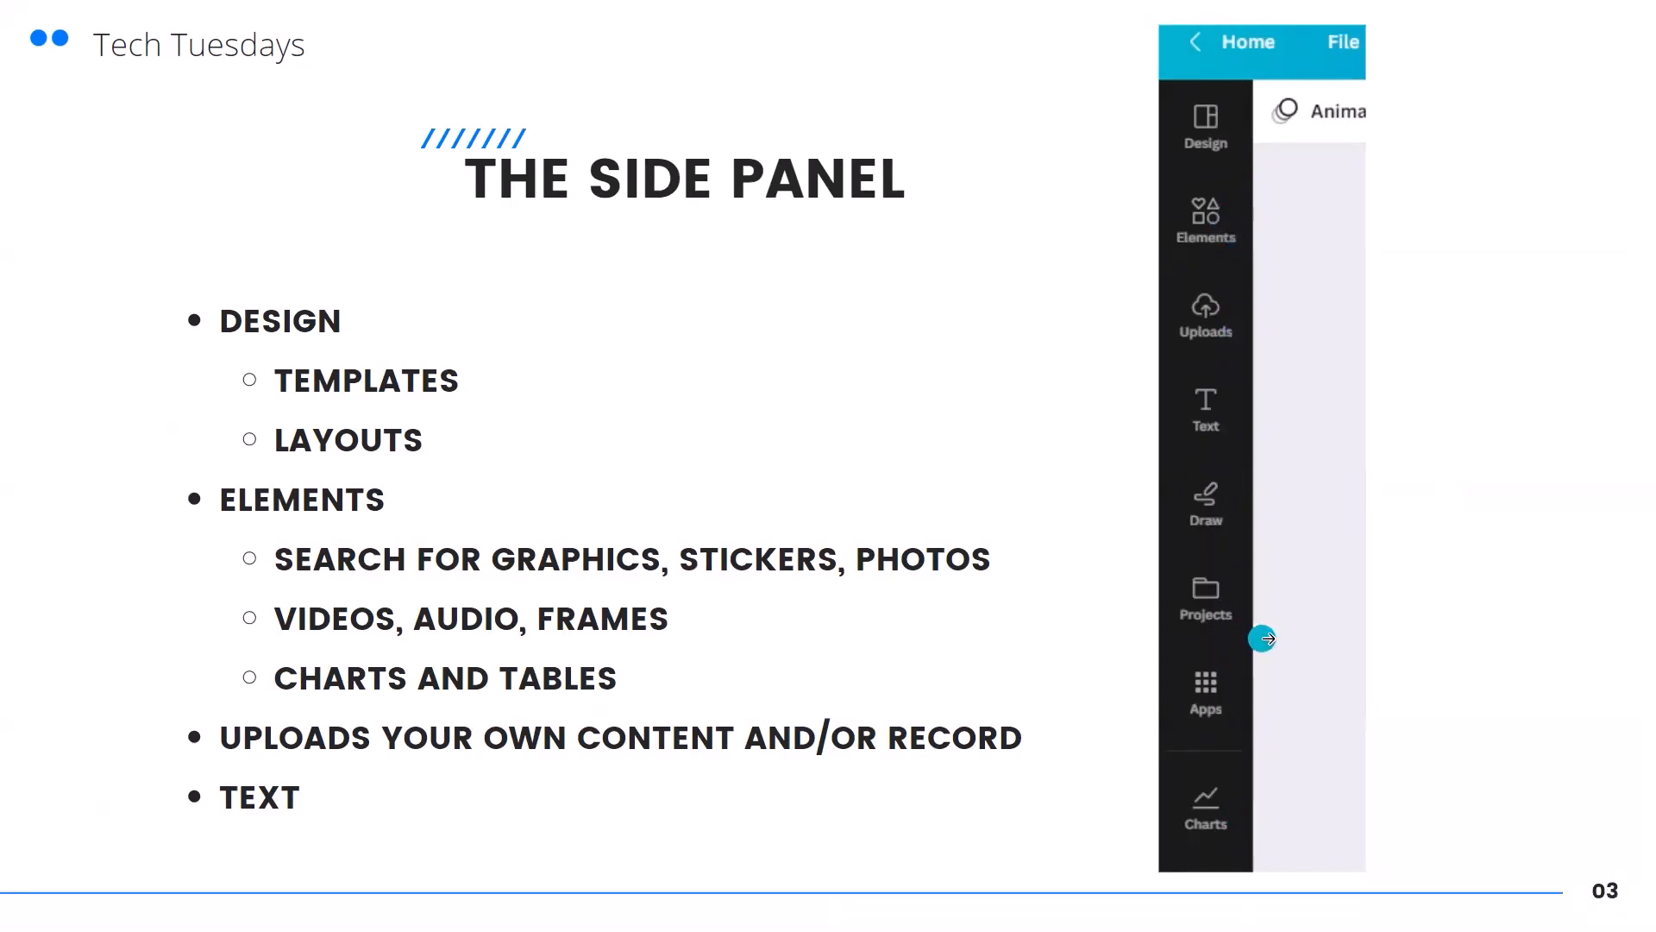
Advance through the Tech Tuesdays slides to the closing Thanks slide
click(1586, 552)
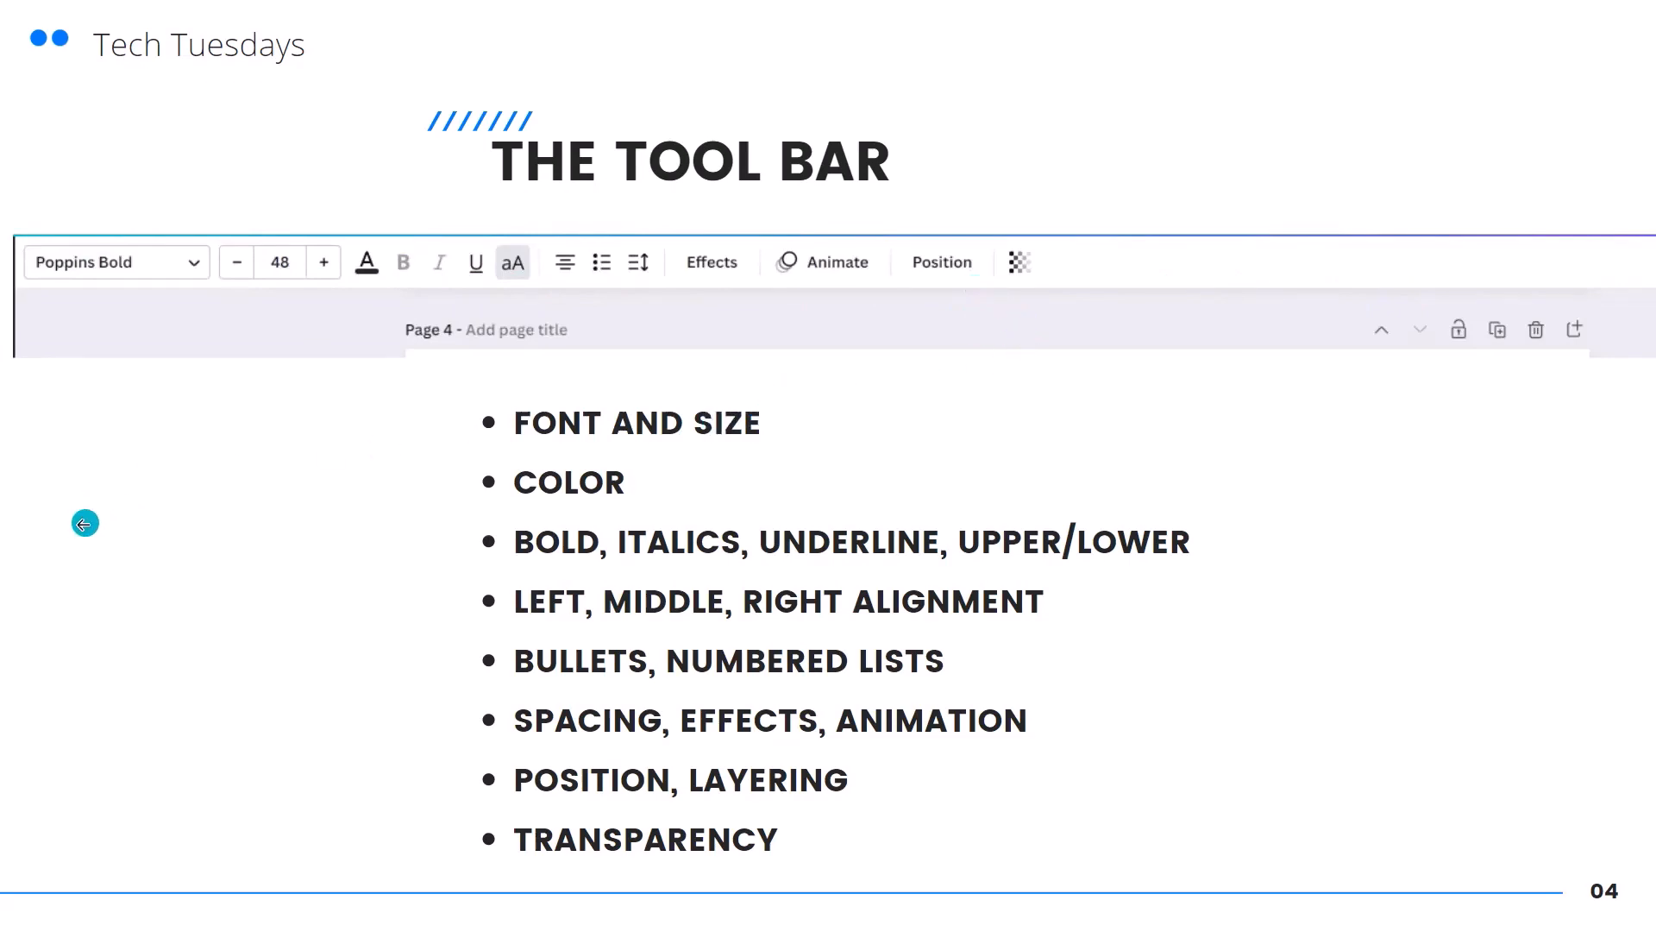
click(83, 524)
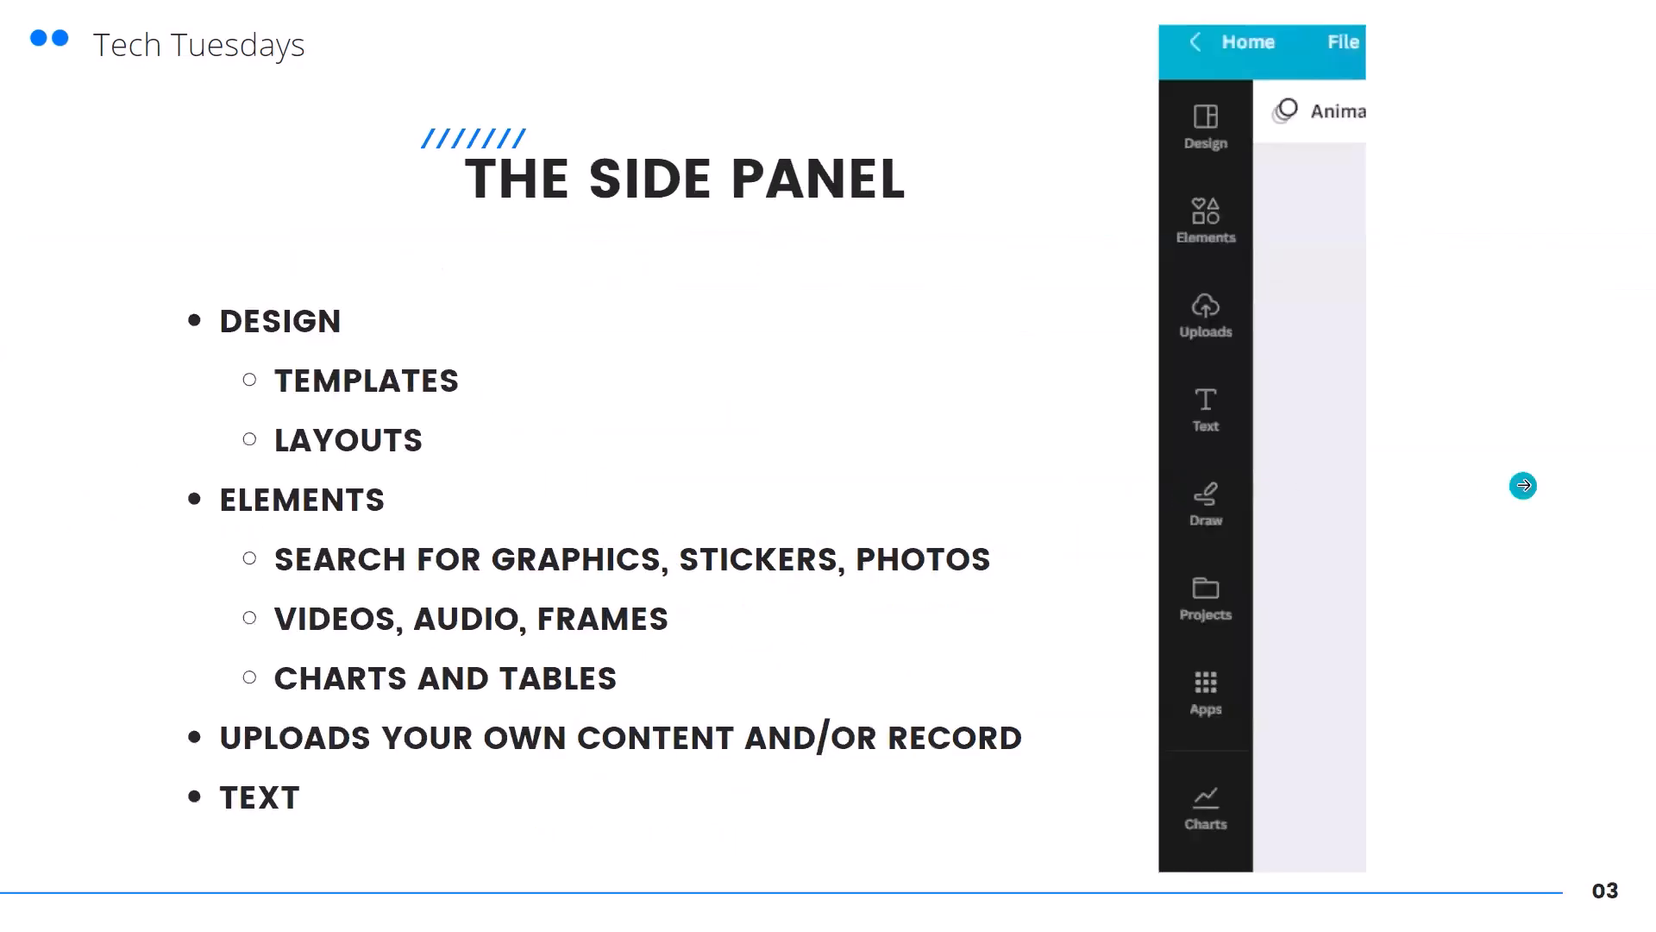
click(1522, 485)
click(1522, 485)
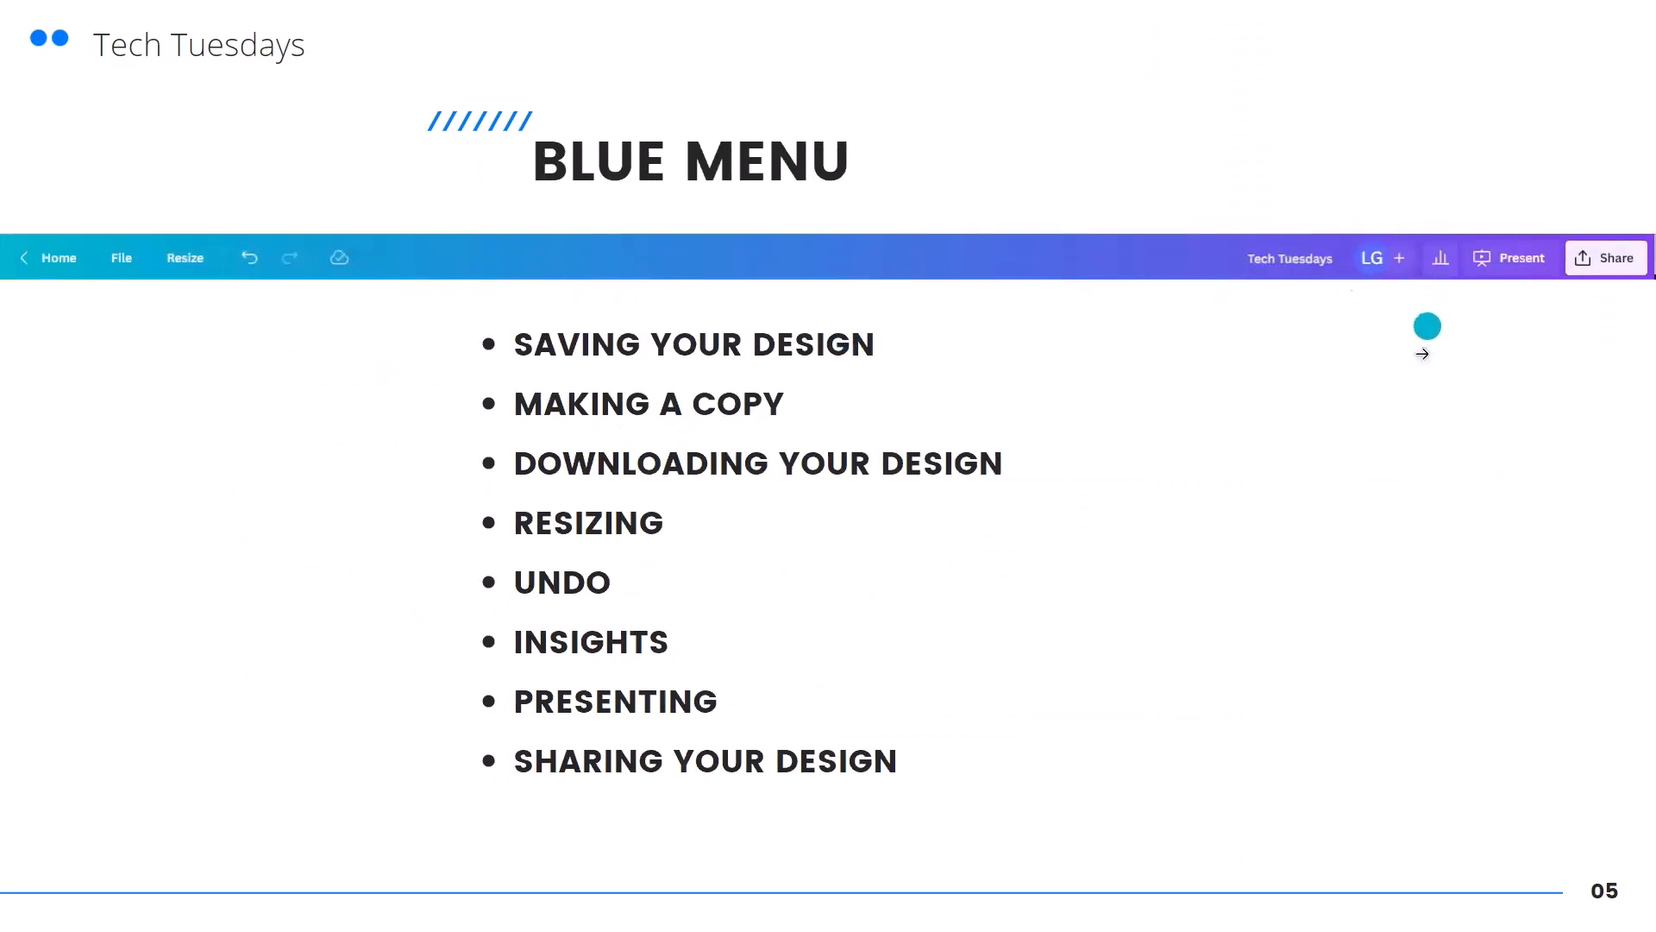
click(1538, 475)
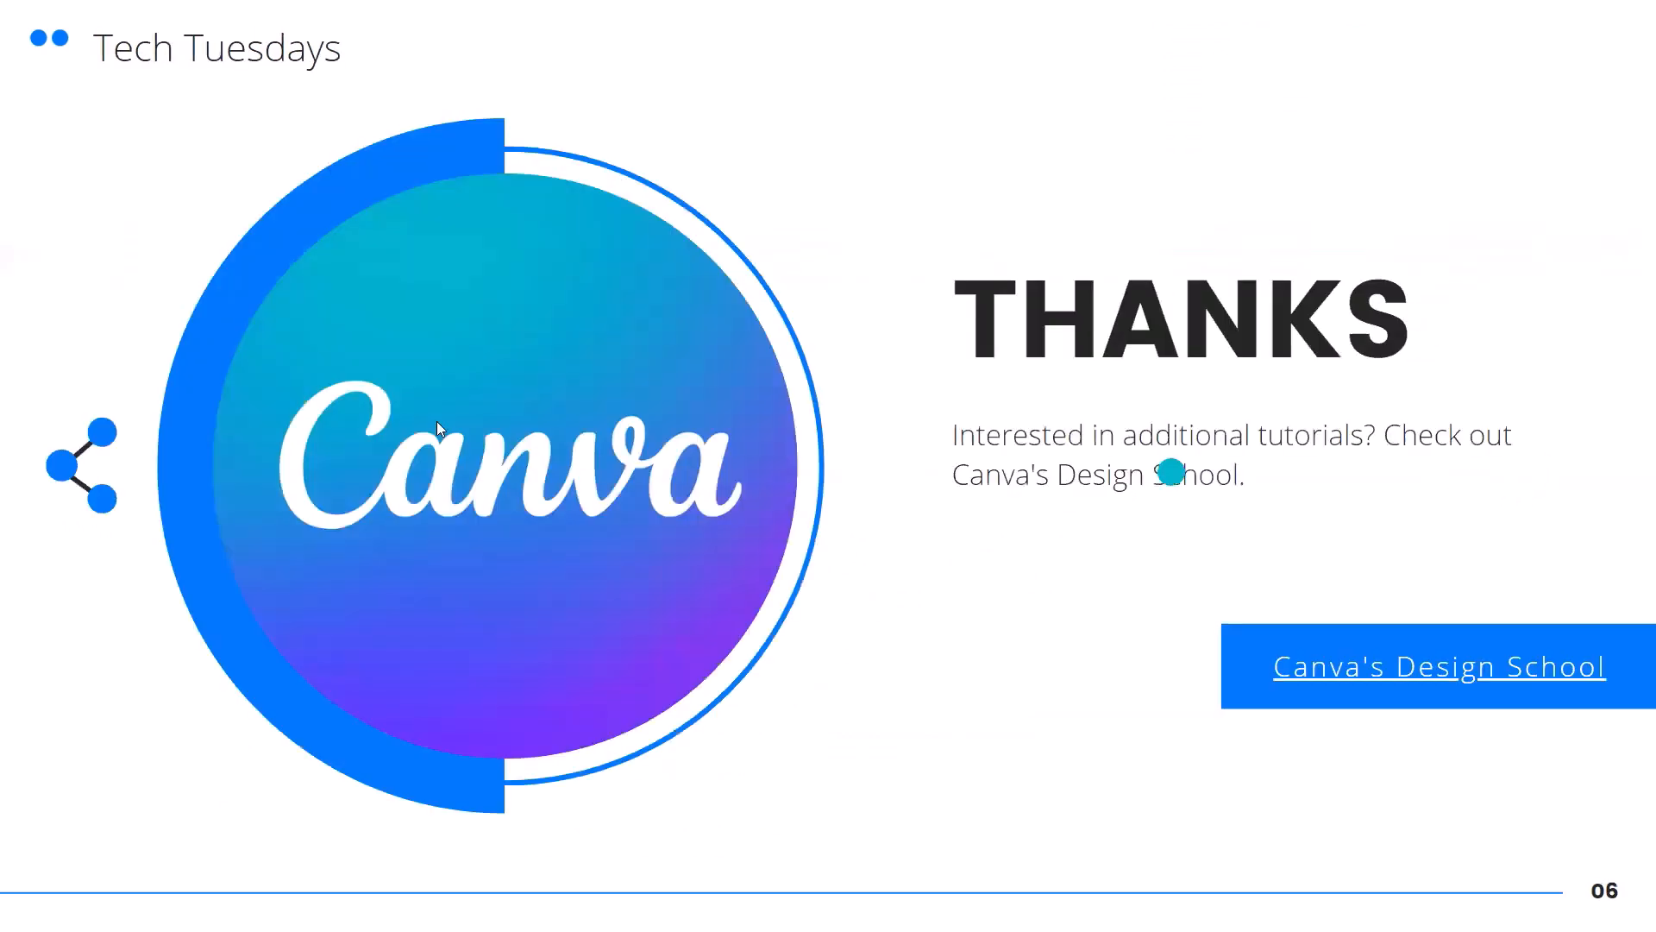
Step back to Getting Started, return to The Side Panel, and exit Present mode
click(98, 342)
click(98, 343)
click(94, 349)
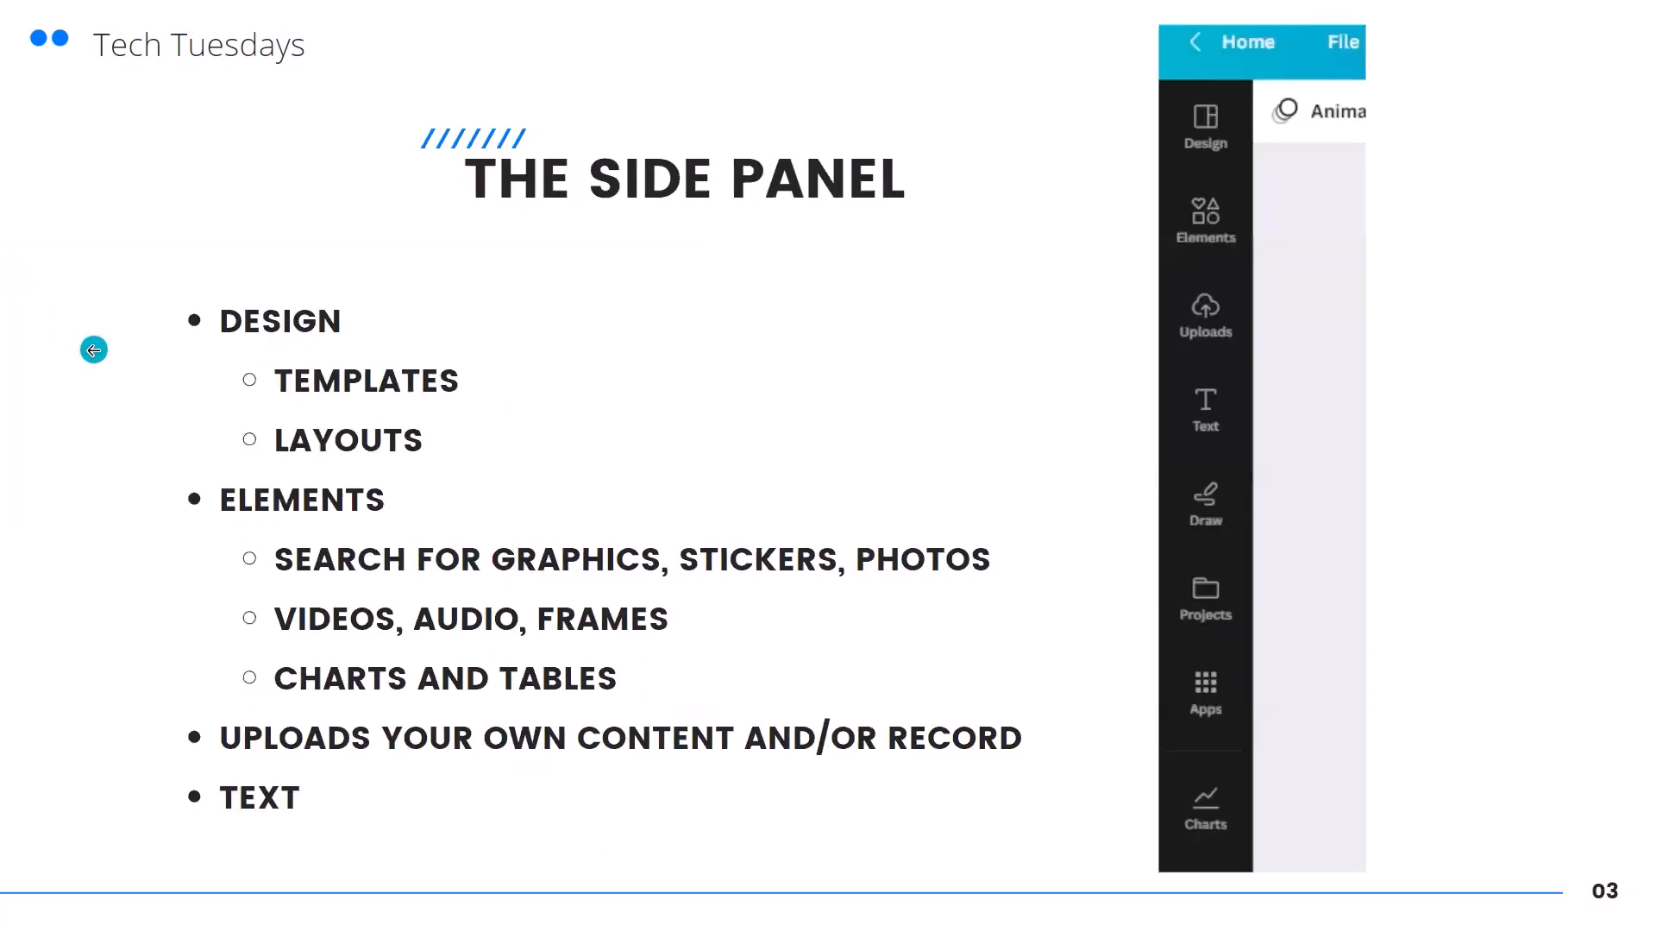
click(94, 351)
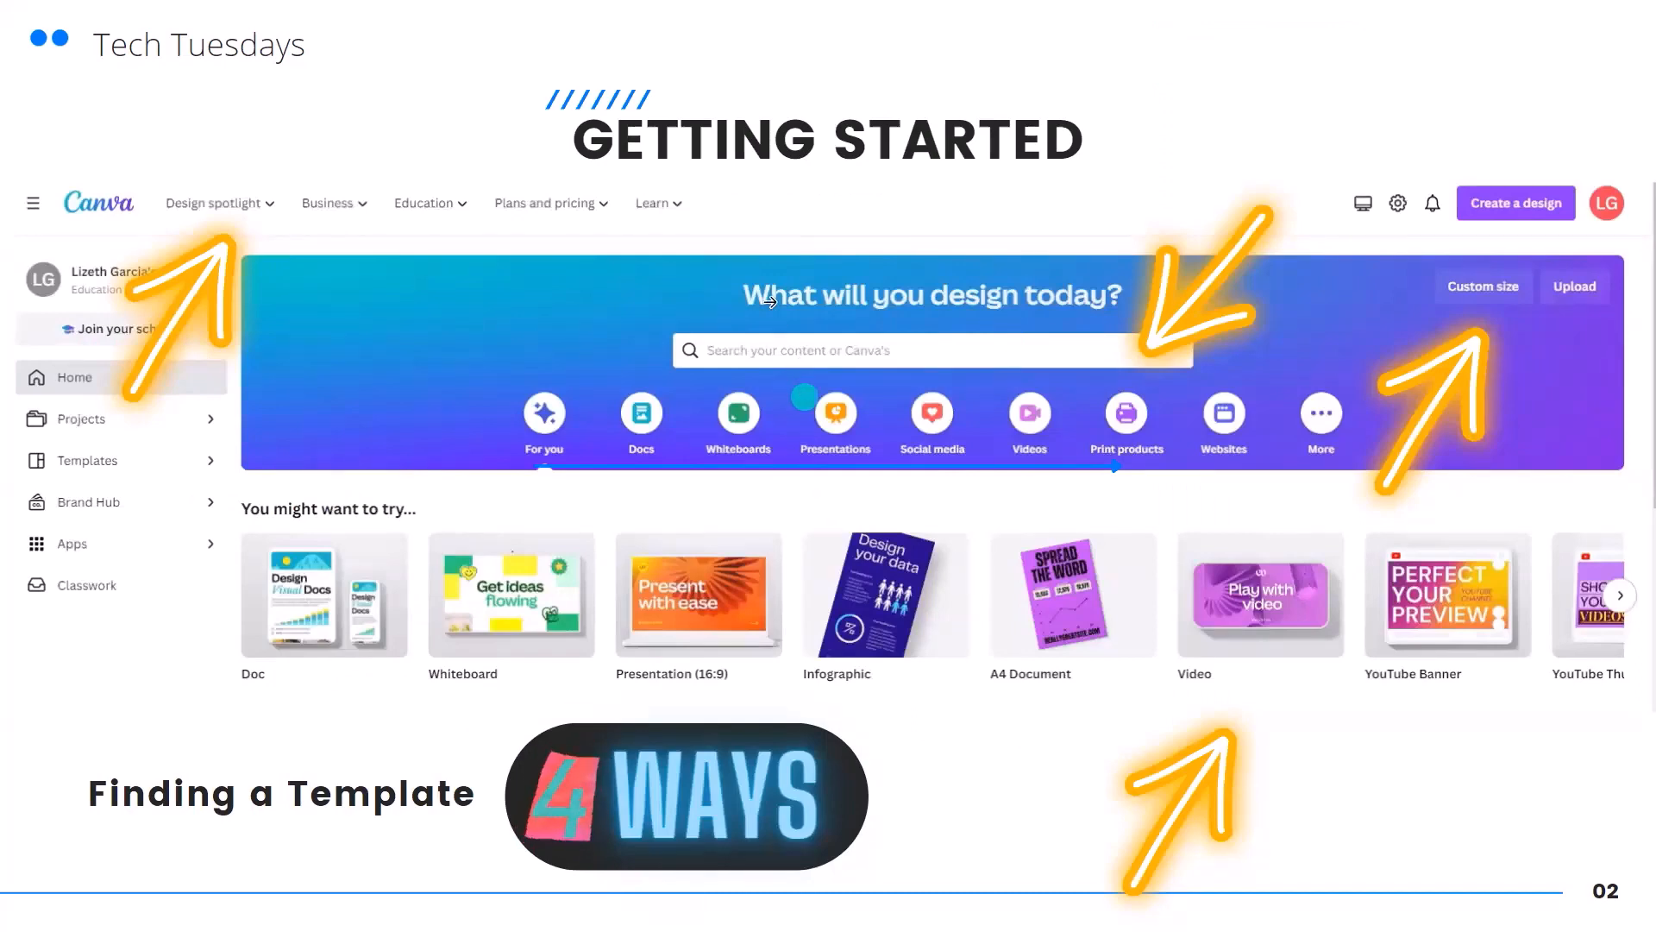
click(884, 186)
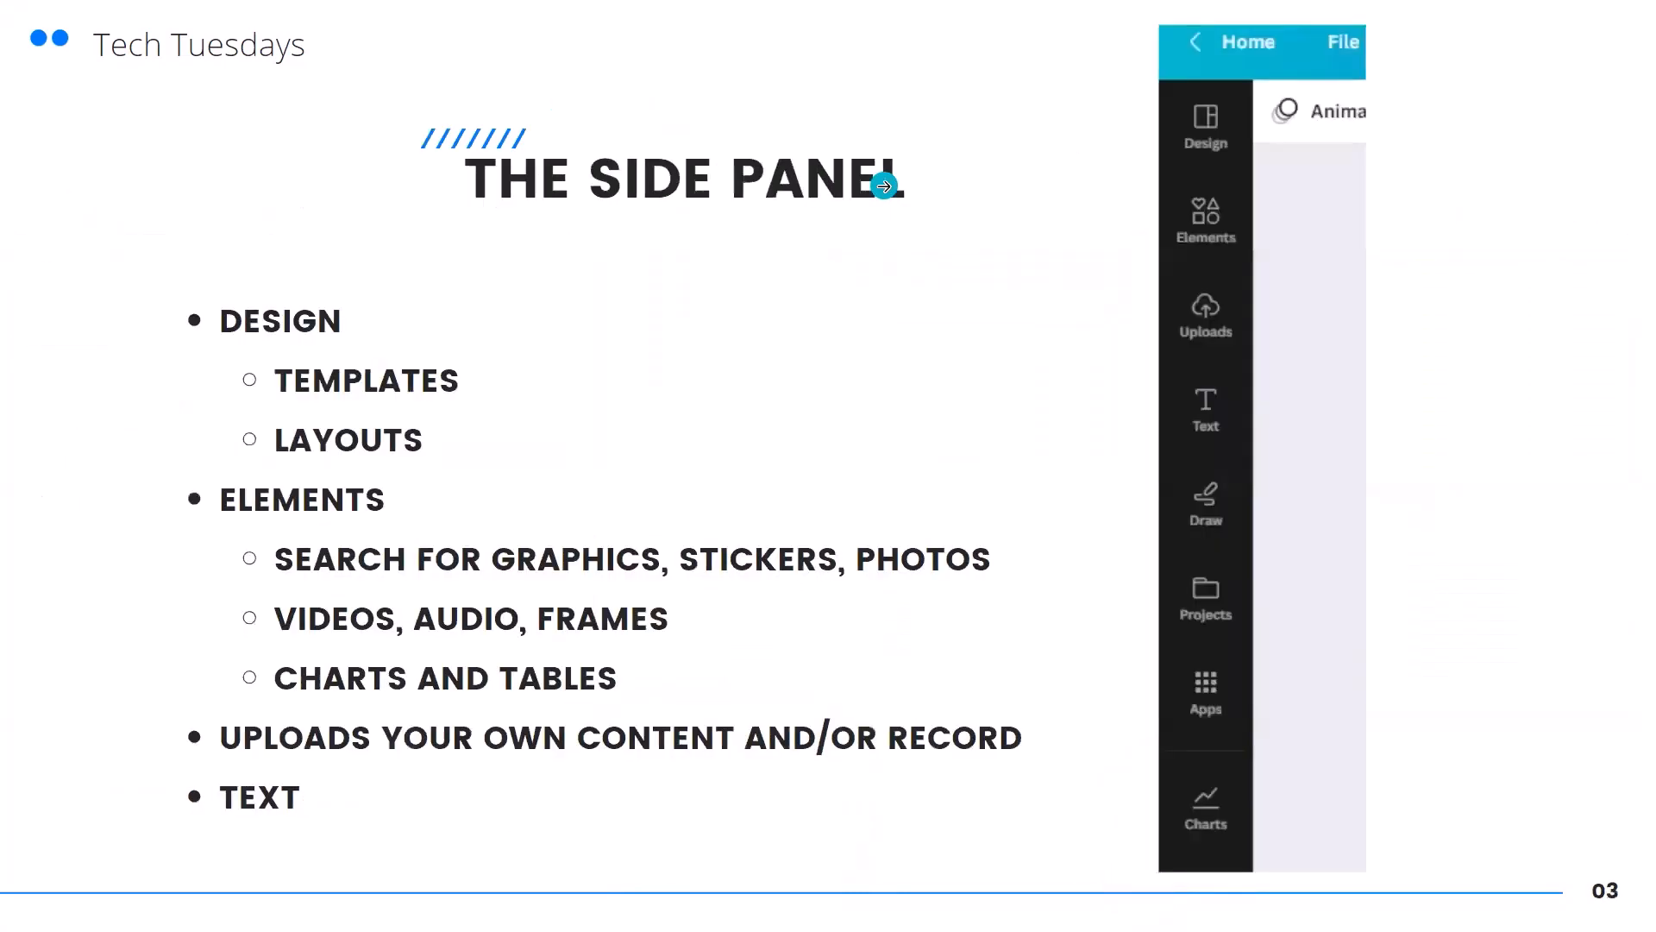
key(Escape)
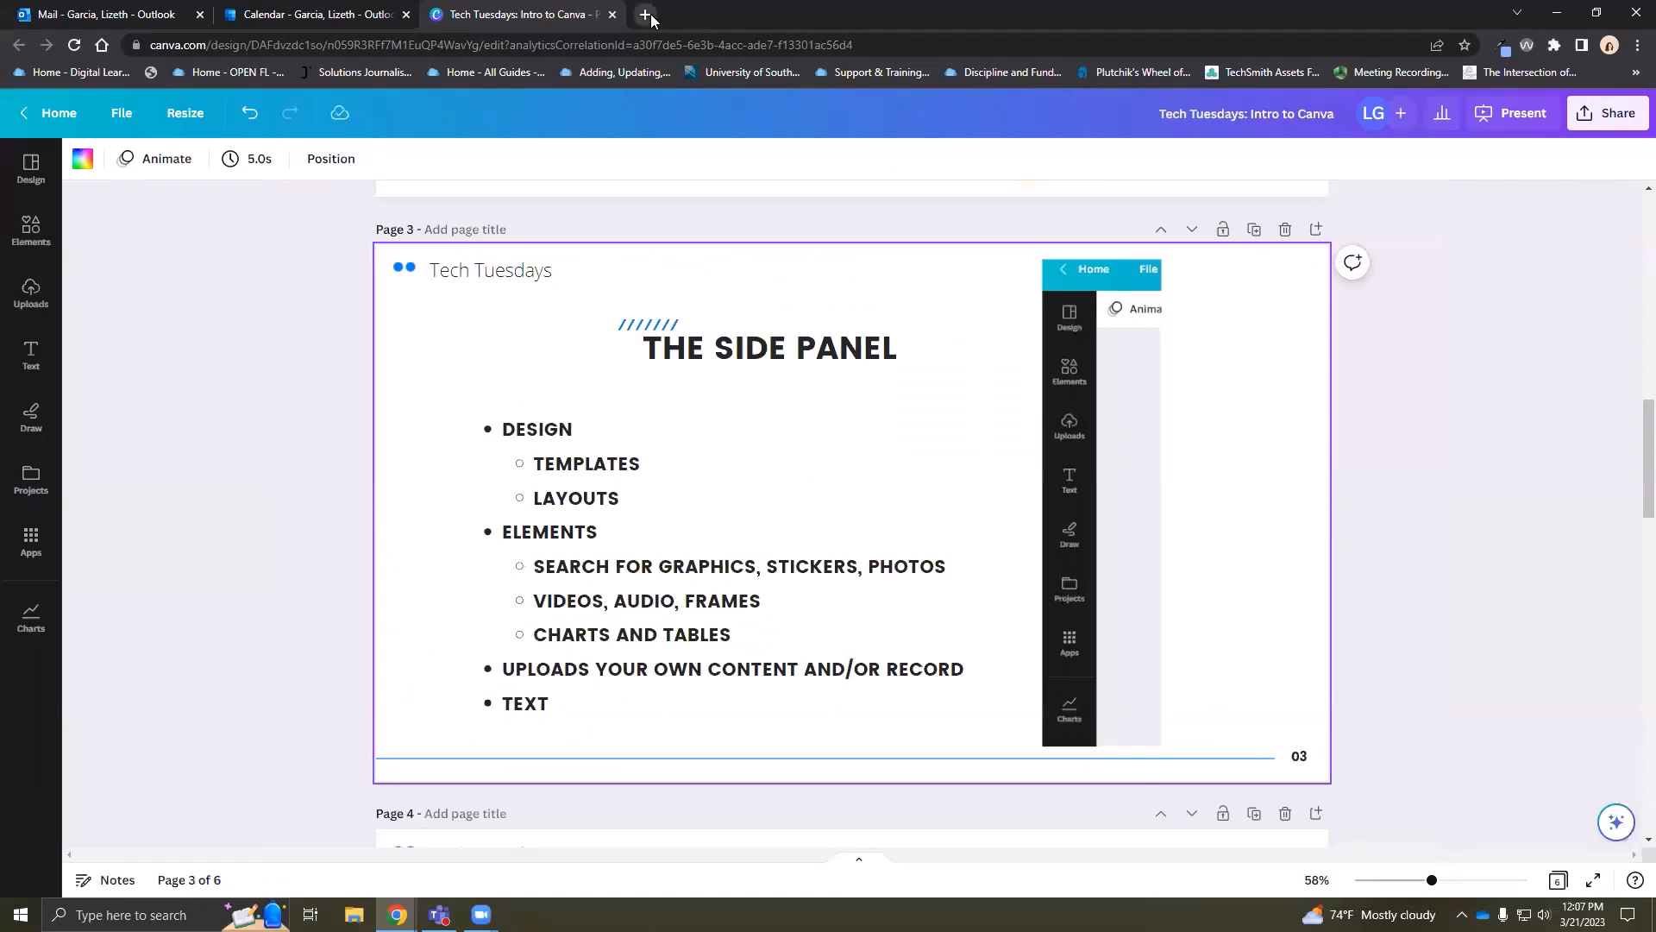
Load canva.com in a new Chrome tab
click(652, 15)
text(canva.com)
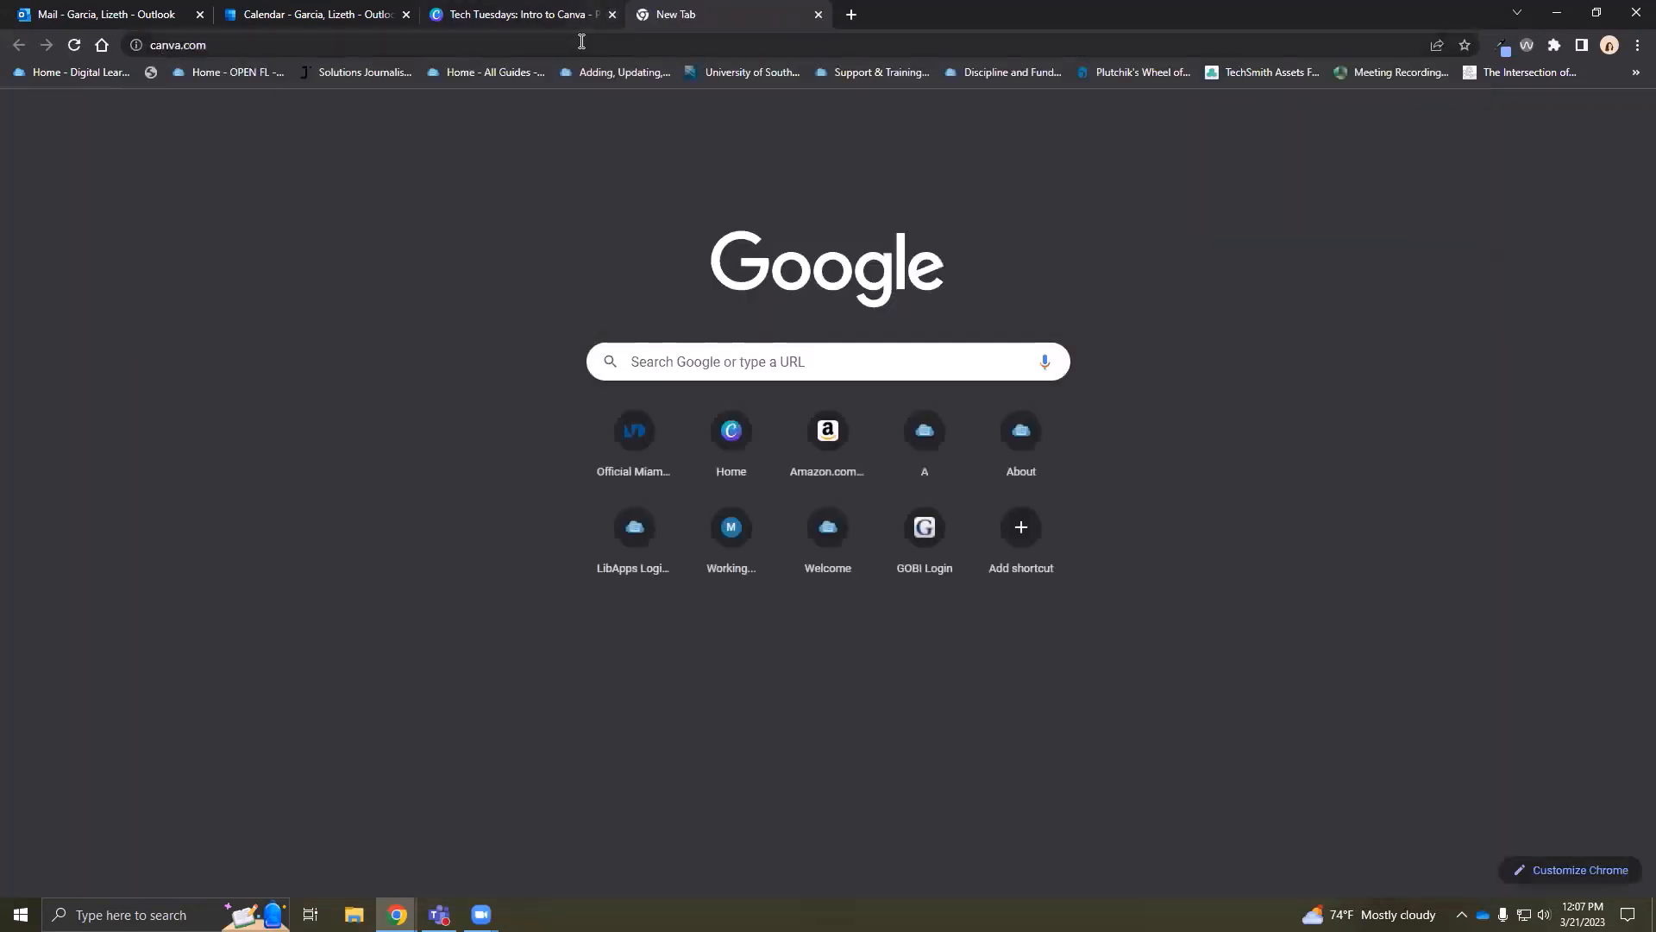
click(581, 42)
key(Return)
right_click(581, 42)
click(674, 133)
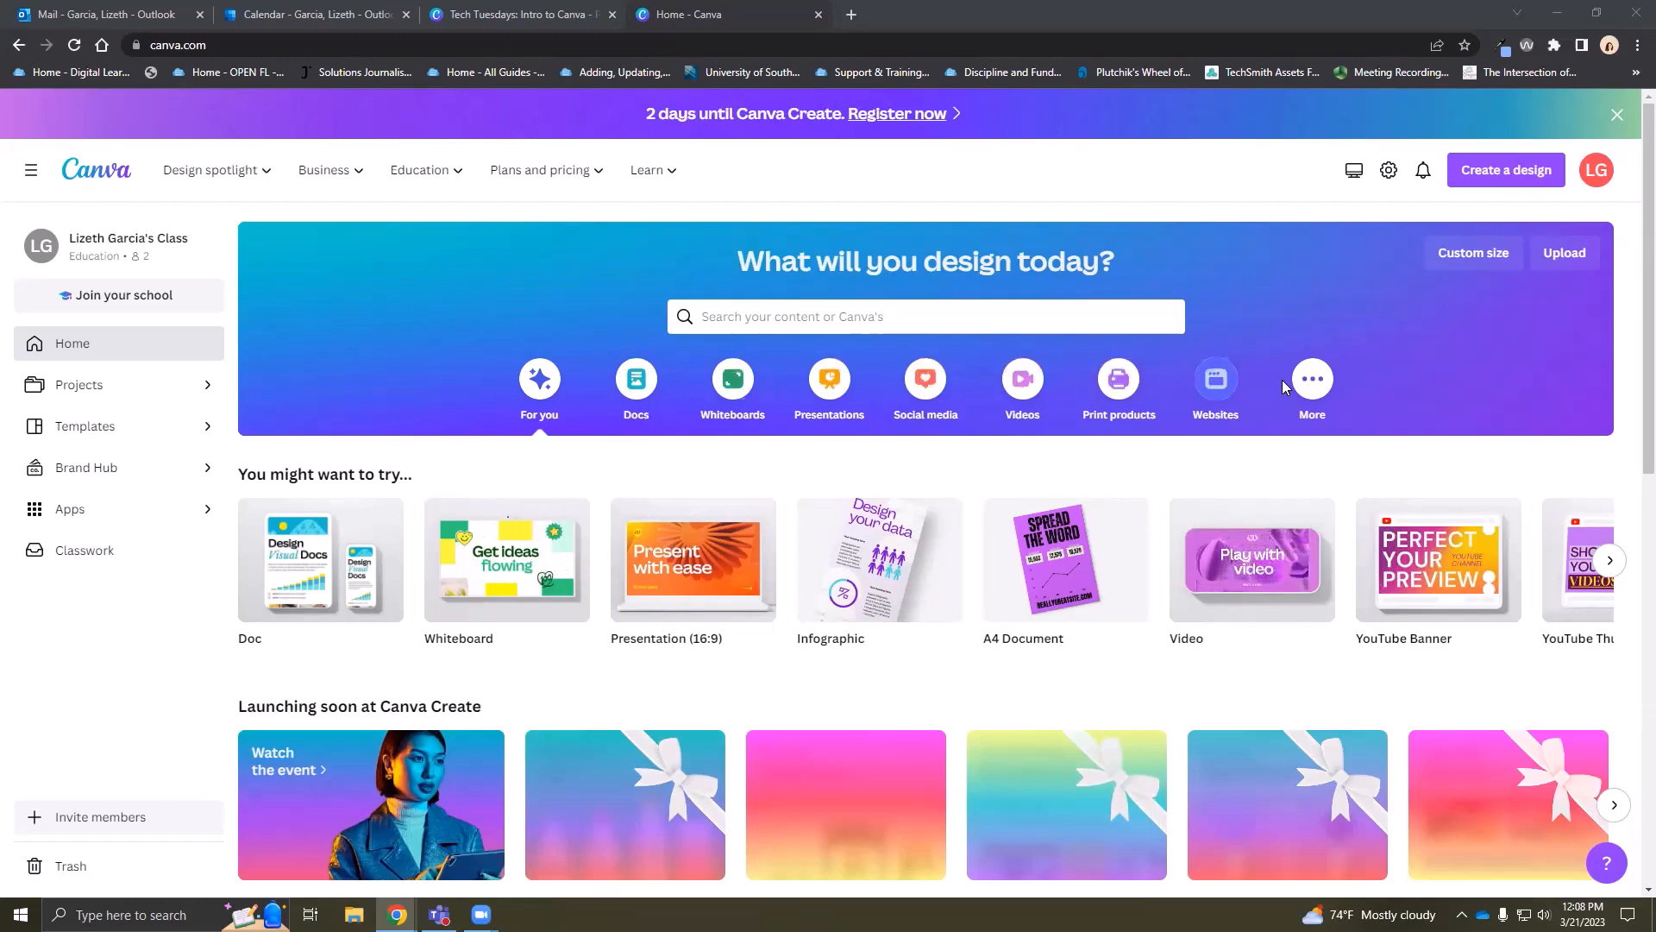
click(1477, 264)
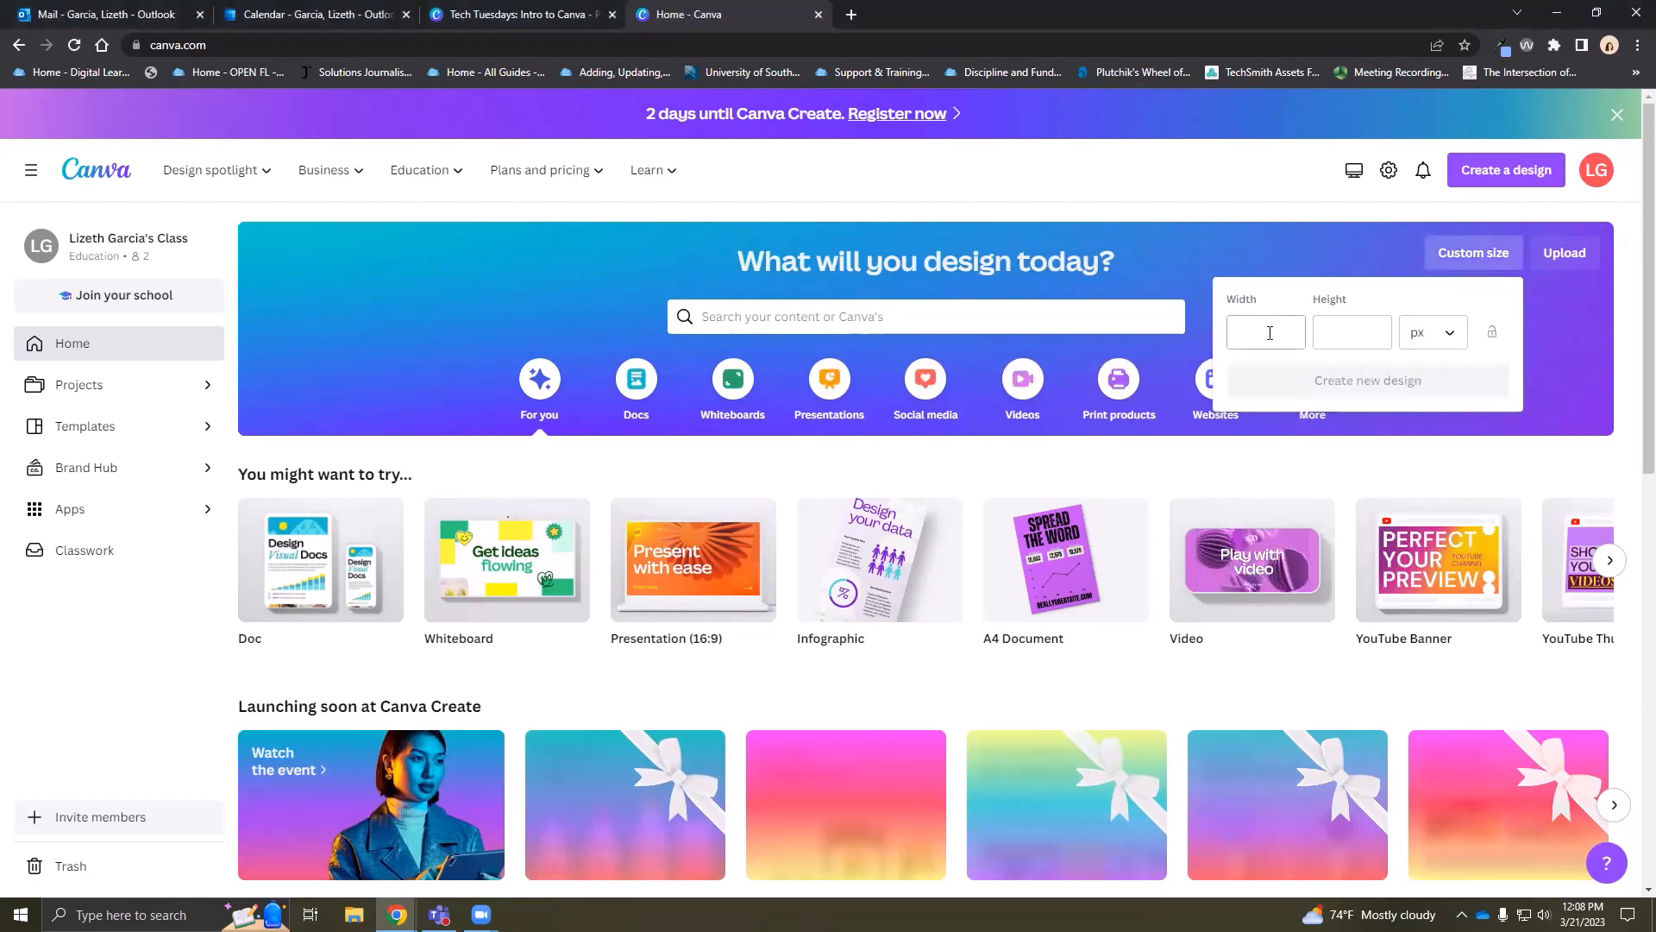
click(1446, 339)
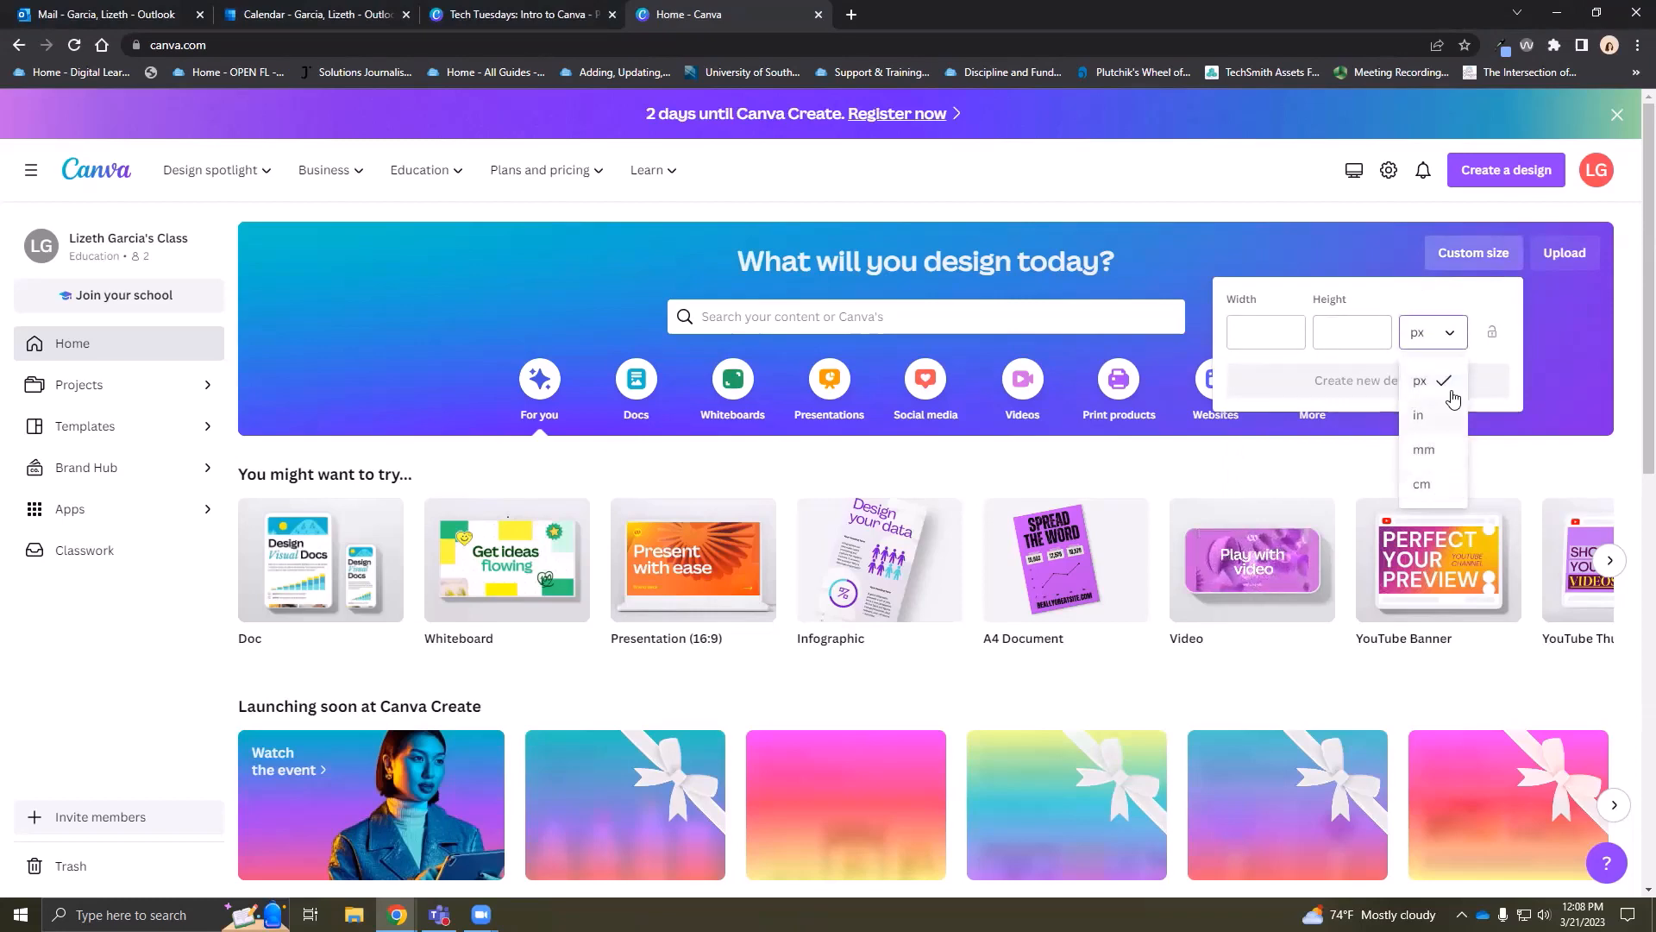
click(1420, 381)
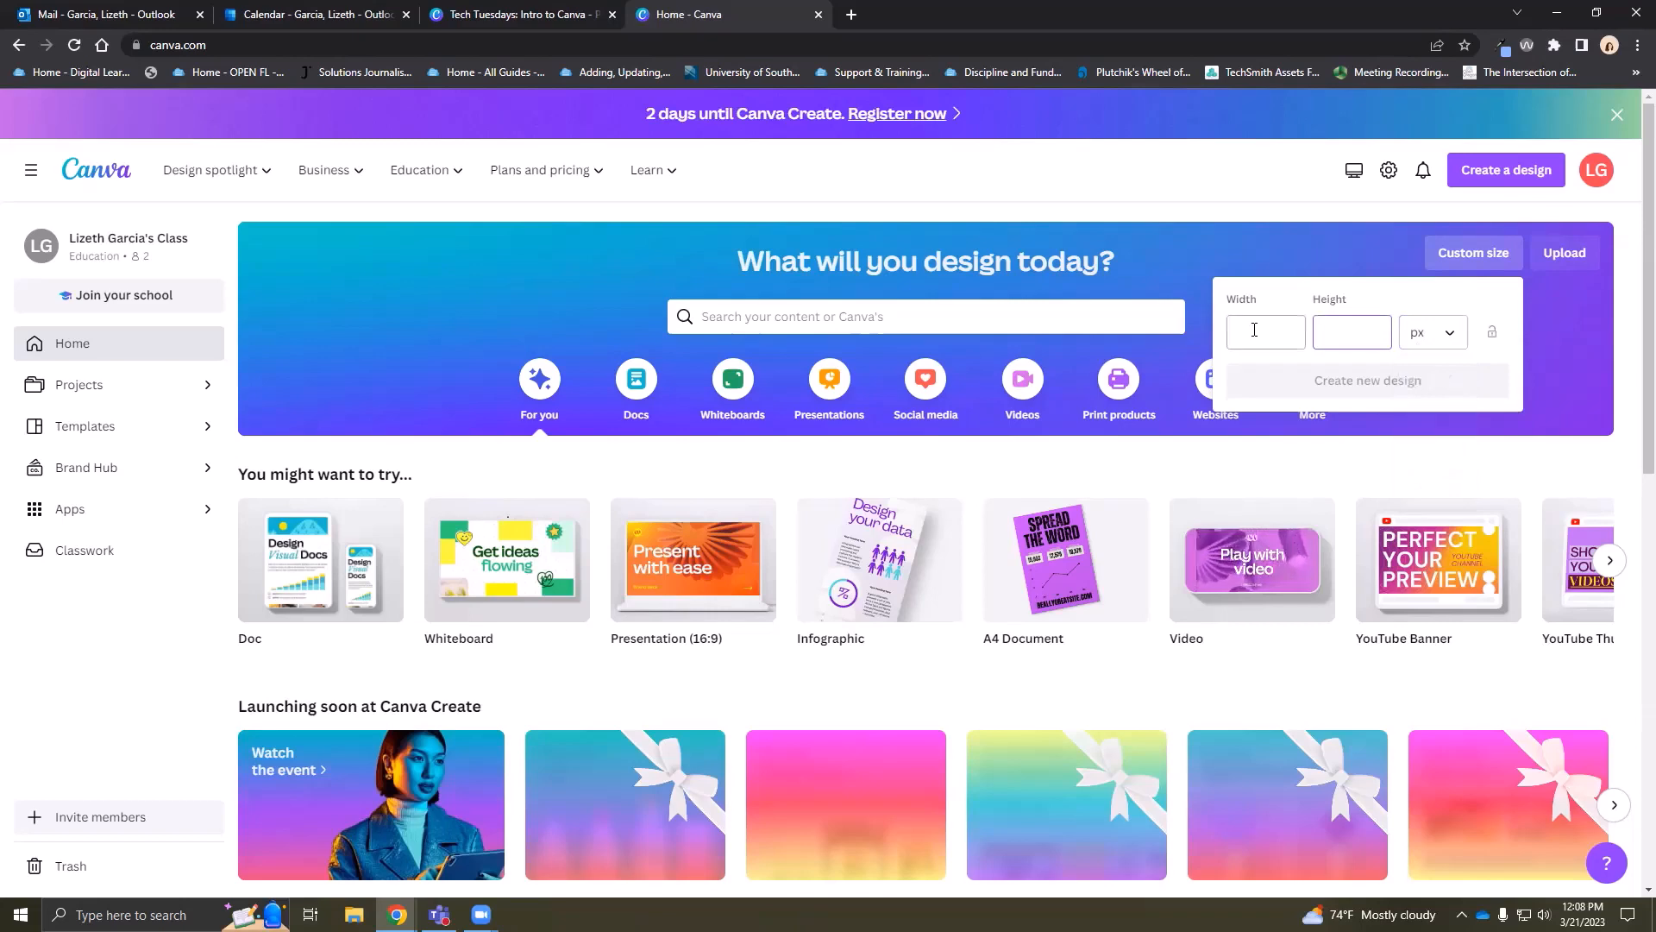
click(1391, 331)
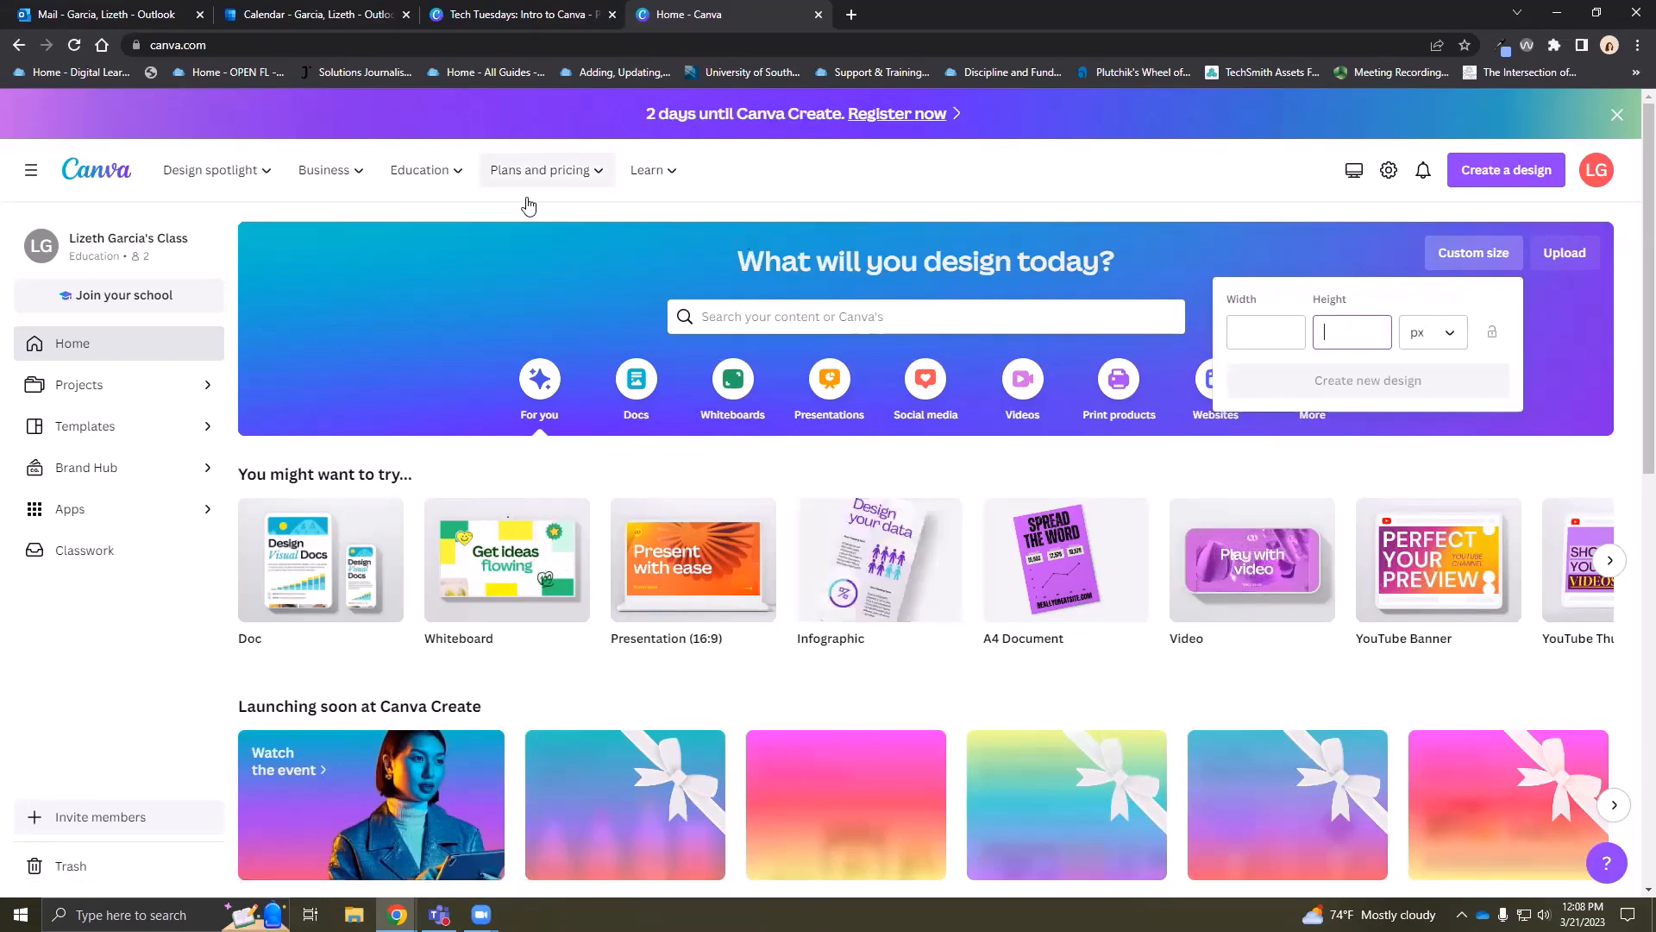
mouse_move(176, 184)
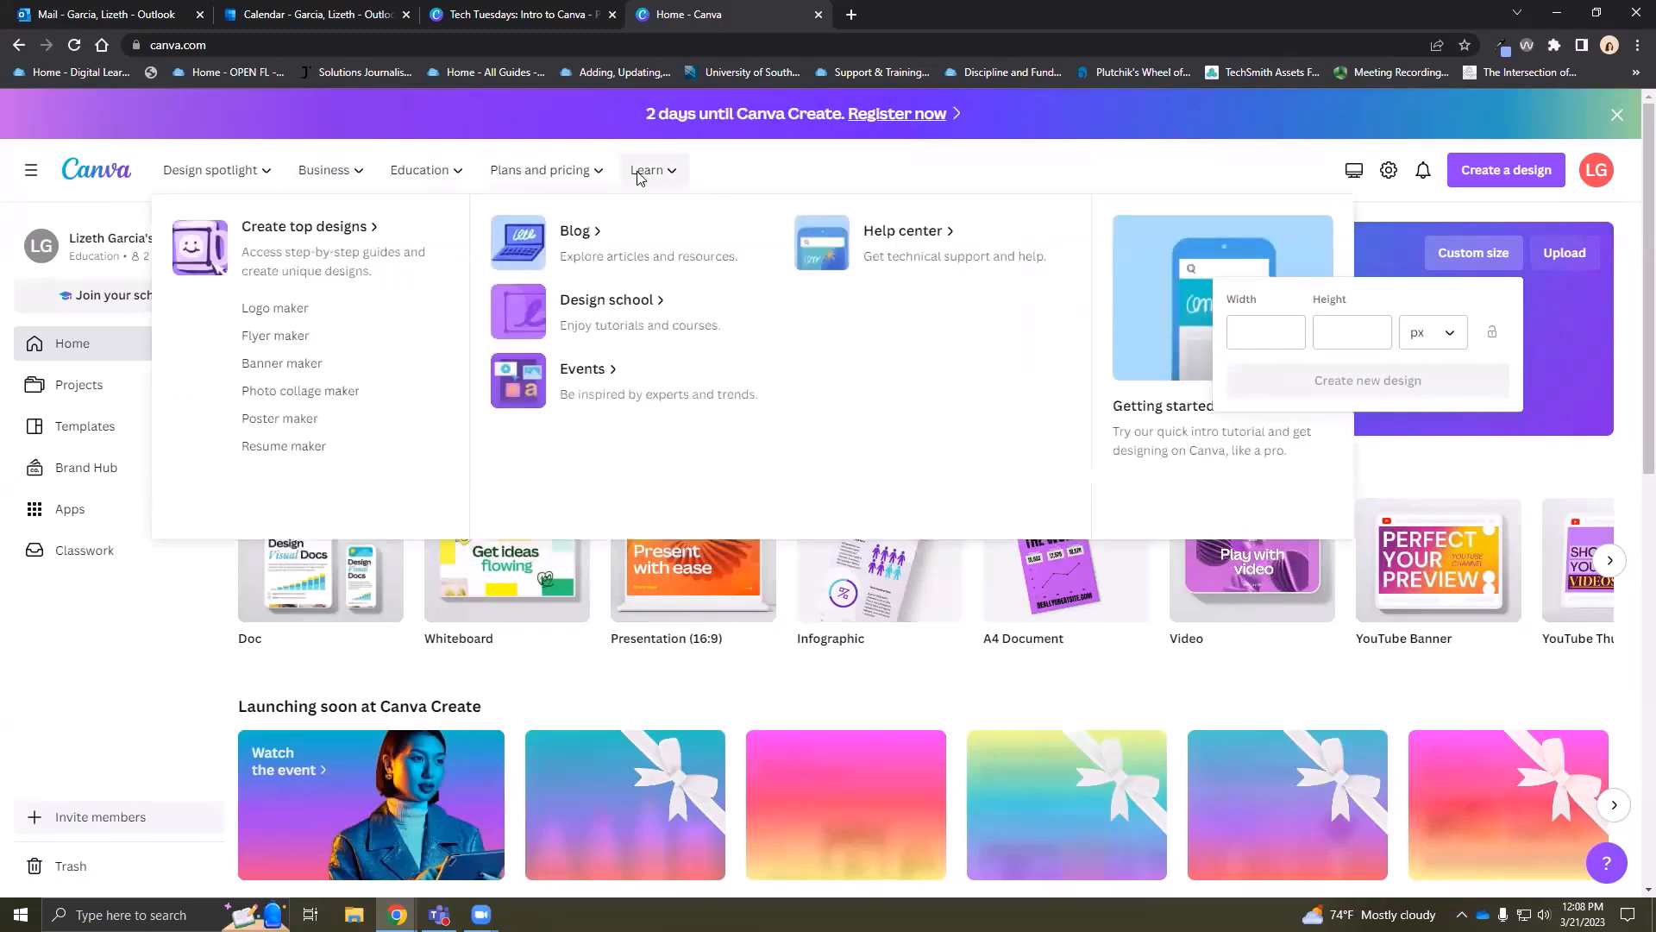
mouse_move(361, 175)
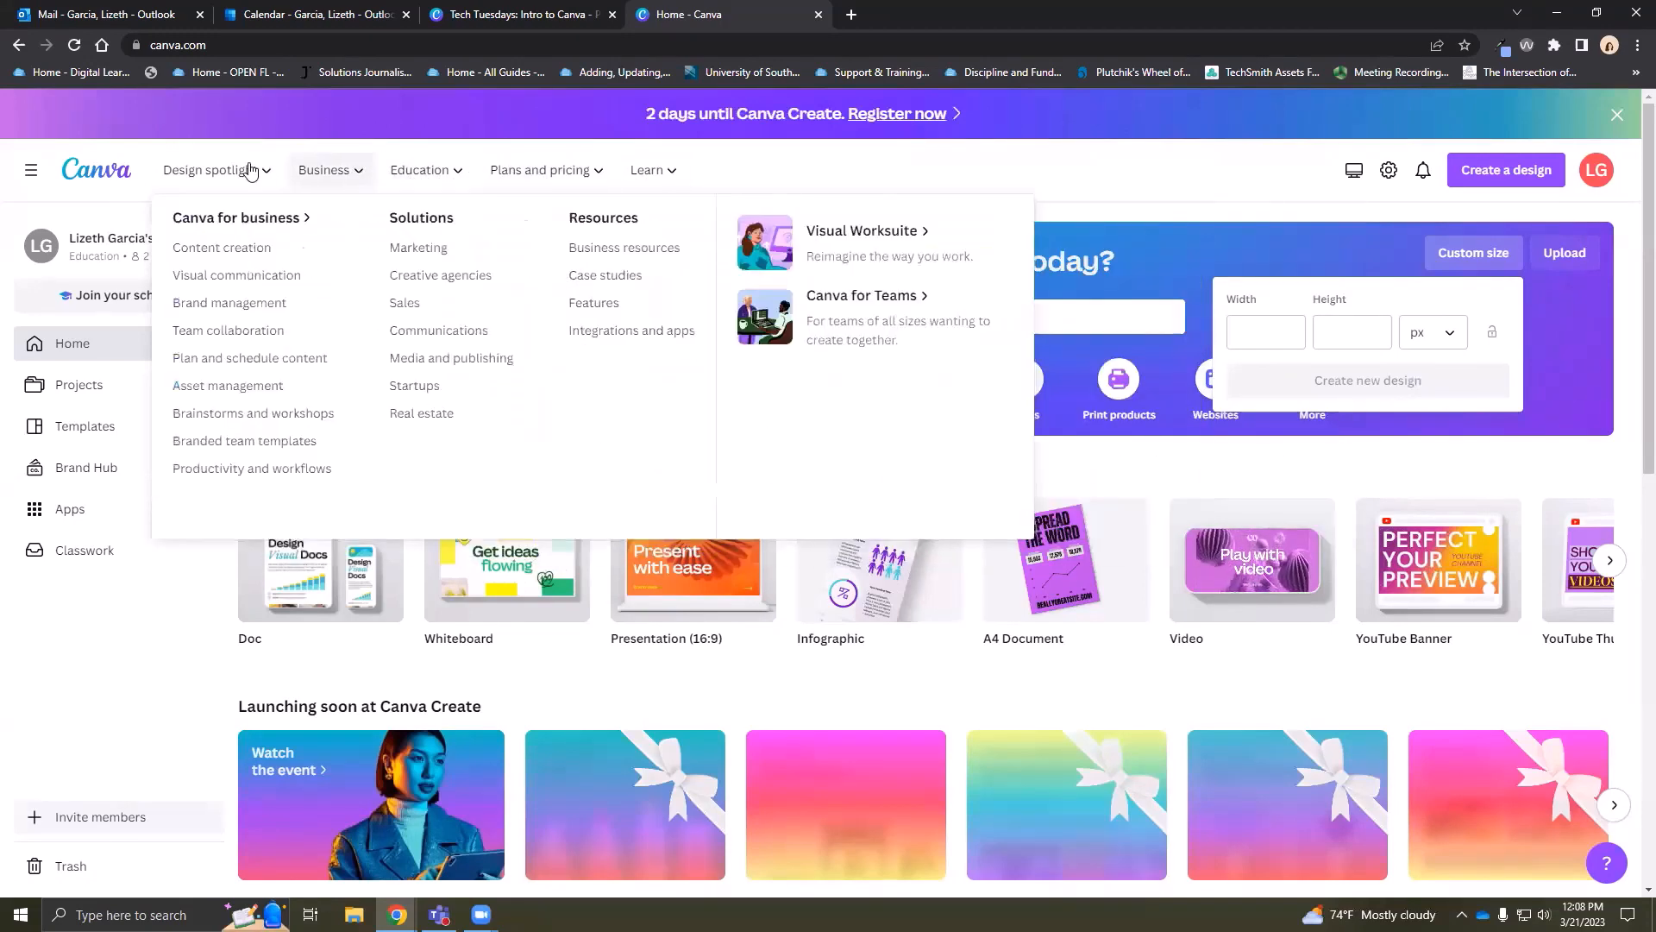
mouse_move(243, 173)
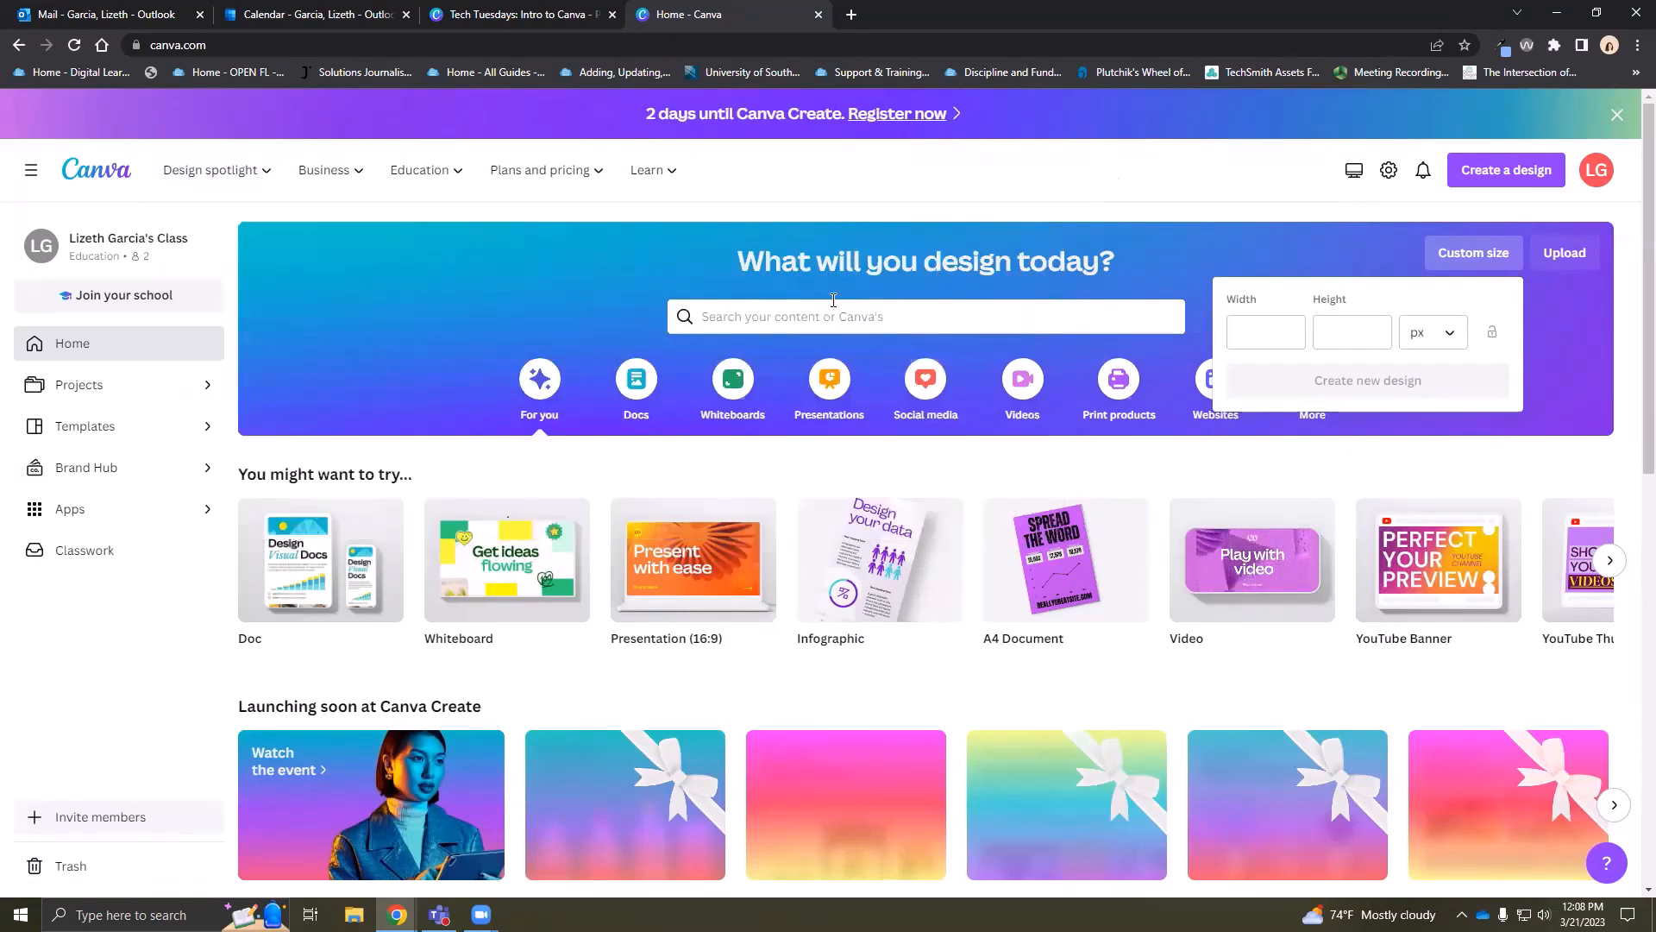
click(1464, 261)
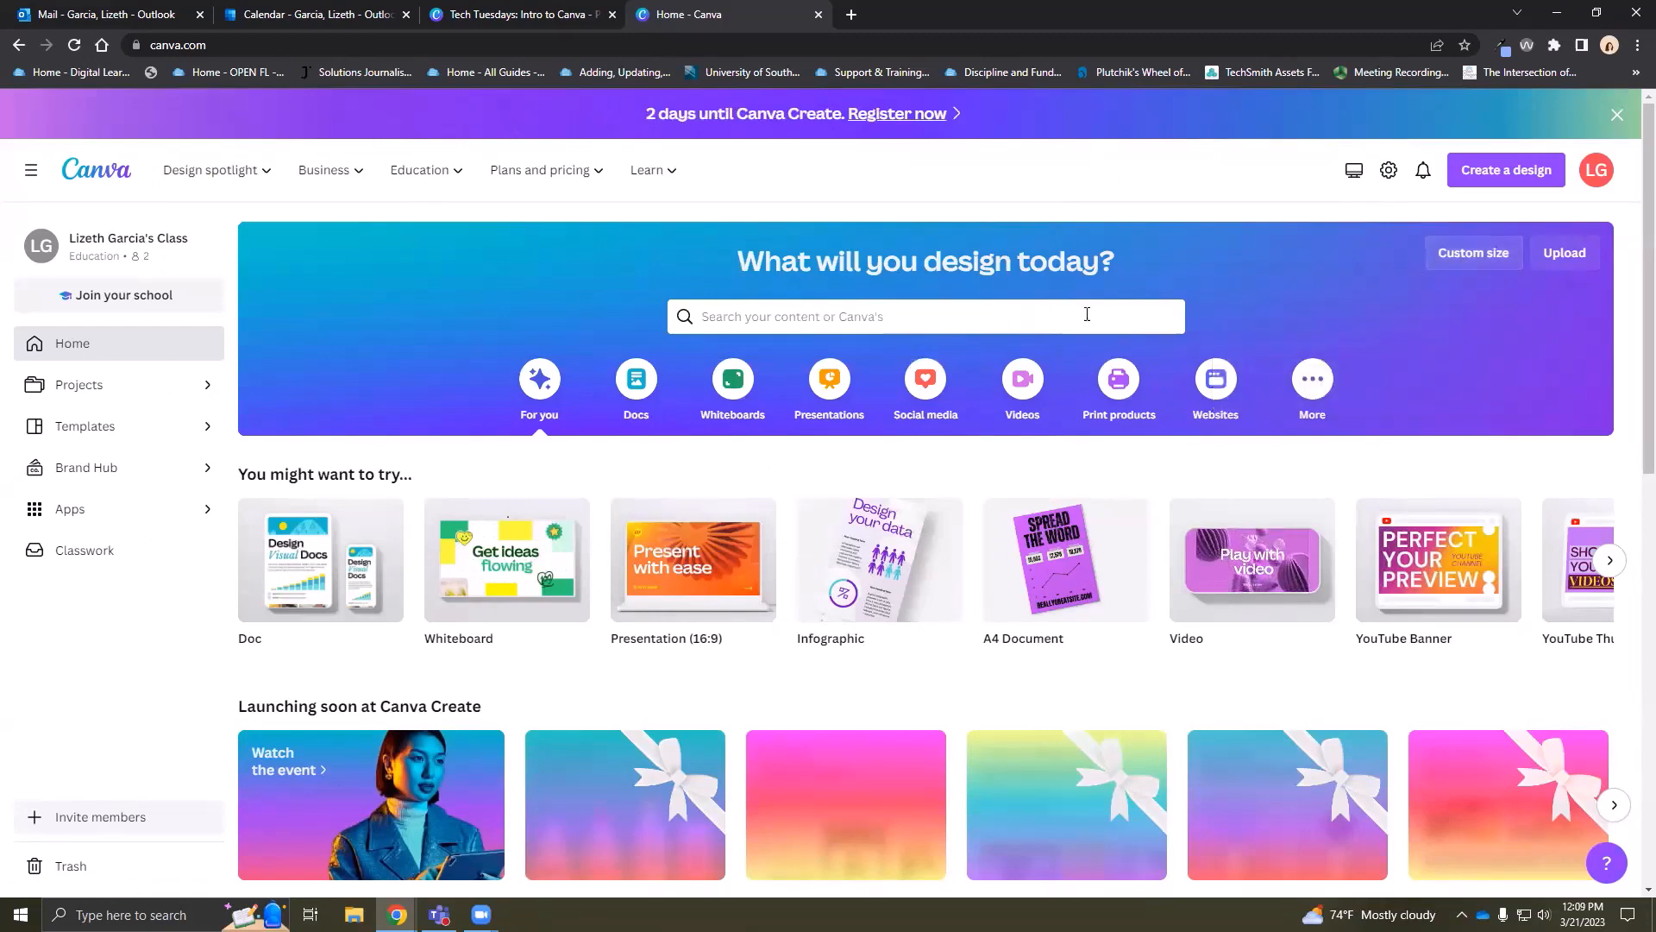
Page the 'You might want to try' carousel twice to reveal more design types
click(1087, 316)
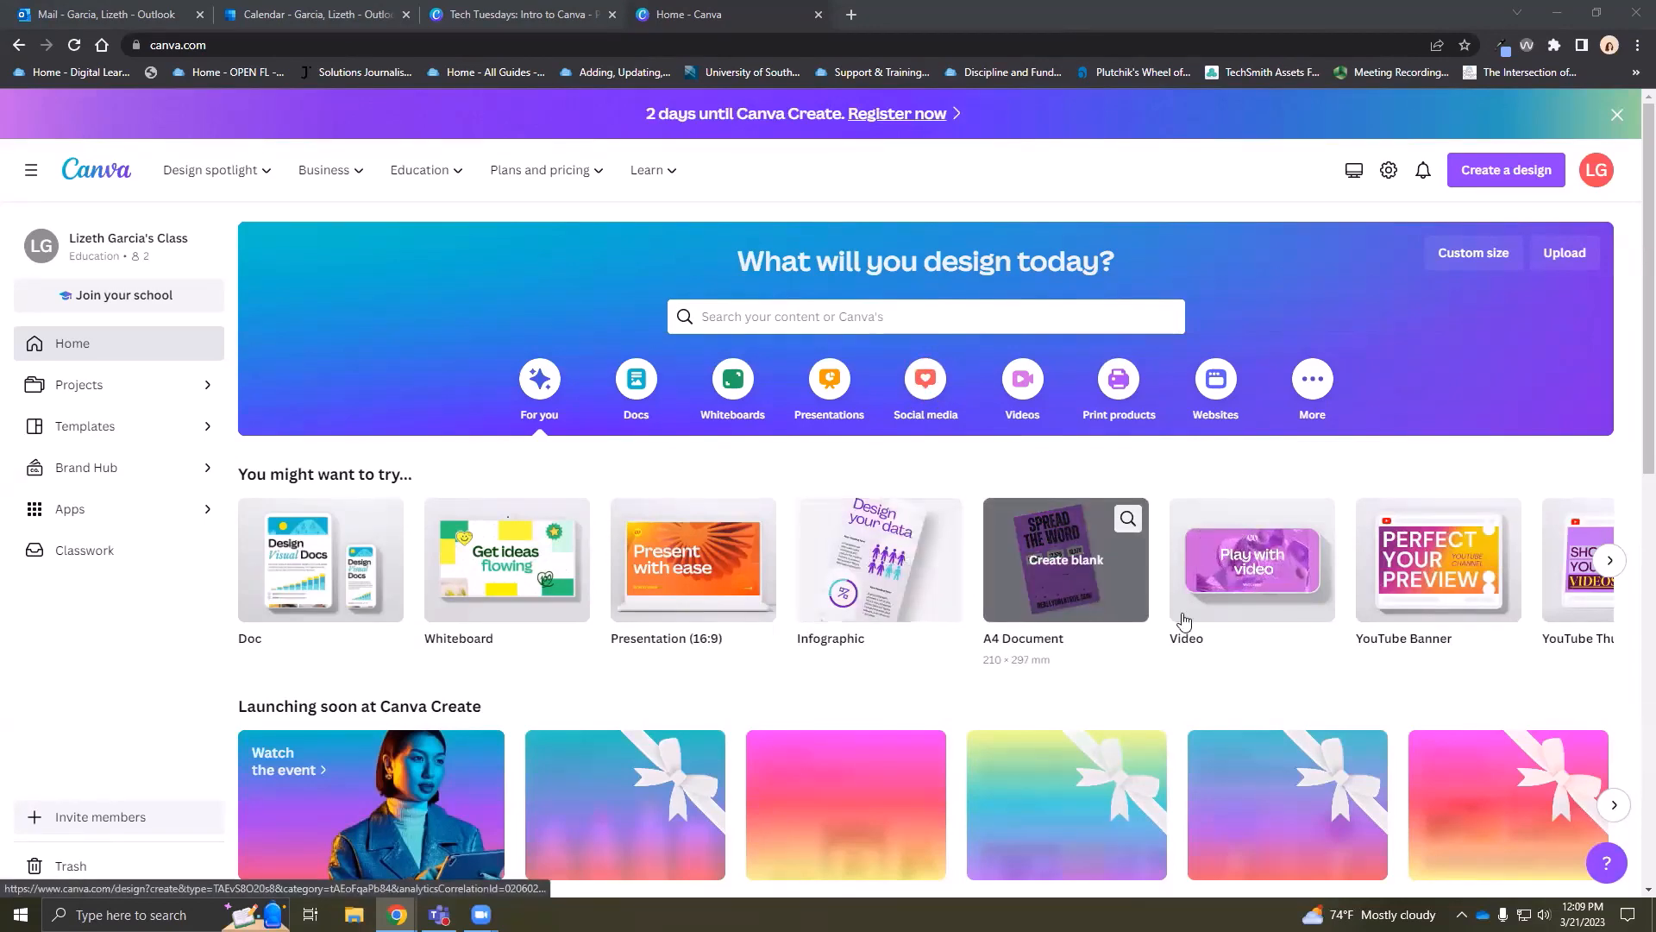
click(1611, 562)
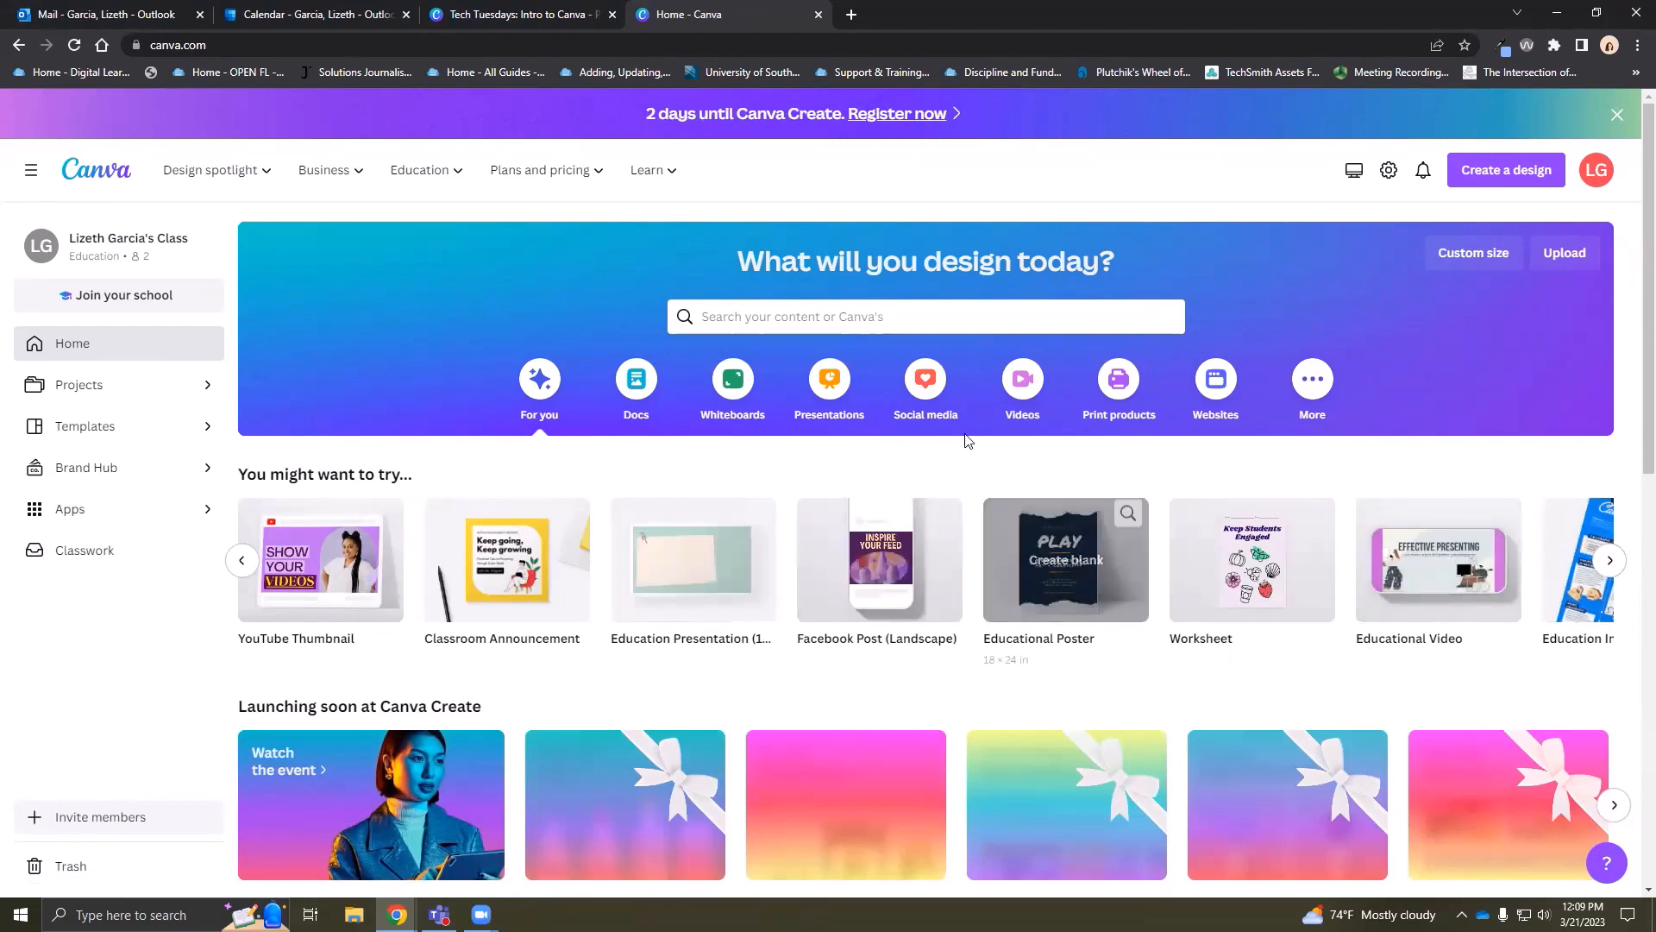
click(1609, 562)
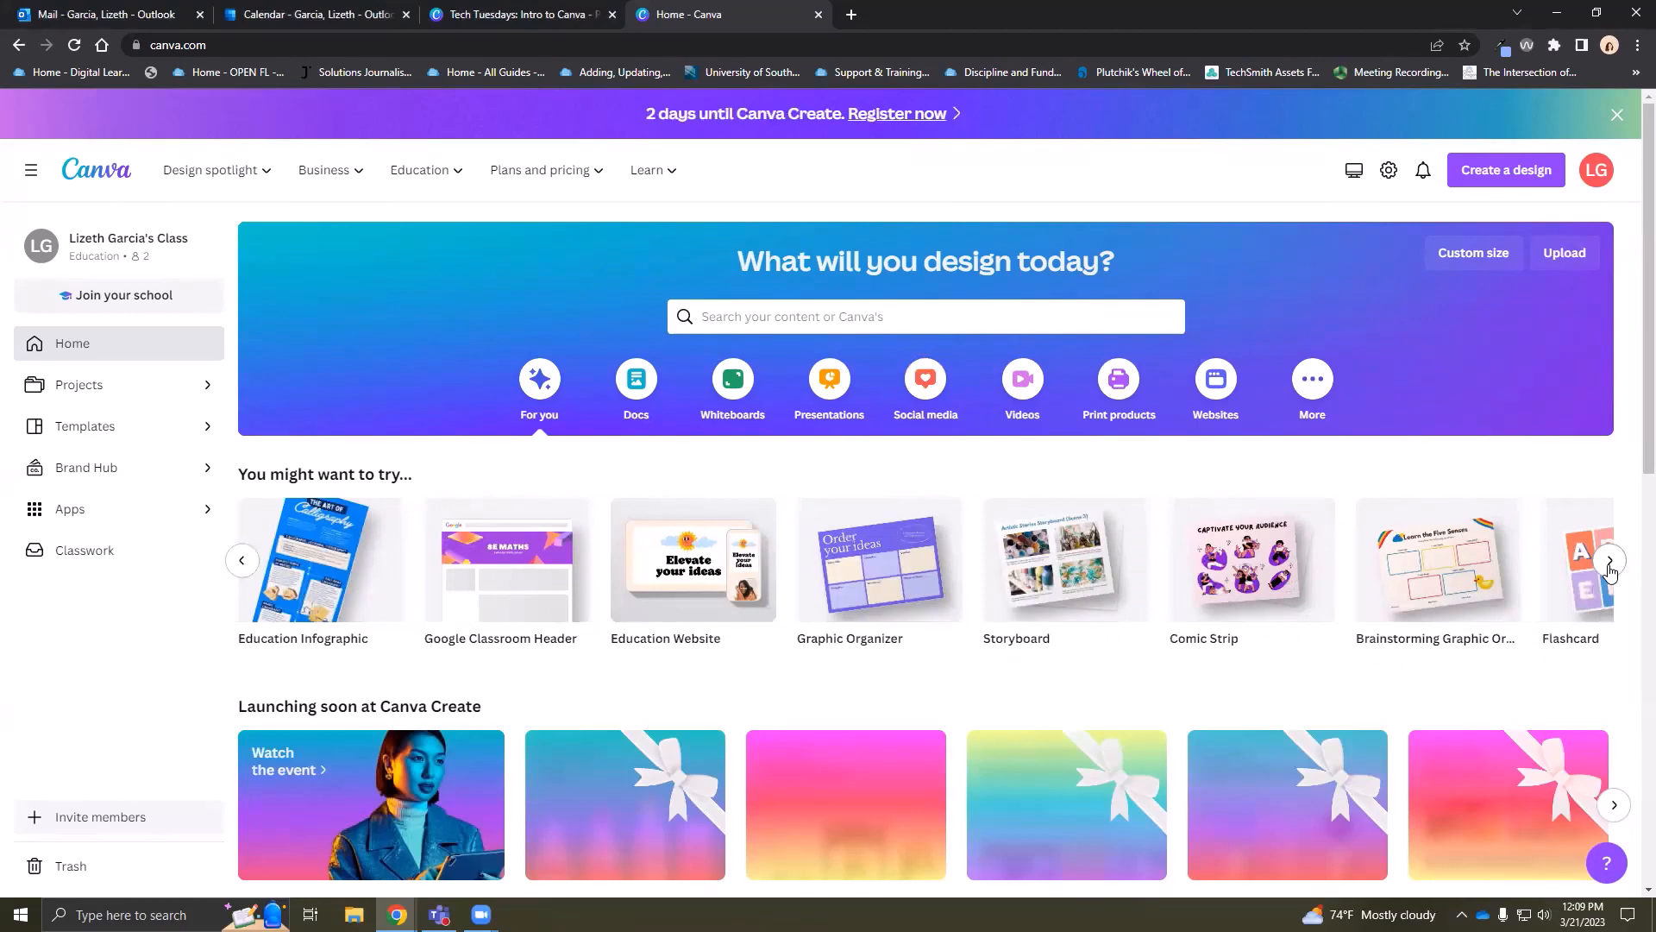
Search for 'poster' and open the Poster 18 × 24 in templates
click(938, 319)
text(poster)
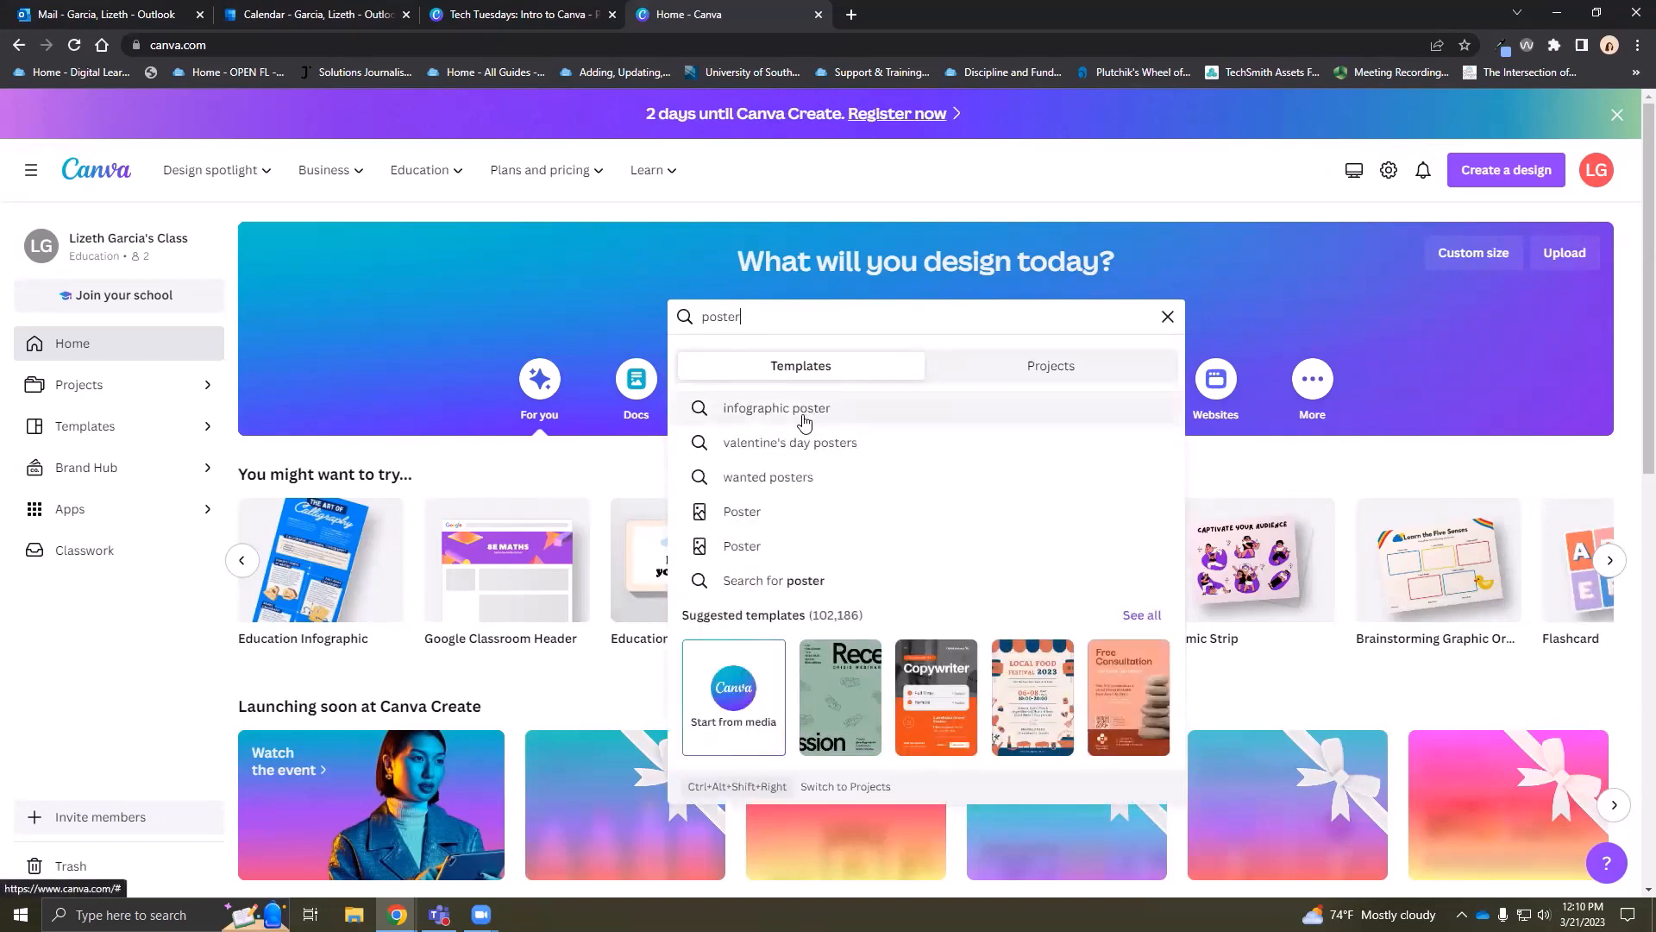
click(747, 522)
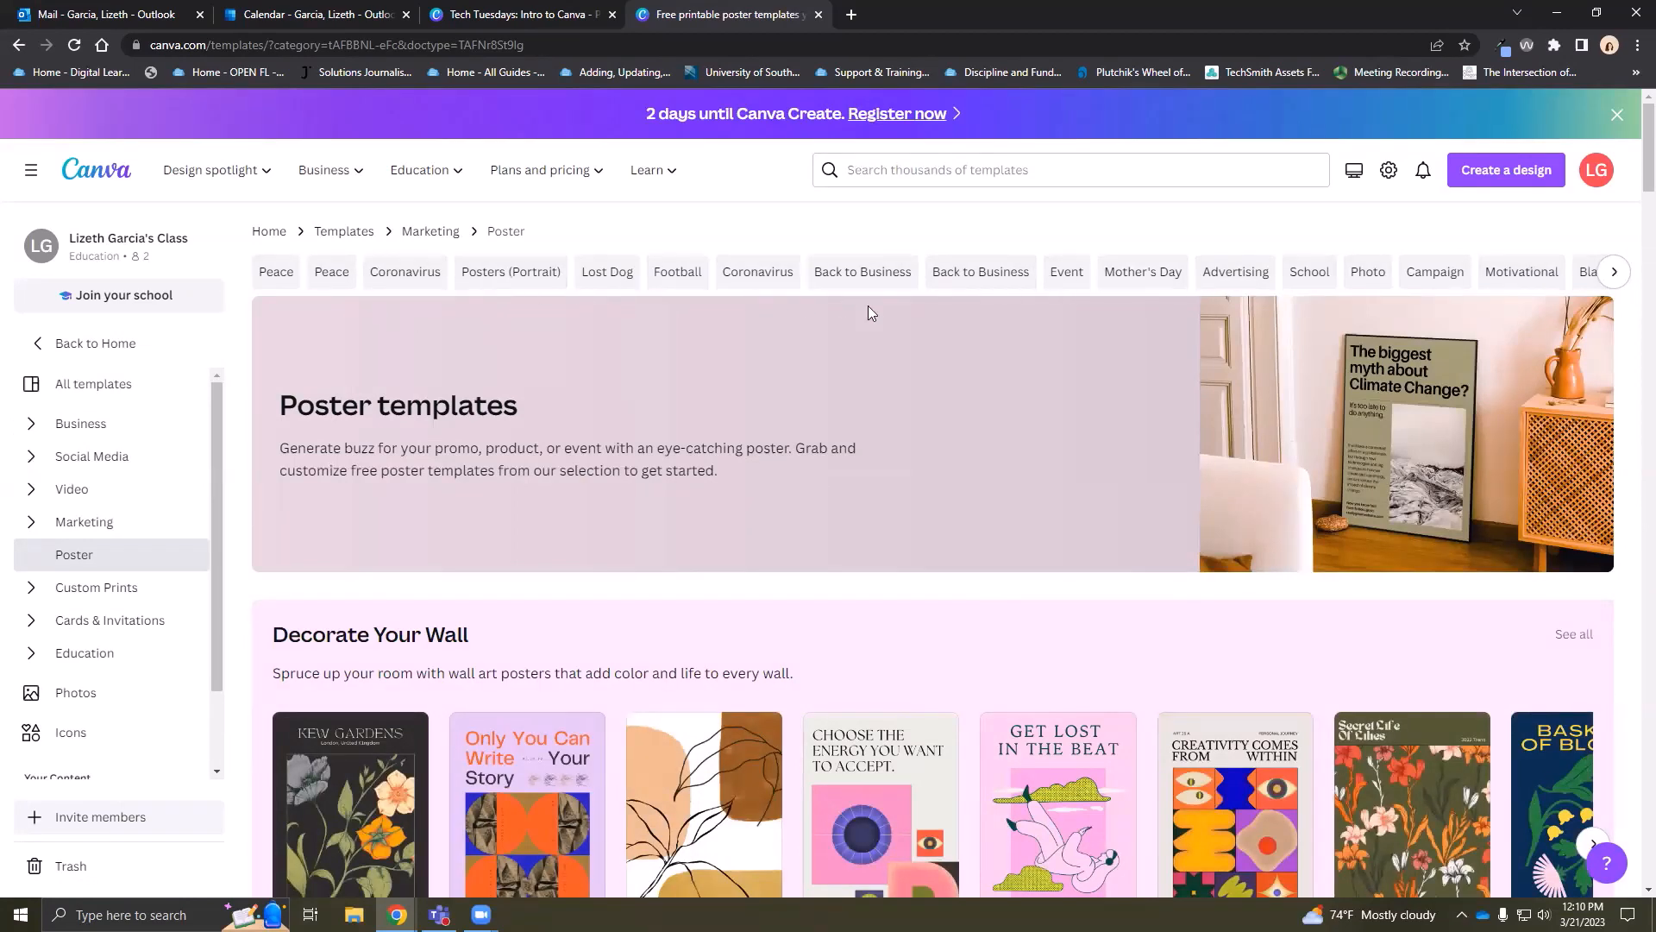
Browse down the 91,575 poster templates grid and return to the top
scroll(975, 418, down, 4)
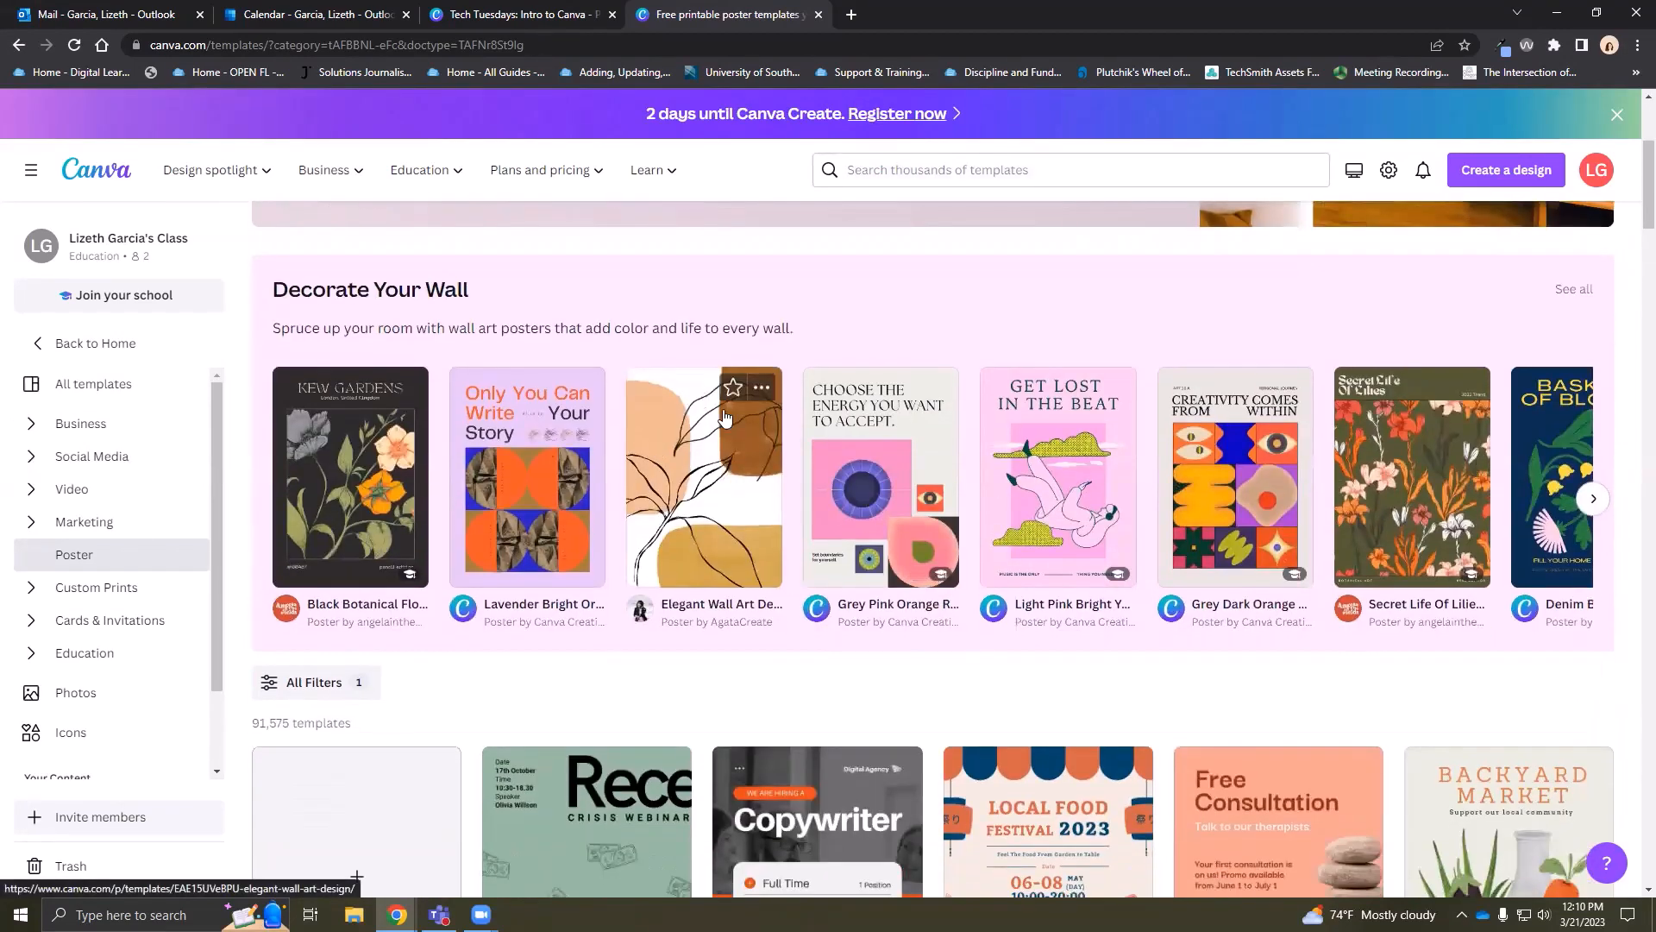
scroll(605, 497, down, 1)
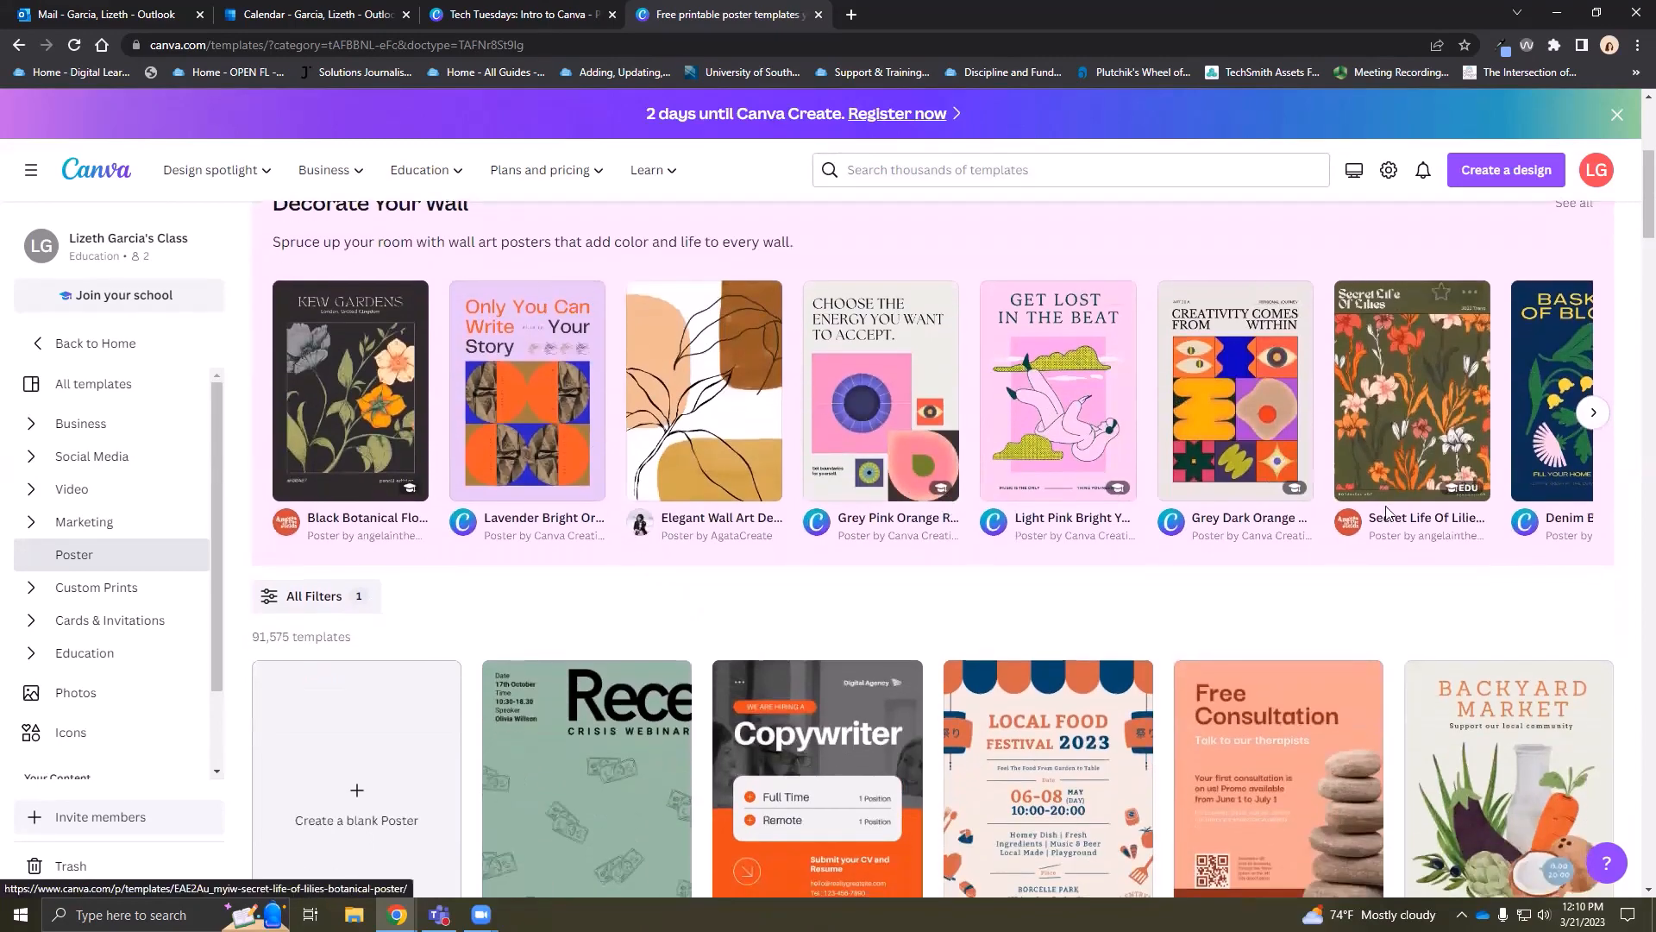
scroll(780, 515, down, 4)
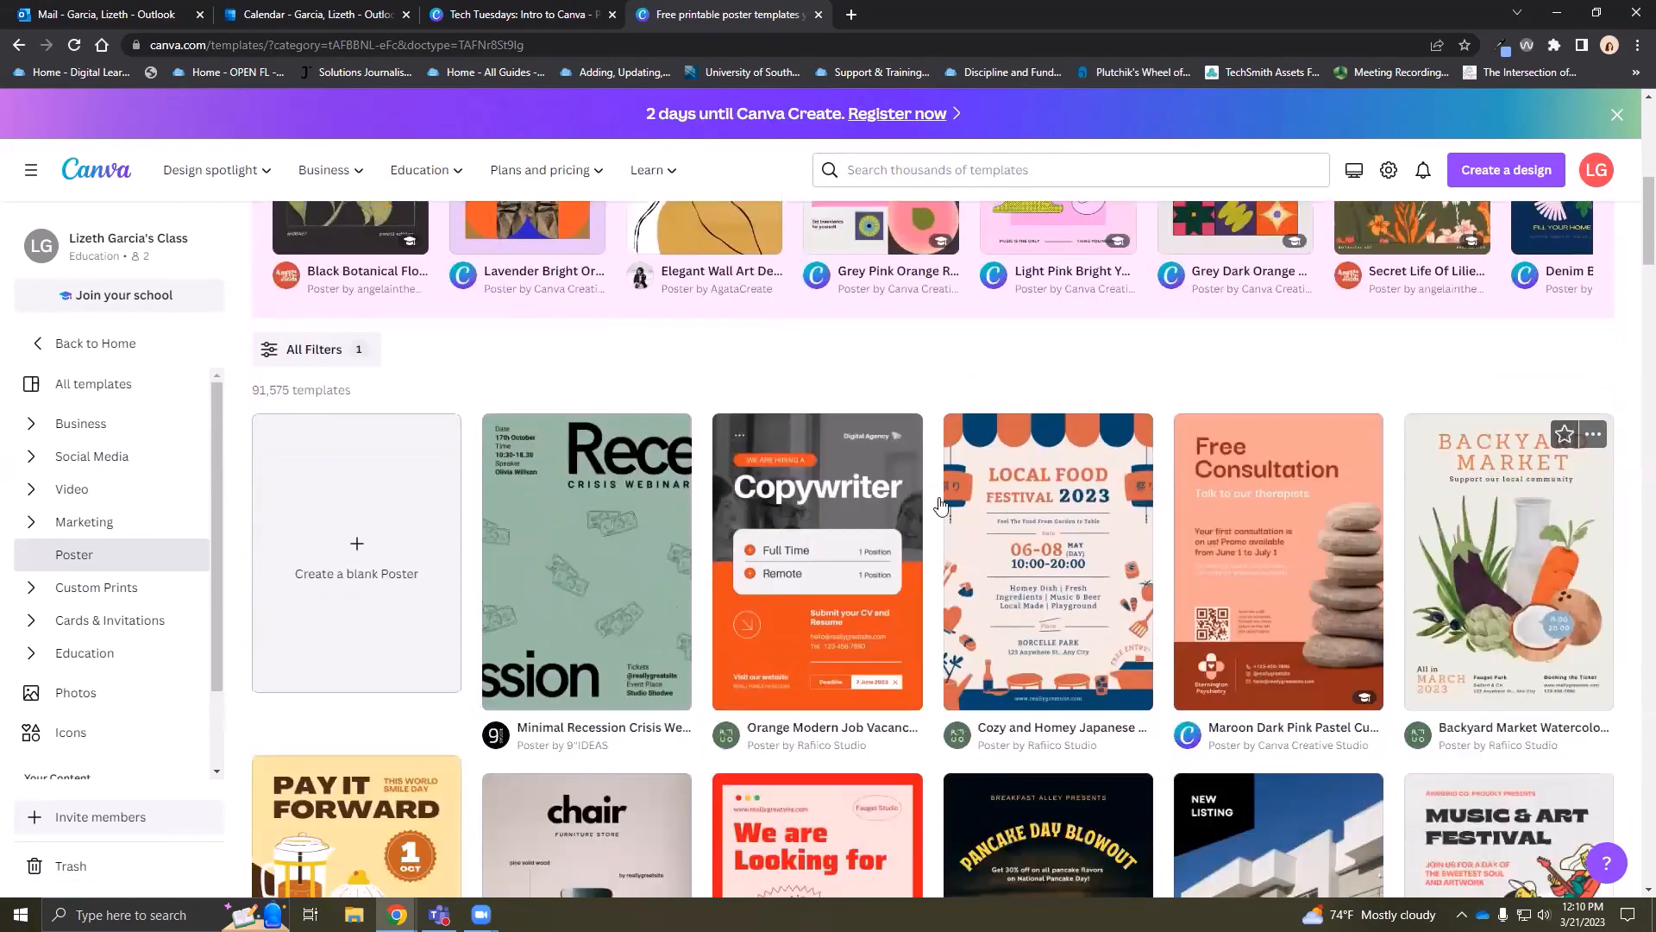
scroll(881, 517, down, 4)
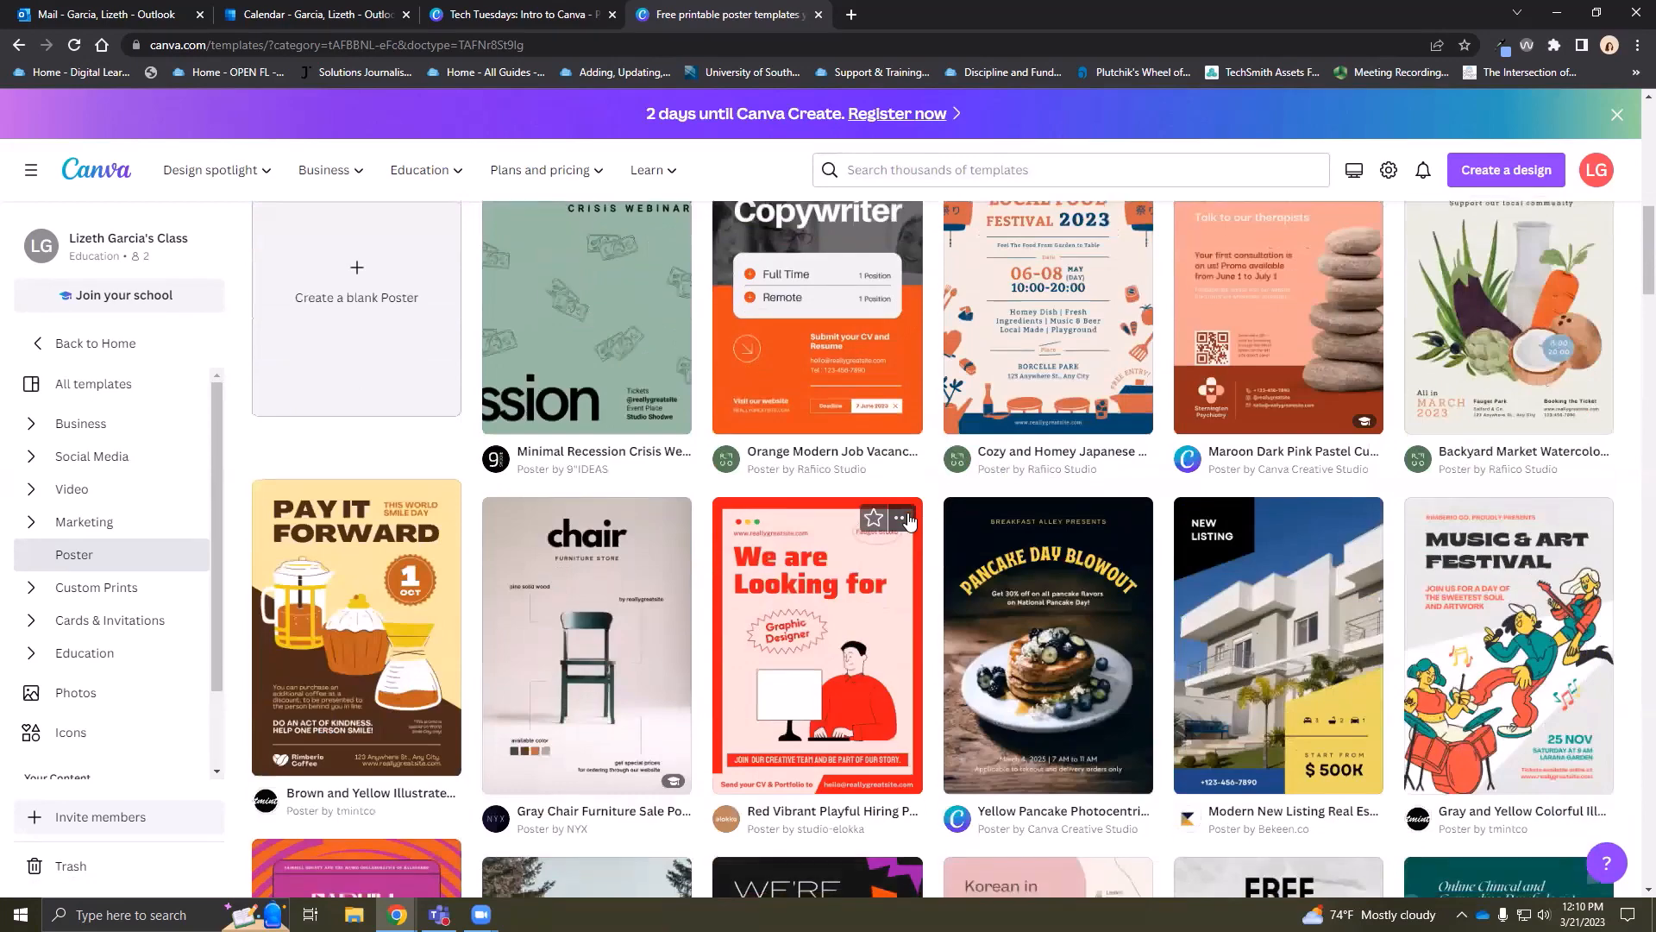
scroll(909, 521, down, 7)
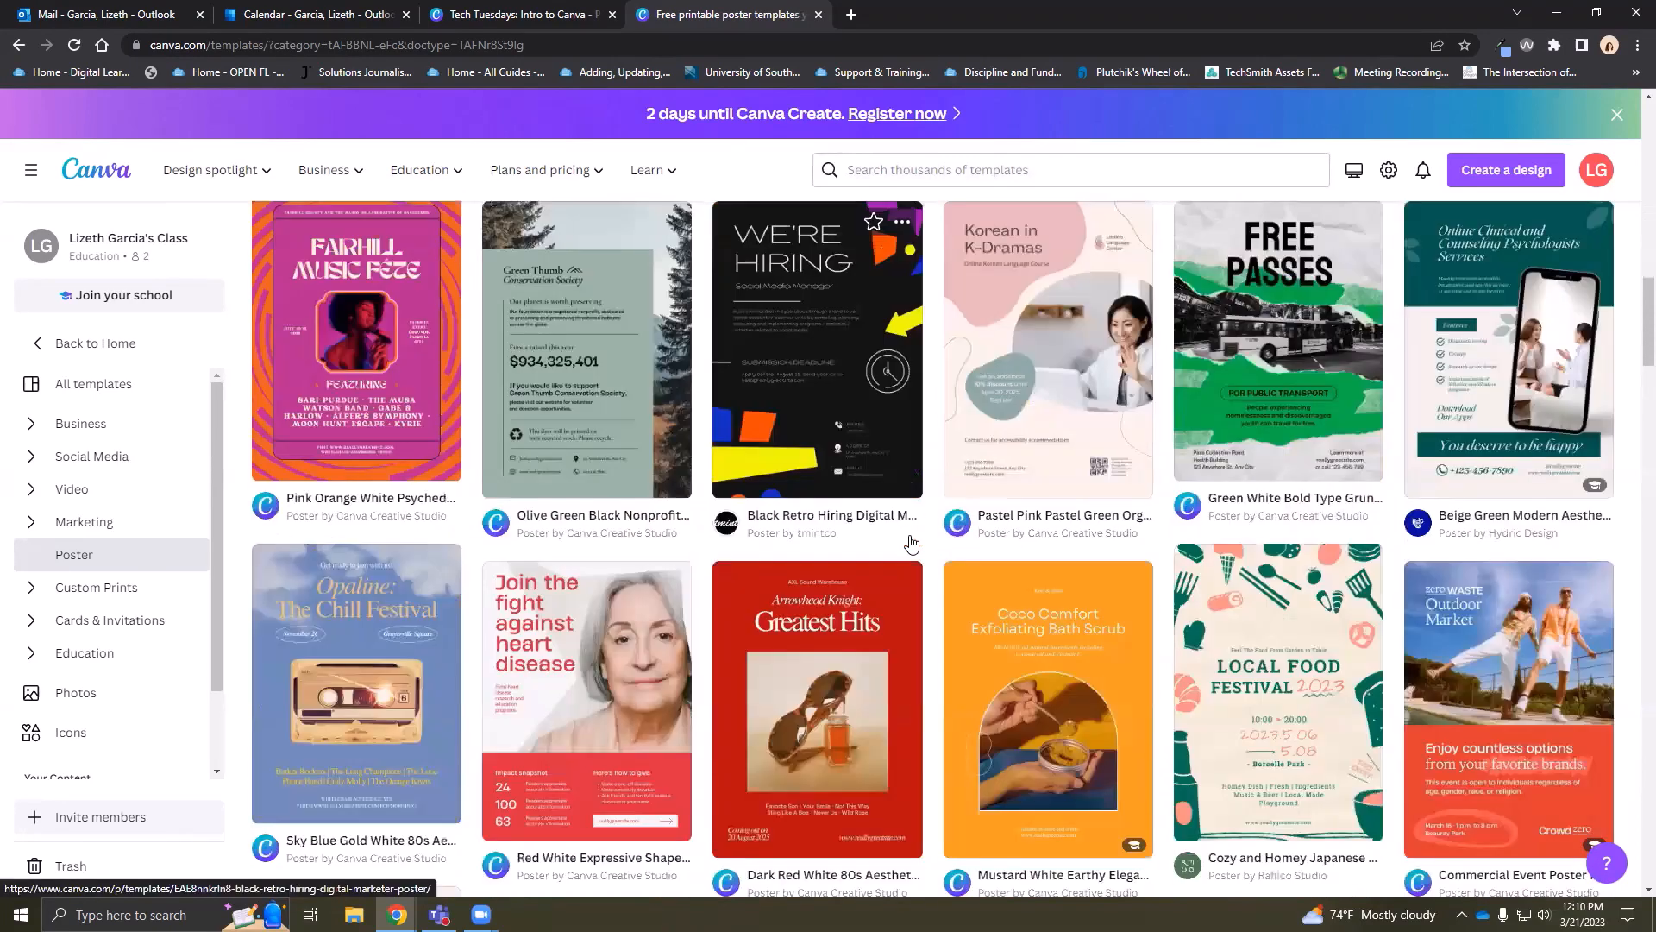
scroll(913, 547, down, 5)
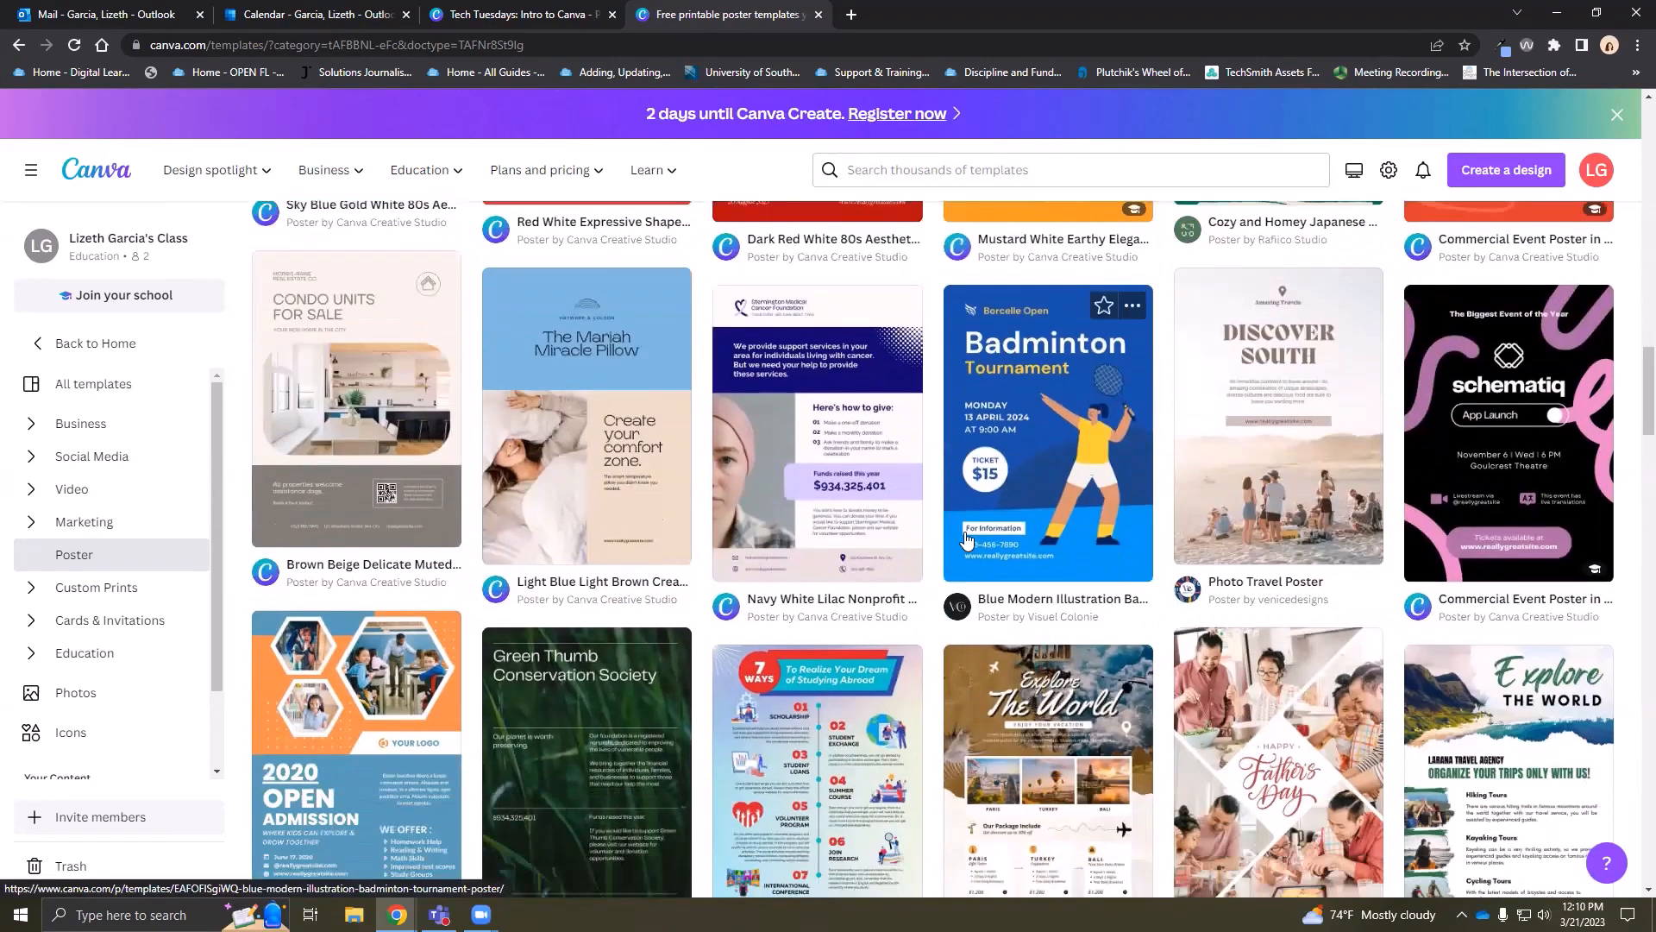
scroll(966, 559, down, 3)
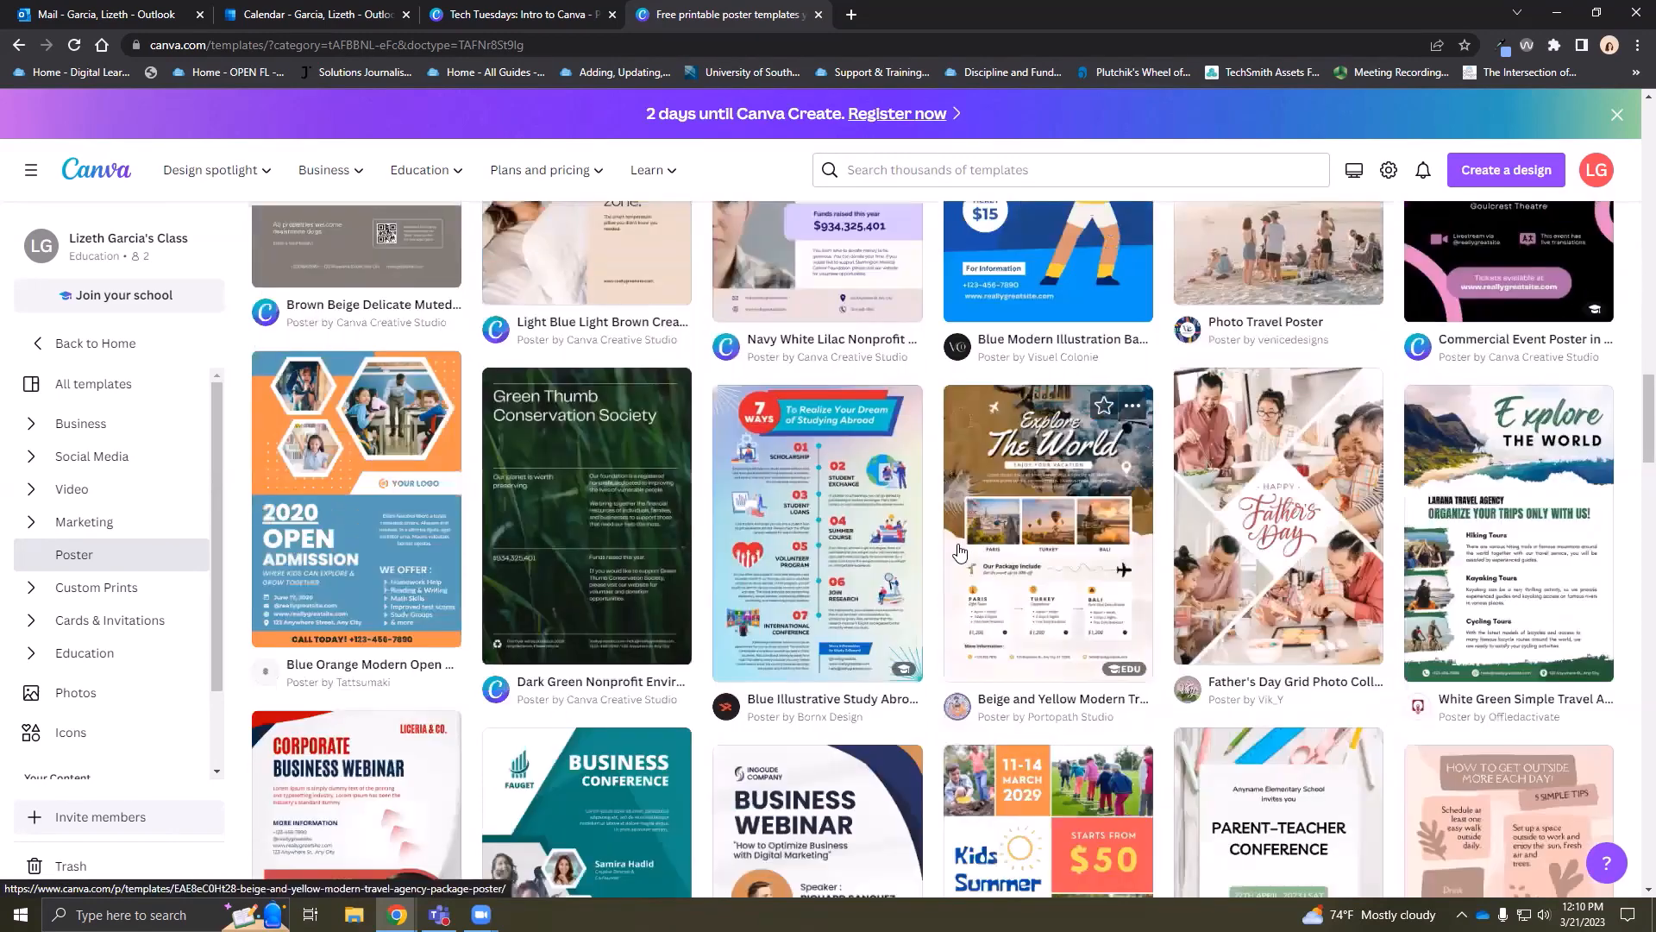
scroll(960, 552, down, 4)
scroll(370, 415, up, 10)
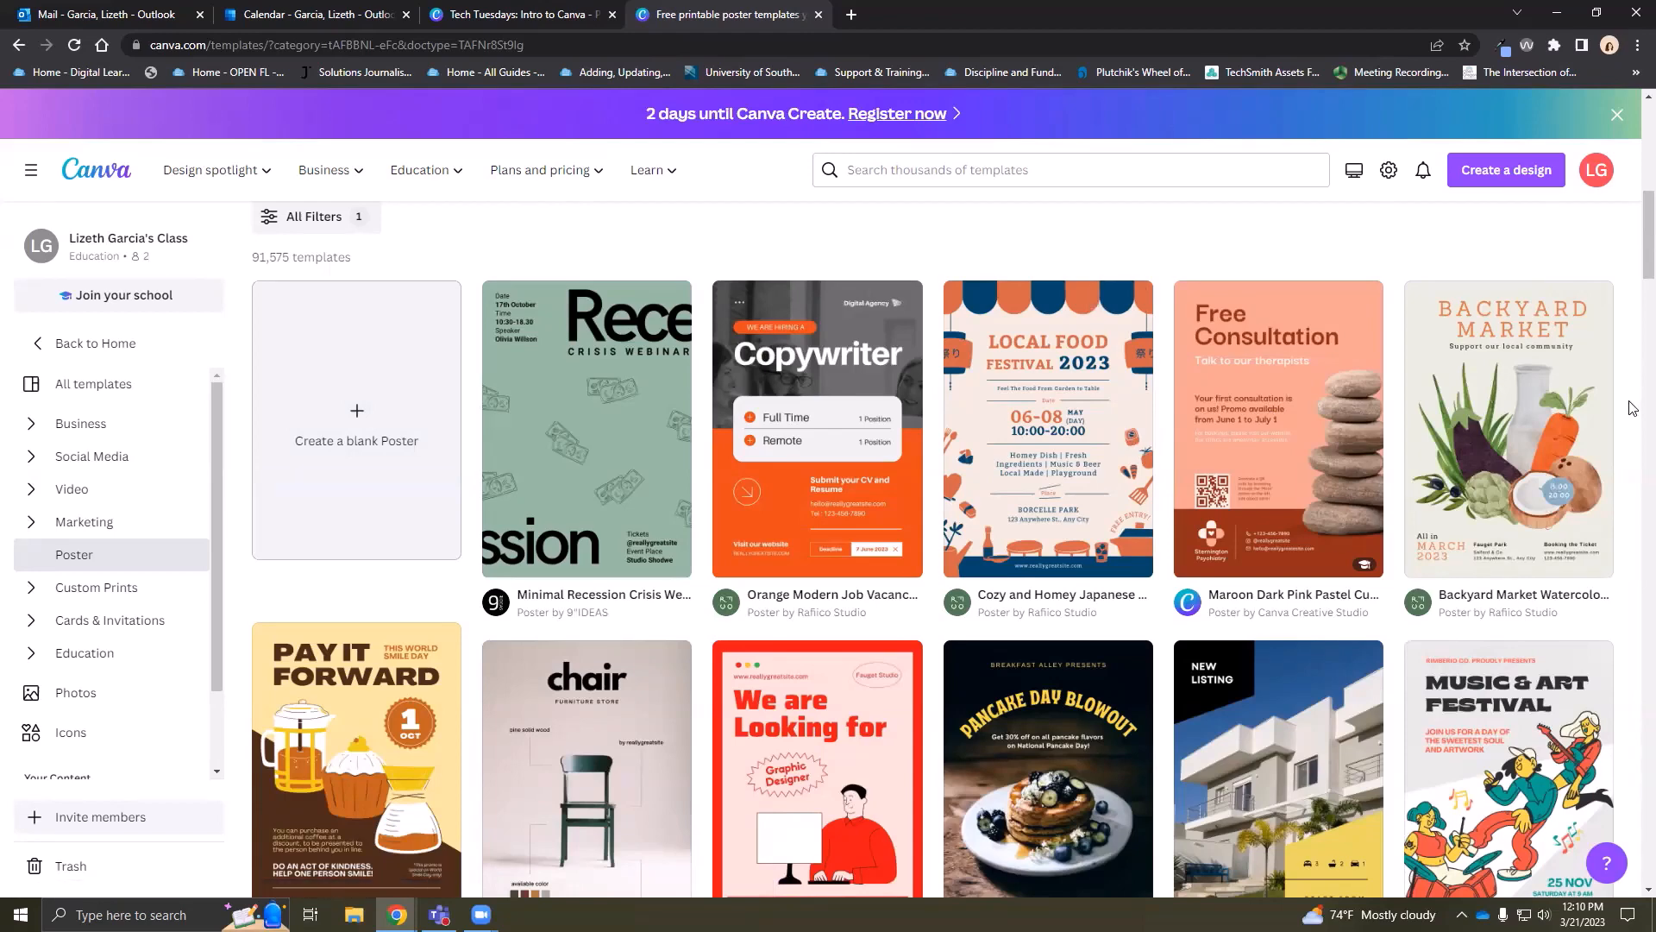
scroll(1619, 535, down, 3)
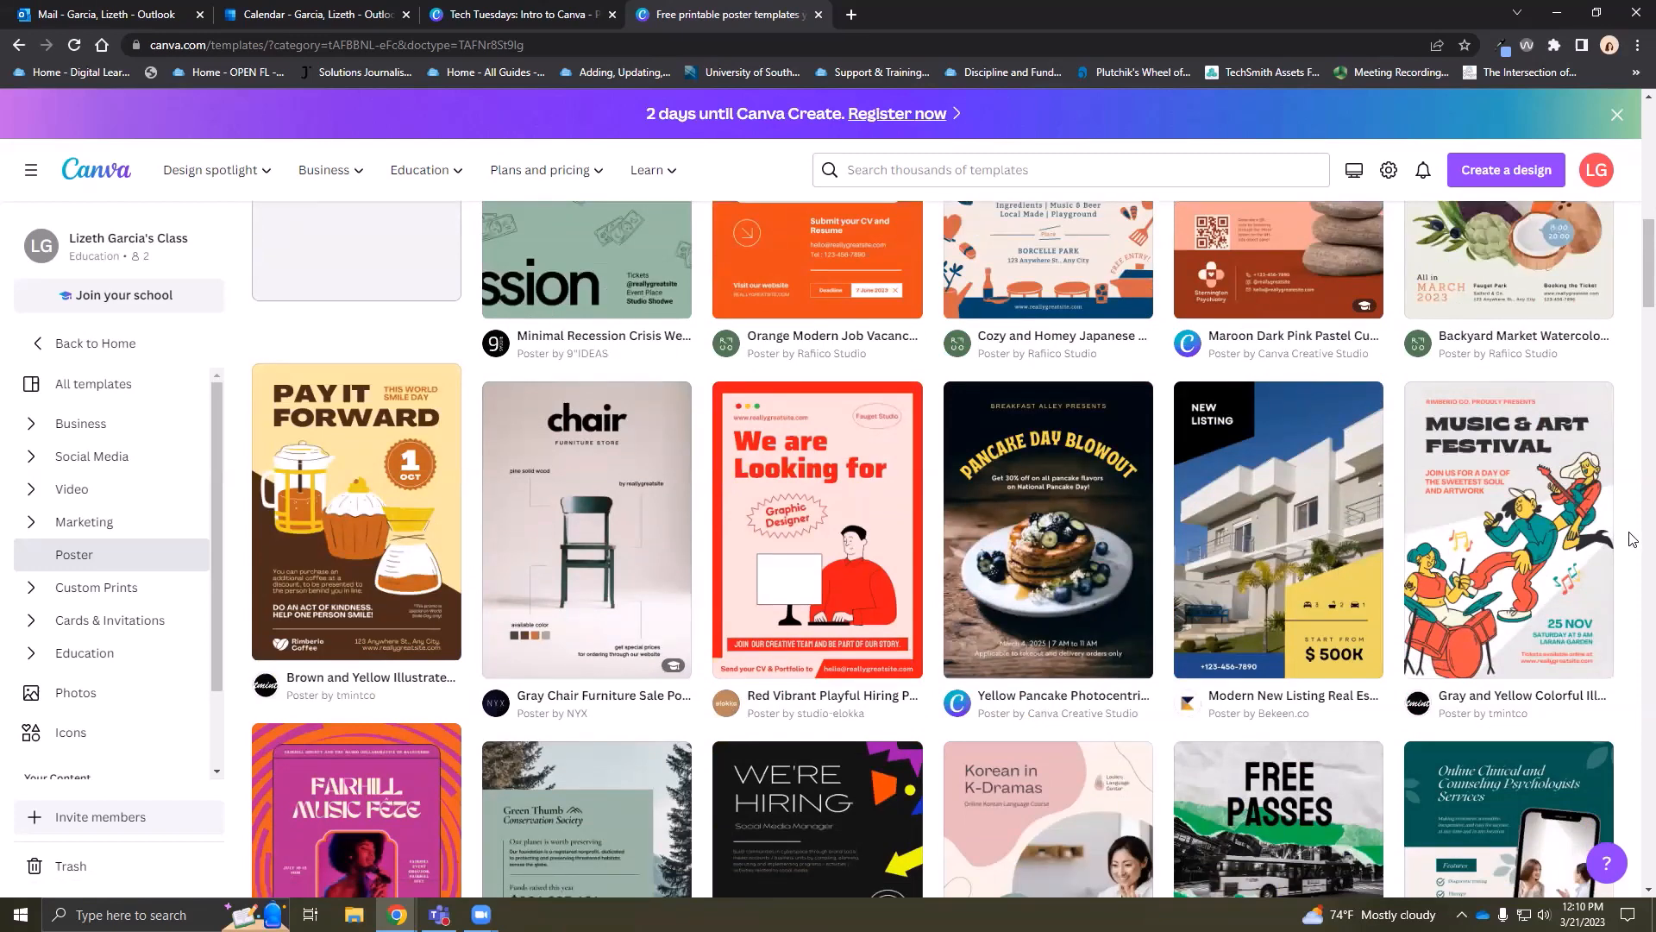
scroll(1633, 539, down, 4)
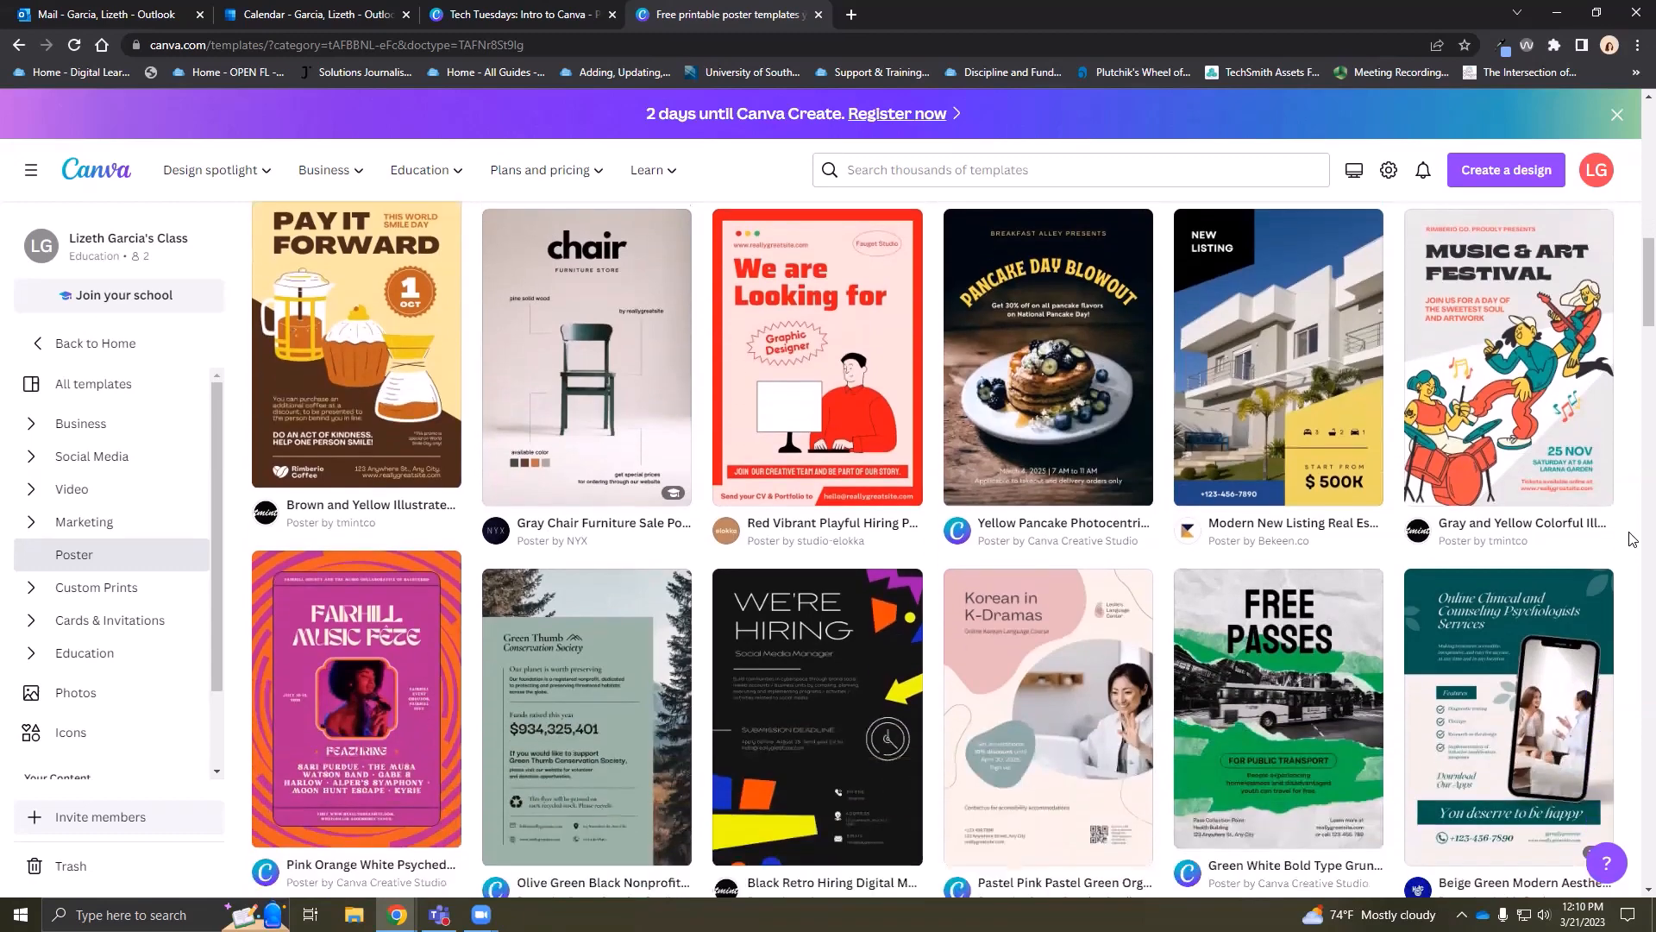
scroll(1633, 536, down, 5)
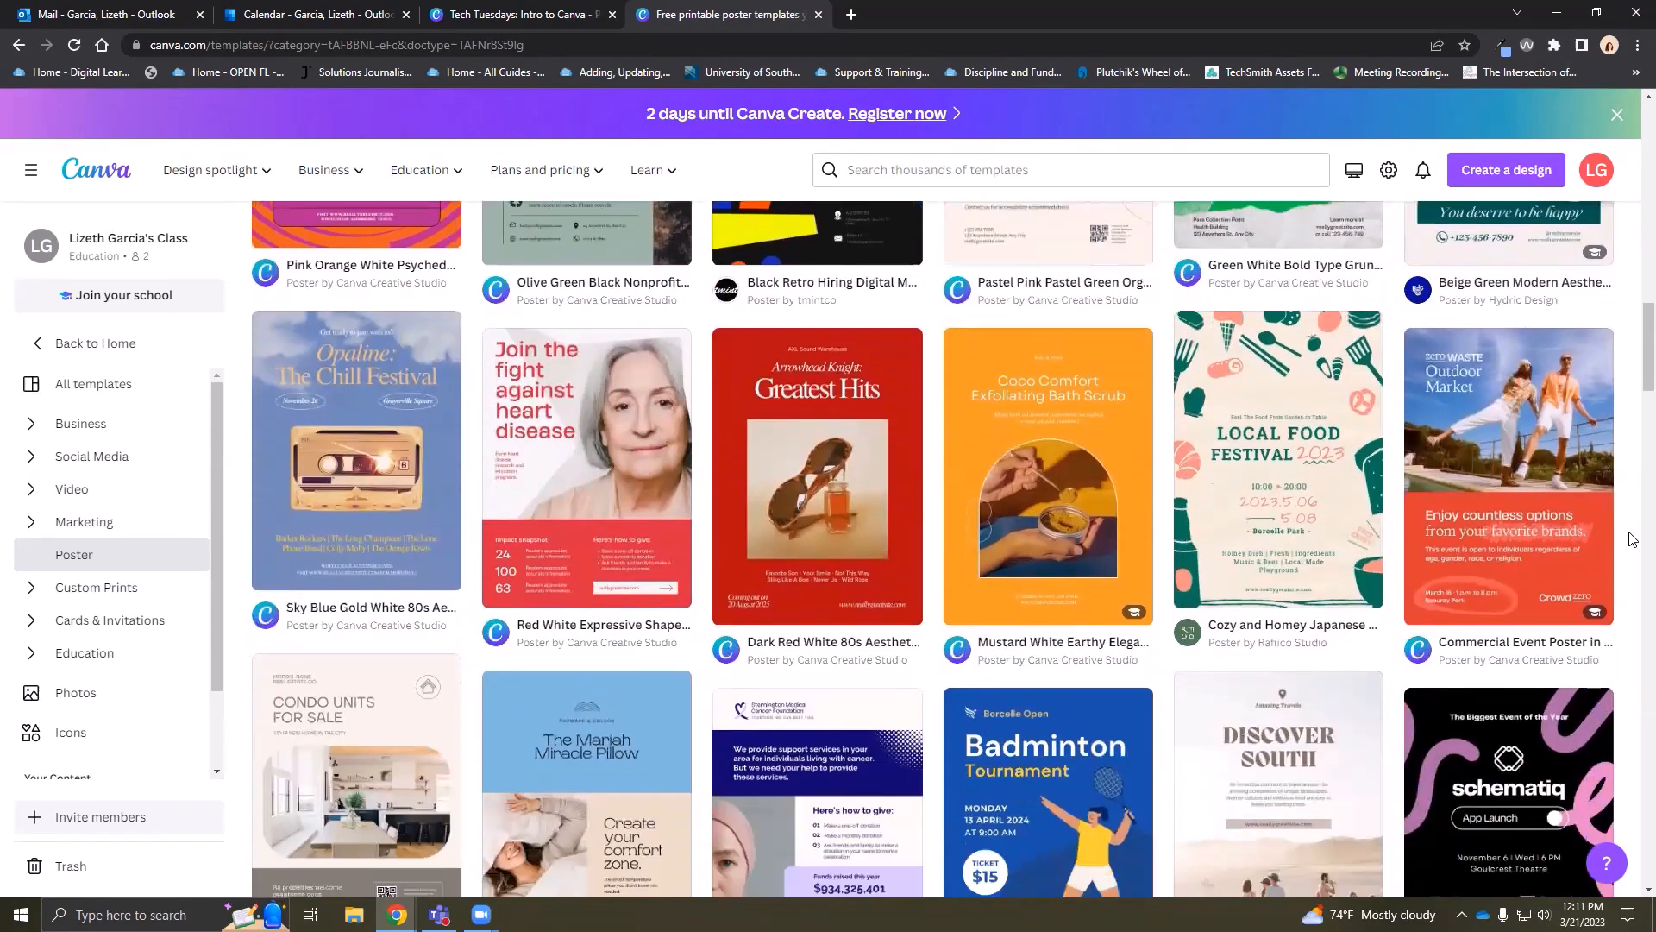
scroll(1633, 239, up, 15)
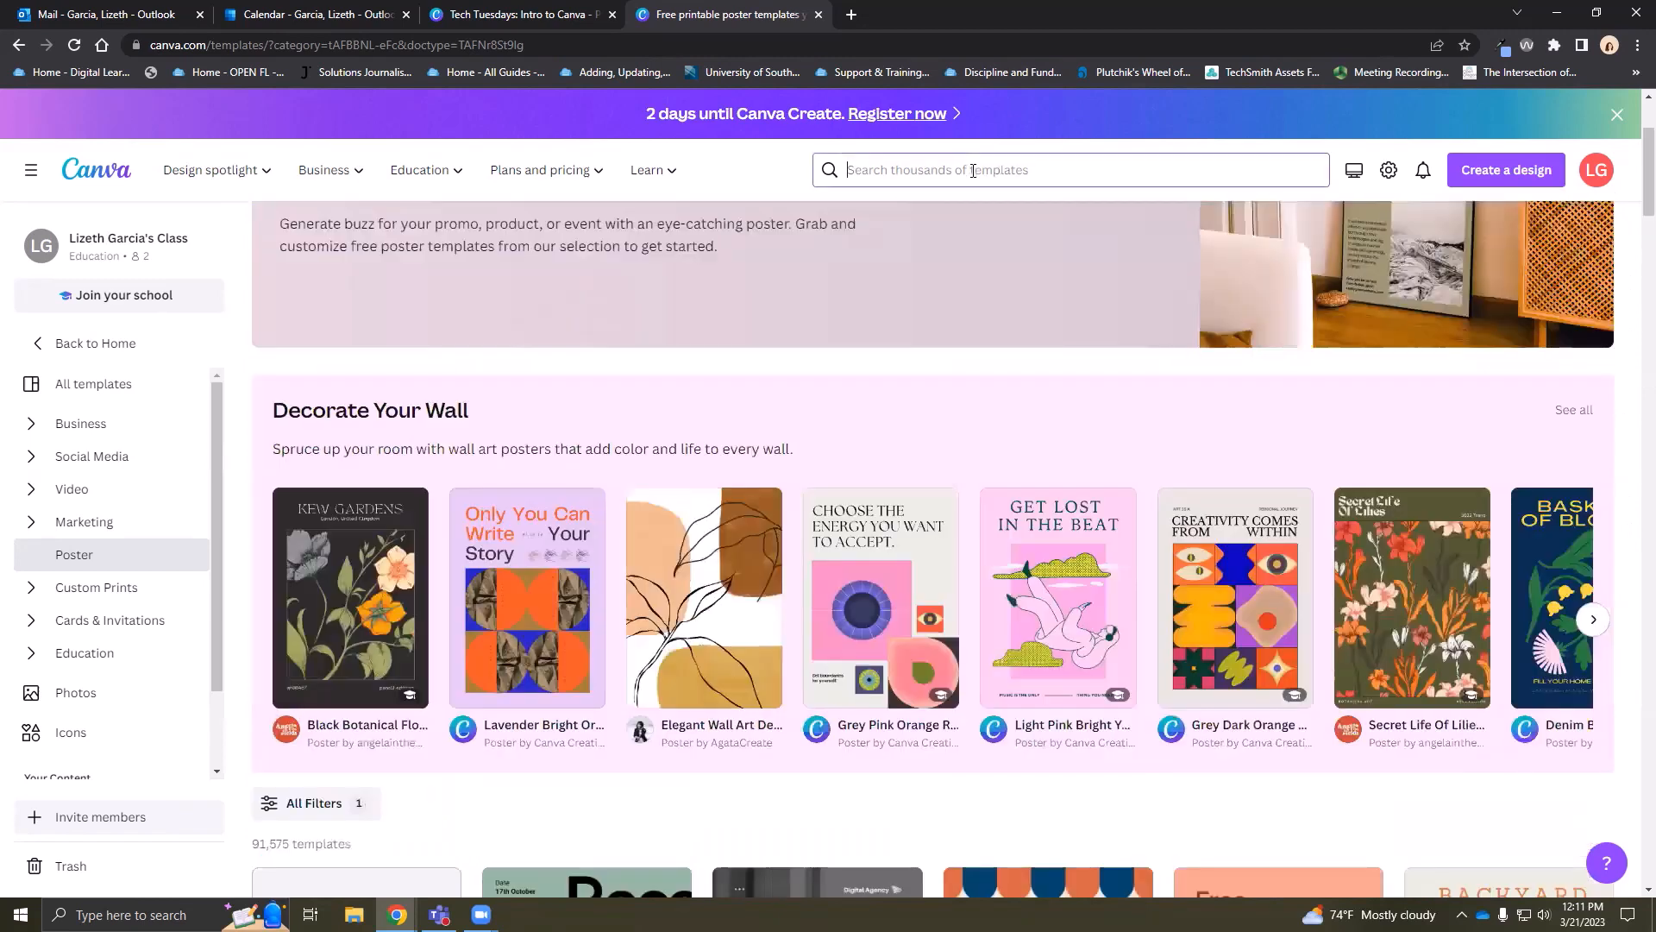
Search all templates for 'hours of operation'
click(973, 170)
text(hours of operation)
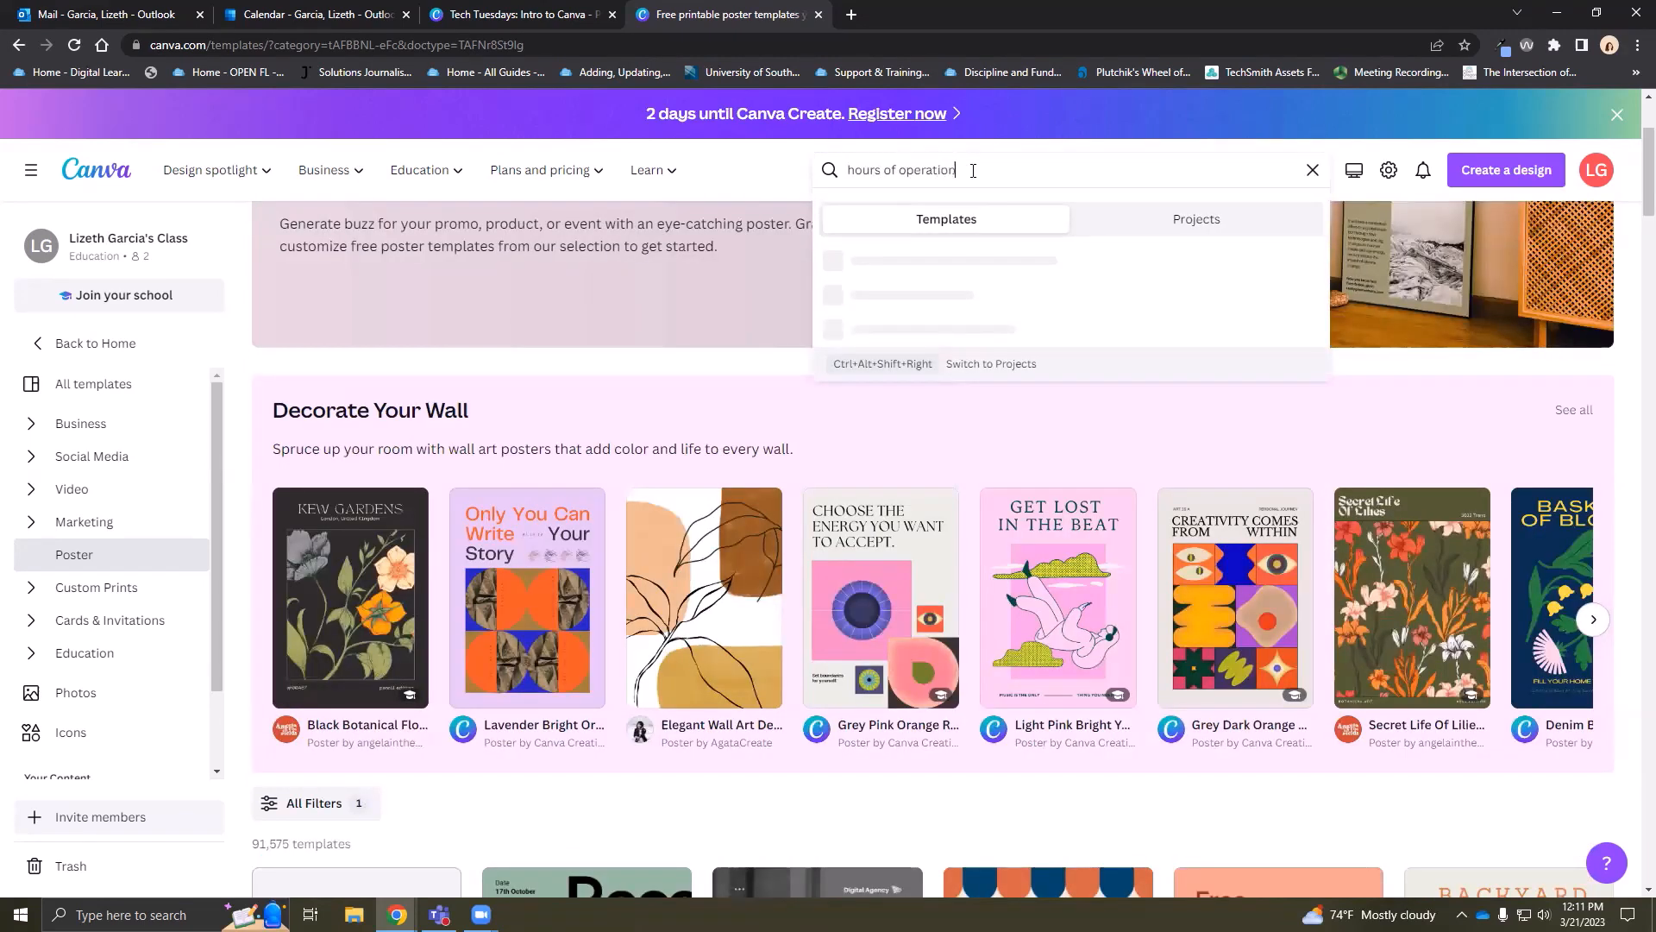
key(Return)
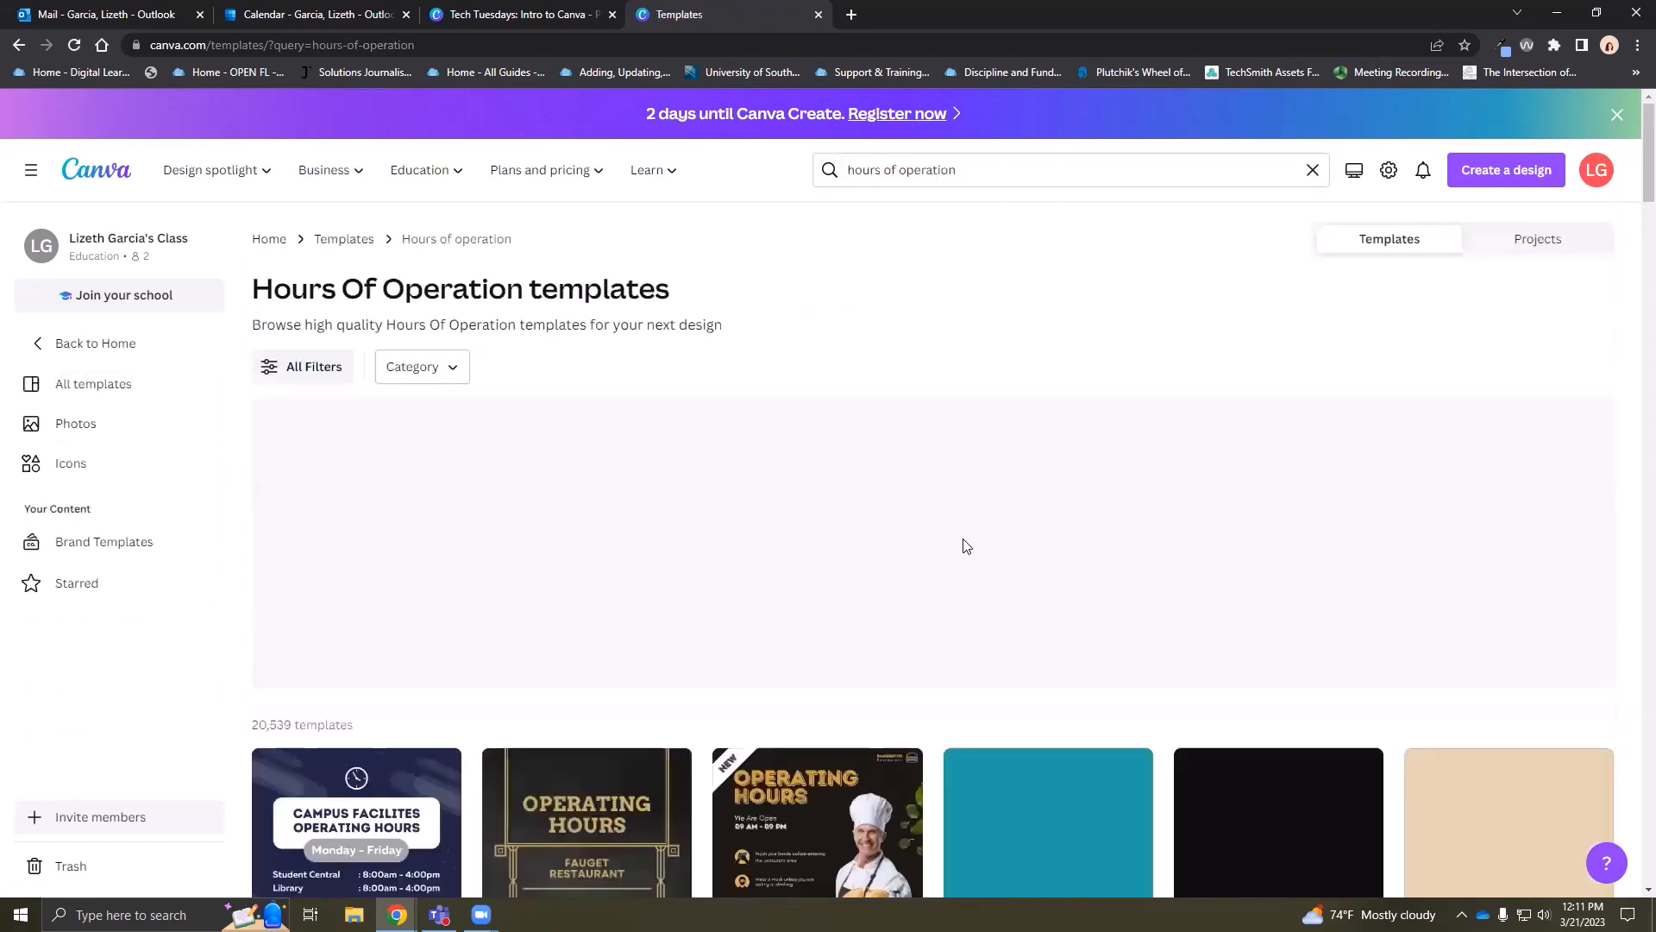
Open the Modern Restaurant Operational Hours Instagram Post preview from the results
scroll(894, 562, down, 3)
scroll(846, 574, down, 2)
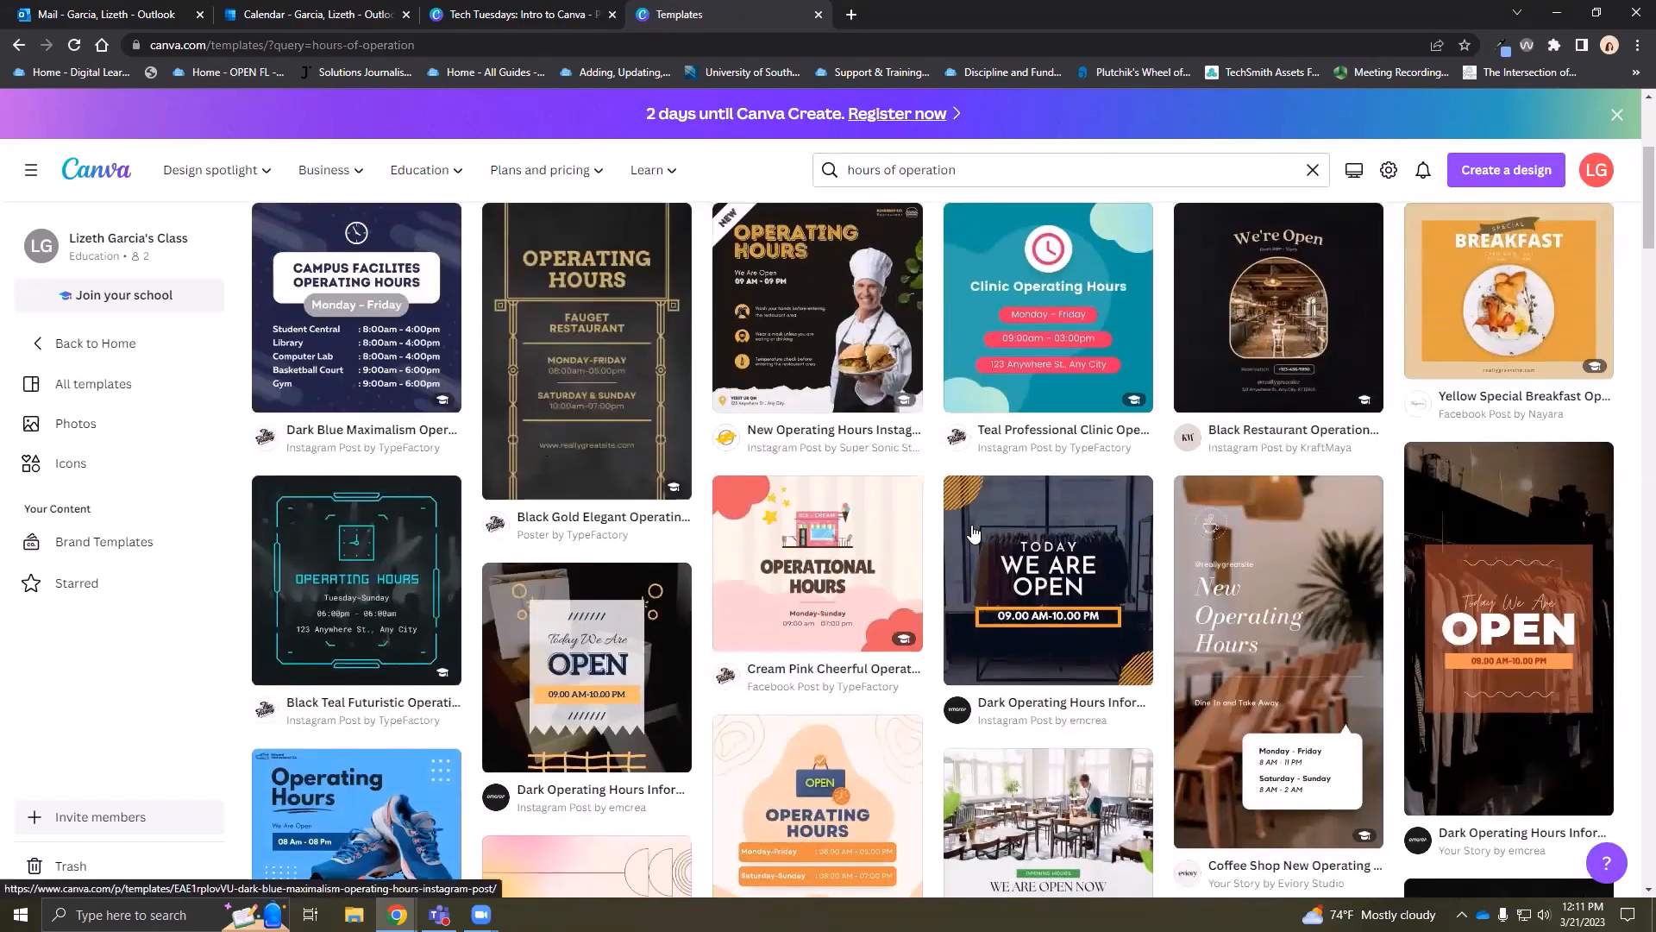
mouse_move(1066, 583)
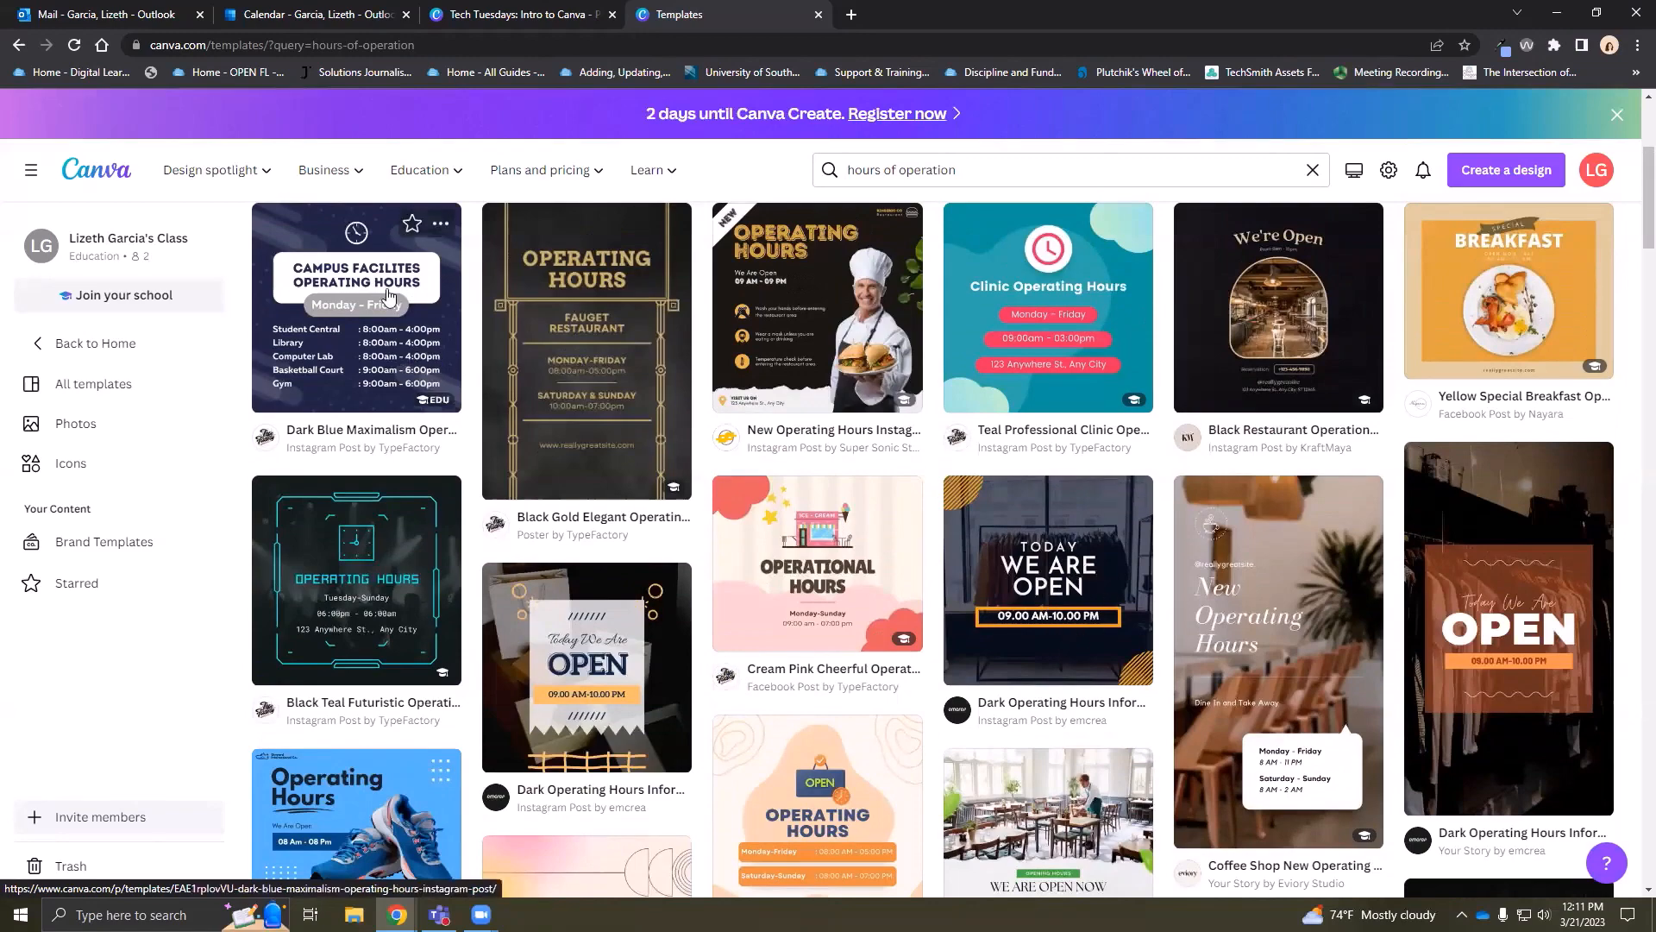
scroll(1196, 465, down, 3)
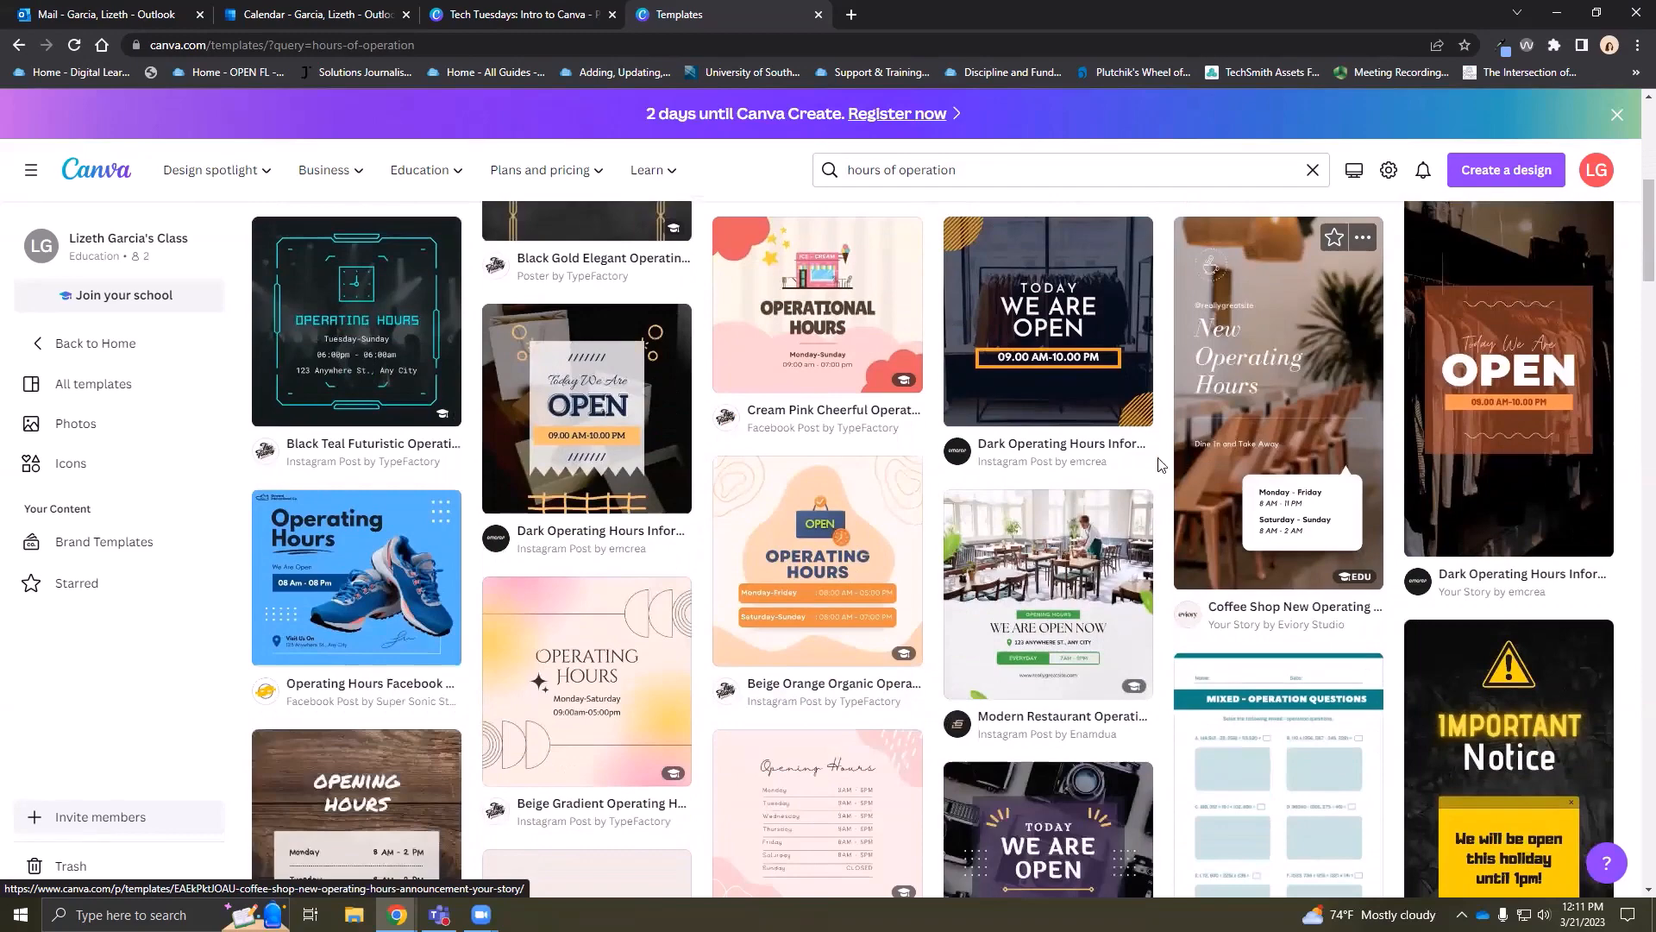
scroll(1161, 465, down, 2)
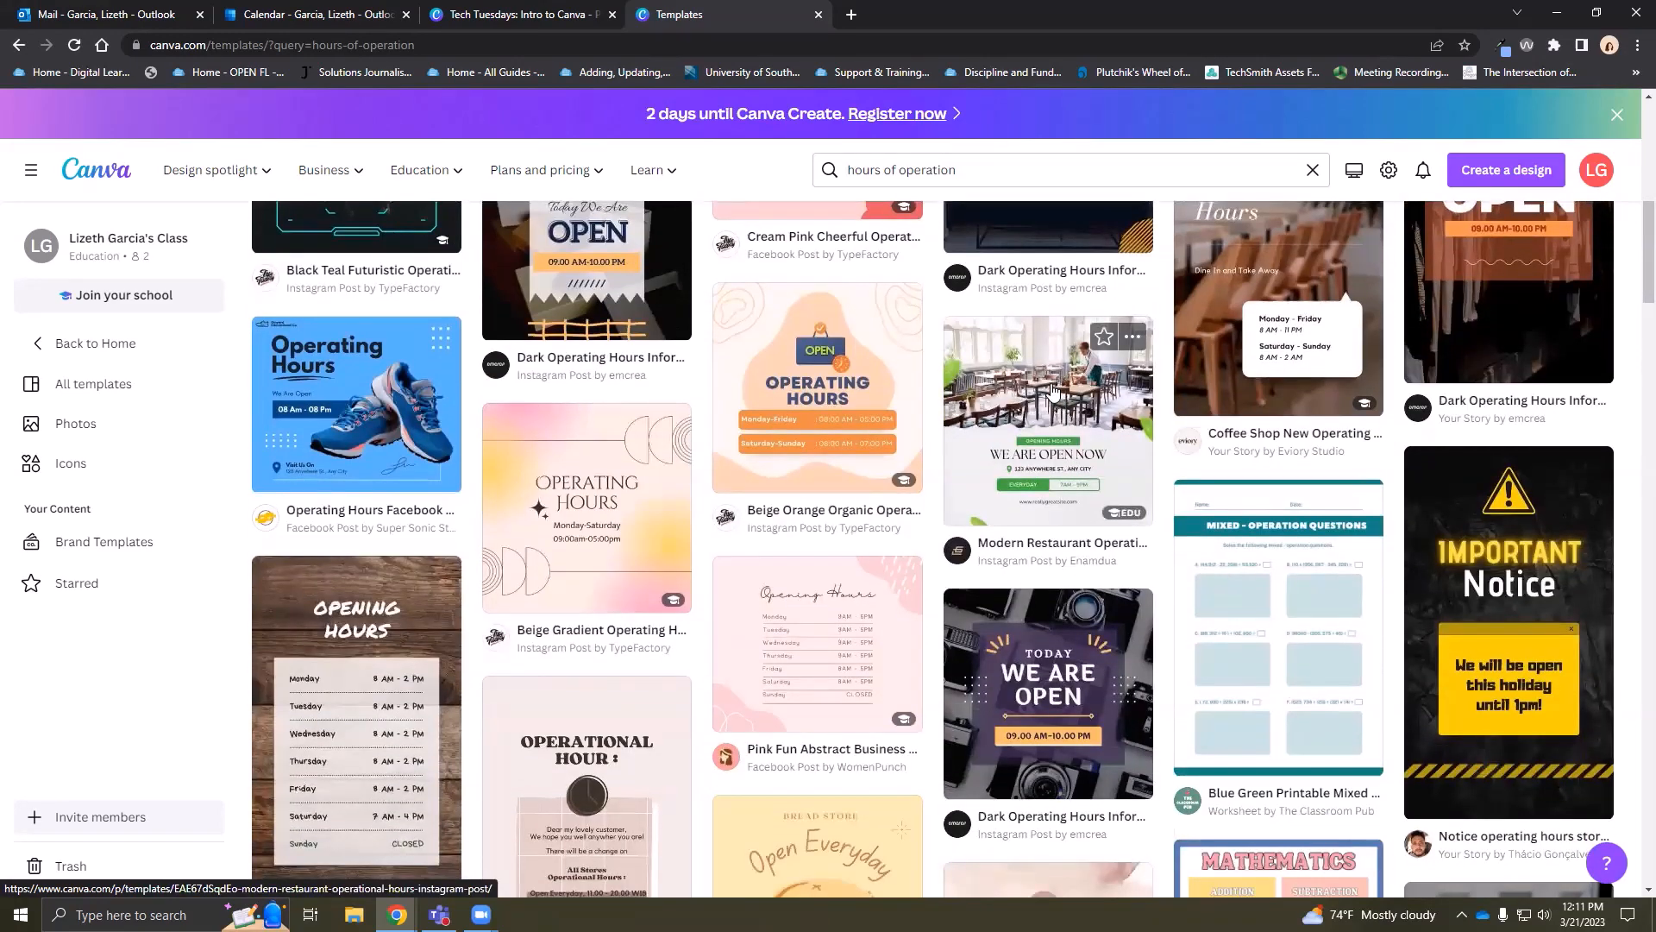
click(1052, 390)
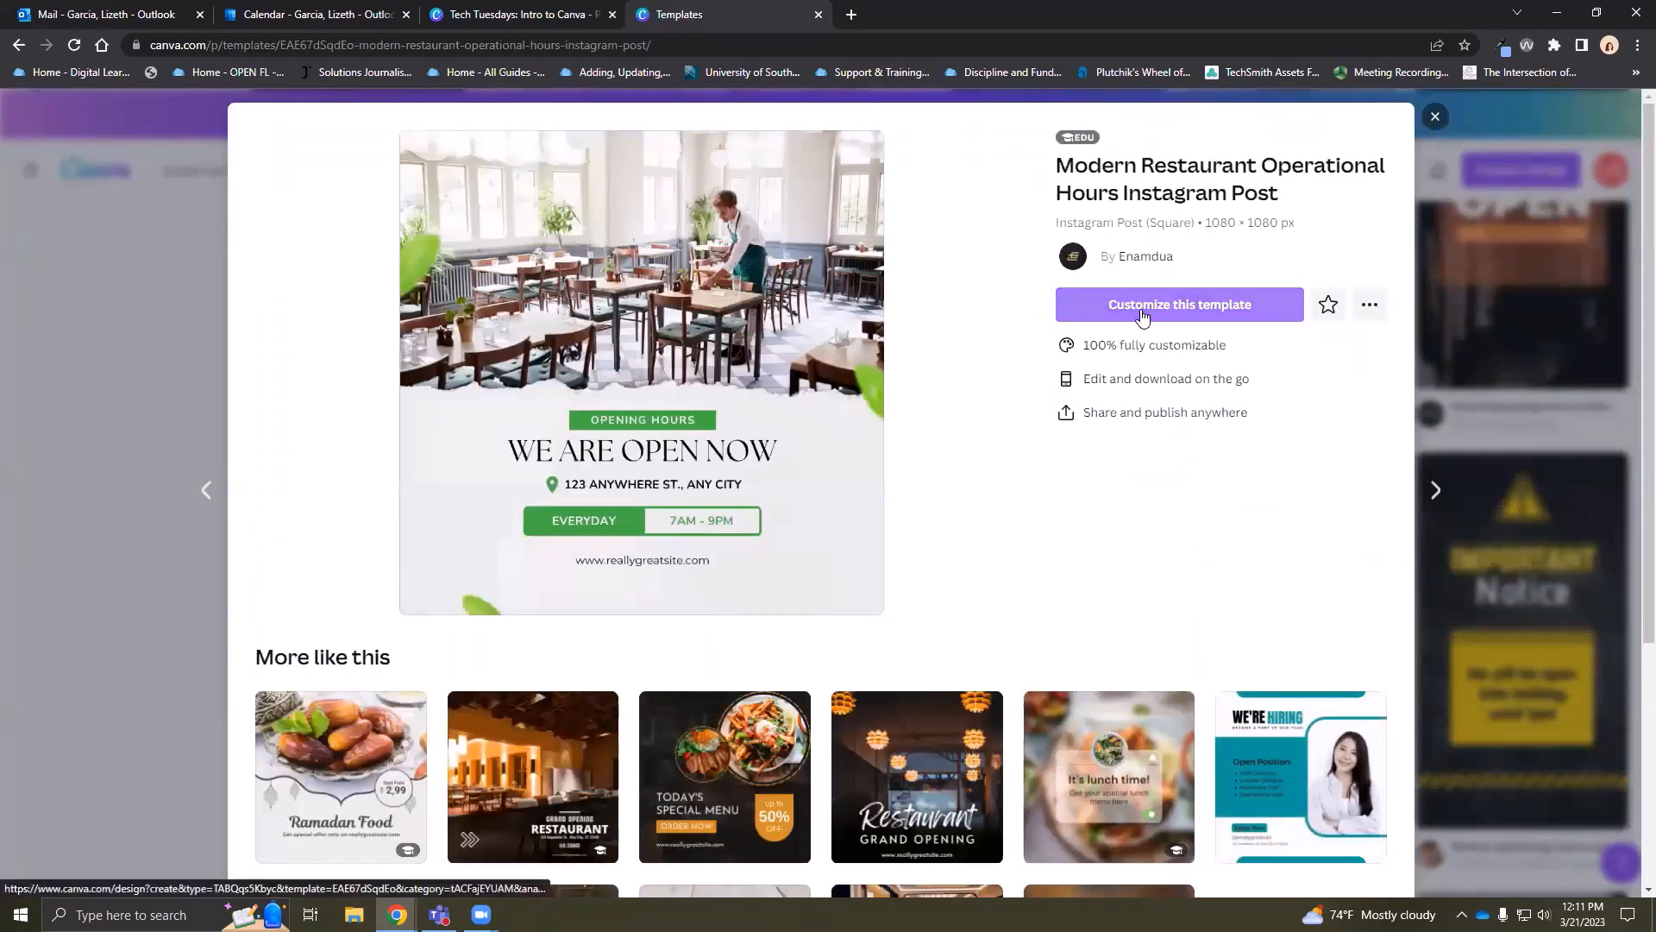
Customize the Modern Restaurant template in a new editor tab, then go back to the Templates tab
click(1137, 304)
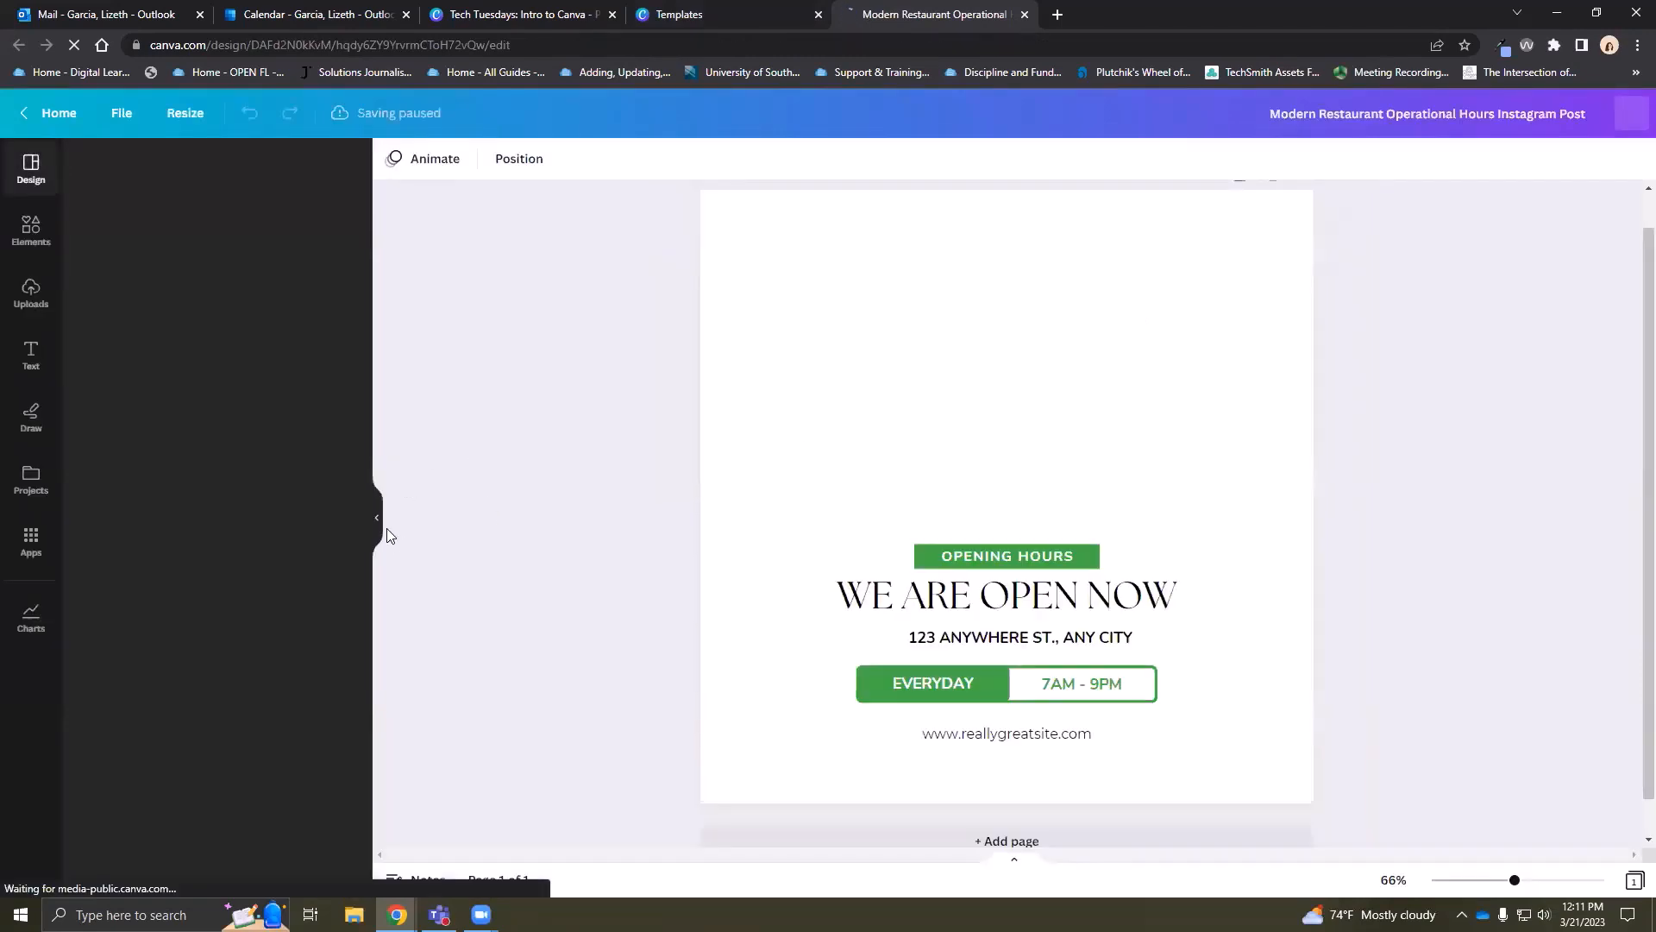
click(689, 15)
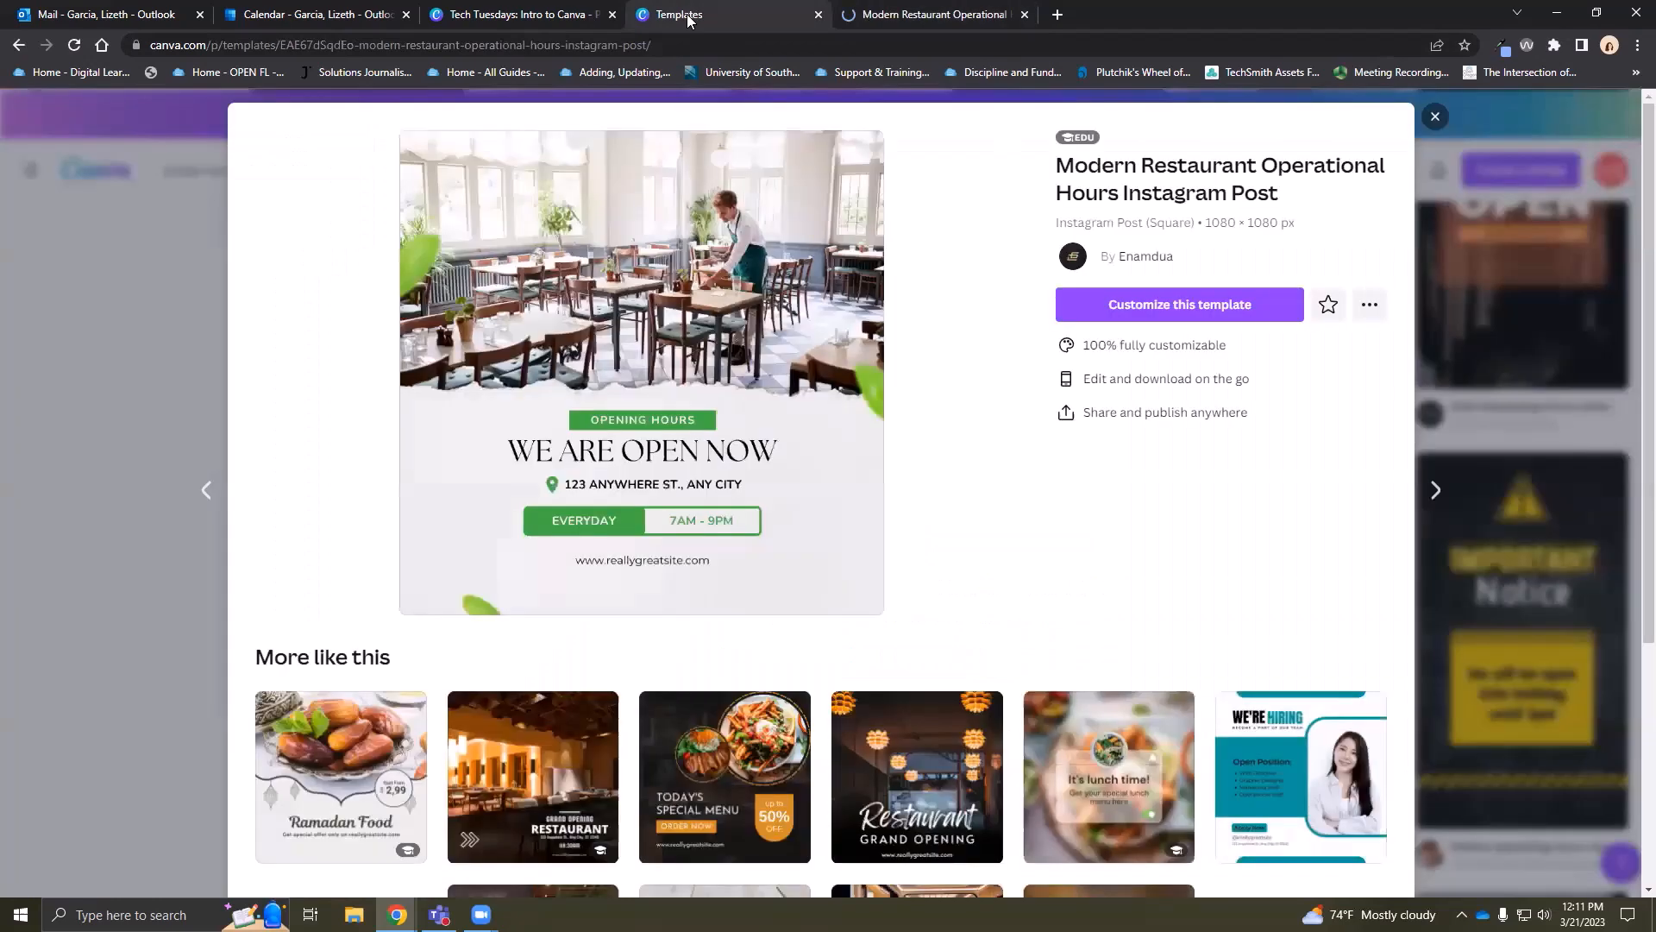
In the Tech Tuesdays deck, zoom to 76% and scroll to page 3, The Side Panel
click(488, 12)
scroll(1463, 443, up, 5)
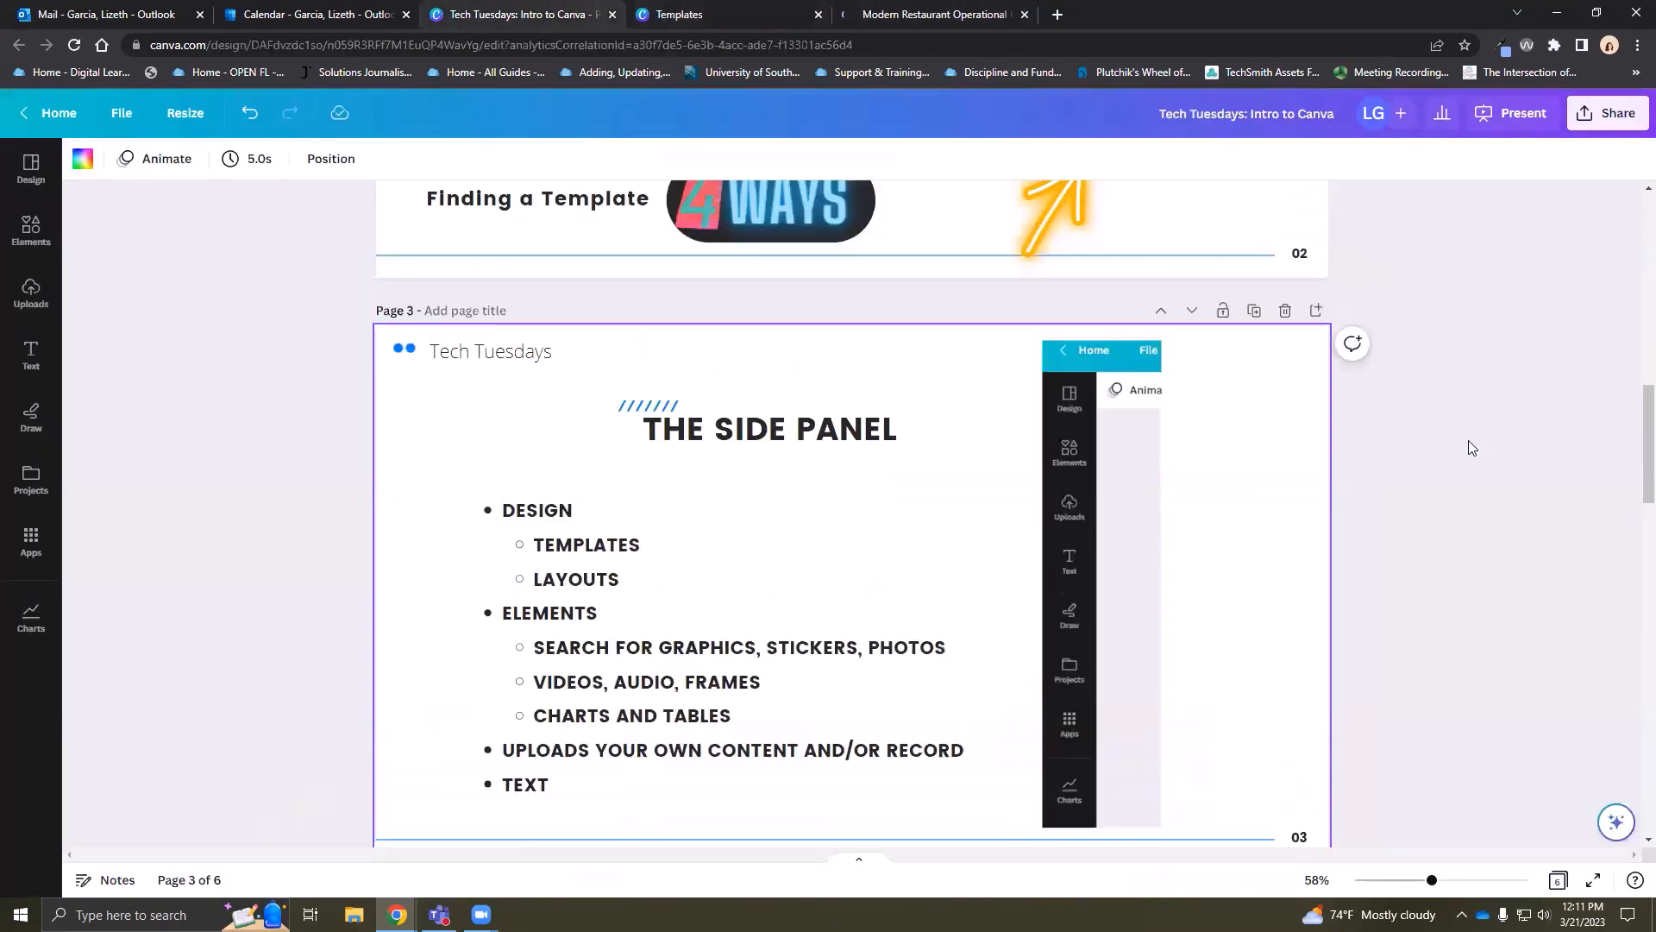
scroll(1456, 448, down, 1)
scroll(1373, 499, up, 1)
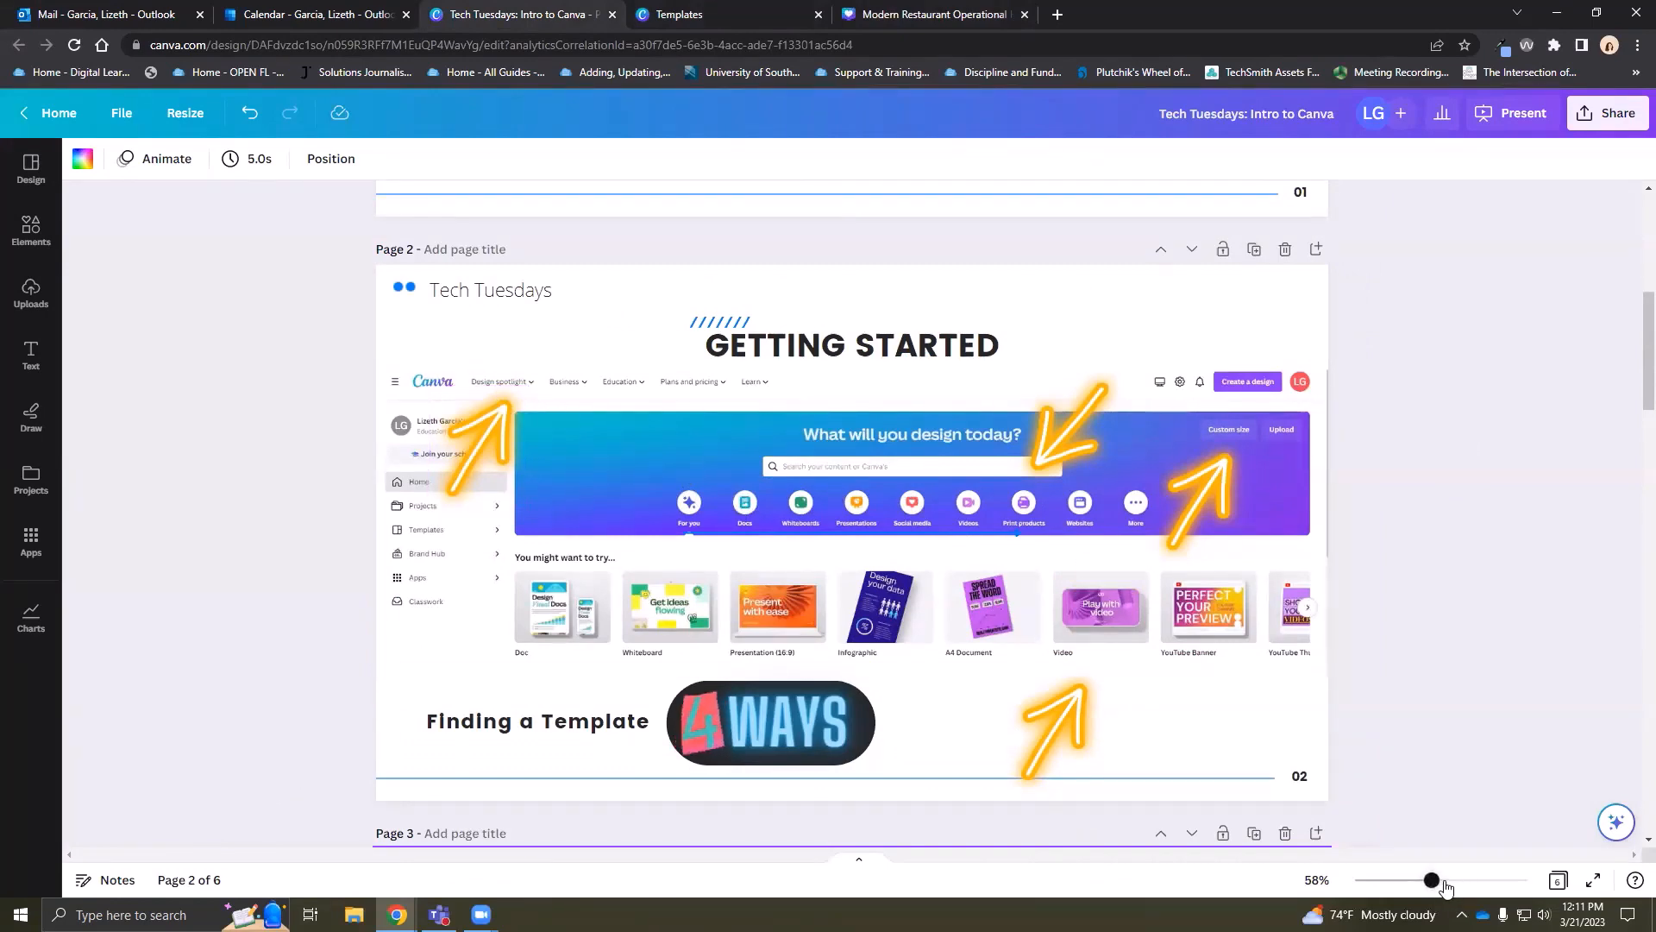
drag(1432, 880, 1445, 882)
scroll(450, 278, down, 1)
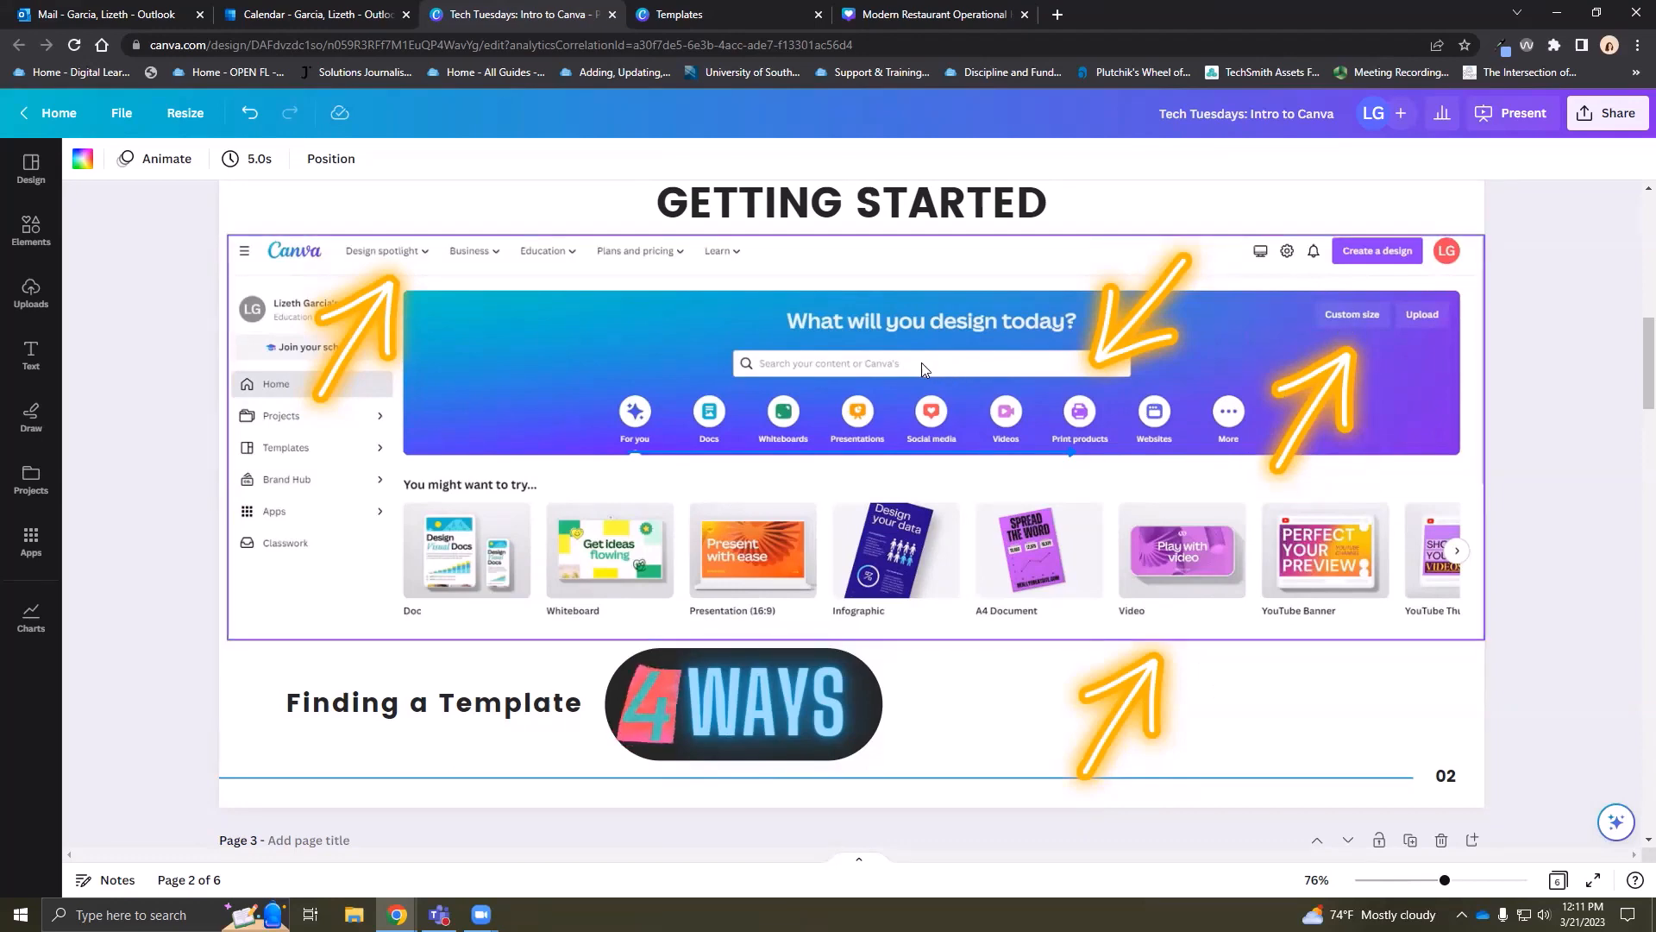
scroll(988, 417, down, 5)
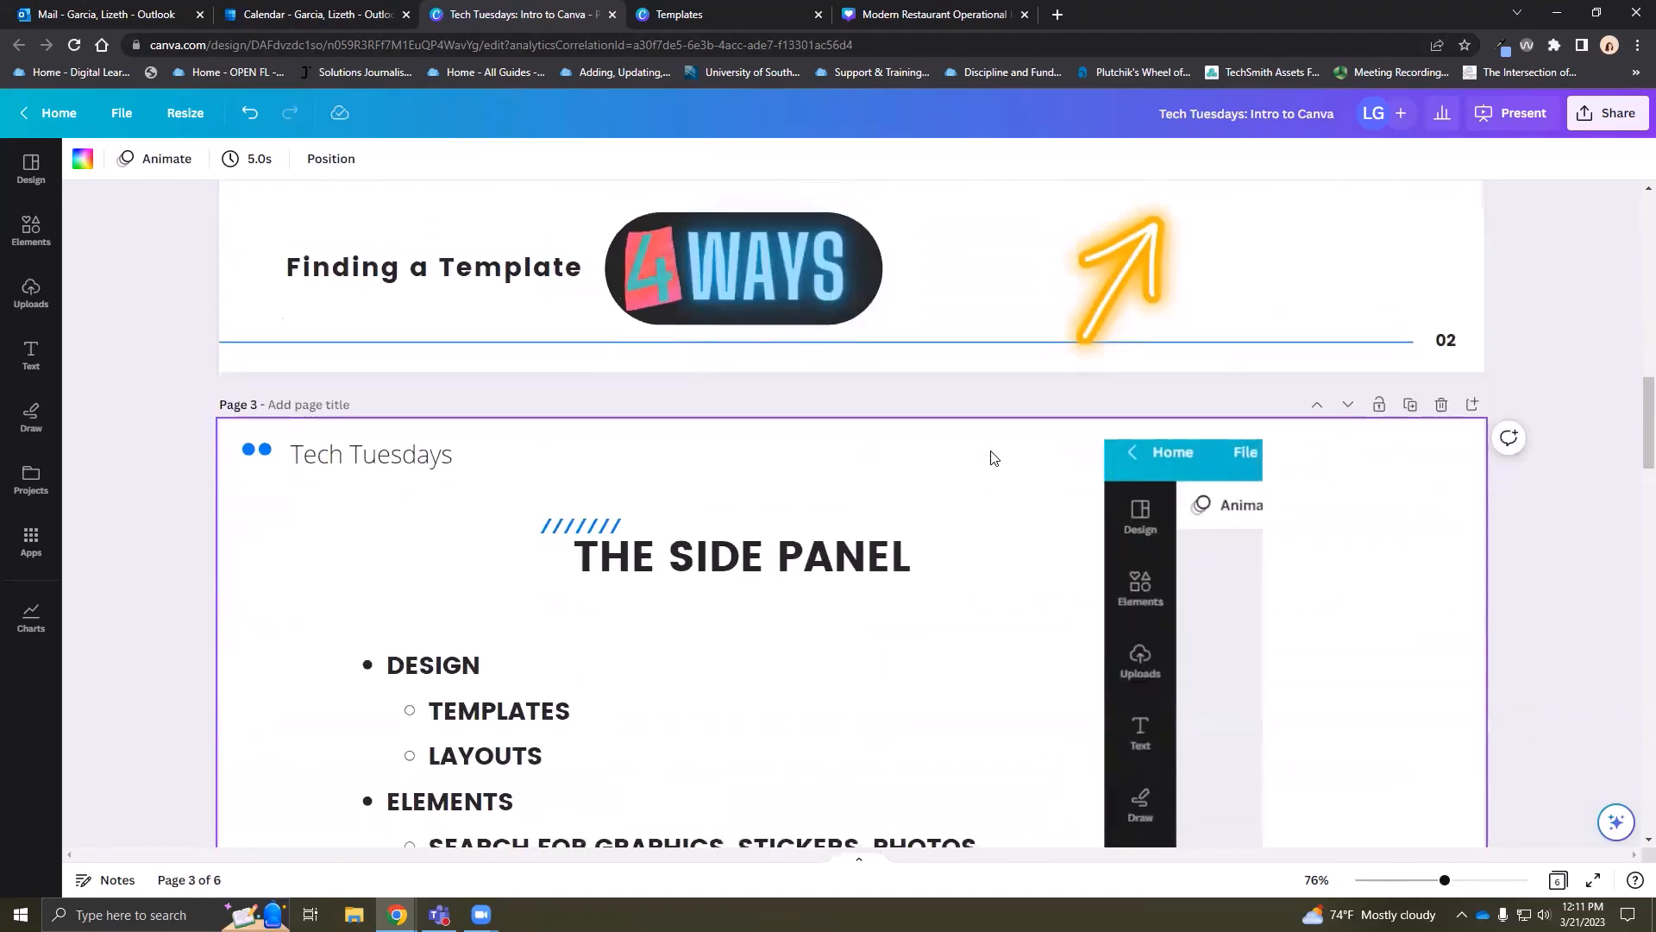
scroll(1099, 423, down, 1)
scroll(1104, 474, down, 1)
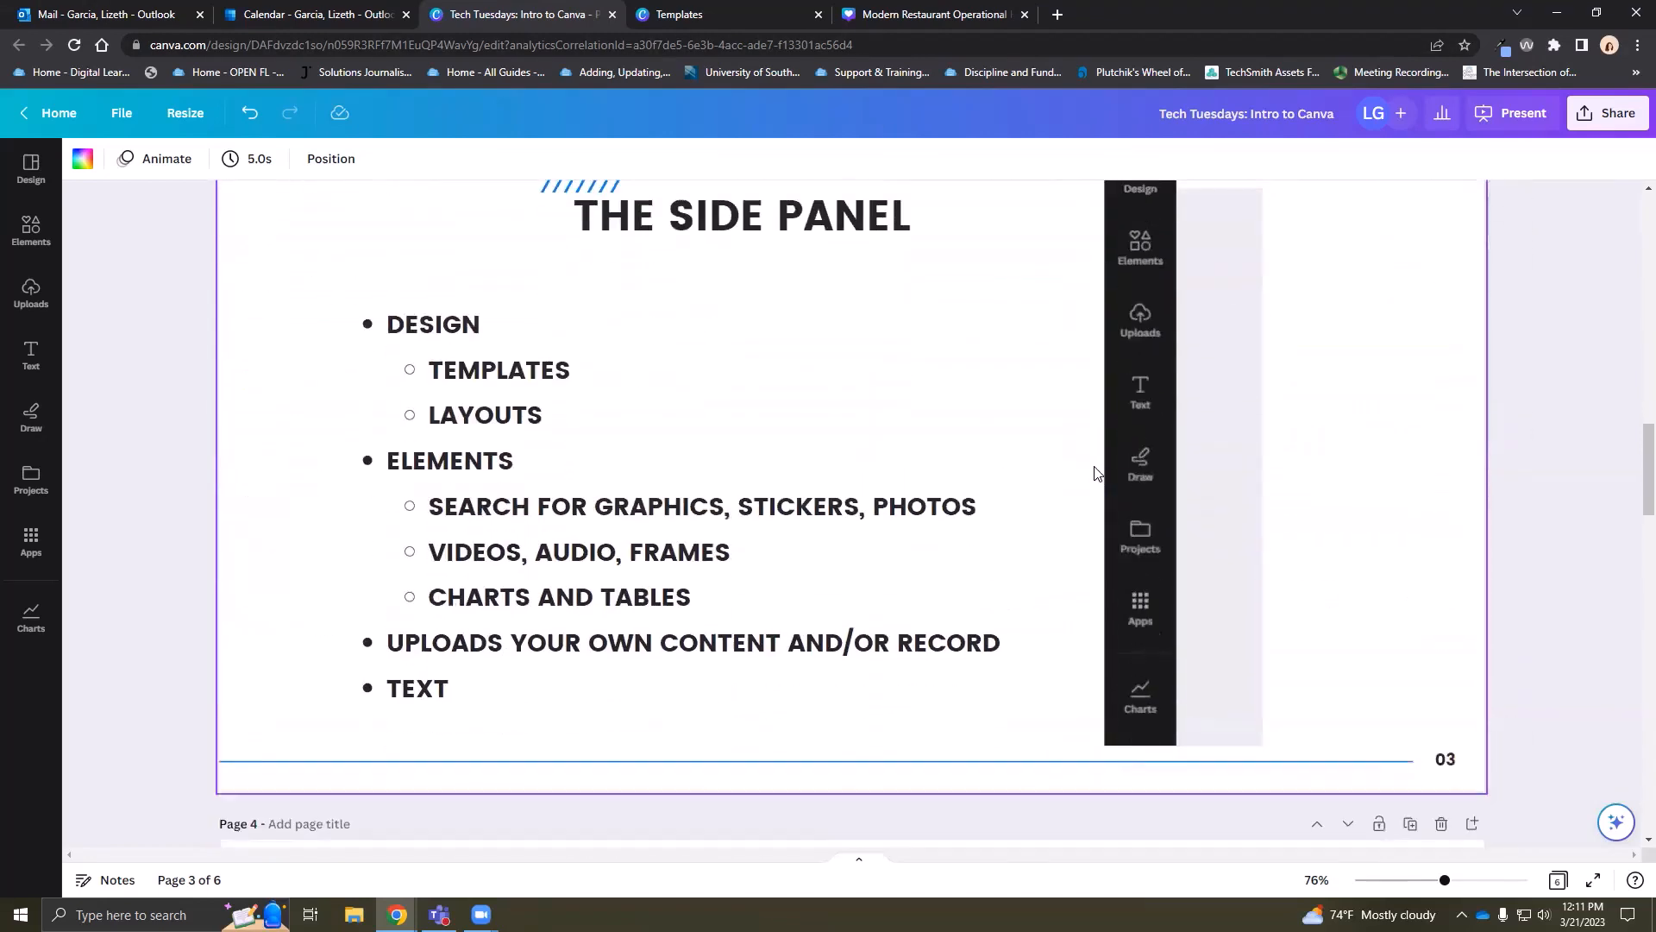
scroll(1095, 479, up, 1)
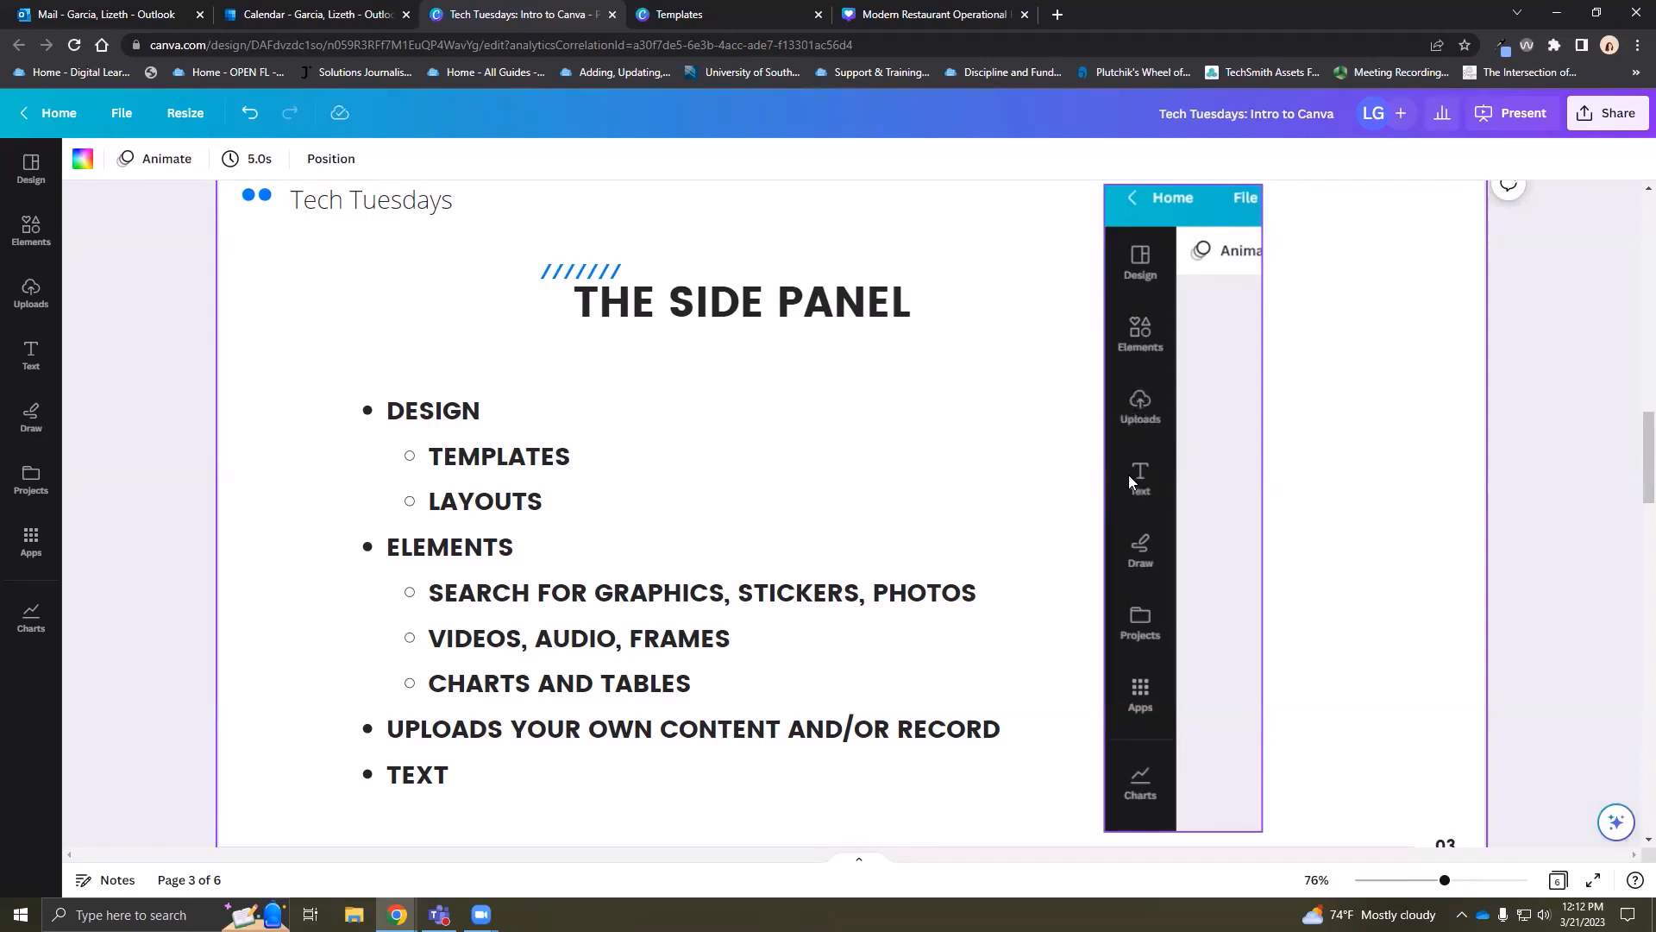
Switch to the Modern Restaurant design and browse the Design panel templates
click(953, 12)
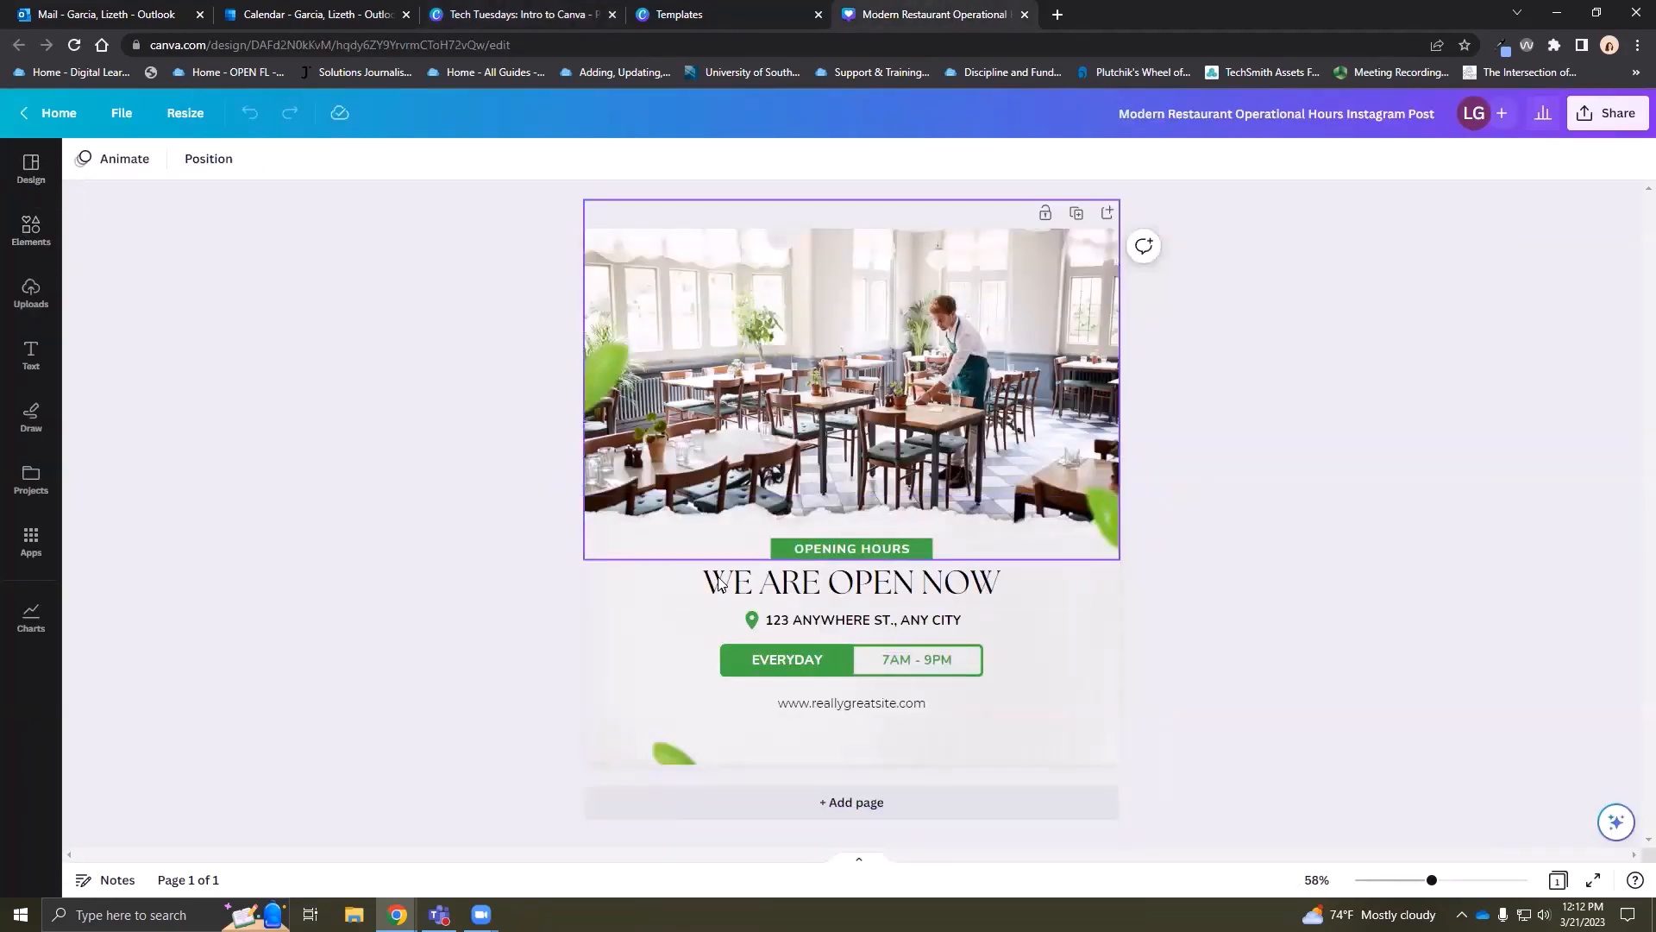
click(33, 168)
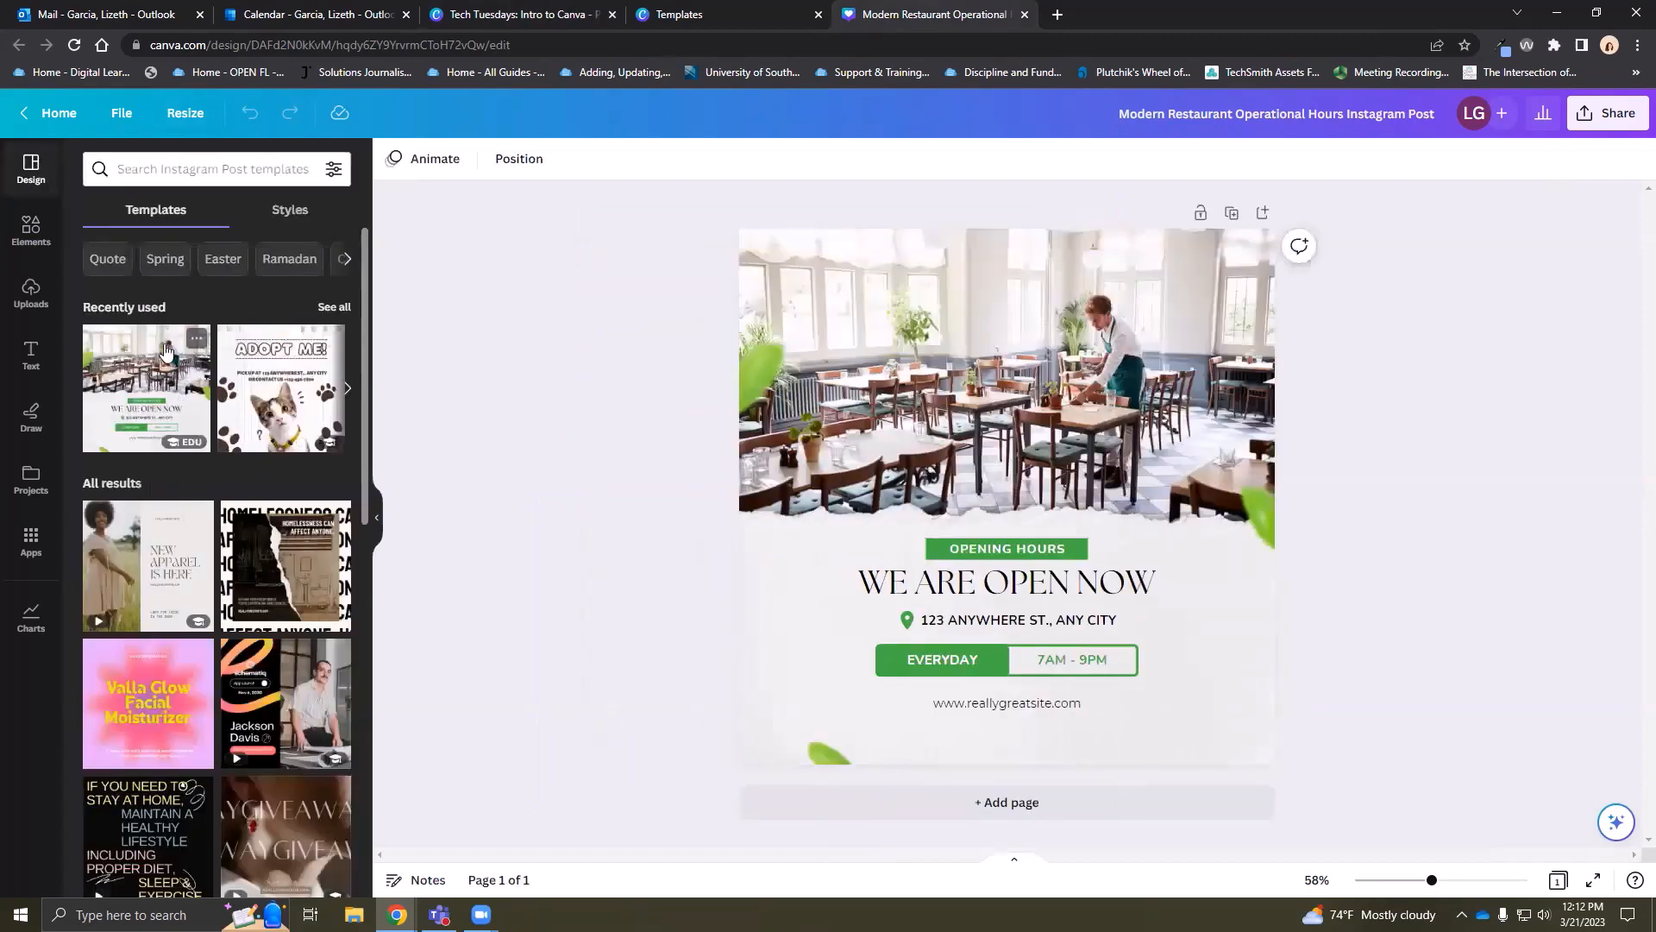
scroll(216, 431, down, 3)
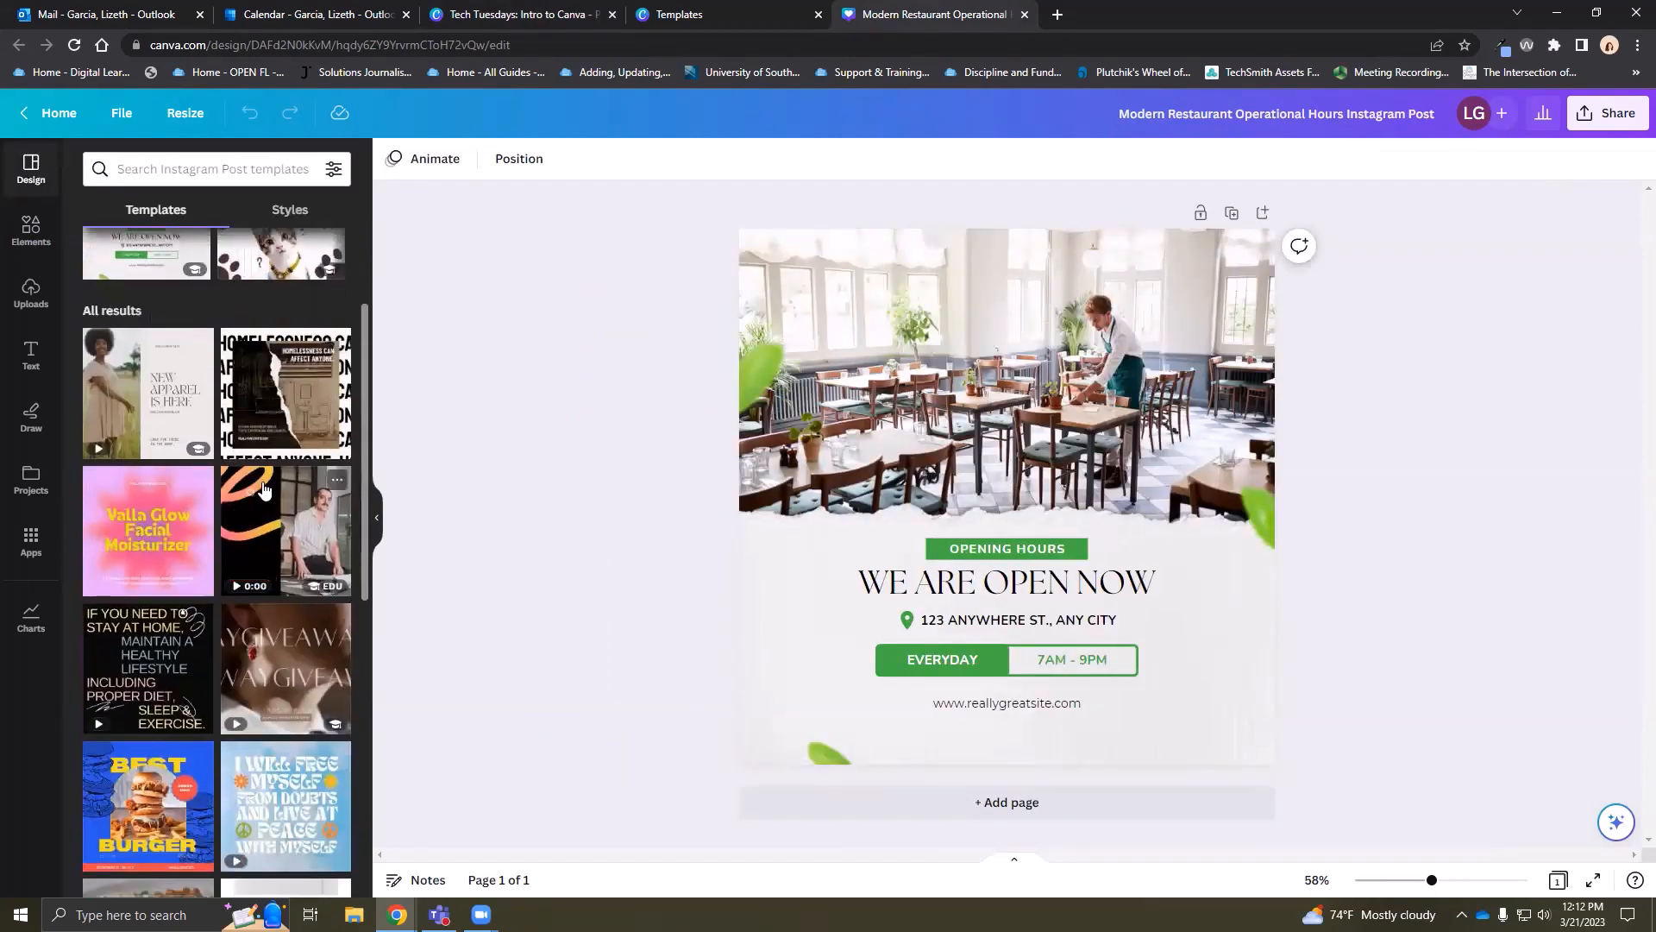
scroll(264, 493, down, 5)
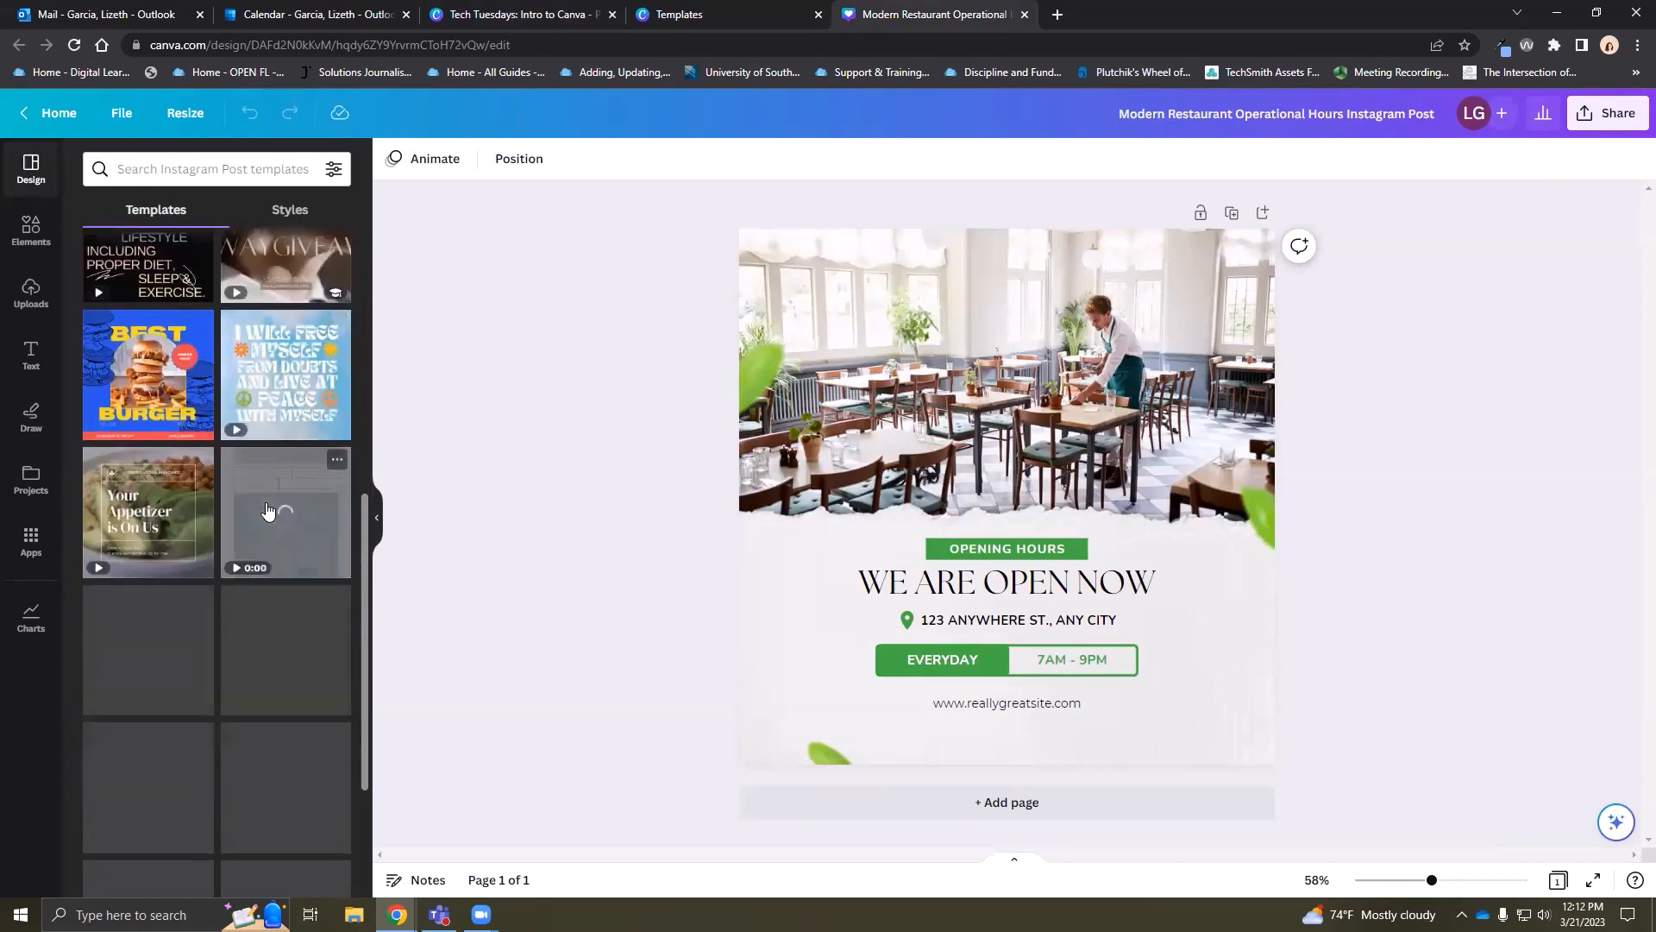
scroll(268, 512, down, 7)
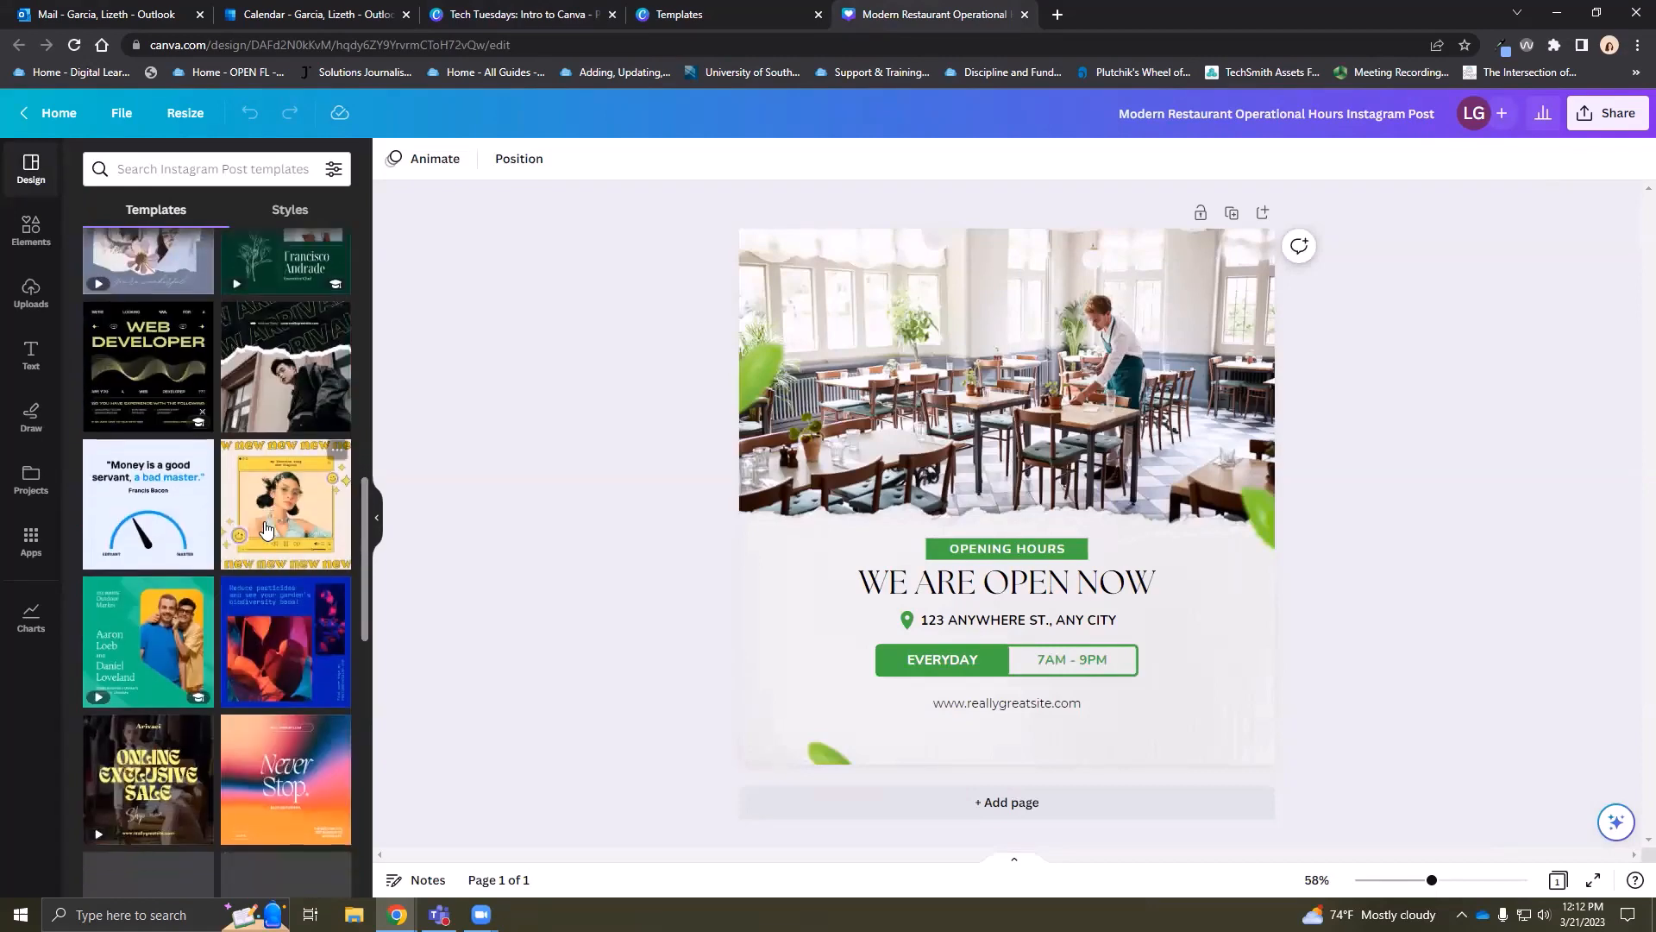
scroll(260, 484, up, 7)
scroll(260, 484, up, 5)
Search the templates for 'we are closed'
click(195, 167)
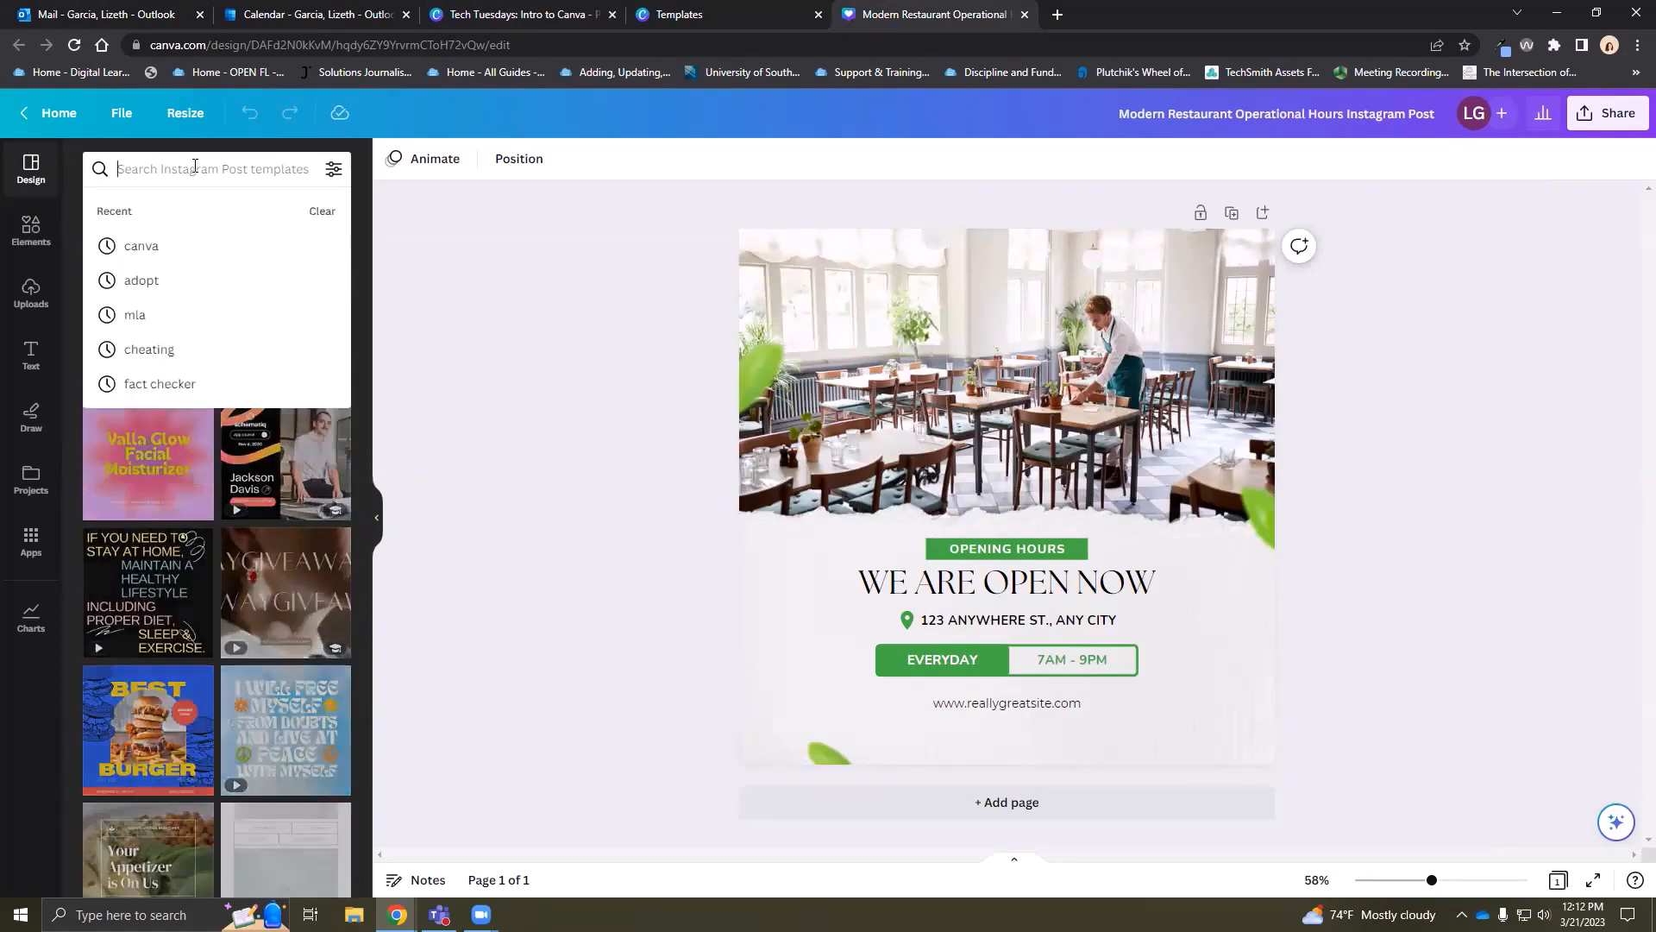
text(we are c;)
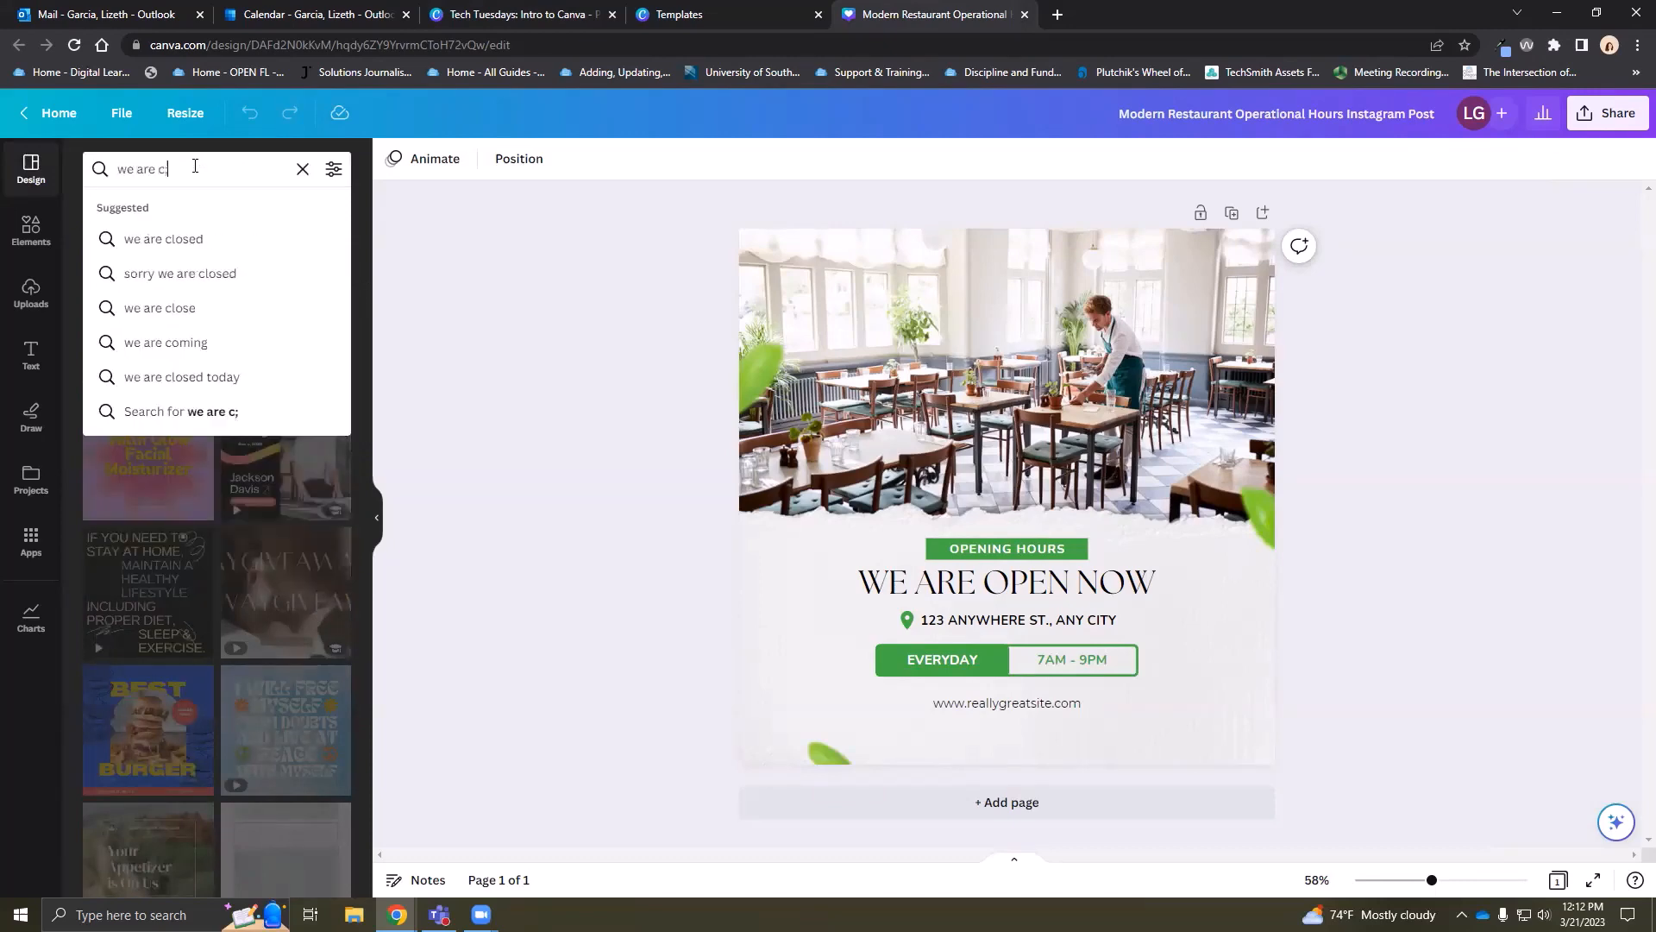
key(BackSpace)
text(losed)
key(Return)
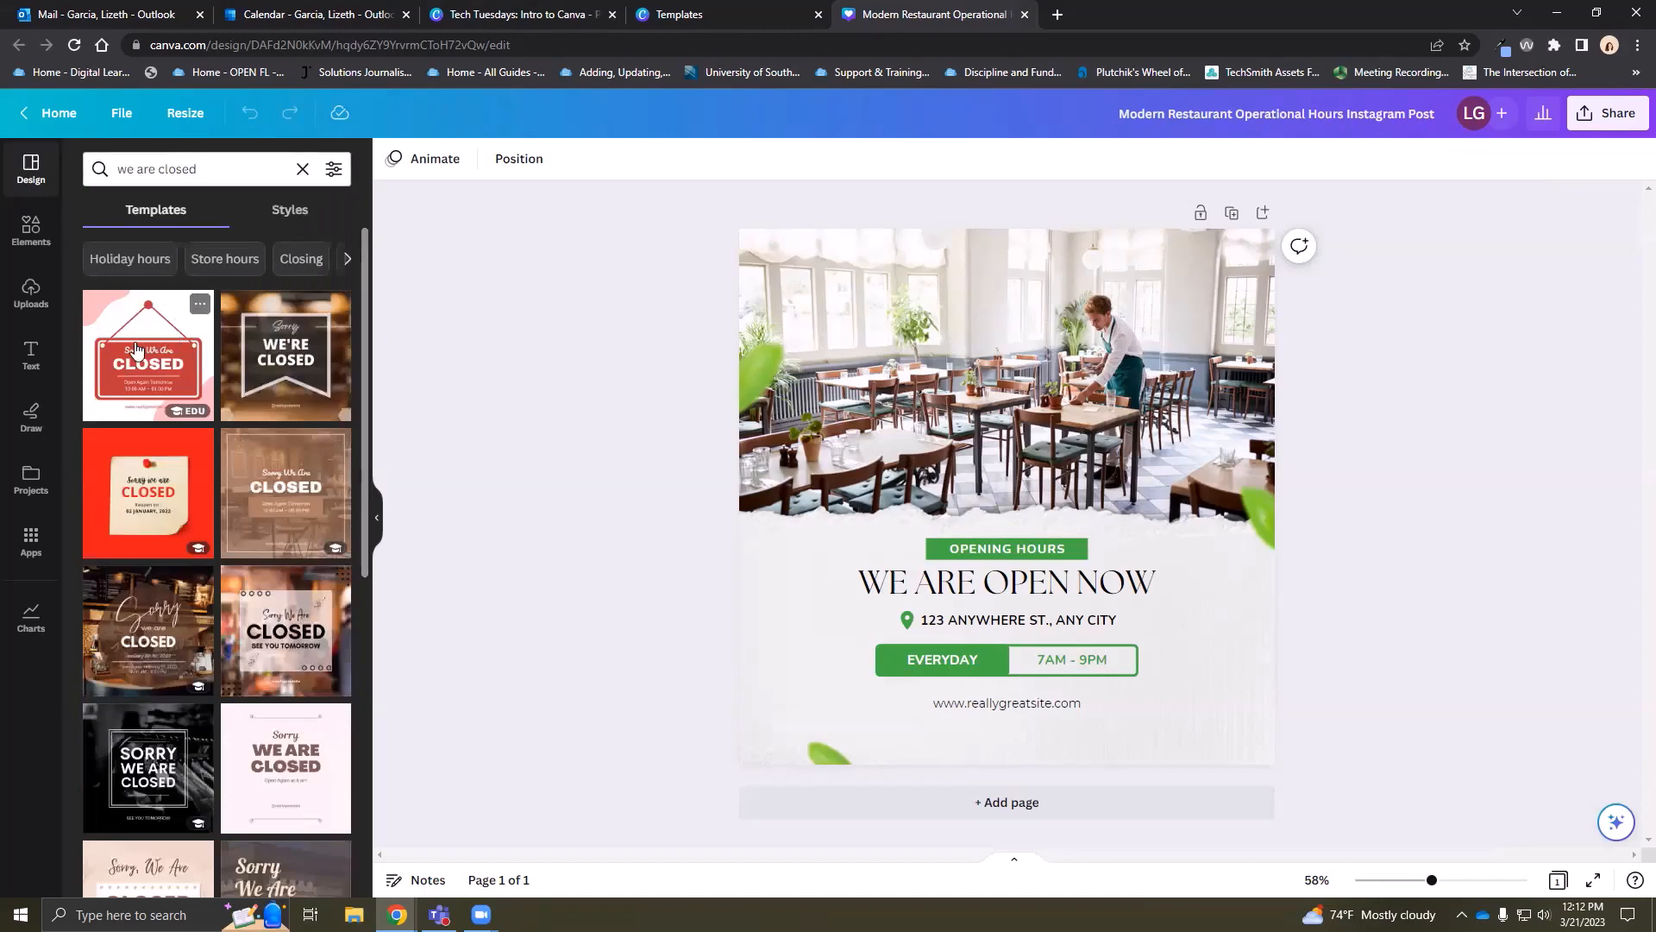
Try the 'Sorry we are closed' café and We're Closed ribbon templates on the post
click(159, 639)
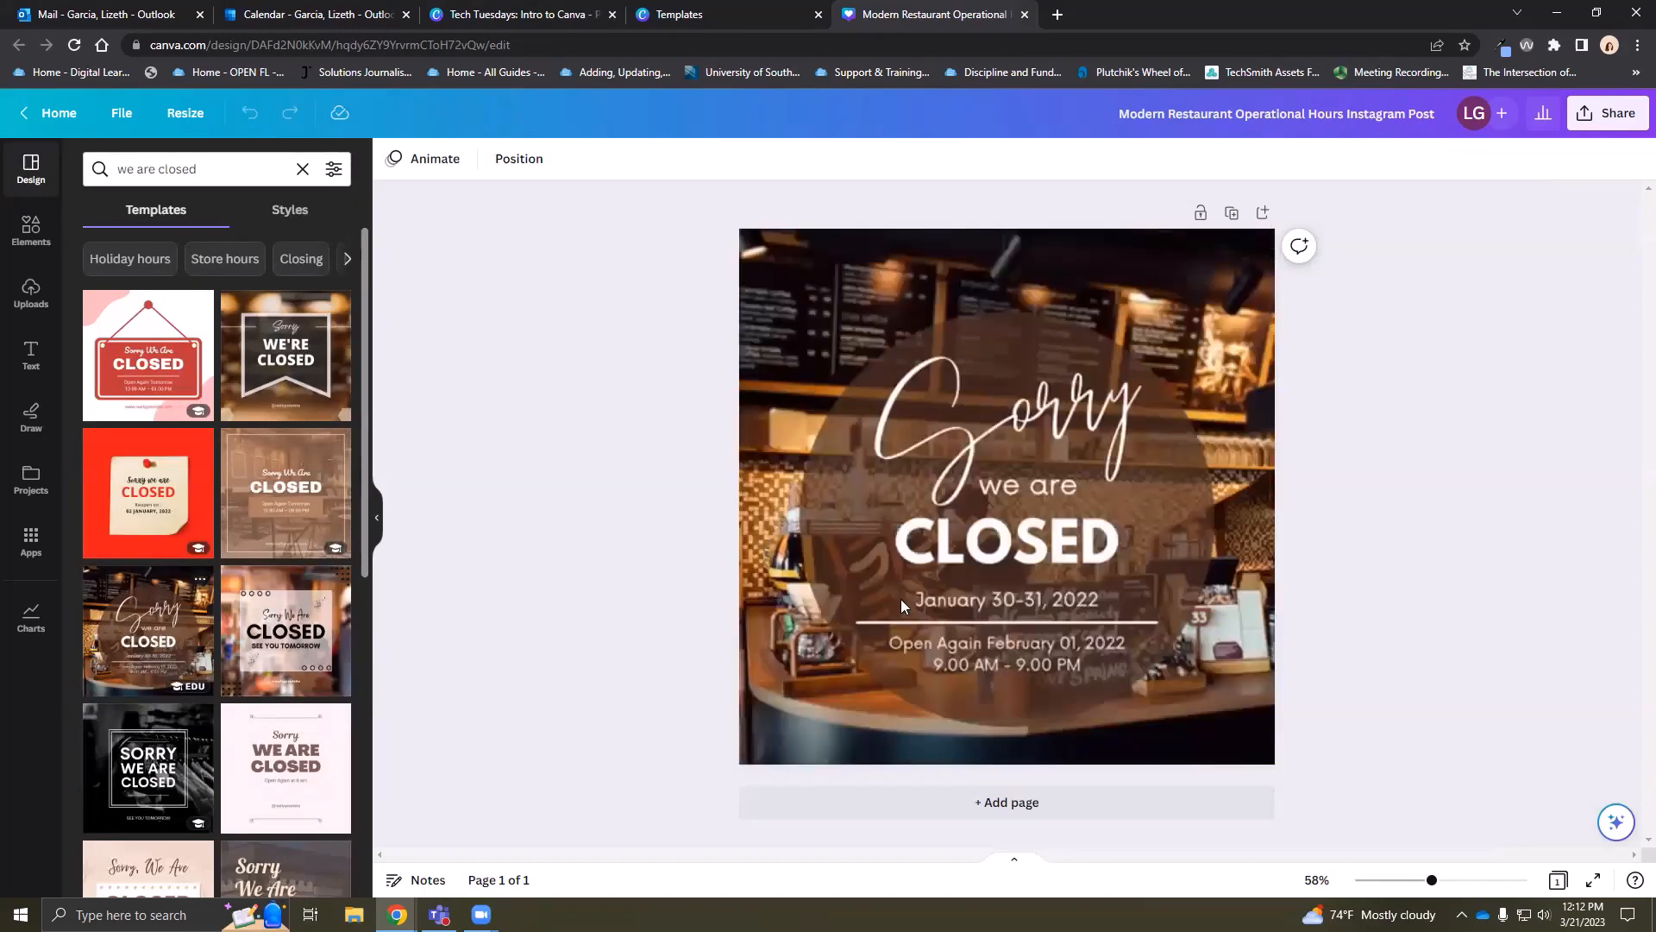
click(1208, 596)
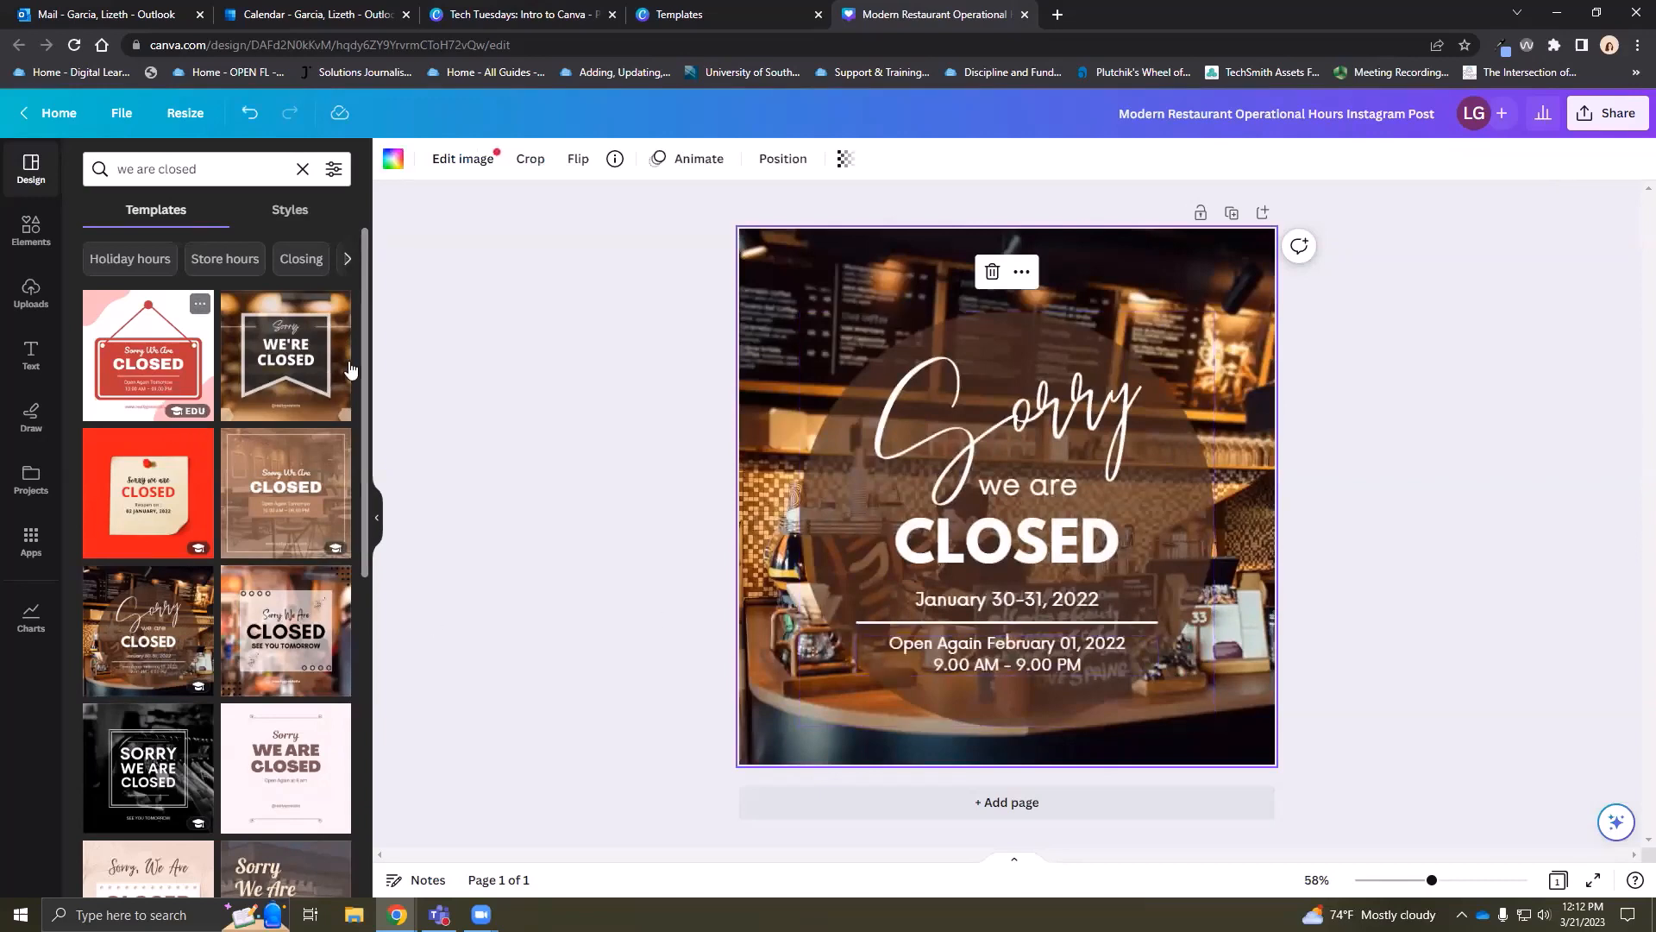
click(297, 369)
click(141, 650)
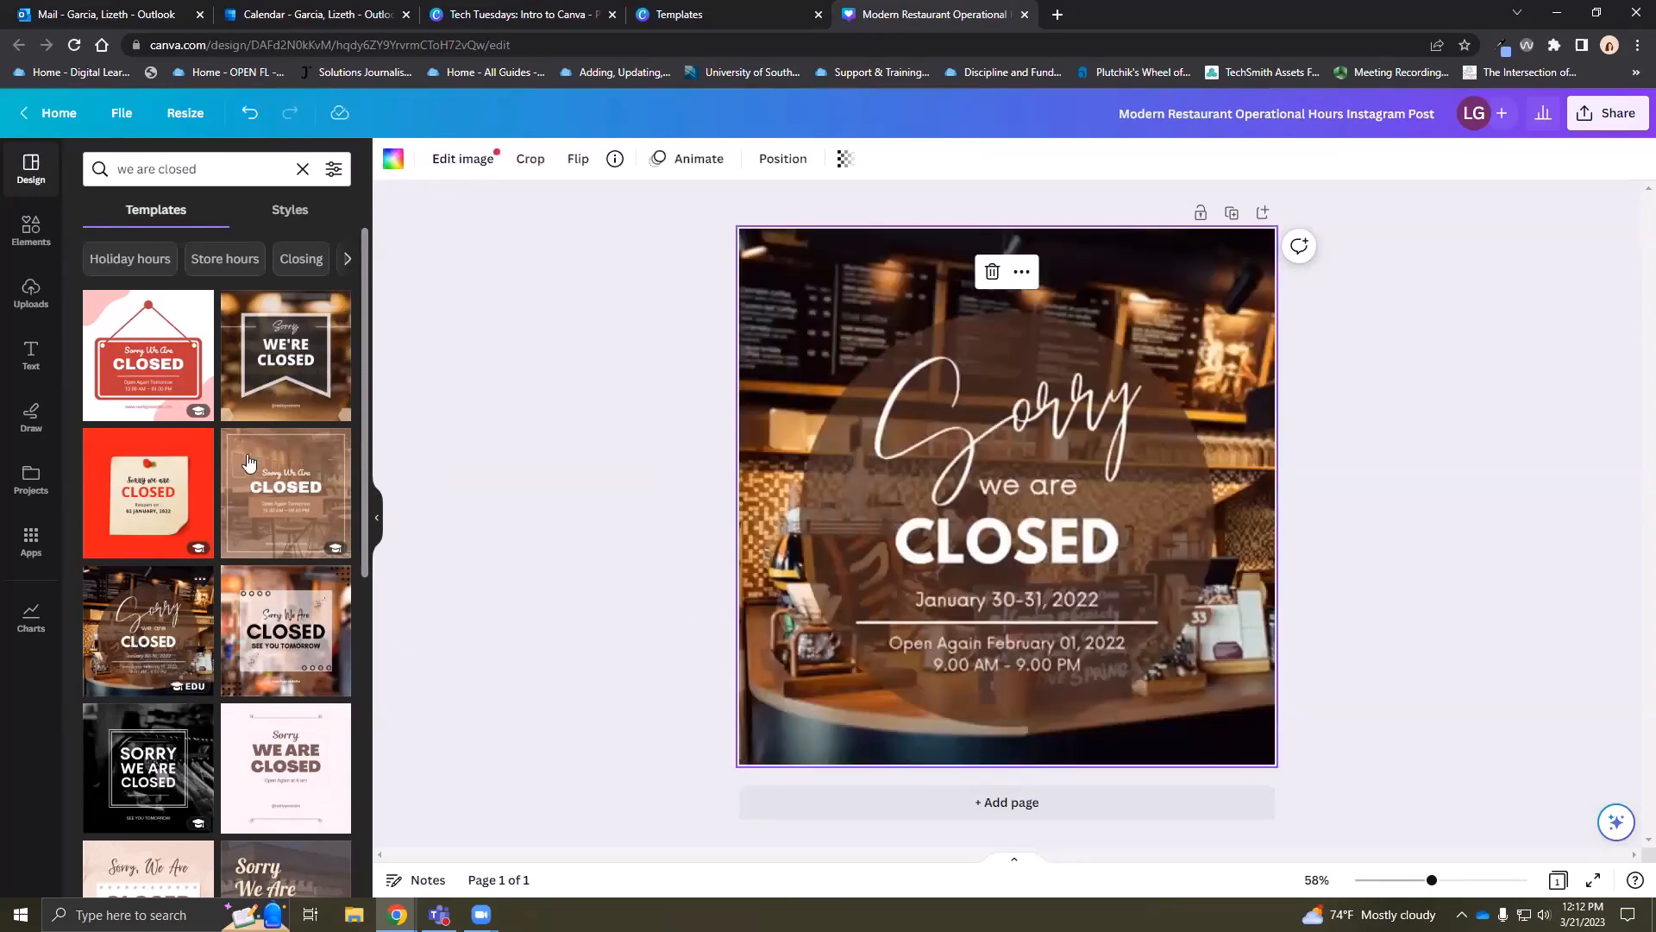
Undo three times to restore the original 'WE ARE OPEN NOW' design
click(250, 114)
click(249, 114)
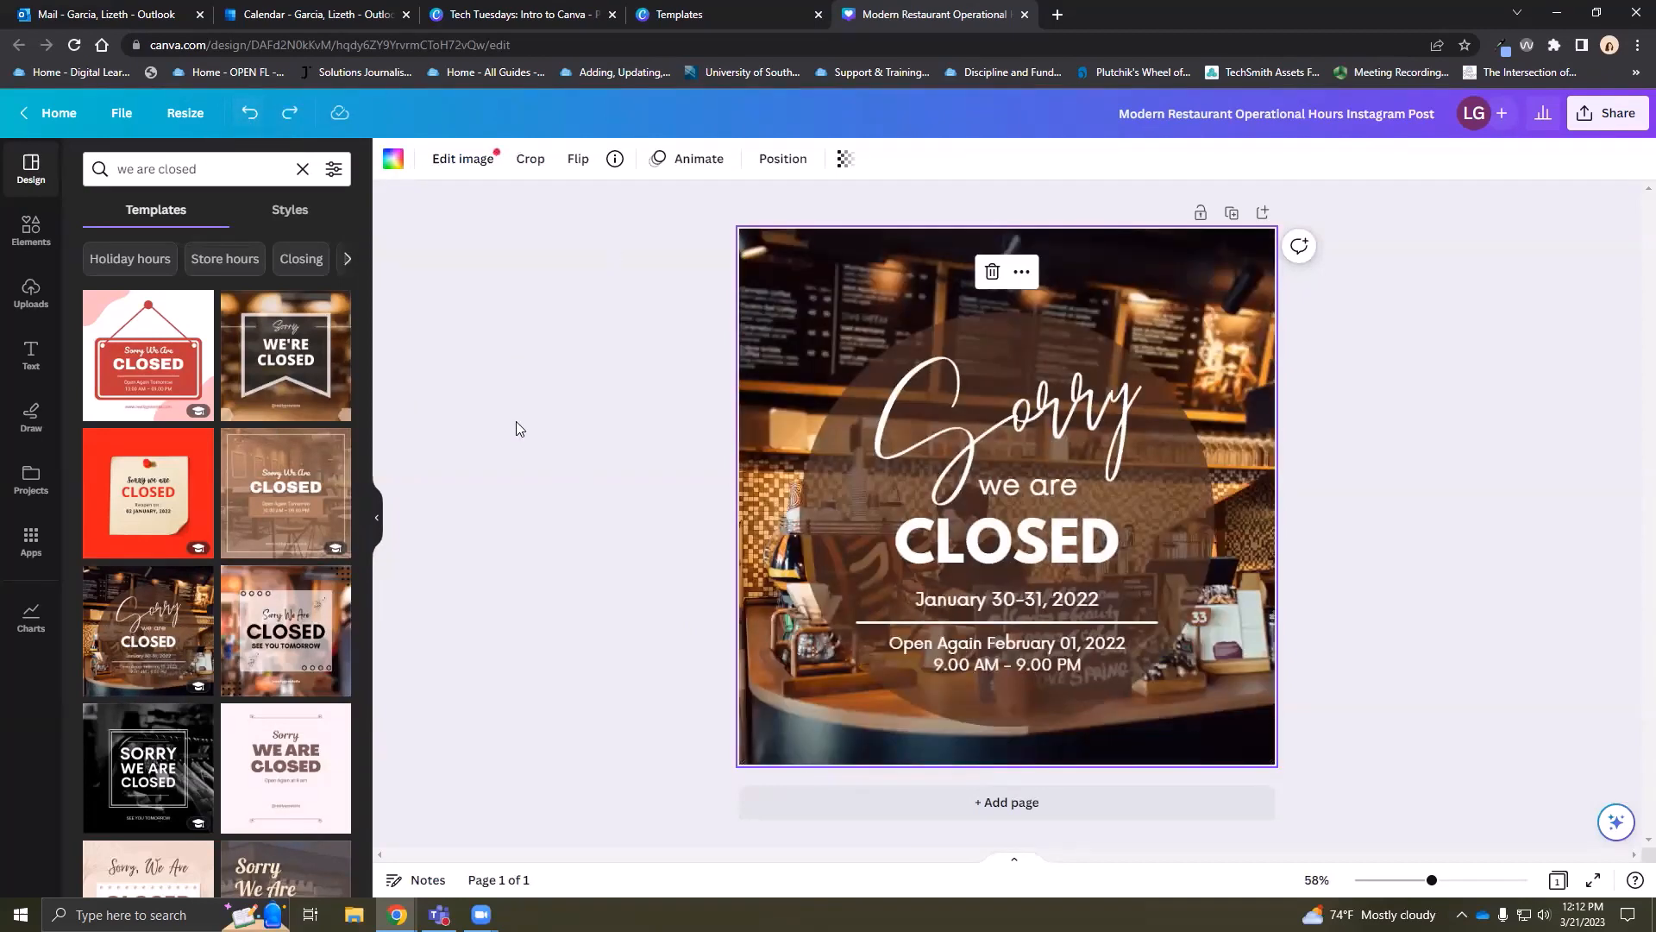
click(249, 114)
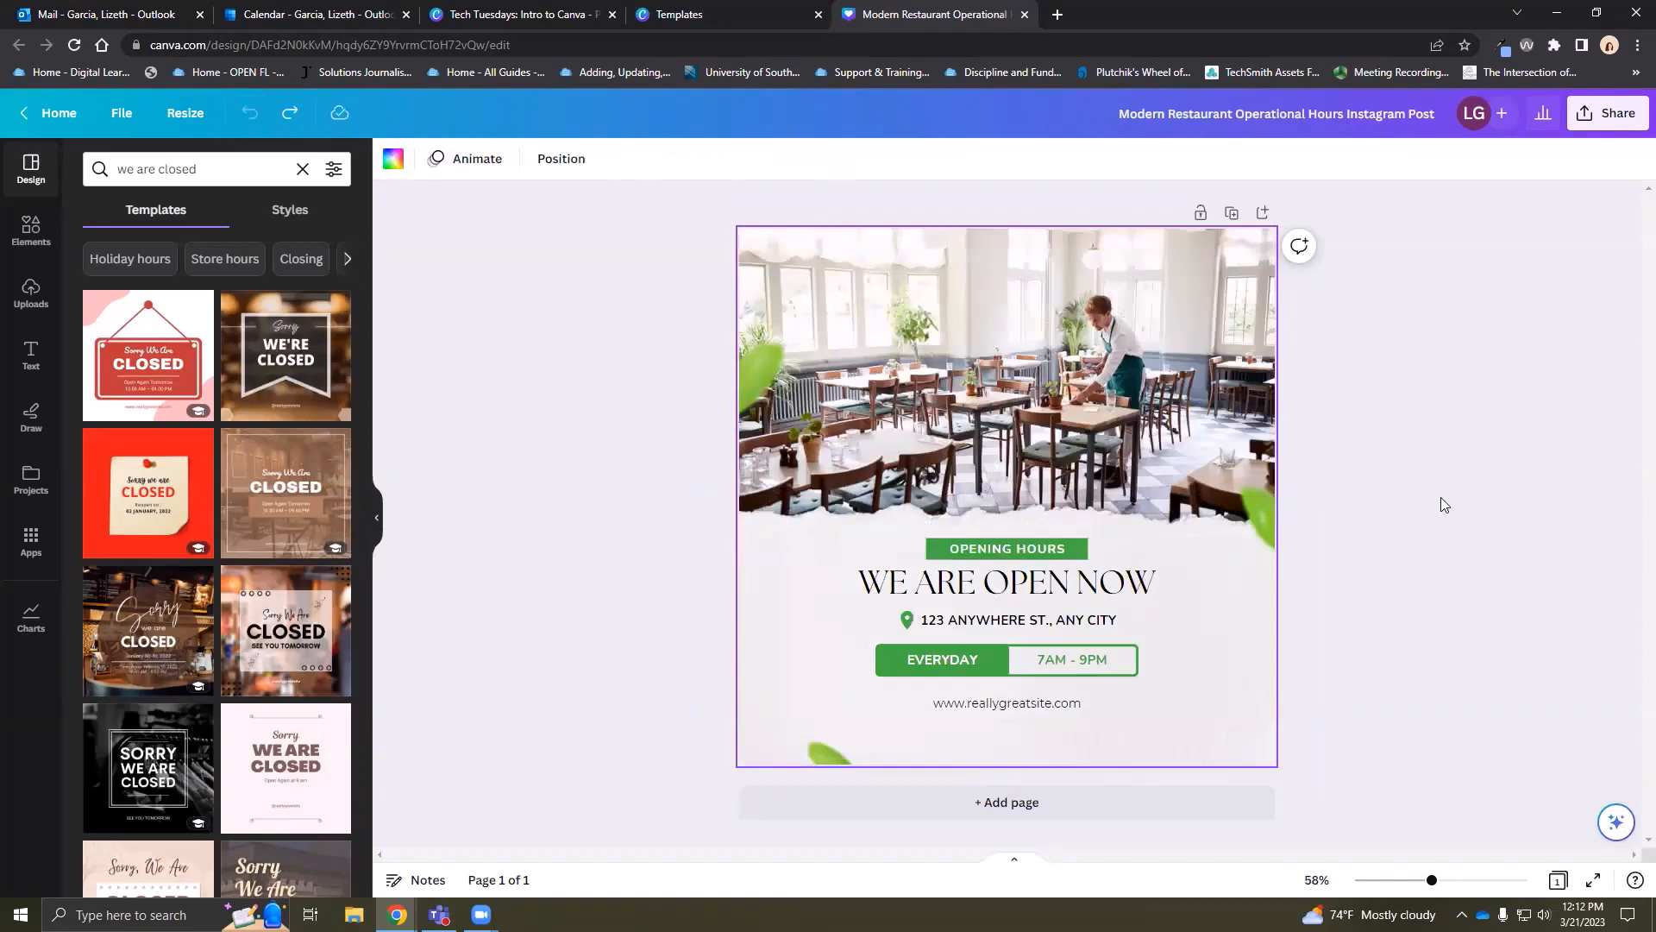
scroll(249, 539, down, 7)
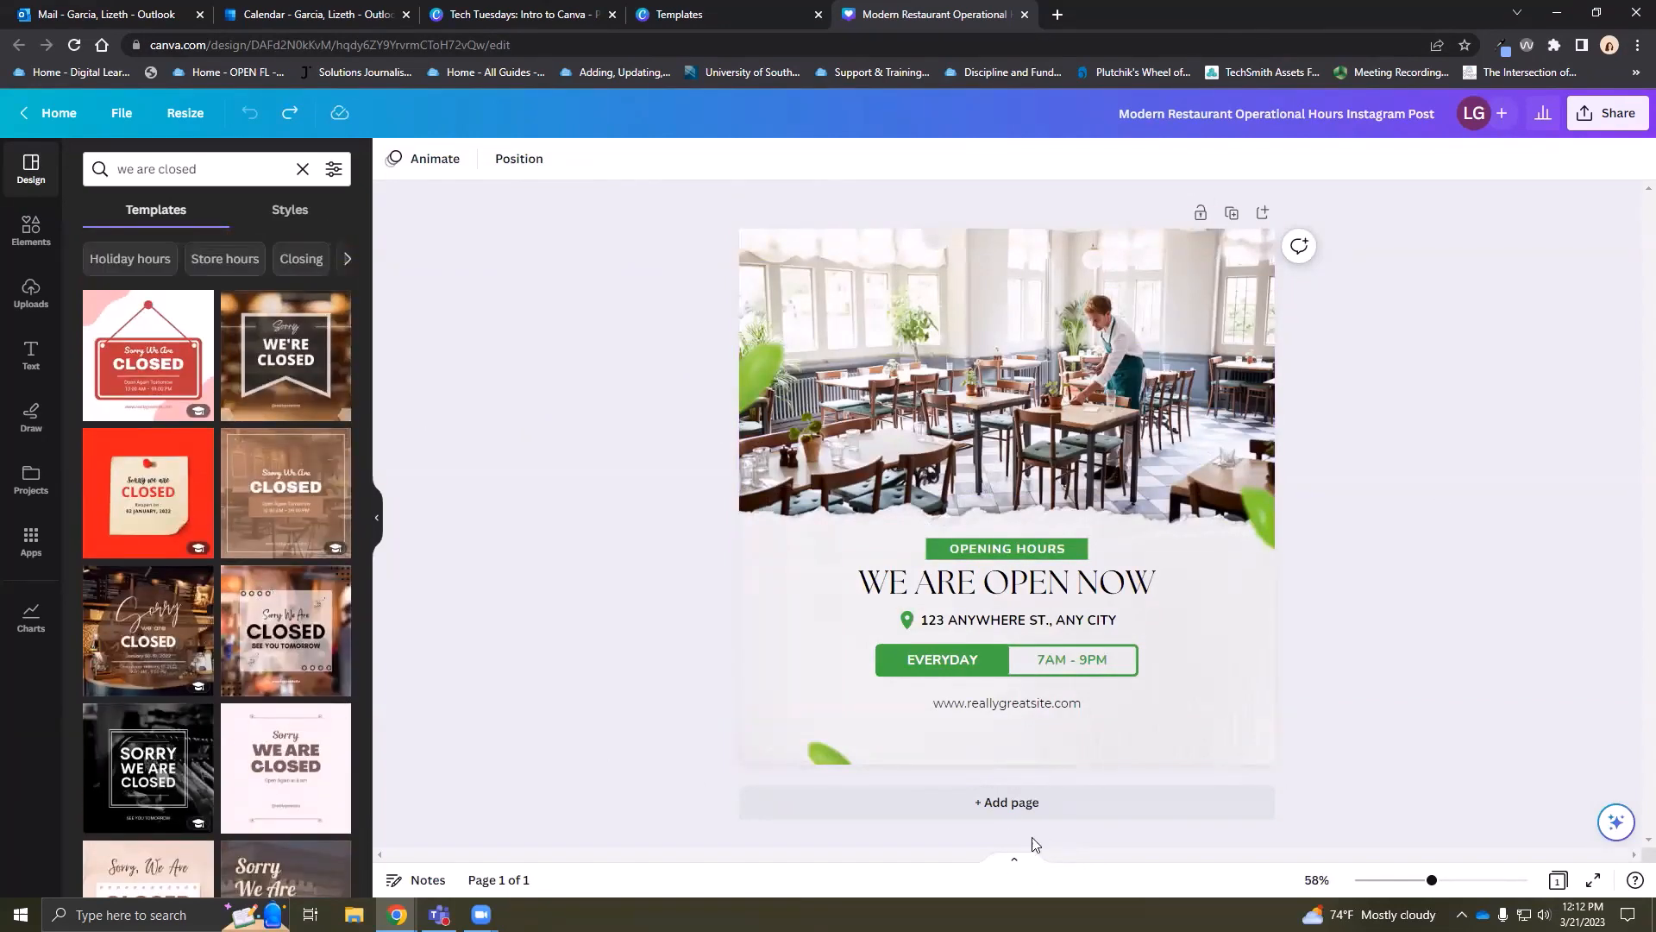
click(997, 802)
scroll(1023, 595, up, 5)
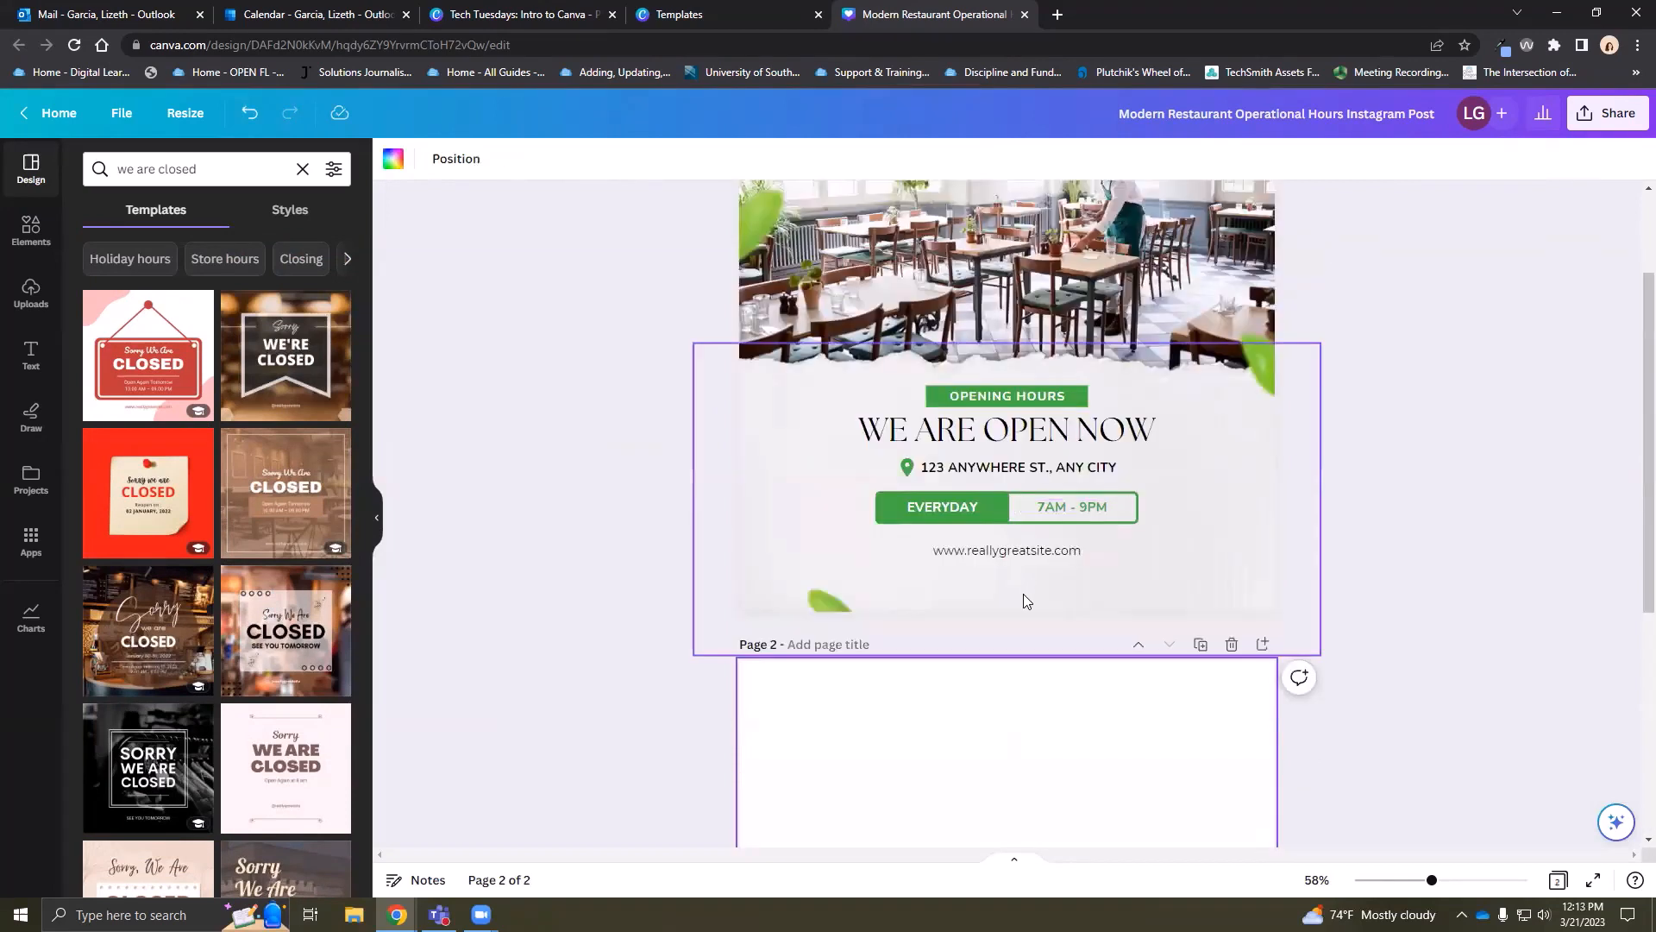
click(296, 216)
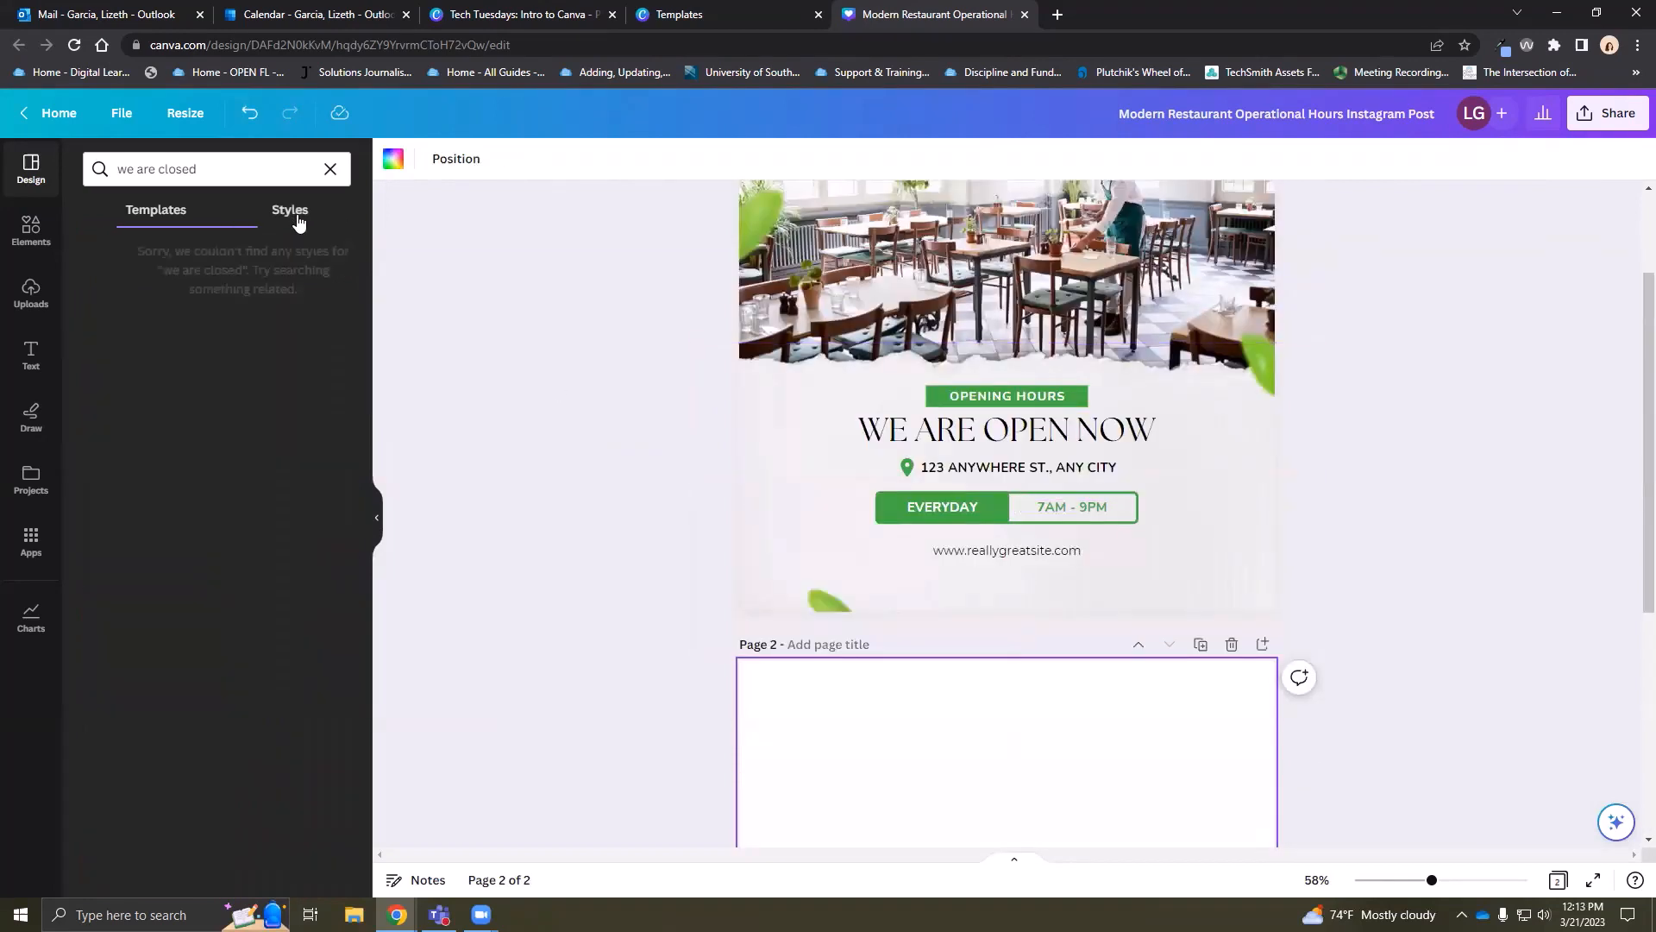
click(176, 222)
scroll(940, 694, down, 4)
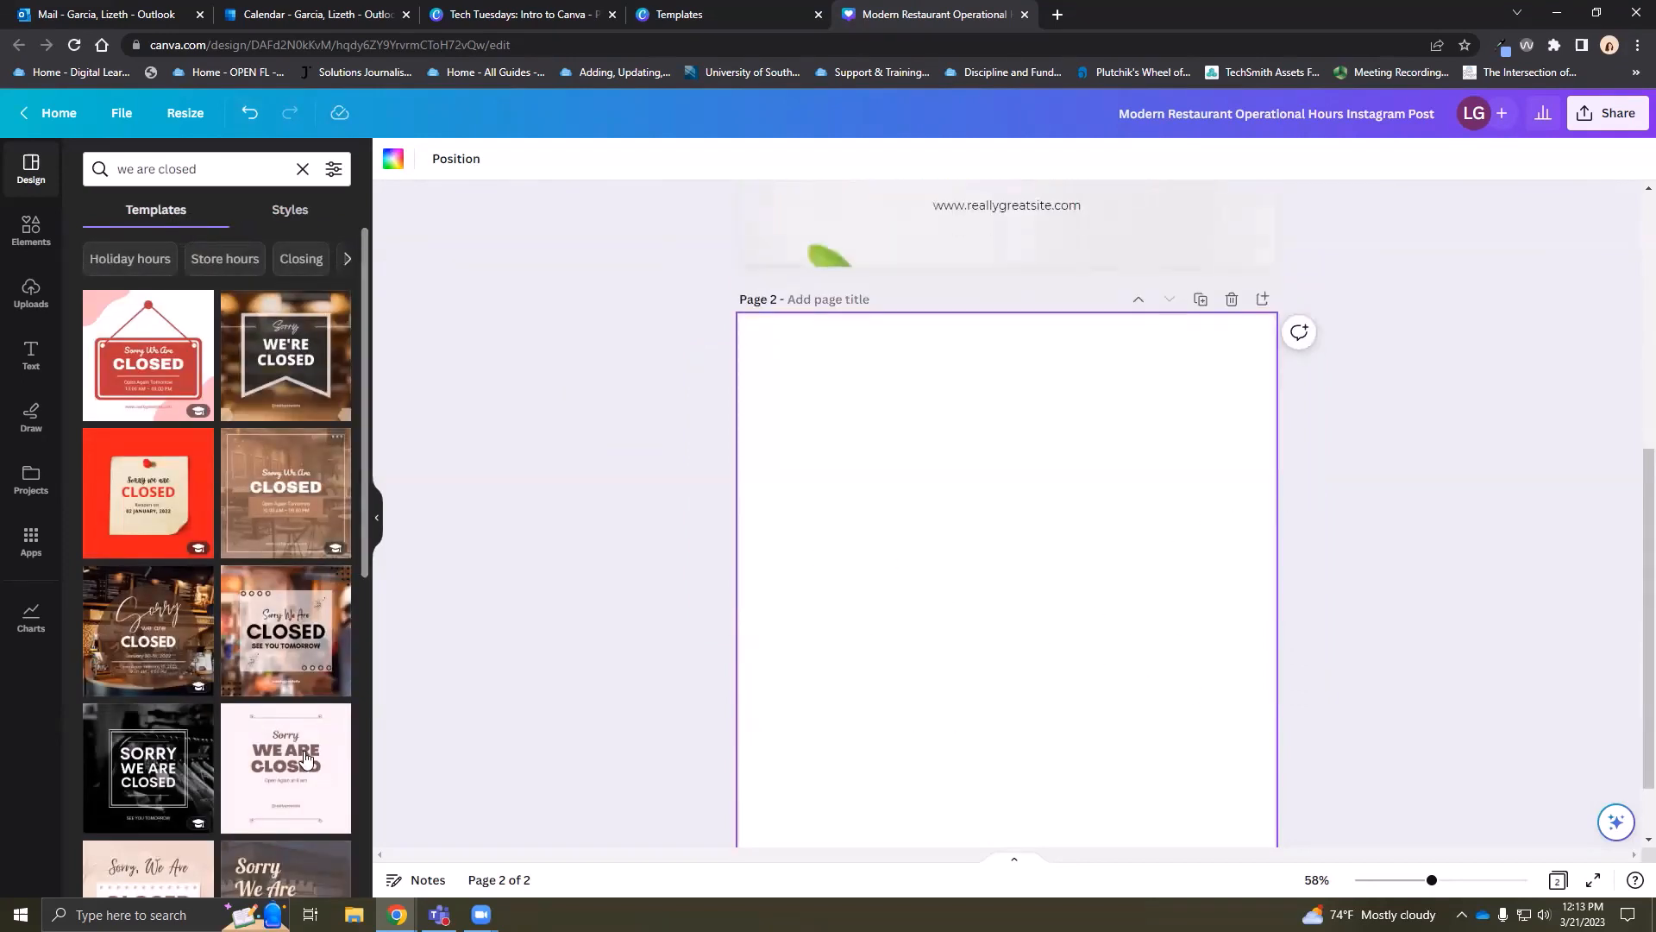
scroll(508, 665, up, 6)
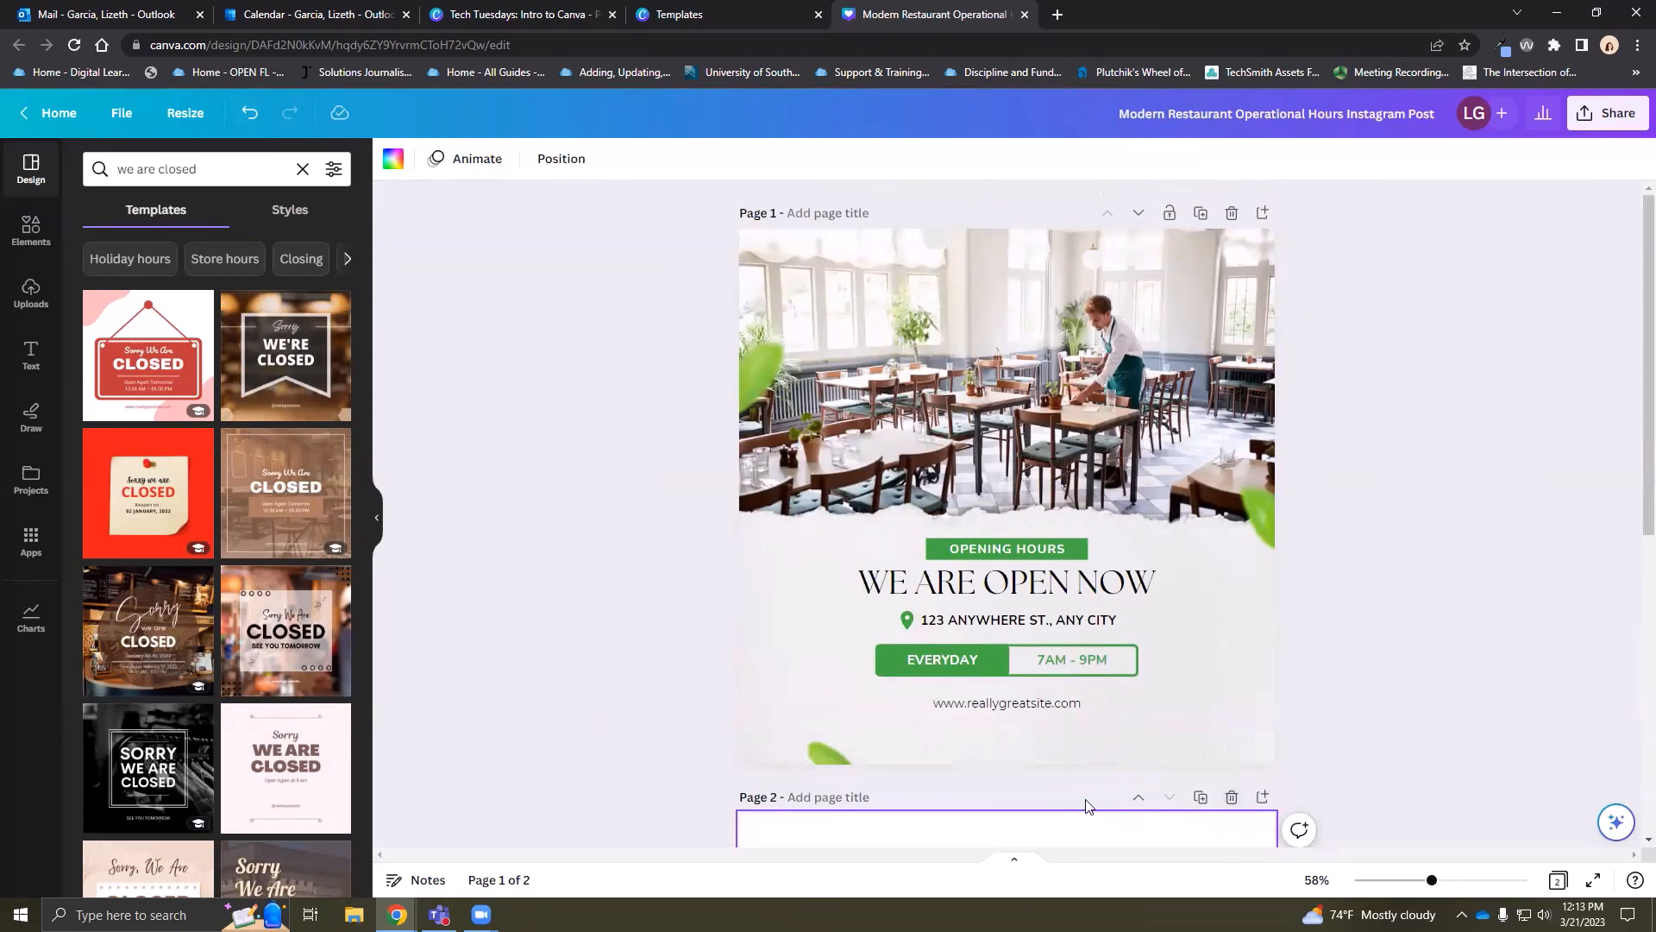
scroll(1089, 806, down, 2)
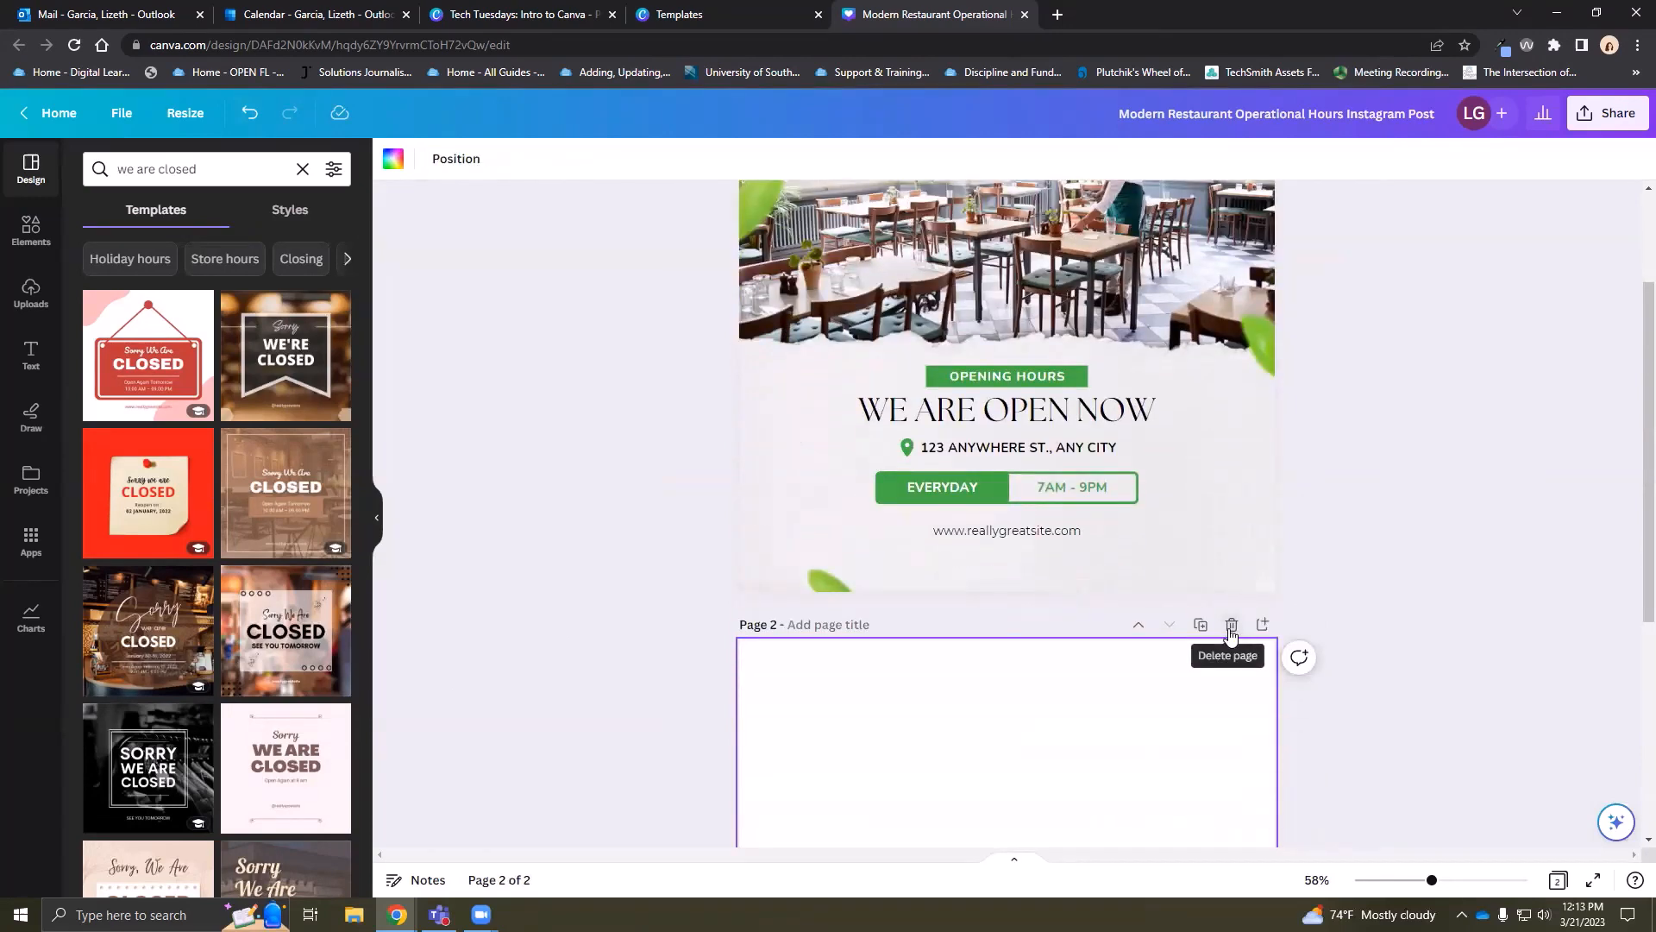
click(1231, 625)
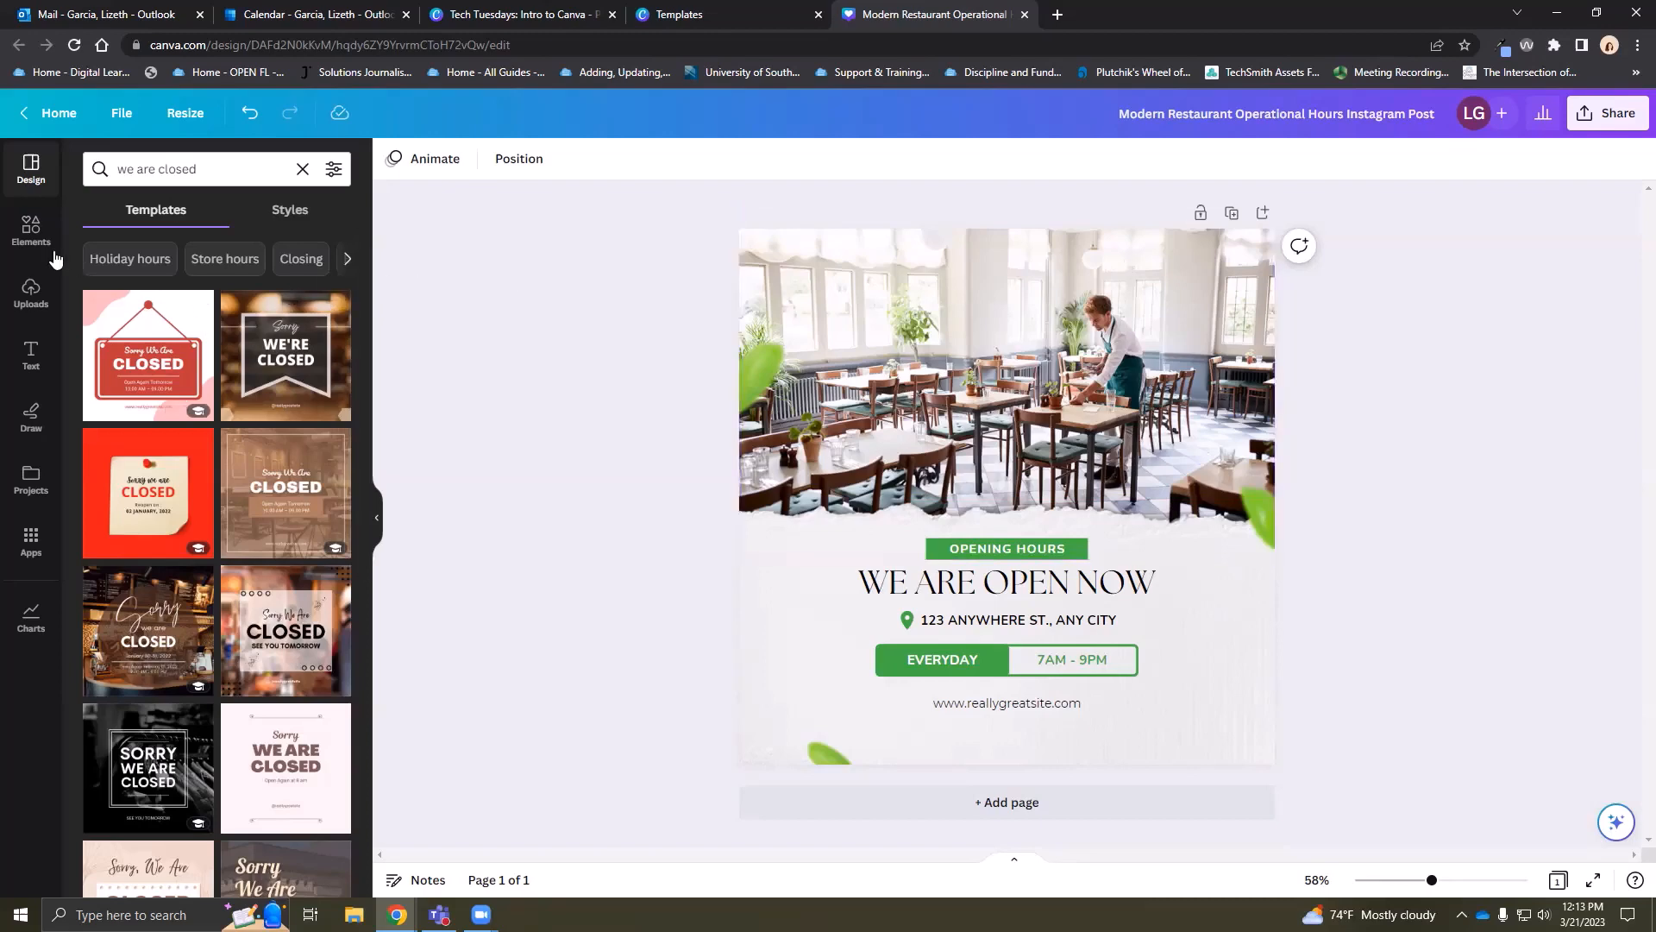
Open the Elements library and scroll down to the themed graphic collections
click(31, 231)
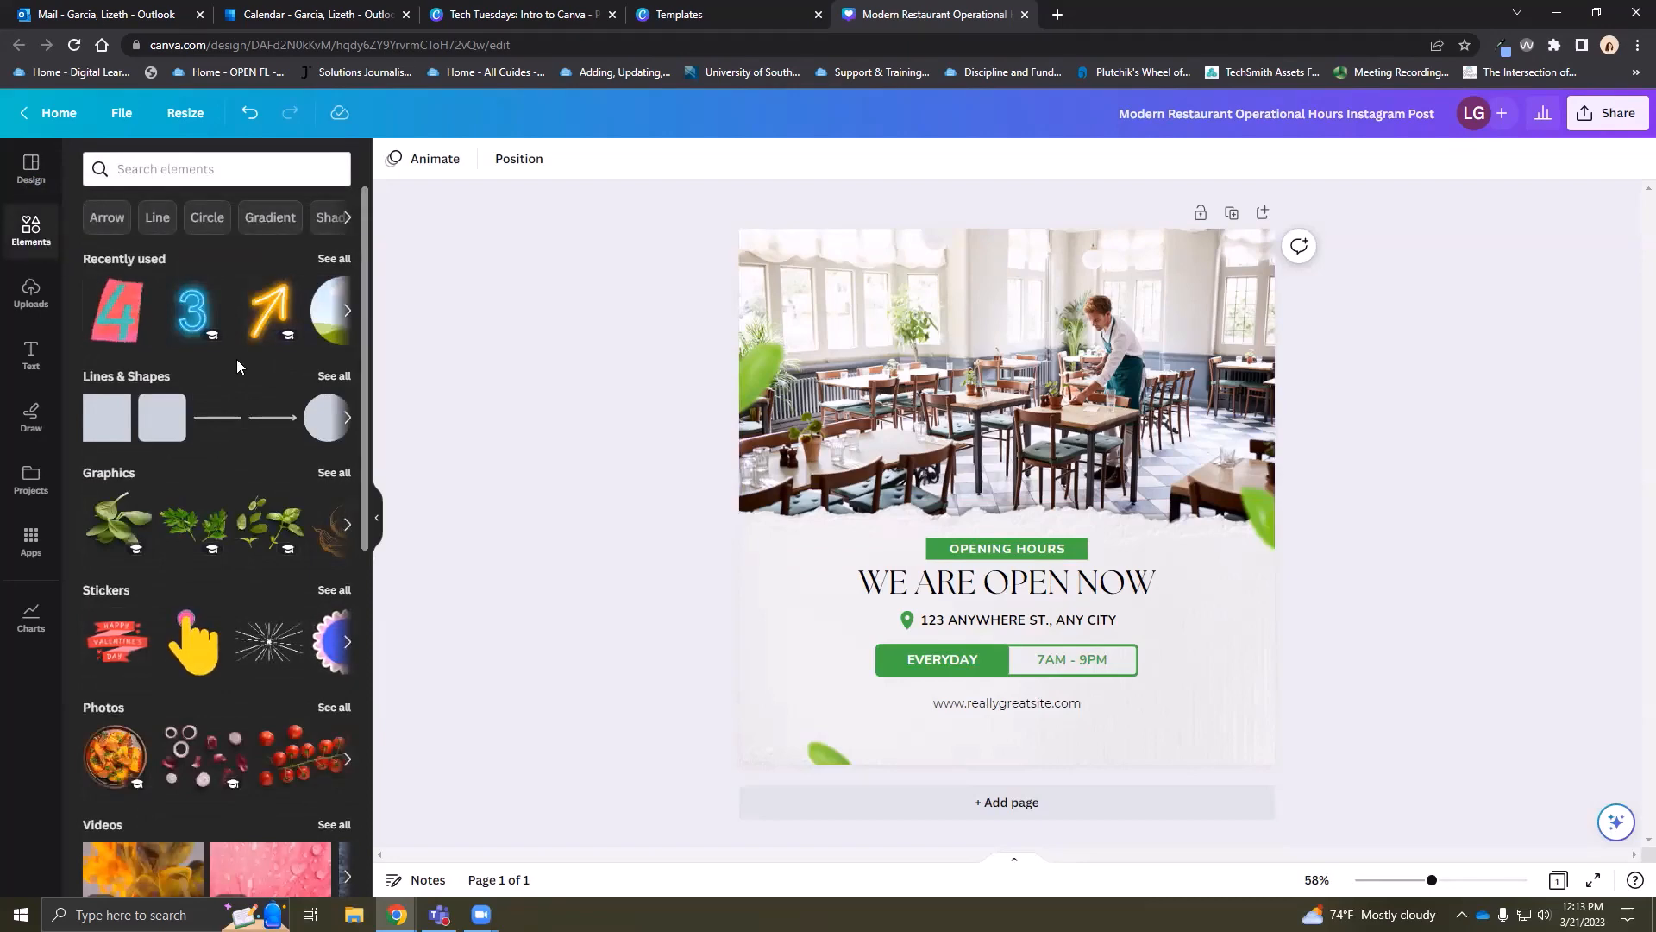
scroll(236, 368, down, 6)
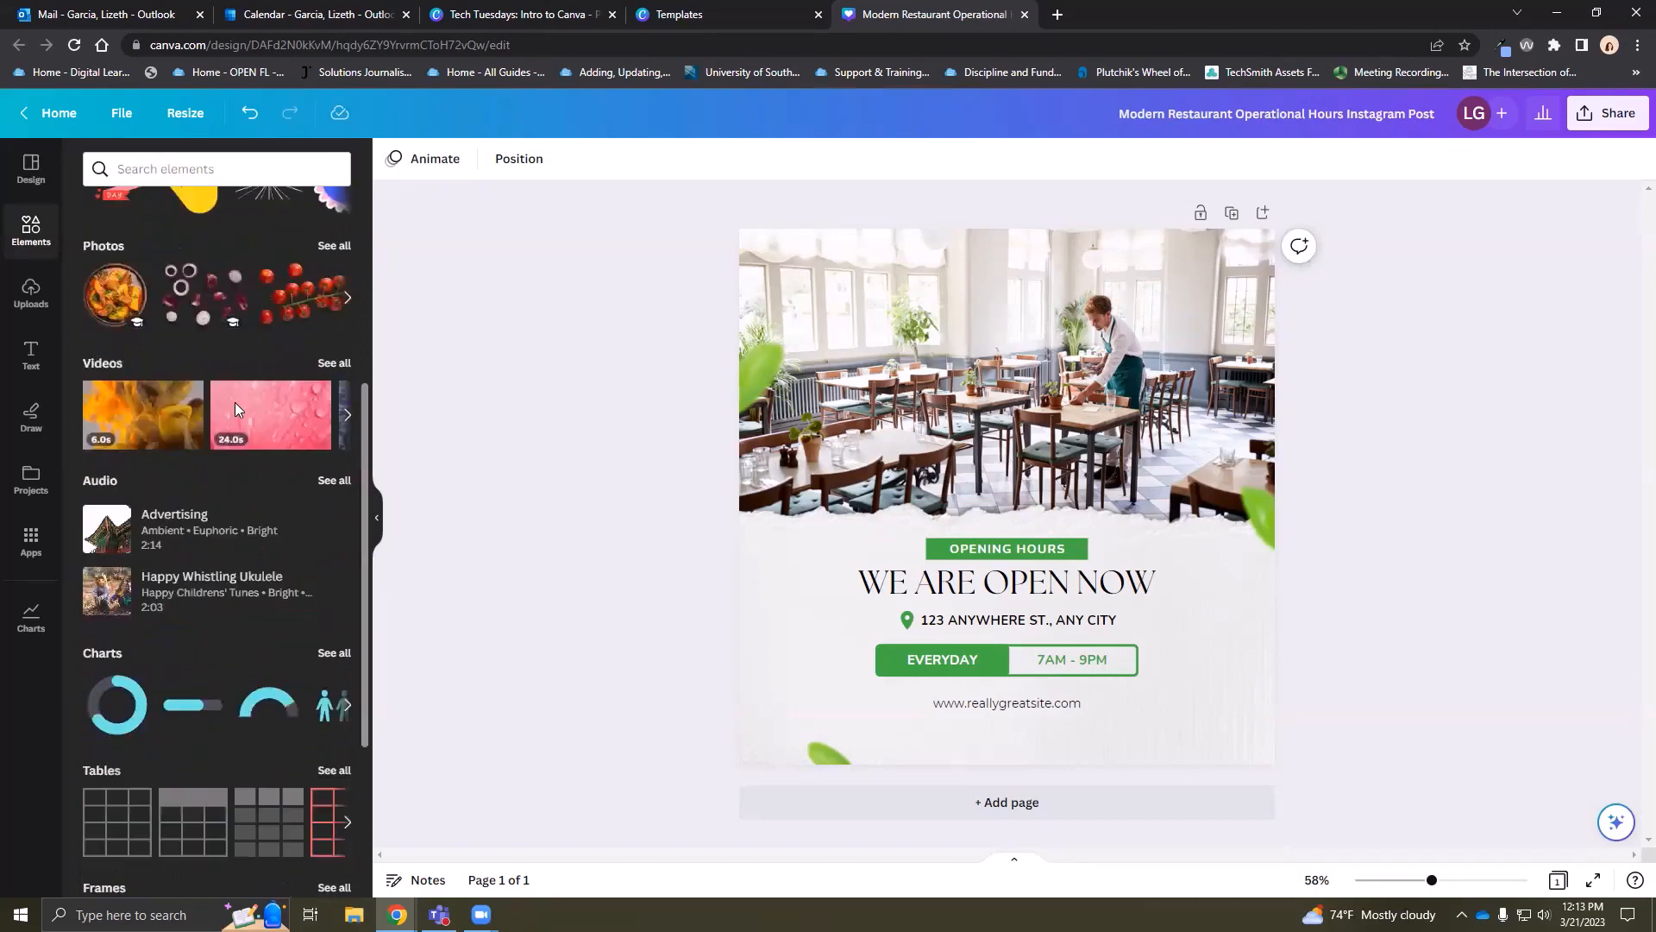
scroll(190, 660, down, 5)
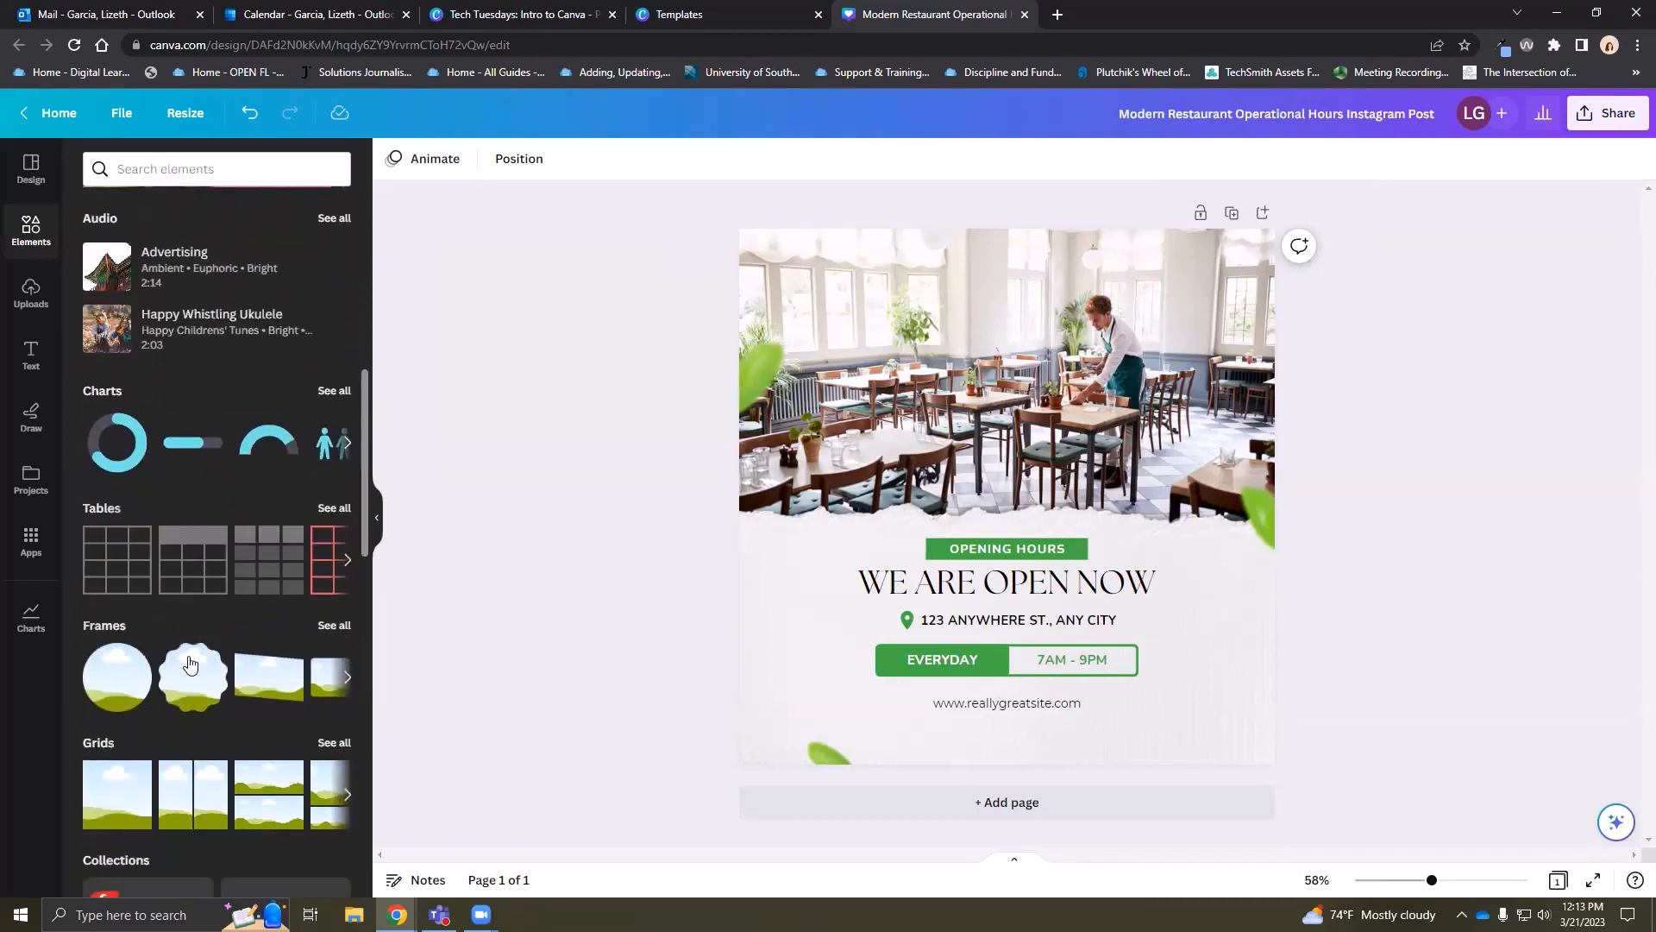
scroll(192, 661, down, 4)
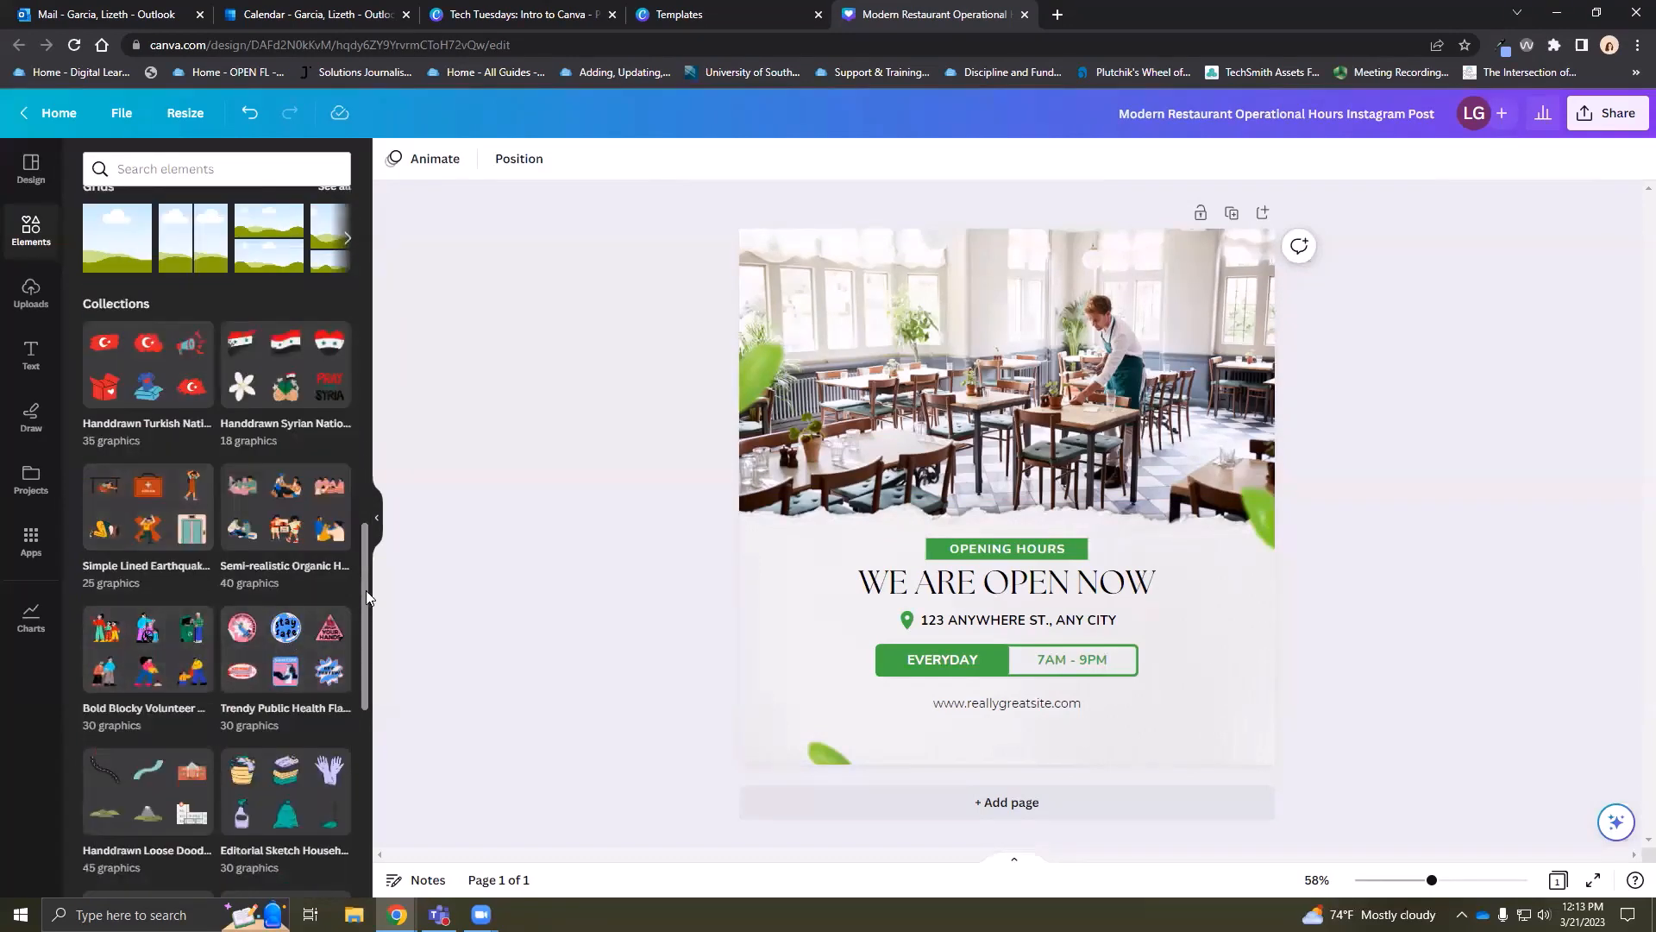
drag(366, 590, 353, 224)
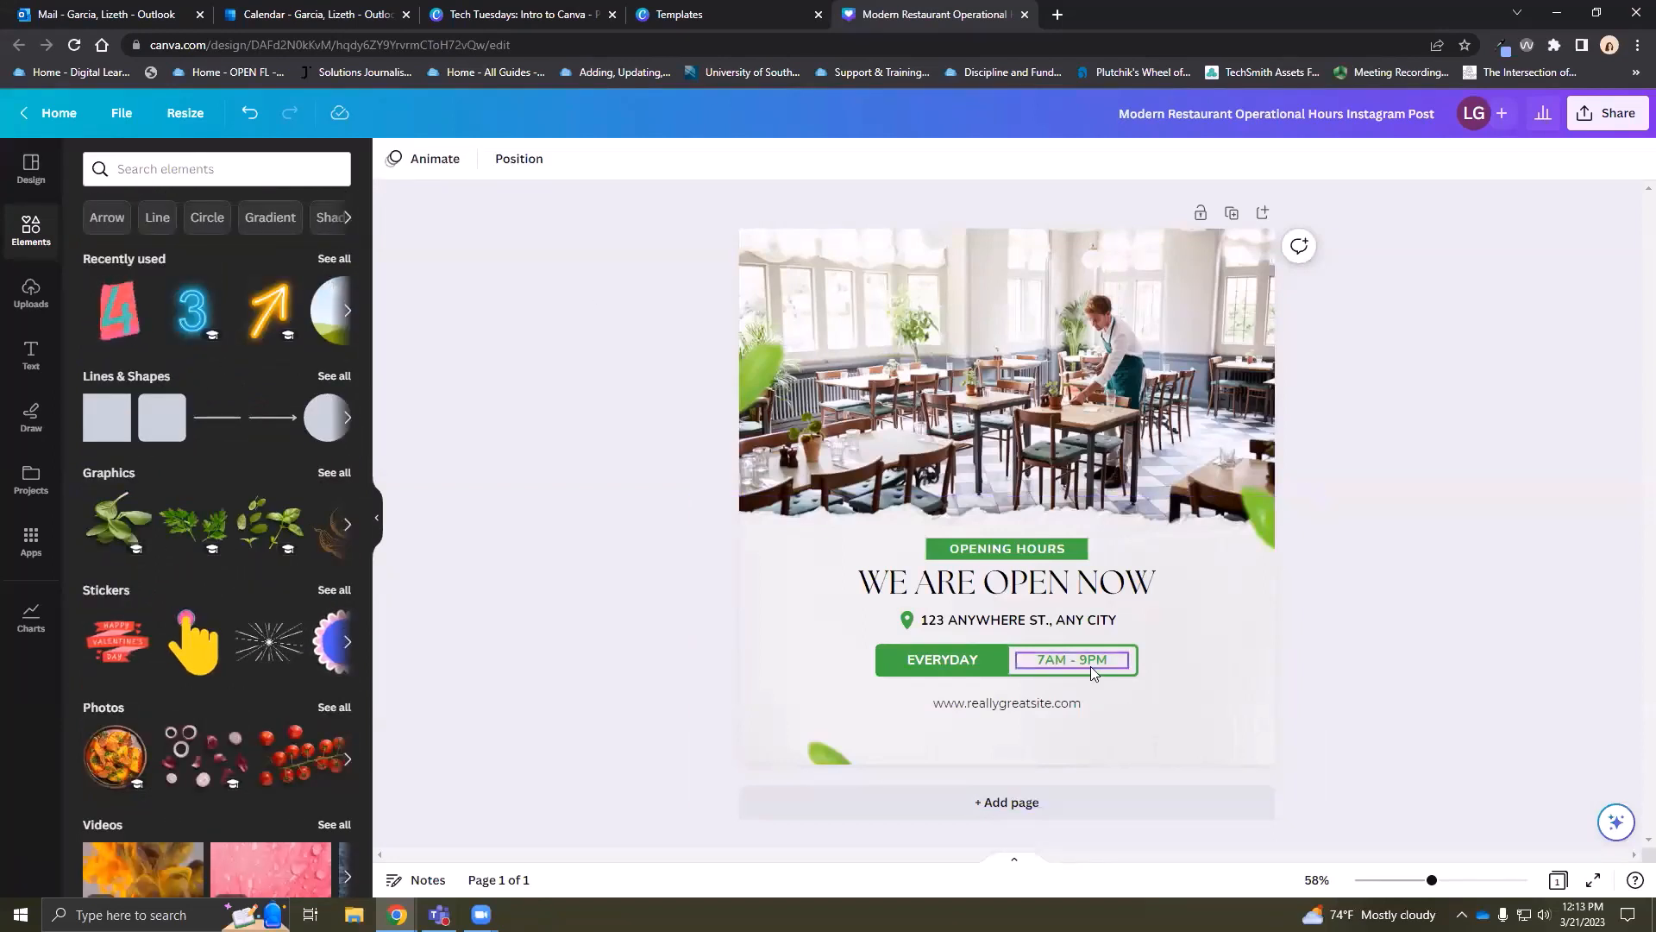
Add a second page and place a square shape above its line
click(925, 791)
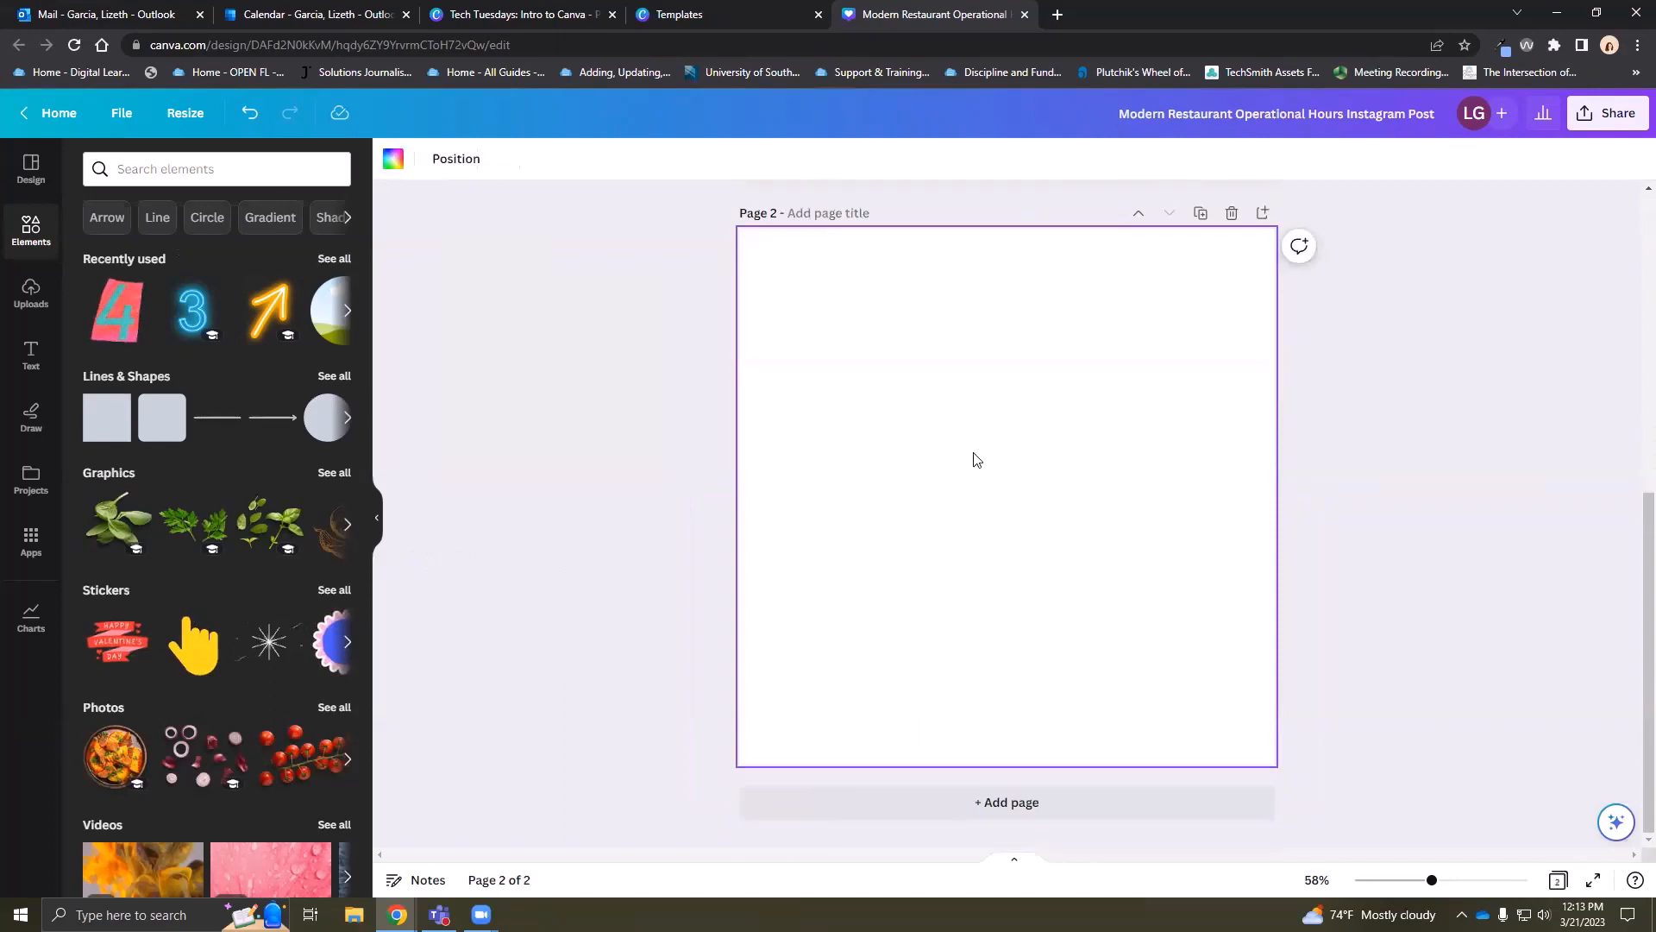
click(336, 378)
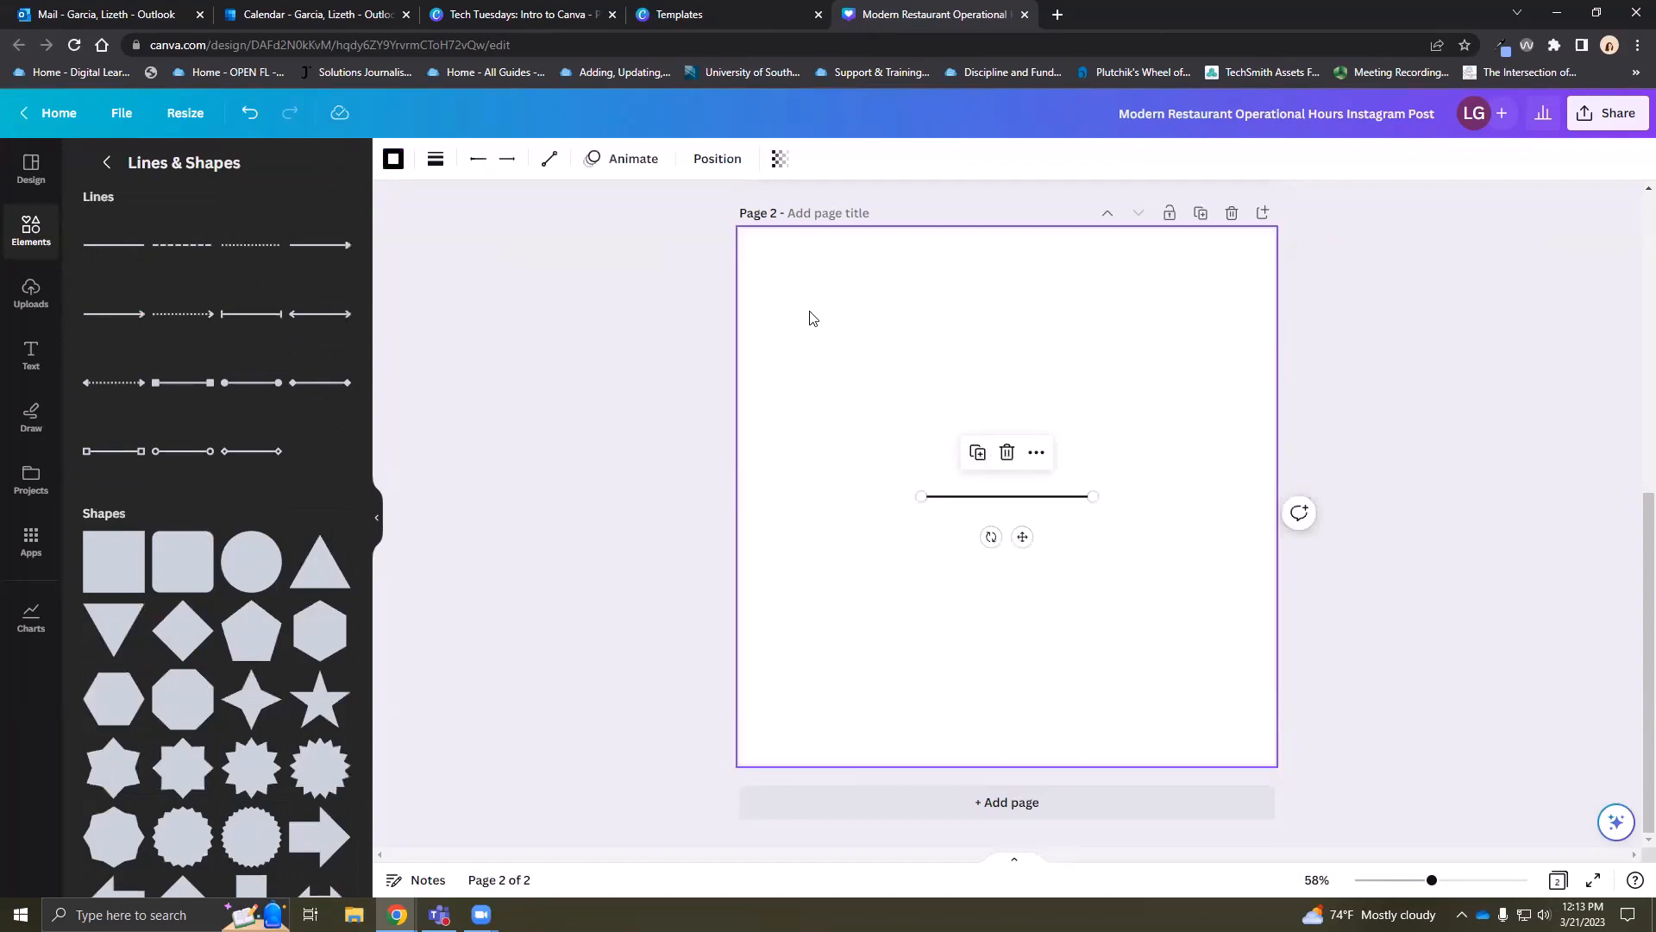
click(113, 561)
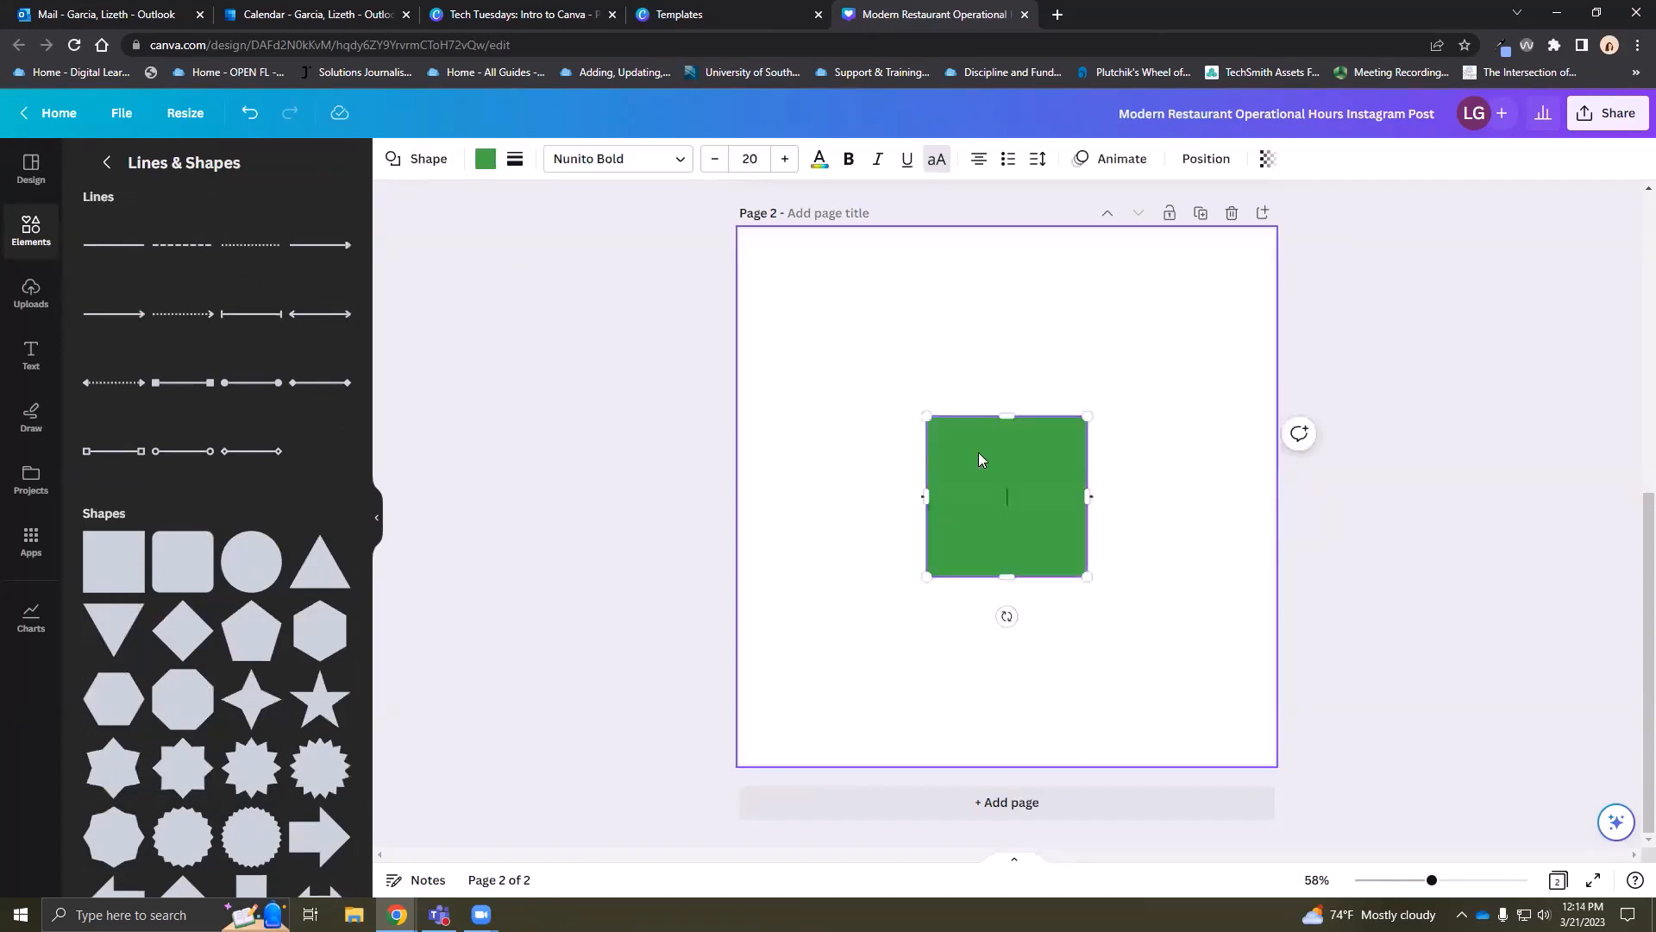
drag(1008, 494, 974, 341)
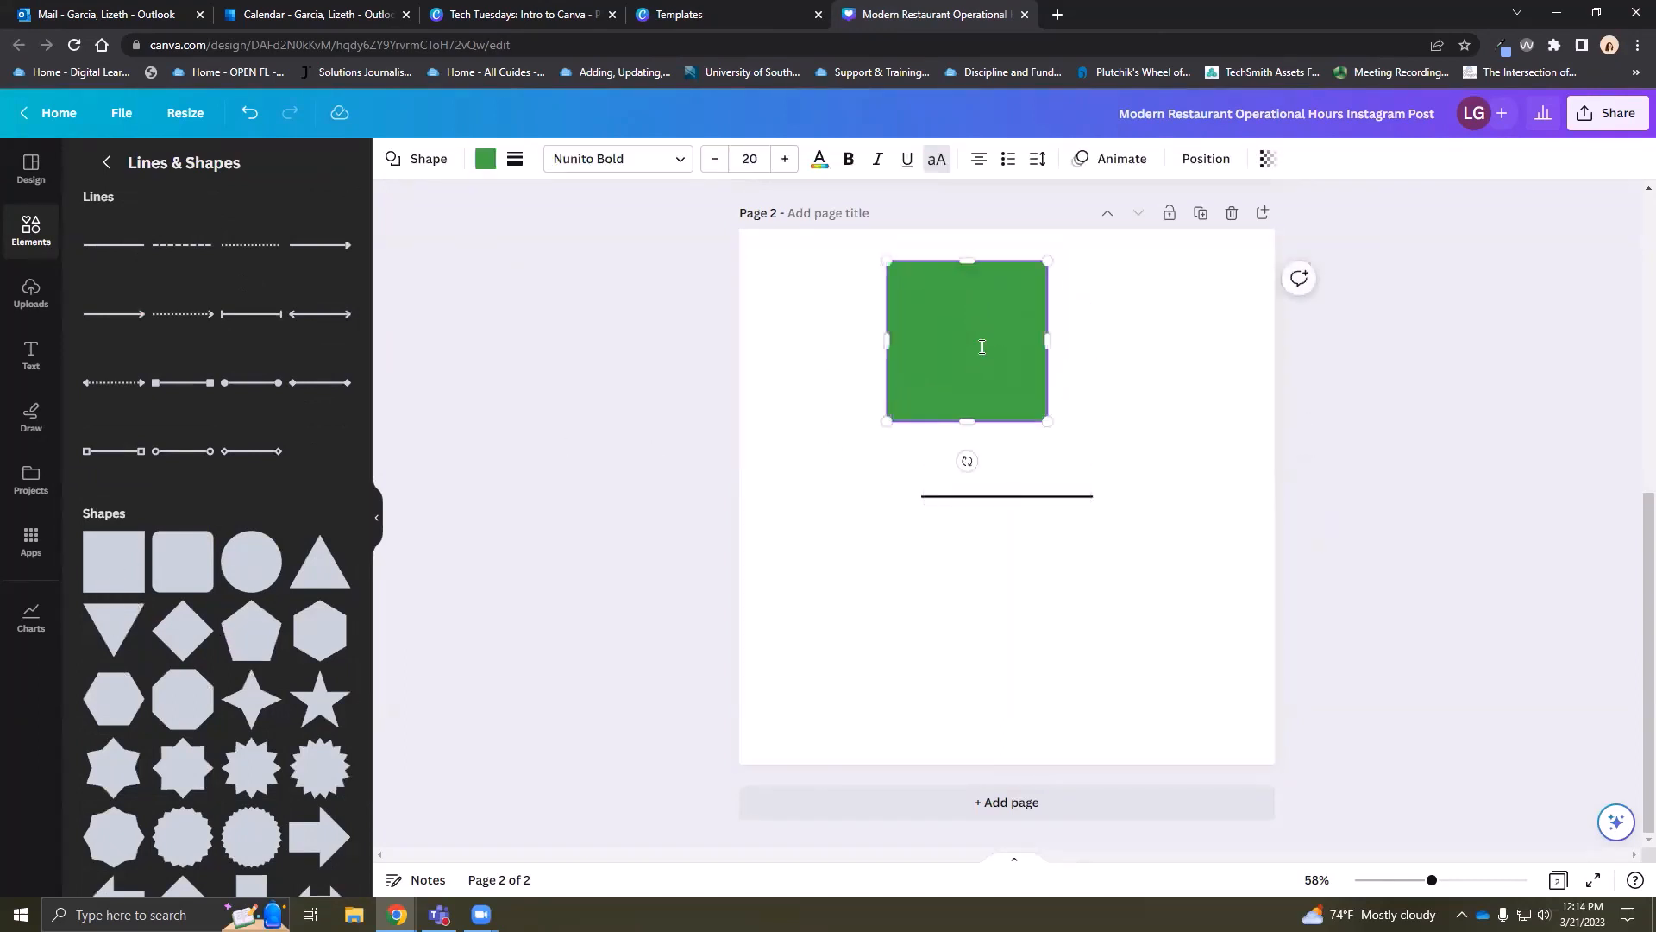
Recolour the square coral and deselect it
click(484, 163)
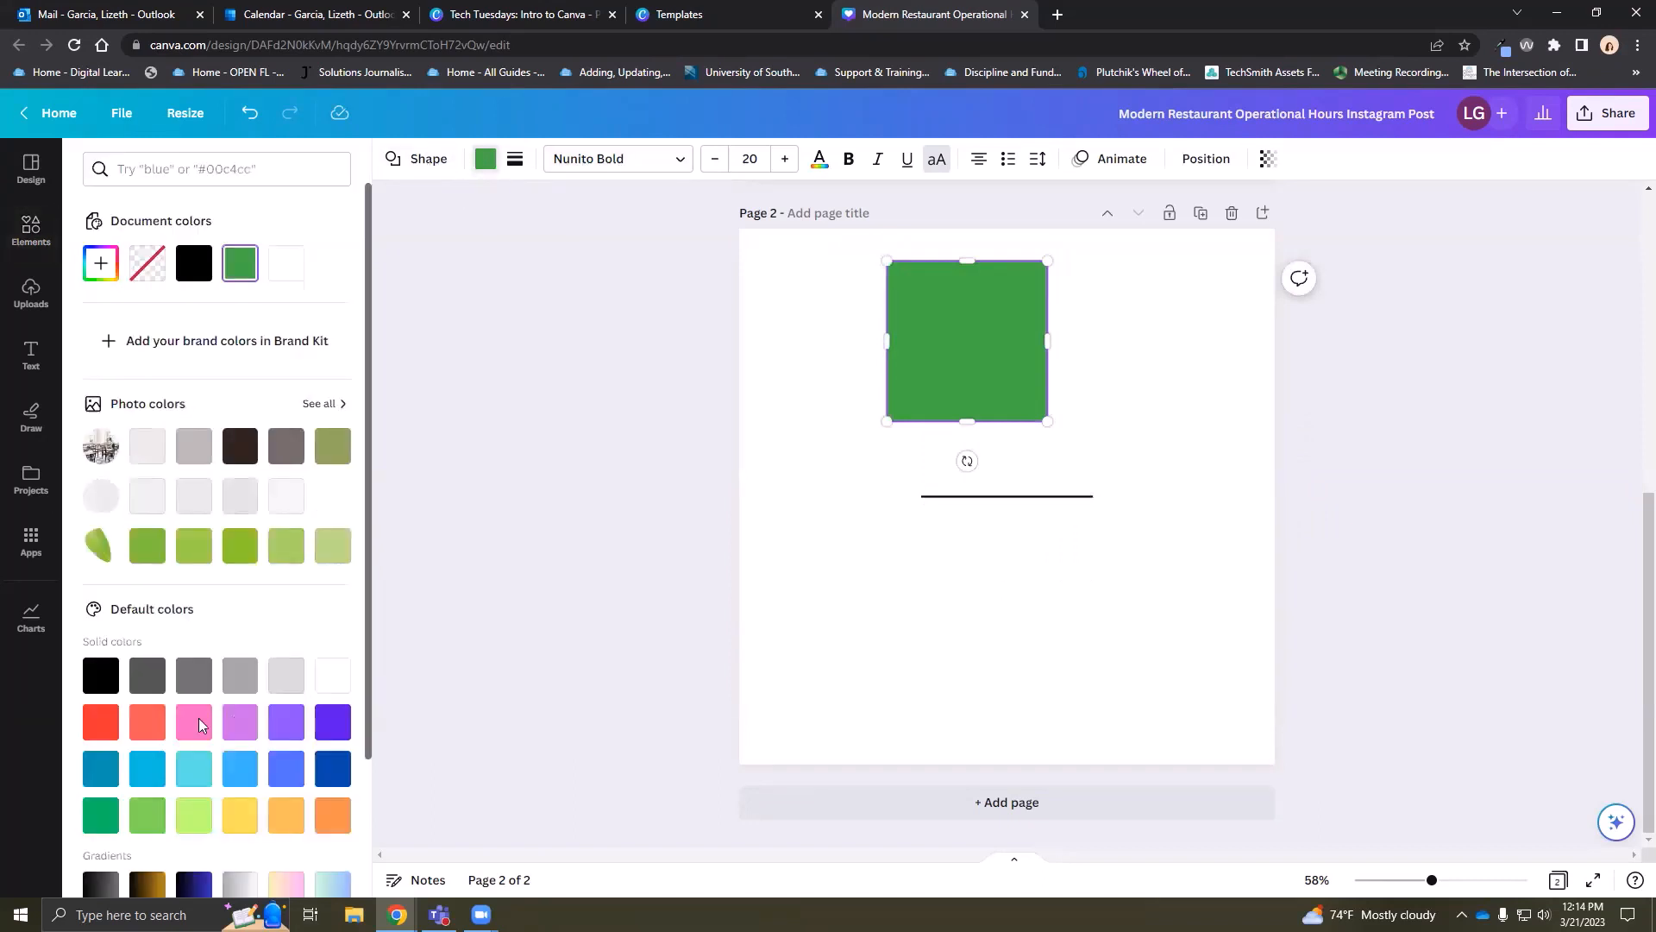
click(149, 732)
key(Escape)
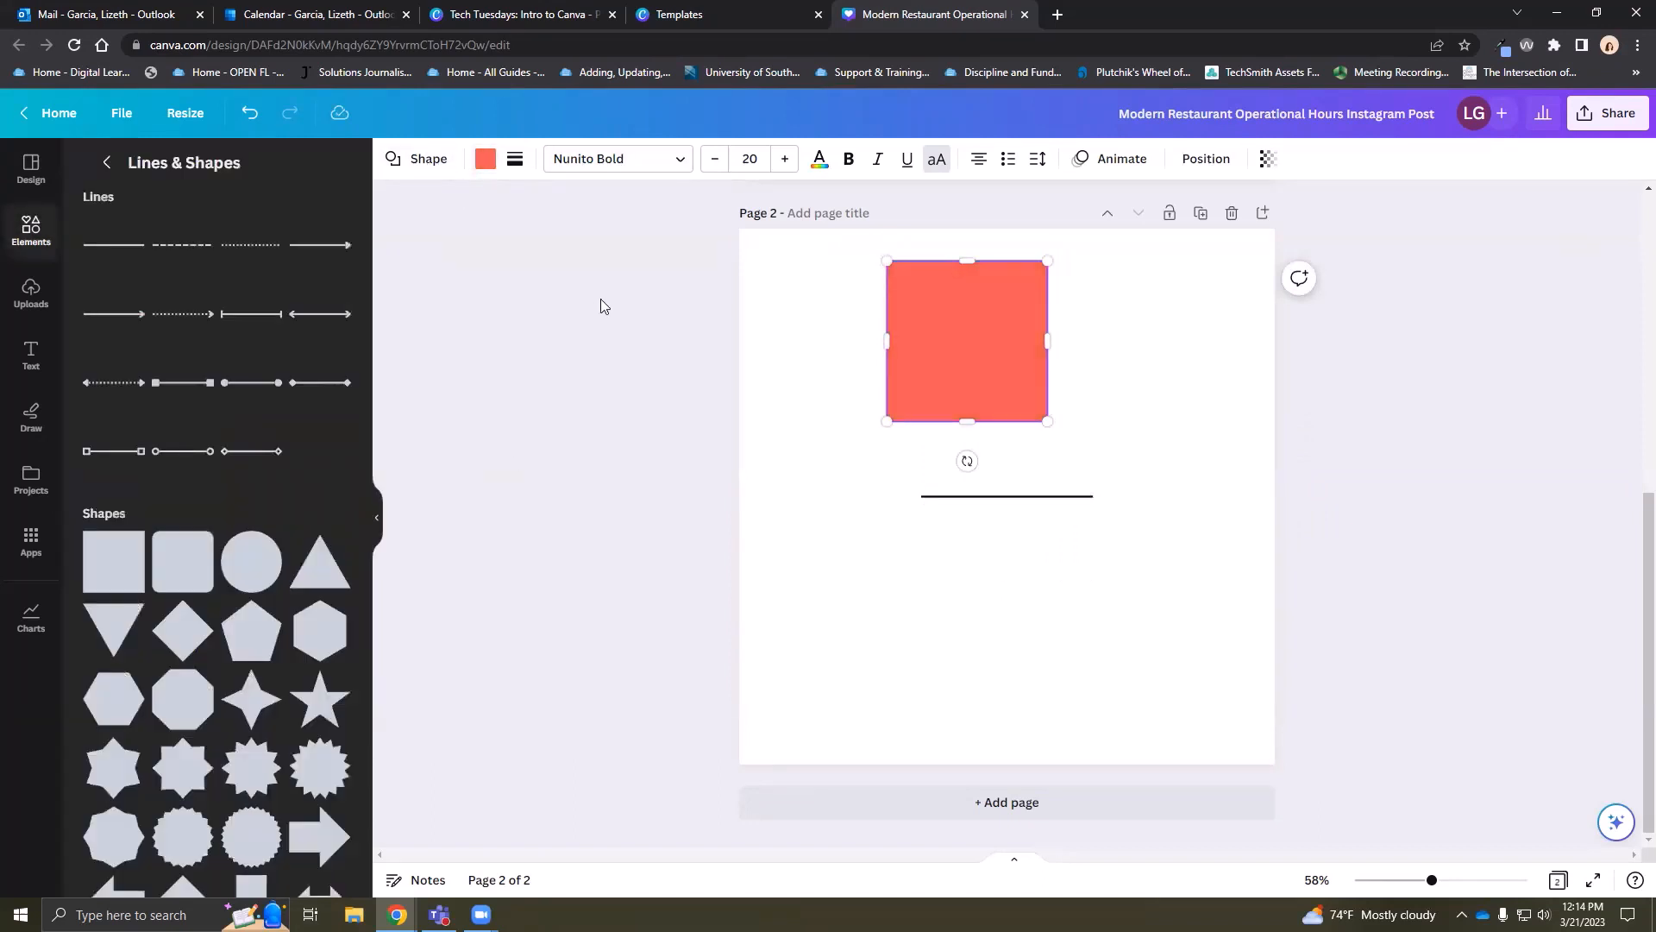
click(903, 483)
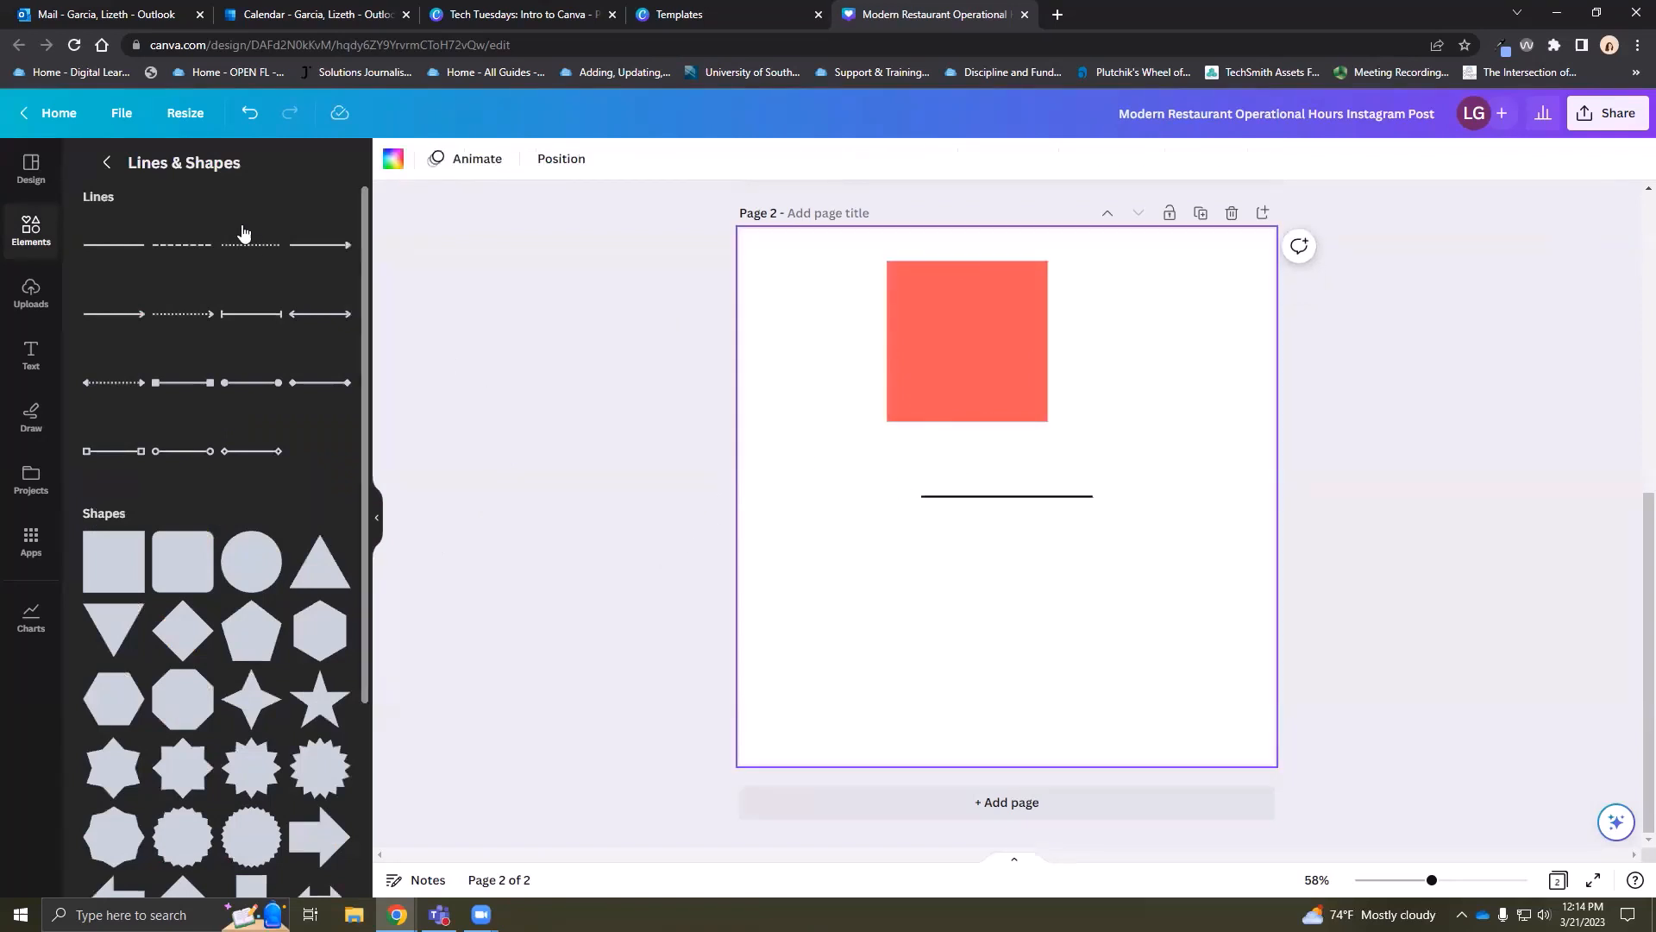
scroll(264, 490, down, 3)
Add the parsley graphic to page 2, shrink it and tilt it slightly
scroll(216, 431, up, 3)
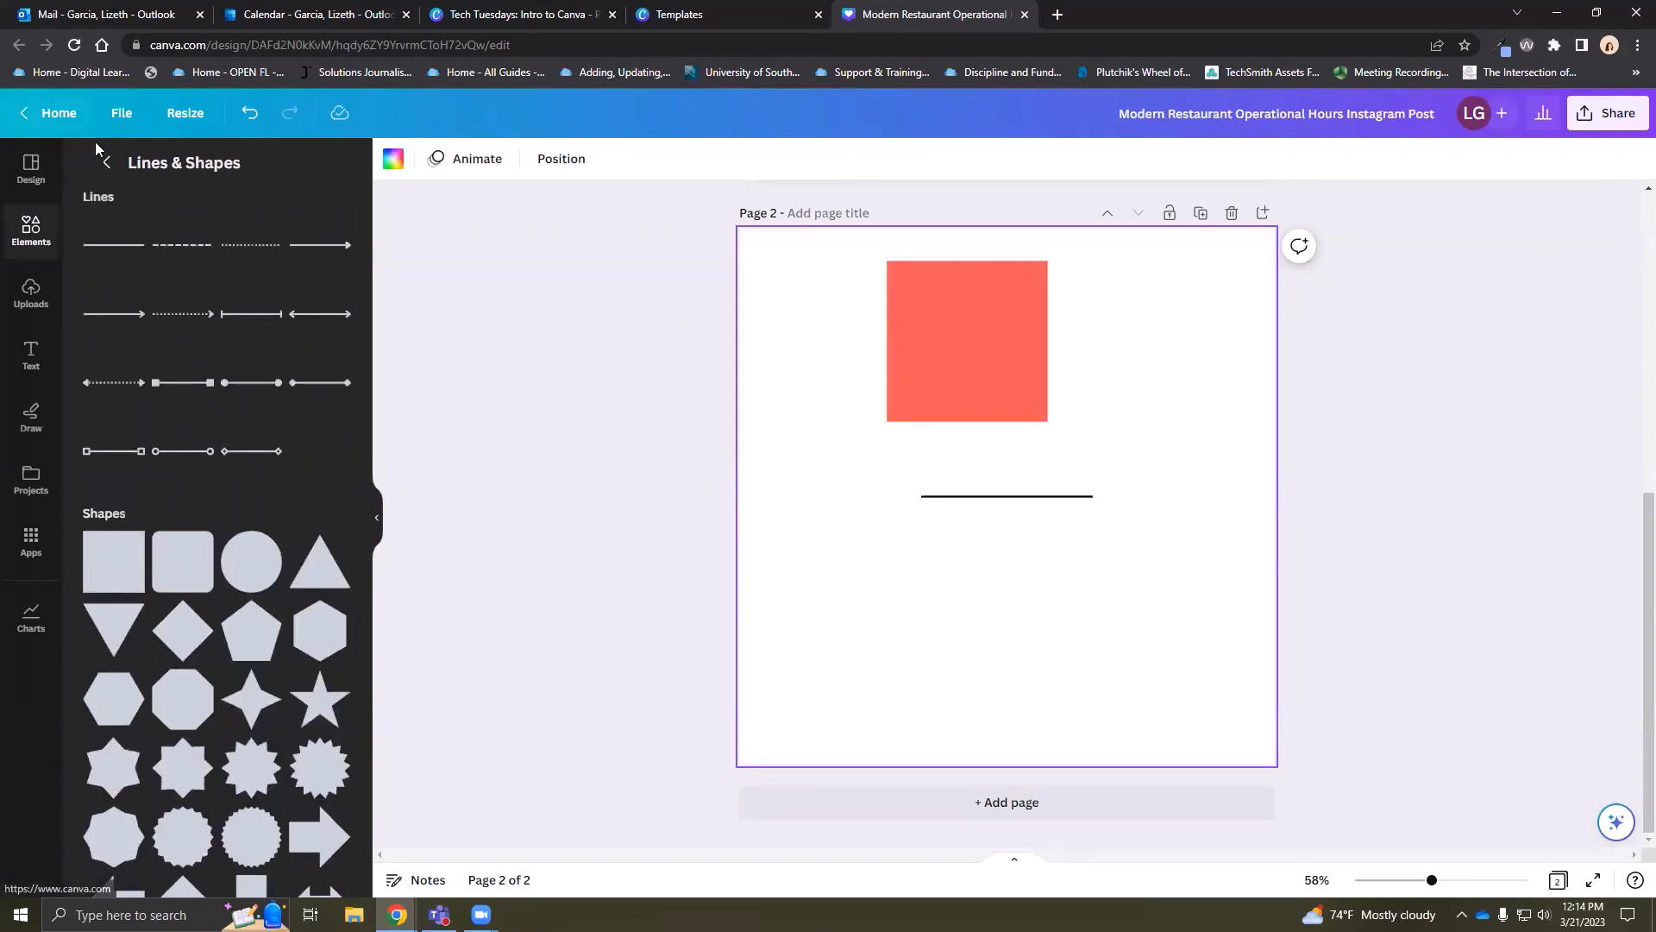
click(110, 163)
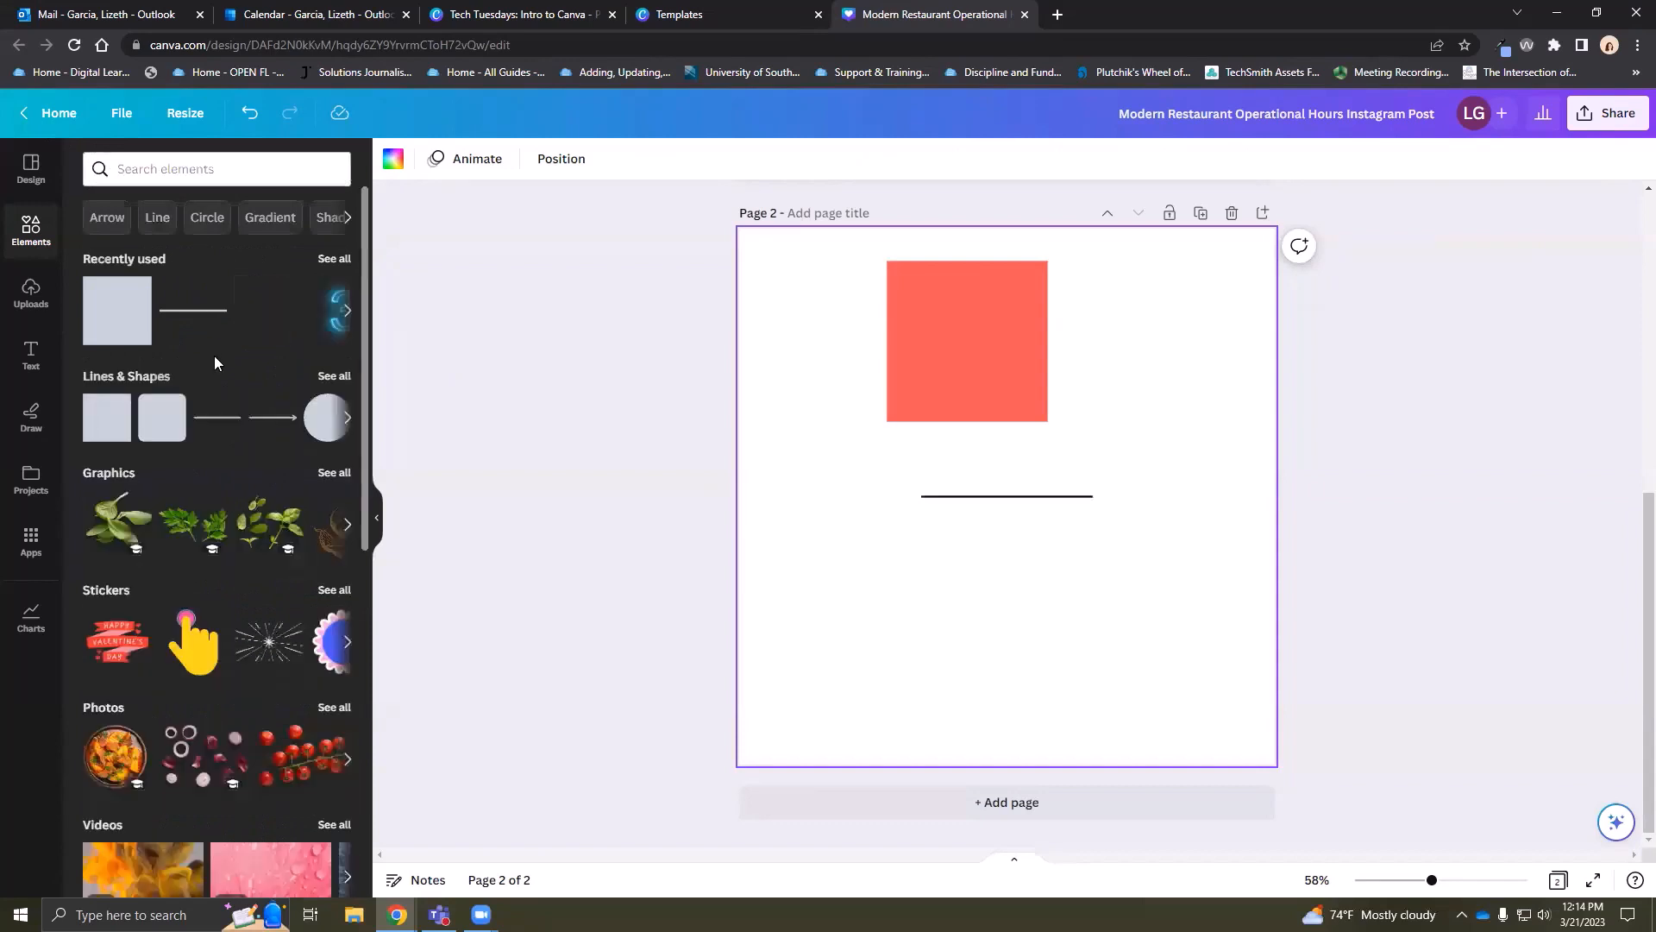
scroll(214, 358, down, 2)
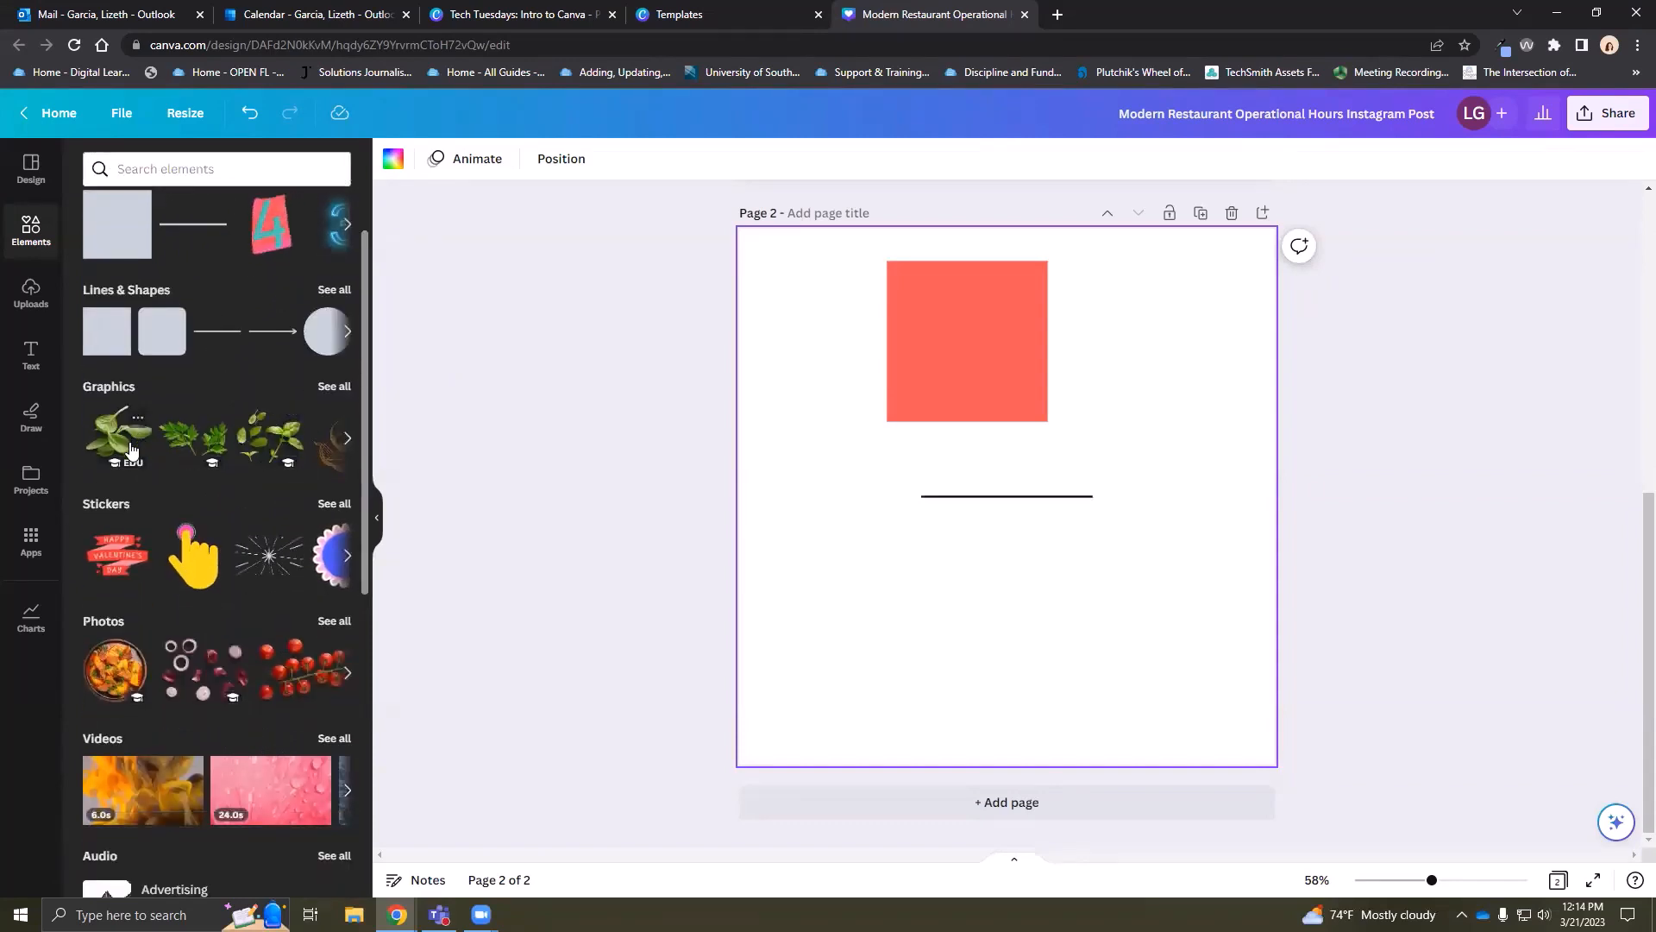
click(220, 454)
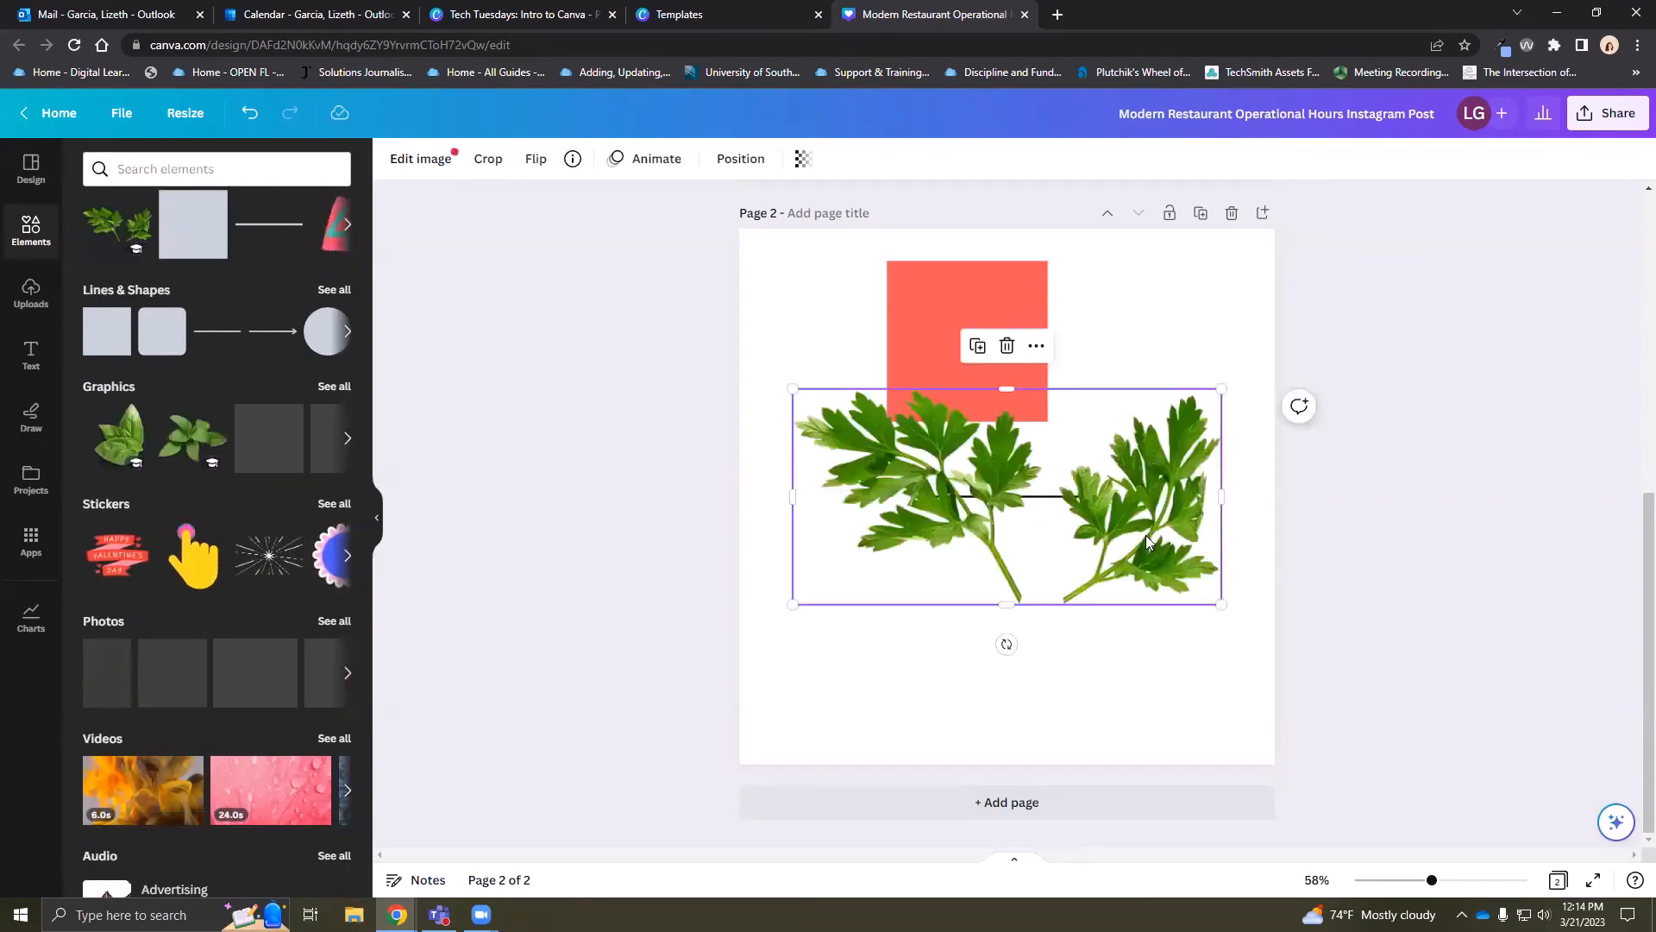
drag(1088, 531, 1184, 586)
drag(1061, 596, 998, 594)
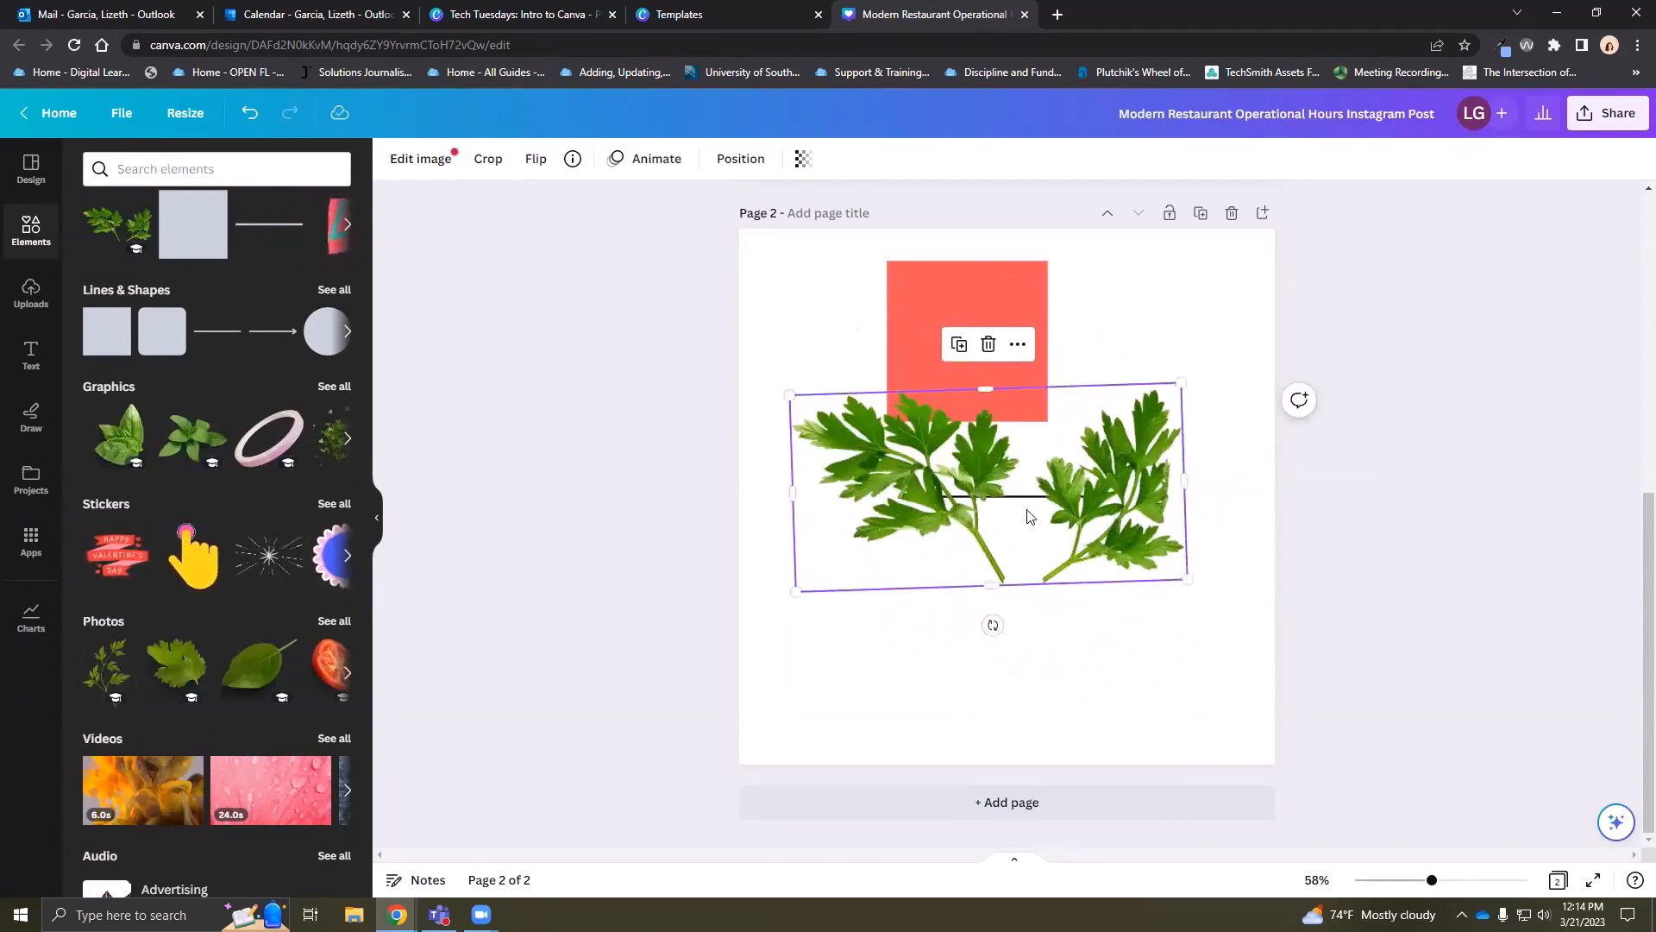
Send the parsley backward behind the coral square, undoing an accidental move
click(1018, 346)
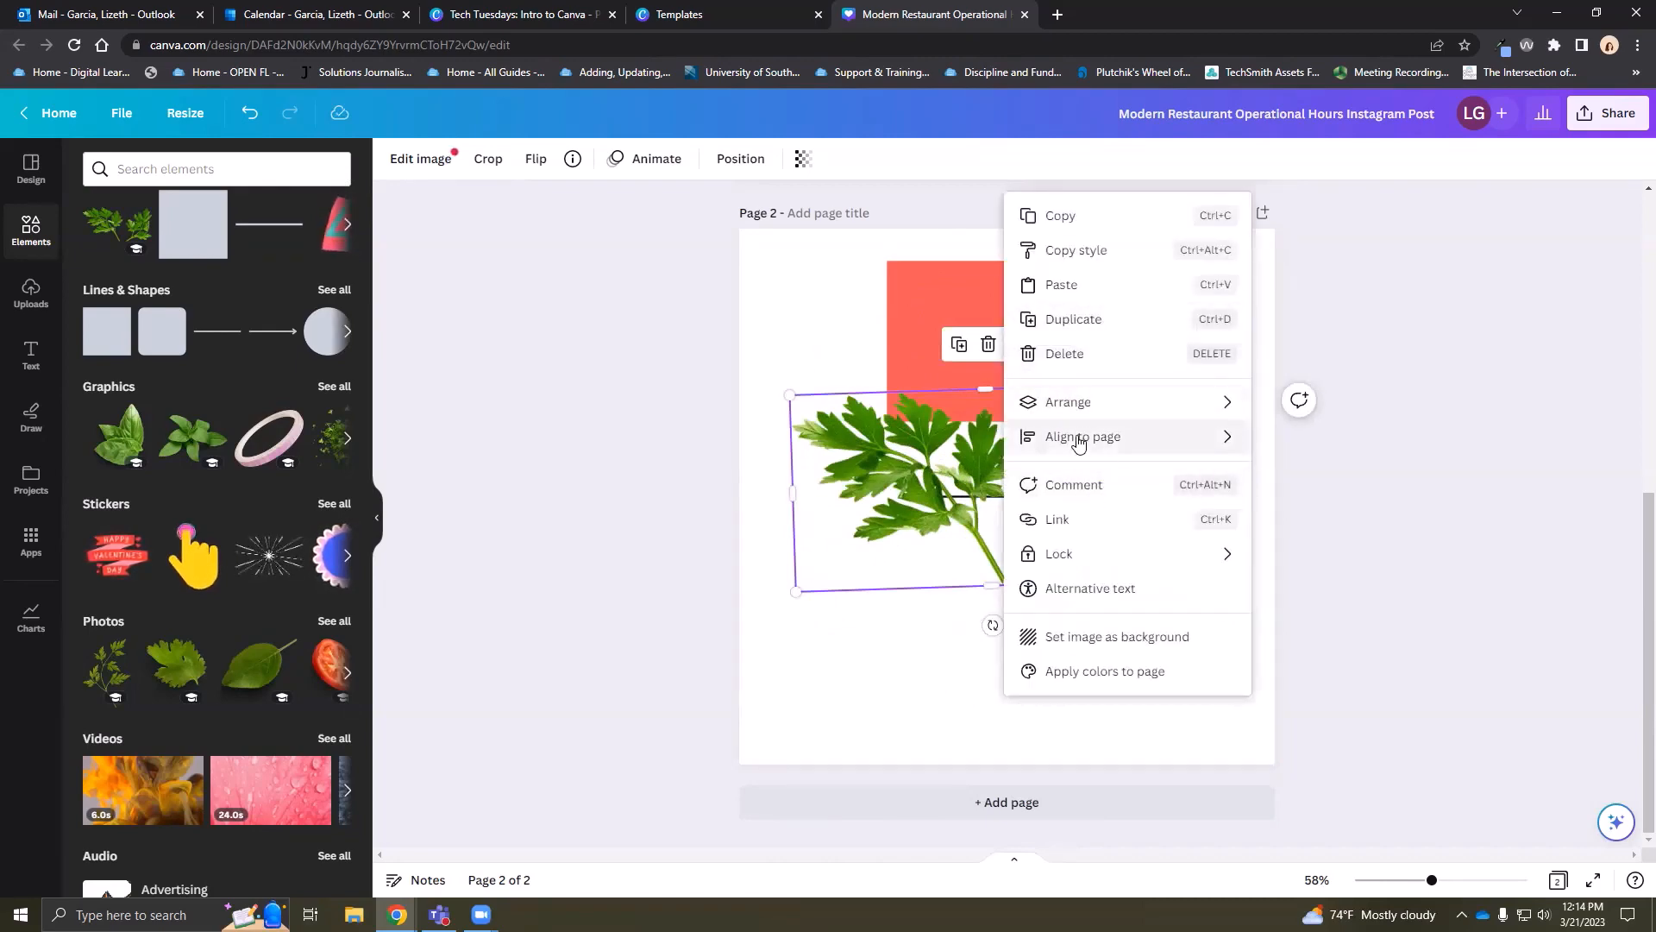
mouse_move(1084, 445)
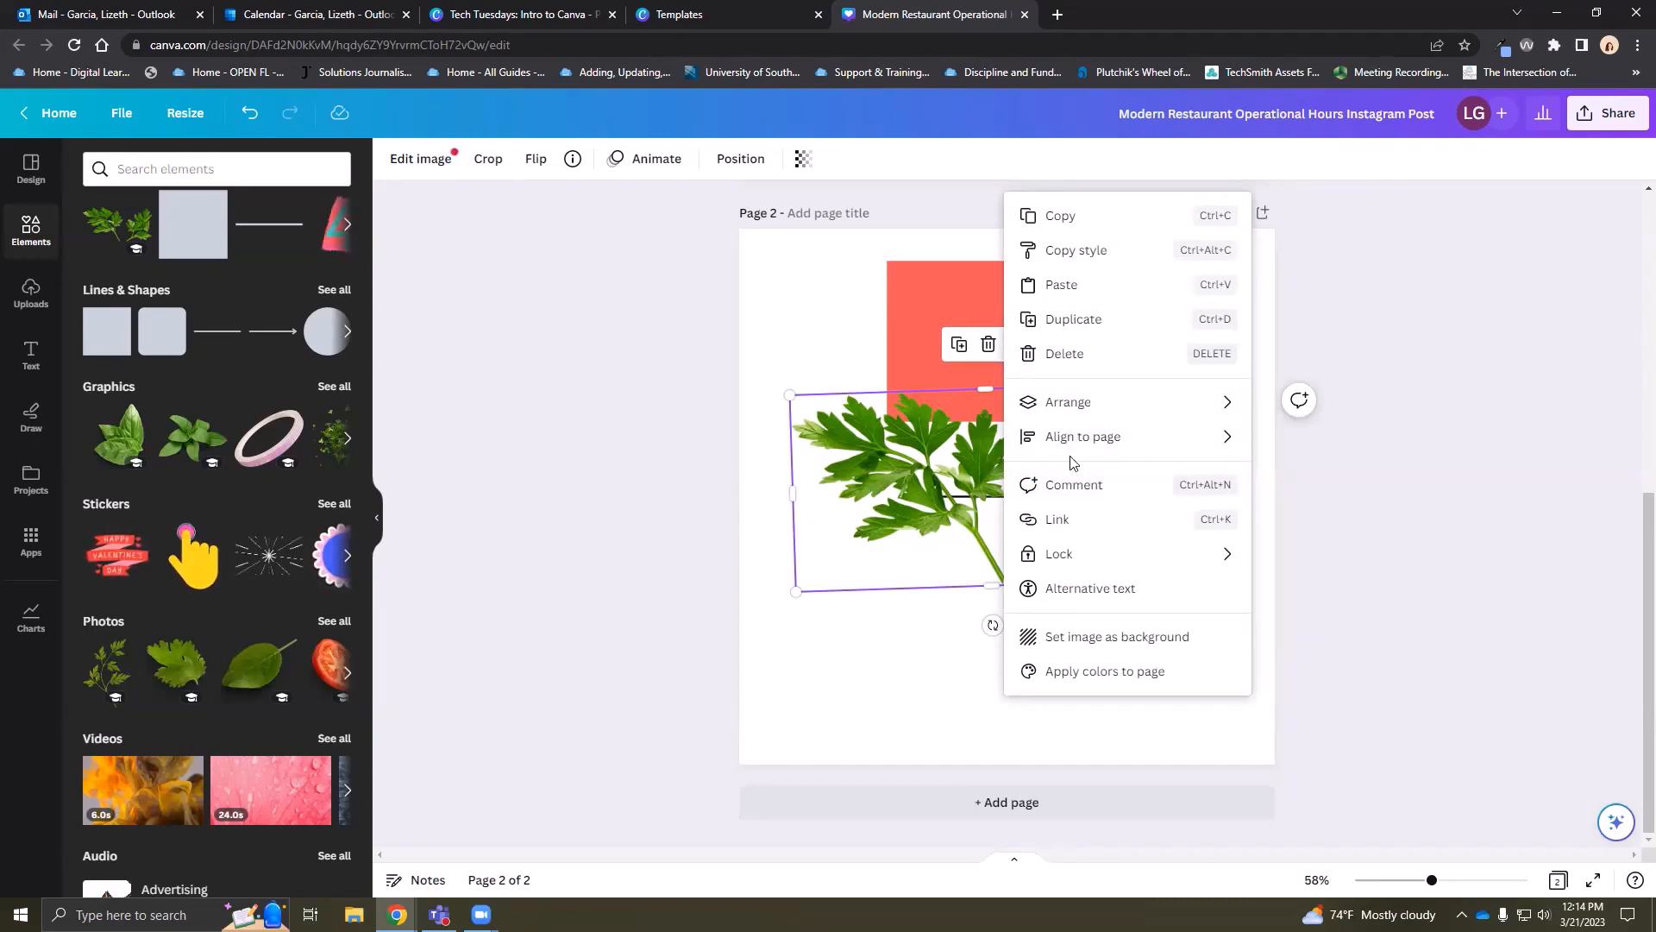
click(913, 475)
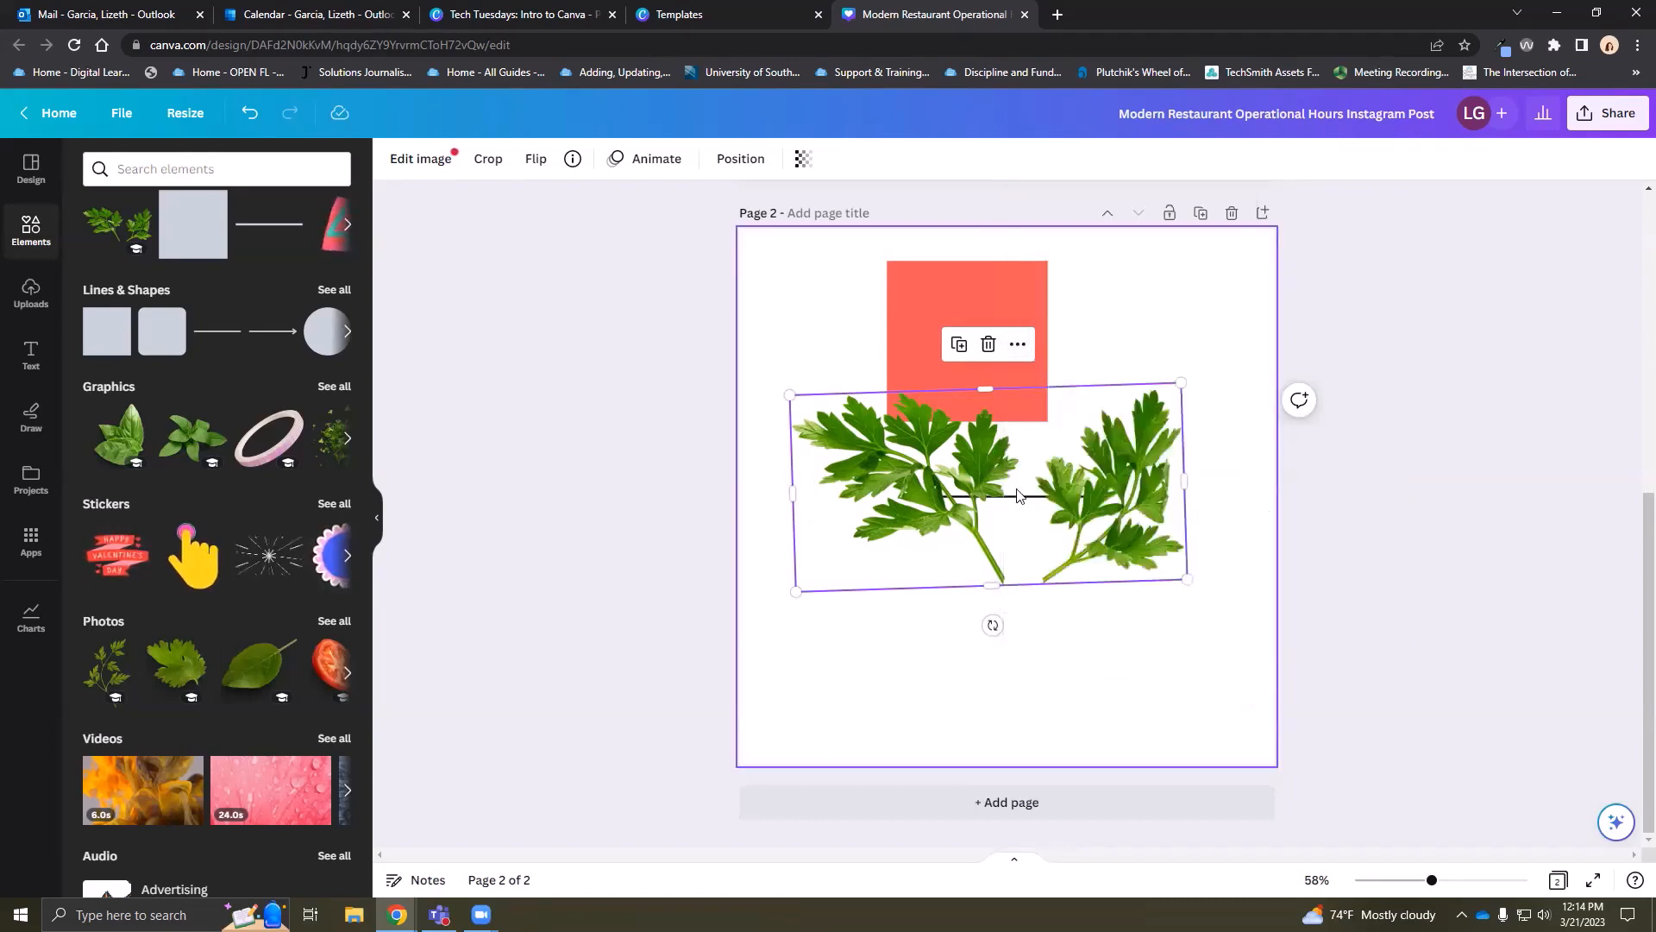
click(743, 162)
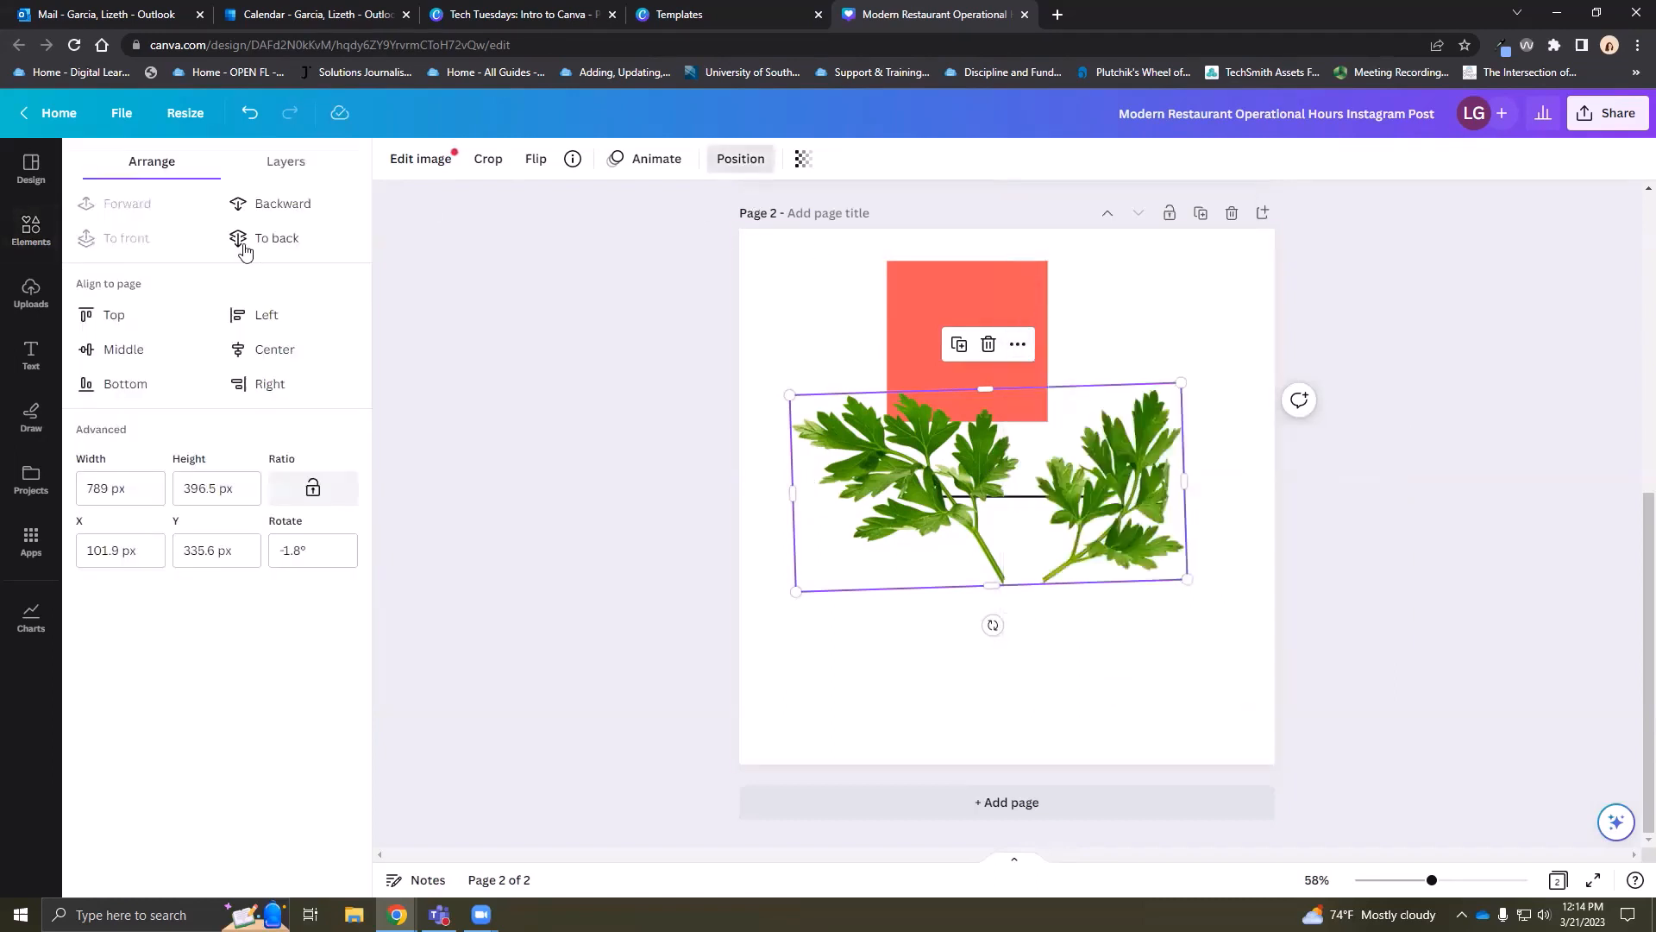
click(314, 212)
drag(954, 477, 951, 382)
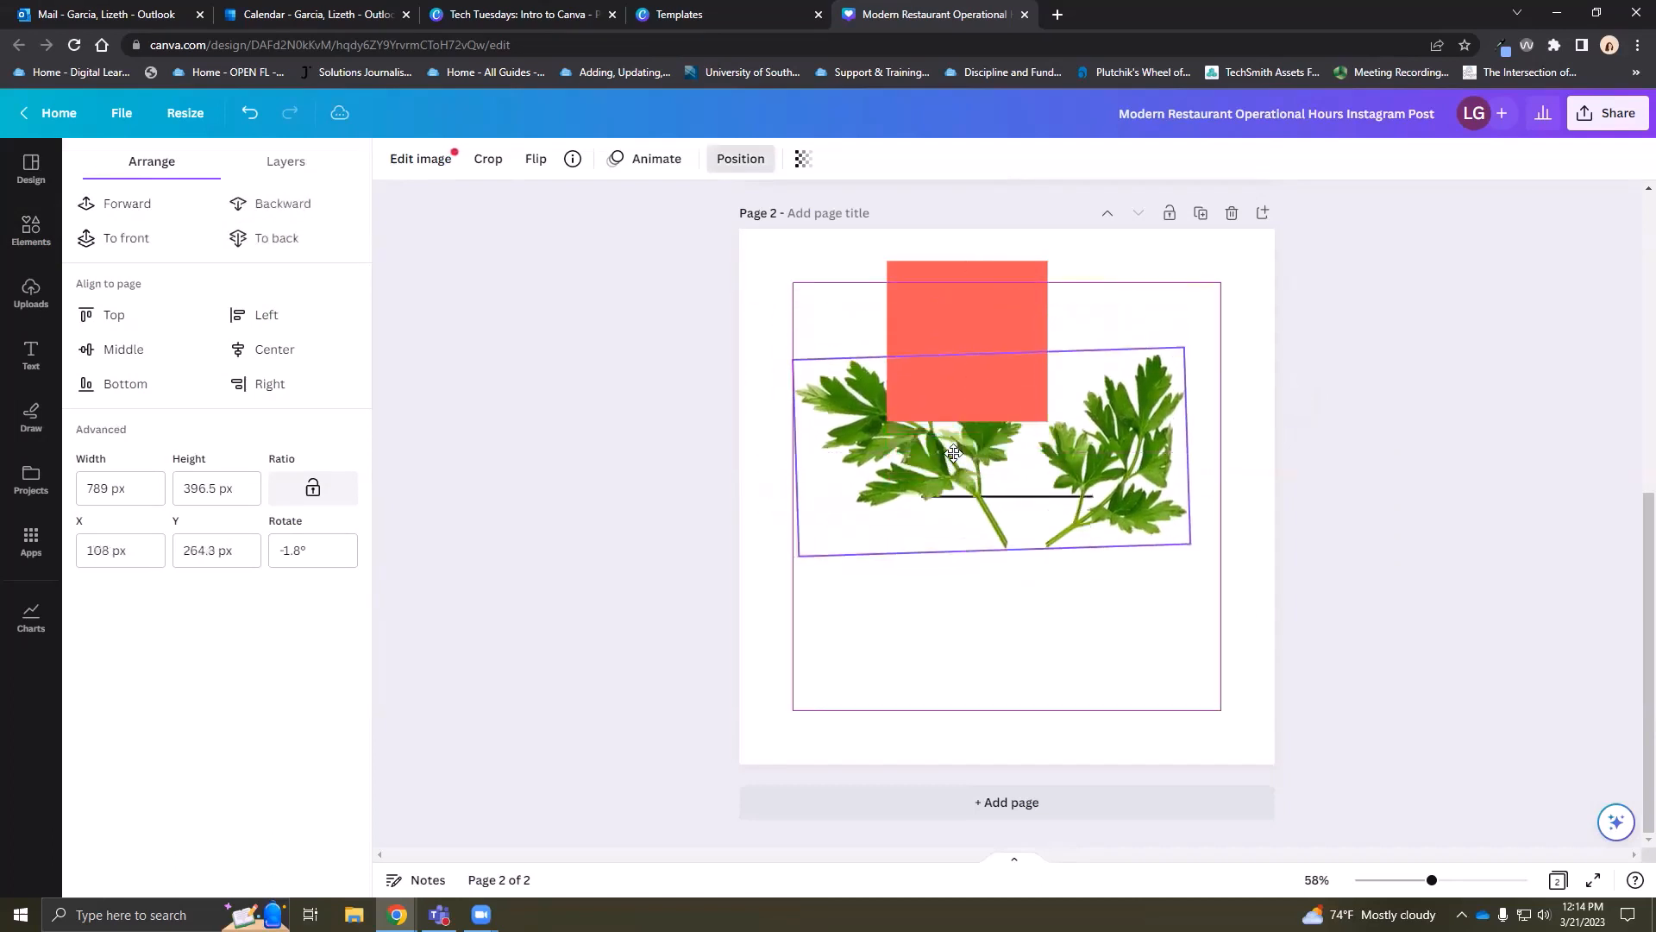
click(250, 113)
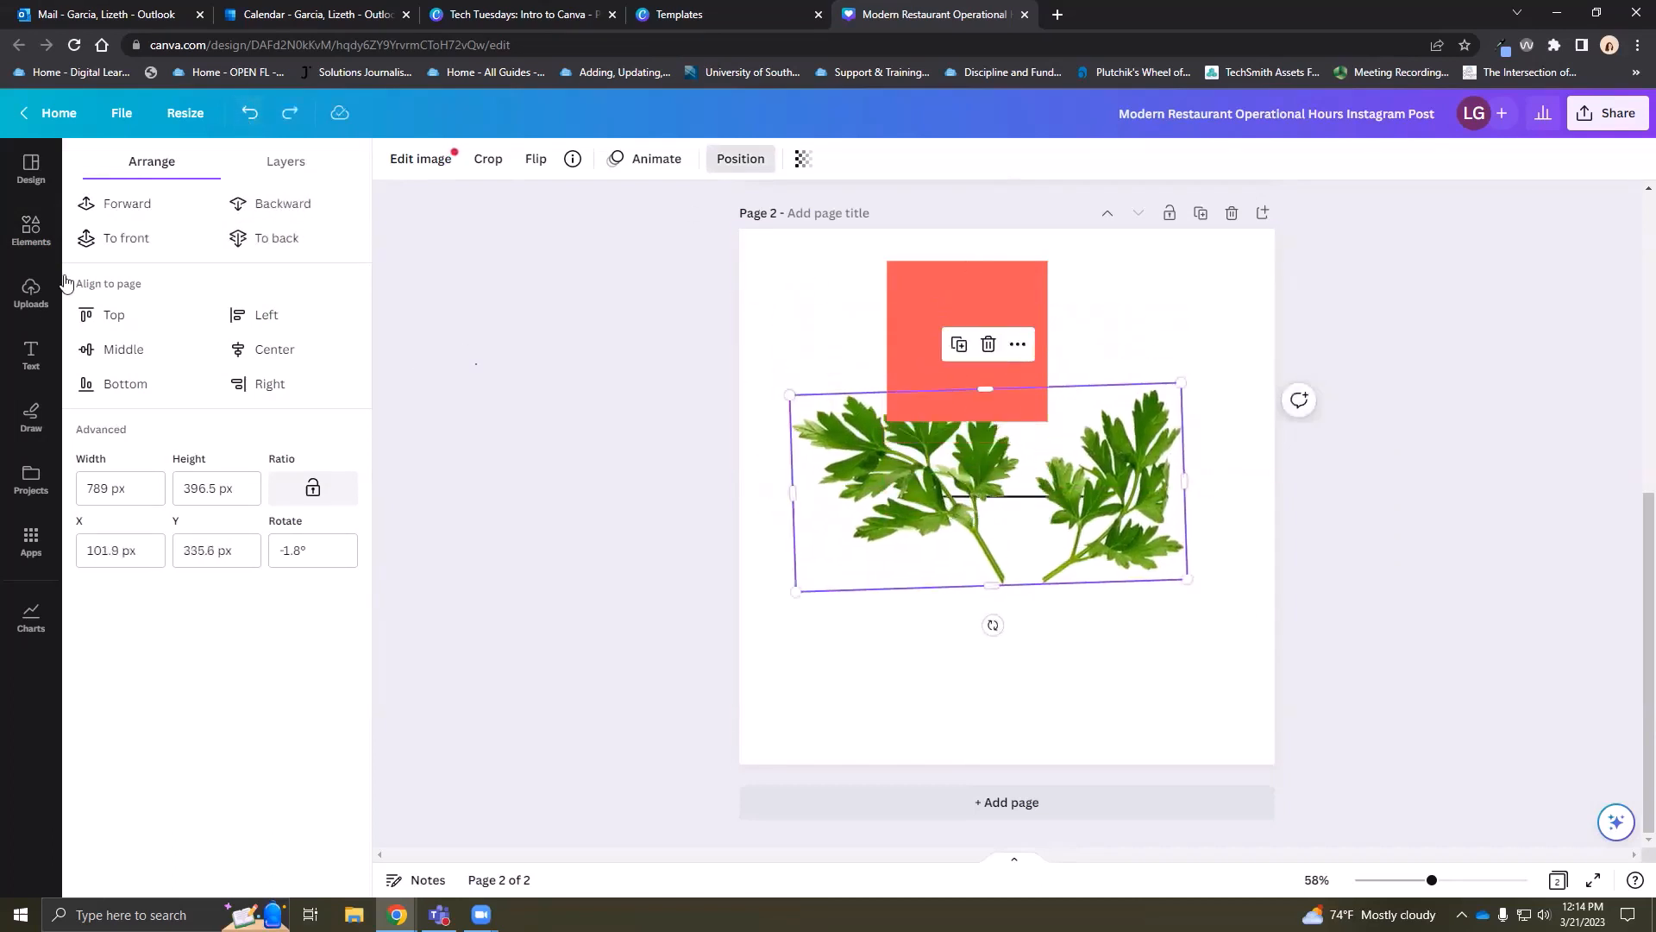
click(31, 228)
Add a starburst sticker and a fire video clip to page 2
scroll(200, 515, down, 1)
scroll(200, 515, down, 1)
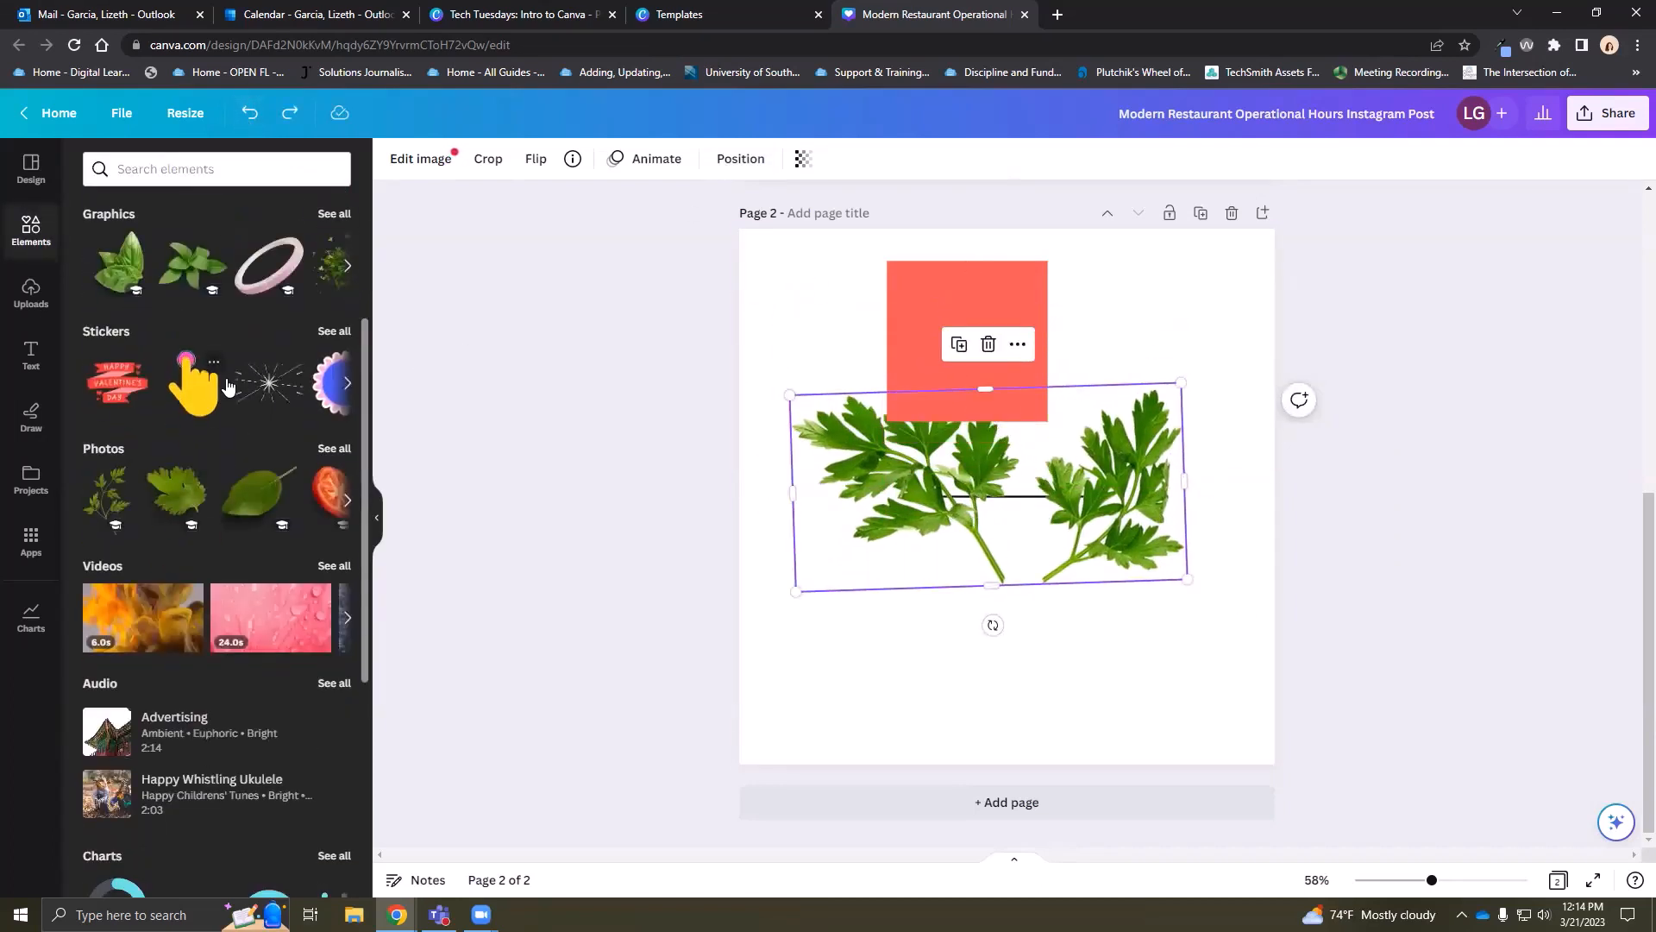
click(272, 385)
mouse_move(1140, 526)
mouse_down()
mouse_move(1150, 673)
mouse_move(1146, 507)
mouse_up()
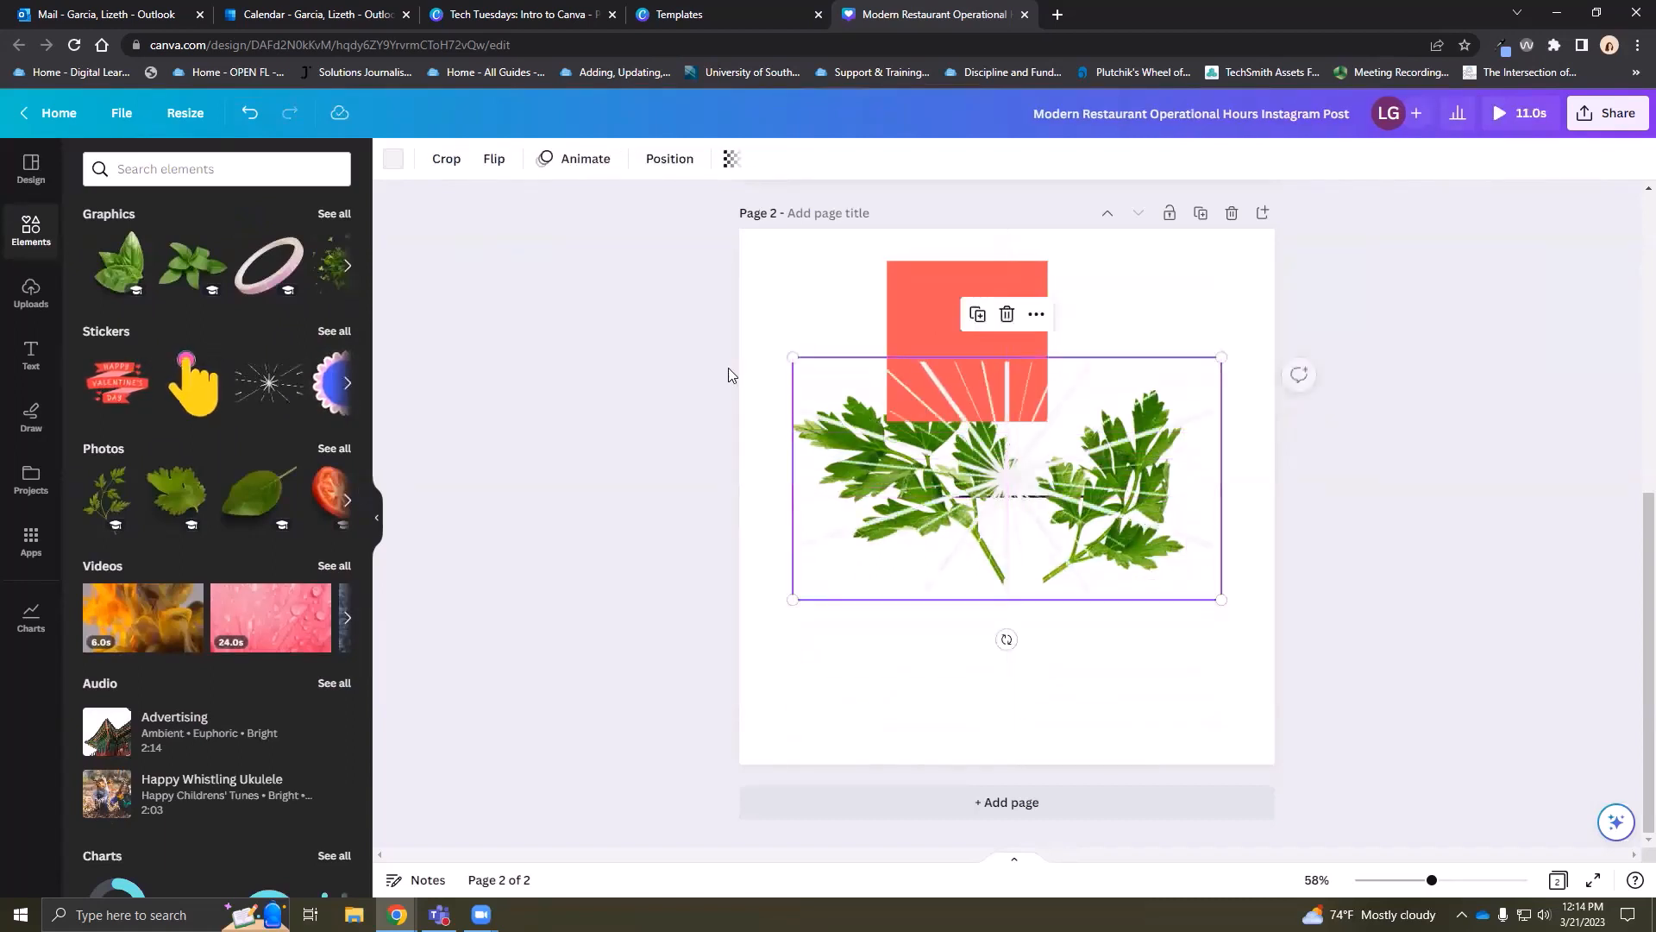
scroll(161, 475, down, 2)
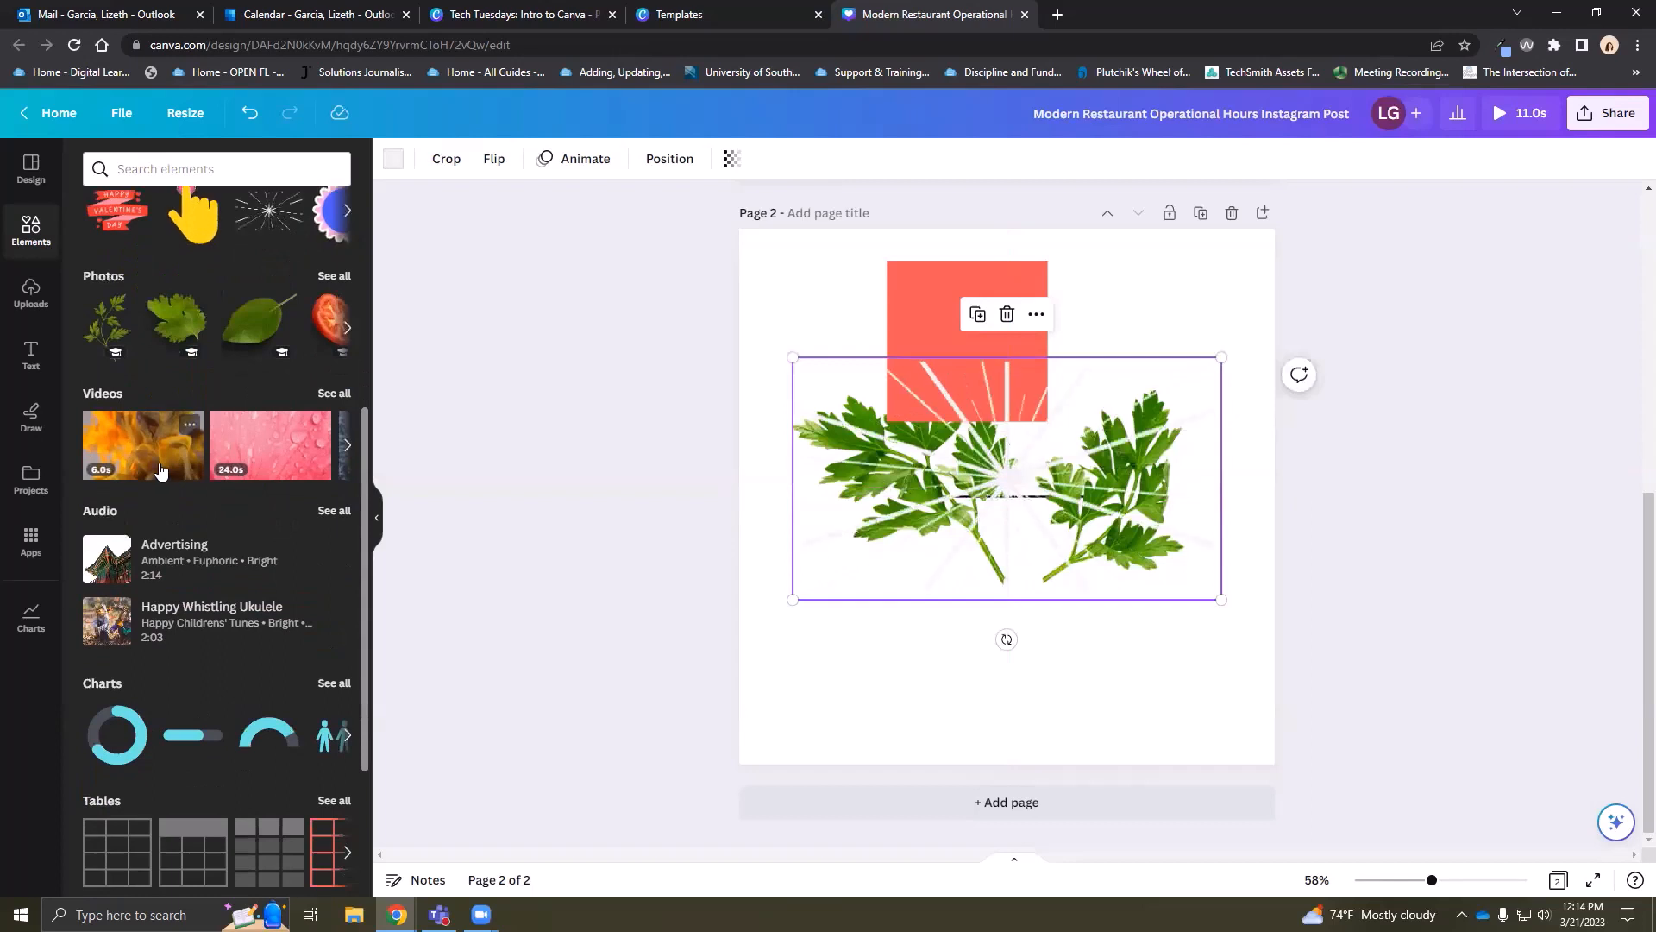
click(161, 475)
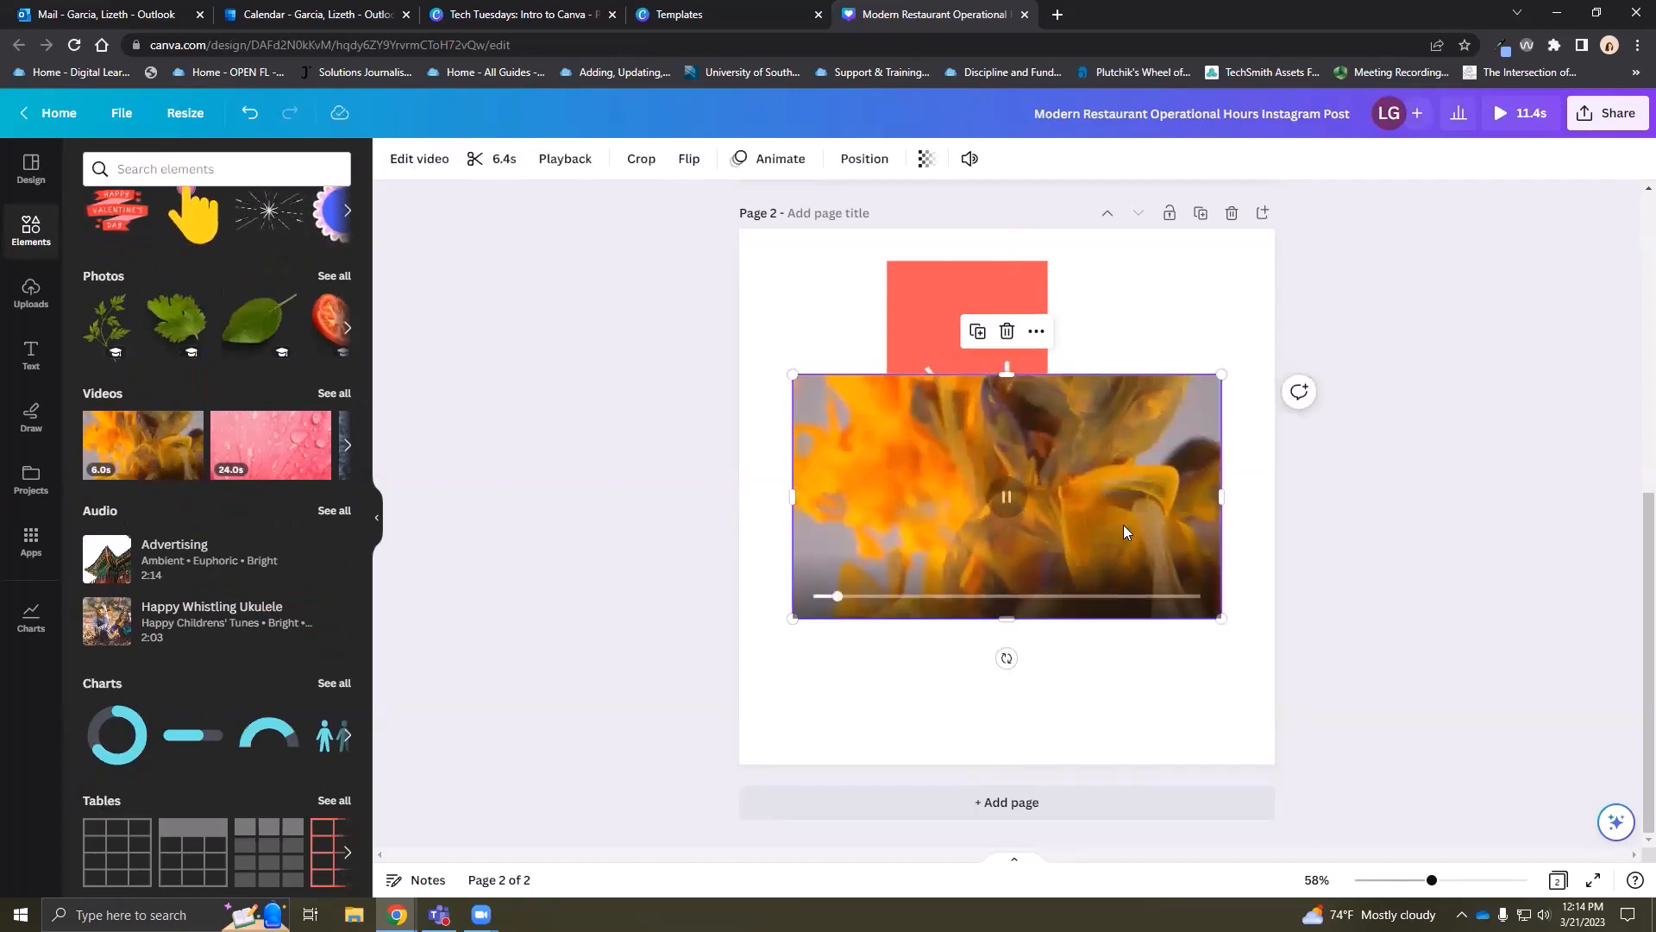
Delete every element on page 2 and scroll back up to page 1
drag(1181, 709, 910, 299)
key(Delete)
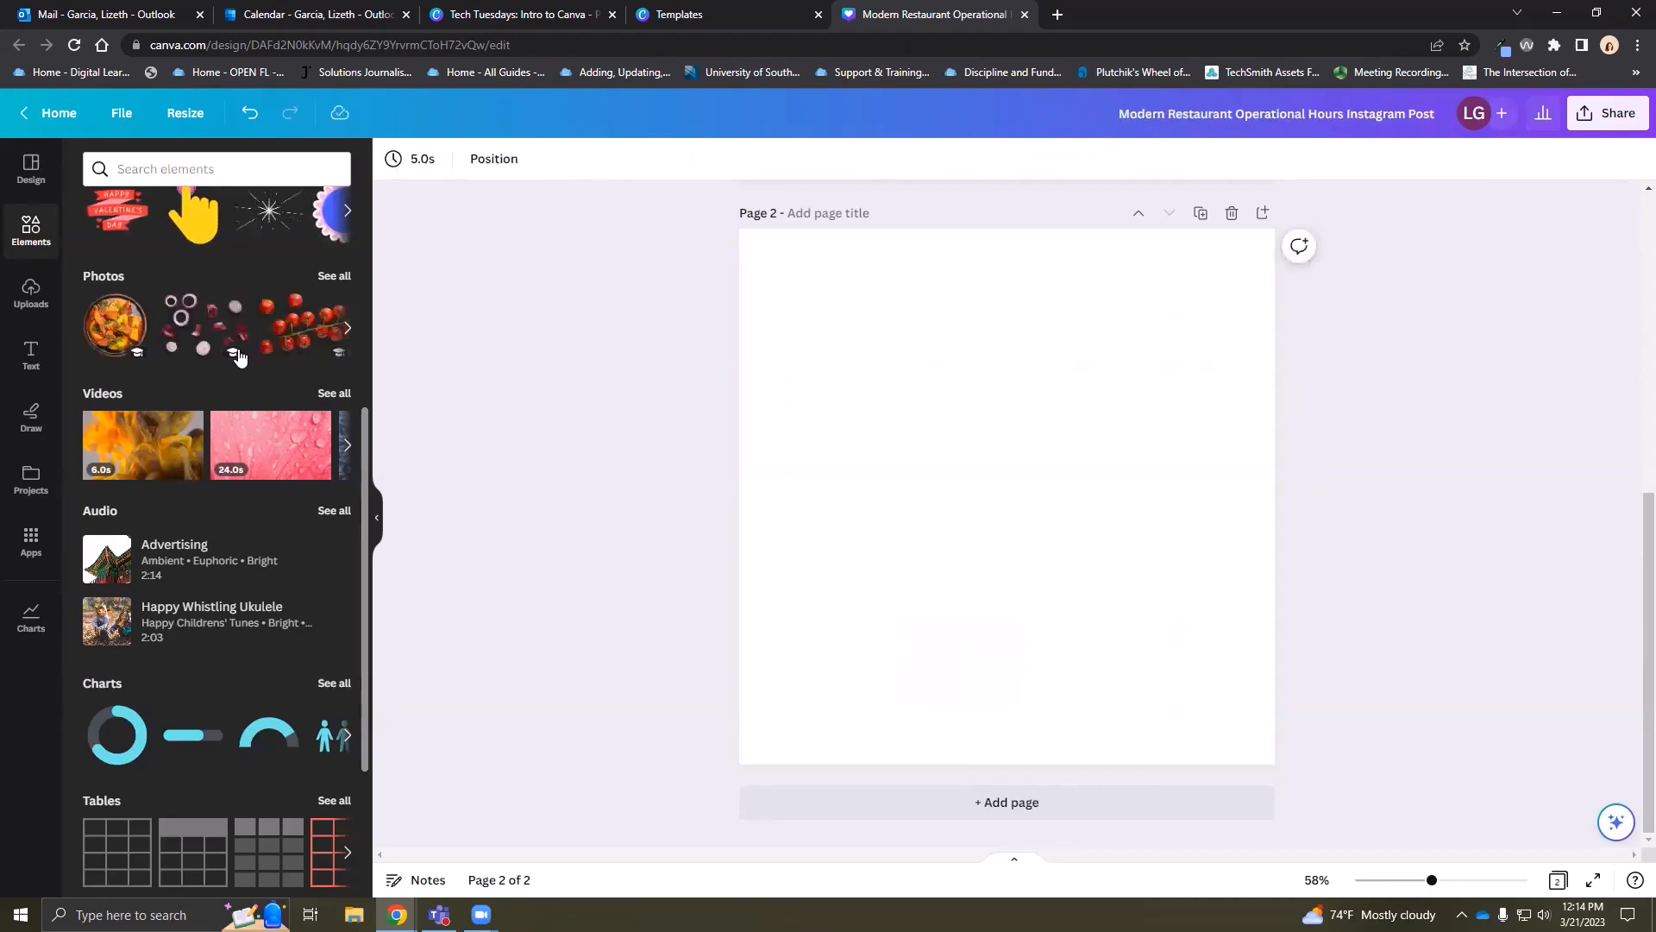
scroll(231, 355, up, 5)
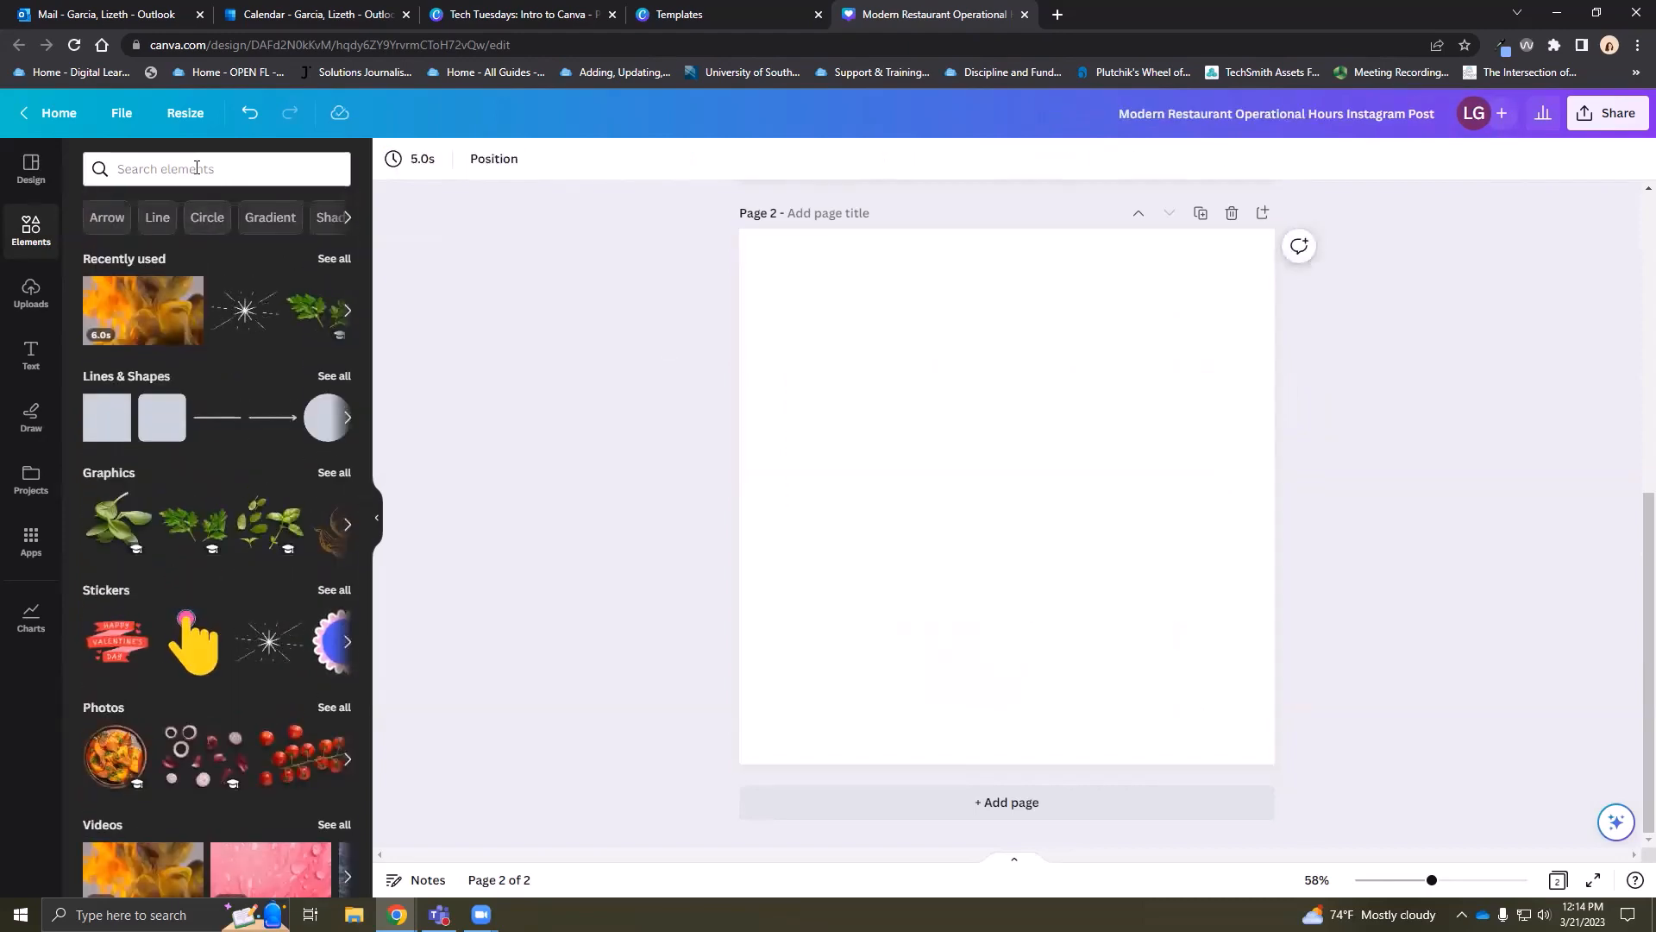
scroll(614, 473, up, 5)
scroll(614, 481, up, 1)
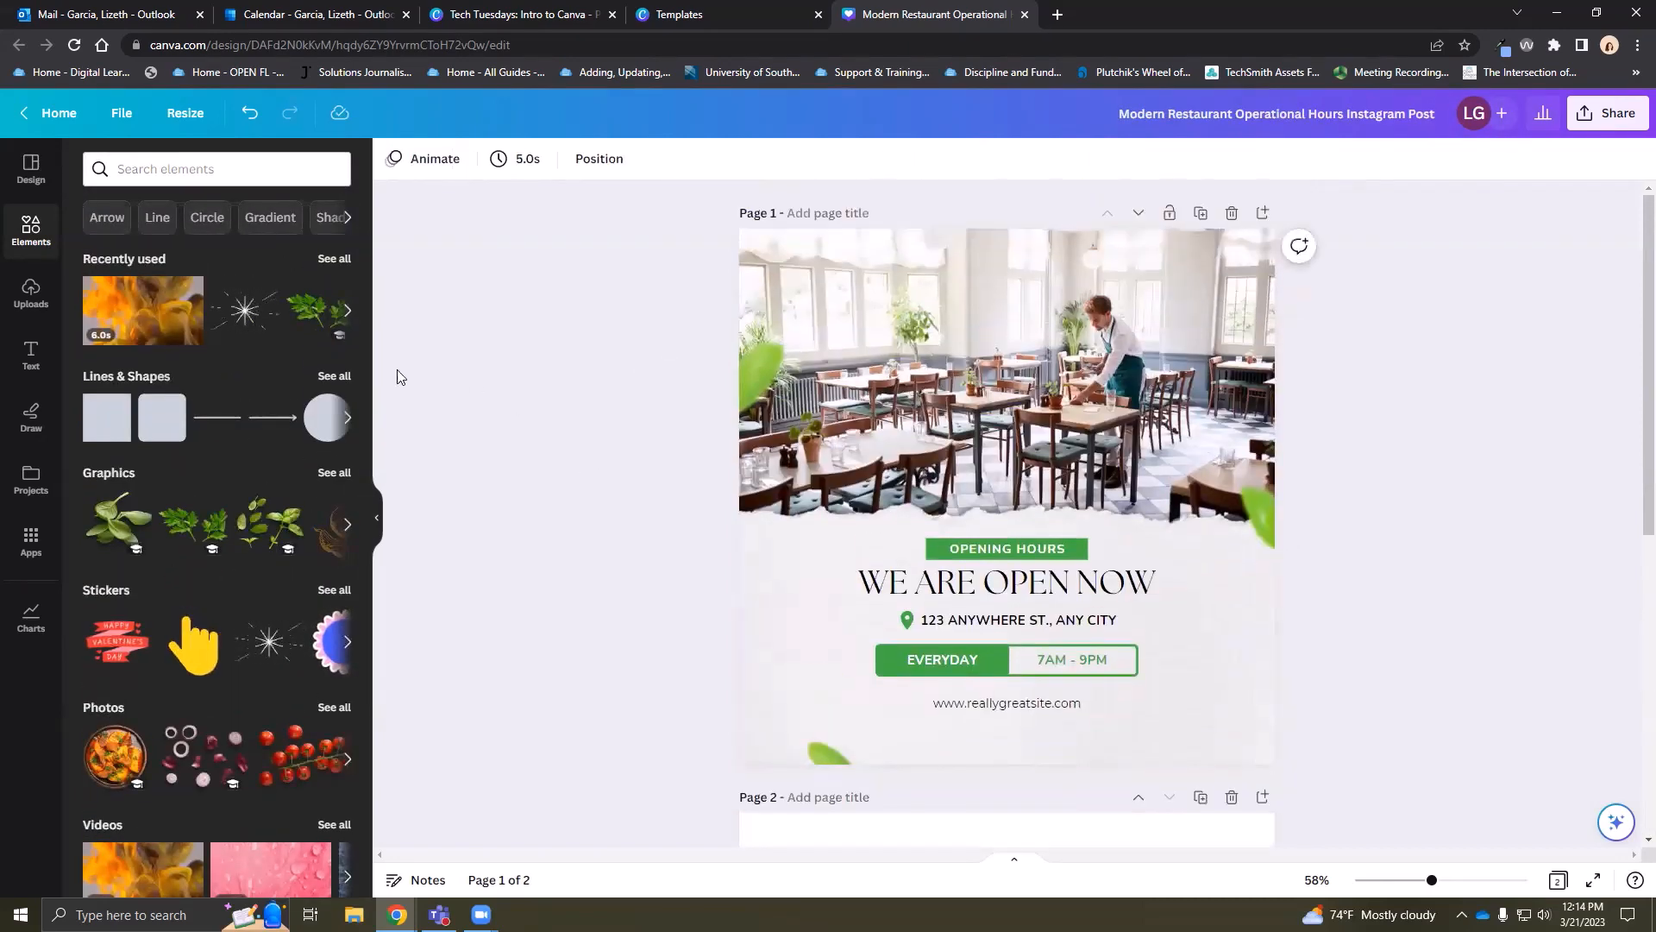
Search the Elements library for 'accounting'
click(198, 168)
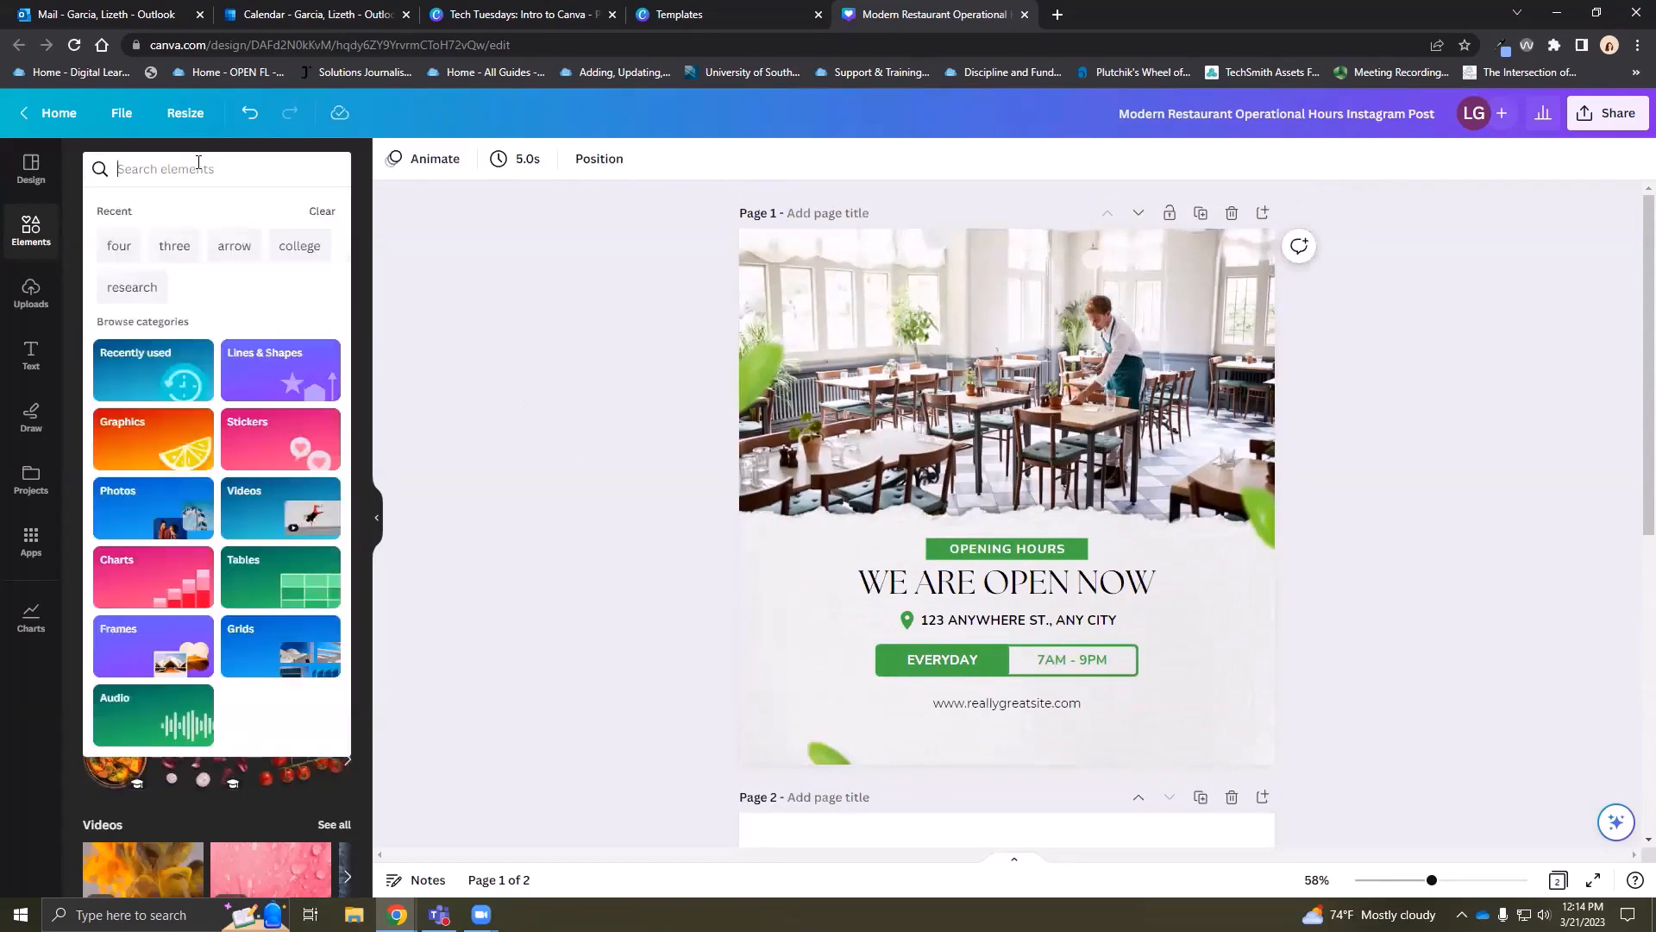
text(accounting)
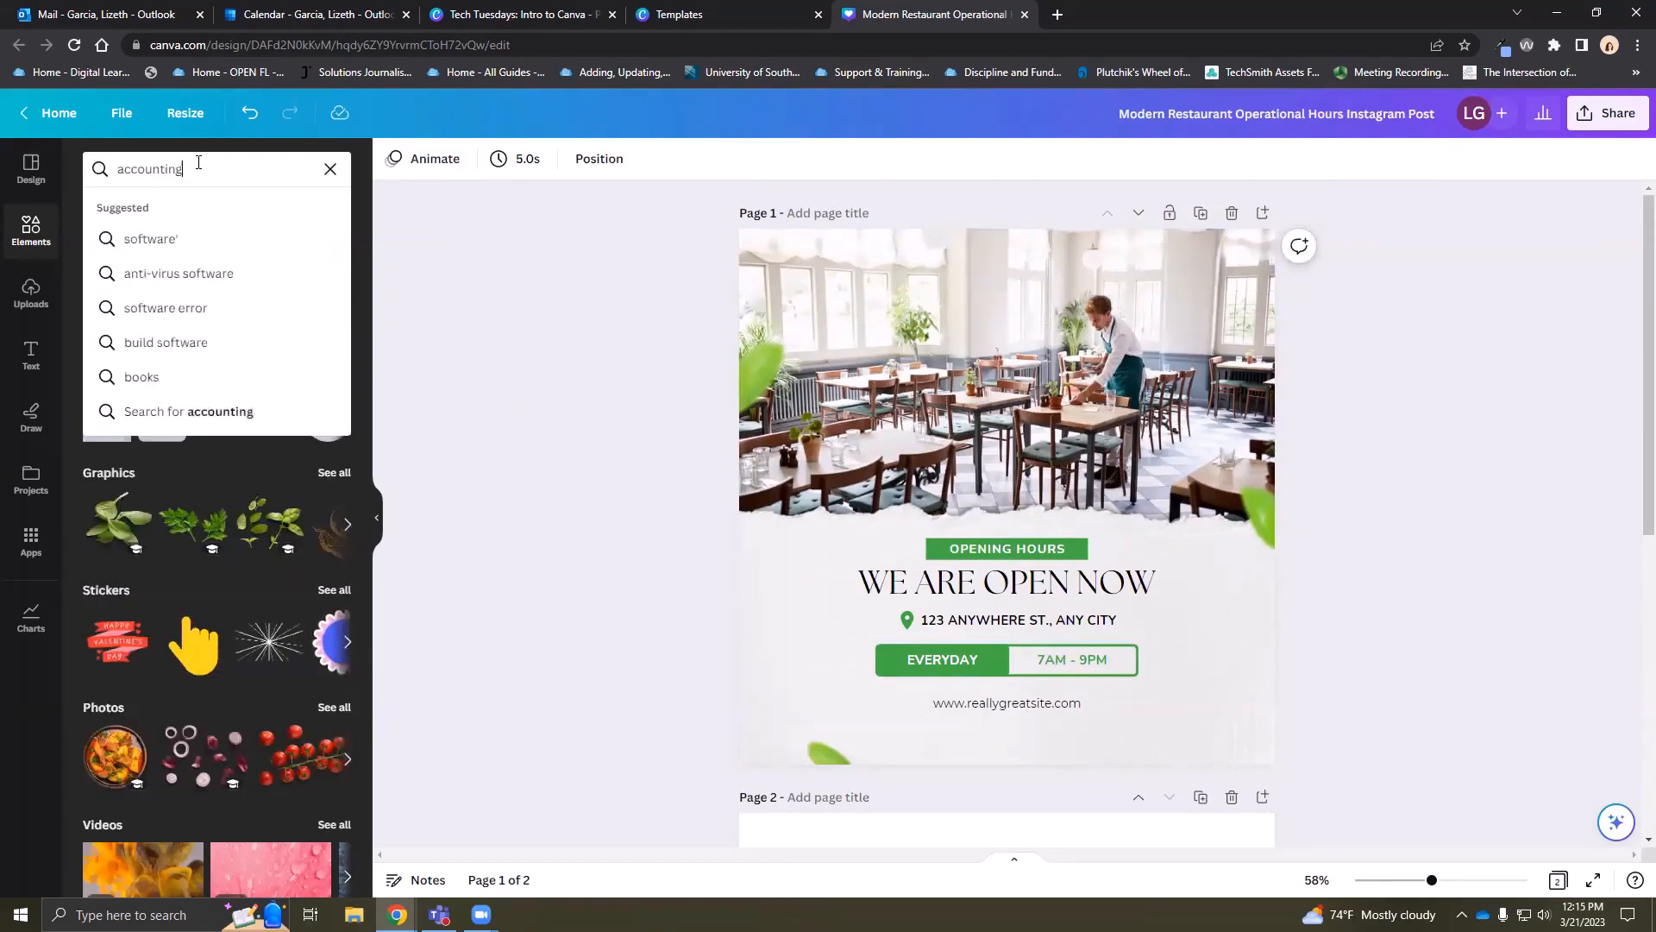
key(Return)
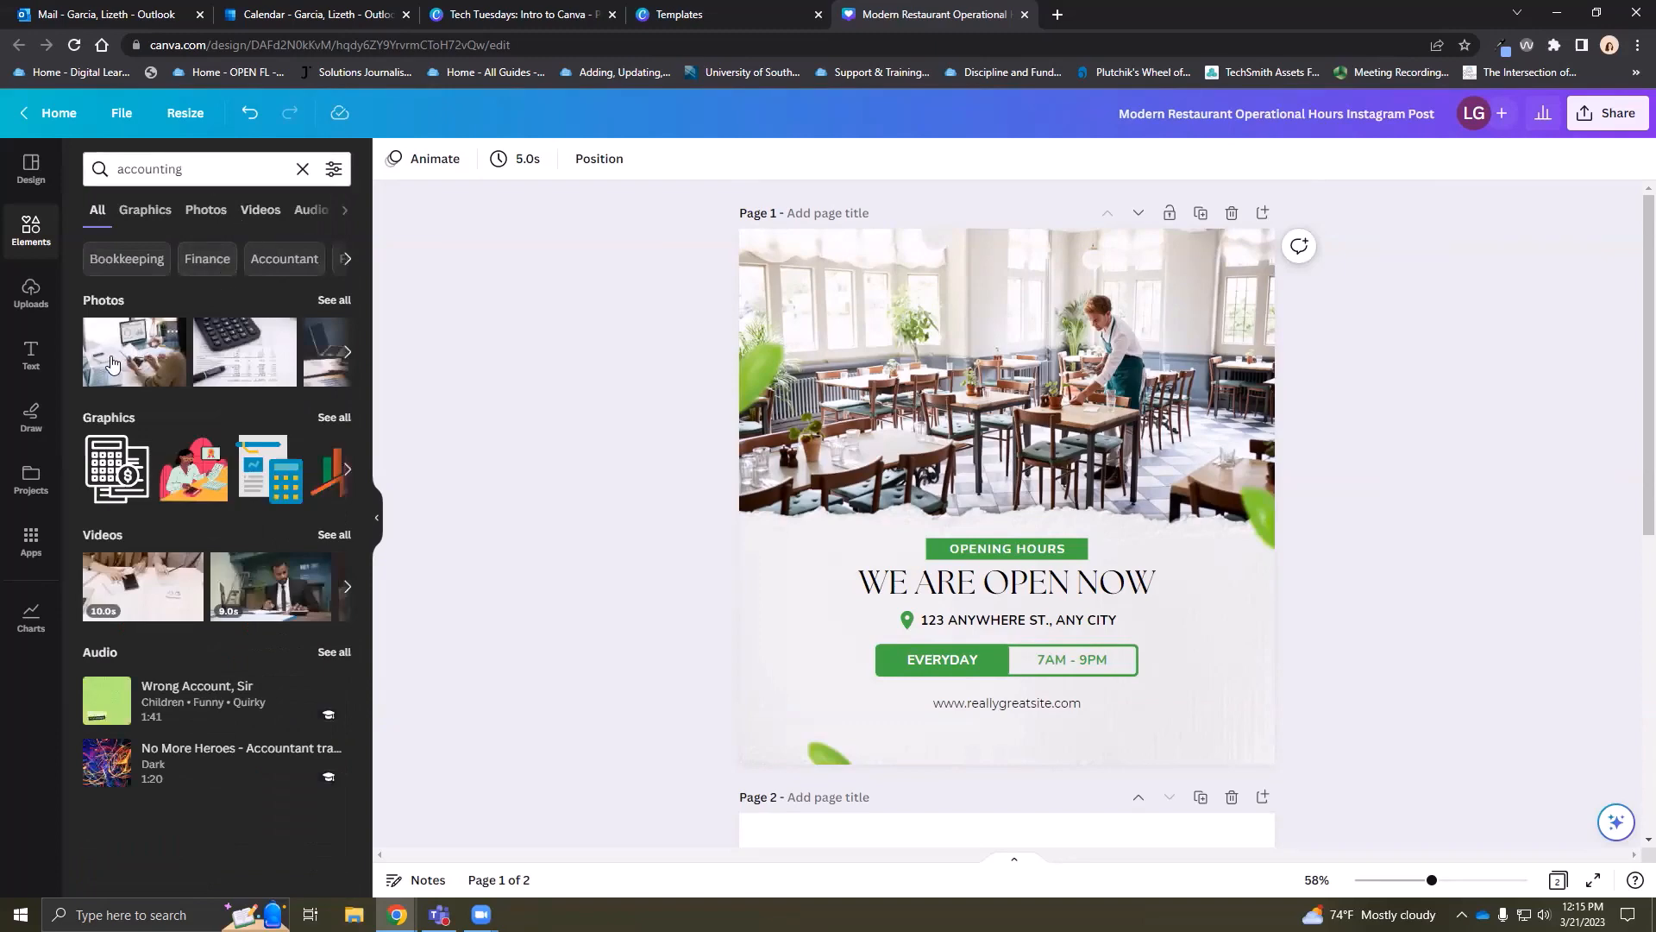
Fill the top photo frame with the calculator-on-financial-statements photo
drag(127, 360, 821, 347)
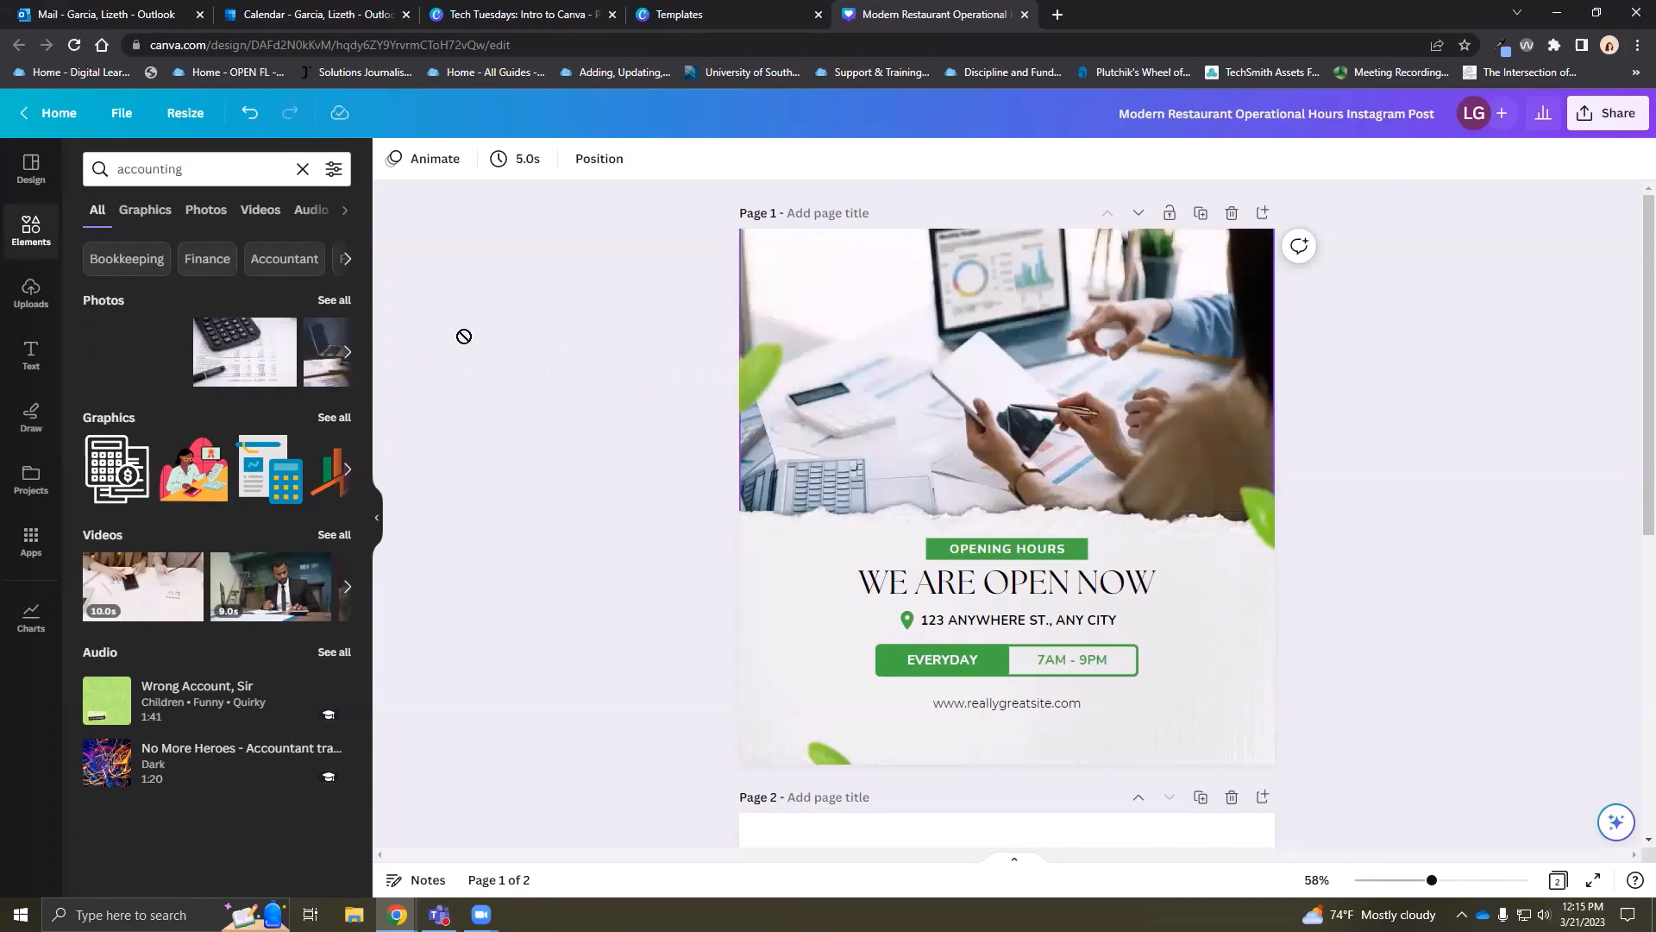
drag(464, 336, 954, 388)
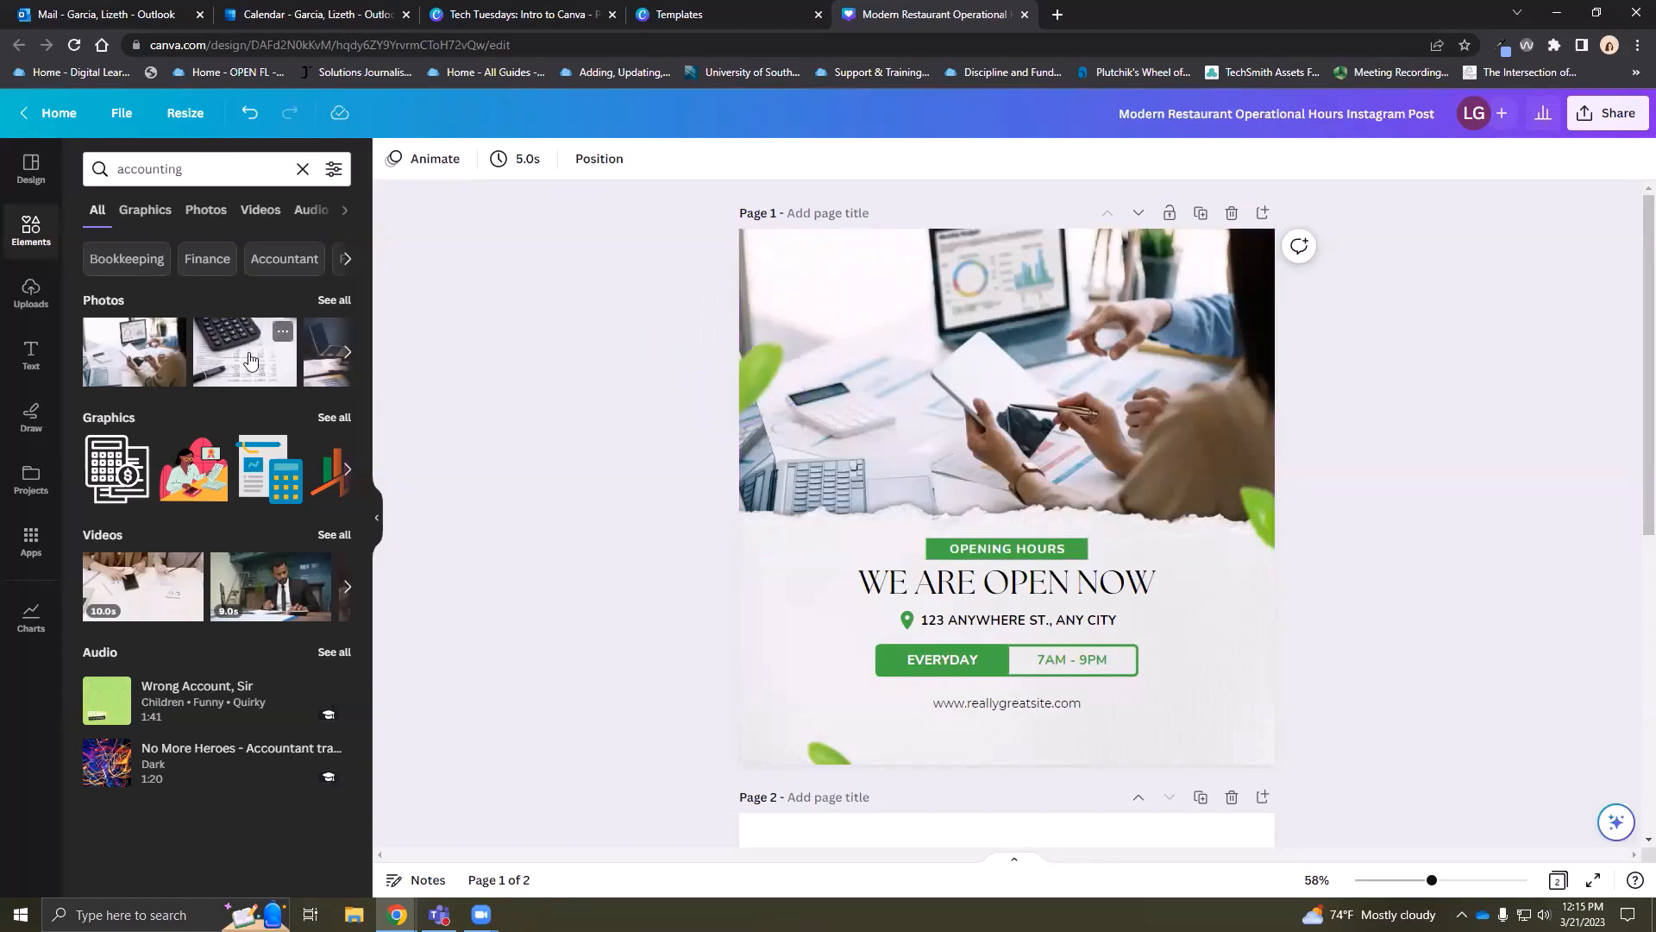
drag(250, 360, 908, 351)
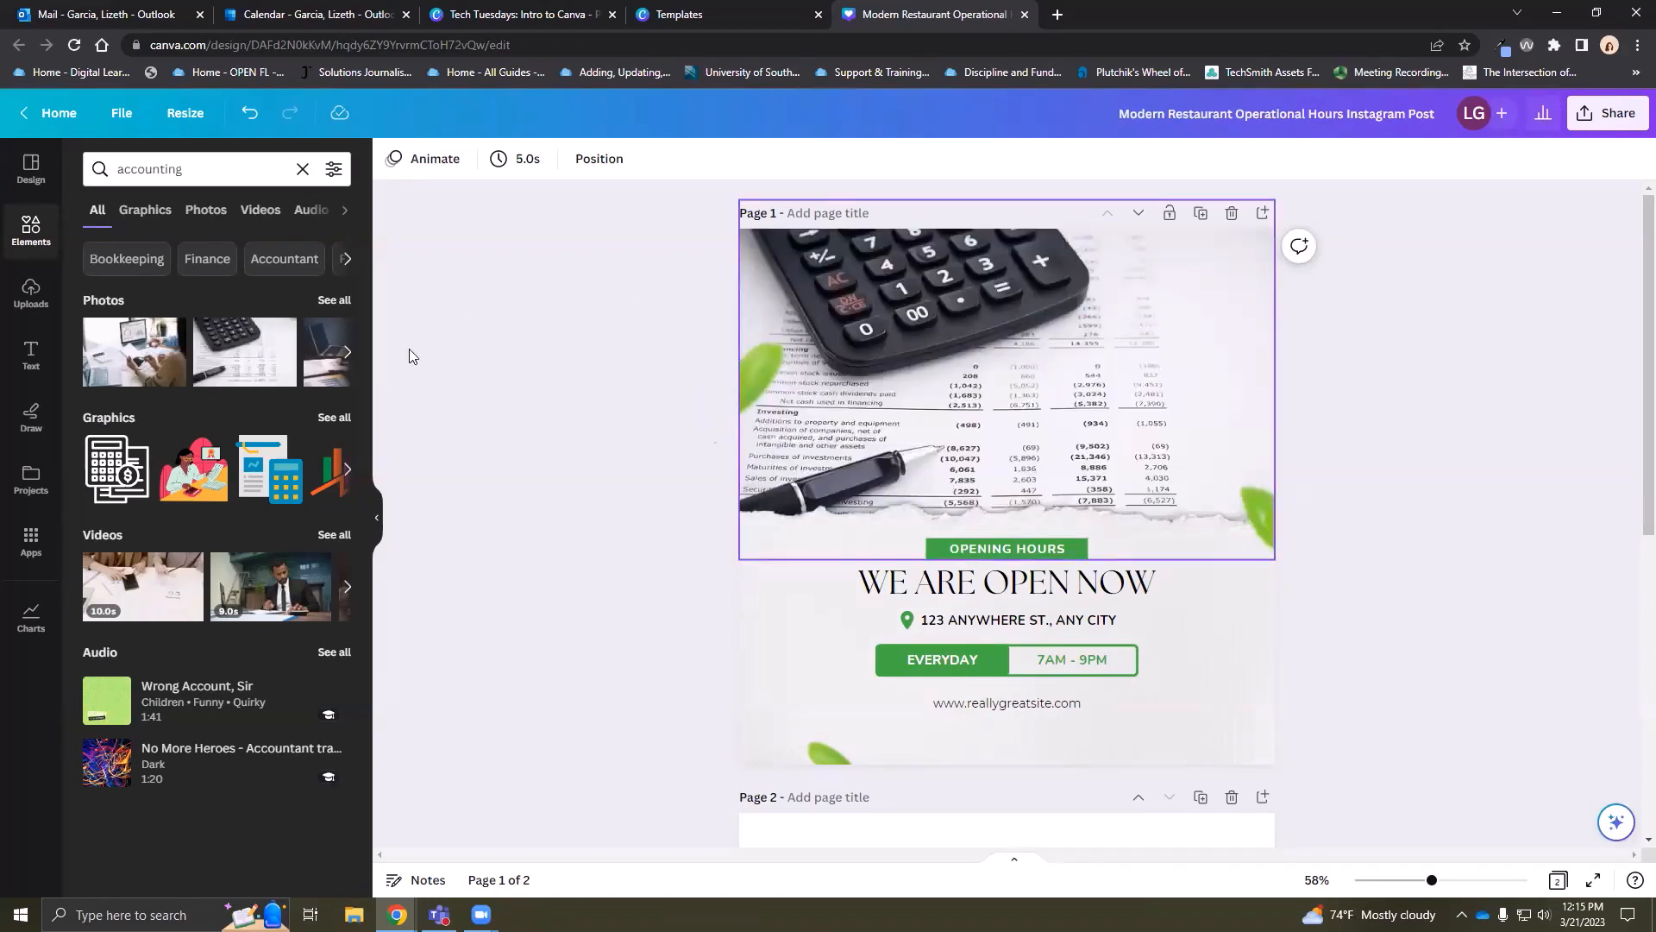
click(349, 353)
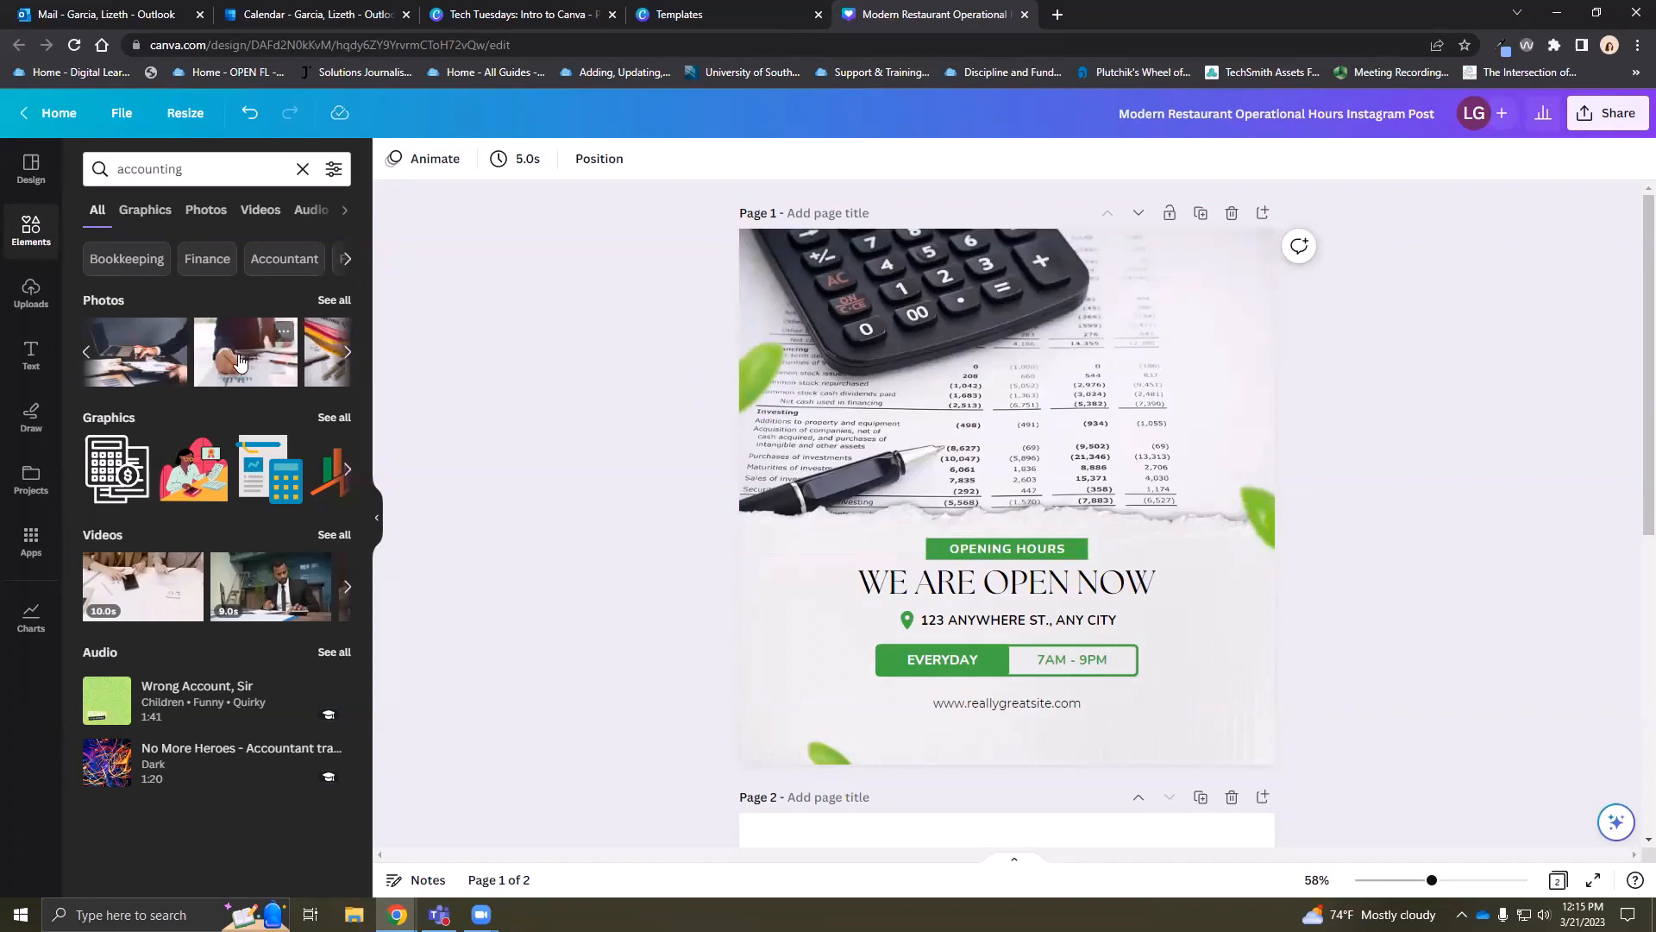
drag(484, 340, 856, 316)
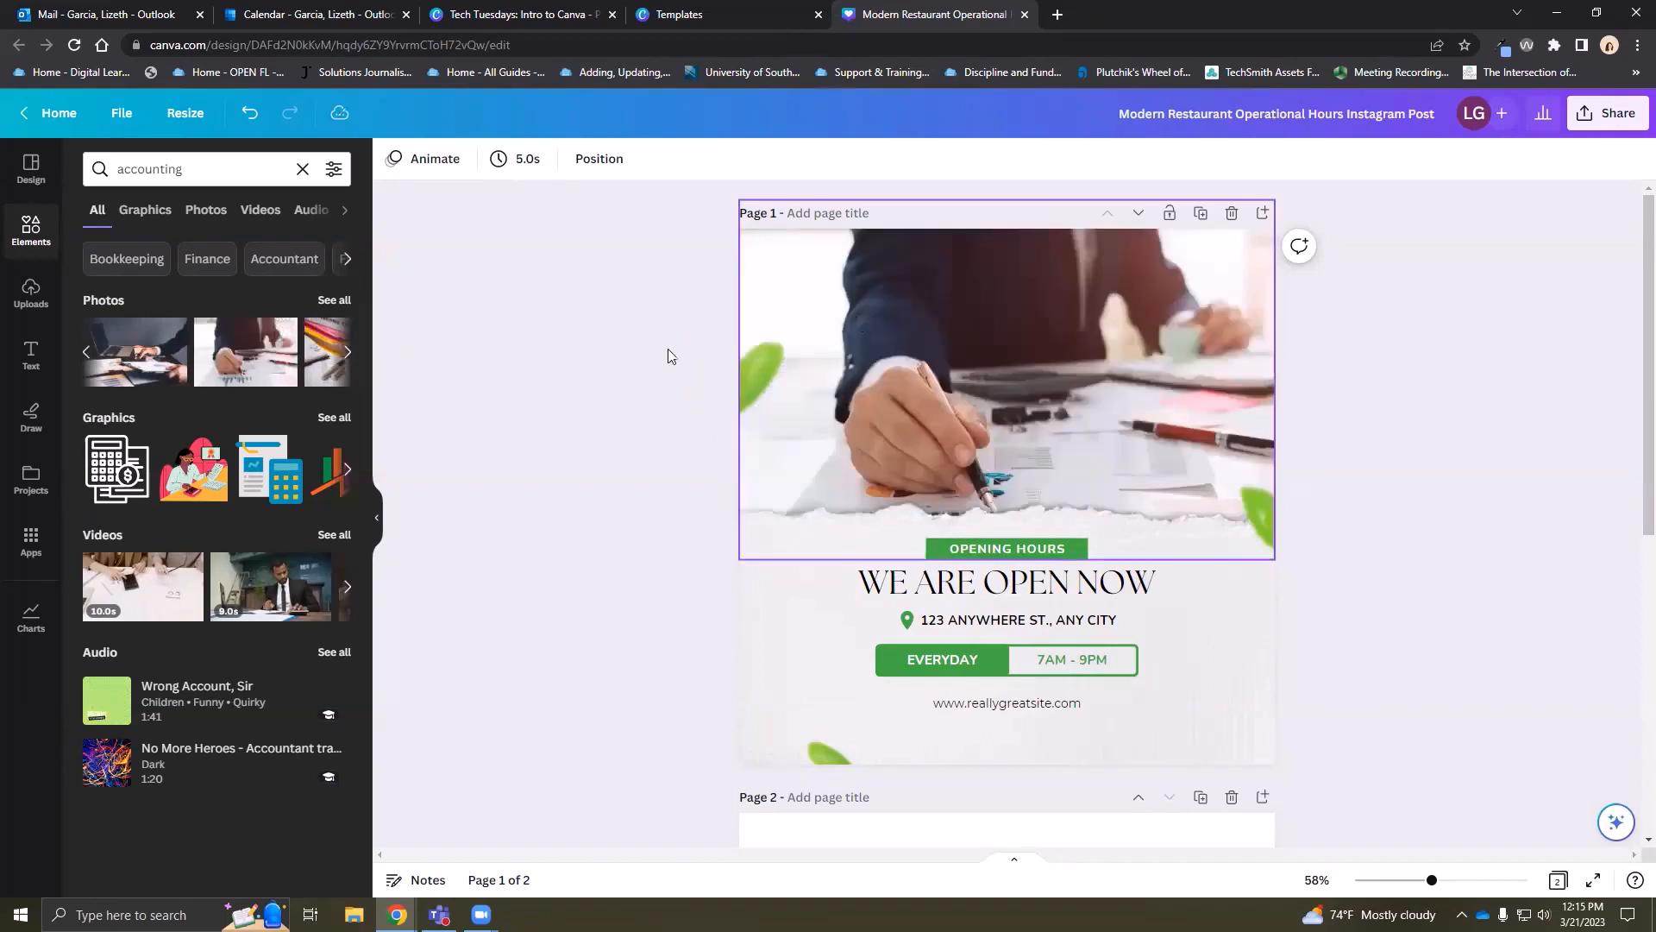
click(249, 126)
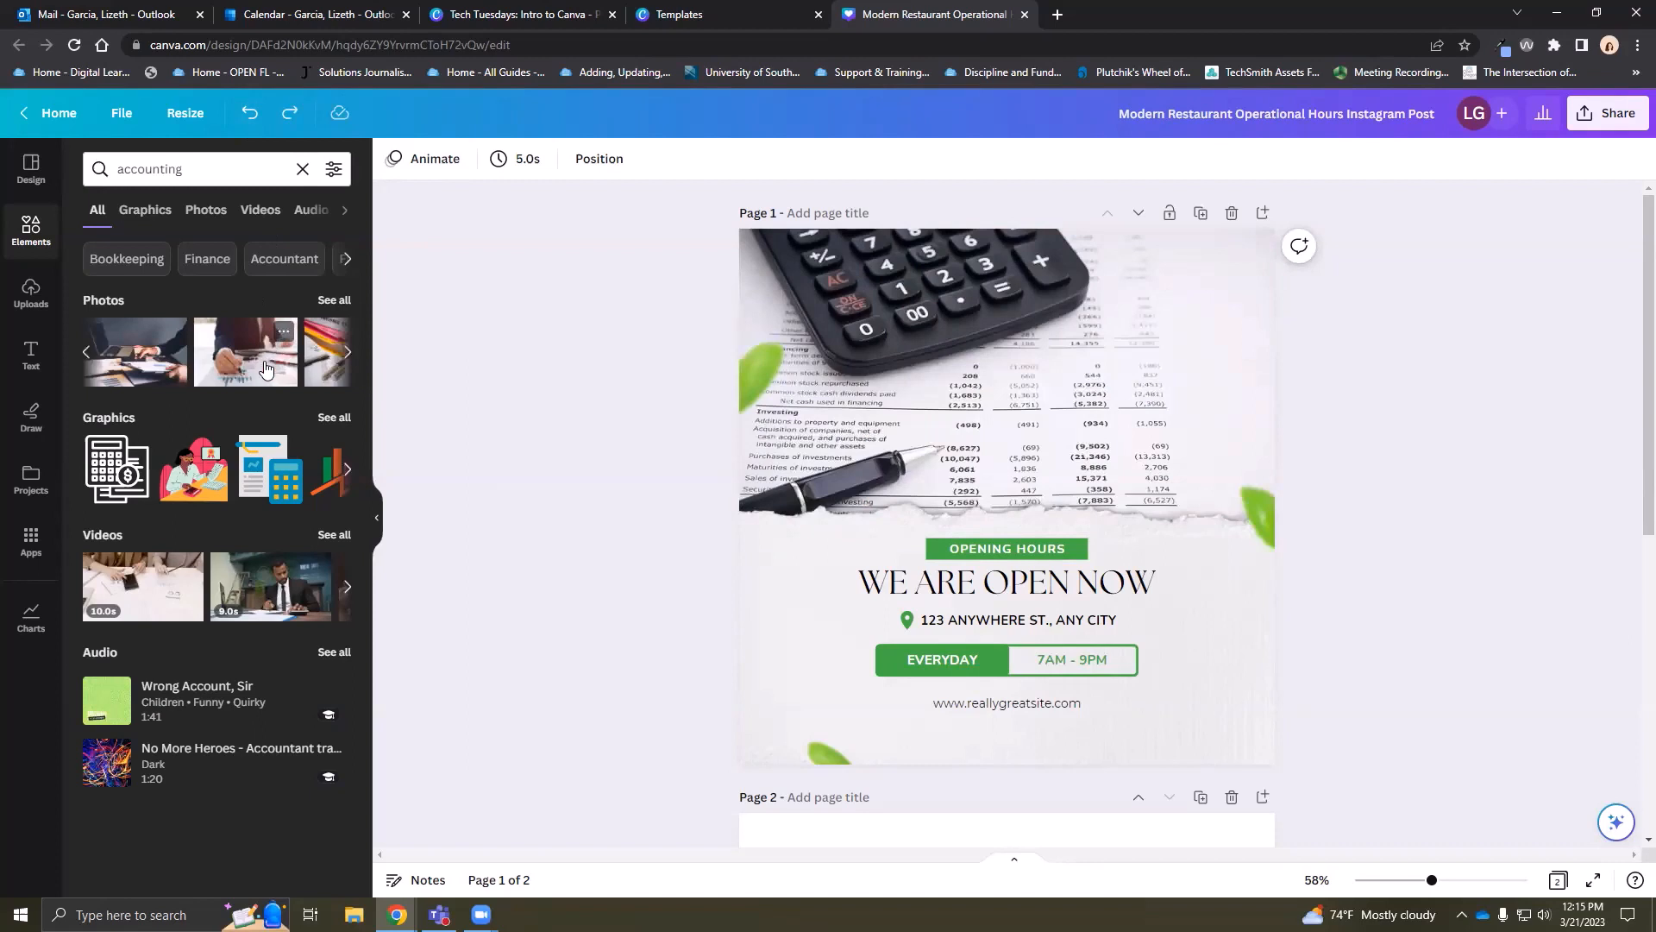
click(25, 293)
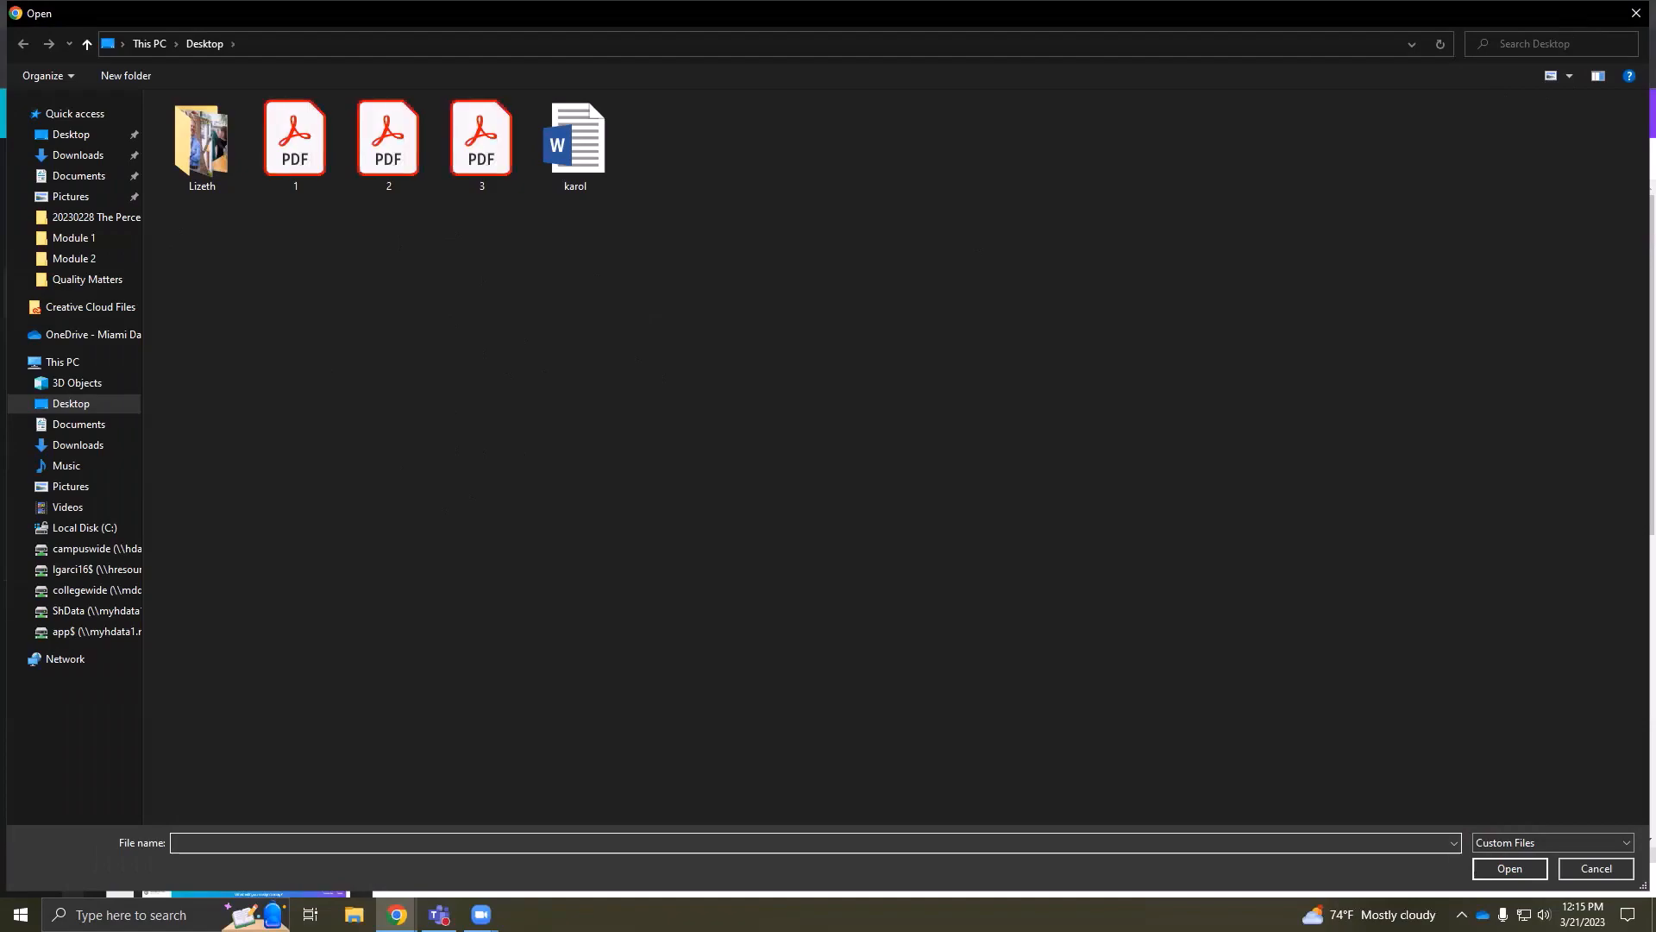
click(1633, 14)
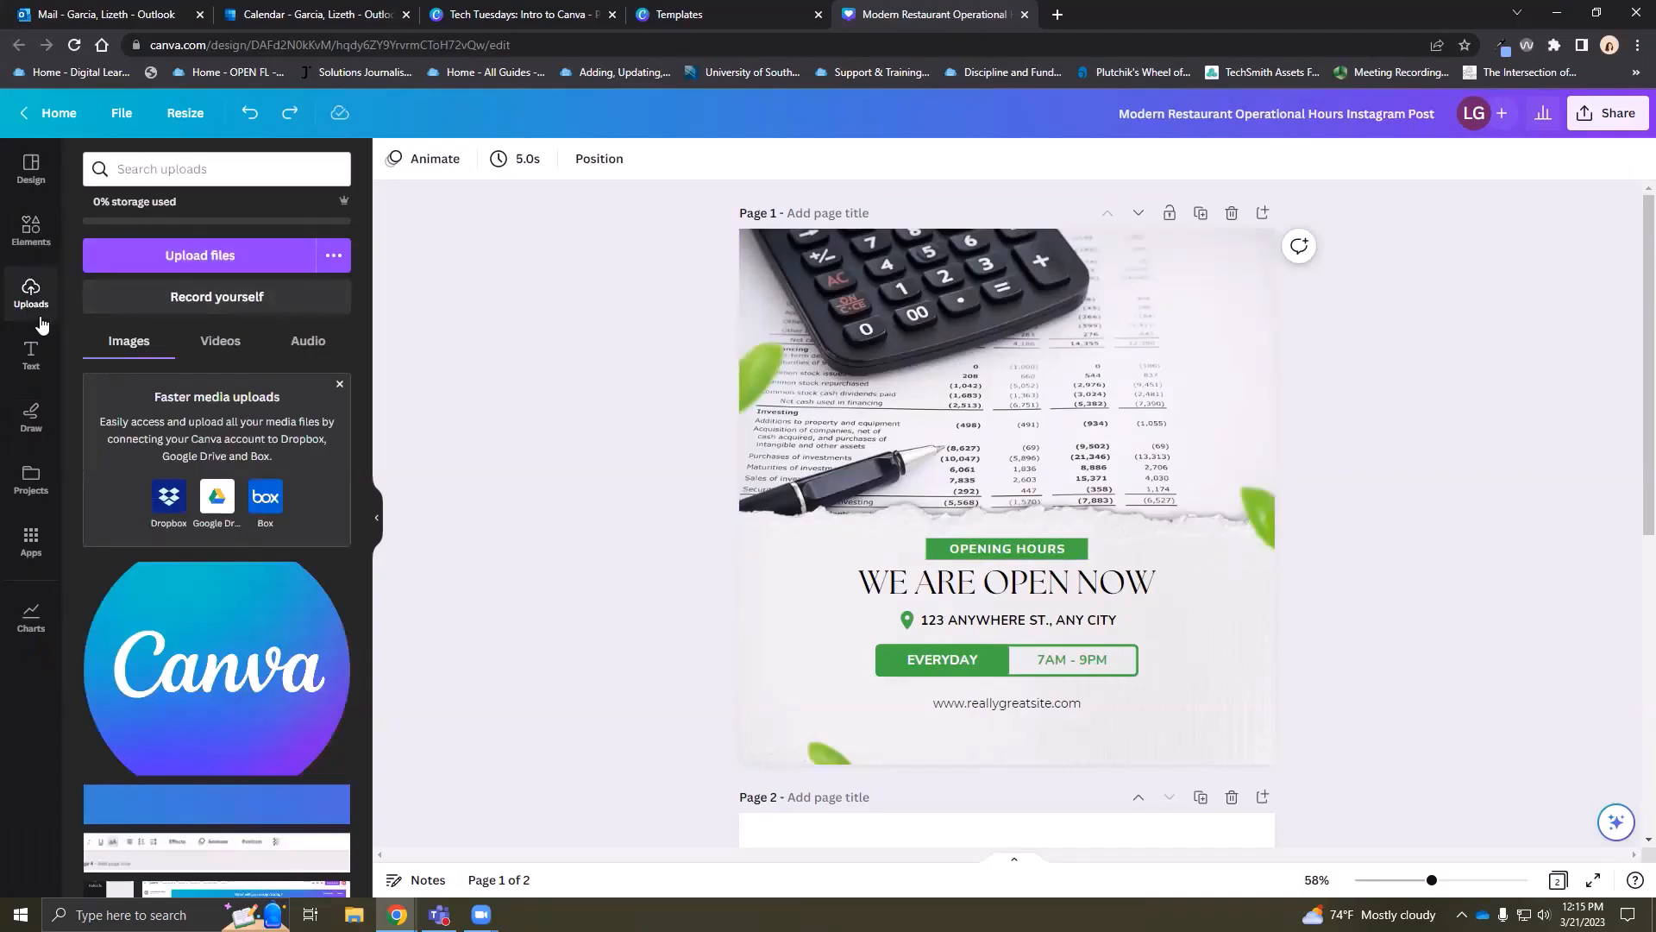
click(35, 235)
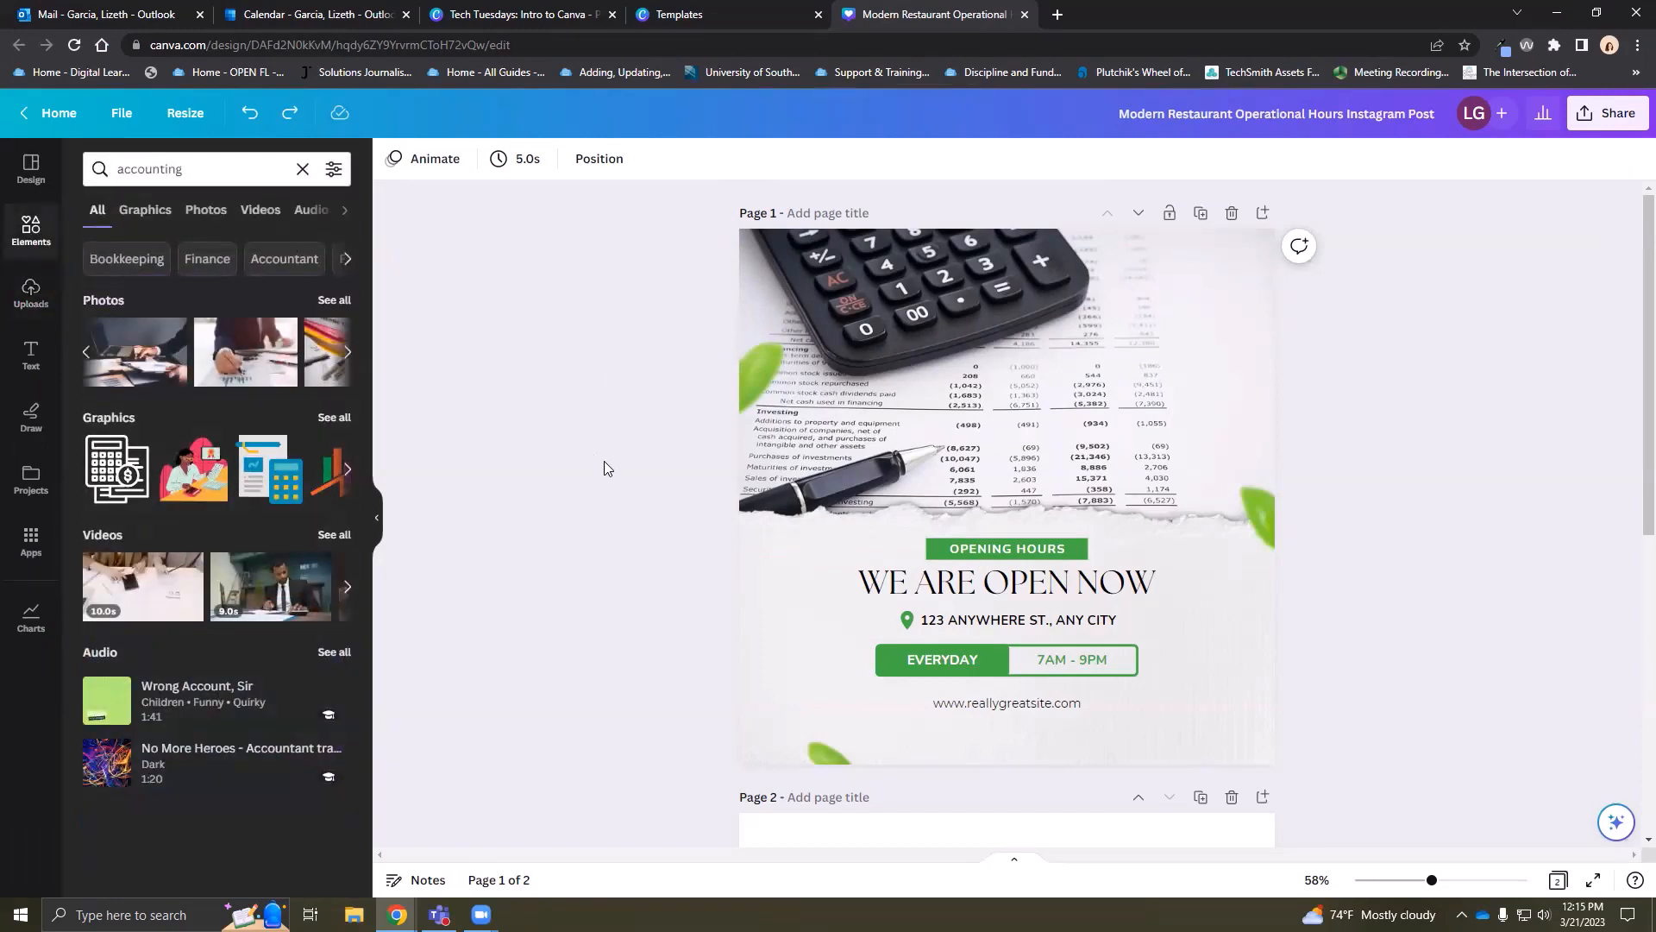
Change the label to 'WE ARE CLOSED' and the main heading to 'SPRING BREAK'
scroll(637, 454, down, 1)
scroll(663, 442, up, 1)
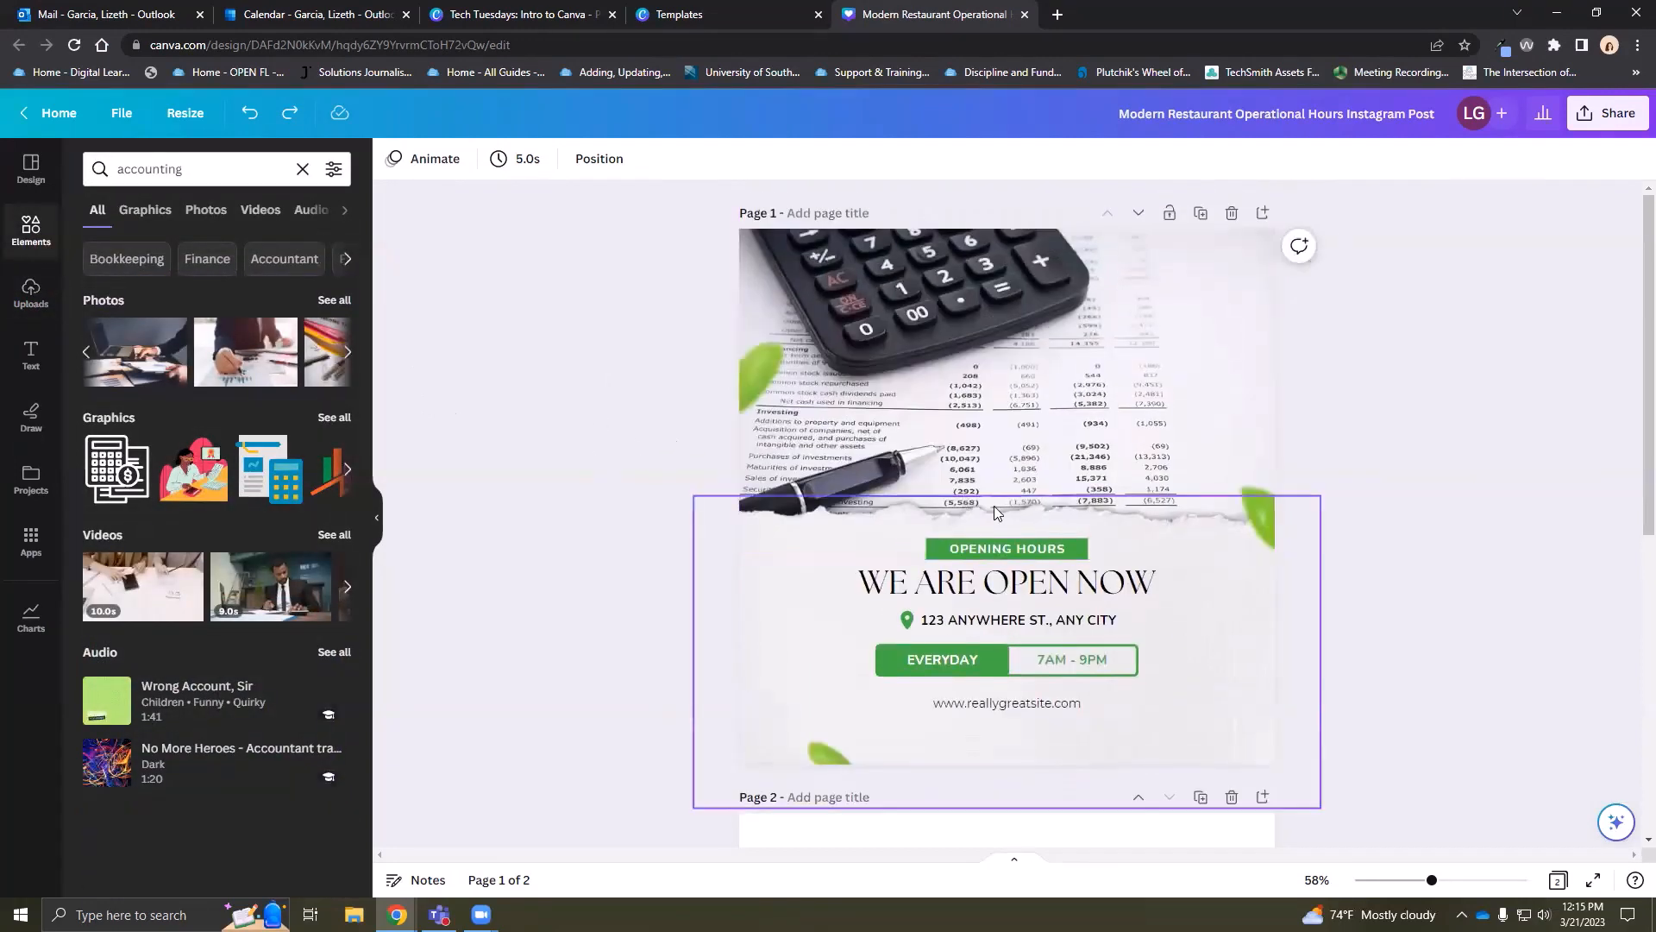
click(1004, 547)
click(1023, 549)
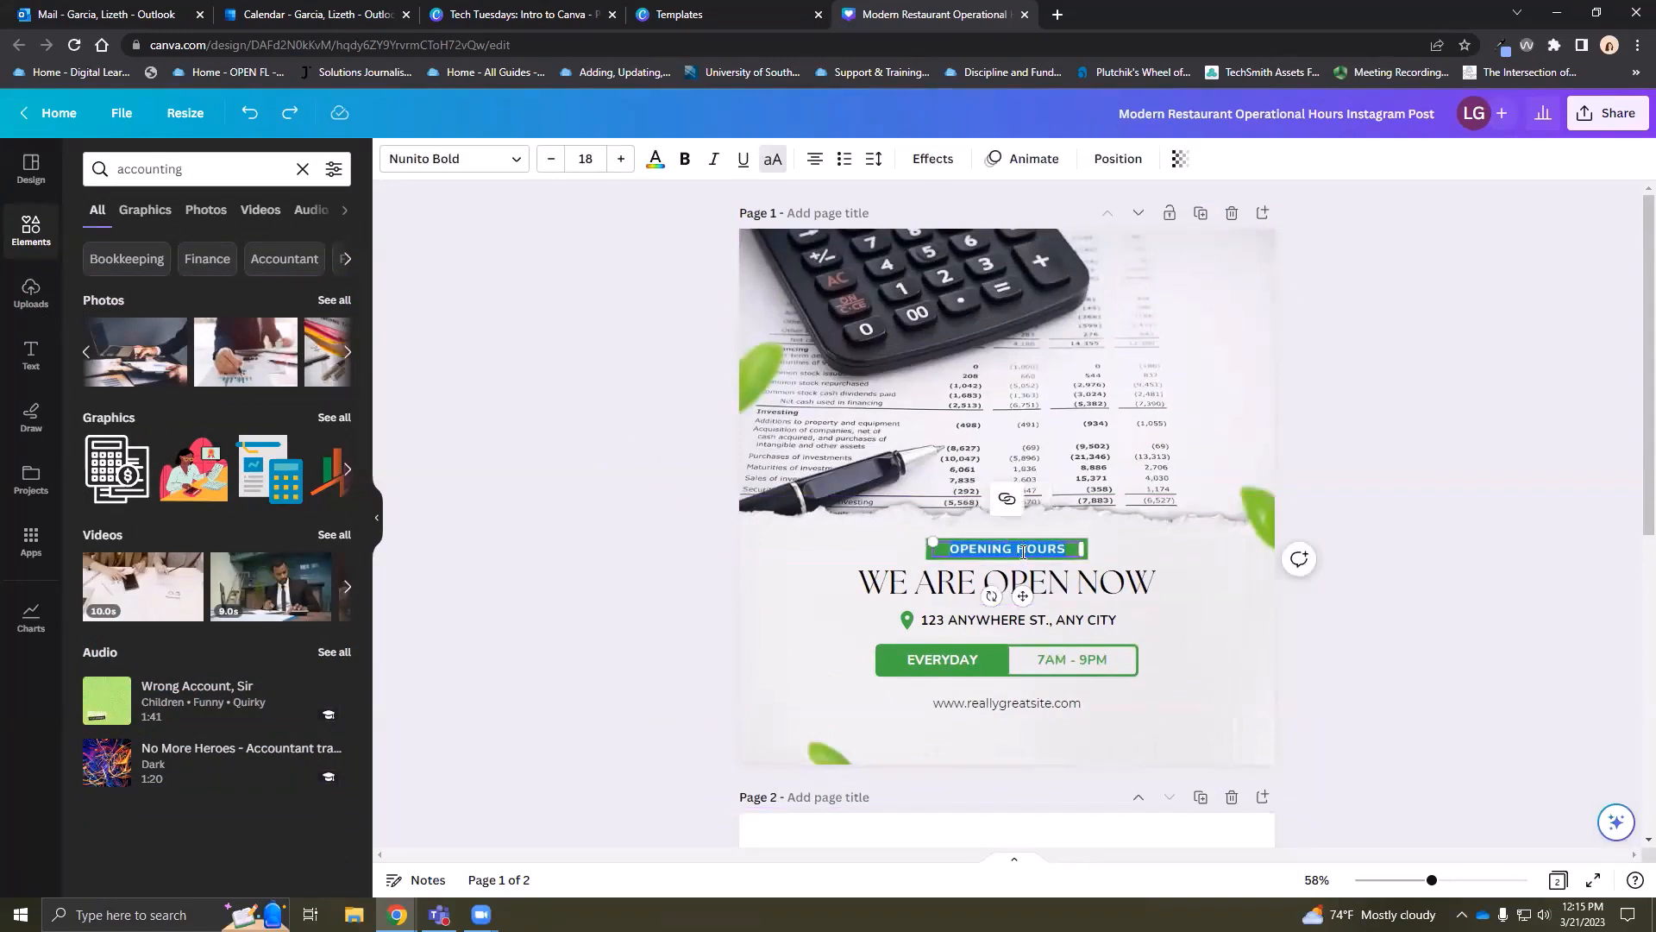
text(WE ARE CLOSED)
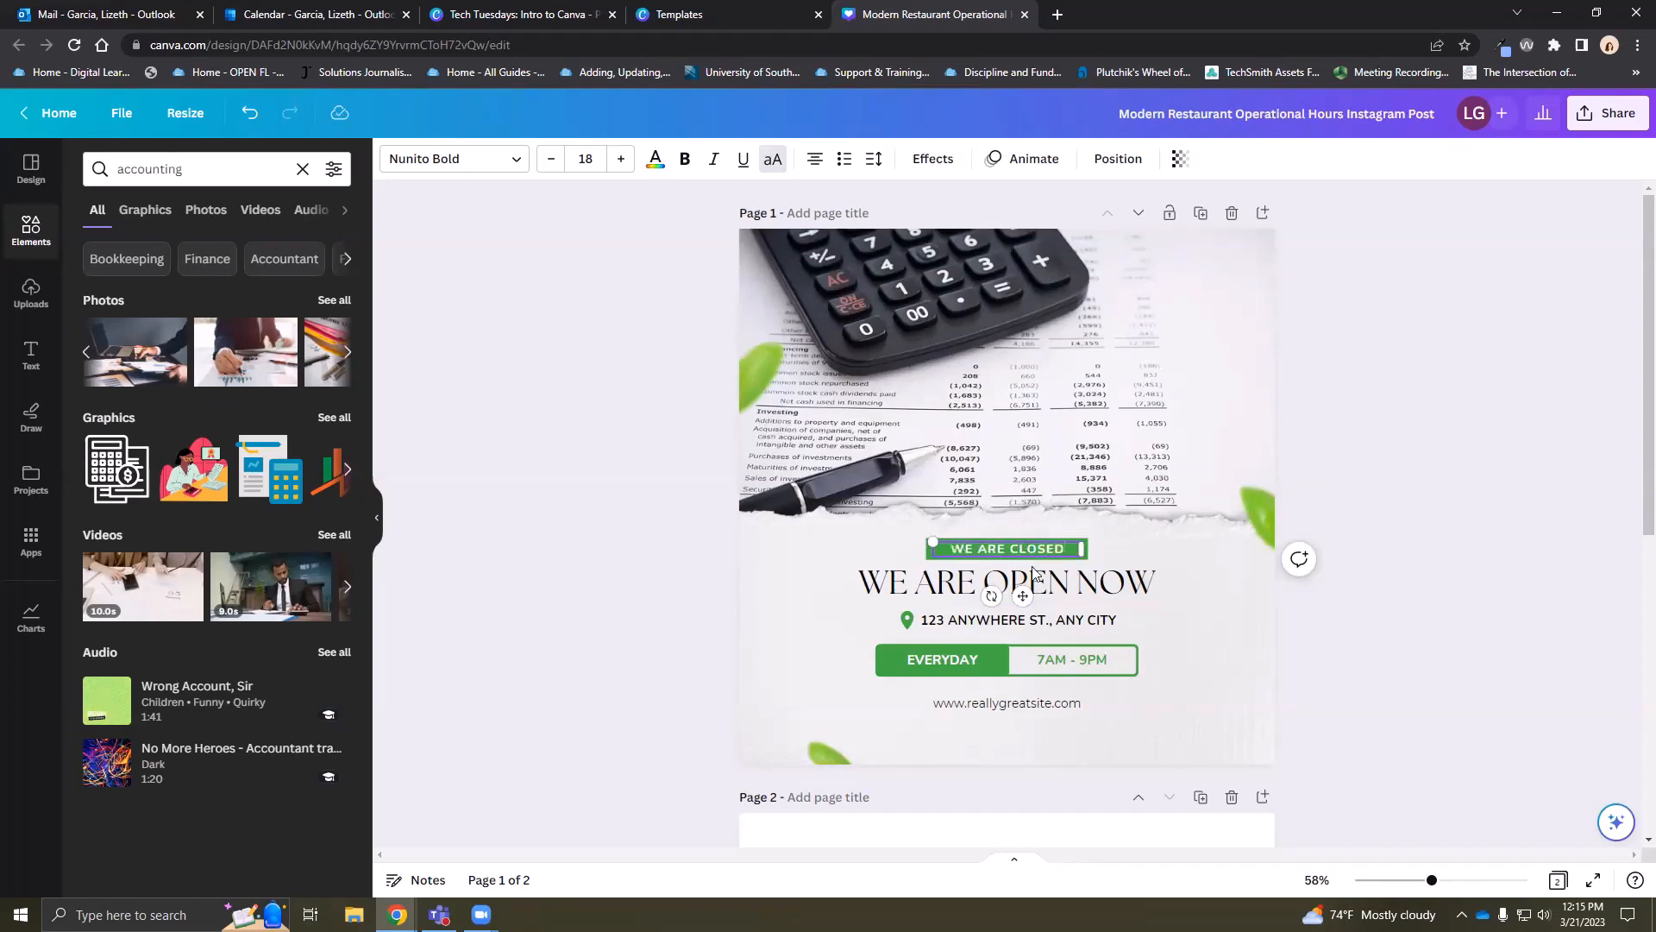
click(1035, 576)
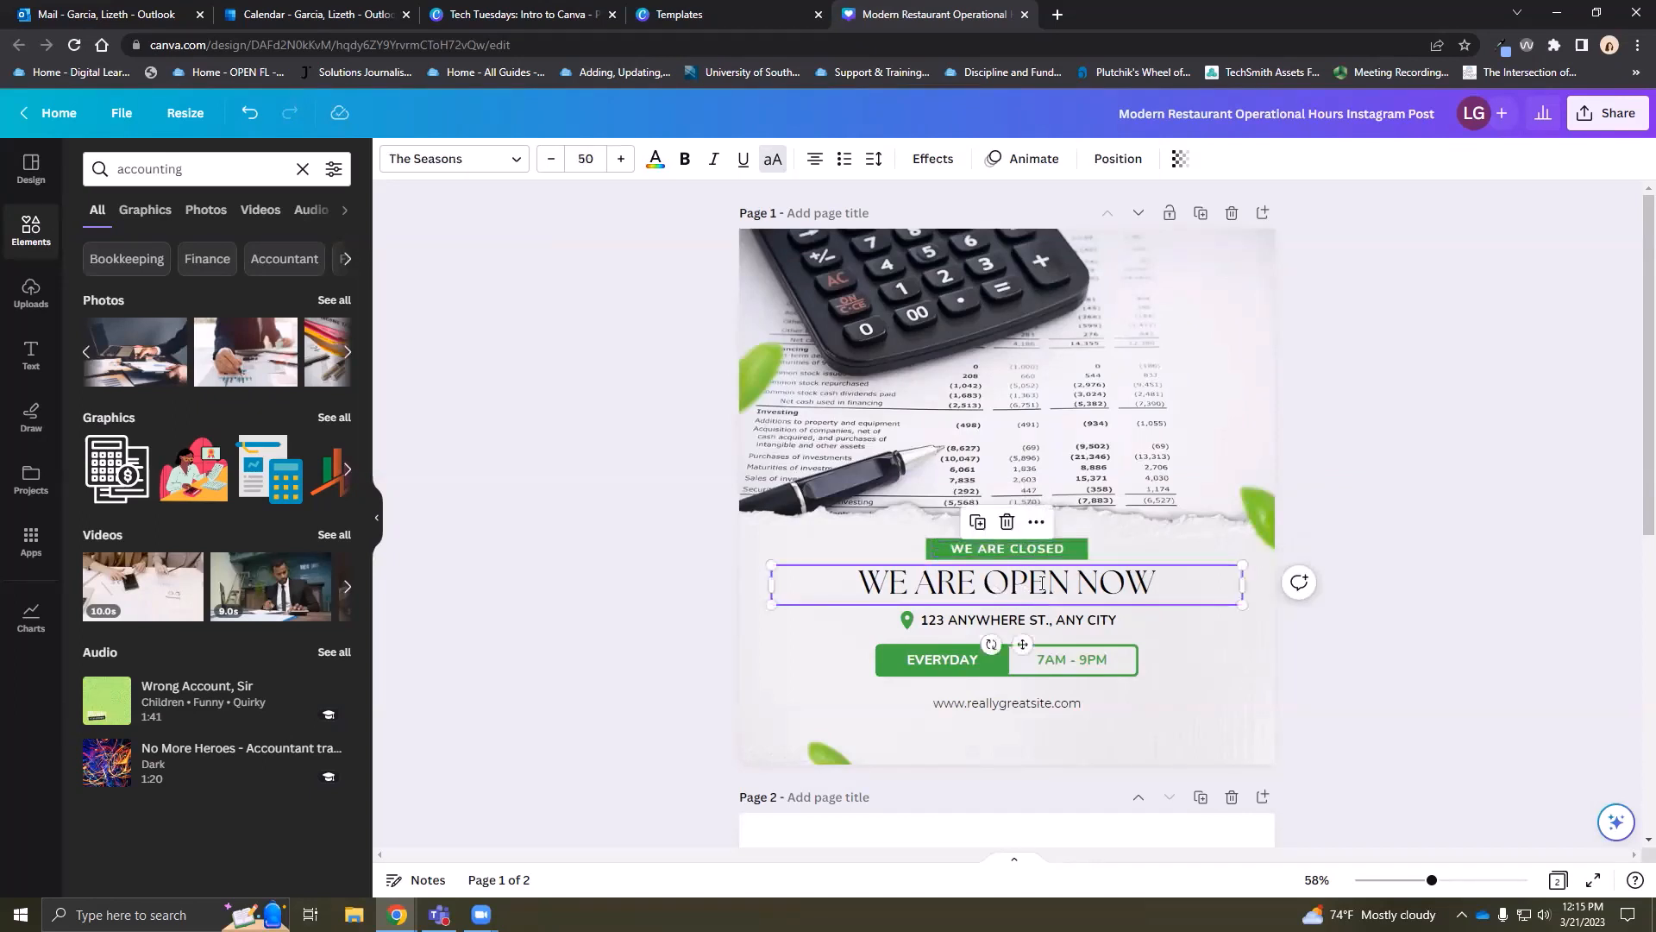
click(1041, 583)
text(SPRING BREAK)
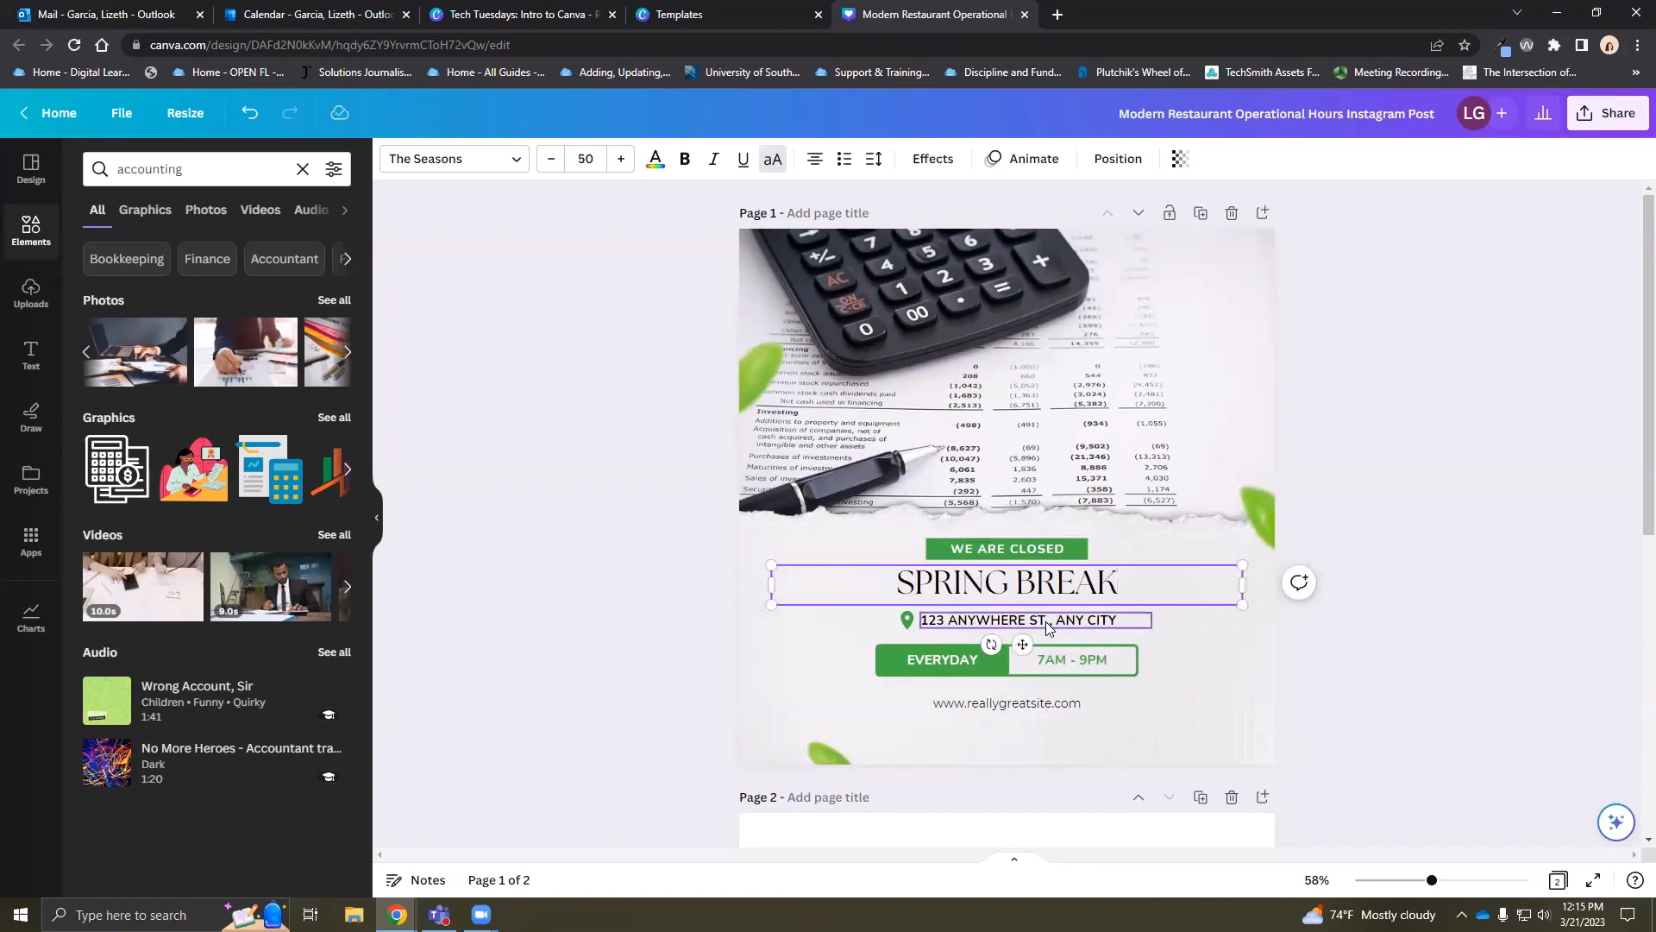
Enlarge the SPRING BREAK heading to font size 55
double_click(1046, 621)
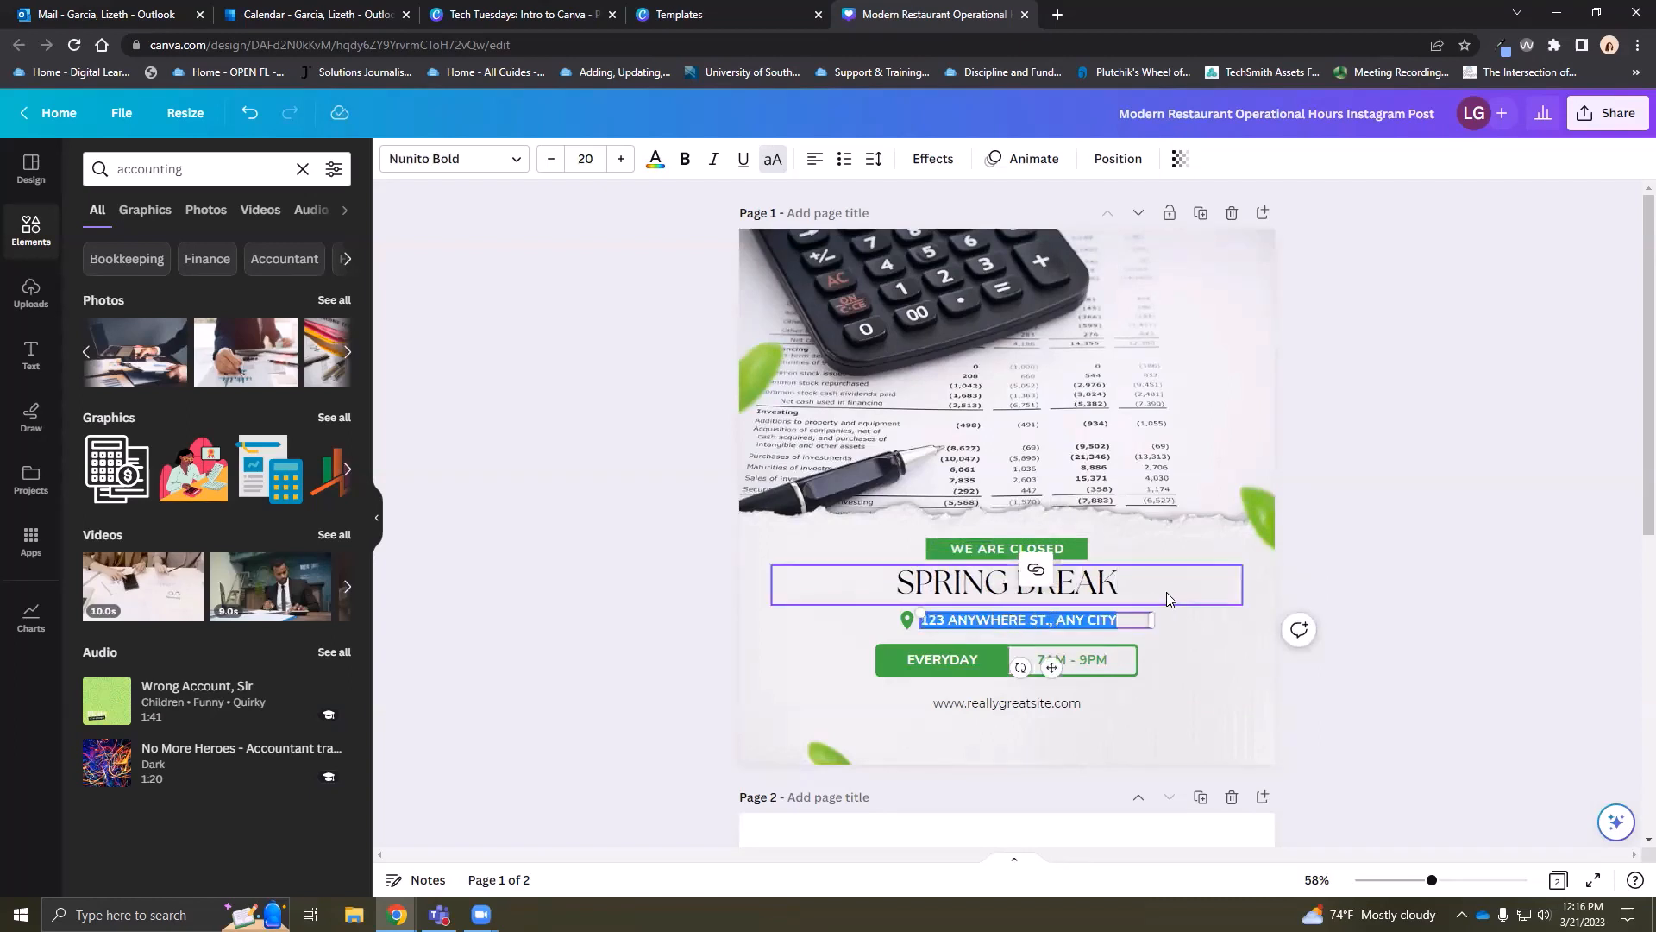
click(1078, 591)
double_click(1078, 586)
click(1077, 587)
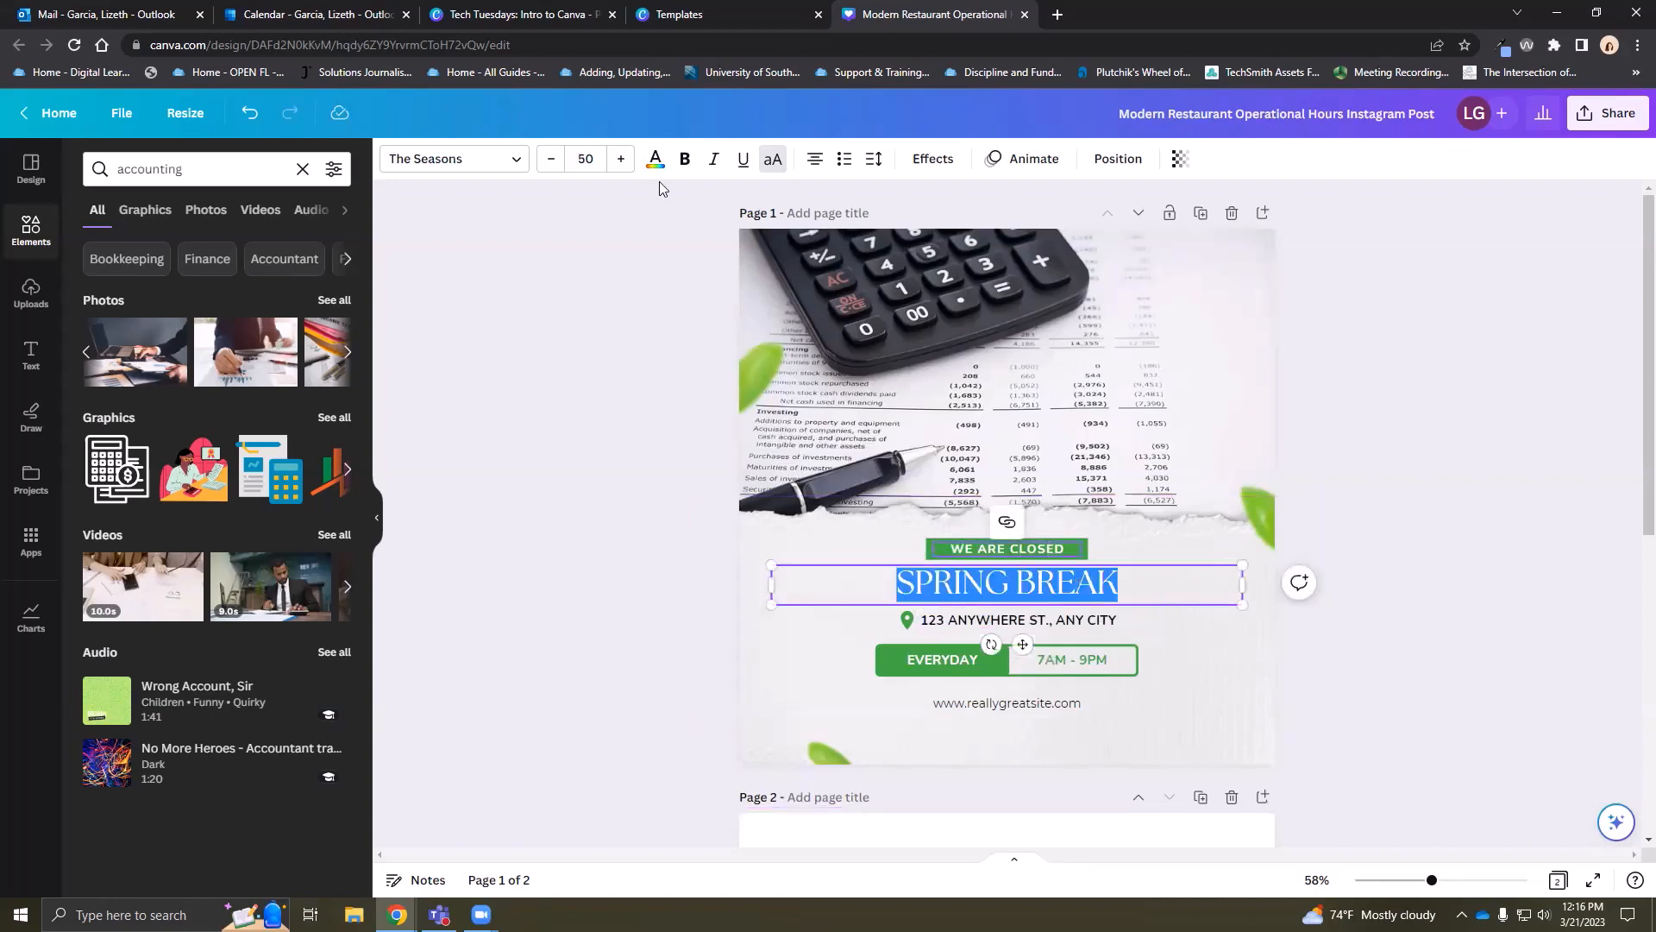
click(621, 159)
click(621, 159)
click(621, 159)
click(621, 159)
click(621, 159)
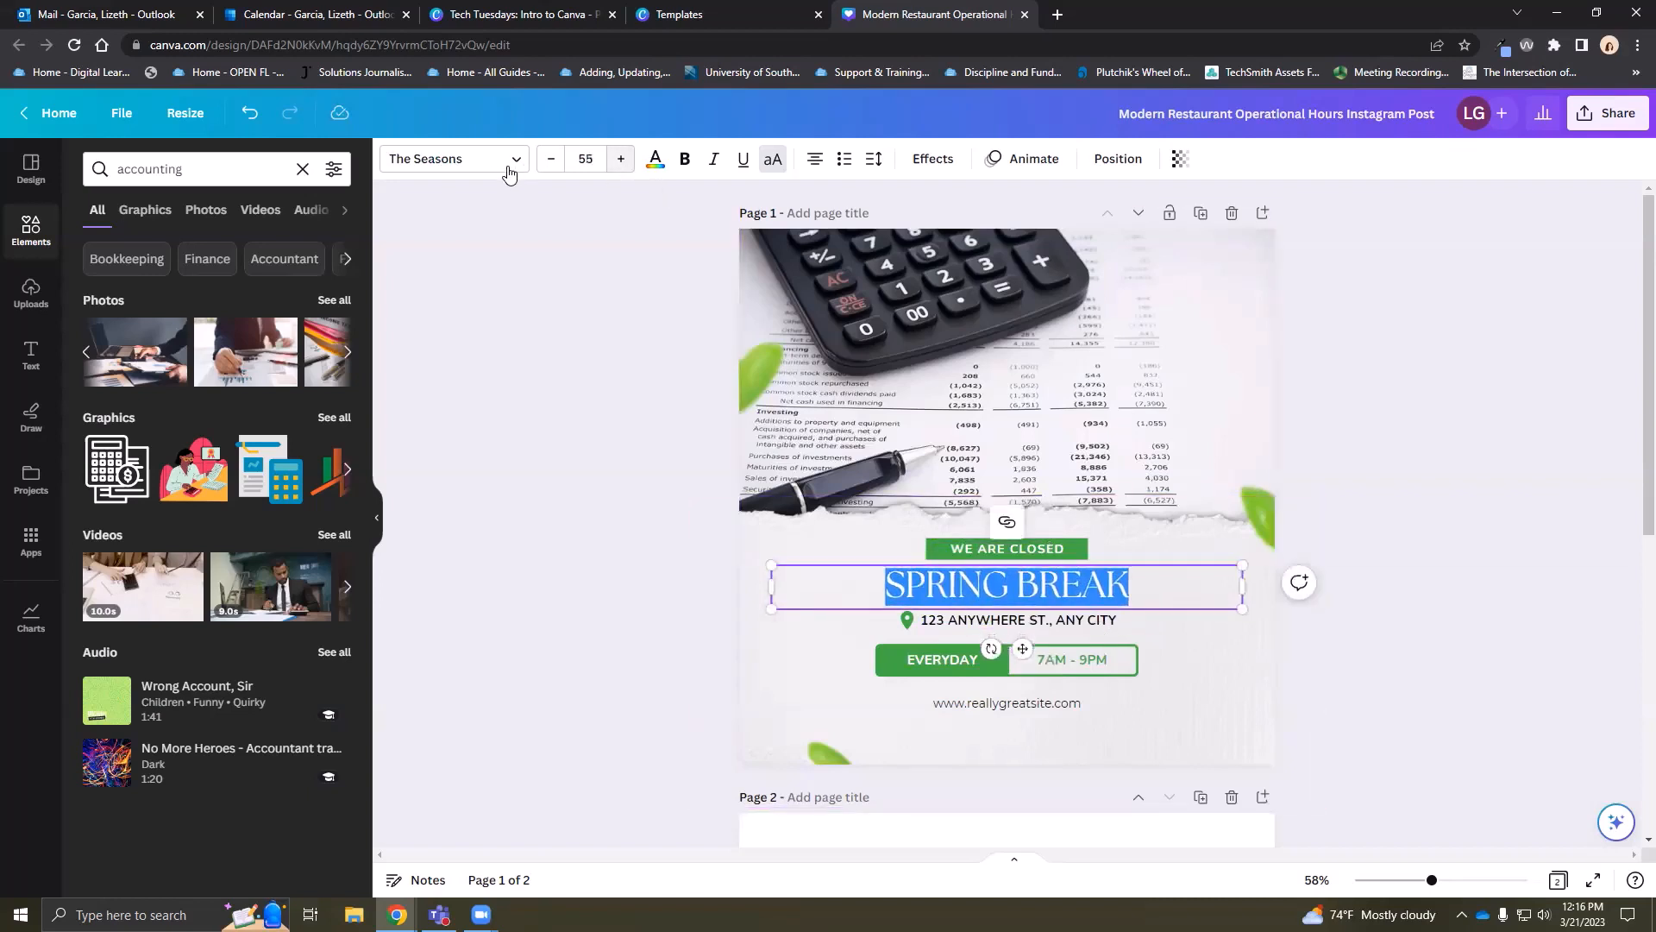
Check the font list, leaving the font unchanged, and deselect the background image
click(499, 167)
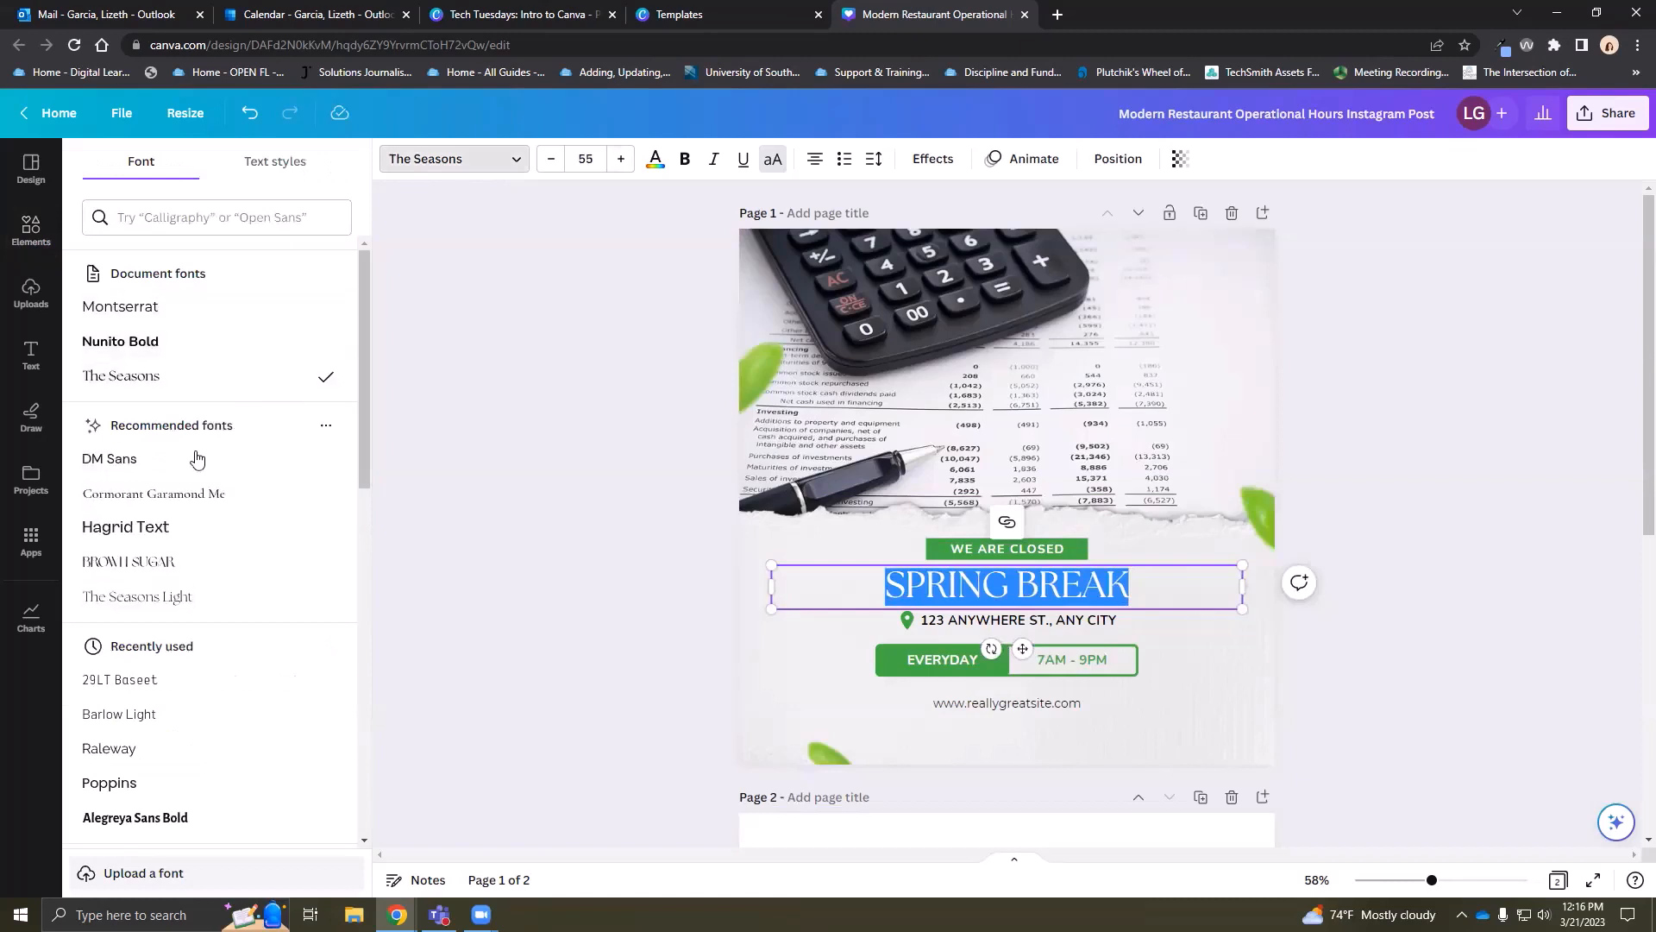
click(652, 606)
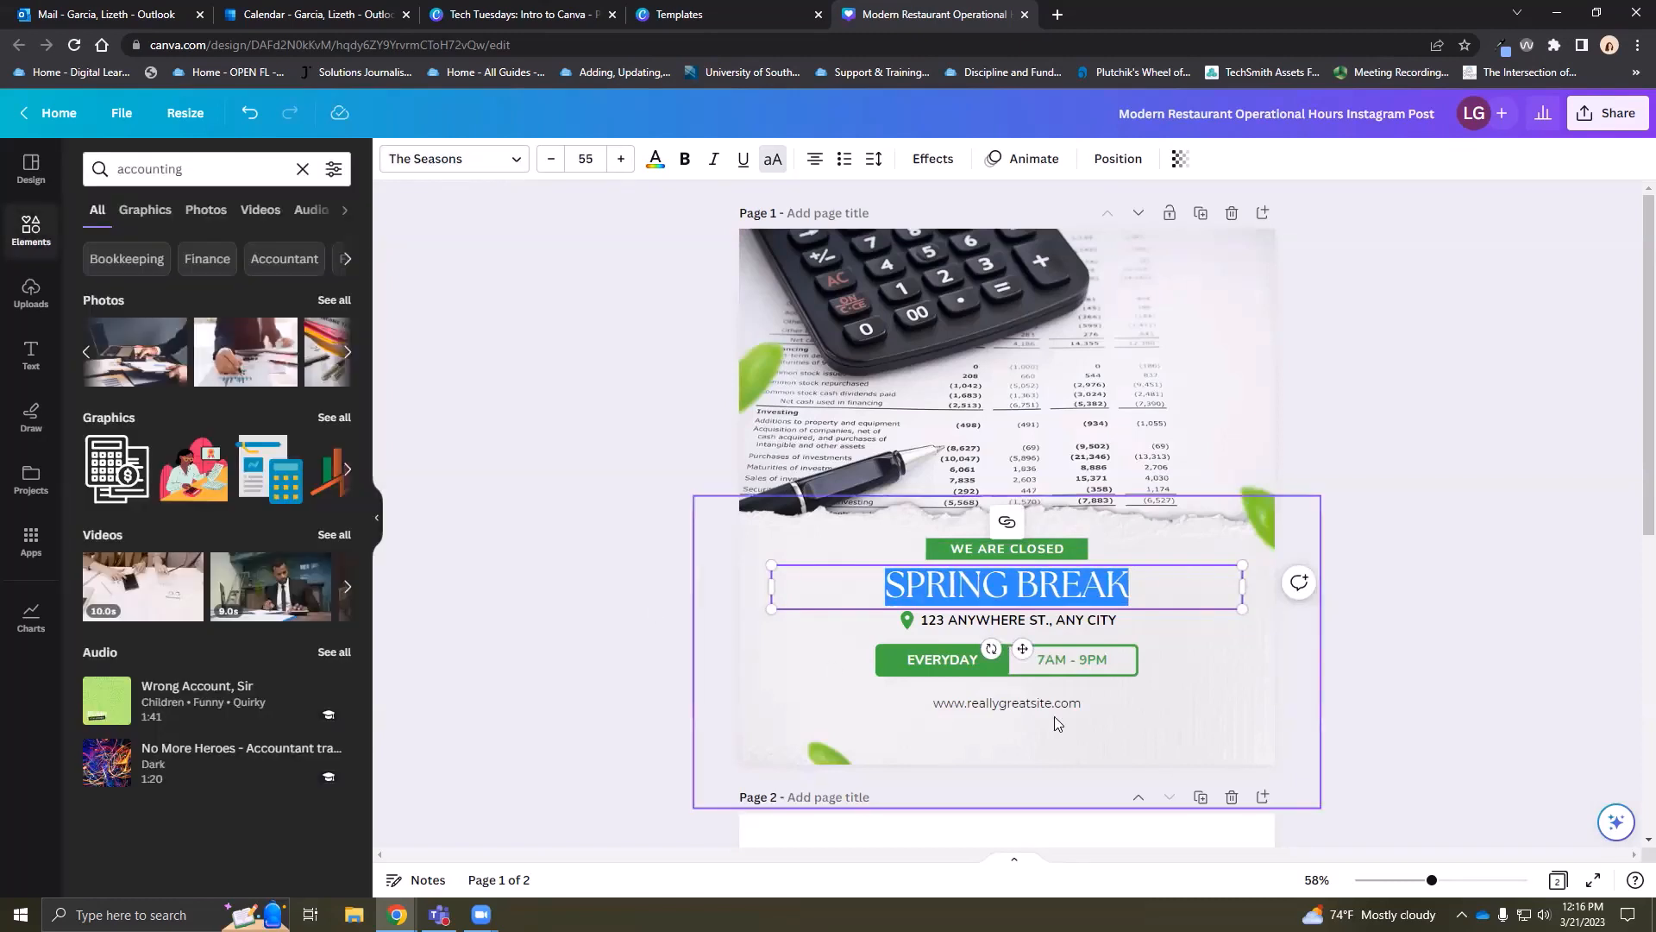
click(1400, 530)
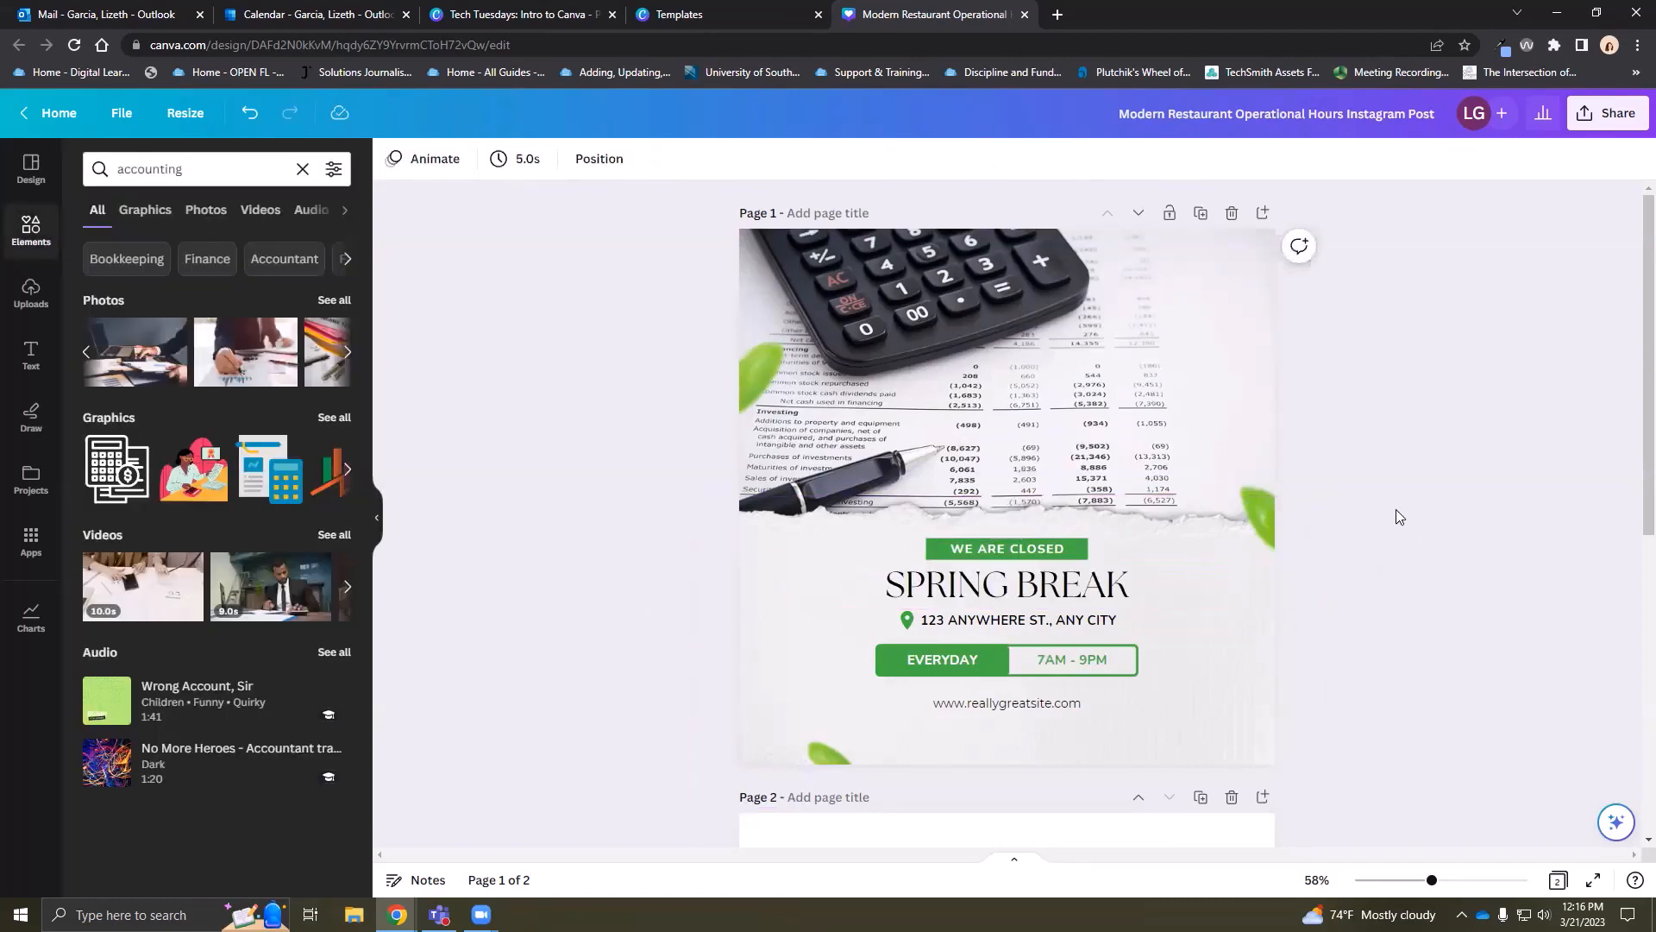
click(1253, 621)
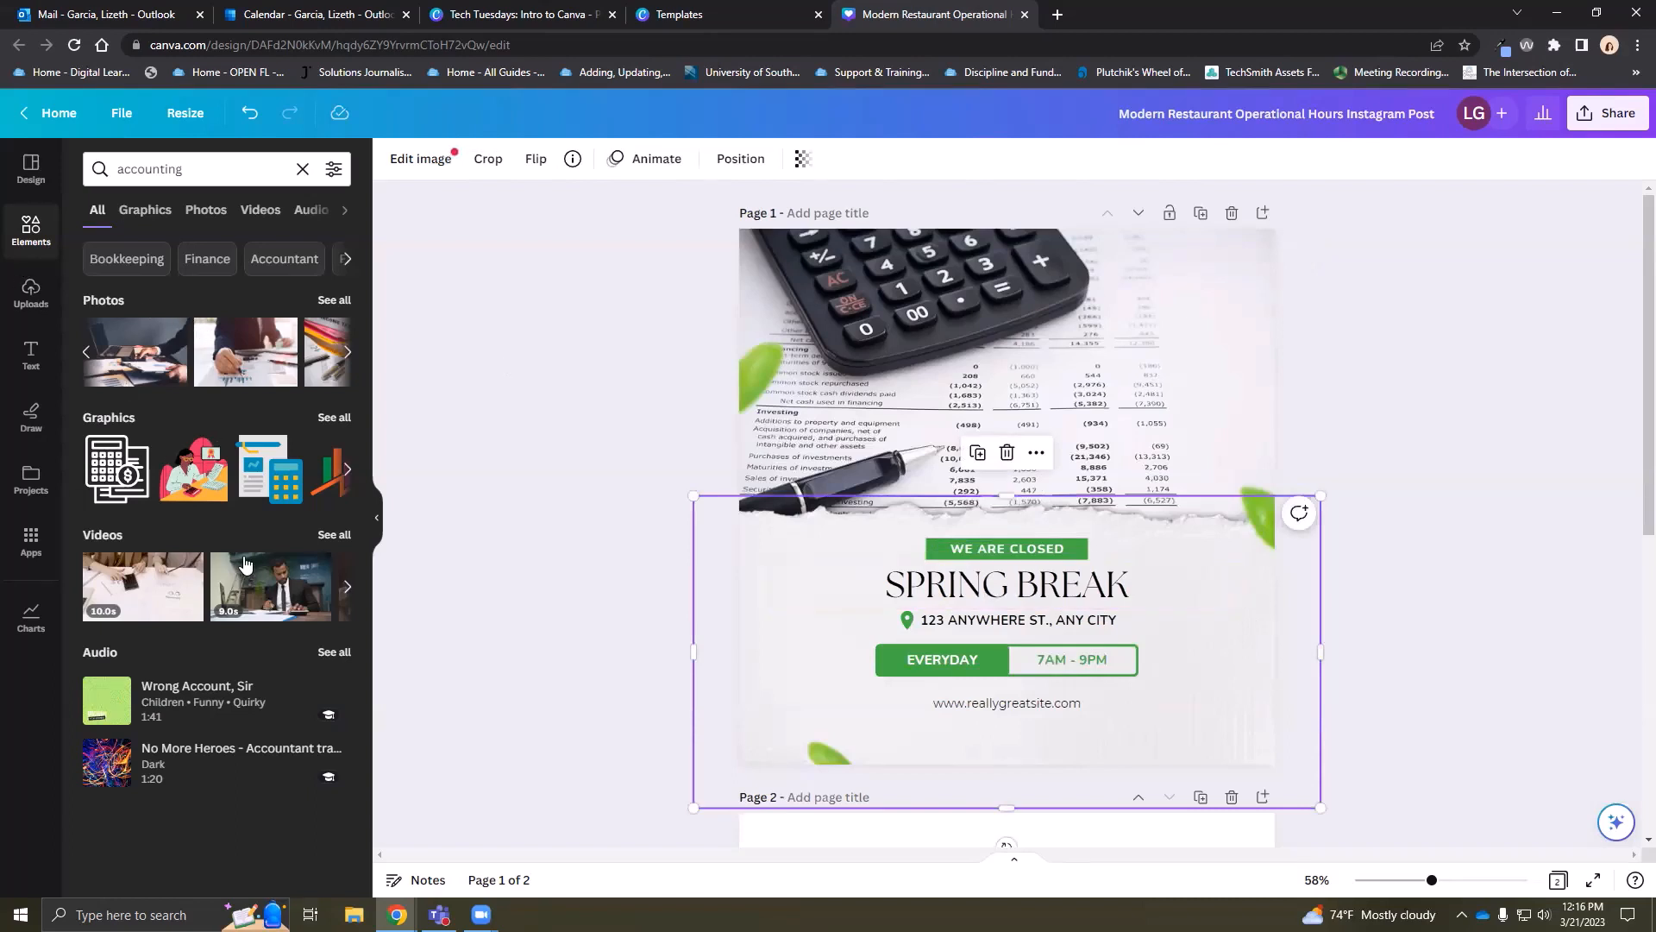
click(488, 561)
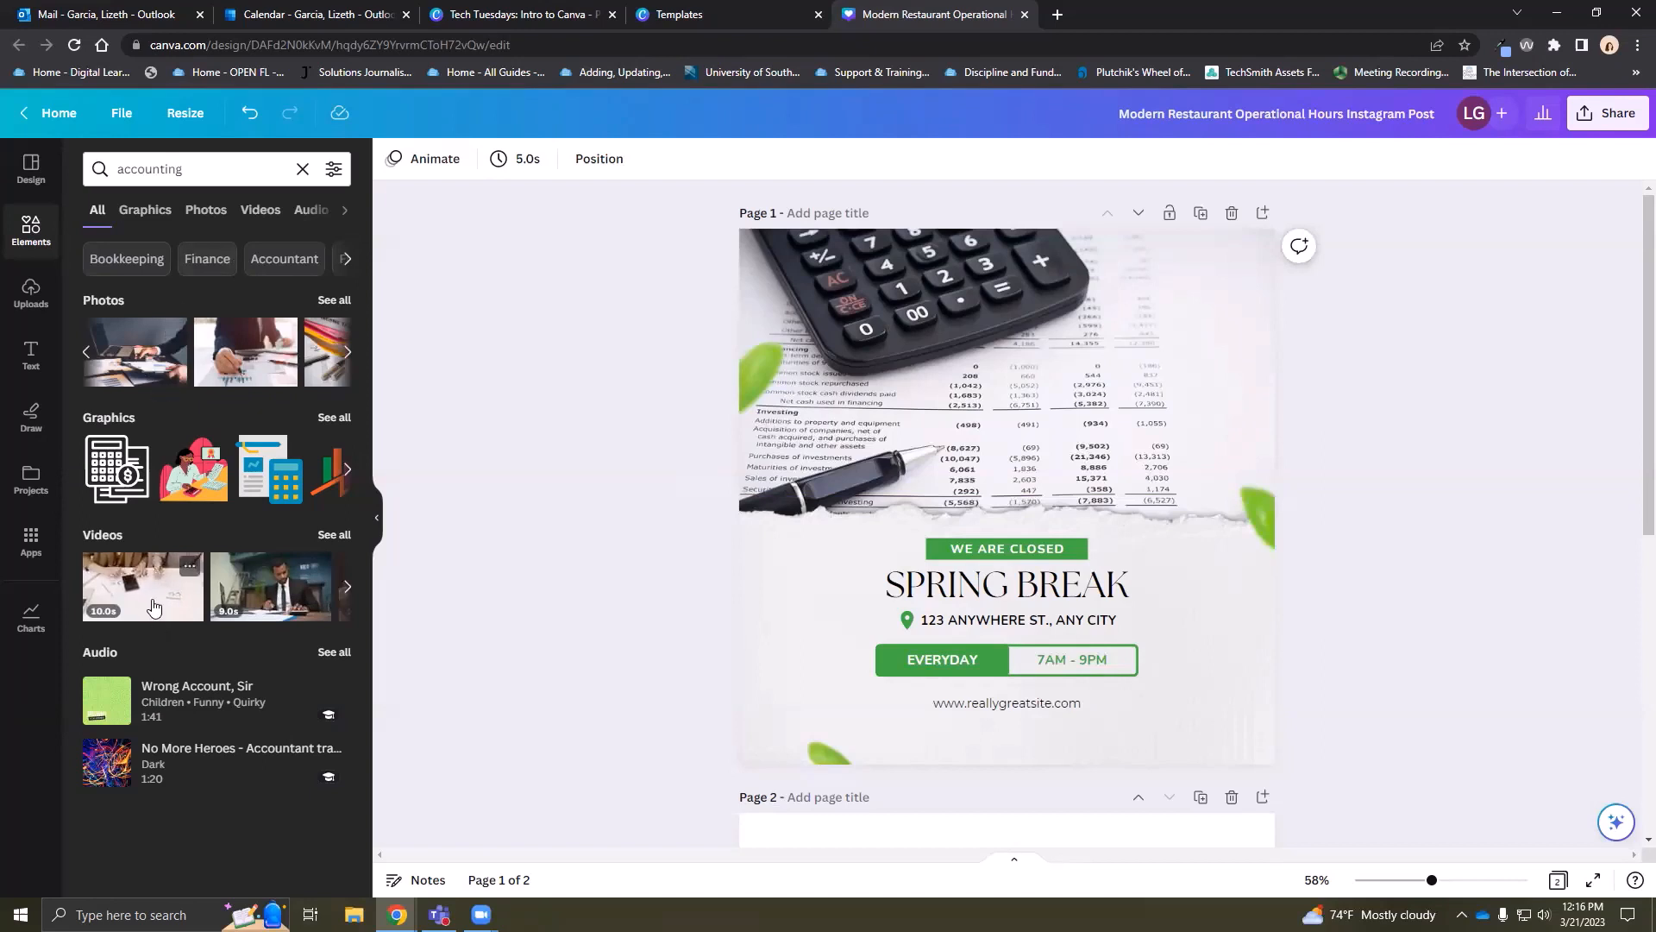
Replace the top photo with an accounting video of hands using a calculator
drag(150, 606, 768, 431)
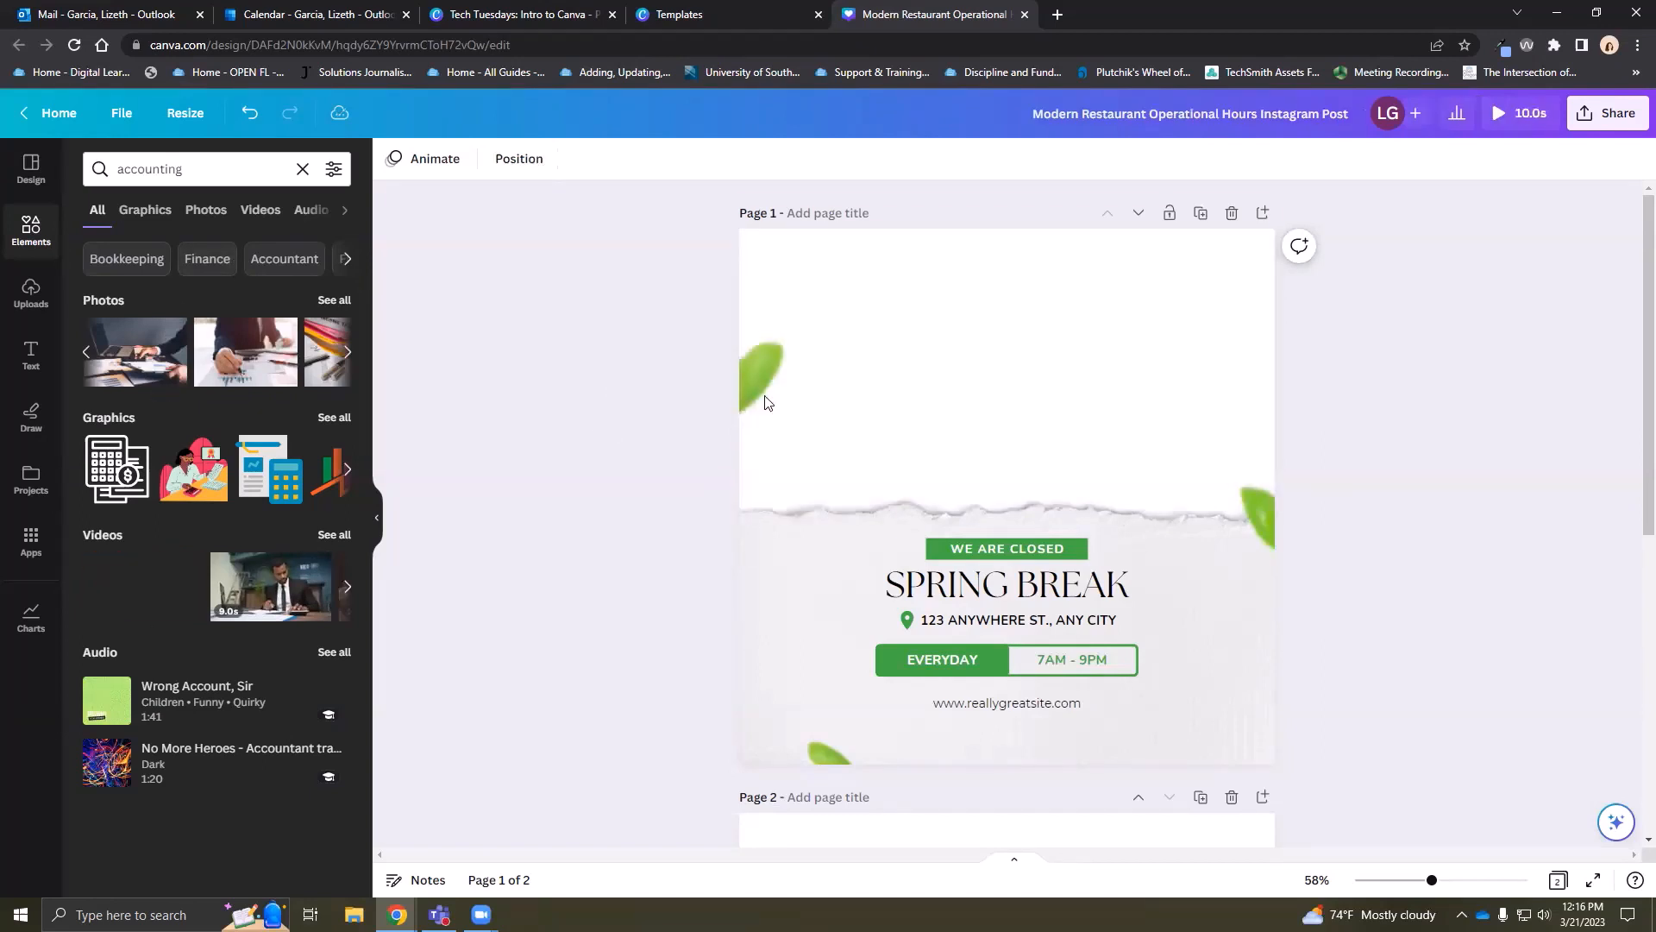
click(334, 534)
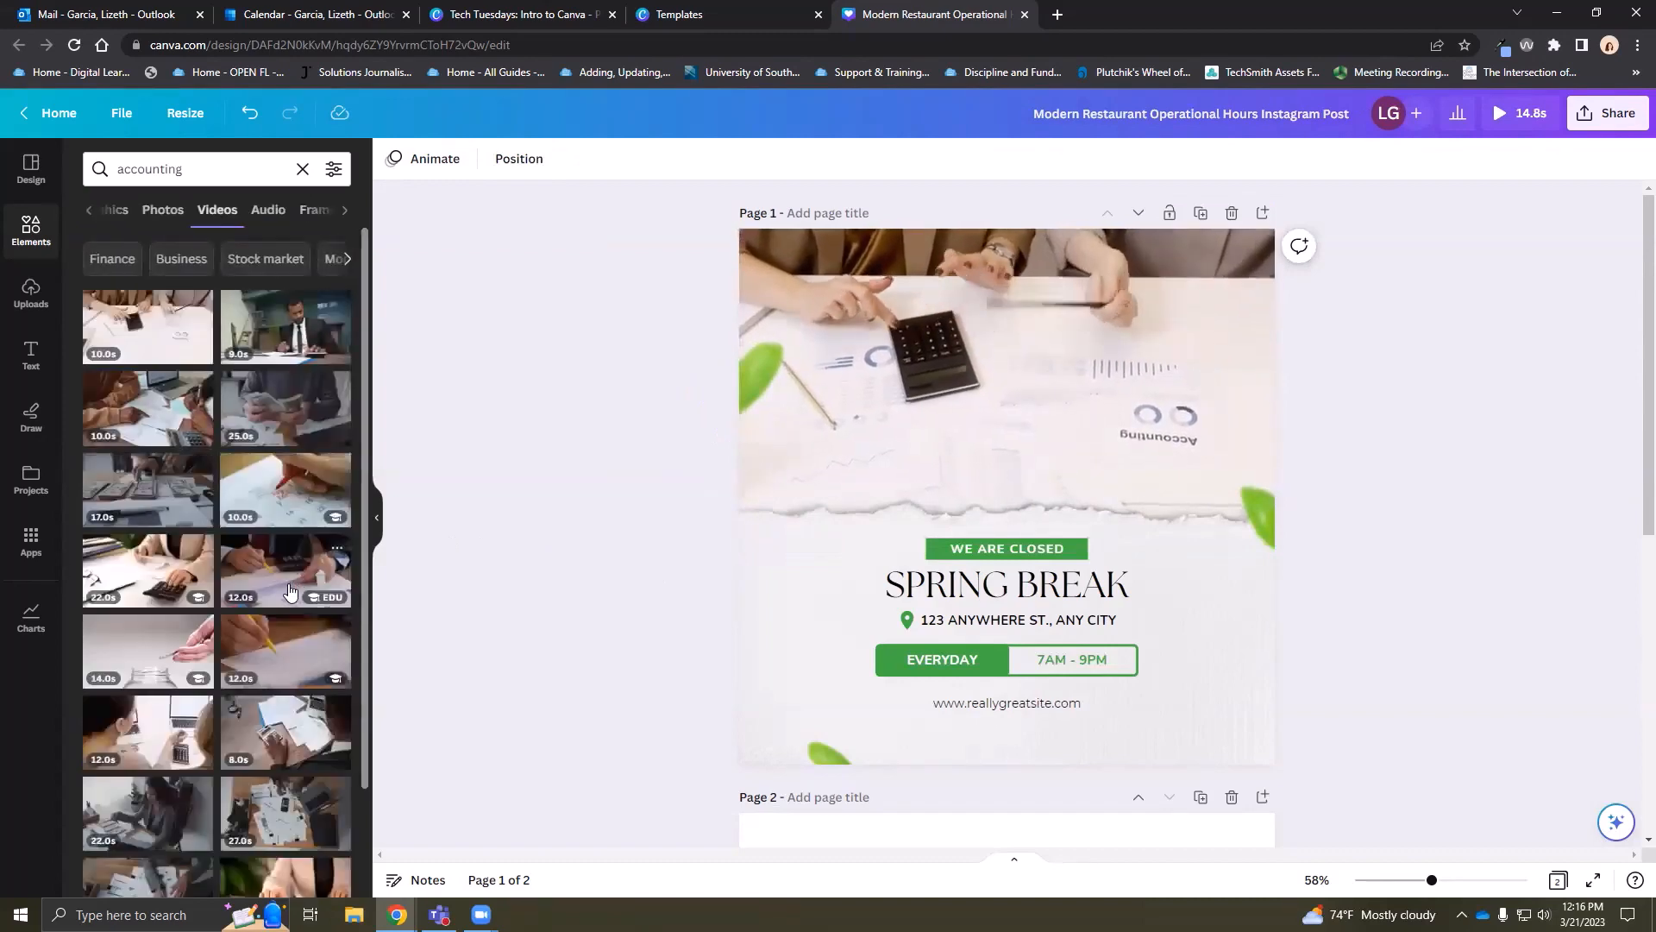
scroll(287, 597, down, 3)
scroll(287, 598, down, 5)
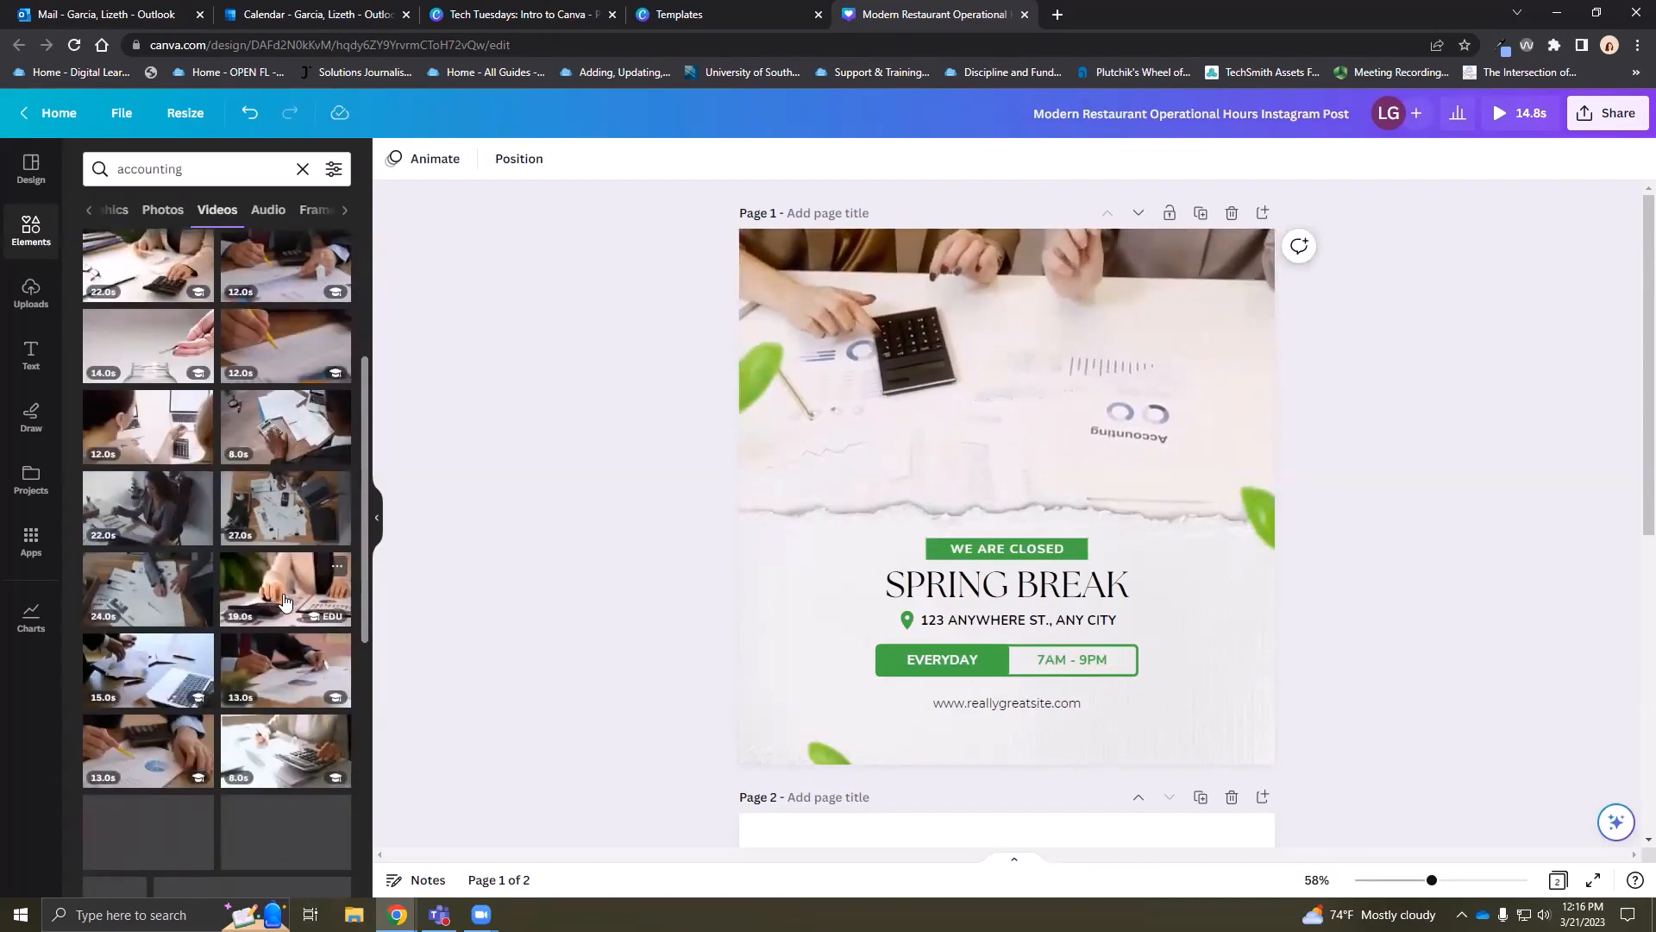
scroll(288, 598, down, 1)
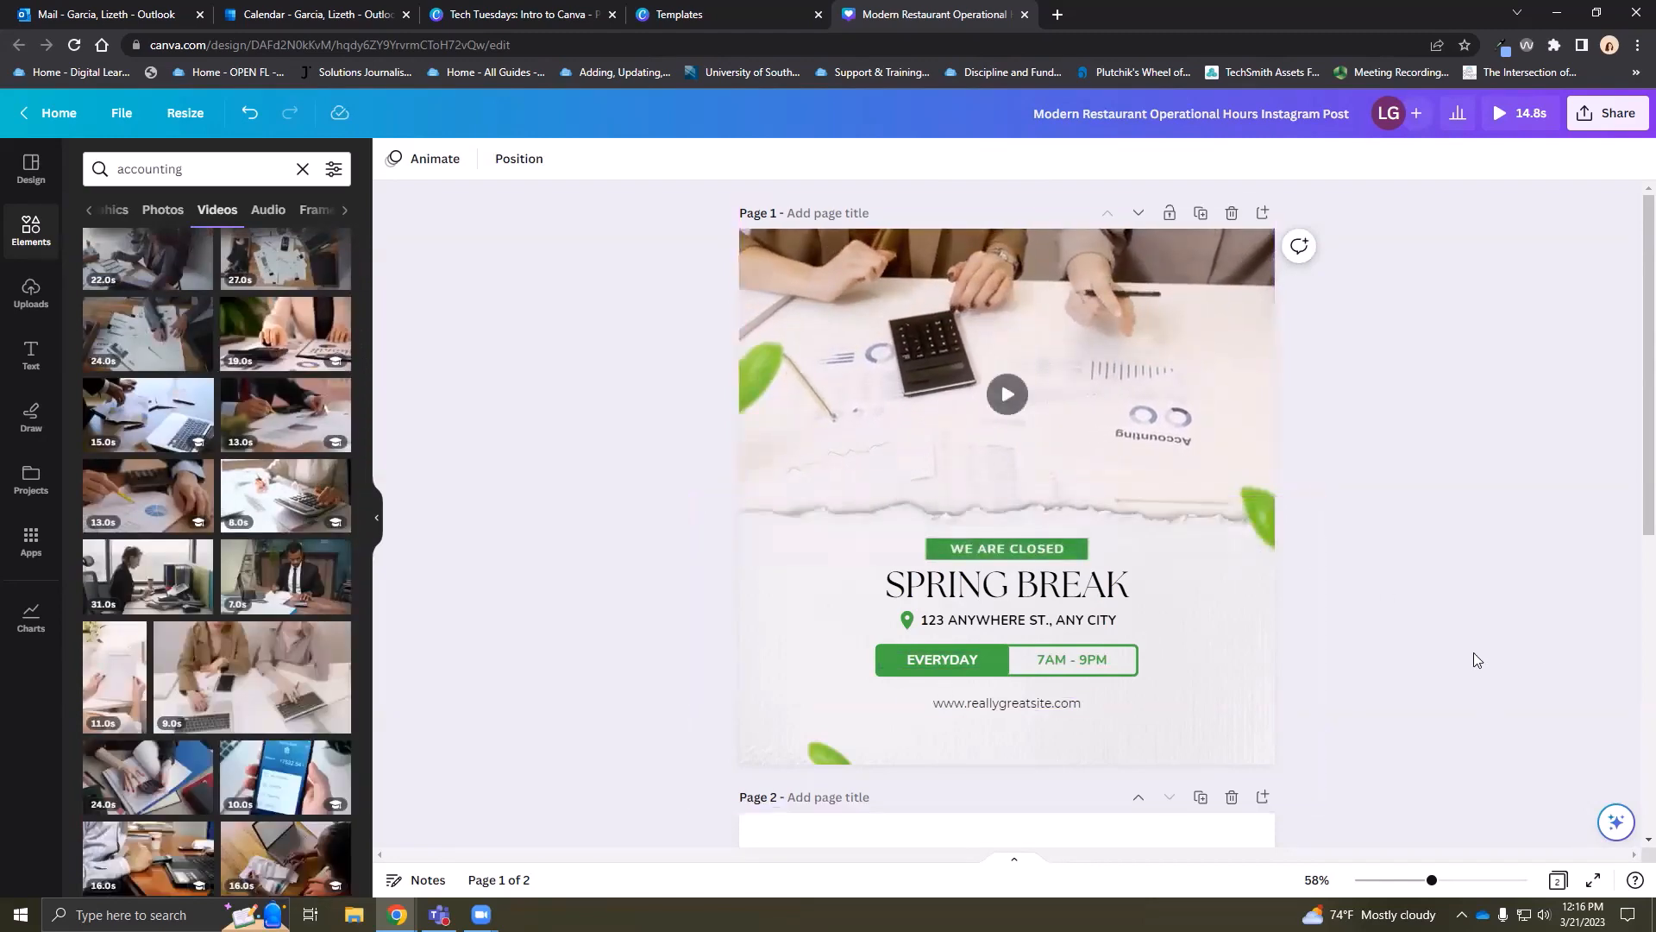
Play the background video and switch the accounting results back to All
click(1007, 400)
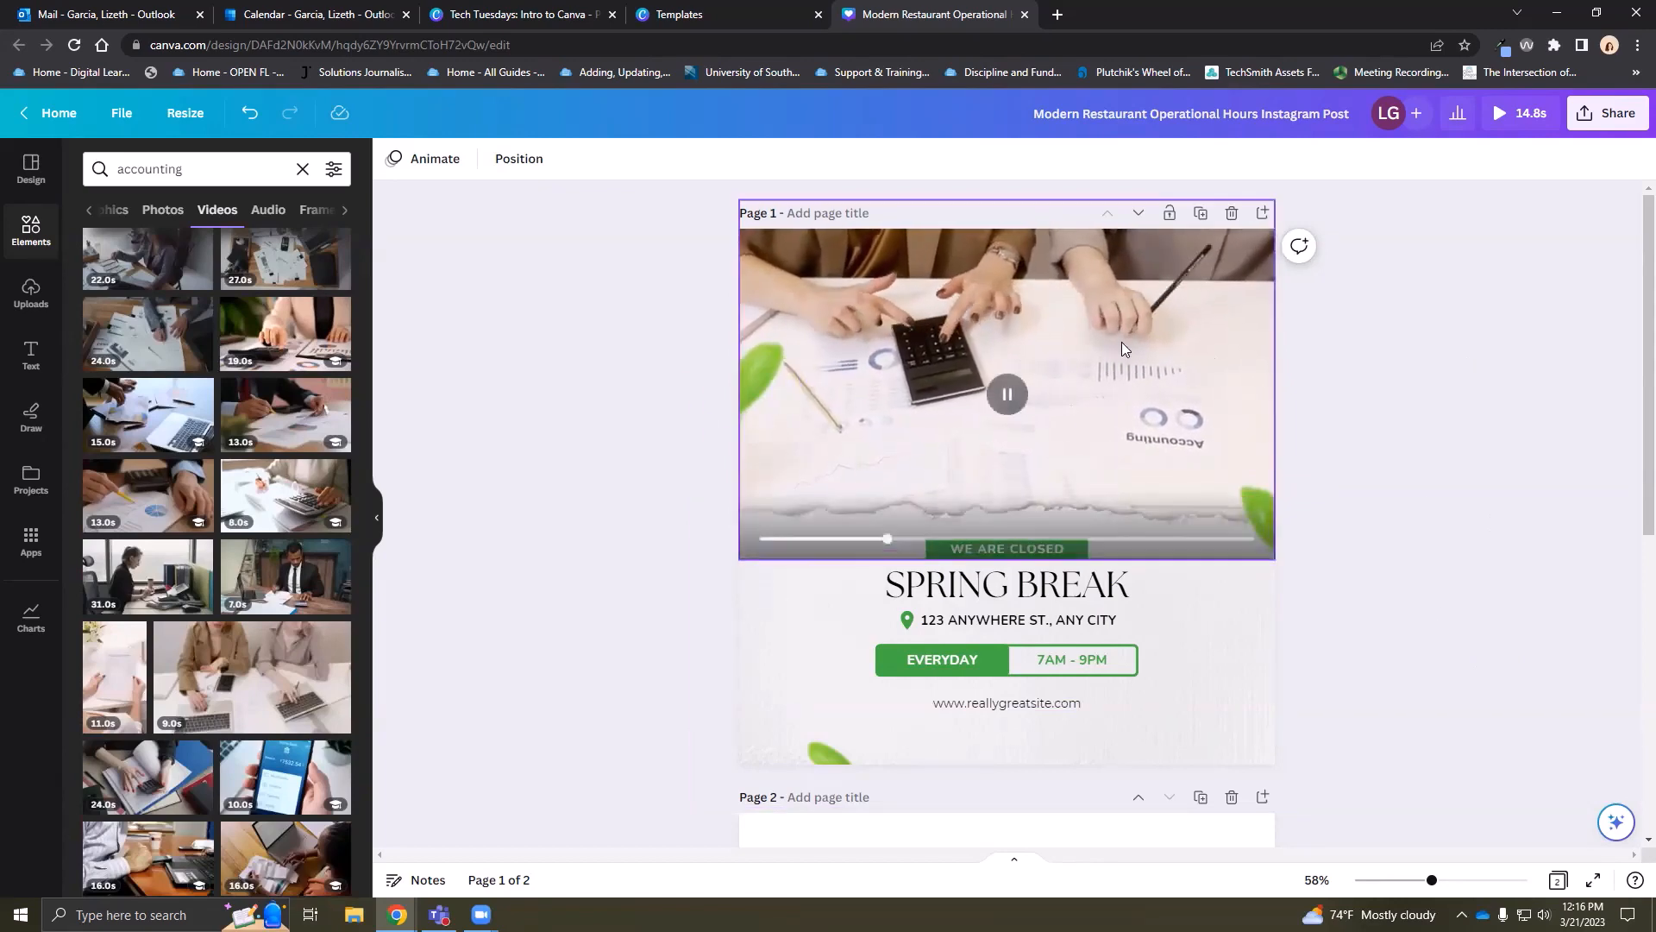
click(89, 211)
click(96, 211)
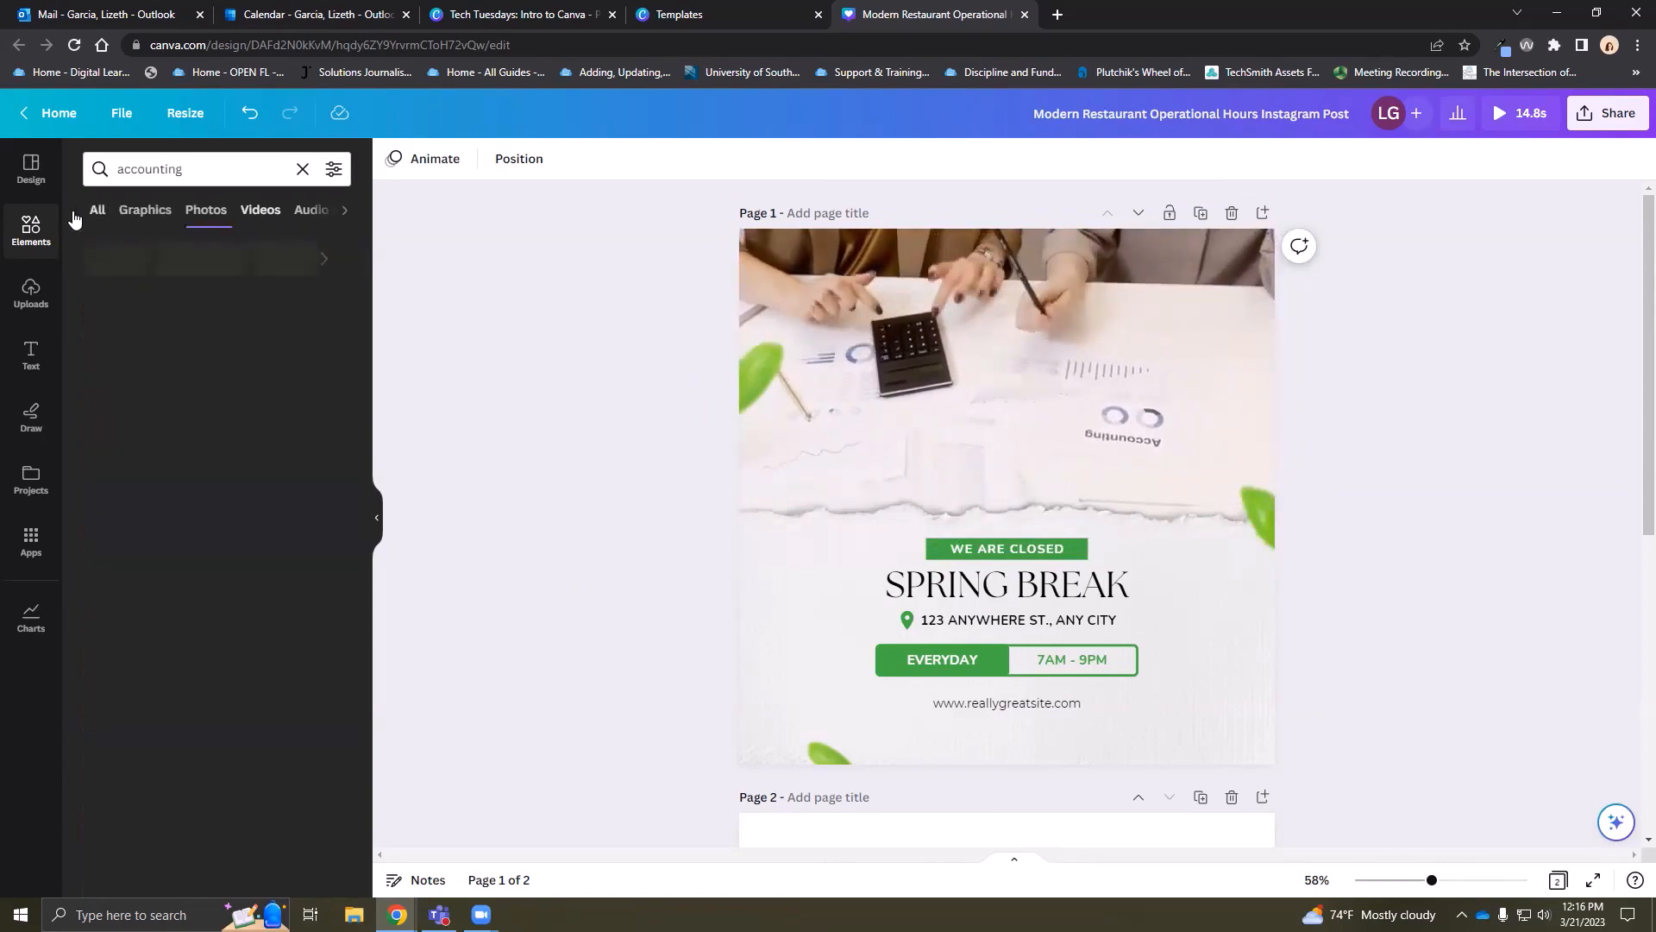
Clear the accounting search and scroll the elements overview to its Audio tracks
click(31, 230)
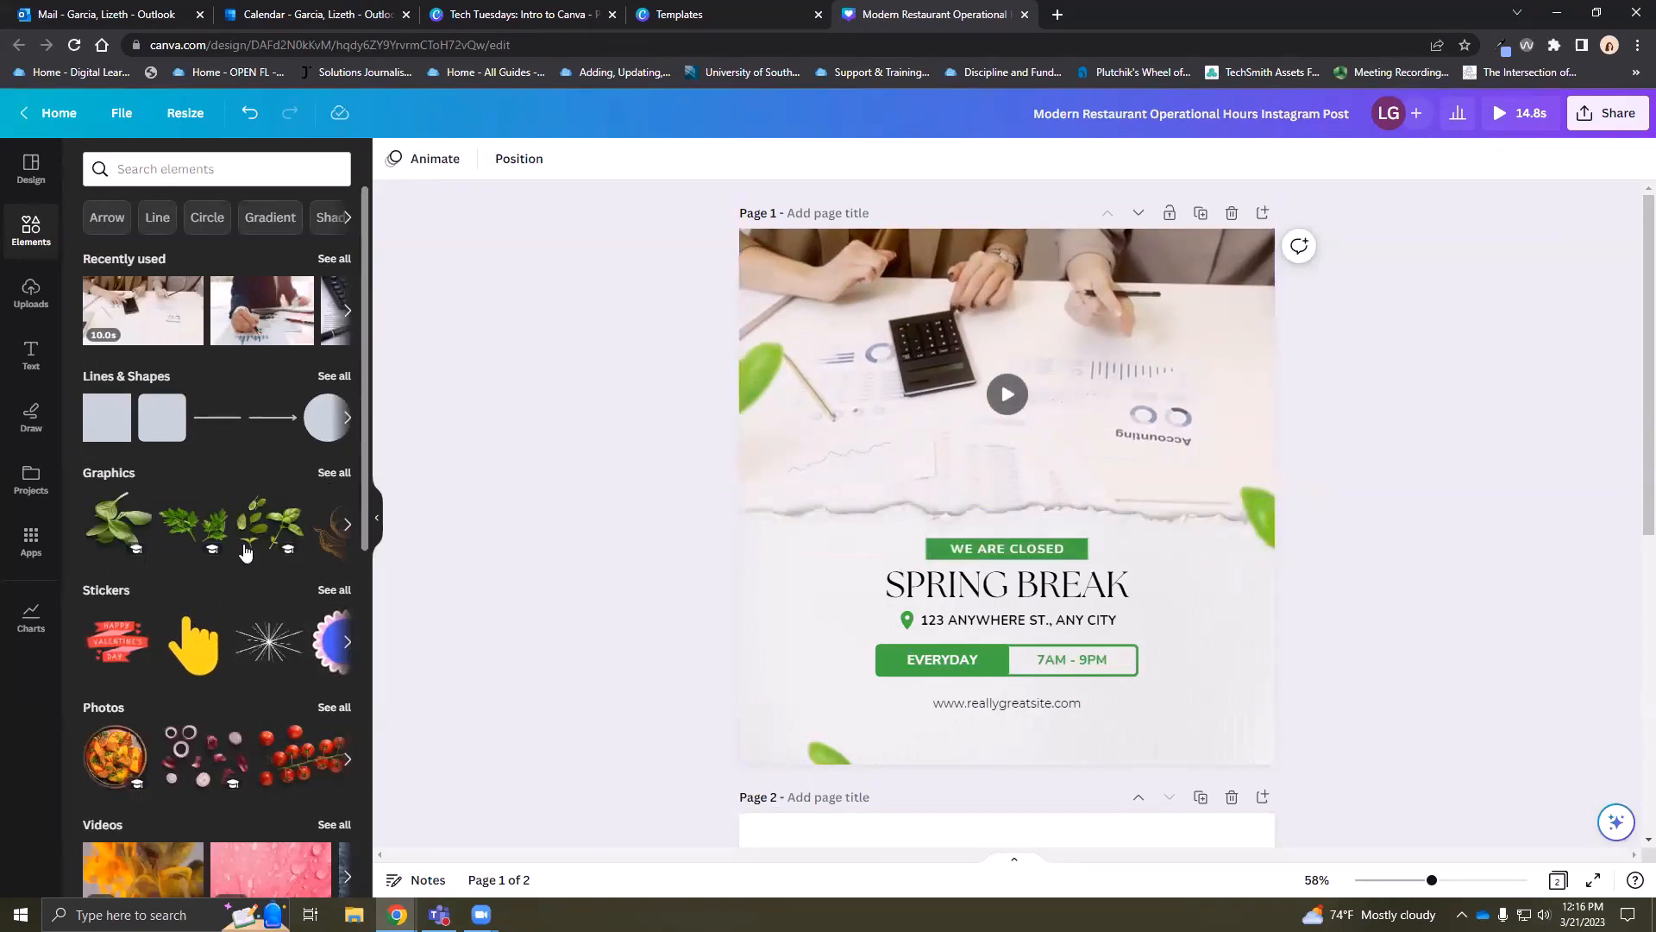
scroll(239, 582, down, 1)
scroll(239, 583, down, 6)
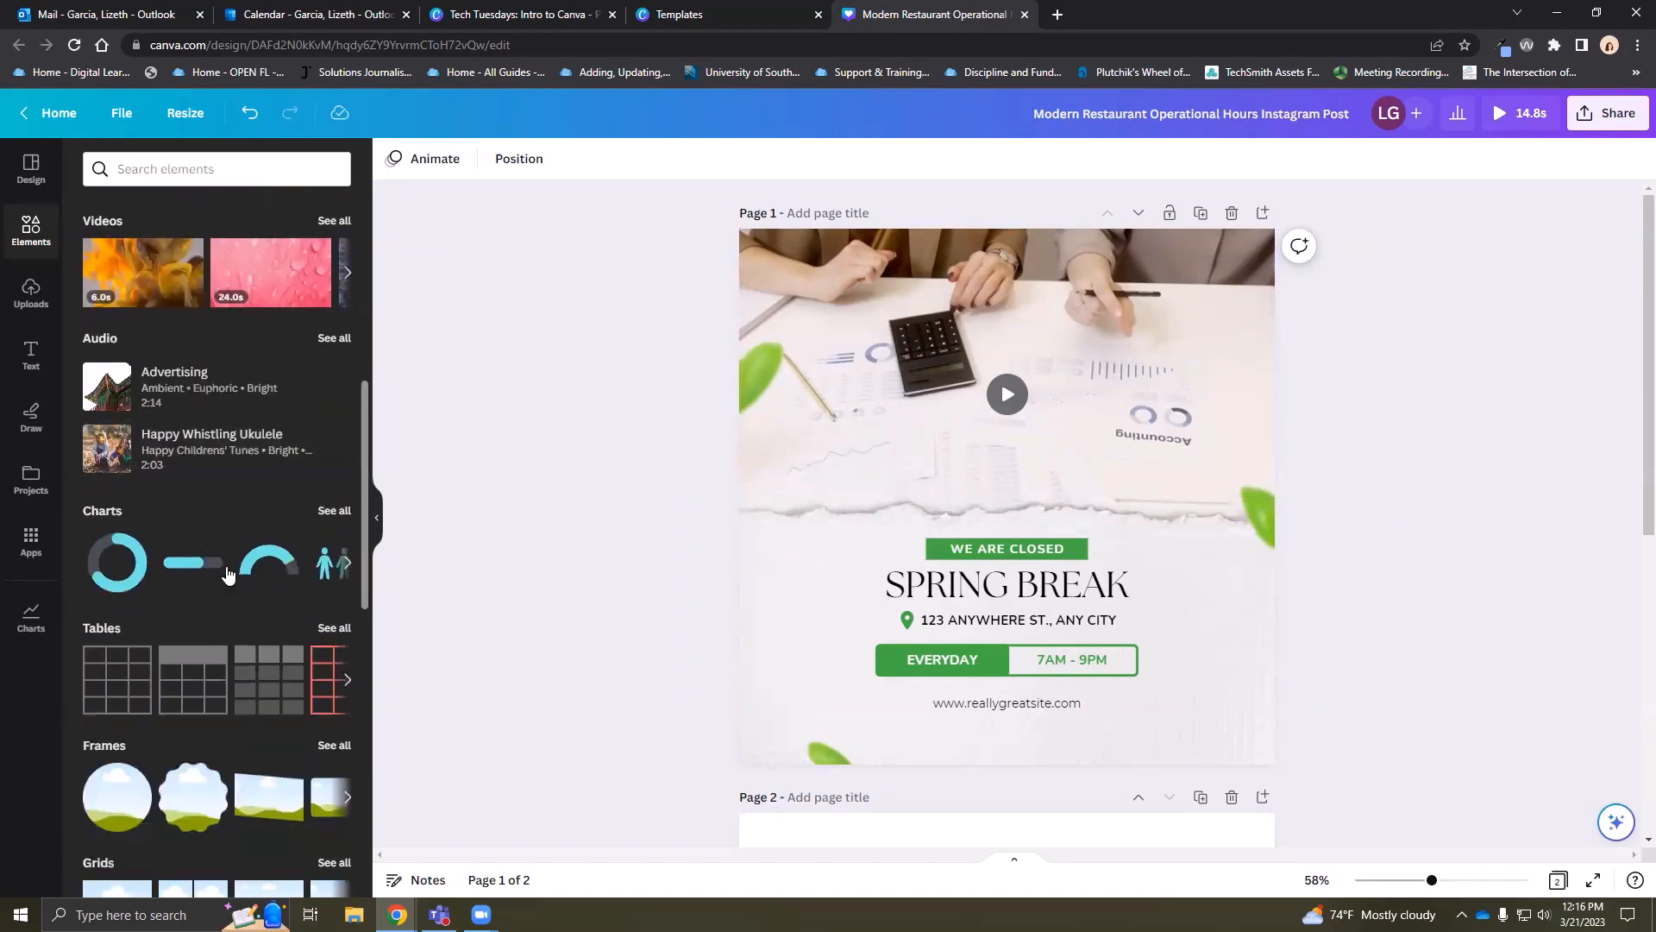
scroll(225, 569, up, 1)
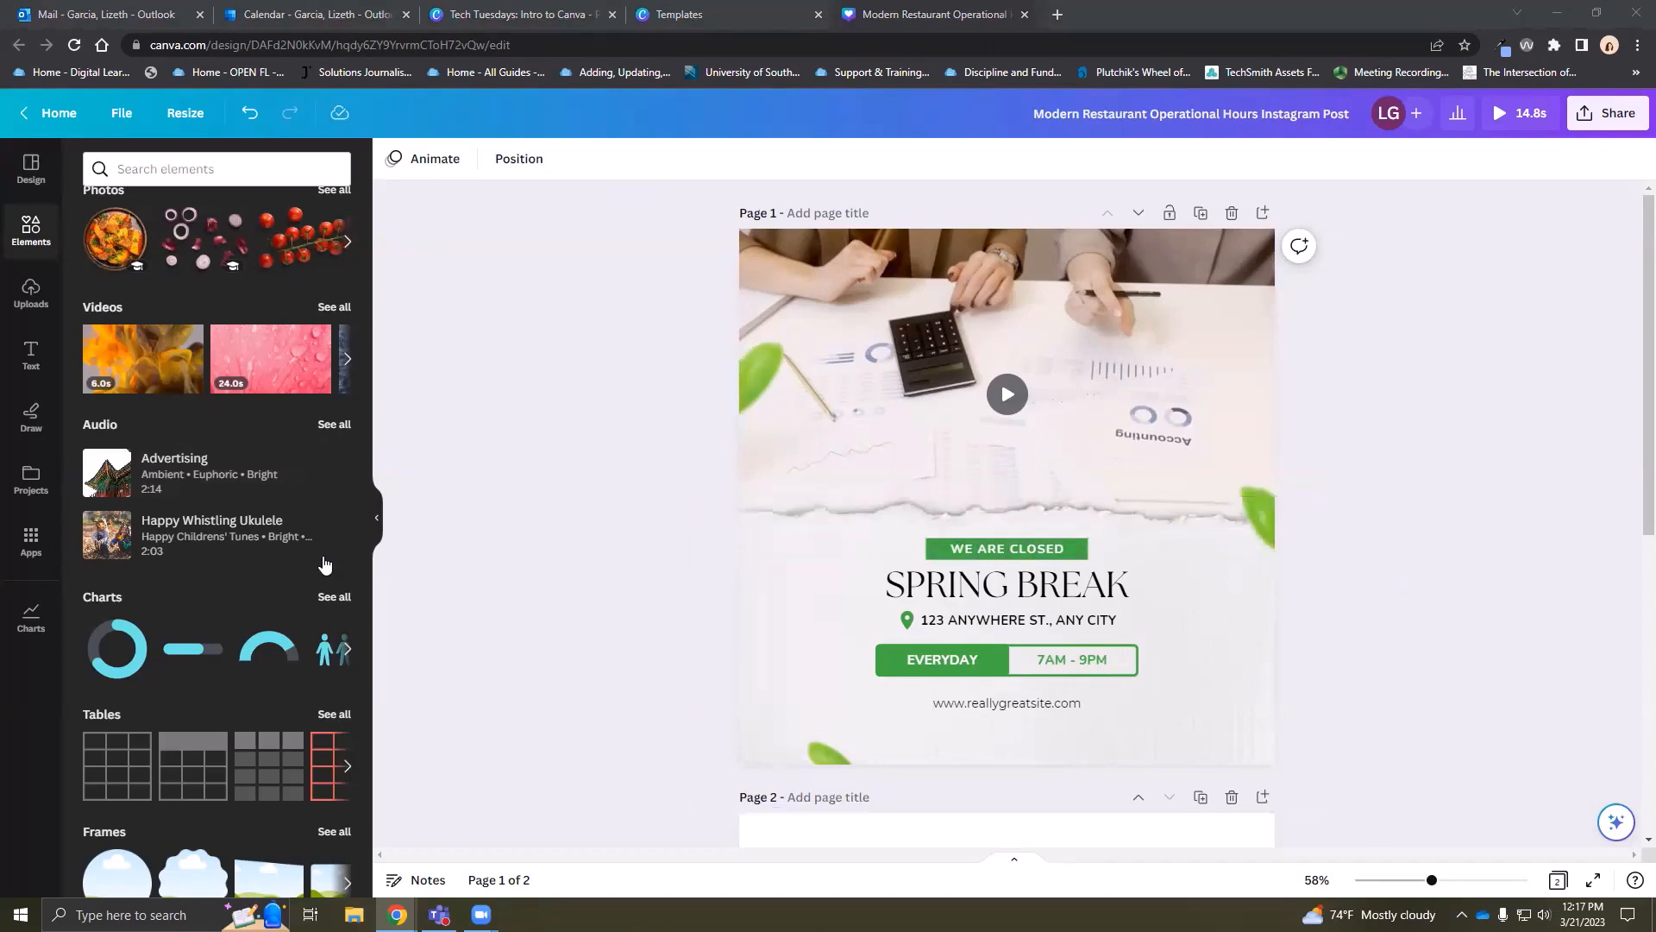
Add the 2:14 'Advertising' track as background music and preview the design
click(177, 485)
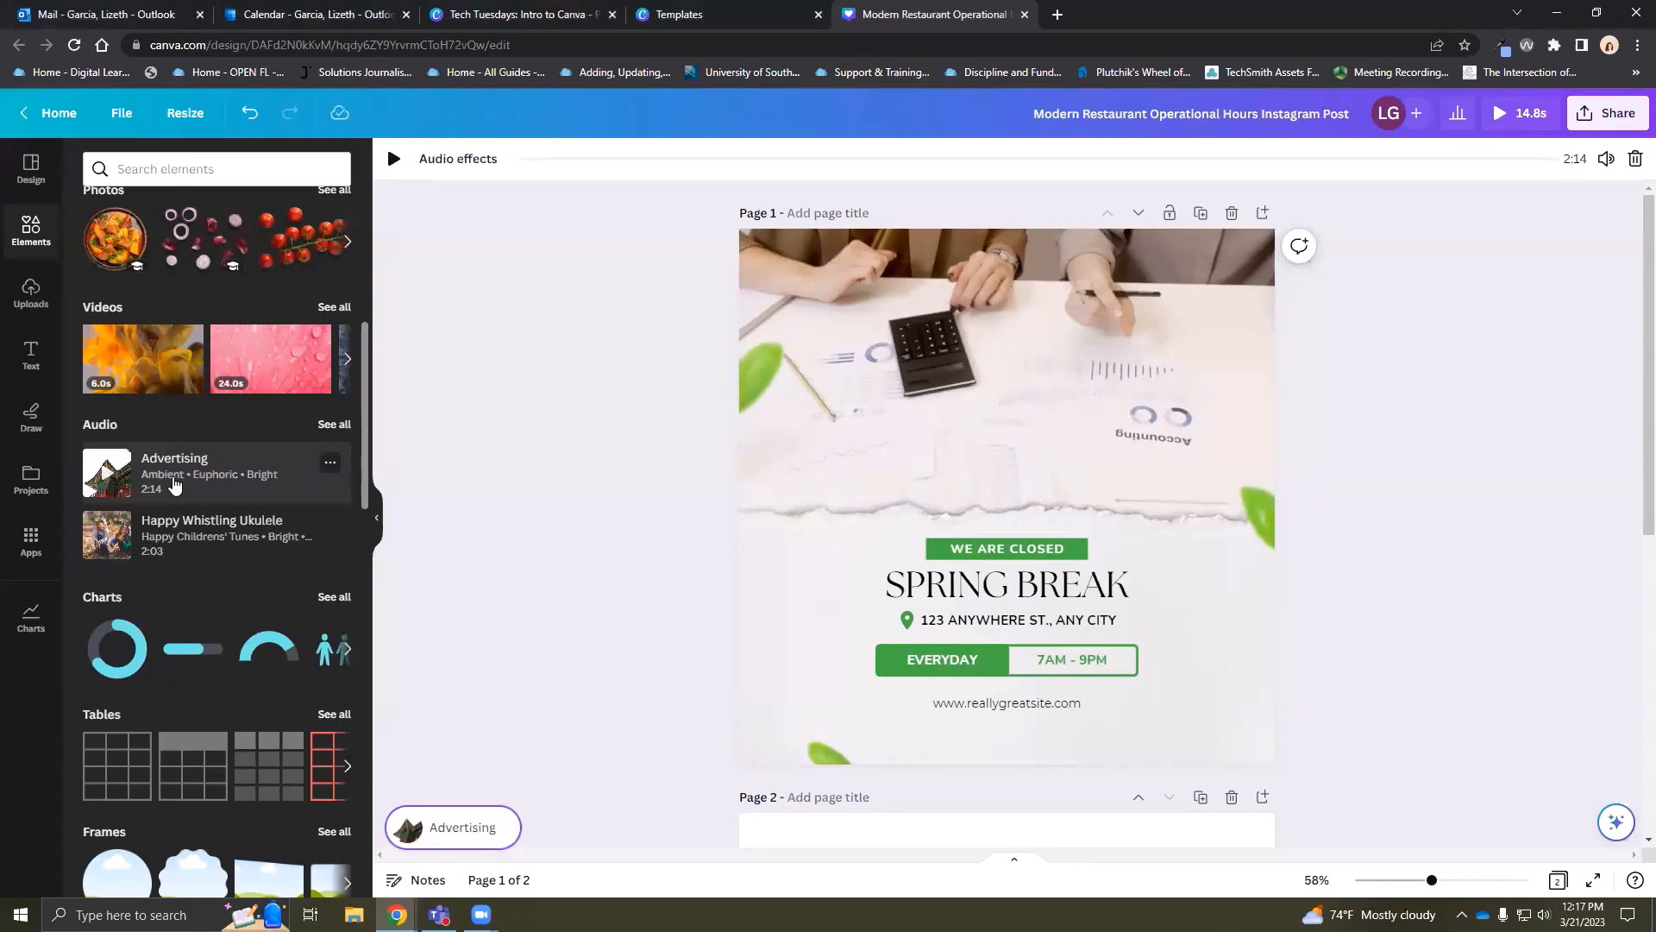
click(1518, 113)
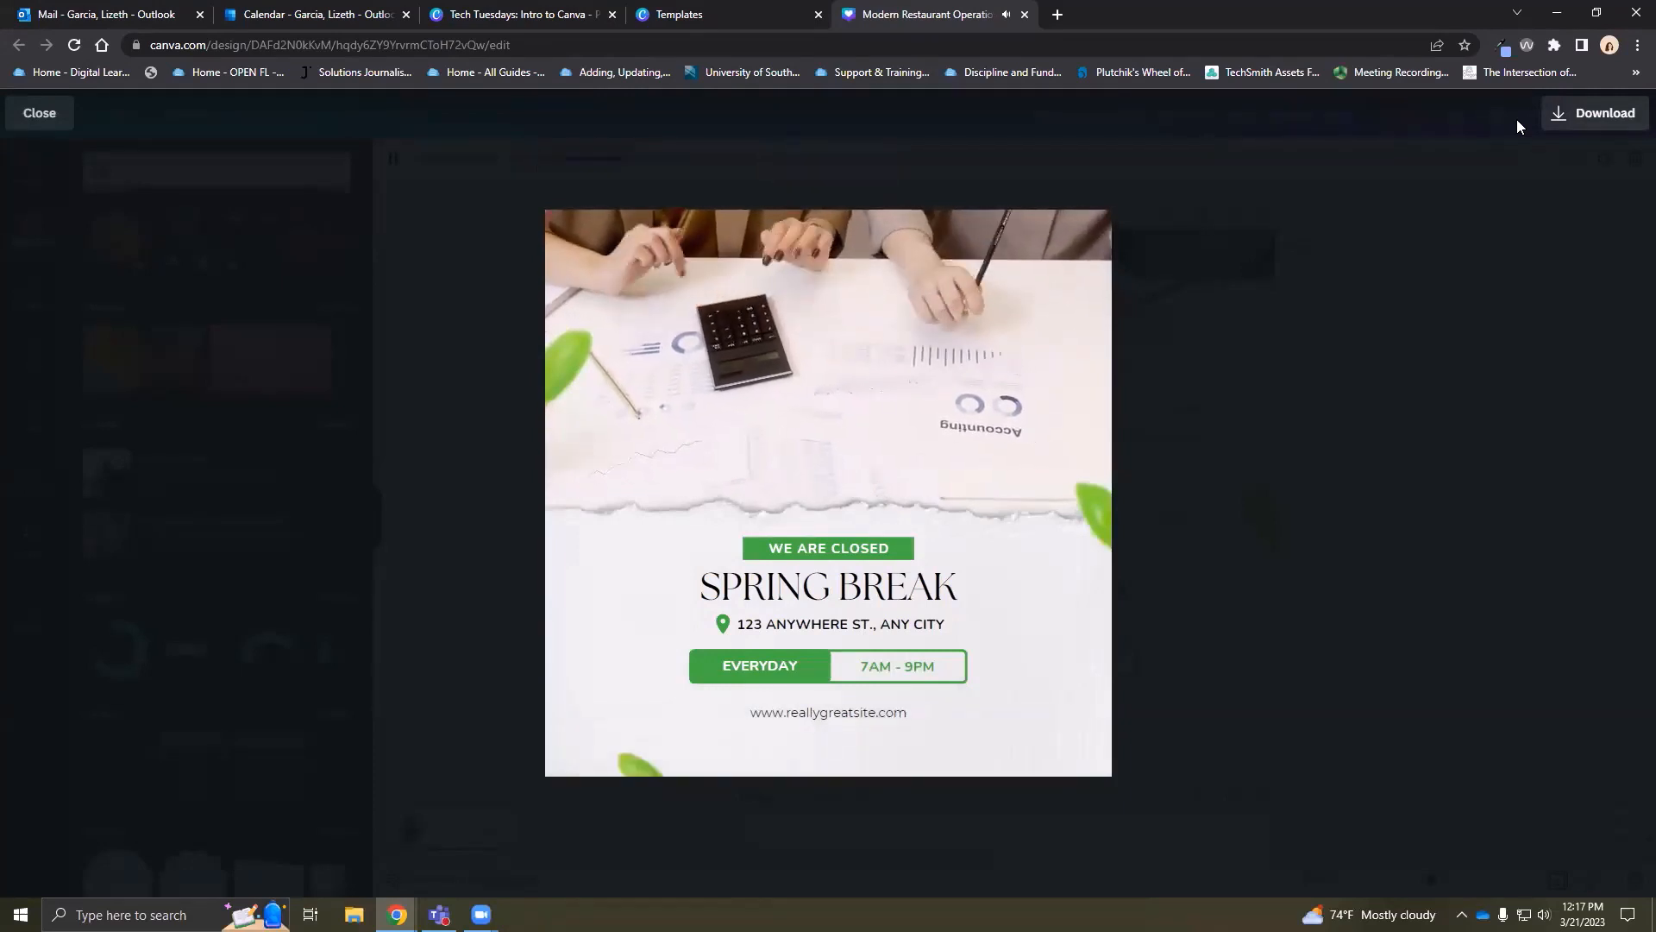
click(1465, 381)
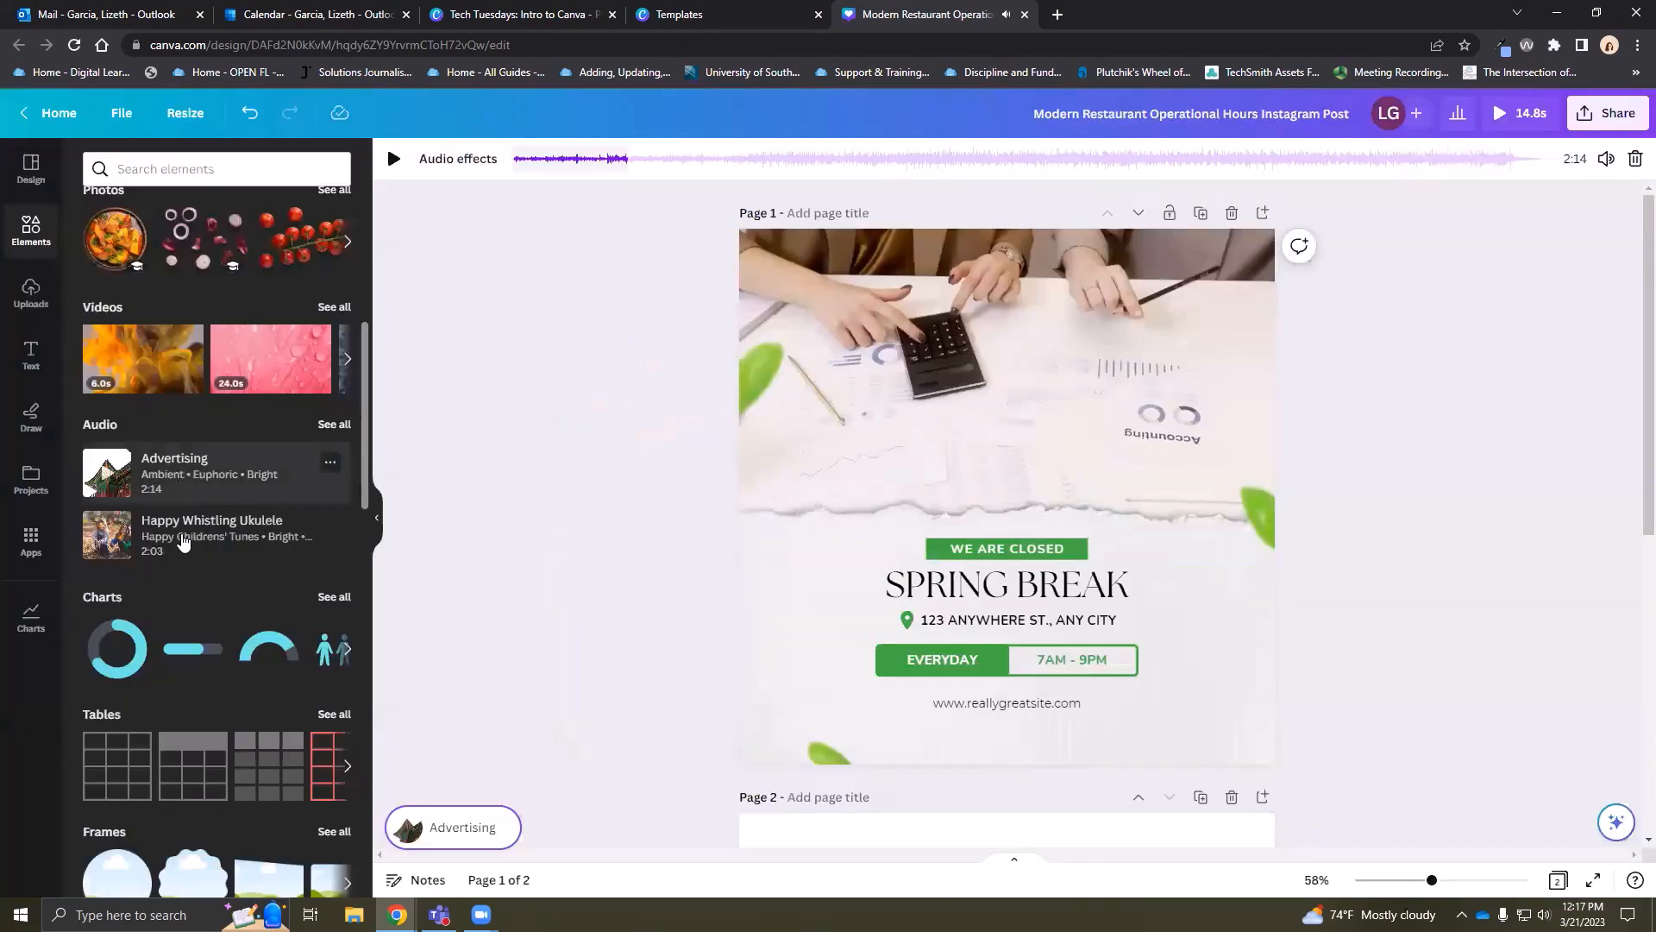
Browse the full audio list, return to the elements overview, and play the Advertising track
click(333, 426)
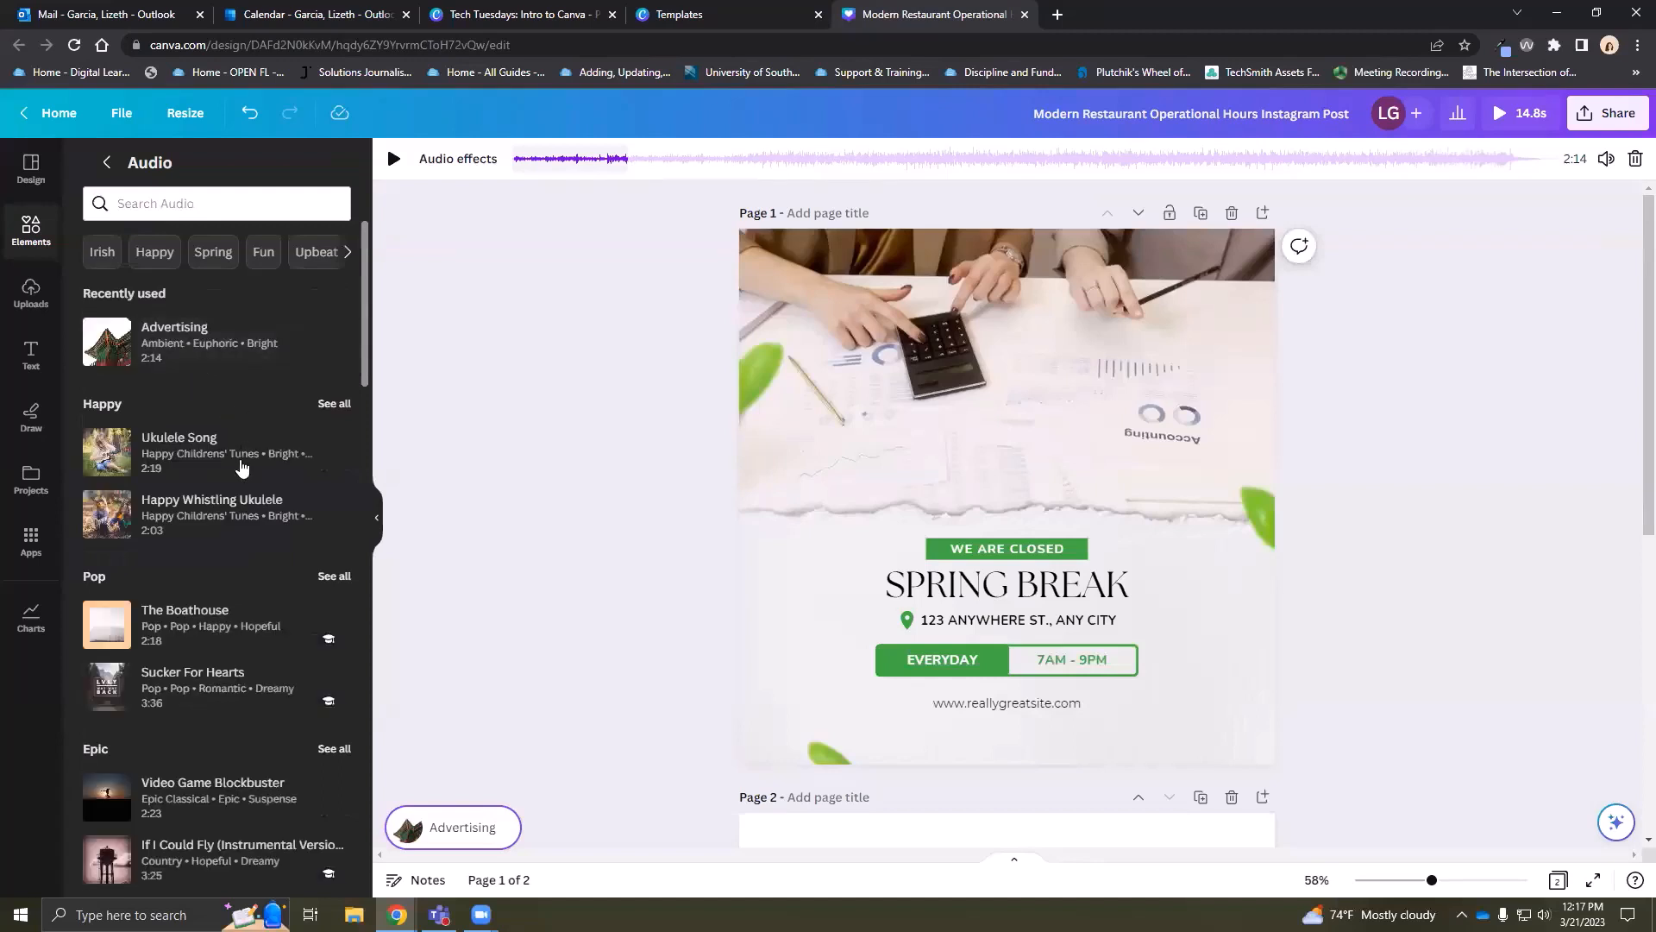
scroll(249, 583, down, 3)
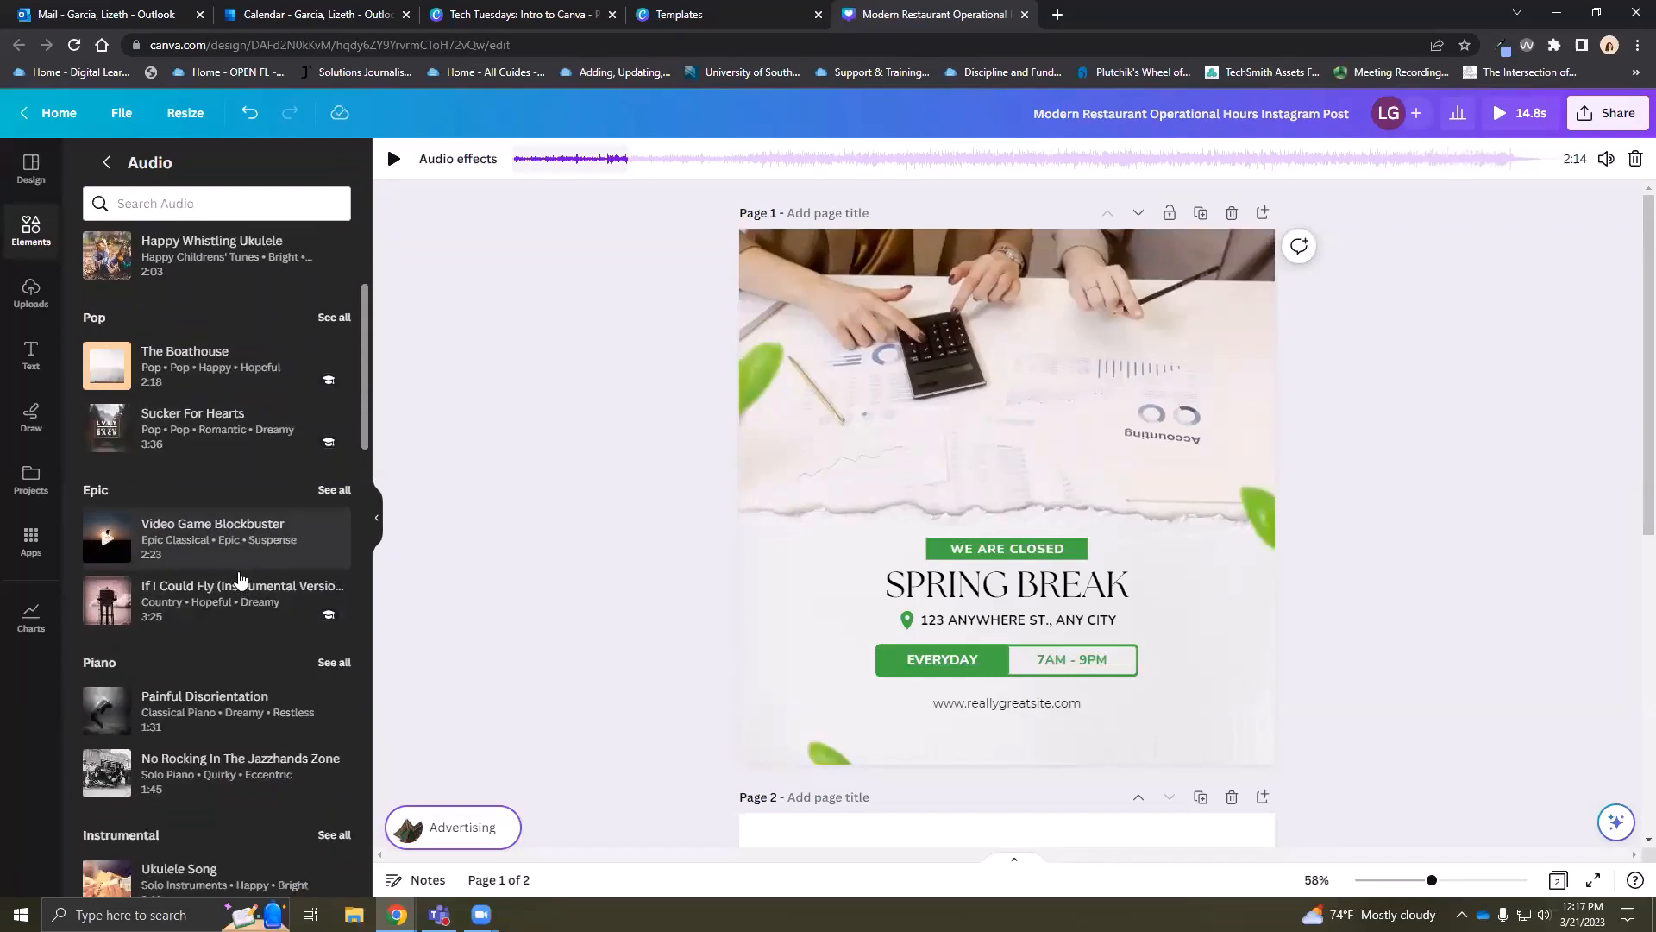
scroll(216, 548, down, 2)
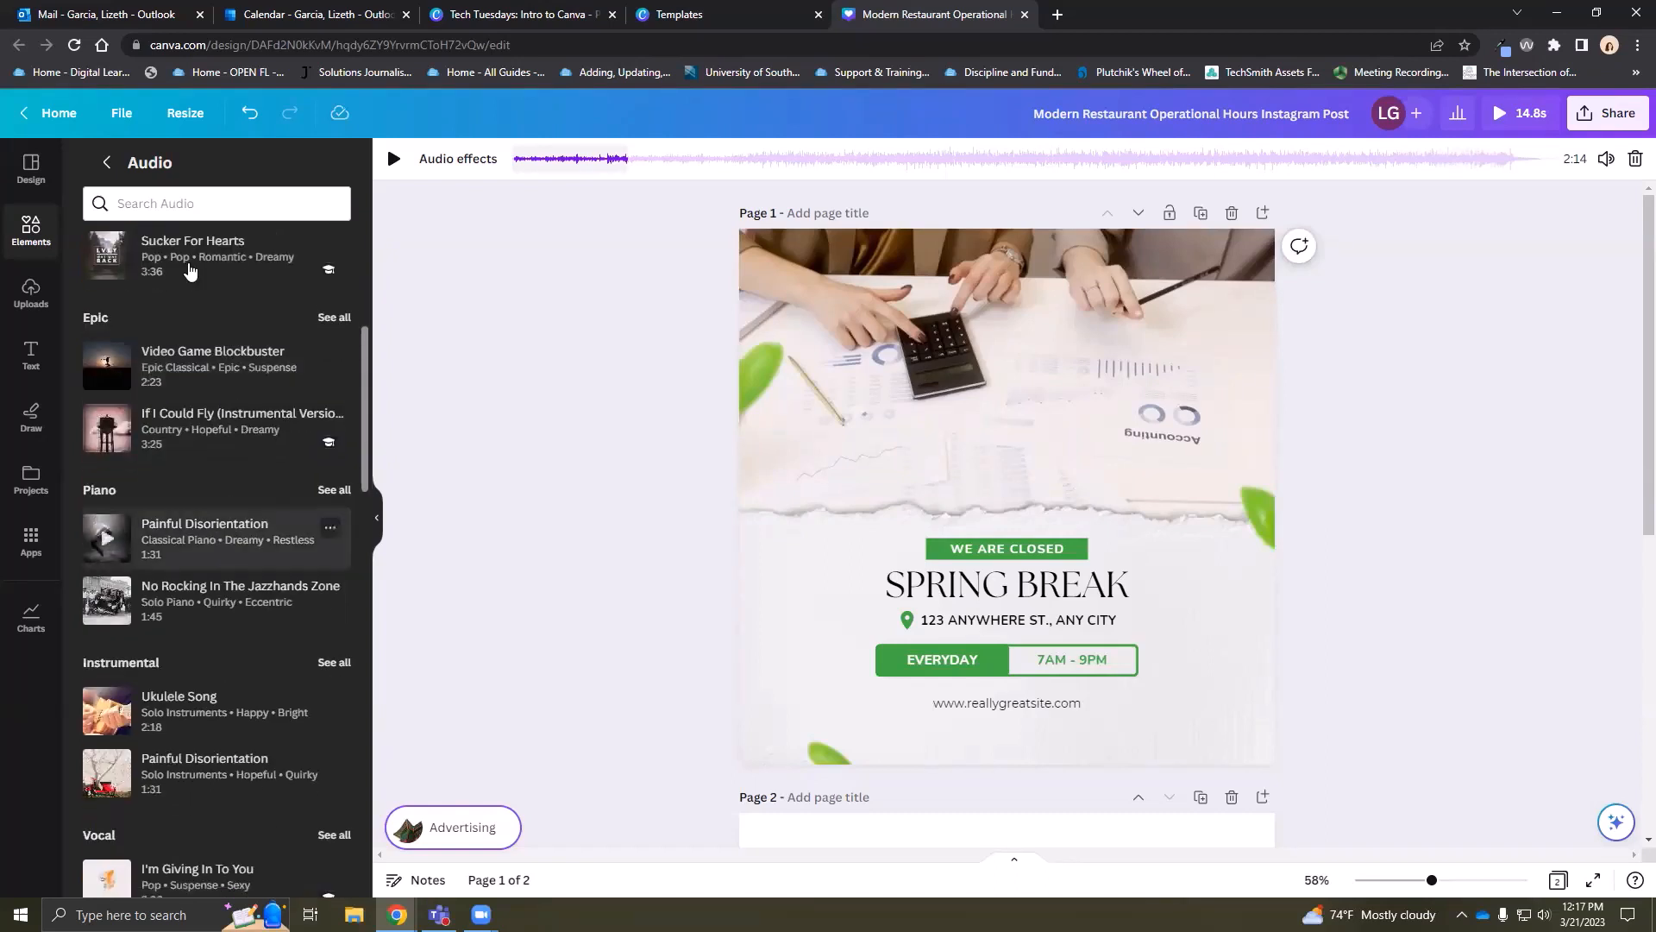
click(107, 162)
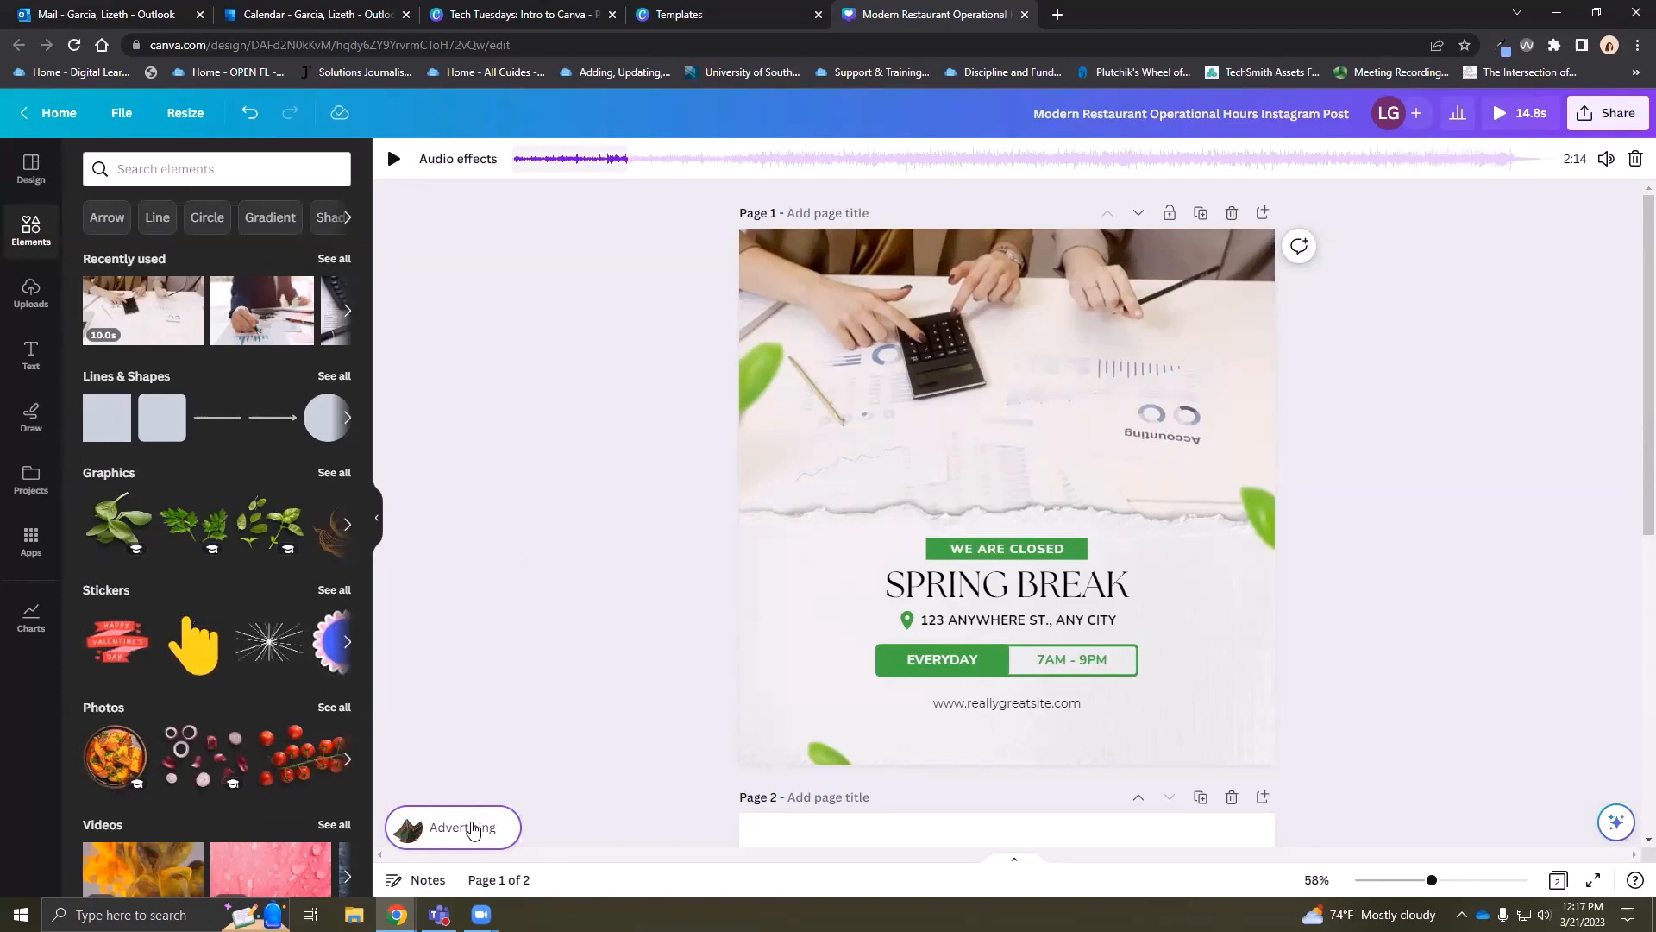
click(474, 830)
click(481, 690)
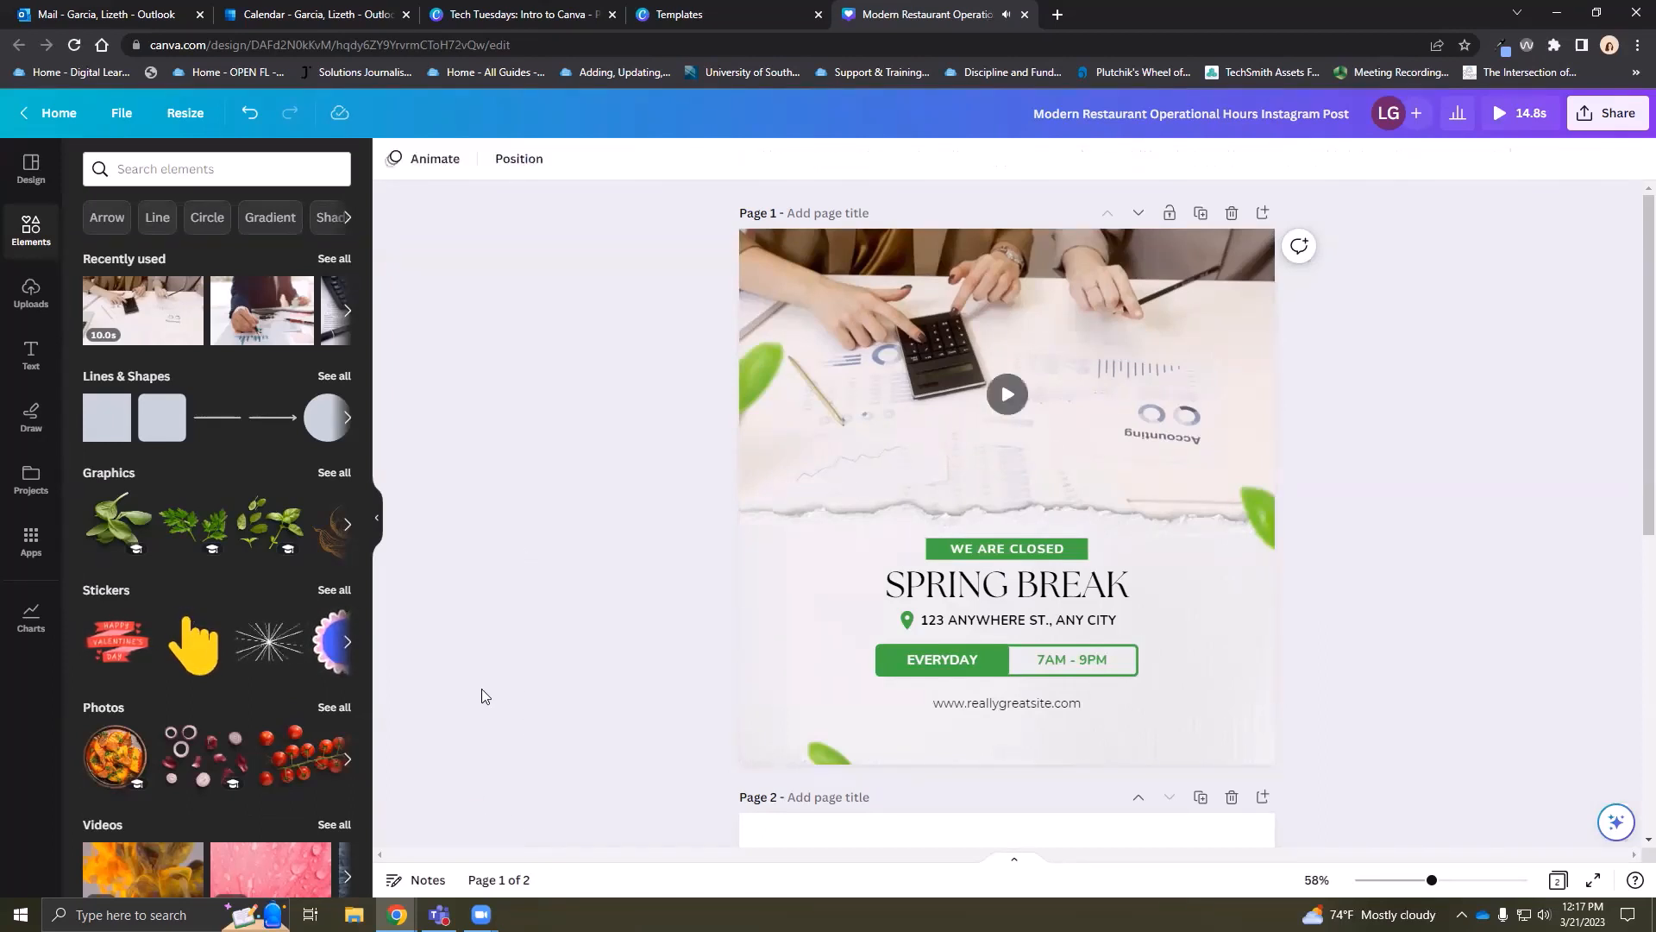
scroll(273, 578, down, 3)
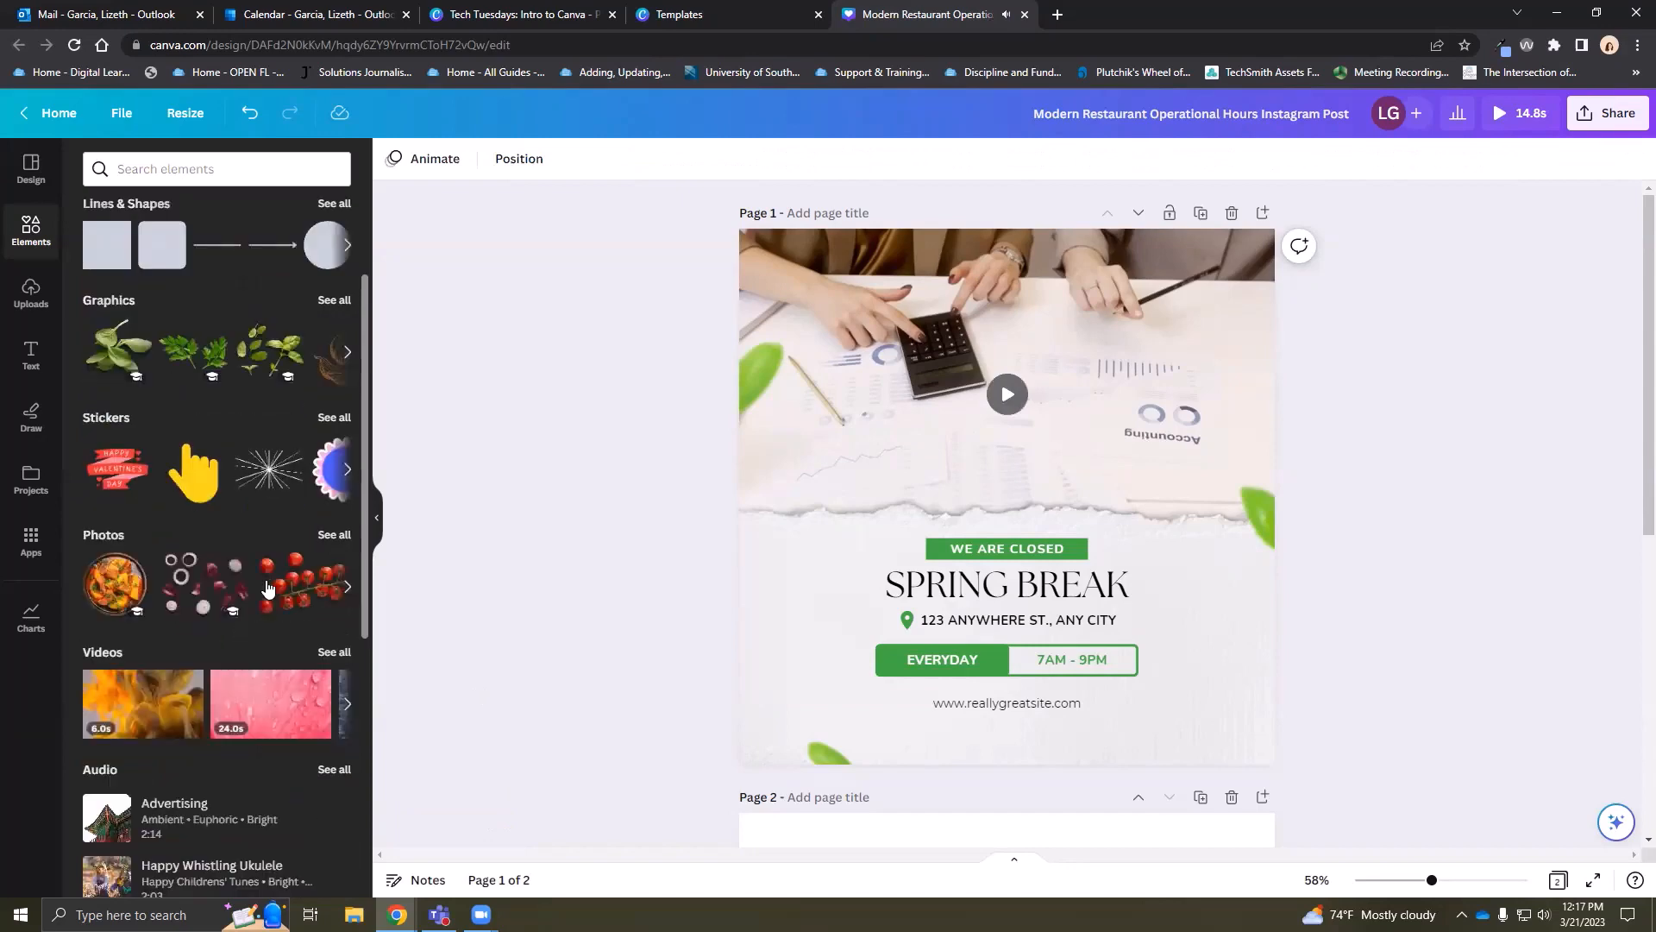
scroll(266, 593, down, 3)
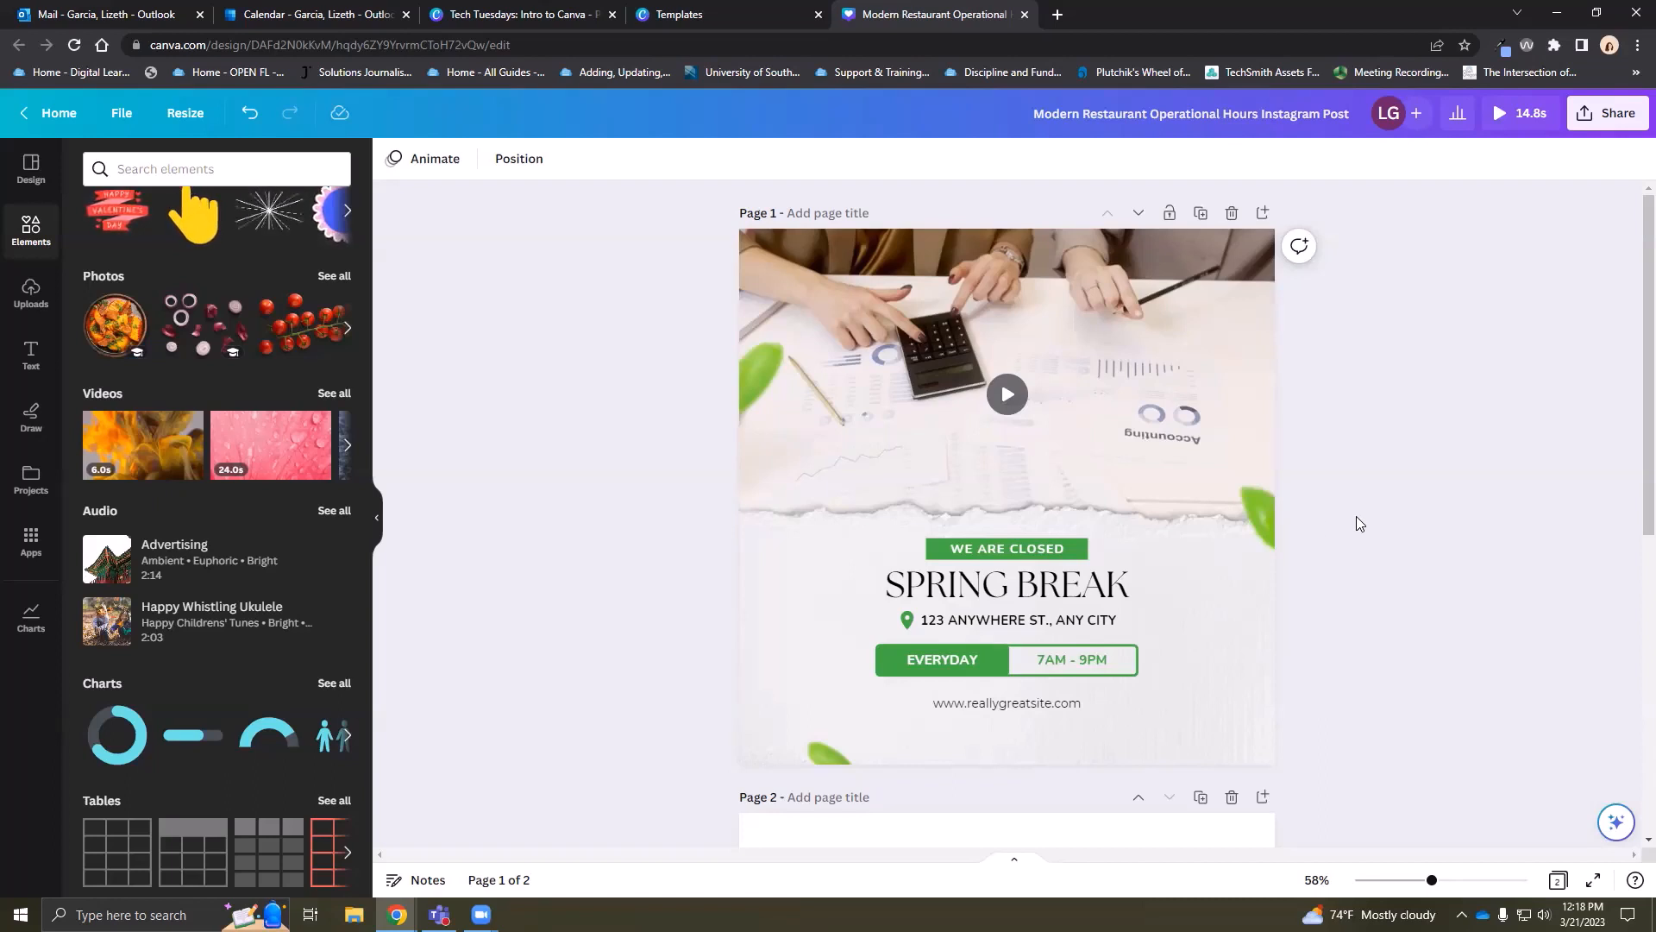
In the templates tab, close the template details and show Canva home's next design suggestions
click(697, 15)
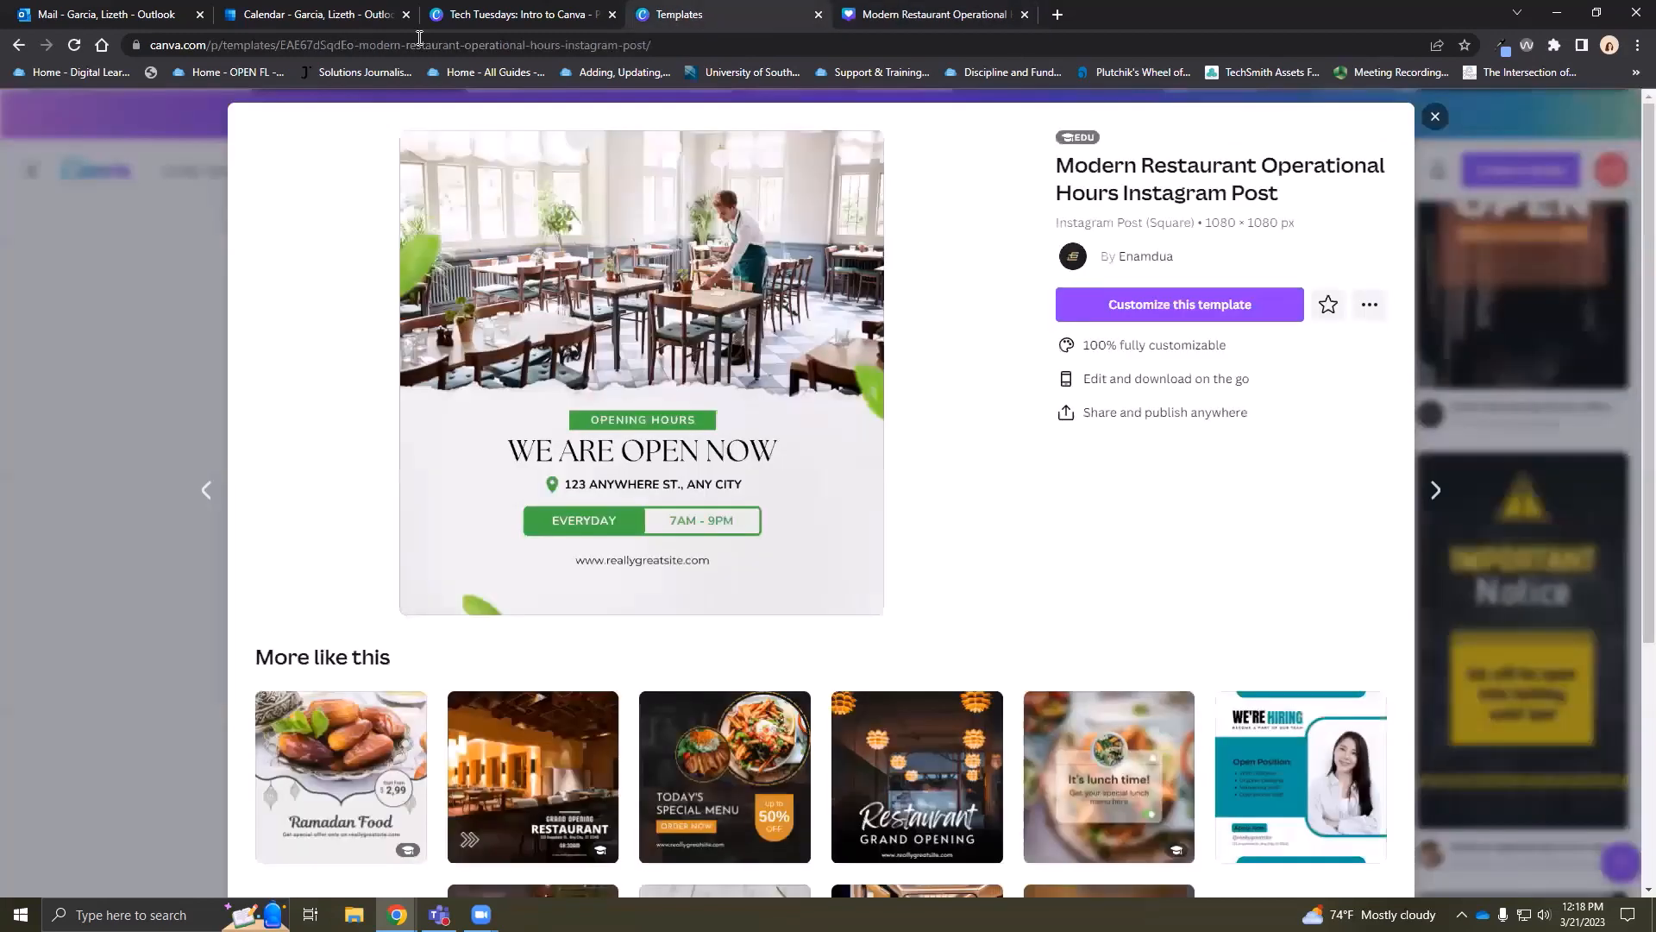
click(1435, 119)
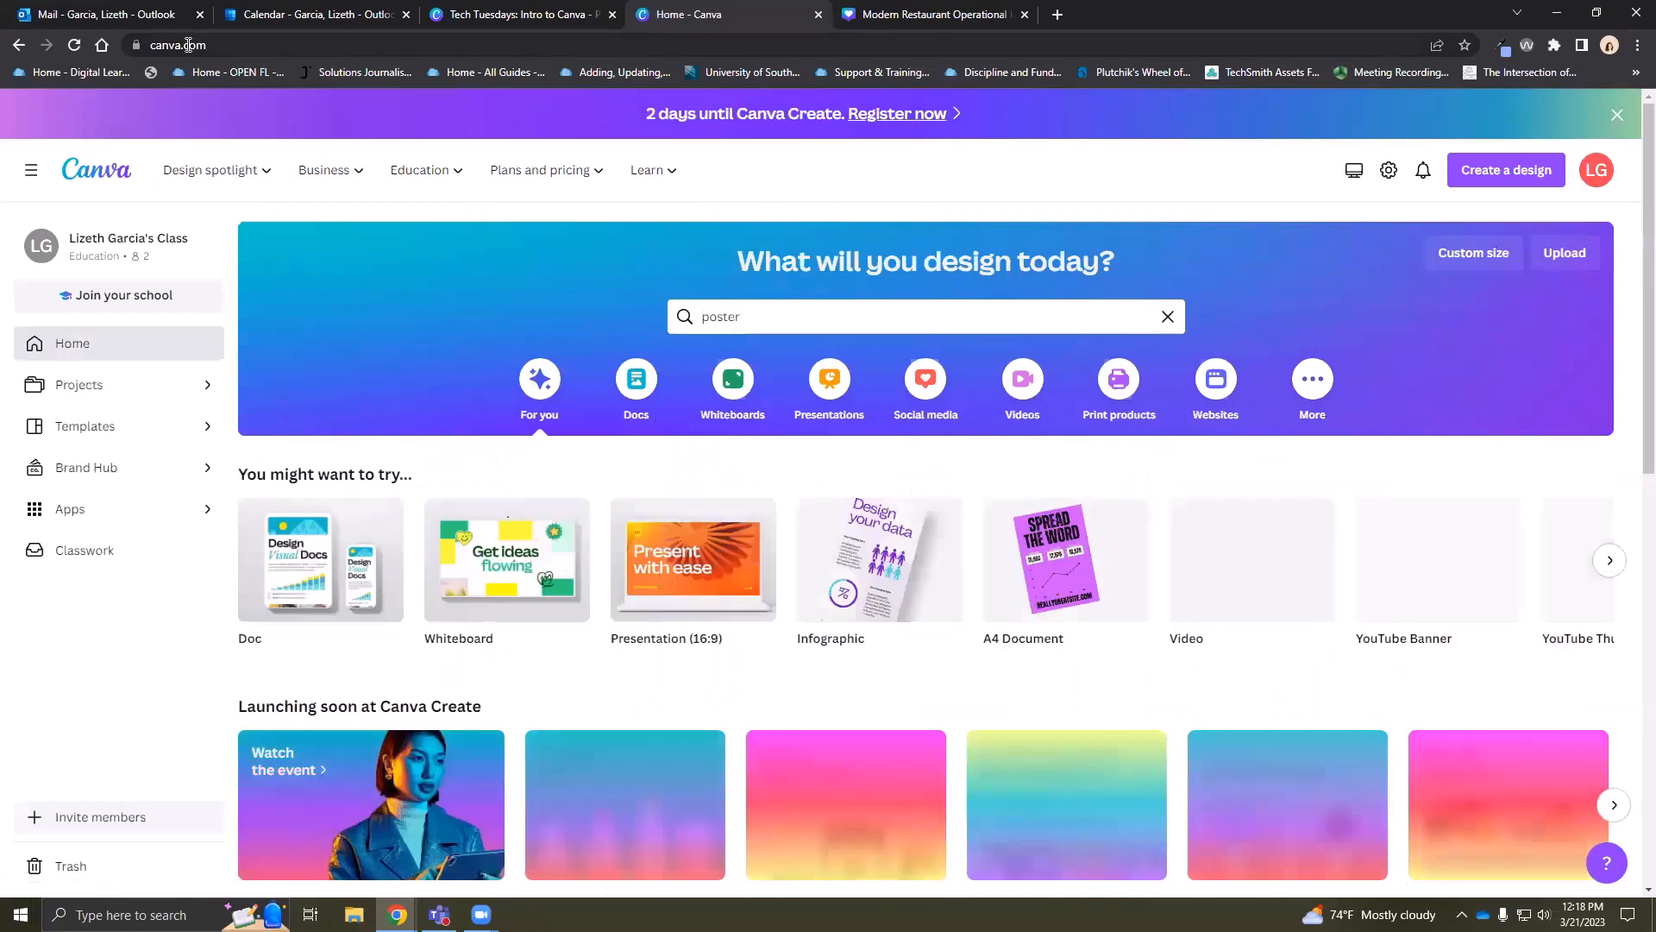
click(214, 44)
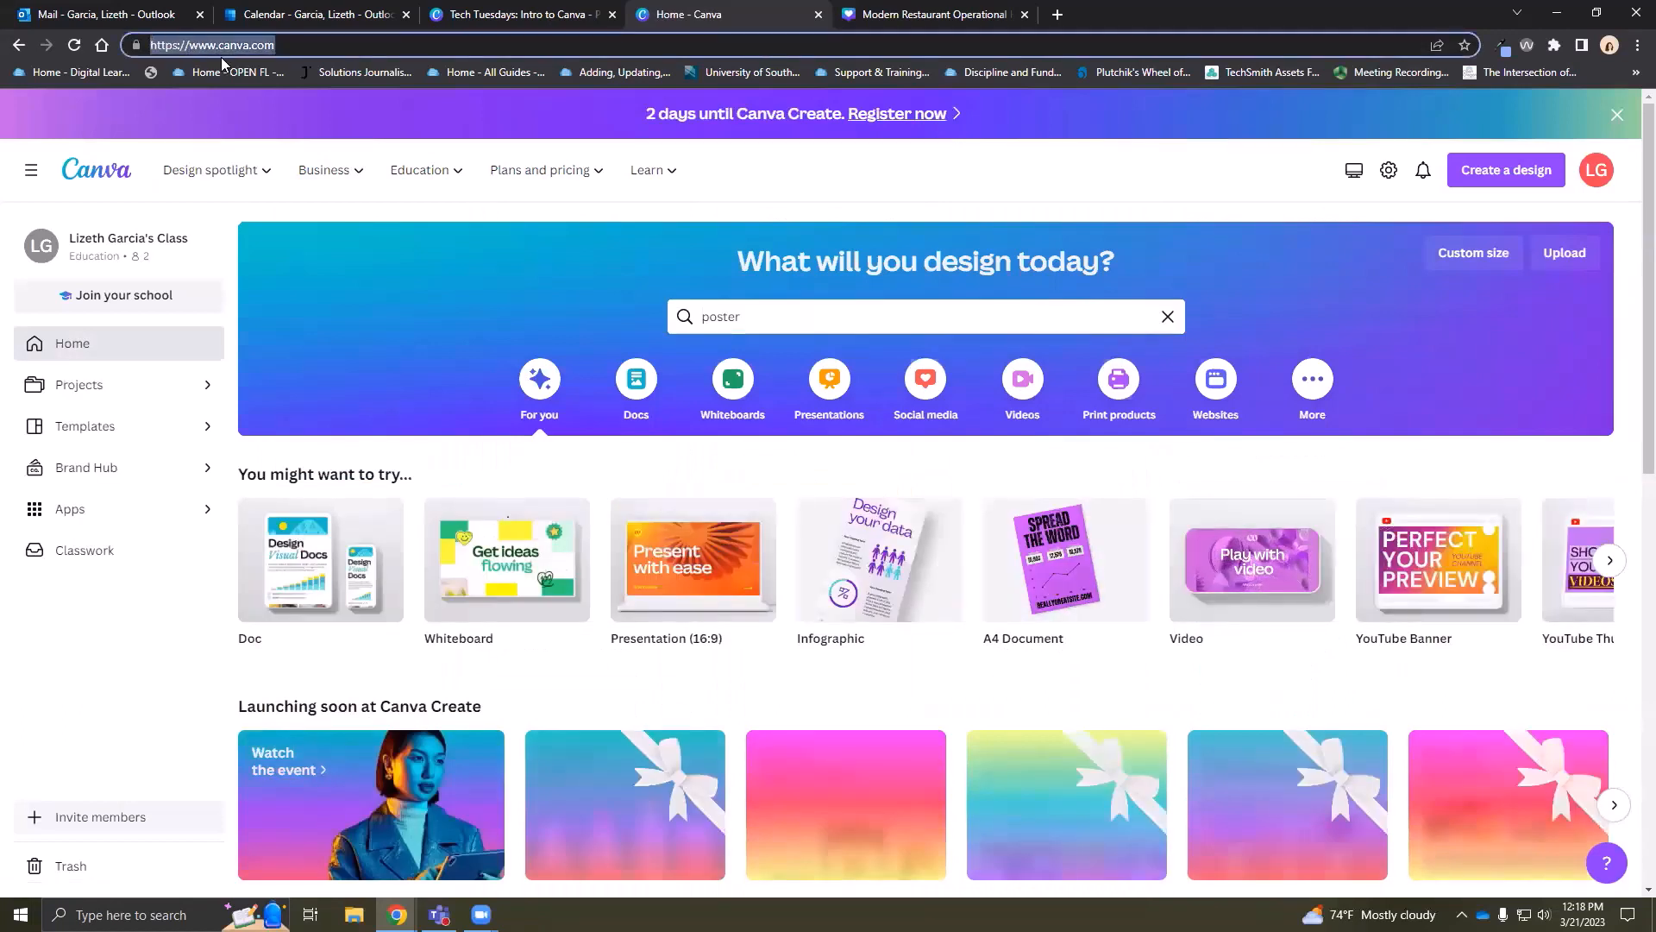
right_click(199, 45)
click(226, 141)
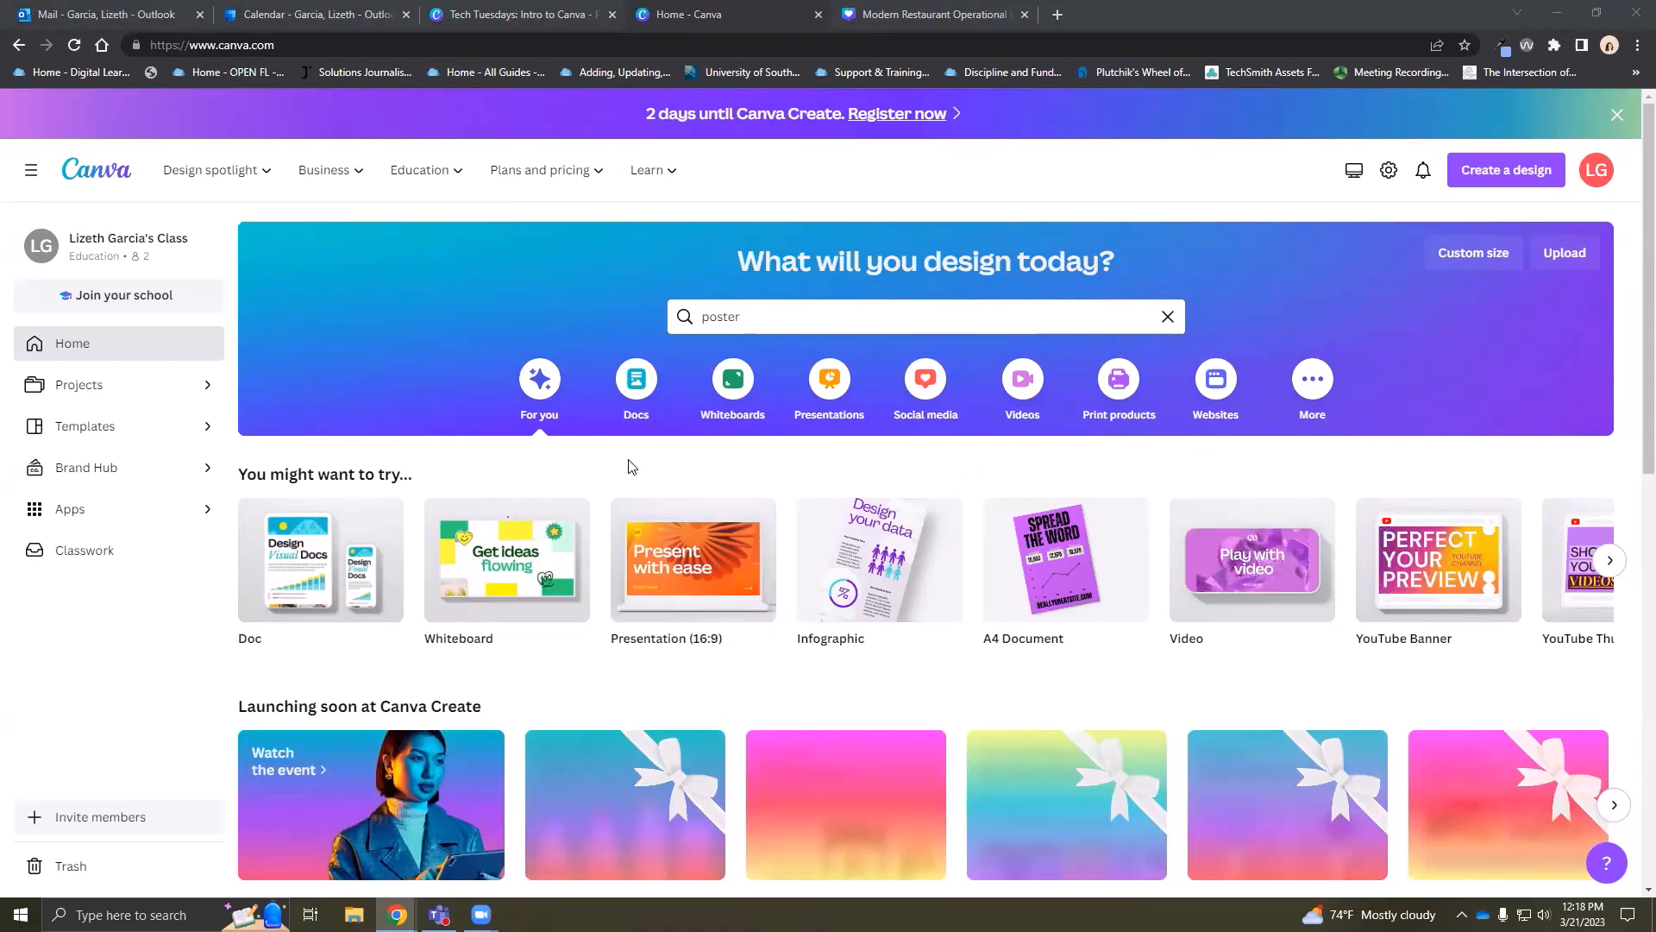
click(1610, 561)
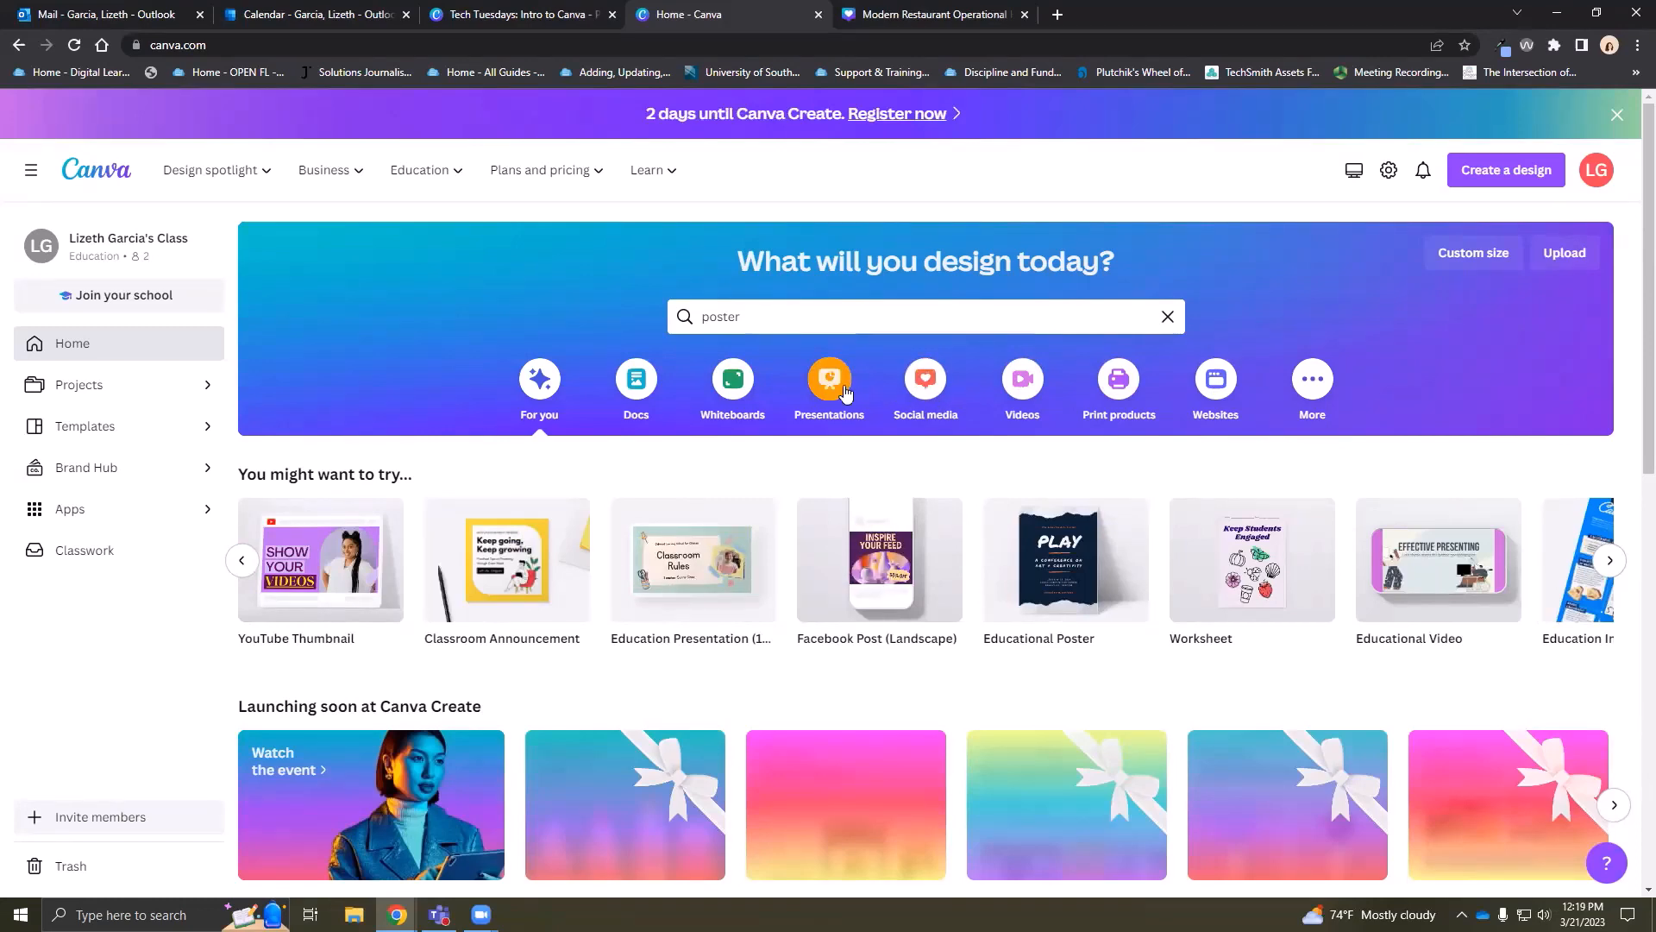
Preview the social media, presentation and document design types on the Canva home page
click(926, 380)
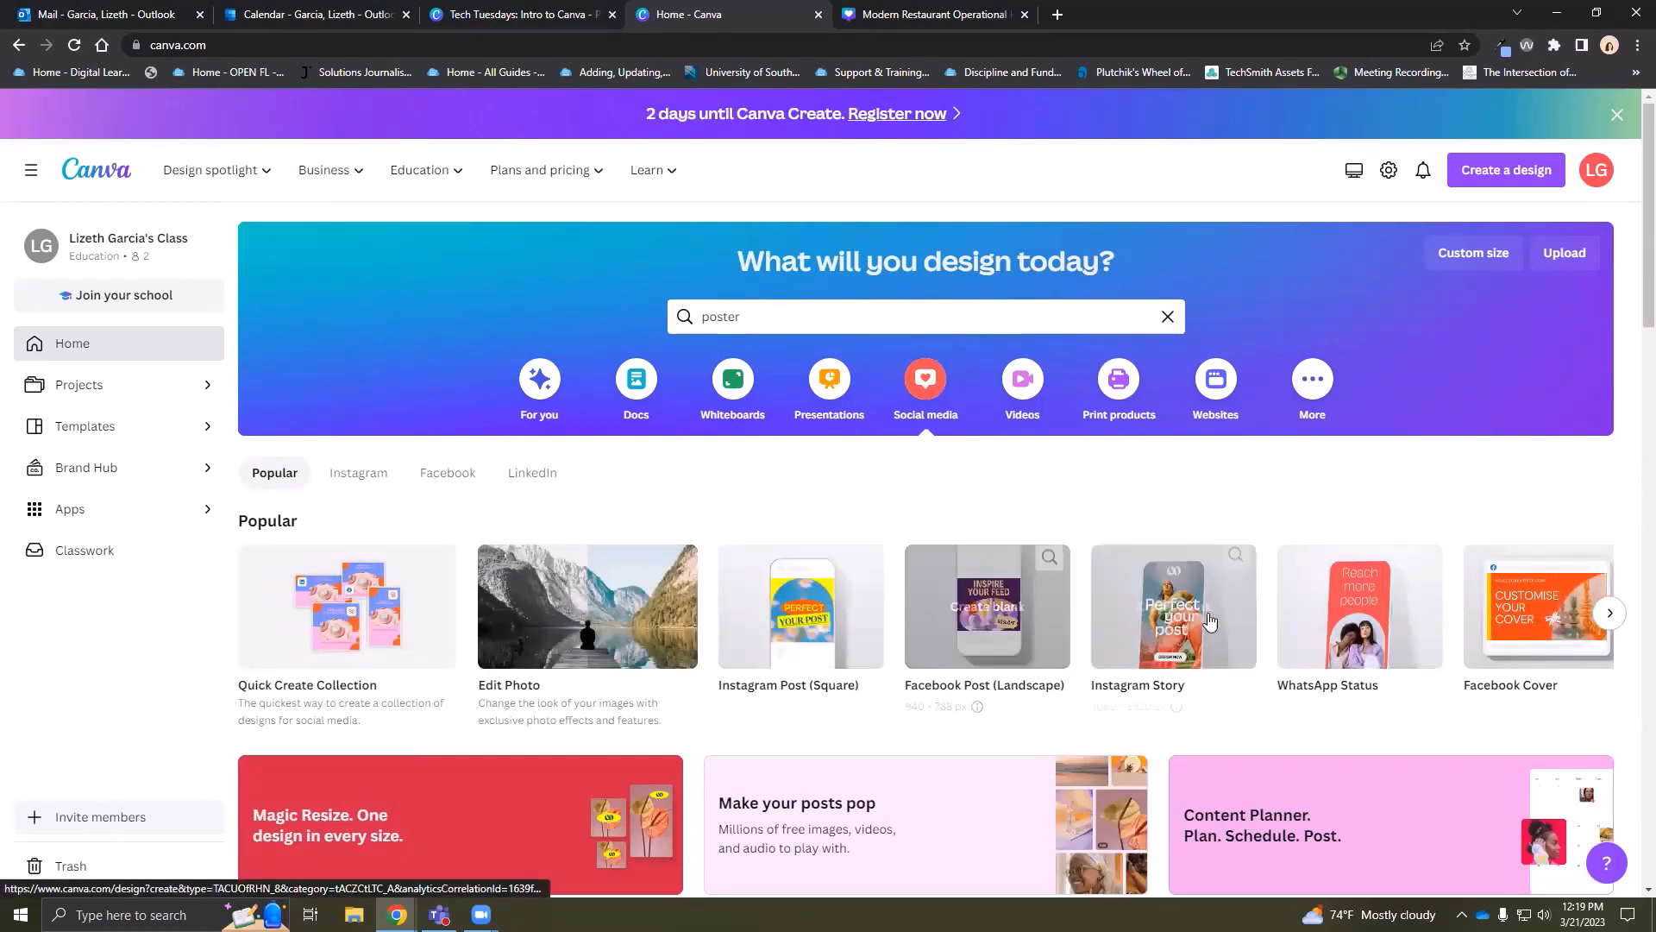
click(1608, 614)
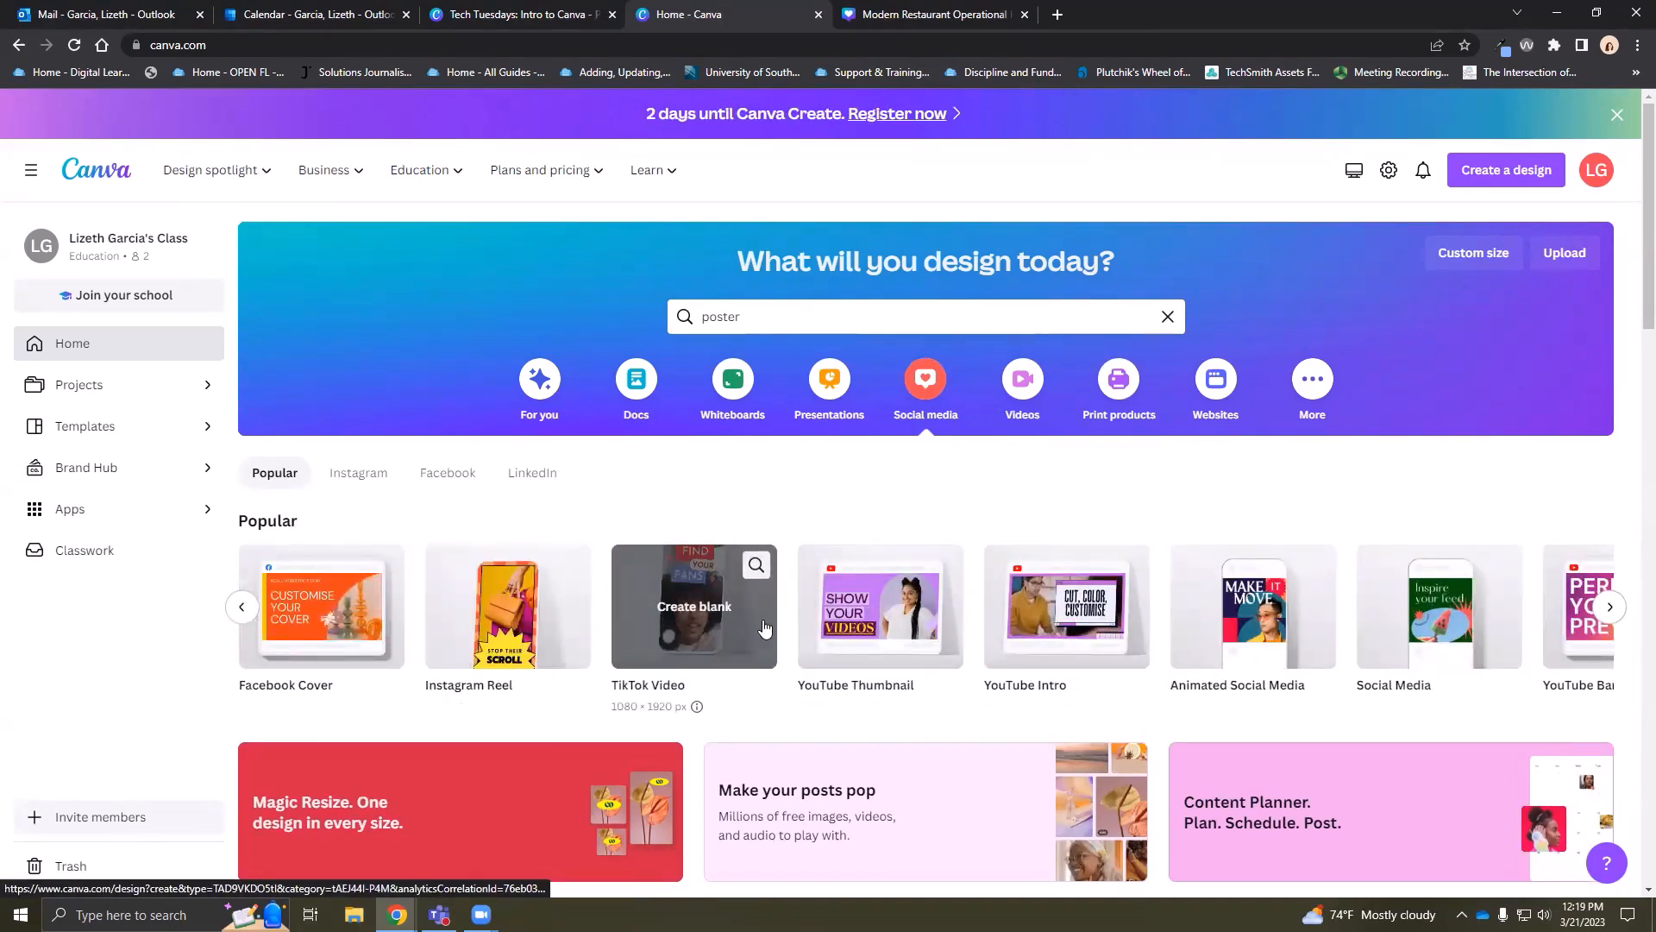
click(1620, 613)
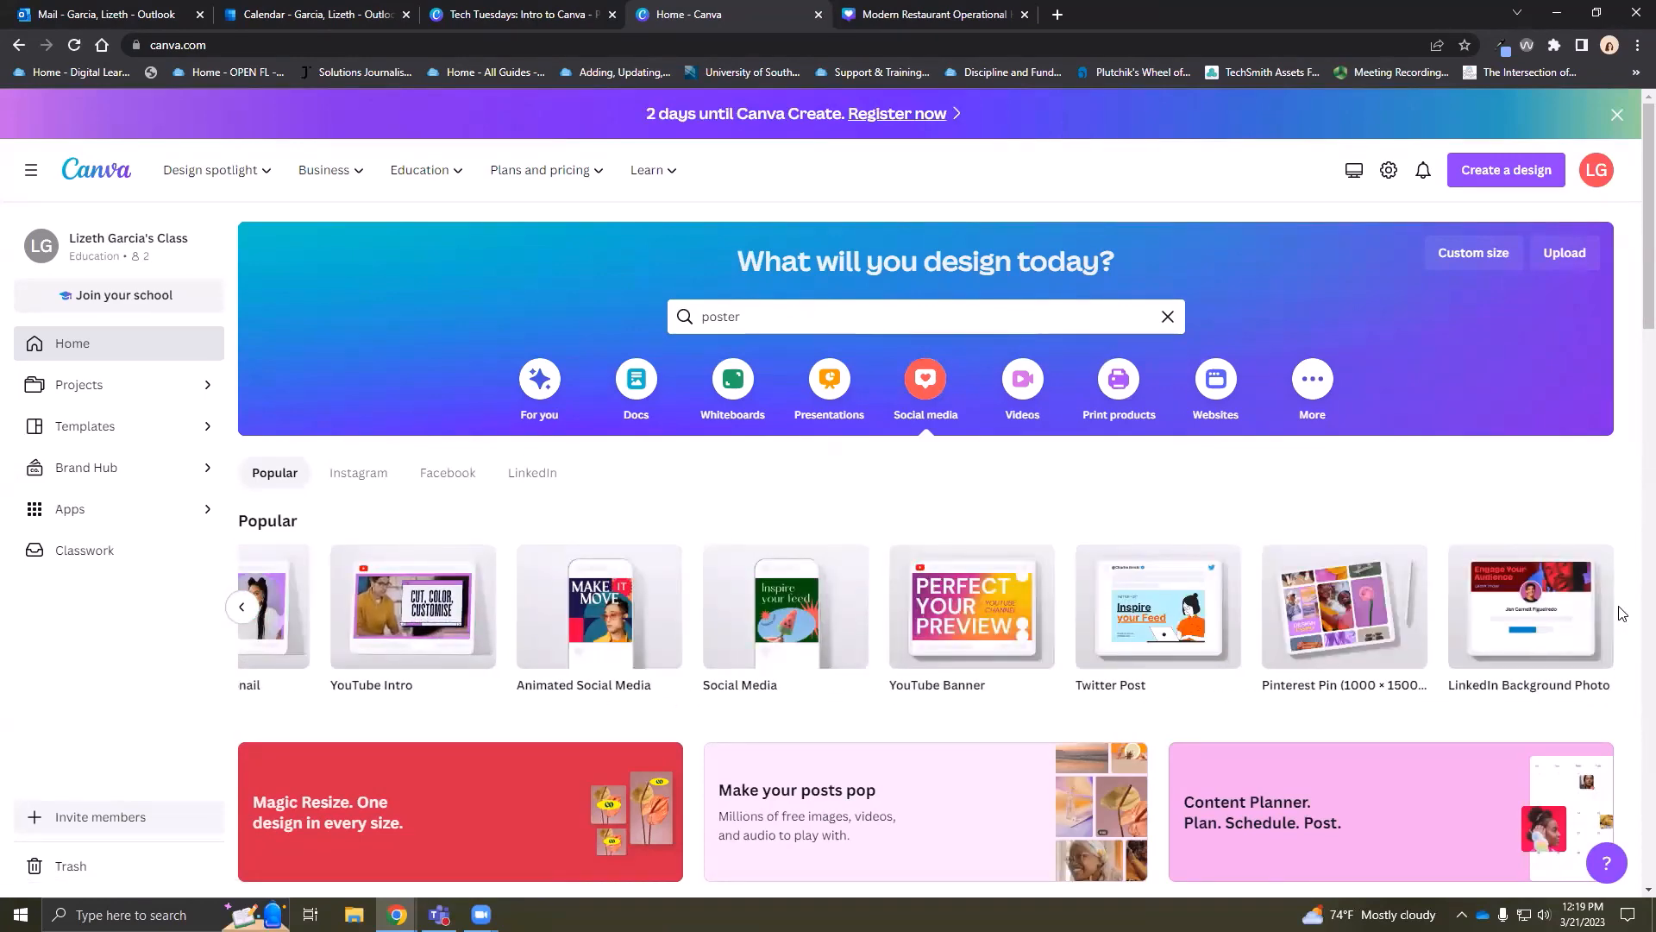
click(811, 390)
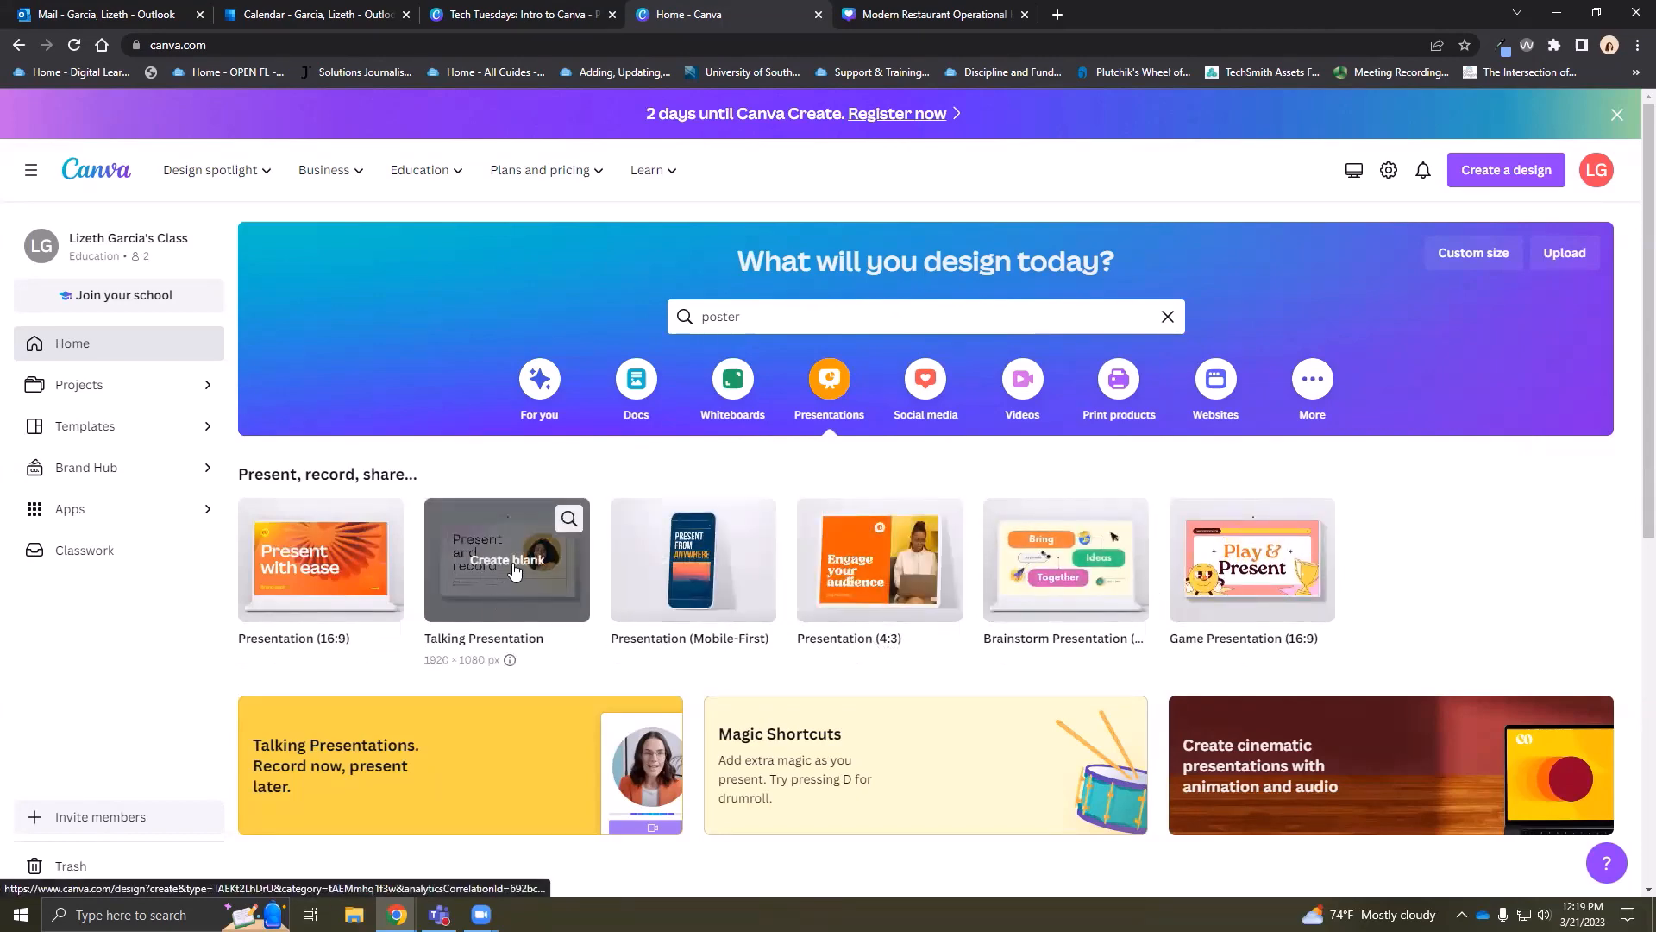
click(627, 388)
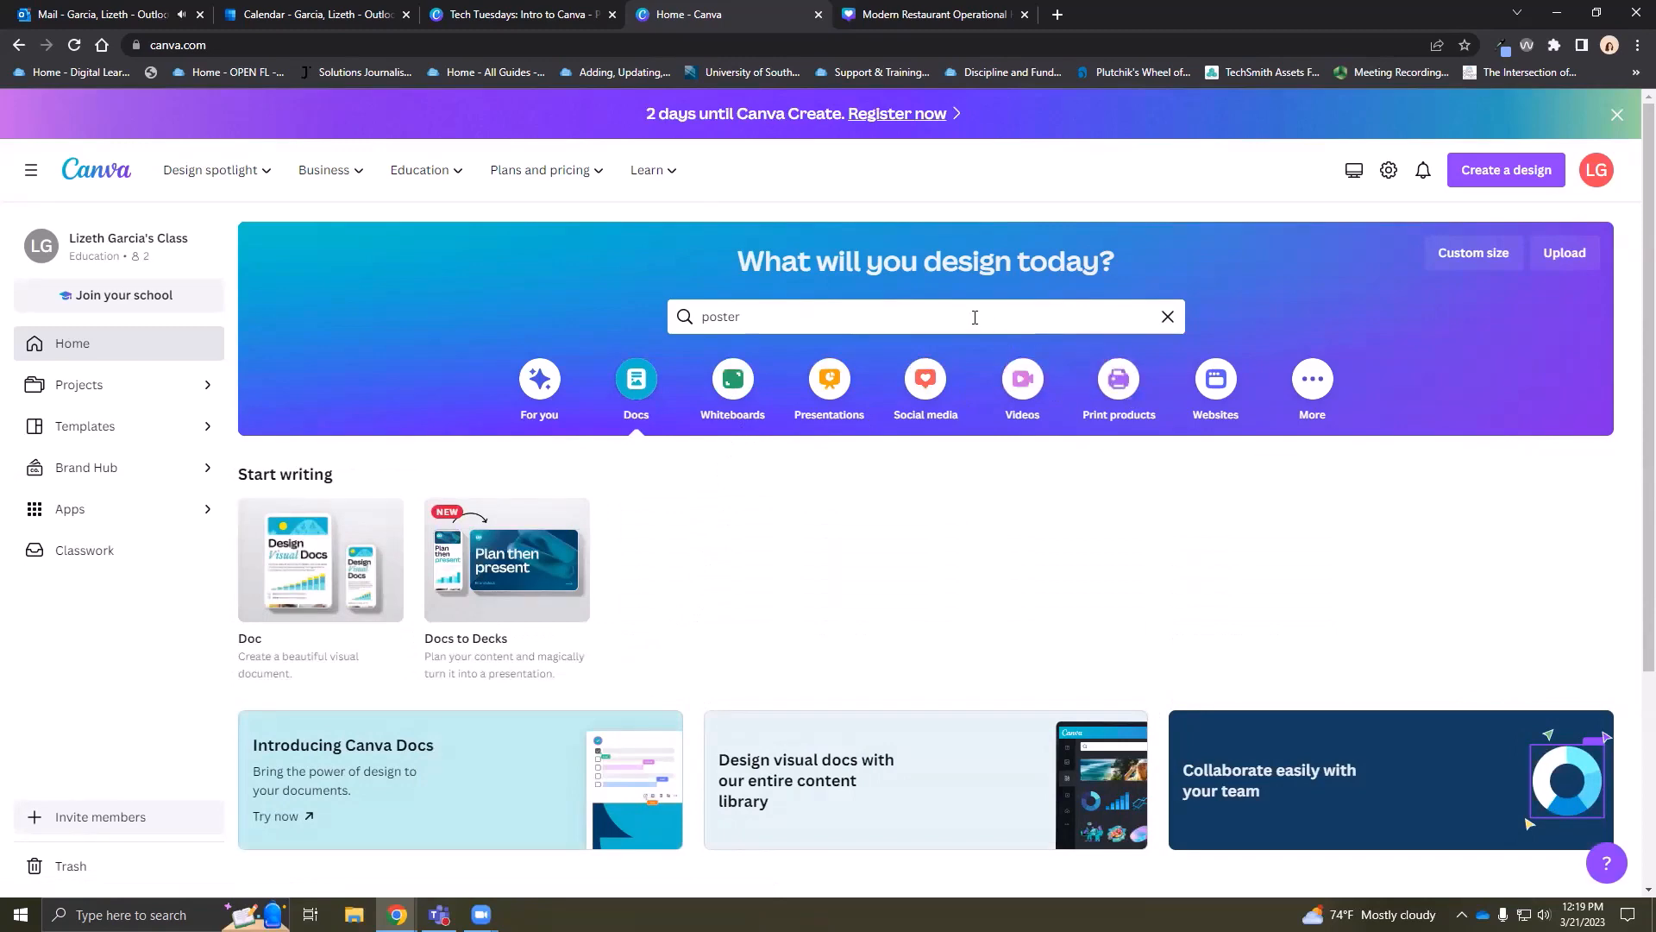
Browse the further design types to try
click(1312, 379)
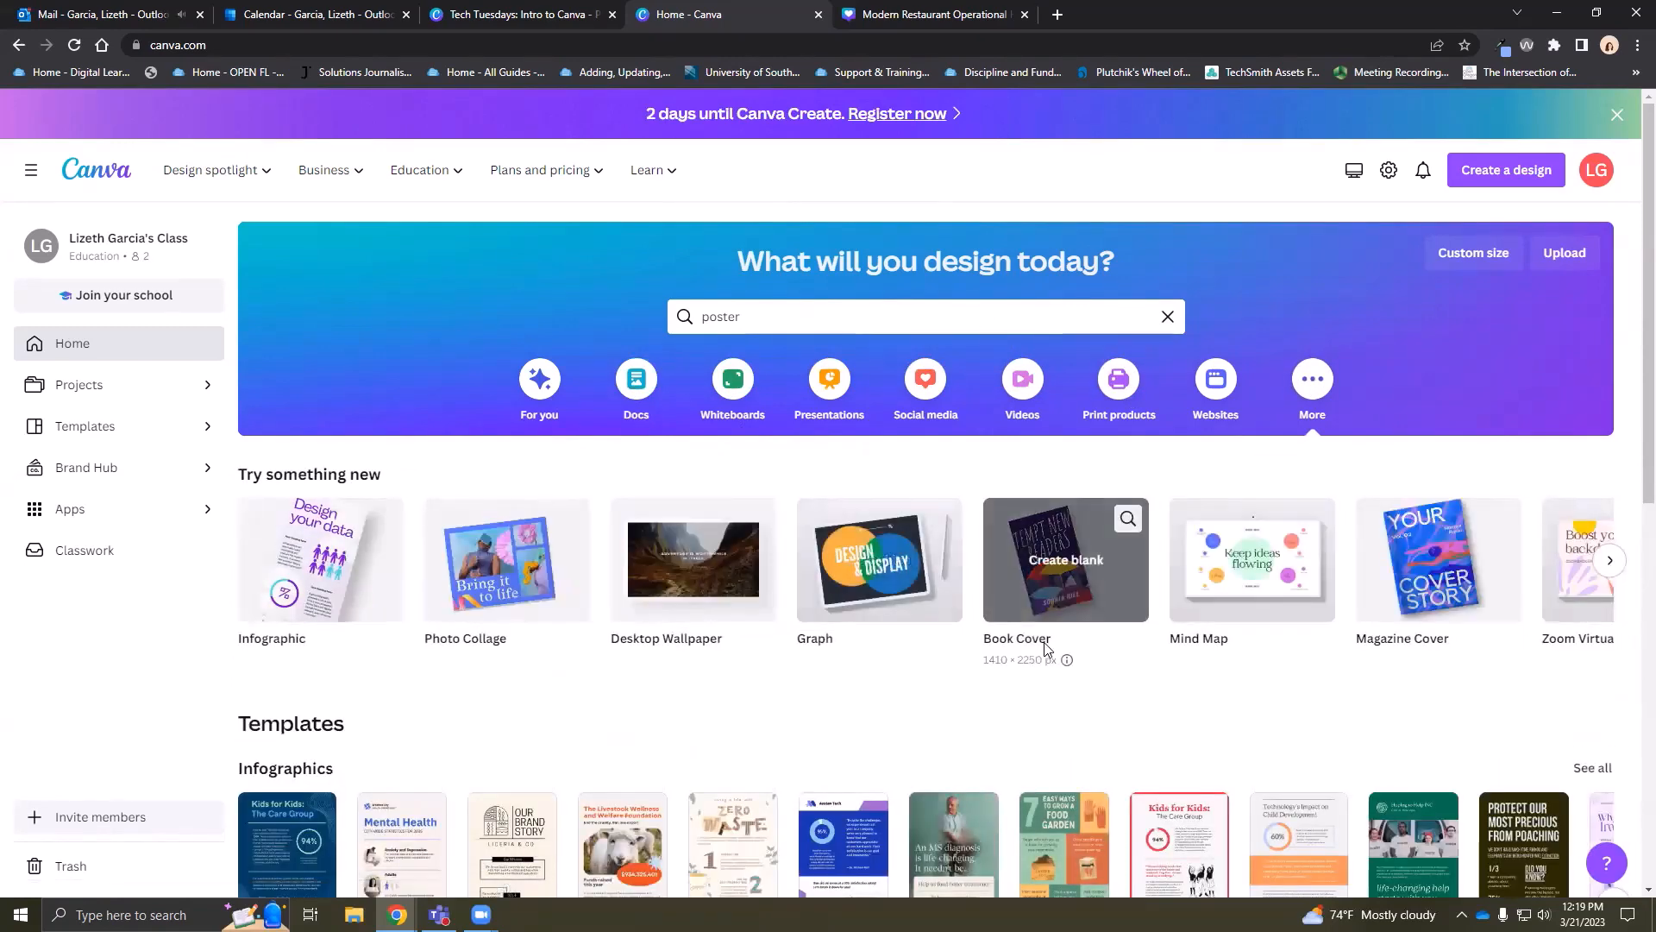
scroll(505, 617, down, 3)
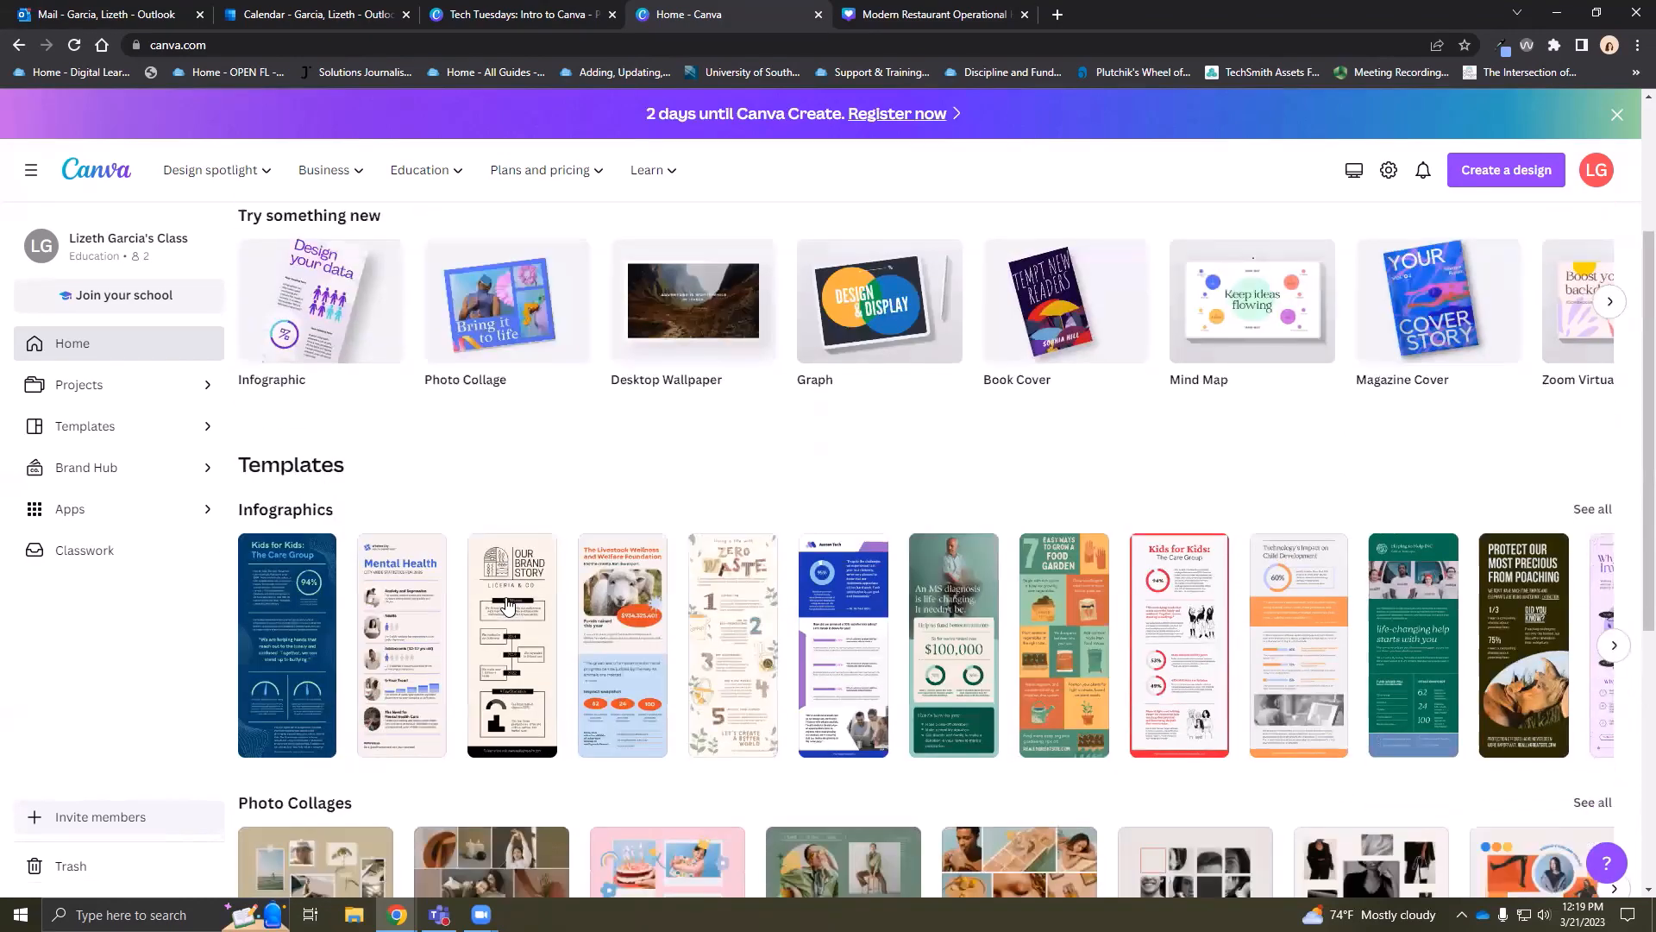
scroll(508, 607, down, 4)
scroll(567, 552, down, 2)
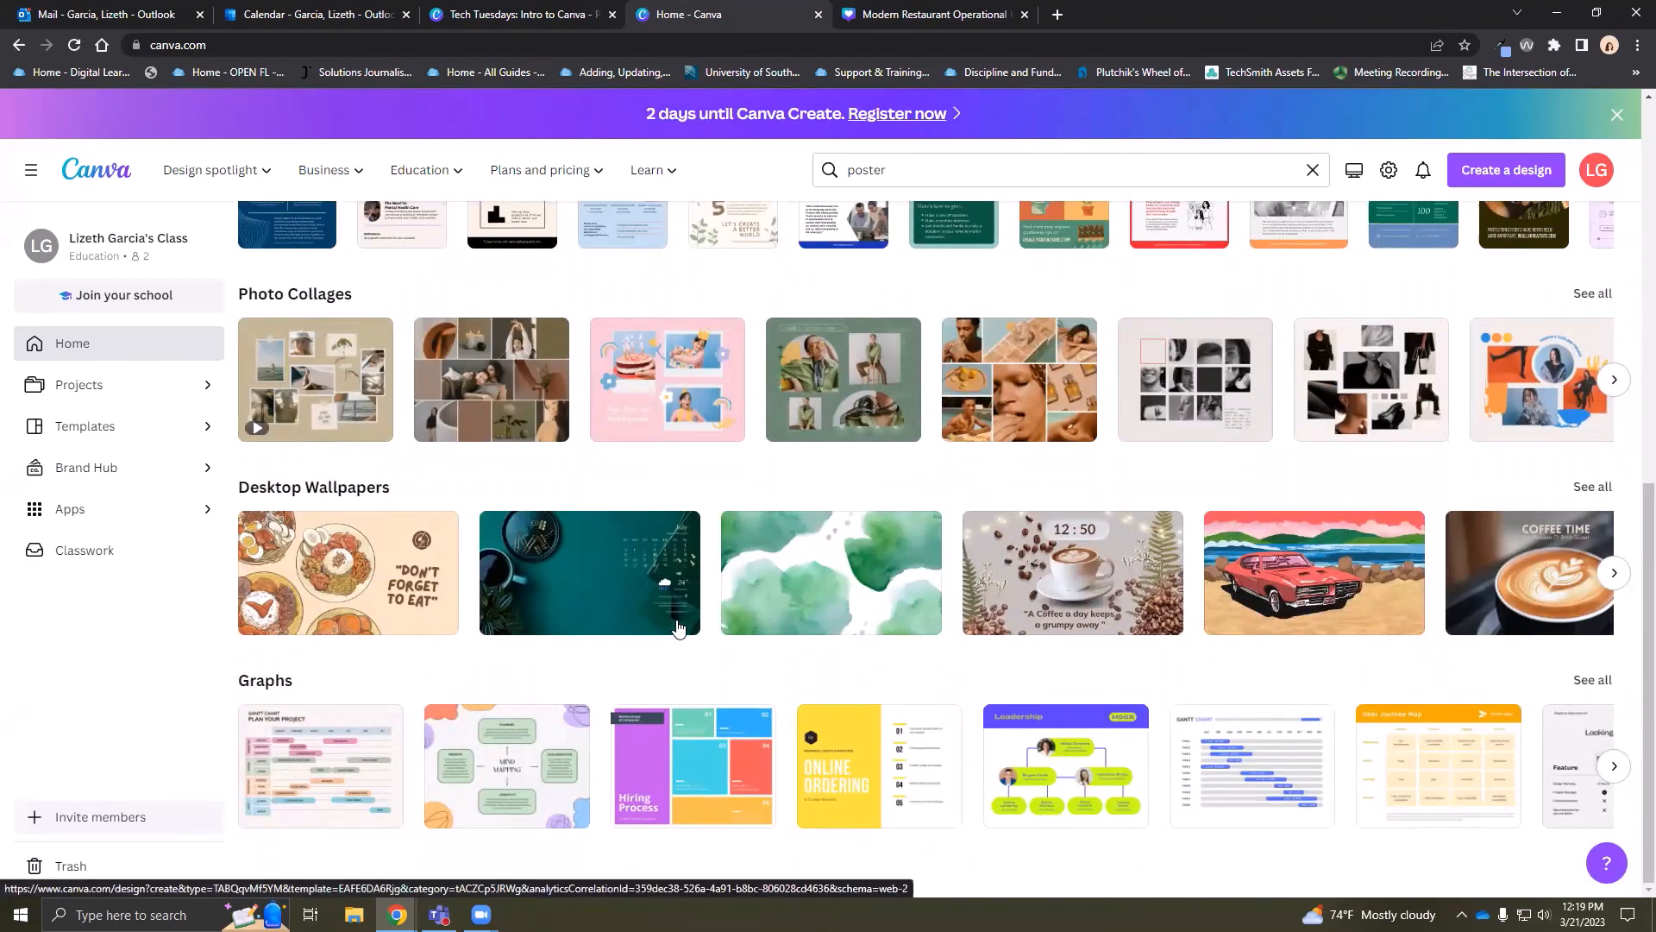
scroll(680, 612, up, 5)
scroll(1211, 625, up, 3)
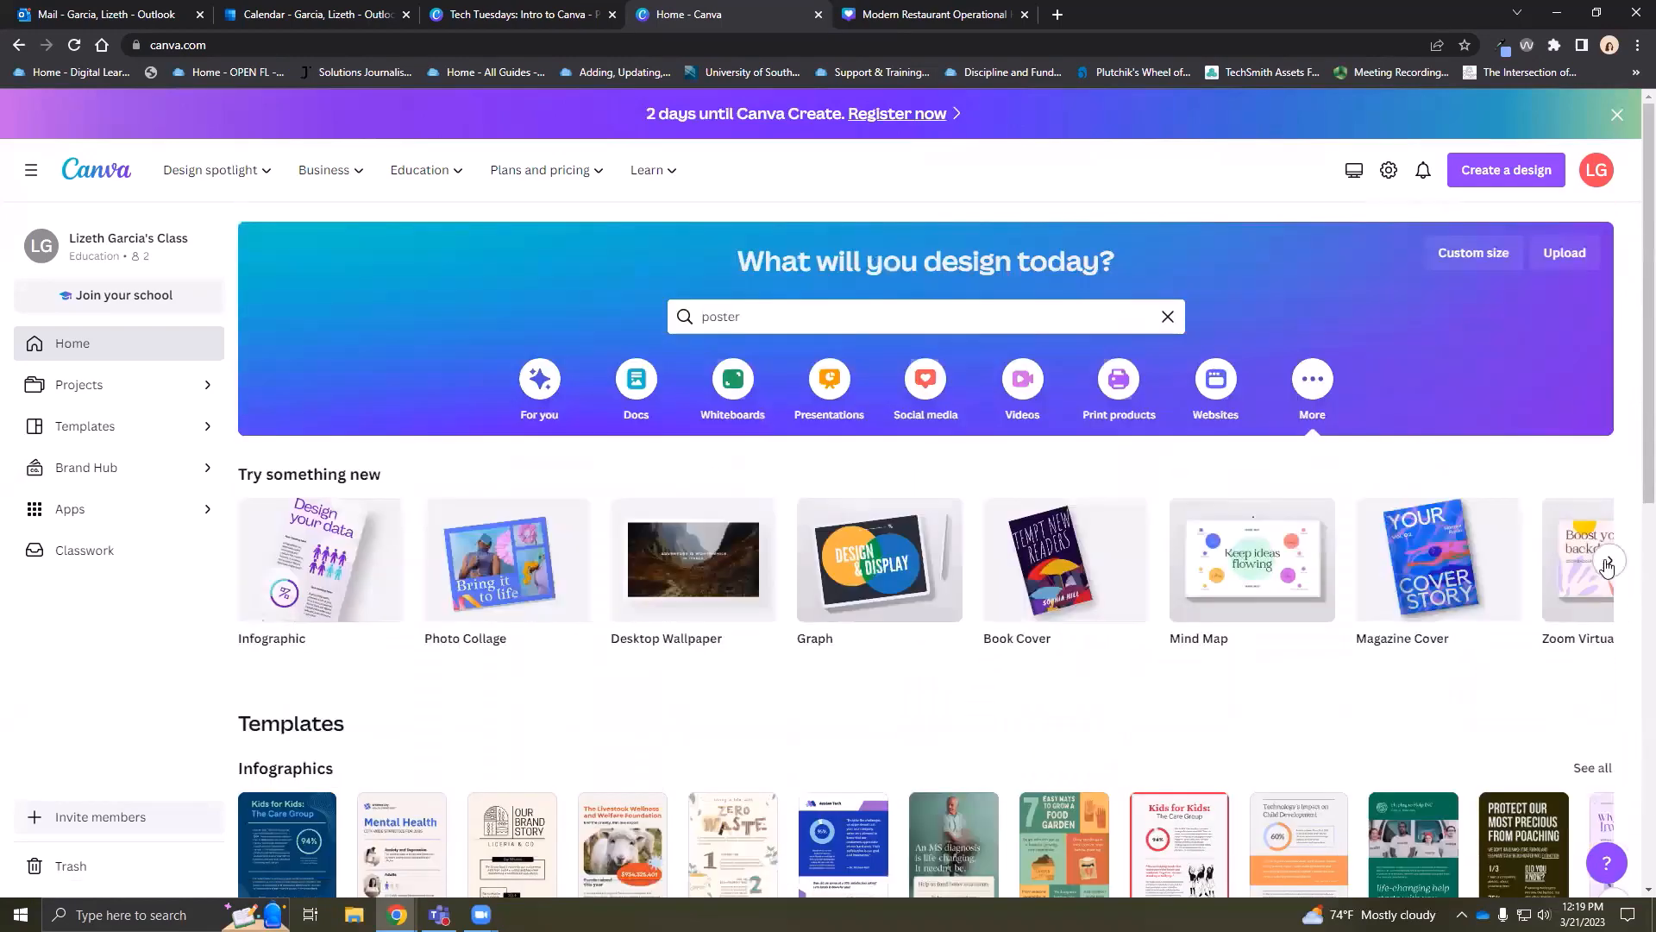
click(1608, 561)
mouse_move(662, 582)
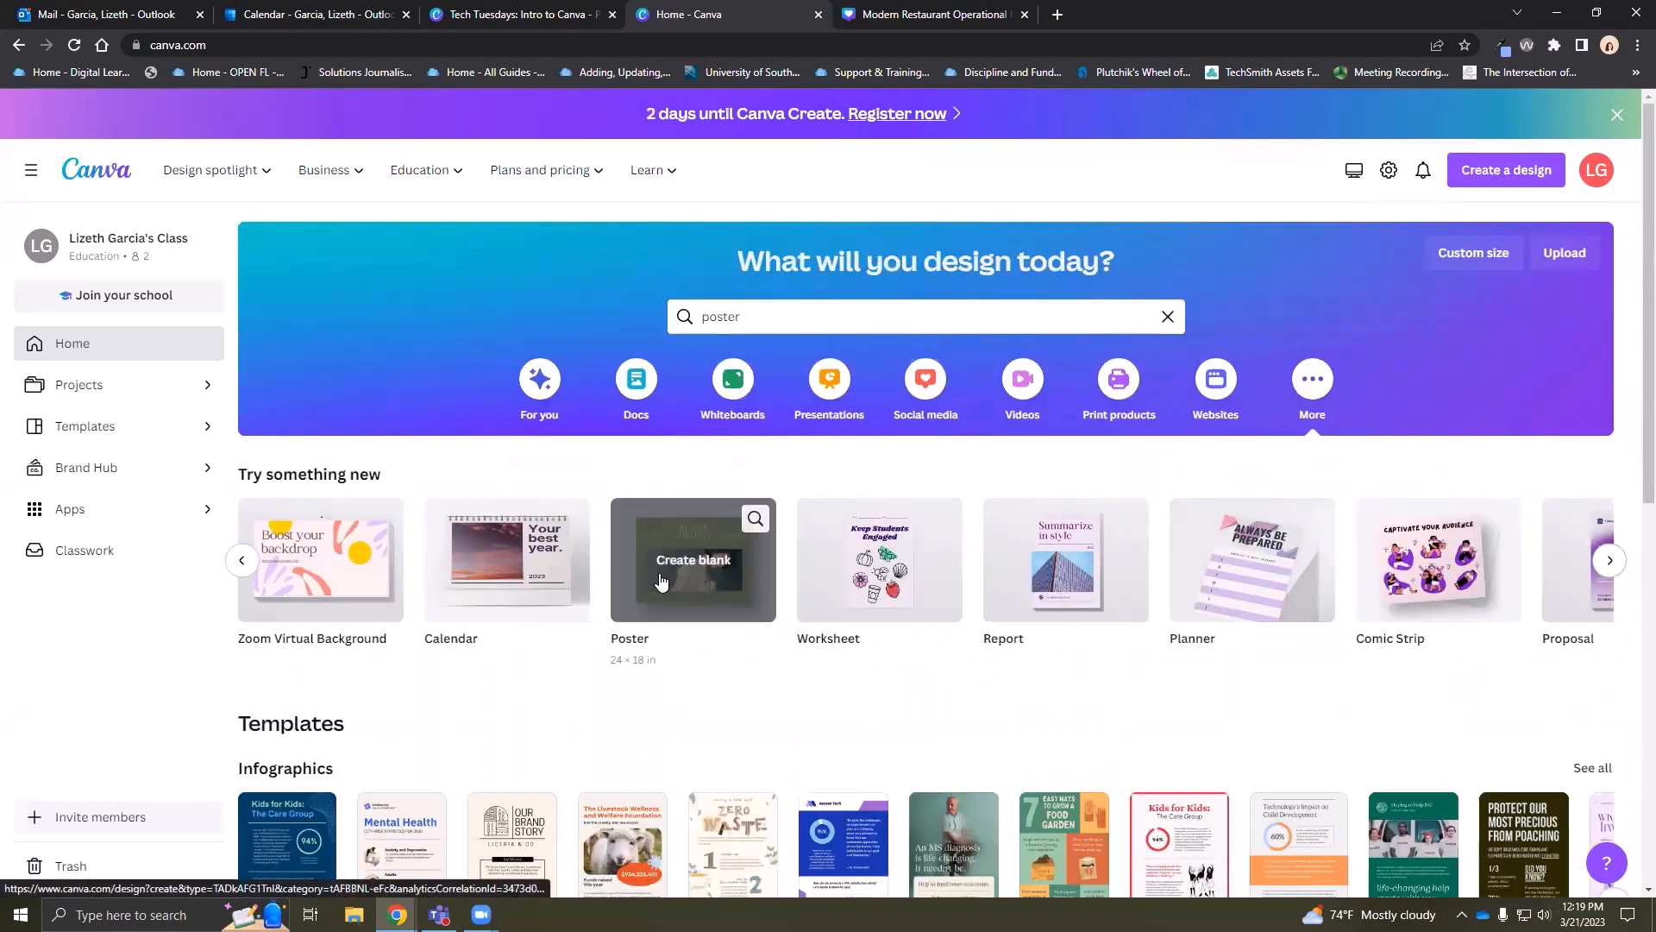
mouse_move(1075, 587)
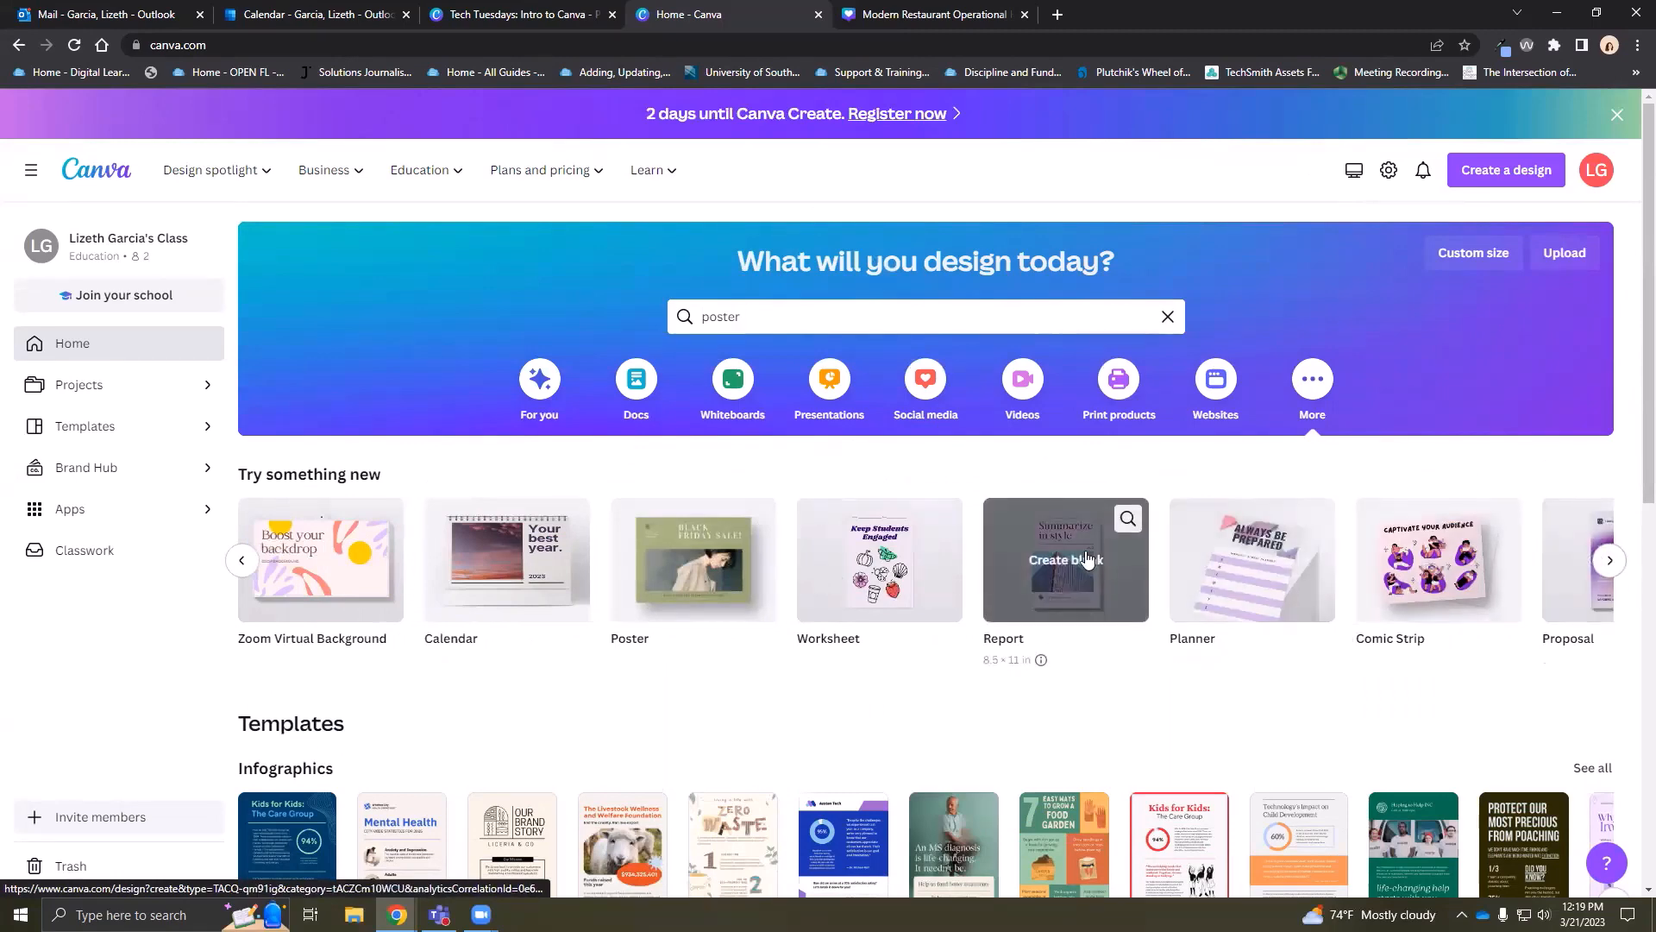
Check and dismiss the Custom size settings, then start a new template search
click(1456, 259)
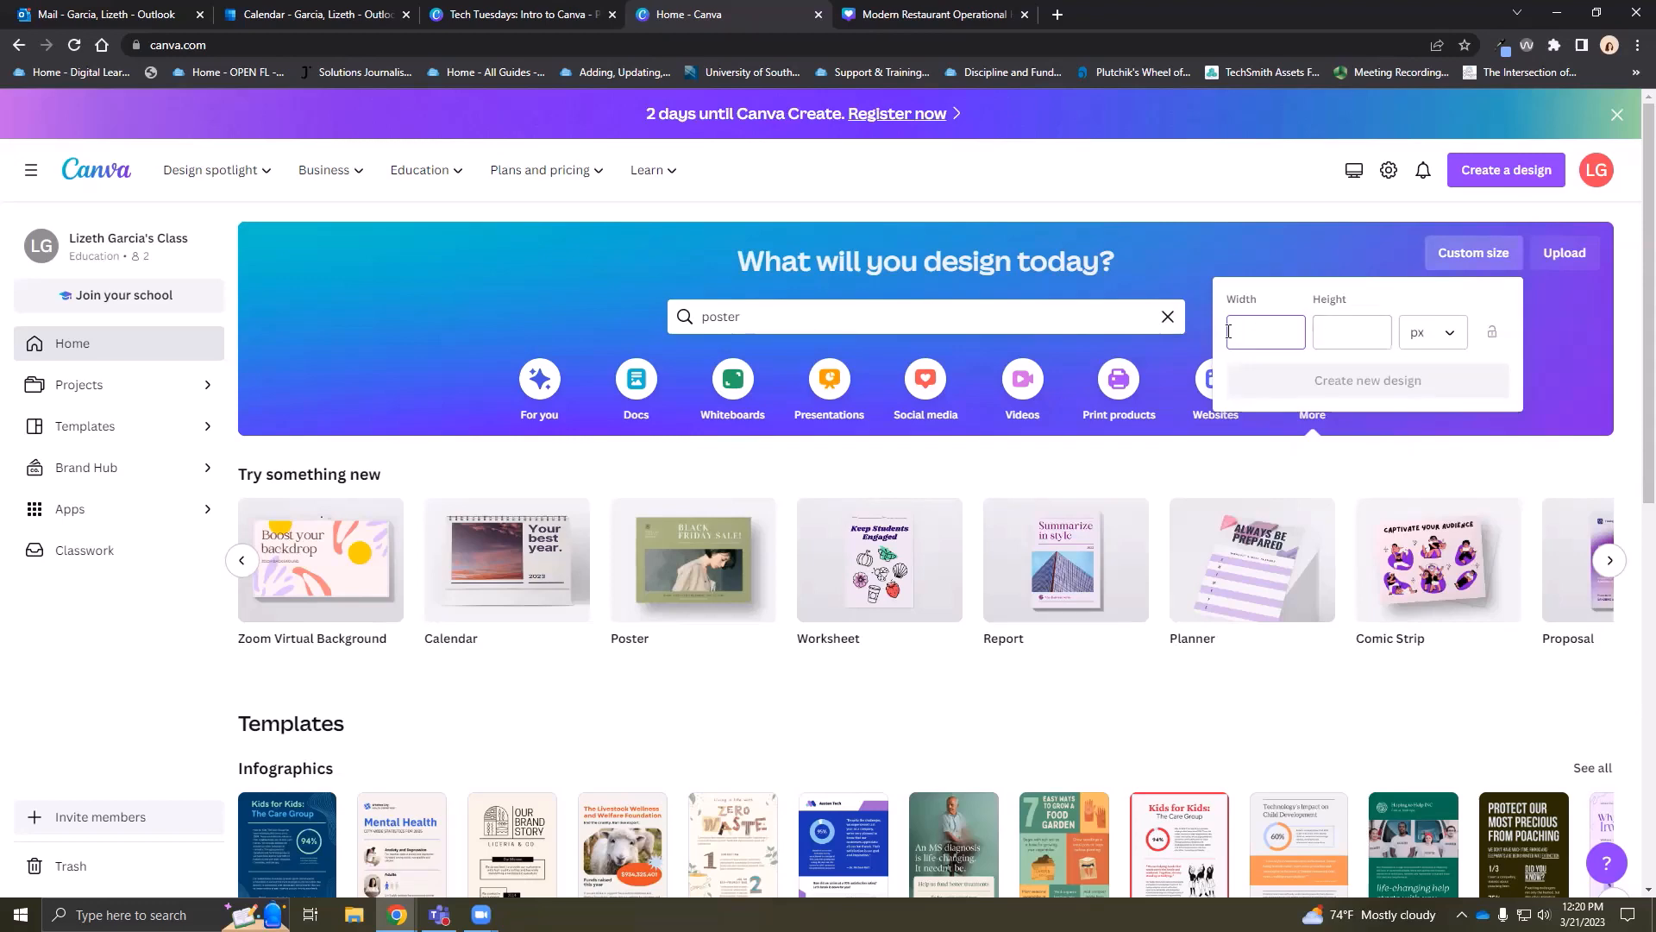
click(1275, 266)
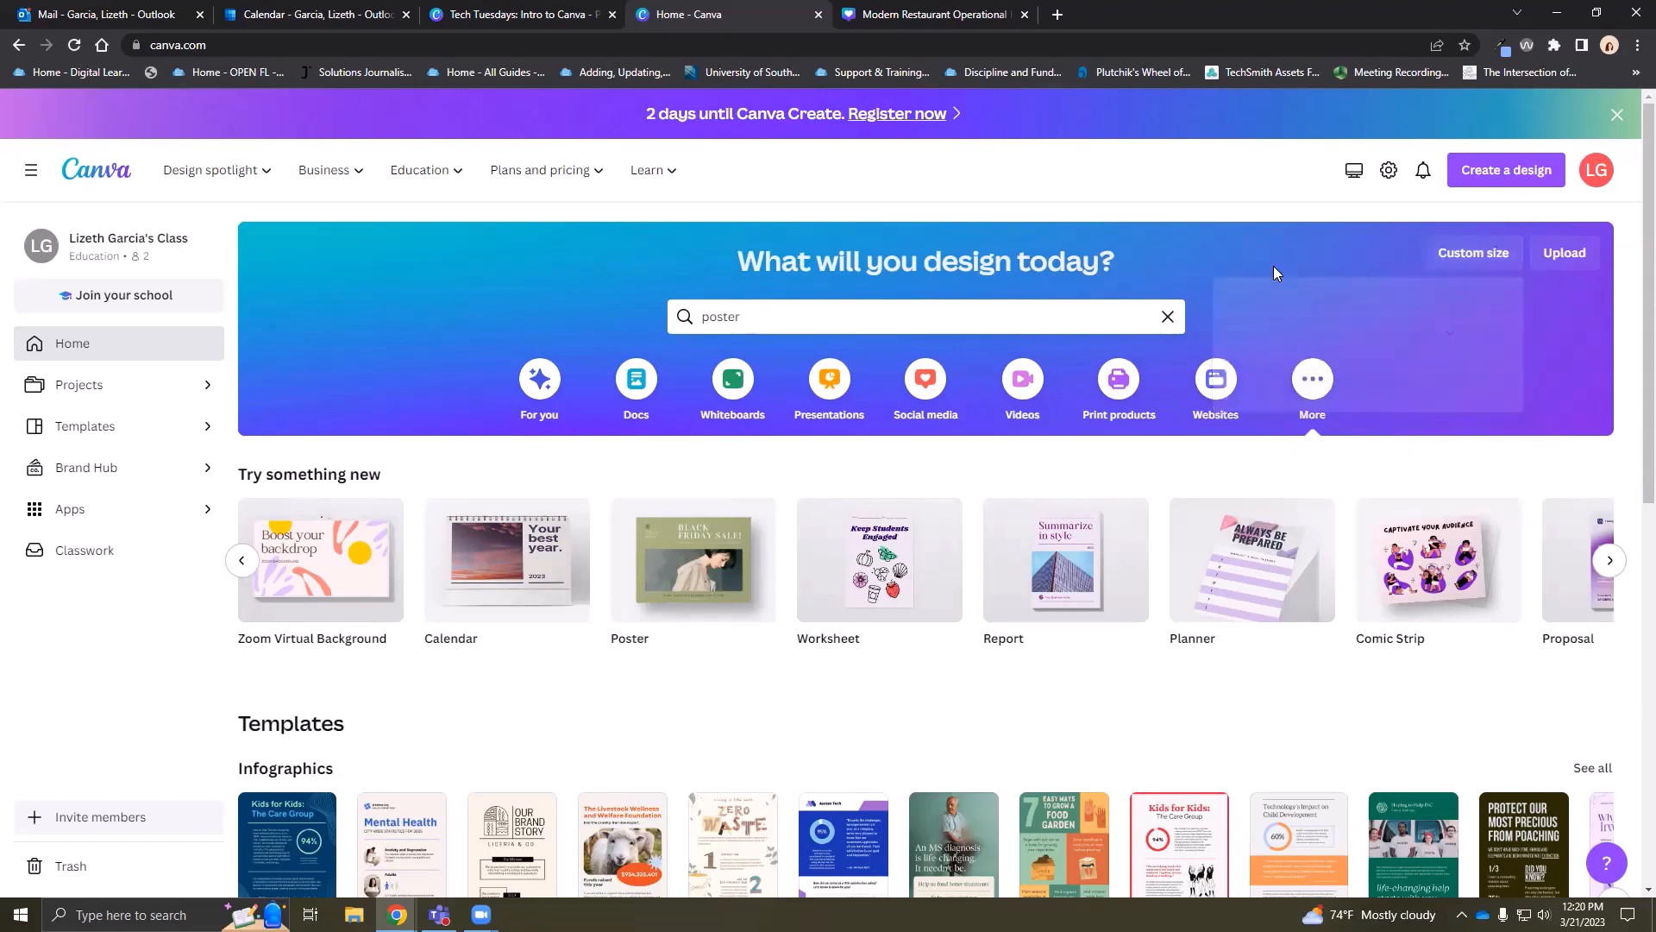
click(756, 319)
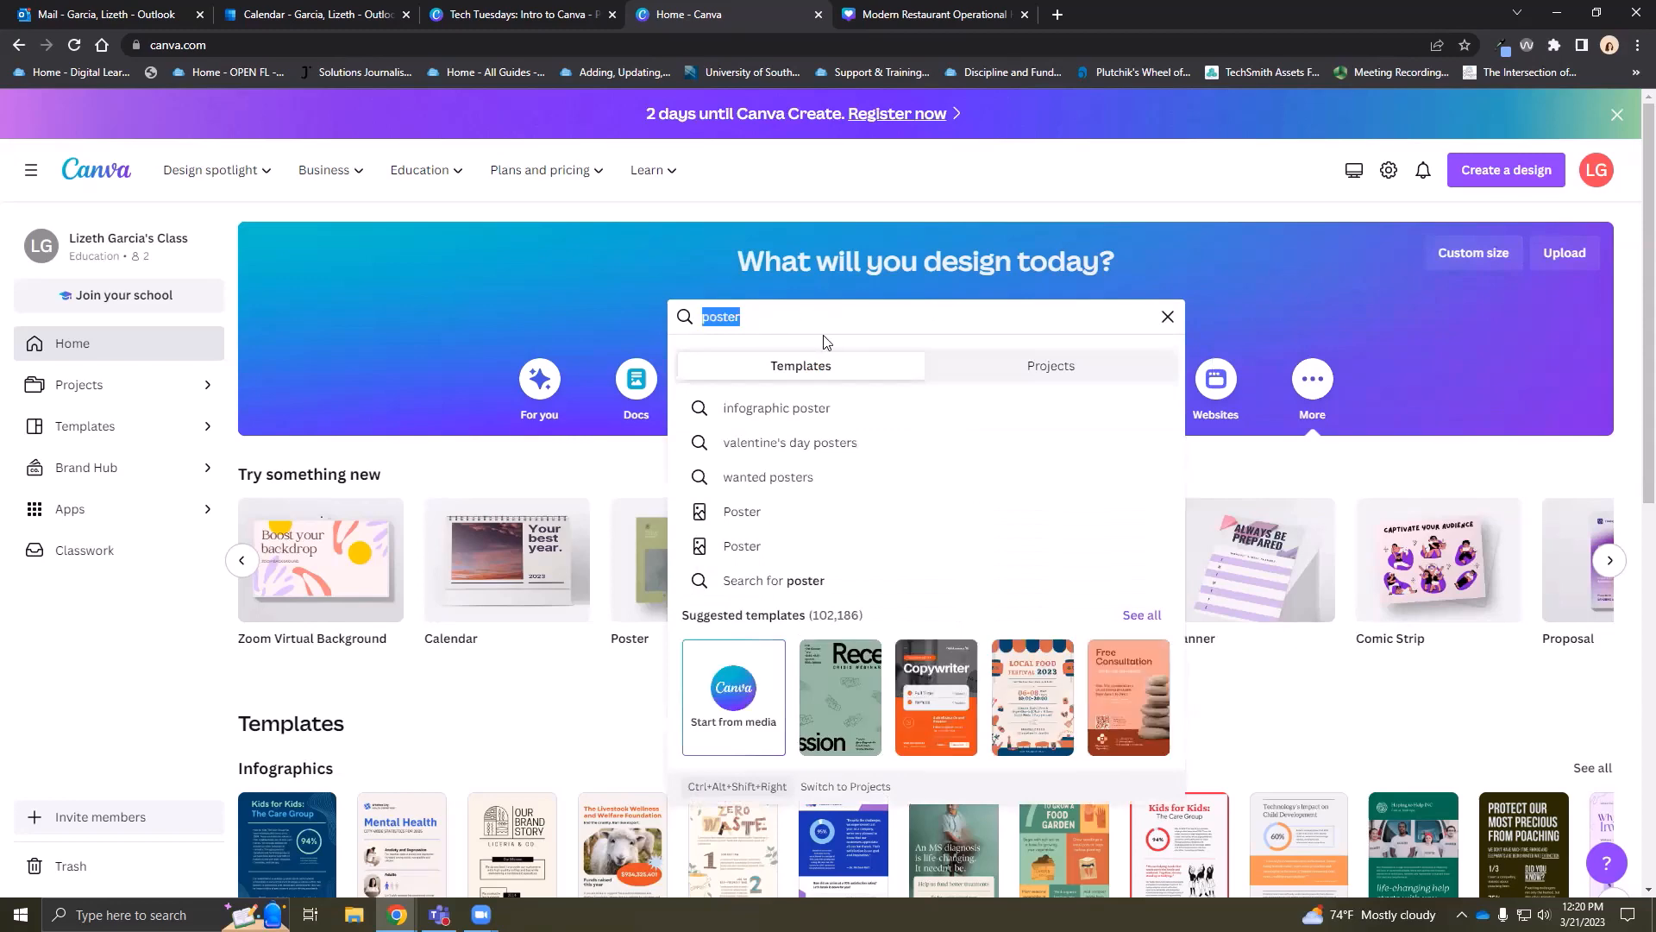
Search templates for 'st patricks day', scroll the results, then return to the restaurant hours design
text(st)
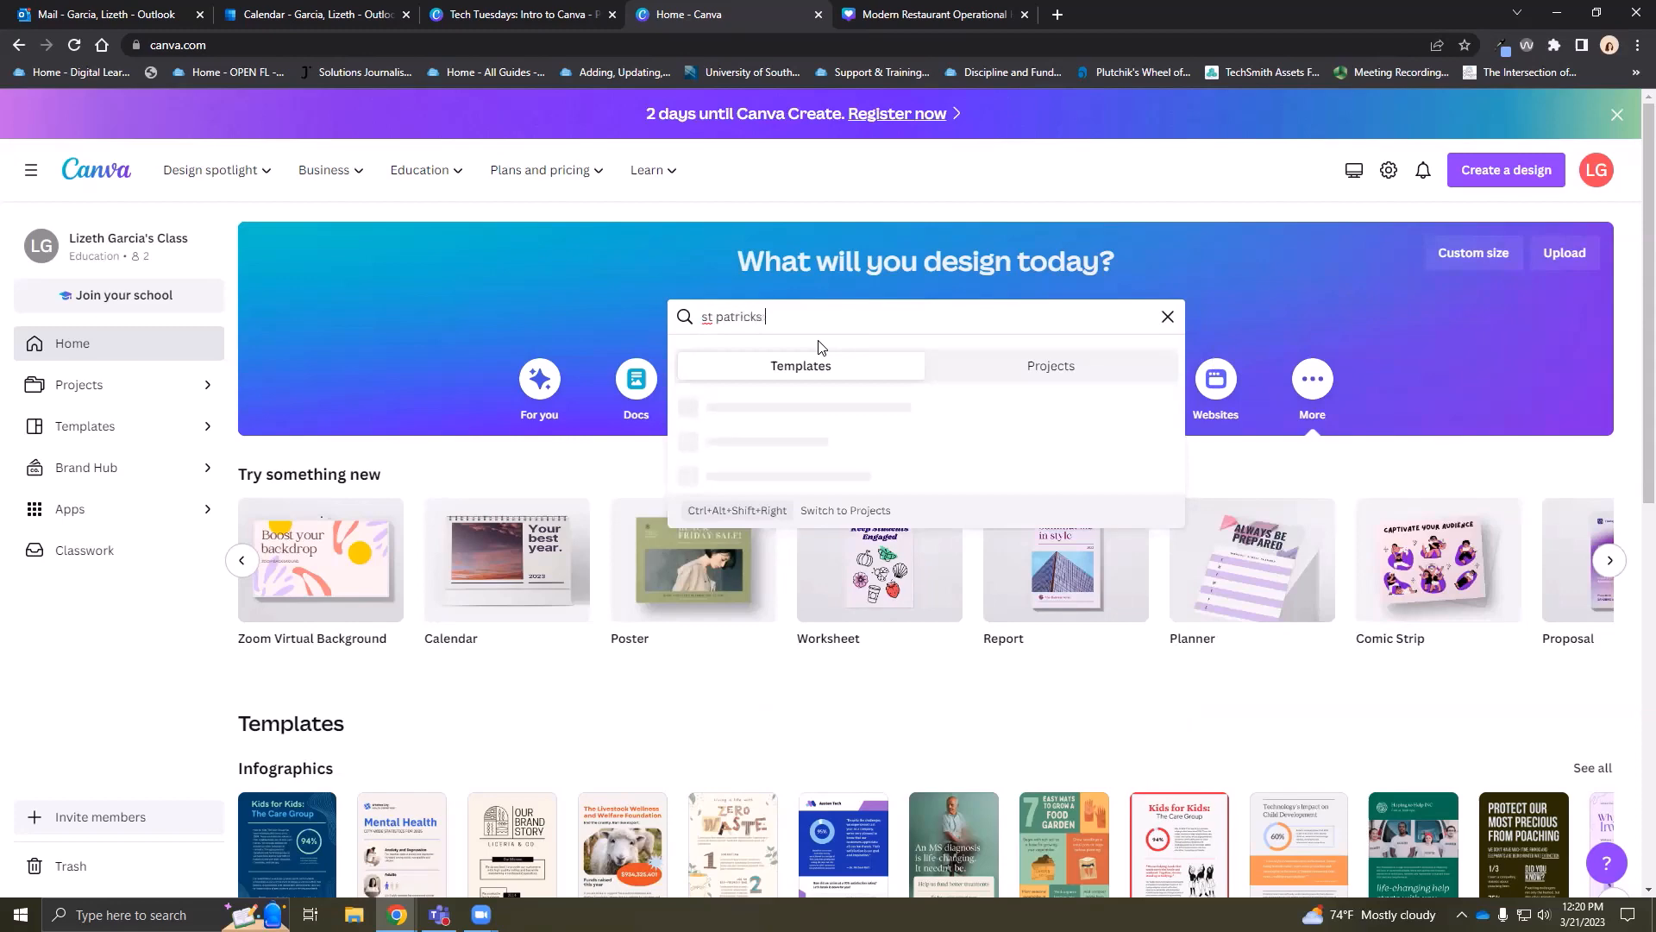
key(Return)
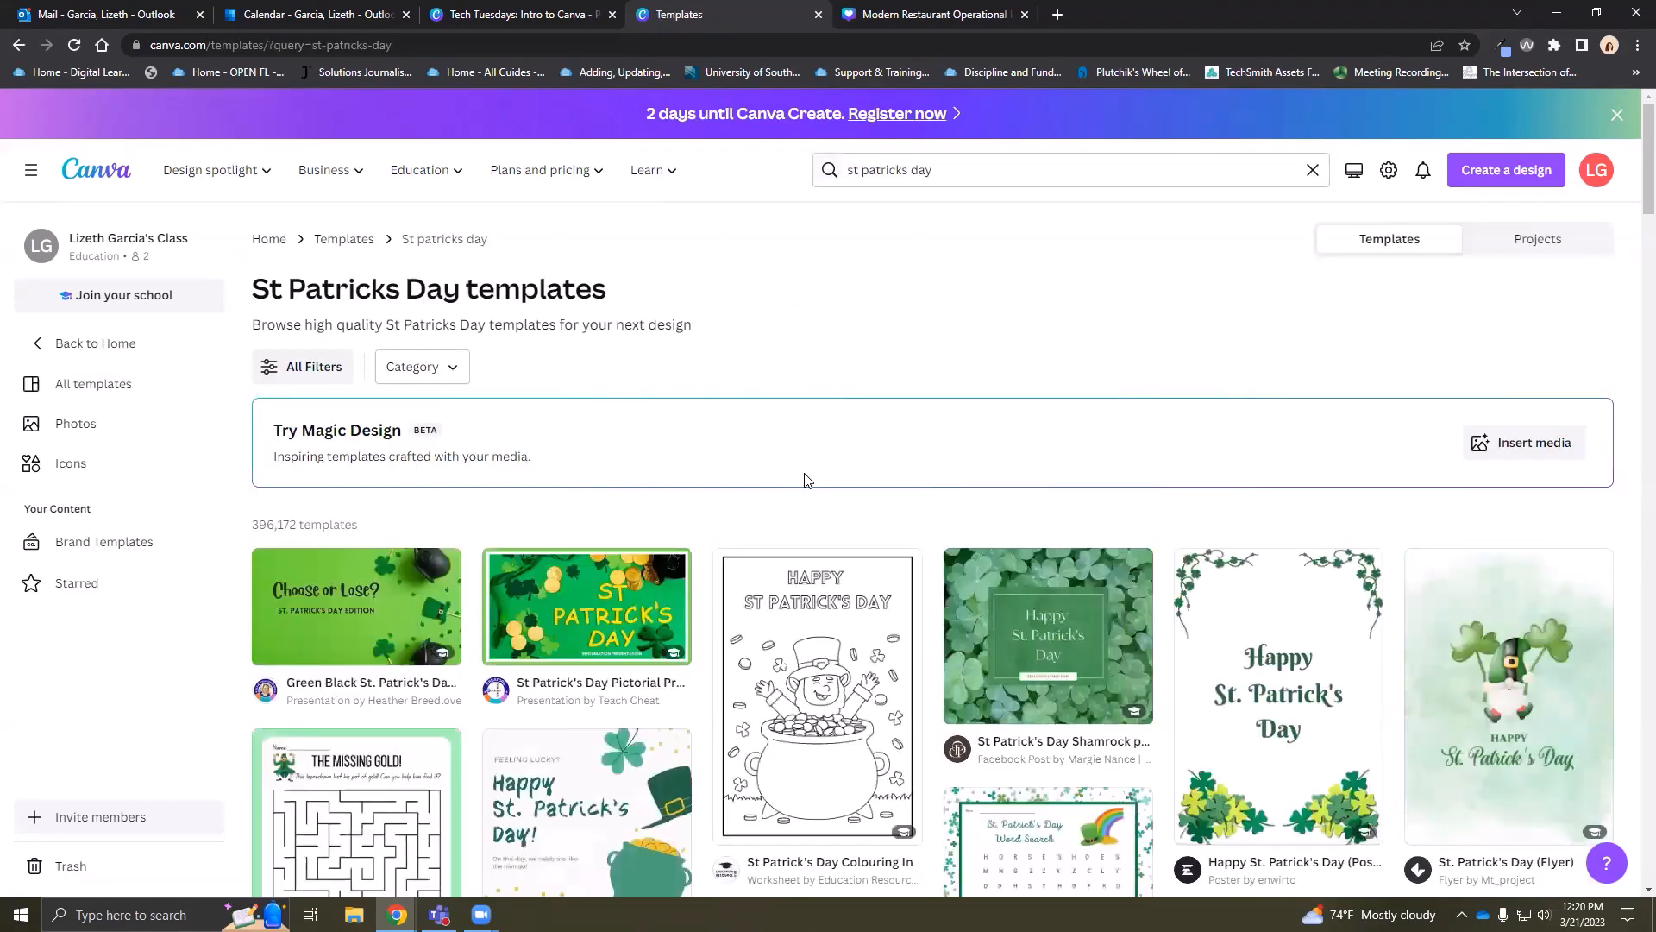
scroll(805, 483, down, 4)
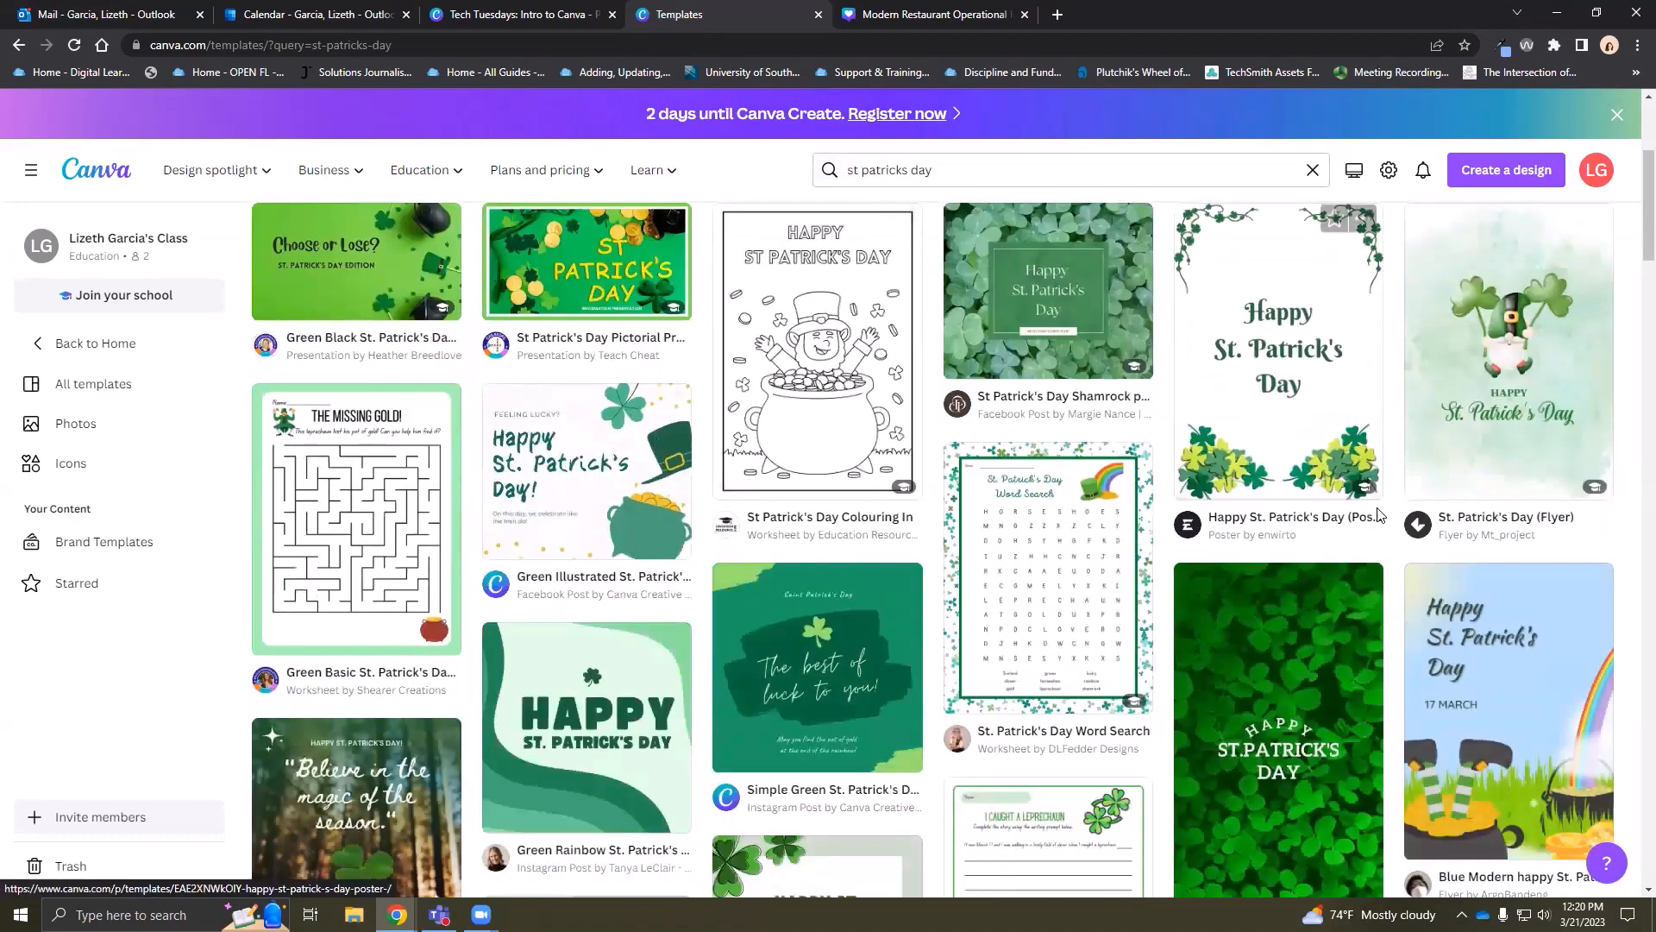
scroll(1347, 530, down, 10)
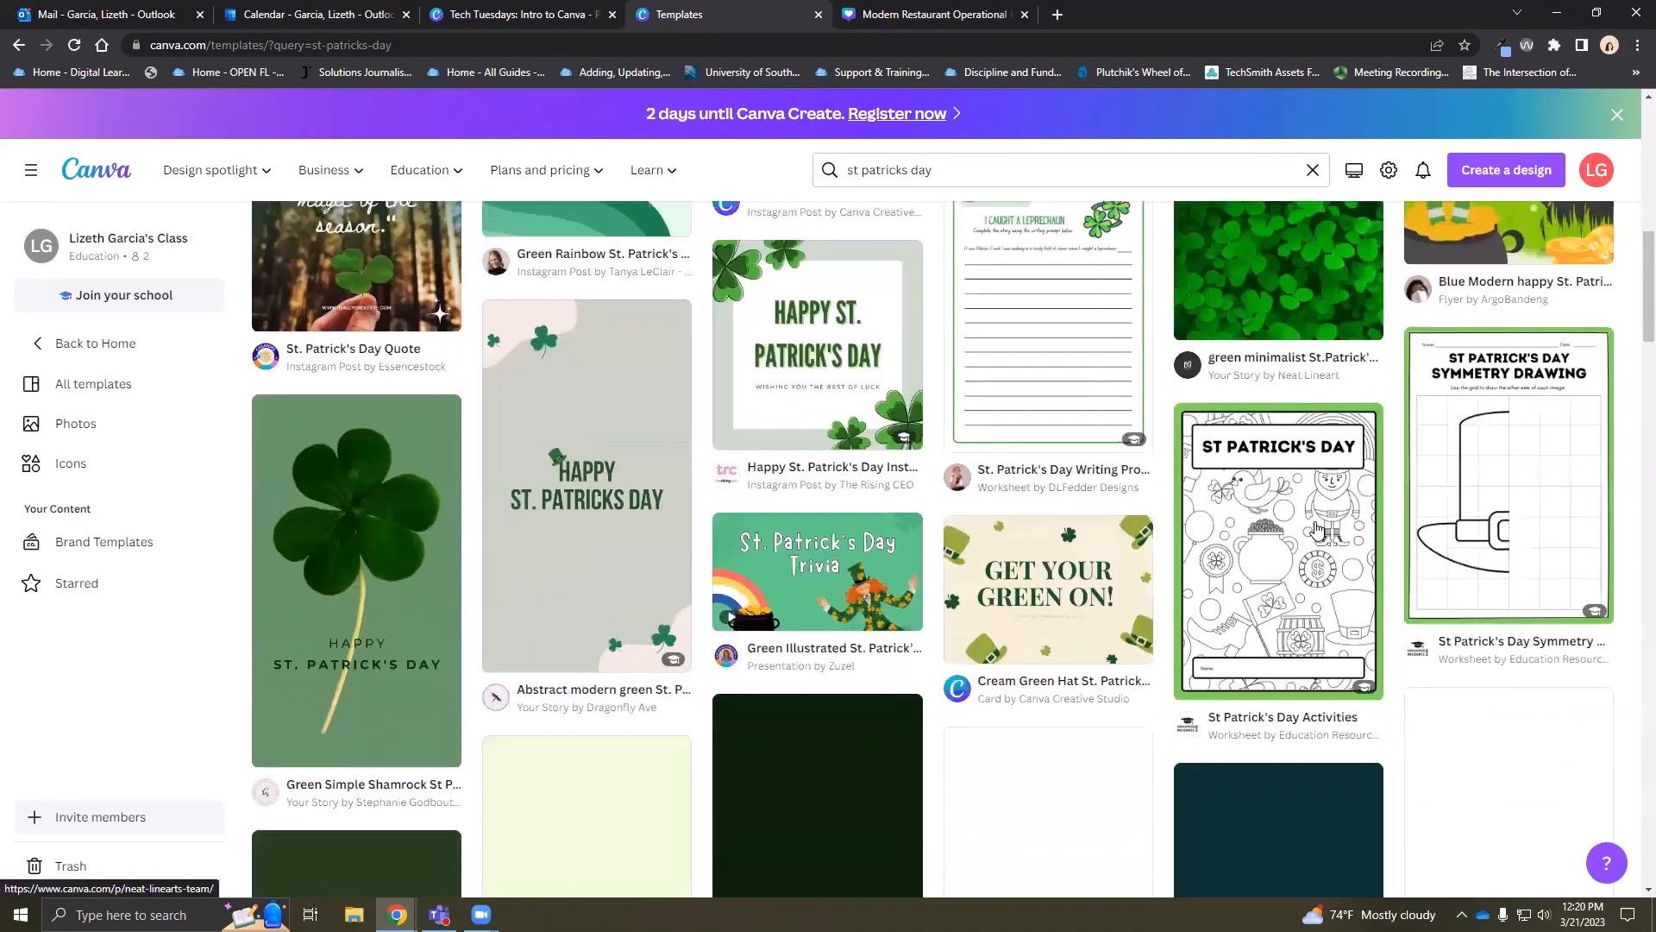
scroll(1313, 527, down, 8)
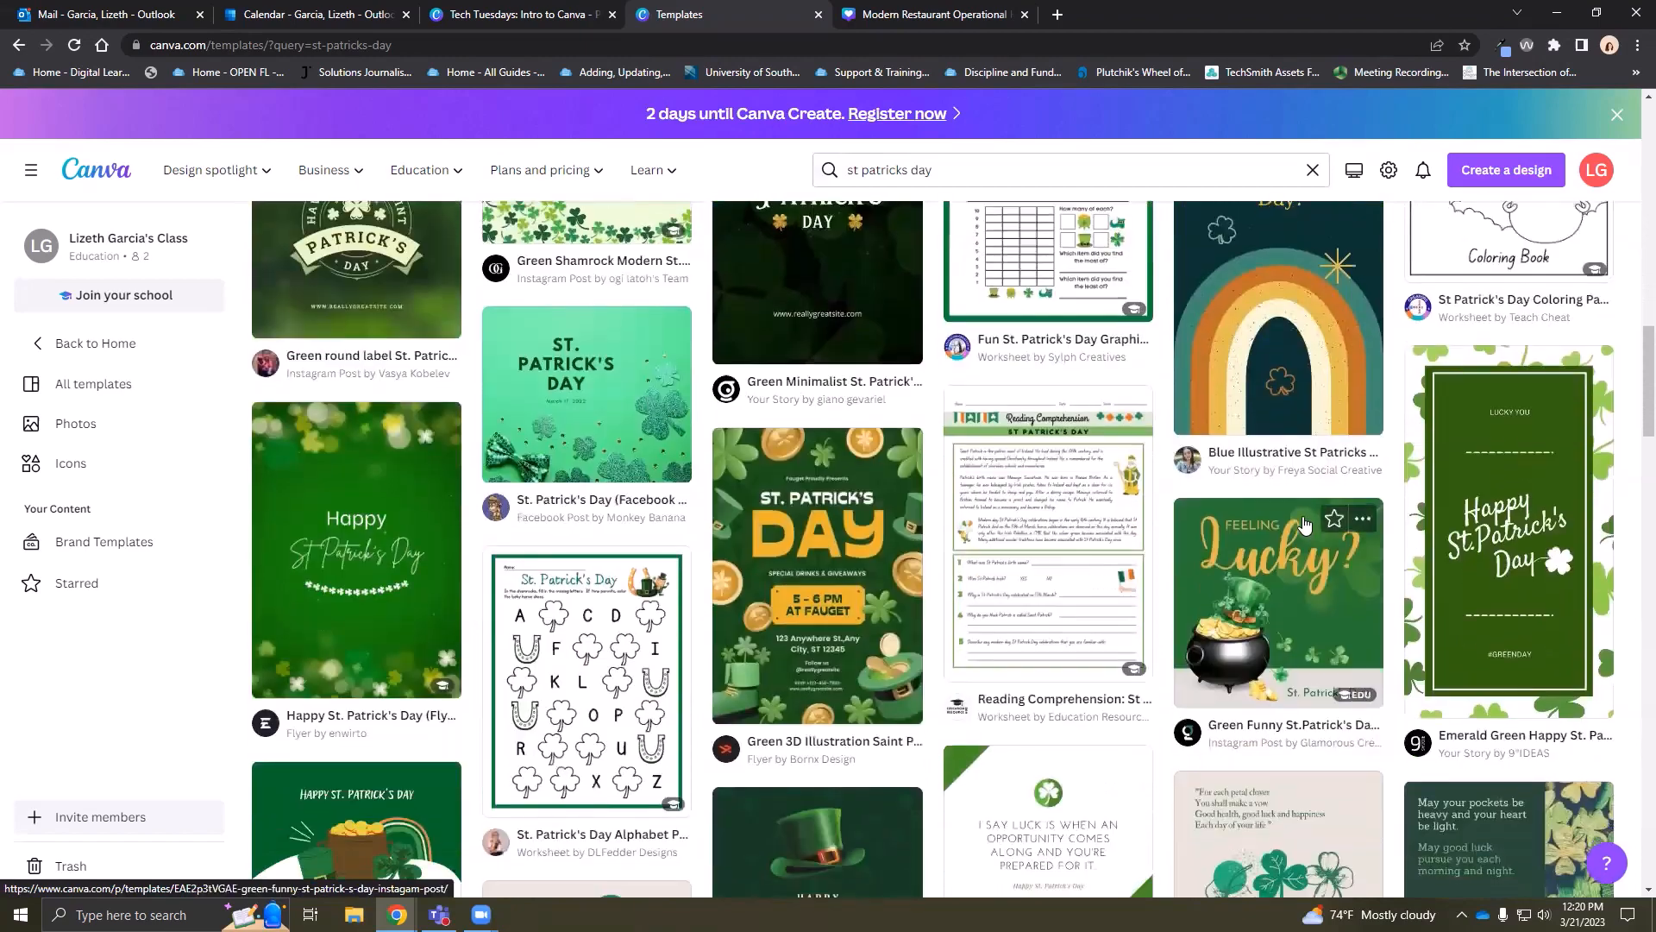
scroll(1305, 526, down, 12)
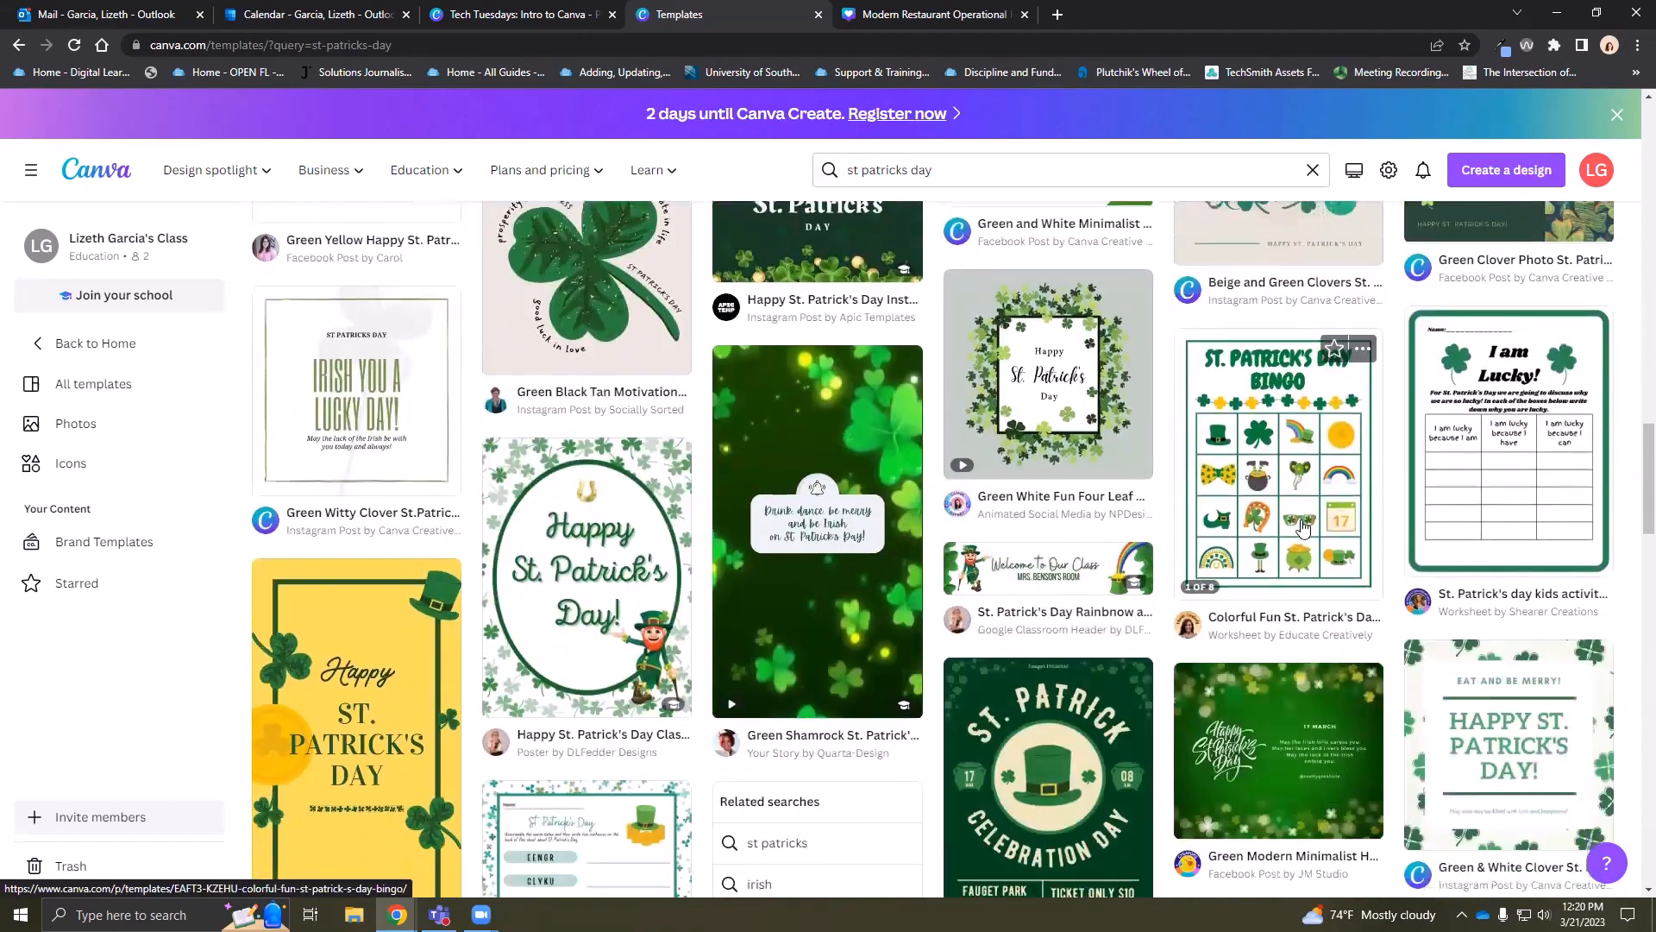
scroll(1301, 528, down, 20)
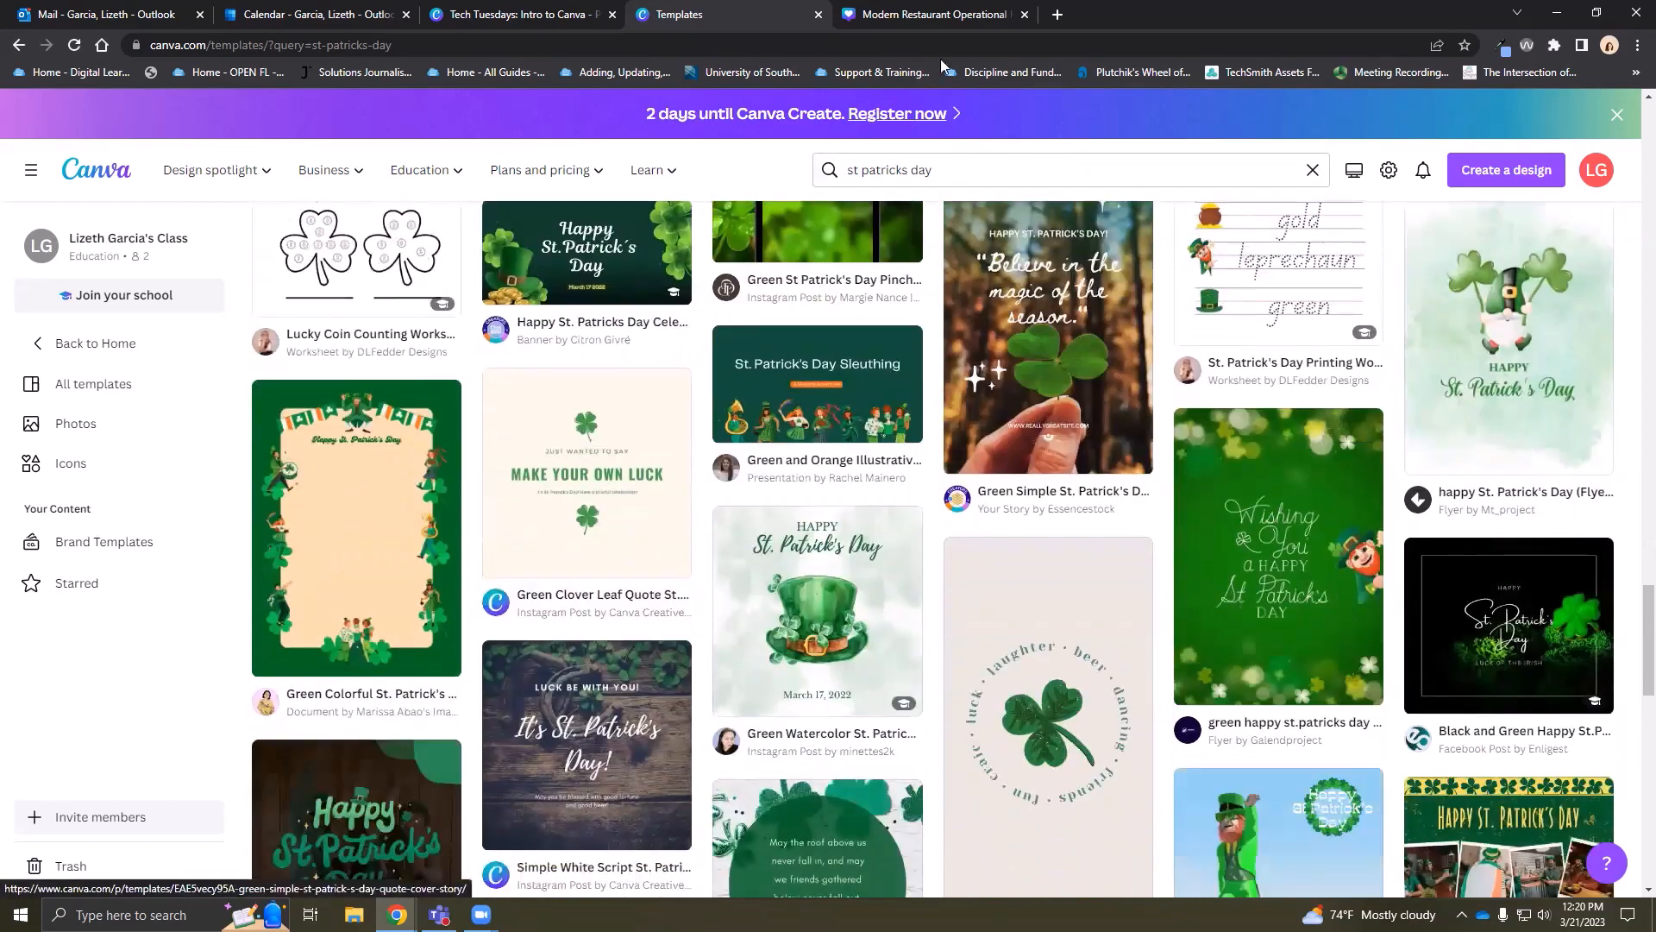
click(923, 16)
Collapse Elements, open the Design templates panel, clear the old search and browse templates
click(375, 522)
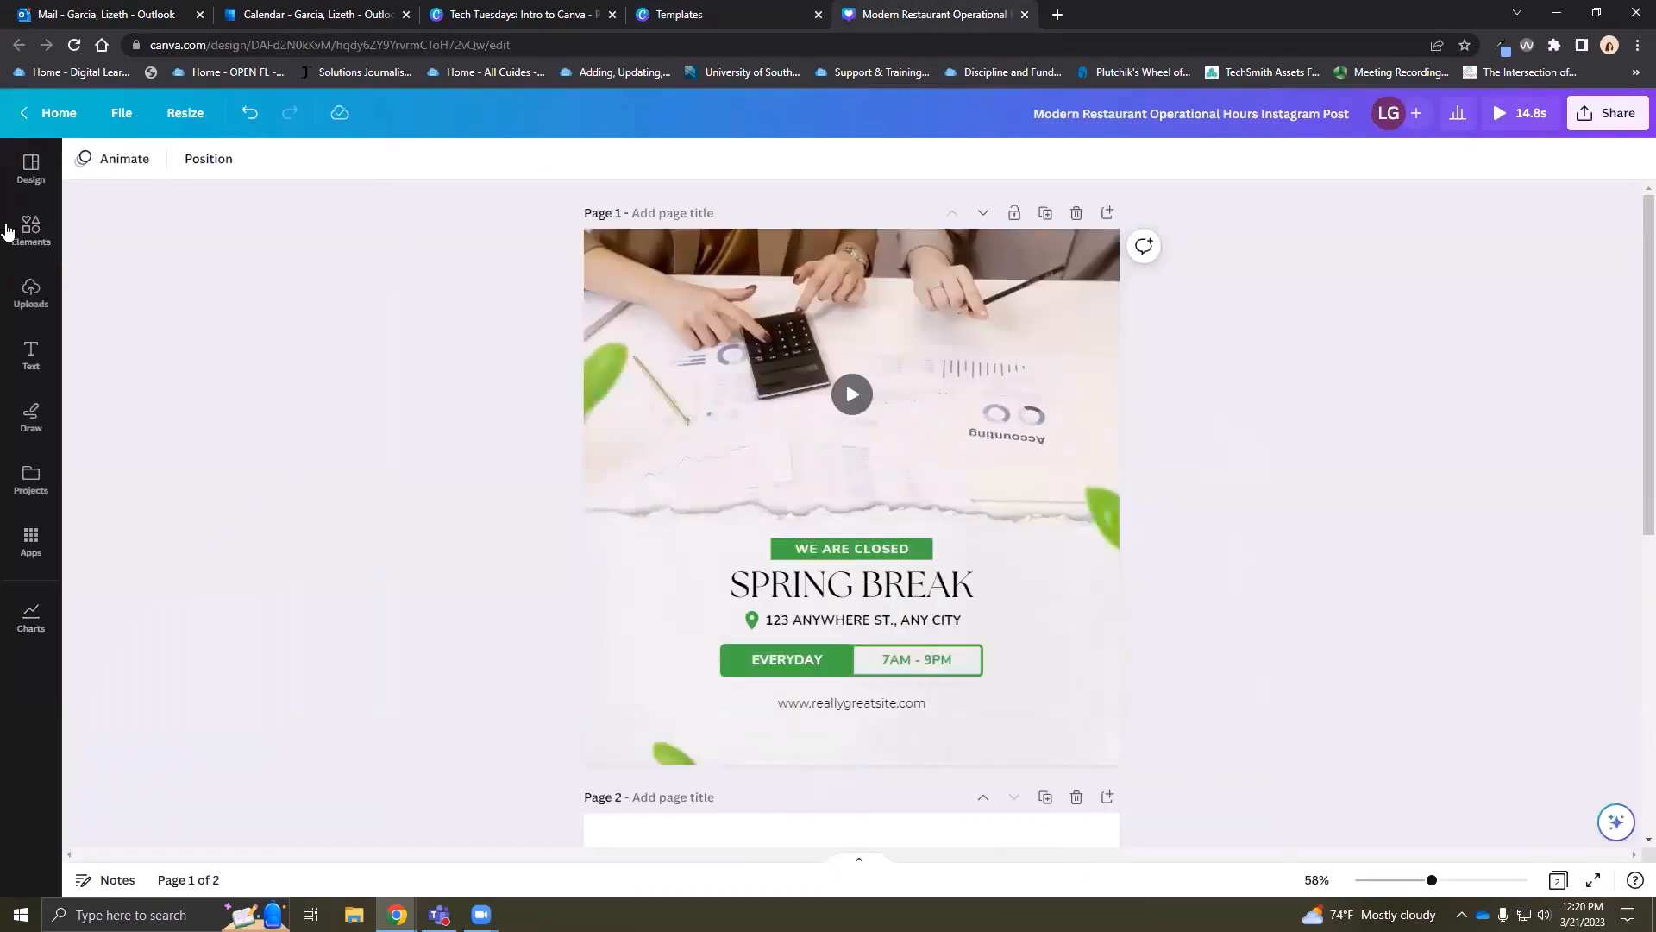
click(33, 166)
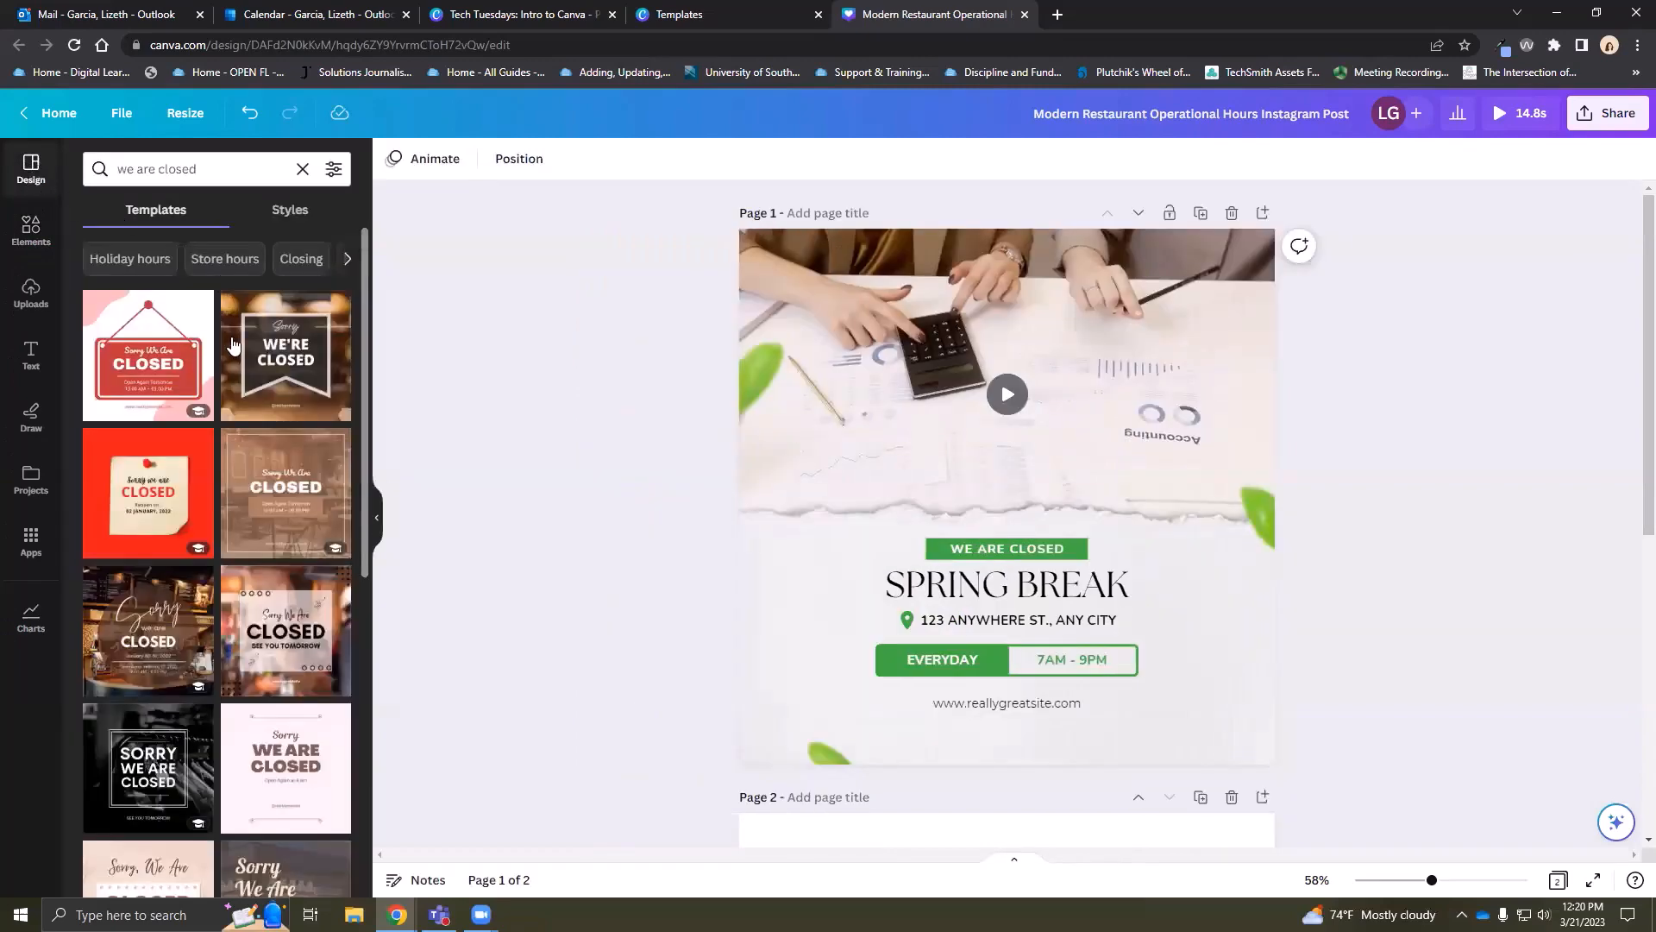
click(303, 169)
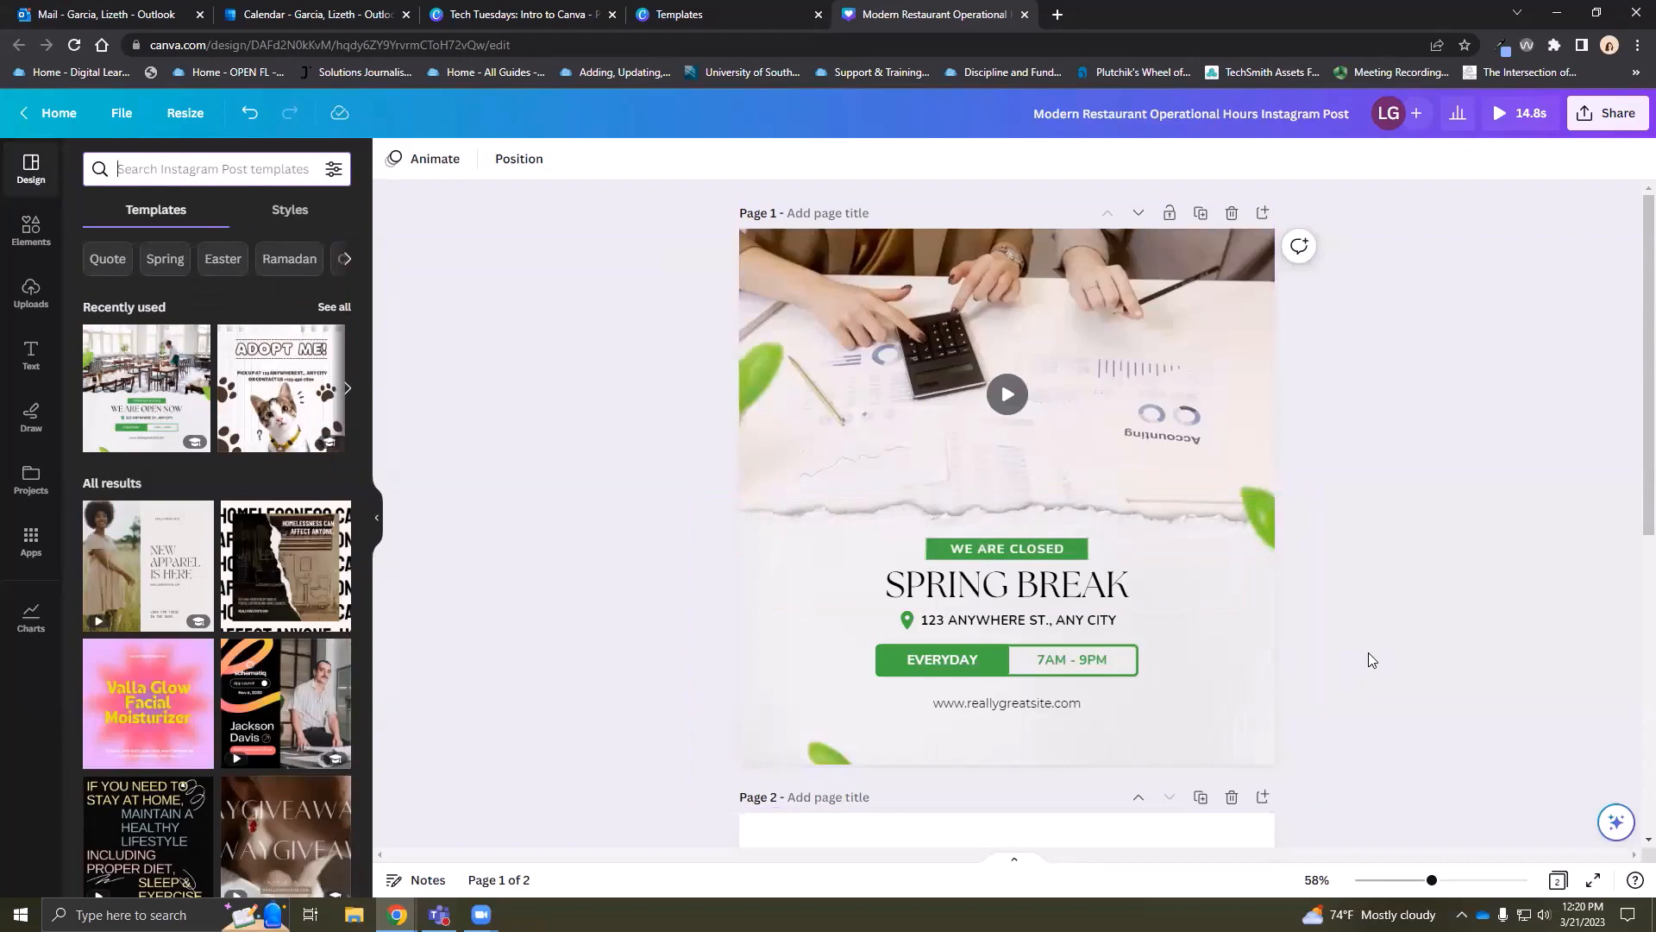
scroll(231, 591, down, 8)
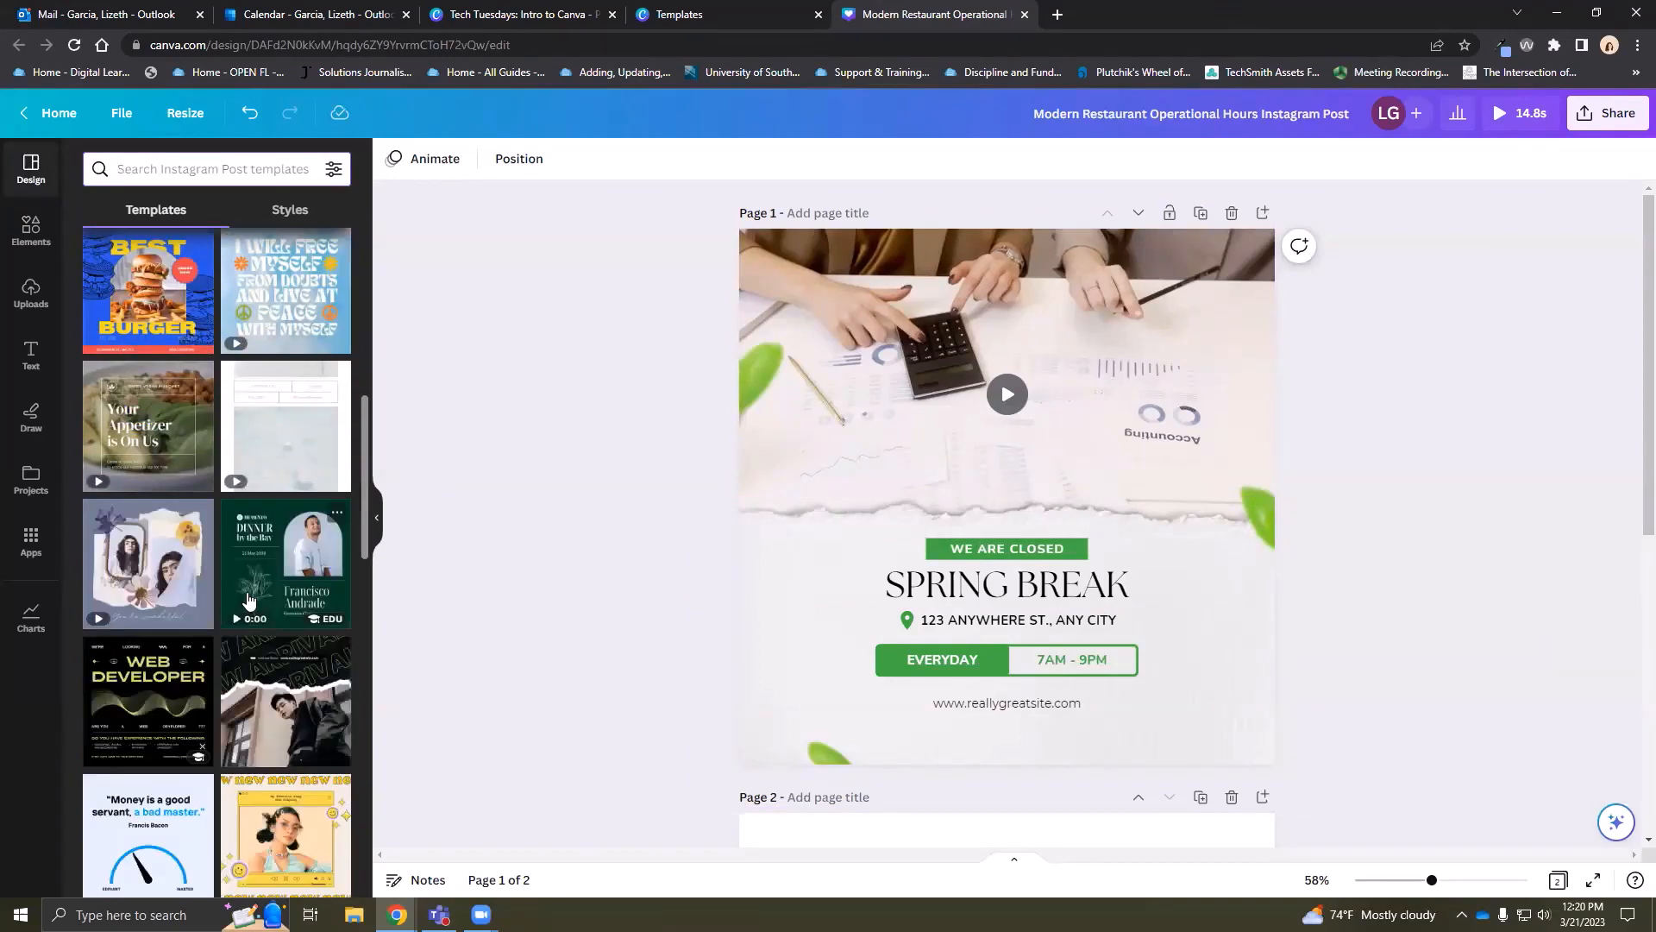
scroll(220, 621, down, 1)
scroll(220, 621, down, 6)
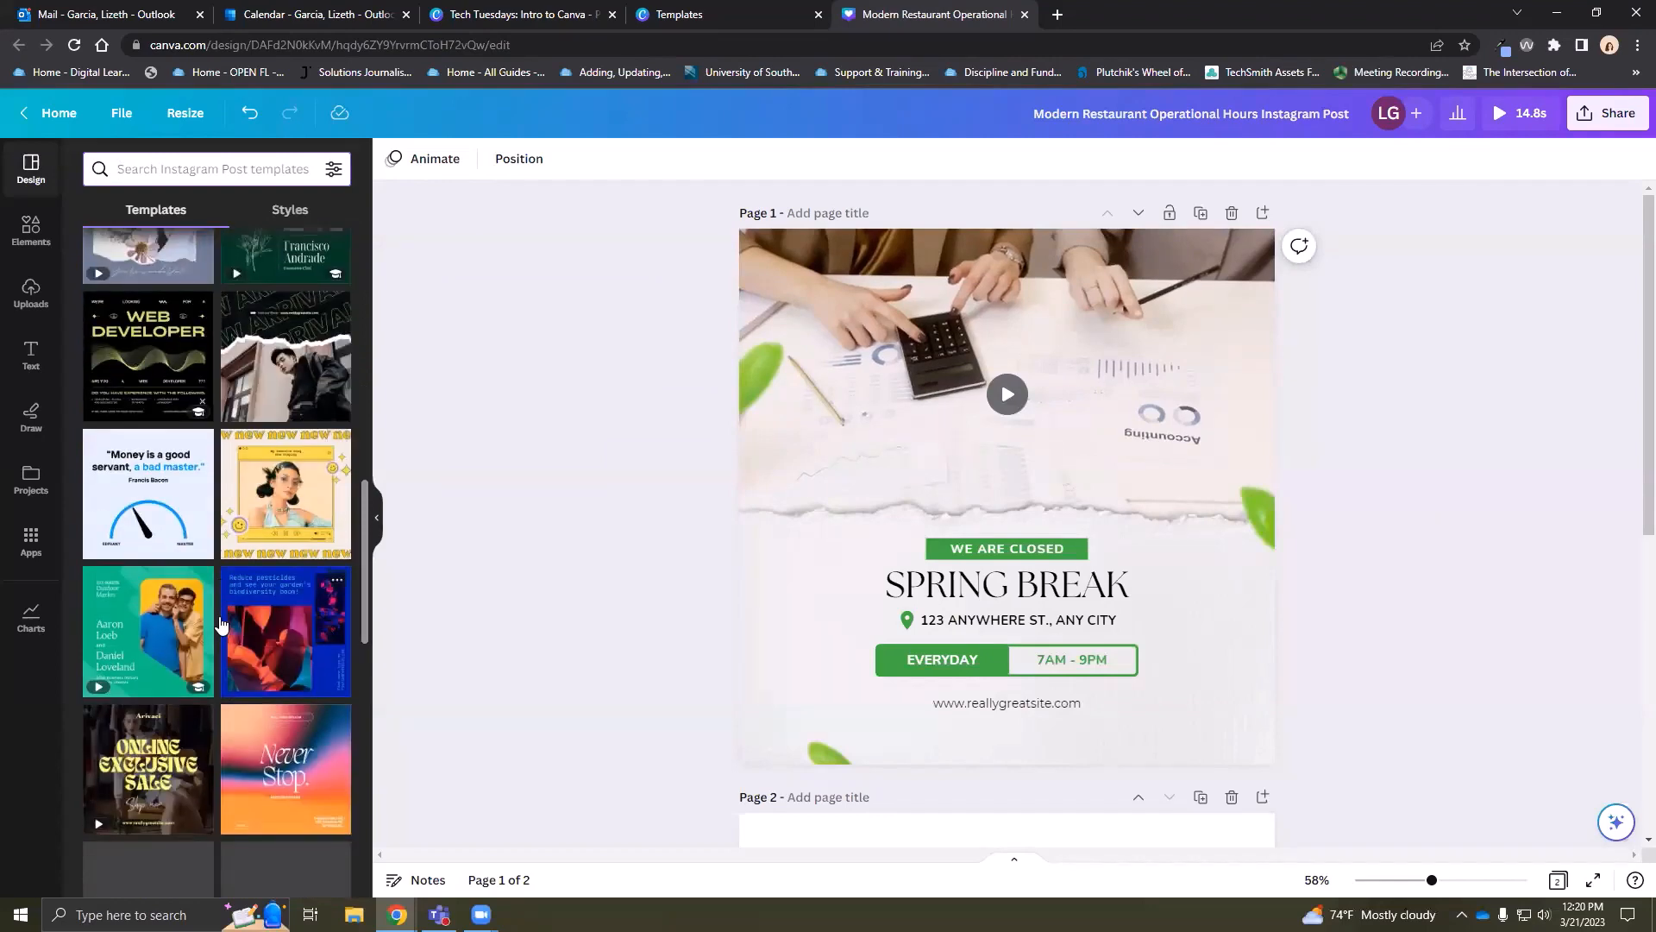
scroll(221, 623, up, 15)
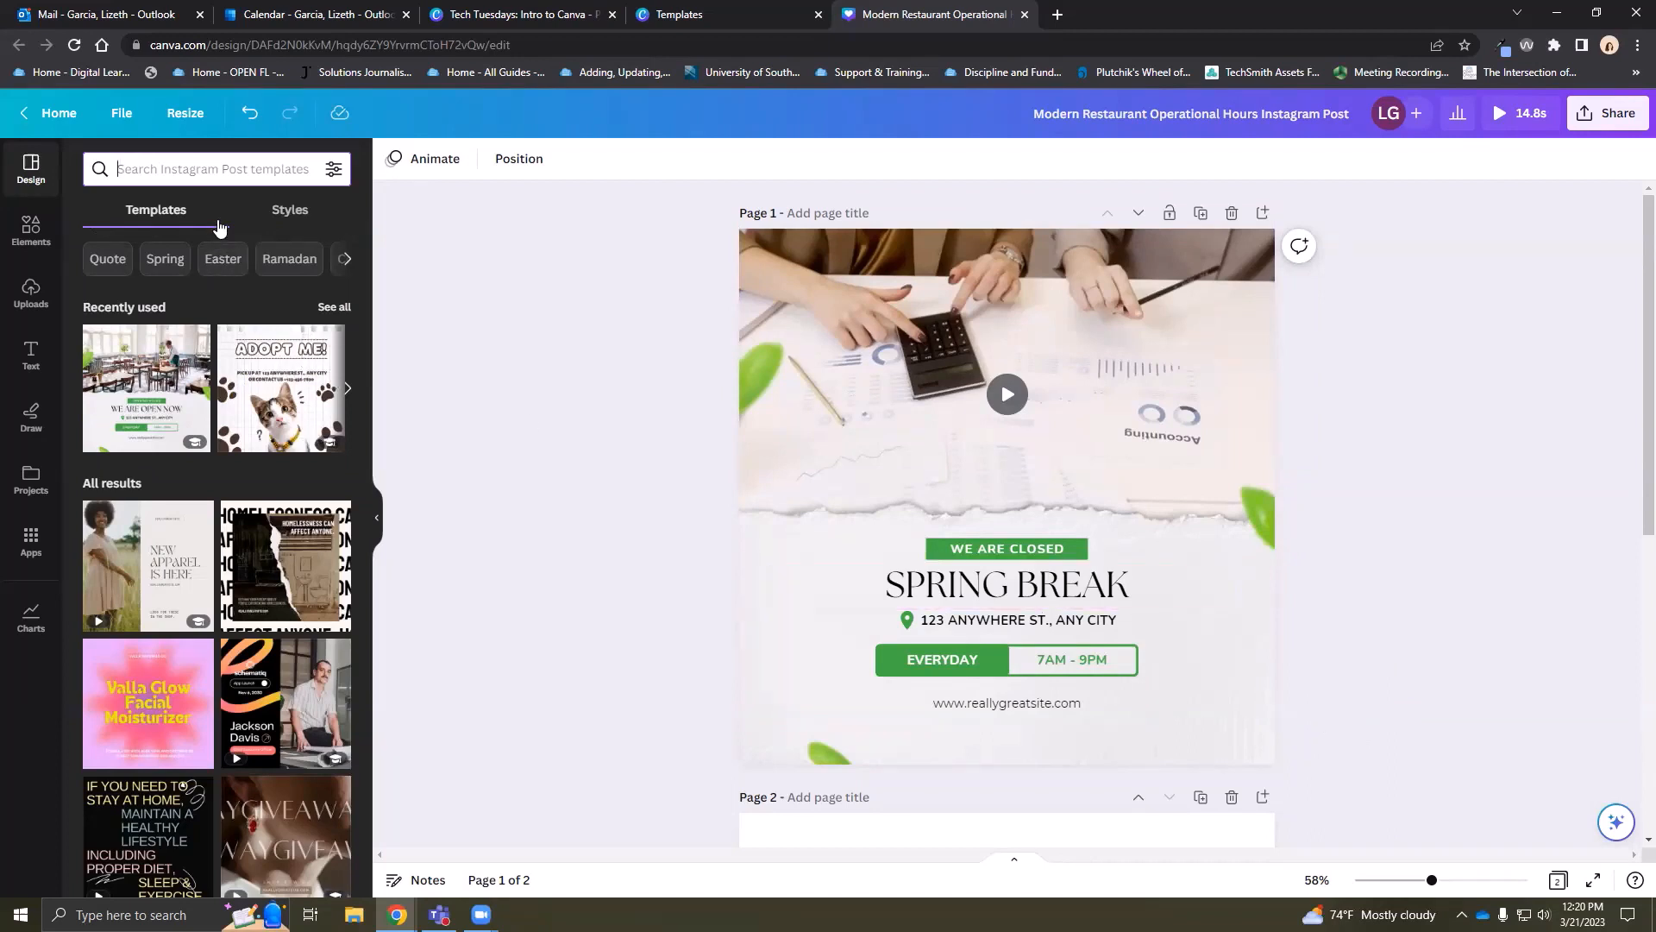
Search templates for 'we are closed' and scroll the results
text(we are closed)
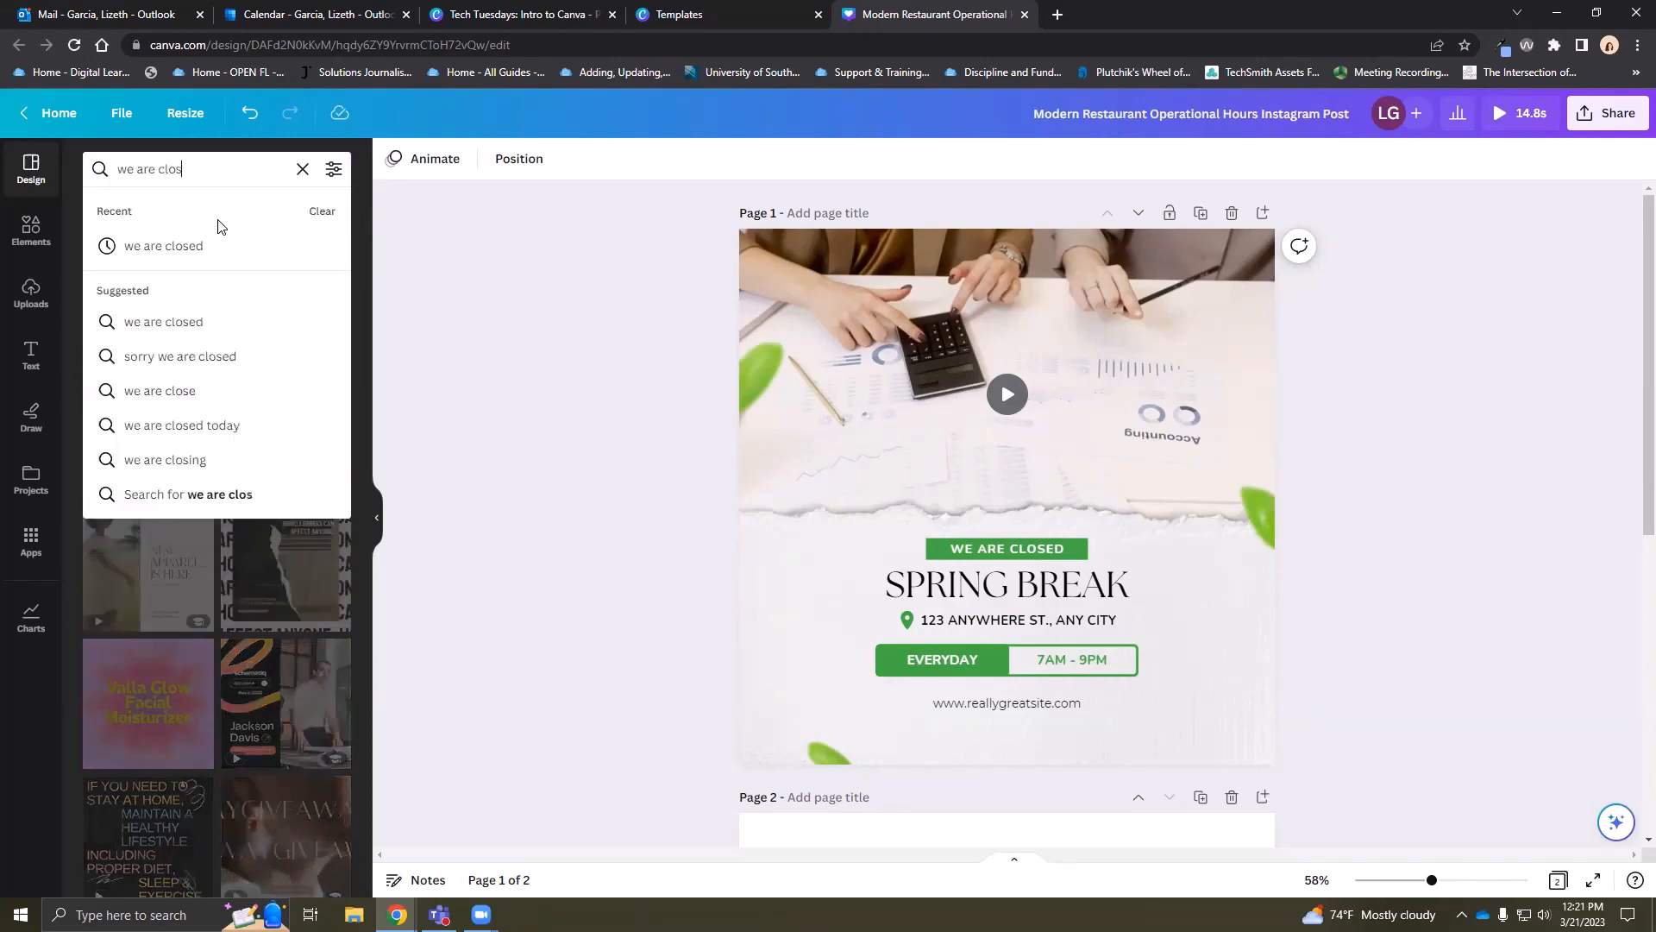
key(Return)
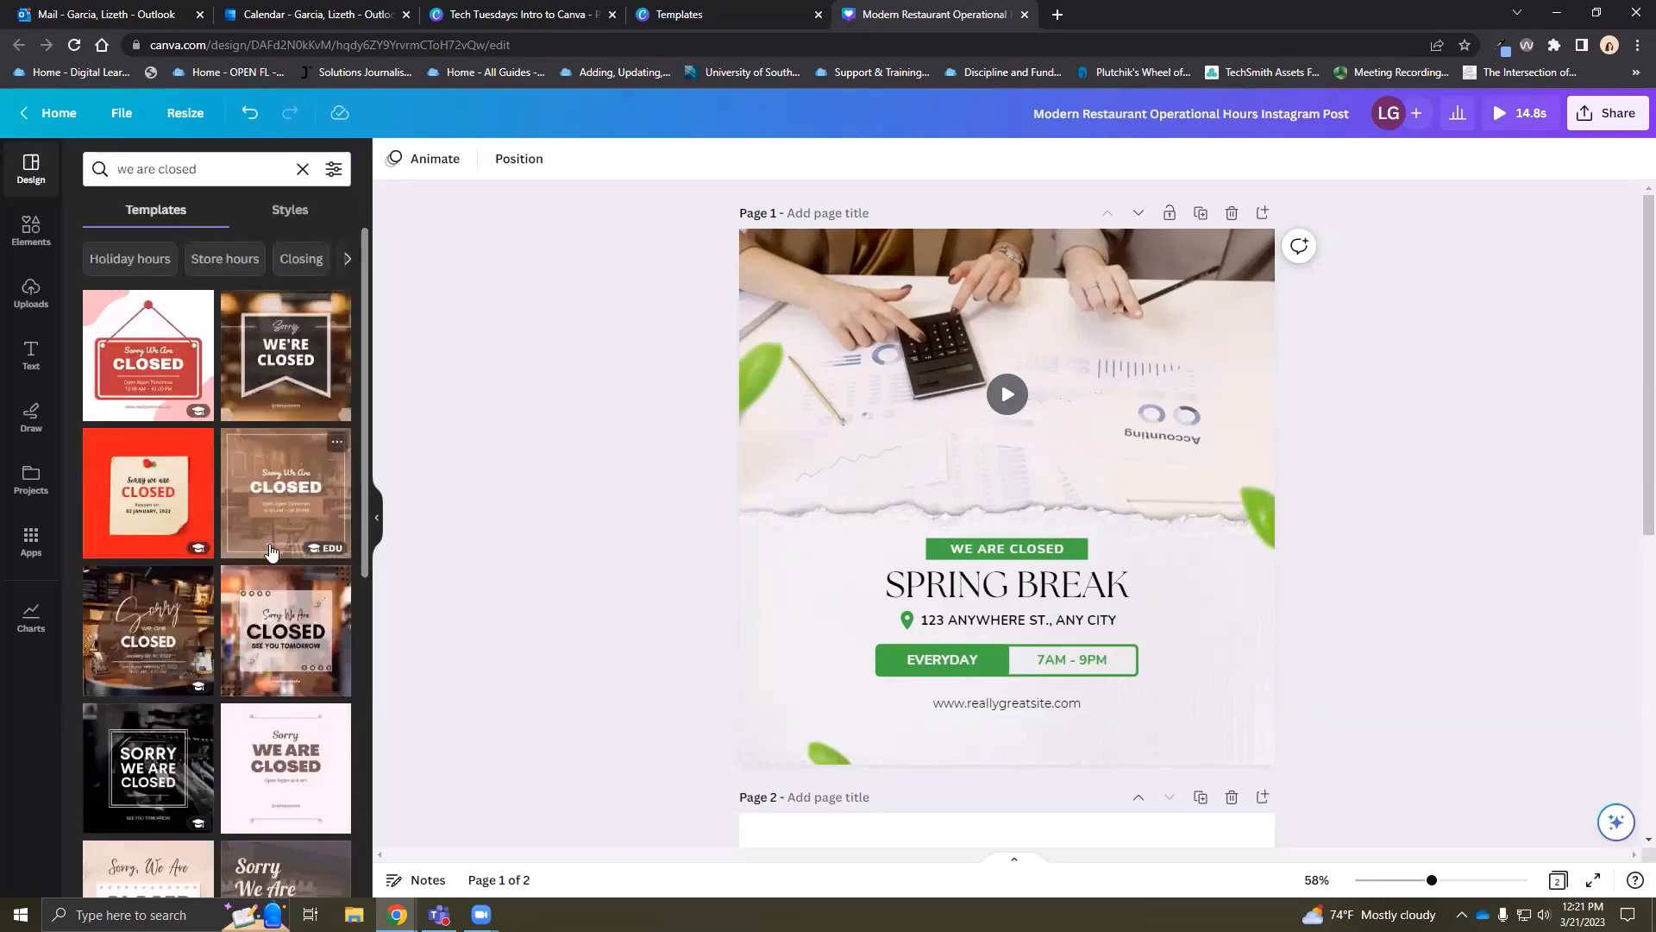
scroll(272, 555, down, 3)
scroll(1015, 697, down, 4)
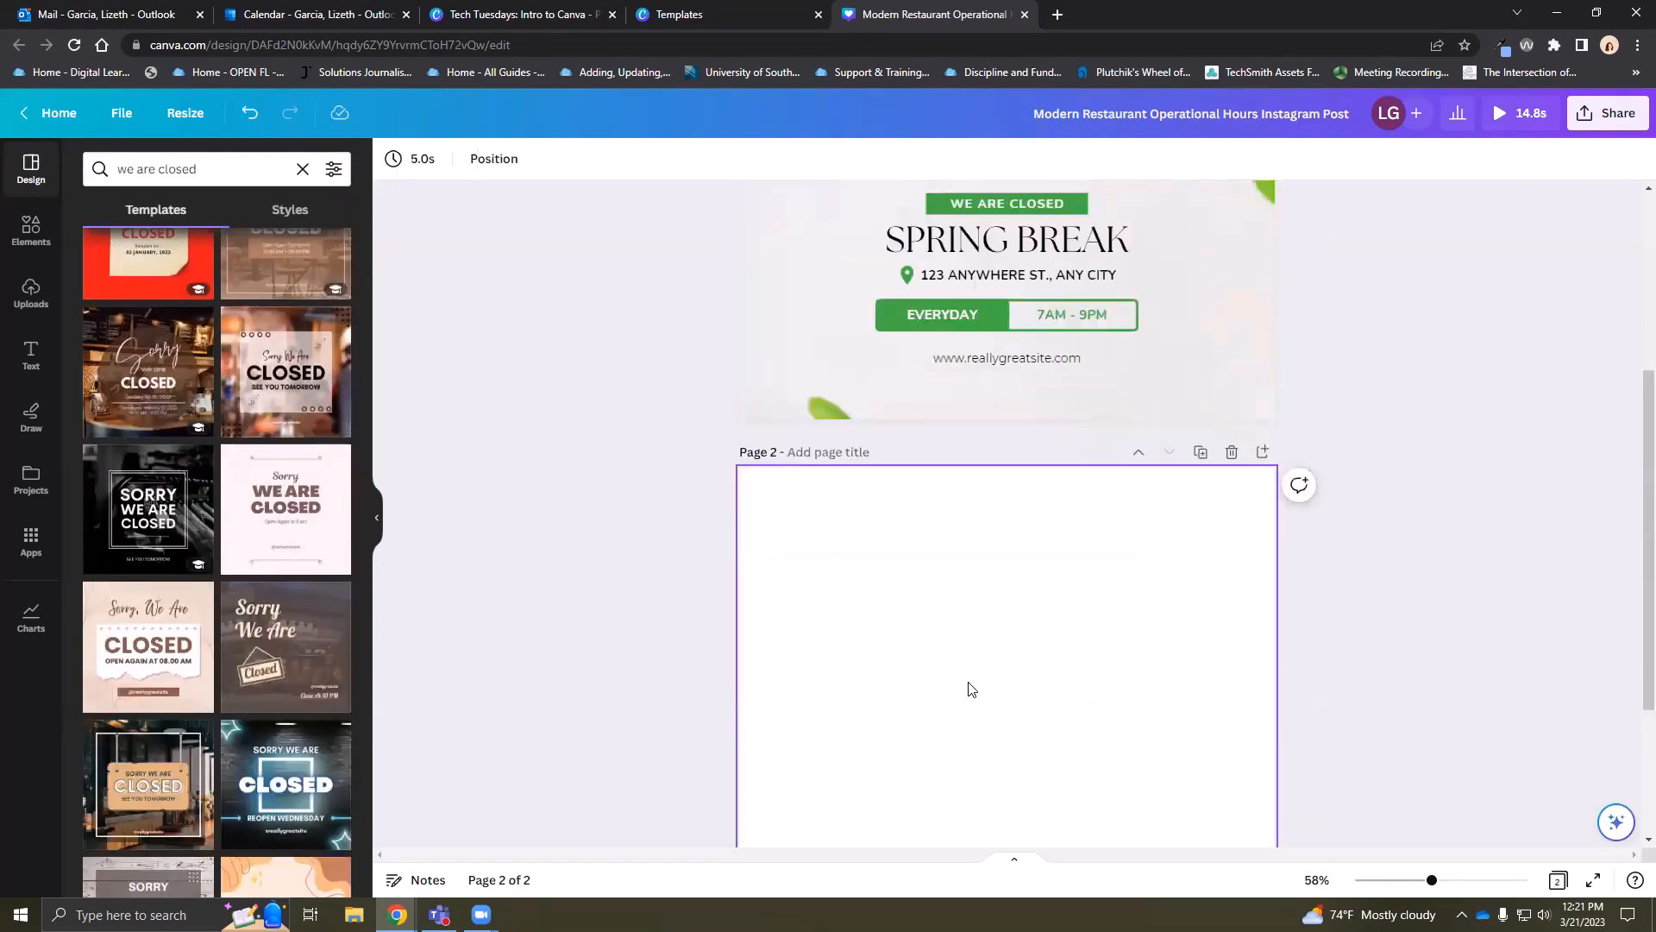
Place the 'Sorry we are closed' café template on page 2 and set its date to 'March 22, 2023- June 1, 2023'
scroll(971, 688, down, 2)
drag(181, 422, 1046, 499)
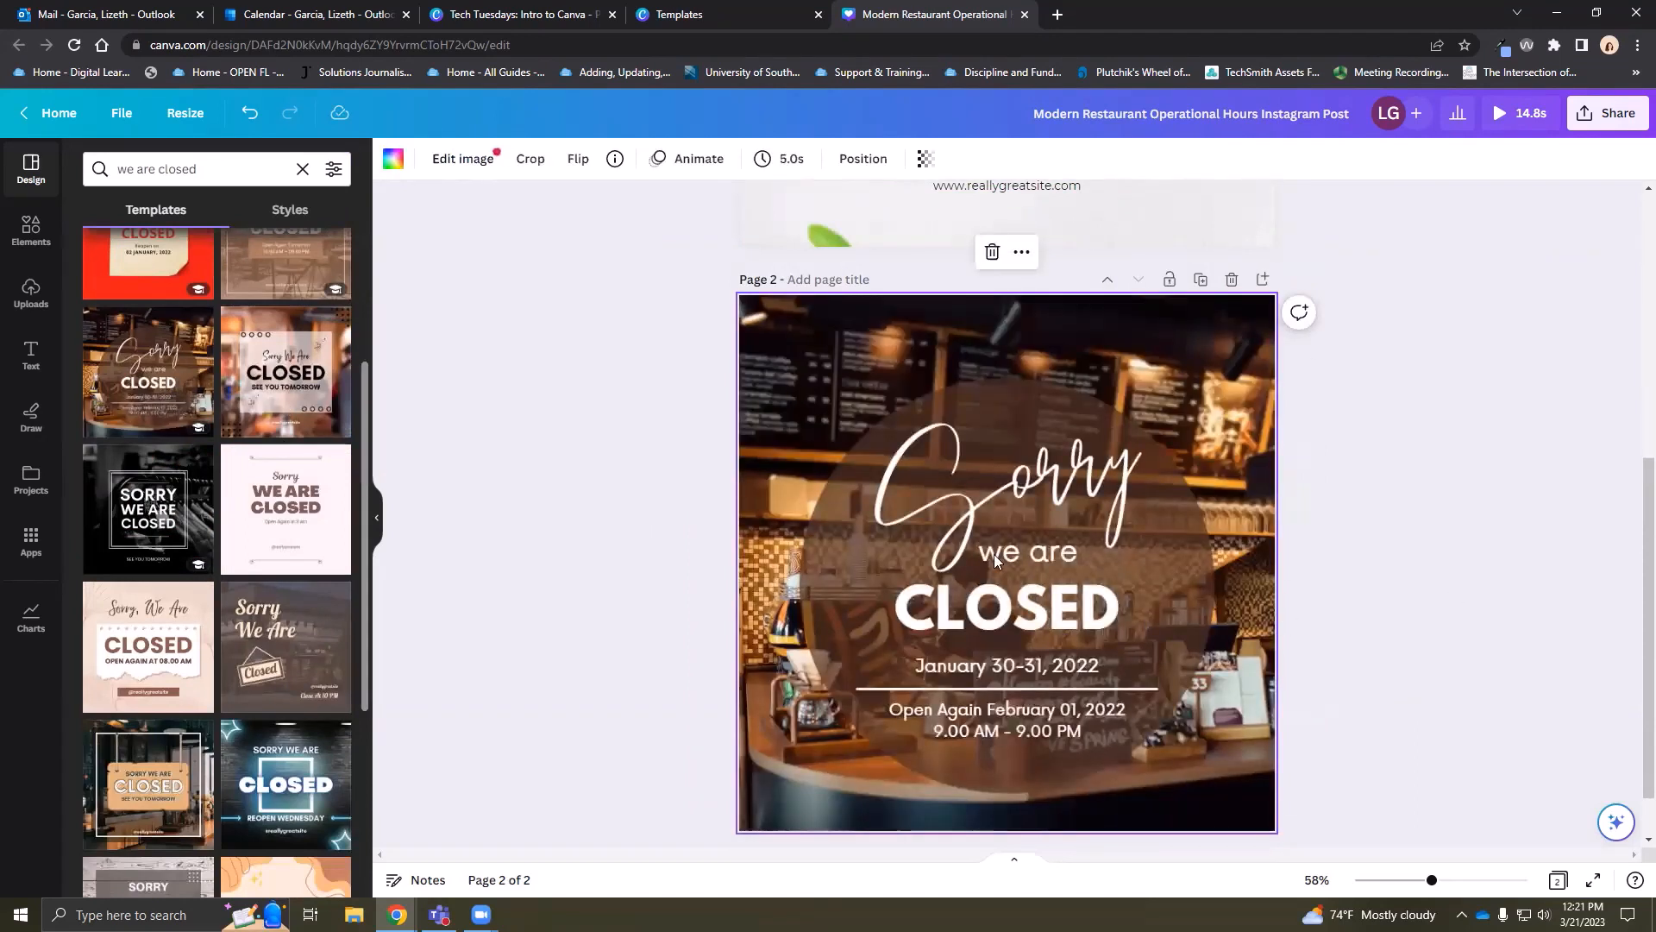
double_click(1061, 493)
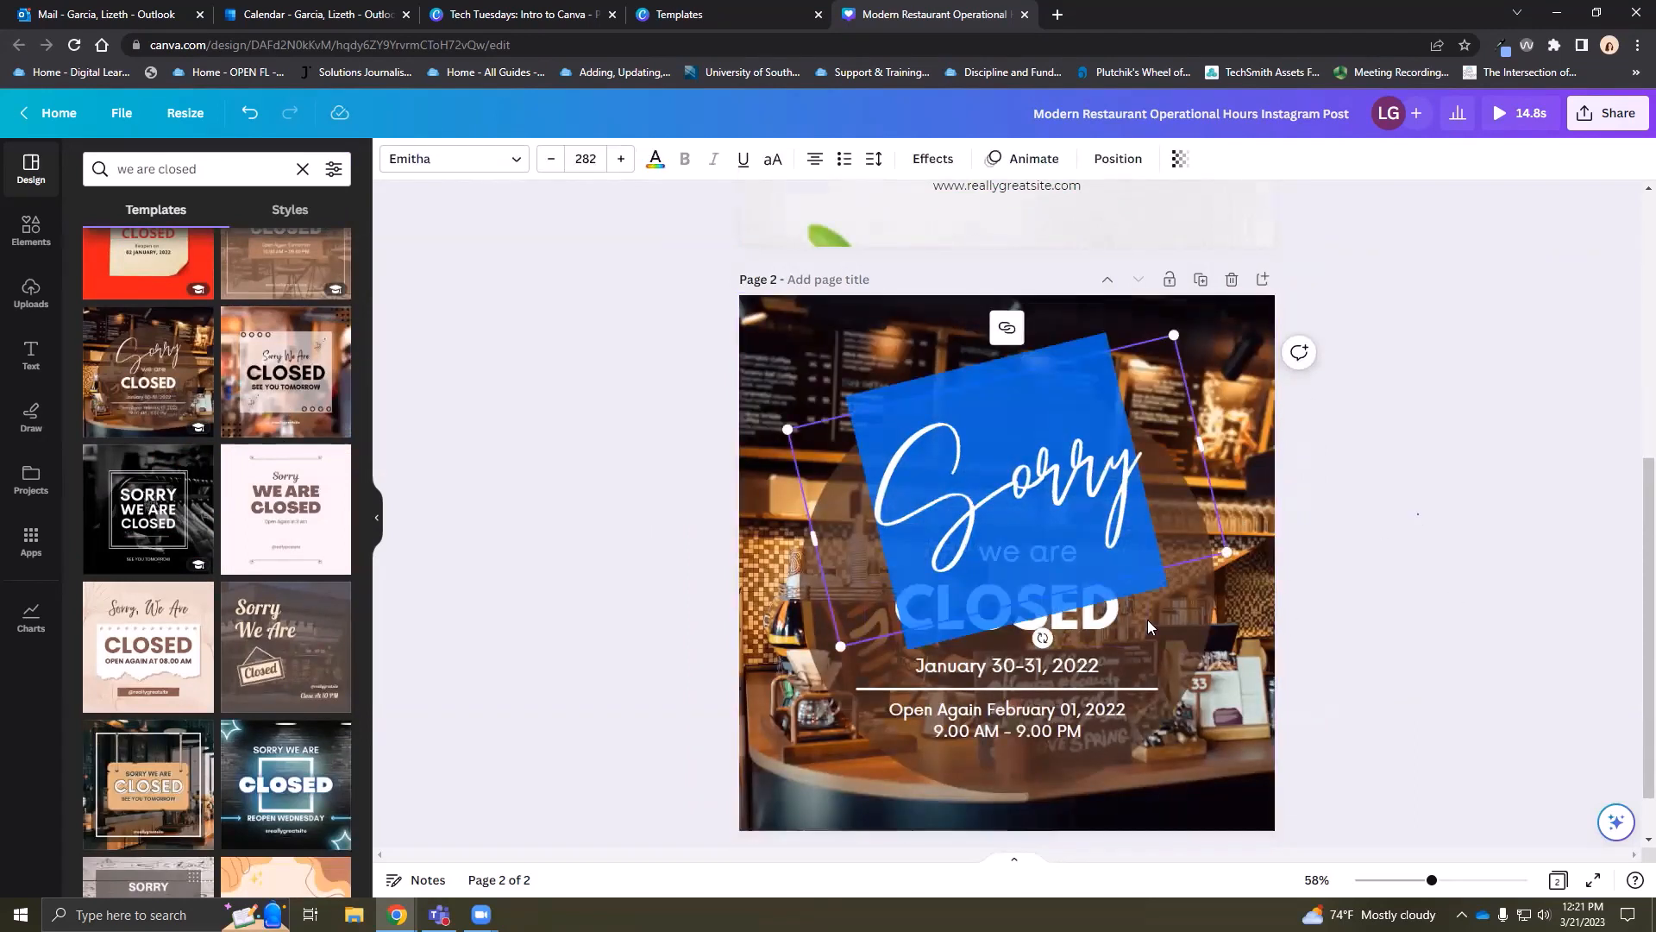
click(1033, 670)
double_click(1033, 670)
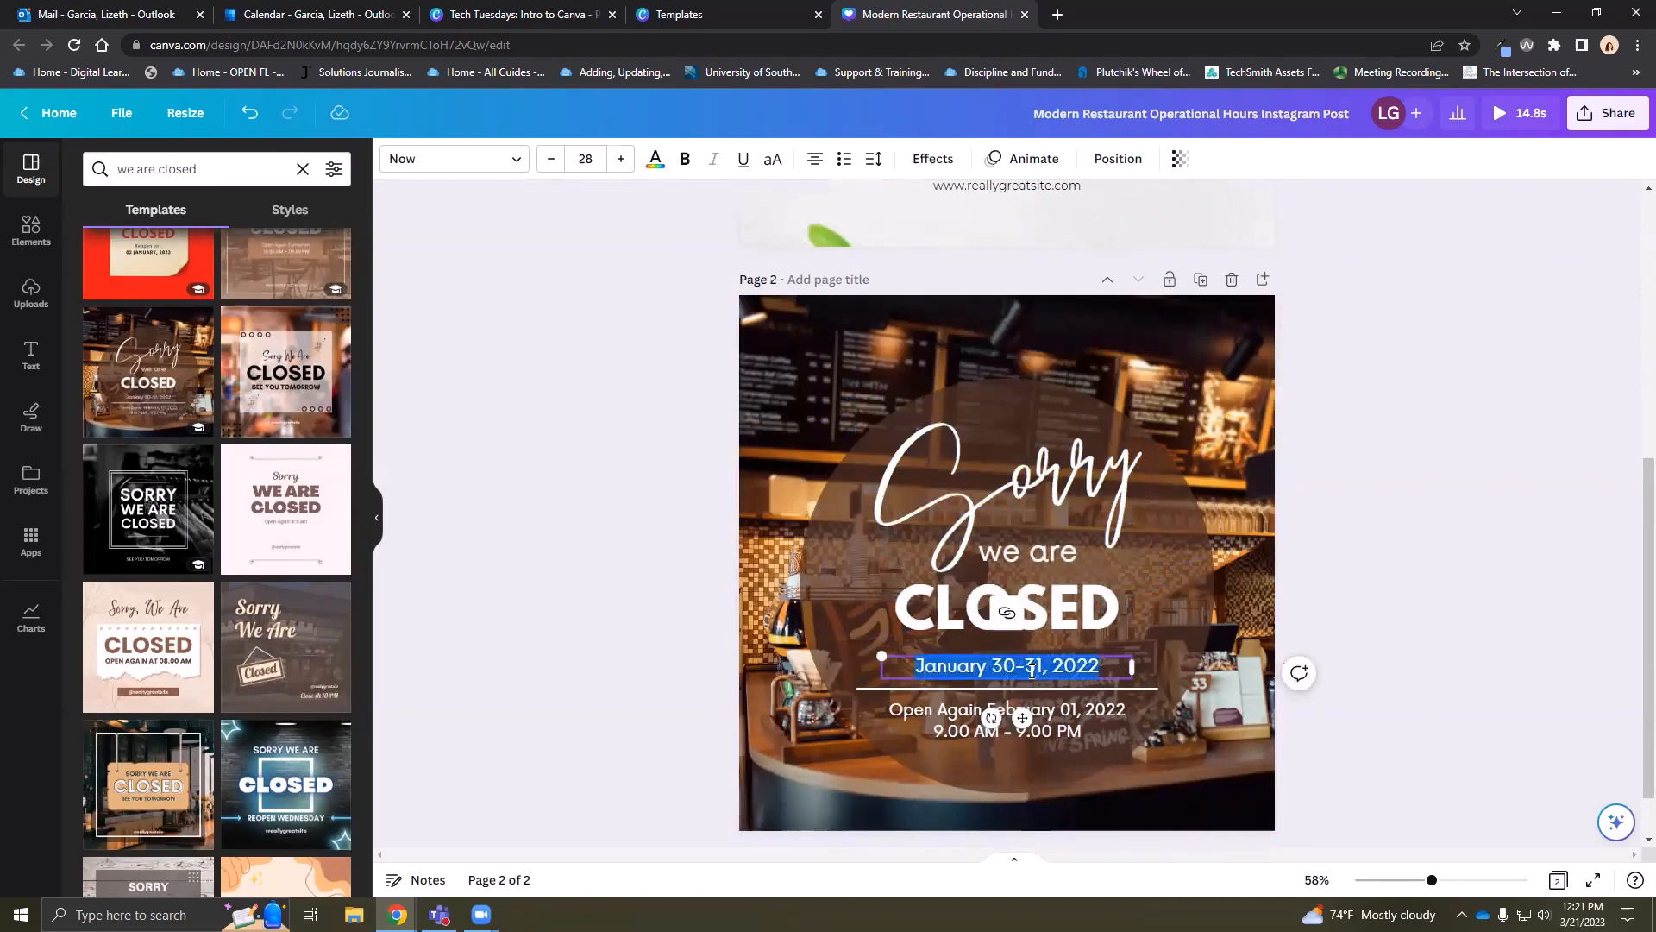
text(March)
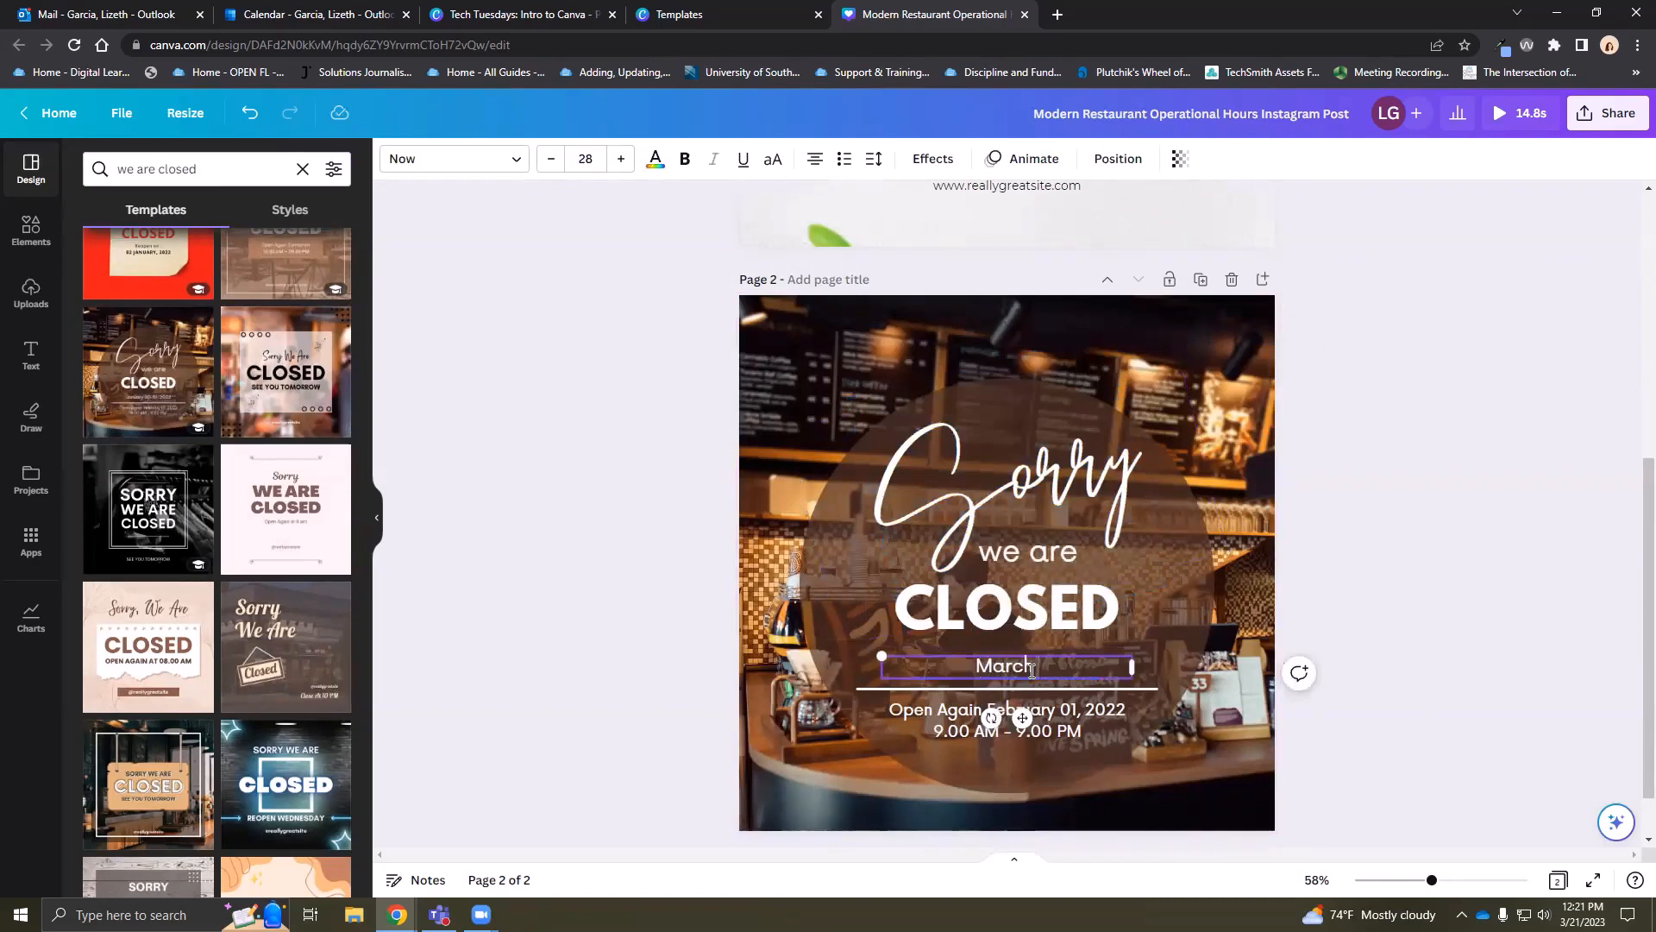
text( 22, 20)
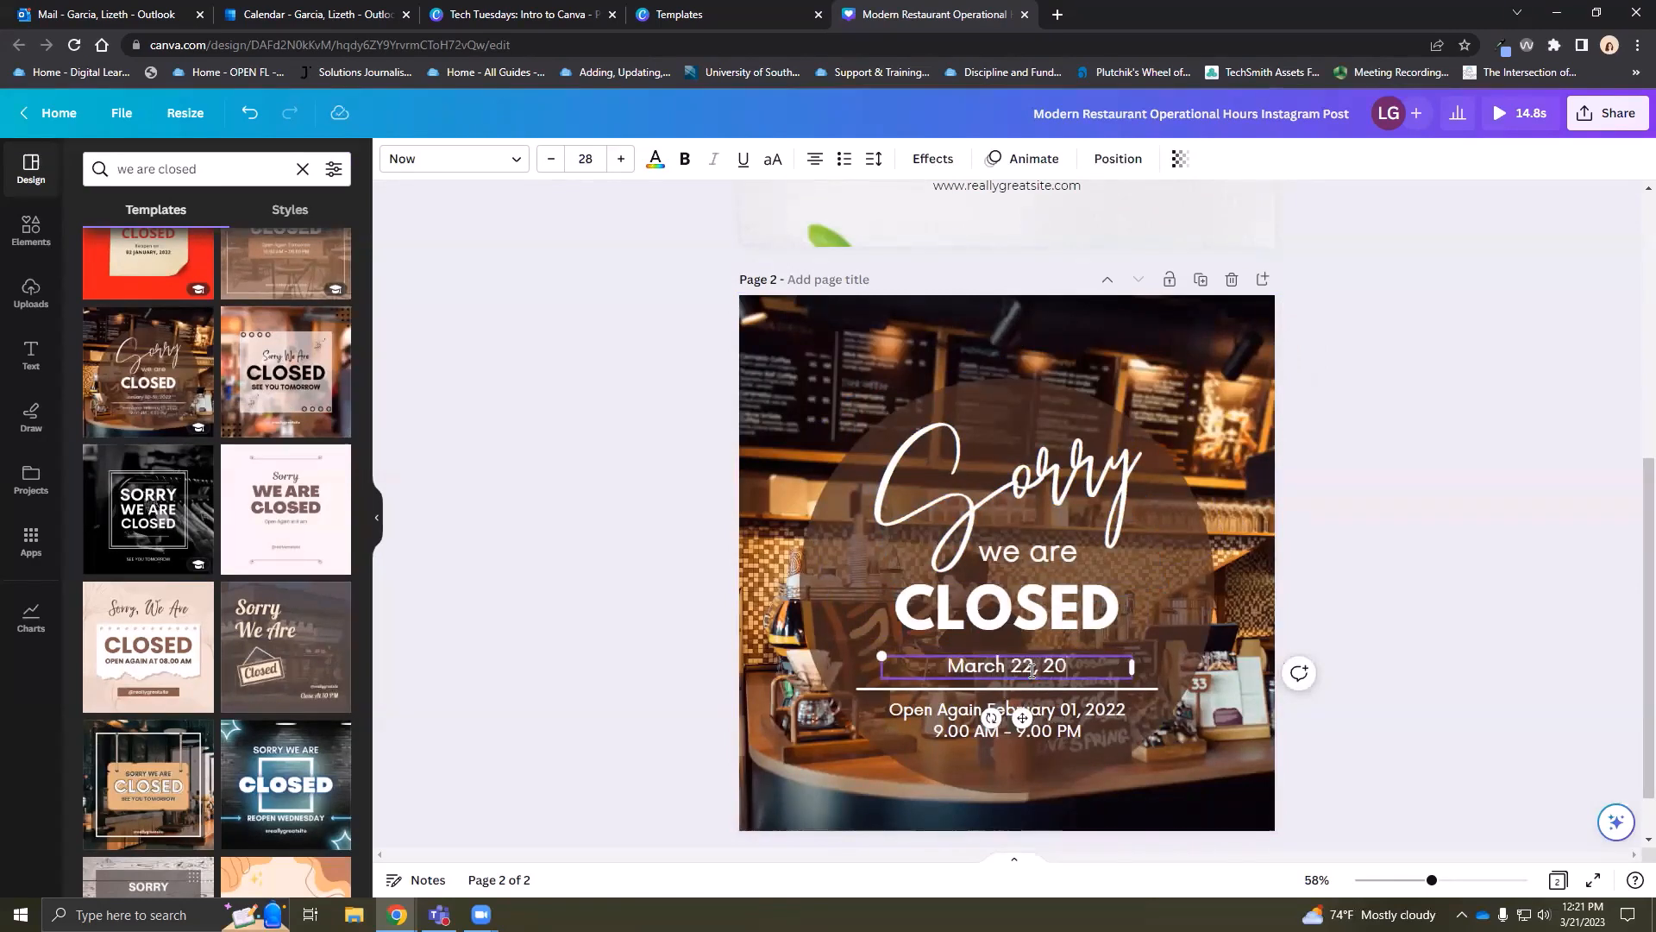
text(23)
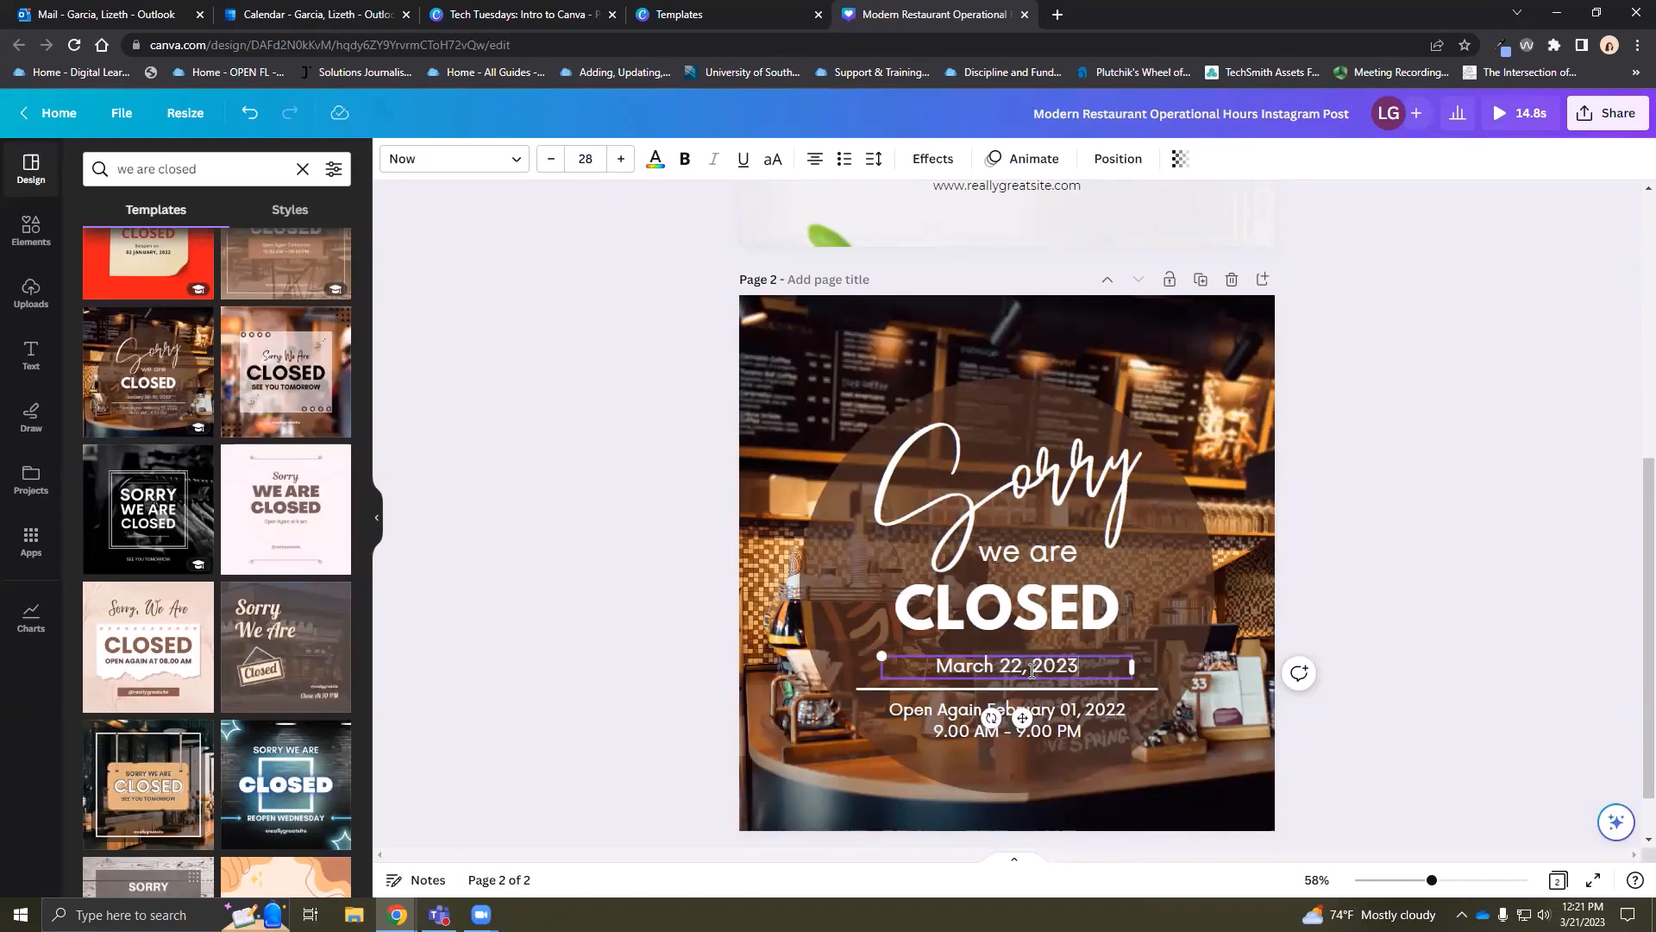
text(-)
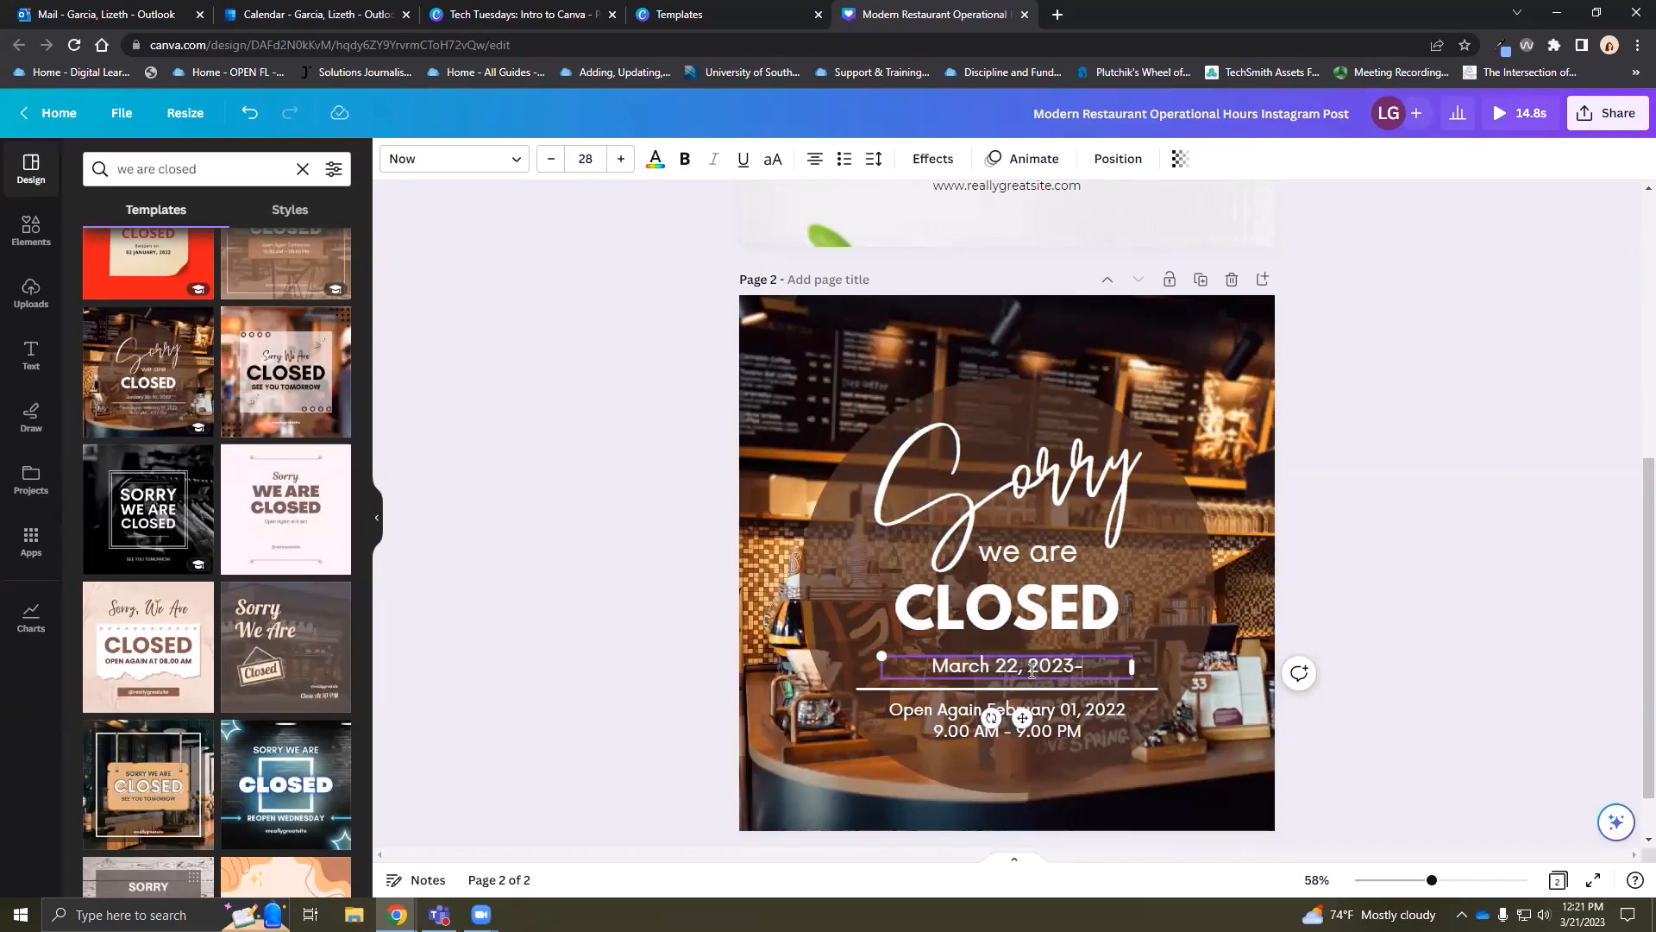
text( June)
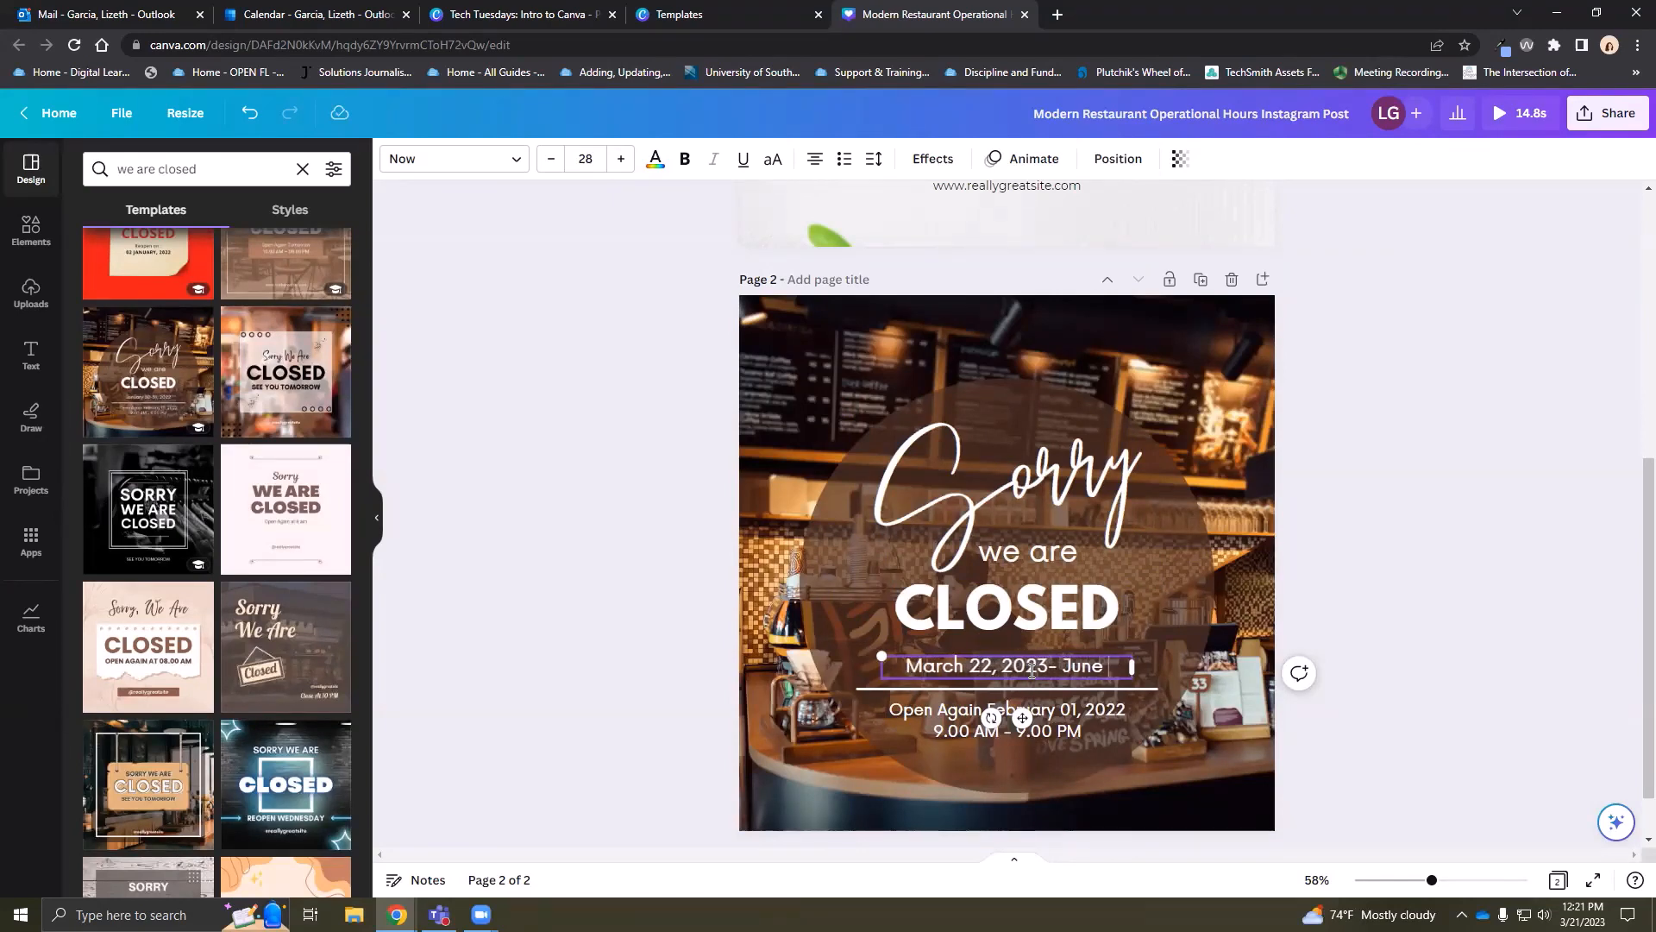
text( 1.)
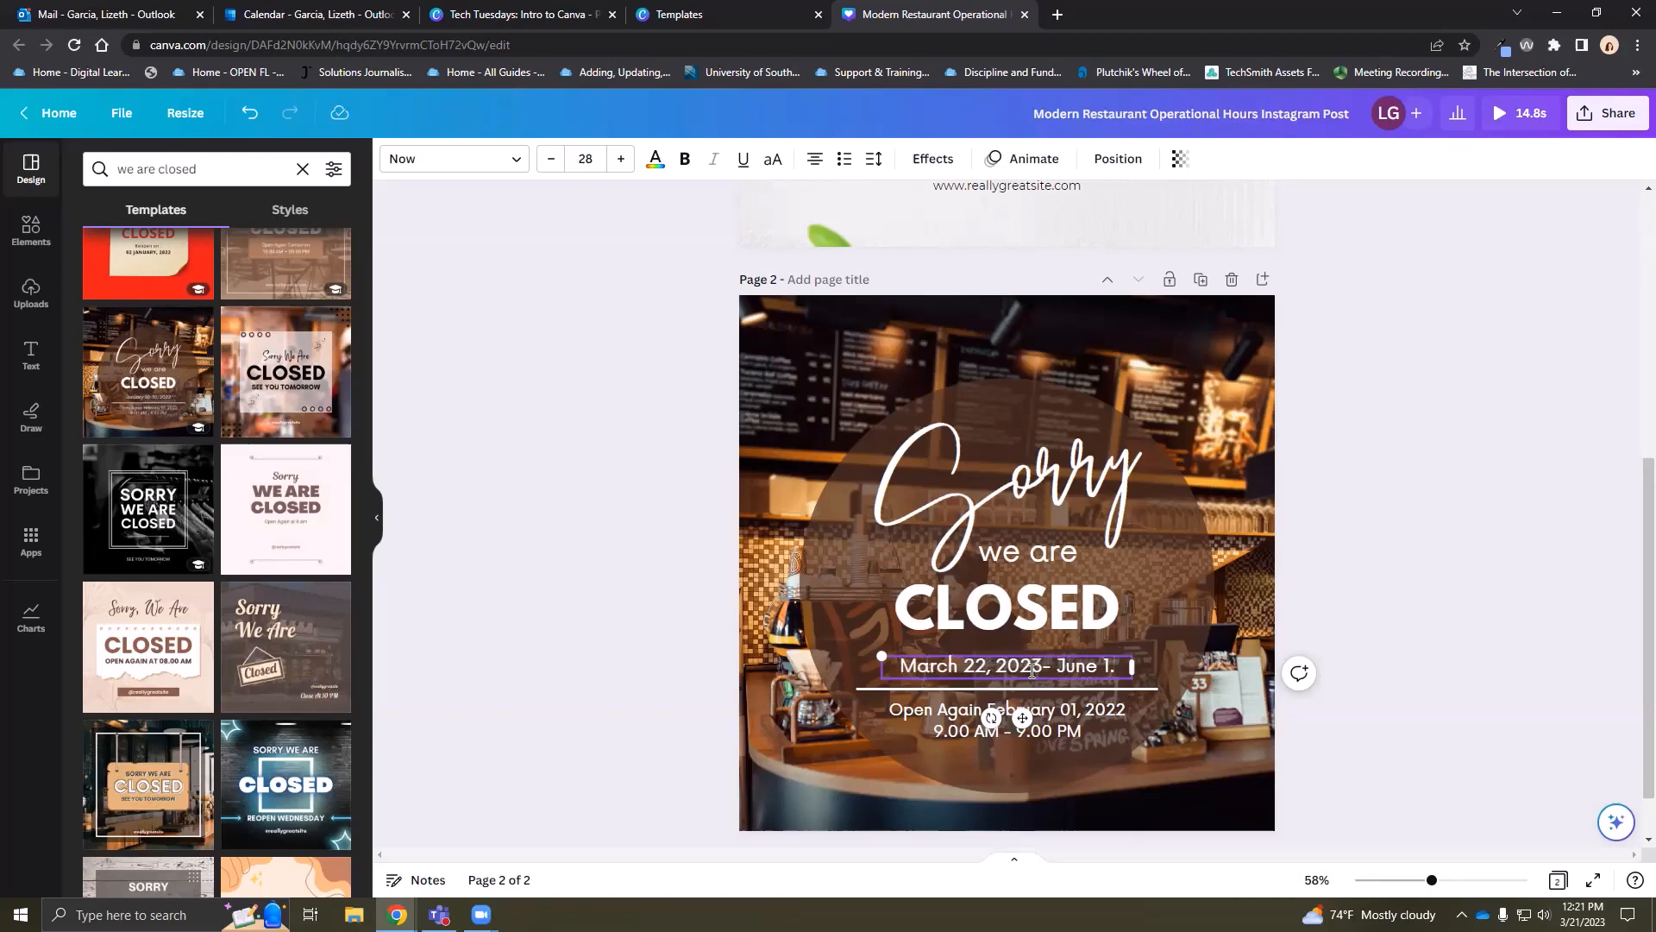
key(BackSpace)
text(, 2023)
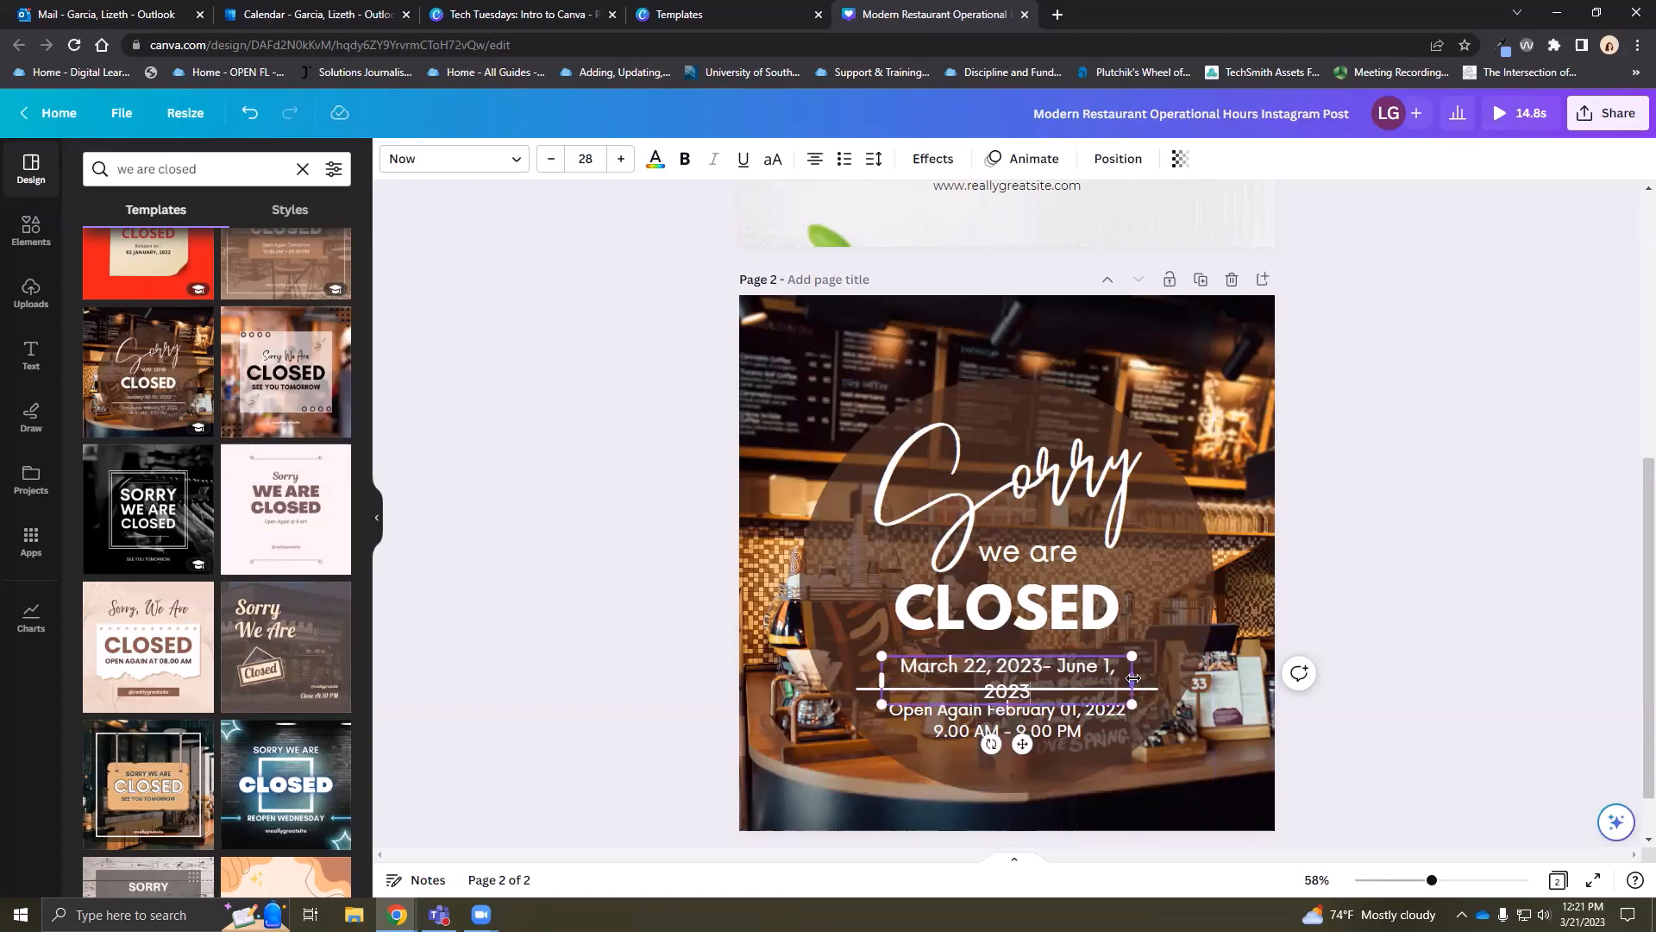
mouse_move(1132, 678)
mouse_down()
mouse_move(1196, 678)
mouse_move(1134, 655)
mouse_up()
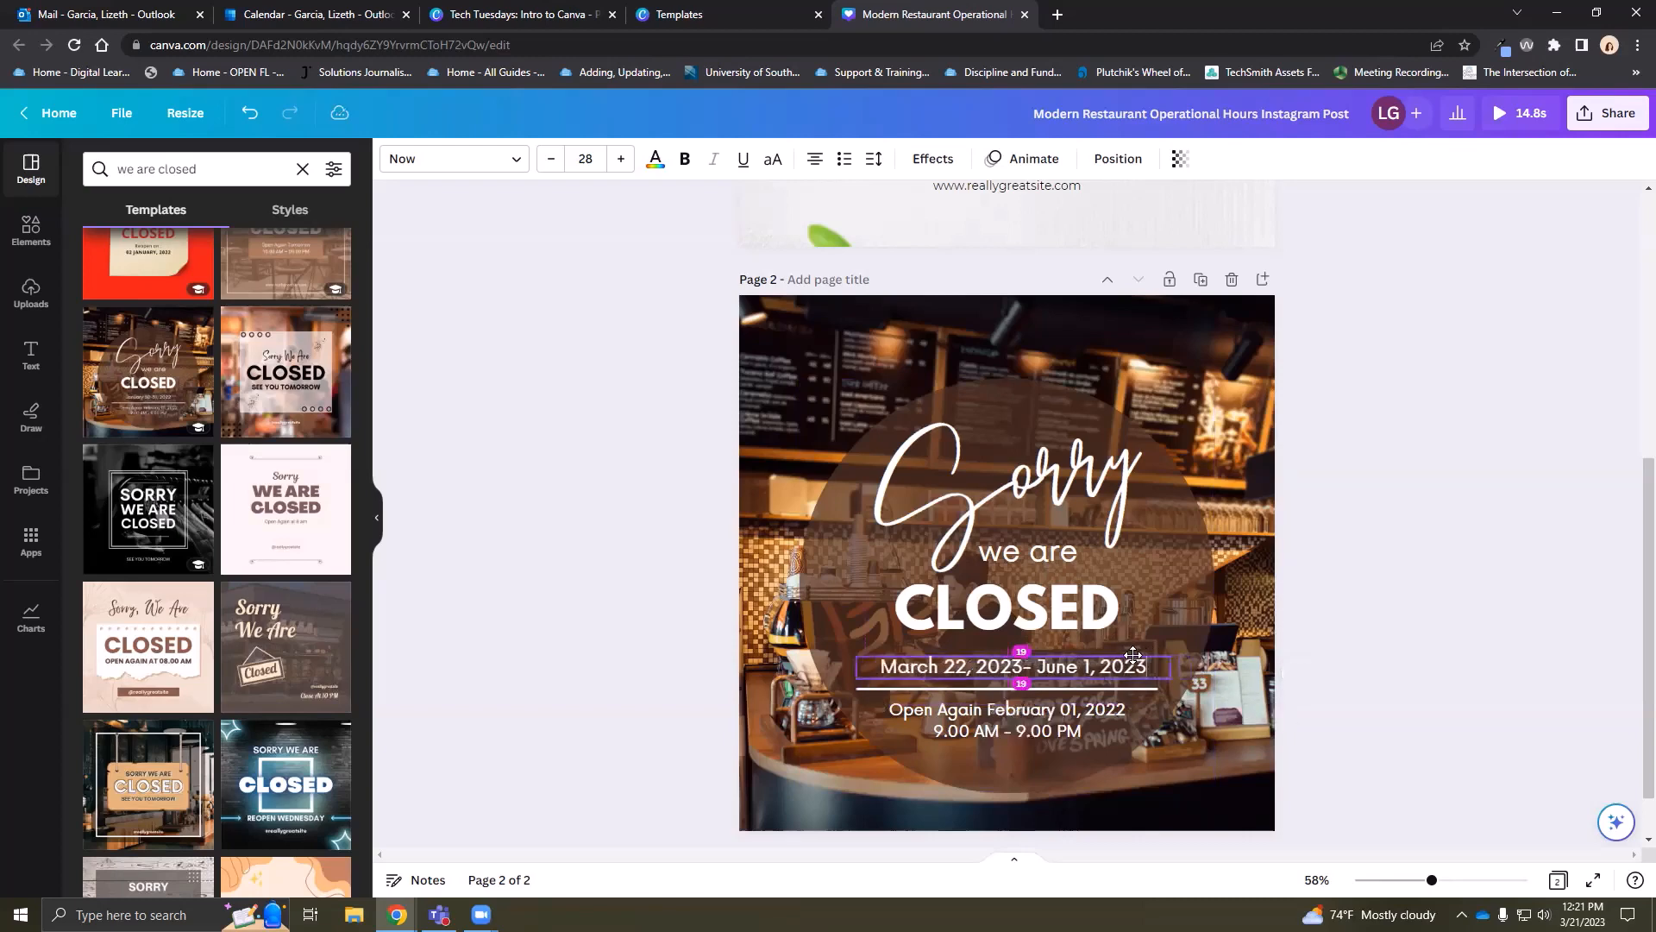
Replace both reopening lines with 'Spring Break 2023'
triple_click(1027, 716)
key(ctrl+a)
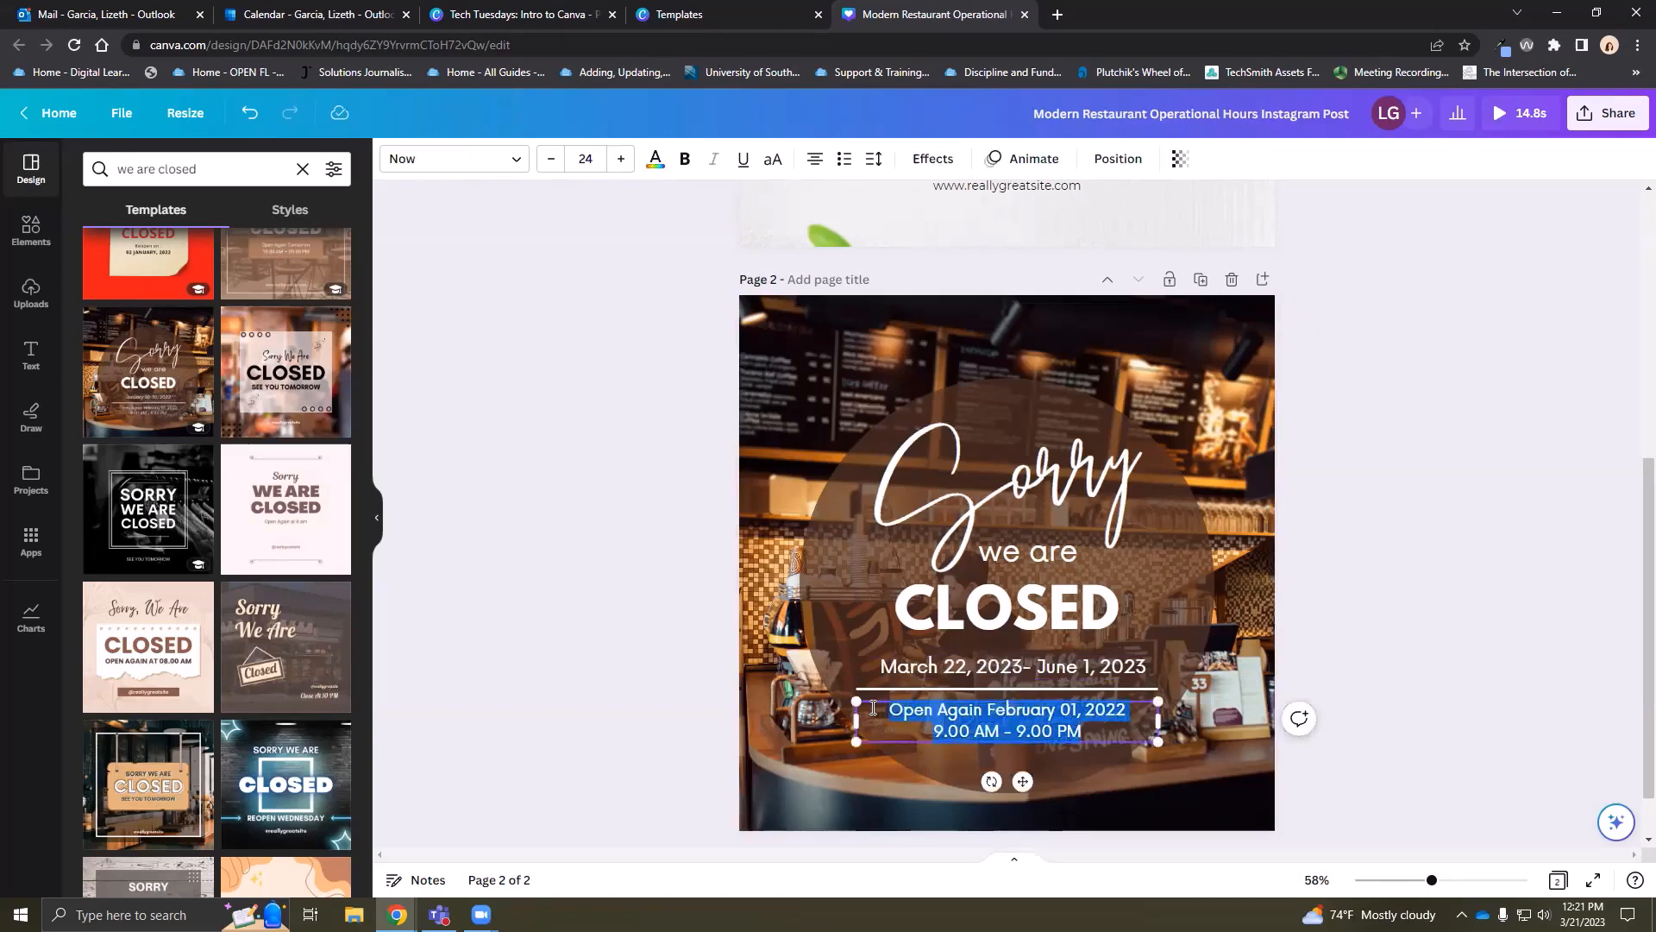
text(C)
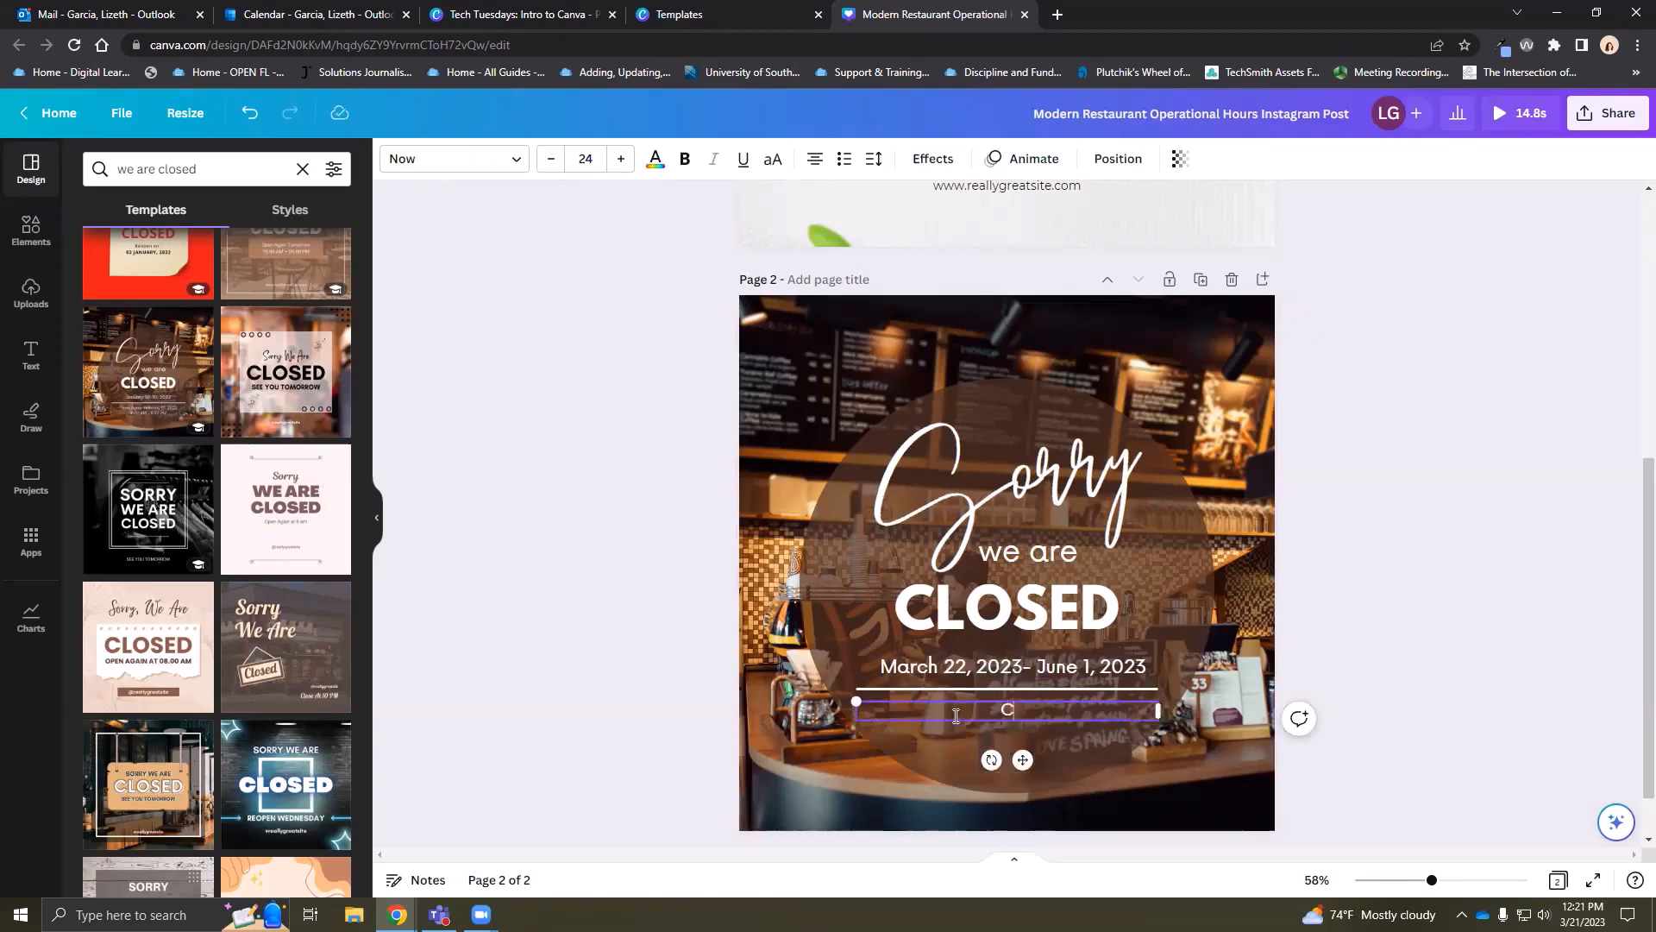
text(pring Break 2023)
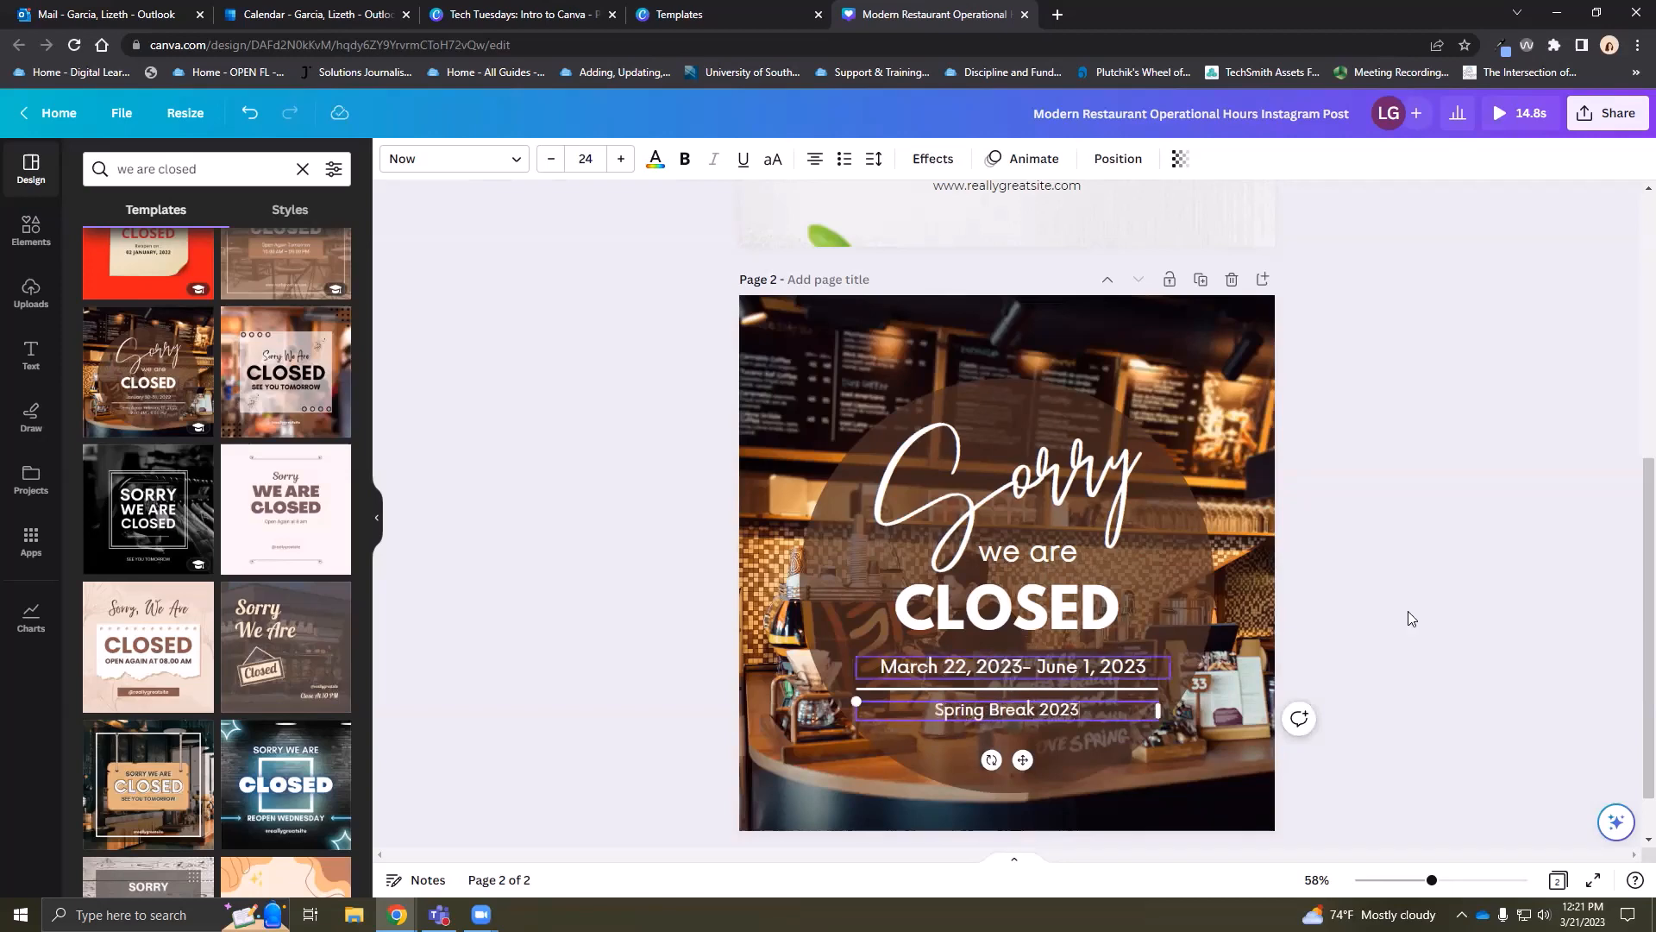
click(1471, 561)
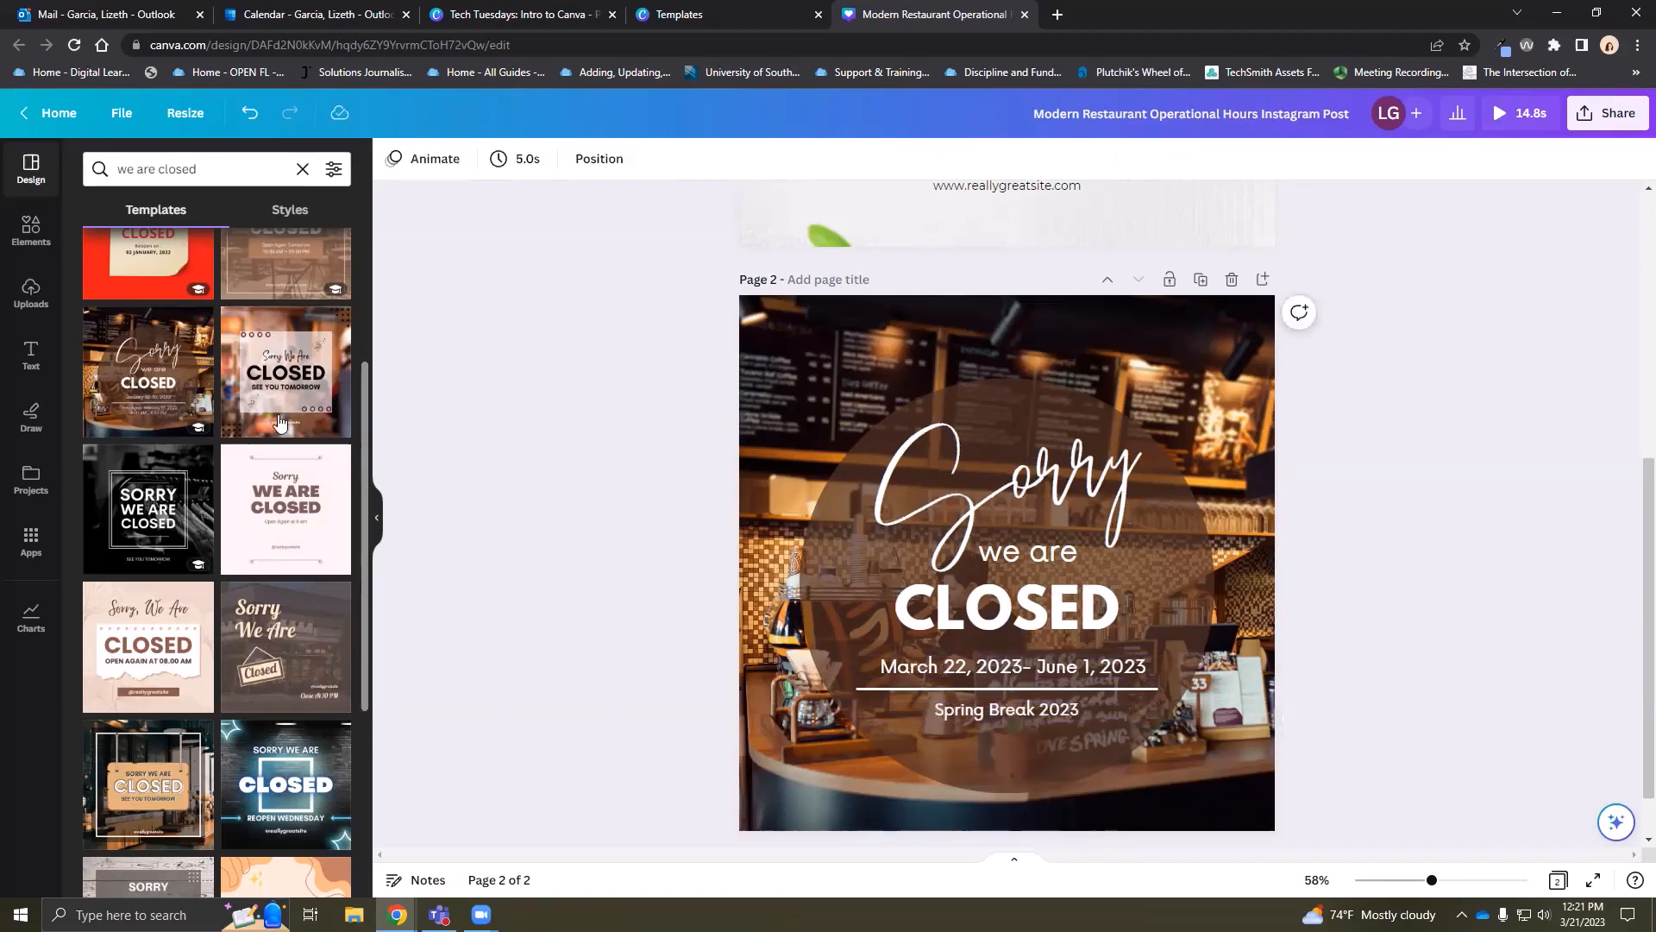
Open the Elements library after a brief look at the template search filters
scroll(138, 325, up, 3)
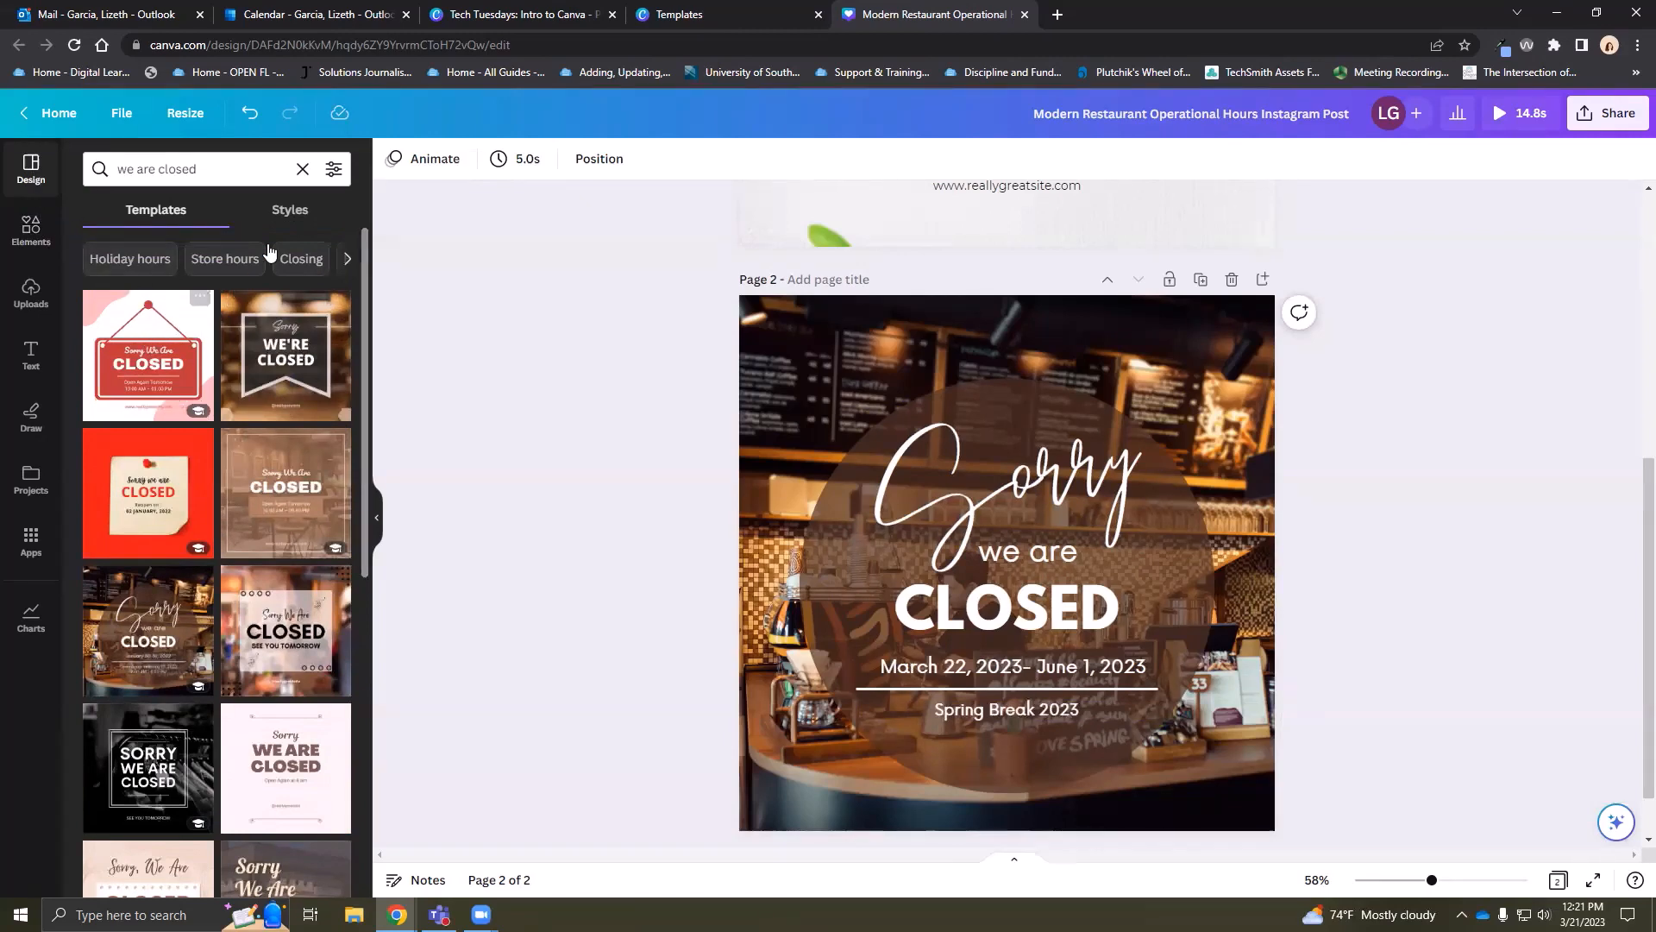
click(31, 232)
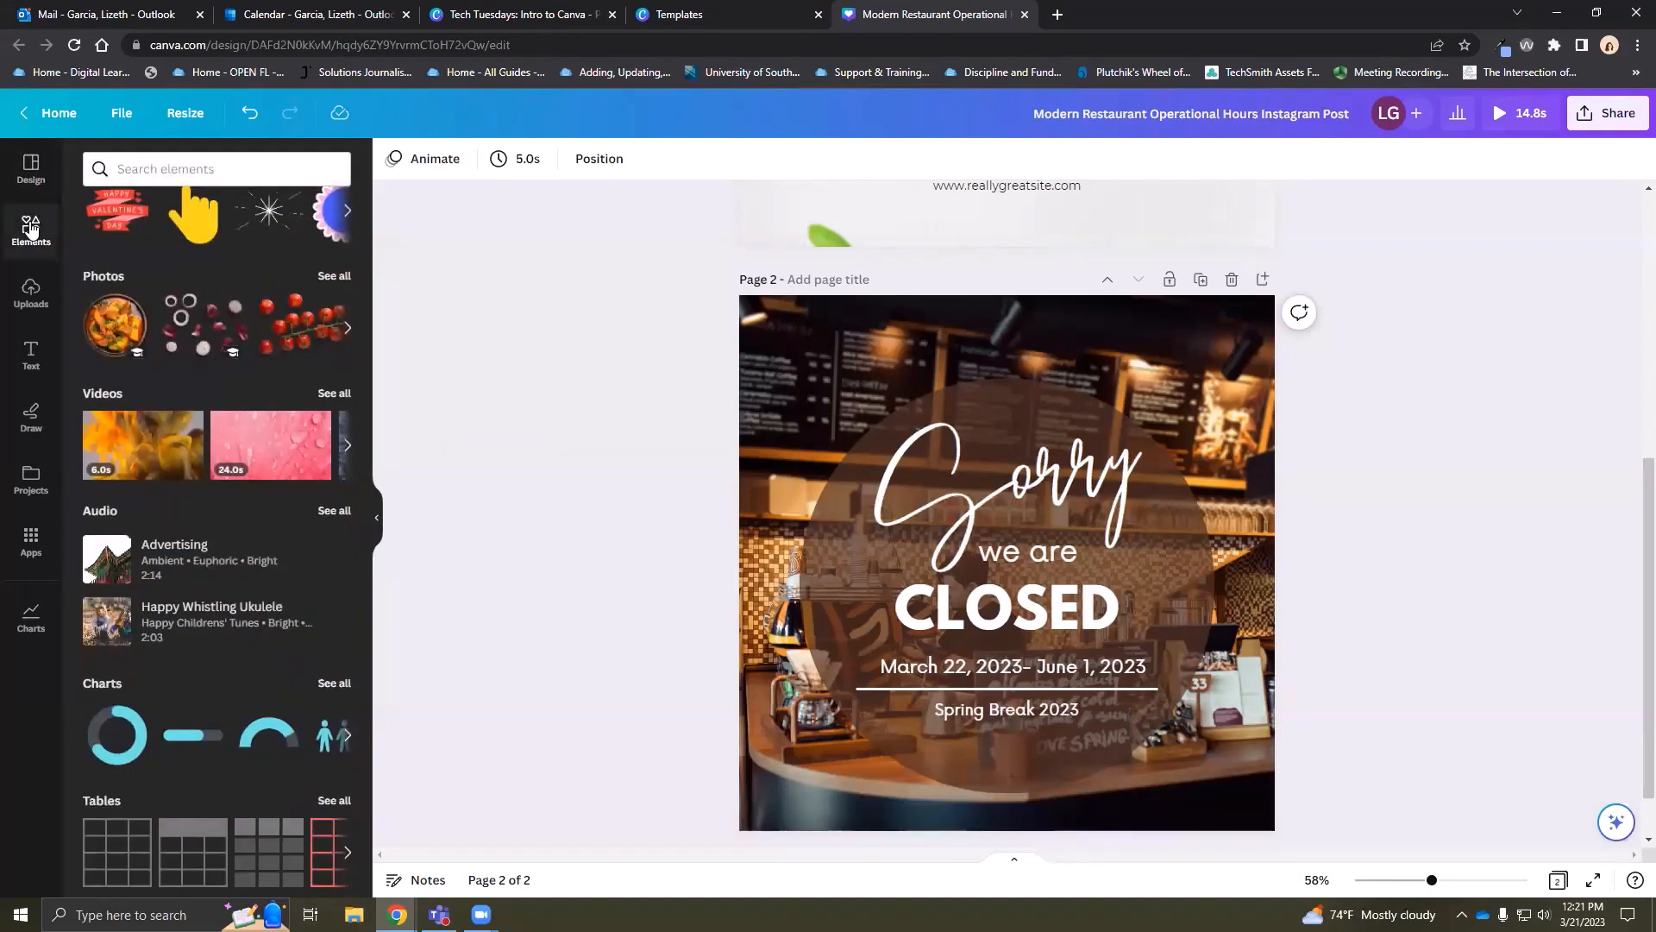
click(31, 172)
click(333, 168)
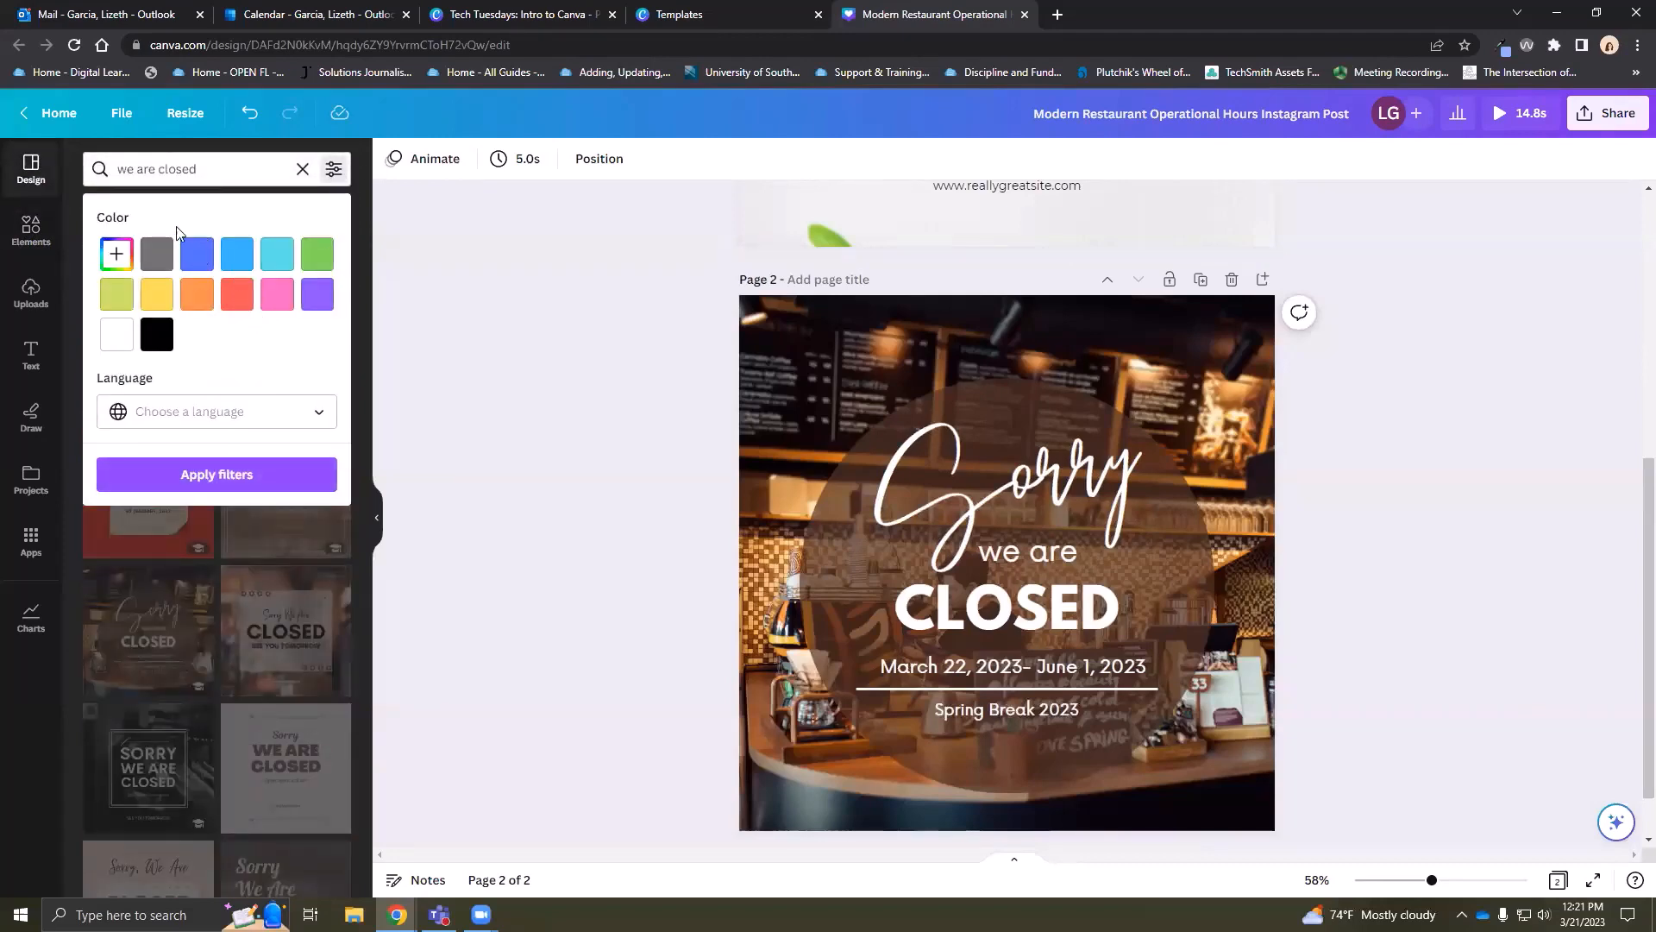
click(32, 235)
scroll(207, 293, up, 5)
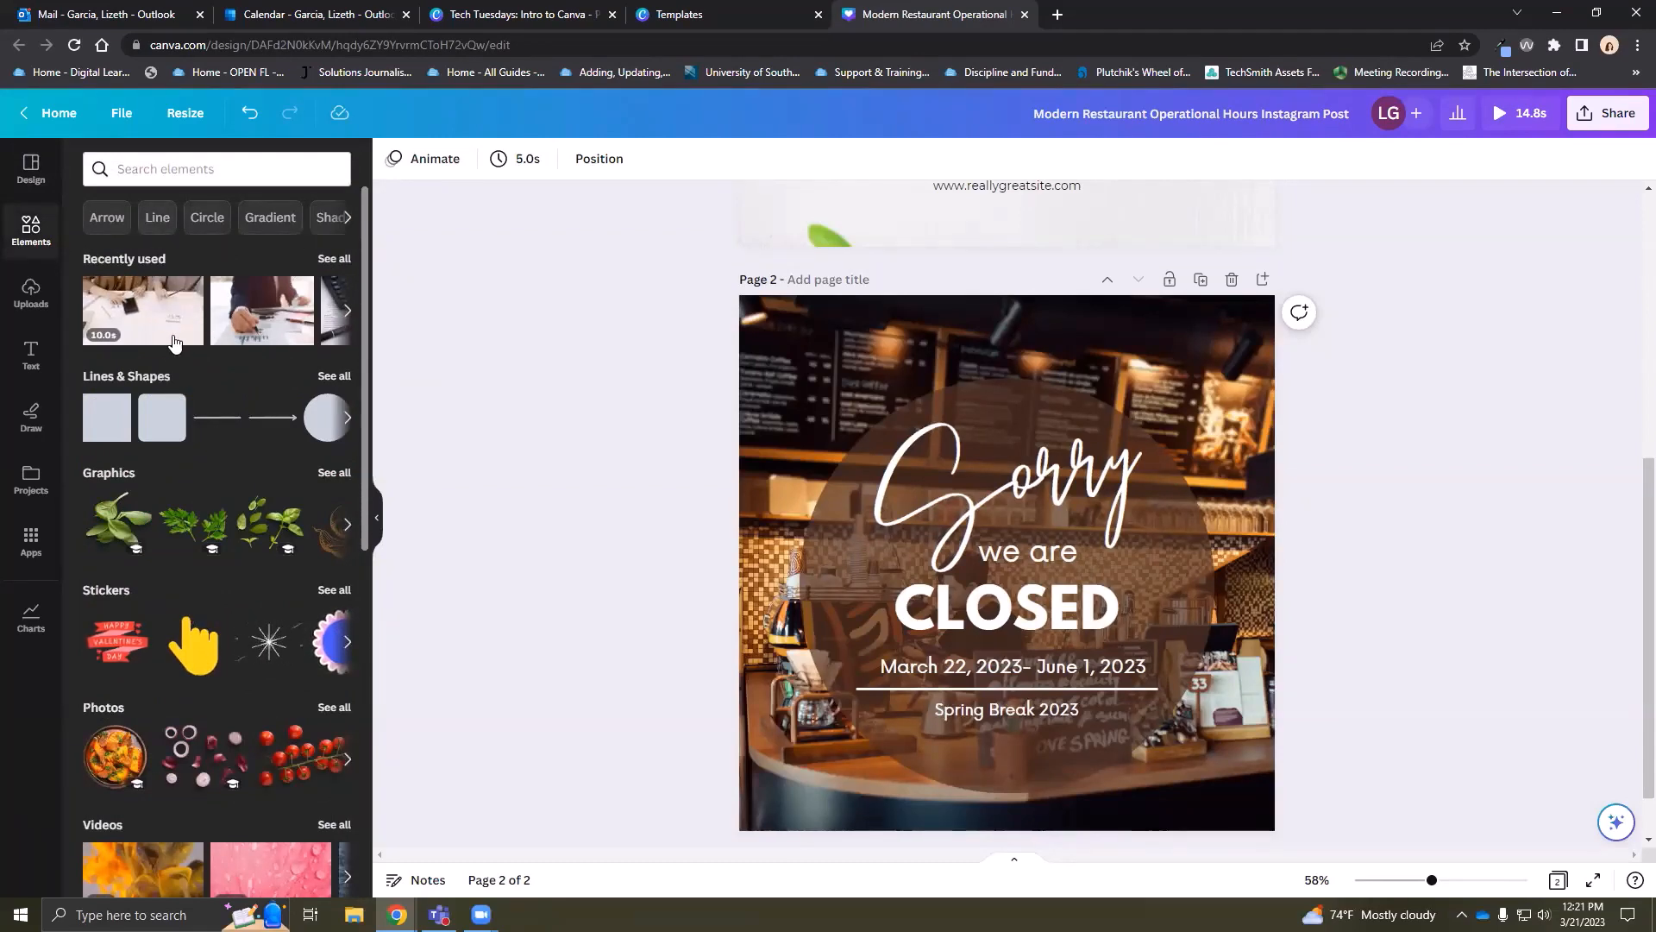
scroll(146, 357, down, 3)
scroll(147, 357, up, 3)
click(326, 421)
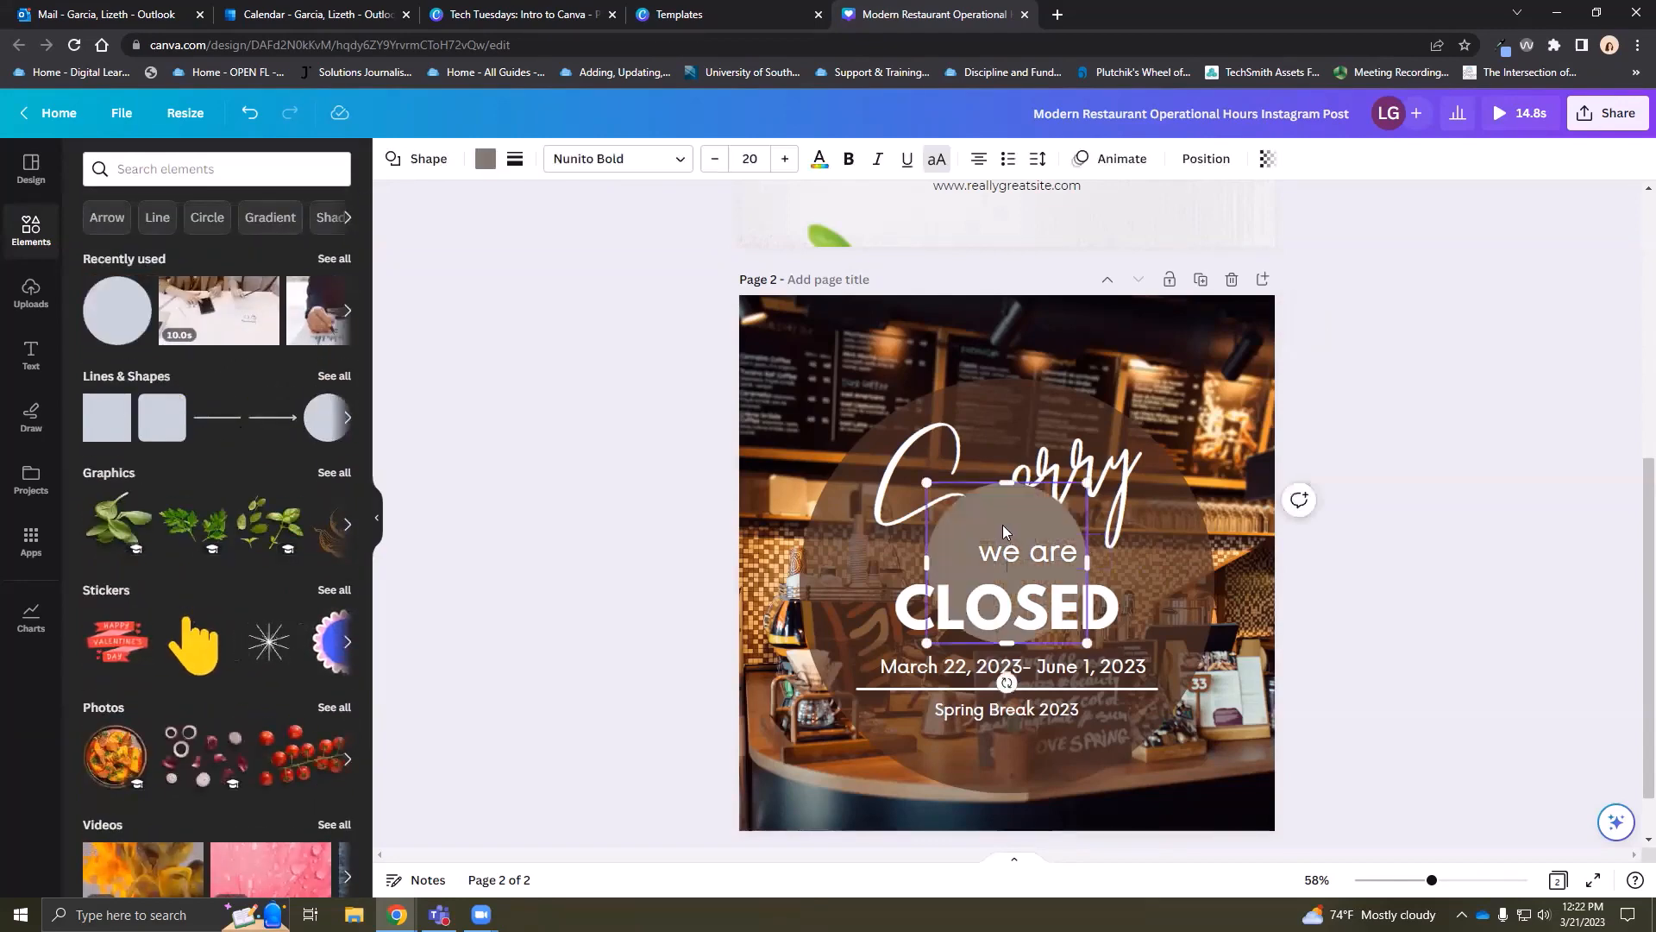
drag(1028, 556, 894, 456)
drag(1058, 617, 1389, 803)
drag(1143, 753, 1125, 708)
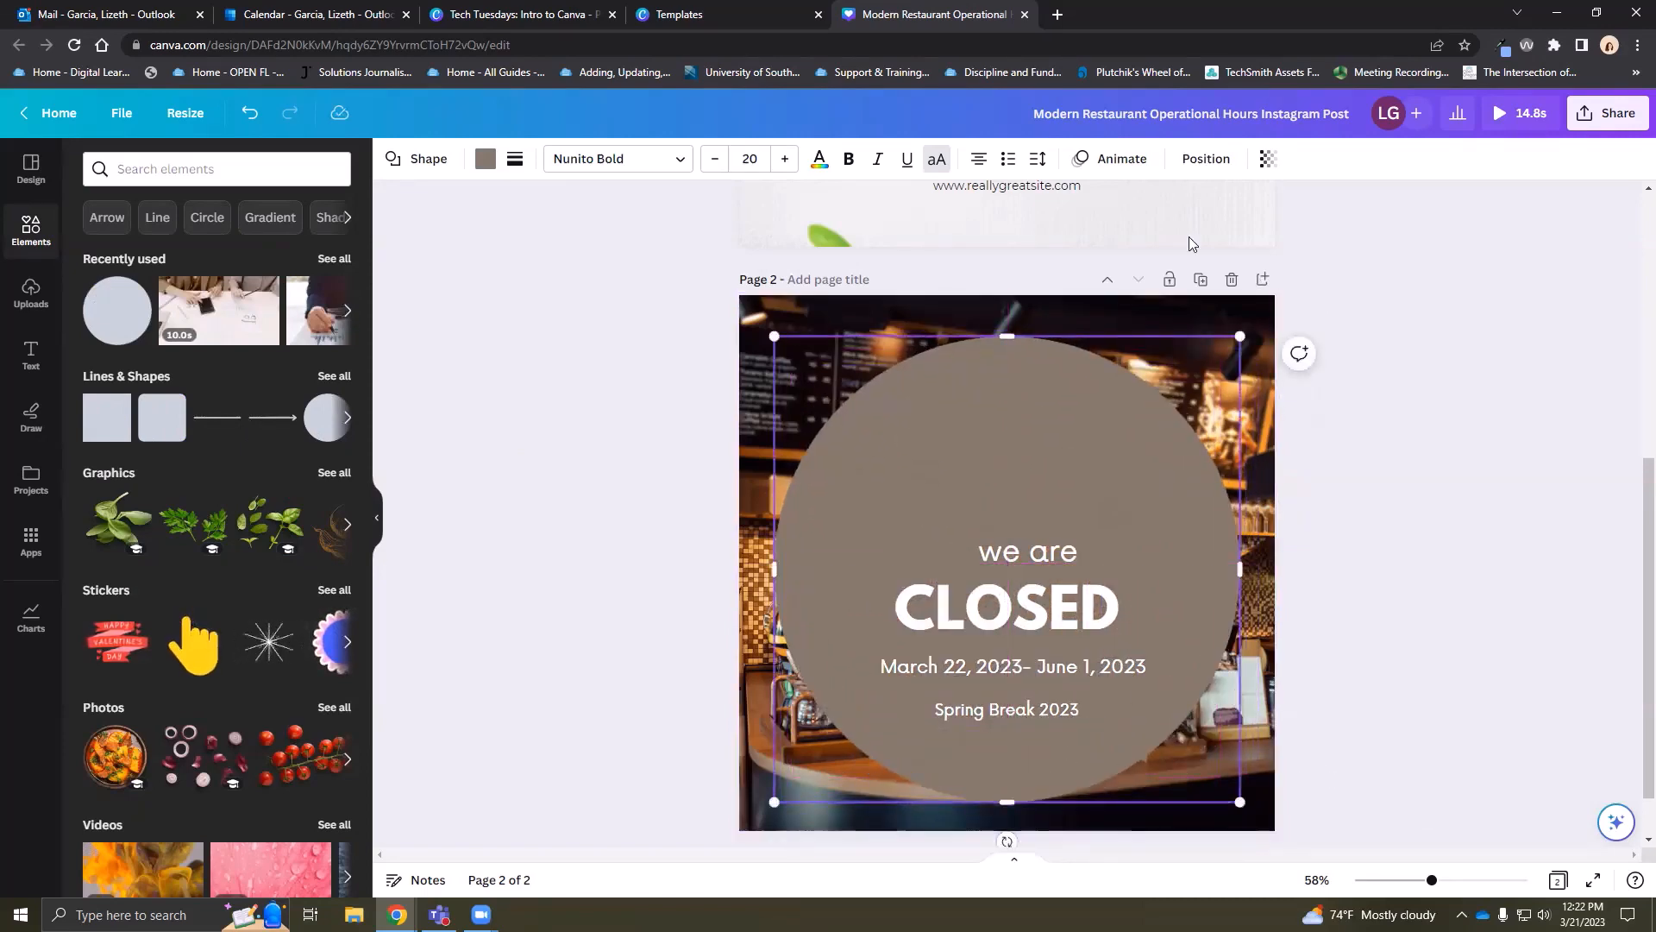
click(1200, 163)
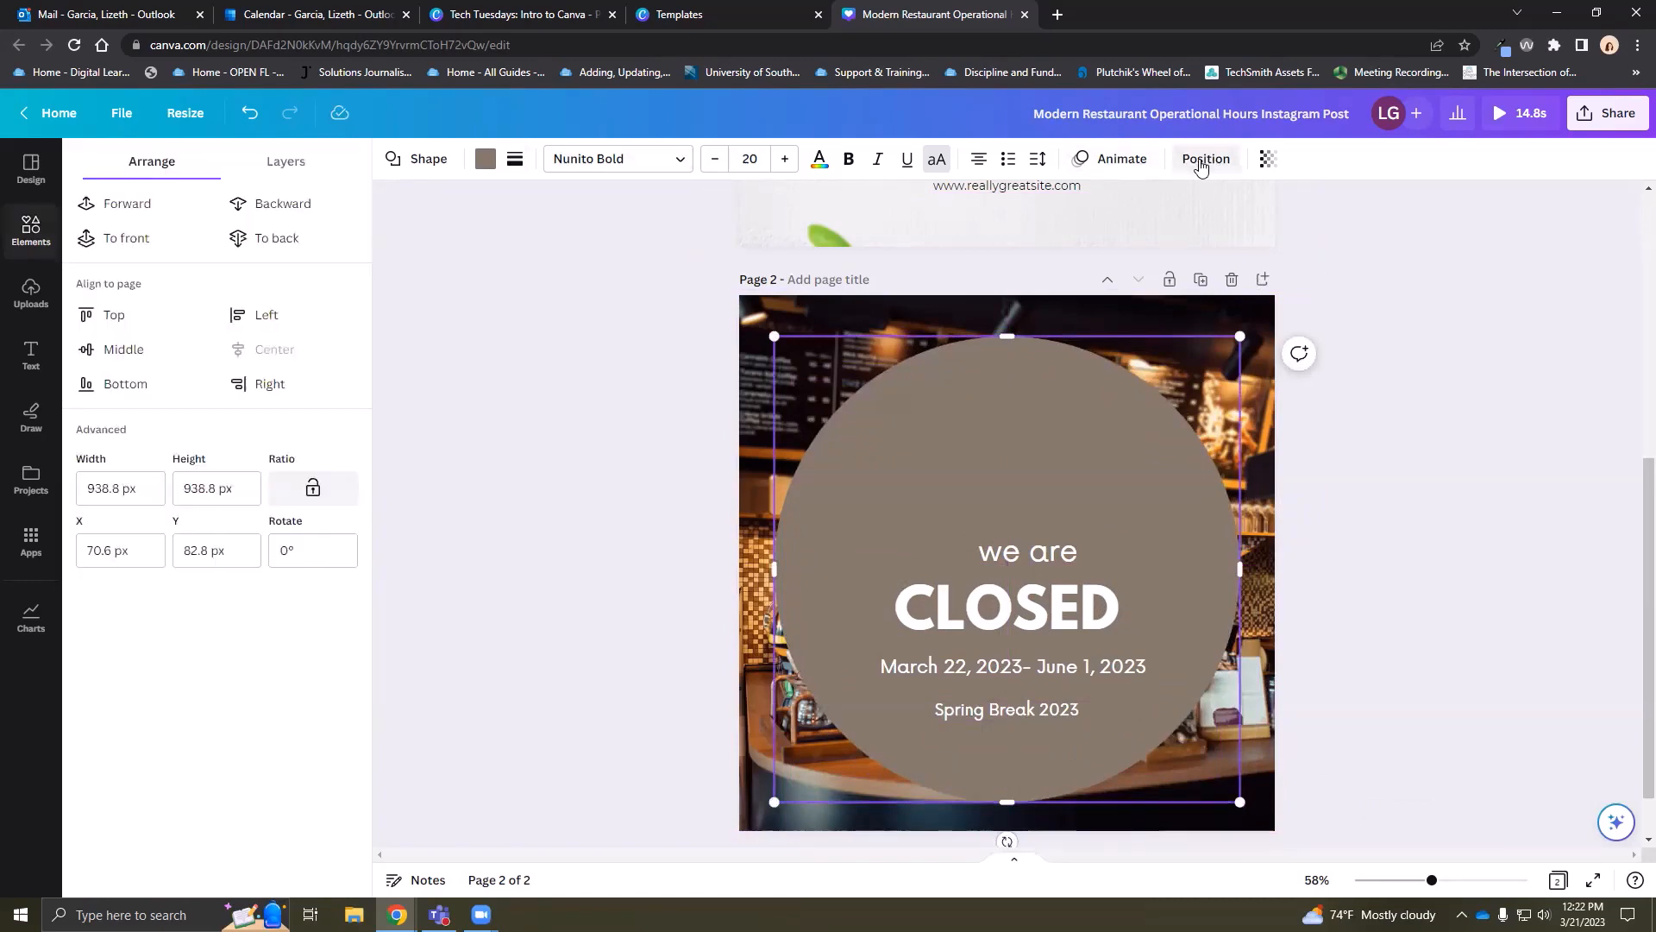
click(270, 212)
click(269, 208)
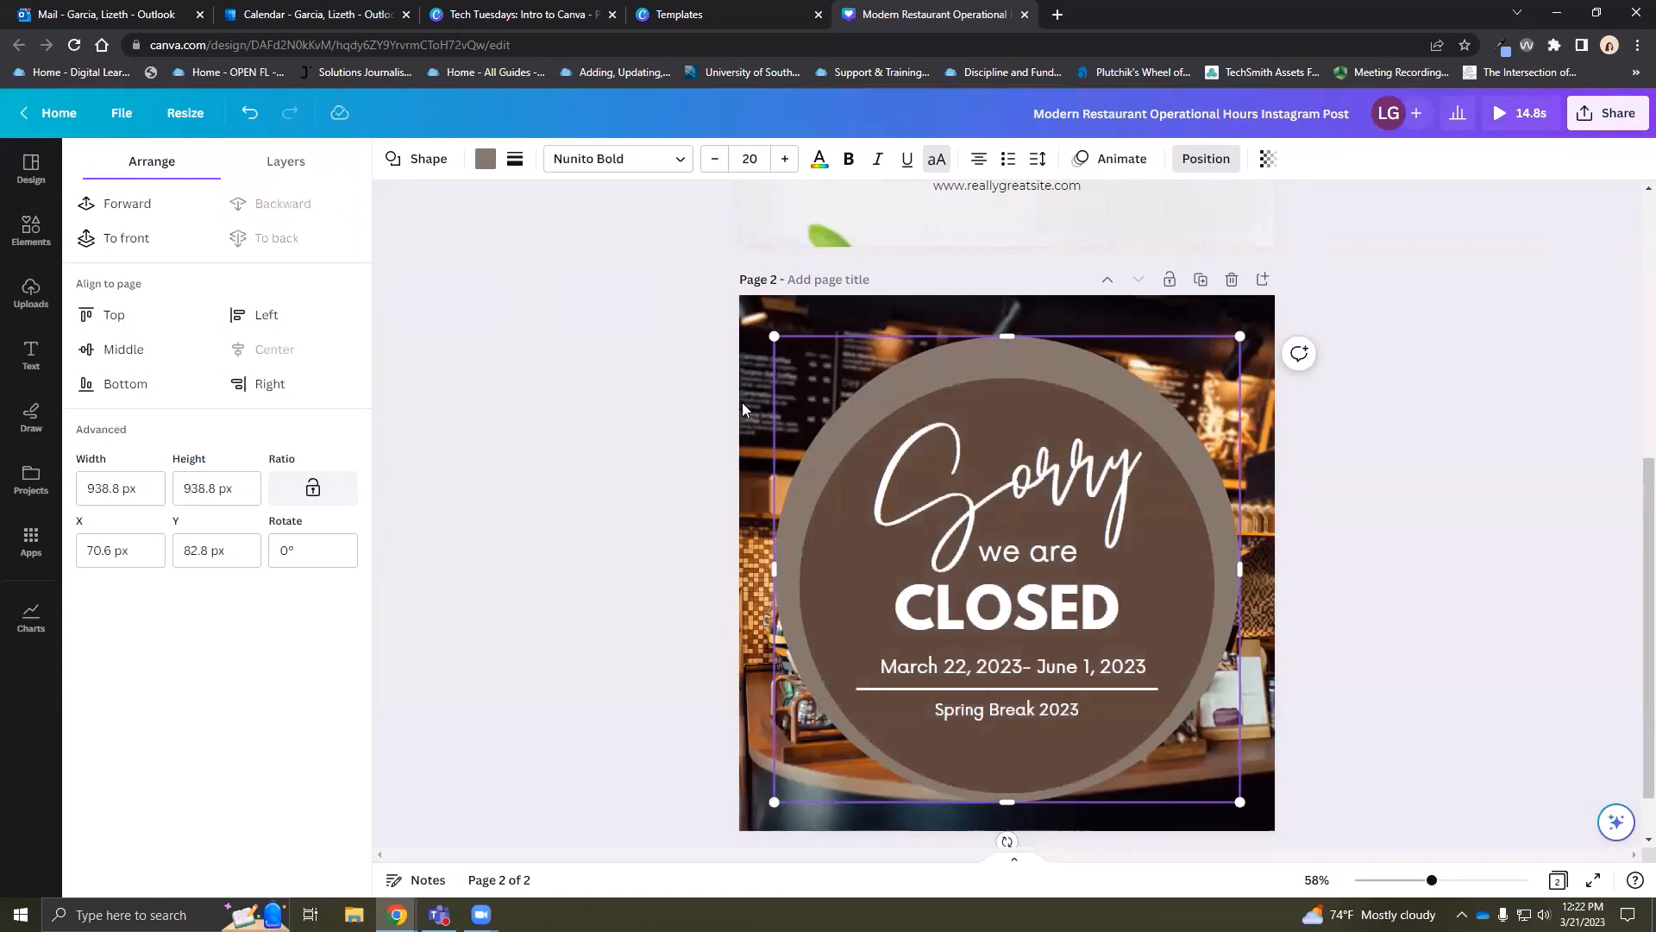
drag(1011, 342, 1022, 359)
click(1377, 393)
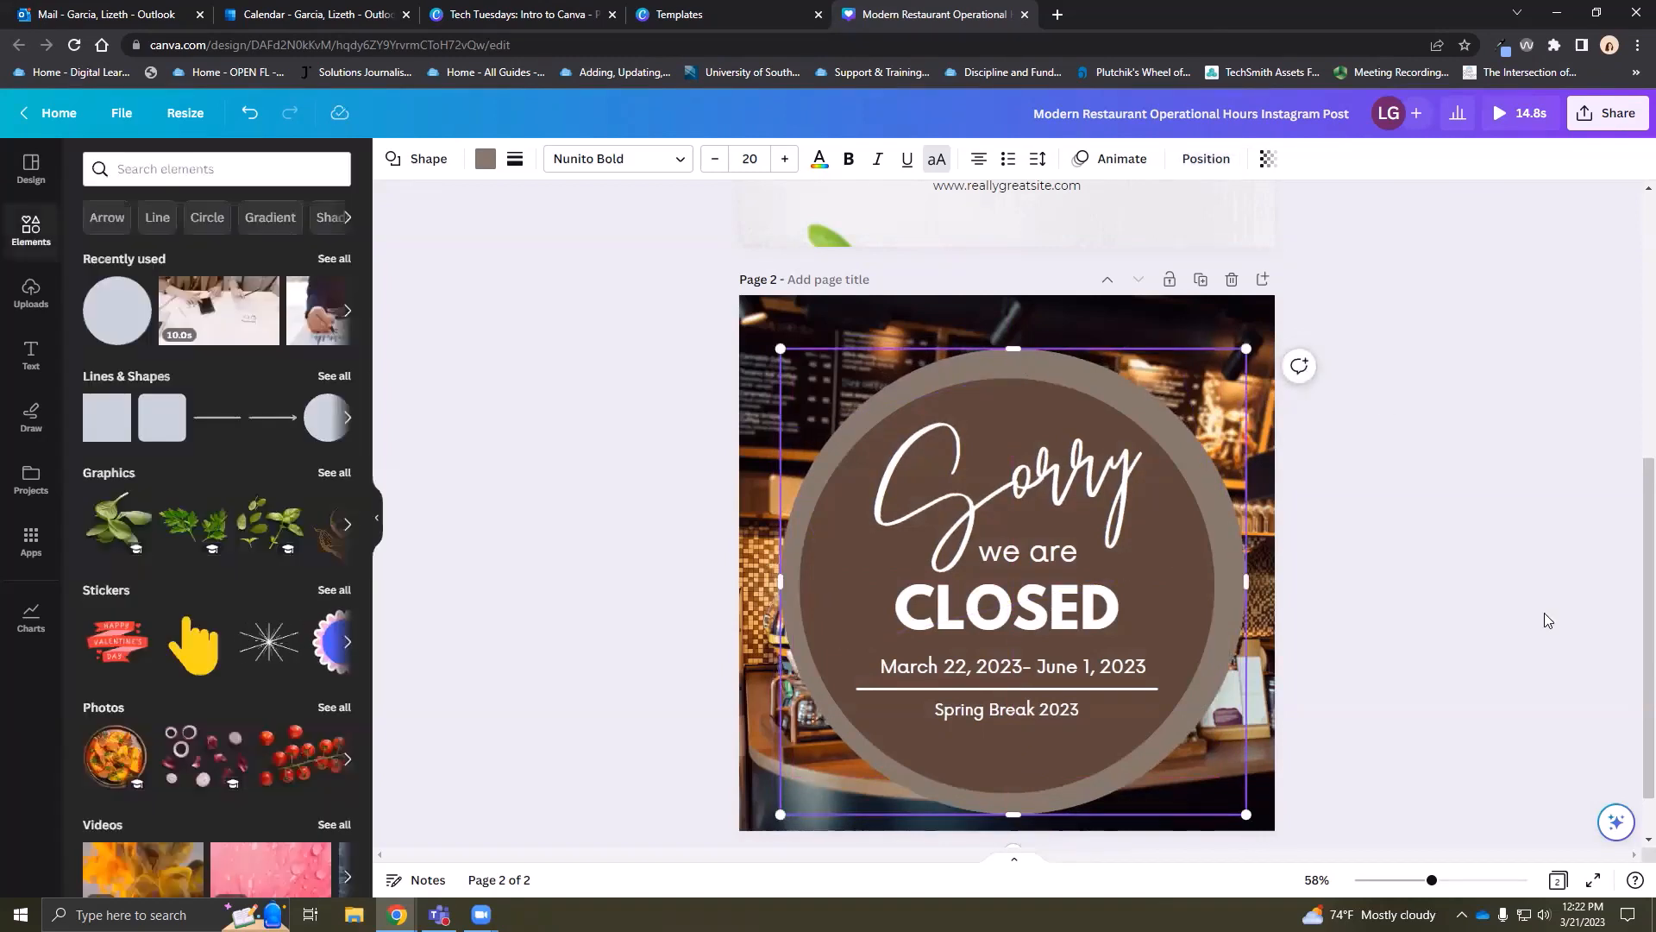
click(1539, 613)
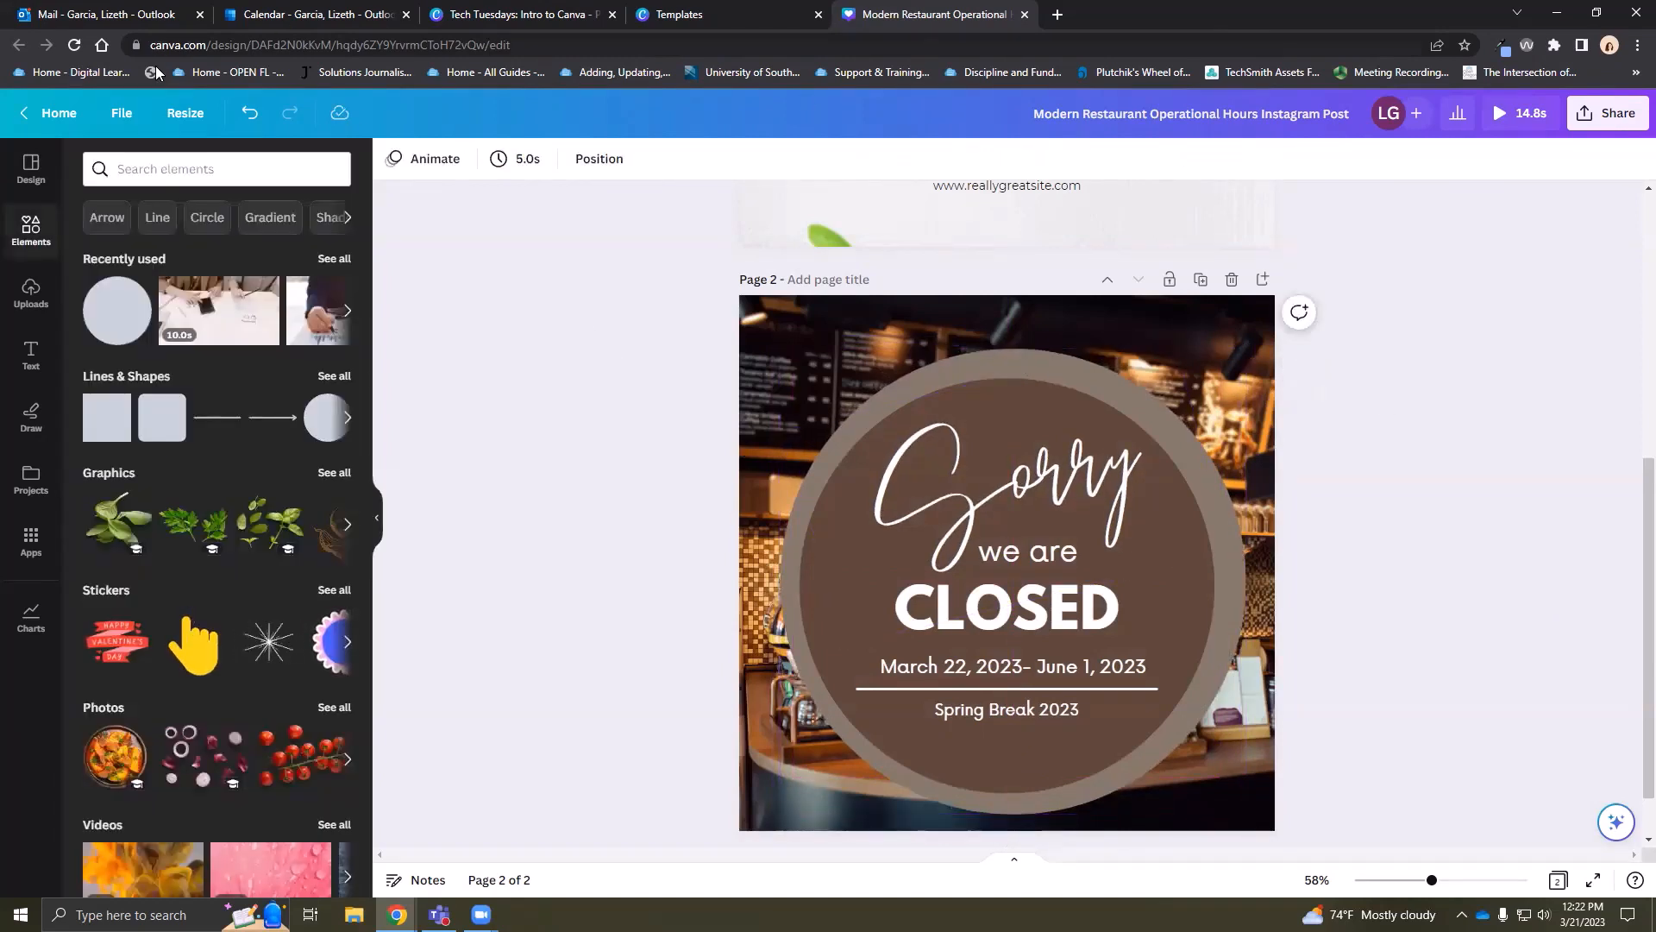
click(249, 116)
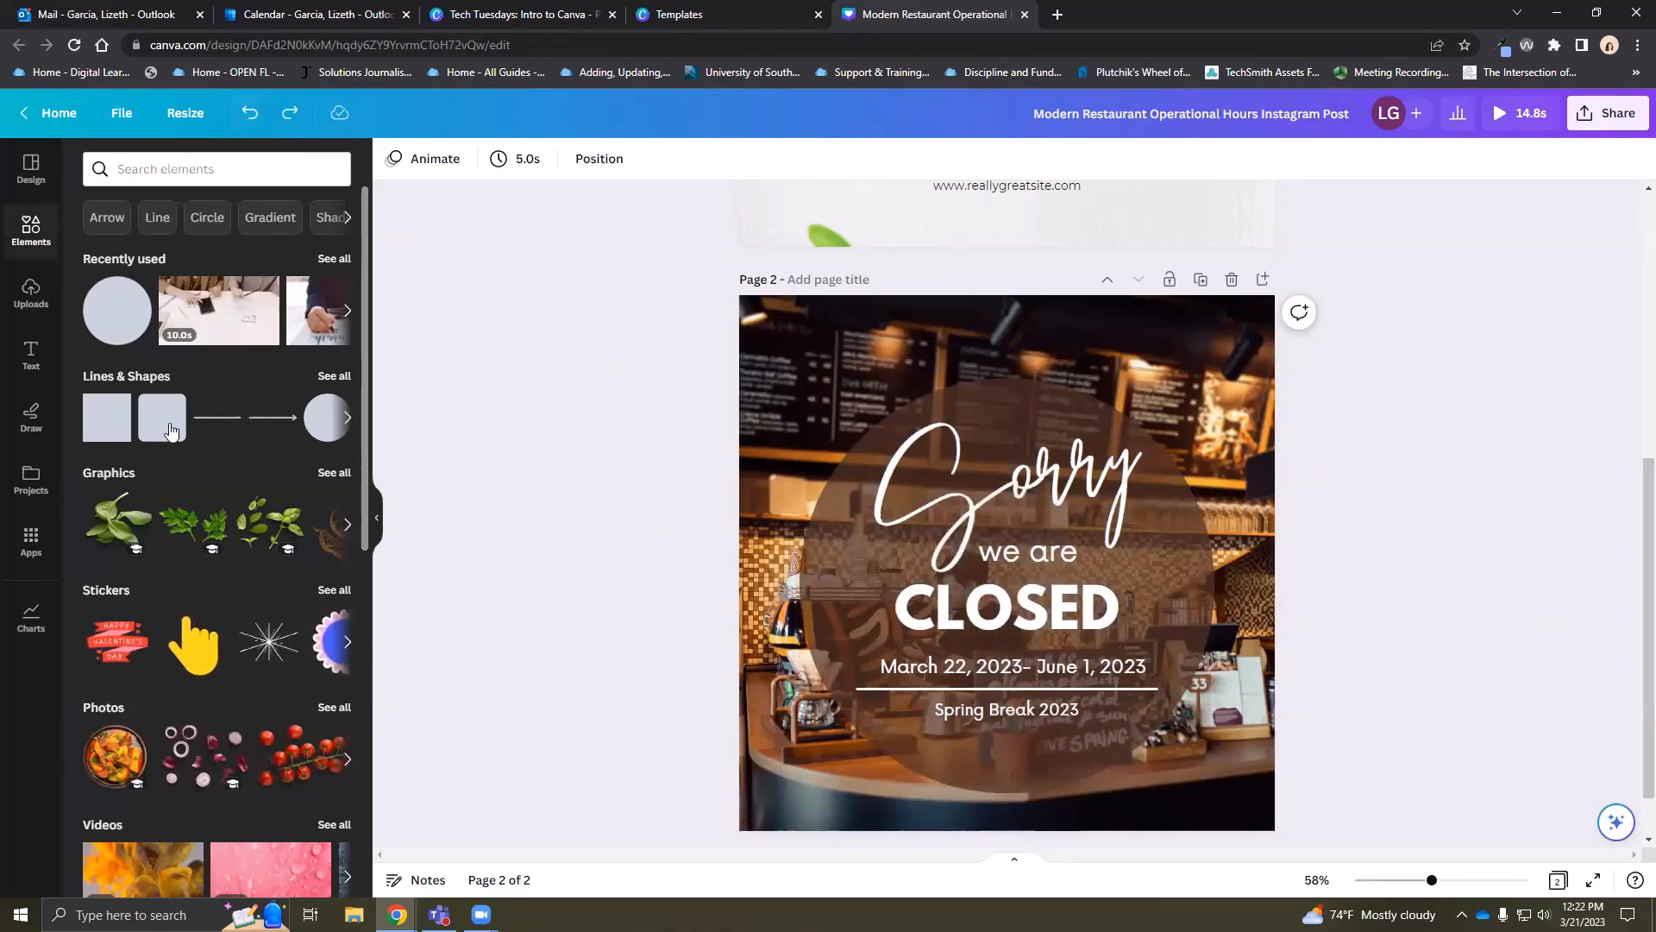
Add a spinach-leaf graphic, shrink it and send it to back, then undo all three changes
scroll(154, 518, down, 2)
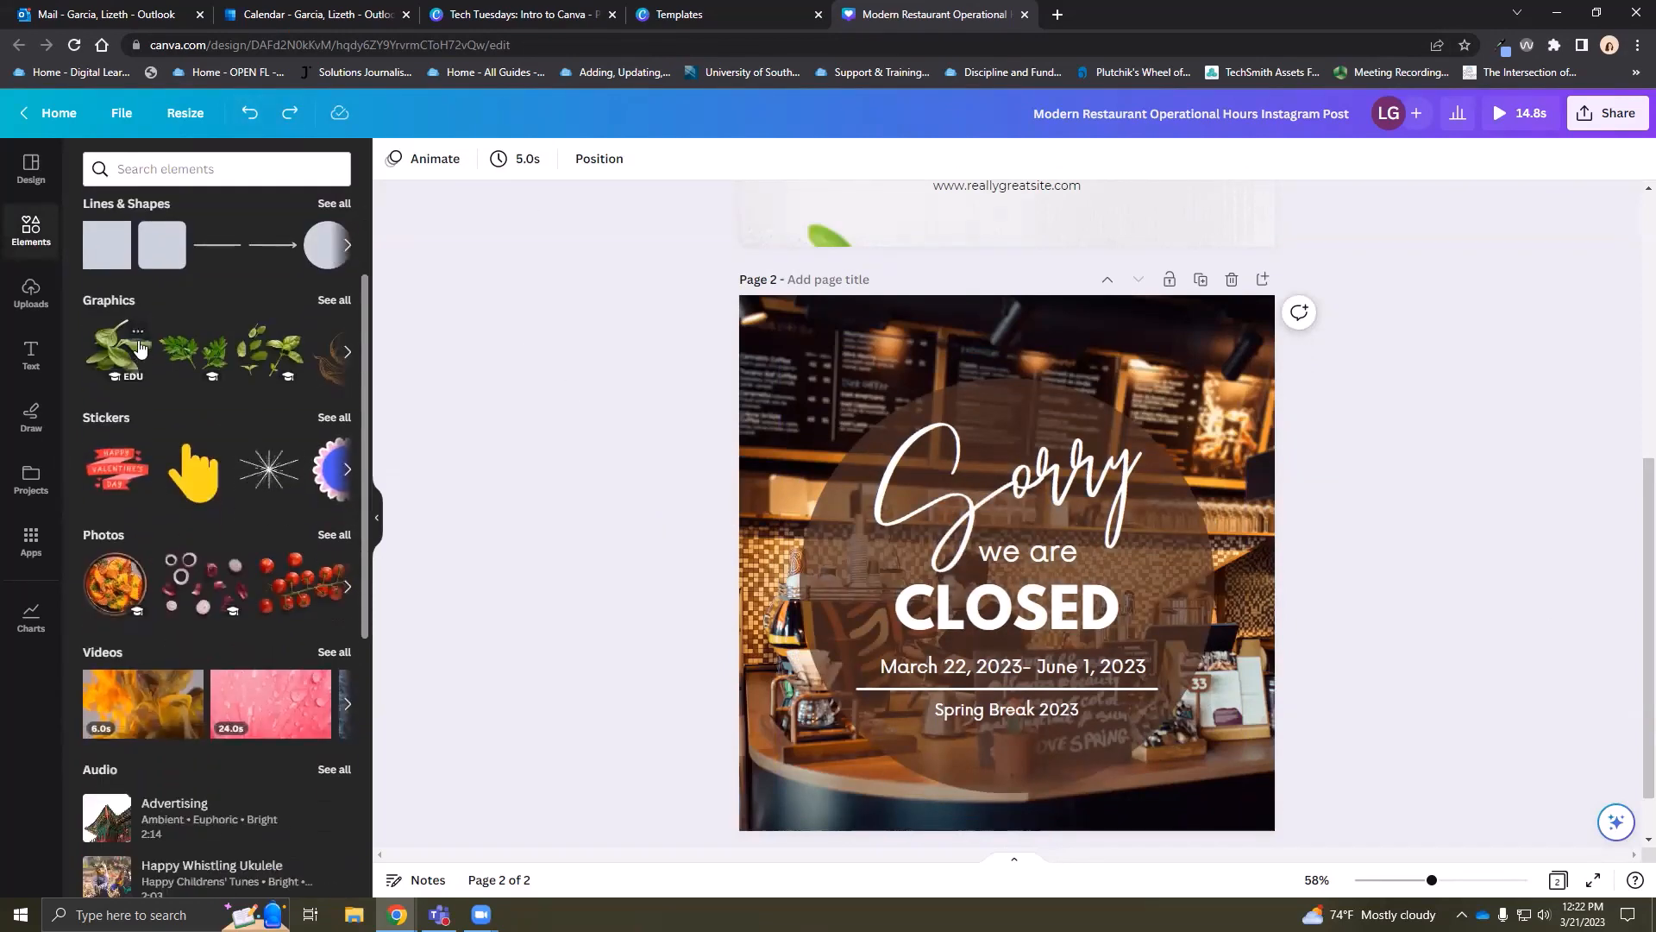
click(118, 350)
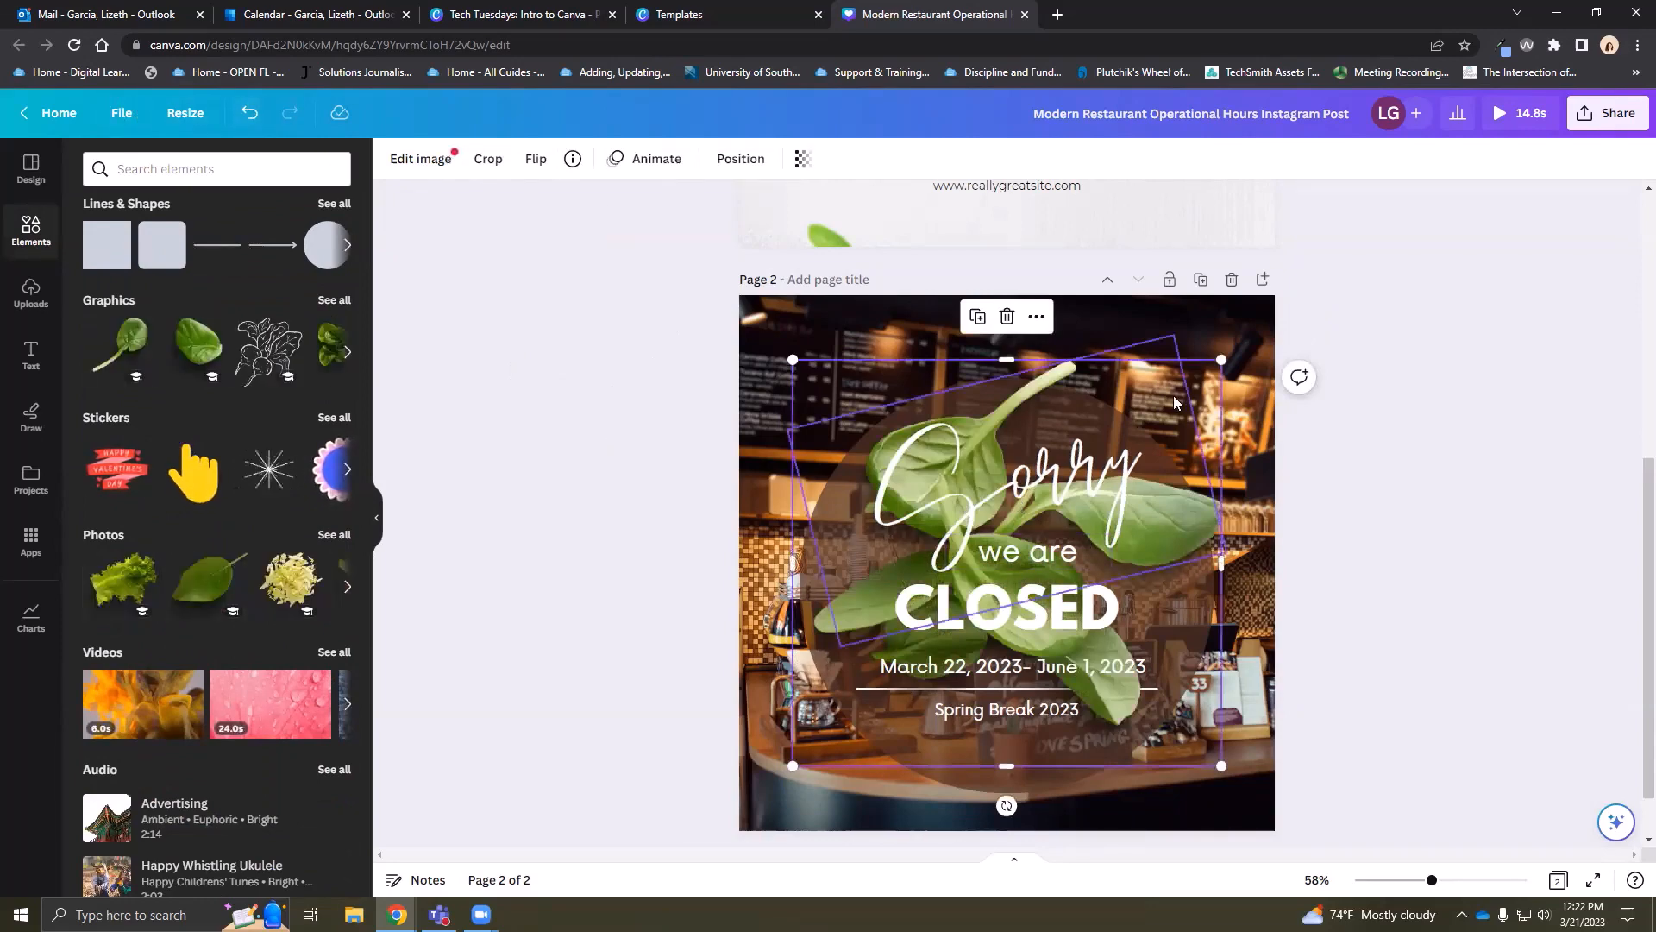
drag(1222, 359, 1028, 541)
click(735, 161)
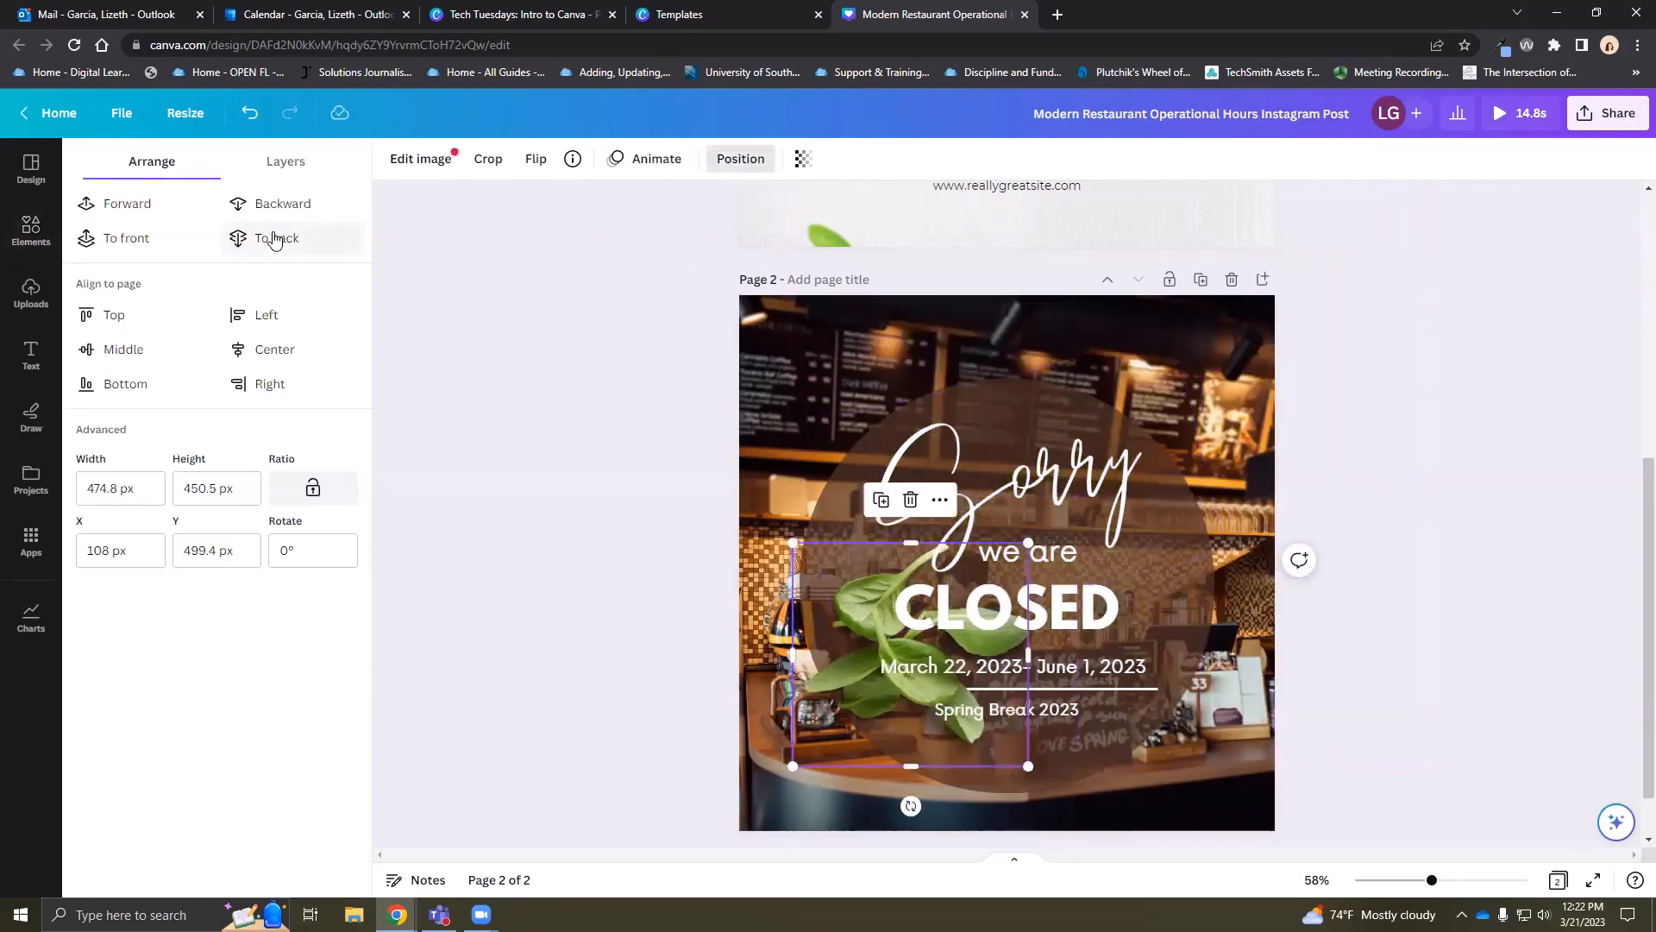
click(270, 236)
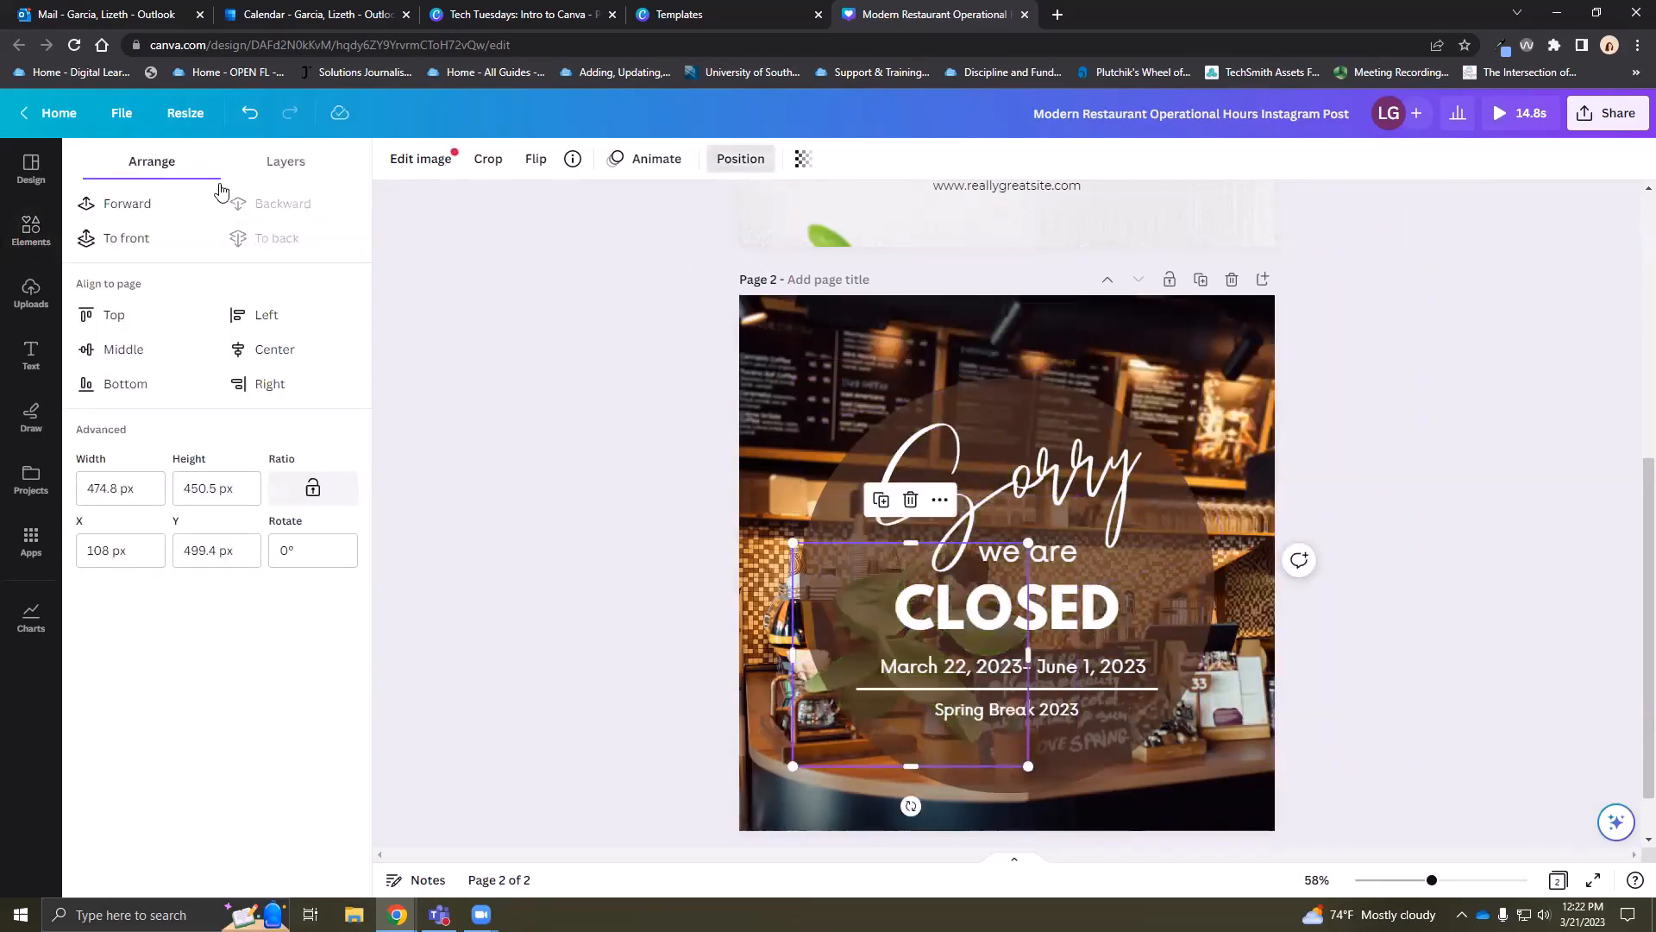
click(248, 113)
click(248, 113)
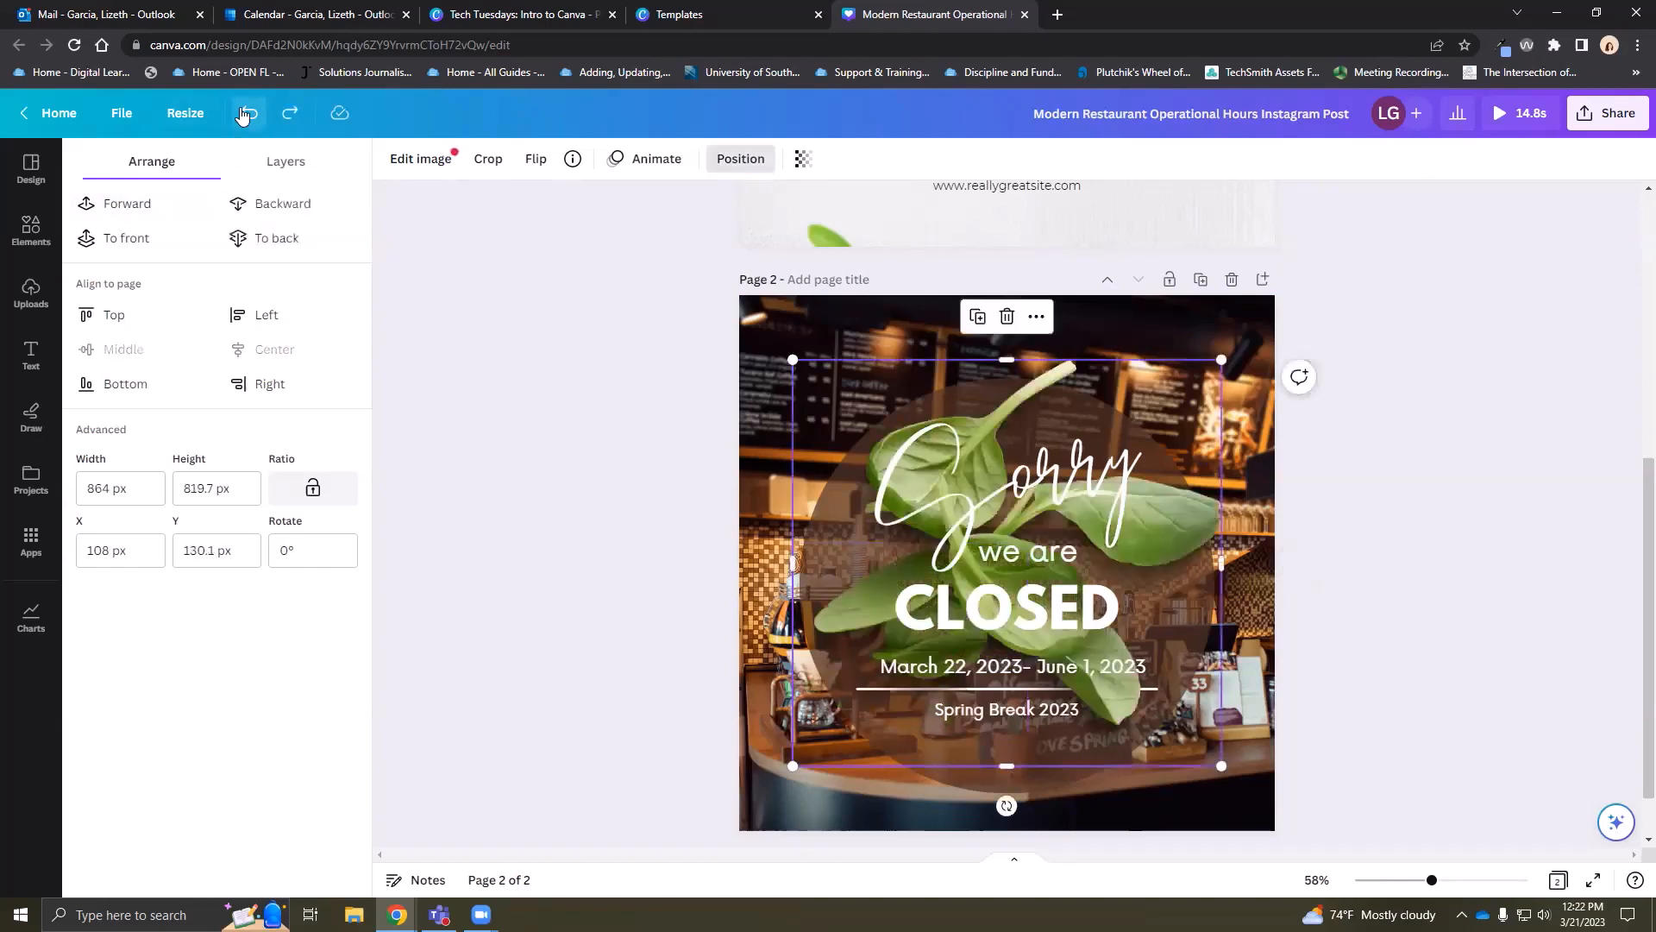
click(246, 113)
Try a starburst sticker and an orange video background on page 2, undoing each one
click(31, 229)
scroll(264, 303, down, 3)
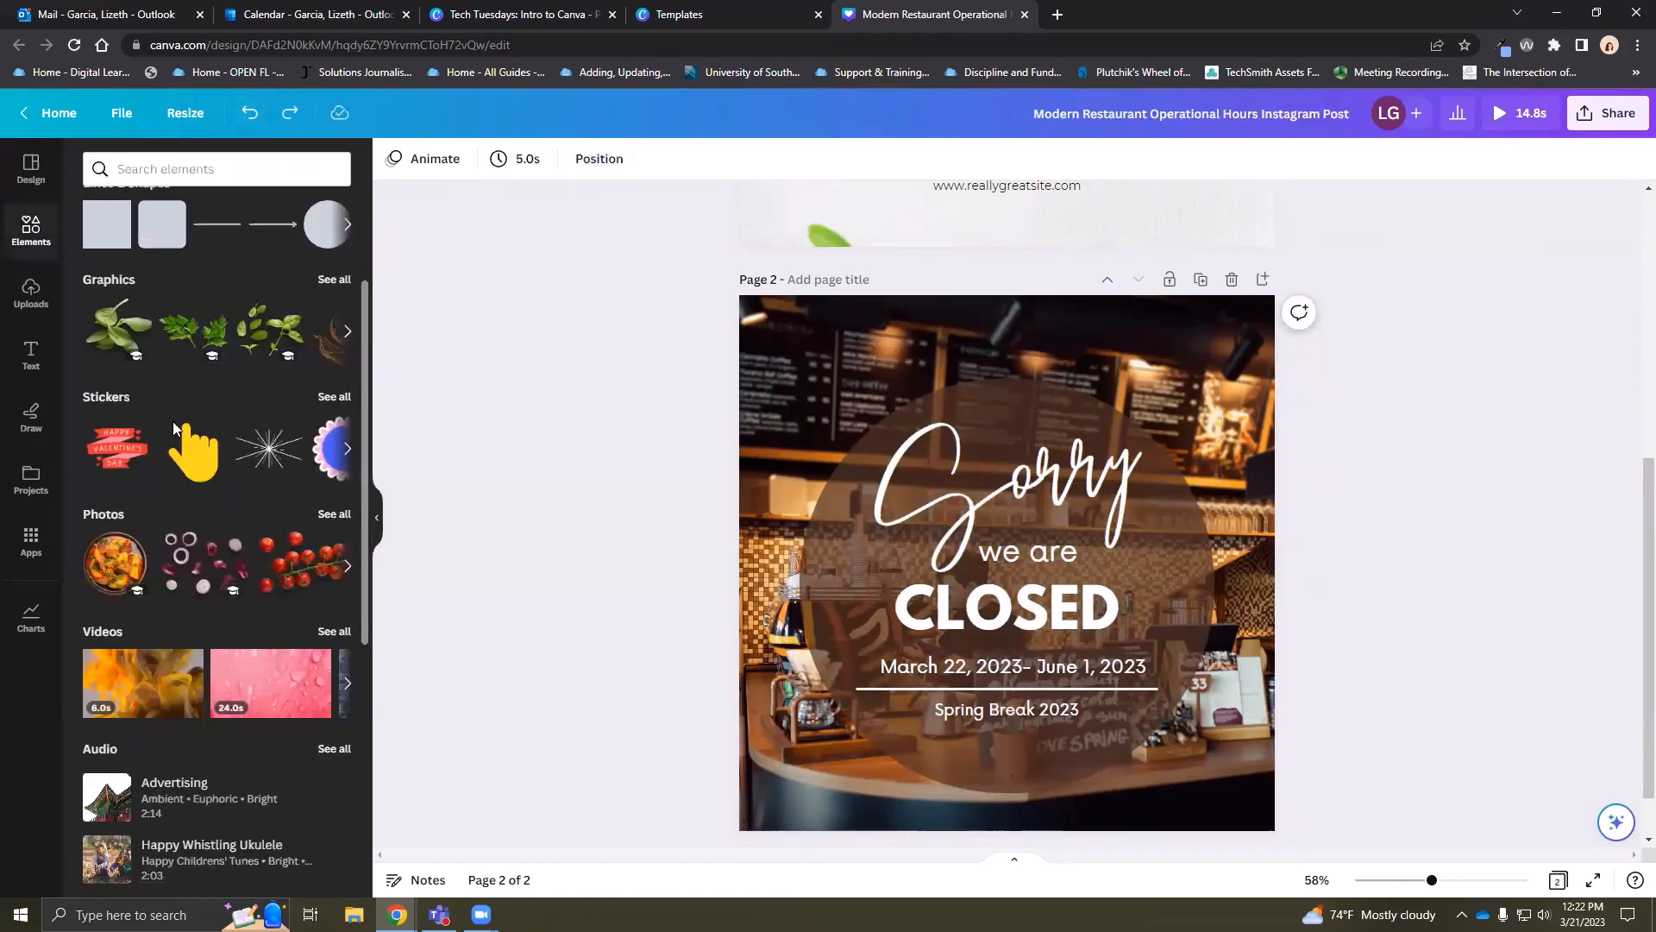
click(265, 299)
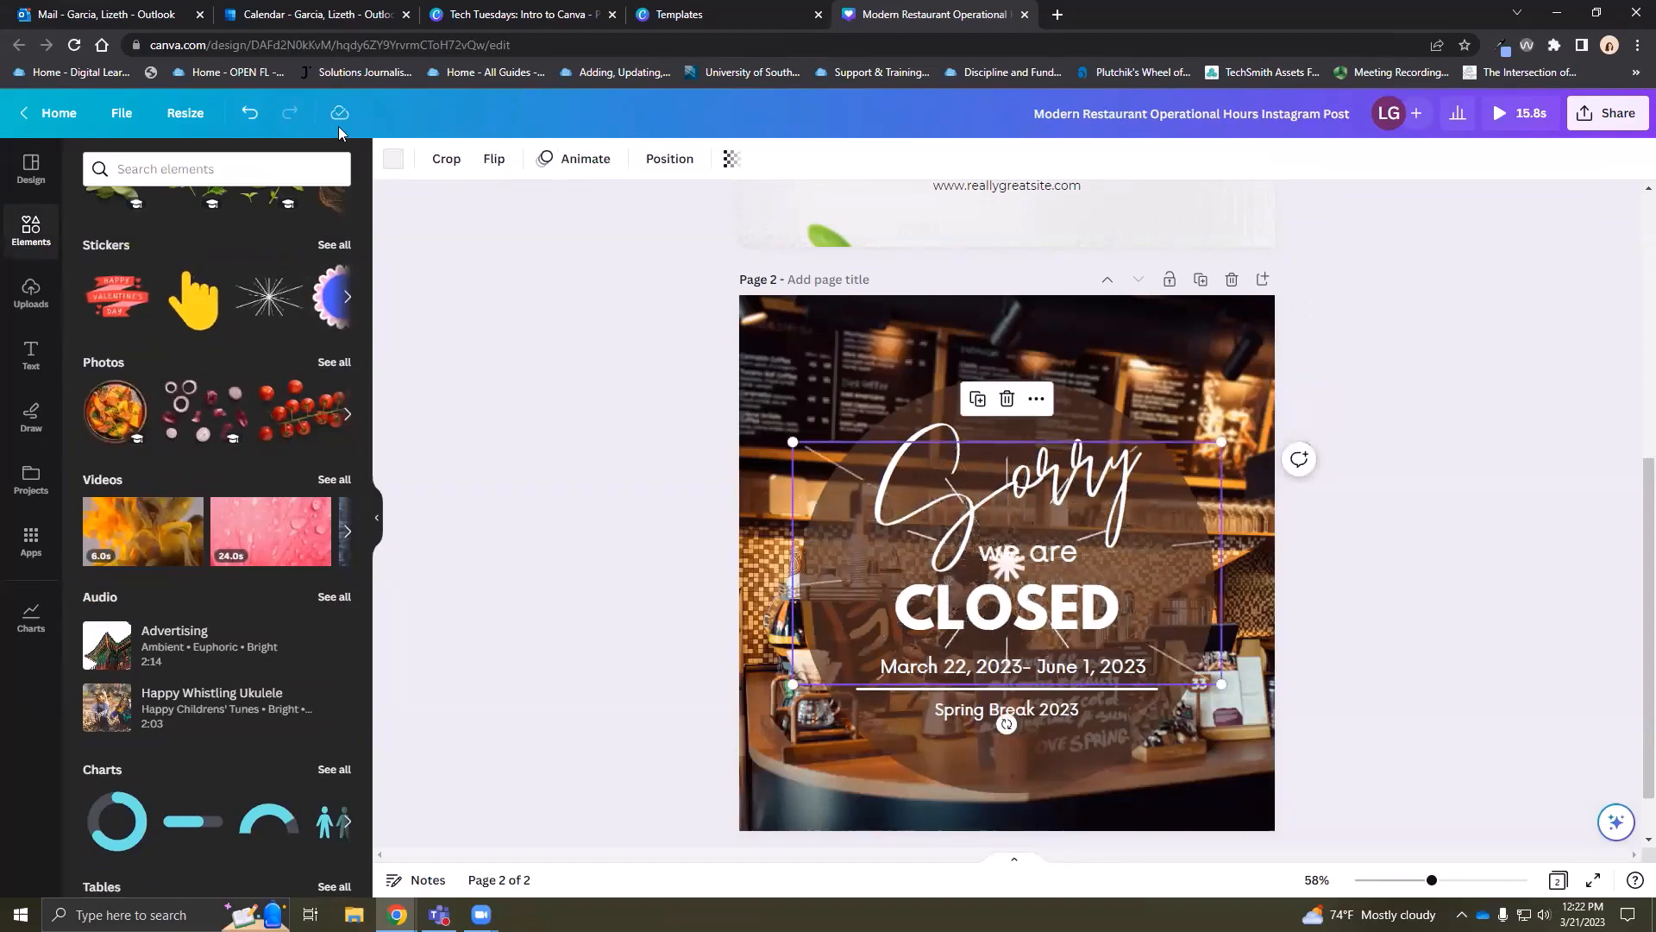
click(250, 113)
scroll(164, 432, down, 3)
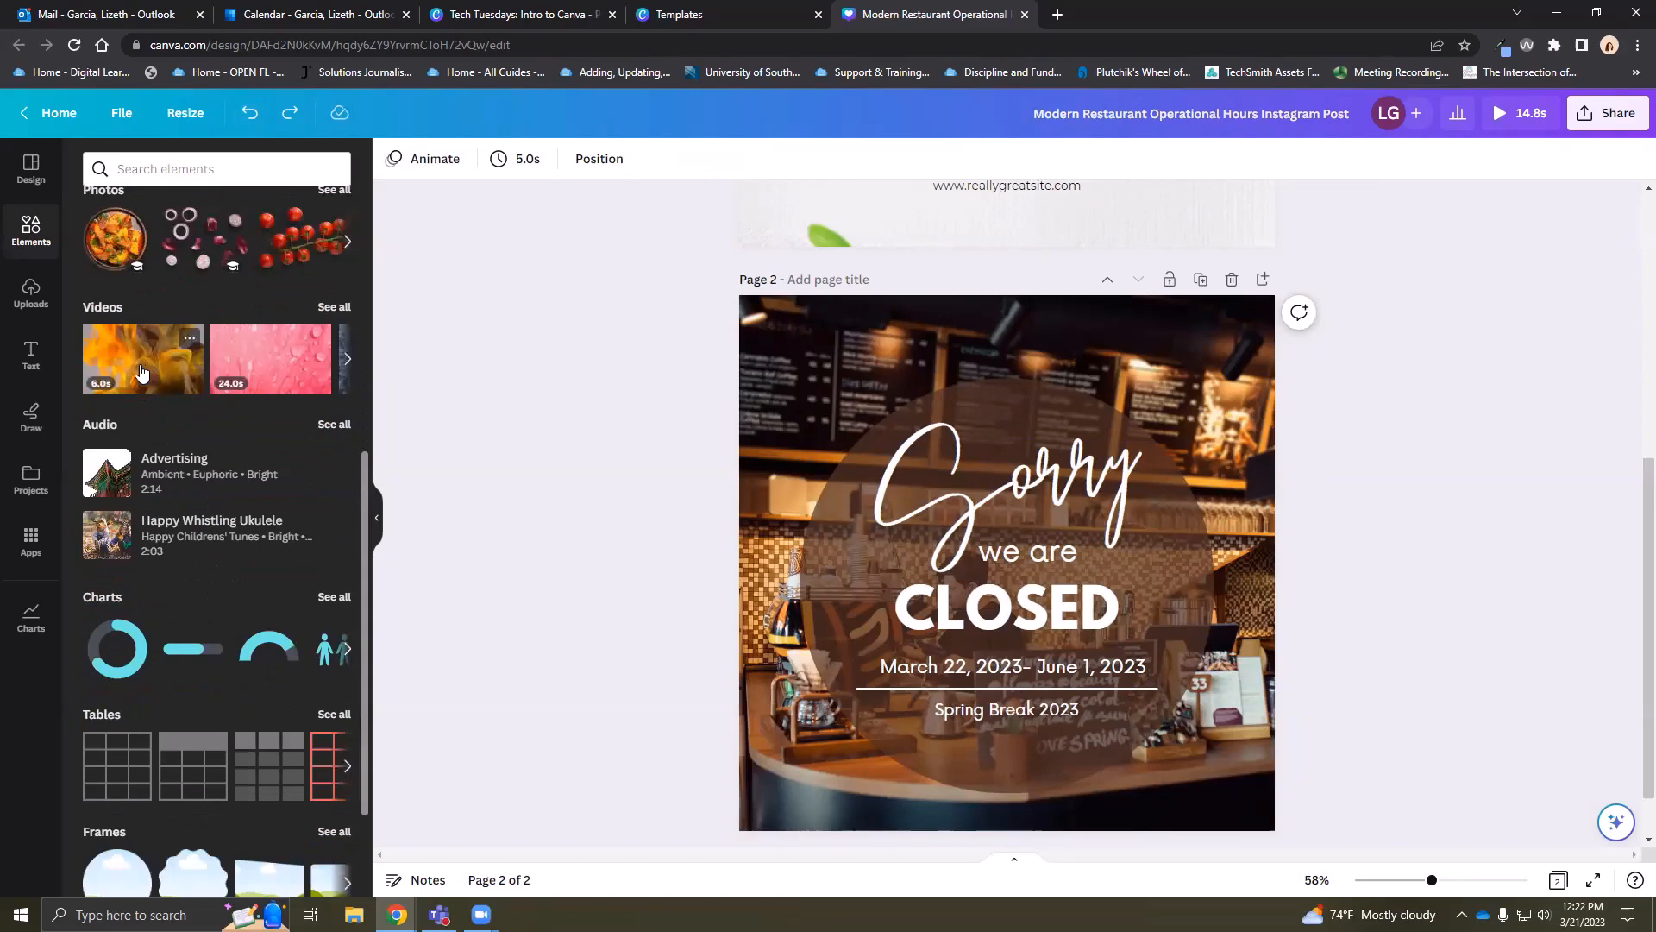
drag(142, 372, 778, 352)
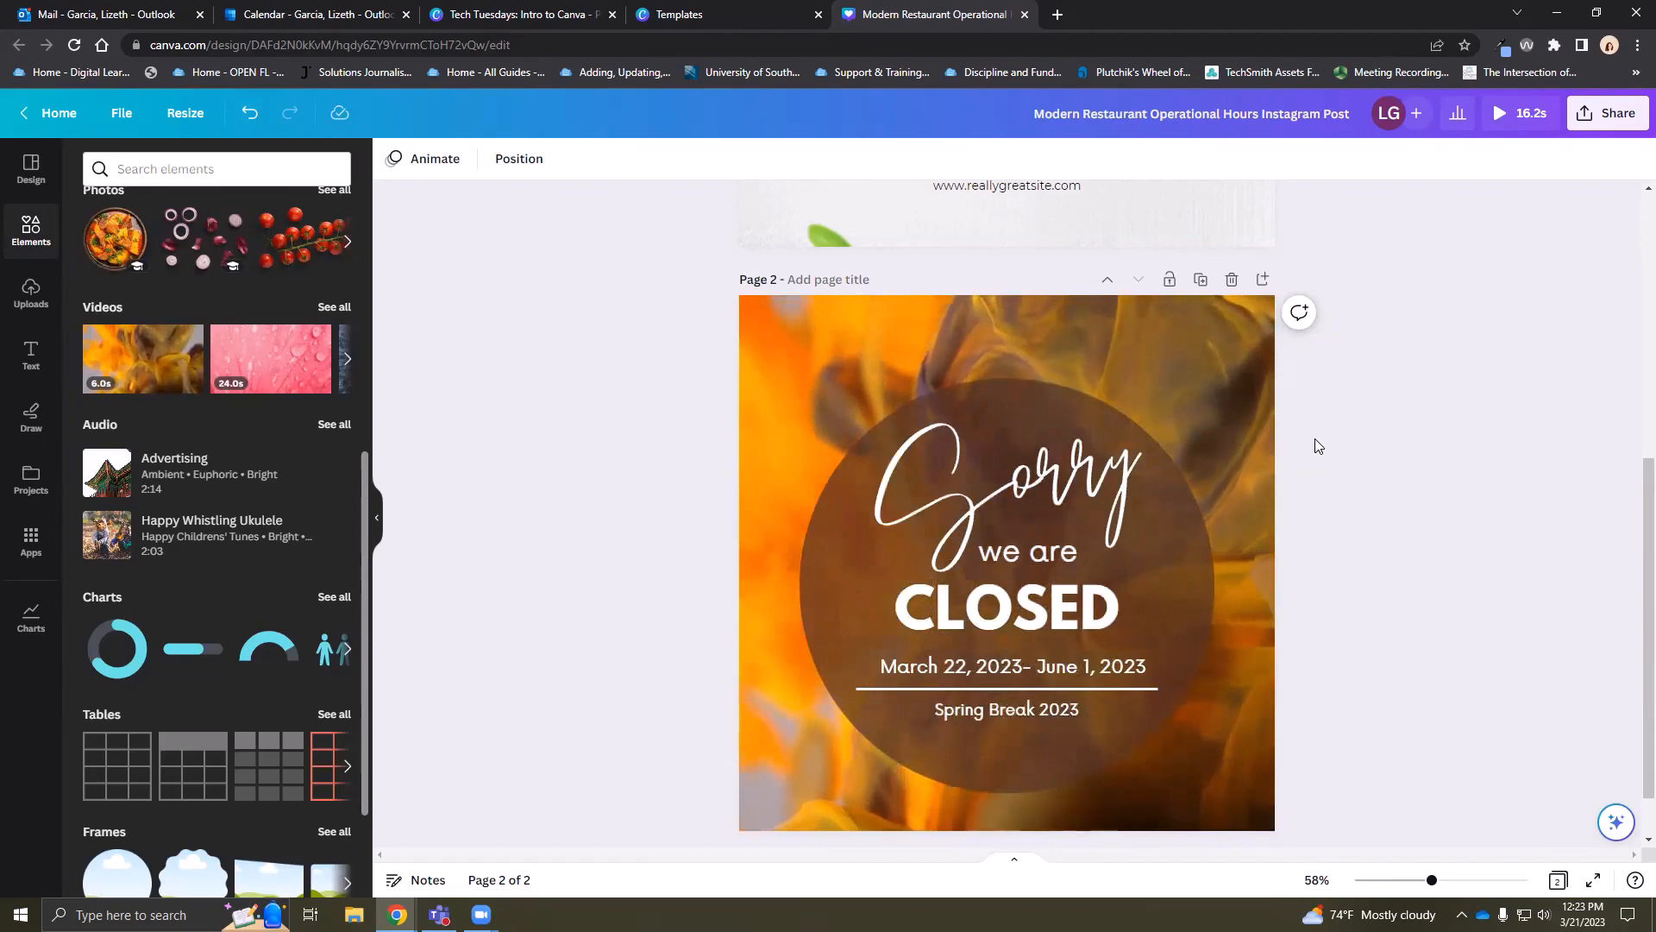
click(249, 112)
scroll(222, 466, down, 2)
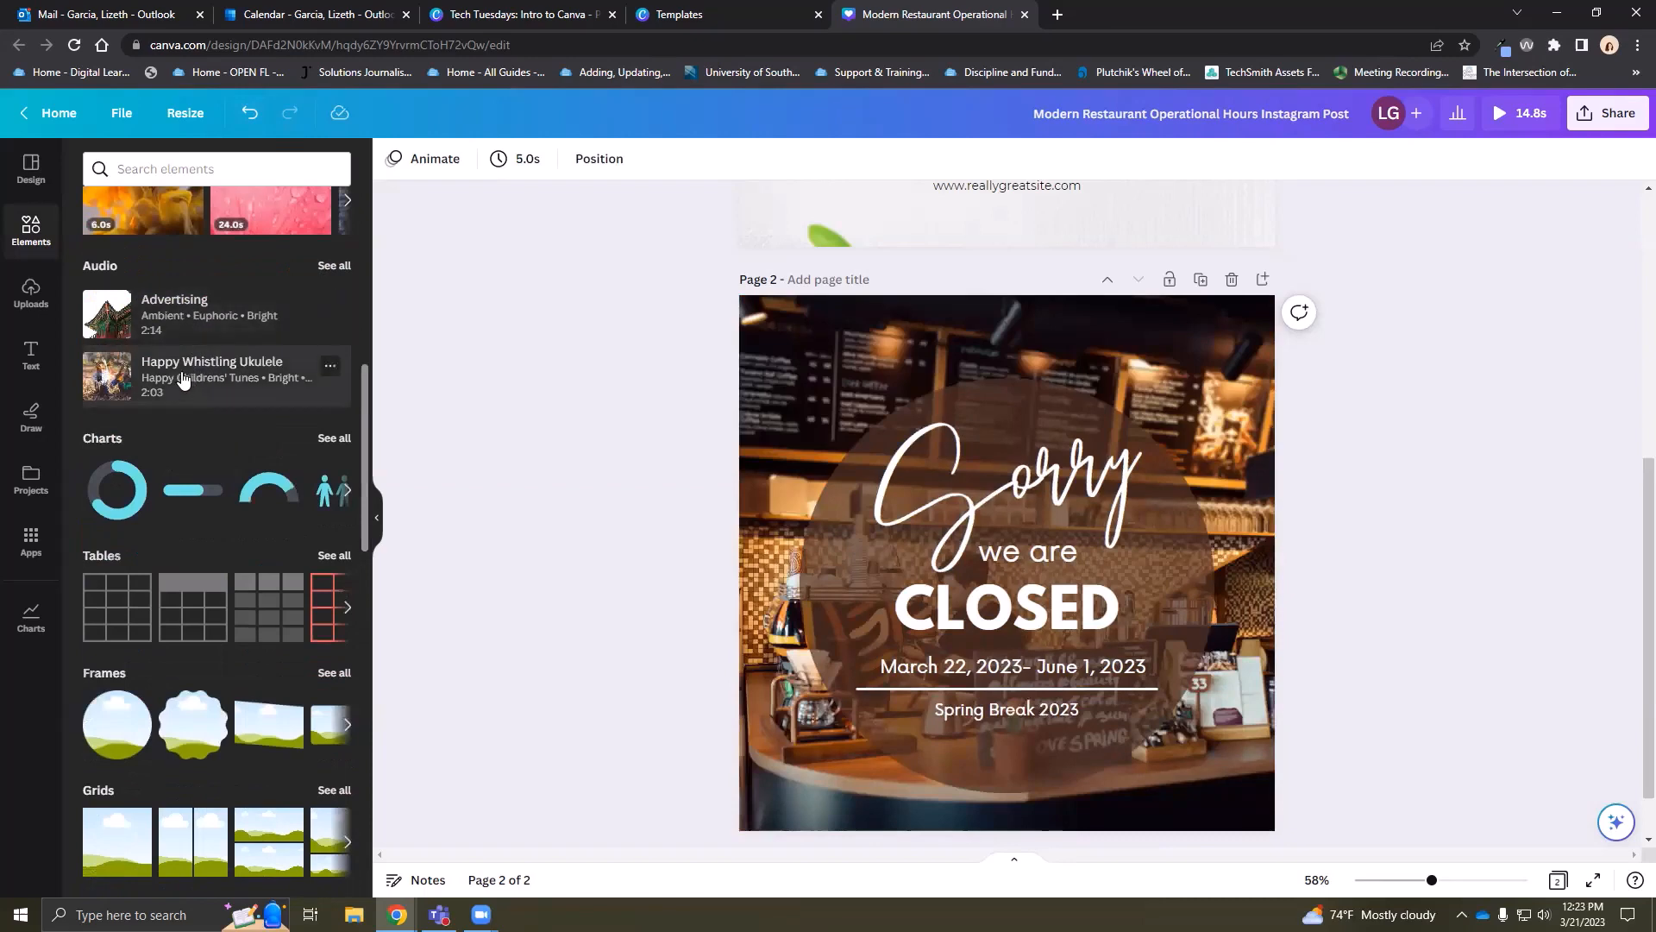
Add the 'Advertising' track from the audio library as background audio and preview it
click(314, 274)
scroll(207, 480, down, 2)
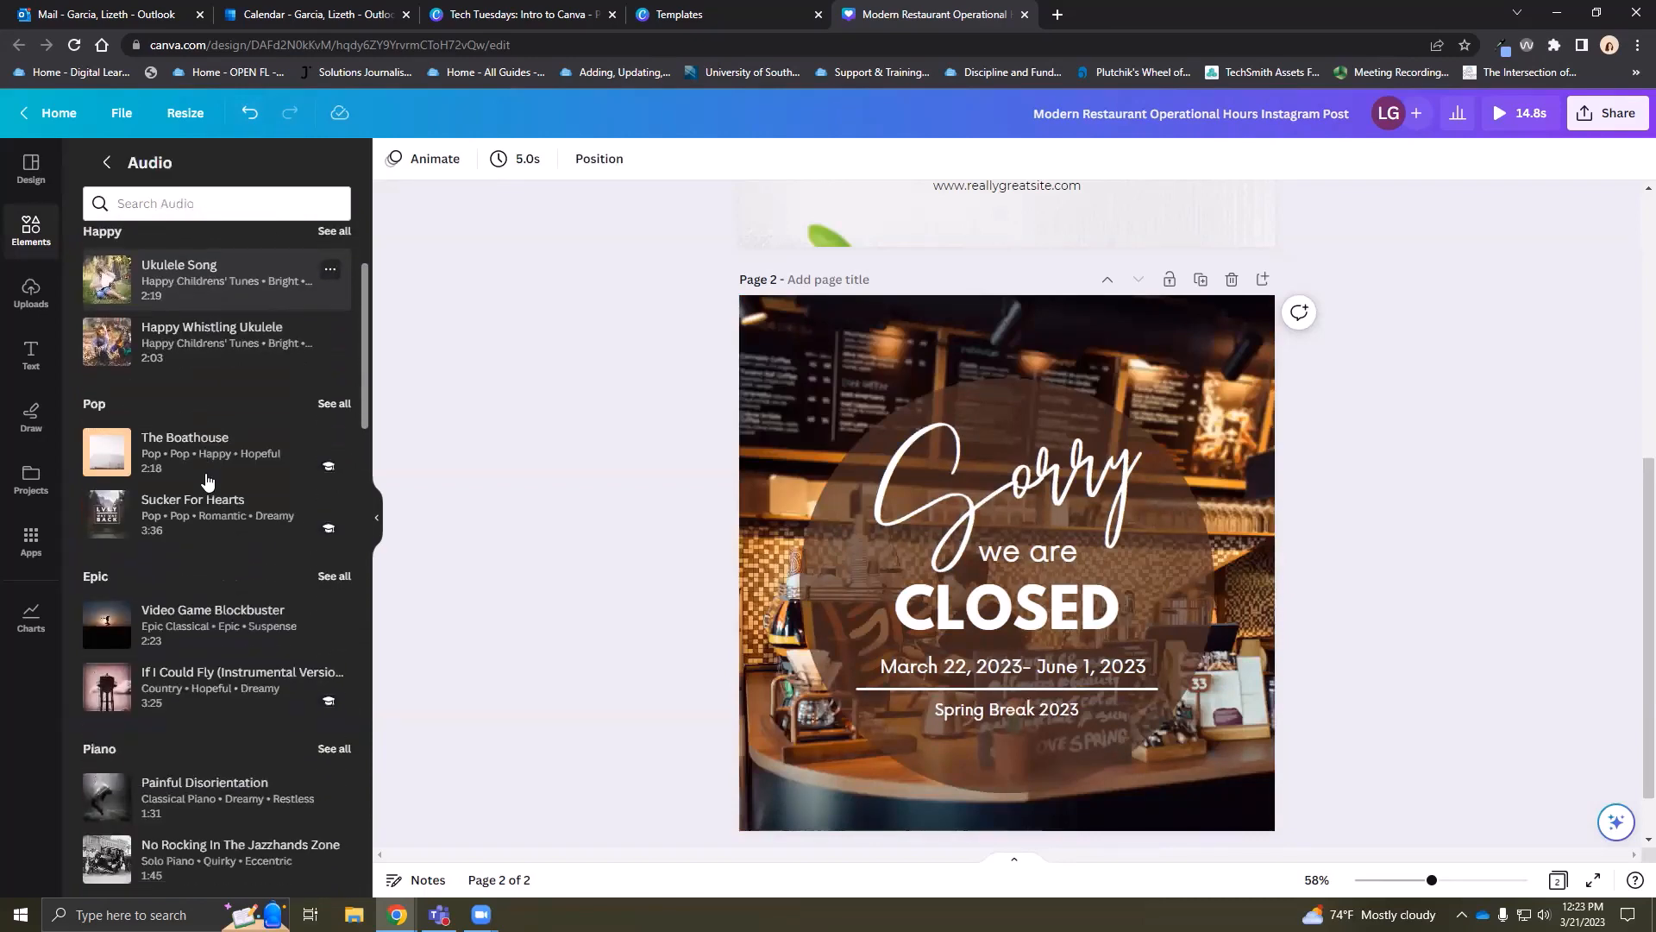
scroll(204, 474, up, 2)
drag(218, 349, 899, 383)
click(1556, 125)
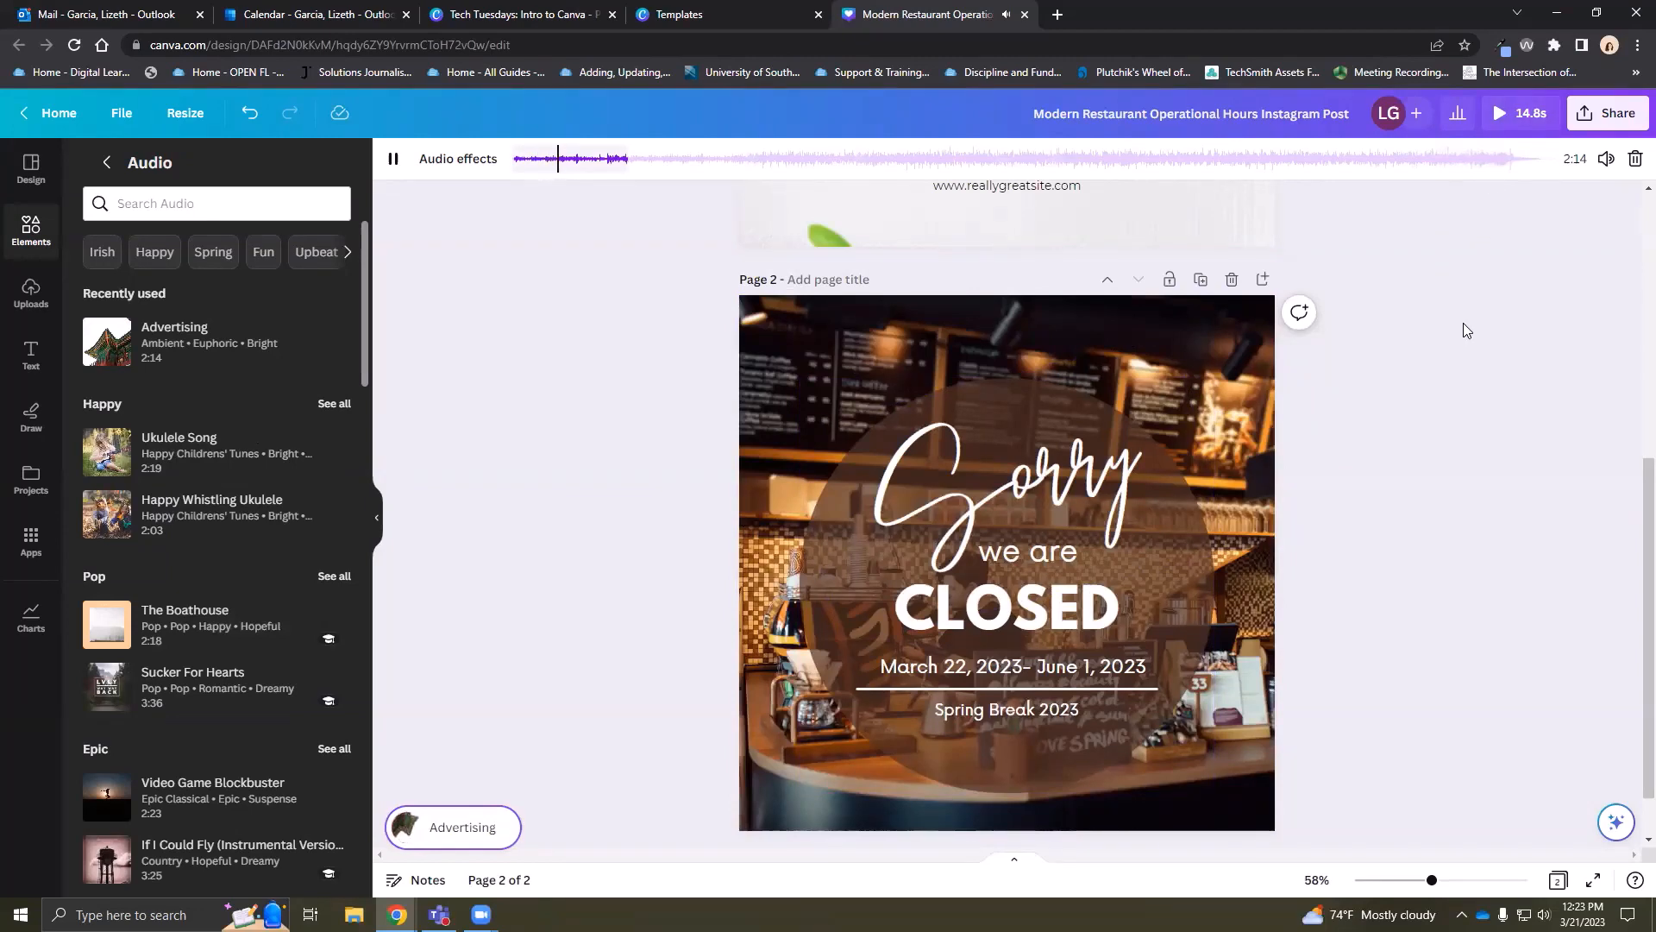
click(395, 160)
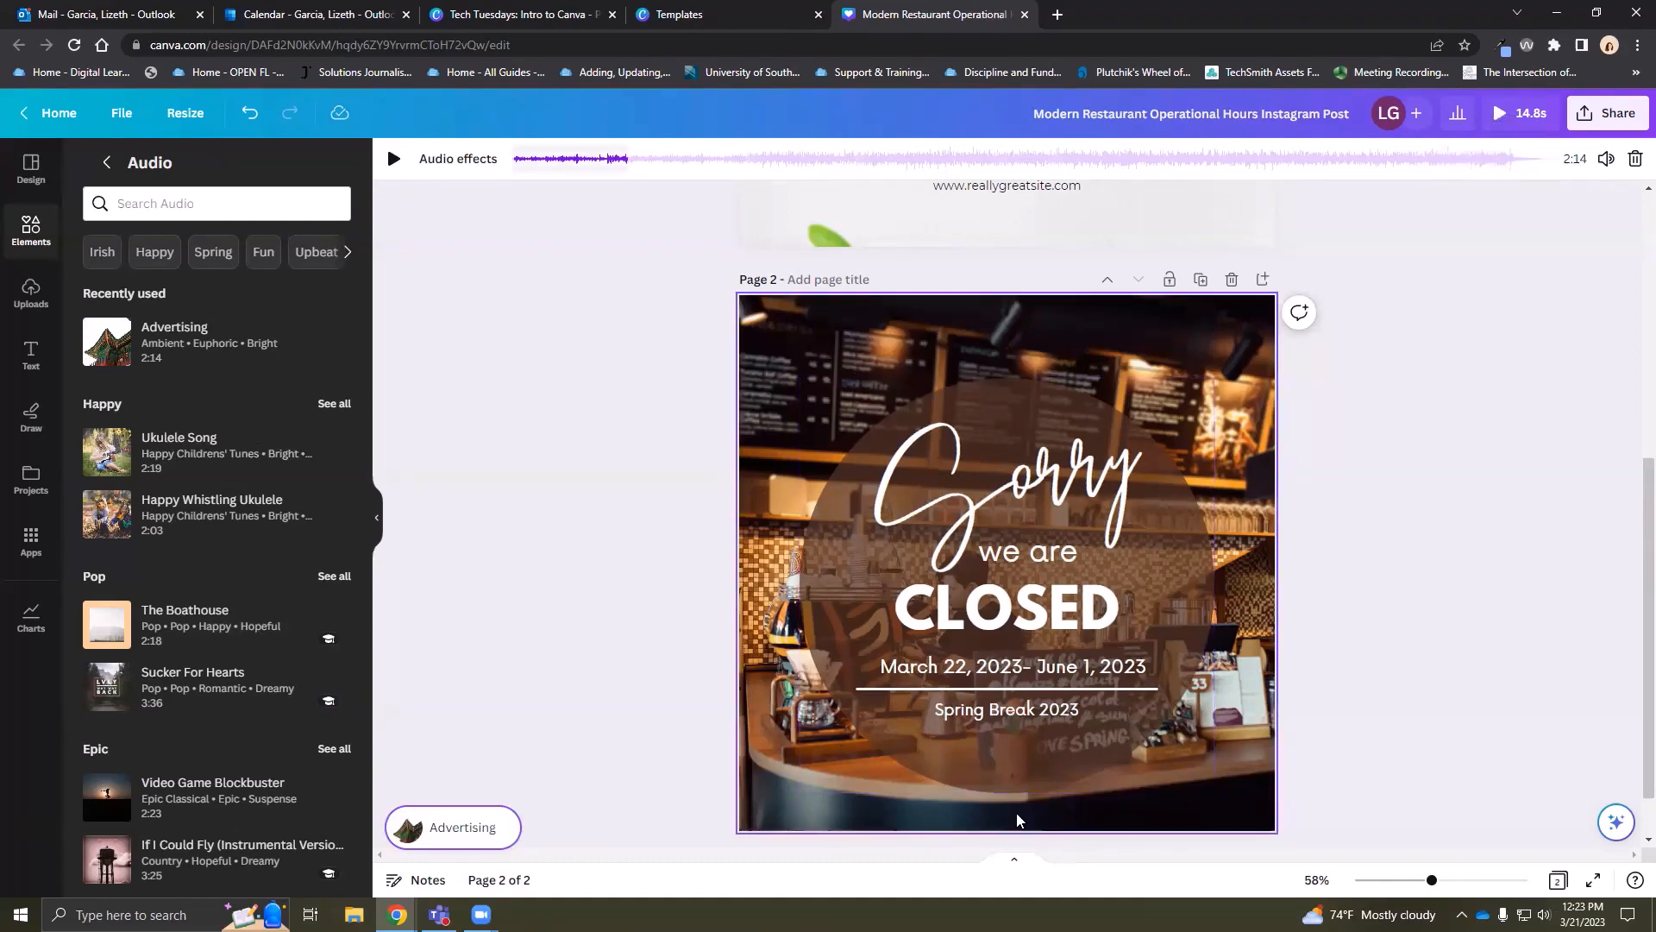
Set the 'Advertising' track to play a later section starting around 1:47
scroll(1018, 820, down, 1)
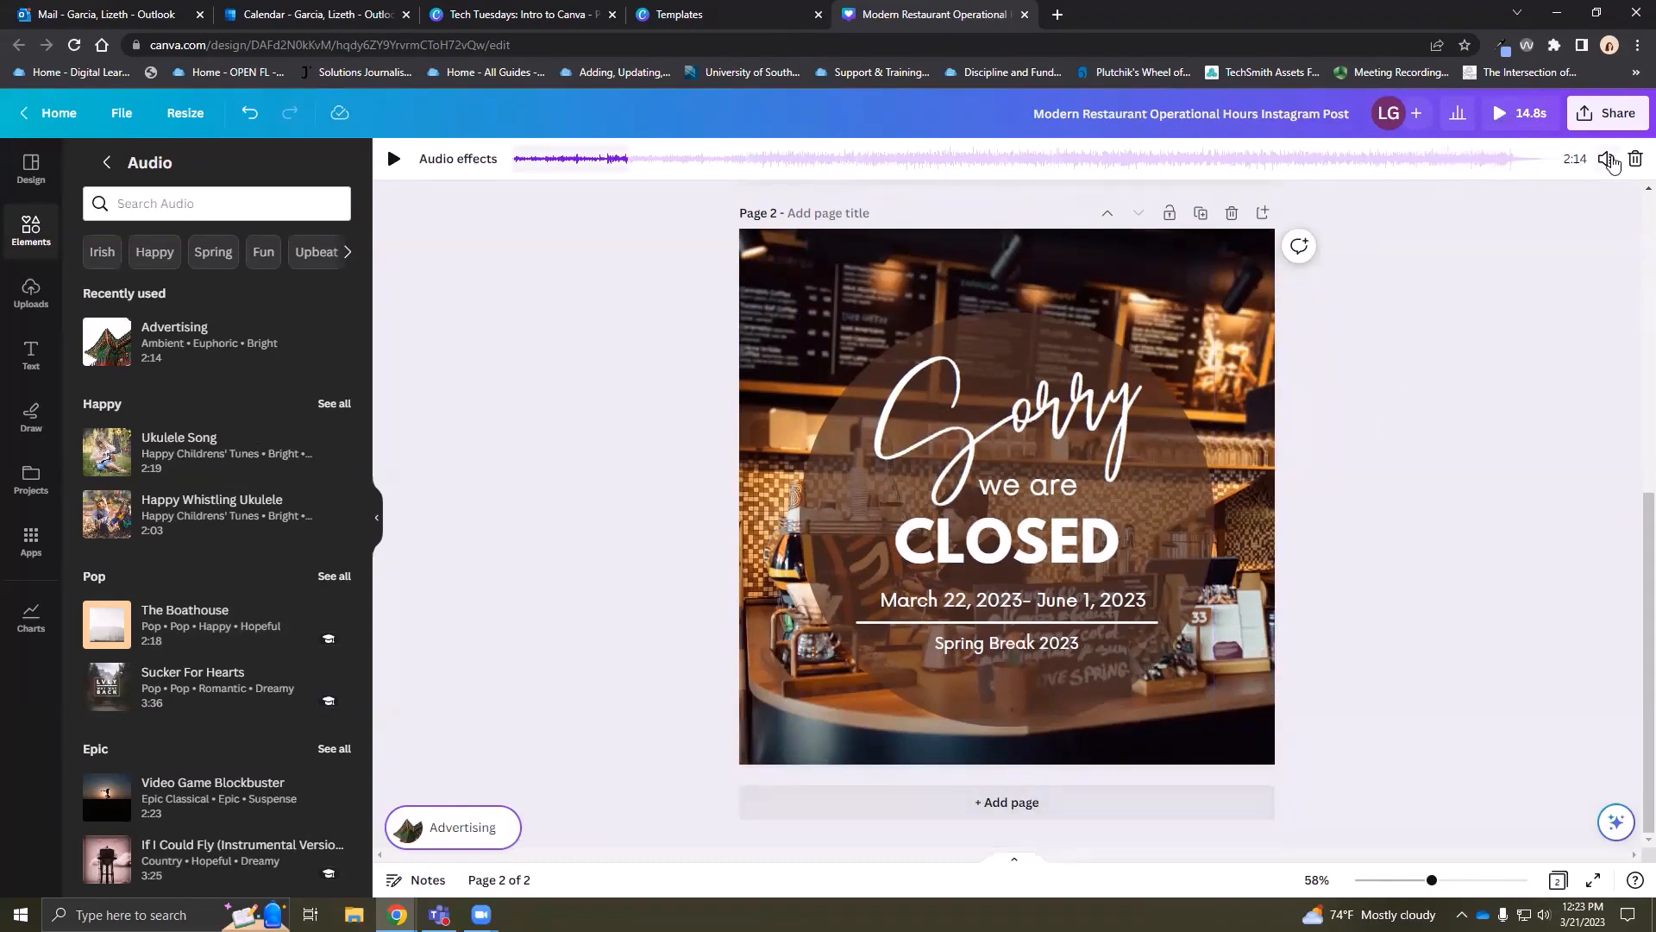
click(1608, 160)
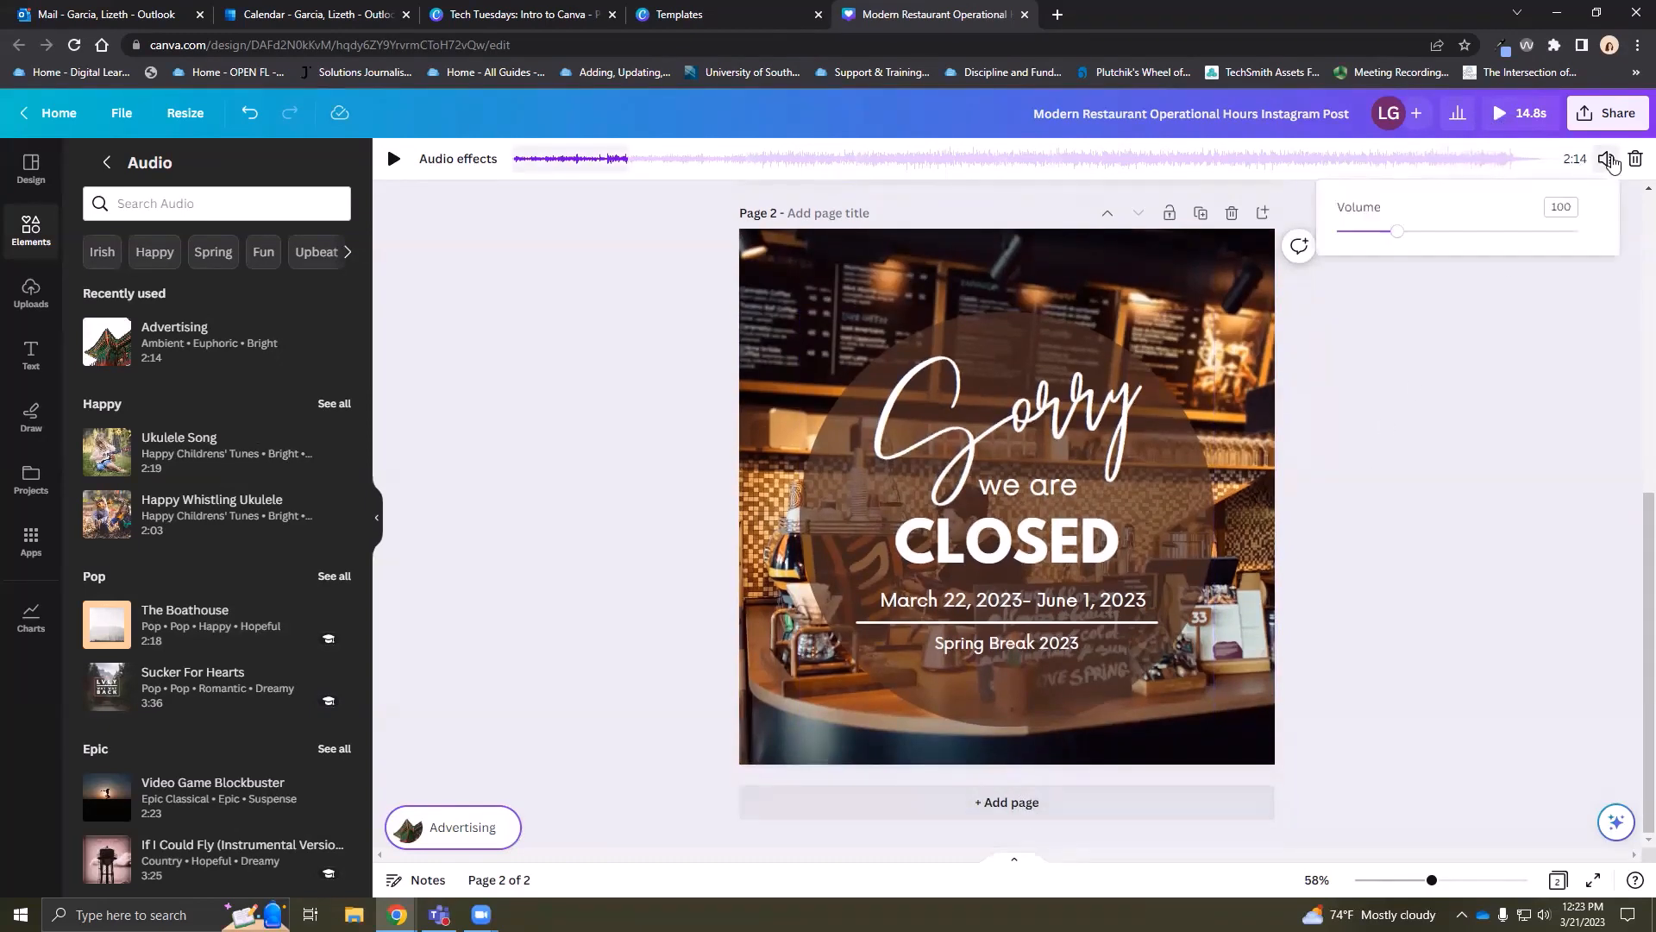
click(556, 166)
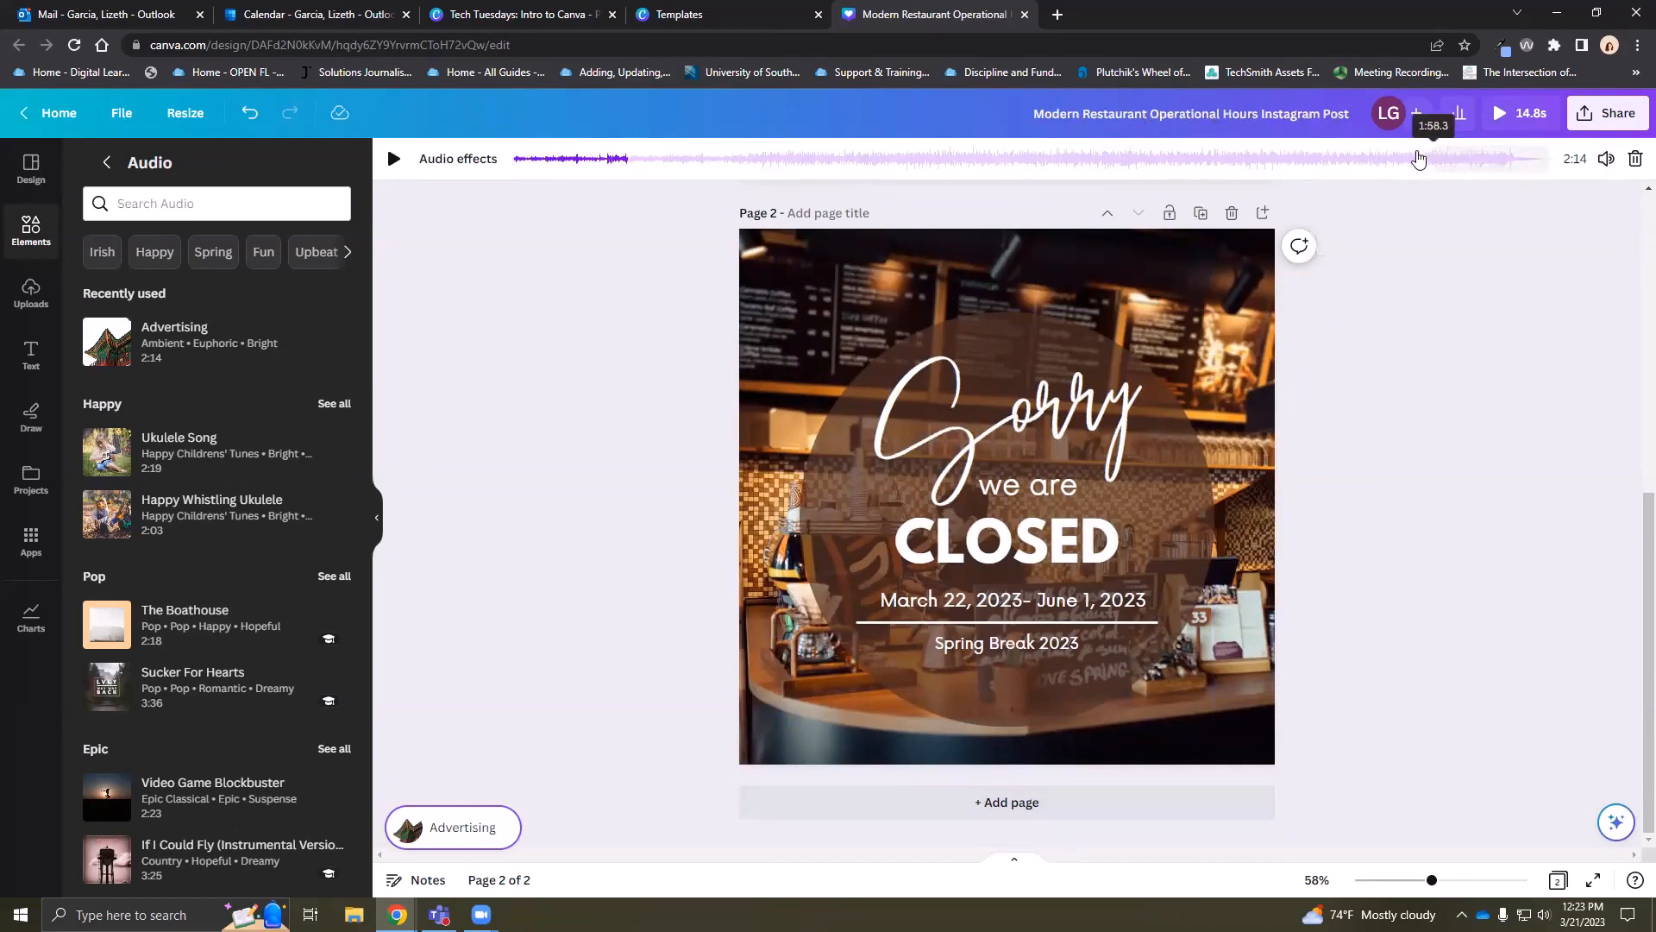
right_click(1415, 157)
click(1379, 158)
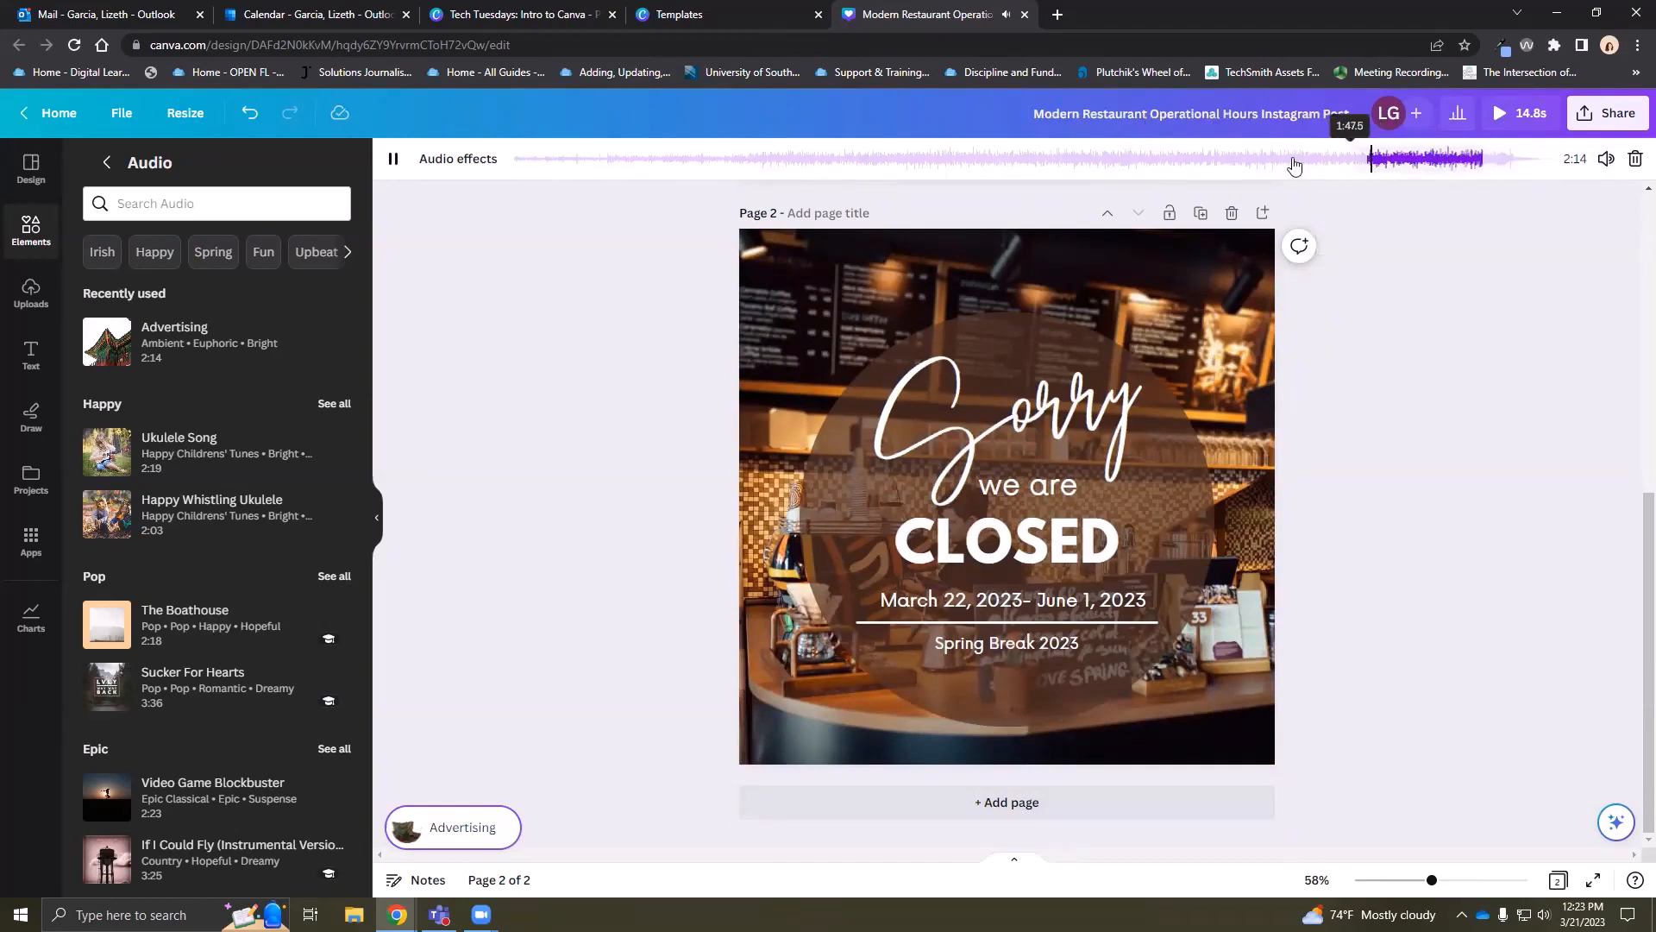
click(392, 161)
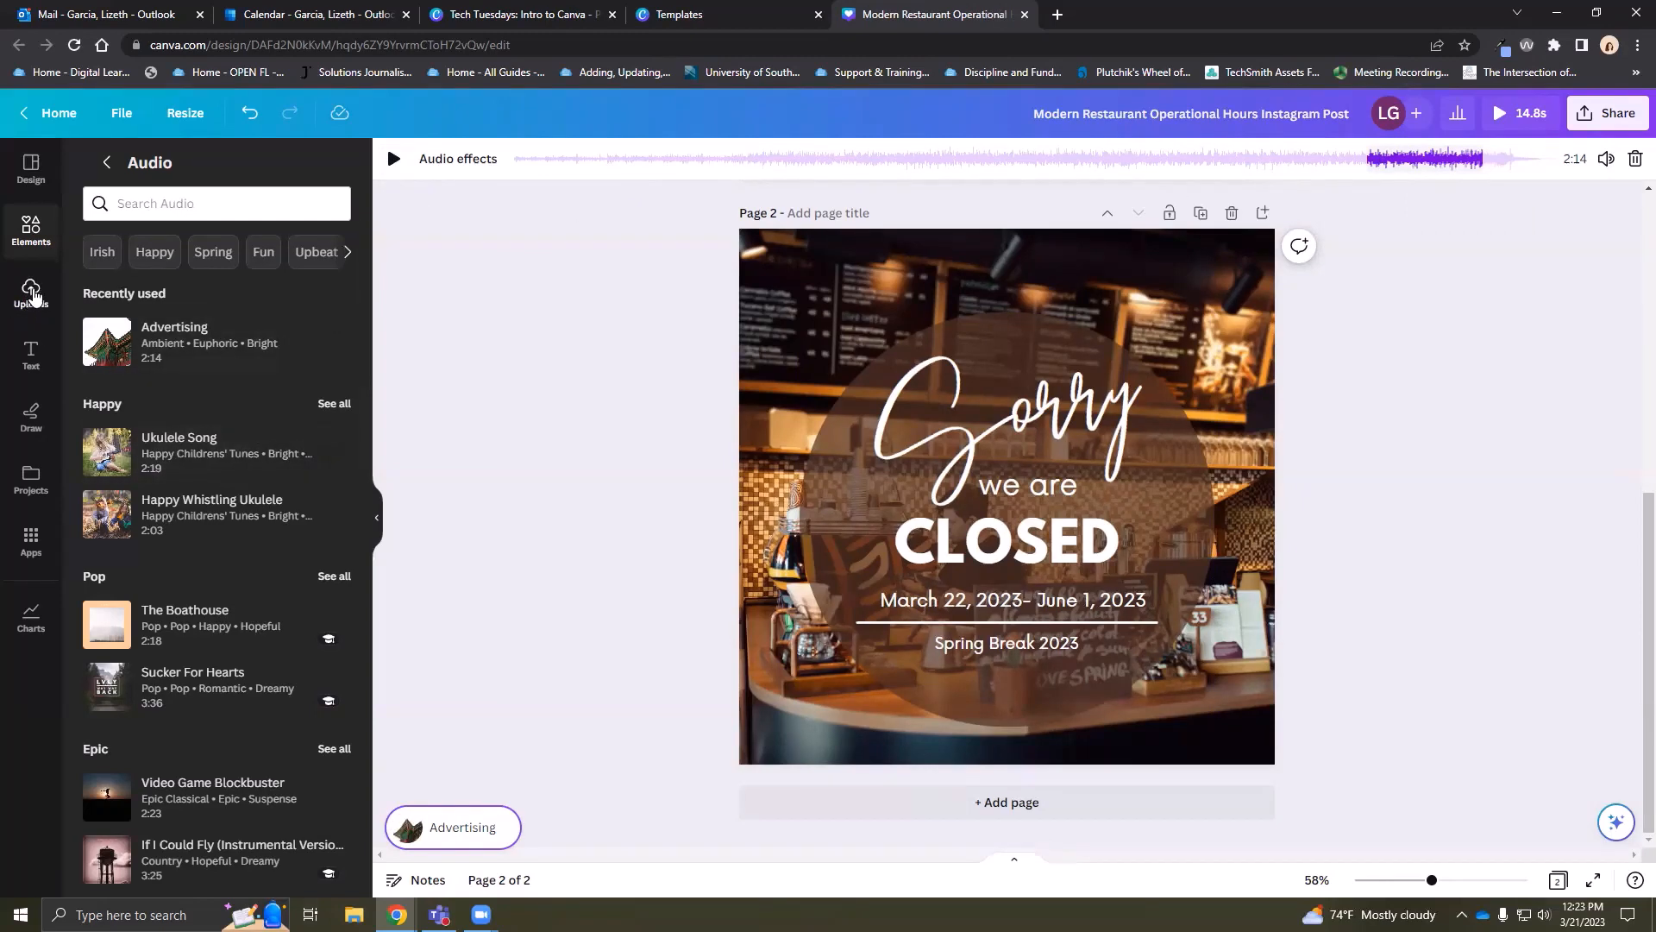
Cancel a file upload from Uploads and go back to the main Elements library
click(29, 301)
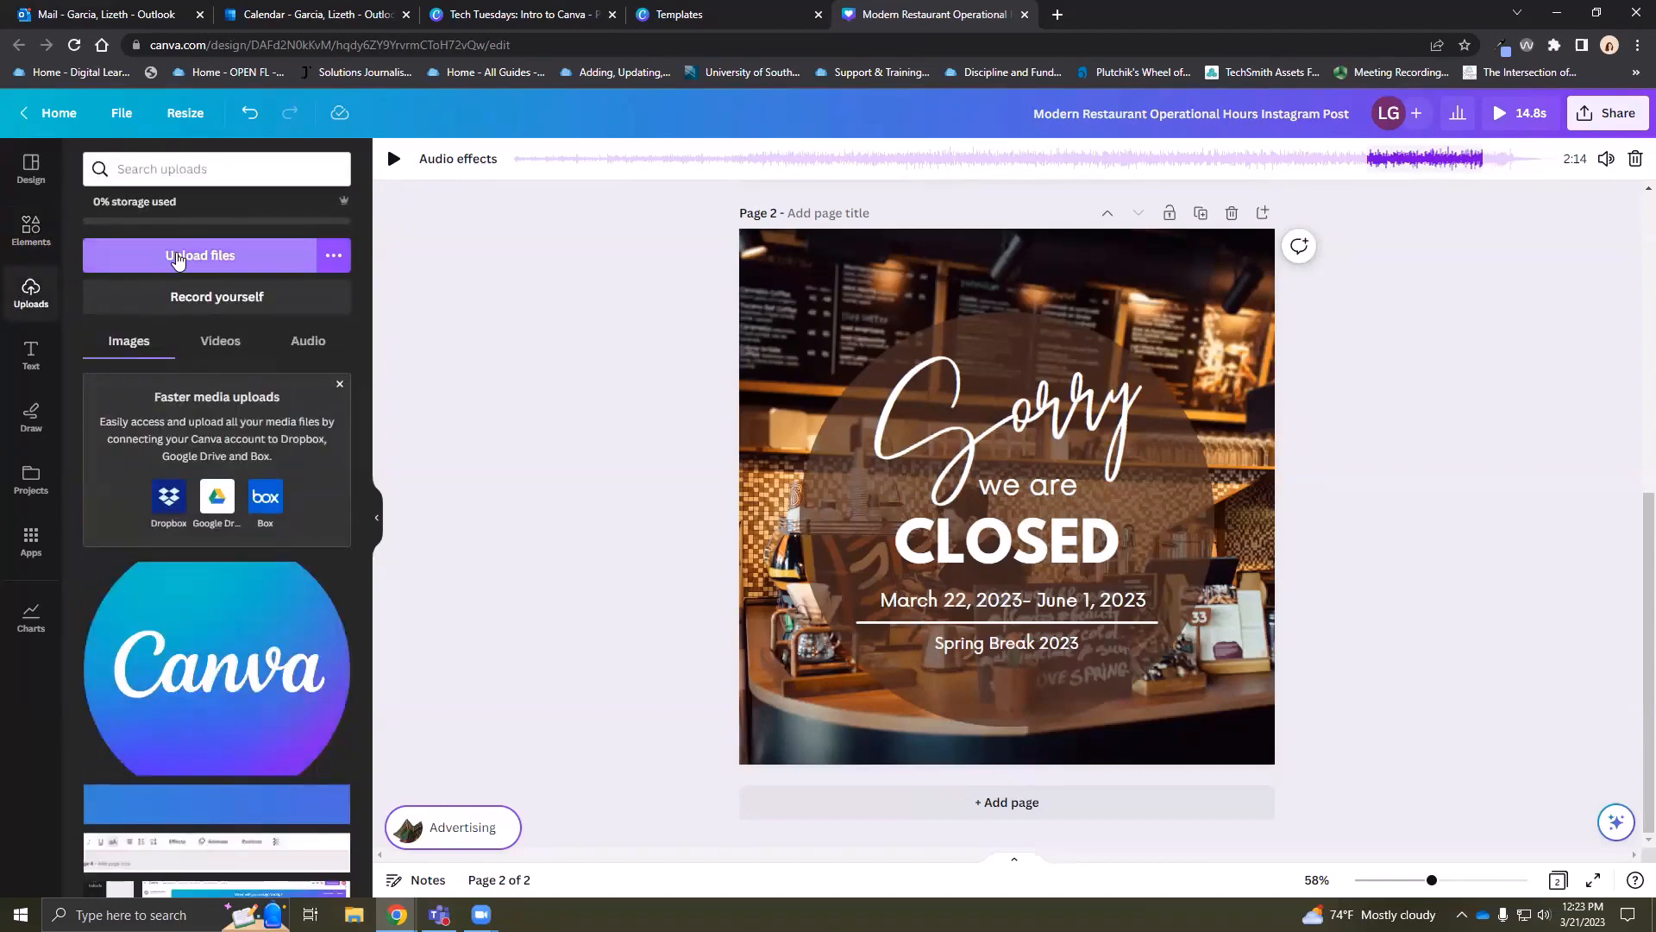
click(262, 262)
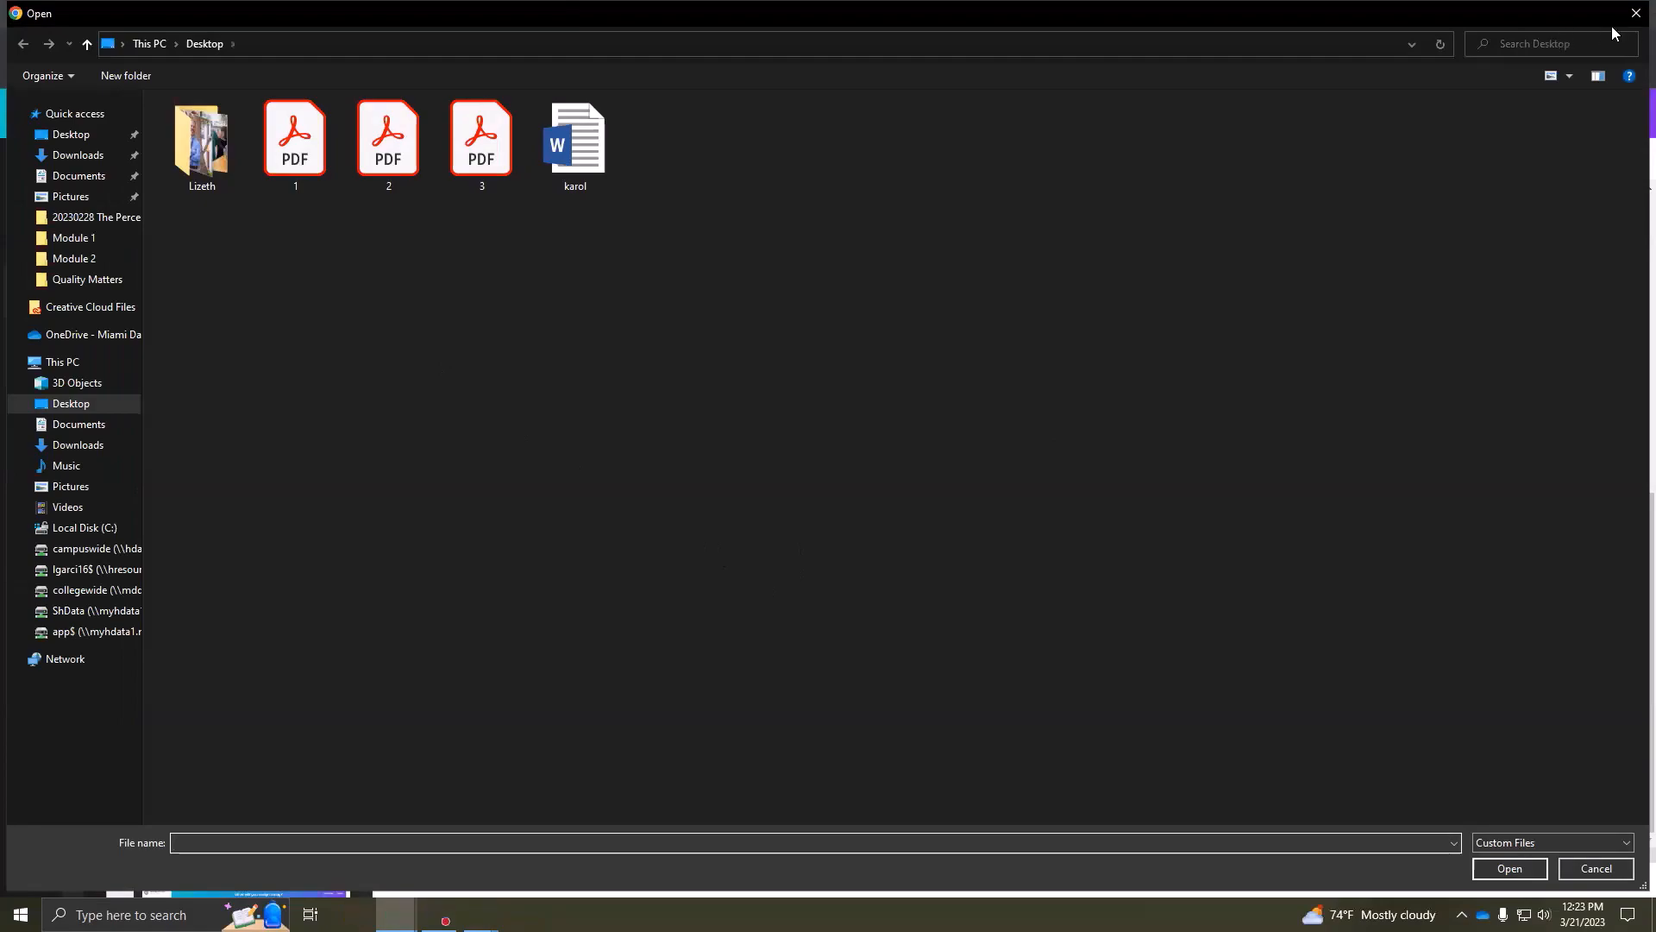
click(1635, 13)
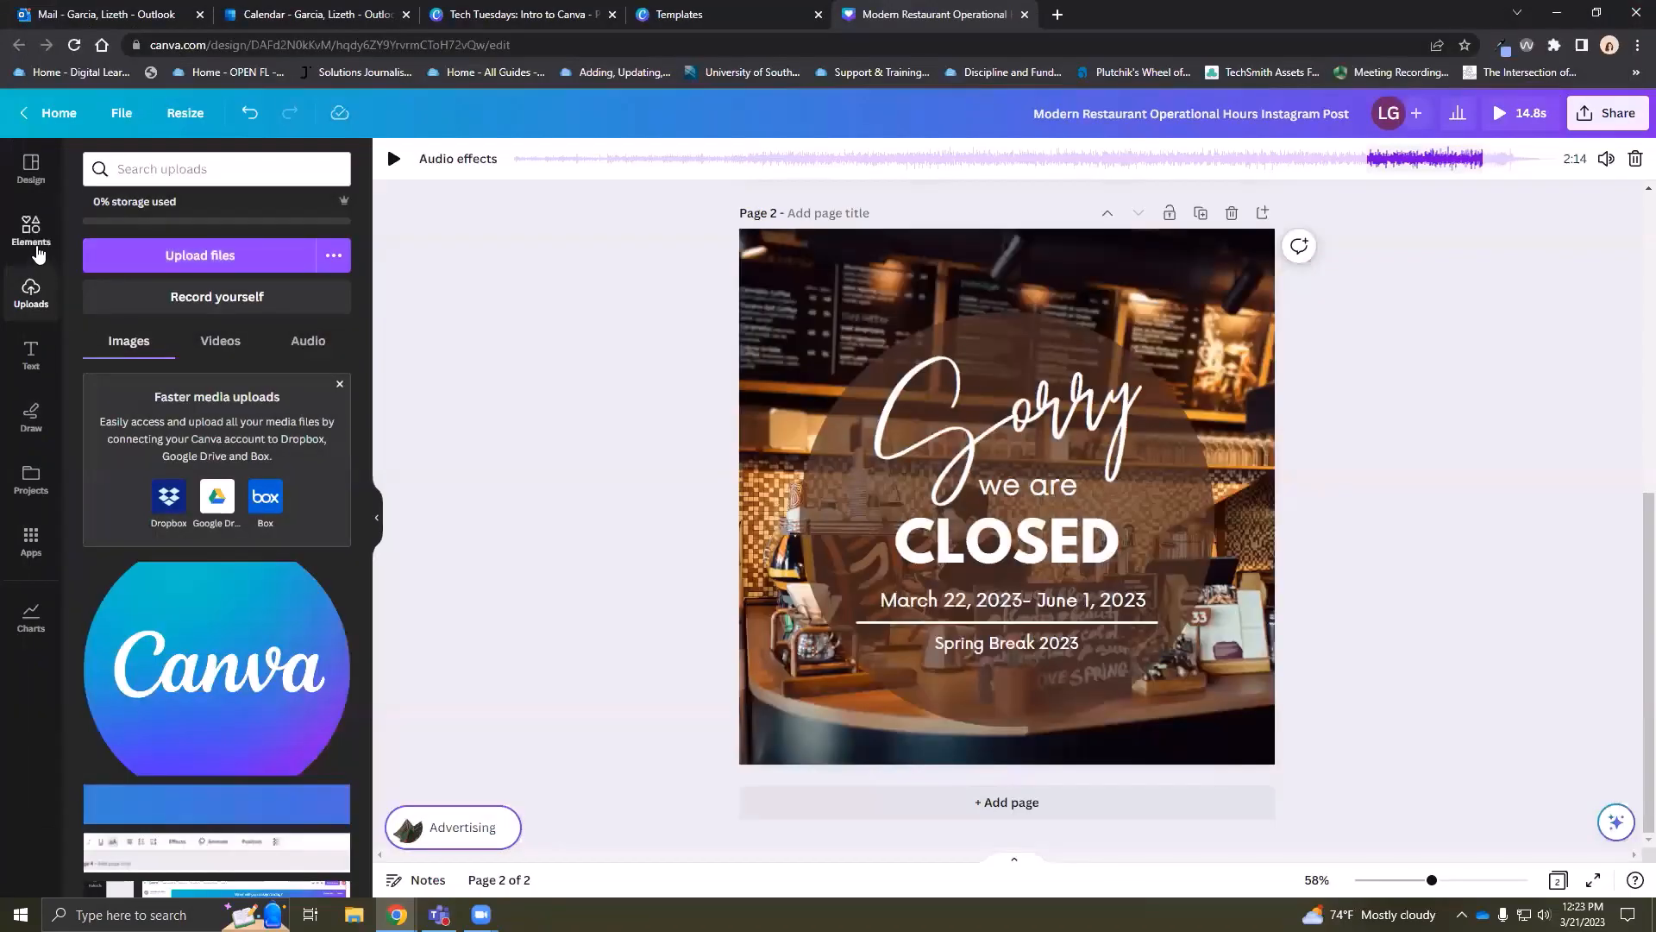
click(34, 248)
scroll(332, 544, down, 10)
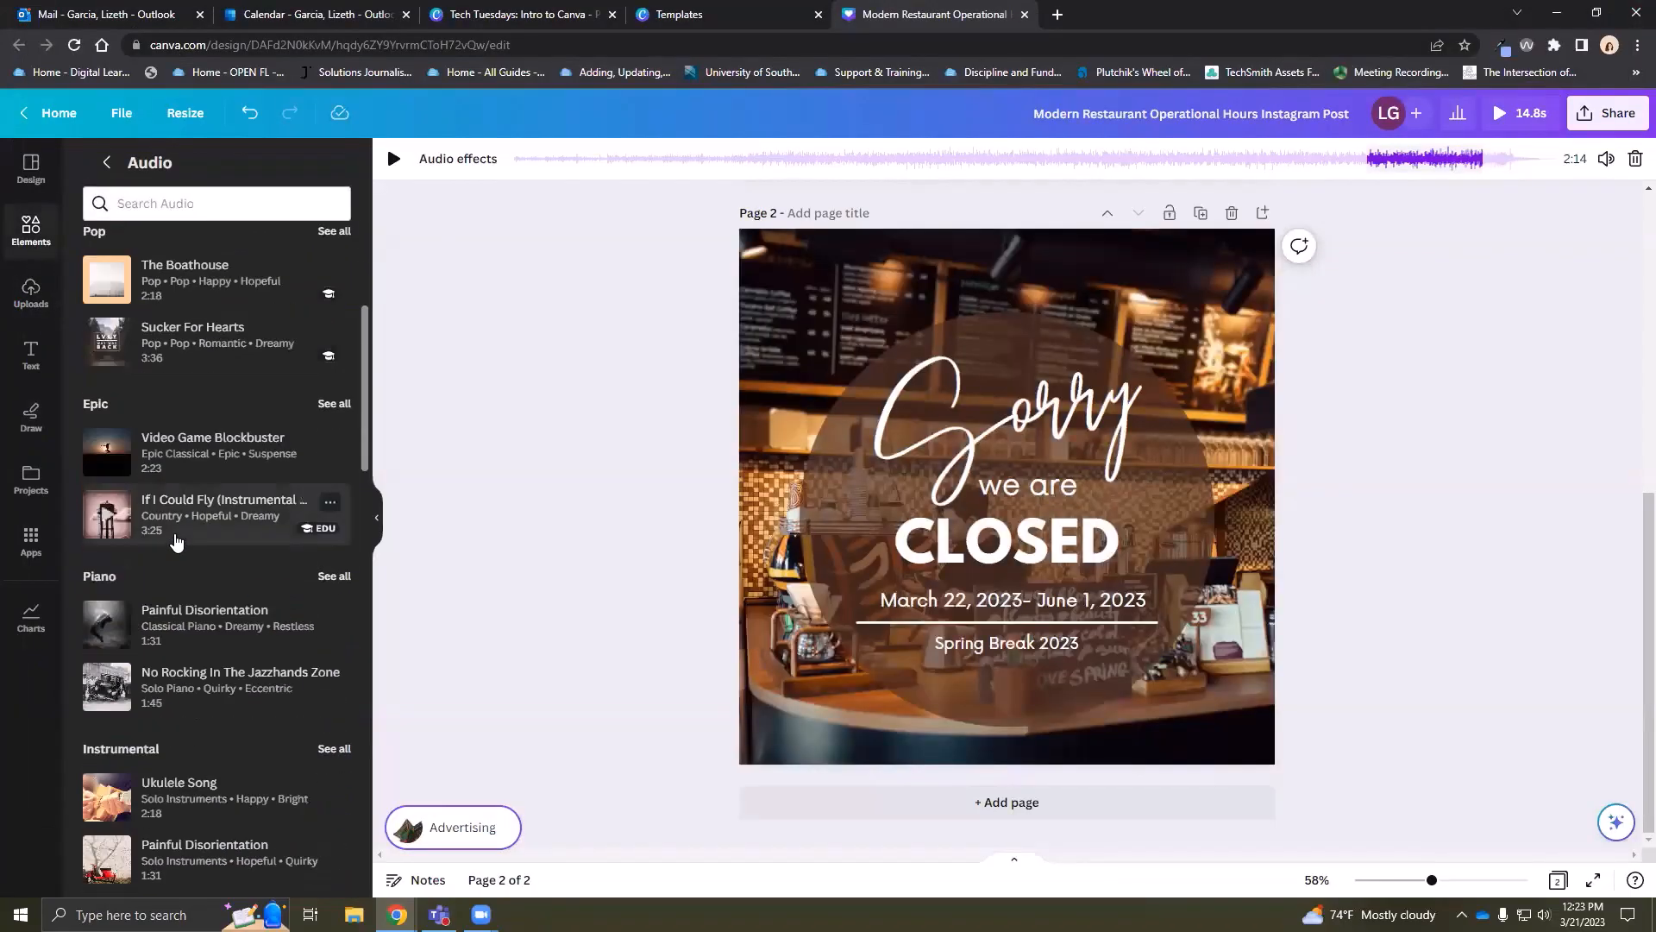
click(109, 162)
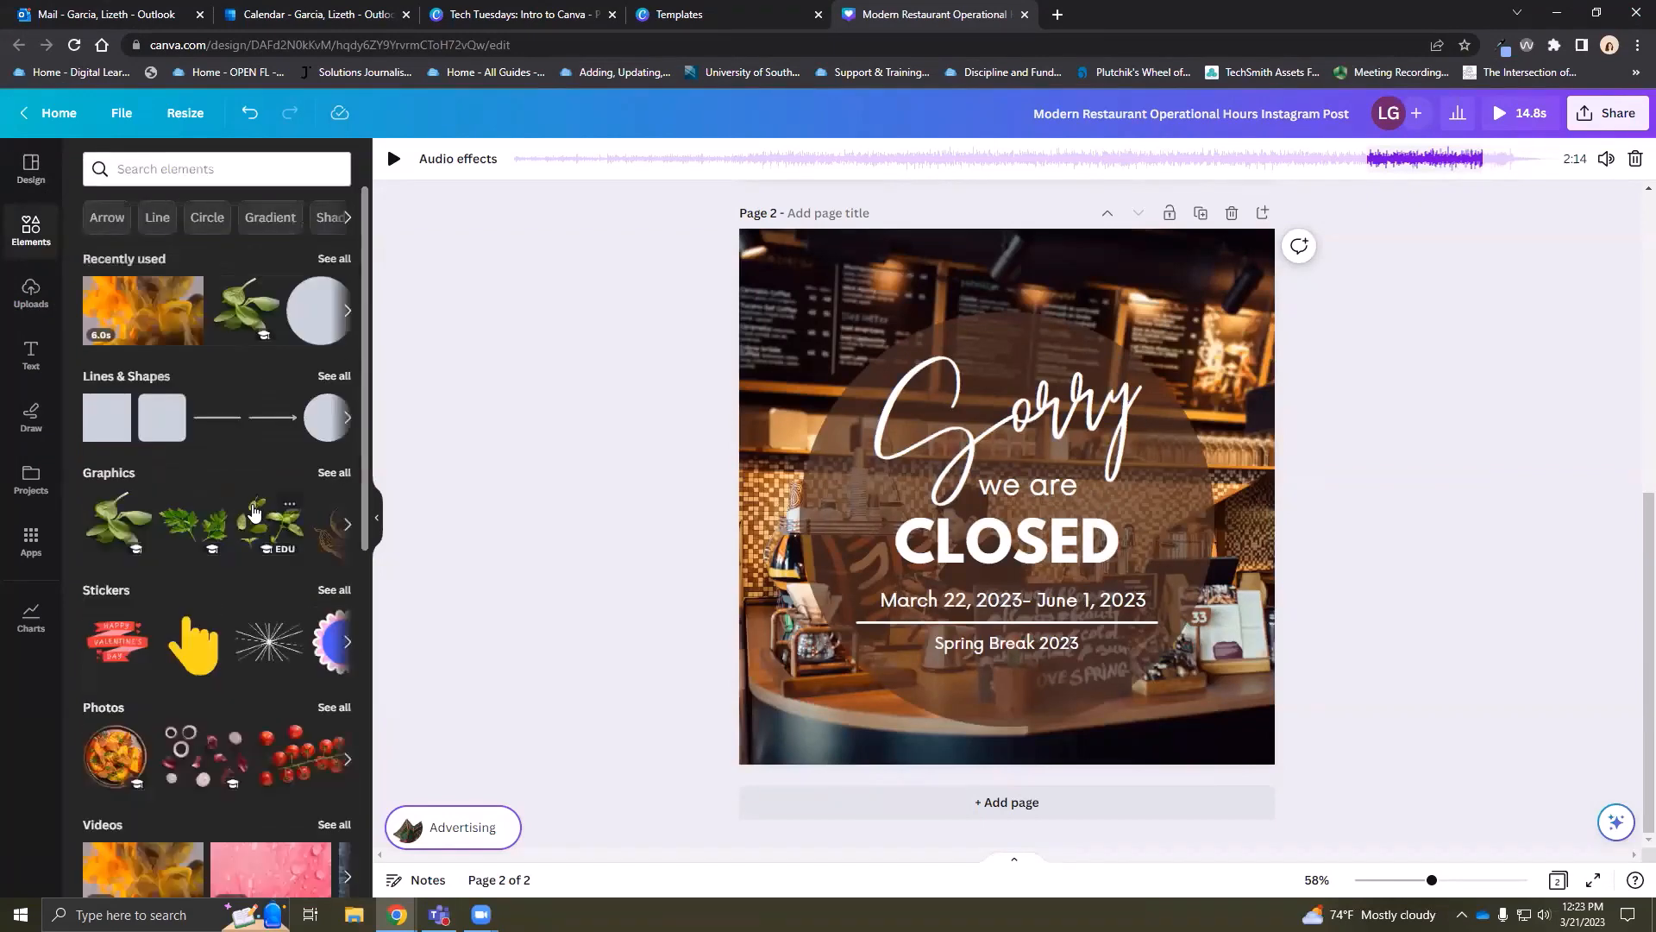
scroll(227, 528, down, 3)
scroll(222, 526, down, 2)
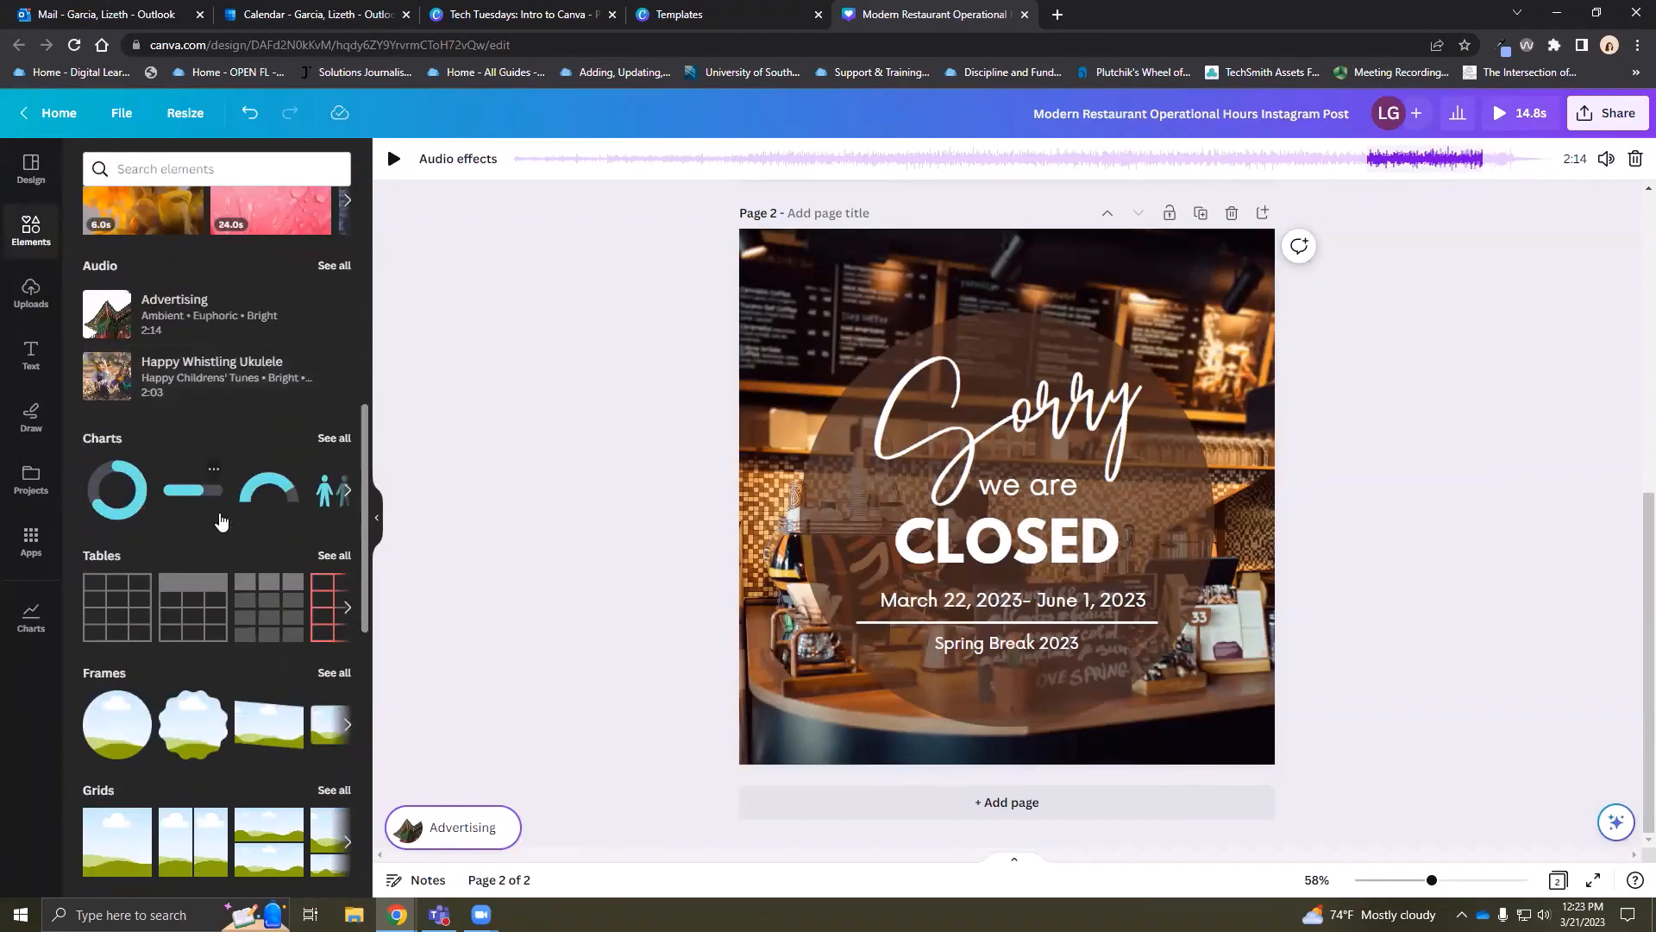
scroll(259, 436, up, 8)
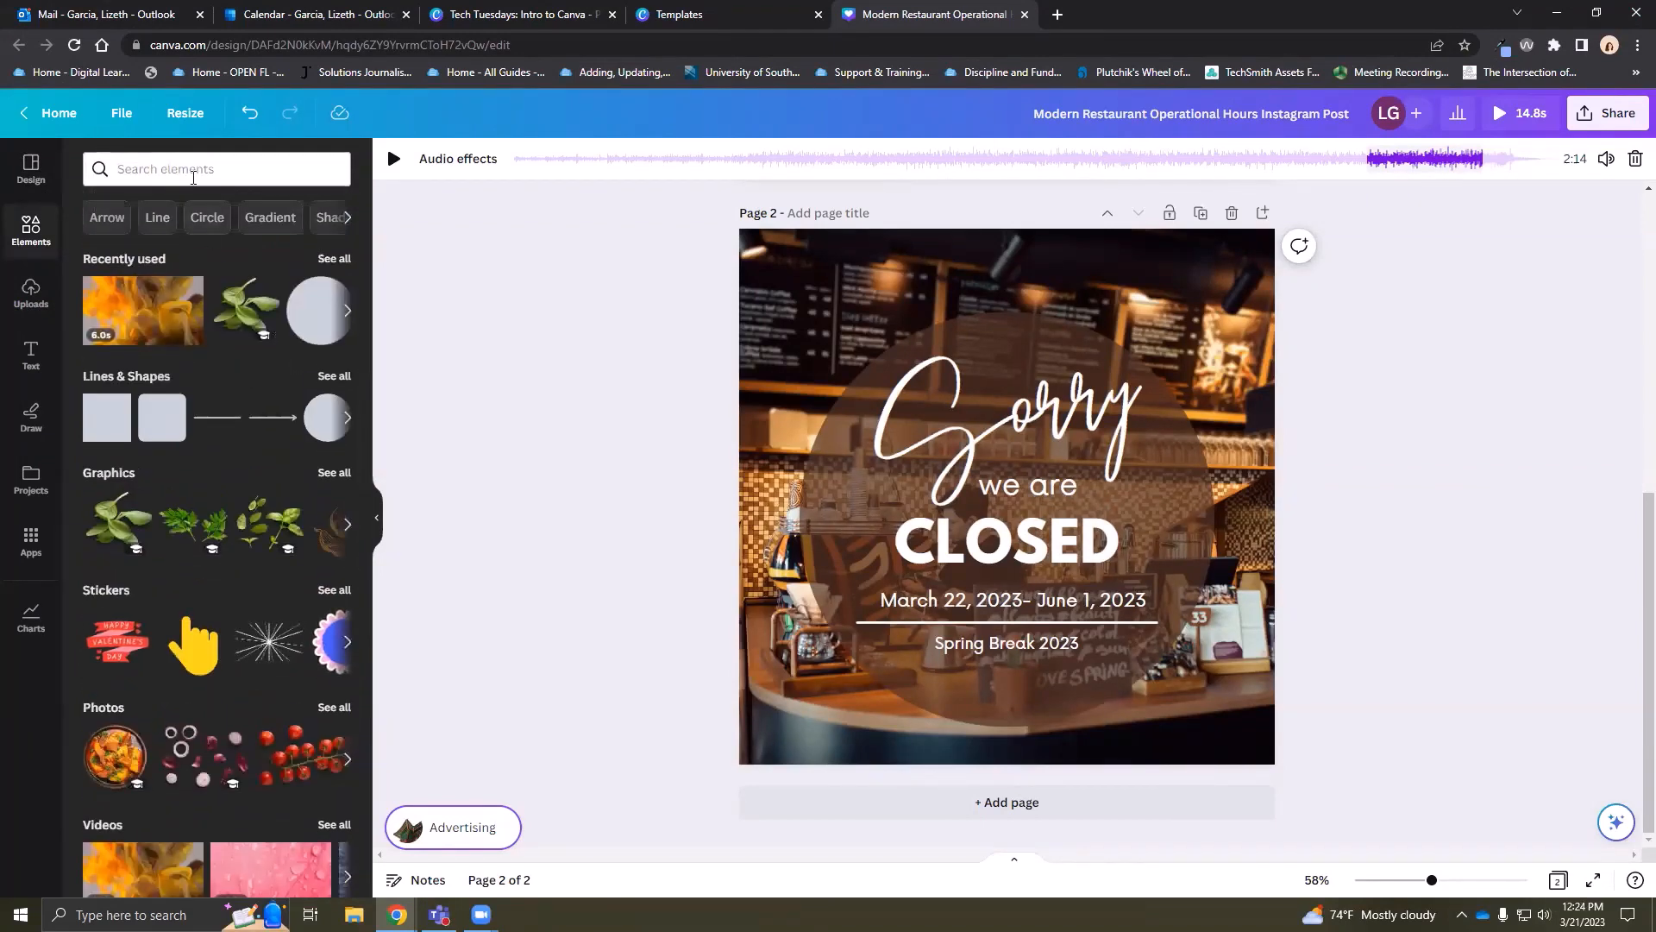
Search Elements for 'accounting' and set the laptop-and-calculator photo as page 2's background
click(167, 167)
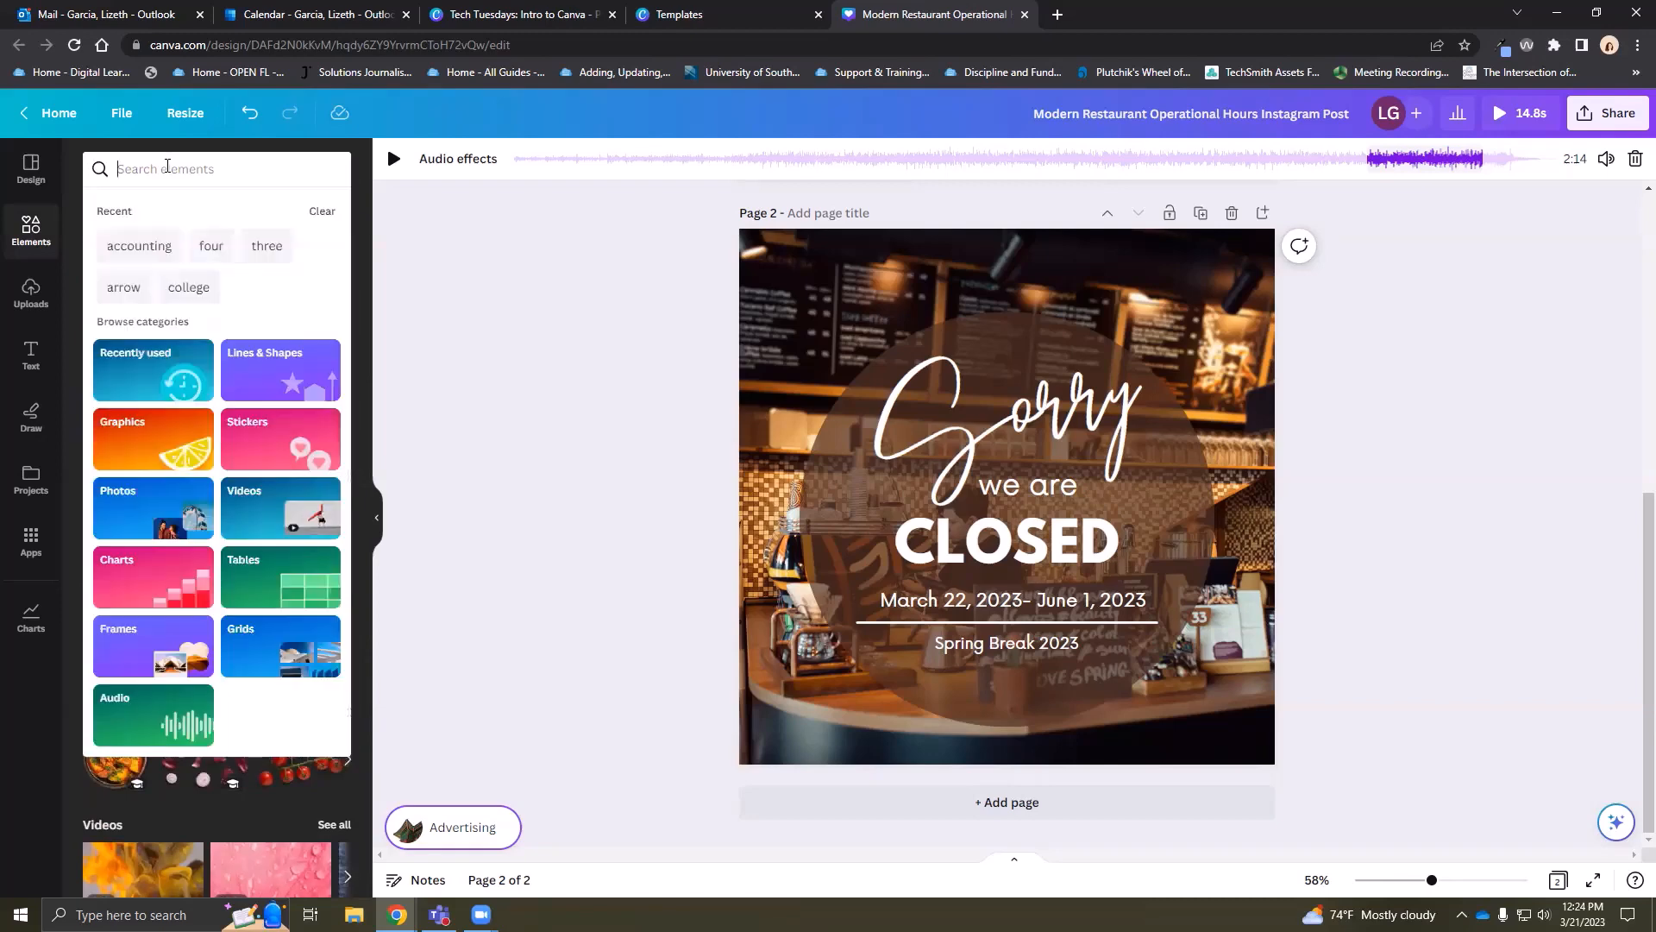
text(accounting)
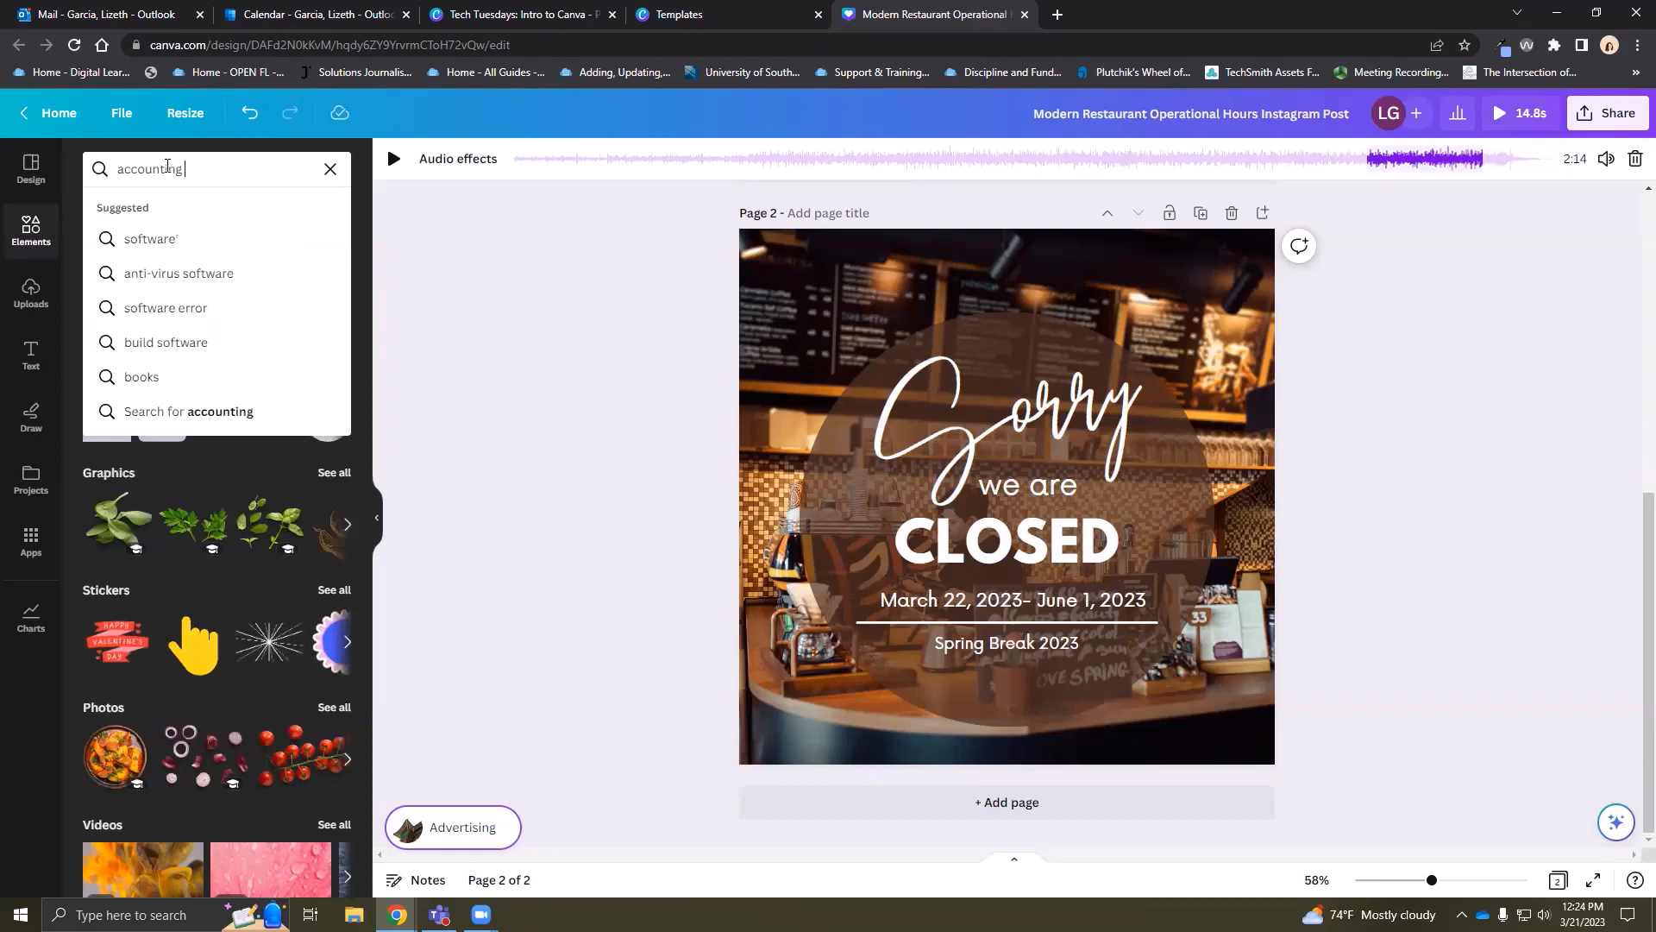
key(Return)
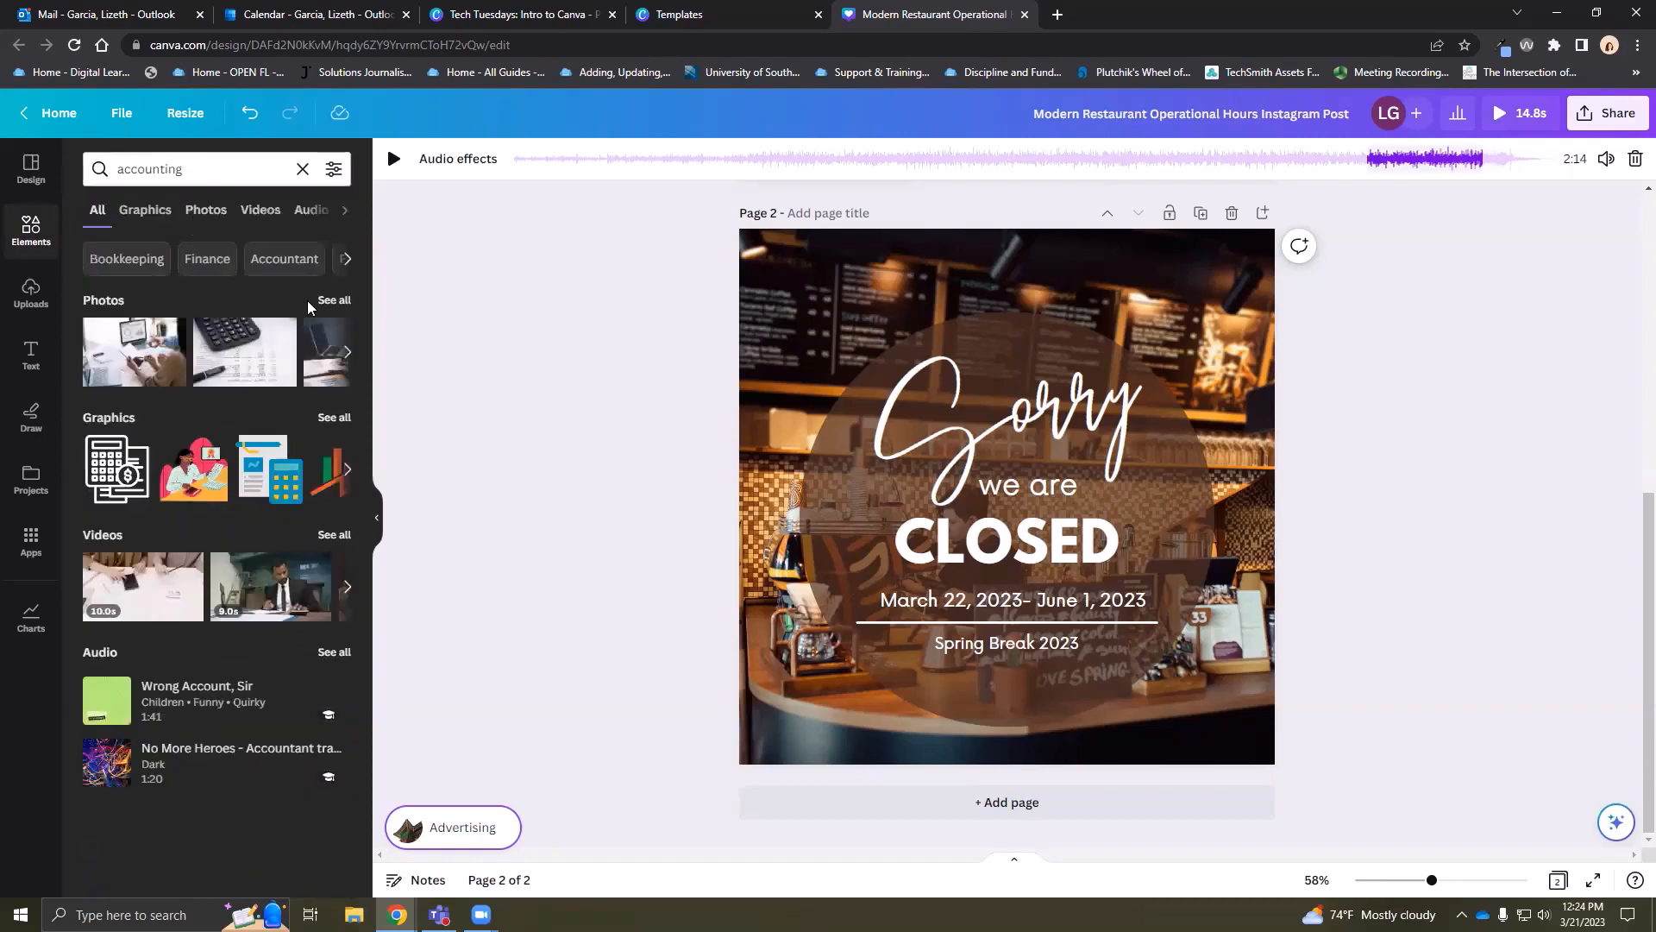
click(321, 301)
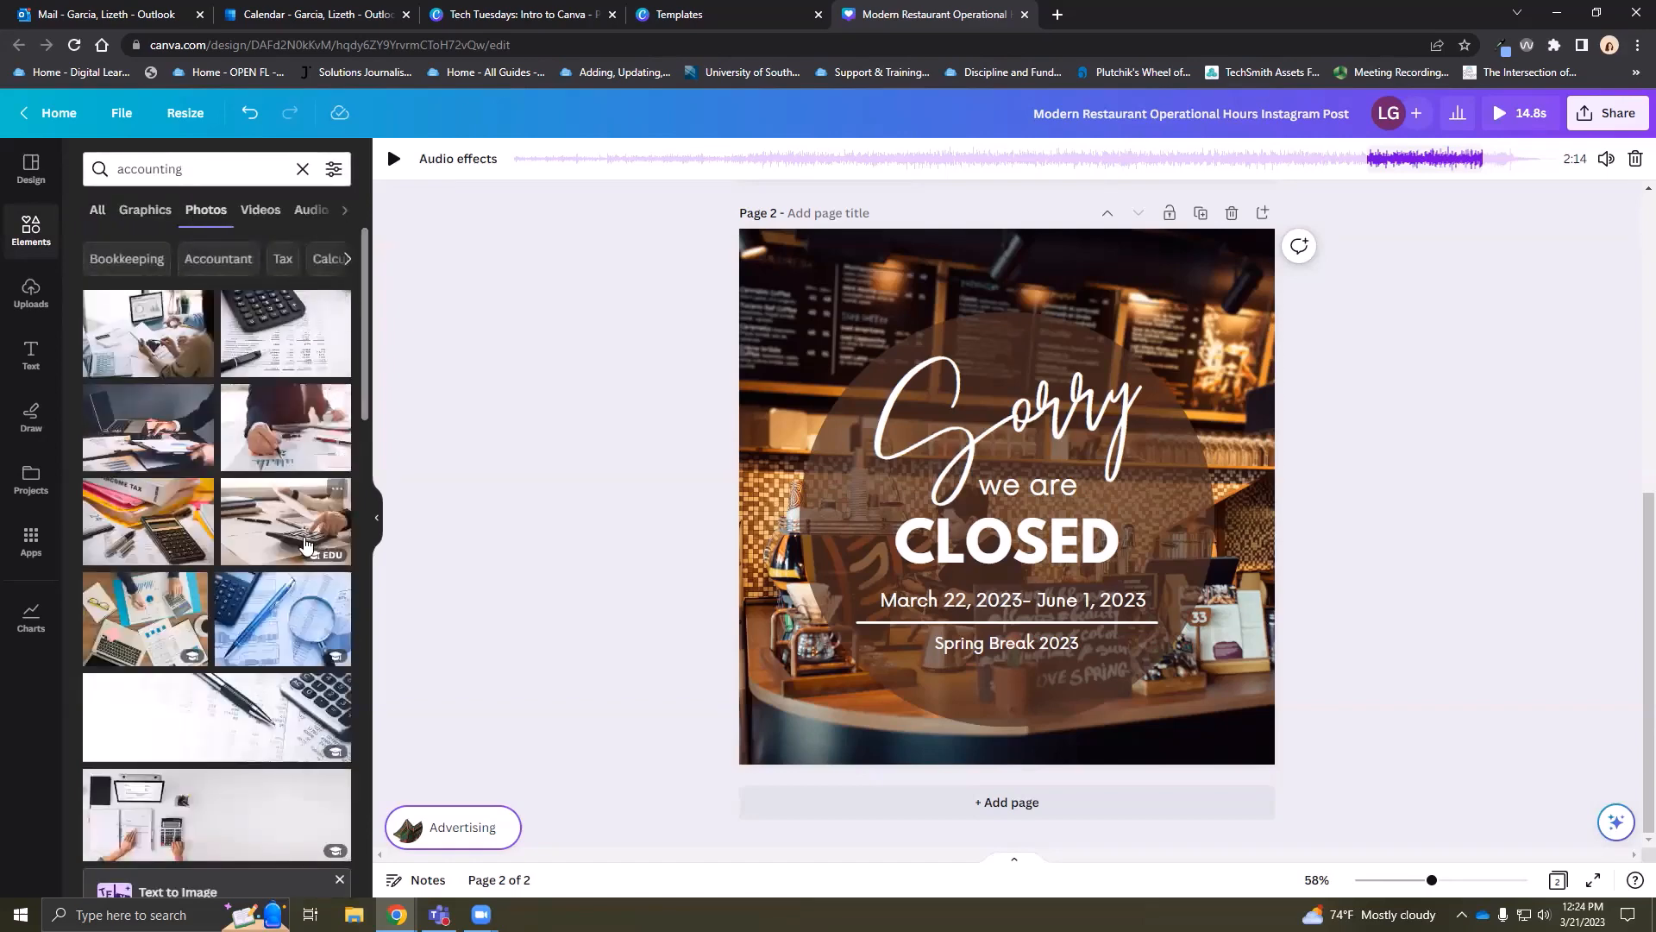
drag(190, 587, 824, 285)
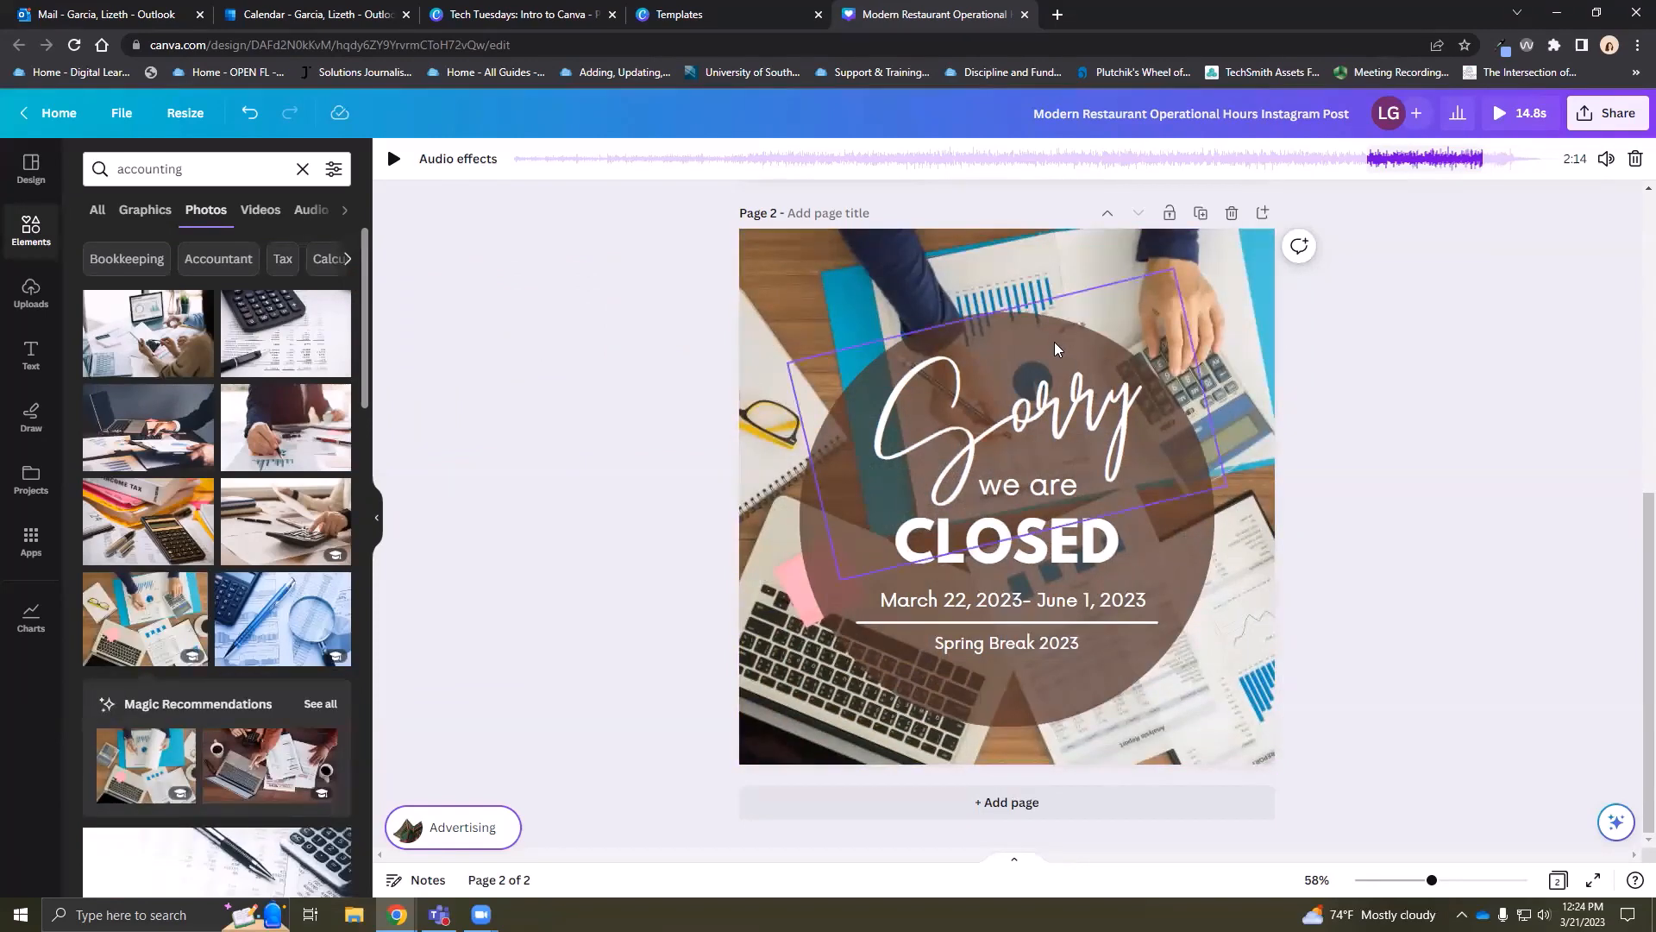
click(1170, 569)
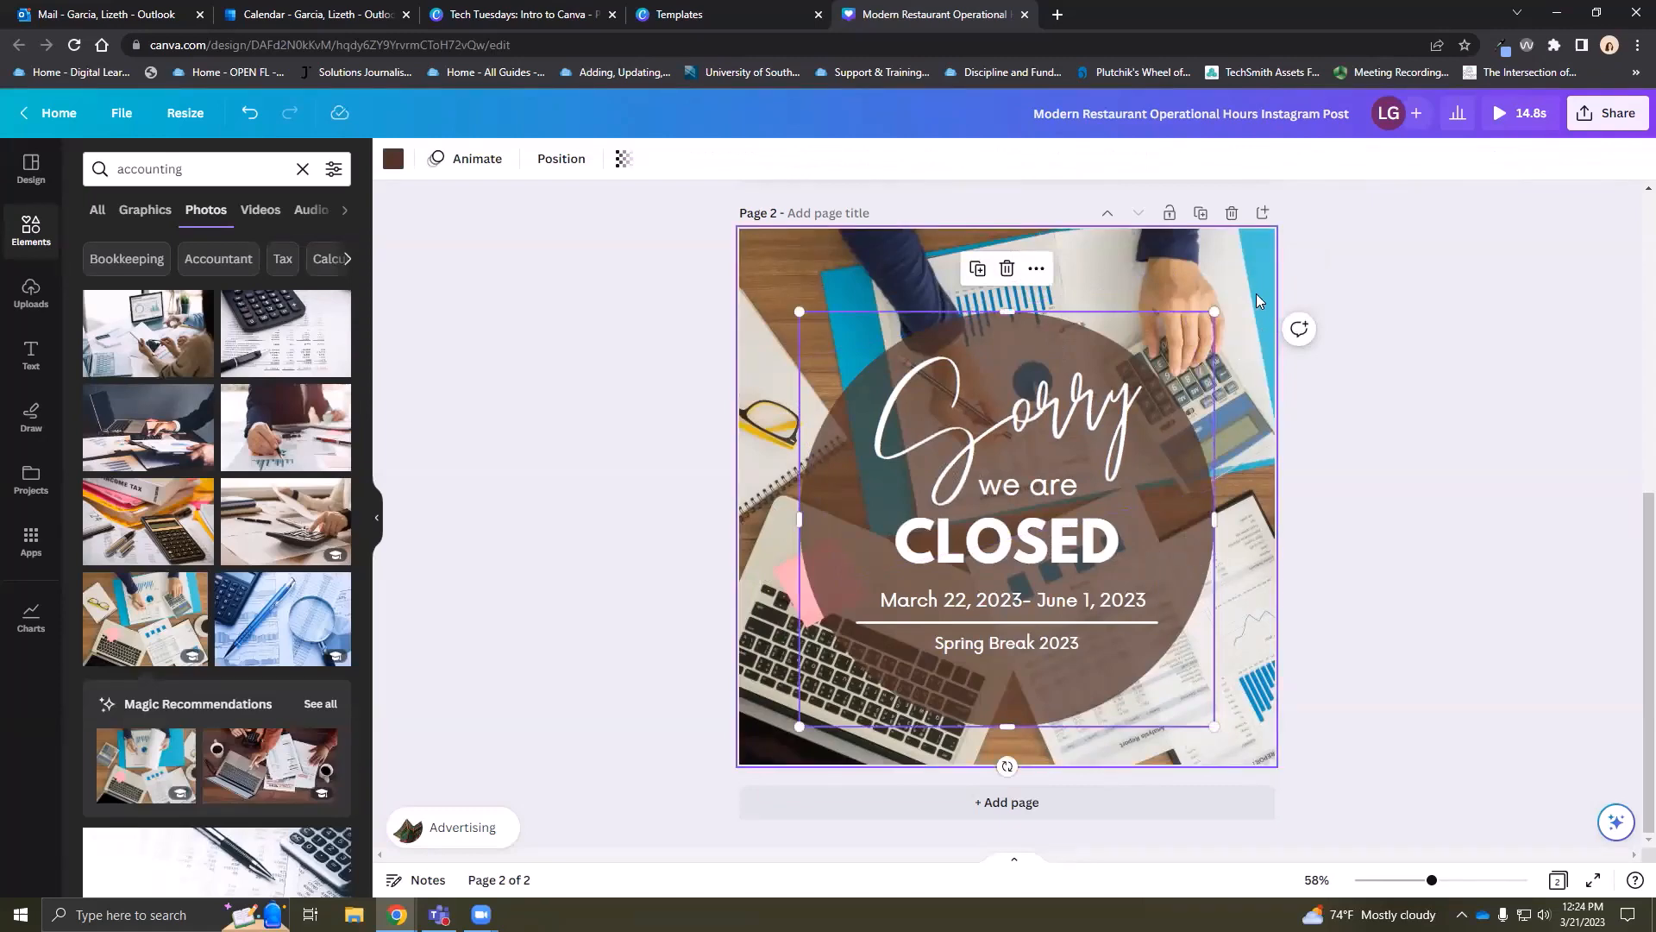
Recolour the circle dark charcoal after trying photo colours, then nudge it slightly up and right
click(394, 158)
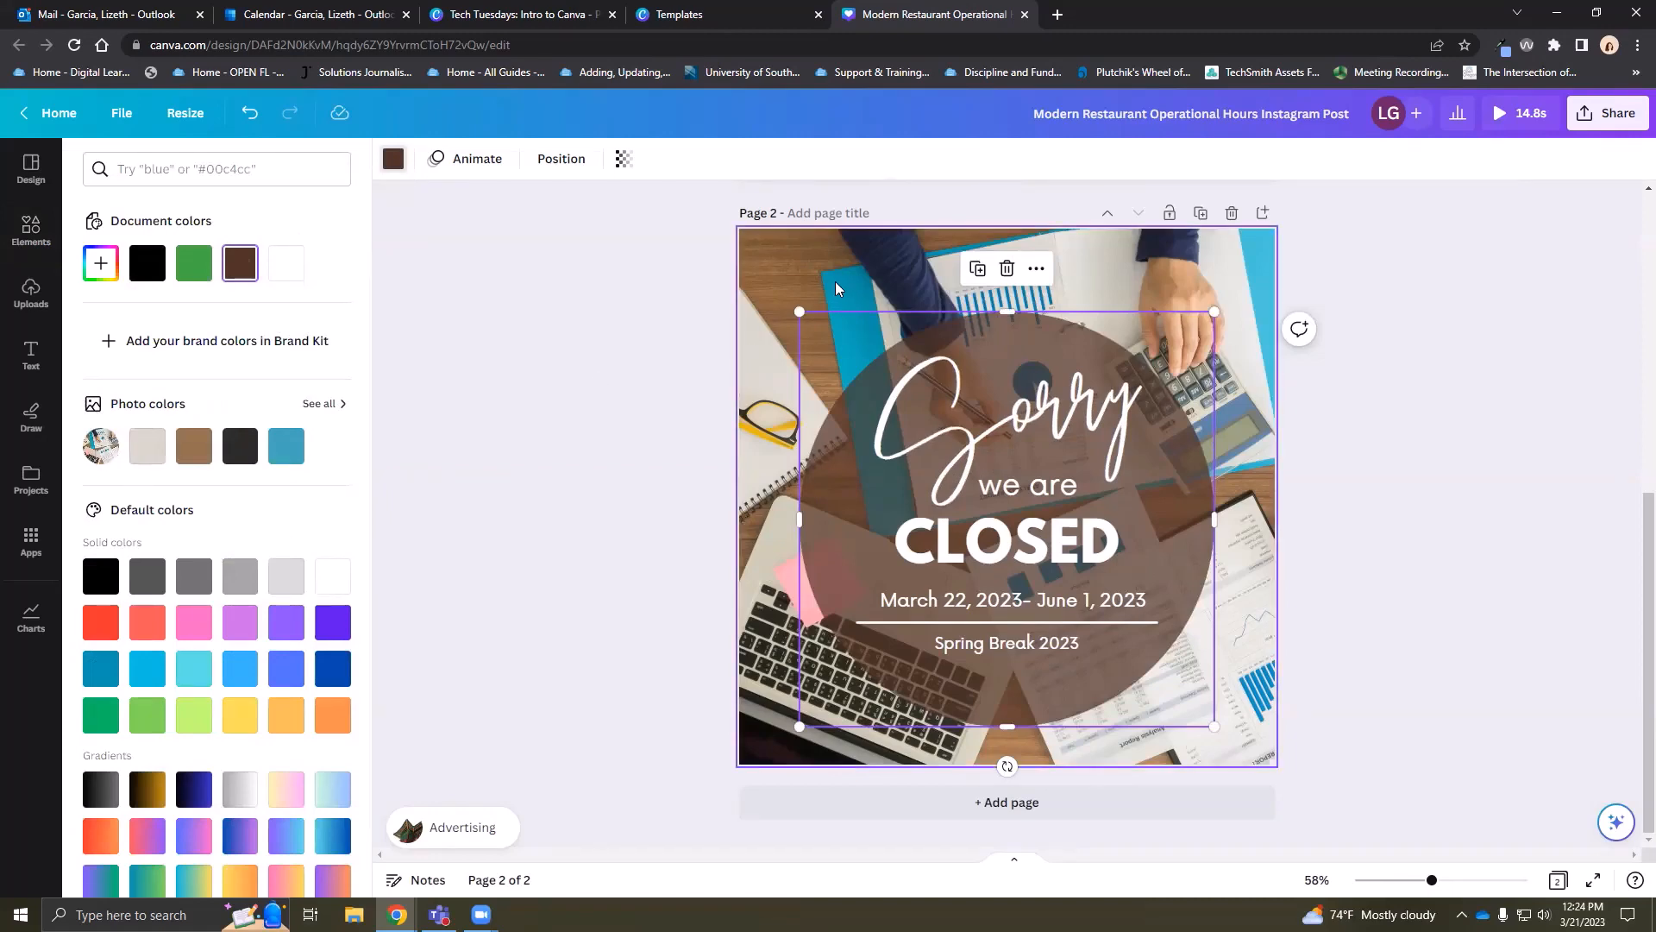
click(288, 449)
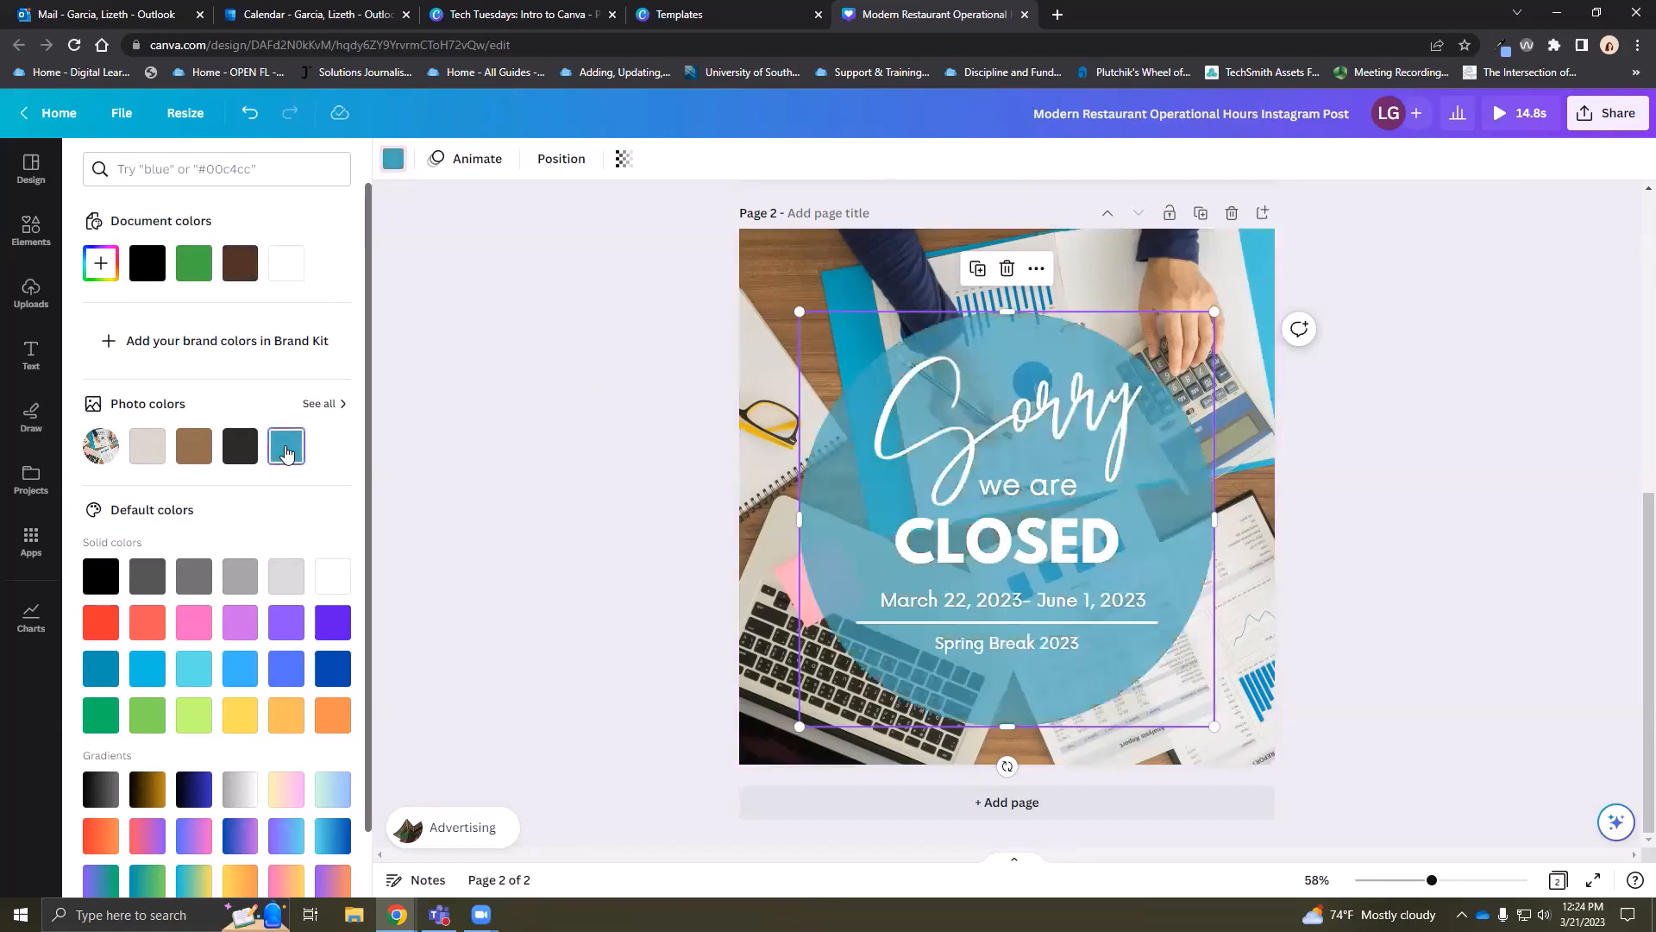
click(240, 448)
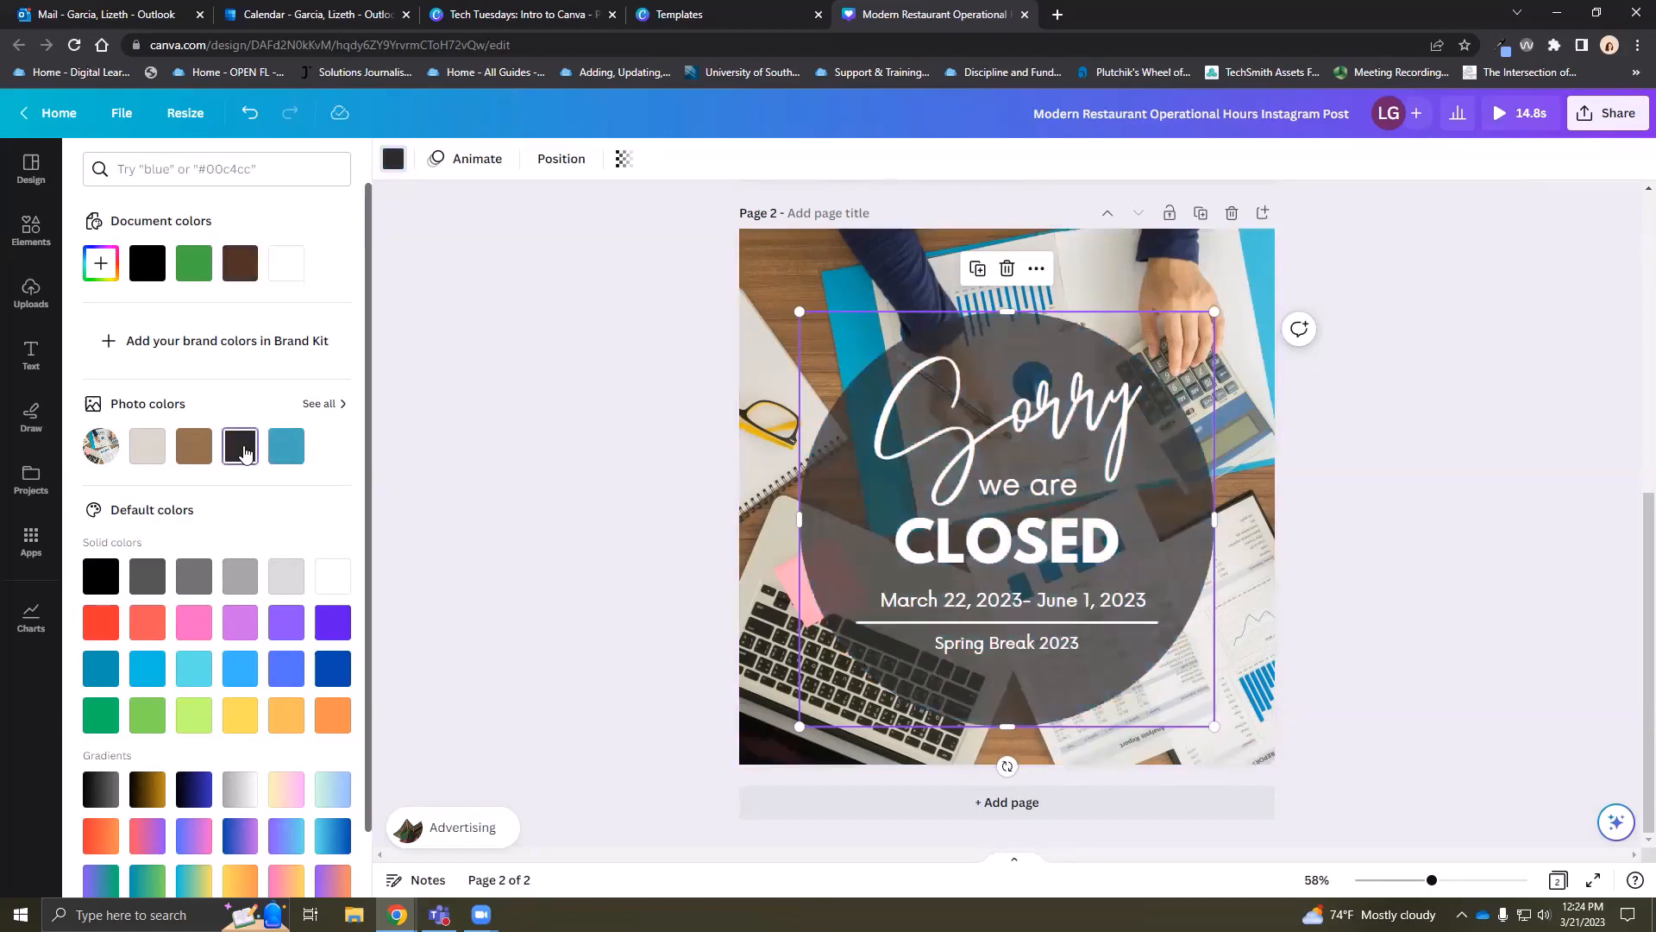
click(209, 452)
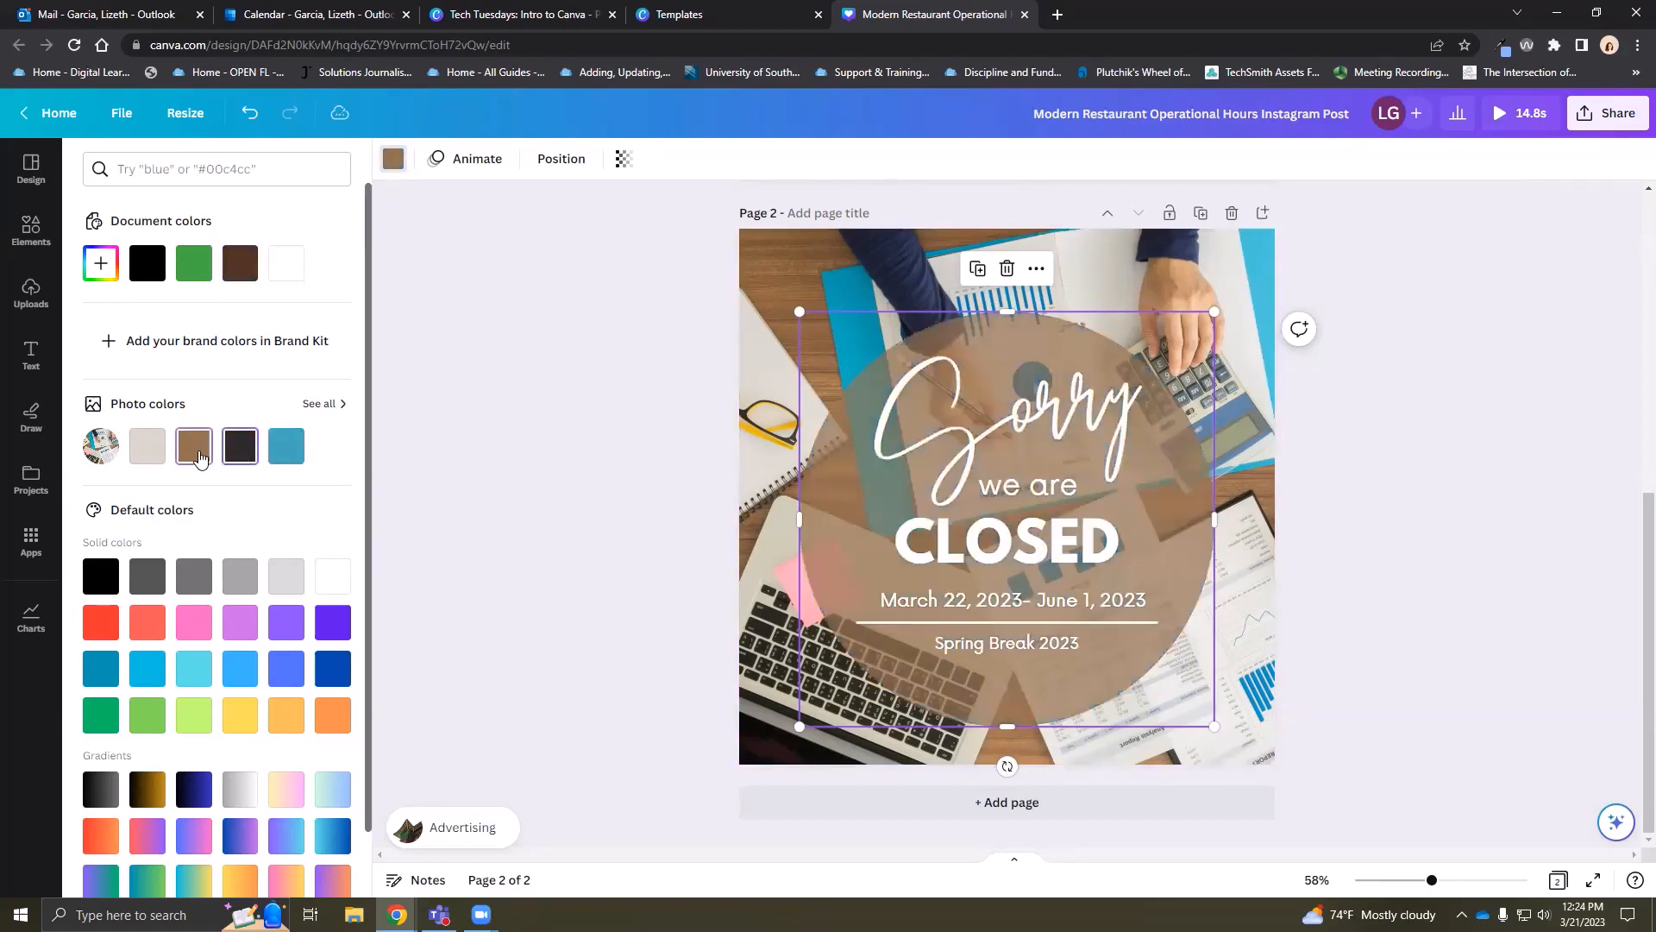
click(152, 453)
click(239, 448)
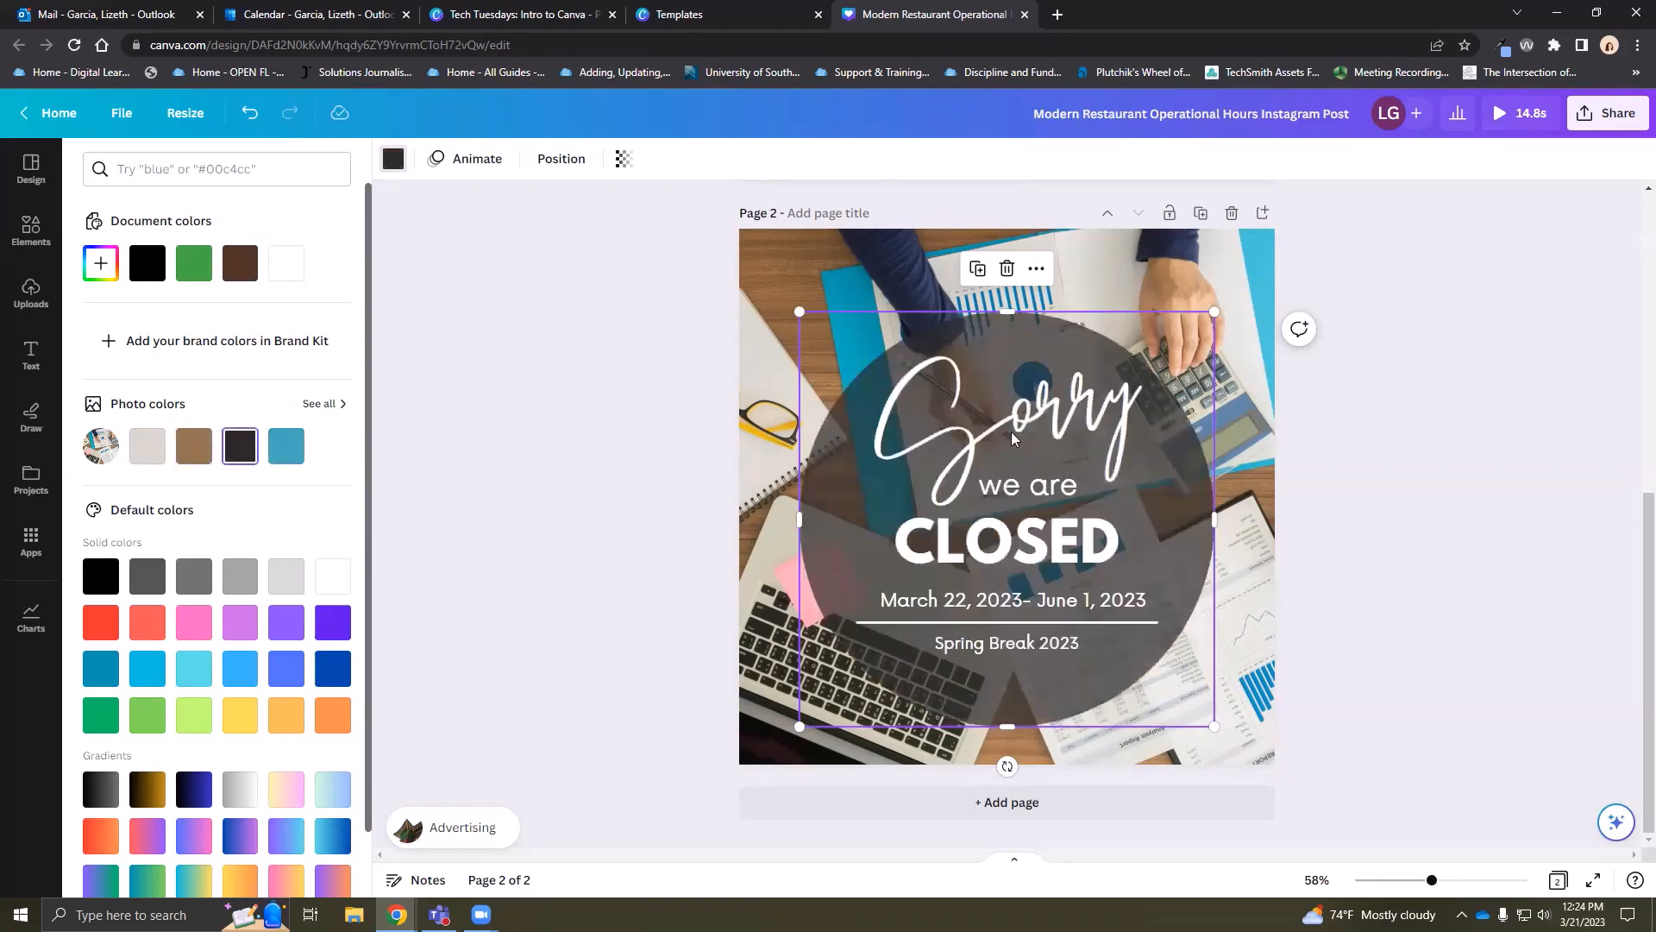
drag(1207, 591, 1212, 577)
Undo an accidentally added calculator photo and clear the accounting search
click(31, 231)
click(321, 336)
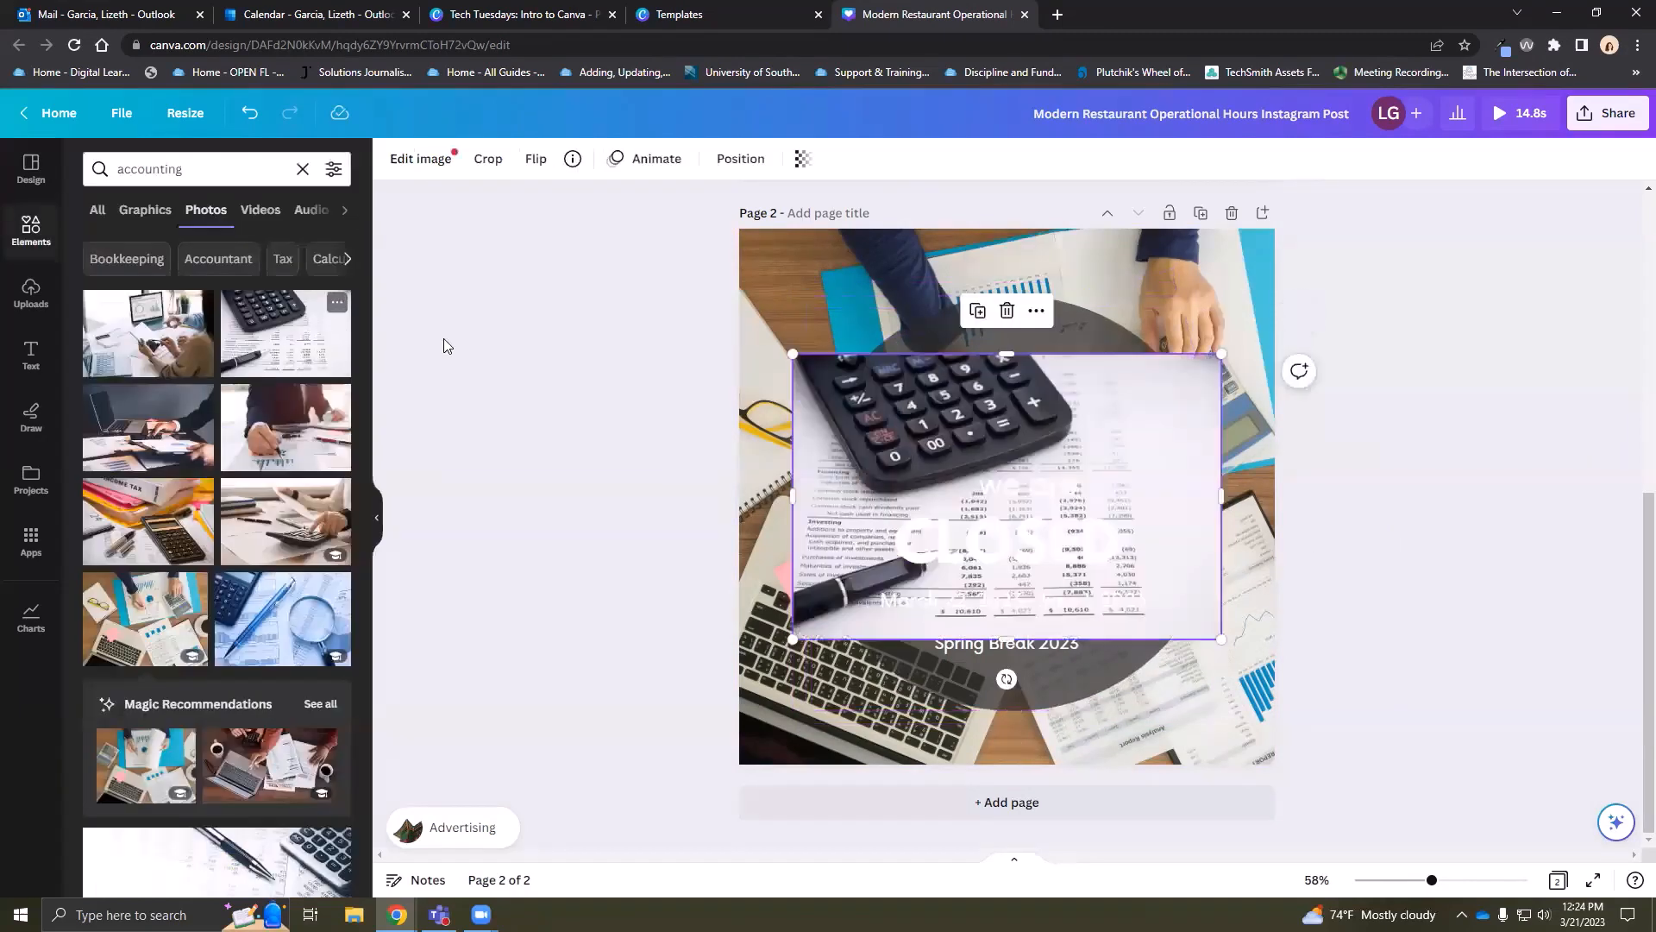
click(249, 113)
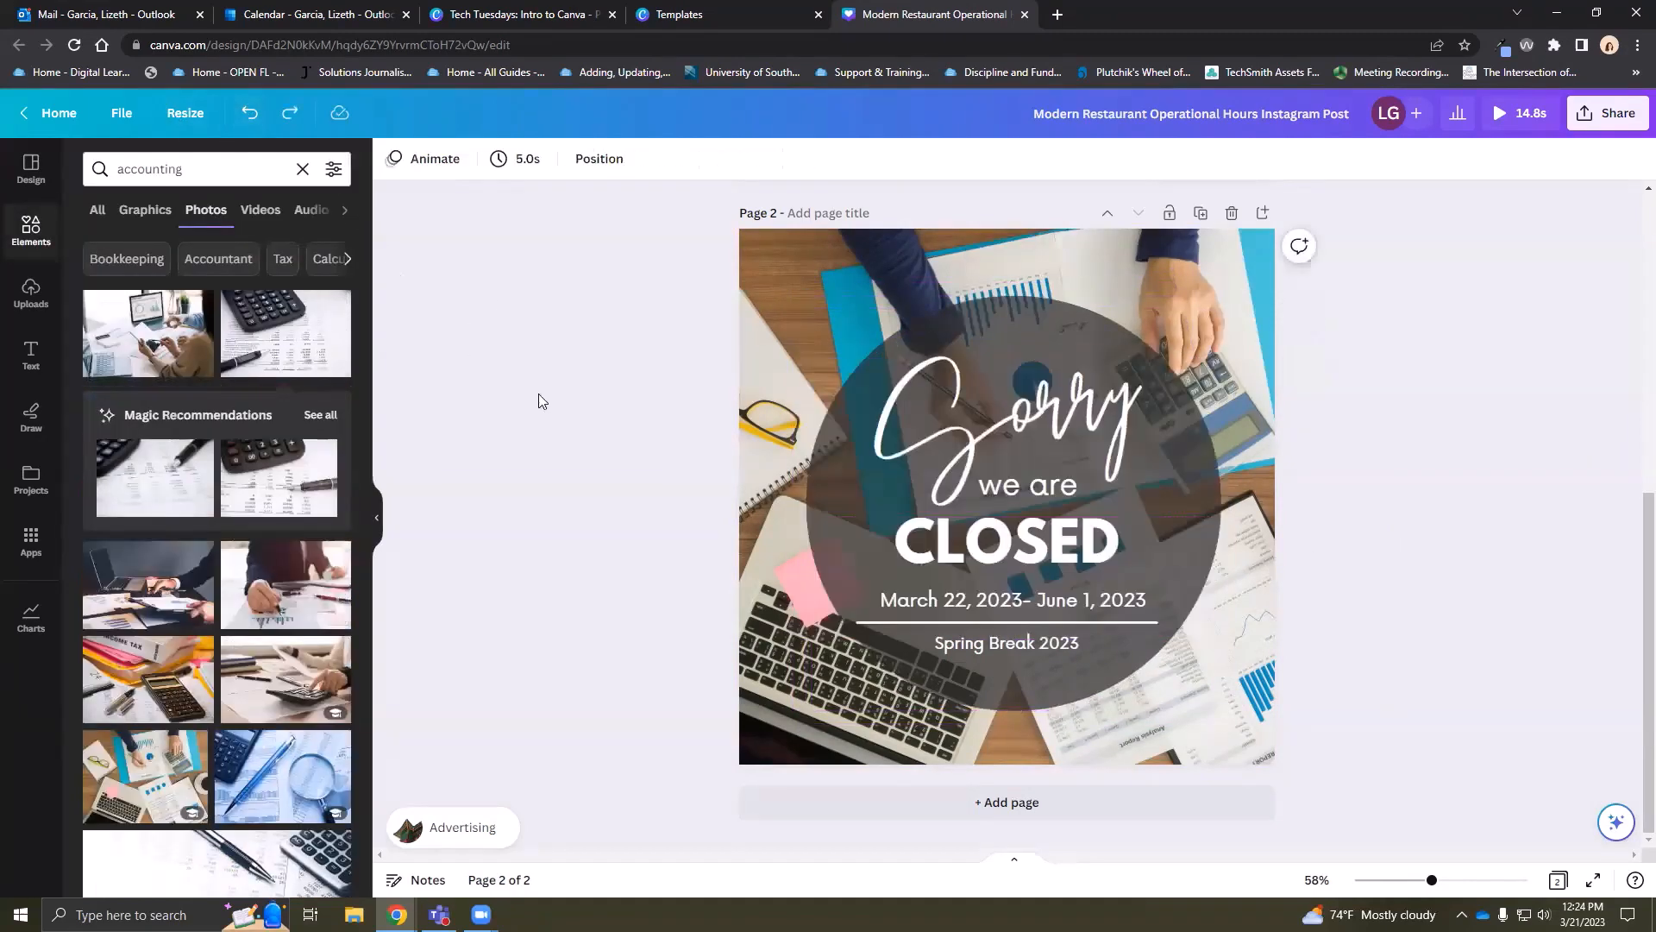
click(303, 169)
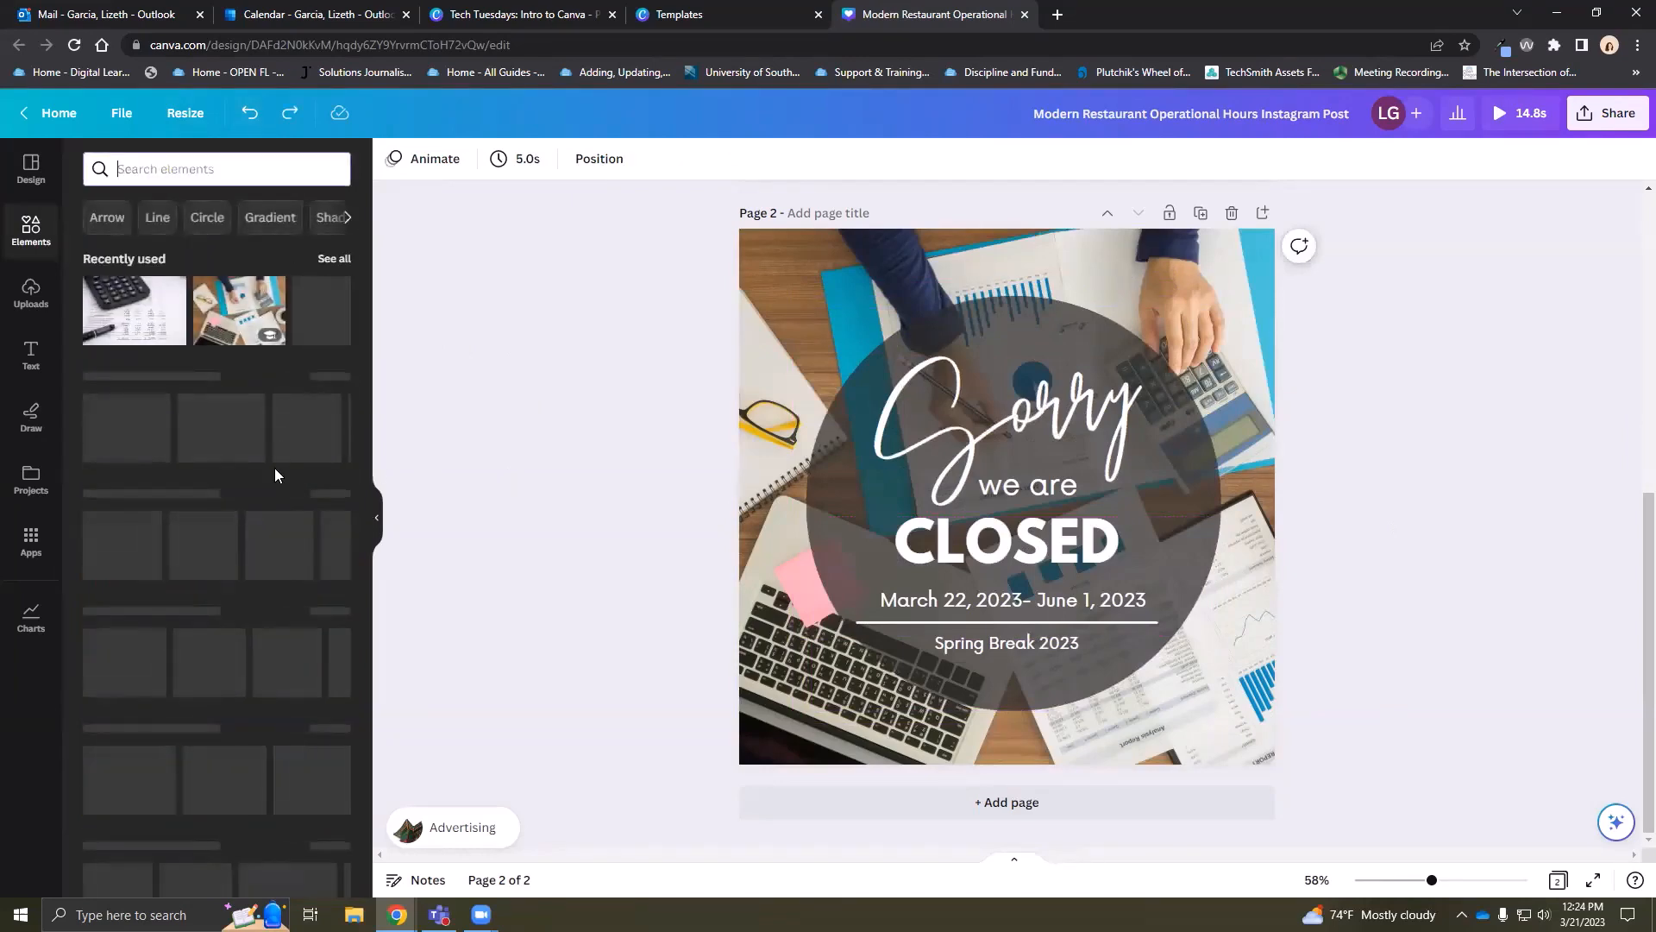
scroll(272, 475, down, 10)
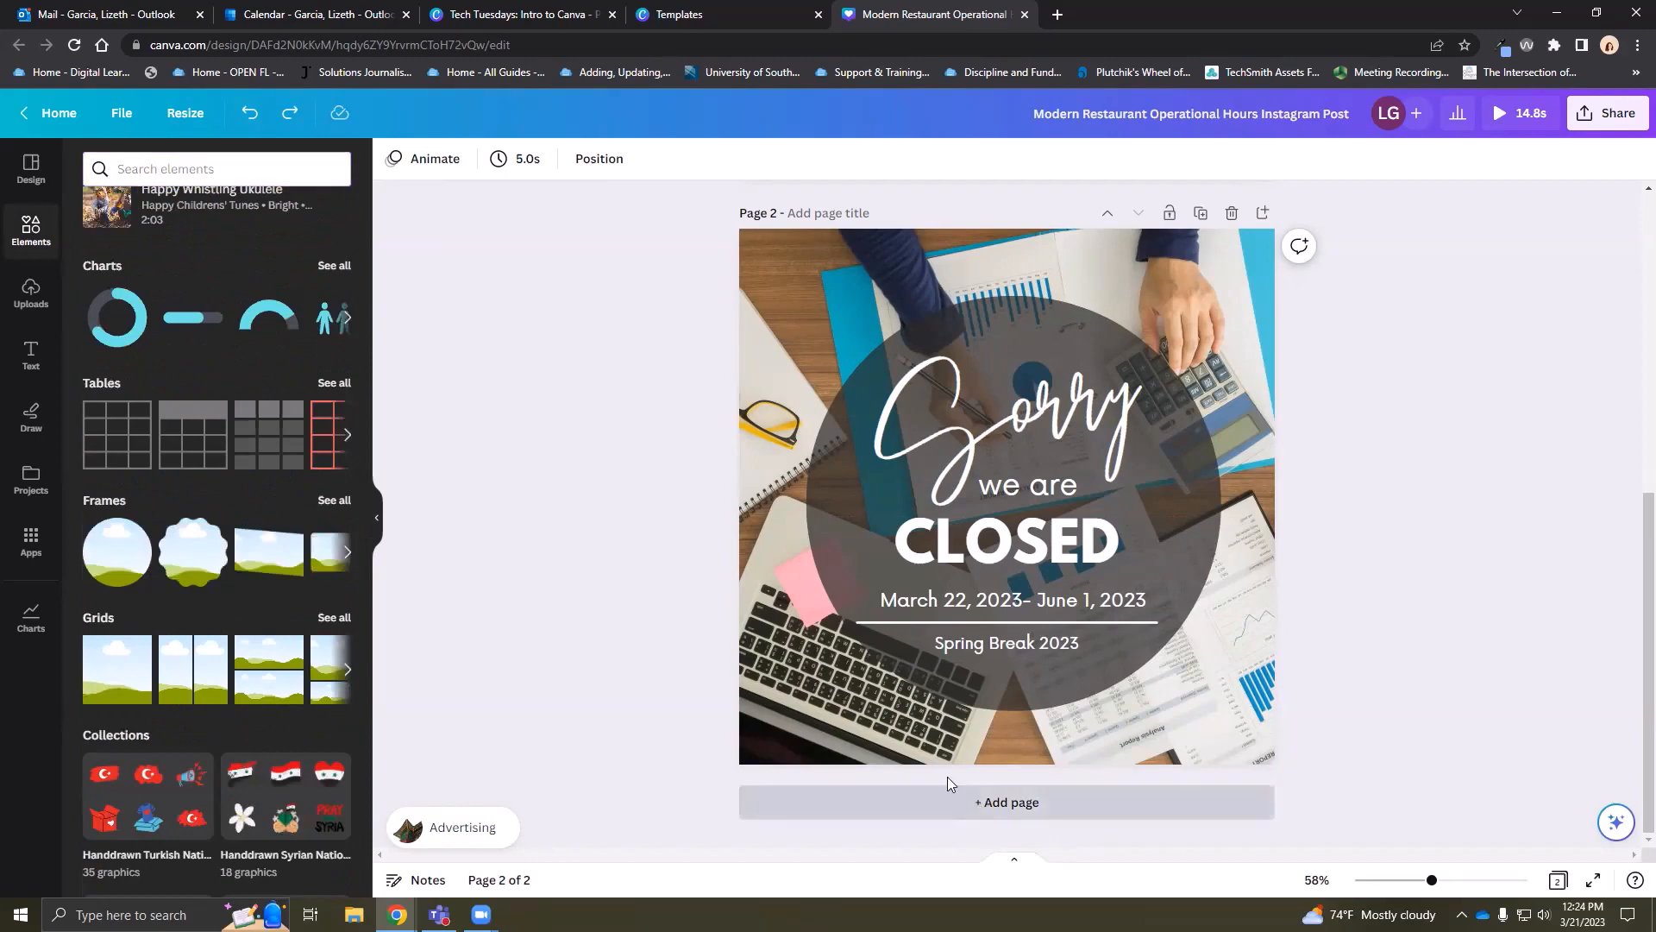
Add a third page with a Pictogram chart of ten figures, switching its icon to a baby
click(983, 802)
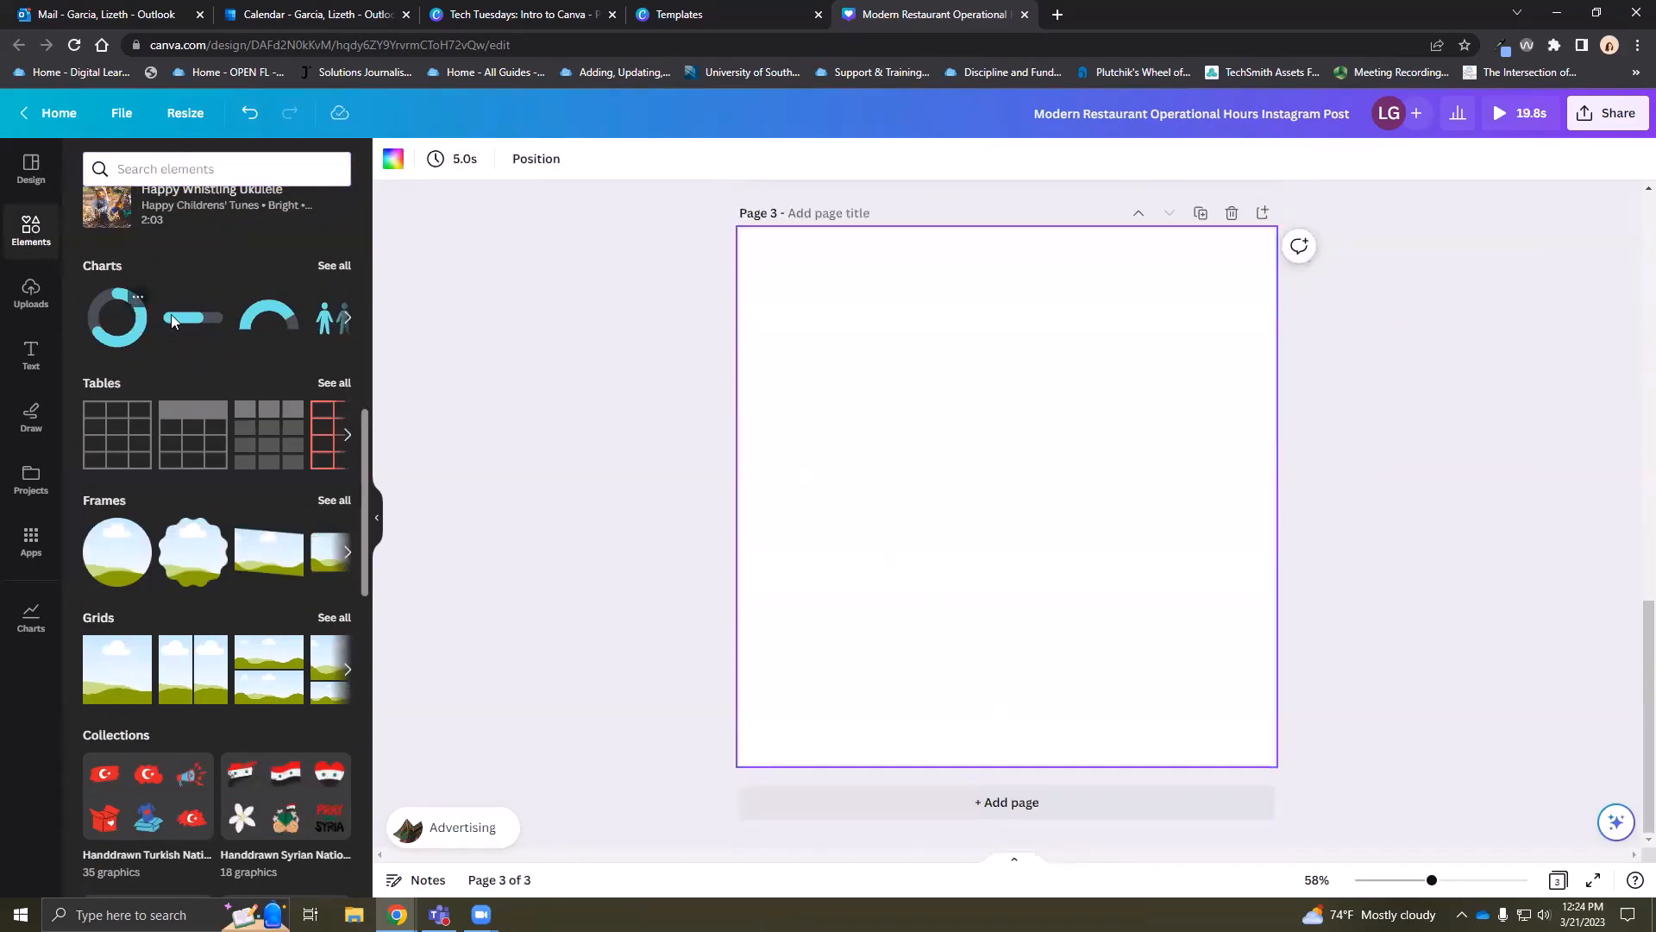
click(333, 266)
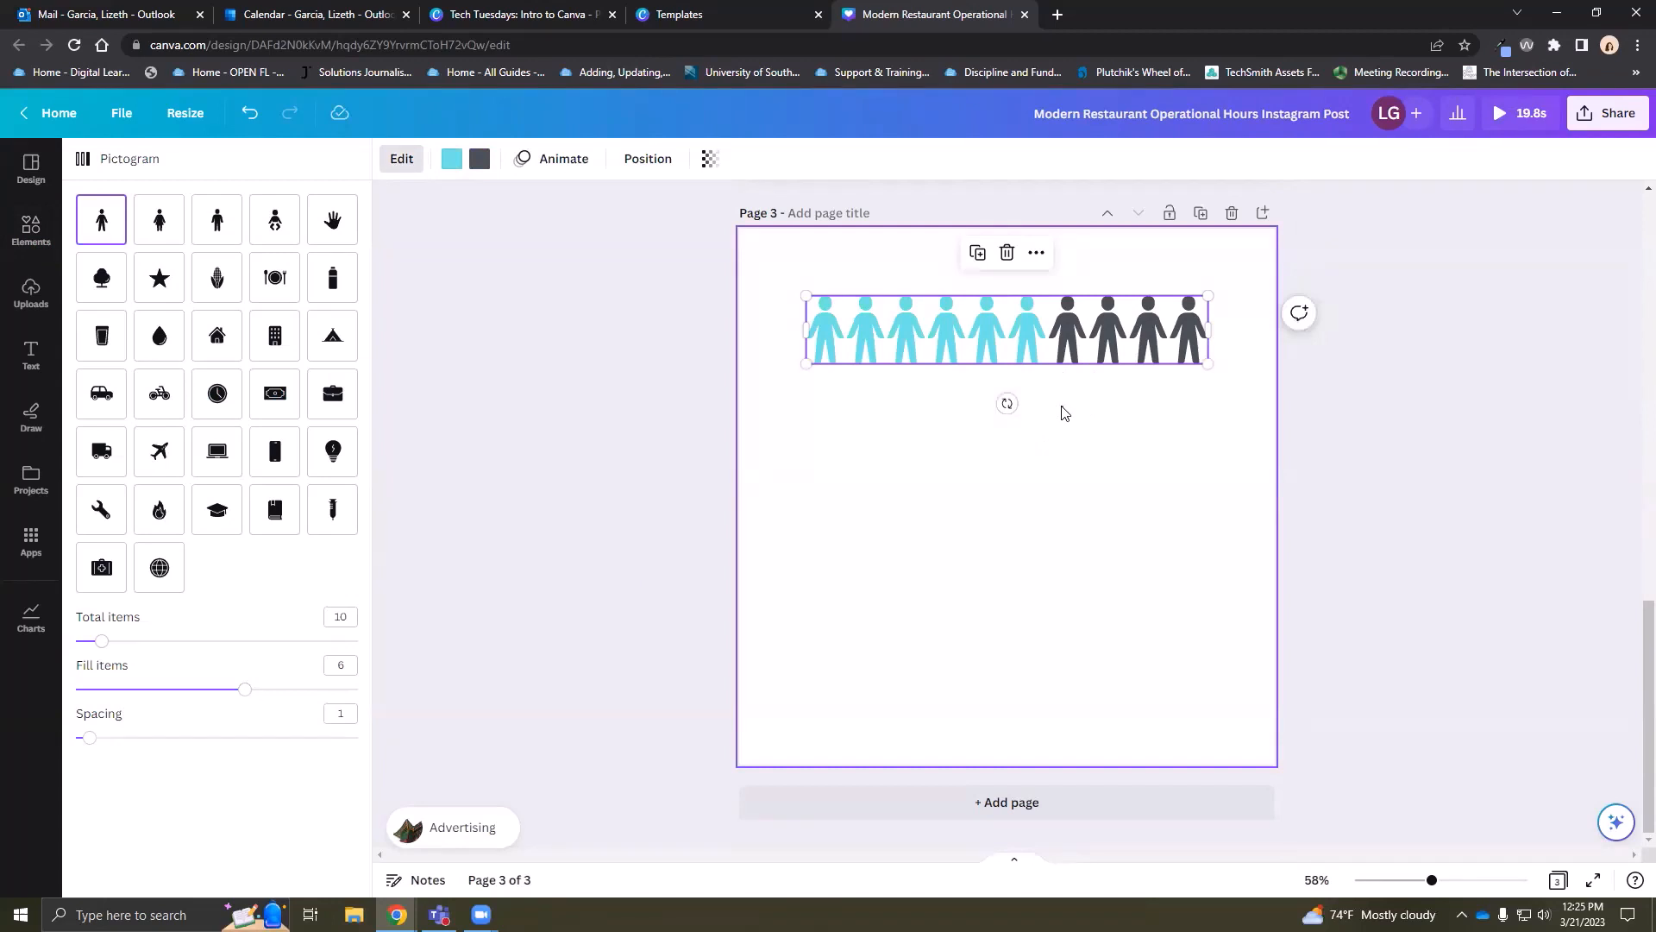
click(1063, 412)
click(1031, 353)
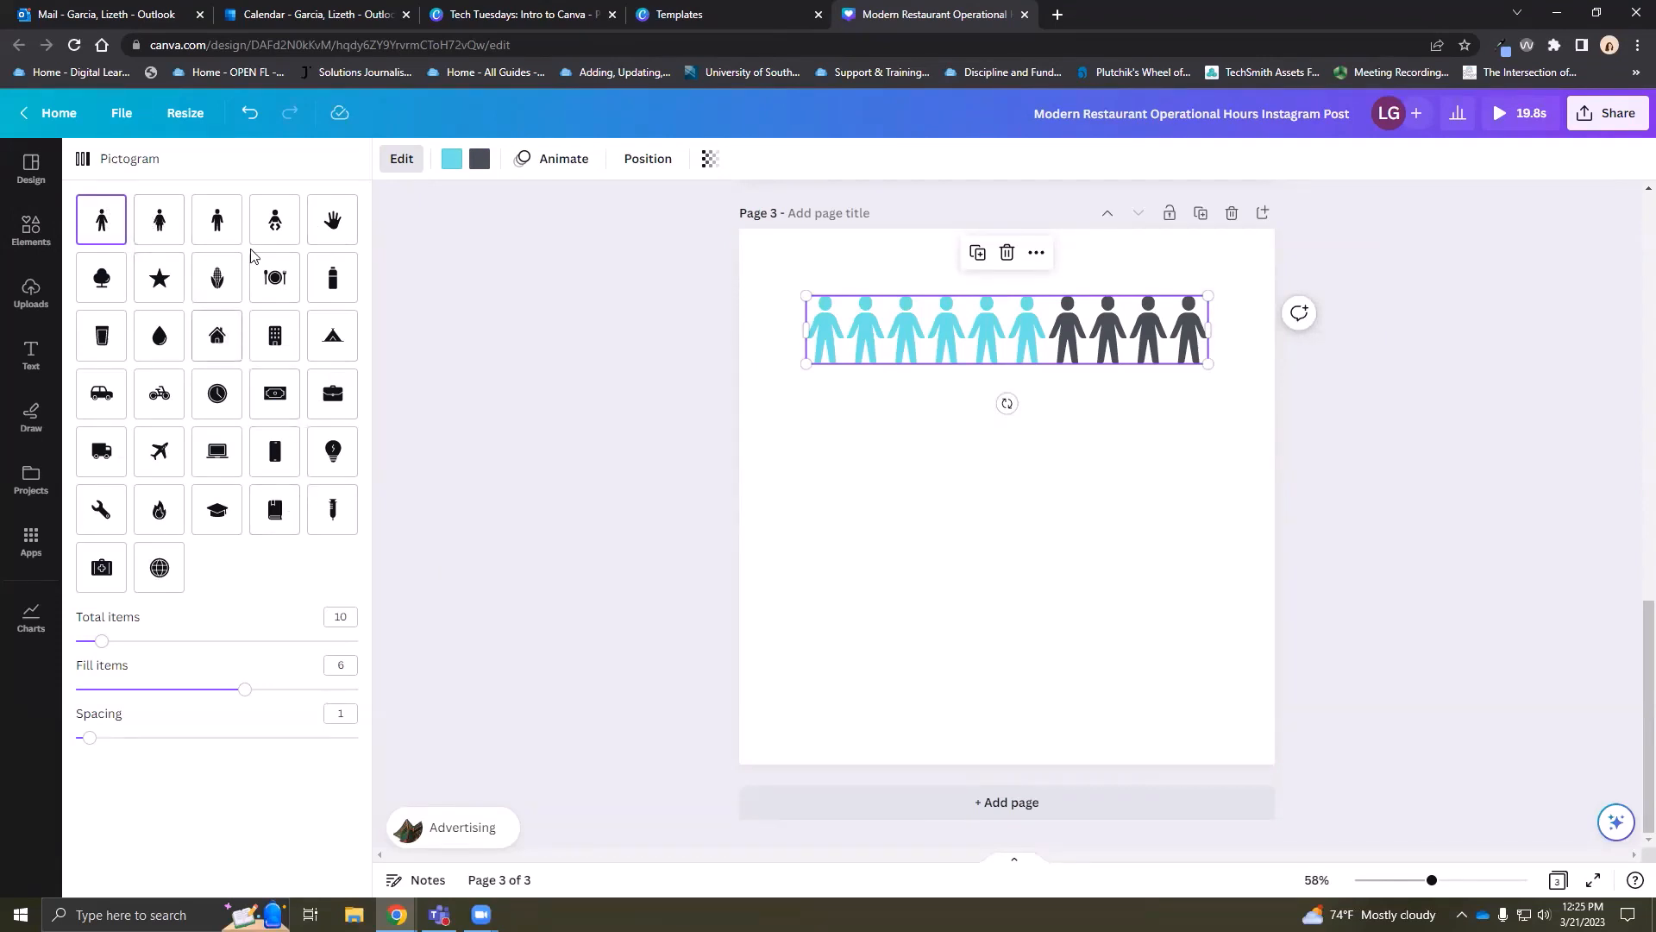
click(277, 221)
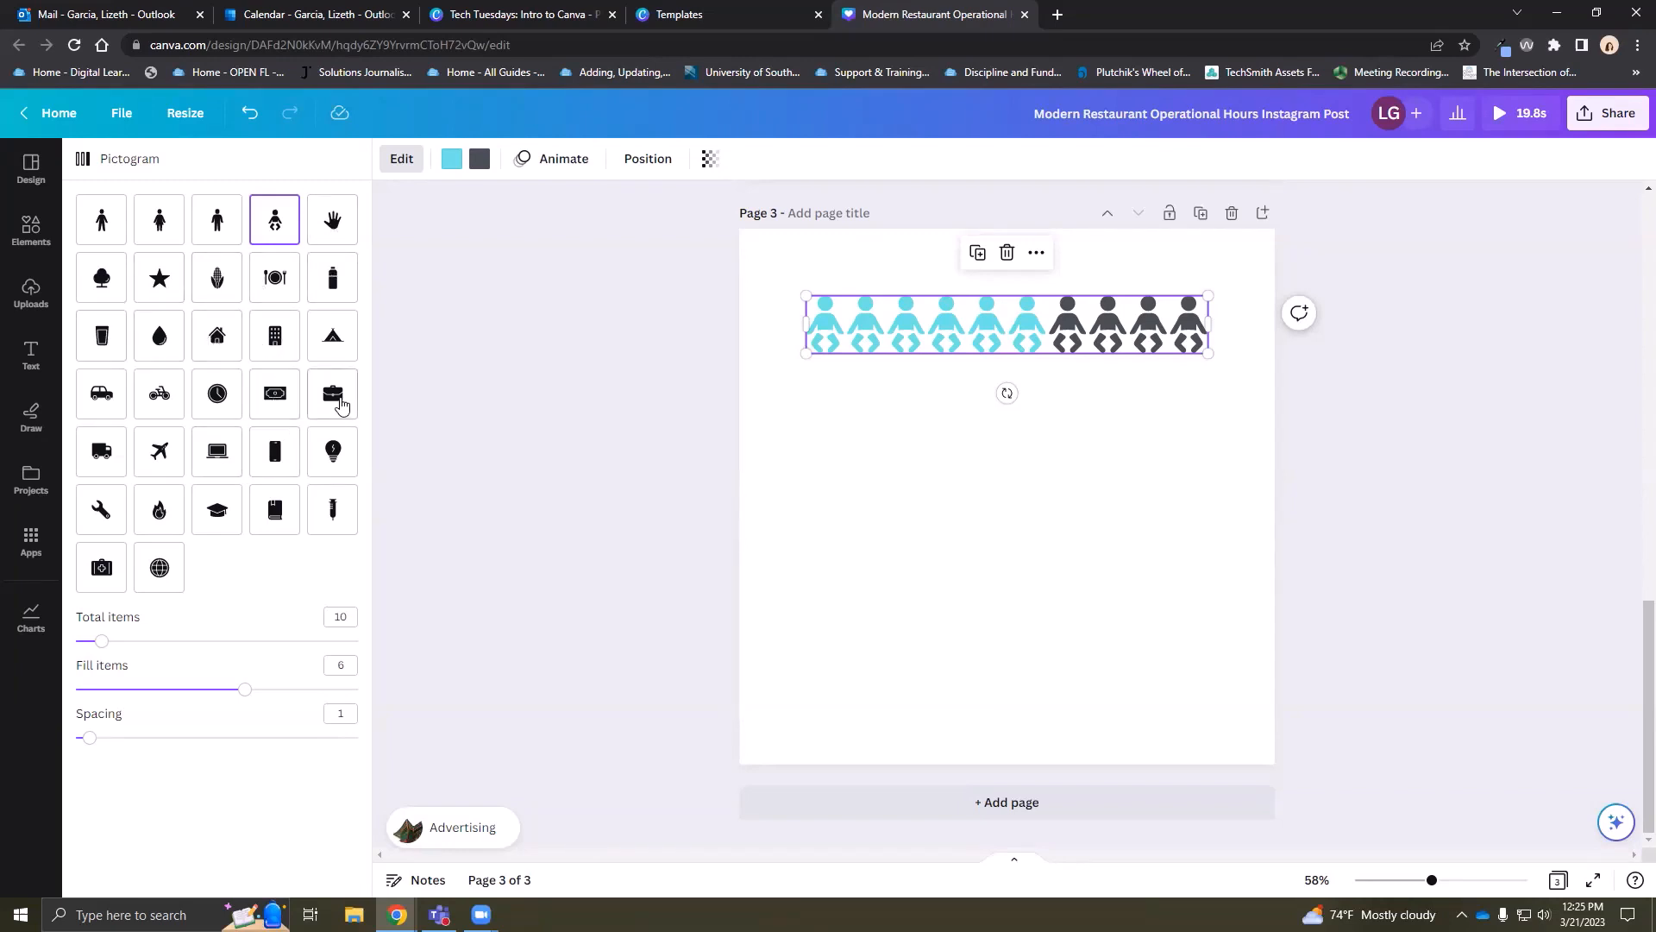
Switch the pictogram icon to first-aid kits and set Total items to 5
click(101, 567)
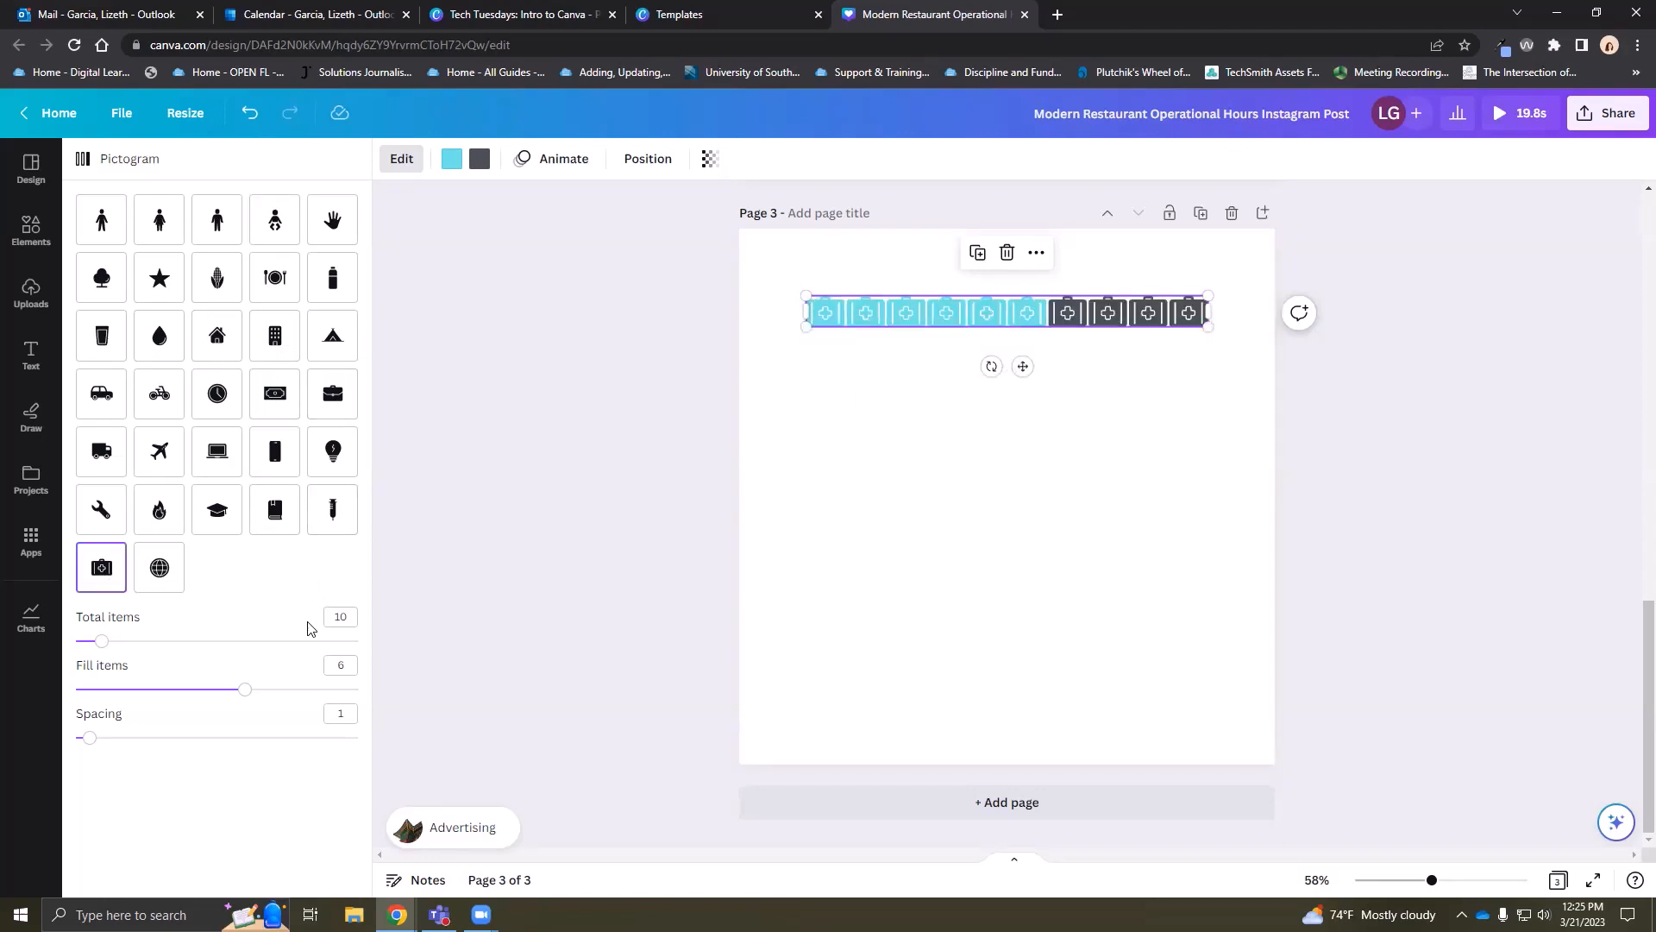
double_click(346, 617)
key(Return)
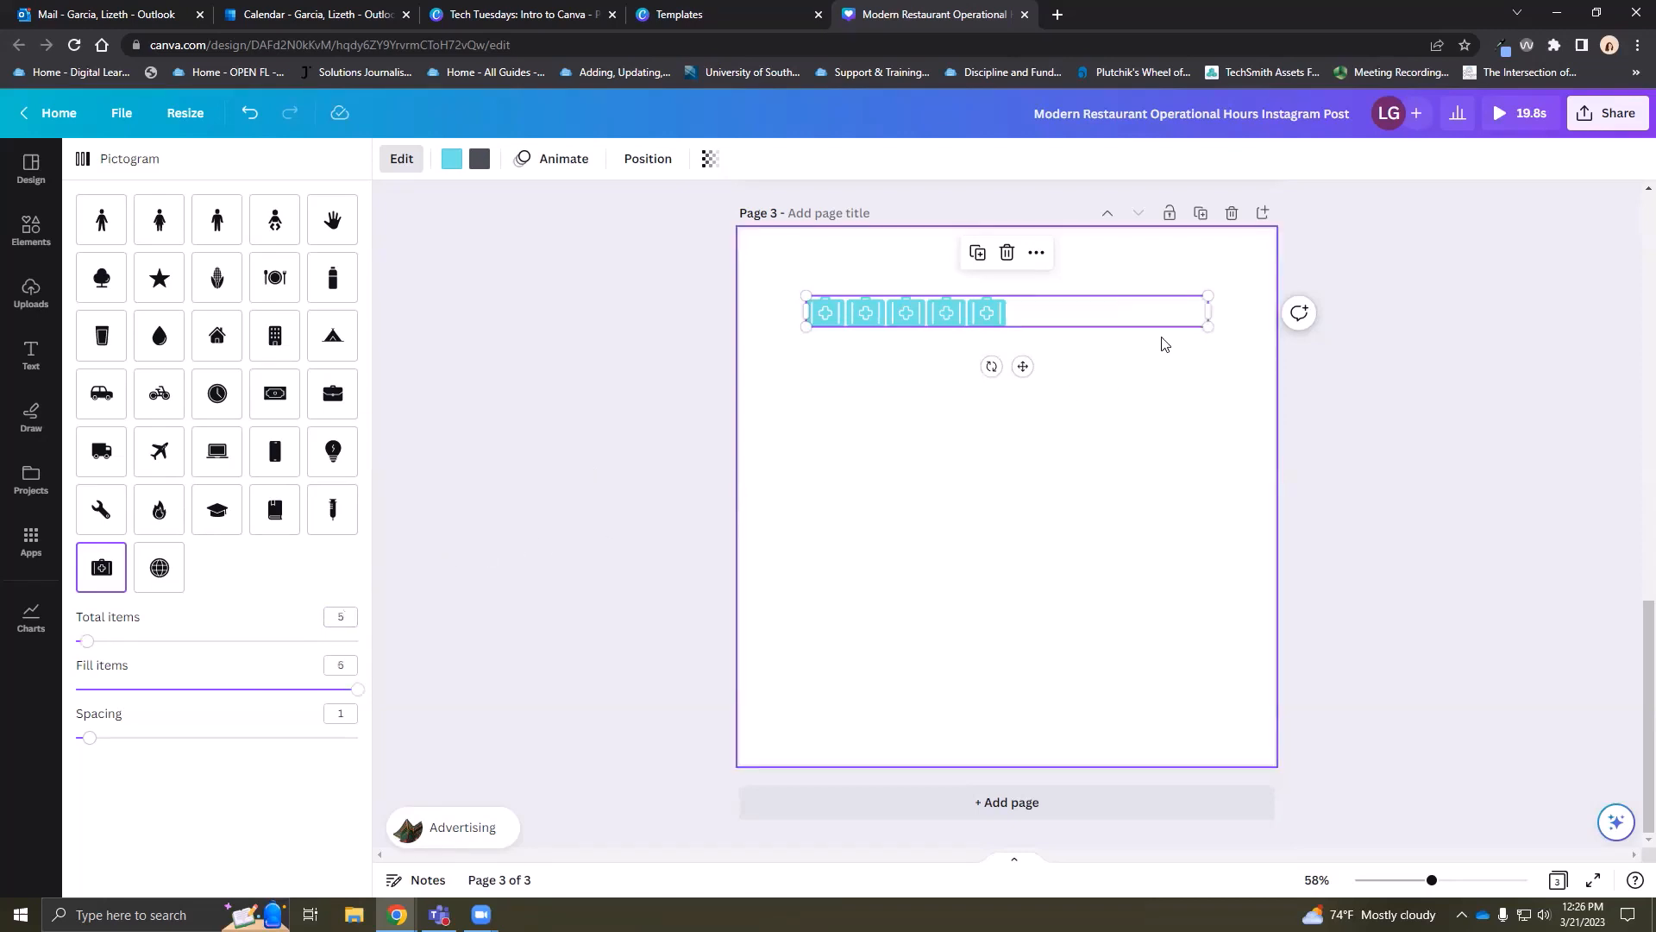
Enlarge the first-aid kits, set Fill items to 2 and raise Spacing to 3
drag(1260, 350, 1558, 459)
drag(1568, 325, 1187, 394)
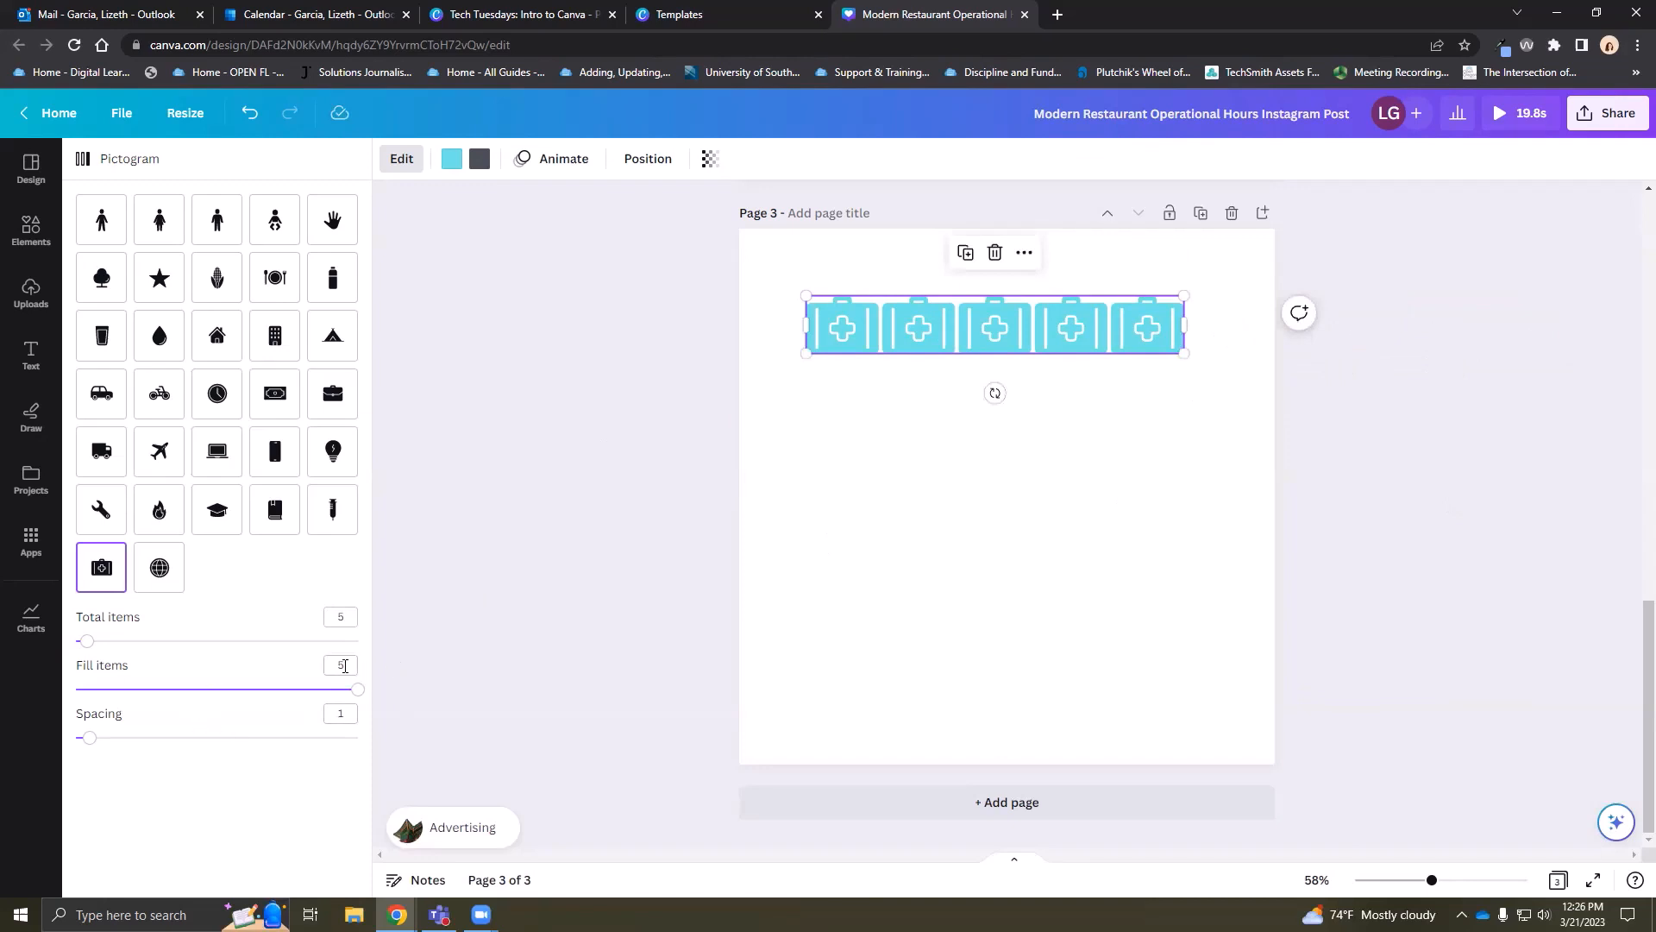
double_click(344, 666)
key(Return)
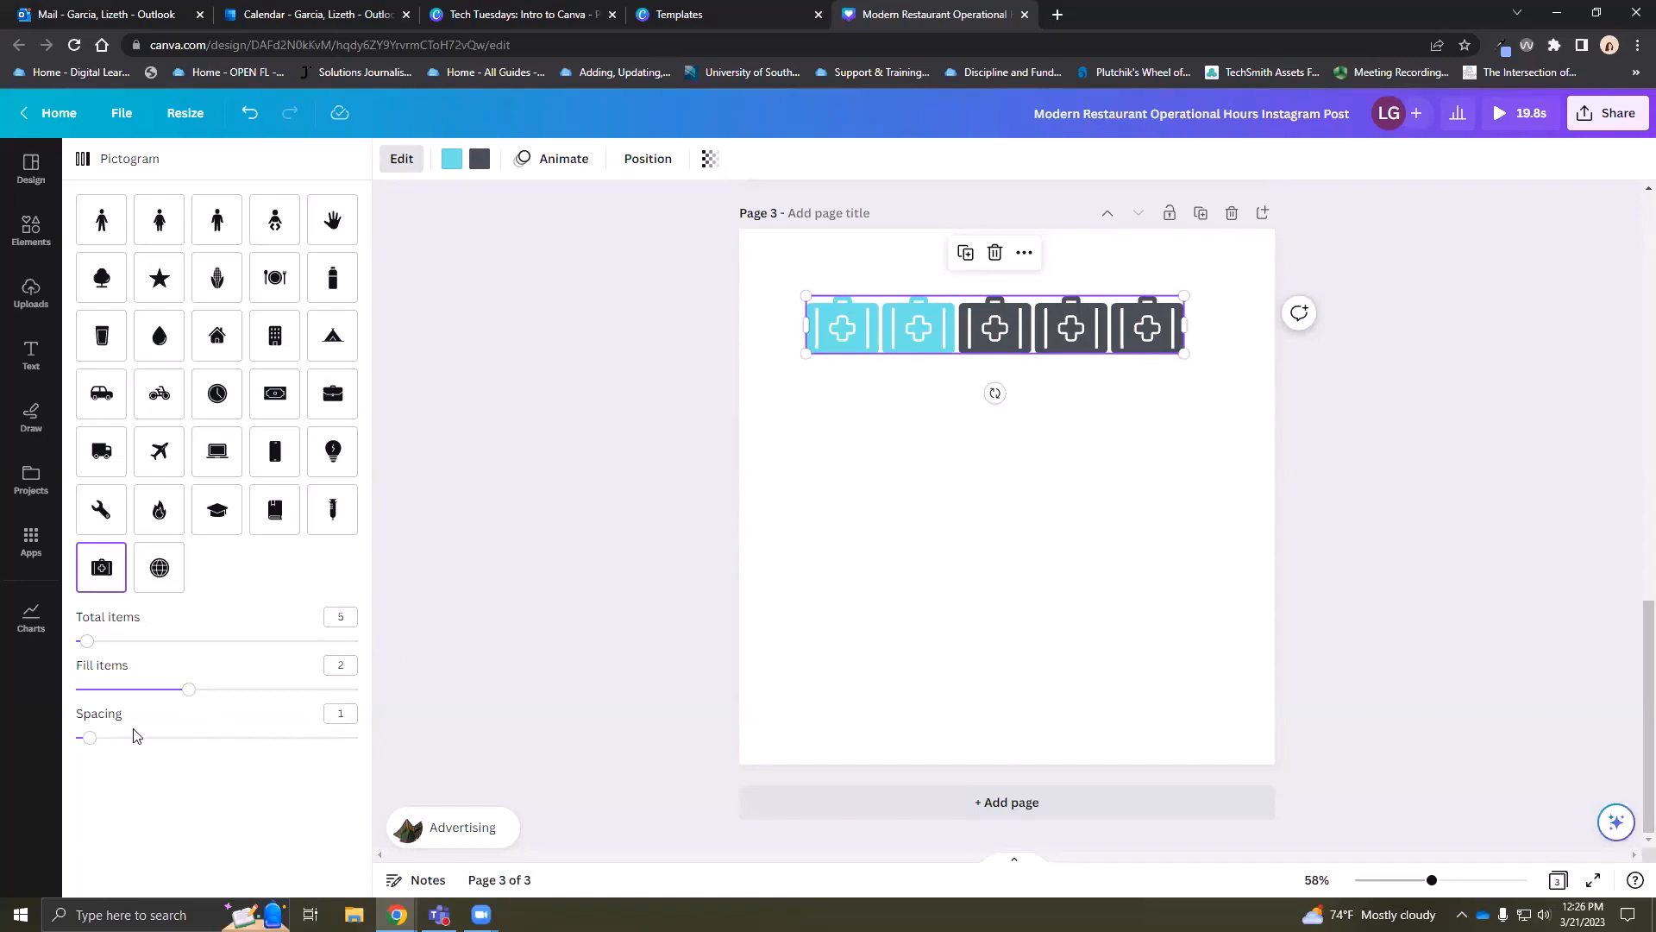
mouse_move(90, 737)
mouse_down()
mouse_move(144, 738)
mouse_move(121, 741)
mouse_up()
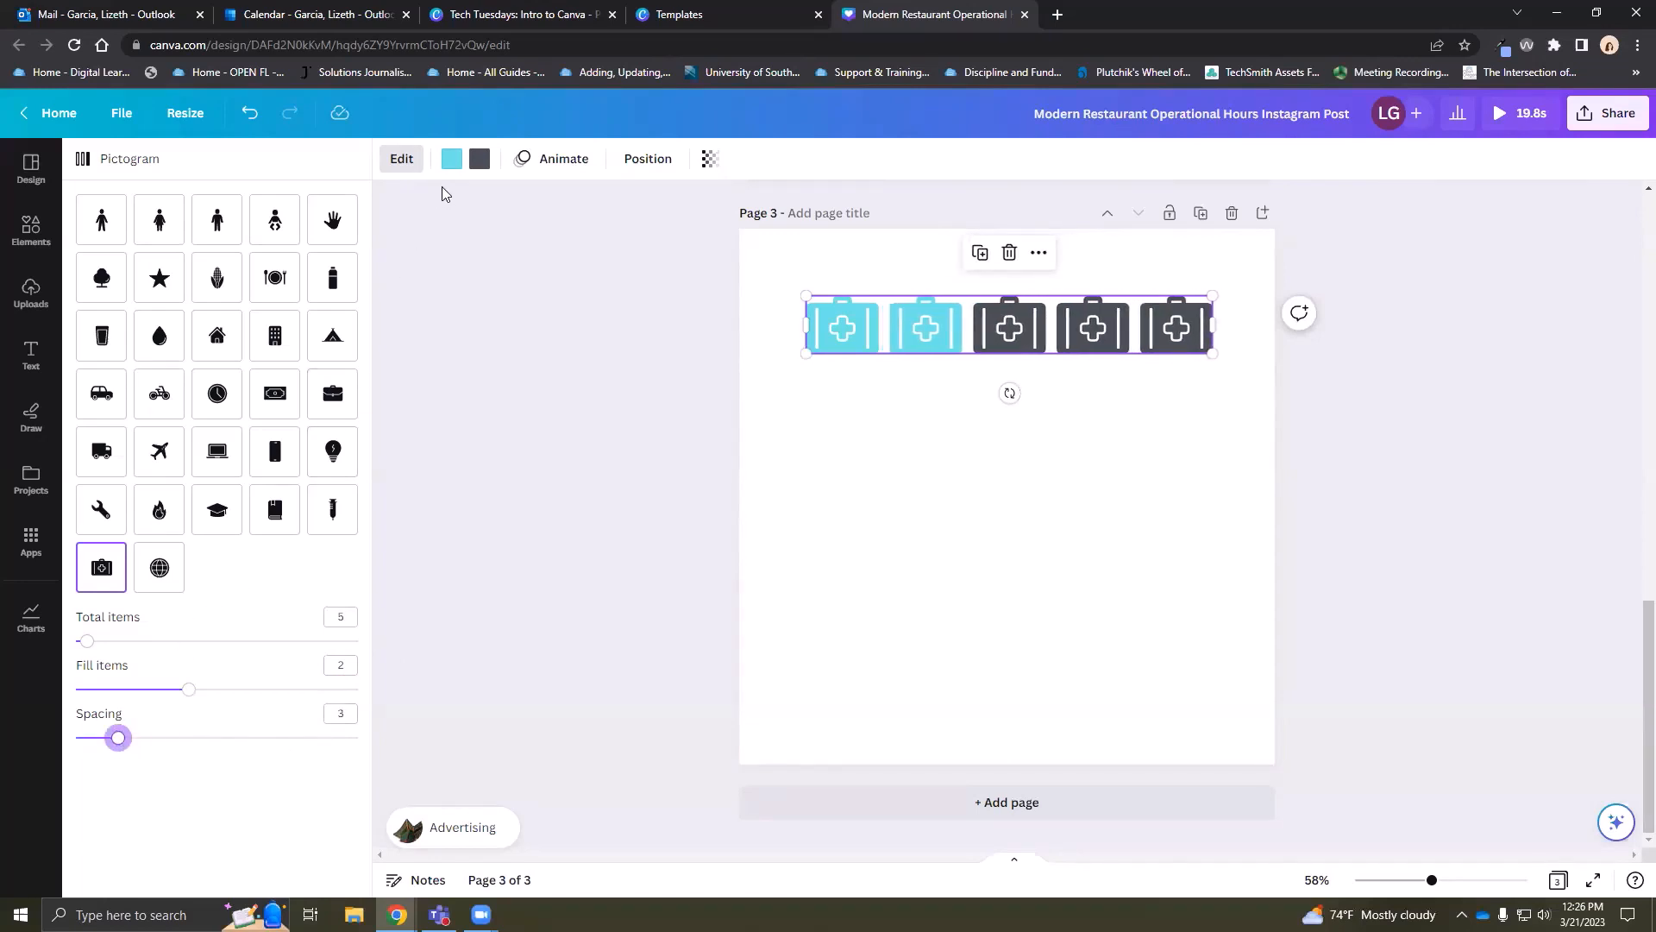
Colour the two filled first-aid kits red
click(451, 166)
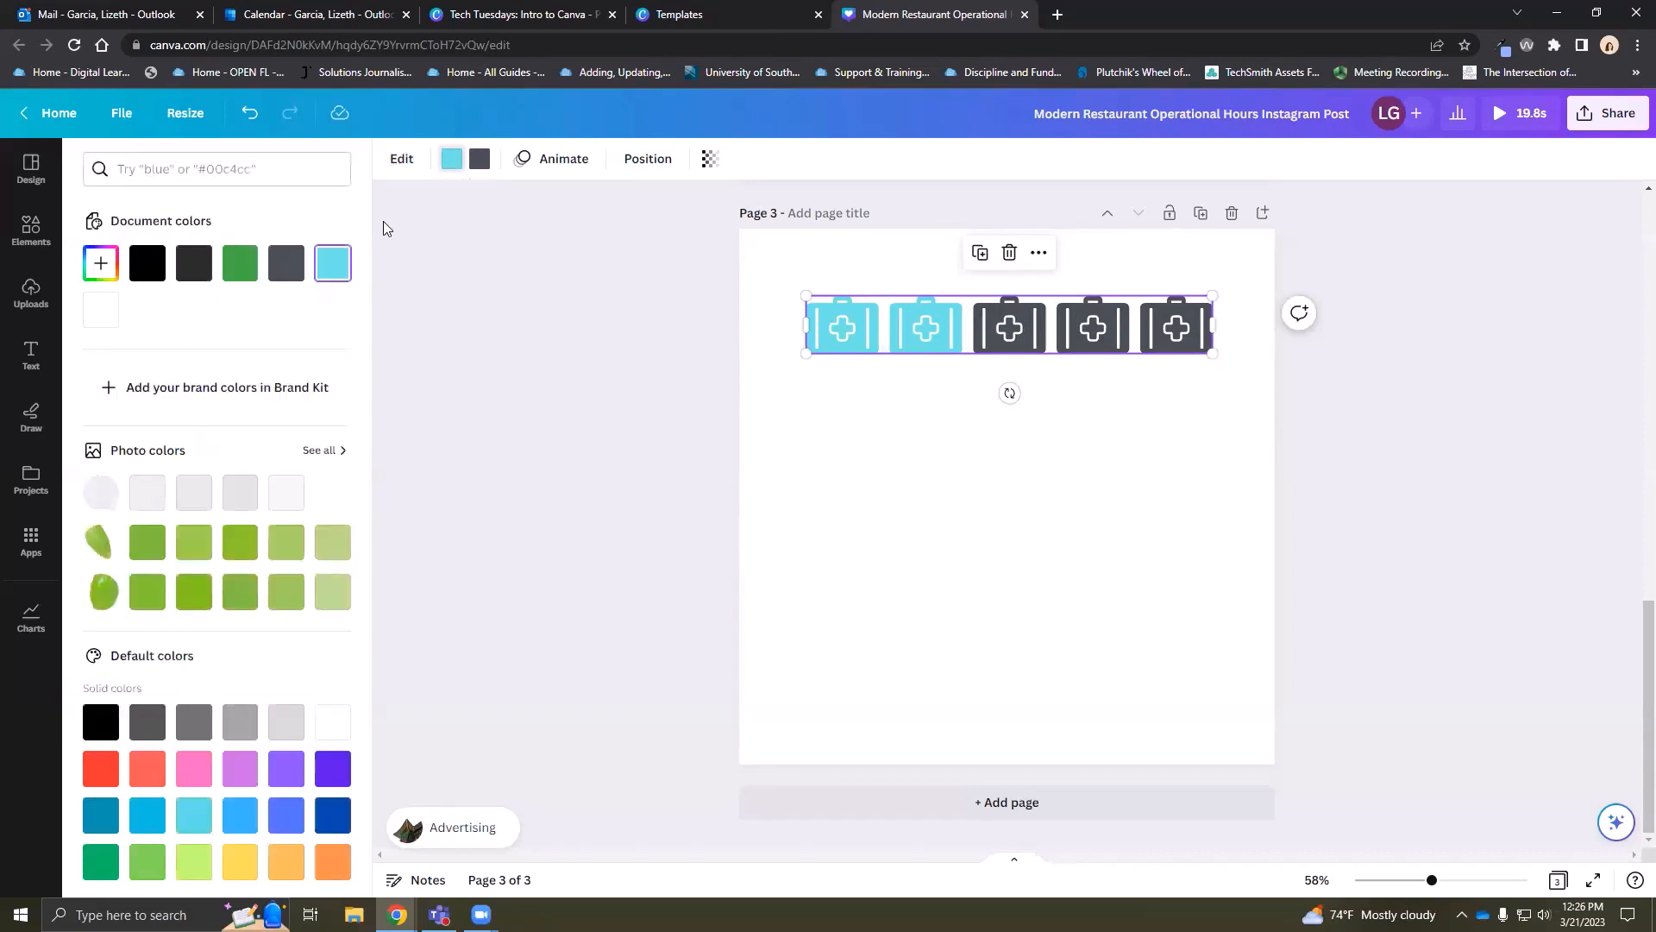
click(244, 266)
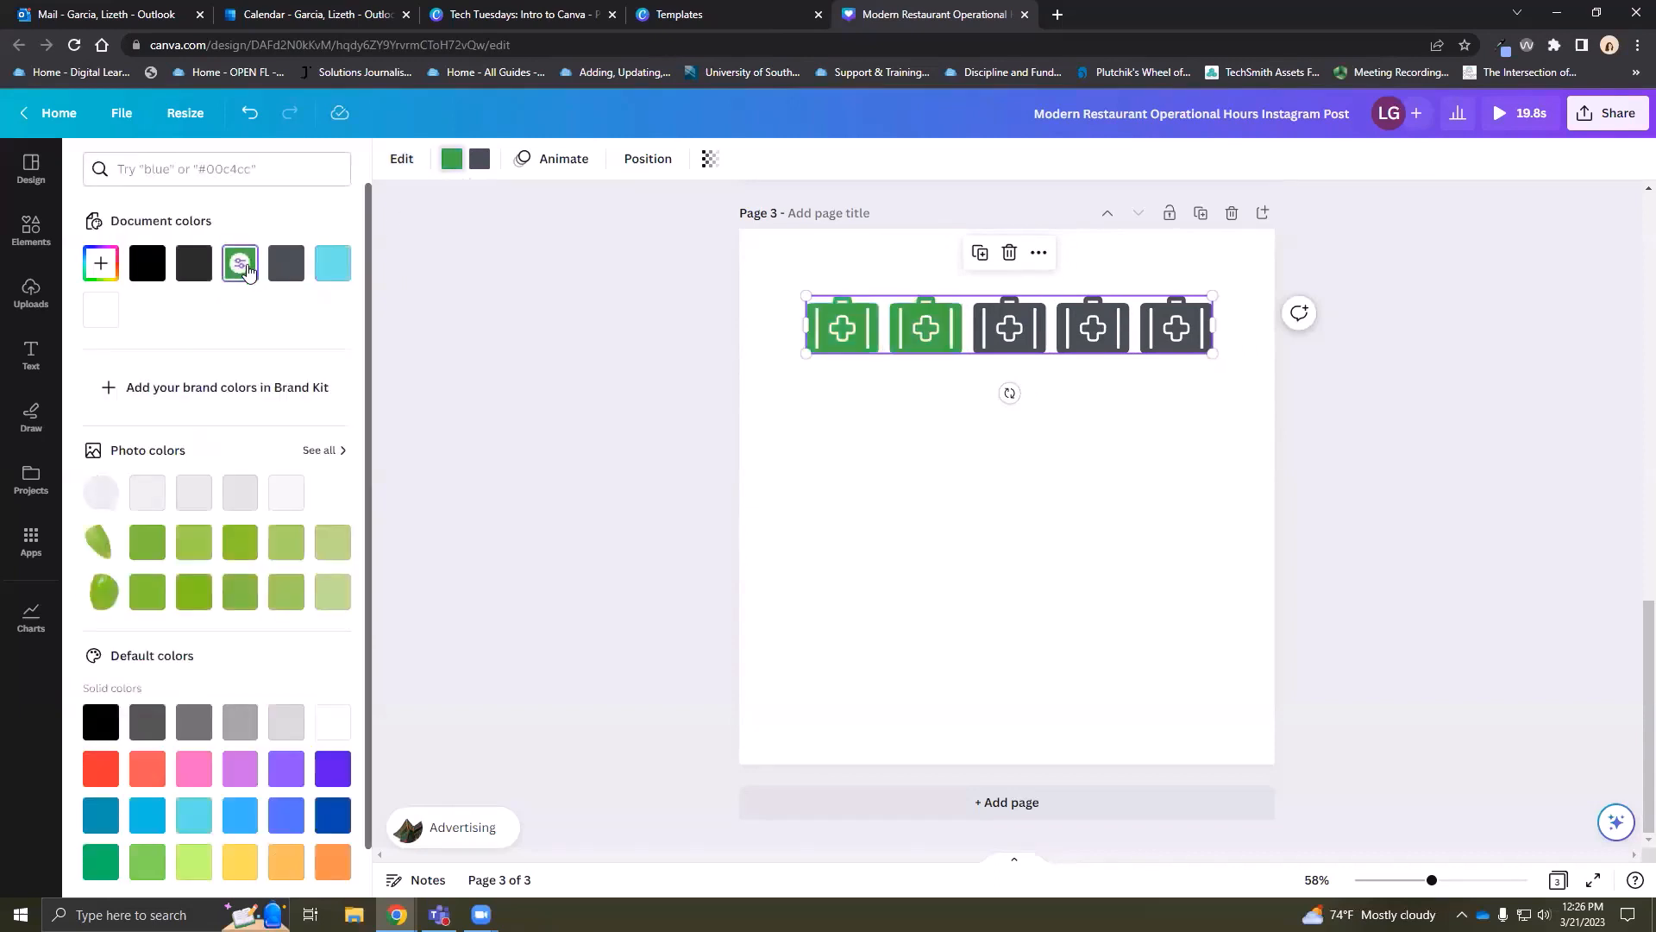
click(101, 775)
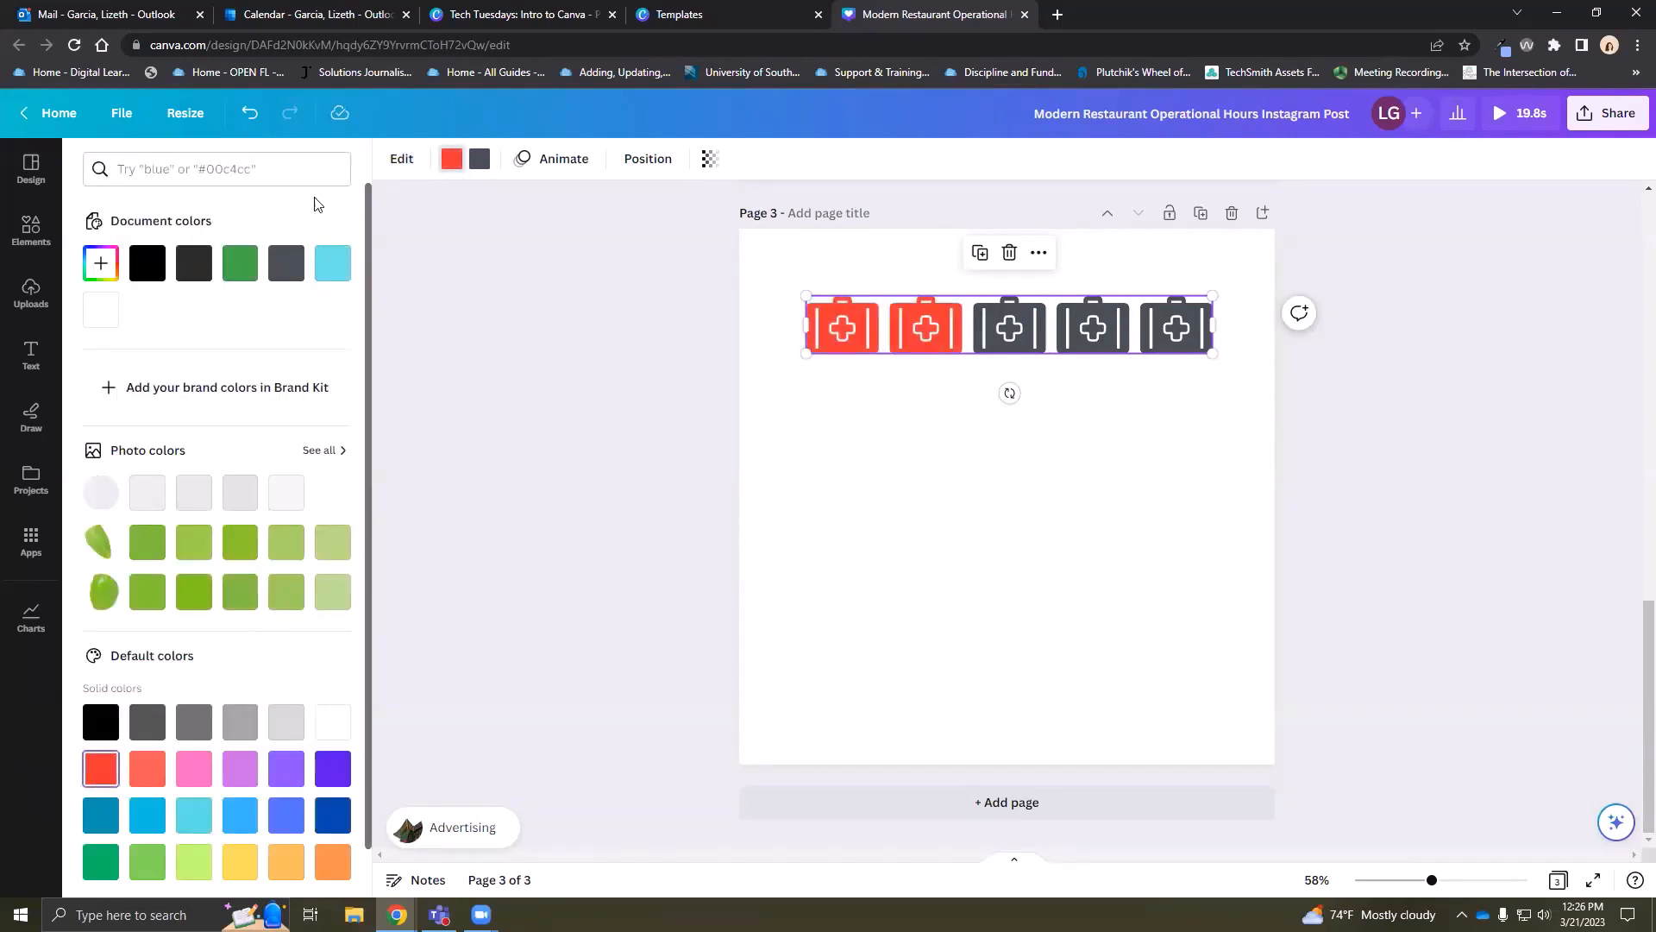
Make the three unfilled first-aid kits medium grey
click(480, 162)
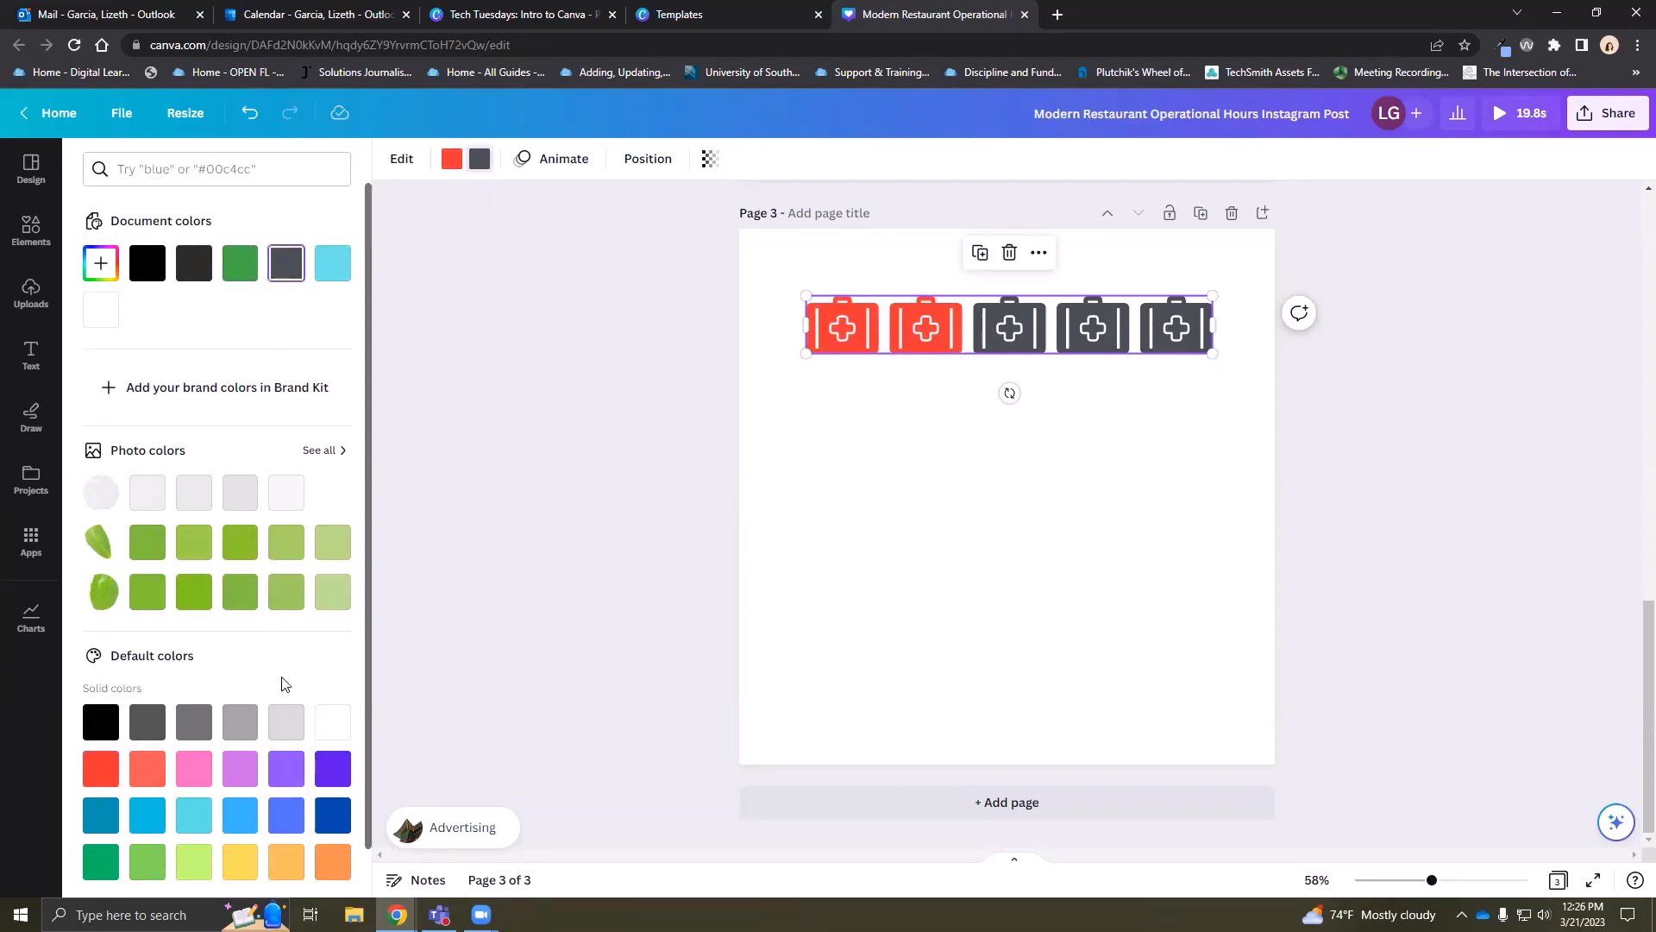
click(286, 721)
click(240, 721)
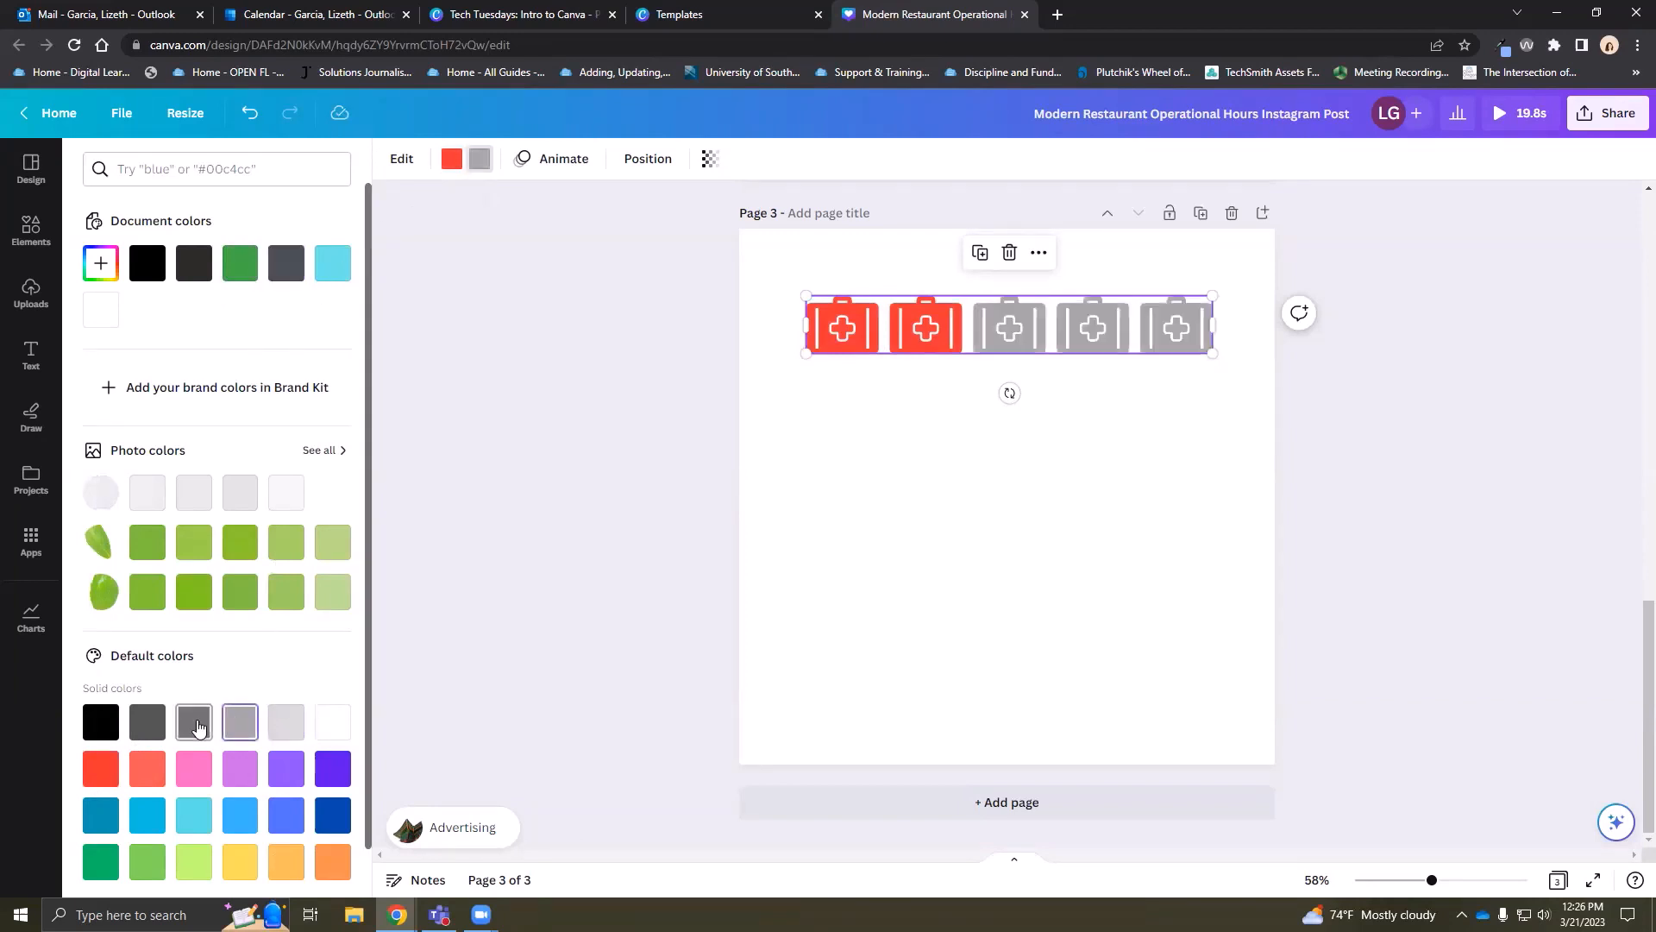
click(833, 451)
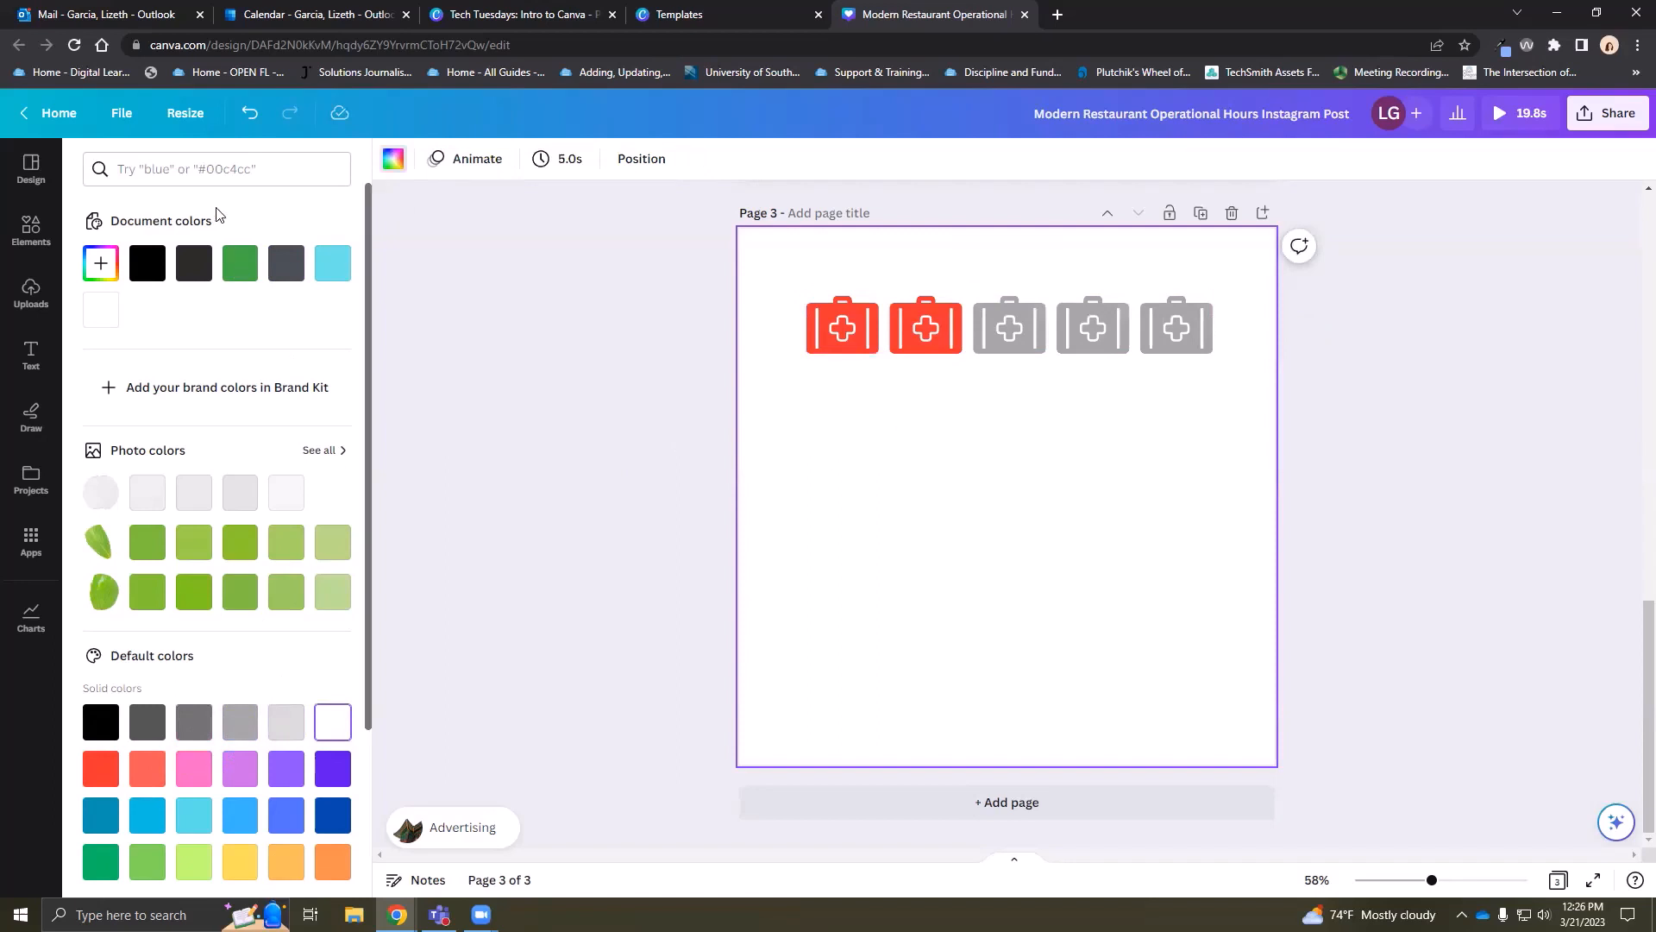
click(963, 333)
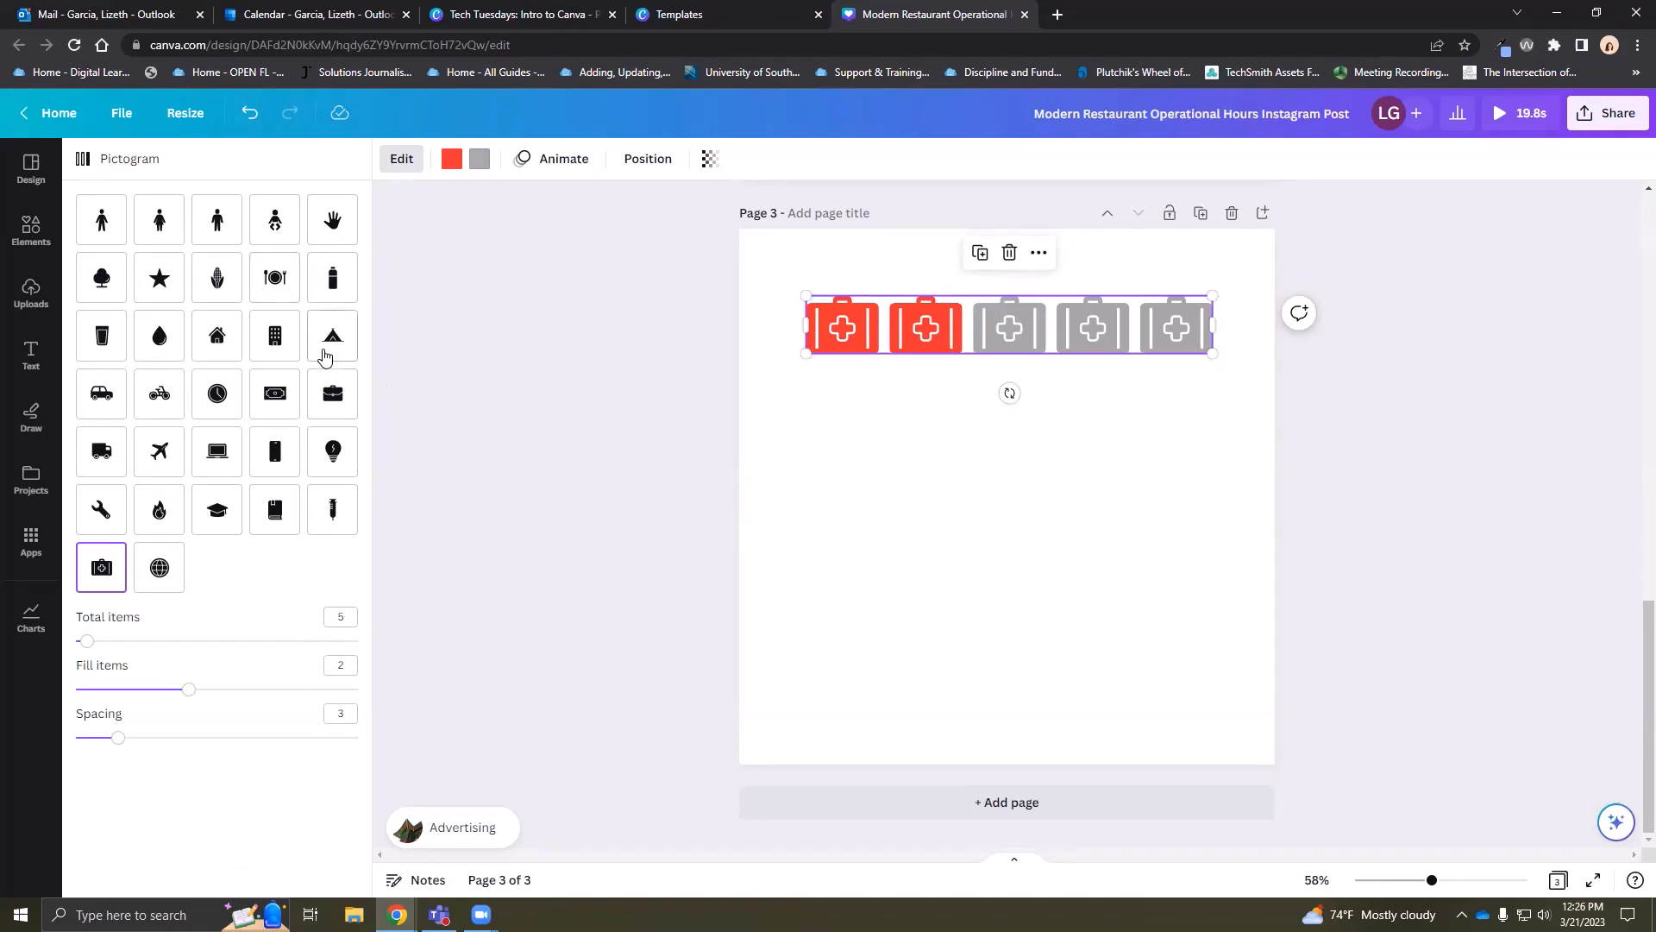
click(926, 453)
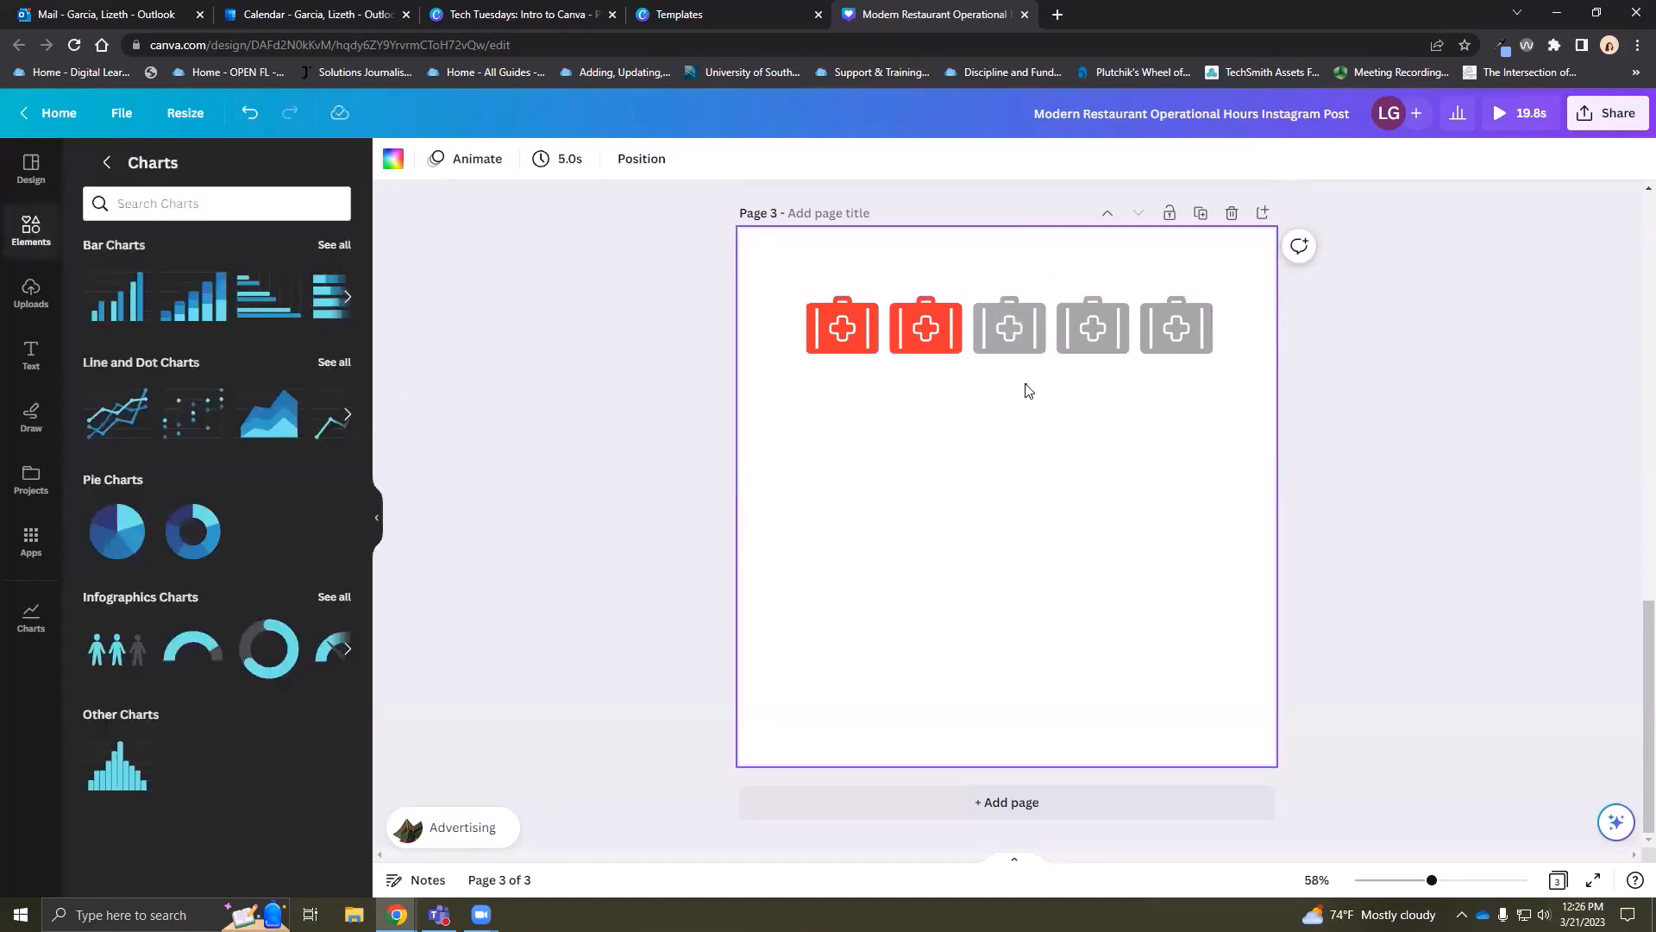
click(41, 366)
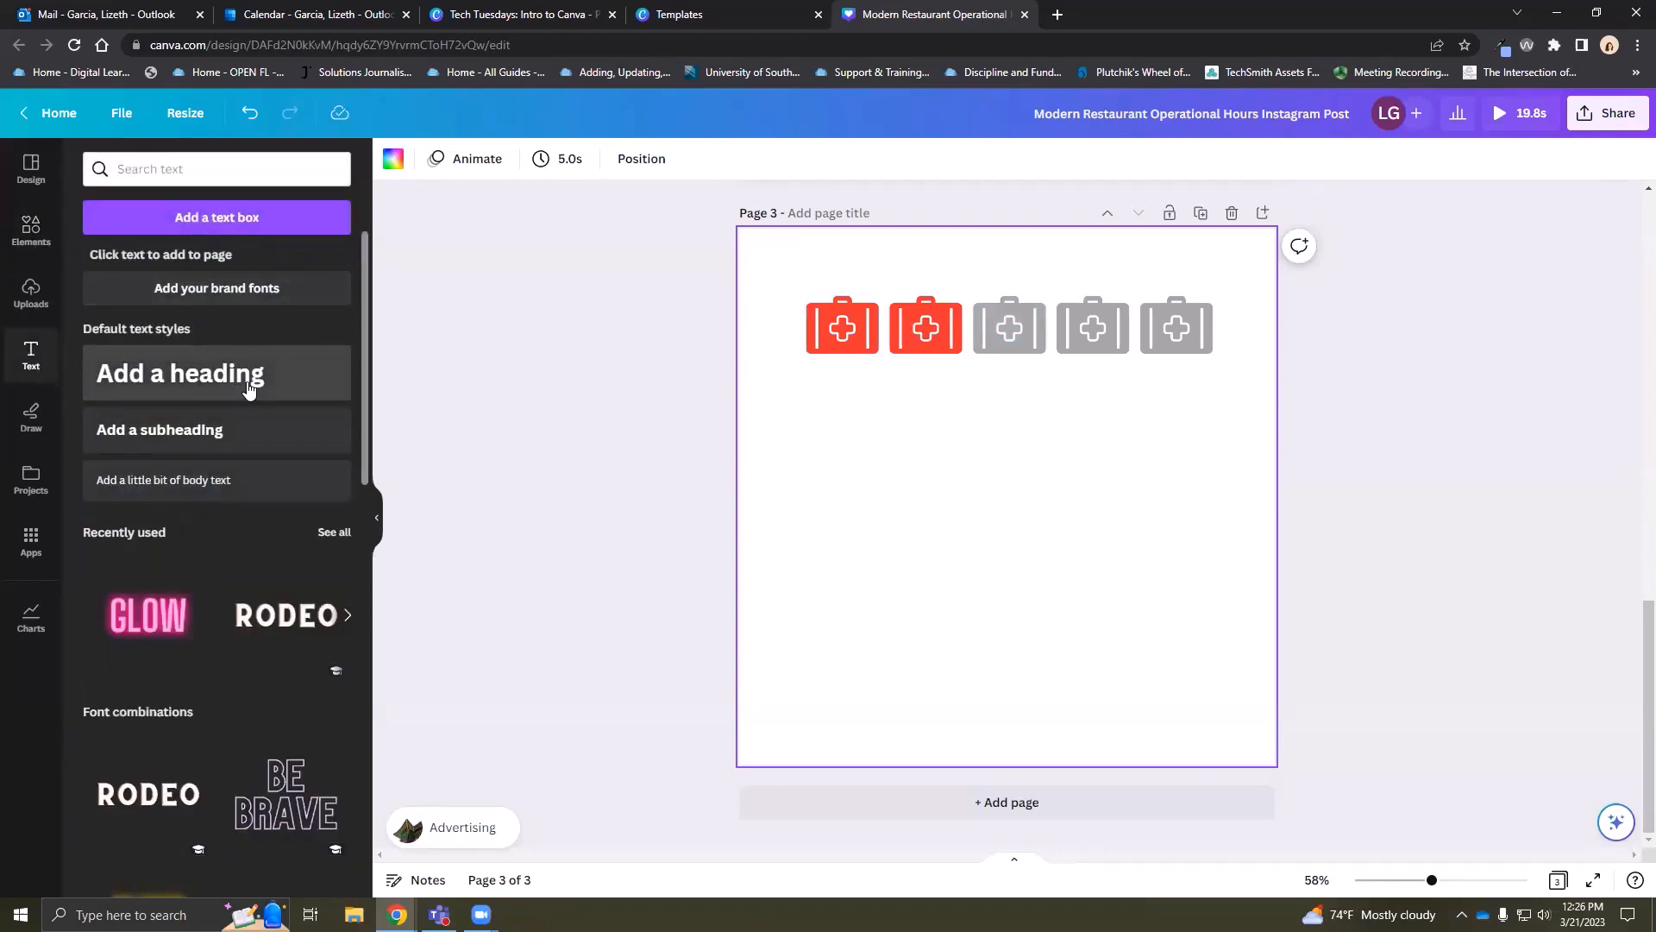
Add a subheading under the first-aid kits and replace its text with '20% of Patients ...'
click(214, 430)
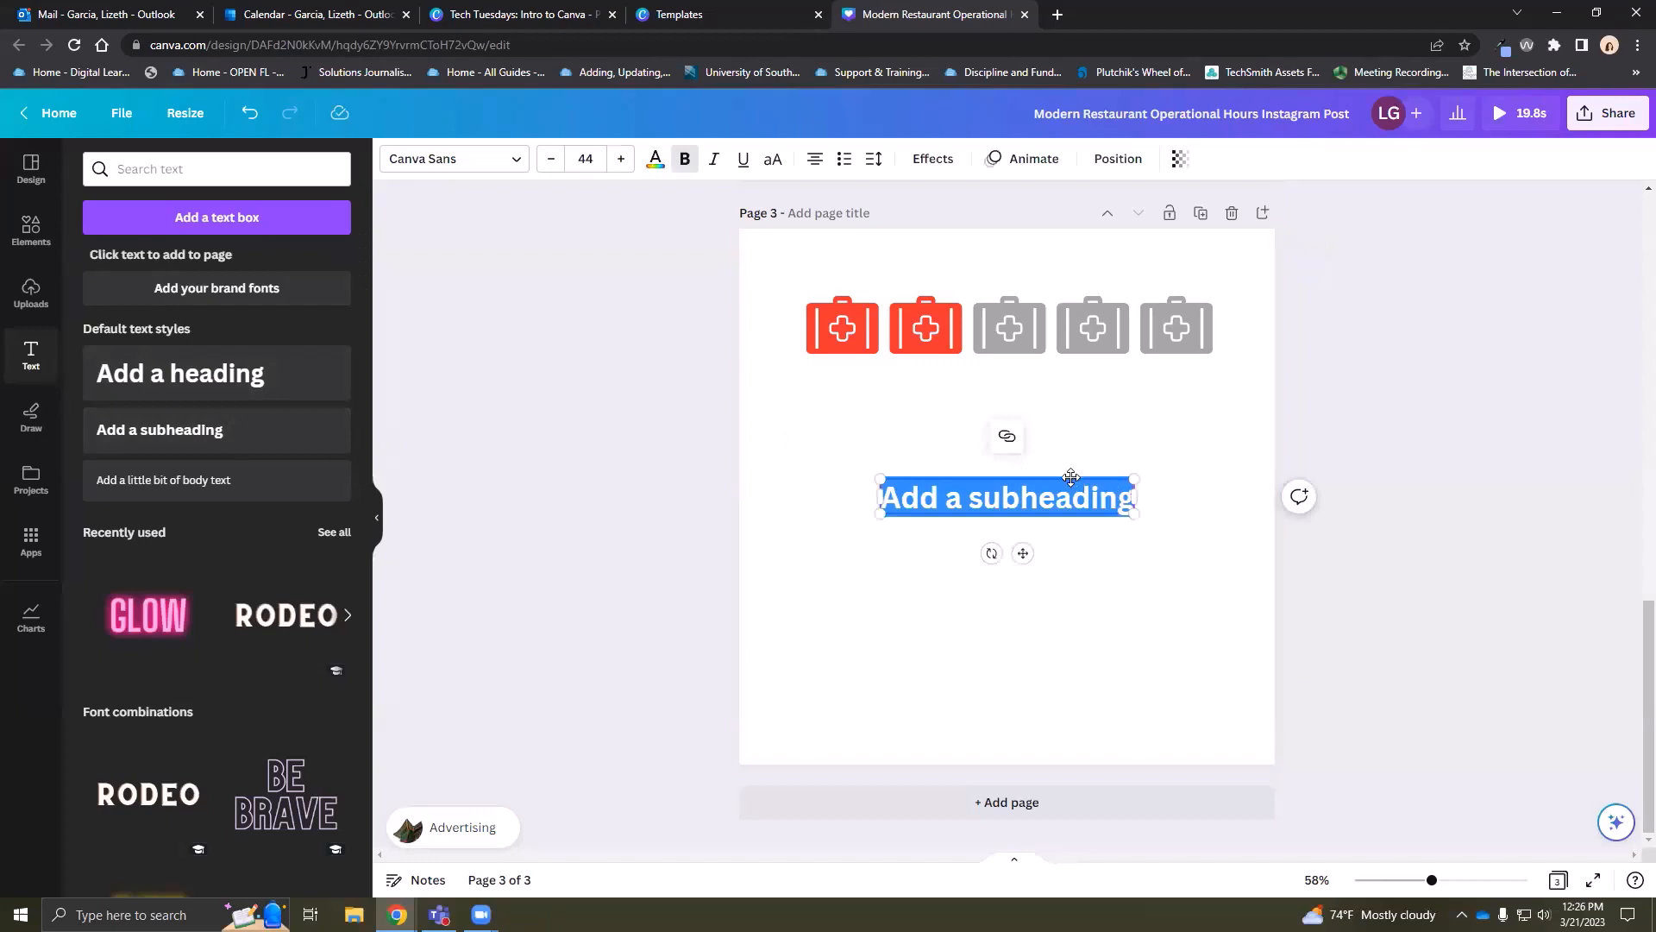
triple_click(1039, 397)
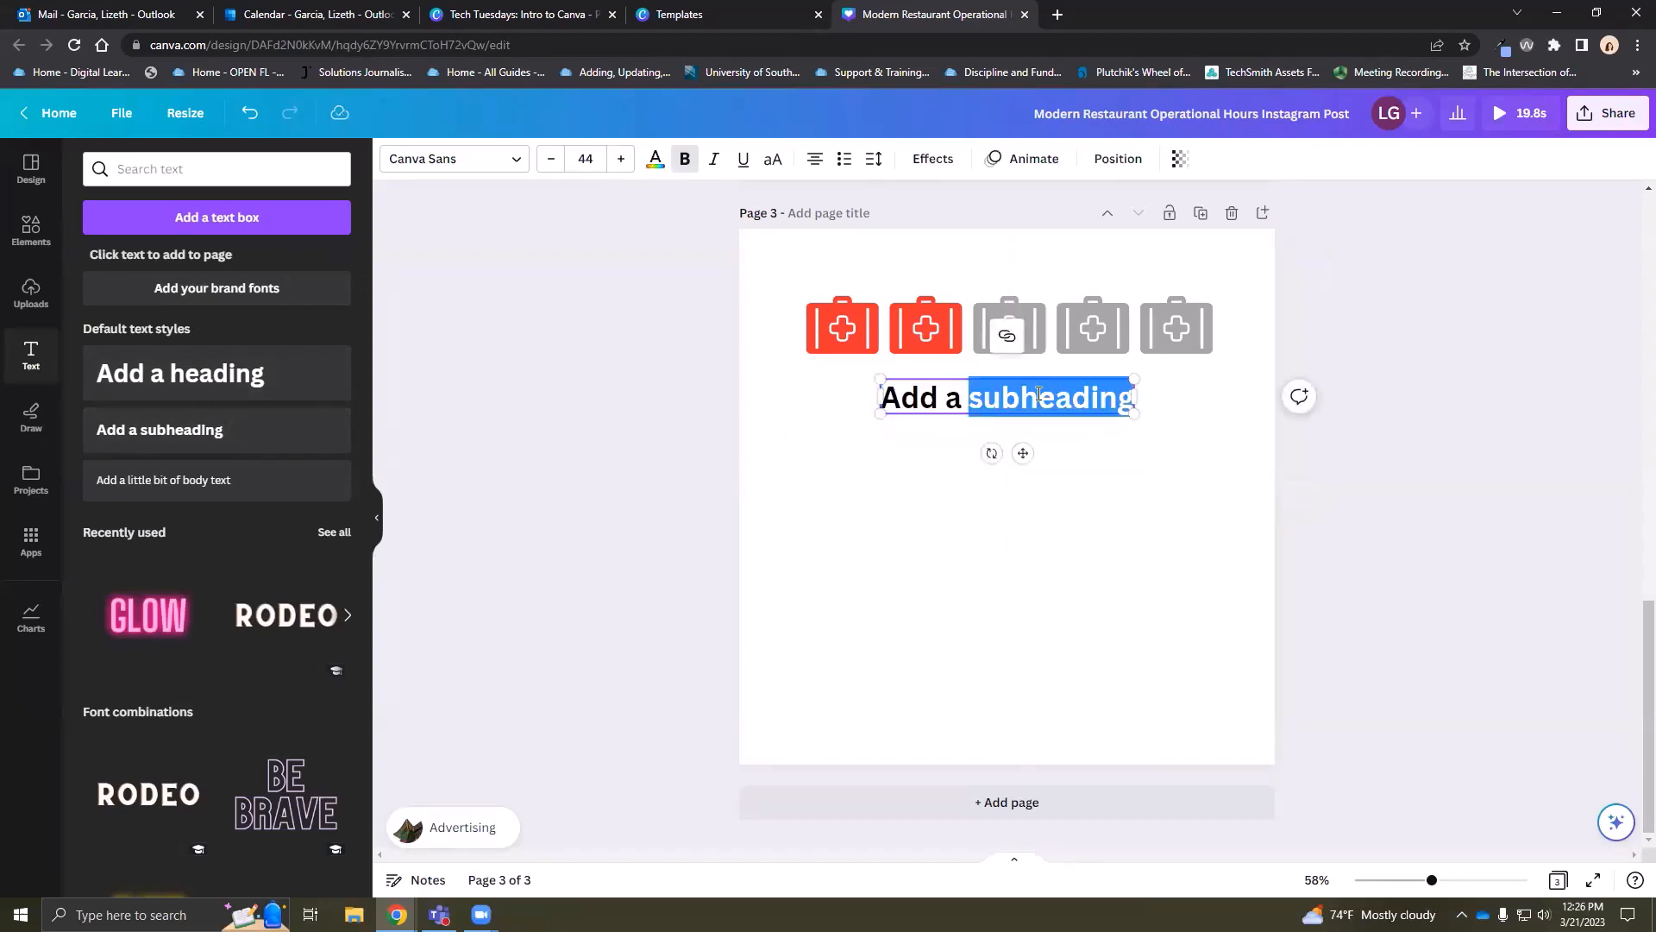
text(20)
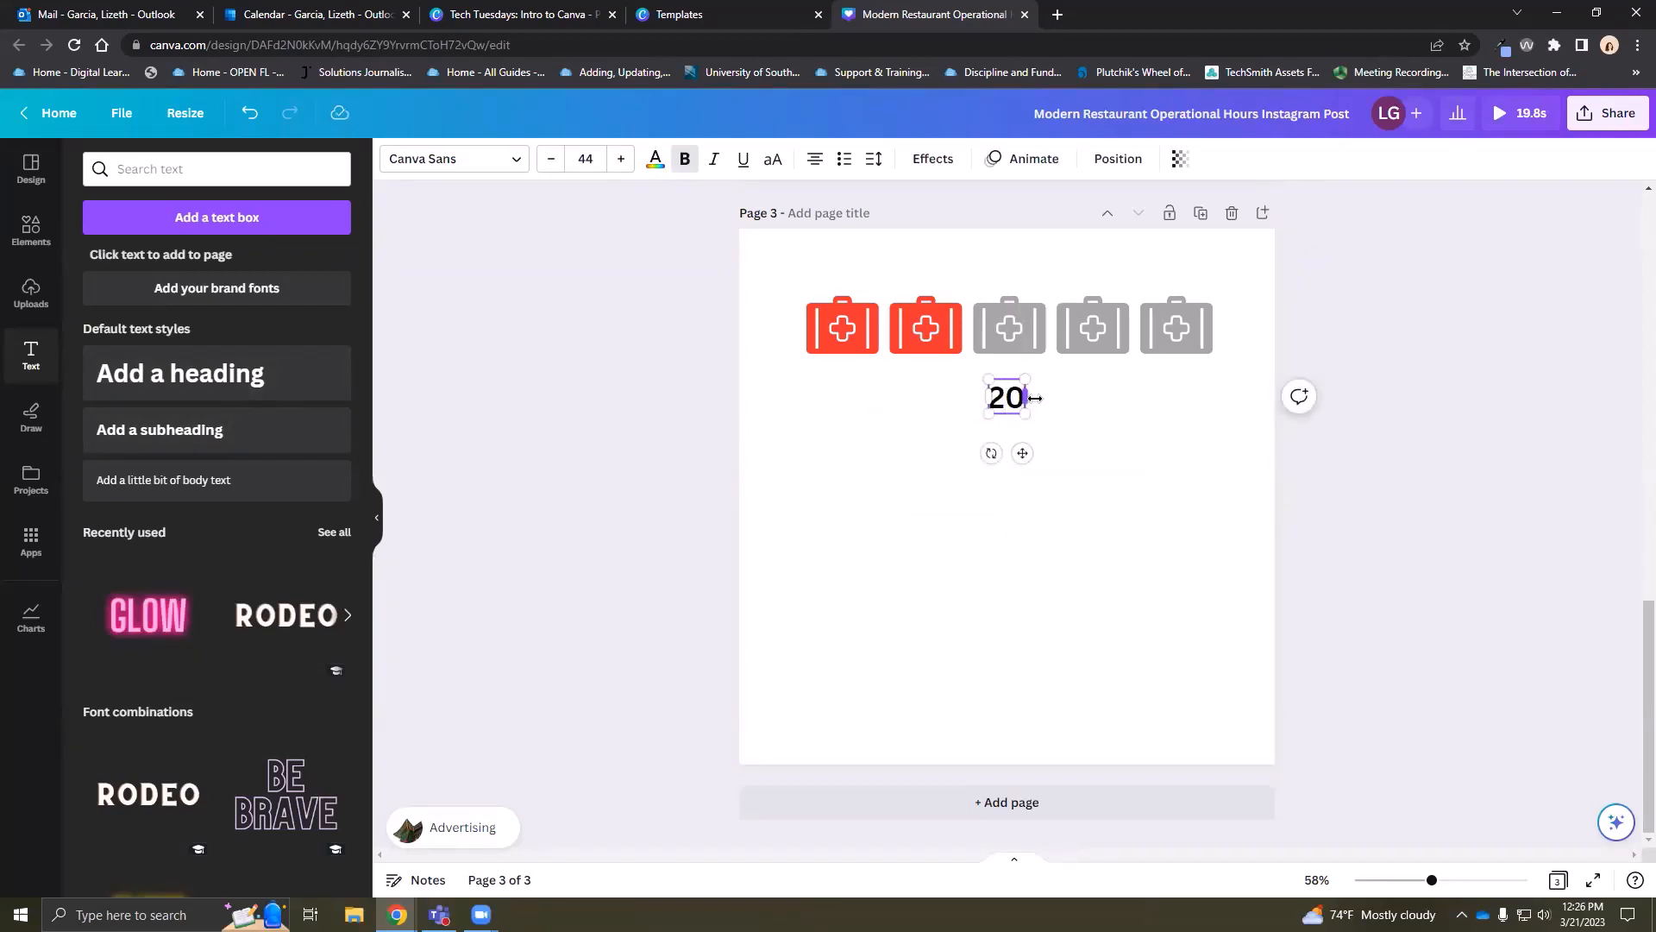
text(% of Pati)
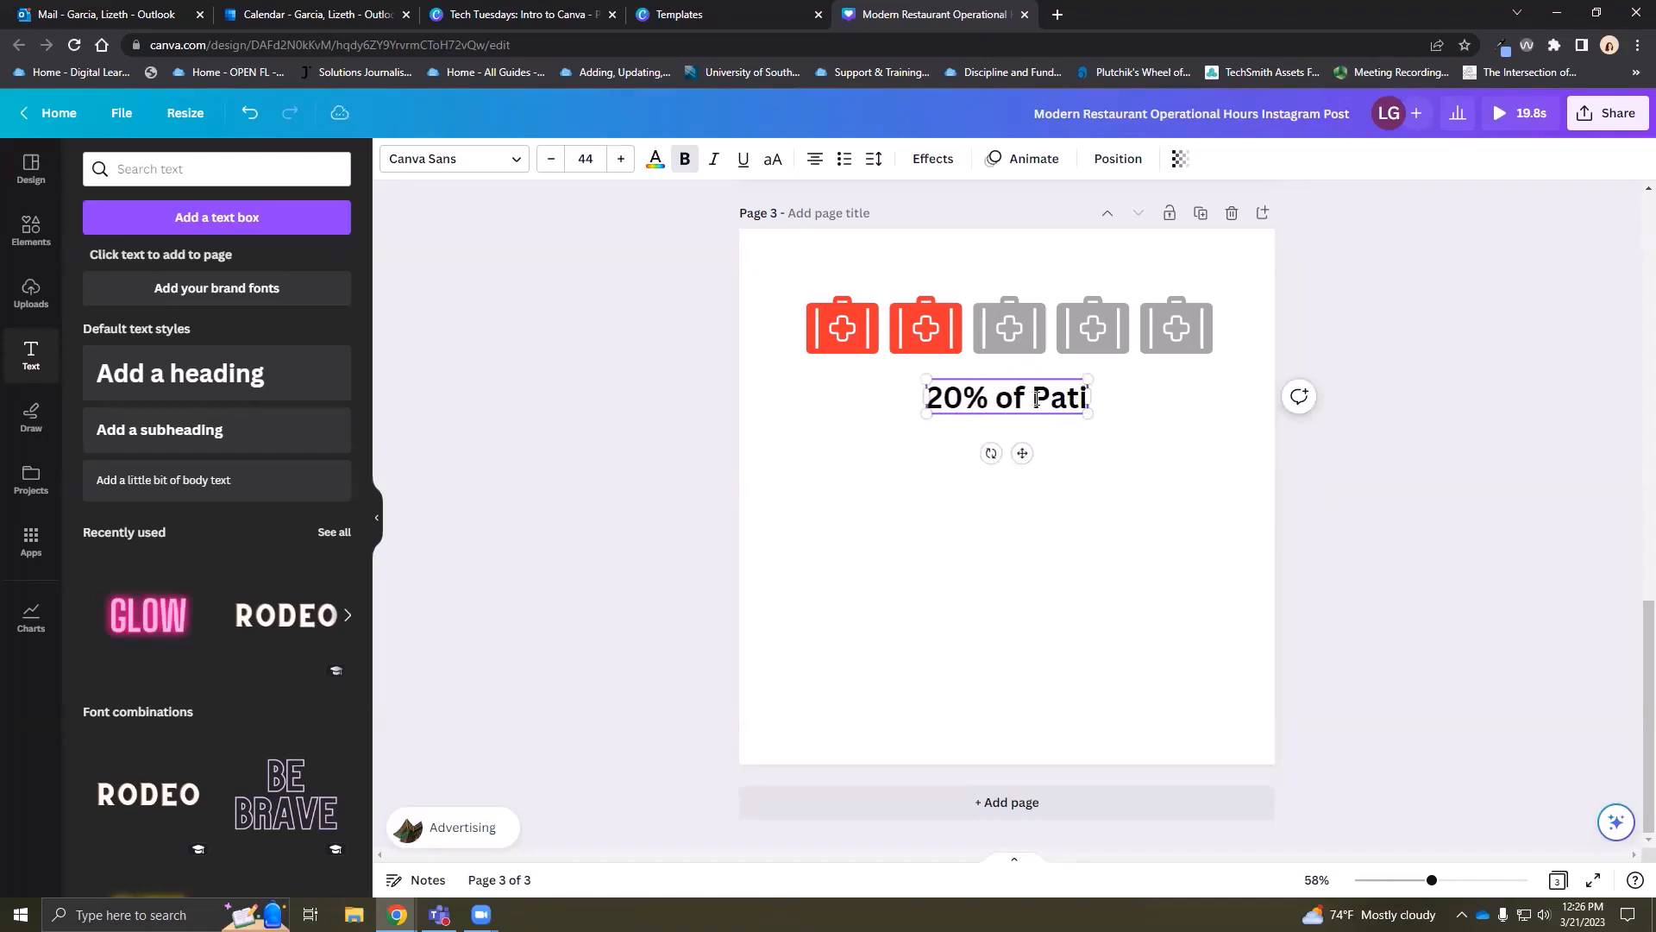
text(ents)
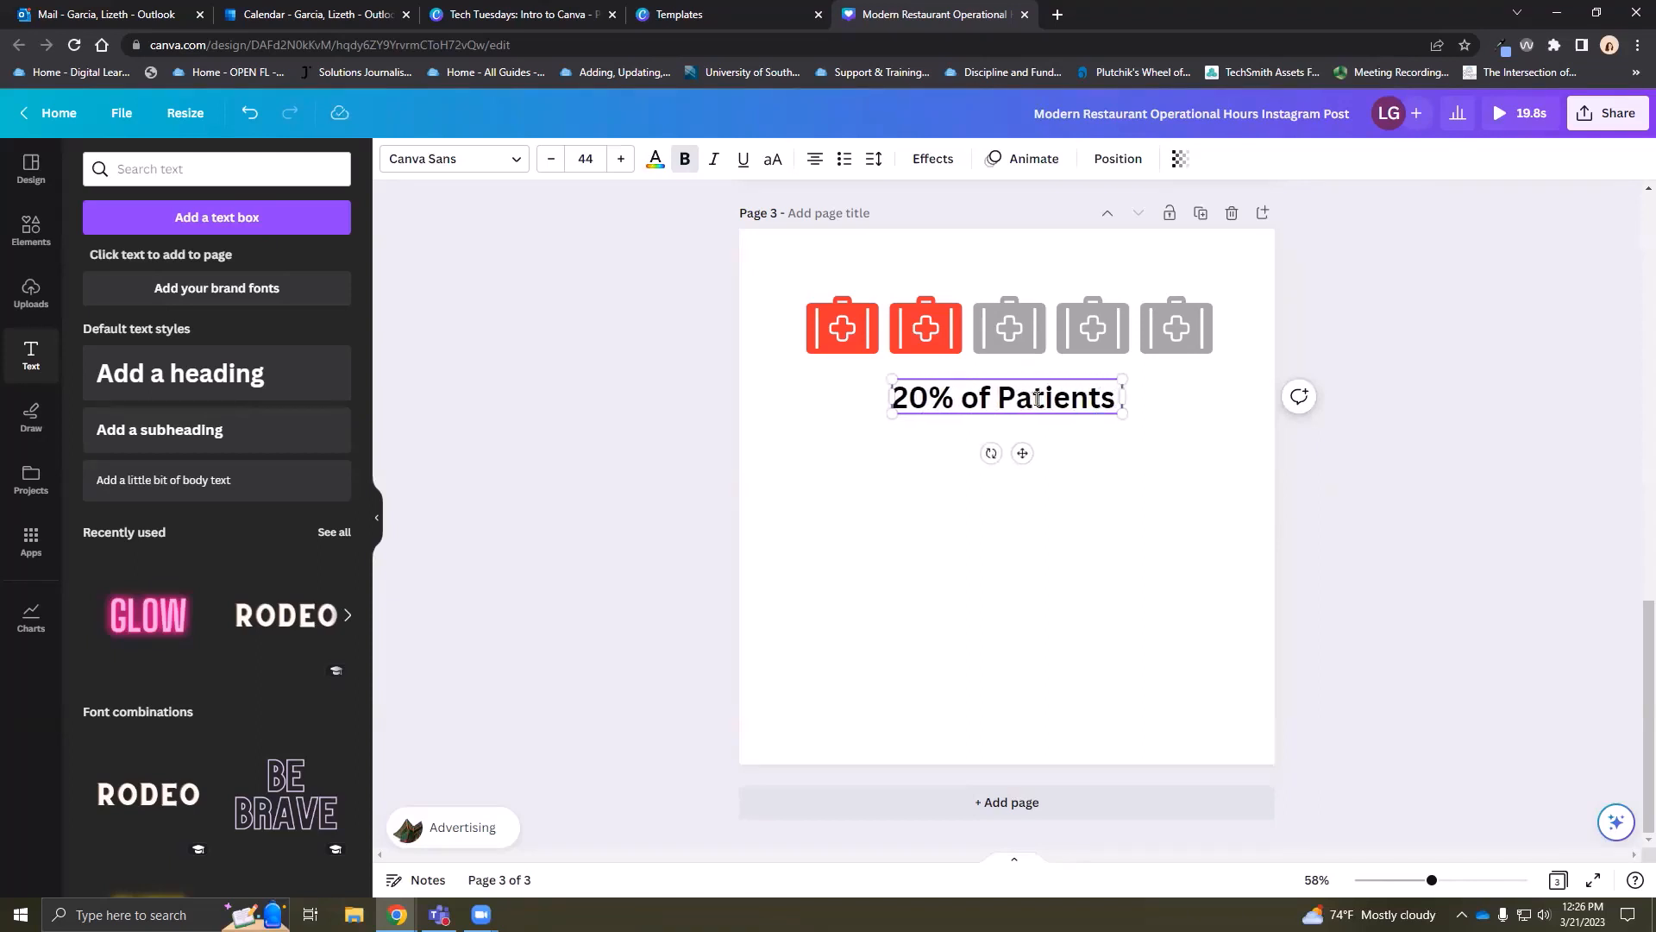
text( ...)
click(1156, 500)
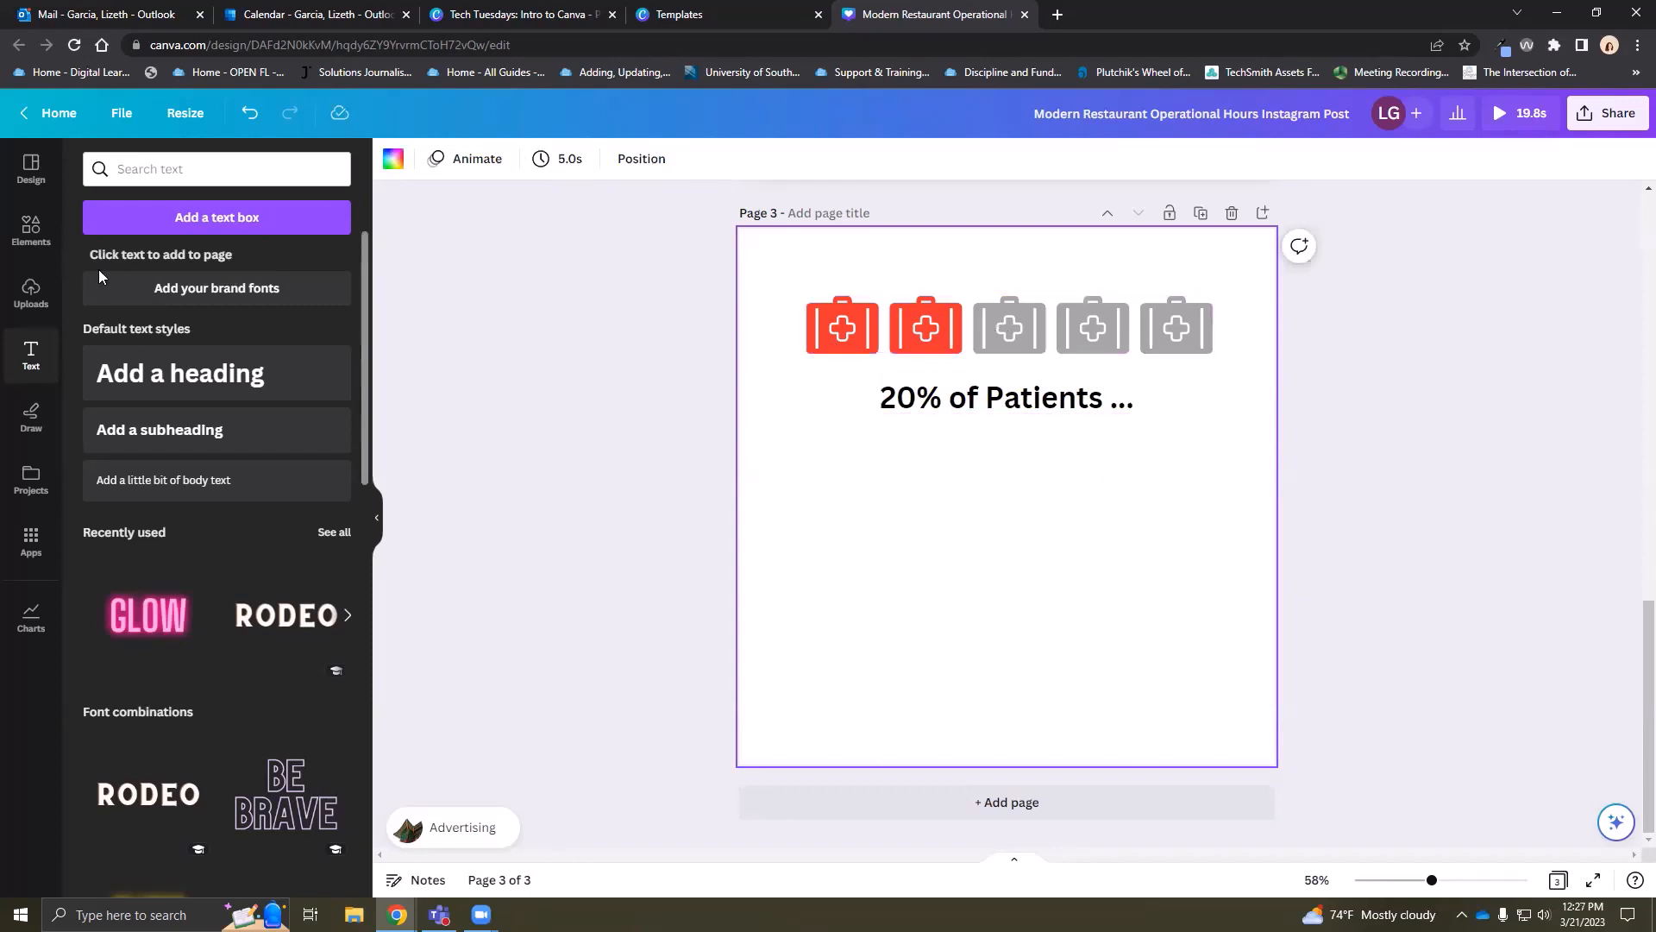
Add a half-donut radial progress chart below the caption and set it to 87%
click(31, 230)
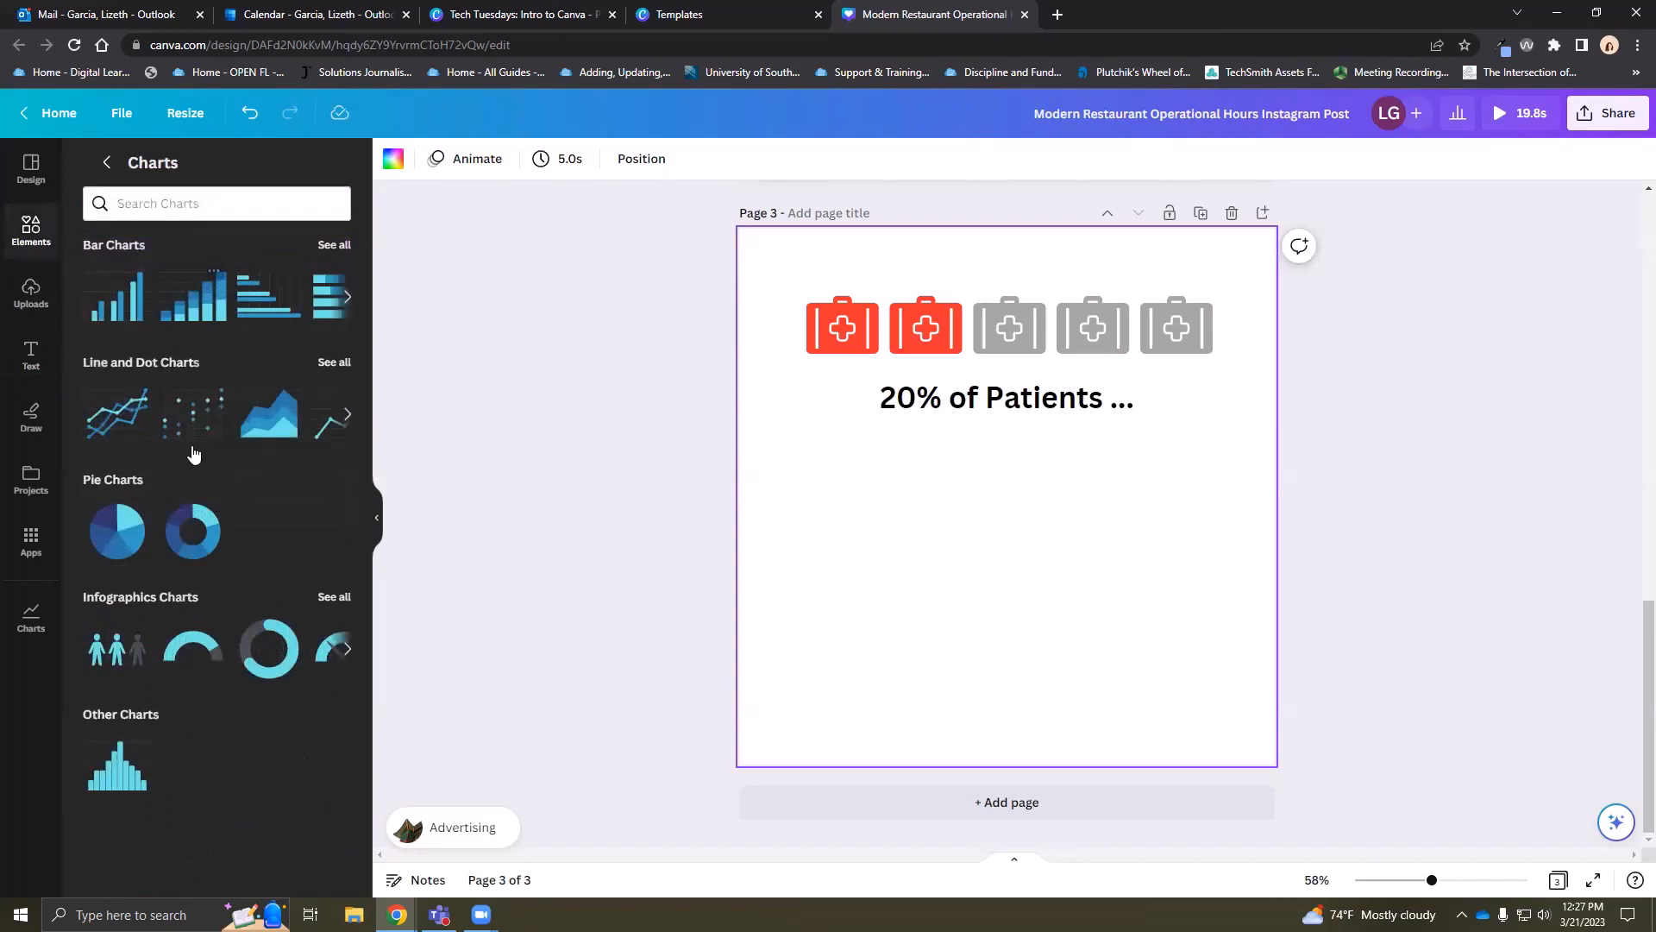
click(199, 643)
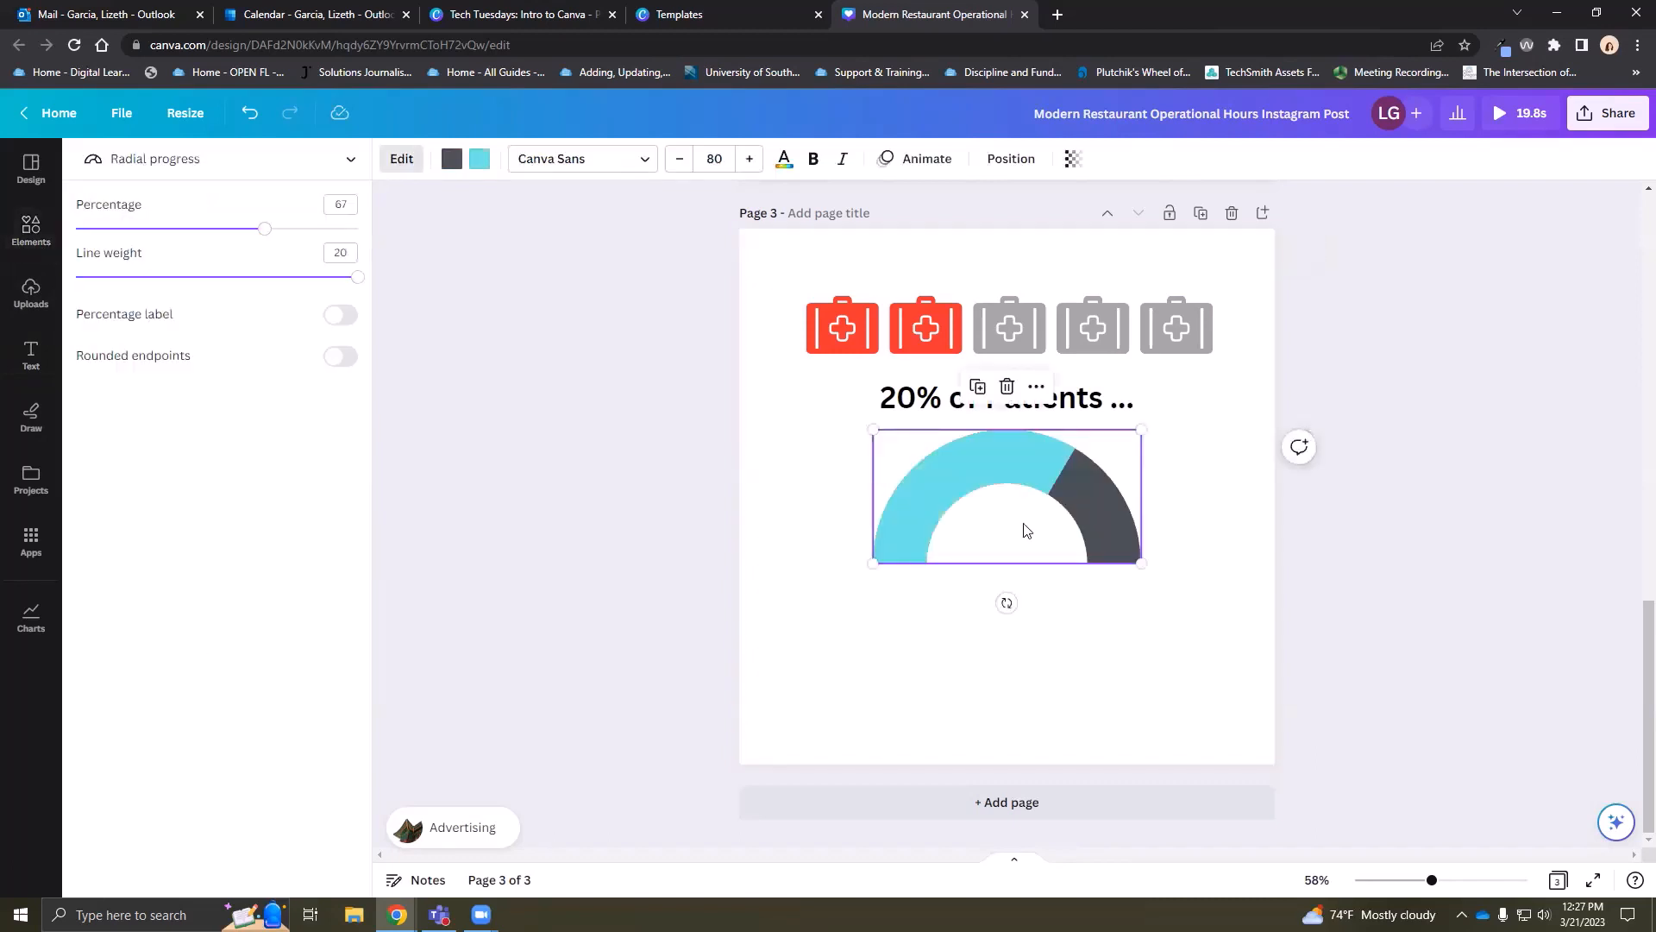
drag(1028, 532, 1102, 560)
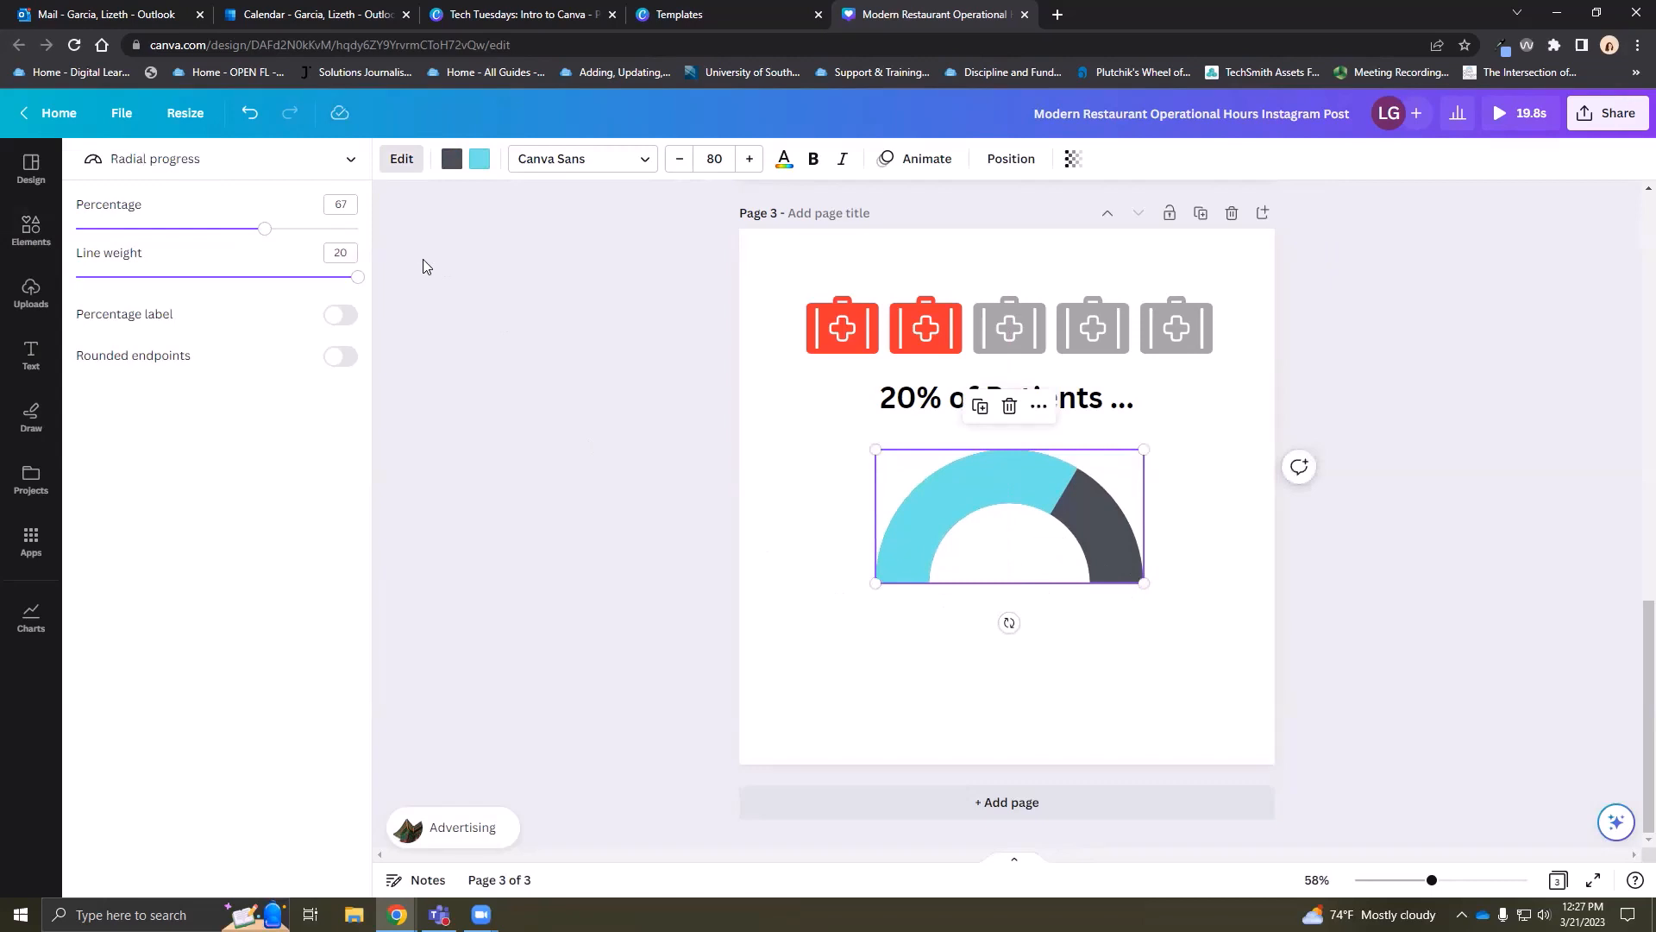
click(330, 205)
text(87)
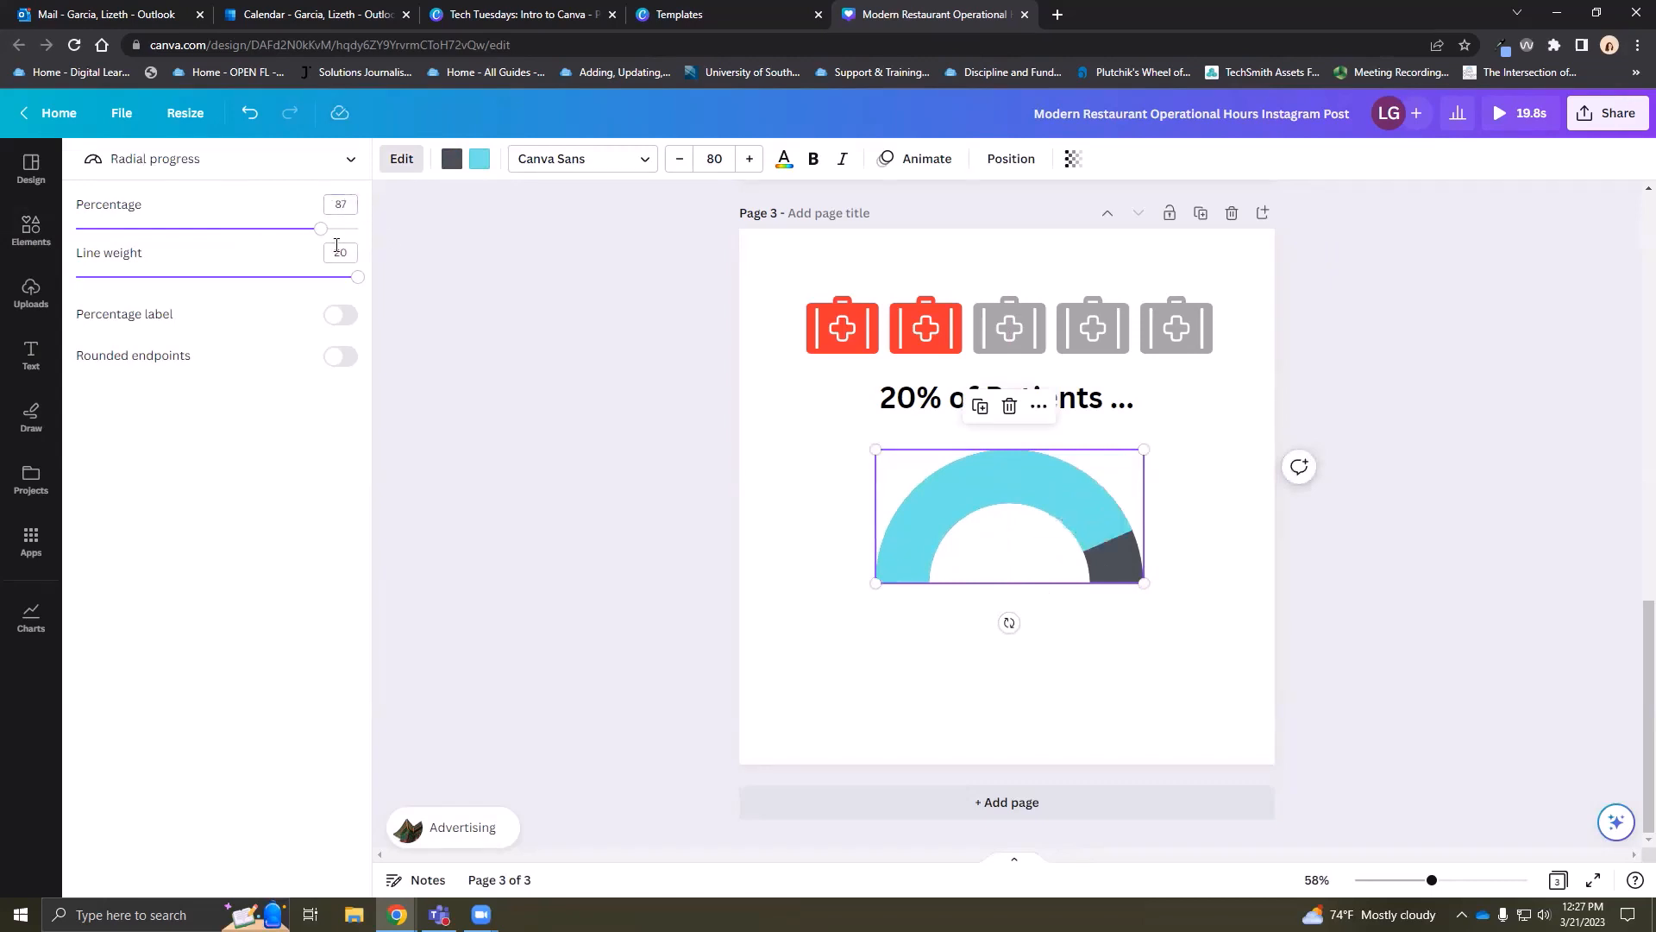
Thin the gauge ring to 16, show the percentage label and colour the arc dark blue
drag(357, 277, 299, 281)
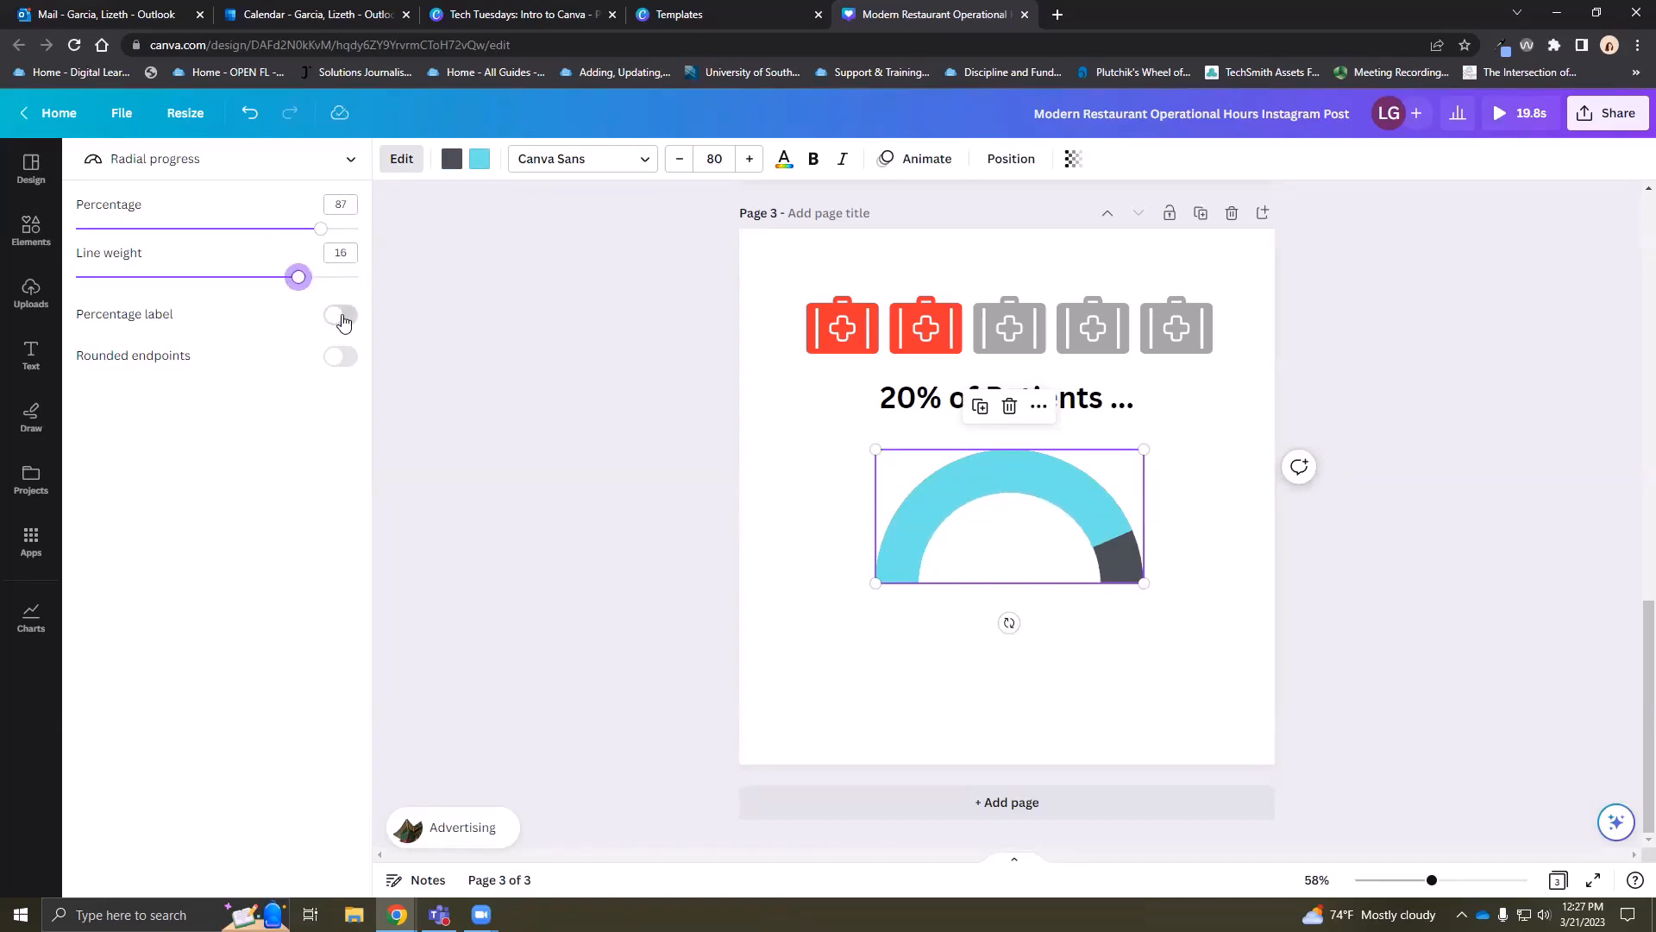
click(340, 315)
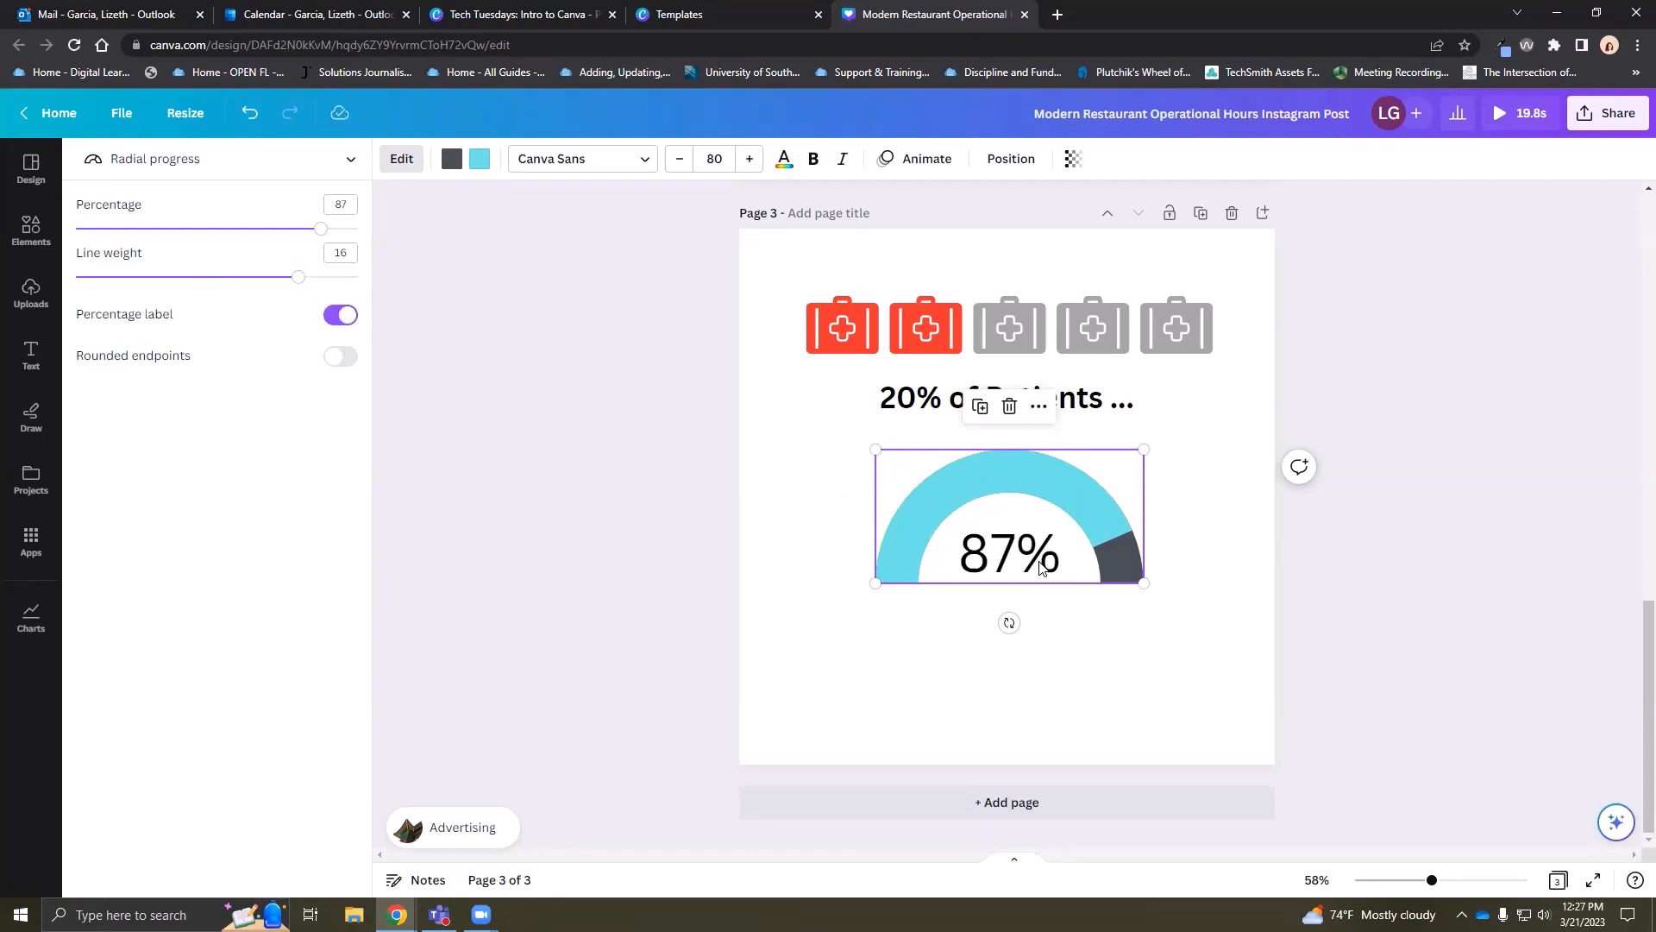
click(337, 363)
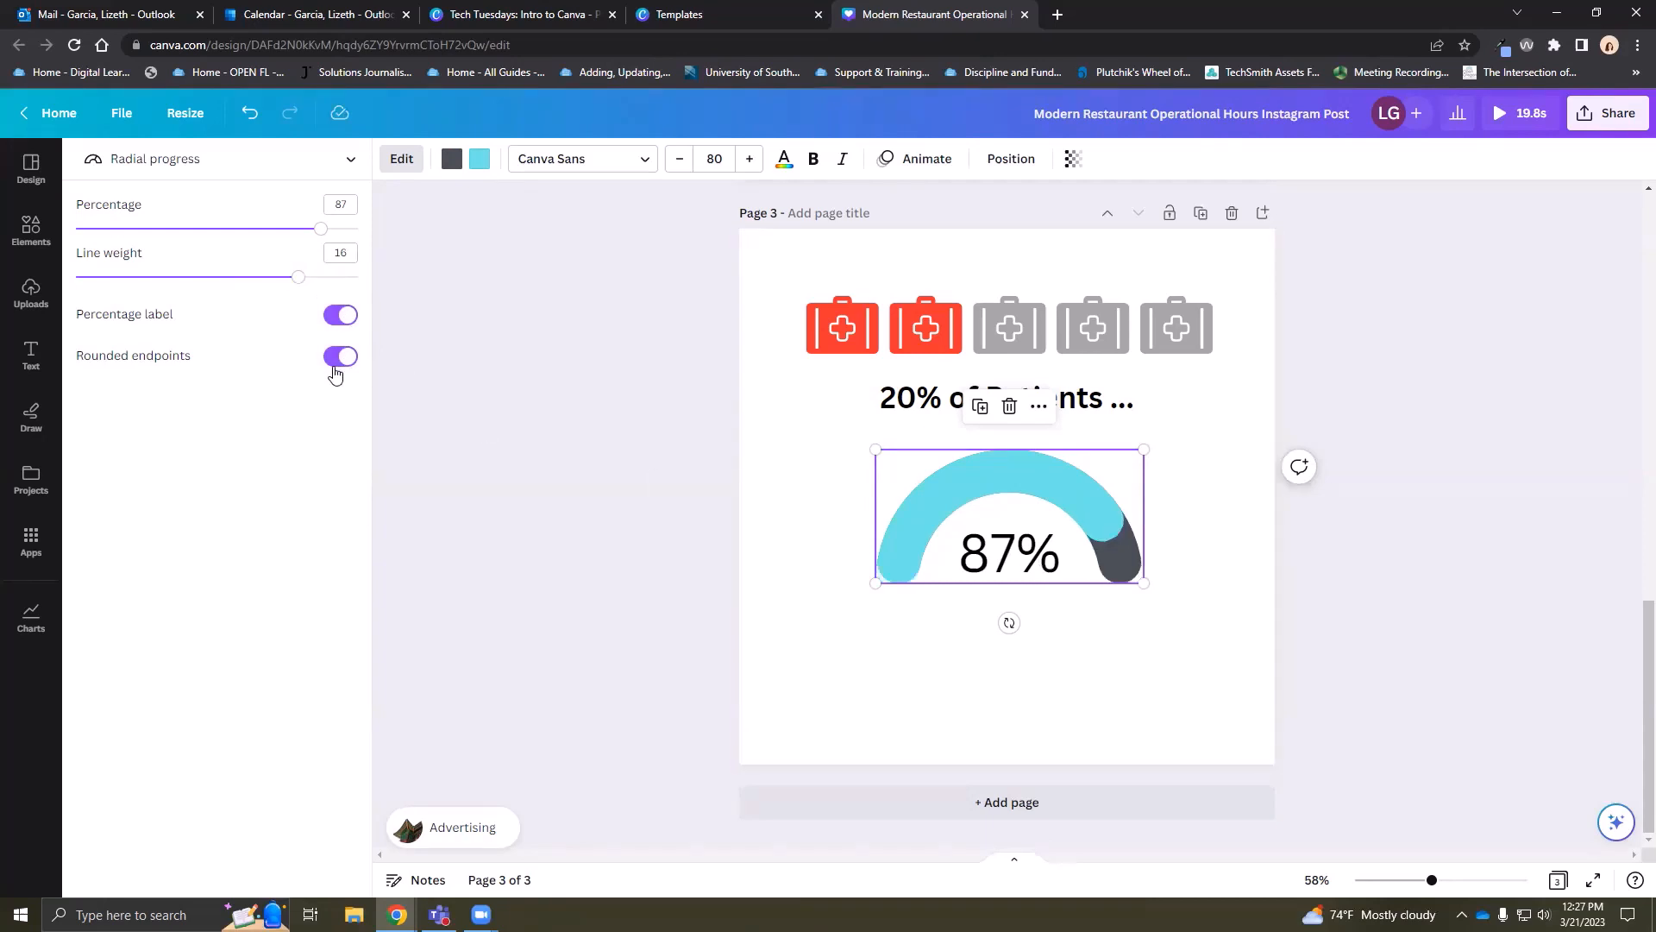
click(342, 359)
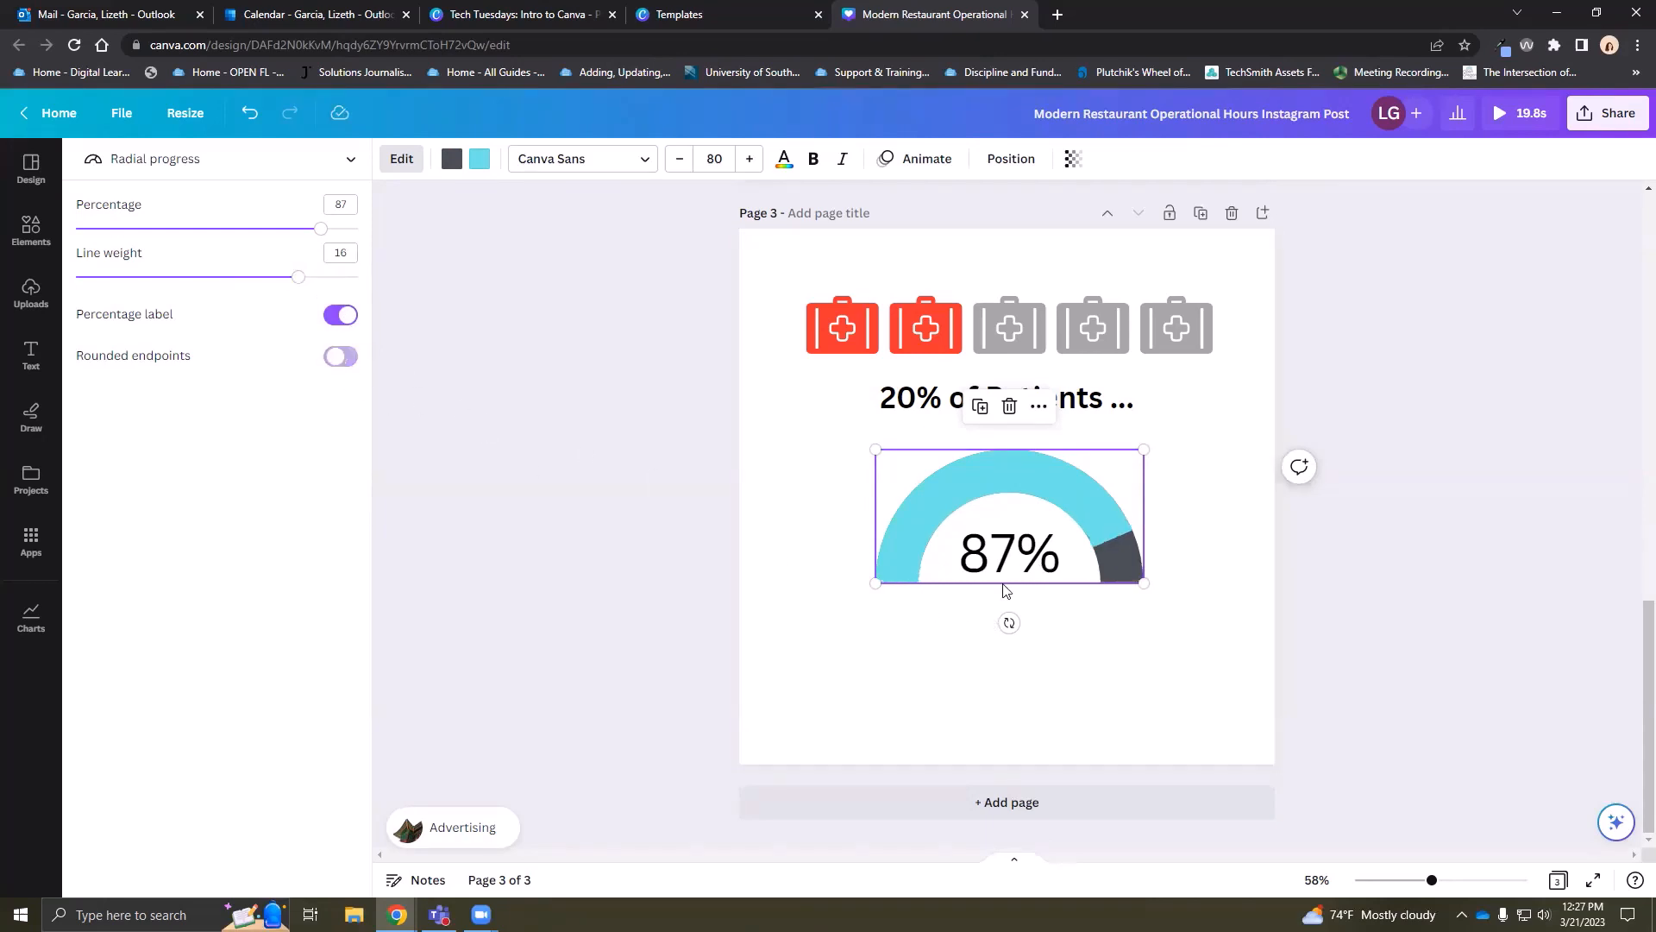
click(480, 158)
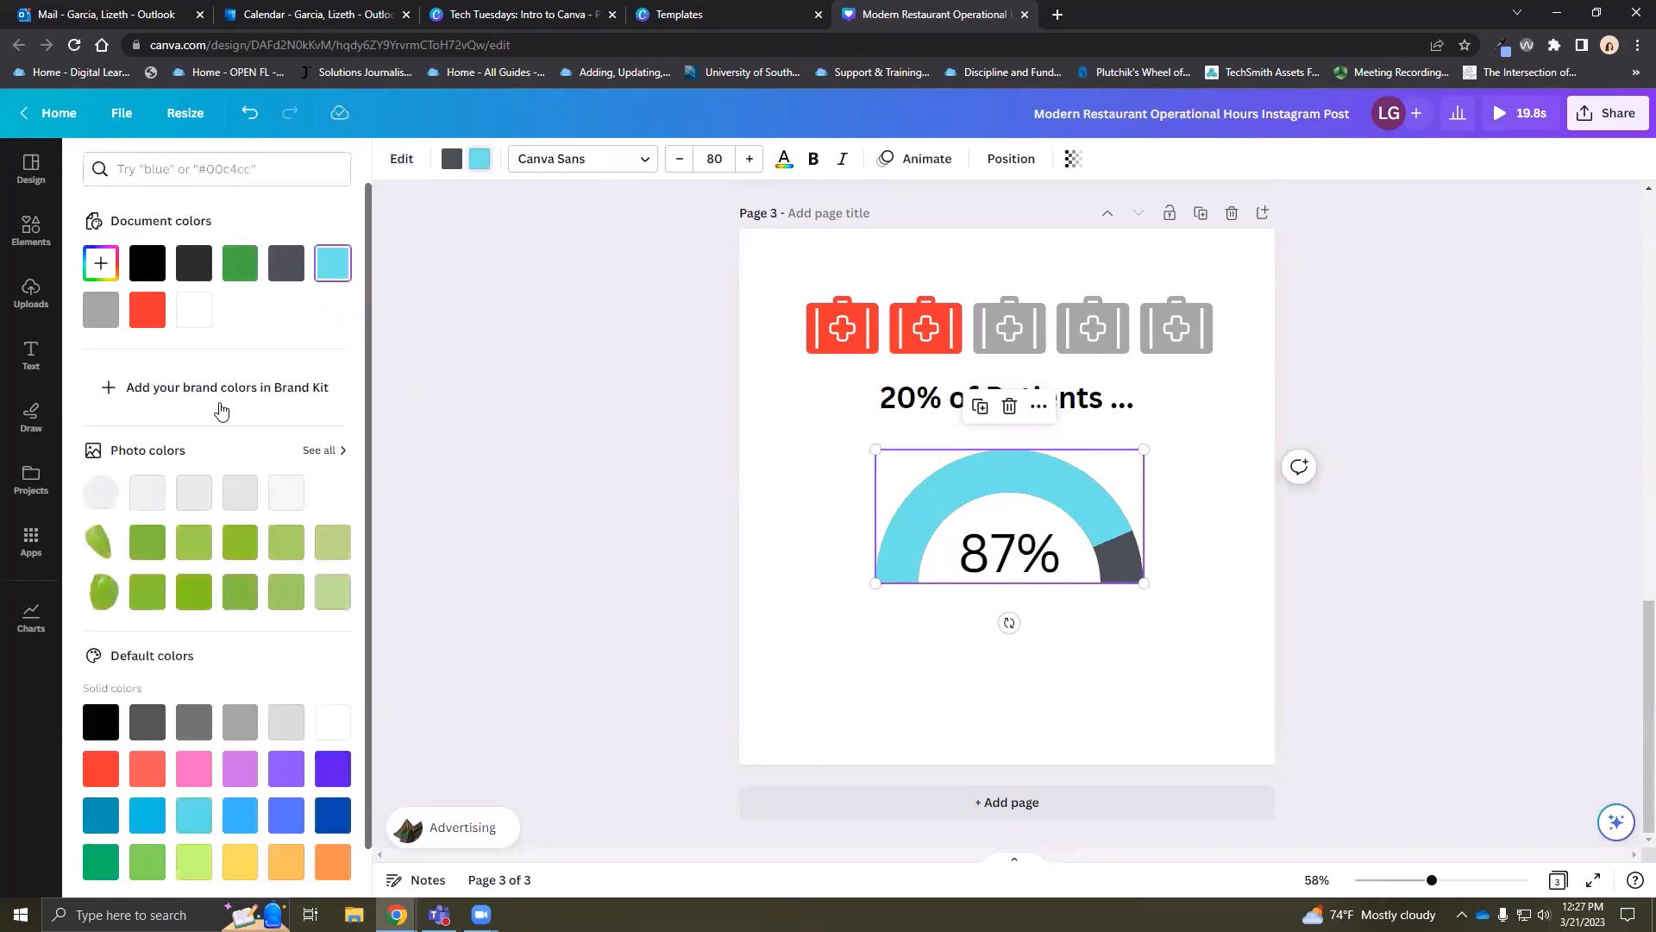
click(333, 815)
click(1096, 670)
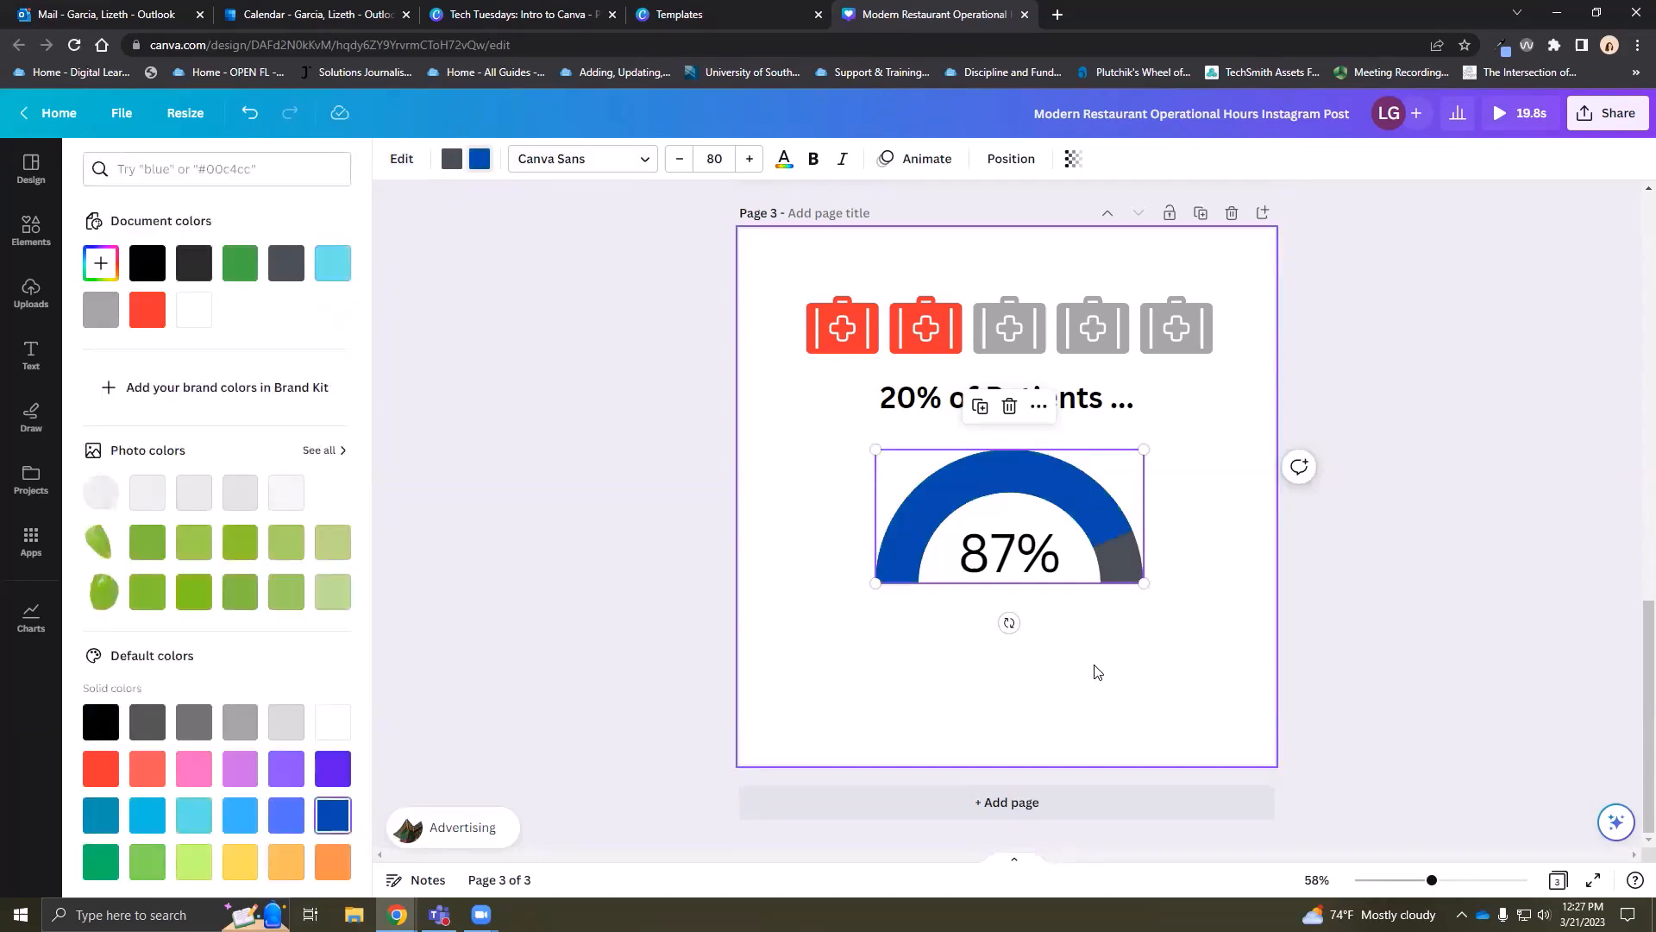
click(1039, 395)
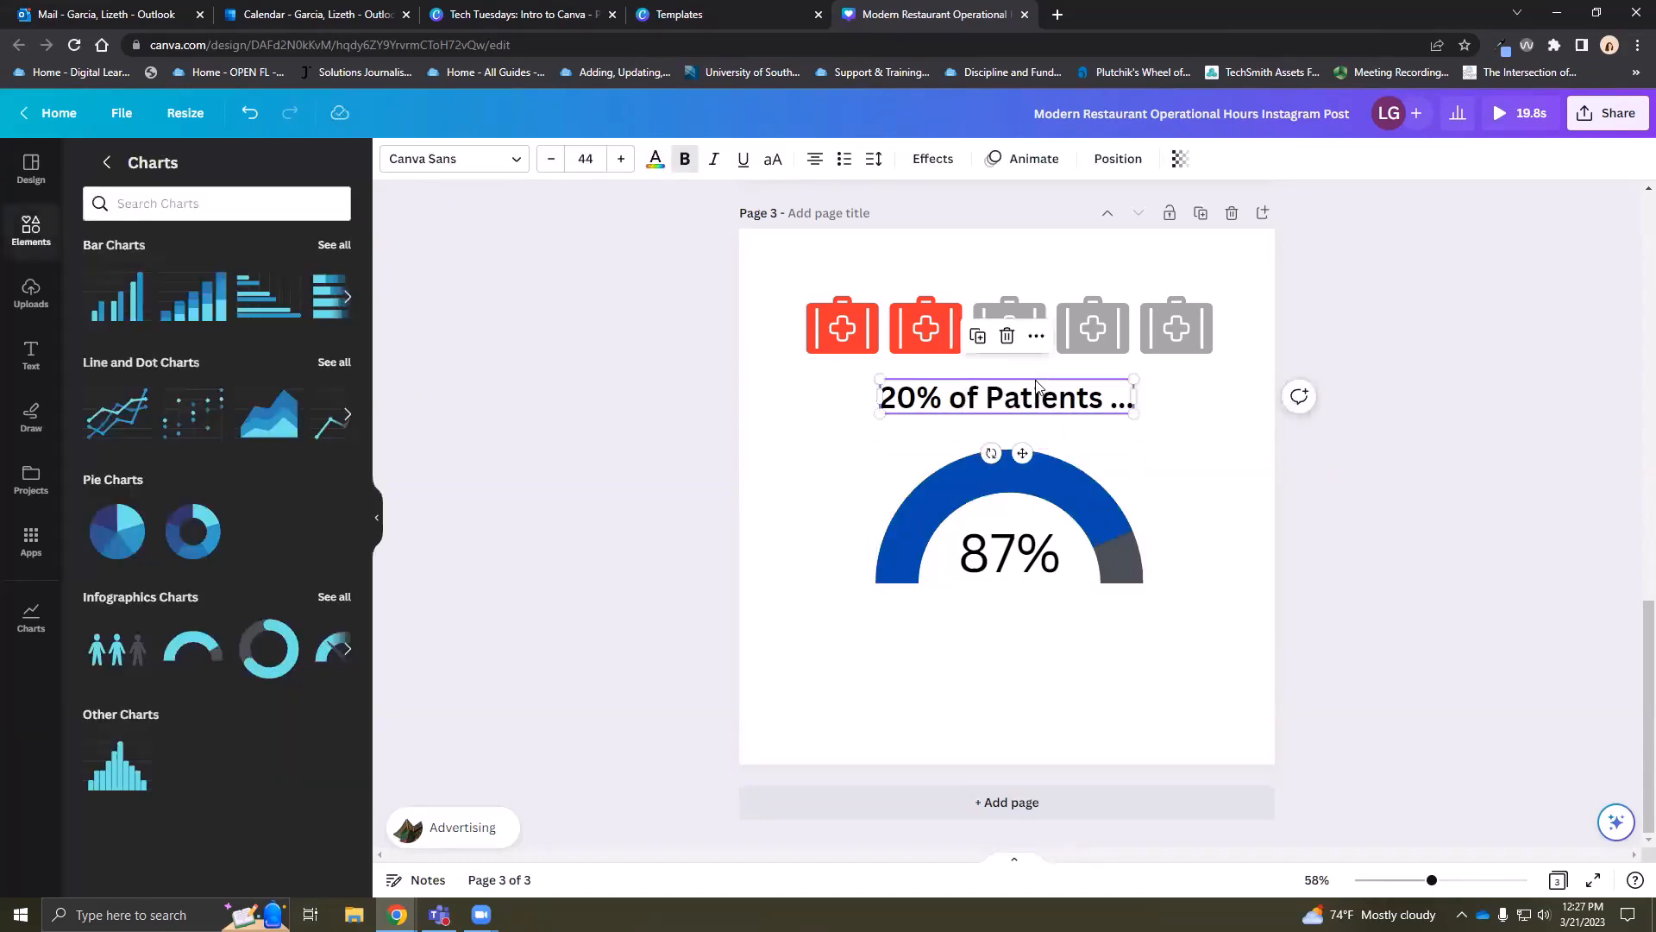
Duplicate the '20% of Patients ...' caption and place the copy below the 87% gauge
click(1039, 607)
click(31, 354)
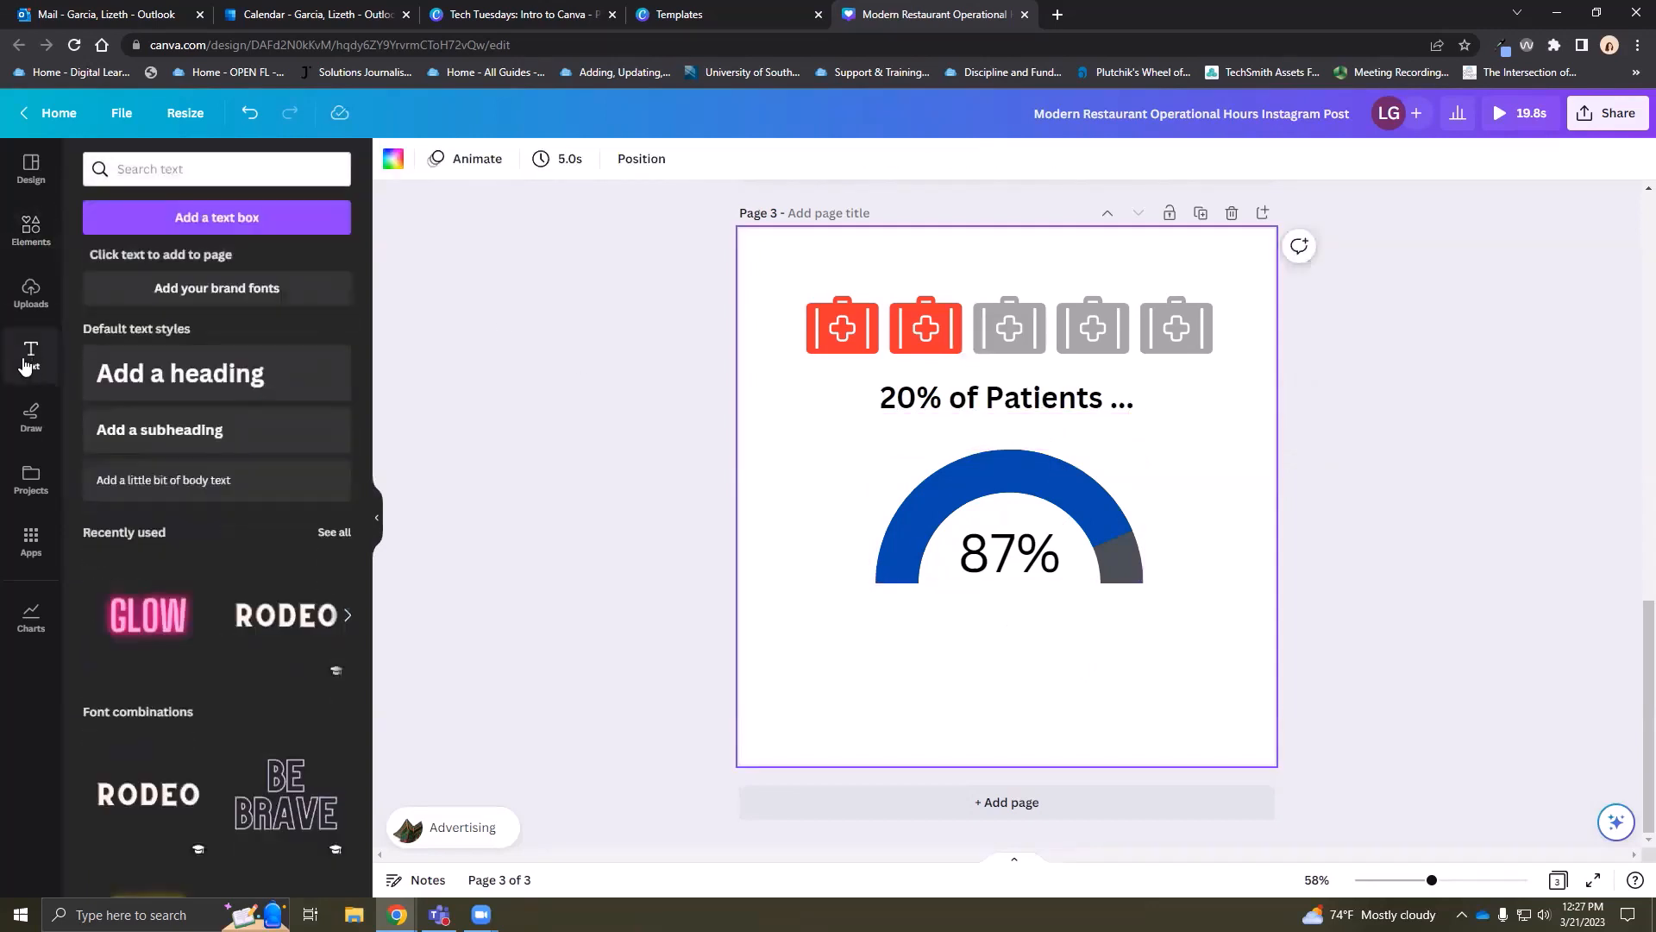
click(1045, 402)
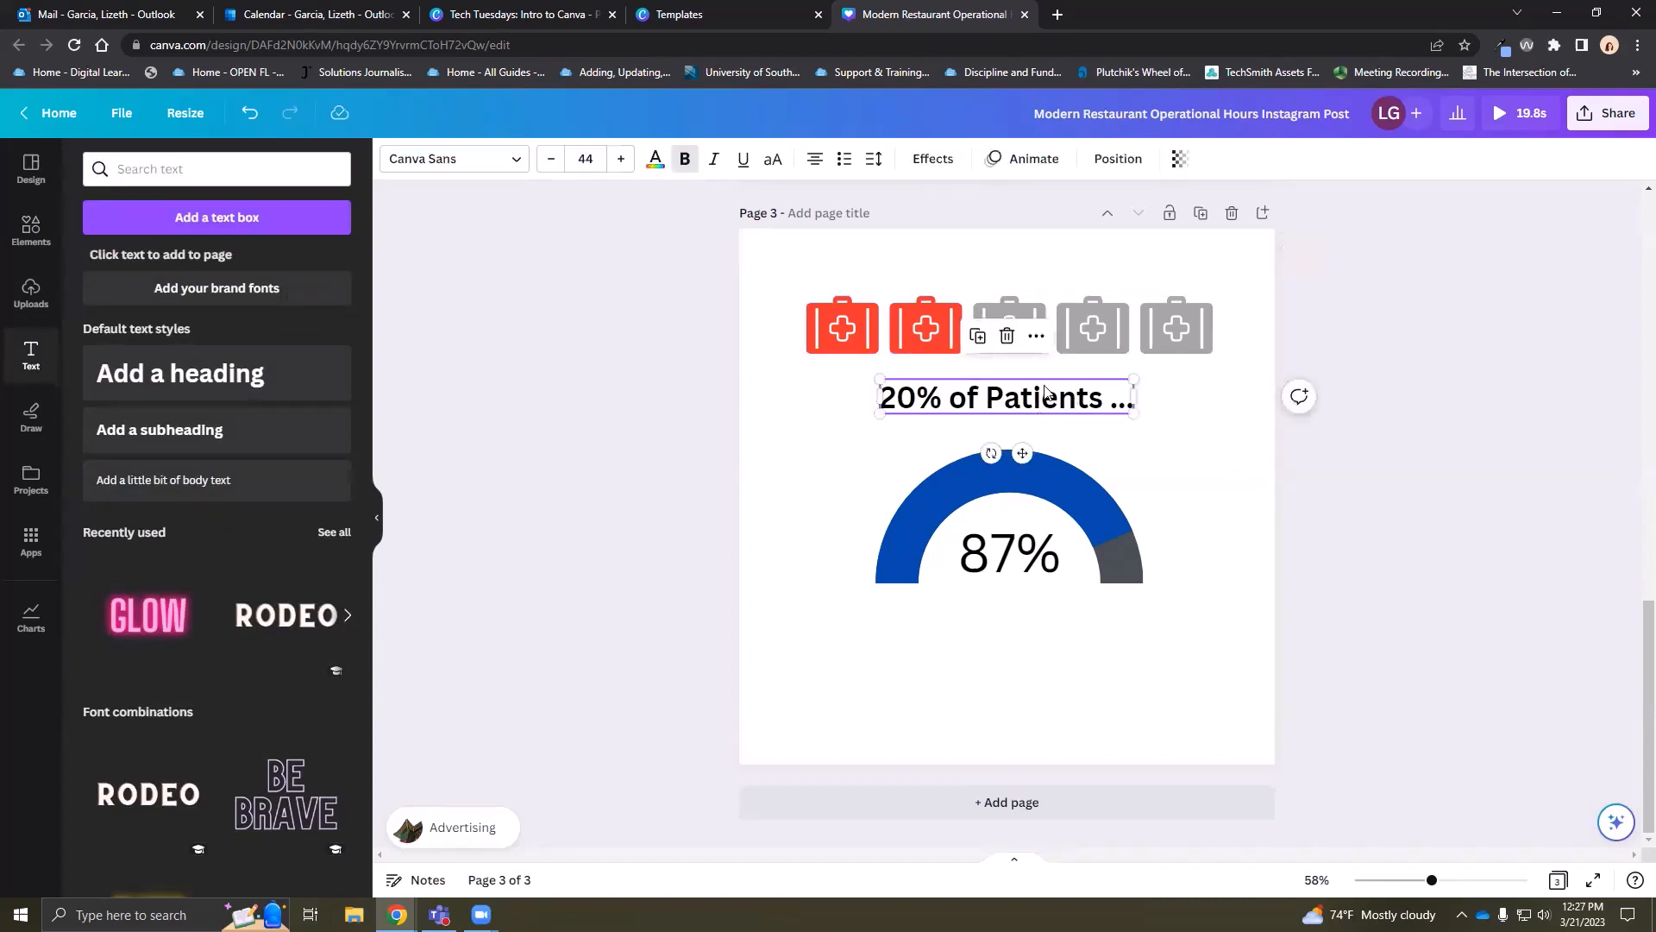
click(978, 340)
drag(1058, 428, 1058, 638)
Reword the copied caption to 'Include text here' and adjust its position
double_click(1040, 638)
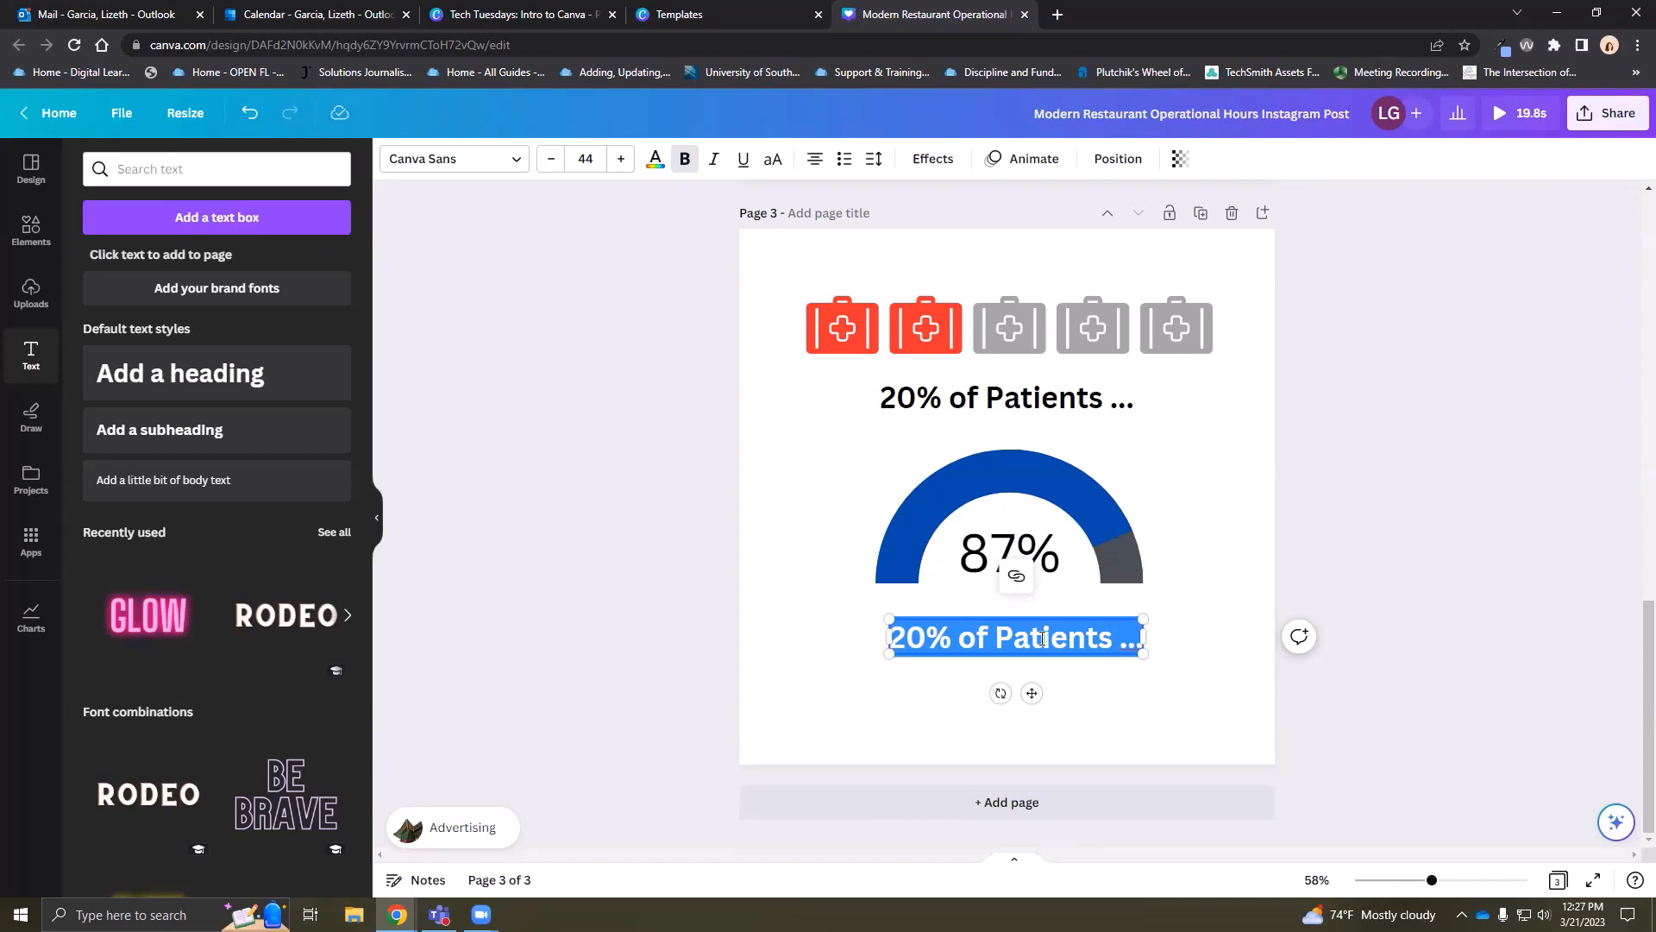
text(Incl)
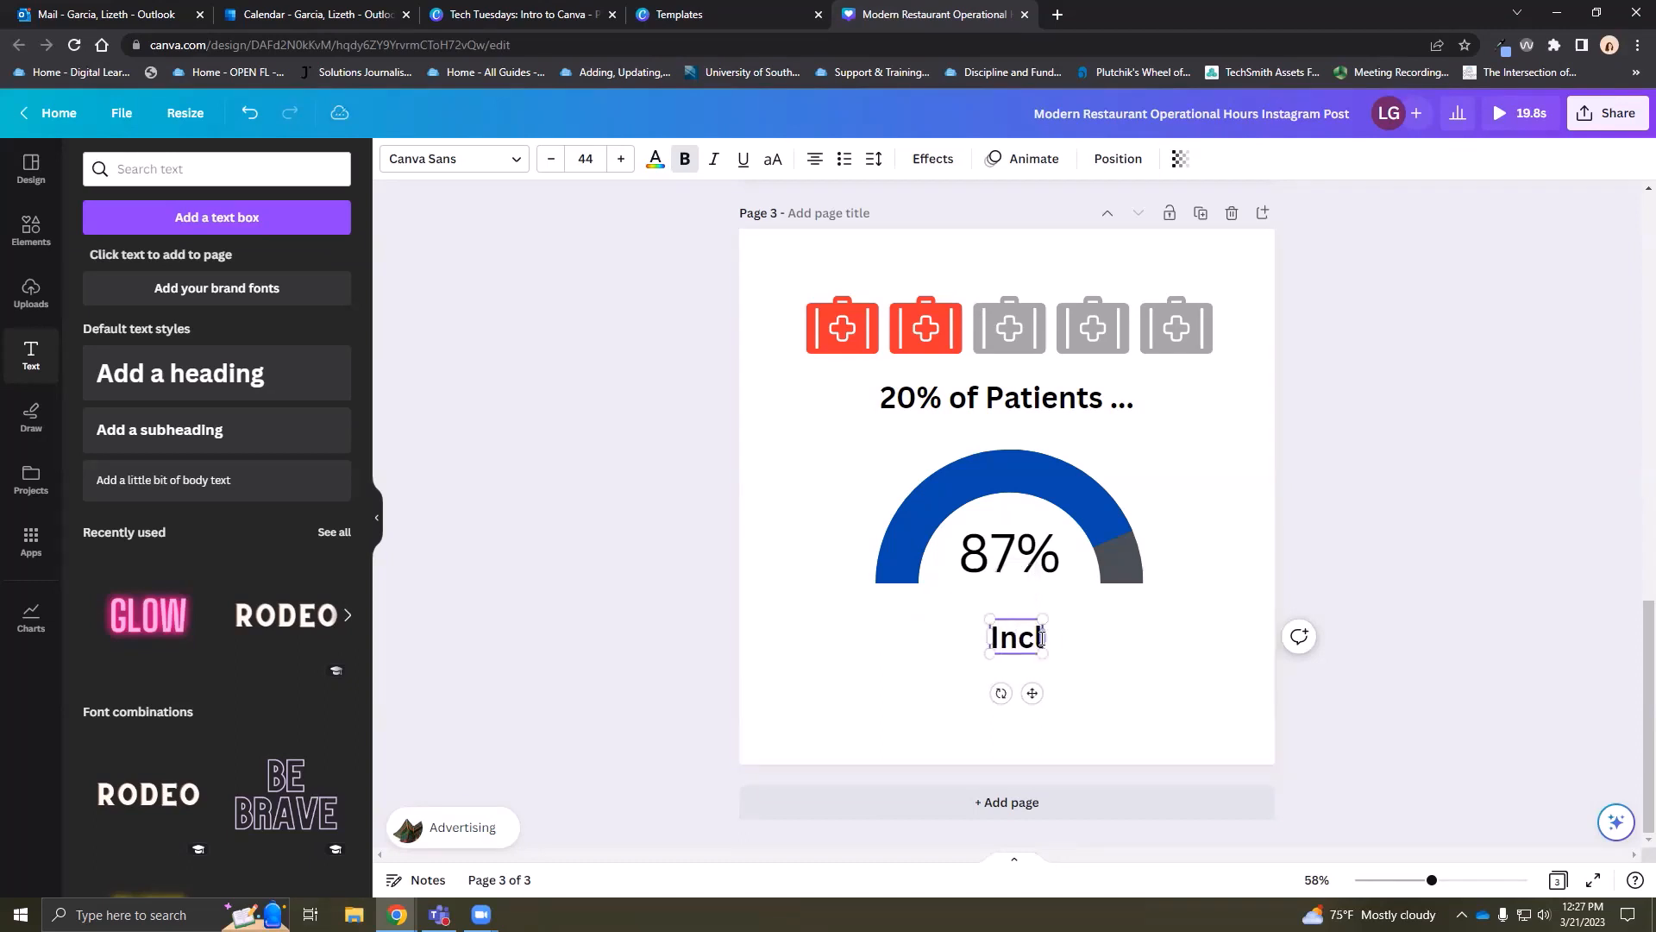
text(ude text here)
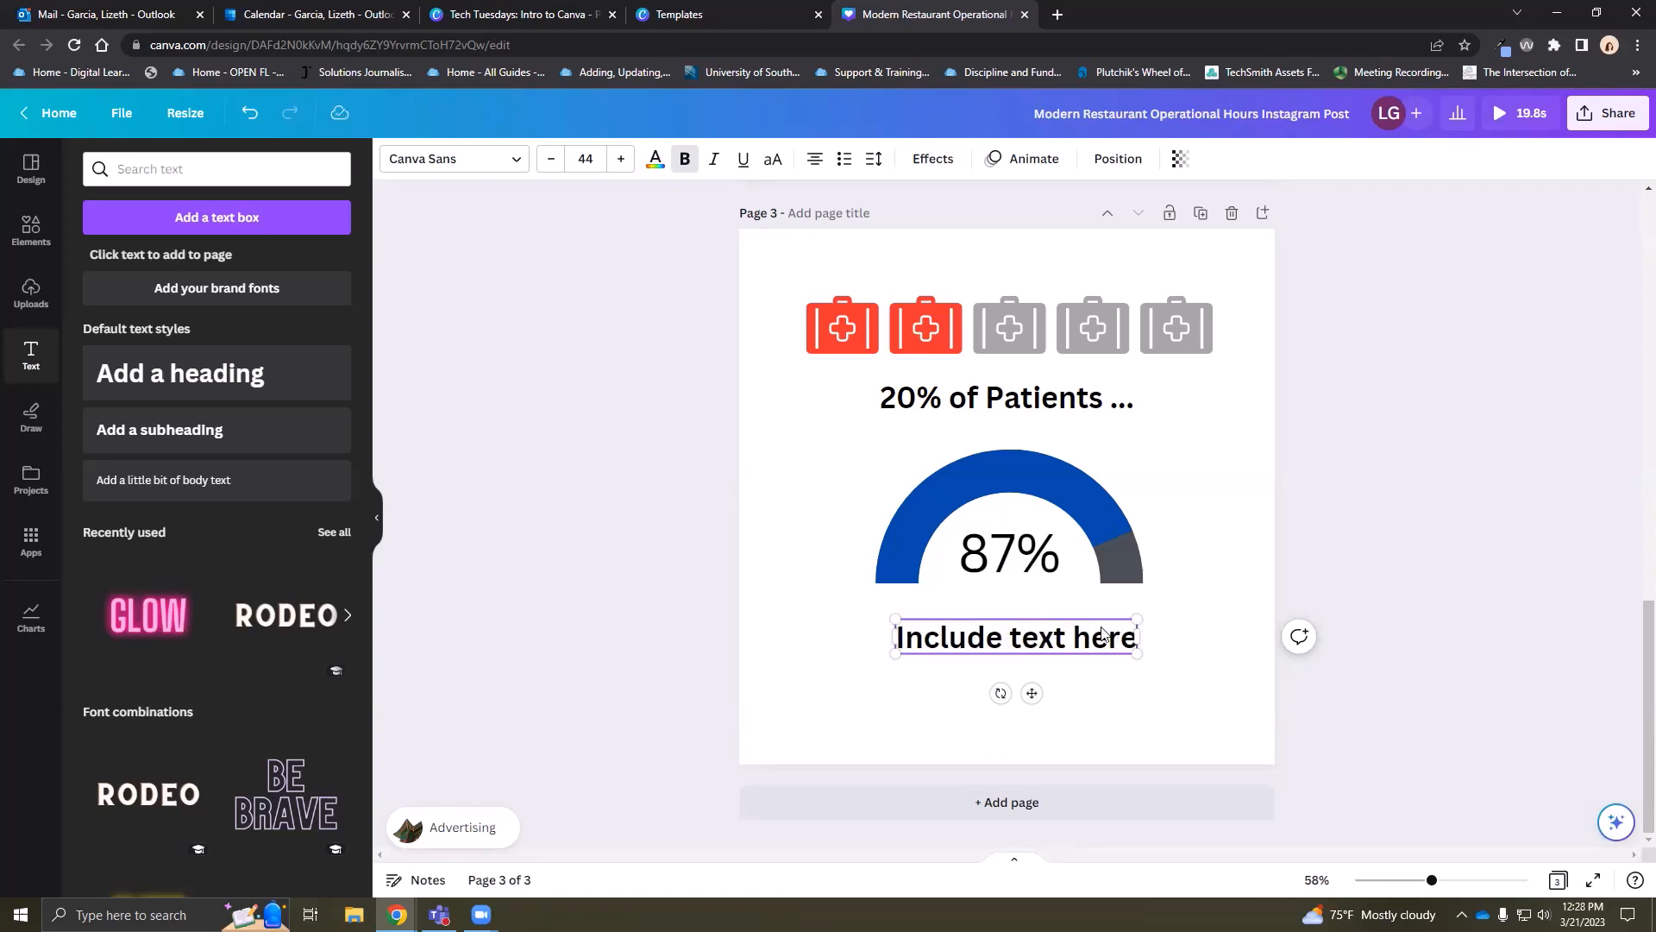
click(1202, 621)
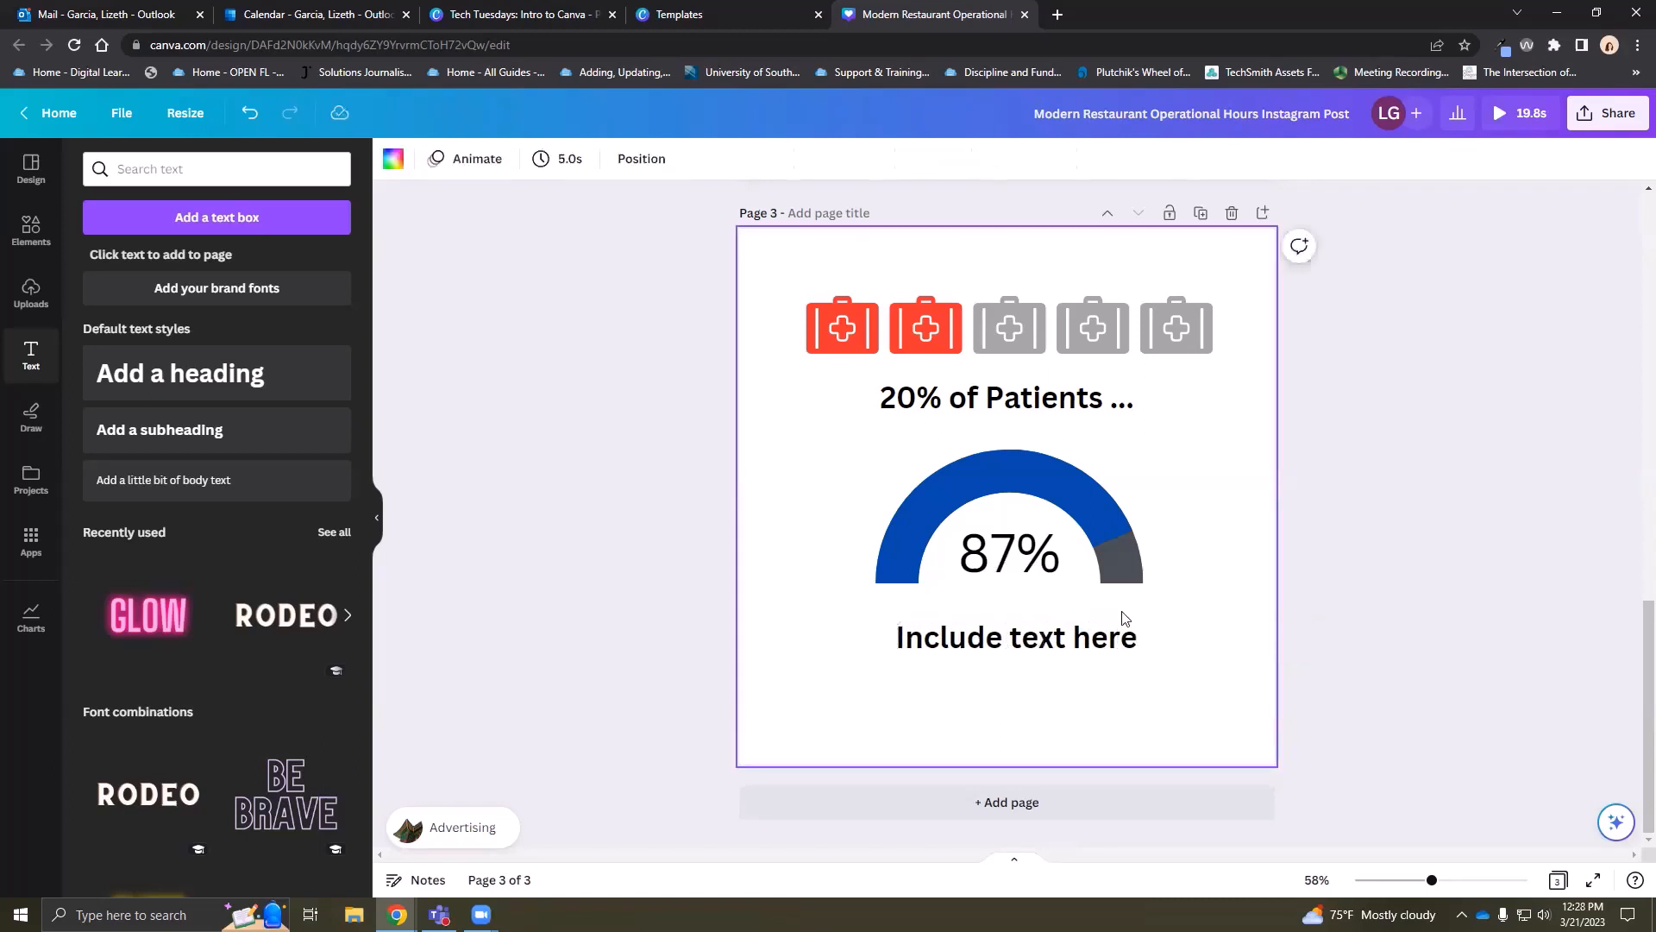
drag(1054, 641, 1054, 632)
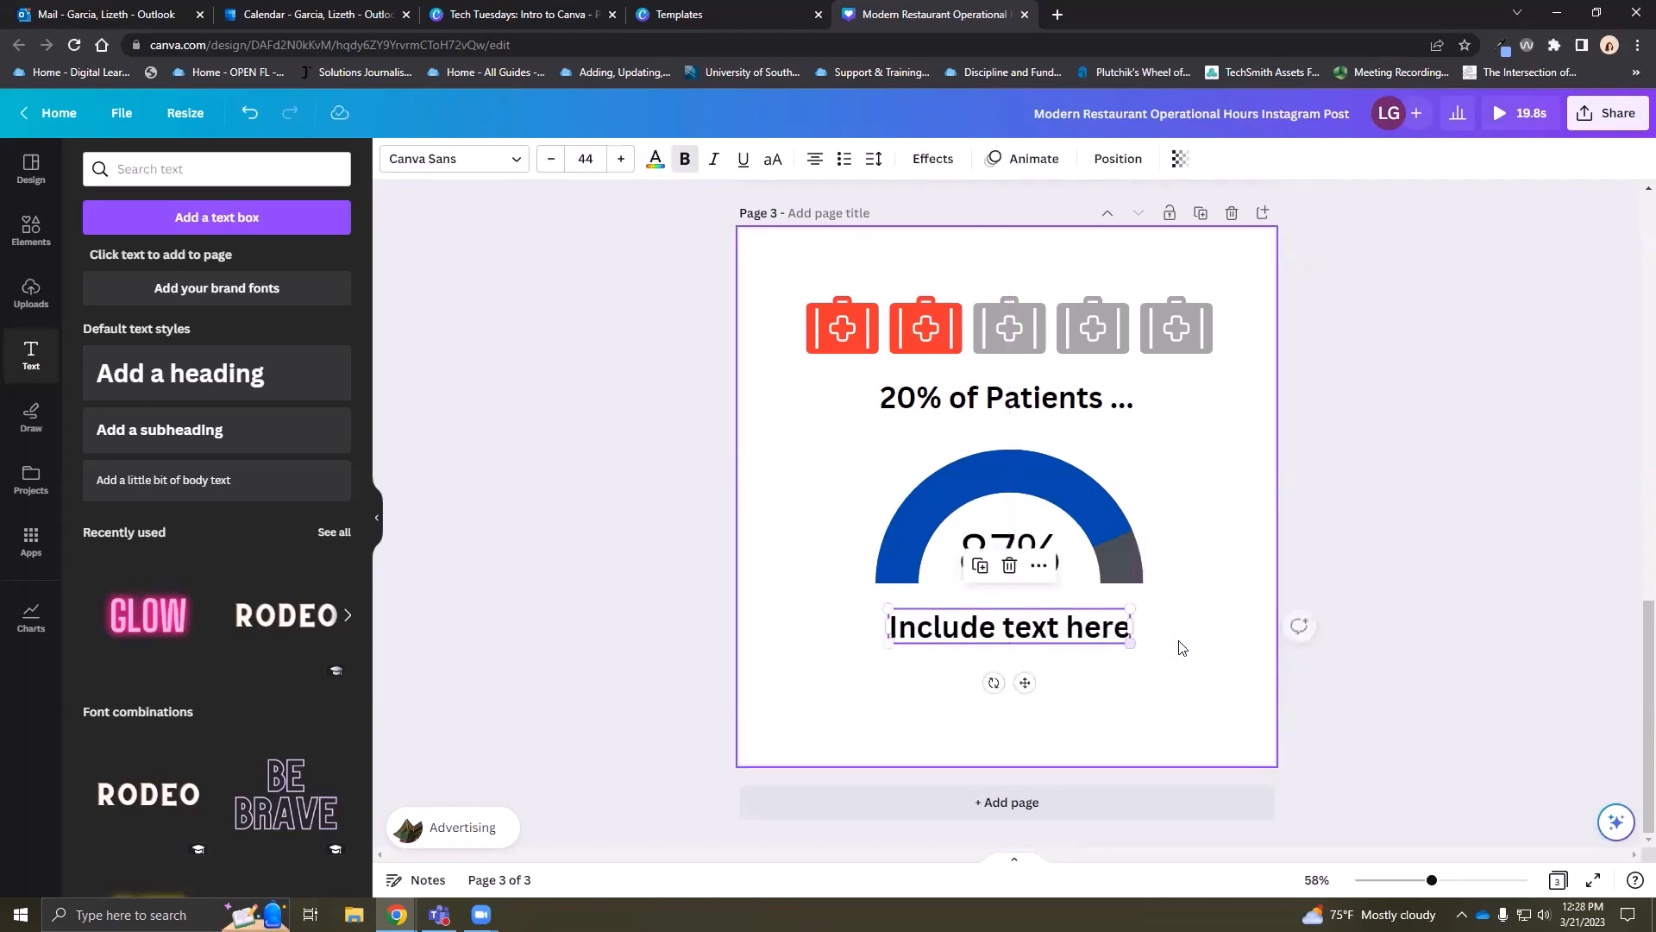
drag(1164, 707, 852, 467)
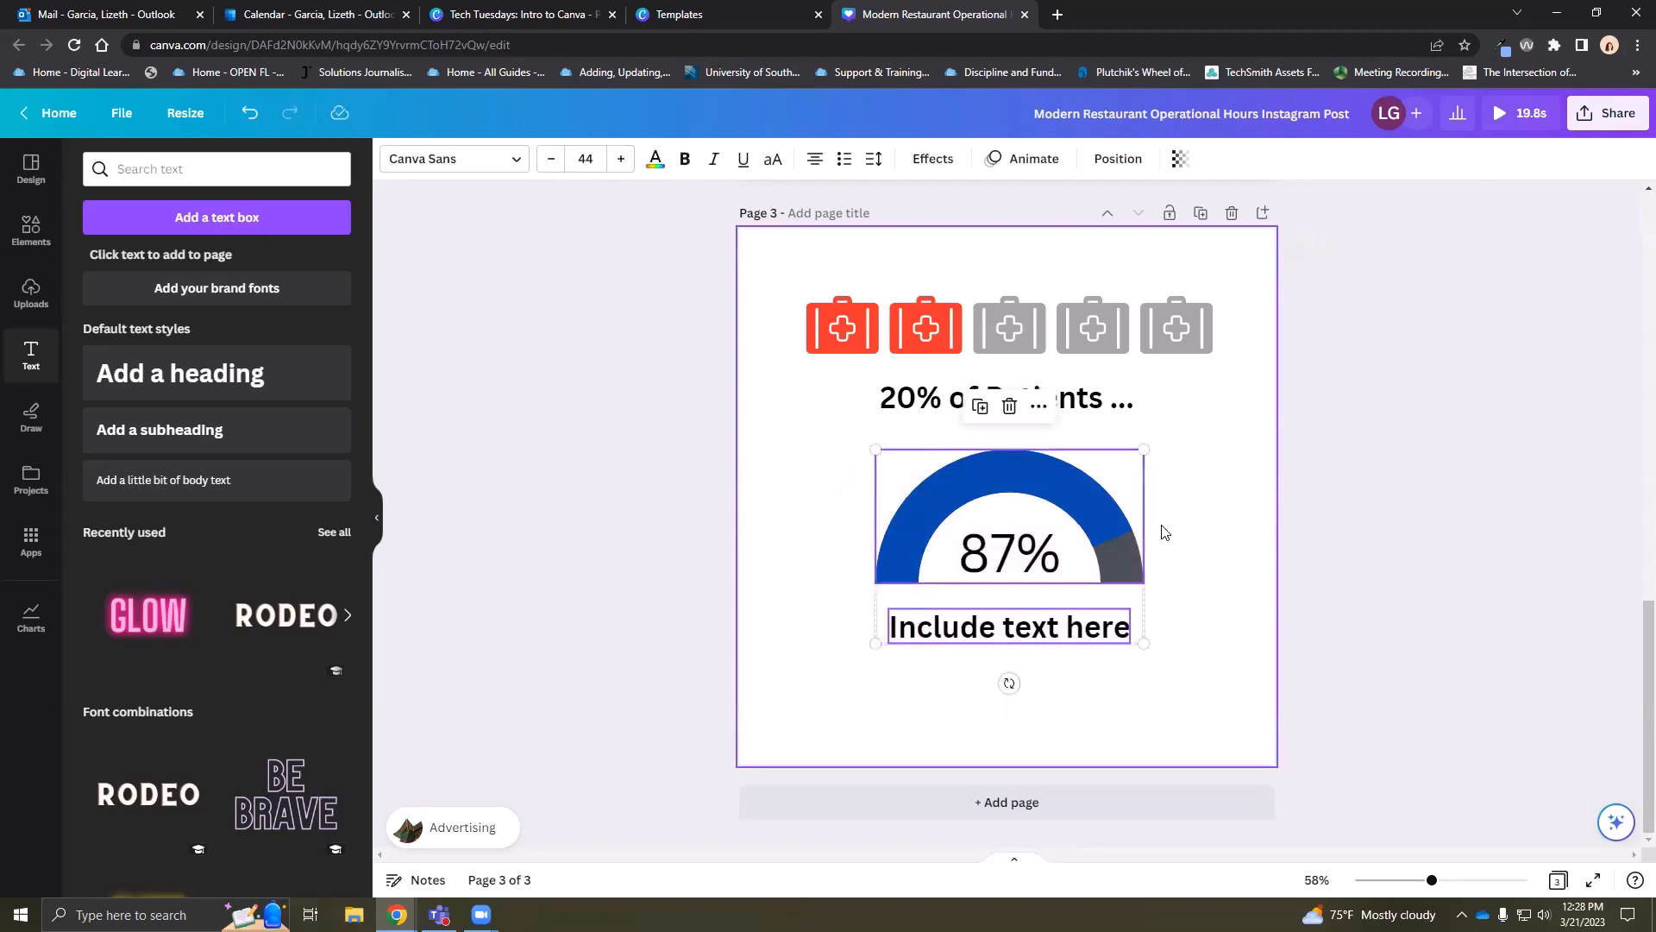
drag(1165, 662, 970, 499)
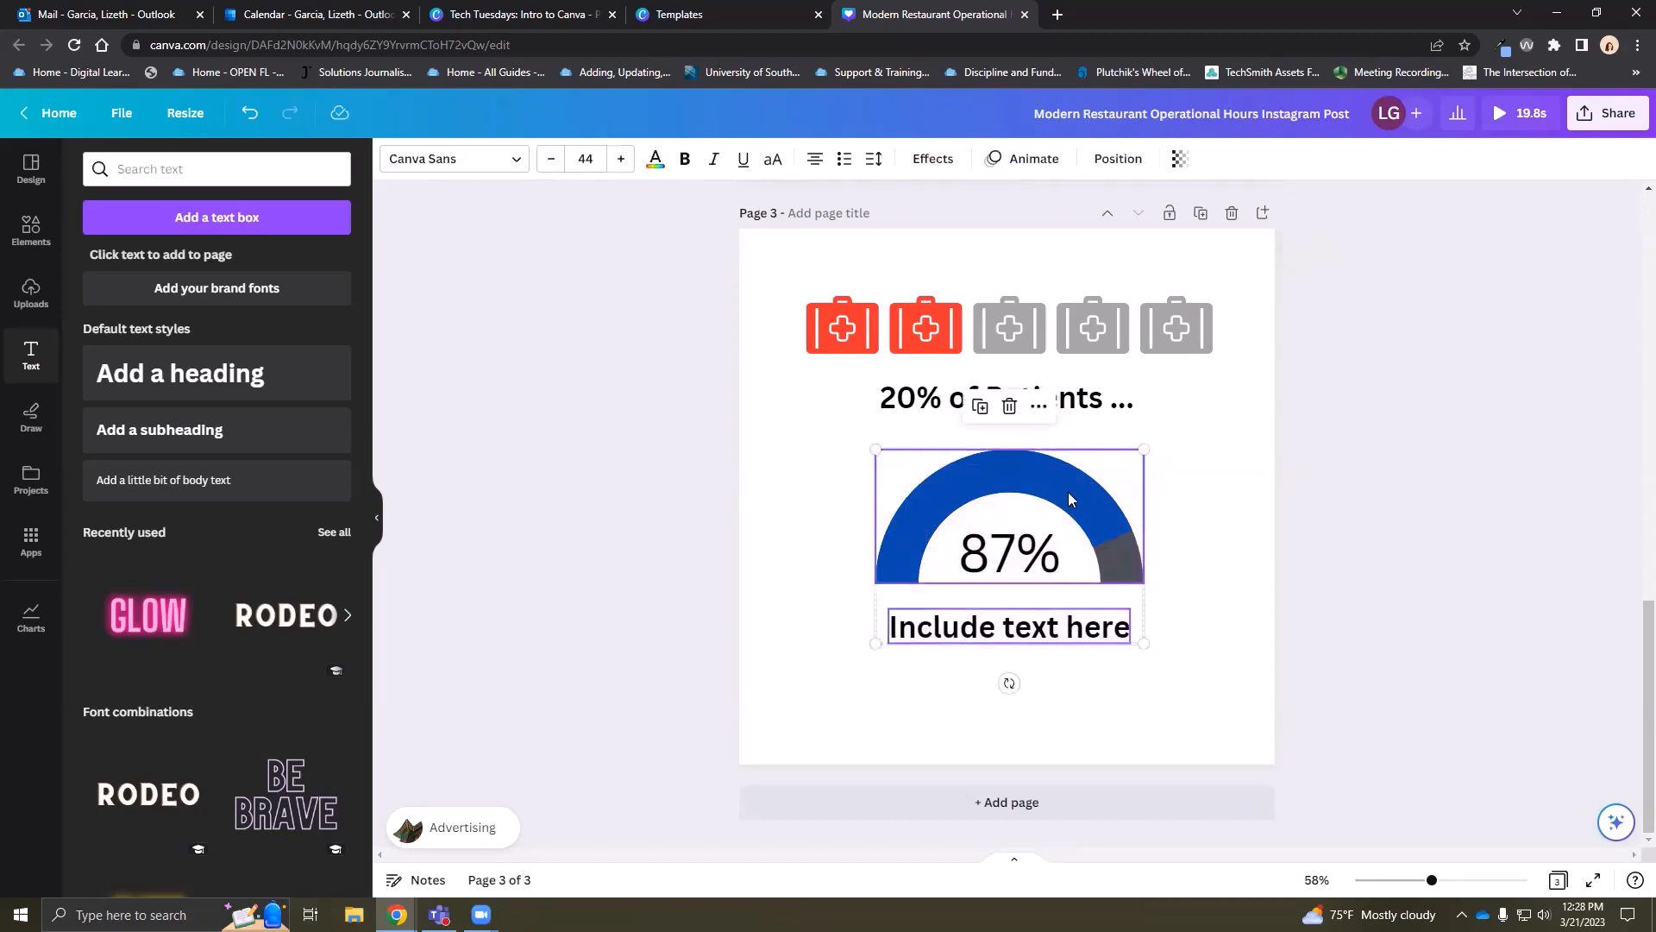
Centre the 87% gauge on the page both vertically and horizontally
click(1117, 164)
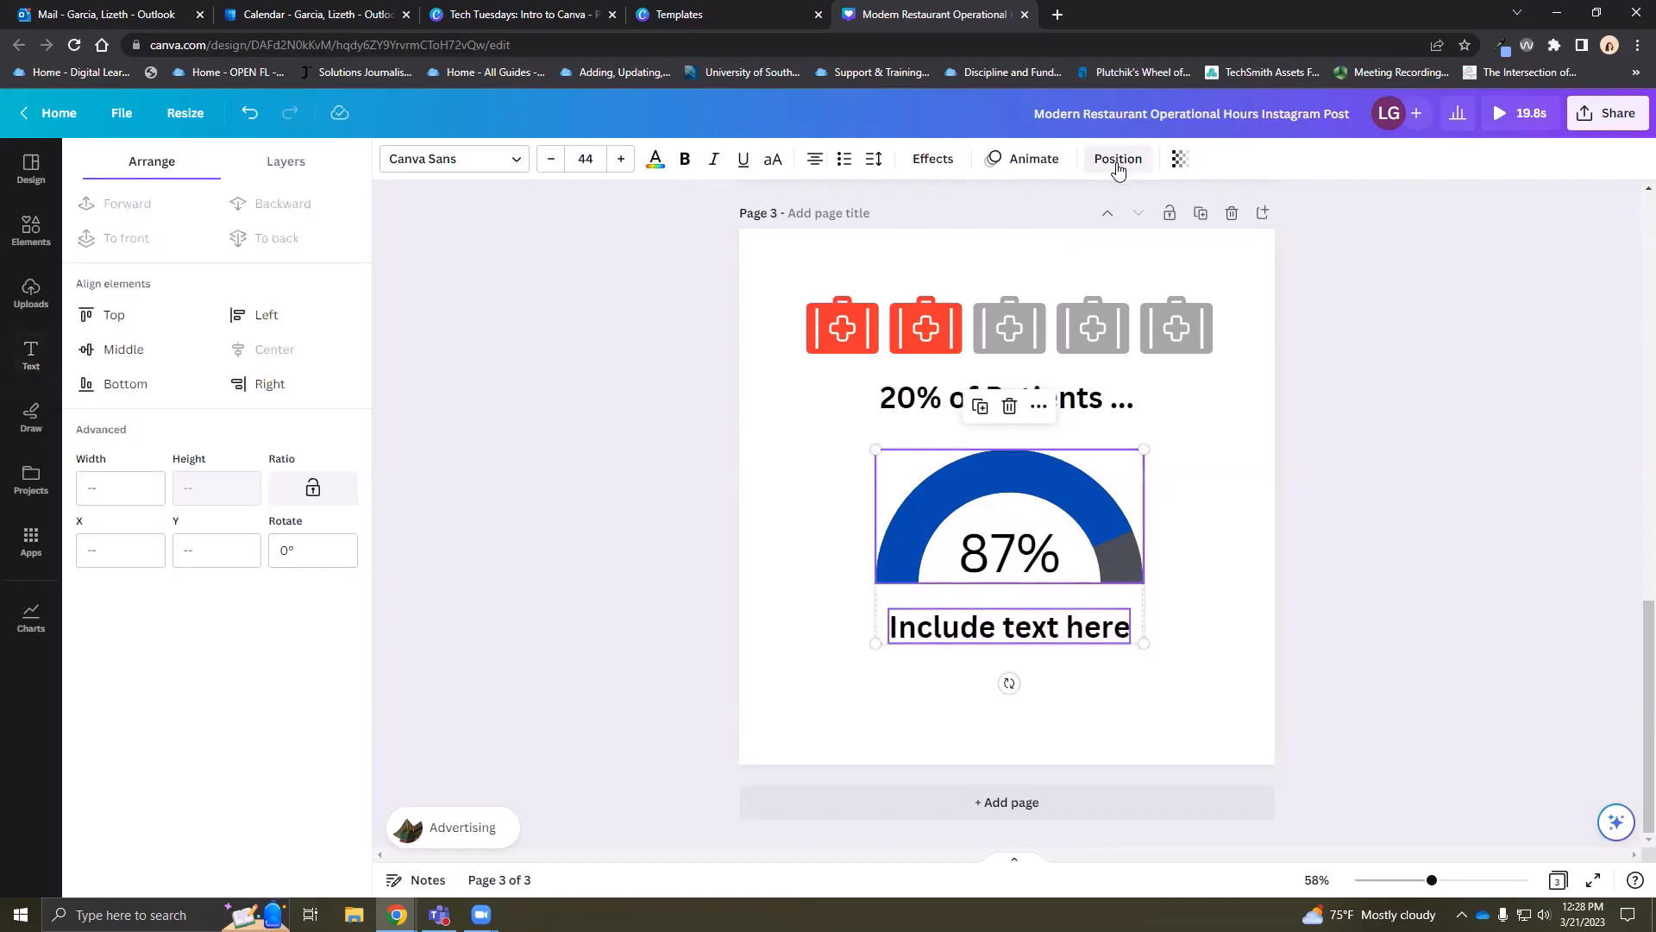
click(125, 350)
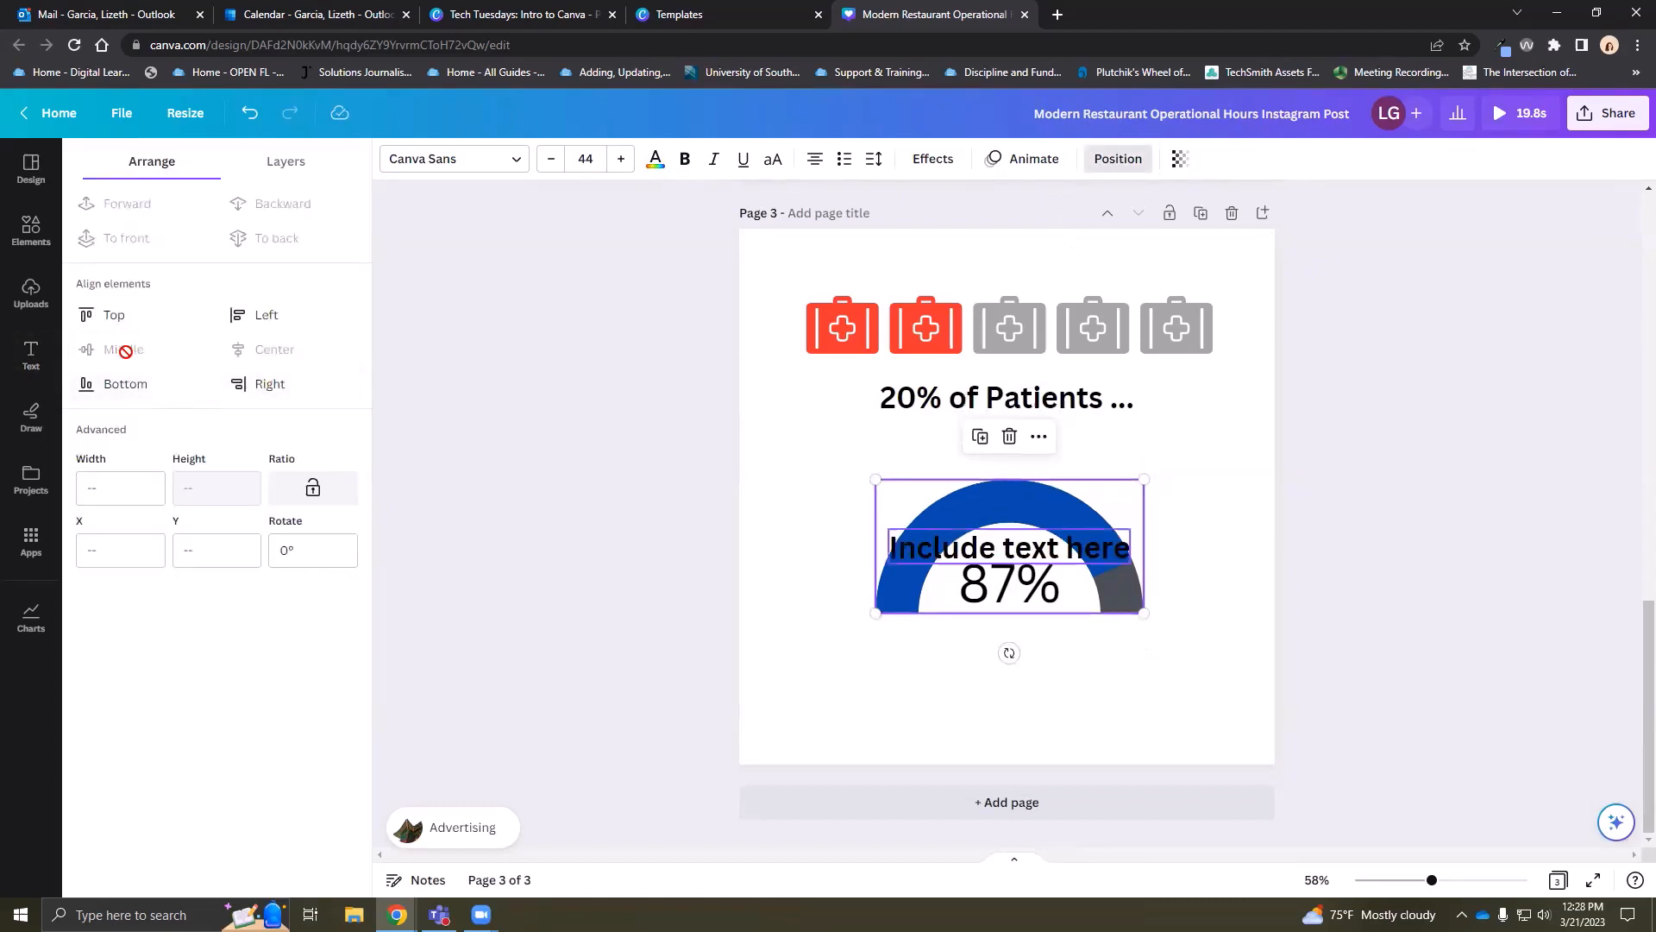
click(690, 697)
click(253, 115)
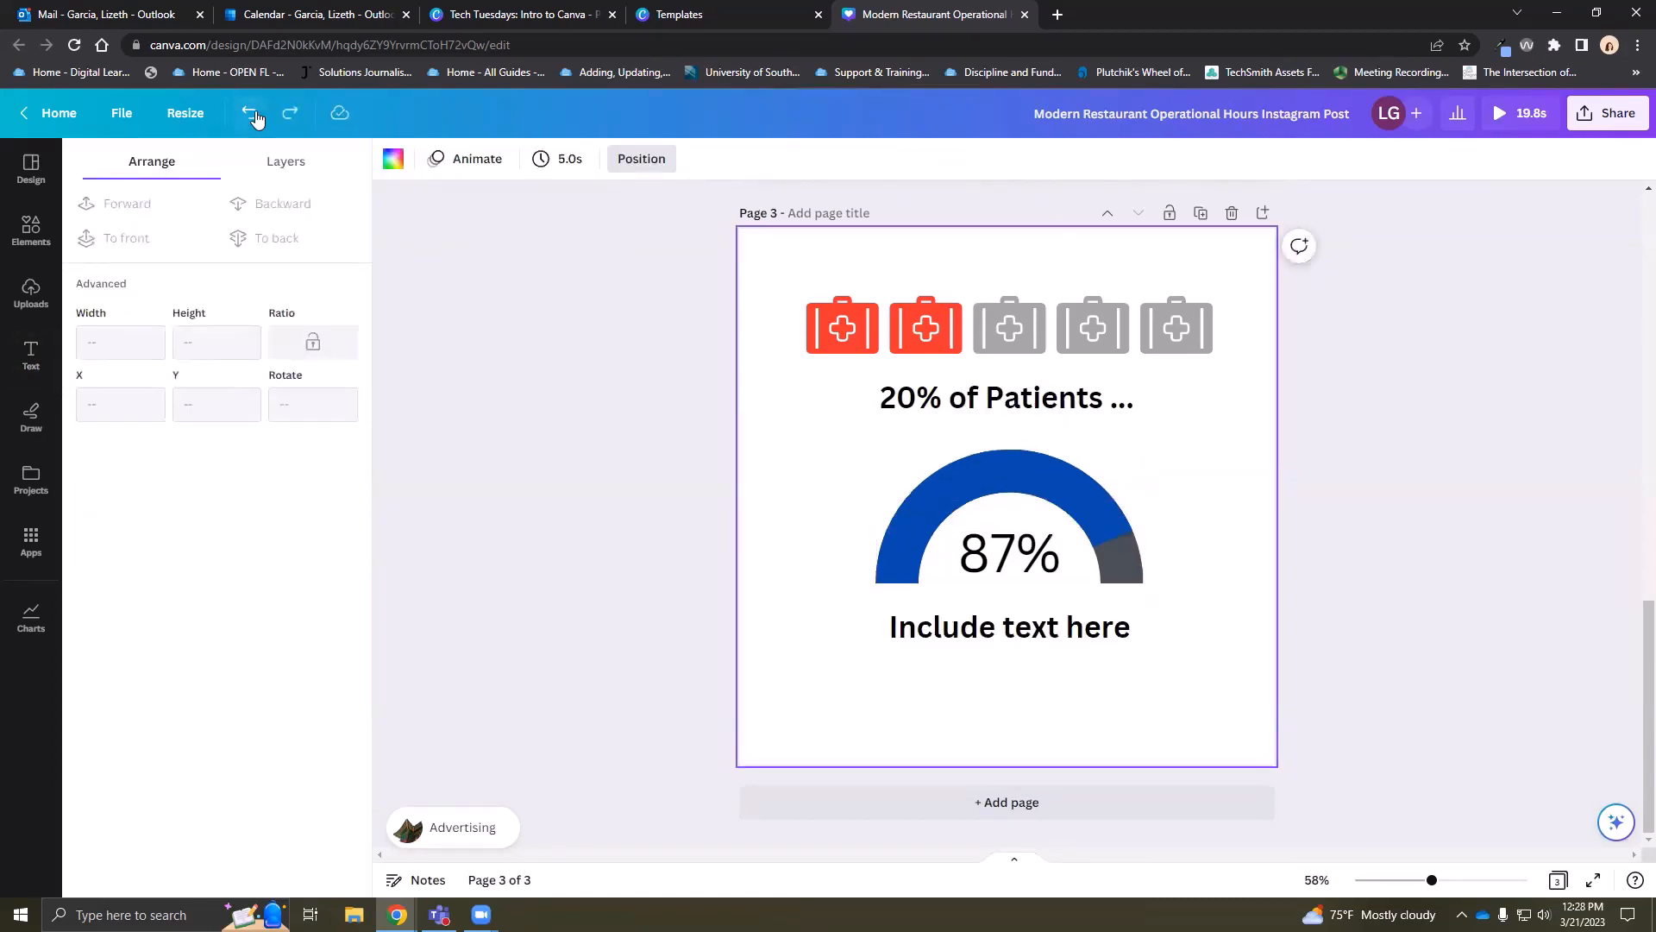
click(1113, 535)
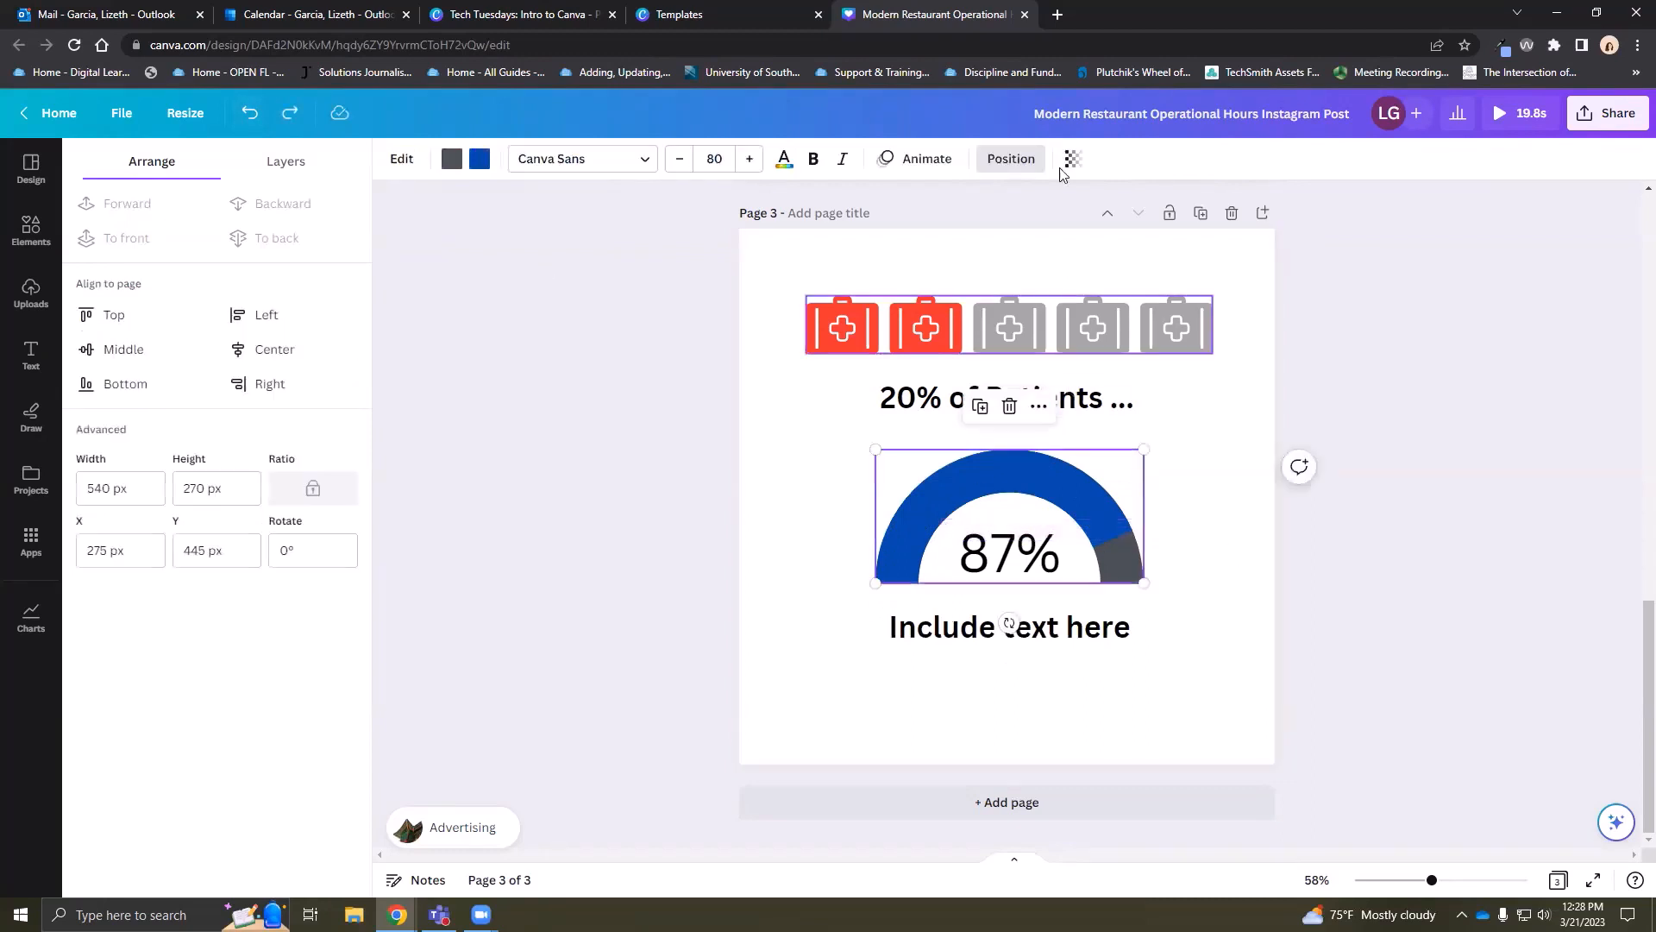
click(1006, 167)
click(1006, 167)
click(125, 348)
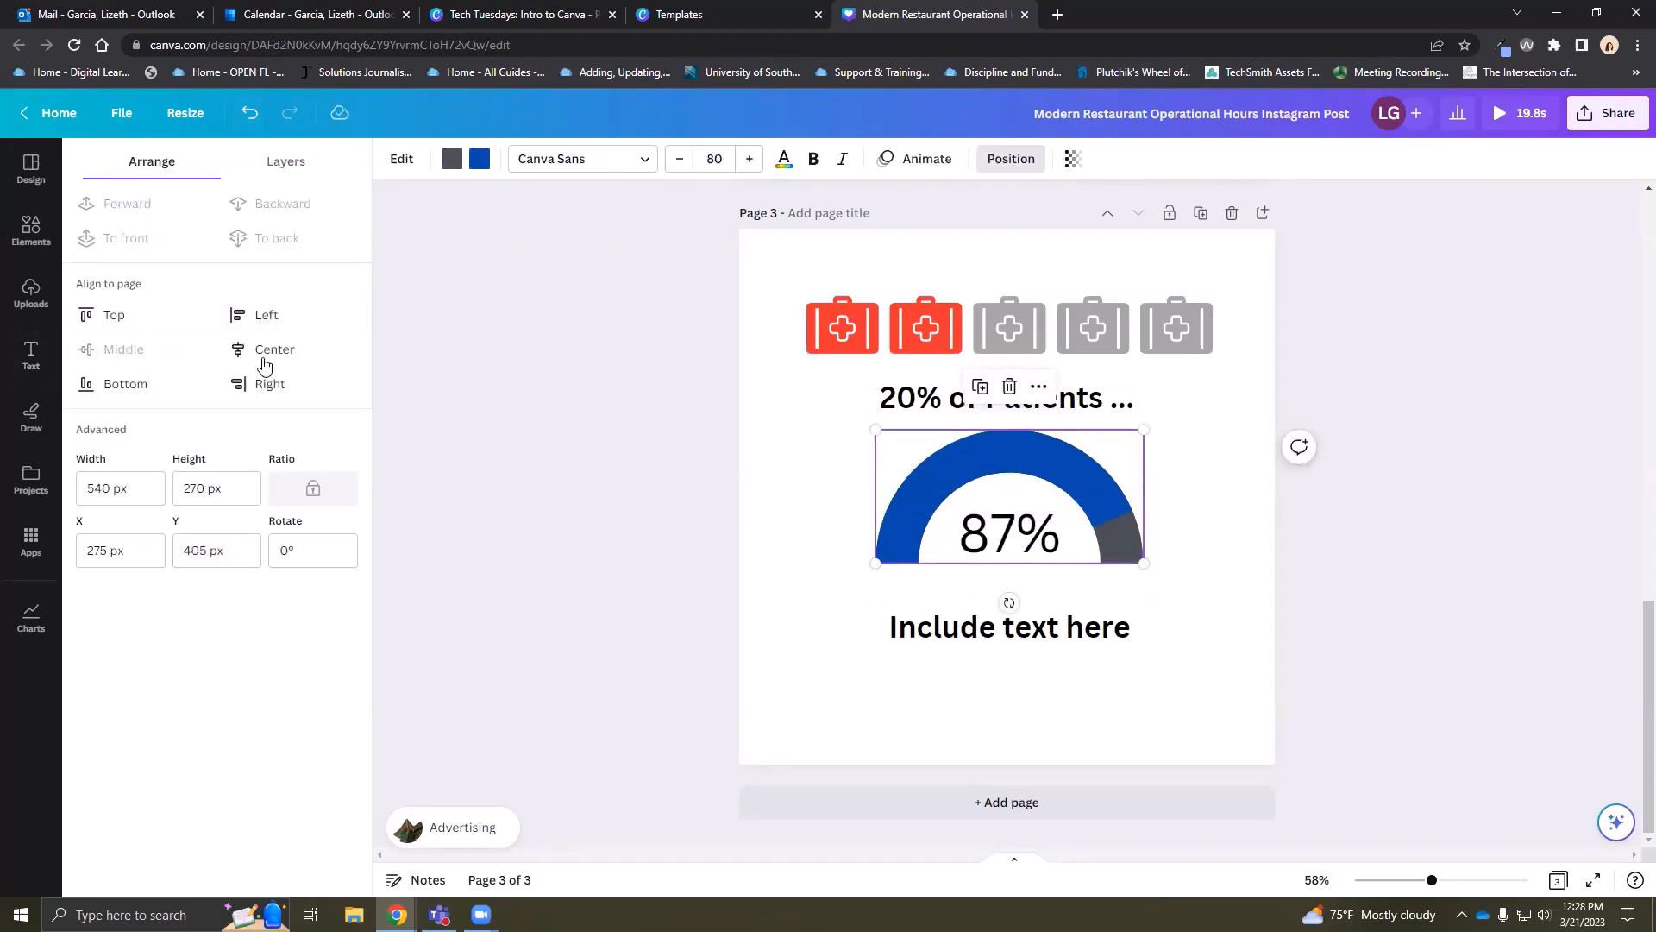
click(274, 349)
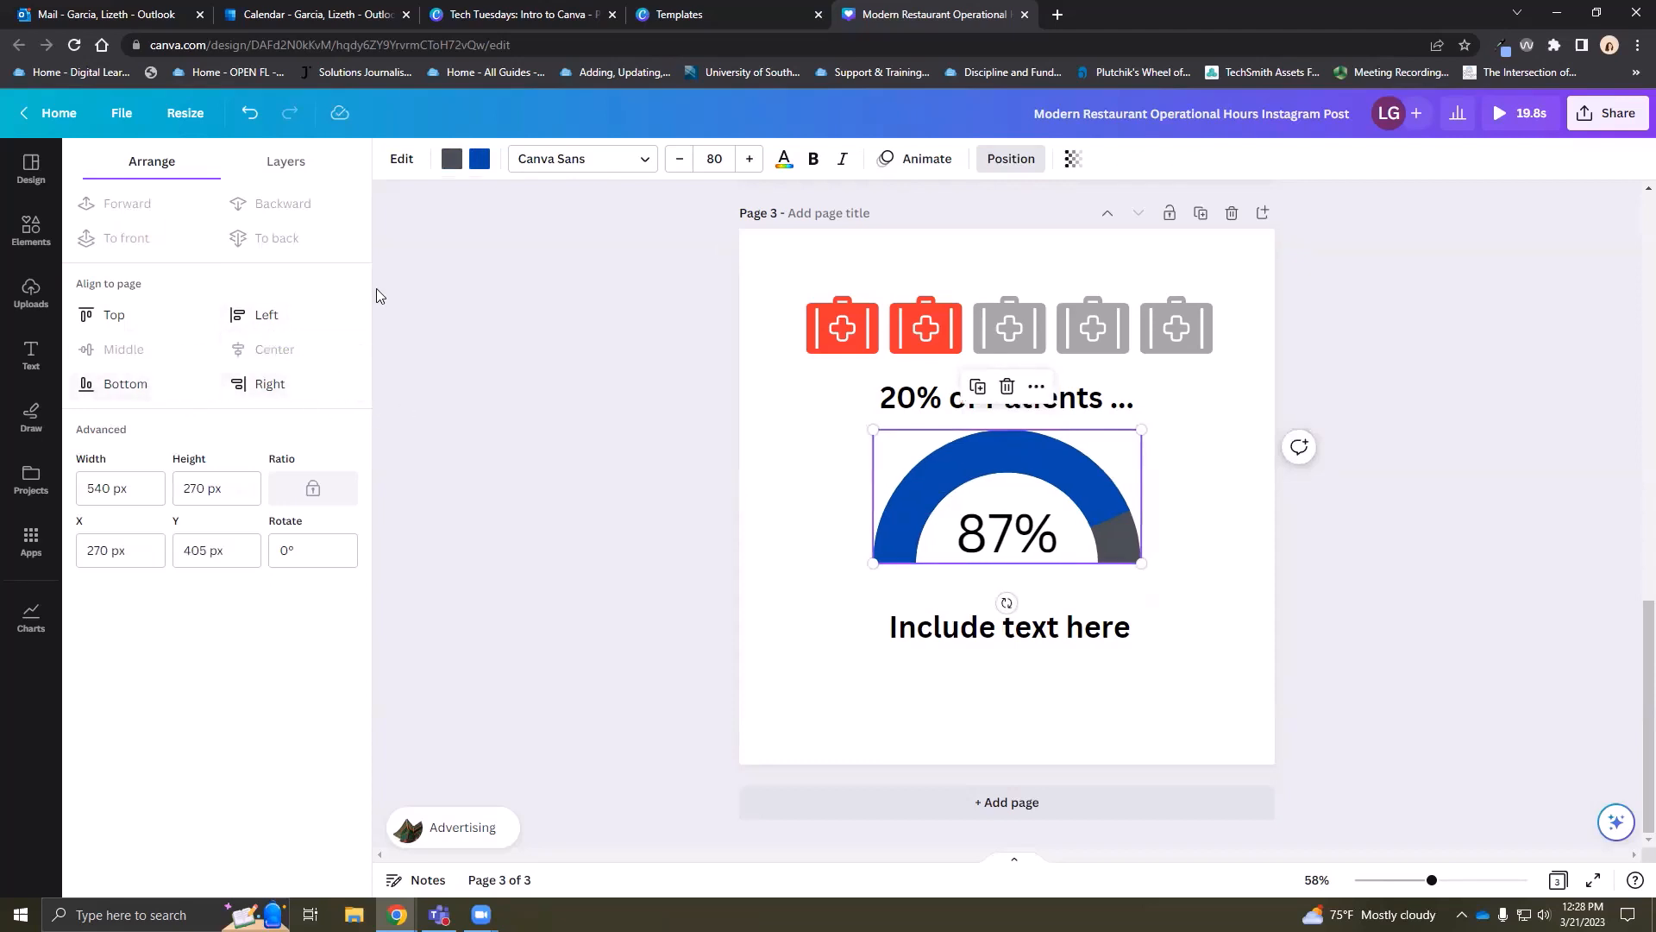
click(1199, 681)
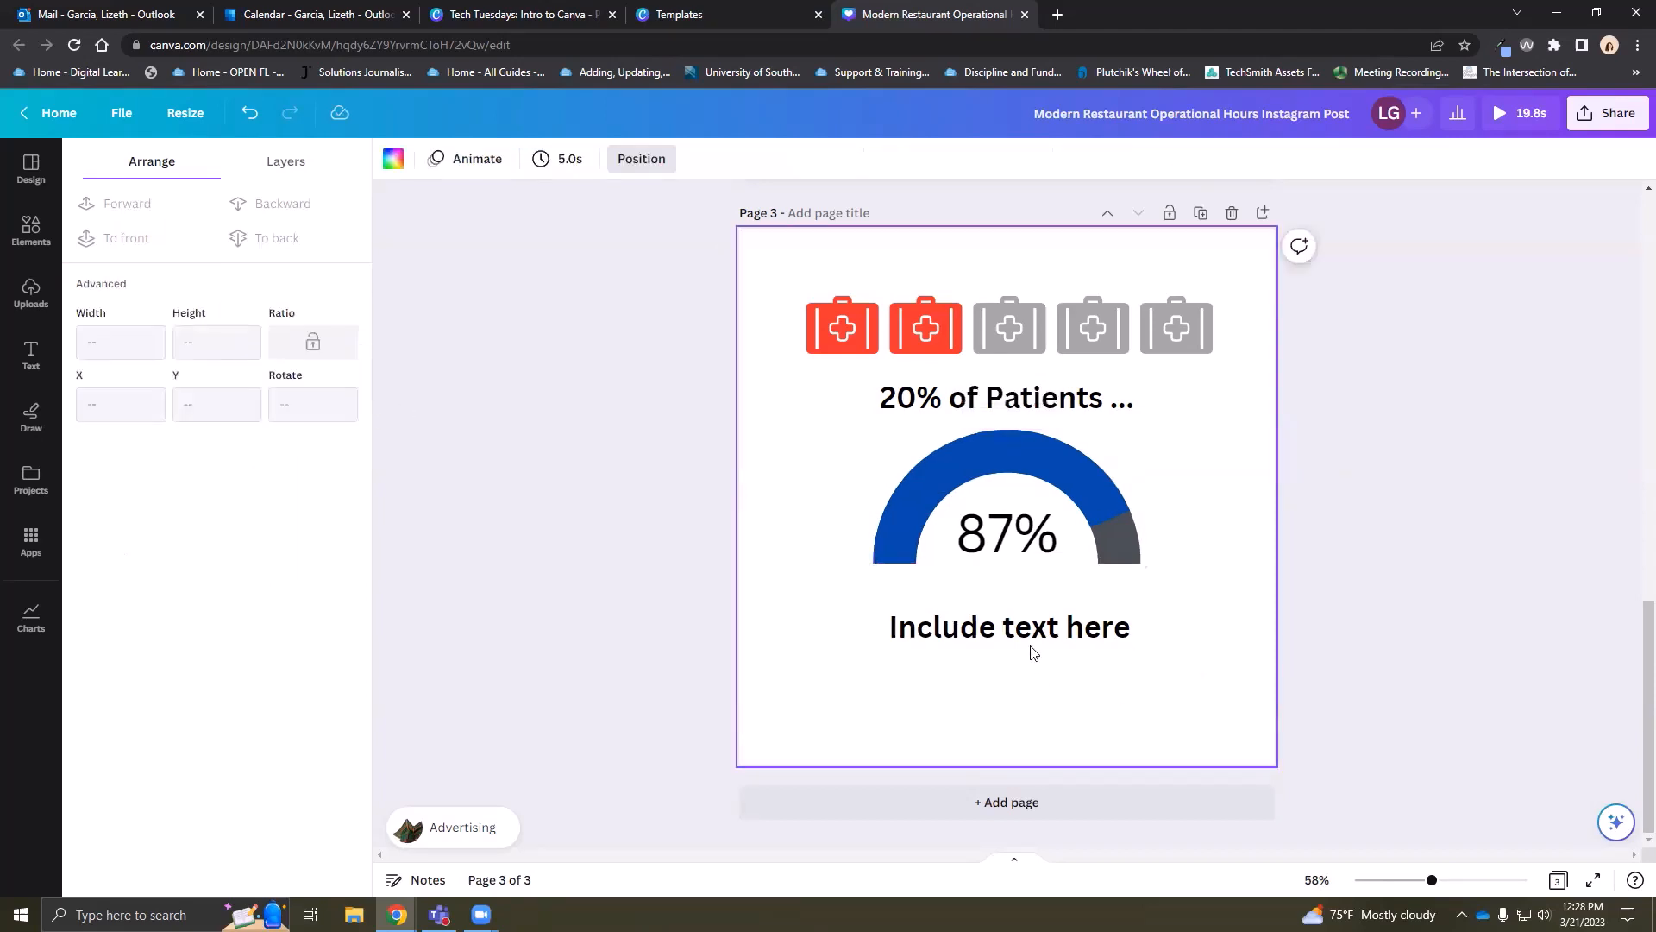
Move the 'Include text here' caption up under the gauge, then shift both down together
drag(1034, 653, 1025, 623)
click(1199, 640)
drag(1147, 675, 934, 505)
drag(1049, 510, 1057, 529)
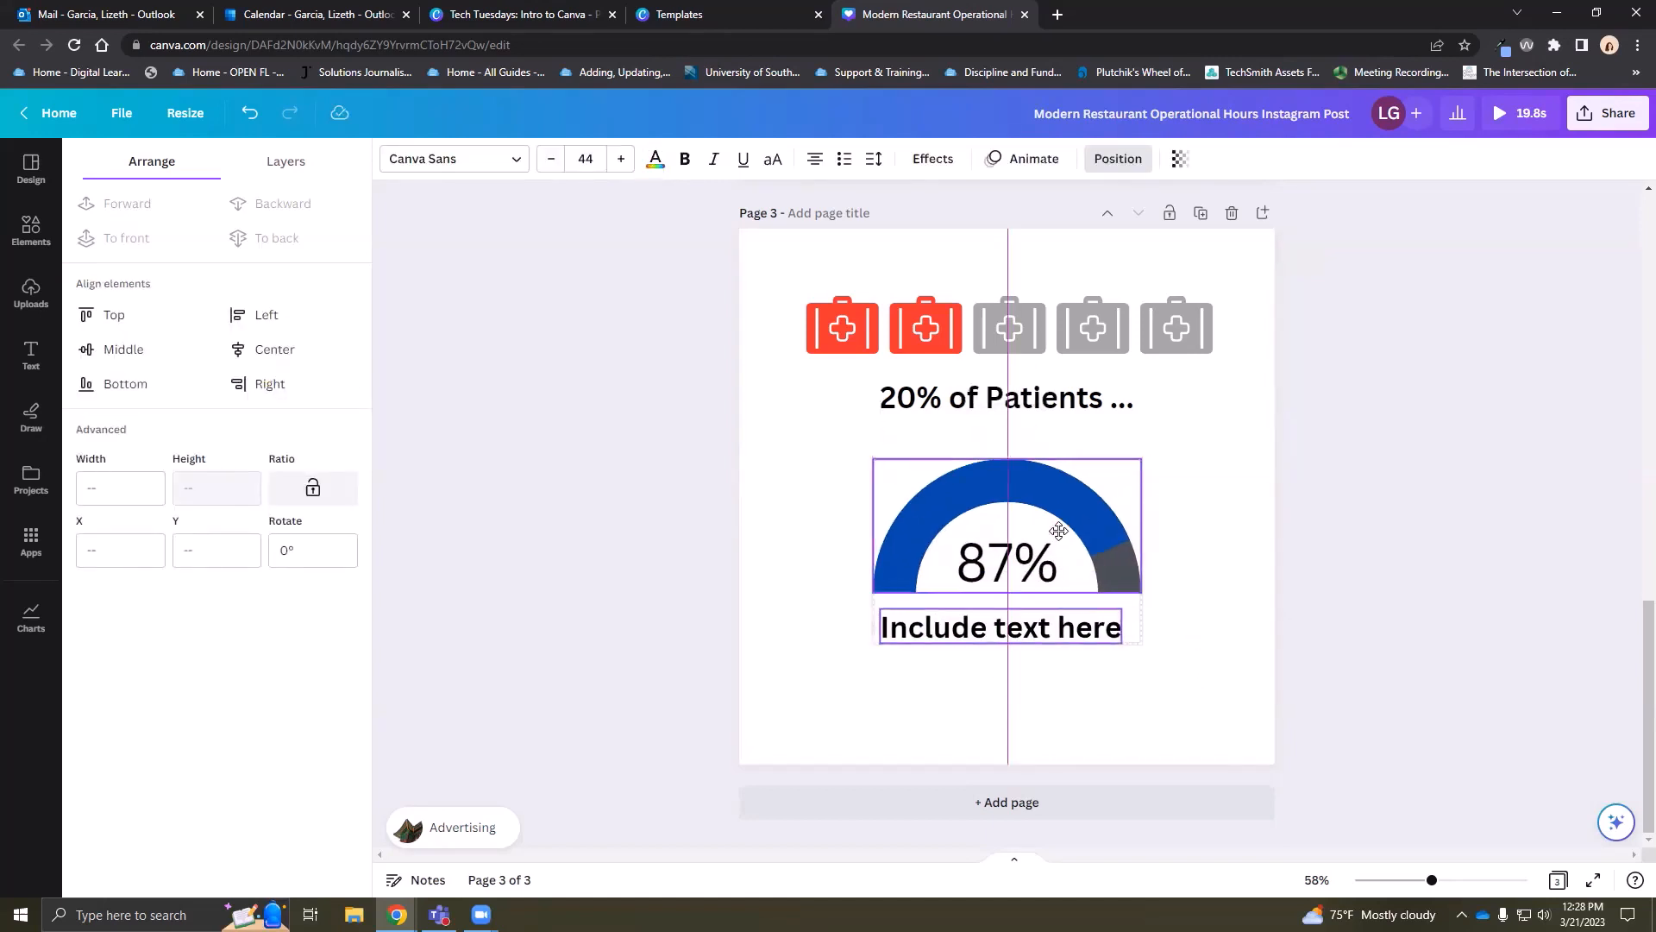
click(1037, 419)
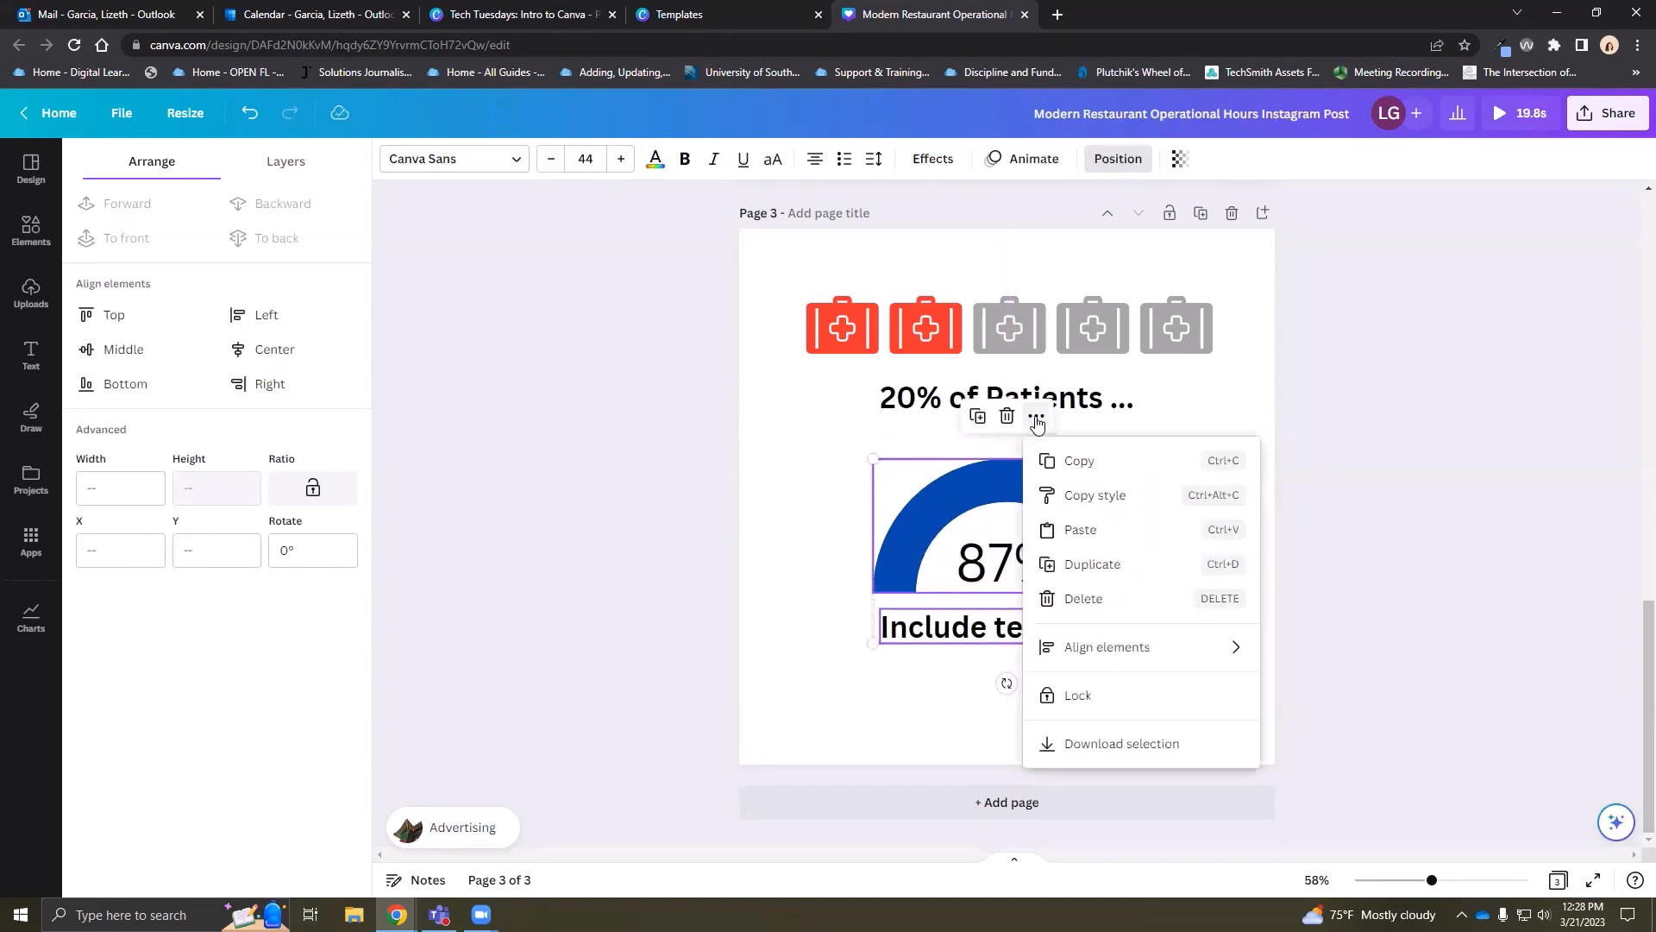
click(1264, 412)
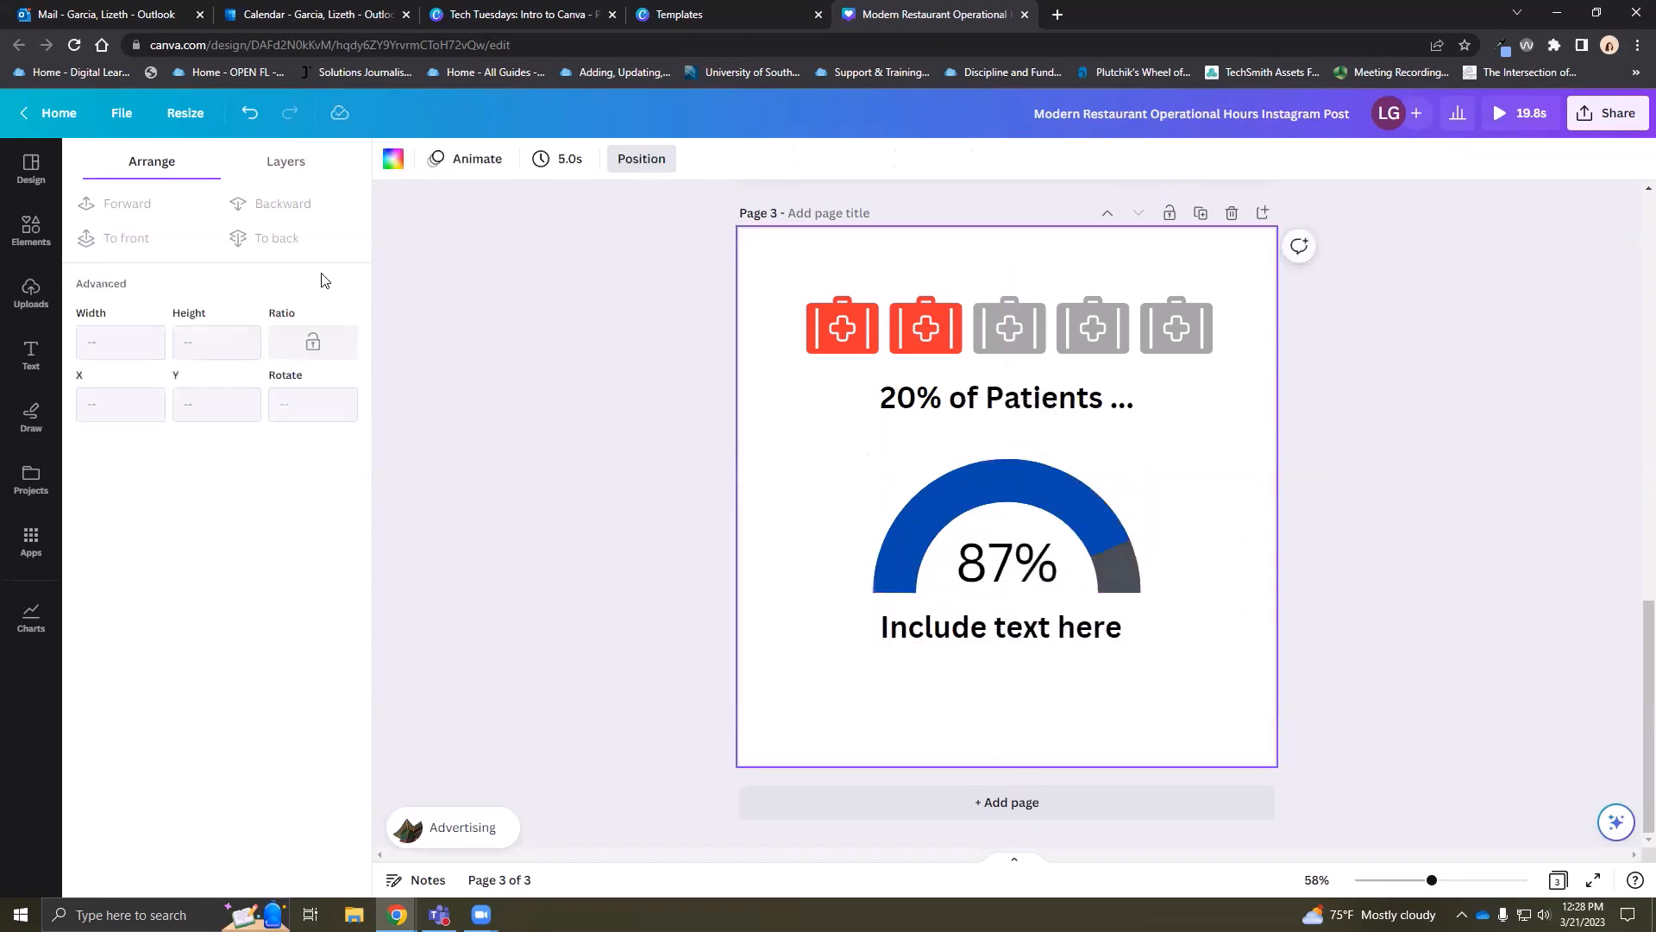
click(31, 230)
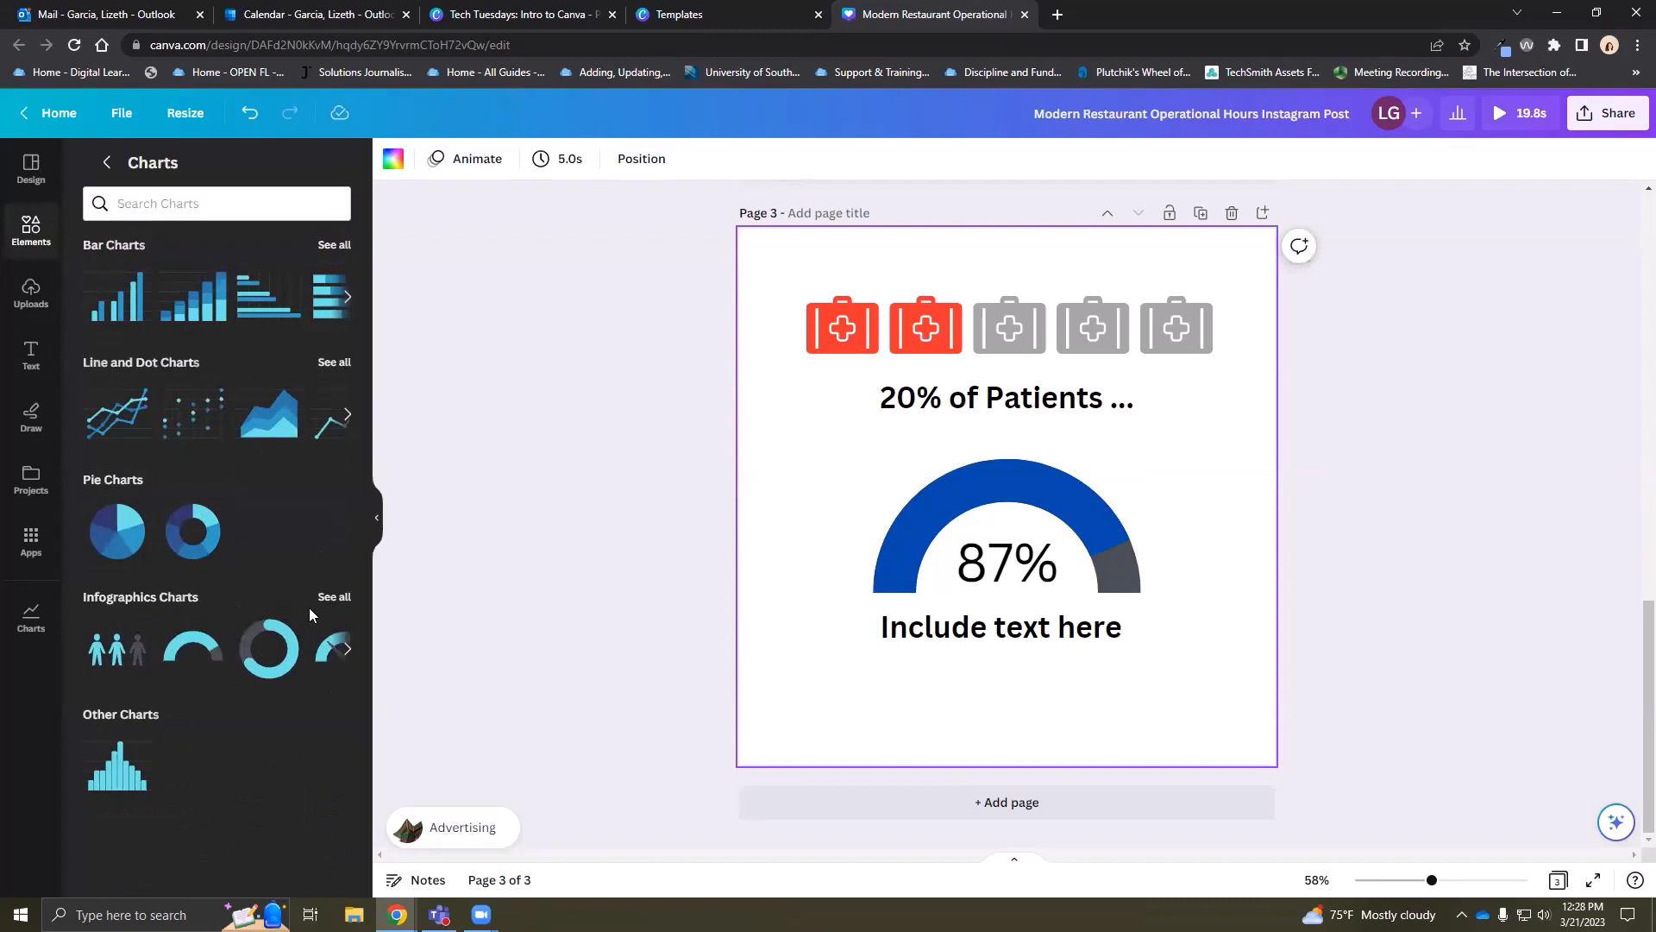
Add a fourth page with a bar chart and delete its Item 5 and Item 4 rows
click(1019, 803)
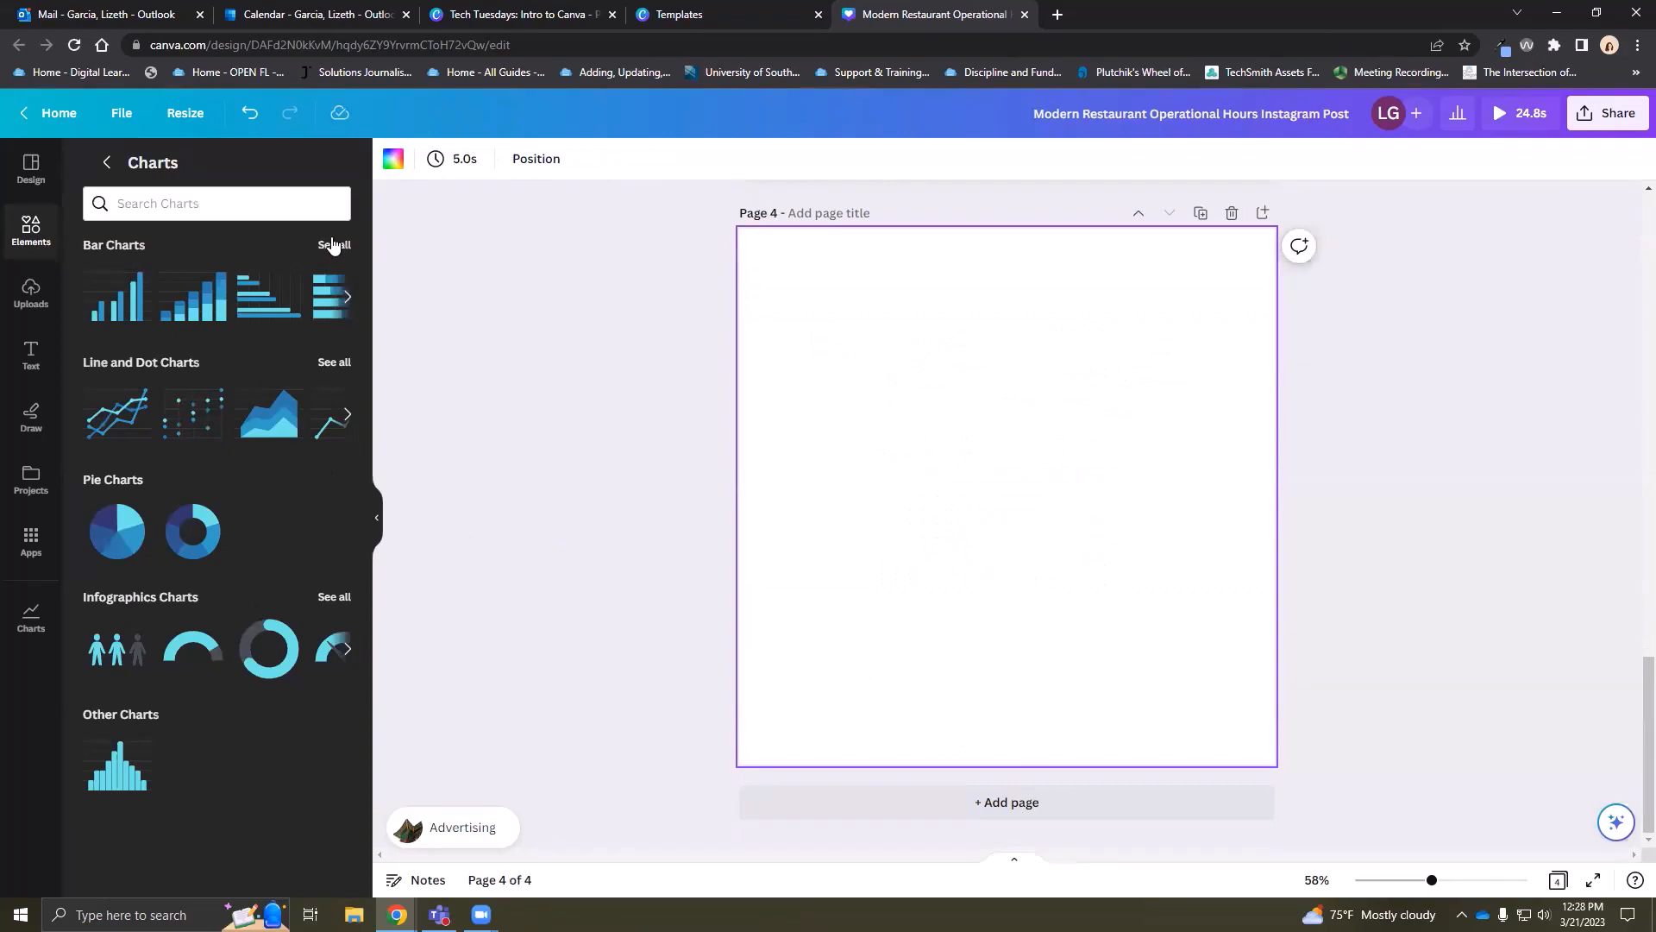
click(333, 246)
click(128, 235)
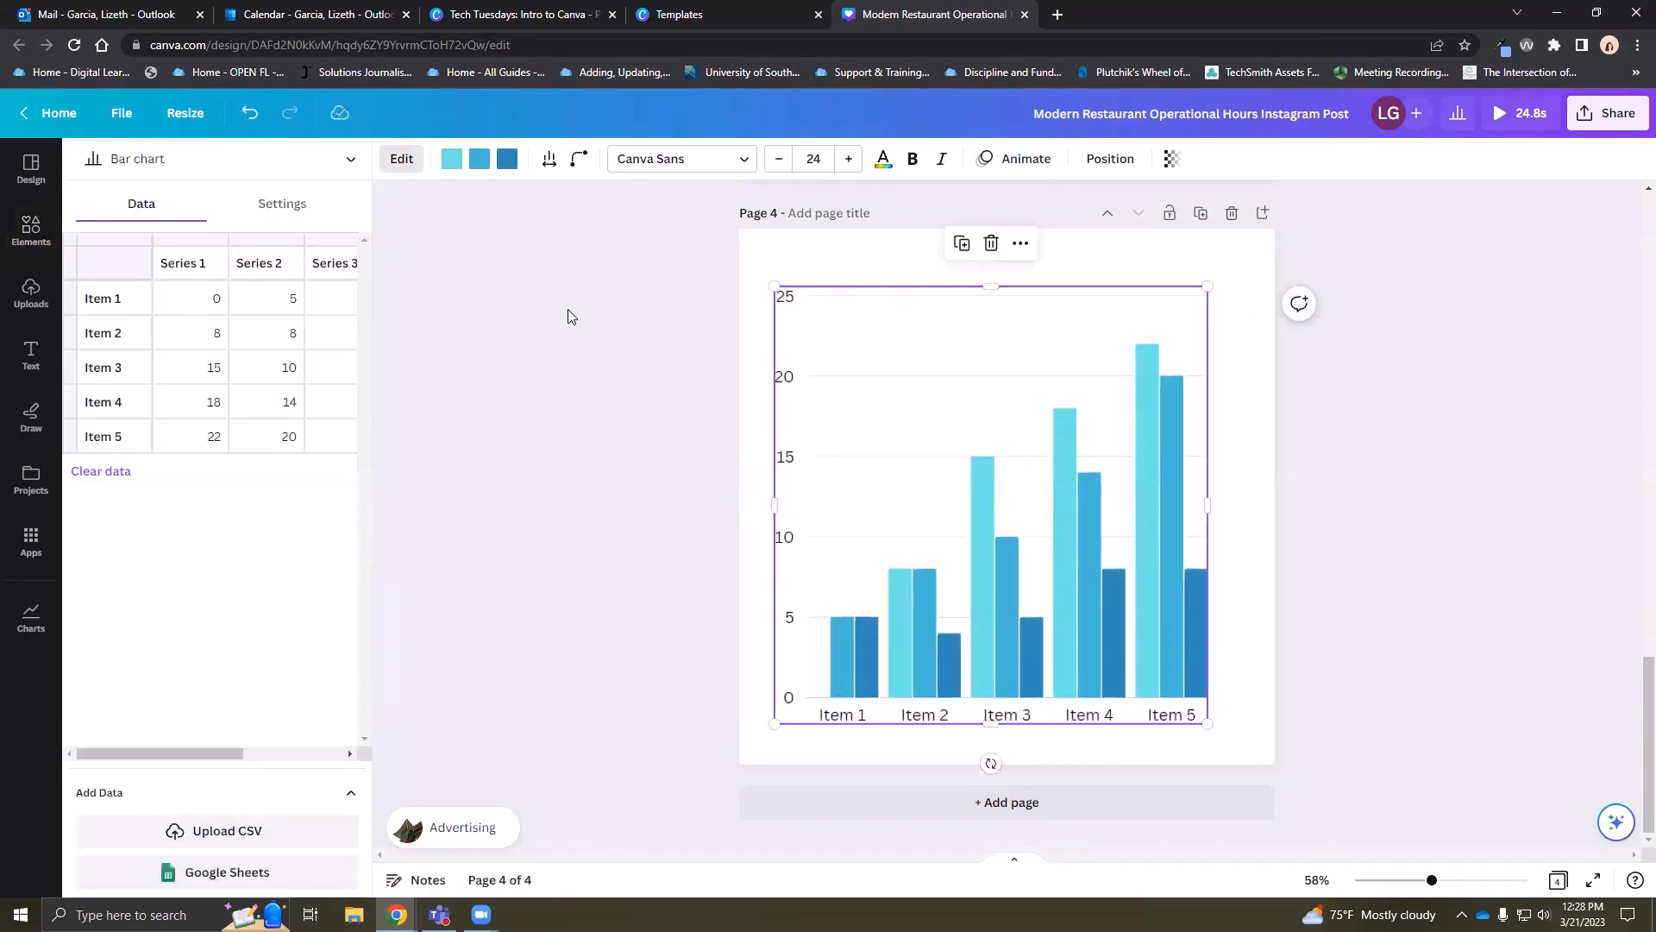
click(125, 440)
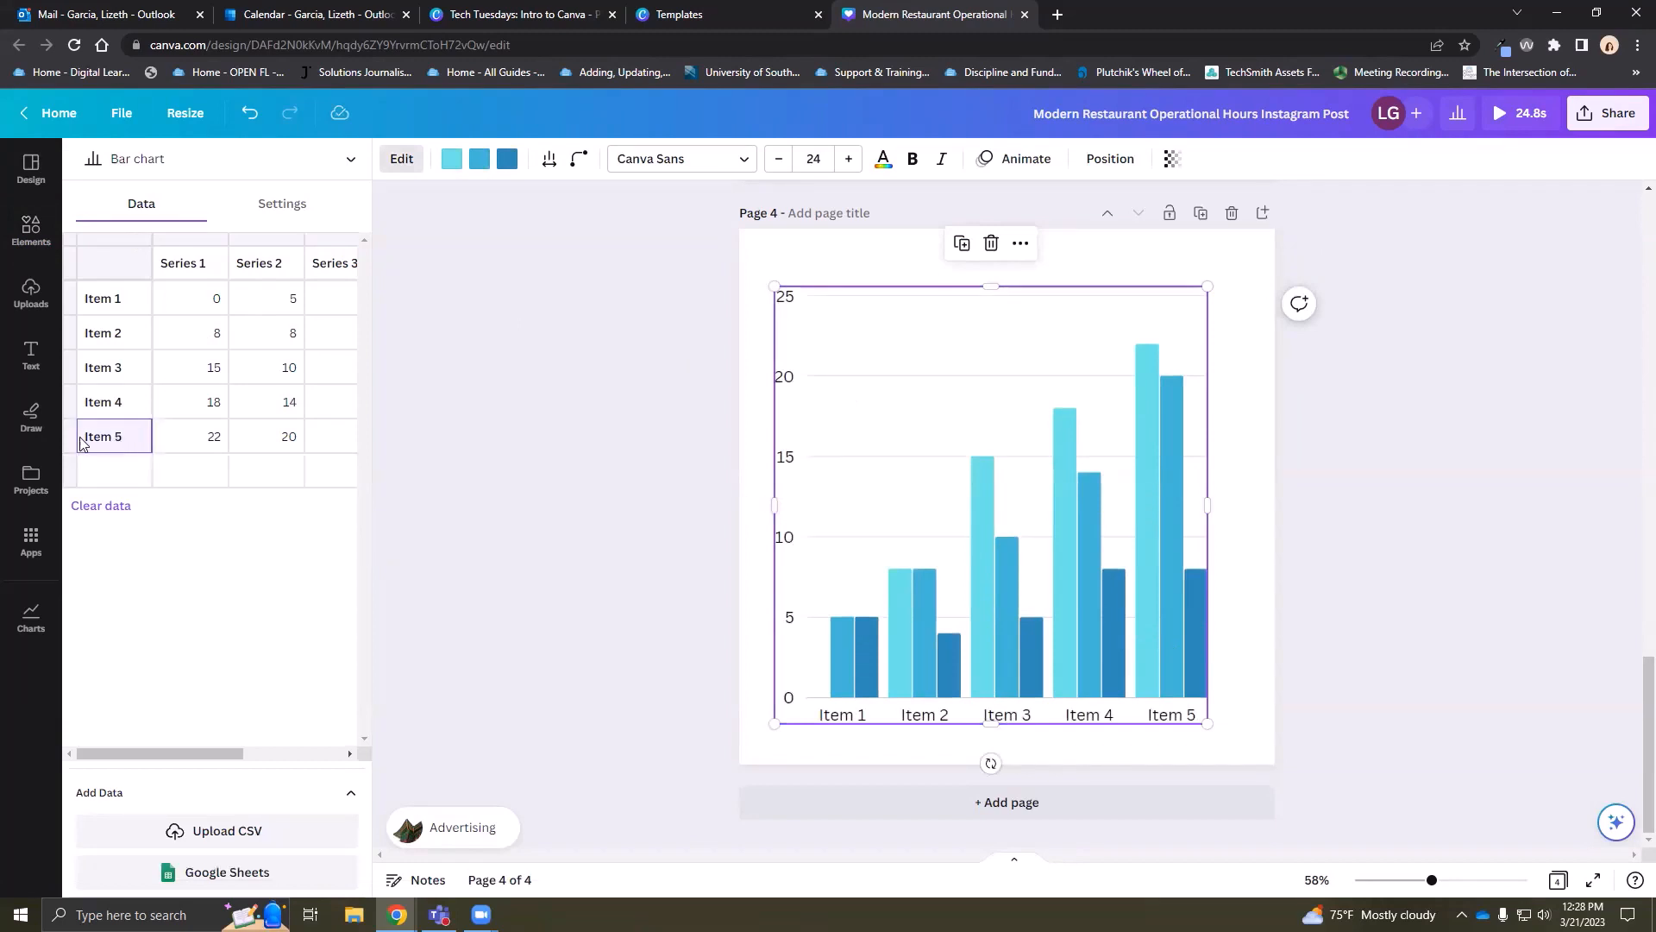
right_click(125, 438)
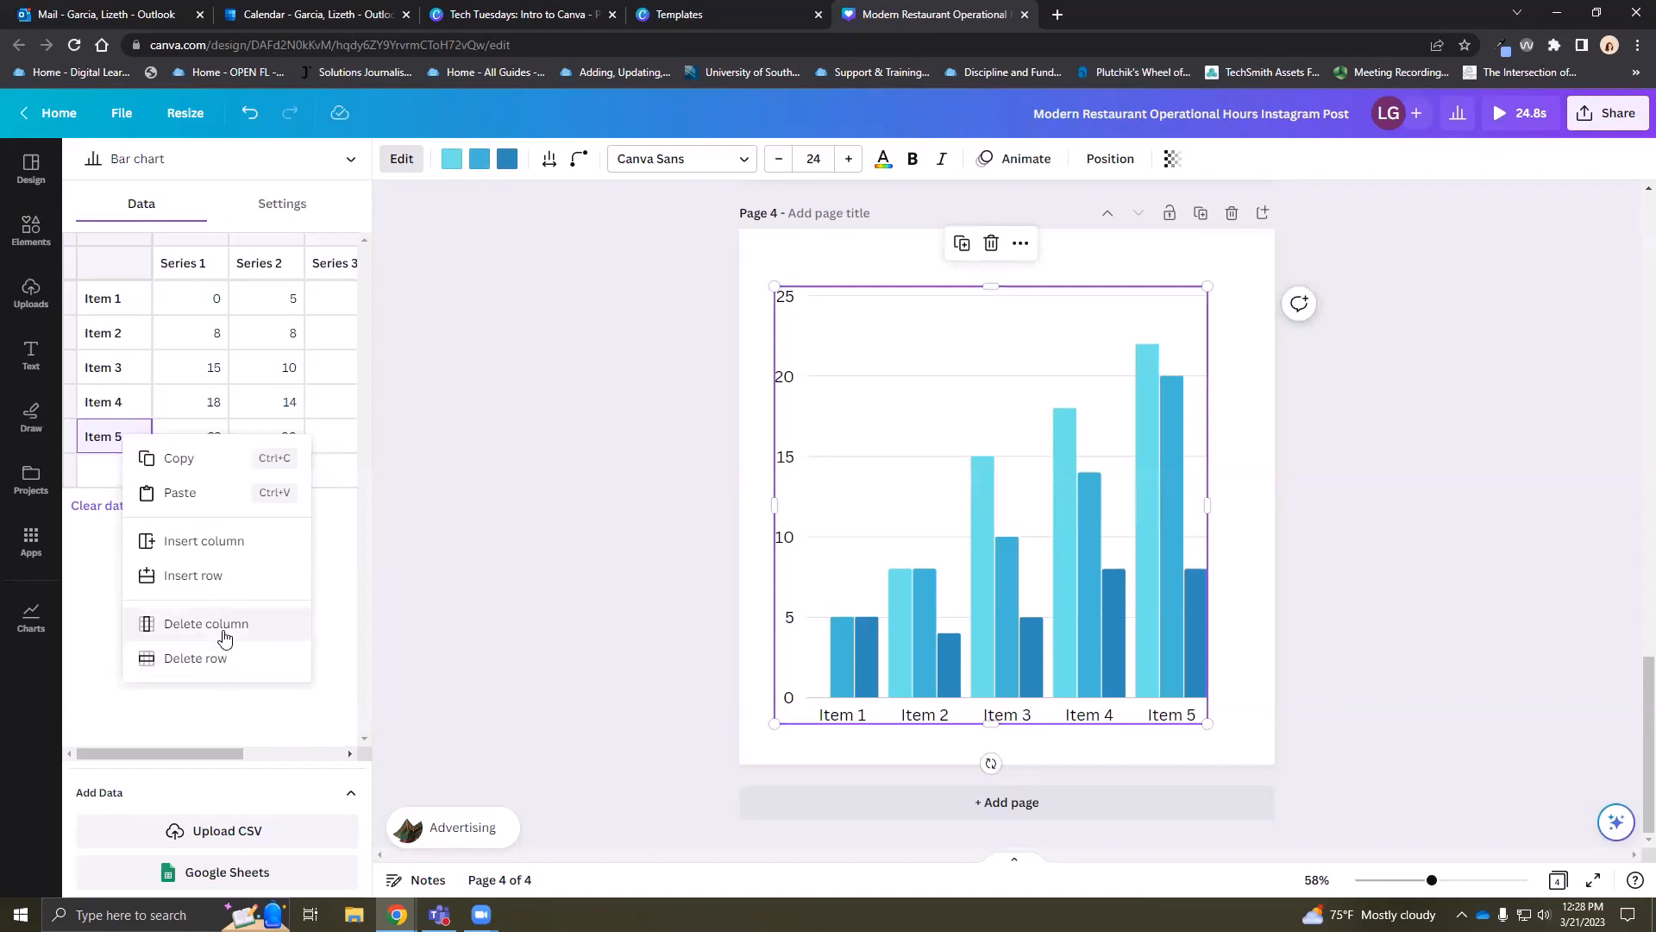
click(216, 657)
right_click(119, 407)
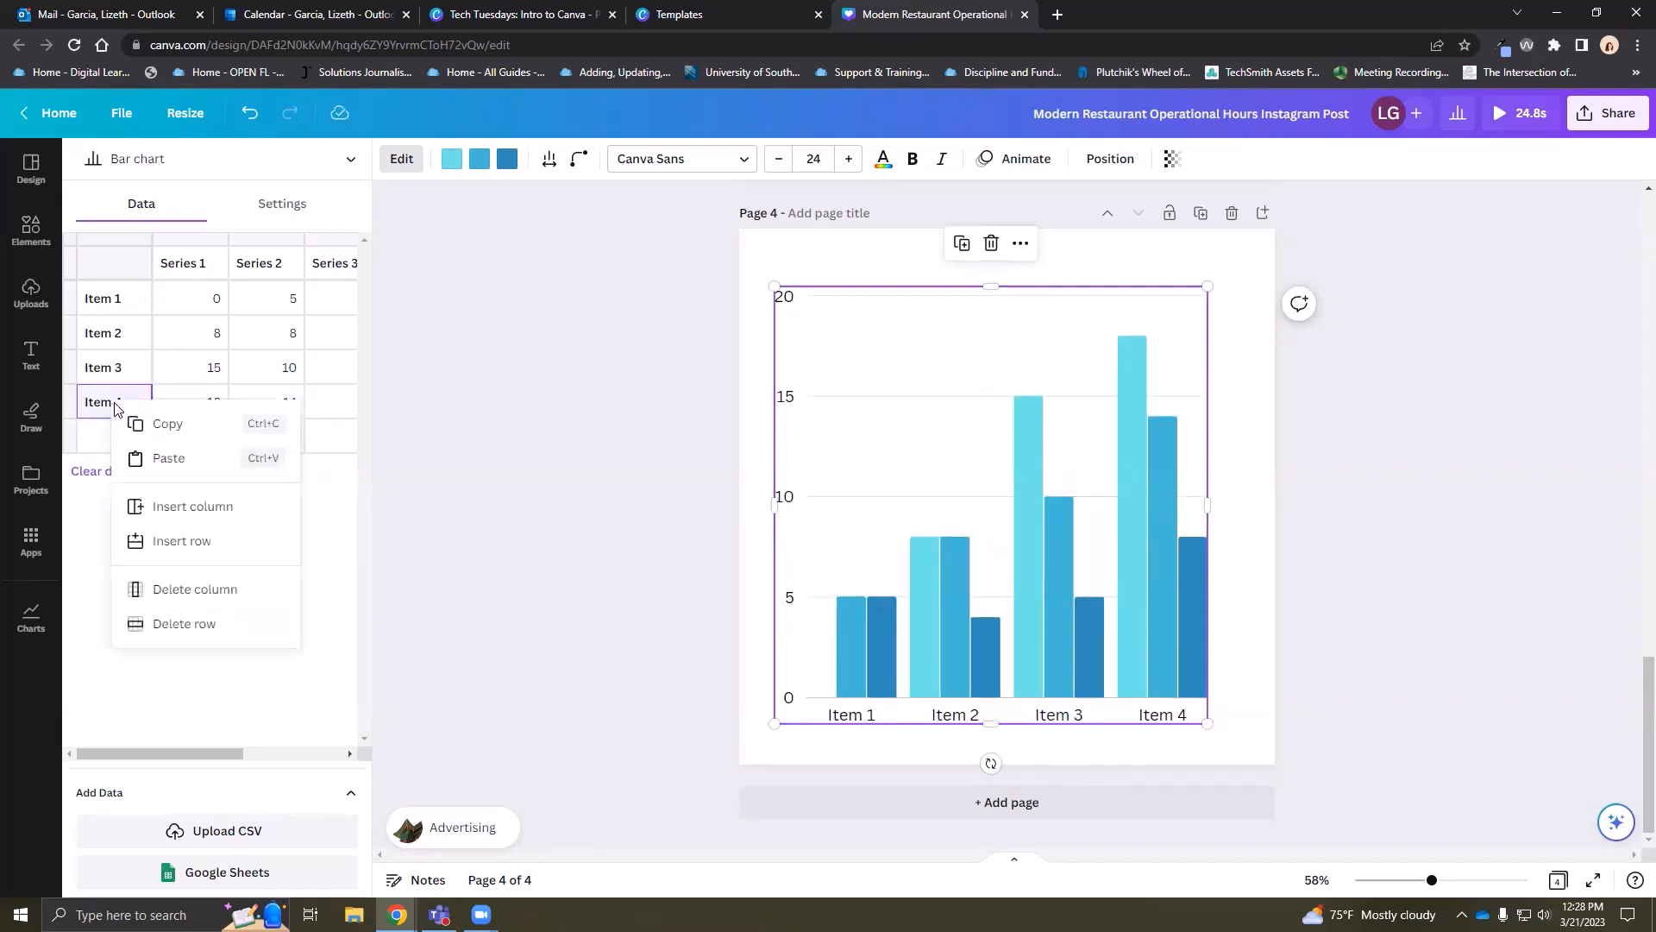
click(202, 623)
Delete the chart's Series 3, 4 and 5 columns, leaving two series
right_click(110, 369)
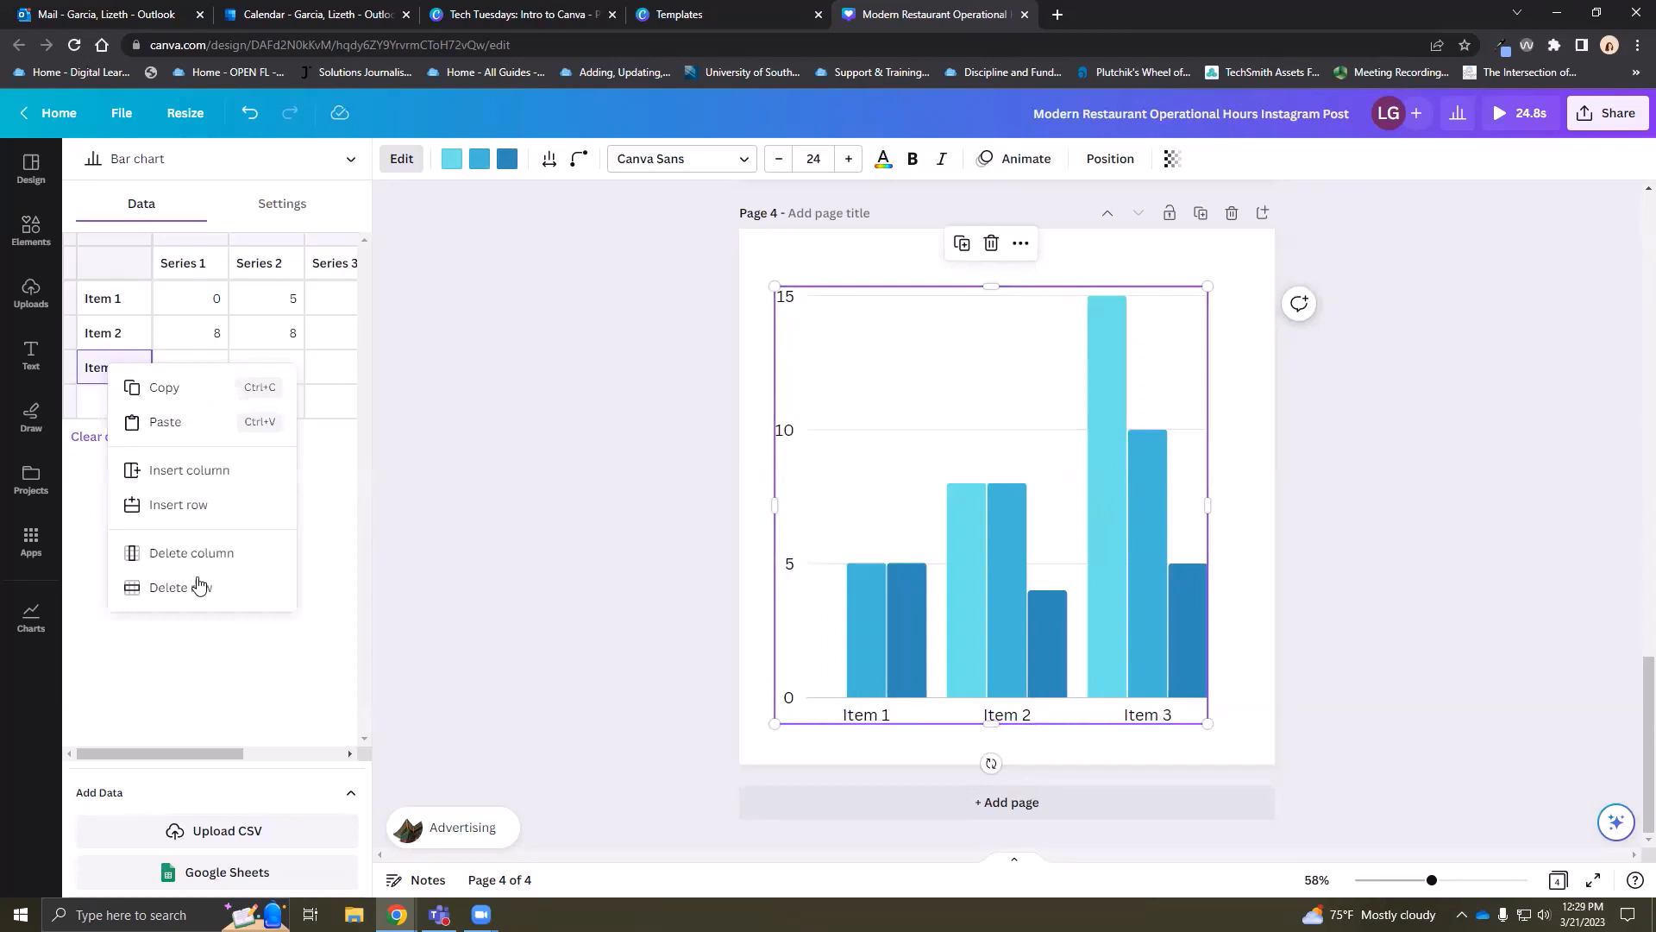
click(323, 552)
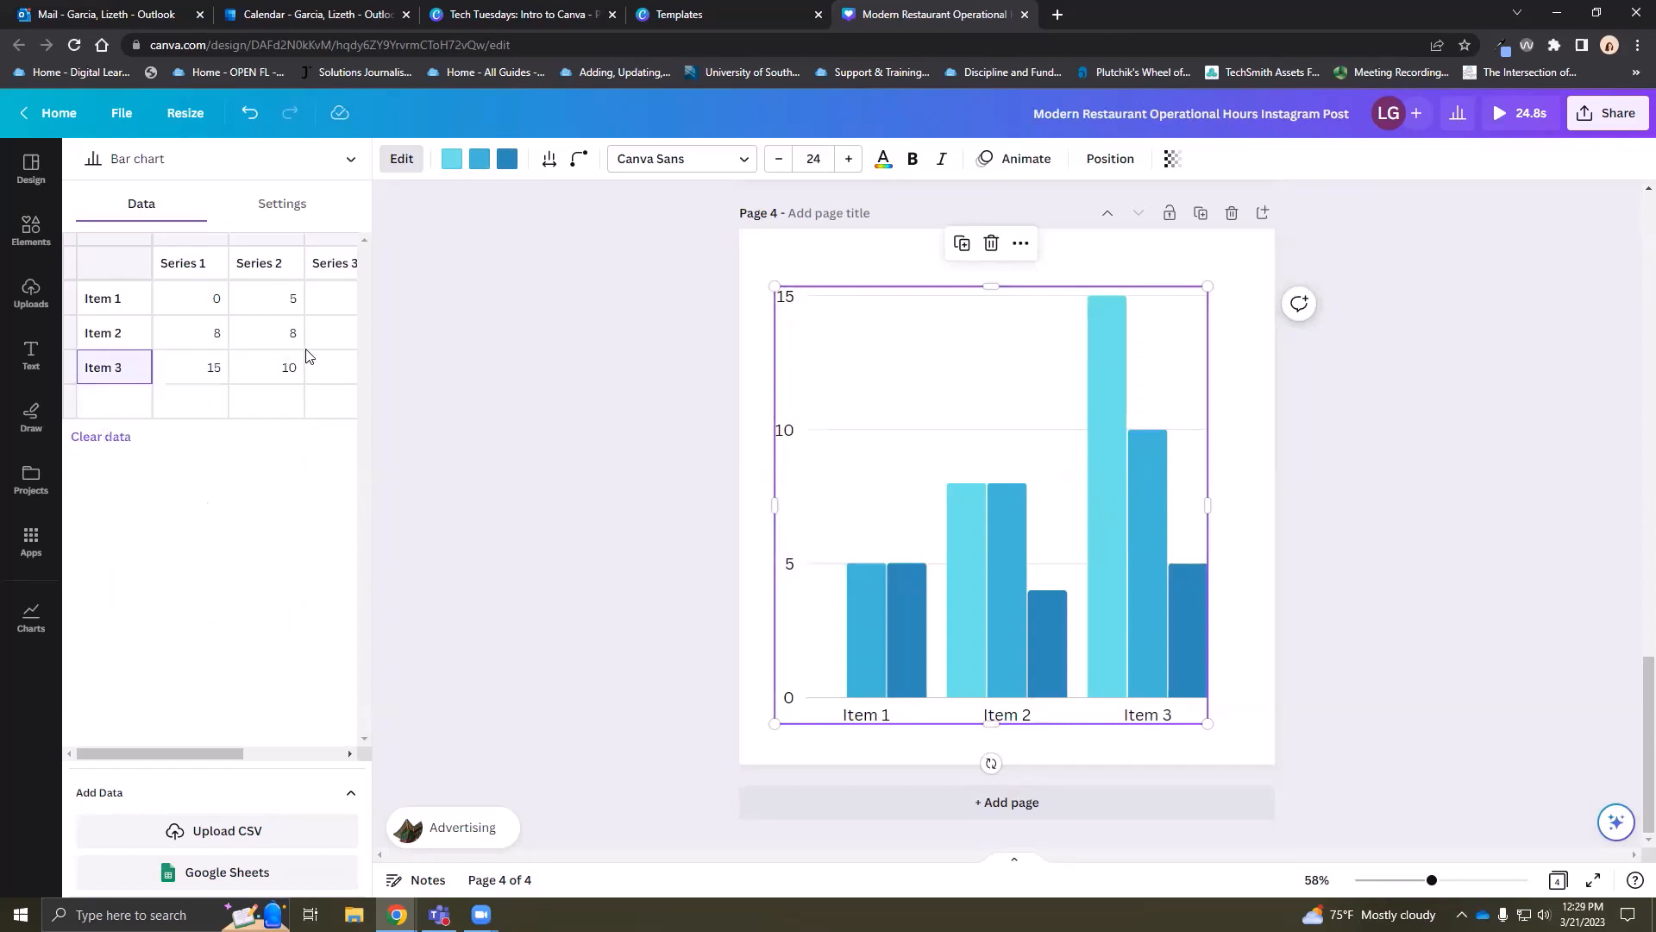
right_click(320, 265)
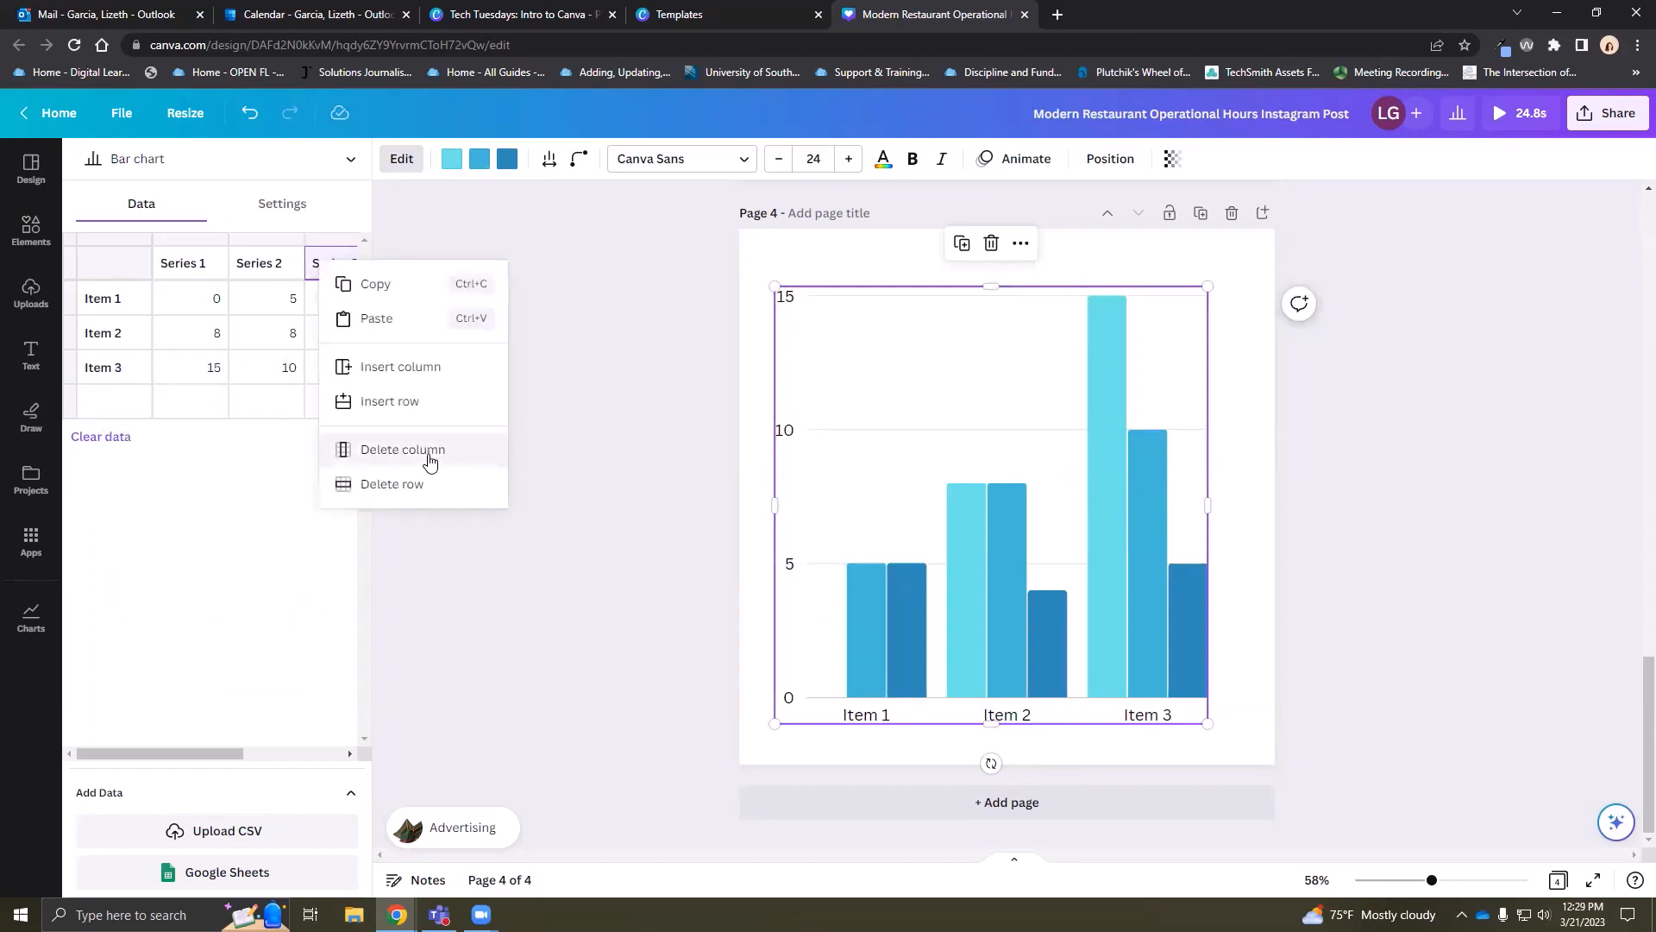
click(424, 452)
right_click(328, 268)
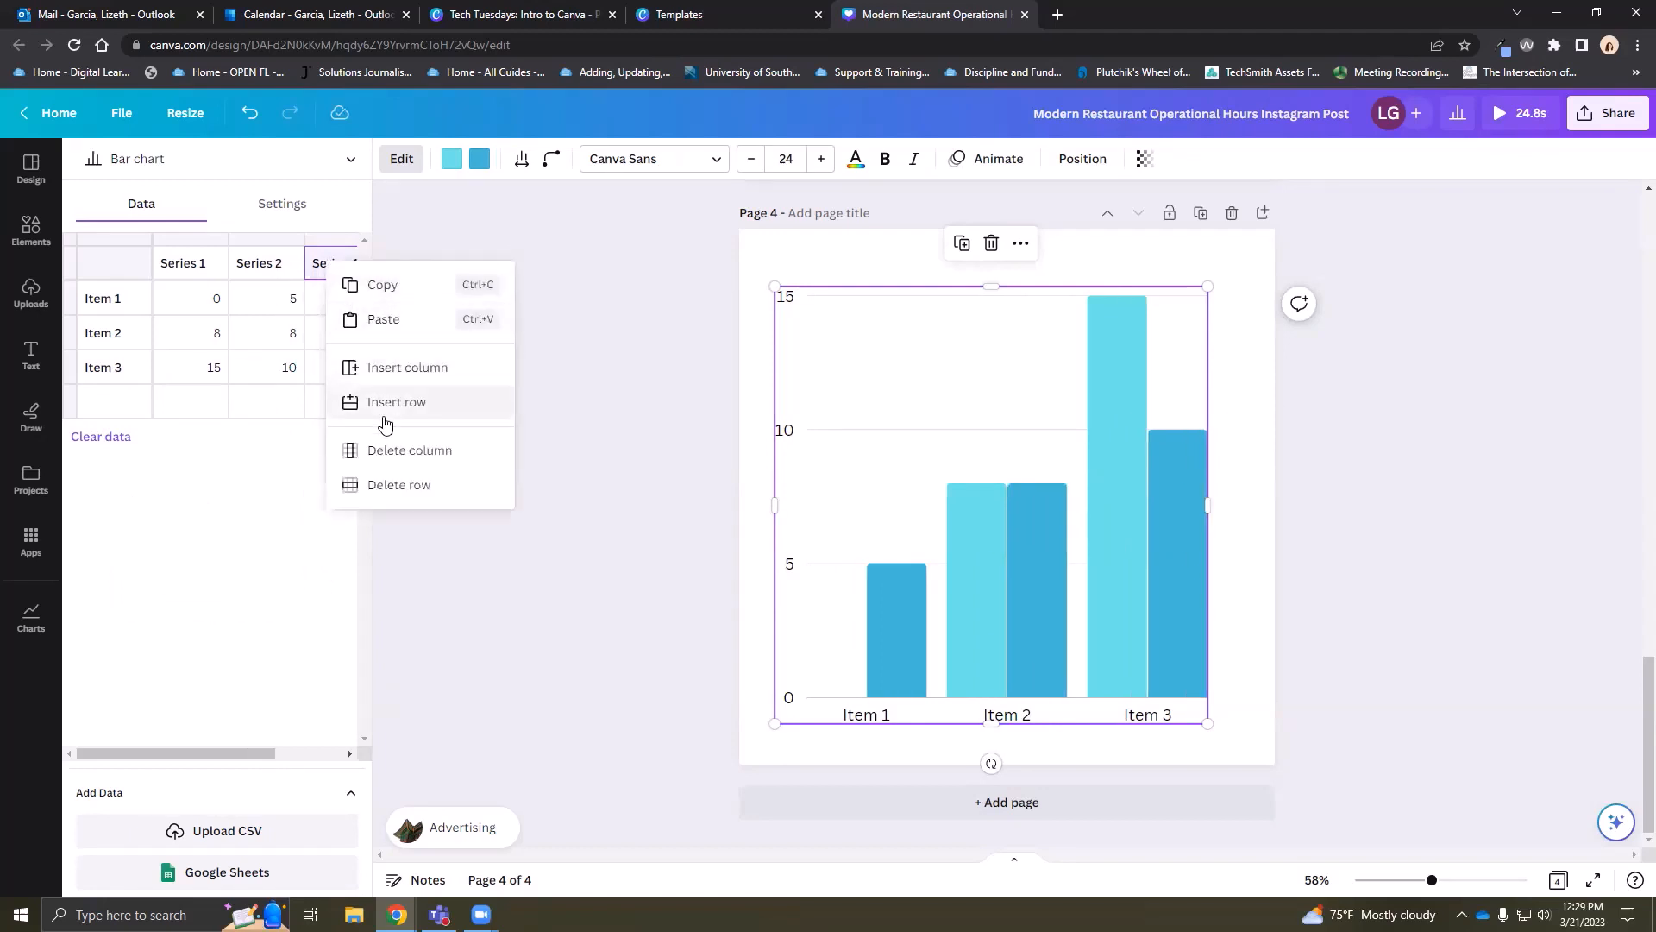
click(399, 455)
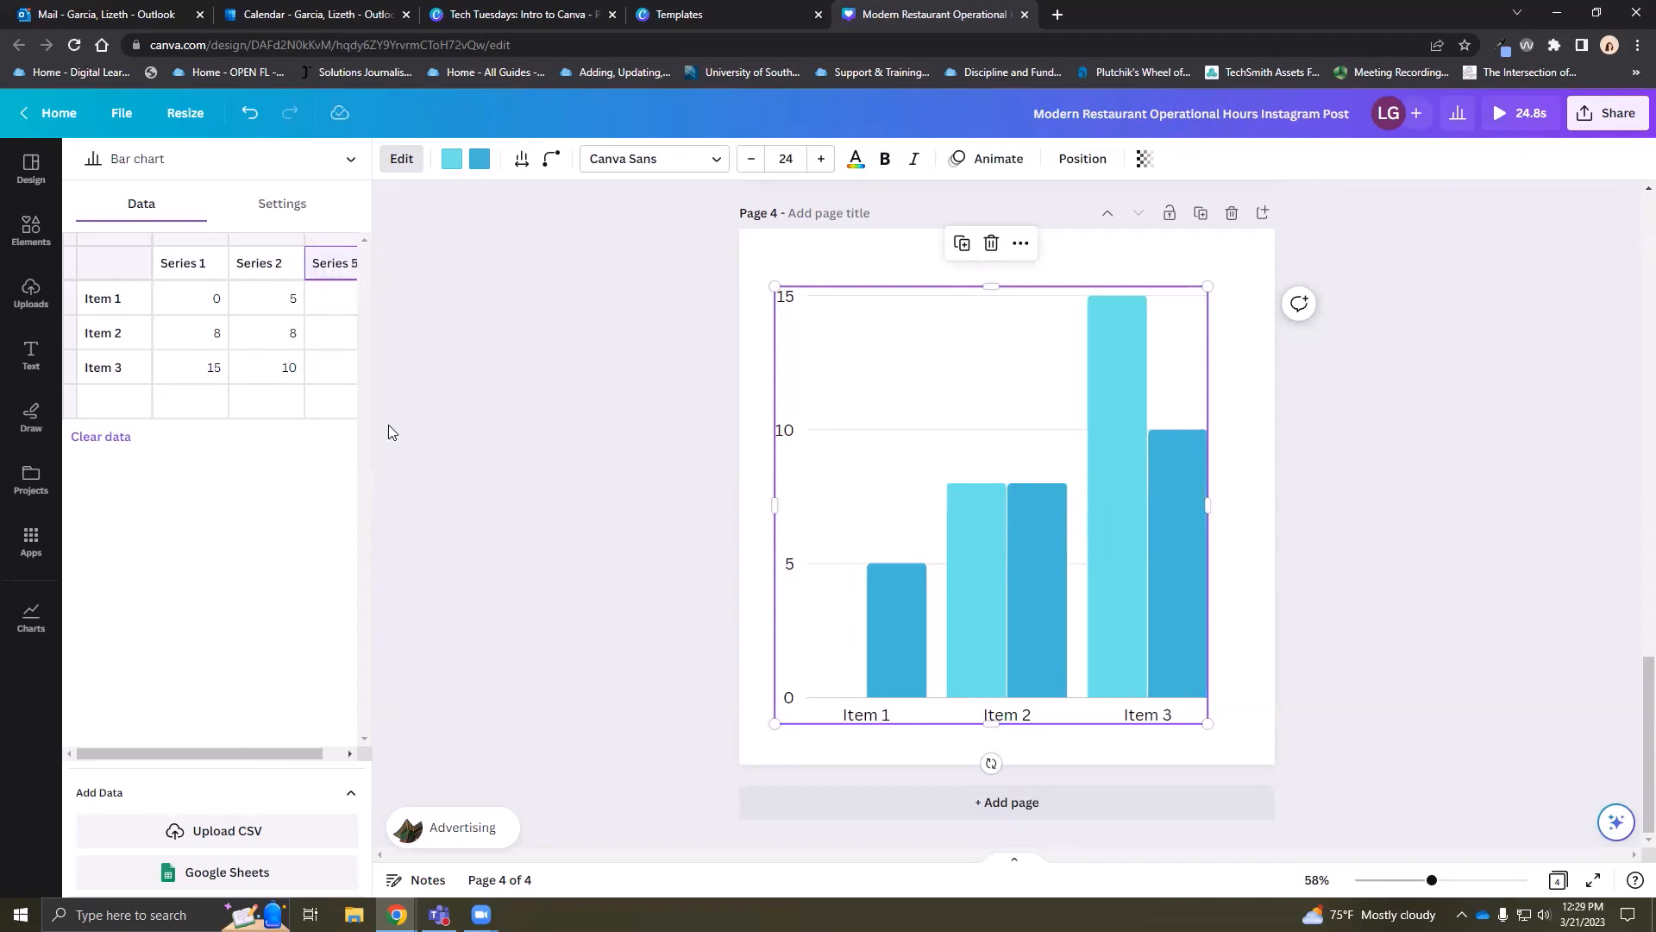
right_click(324, 264)
click(403, 443)
Set Item 1's value to 2, delete Series 2 and colour the bars dark blue
click(217, 300)
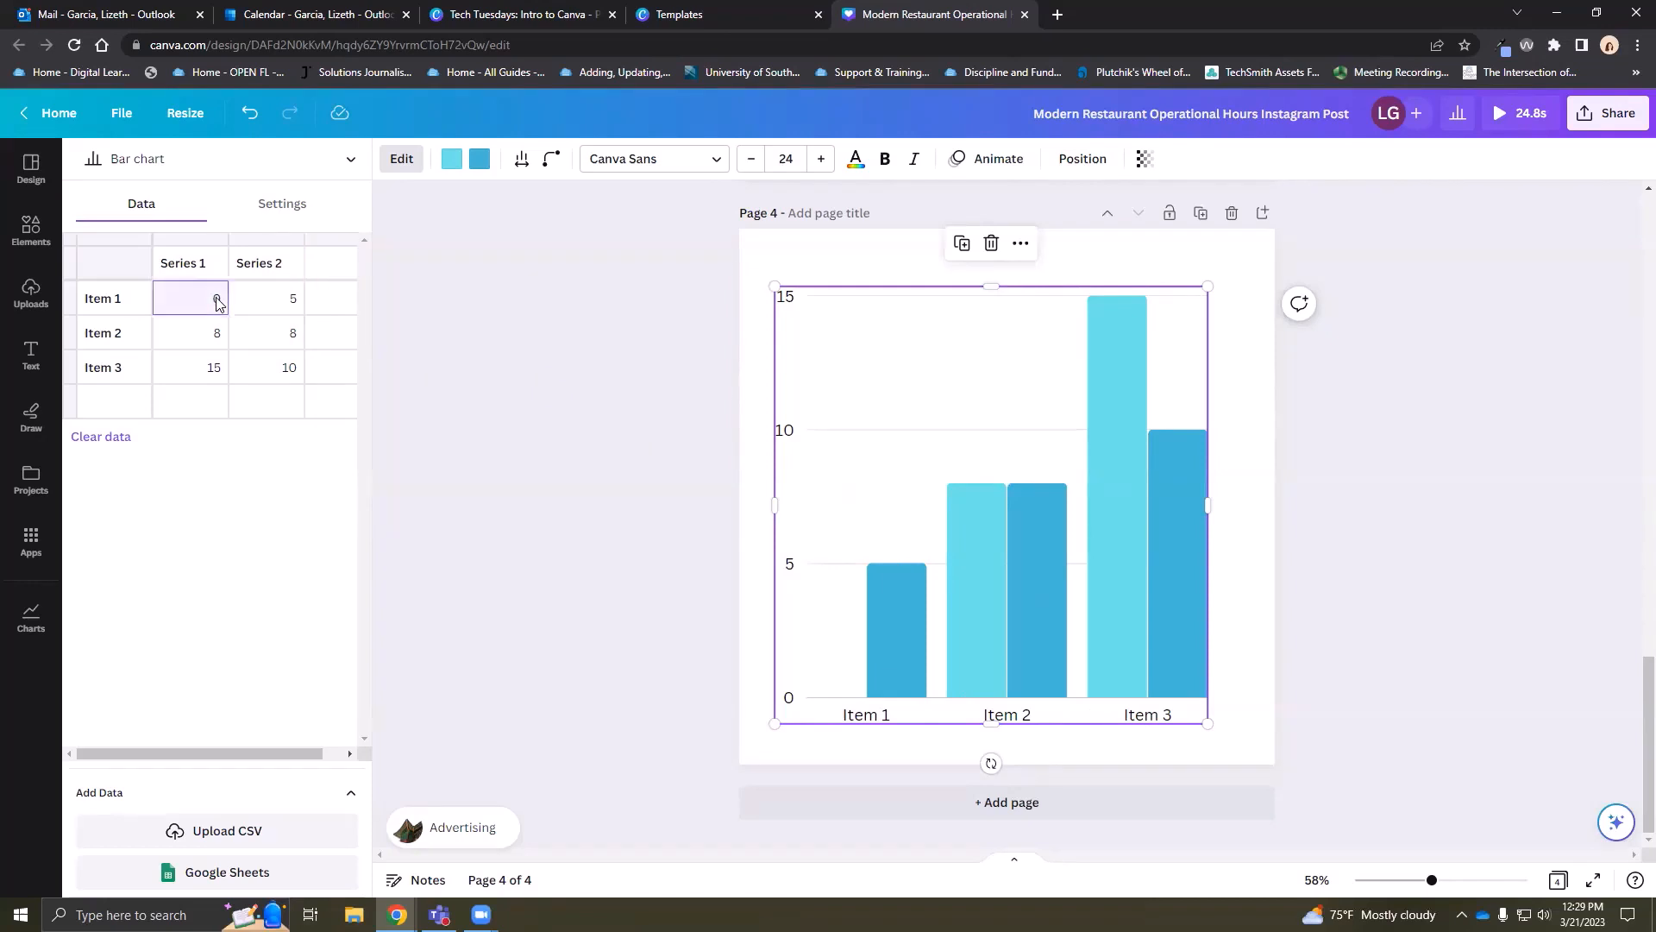
text(2)
key(Return)
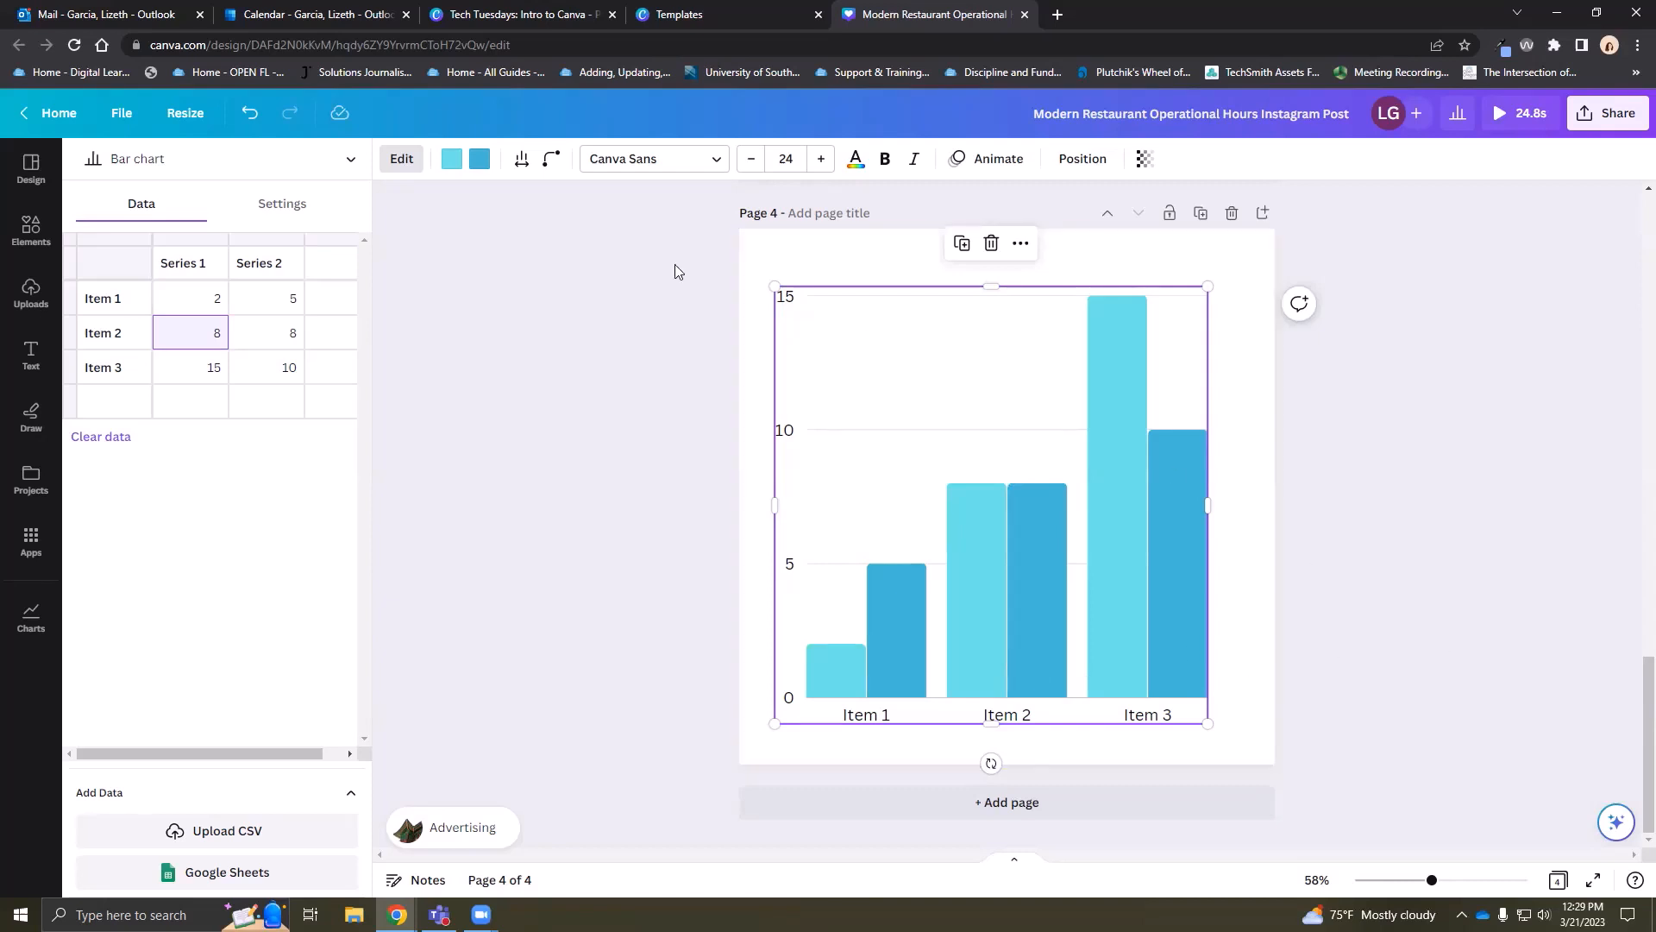
right_click(280, 265)
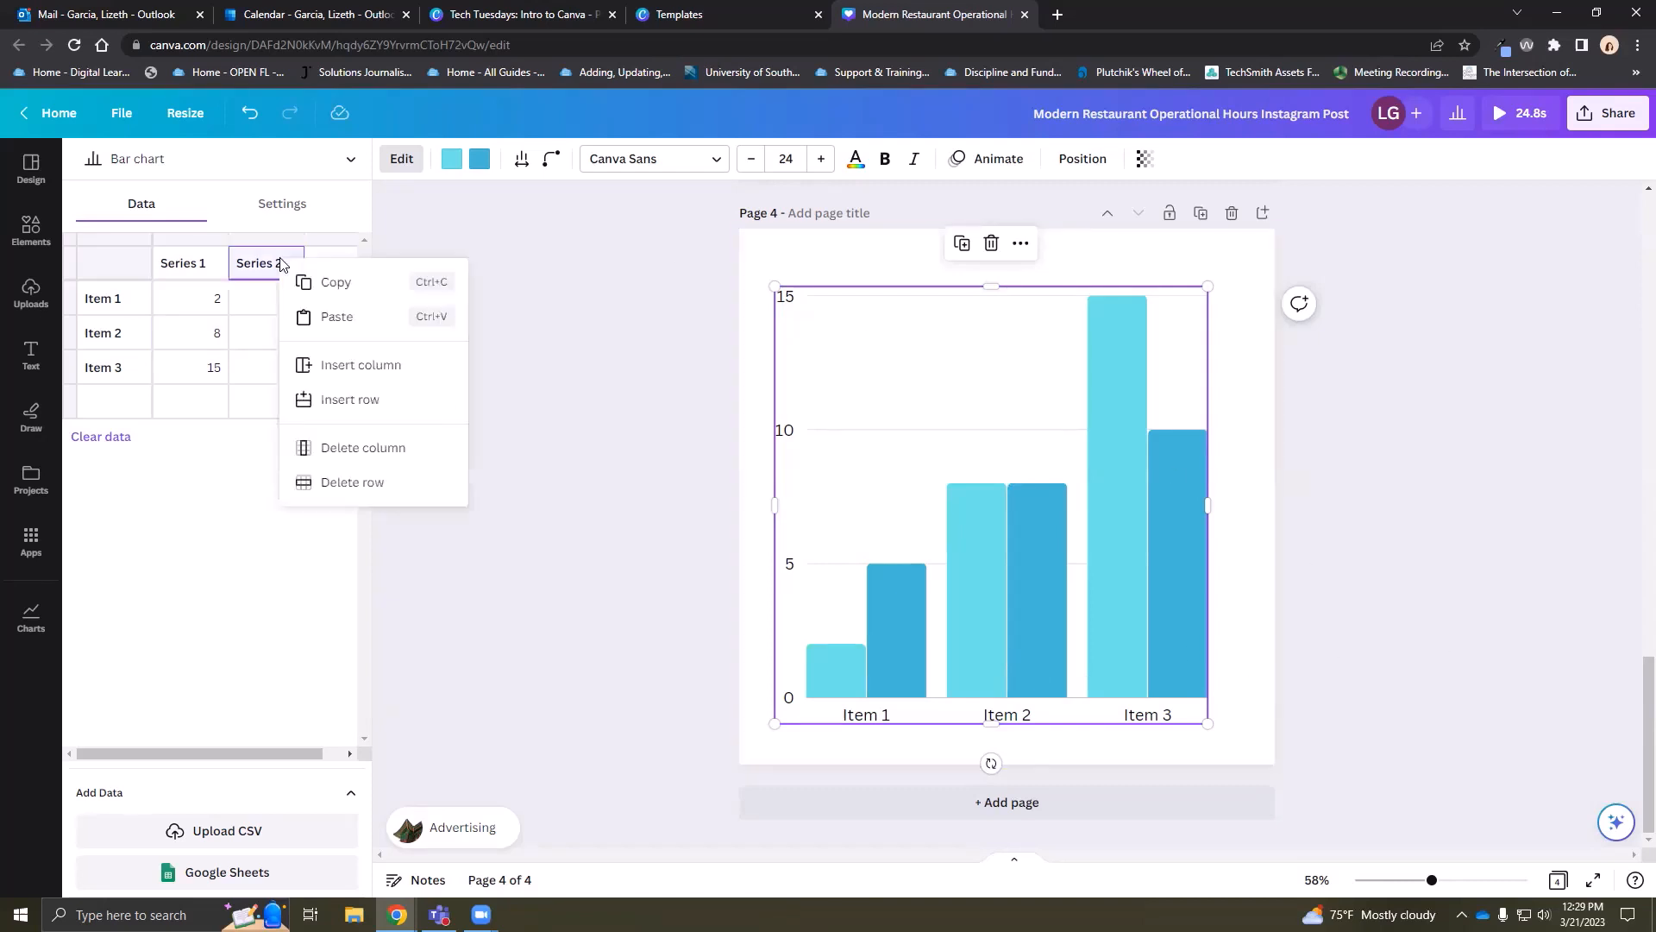
click(390, 443)
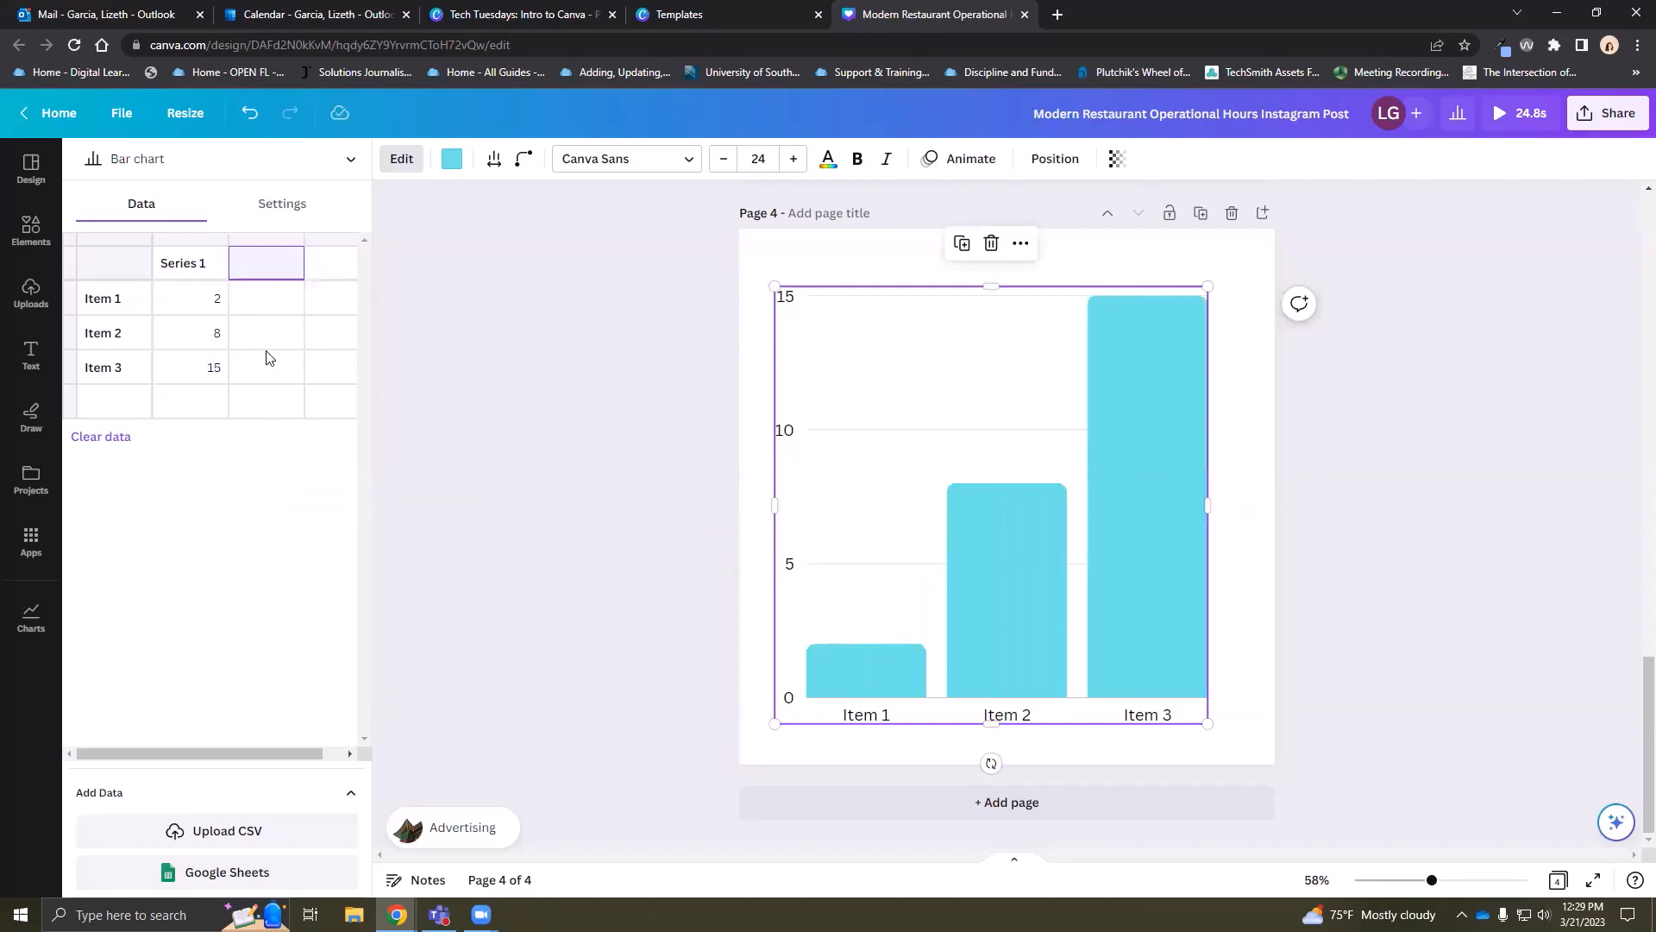
click(451, 158)
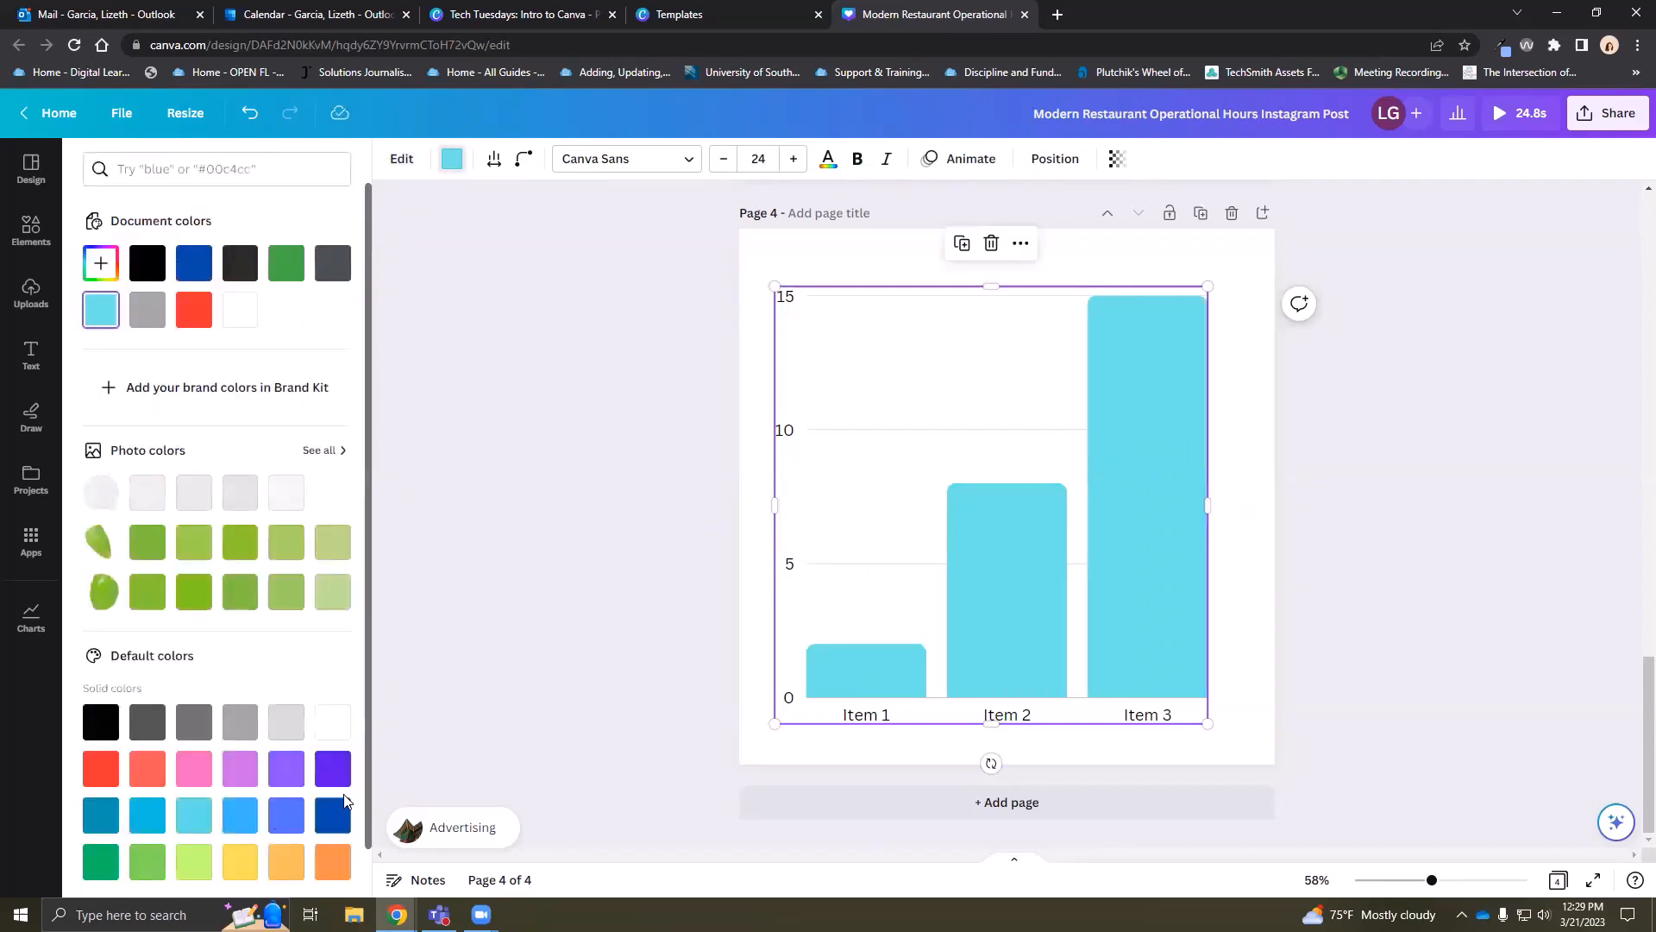
click(949, 417)
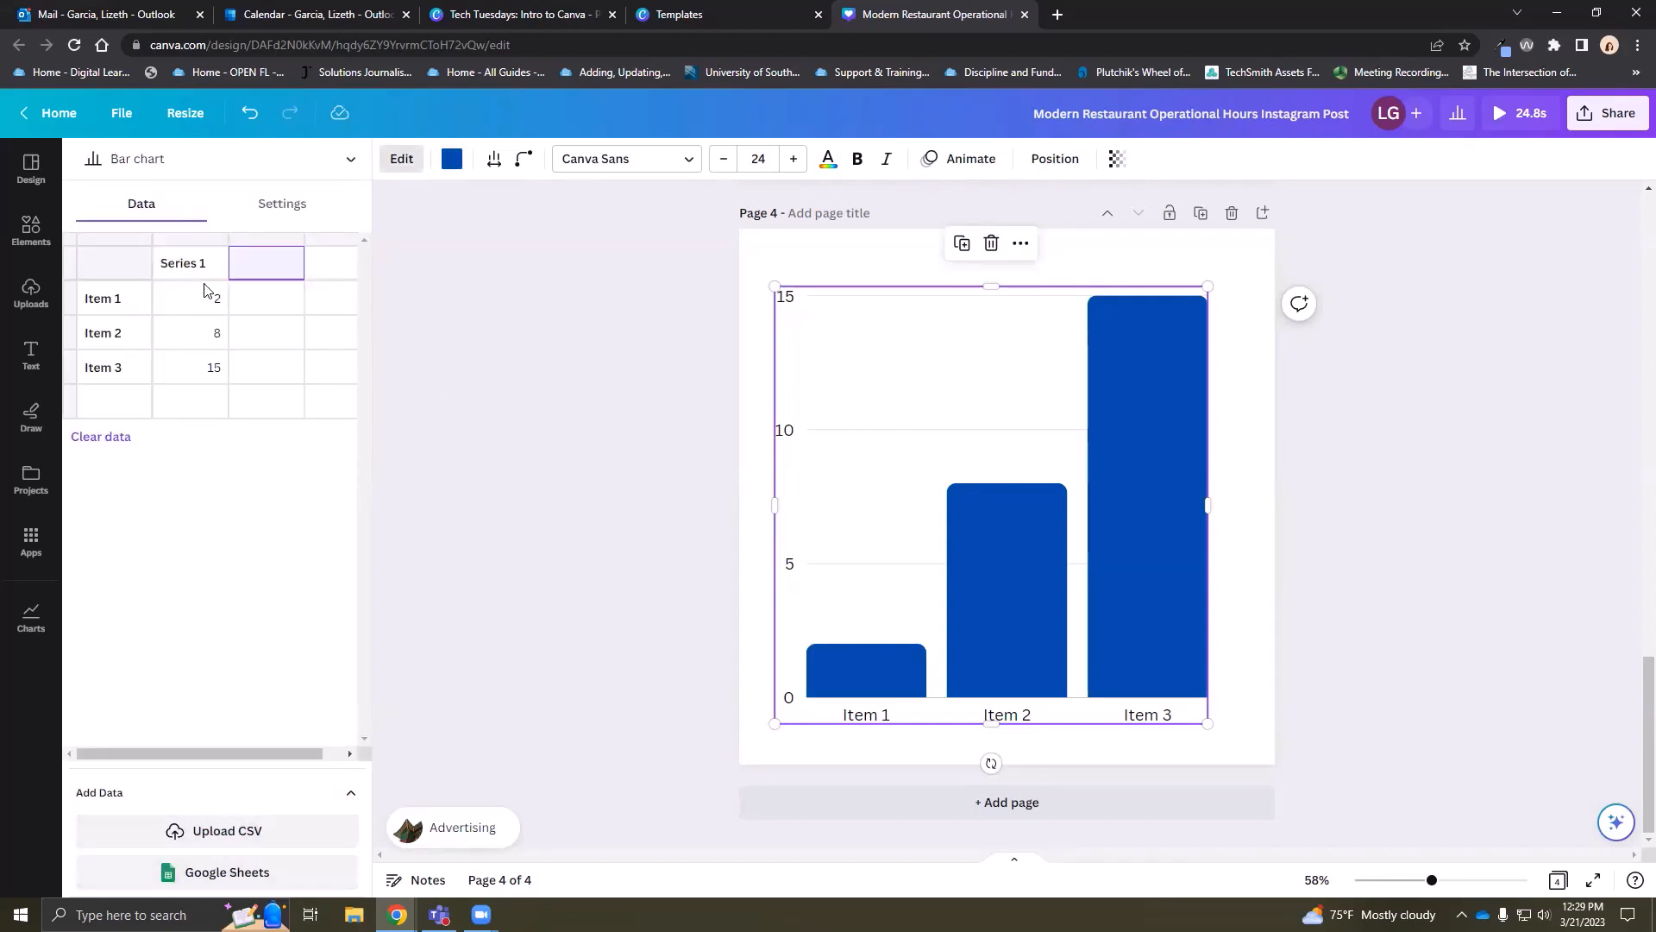
Try the chart as a line chart and a pie chart, then switch back to a bar chart
click(342, 161)
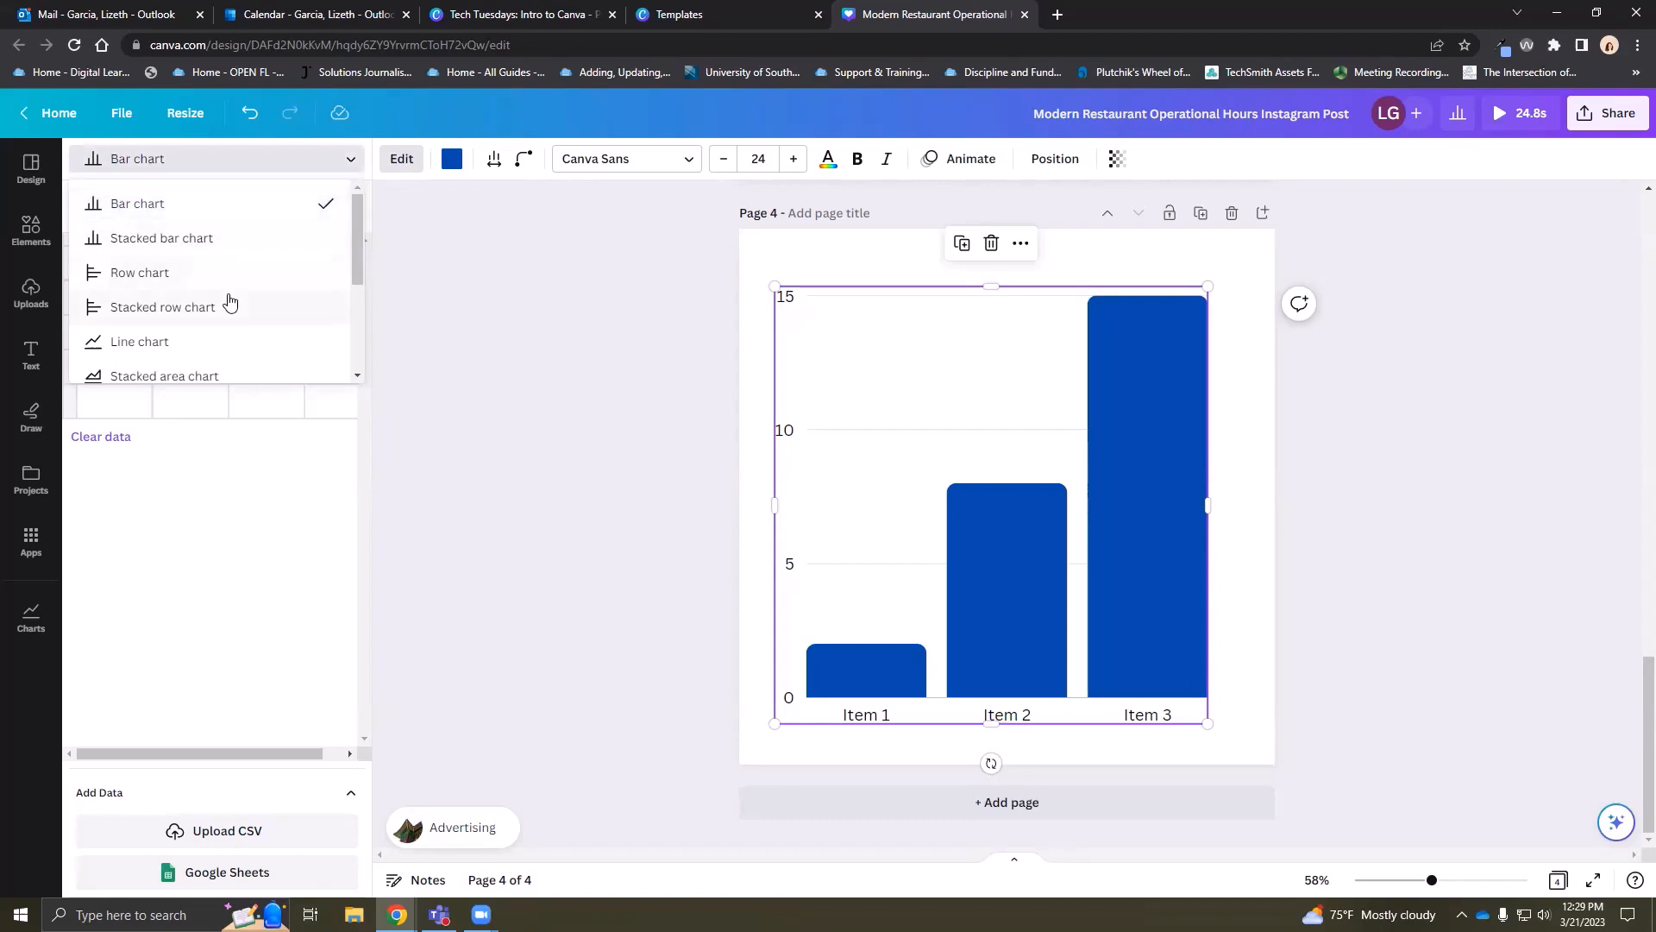
scroll(141, 255, down, 1)
click(138, 255)
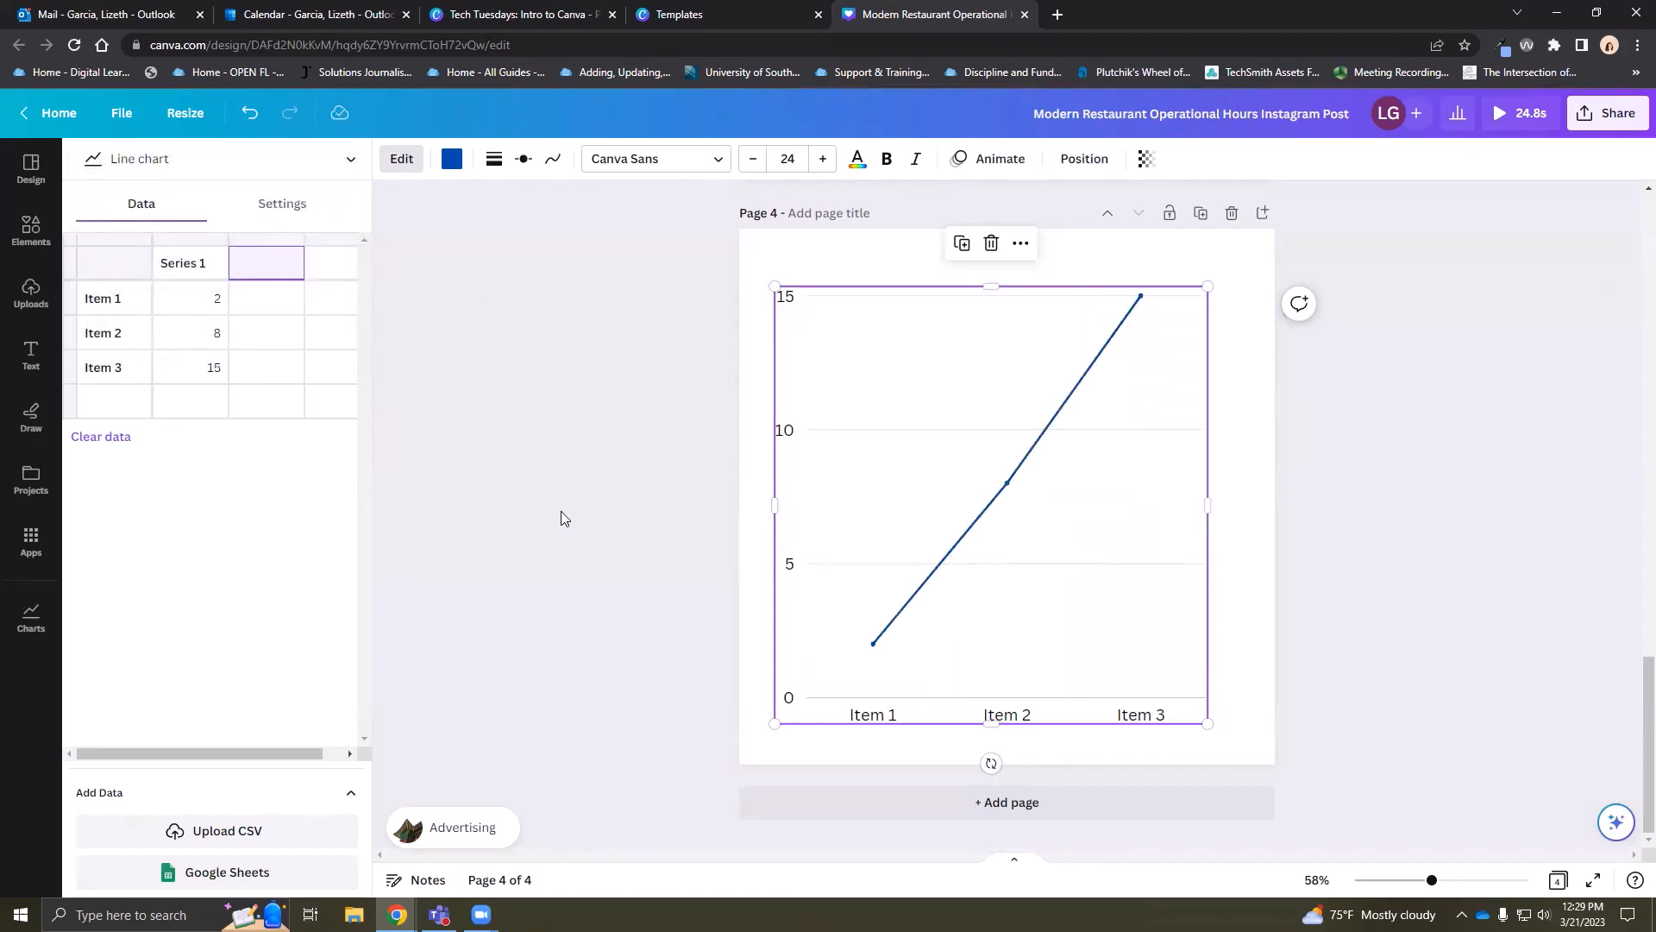
click(328, 164)
scroll(215, 307, down, 3)
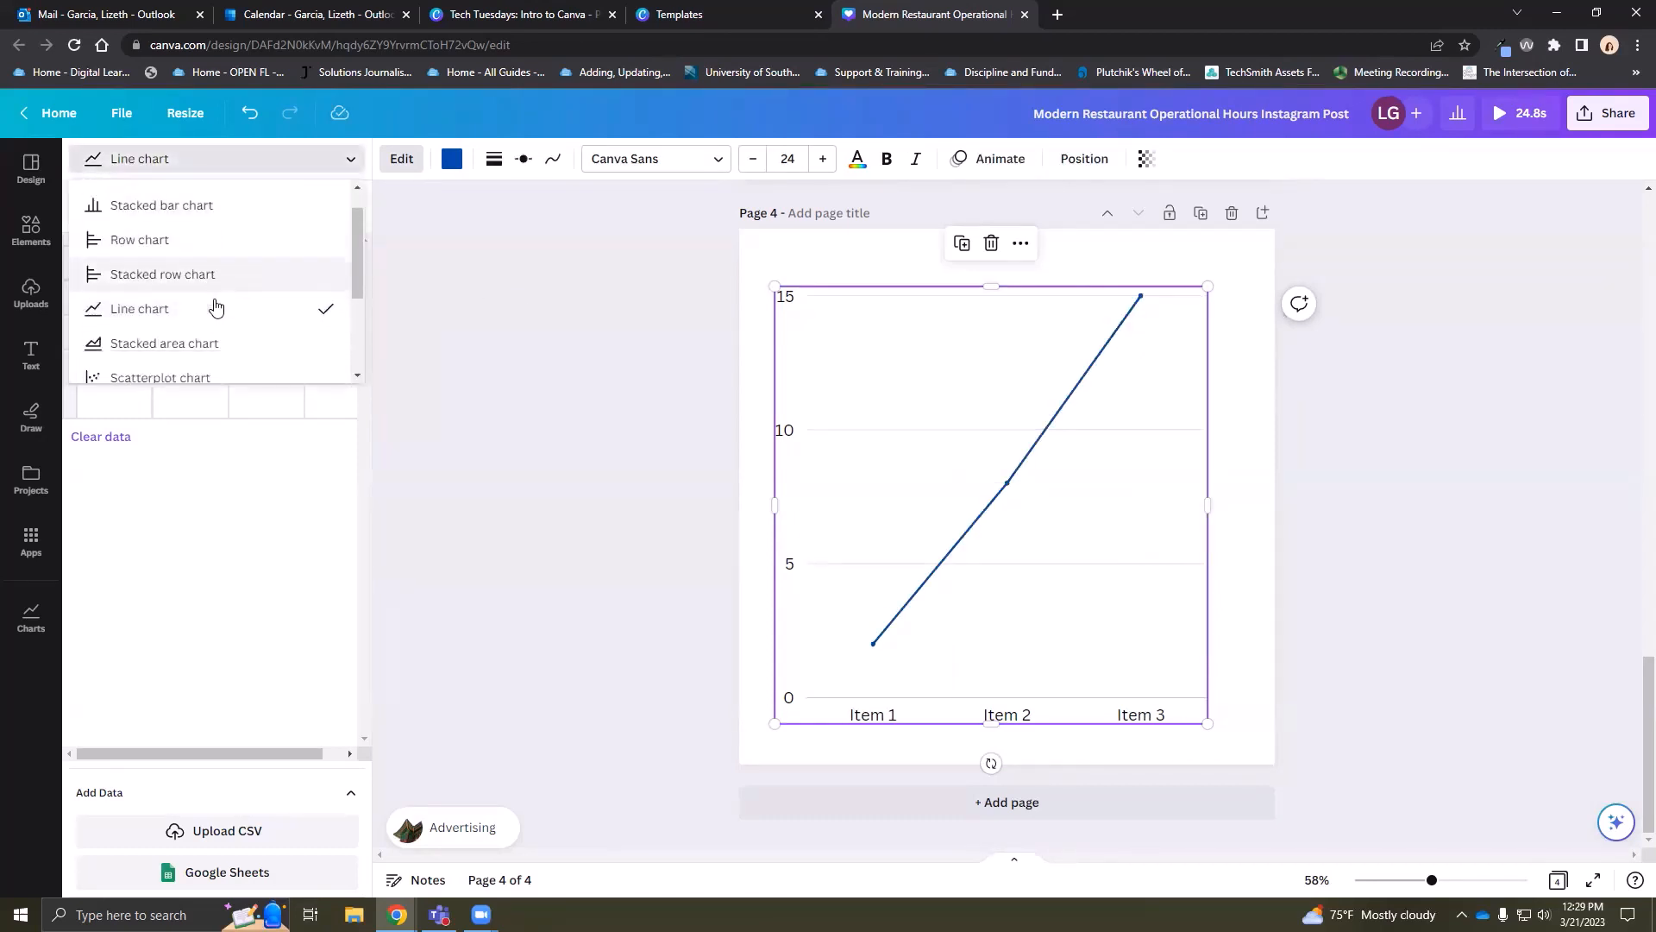
click(215, 306)
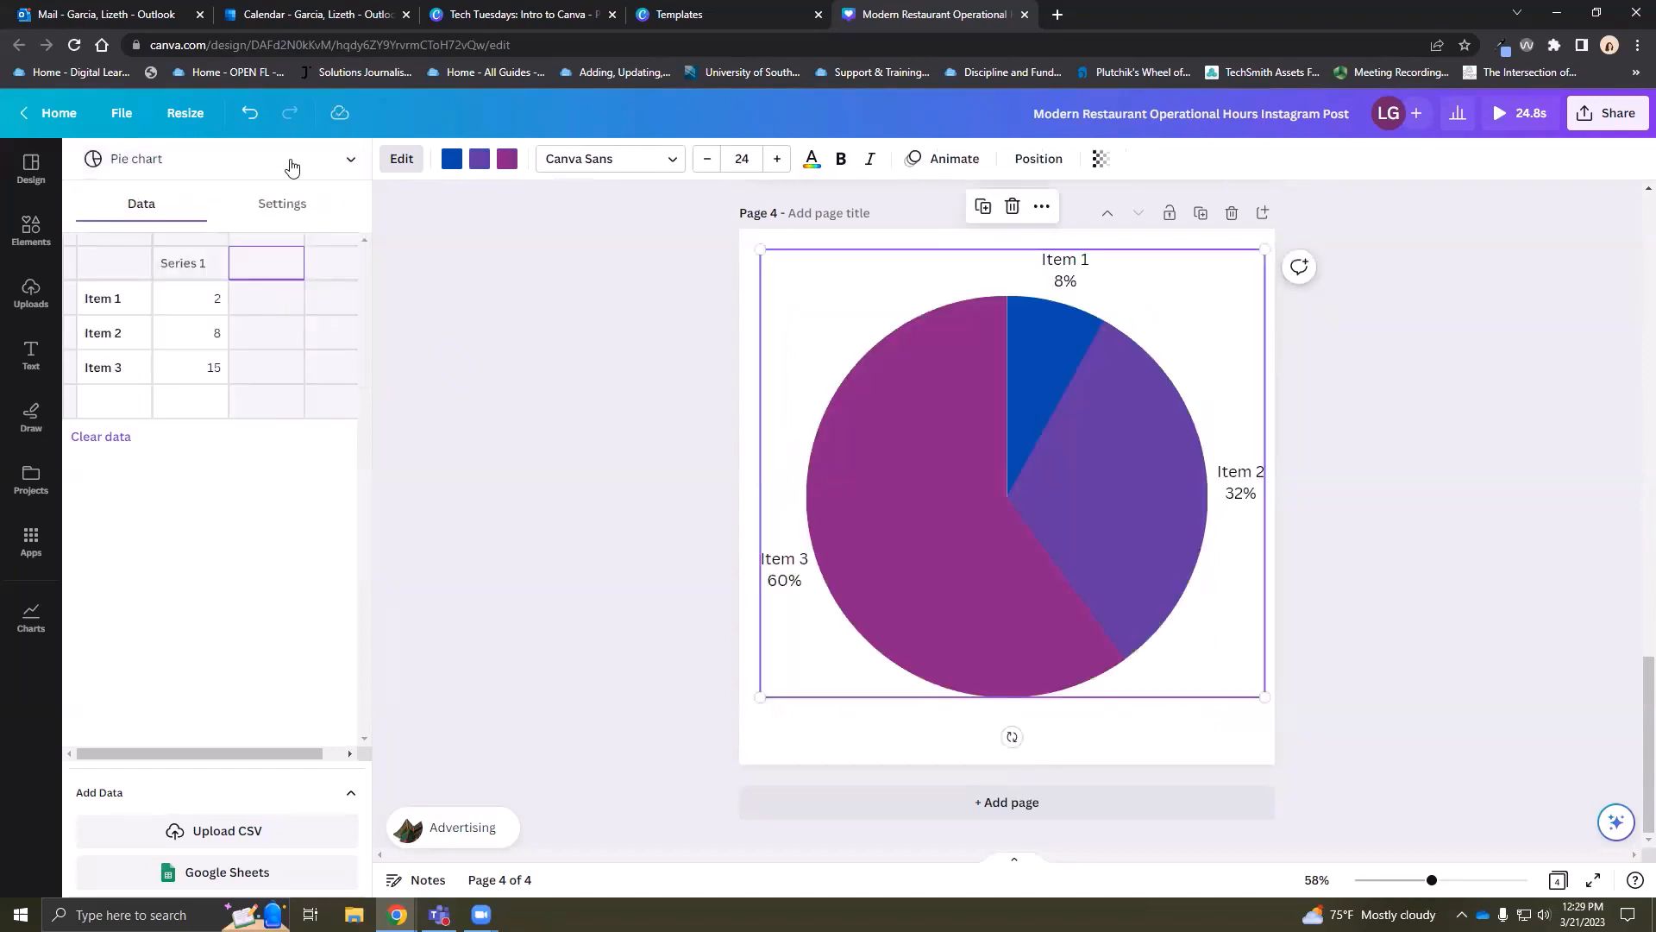
click(331, 164)
scroll(196, 302, up, 3)
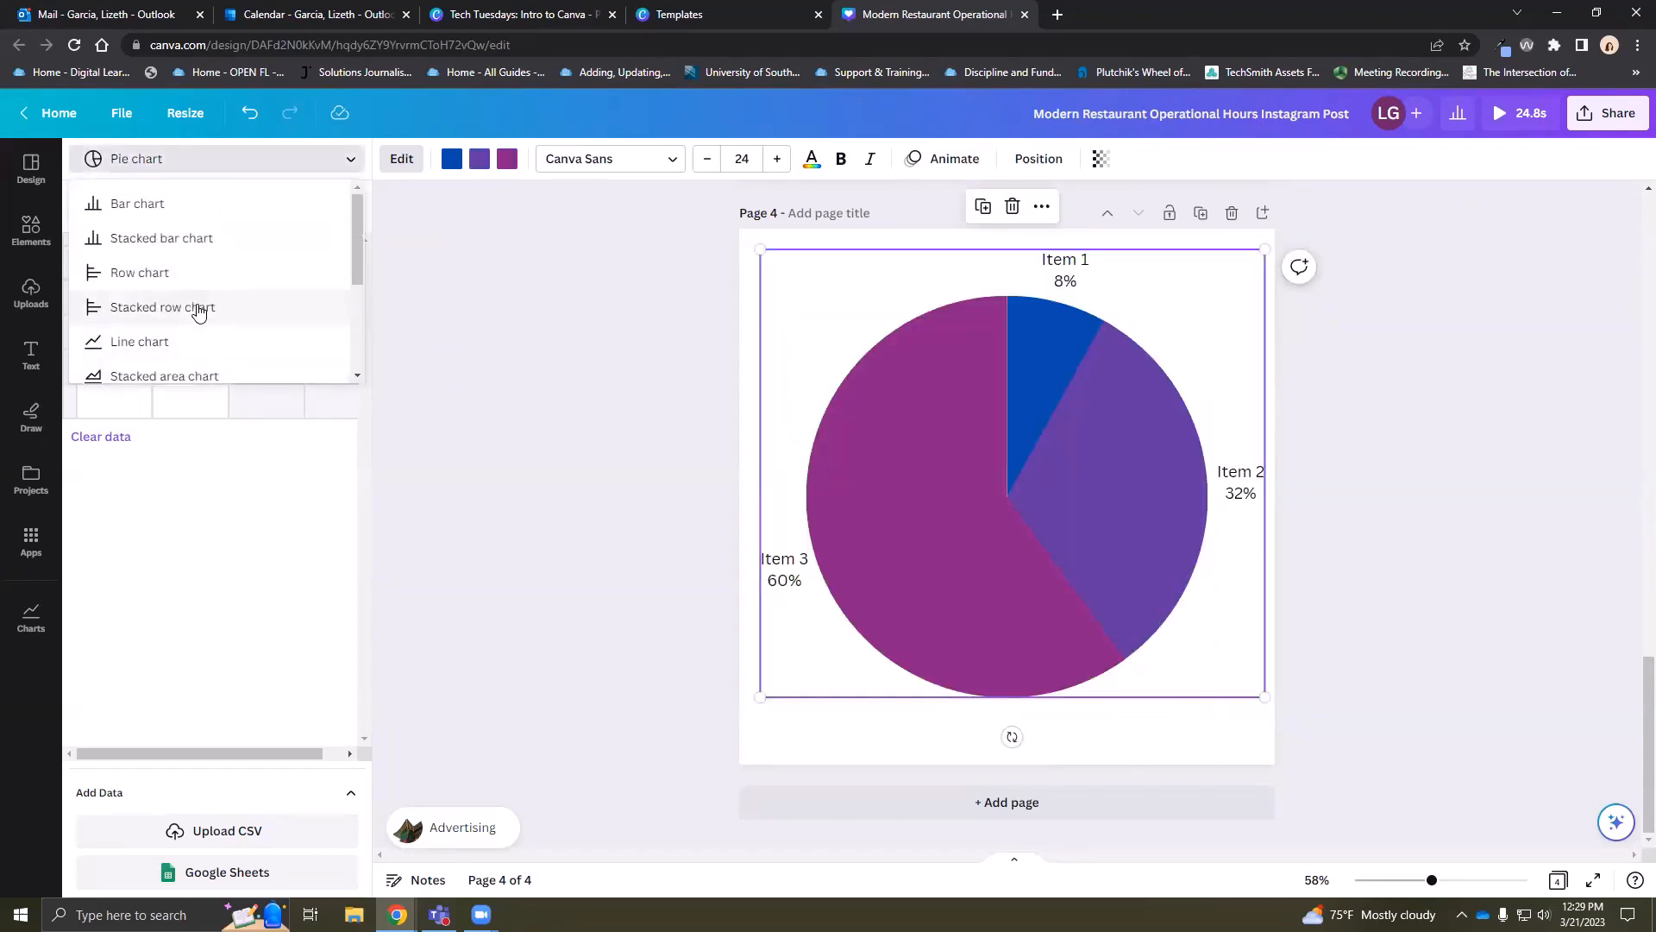
click(178, 216)
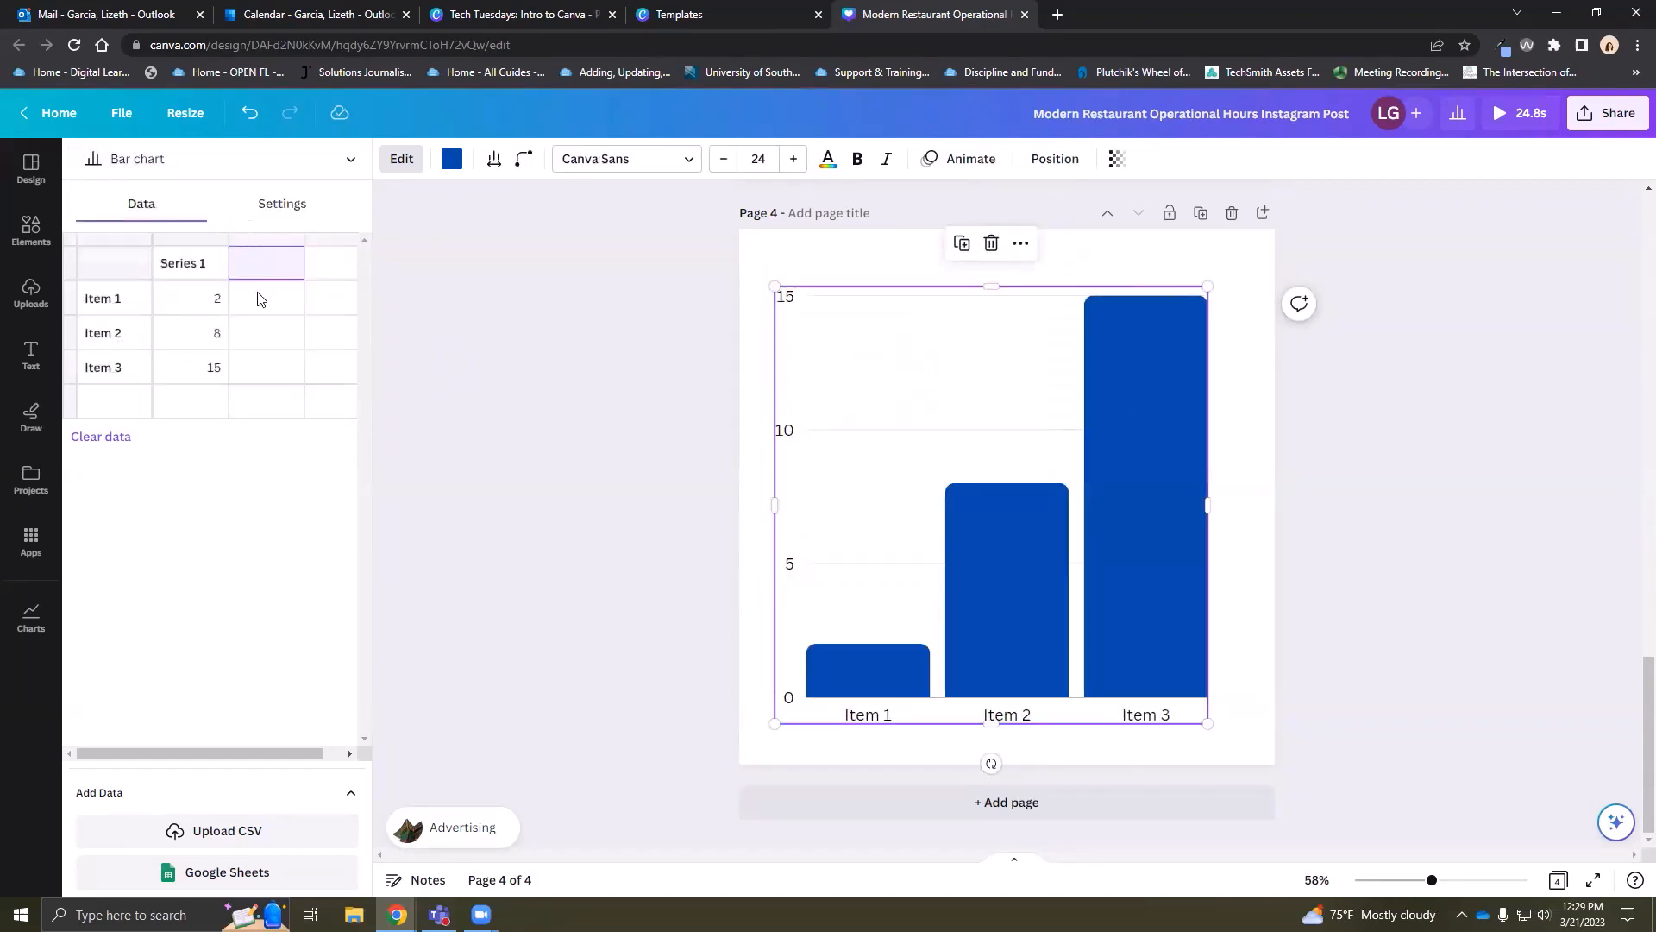
Rename the chart items to January, February and March and the series to Customers
click(121, 299)
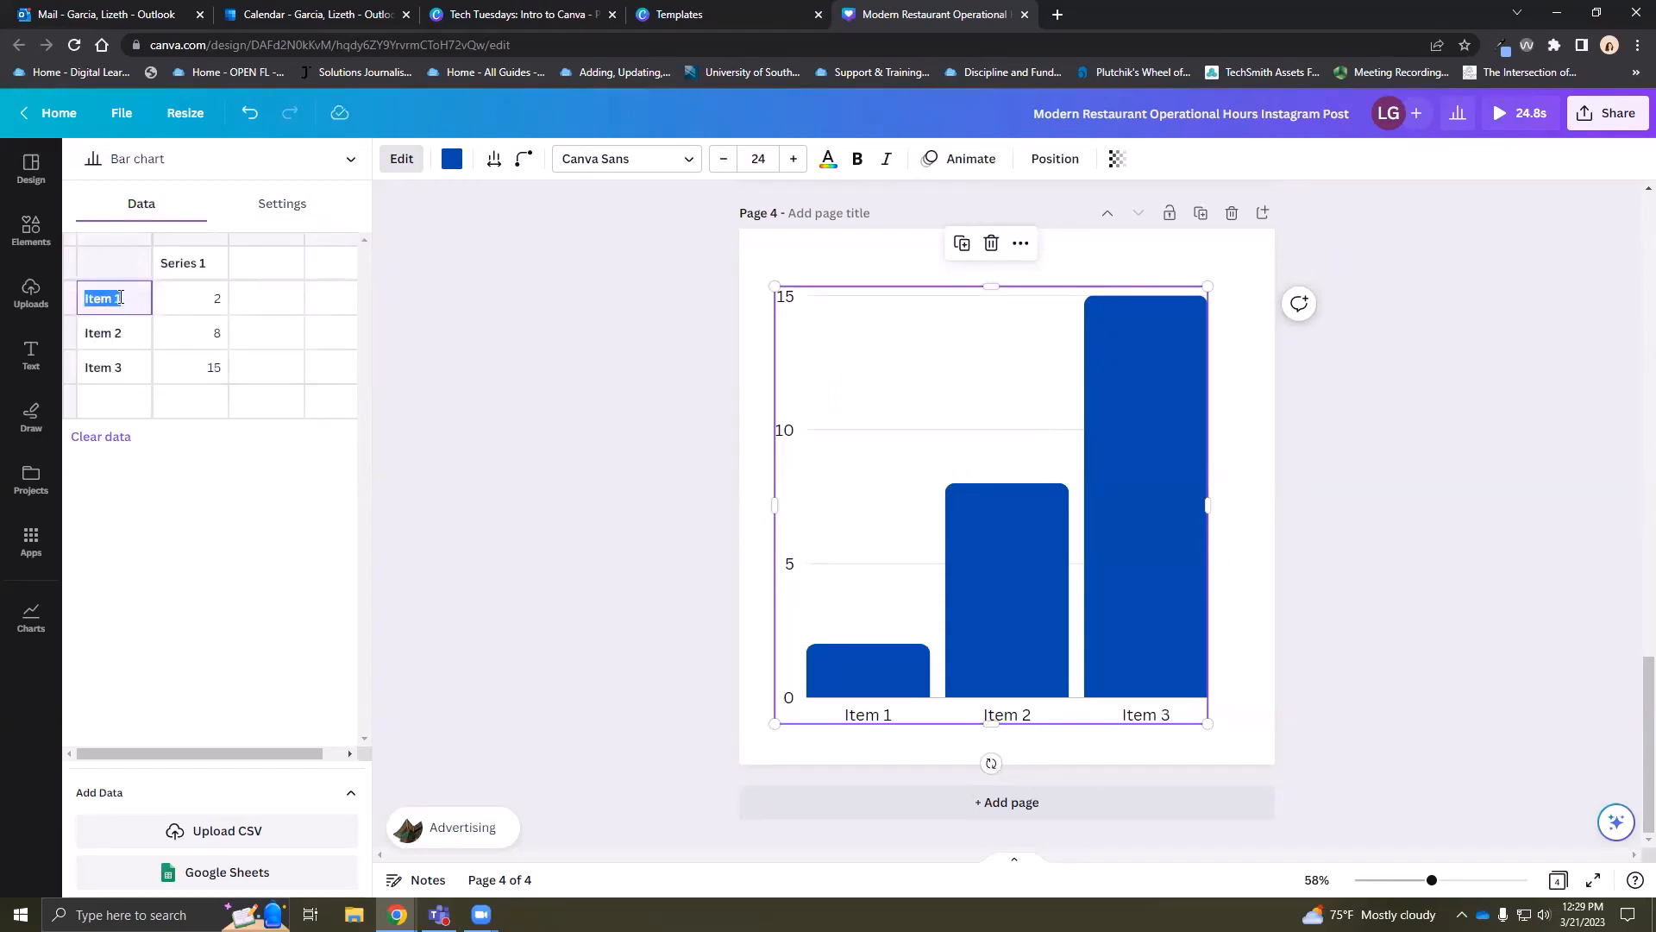
text(January)
click(122, 334)
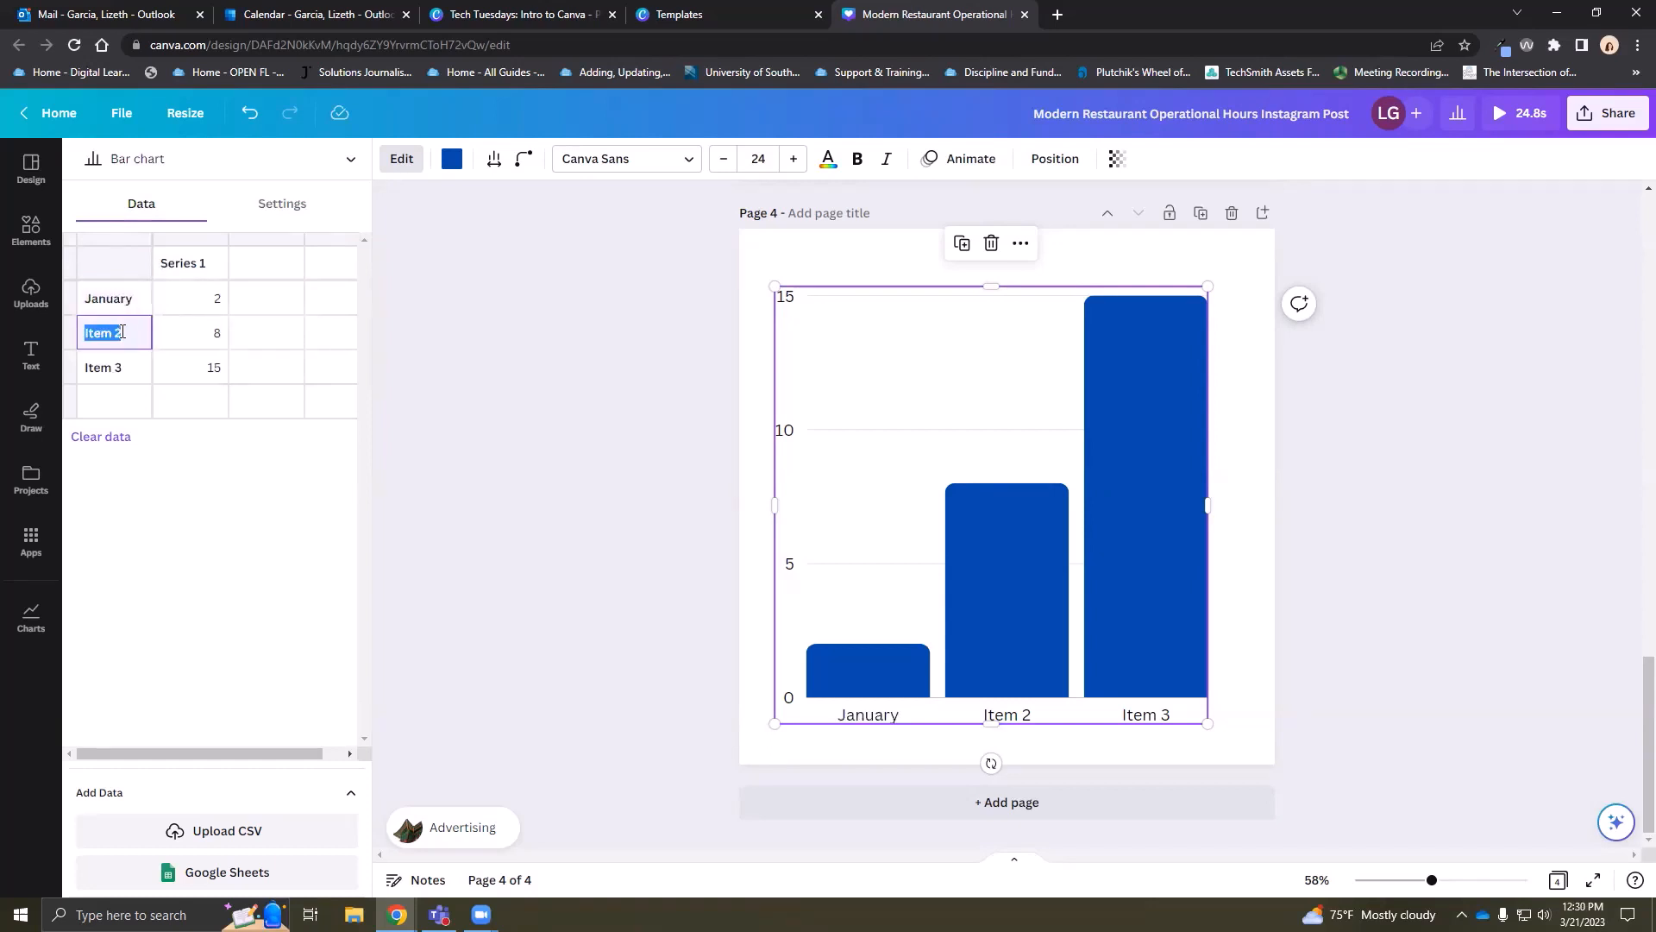
text(February)
click(124, 373)
text(March)
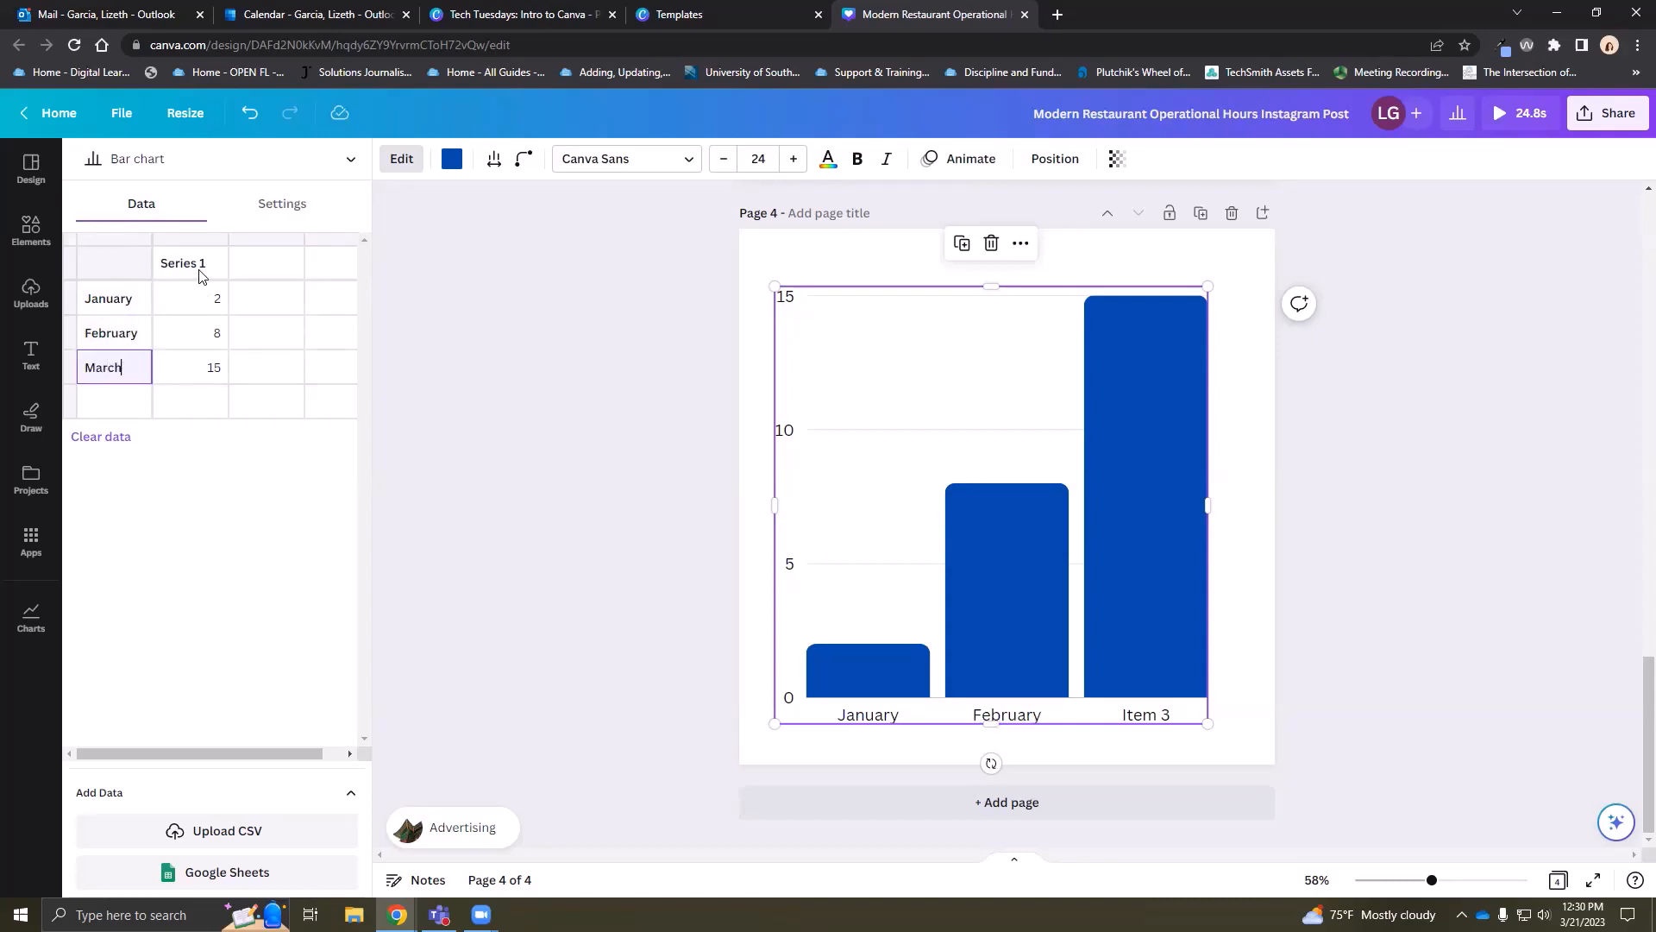
click(201, 264)
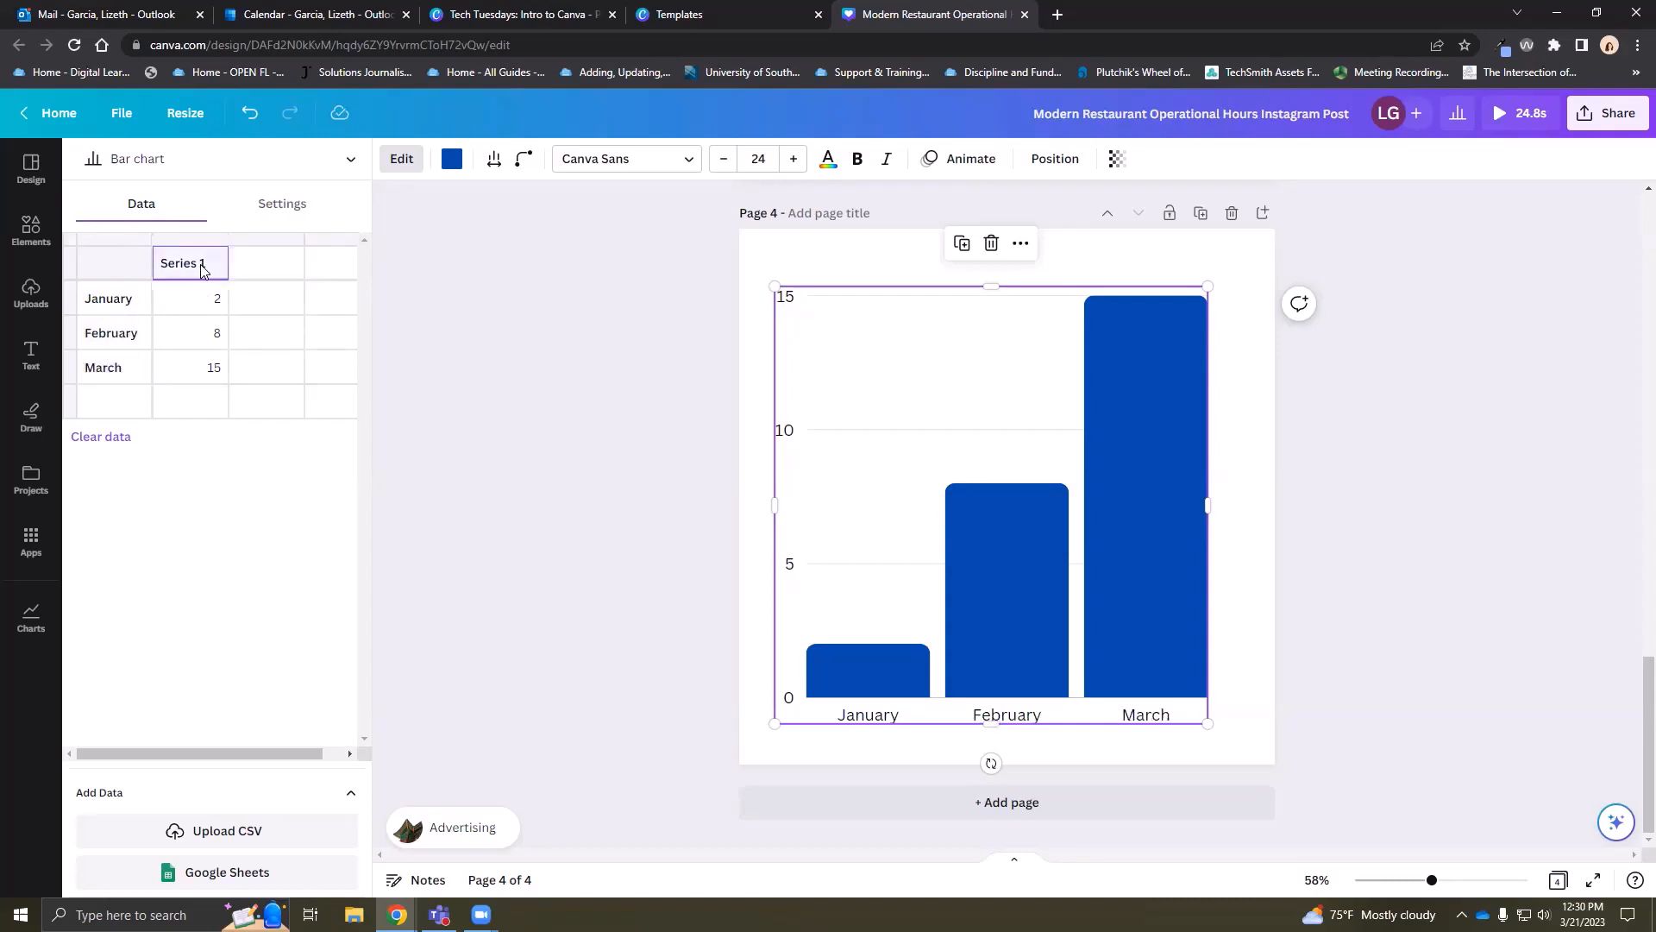
text(Customers)
Enter the Customers values 50, 55 and 68 for the three months
click(212, 299)
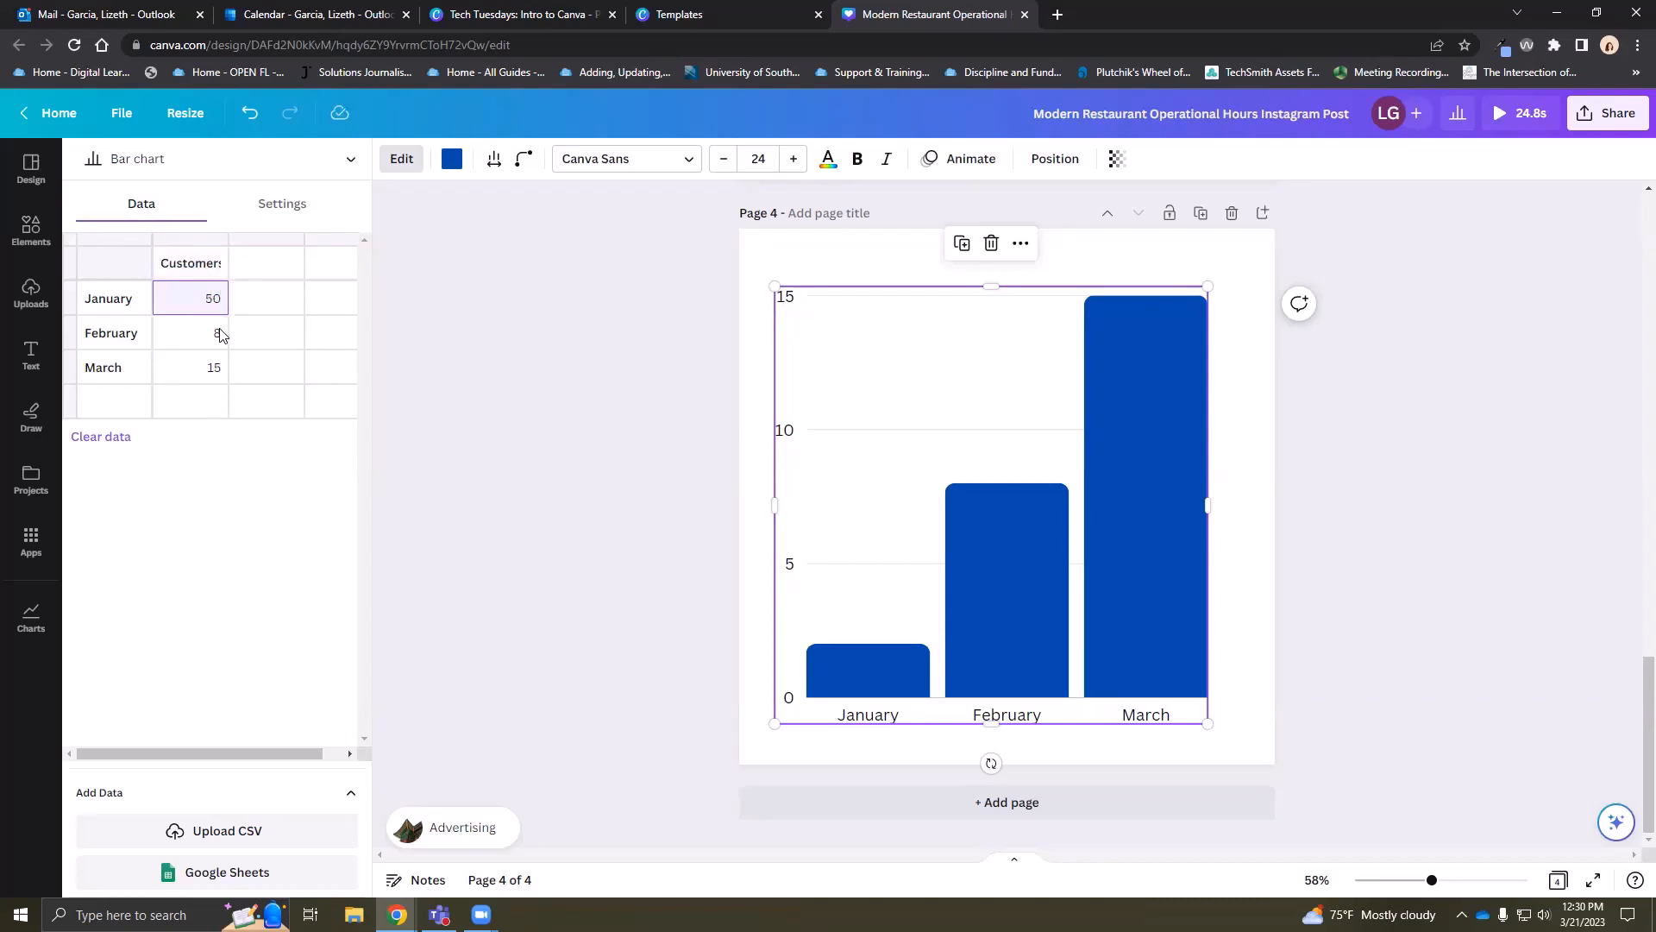
click(220, 333)
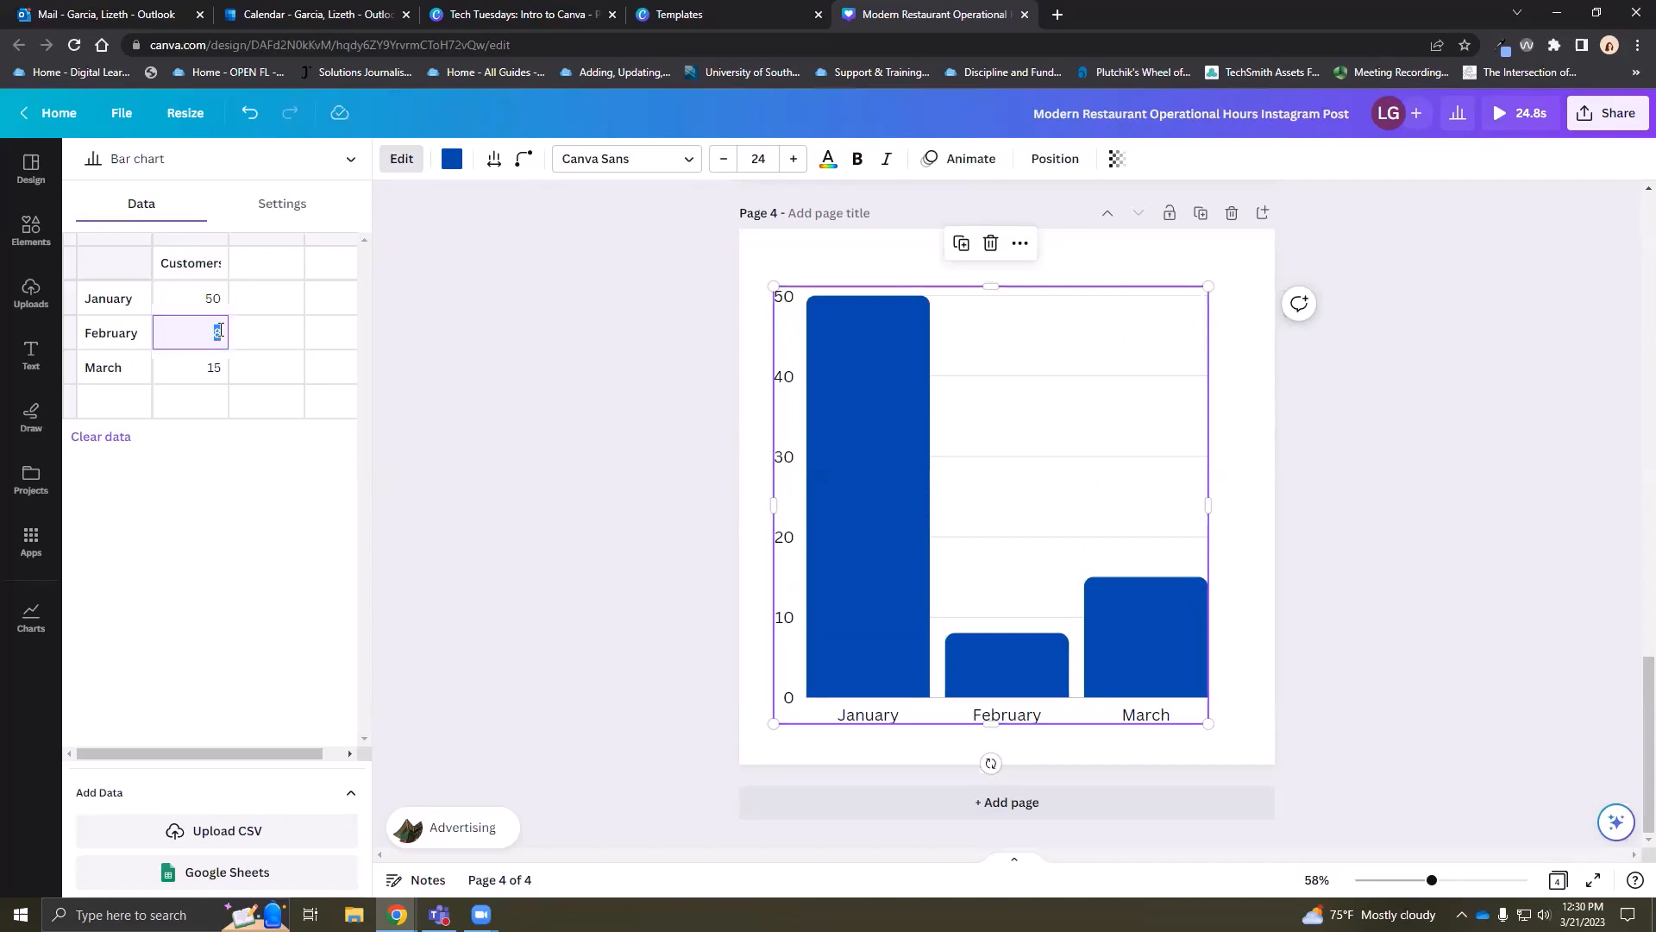
click(209, 368)
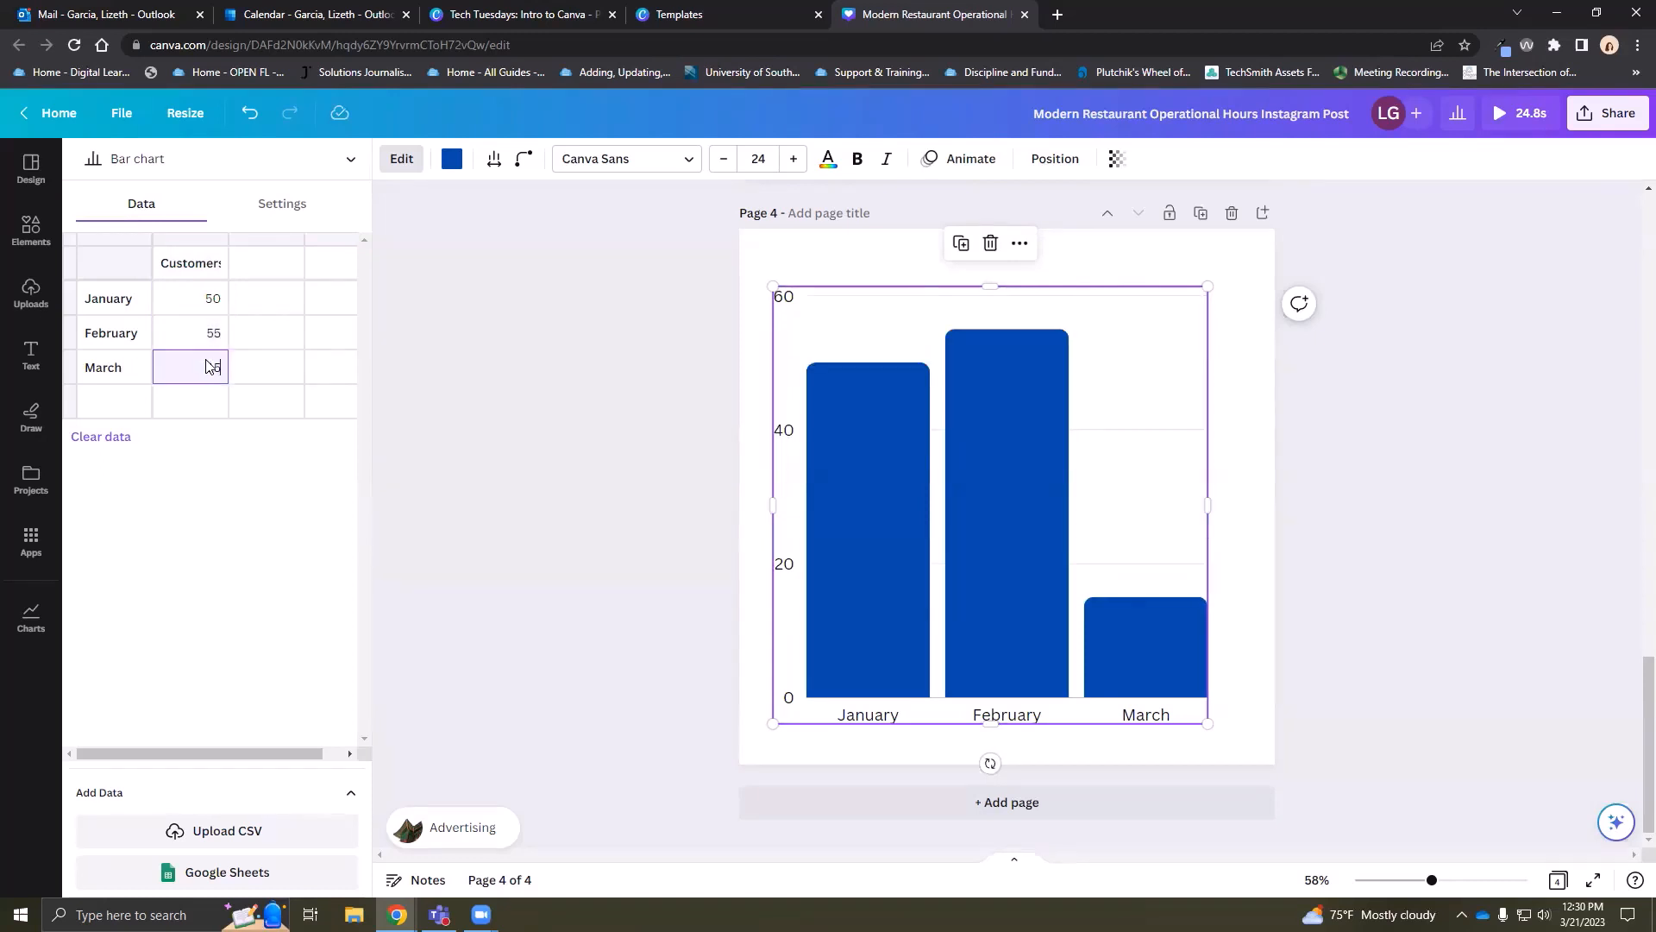
text(58)
click(217, 336)
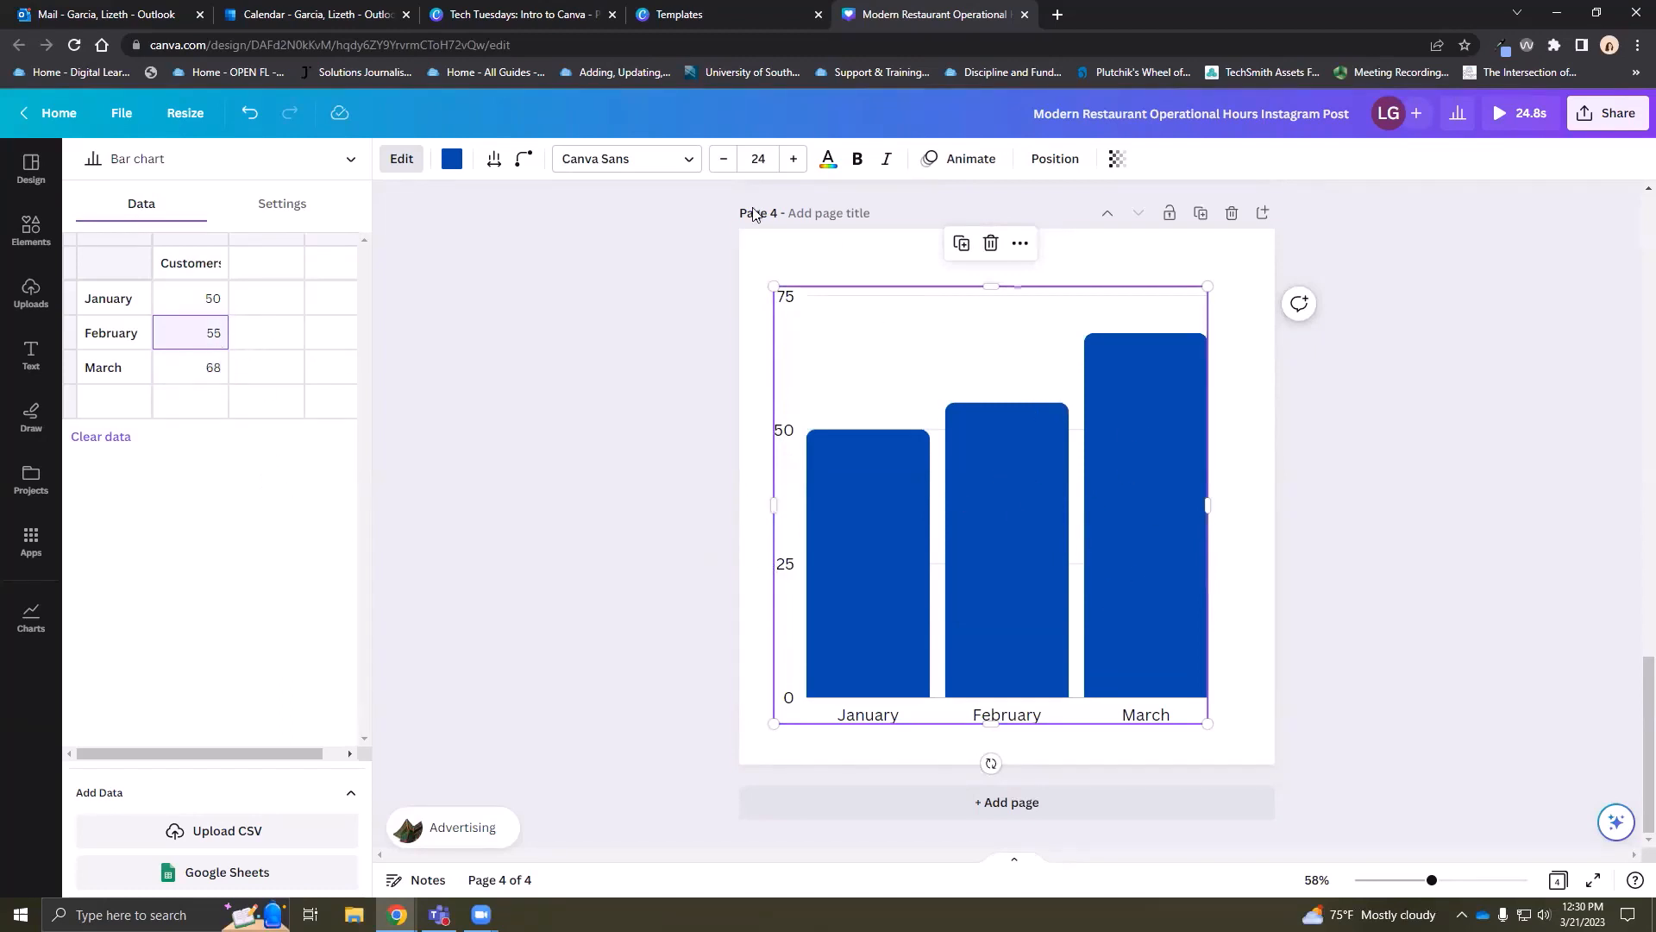
click(294, 212)
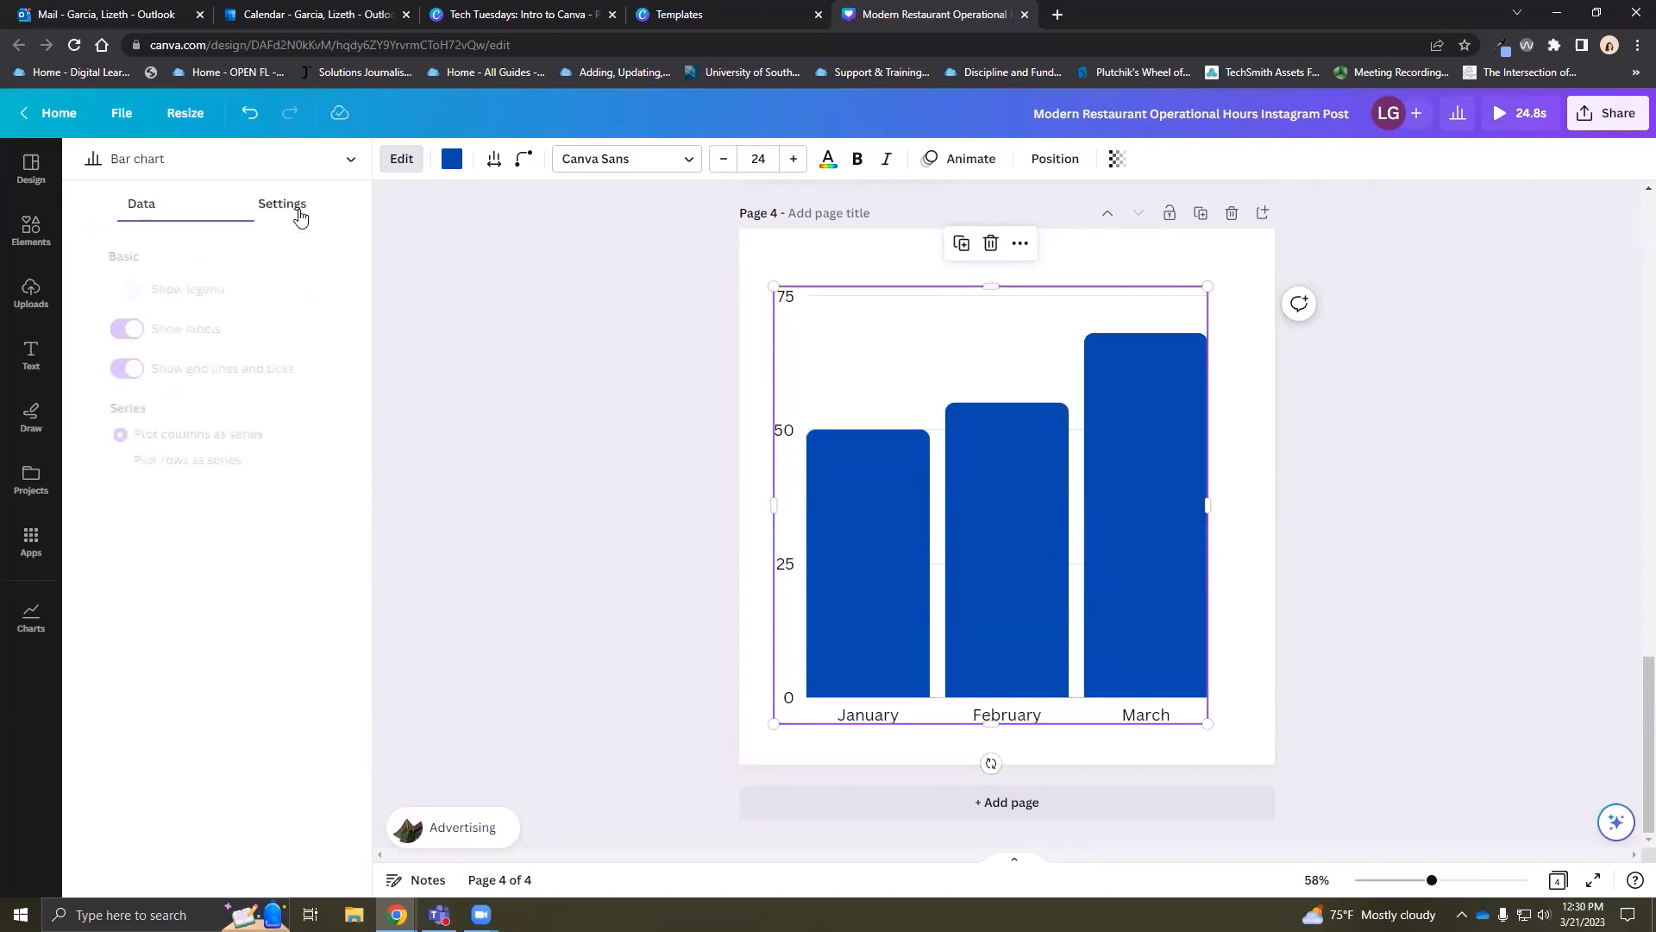
Turn on the Customers legend for the chart
click(107, 289)
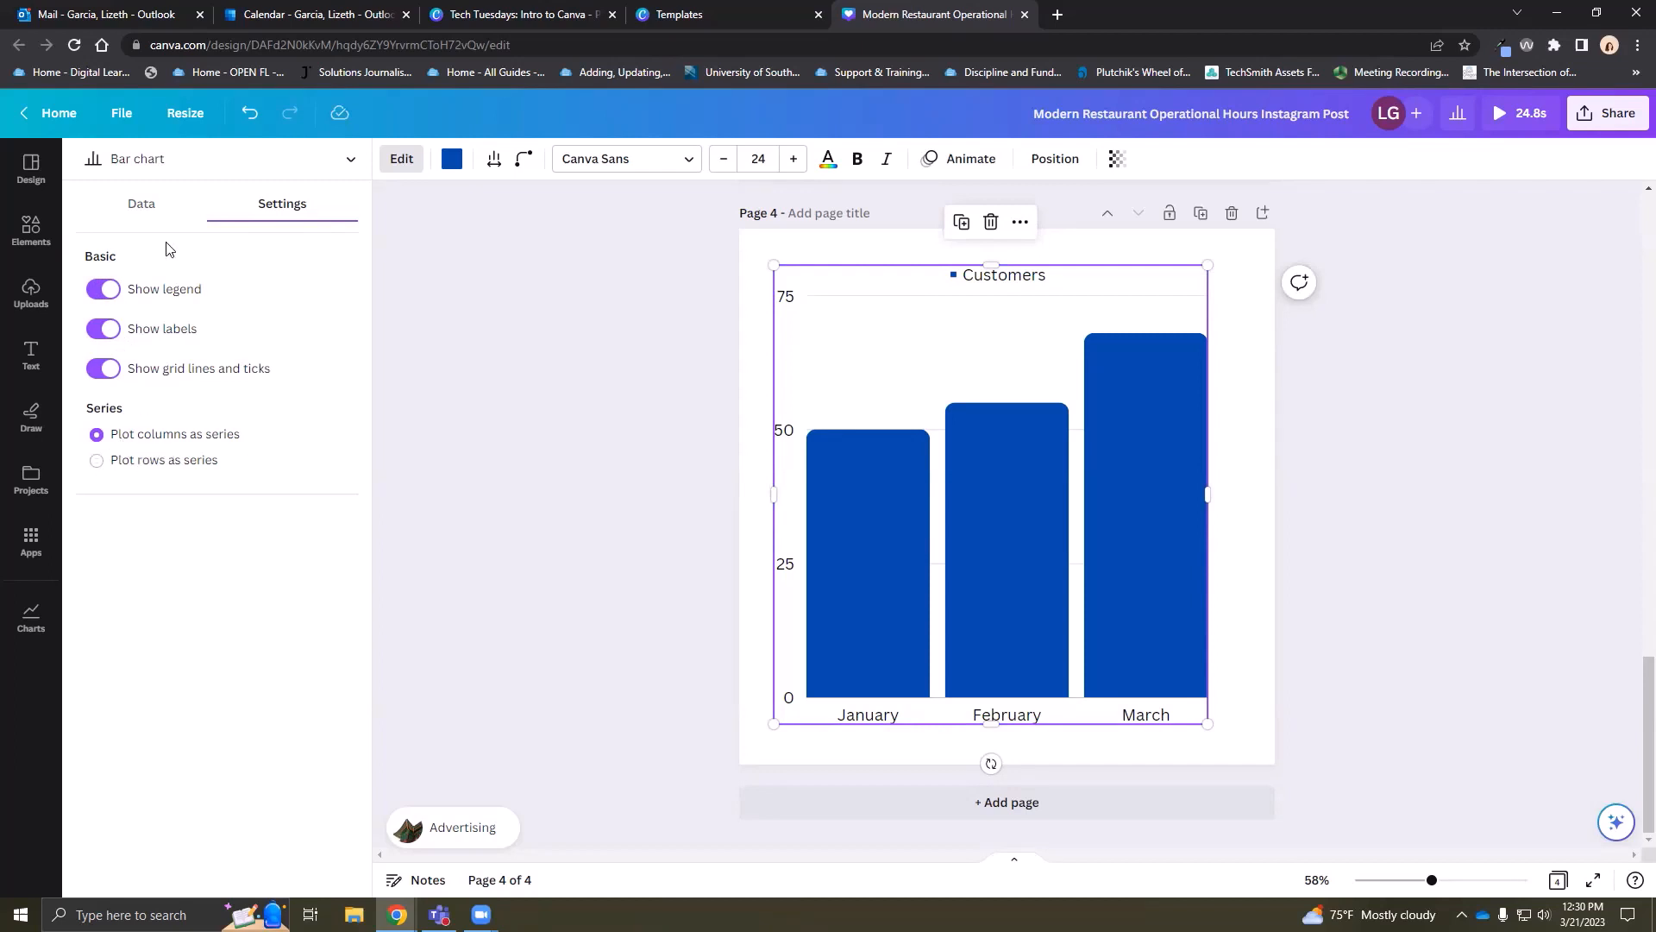
click(138, 203)
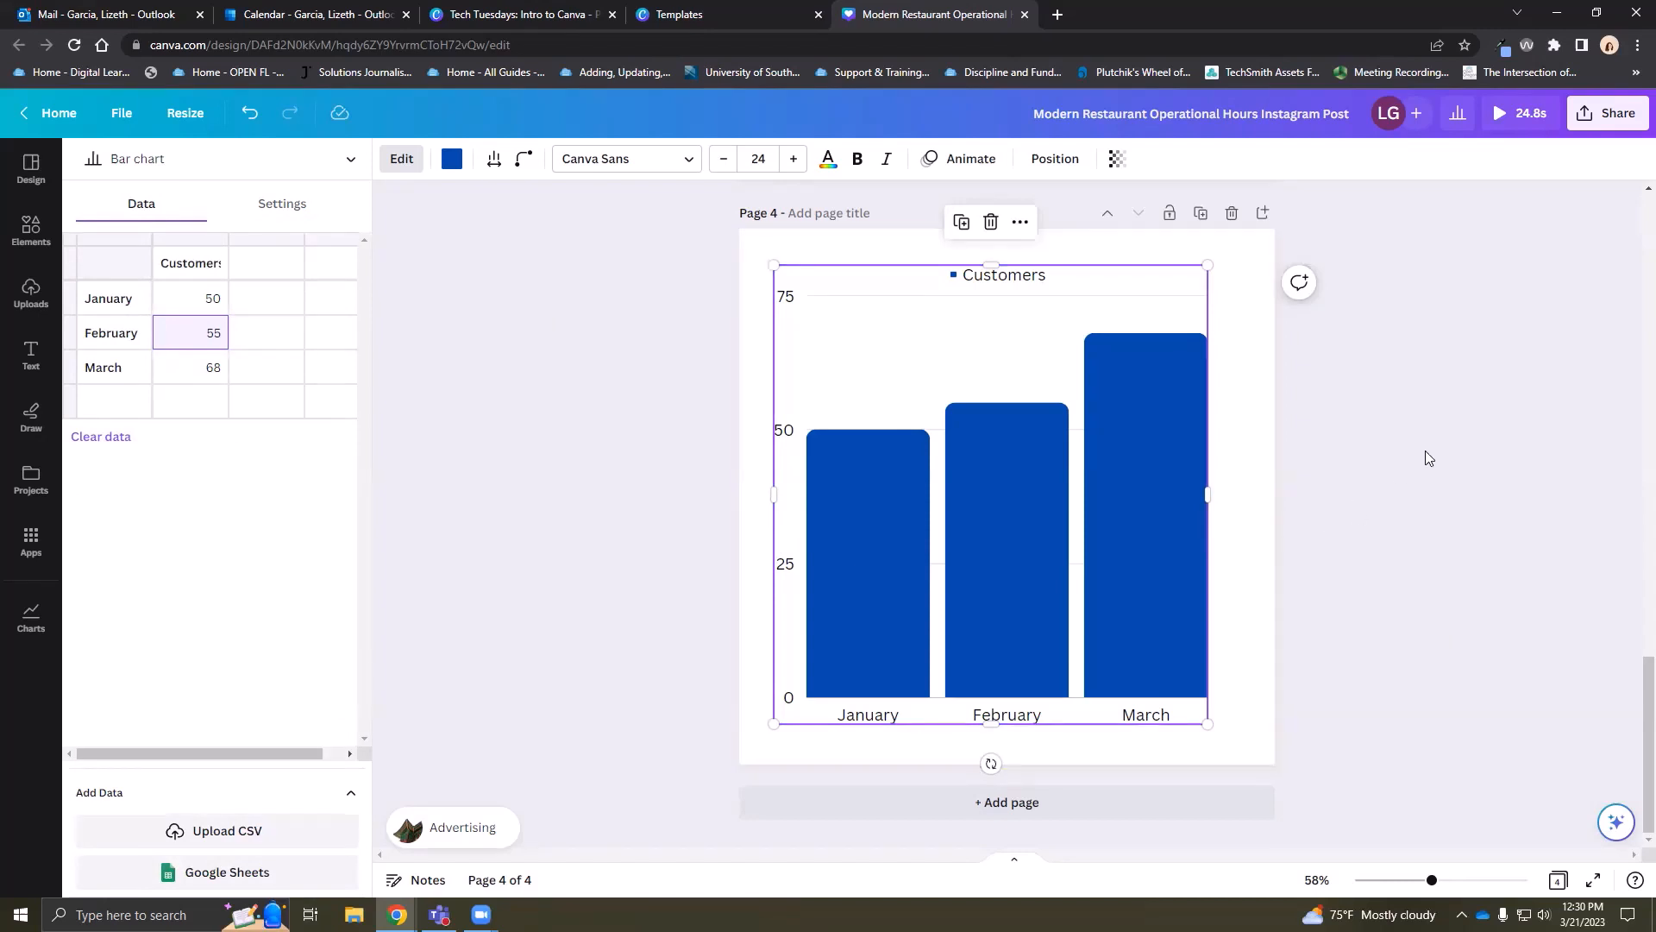
click(401, 159)
click(575, 381)
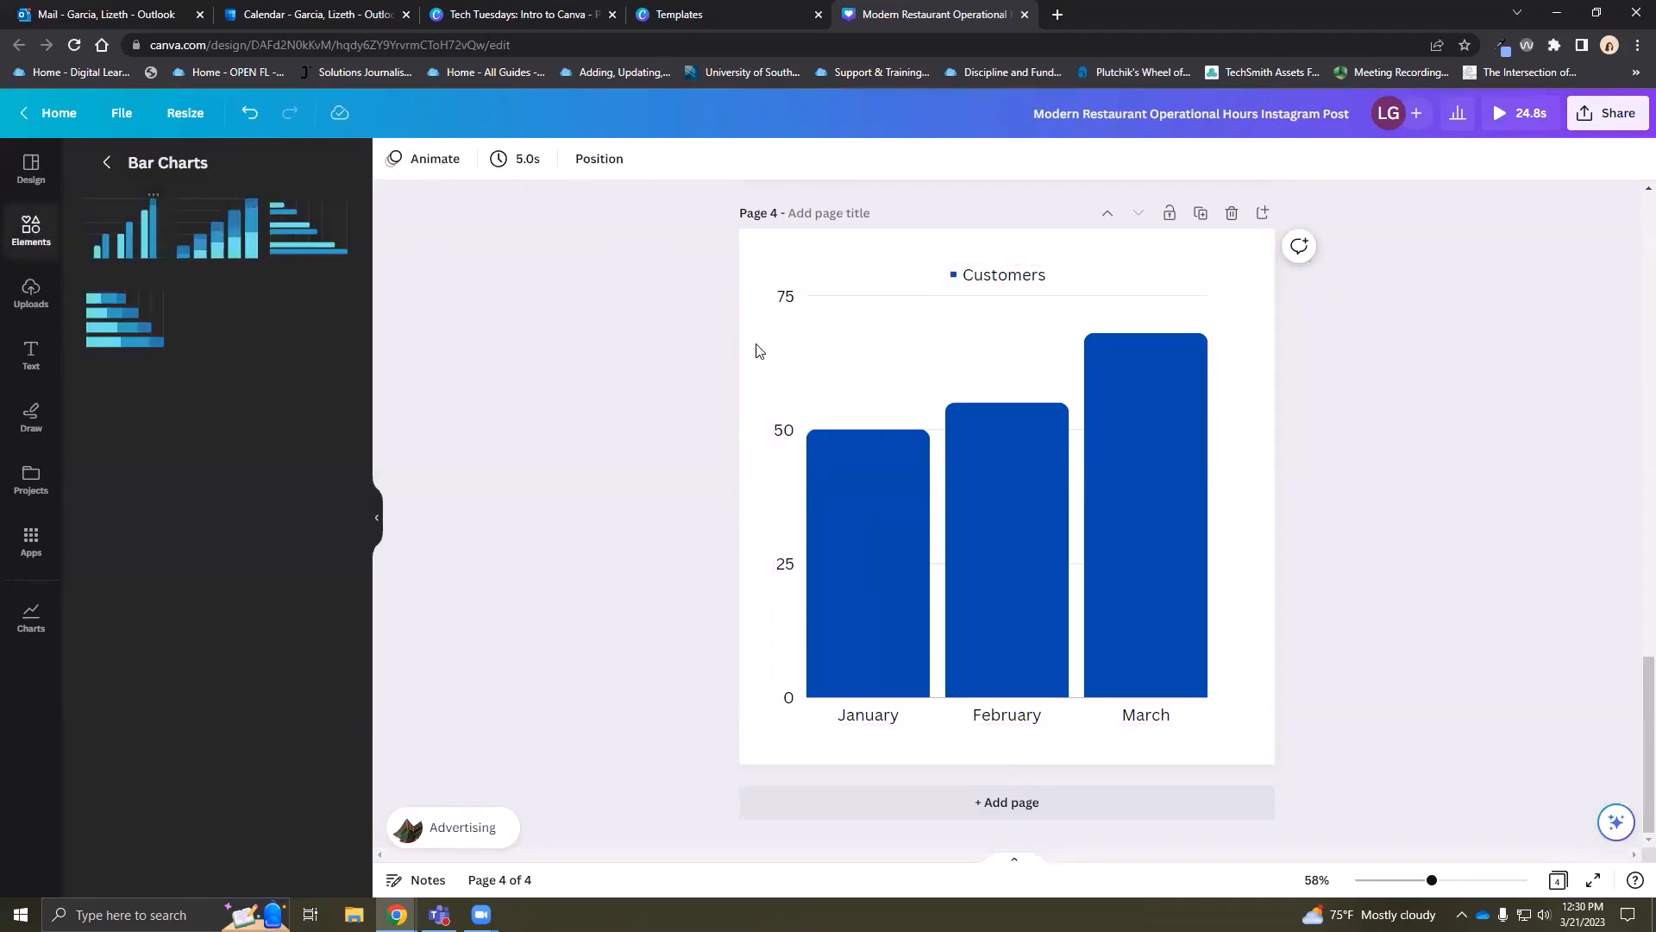
Change the chart to a line chart, then to a pie chart of the monthly shares
click(839, 318)
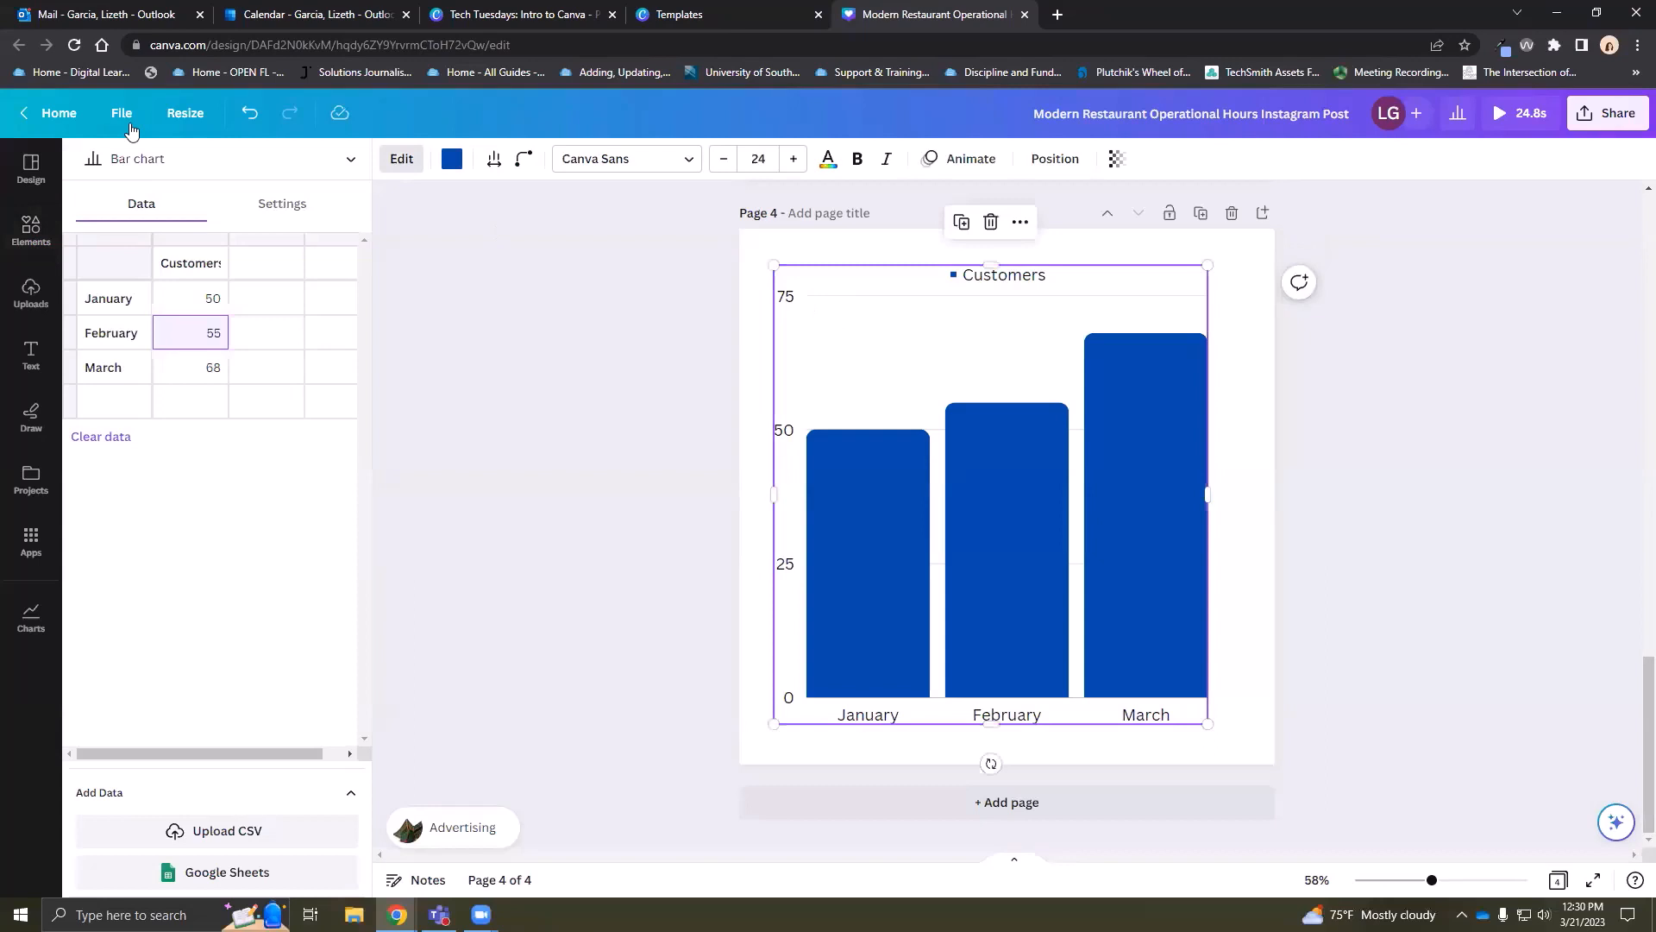
click(211, 158)
click(166, 344)
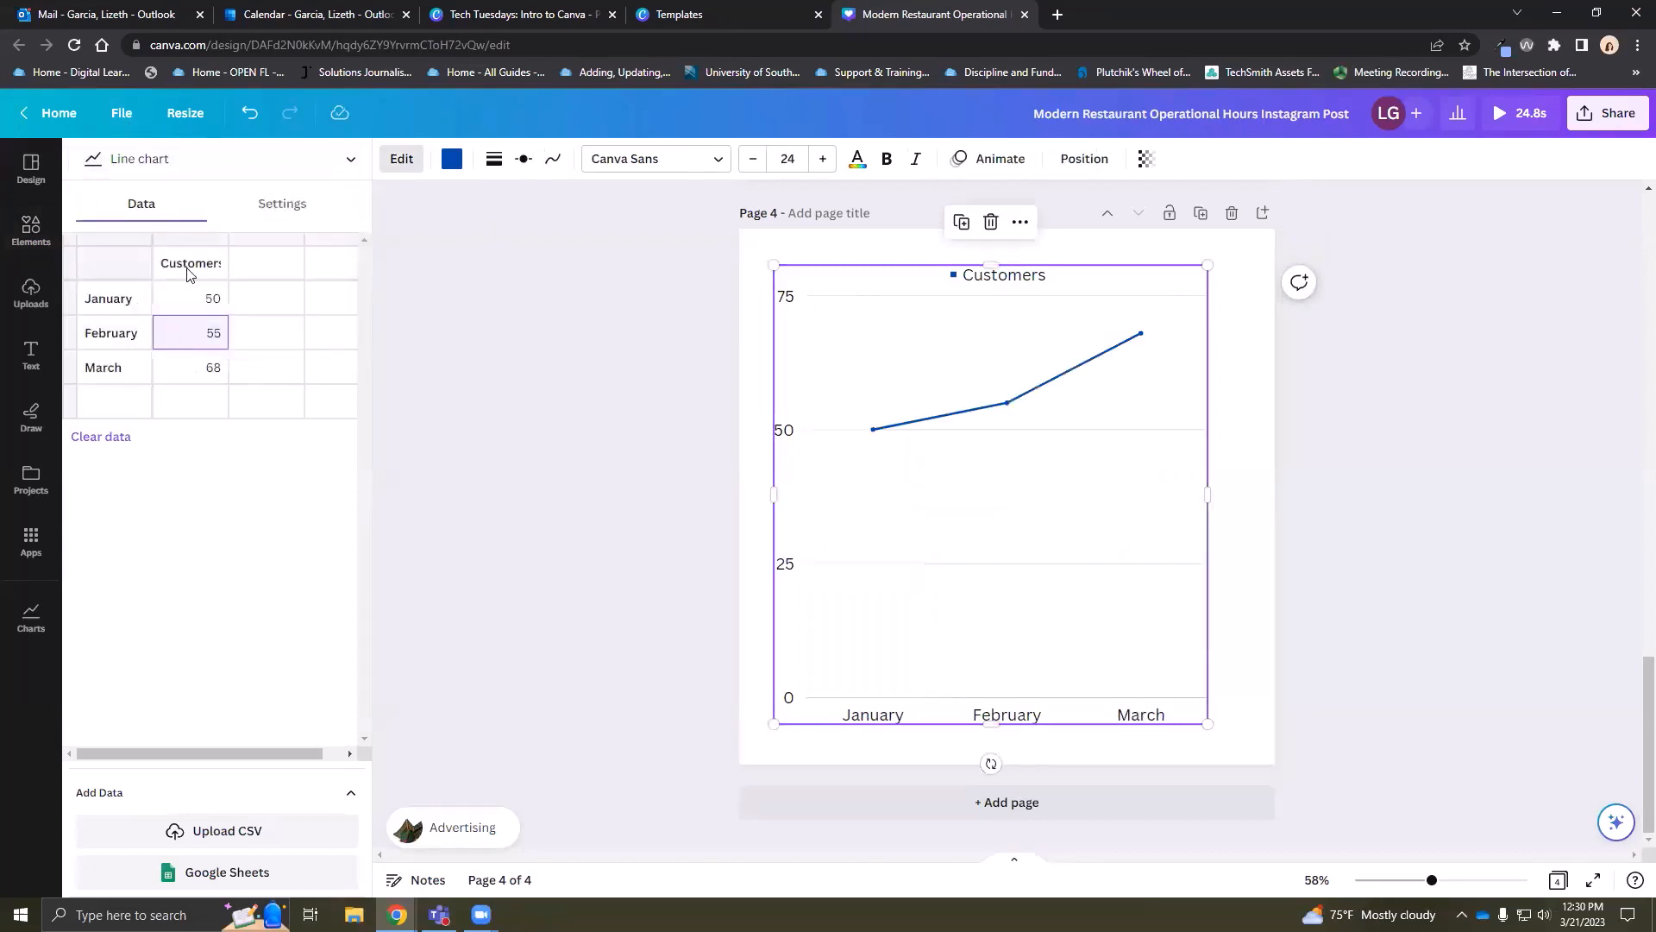
click(230, 162)
scroll(204, 349, down, 2)
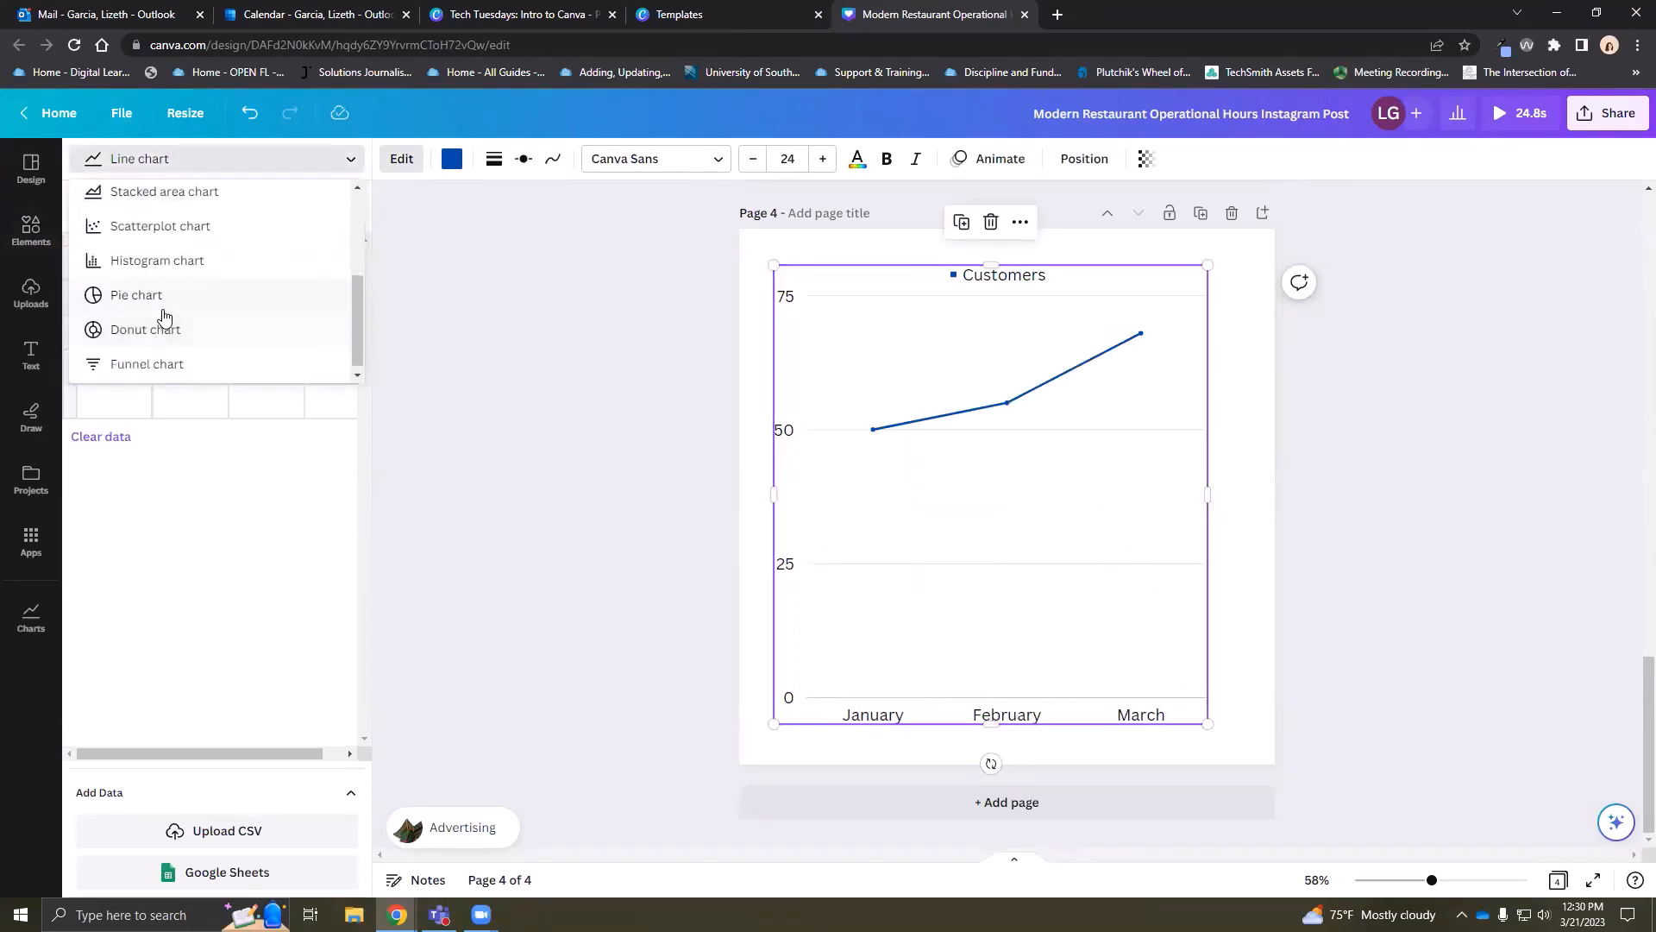
click(166, 298)
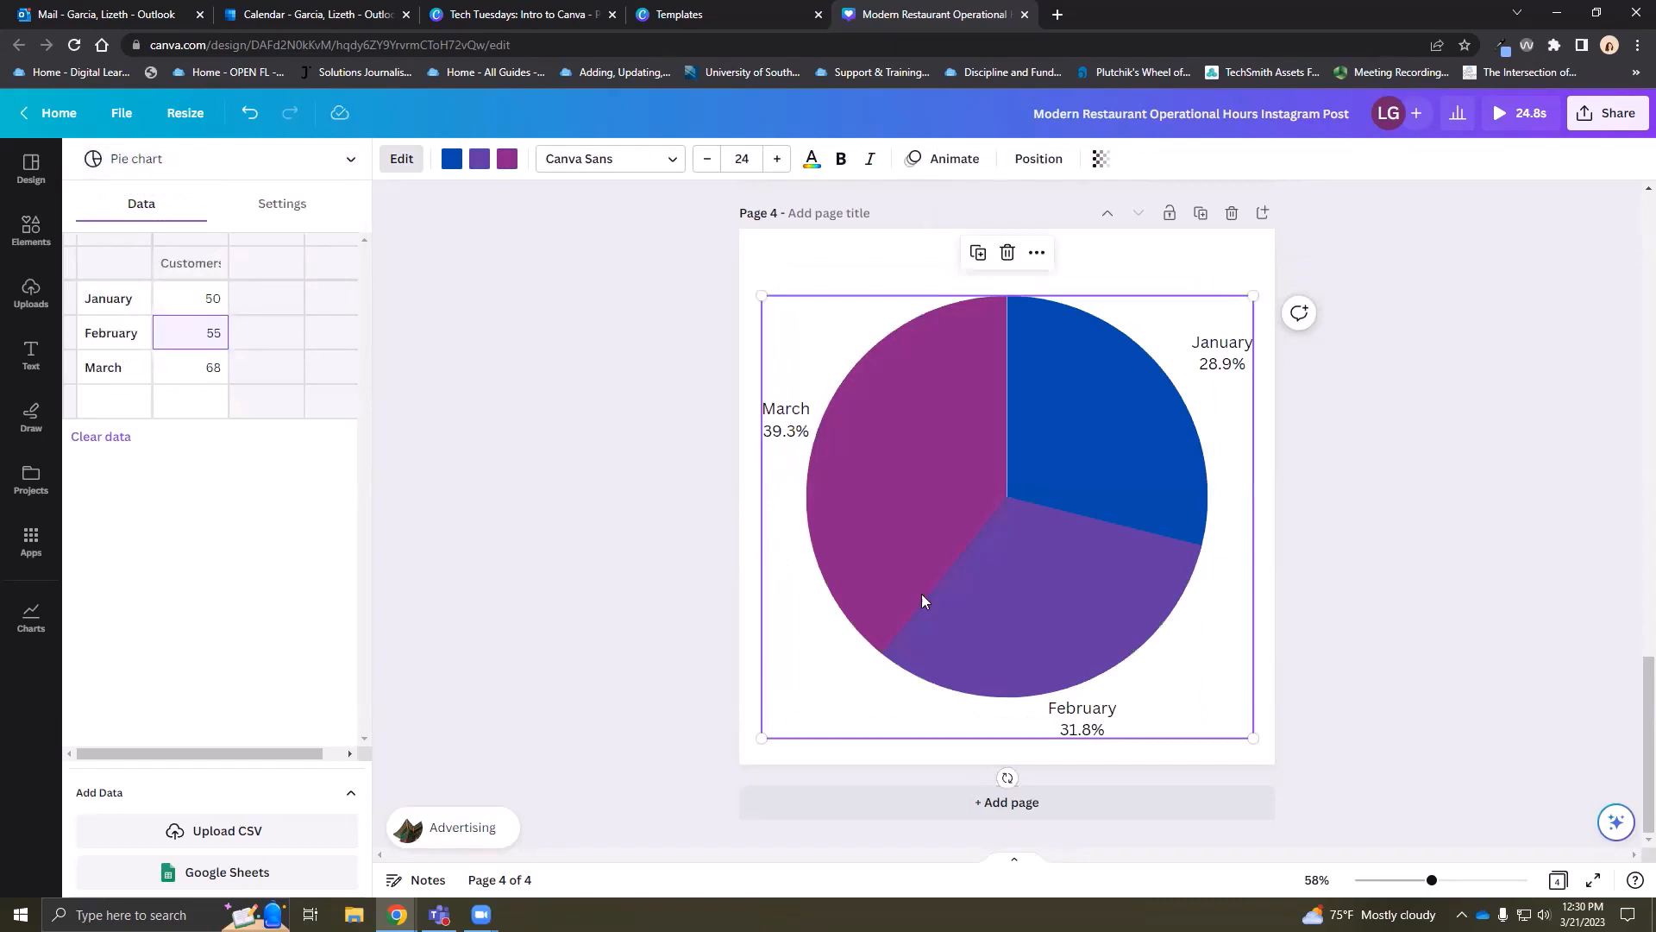
Leave the pie chart and append a blank fifth page below it
click(1349, 498)
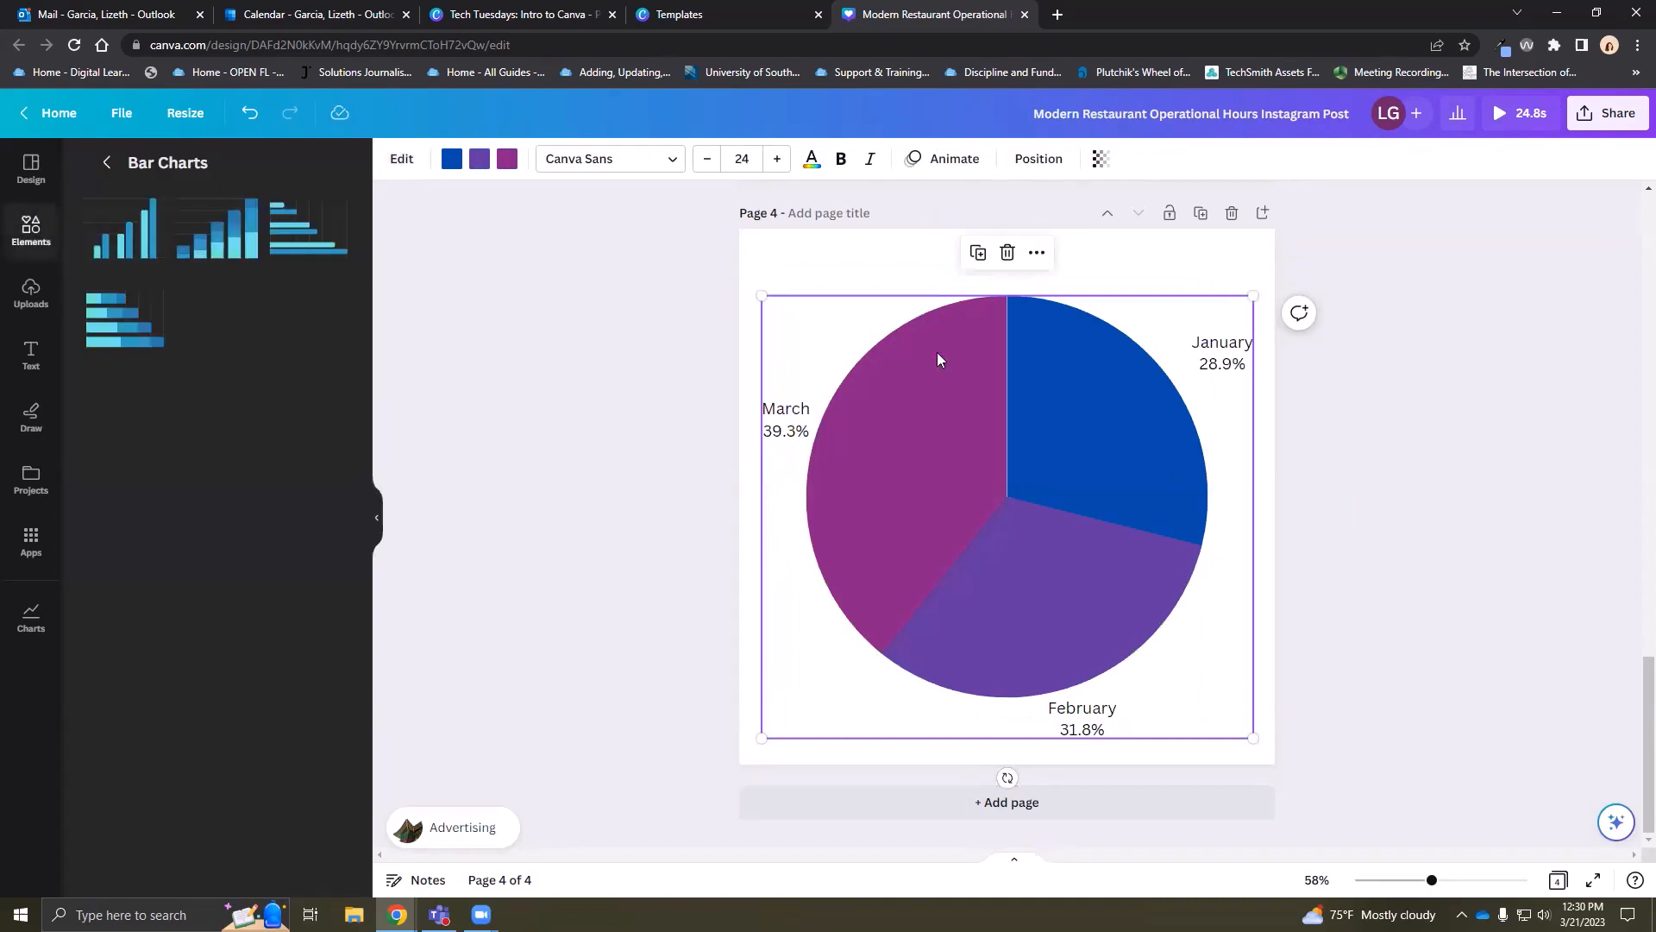
click(1401, 490)
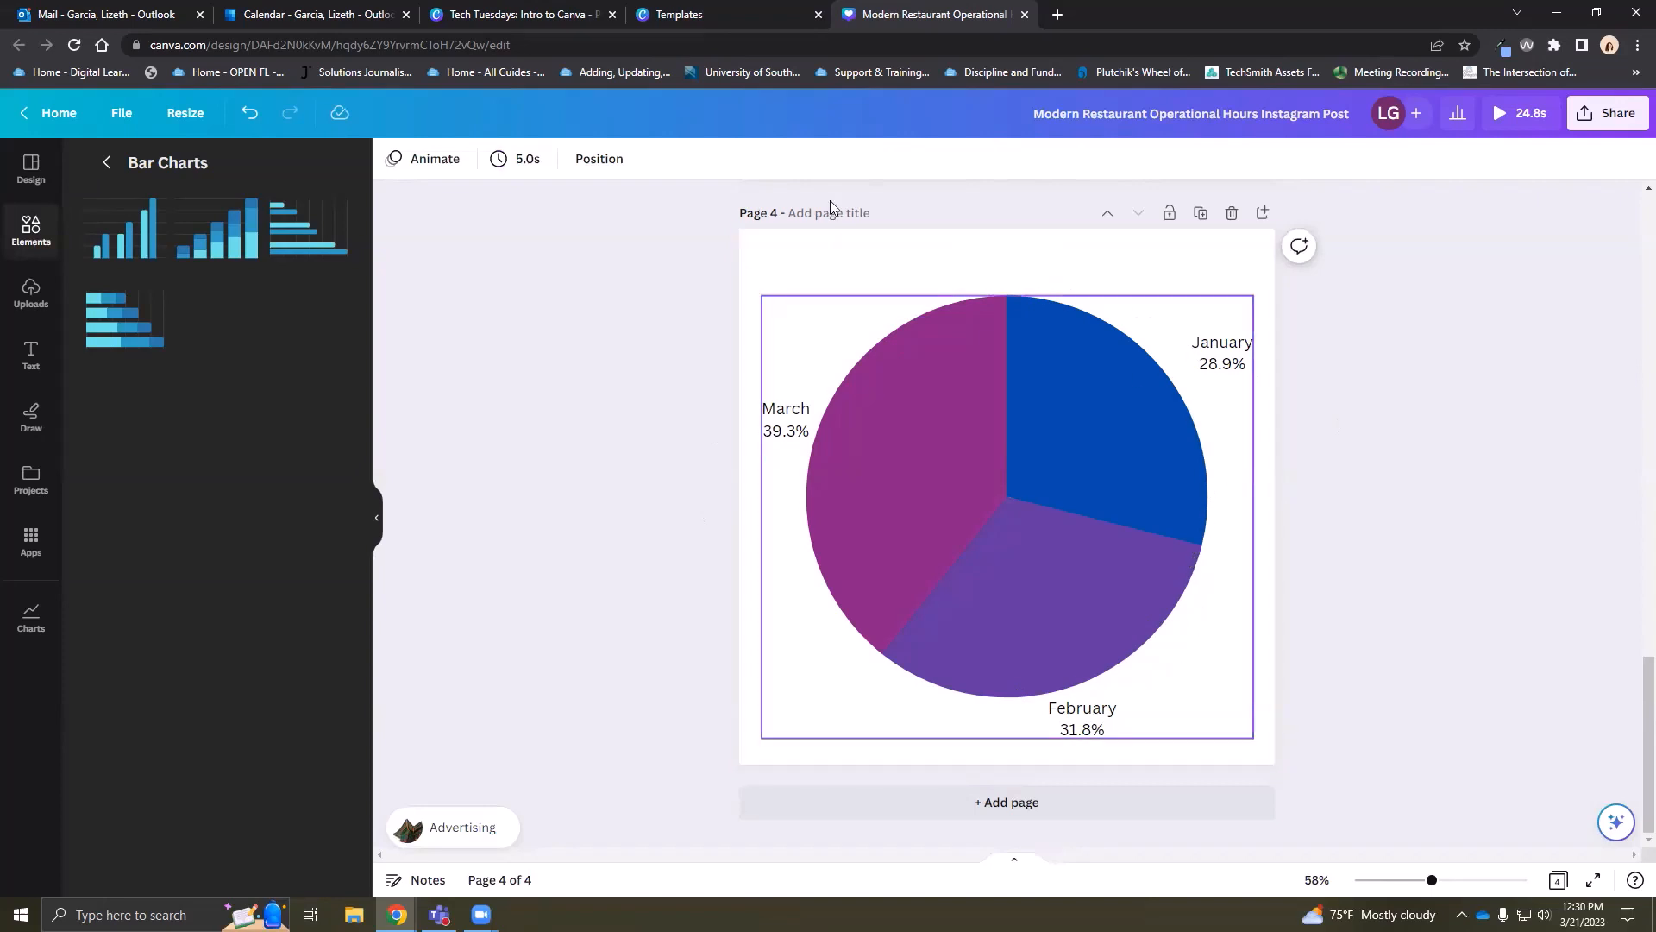
click(31, 231)
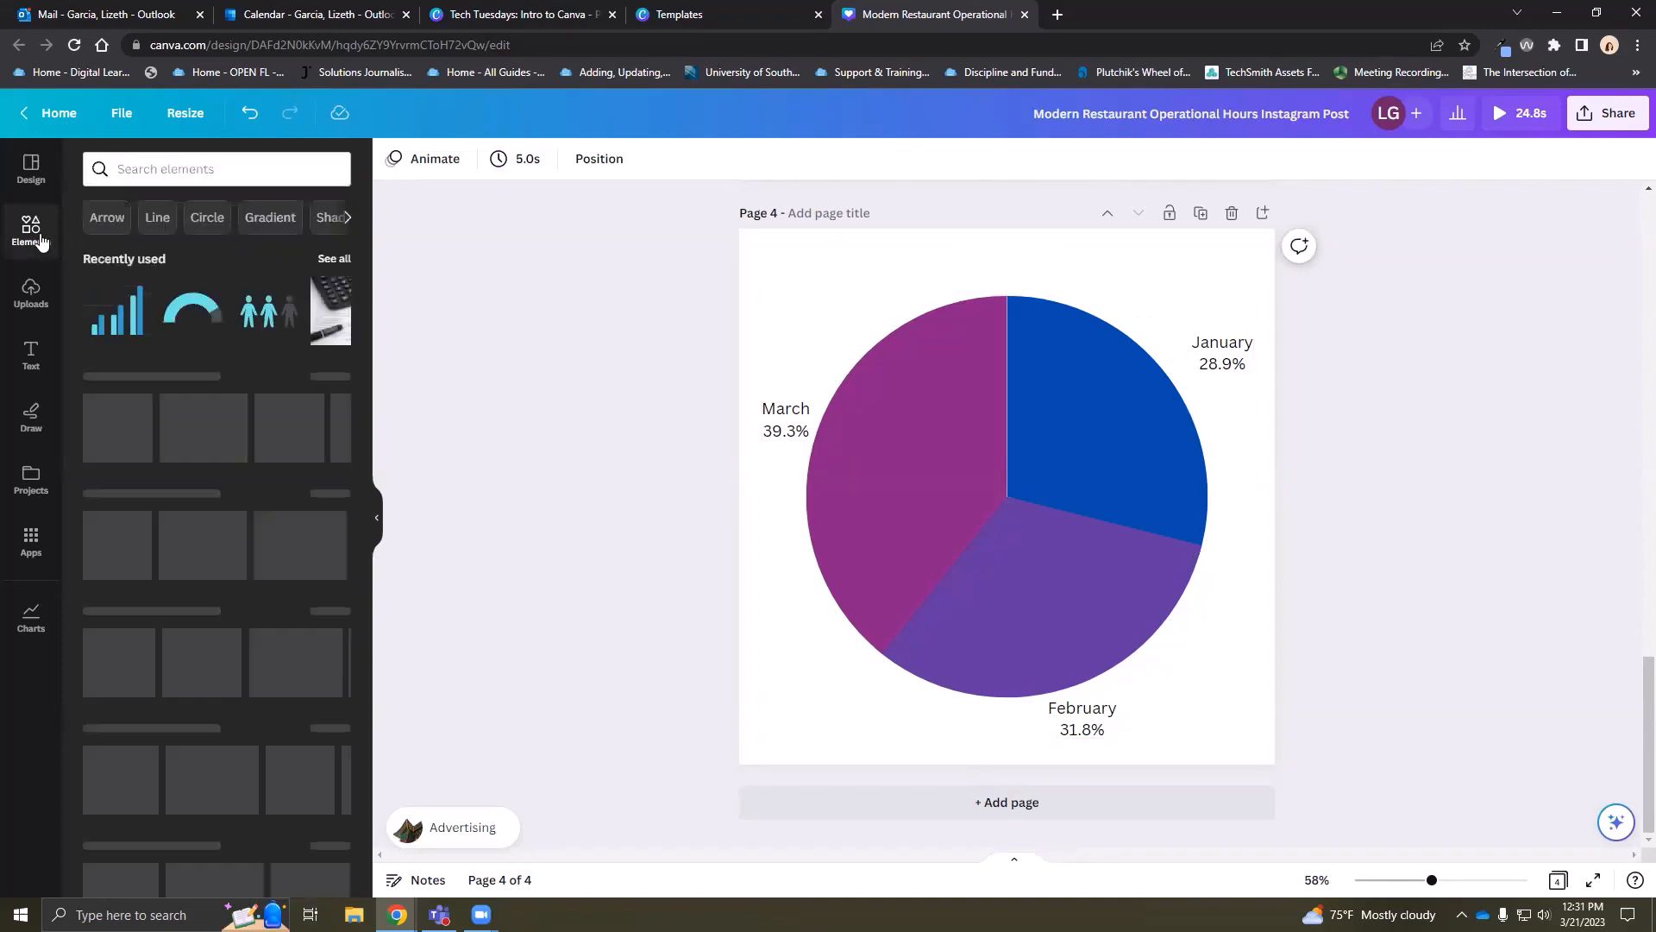
scroll(278, 445, down, 5)
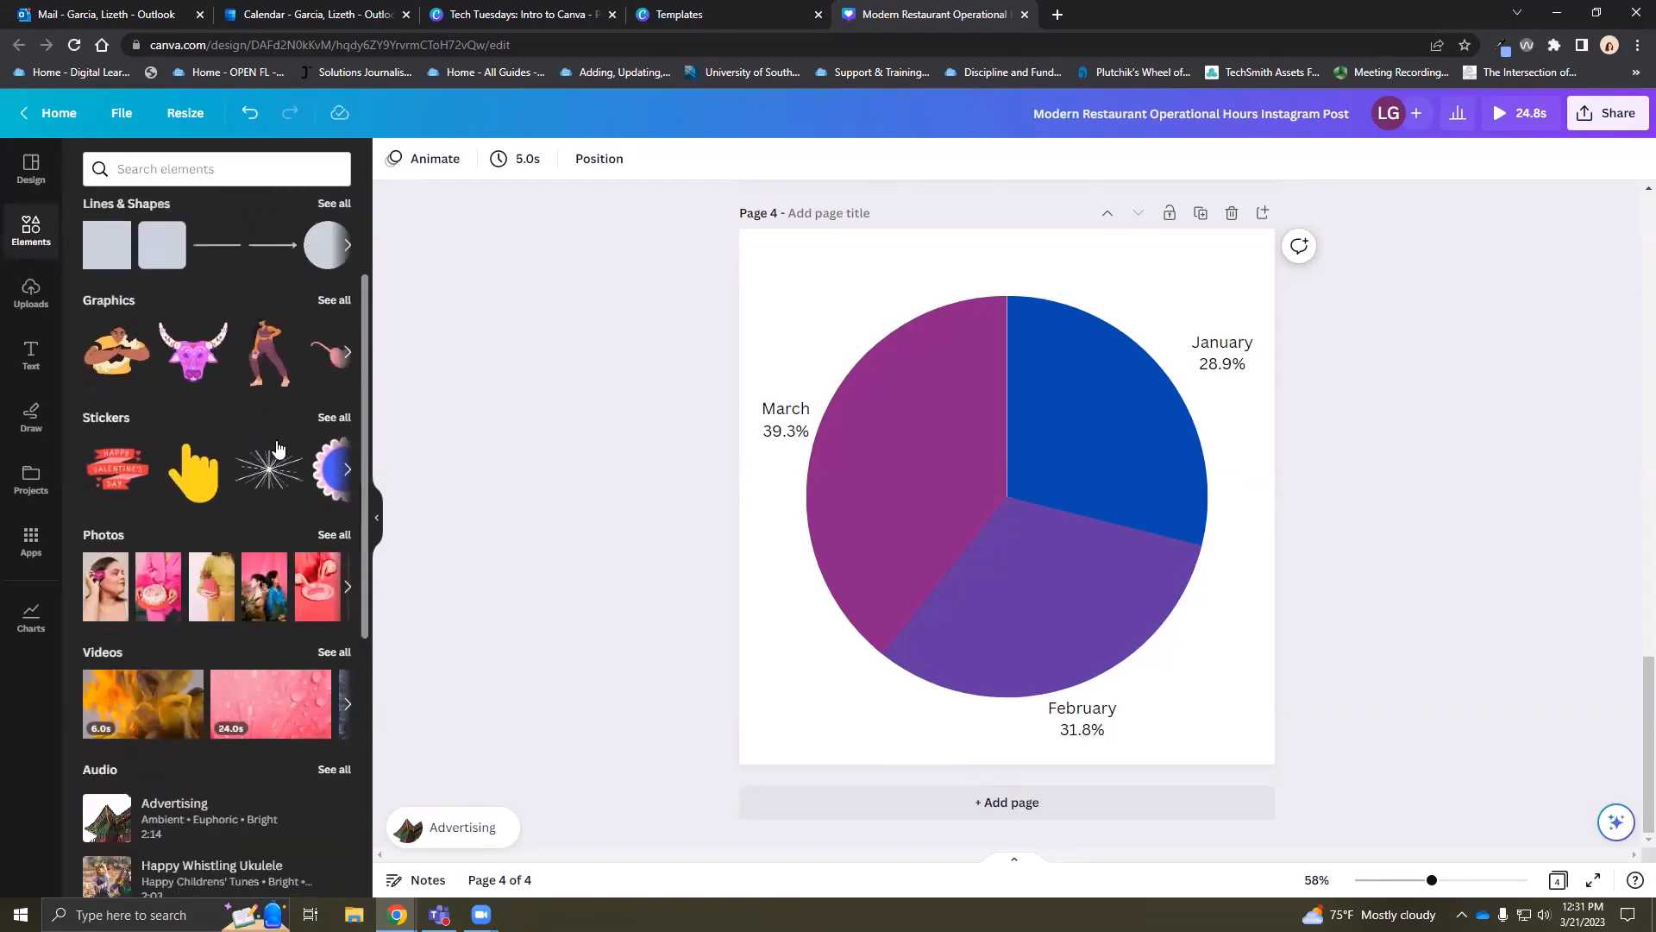
scroll(275, 442, up, 5)
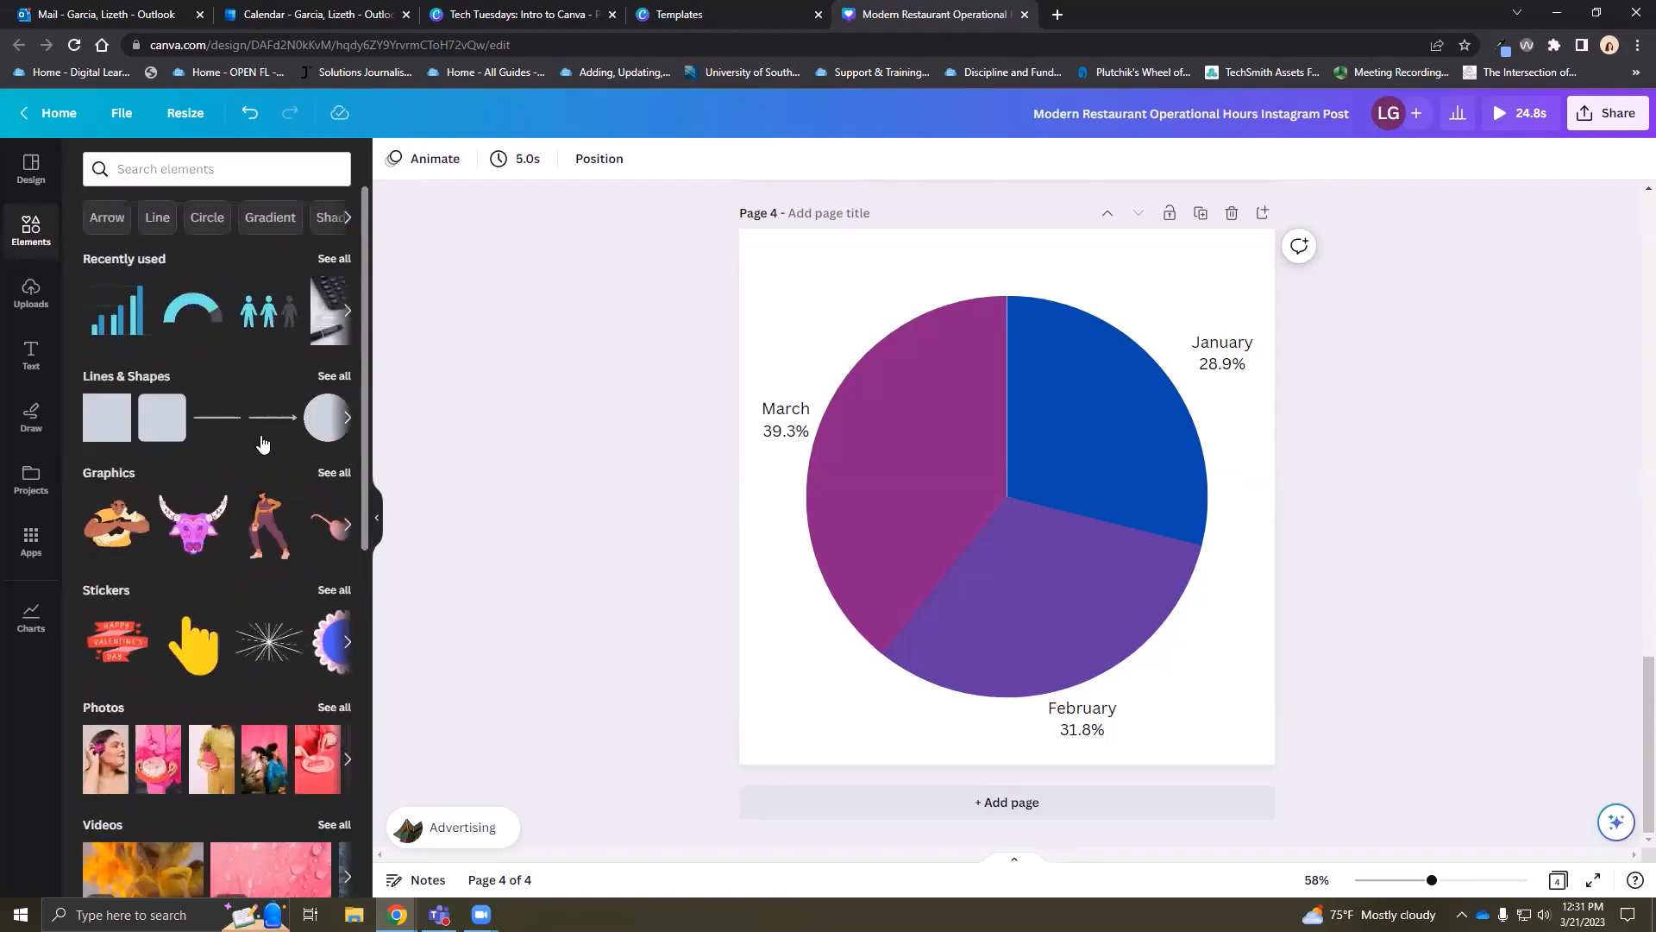
scroll(254, 439, down, 3)
scroll(250, 442, down, 5)
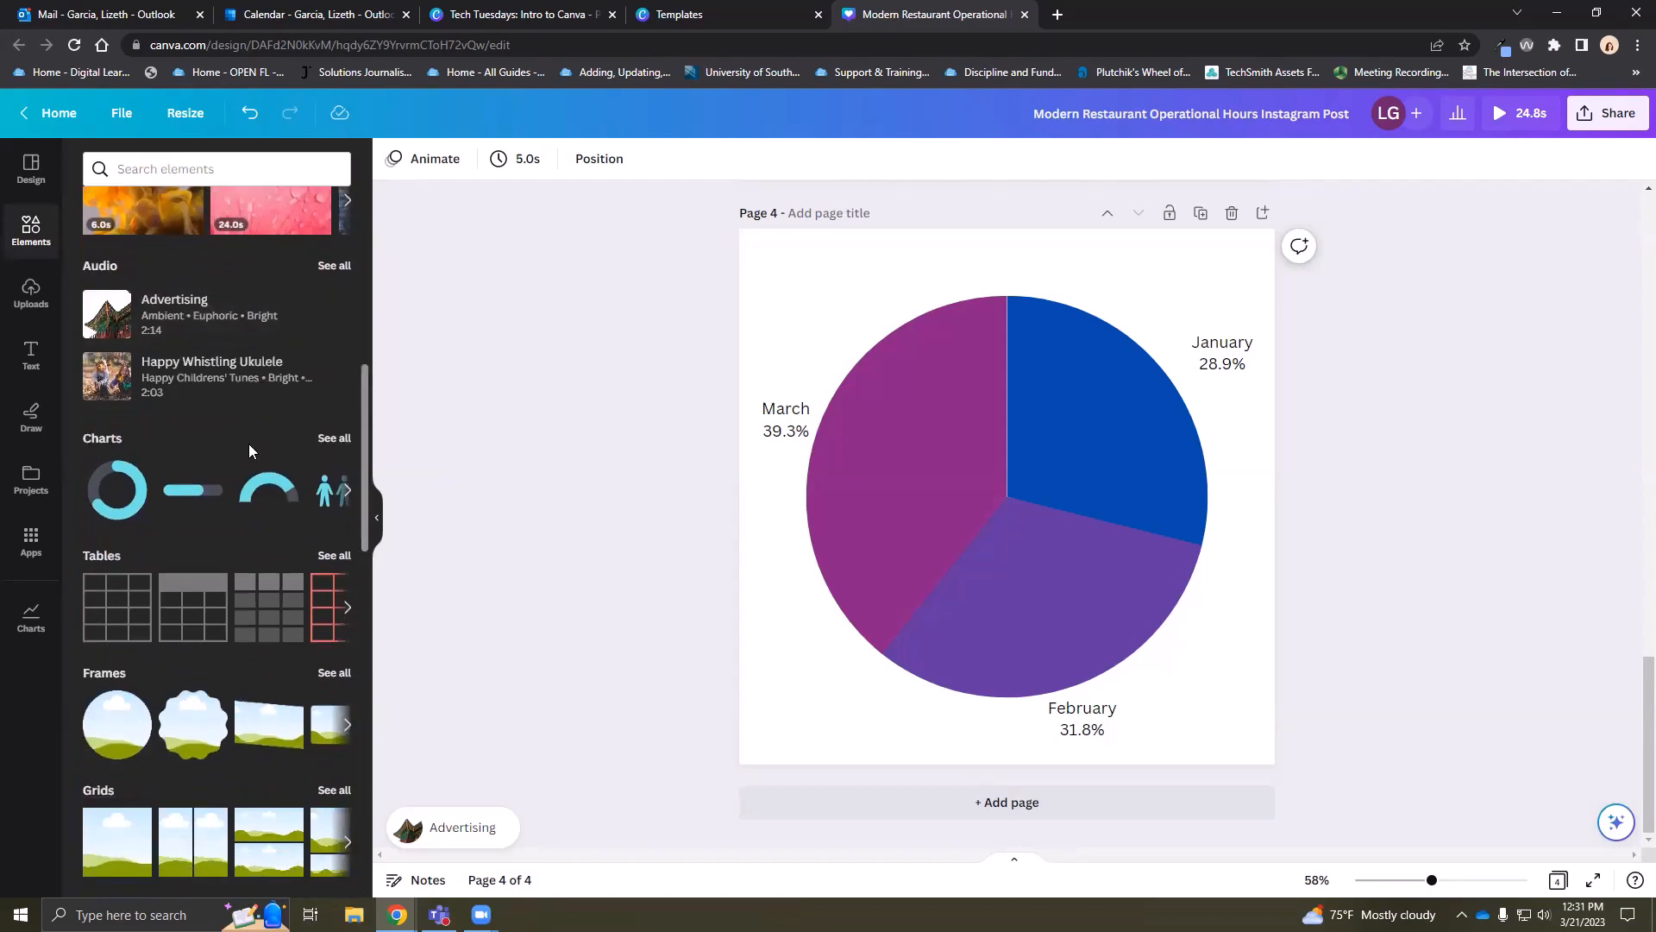
scroll(249, 445, down, 3)
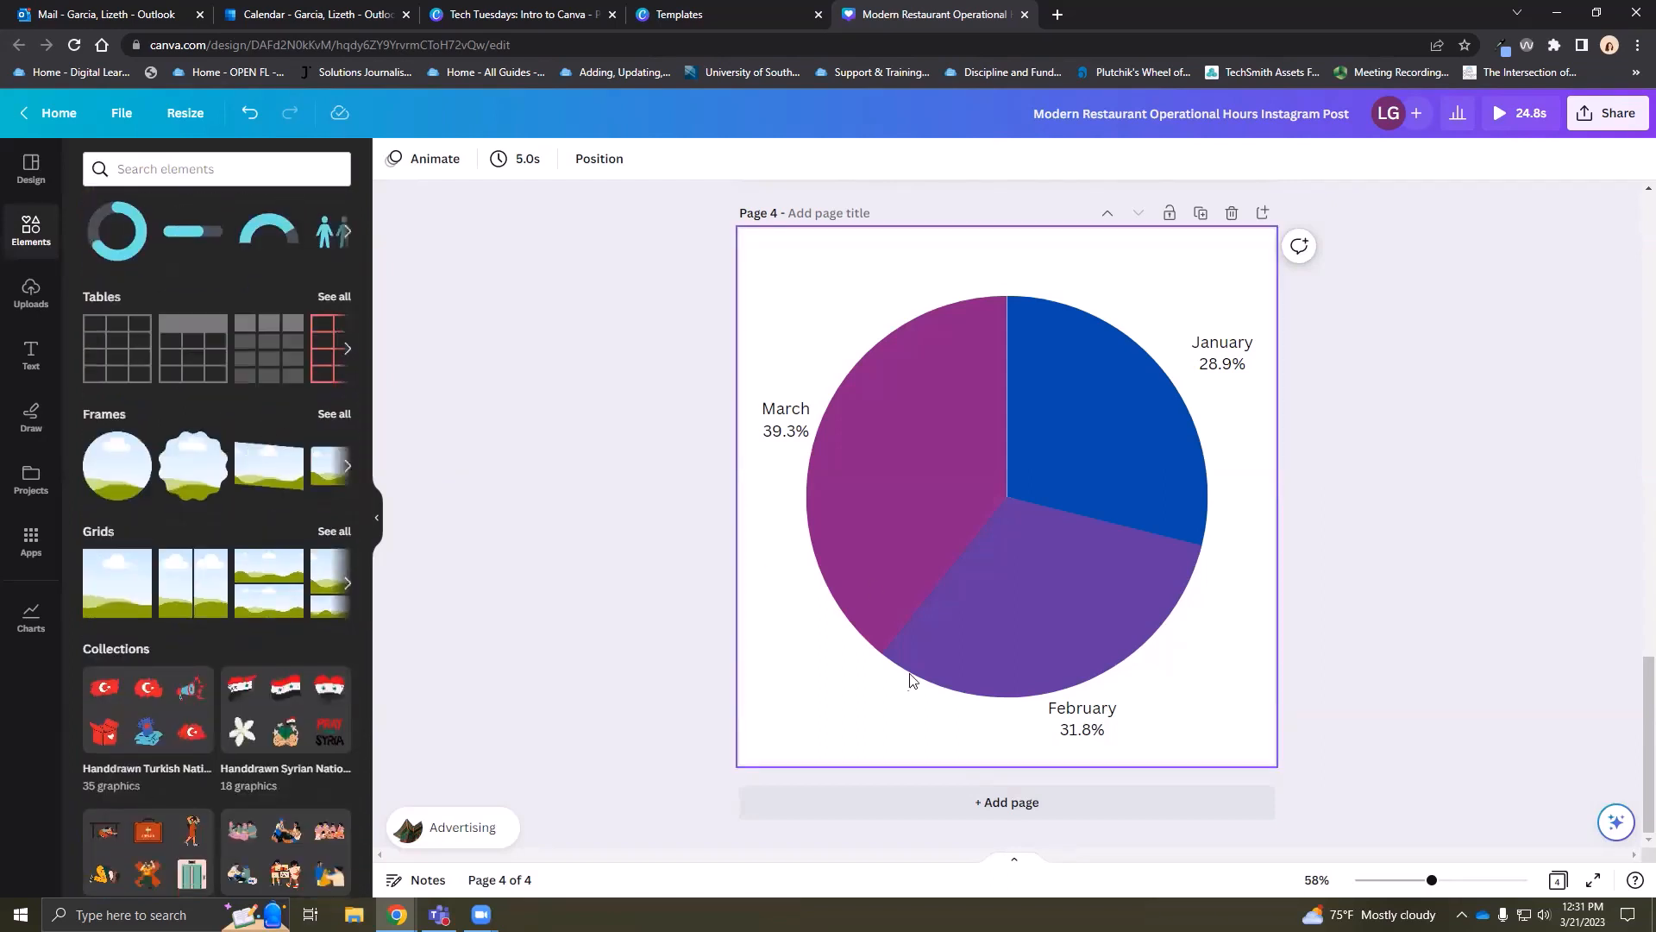
click(949, 801)
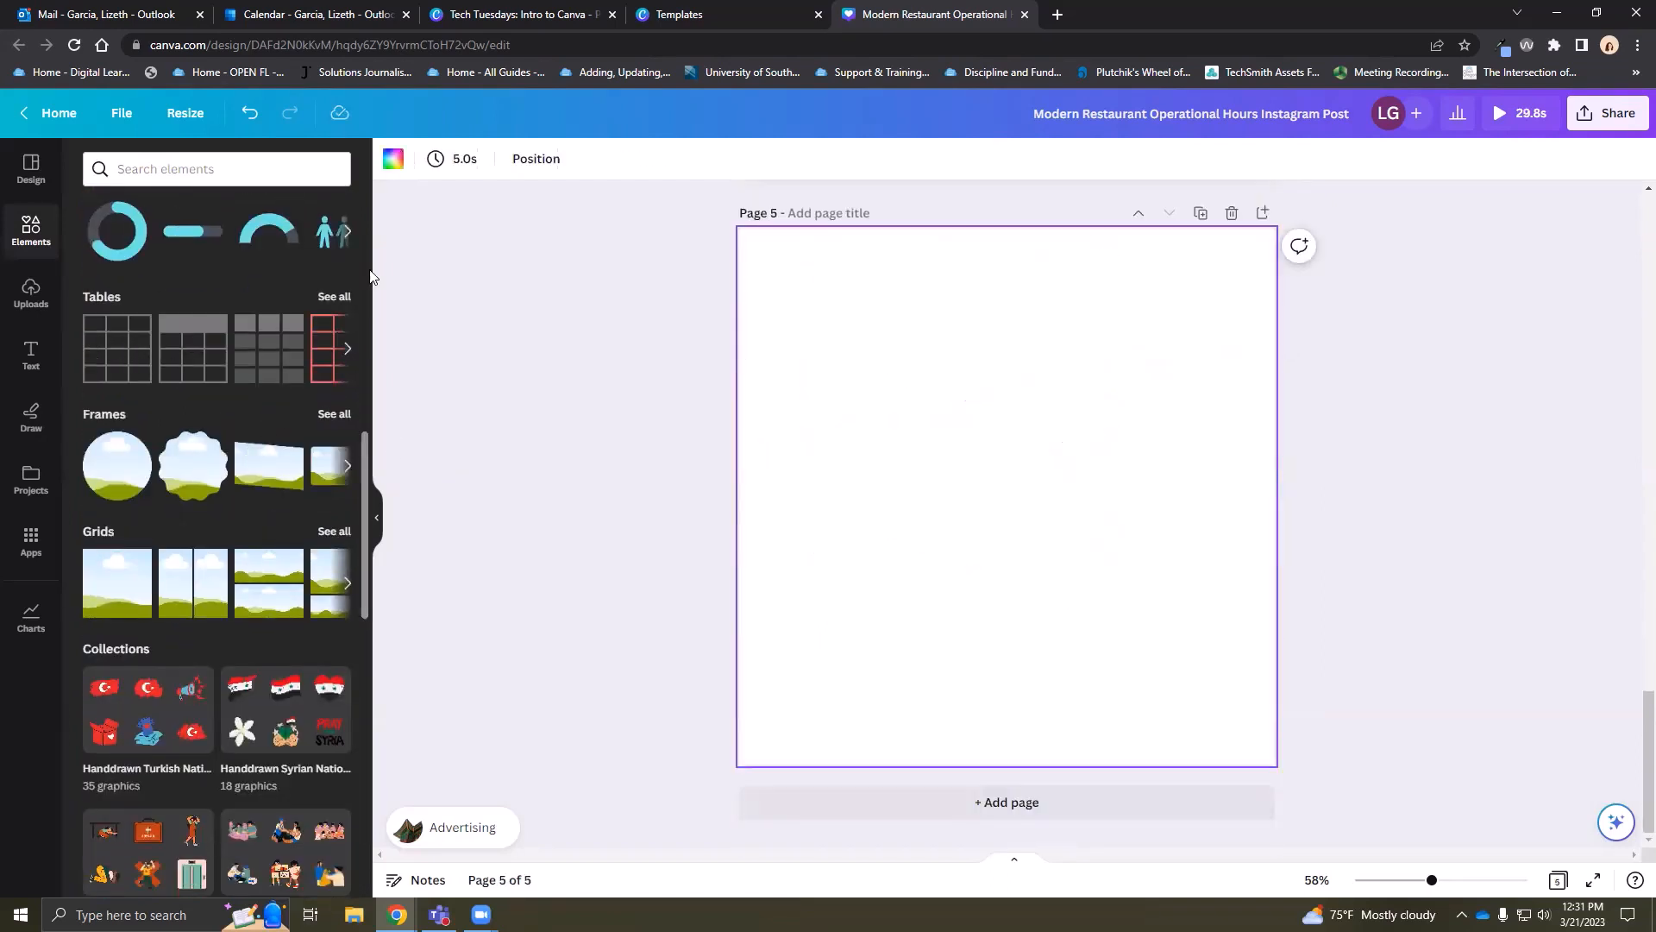
Drag a purple table from the full table styles onto the middle of page 5
click(333, 296)
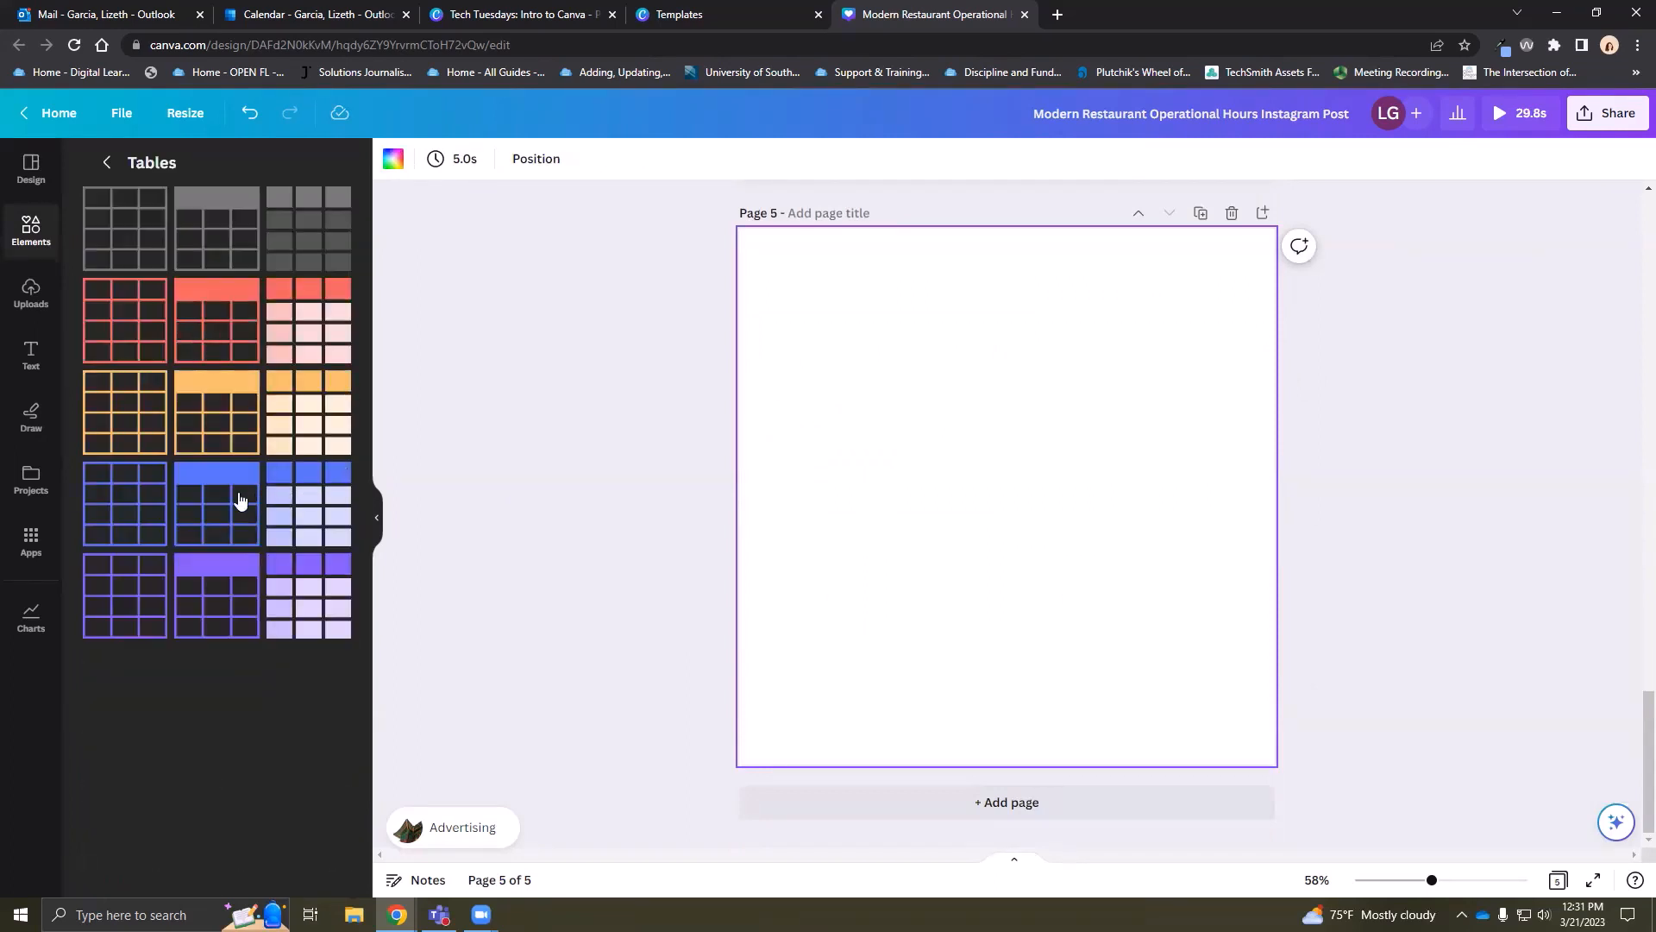
drag(745, 372, 1097, 426)
click(925, 432)
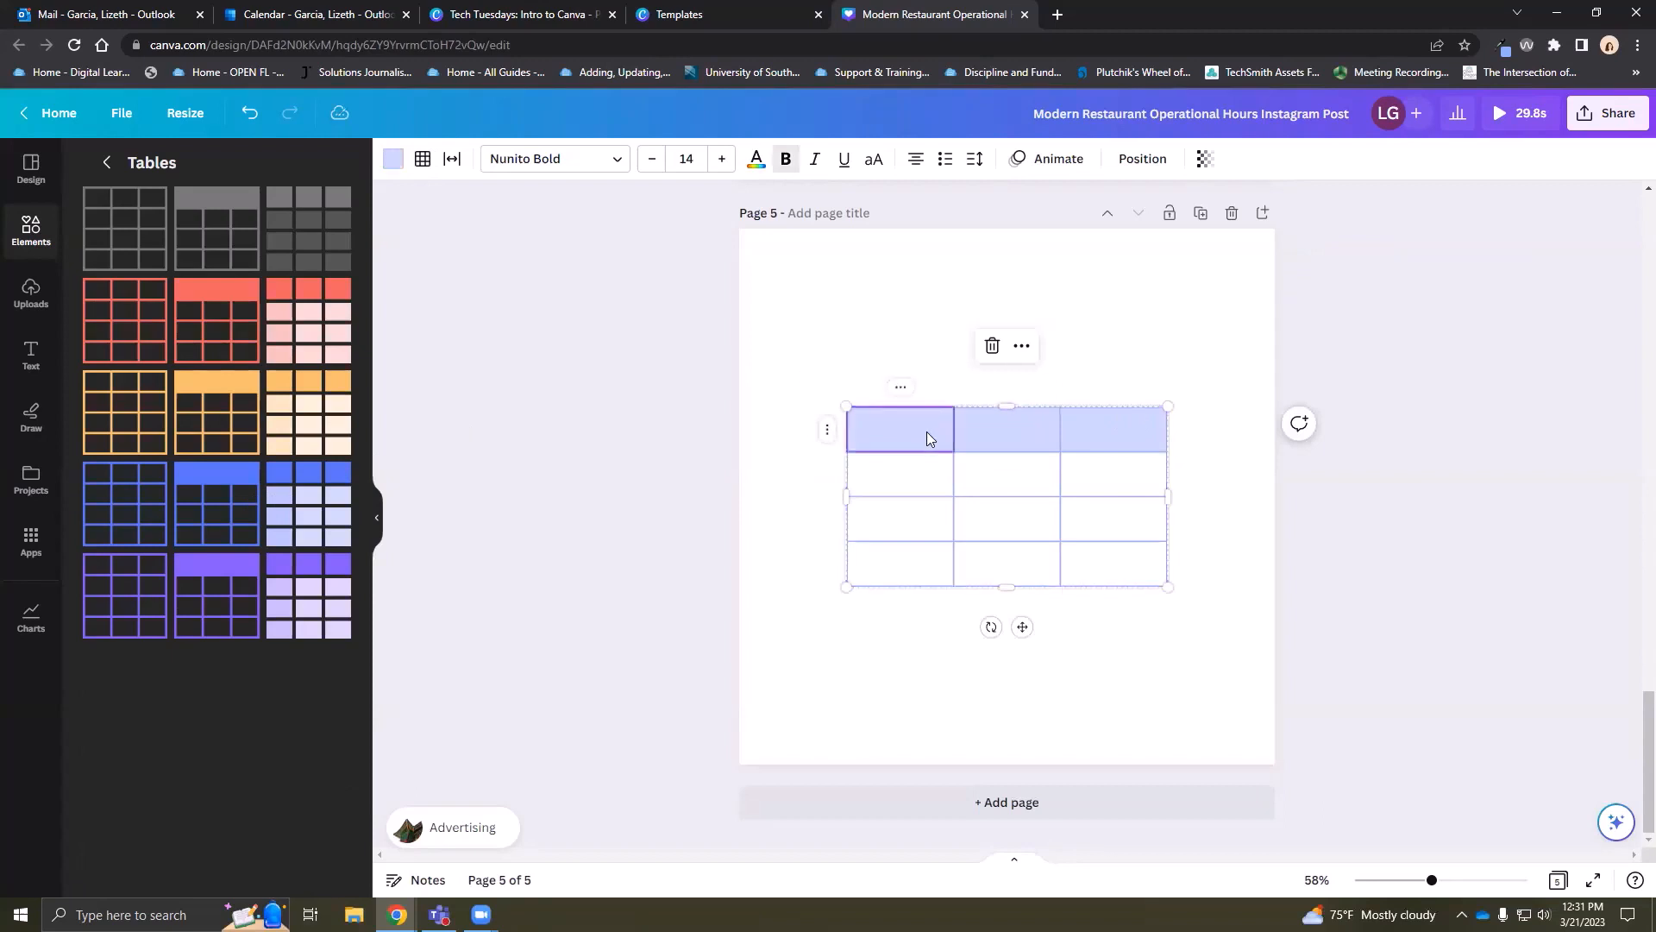
click(923, 432)
Enlarge the January text in the first header cell to size 22
double_click(891, 434)
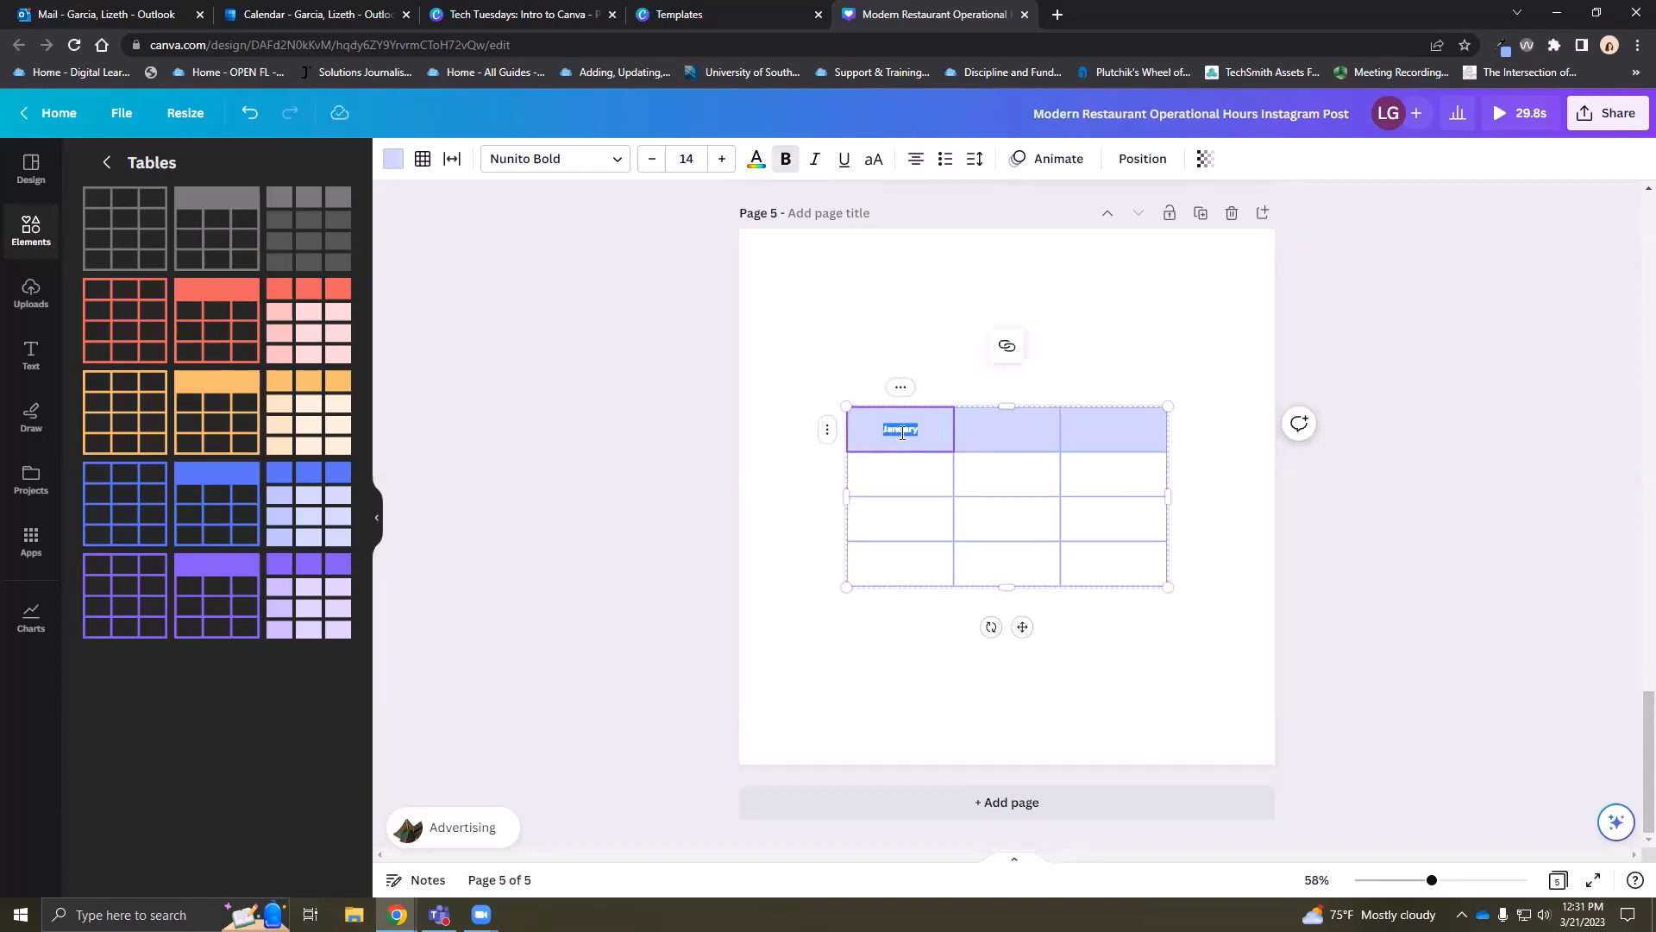
click(722, 161)
click(722, 160)
click(722, 160)
click(722, 160)
click(722, 161)
click(721, 160)
click(721, 160)
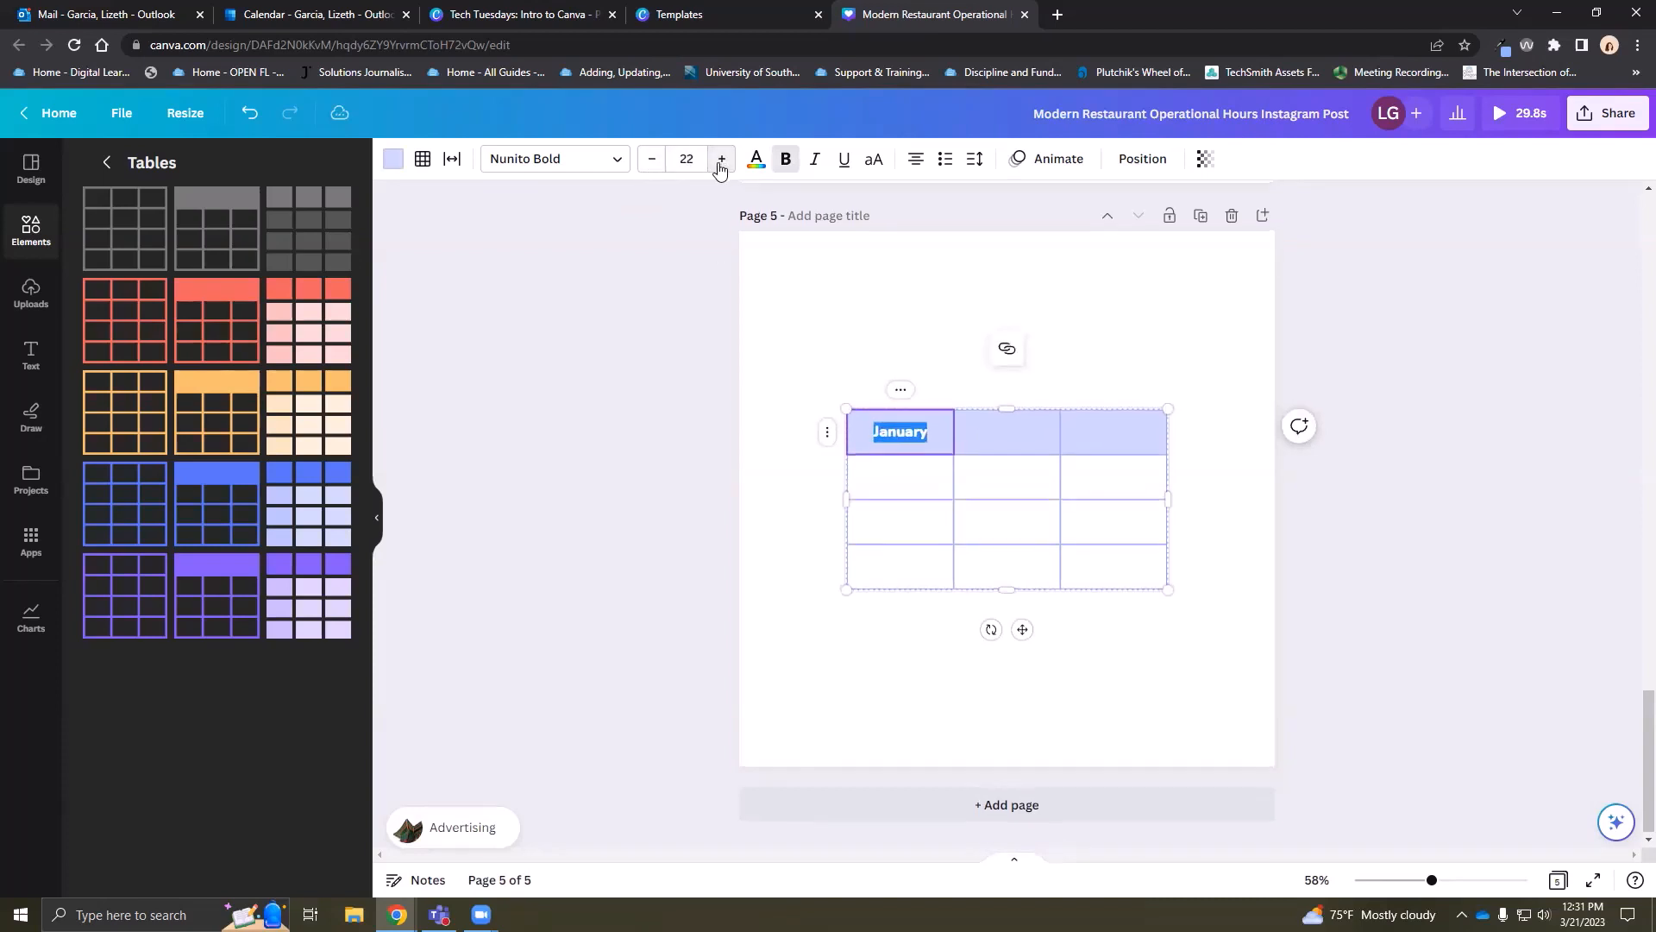
click(689, 161)
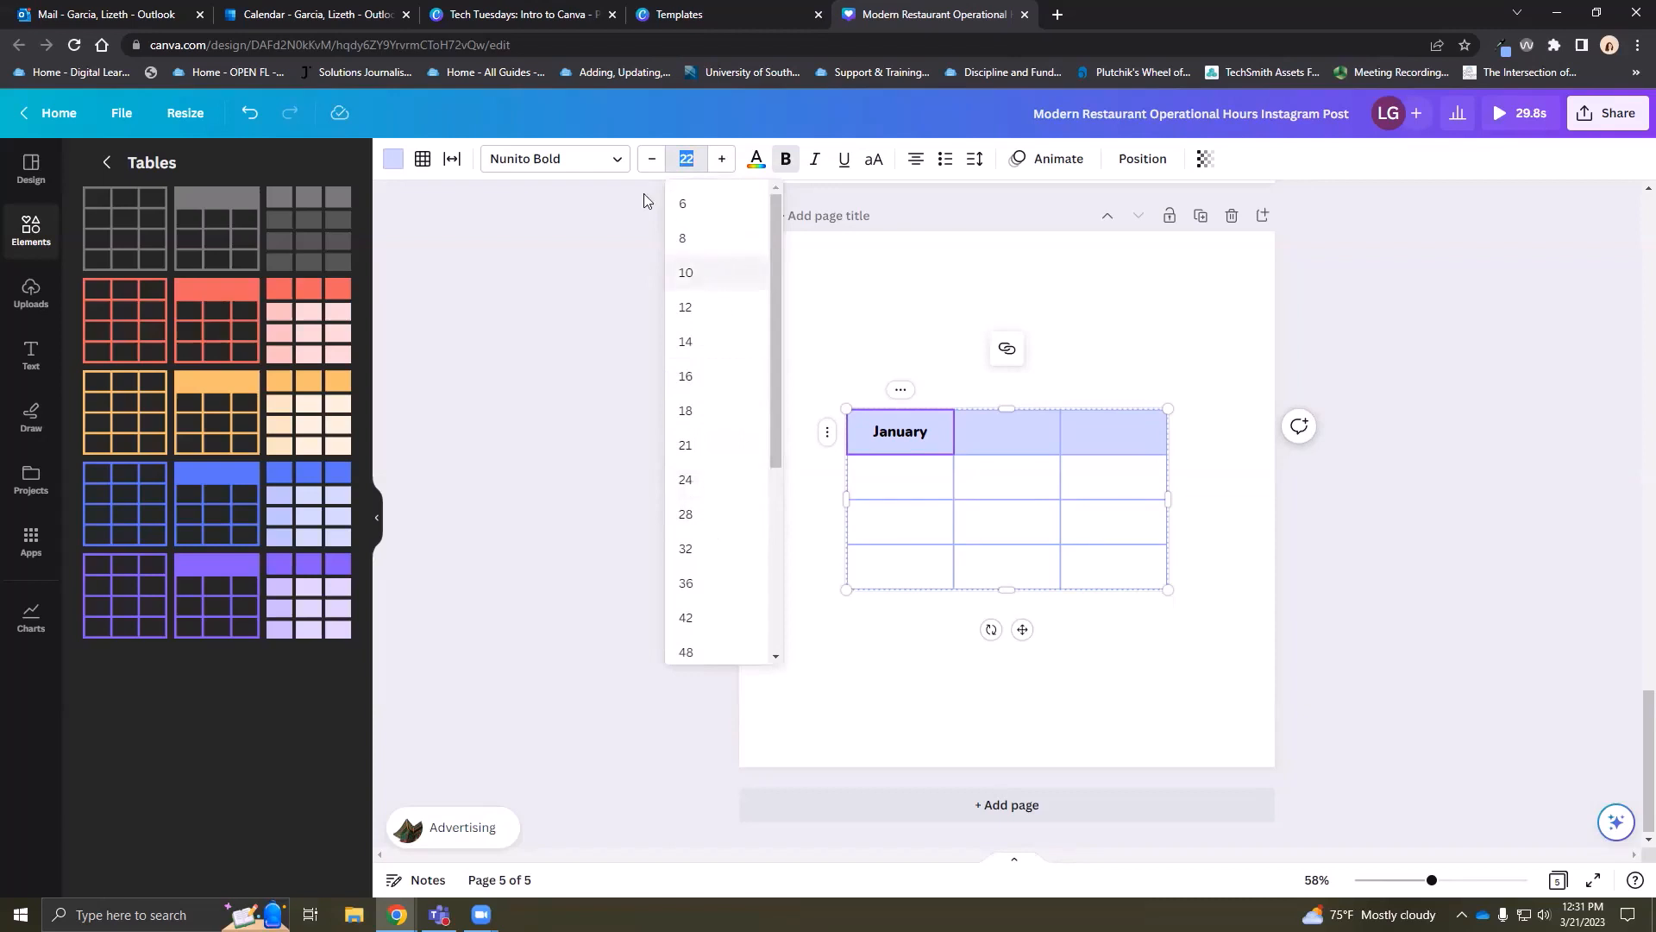
click(614, 161)
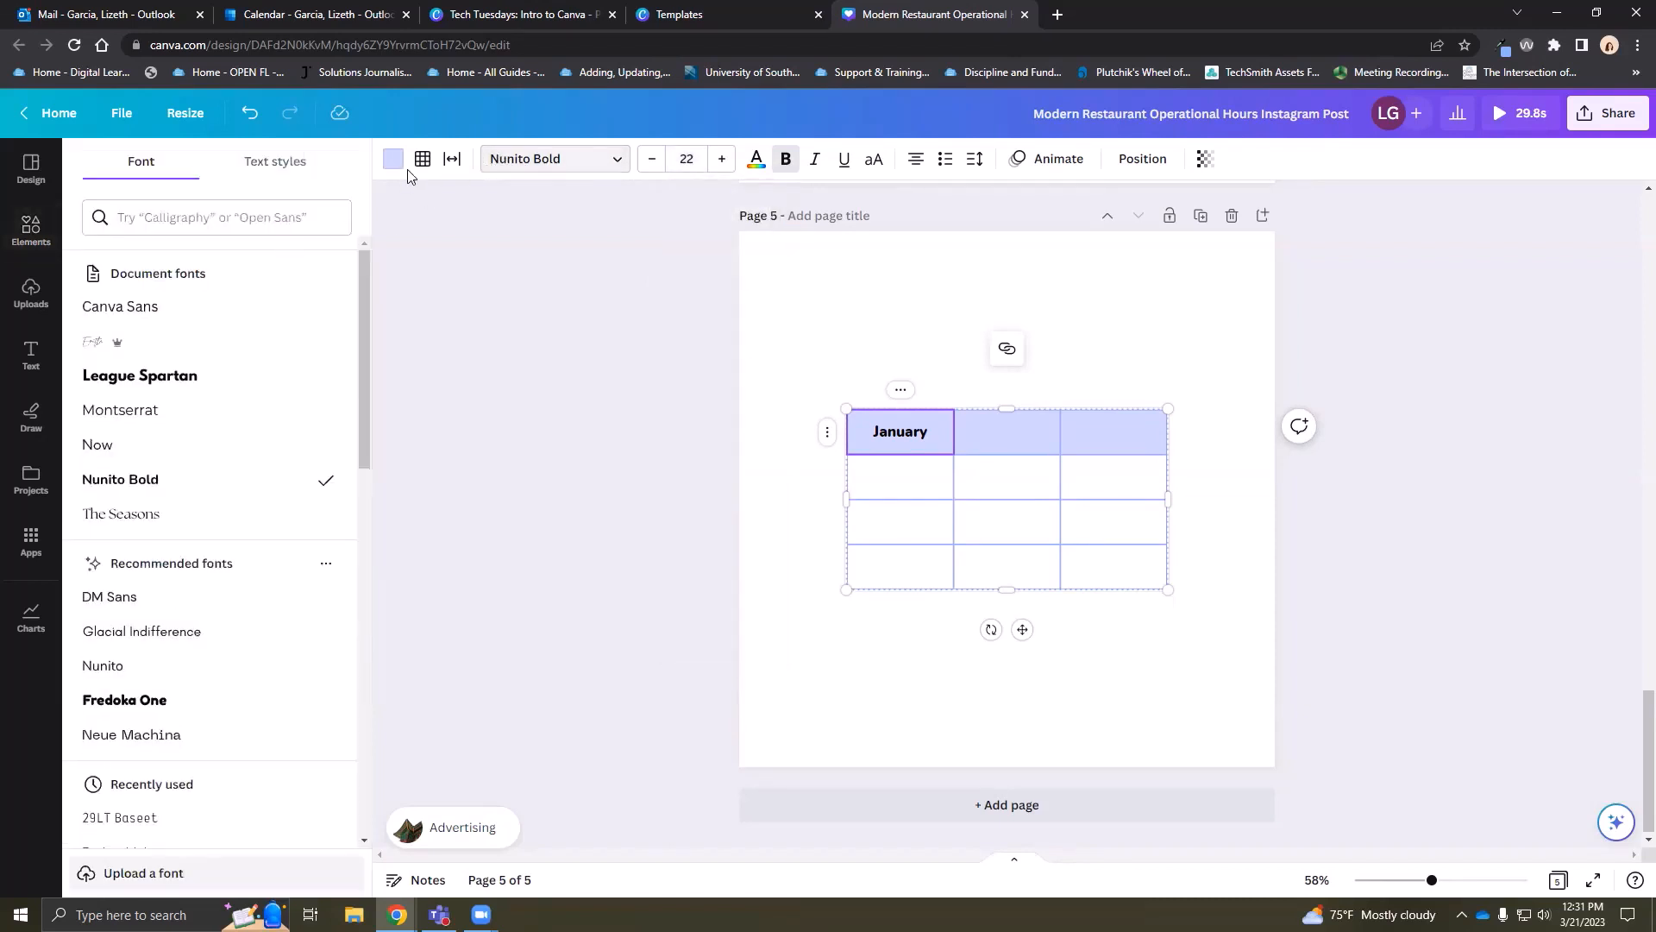
Browse font categories and apply Lucidity Expand from Cool to the January header
click(224, 217)
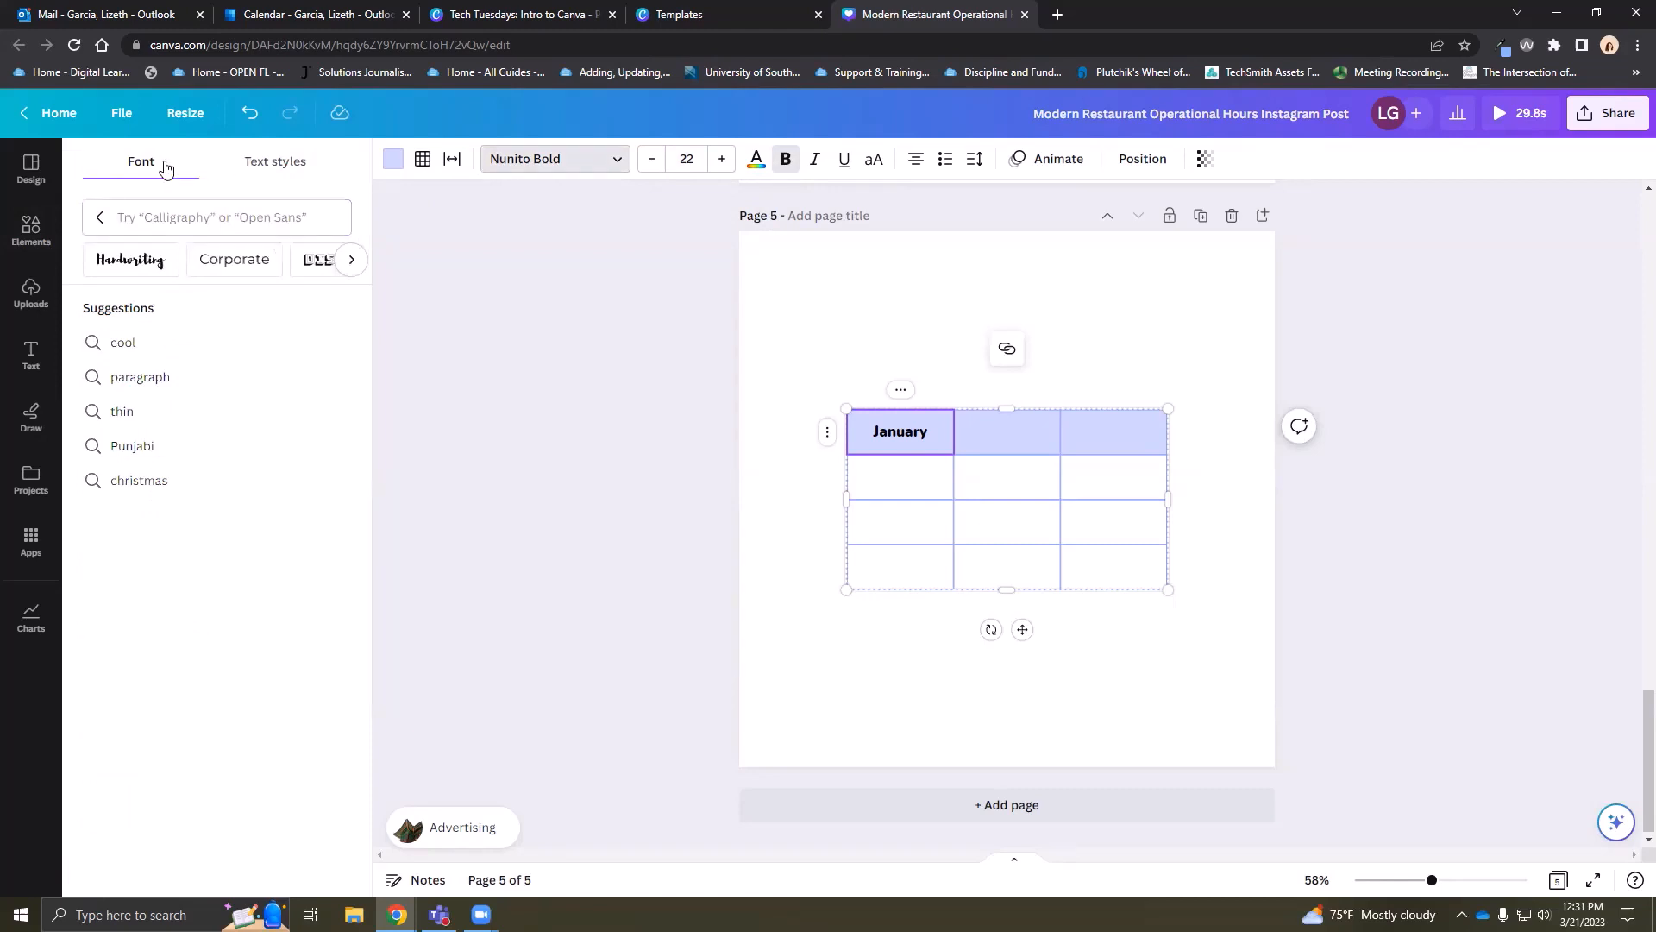
click(100, 217)
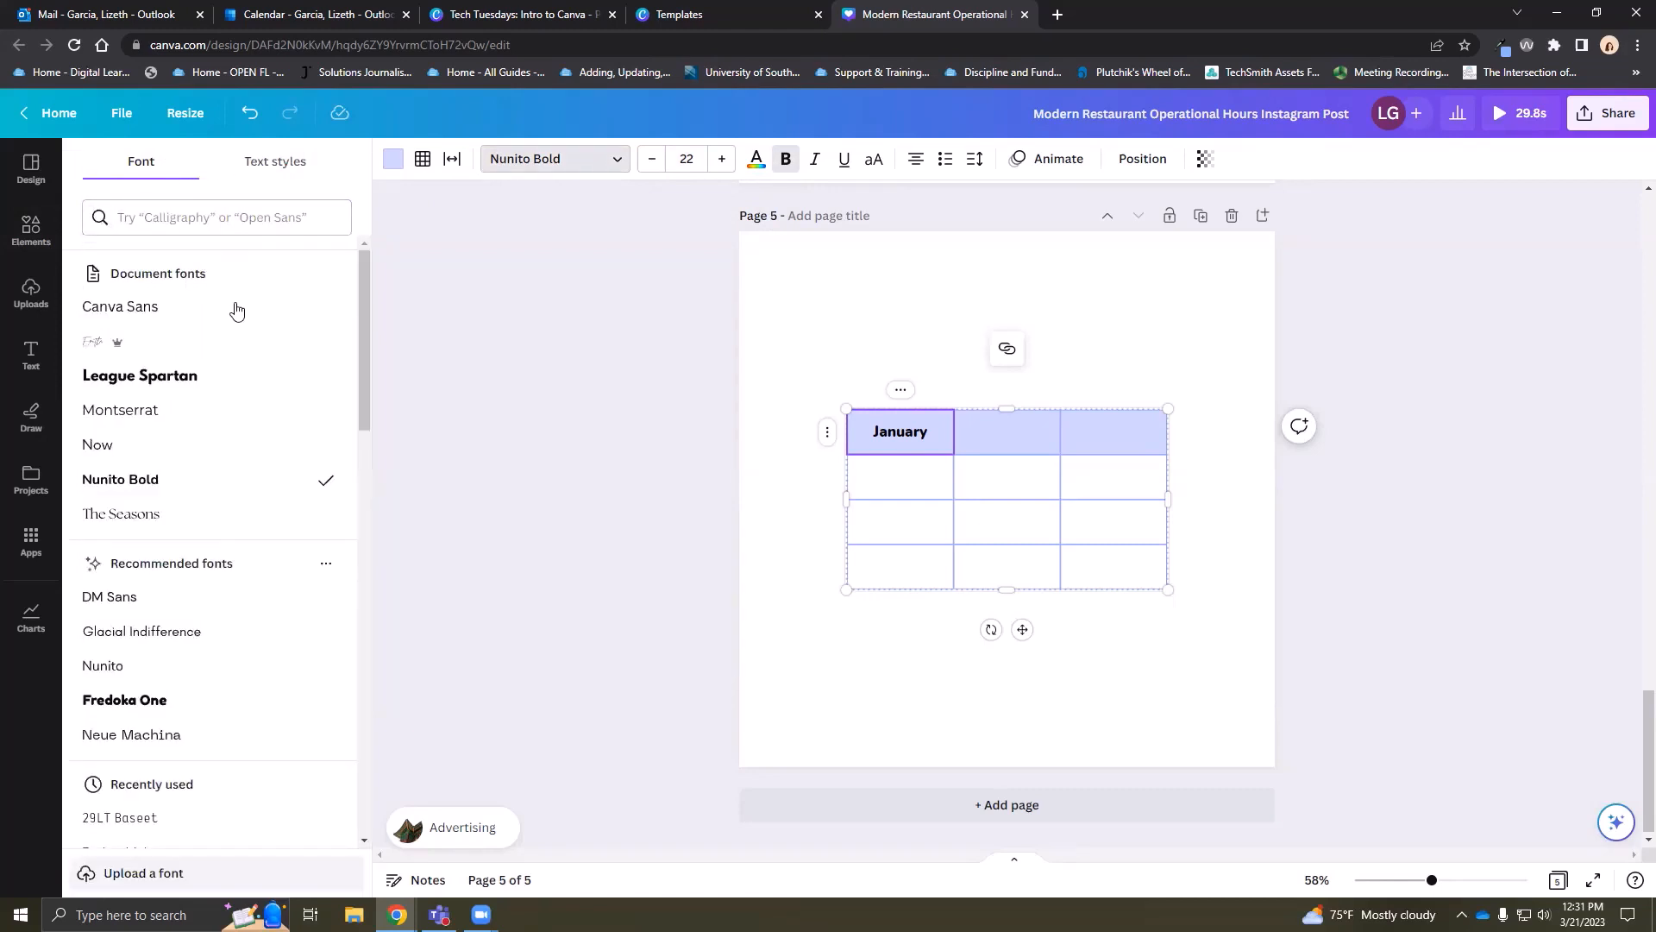
click(177, 220)
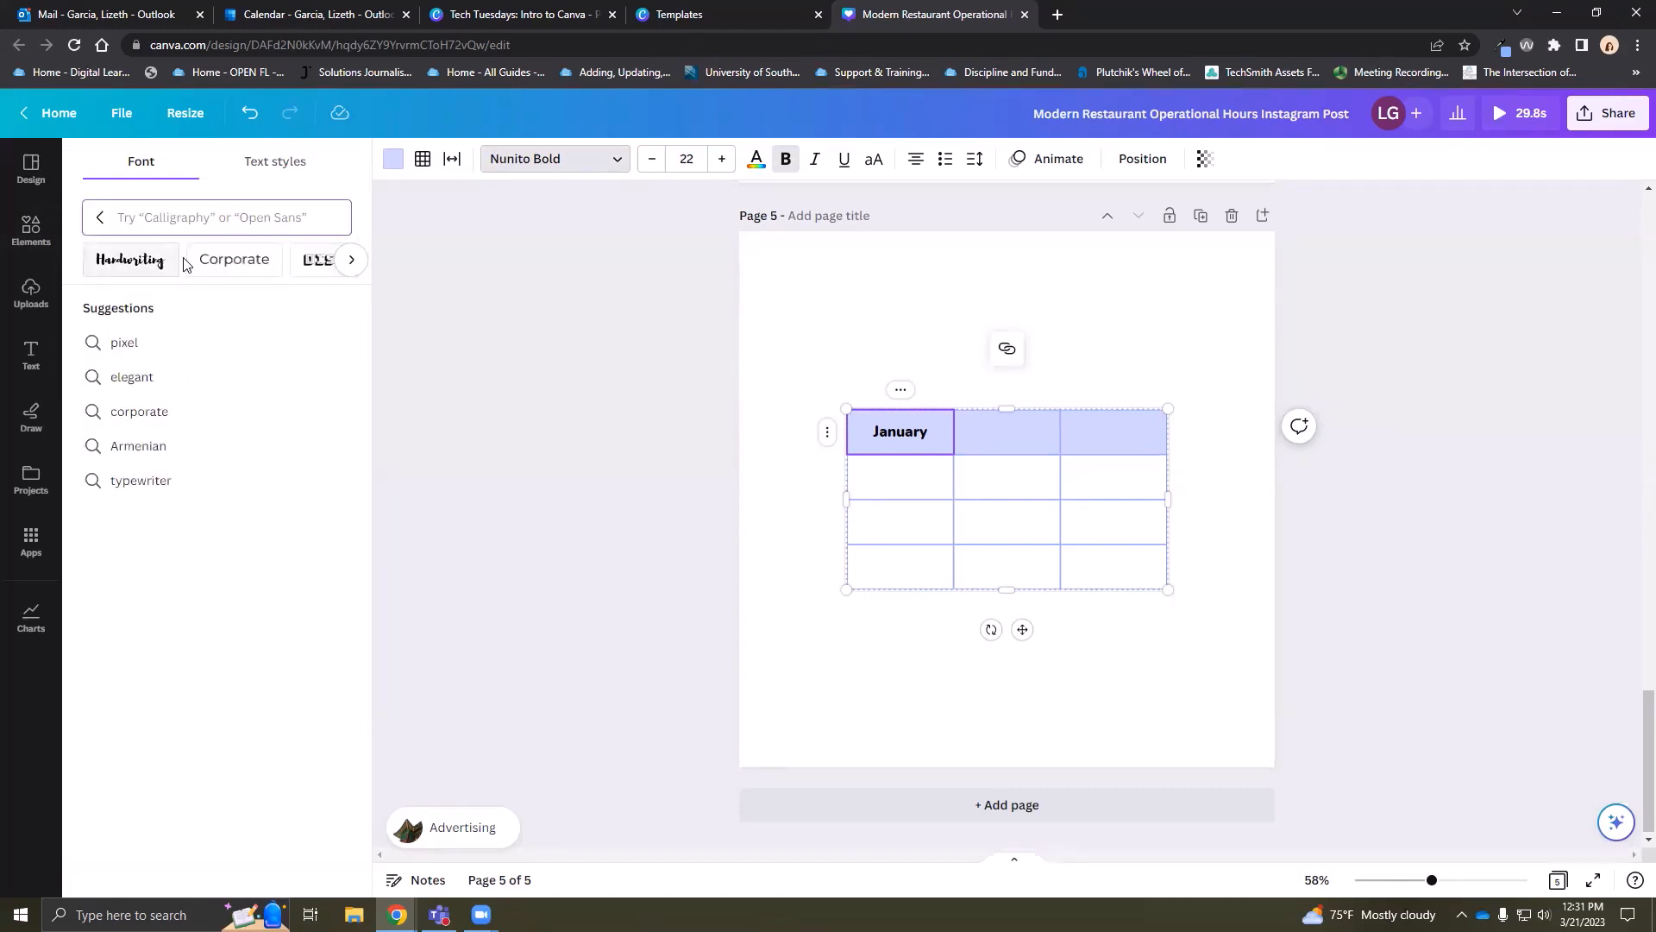
click(266, 271)
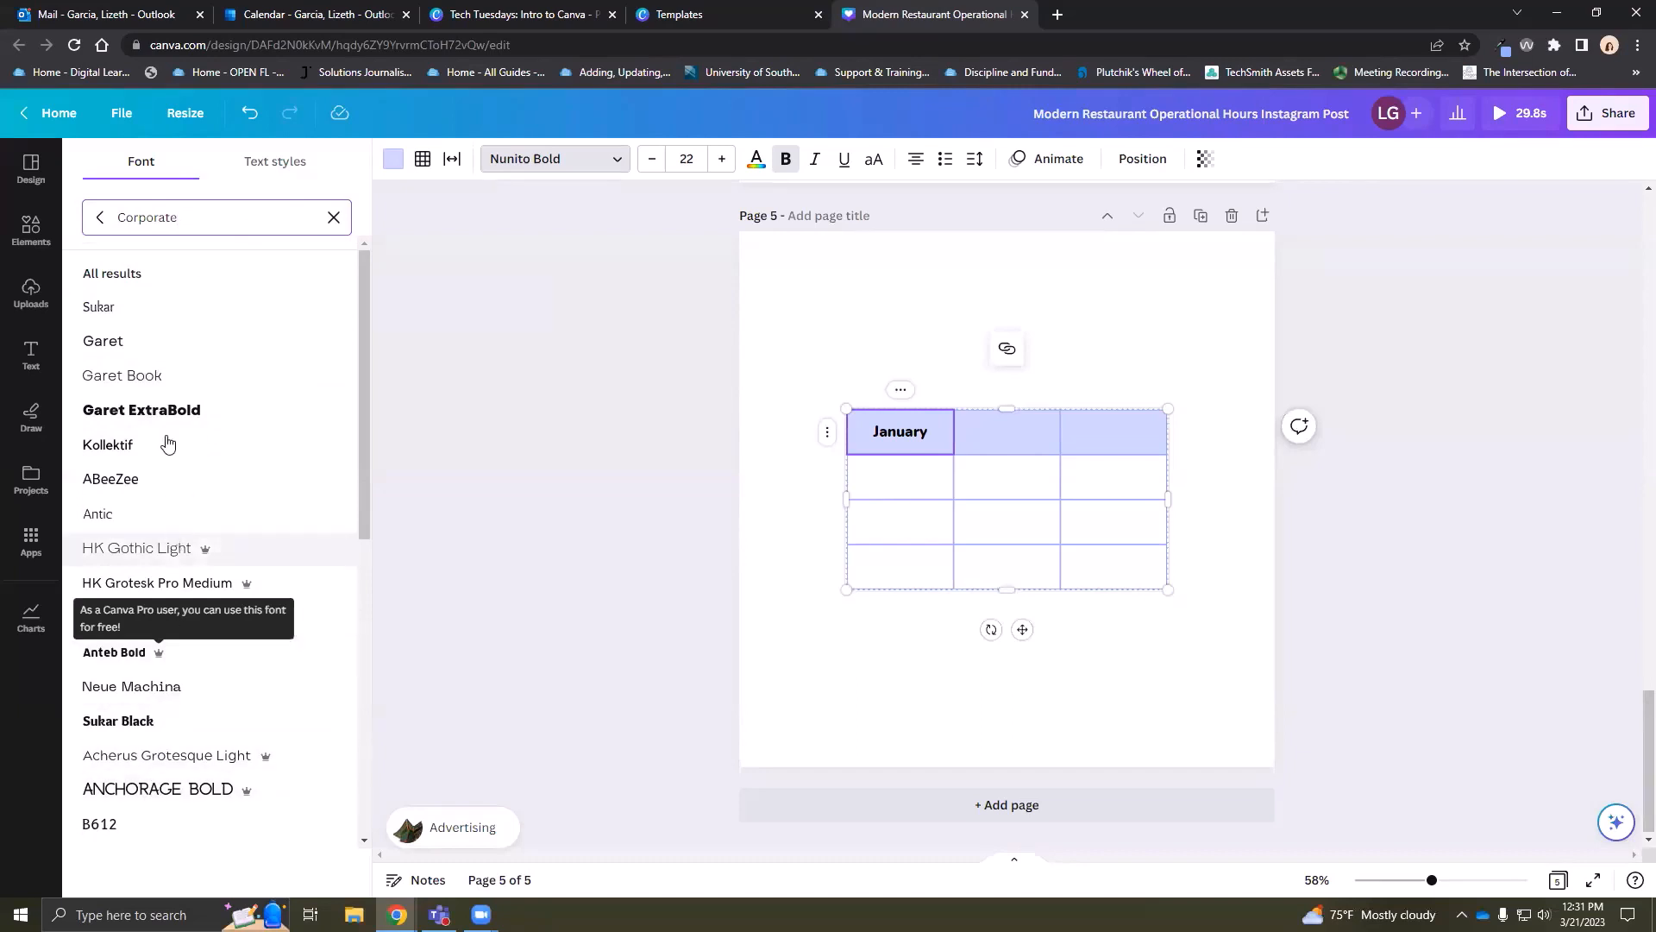
click(101, 217)
click(241, 227)
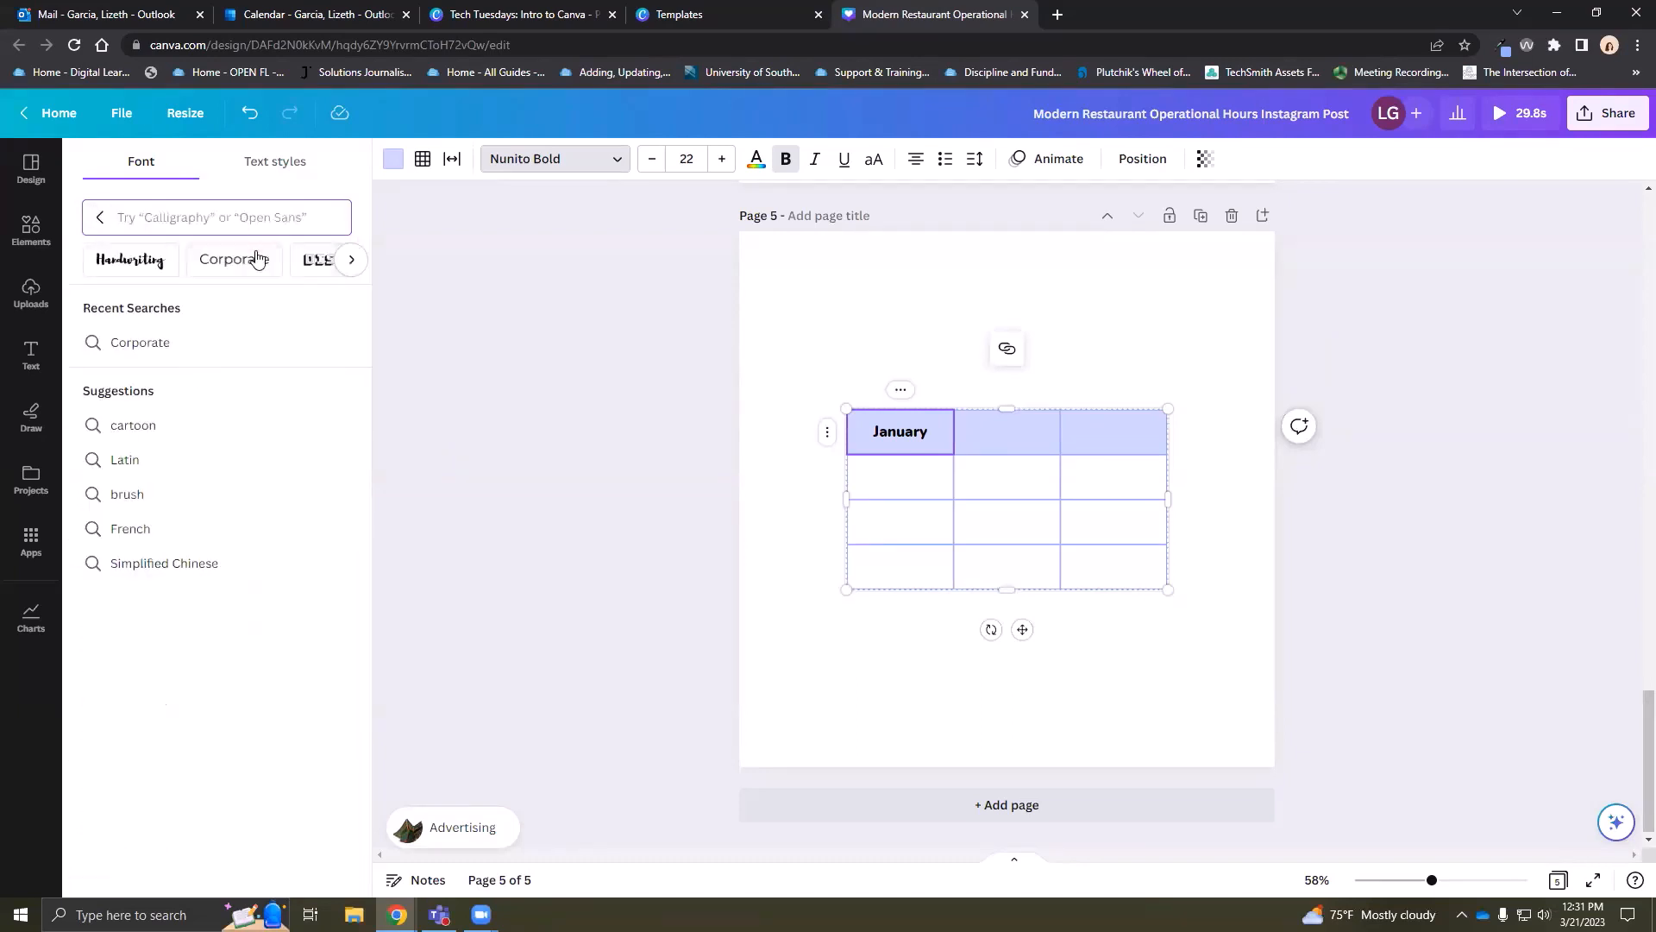
click(351, 259)
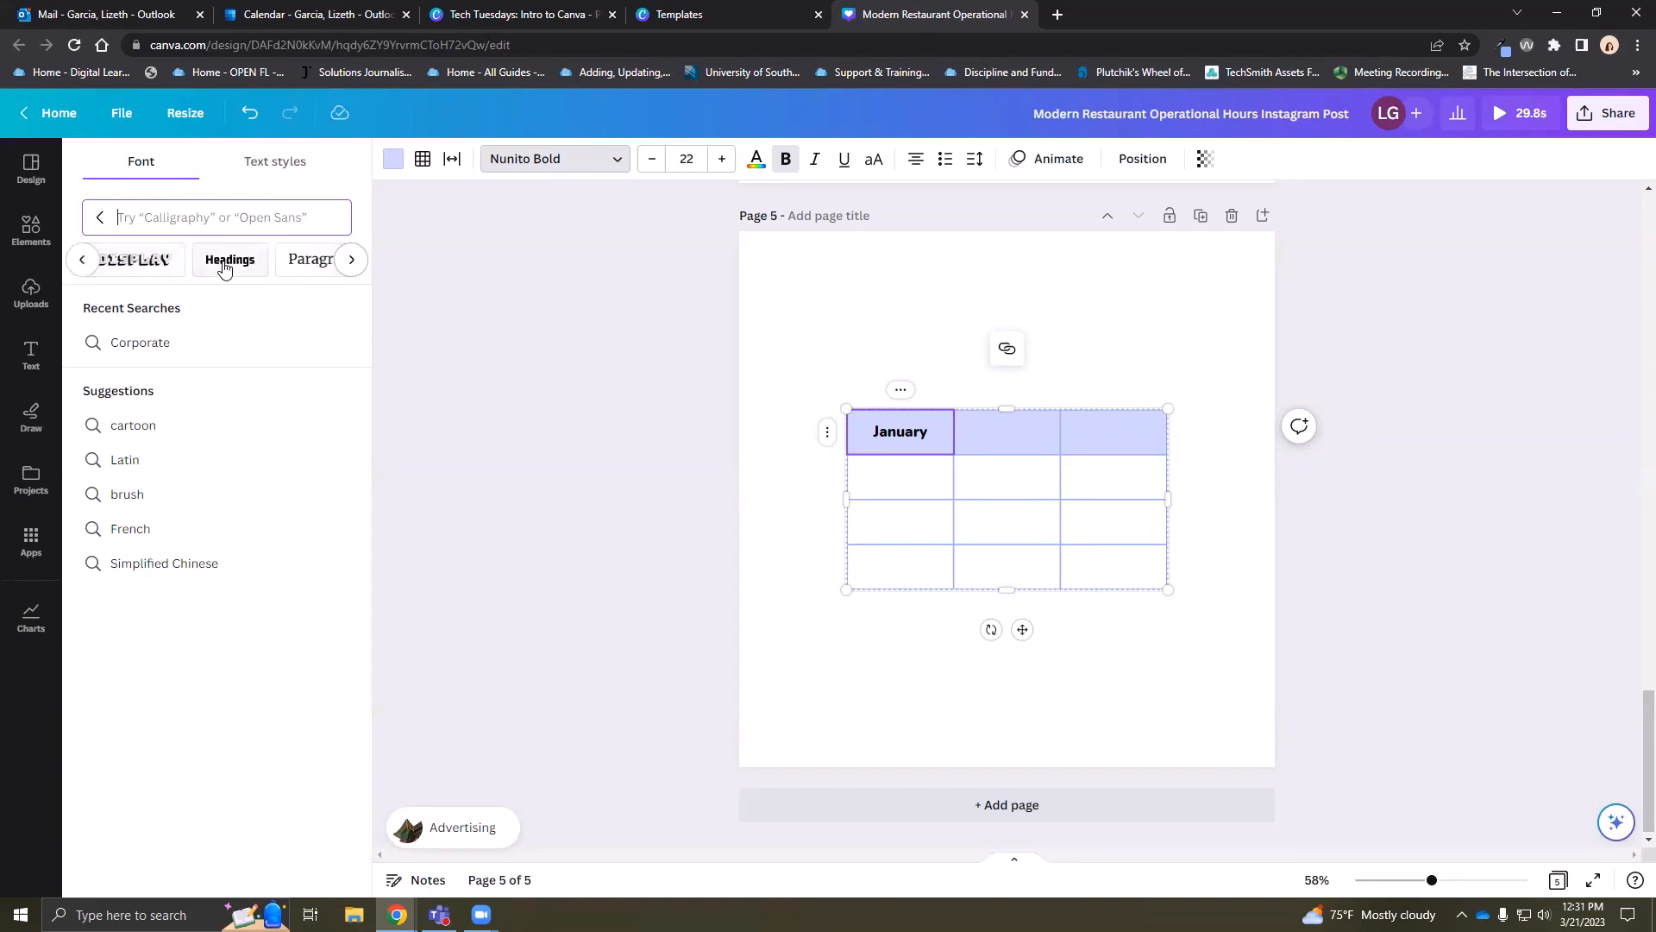
click(351, 260)
click(337, 264)
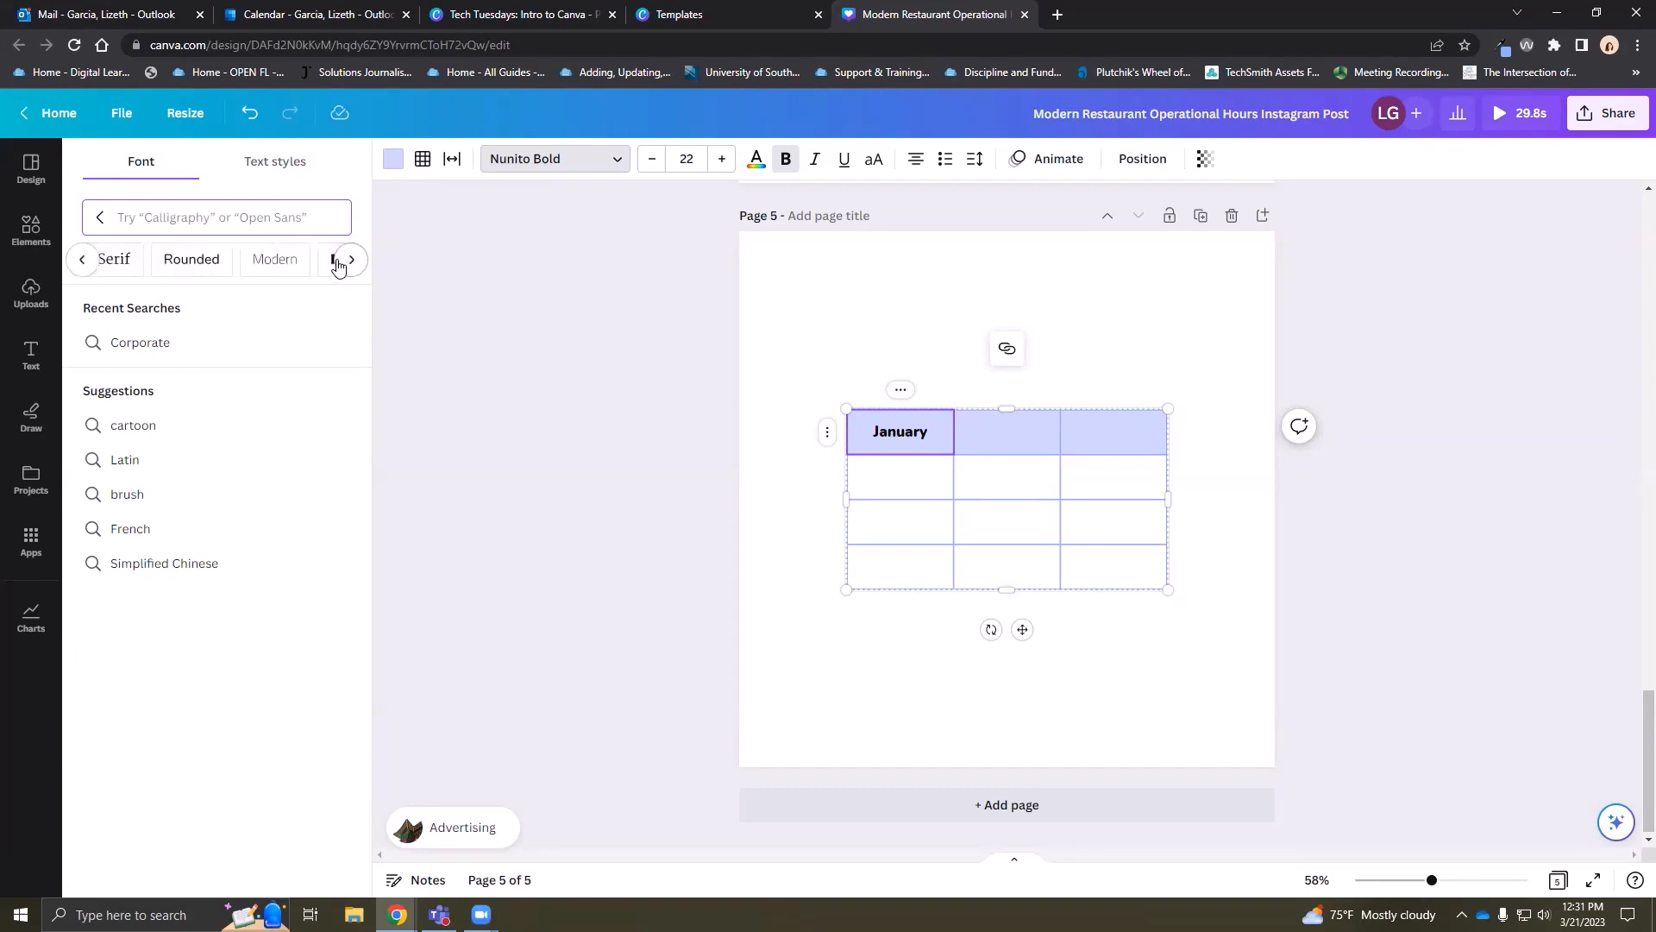
click(337, 265)
click(333, 263)
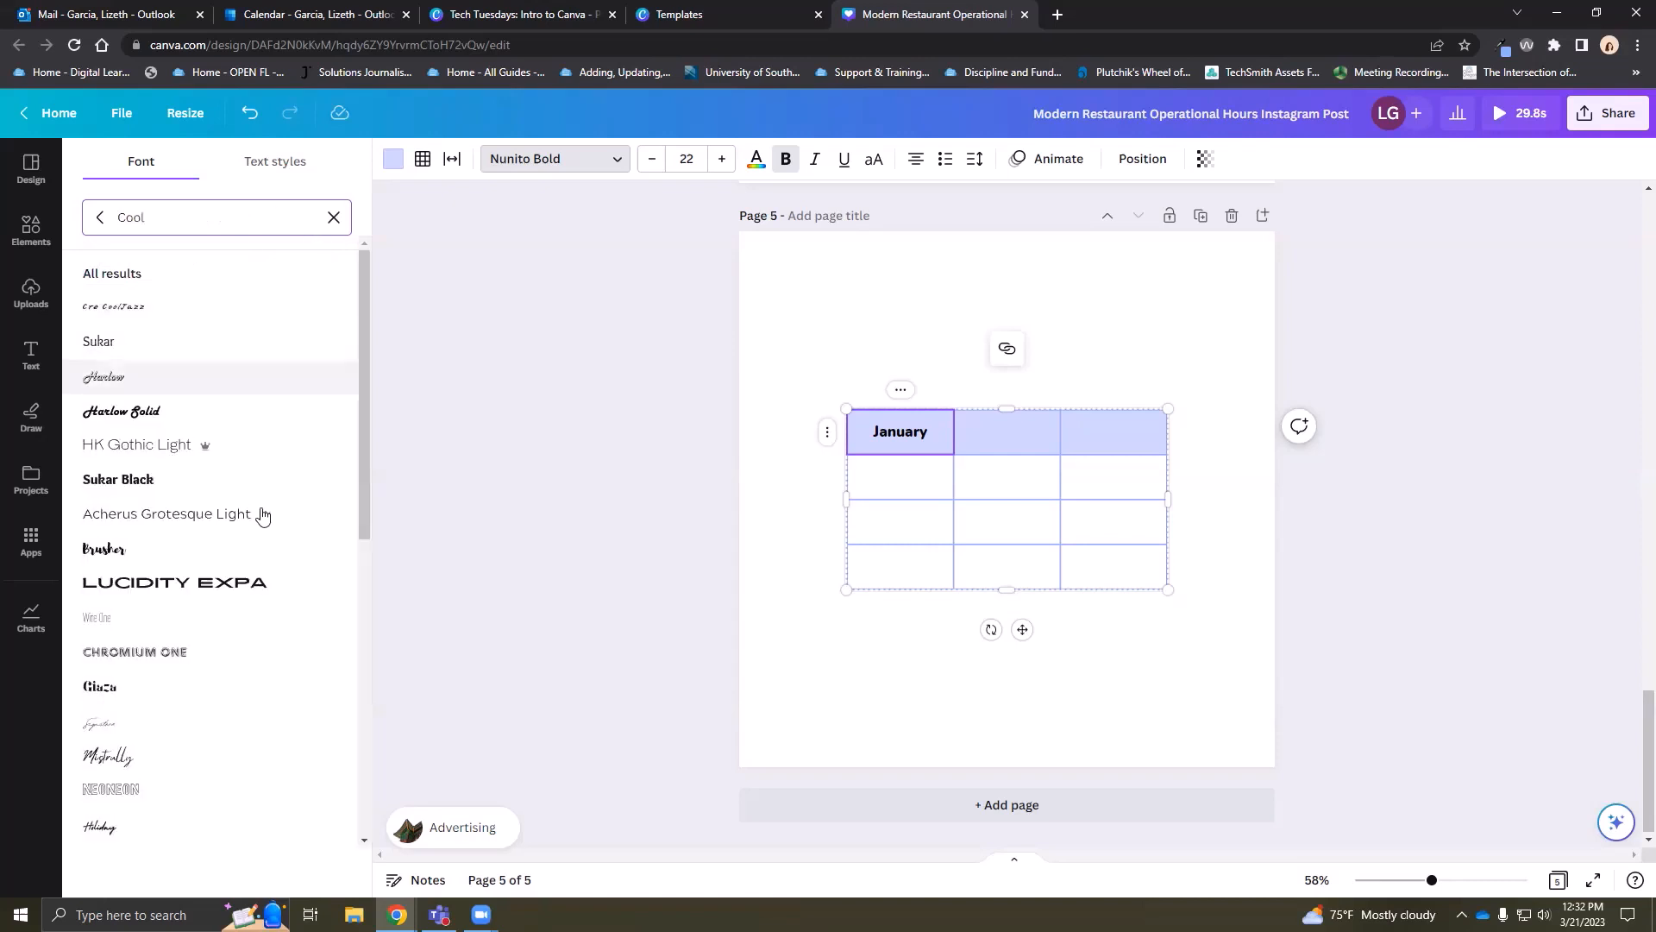
click(168, 595)
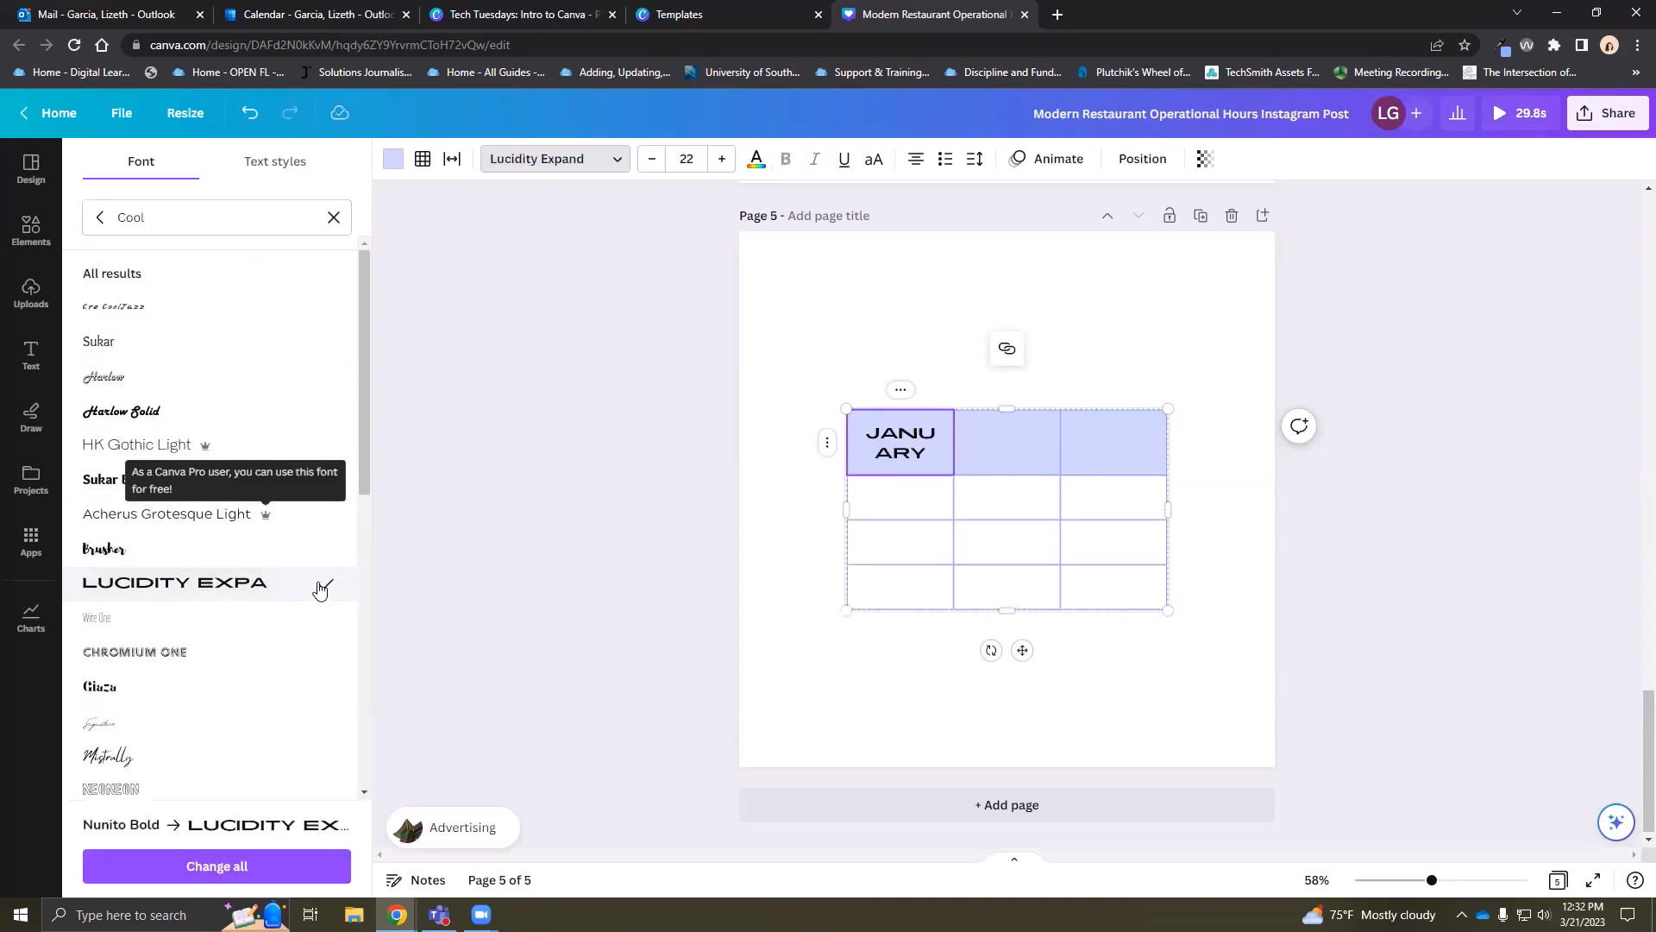
Shrink the JANUARY header text to size 14 so it fits
click(651, 160)
click(651, 160)
click(652, 160)
click(651, 161)
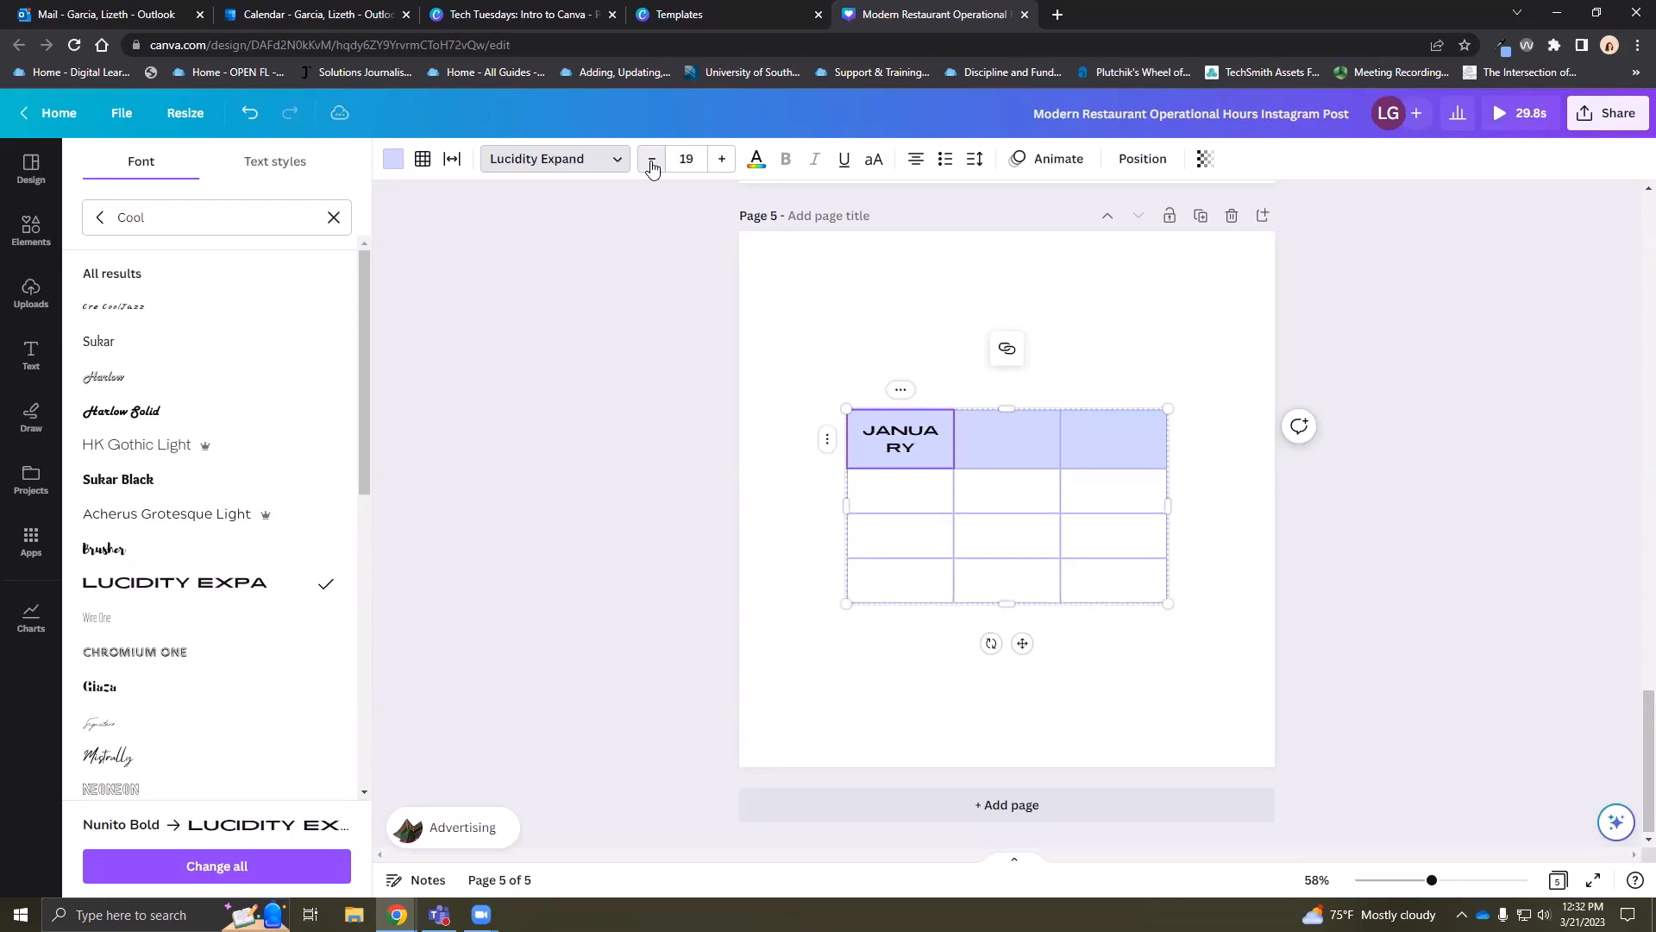
click(652, 161)
click(651, 161)
click(652, 161)
click(652, 161)
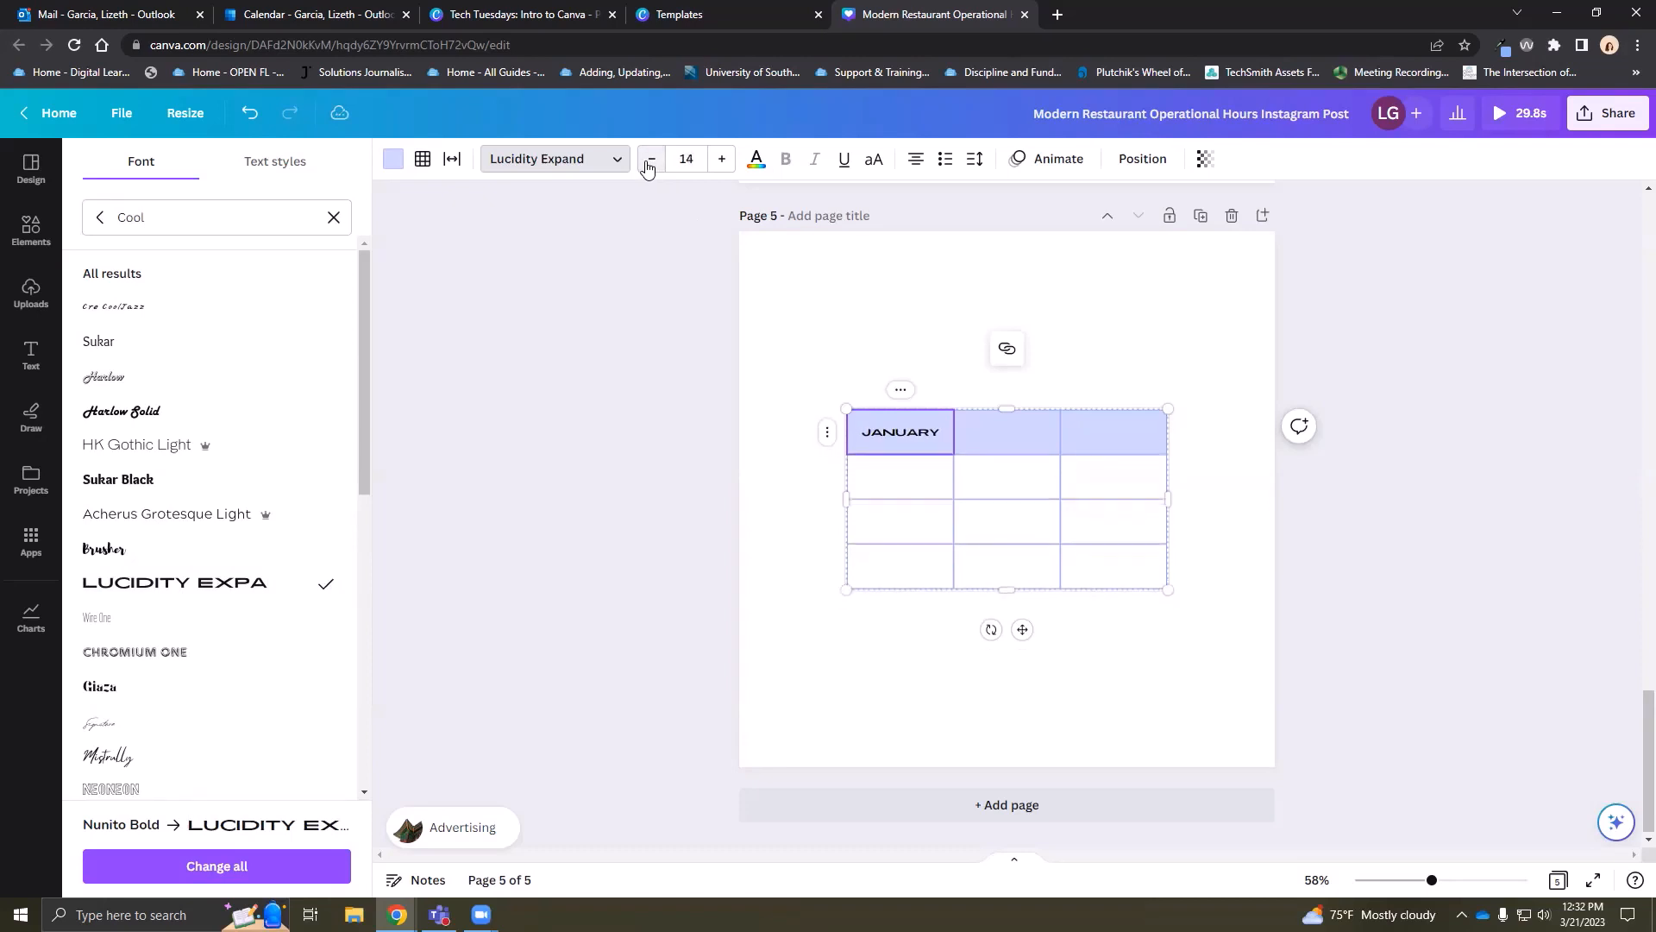
Type February in the second header cell and set it to Lucidity Expand
click(988, 427)
text(February)
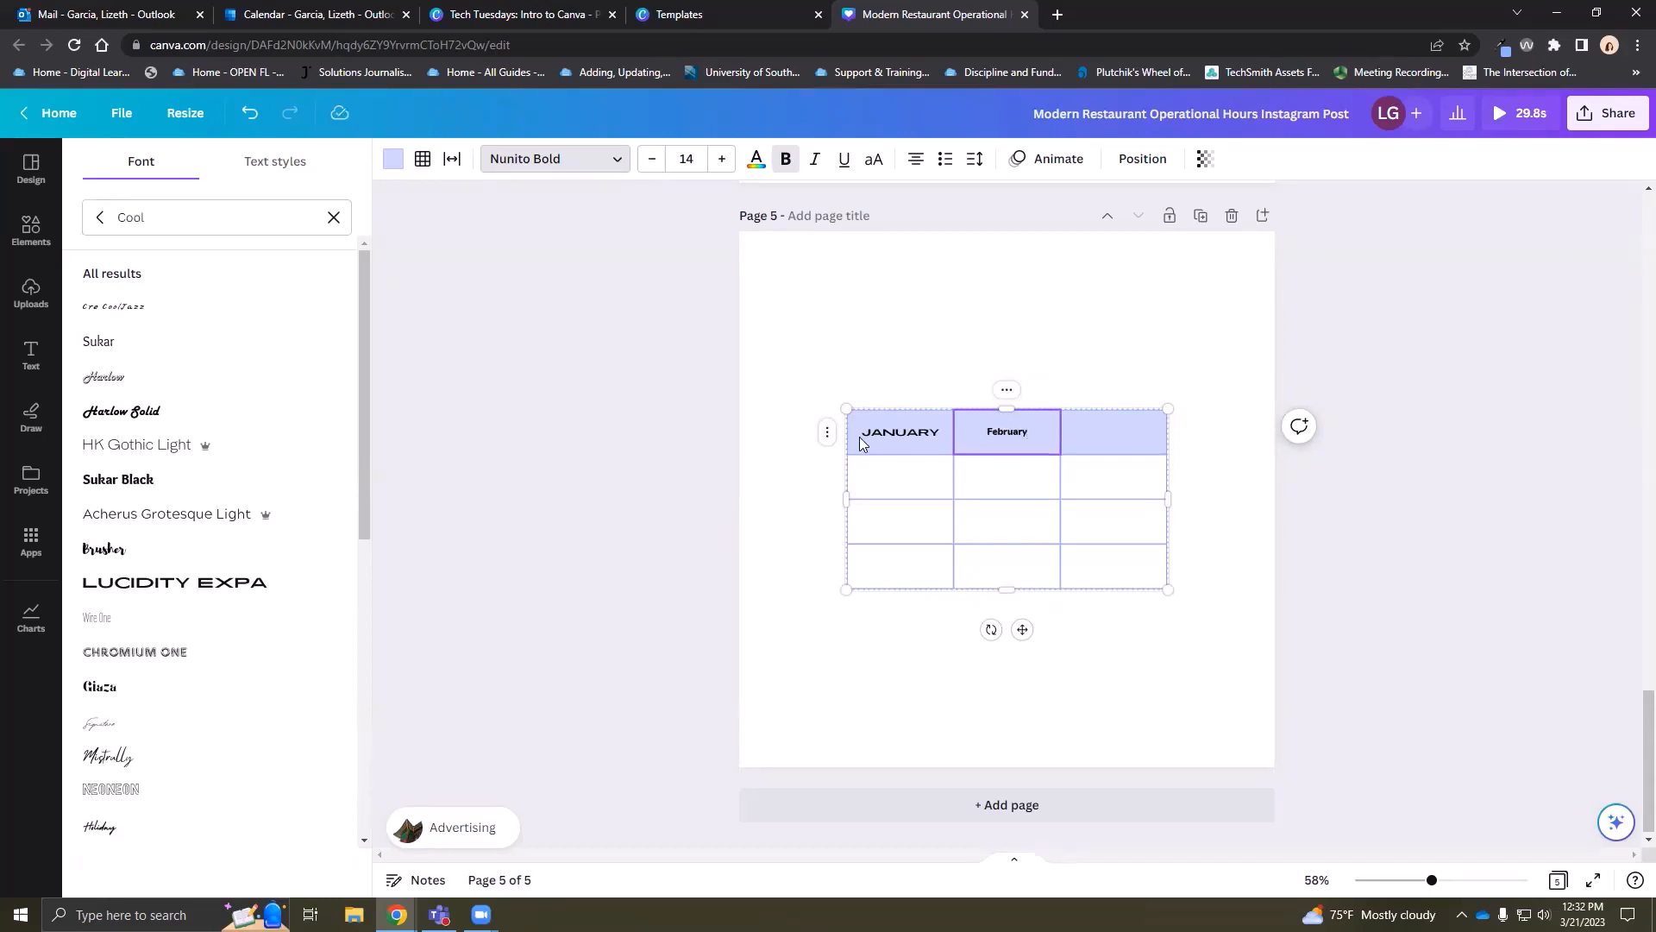
click(900, 431)
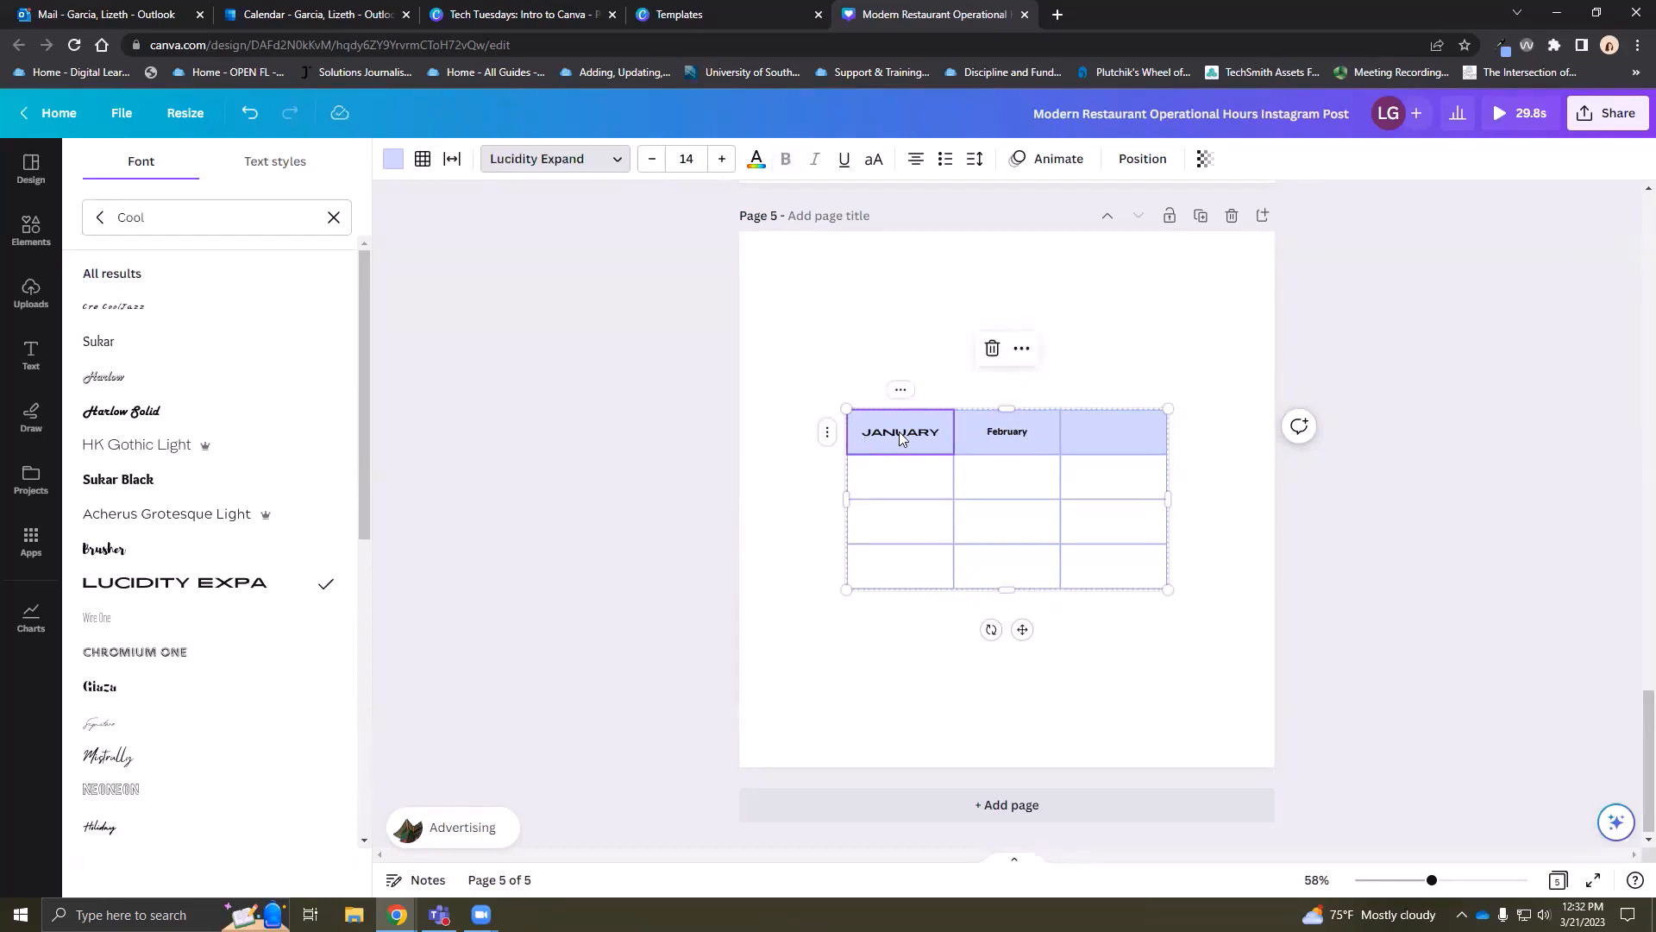
double_click(989, 432)
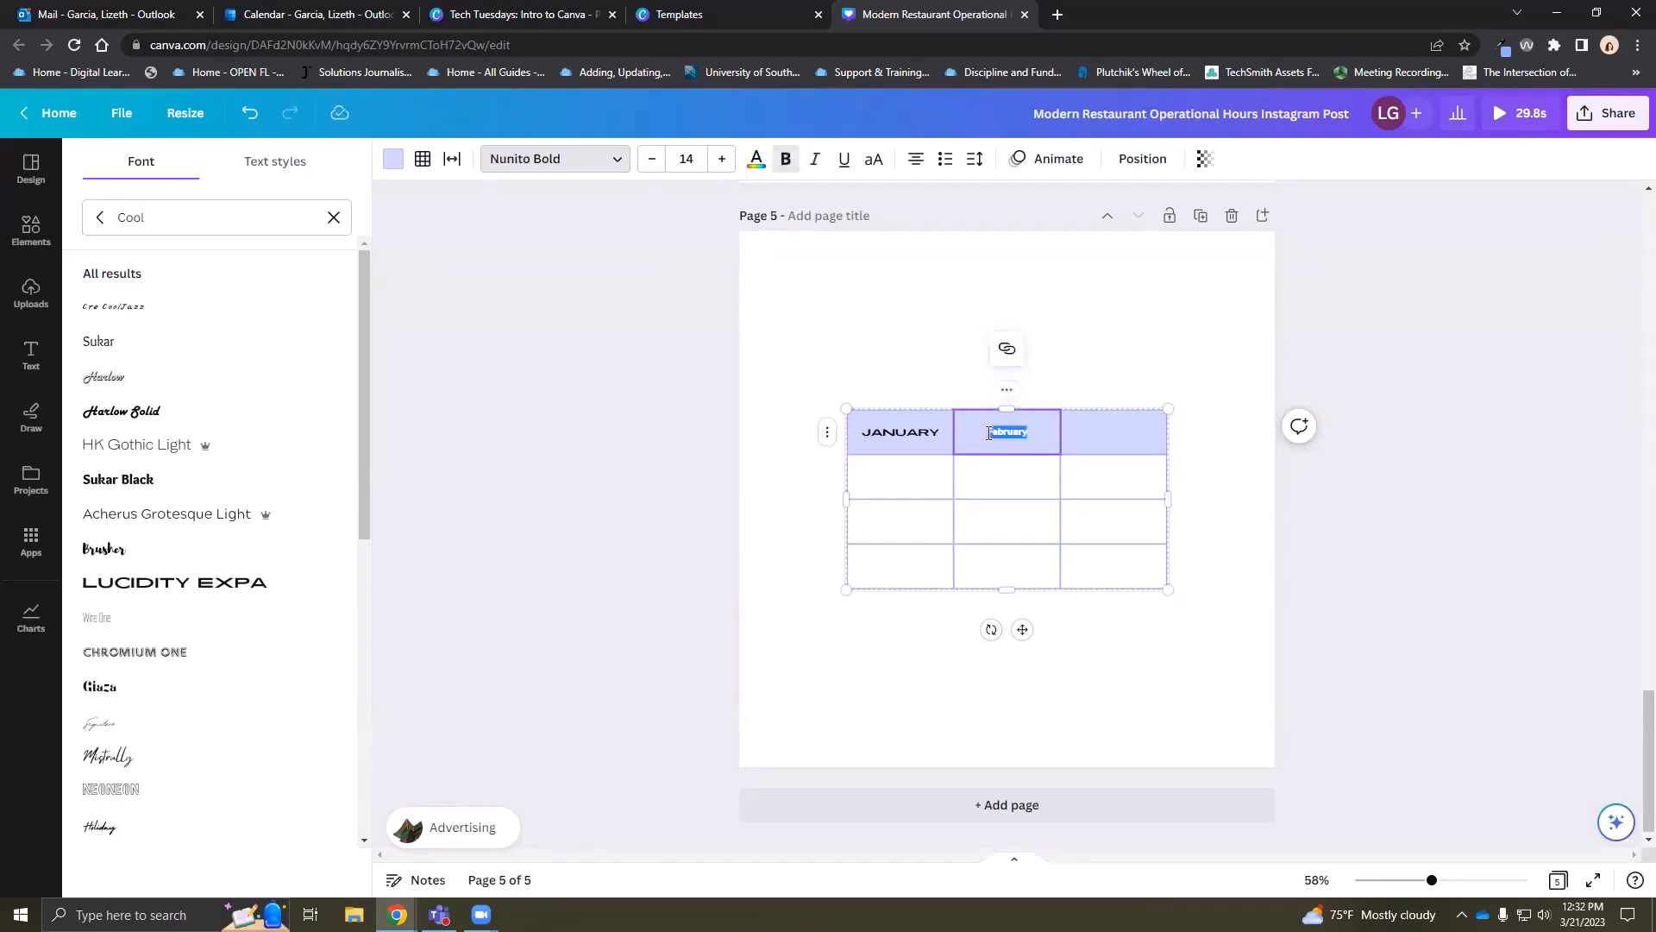
click(255, 211)
click(173, 584)
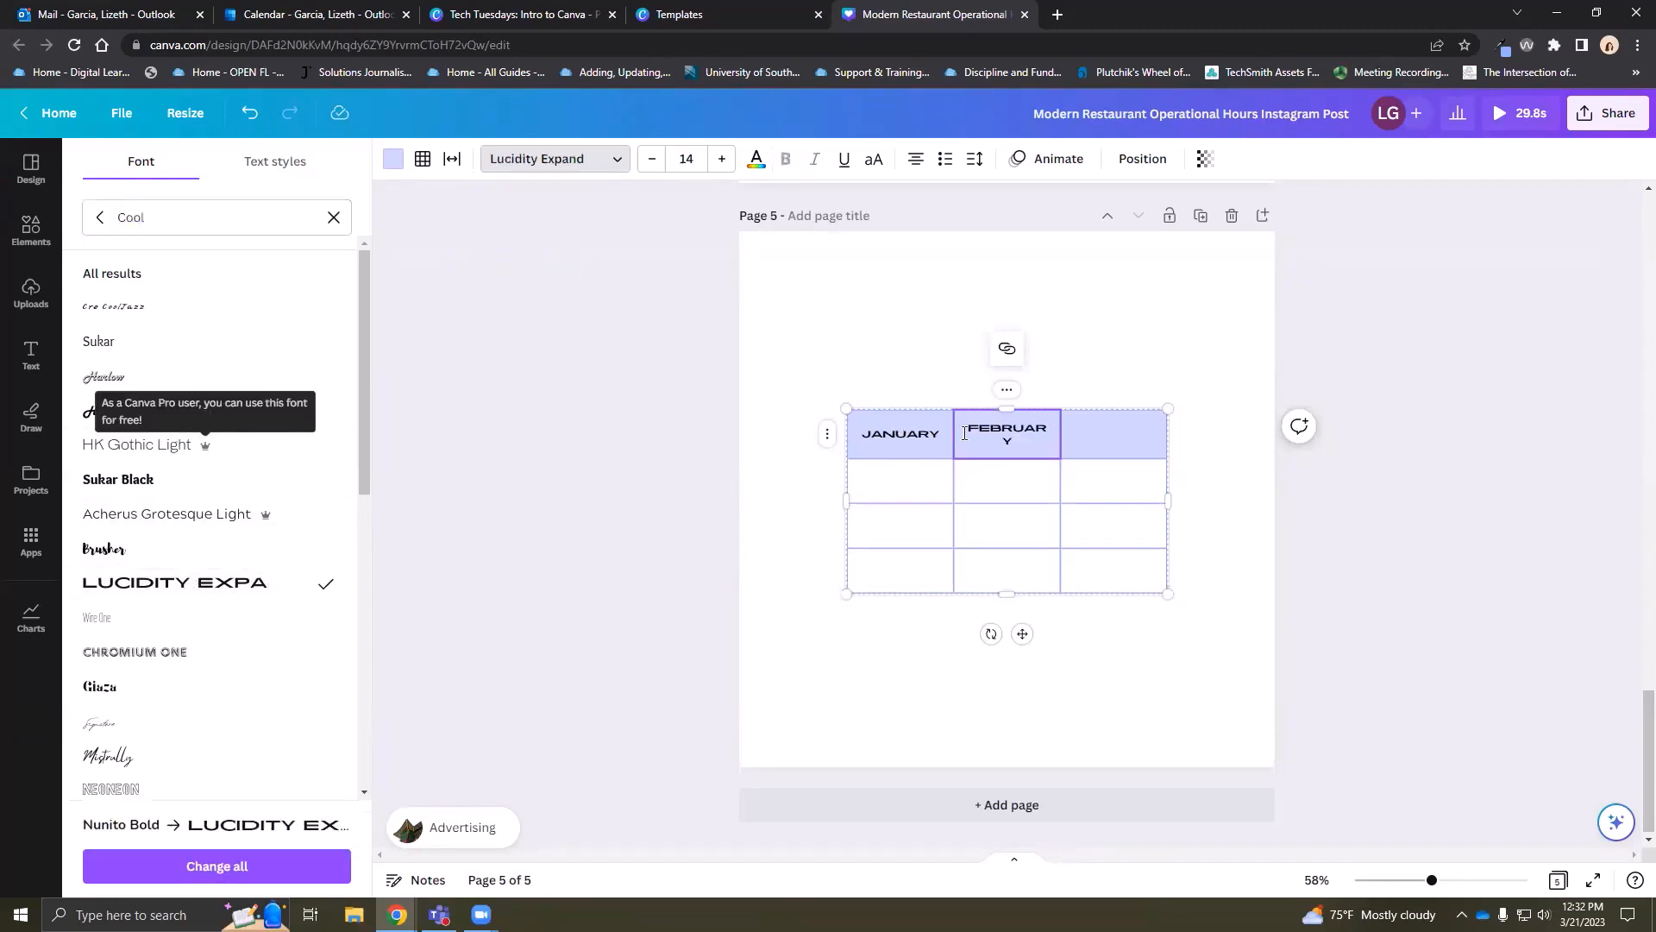
Widen the February column so FEBRUARY fits on one line
click(907, 432)
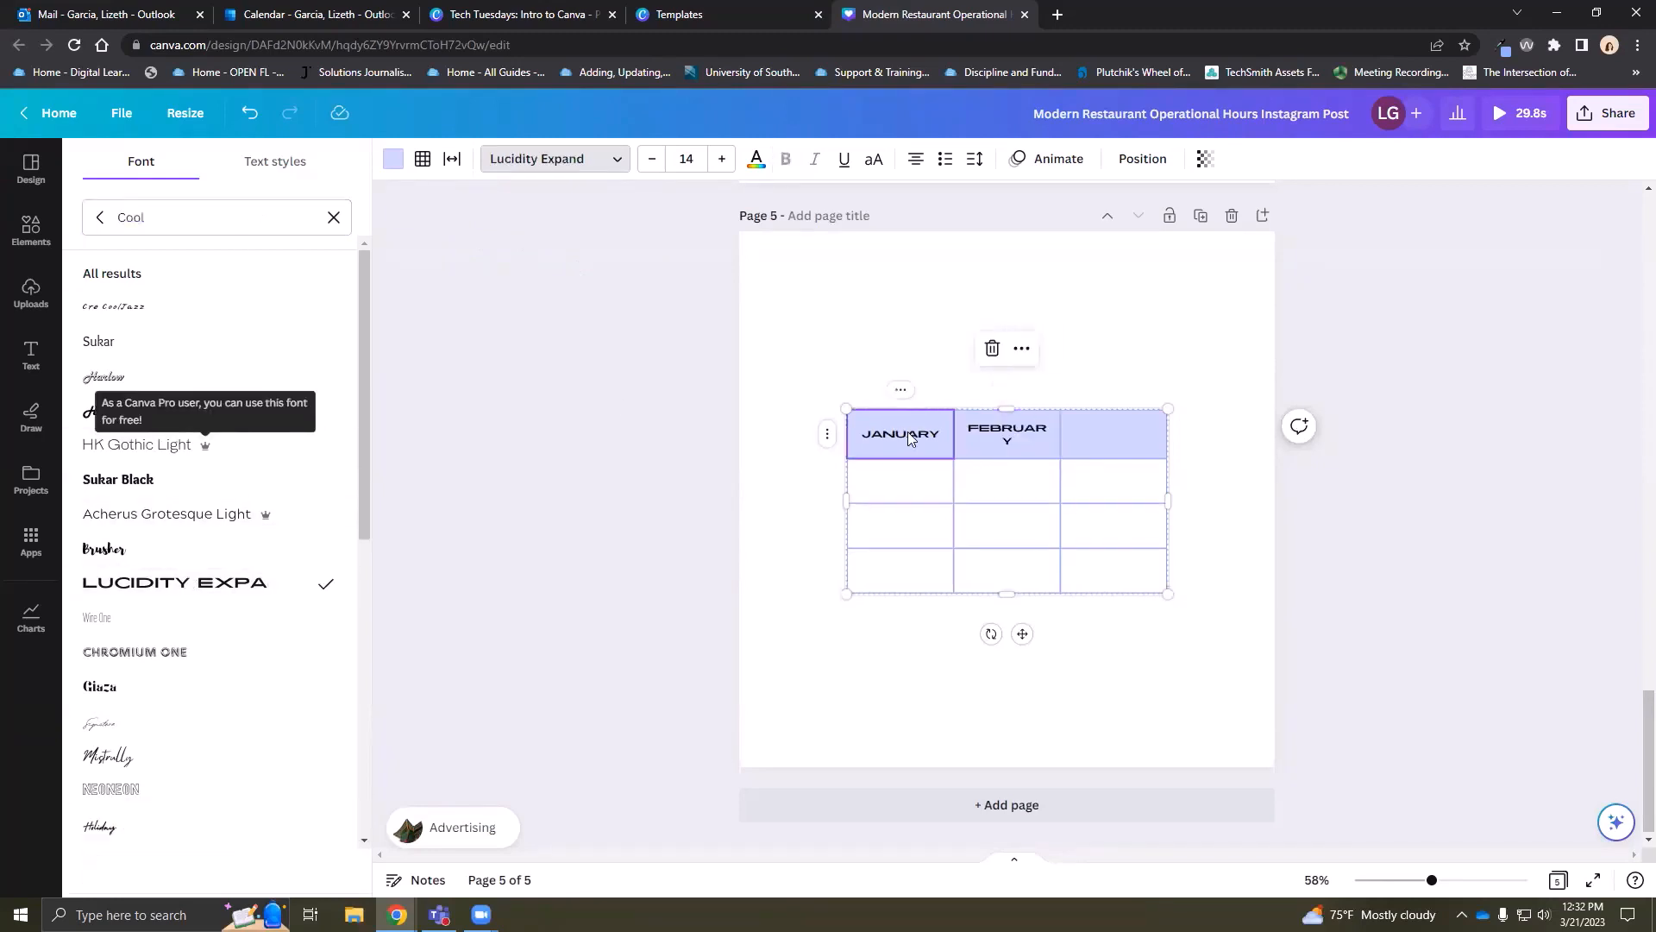
click(1025, 434)
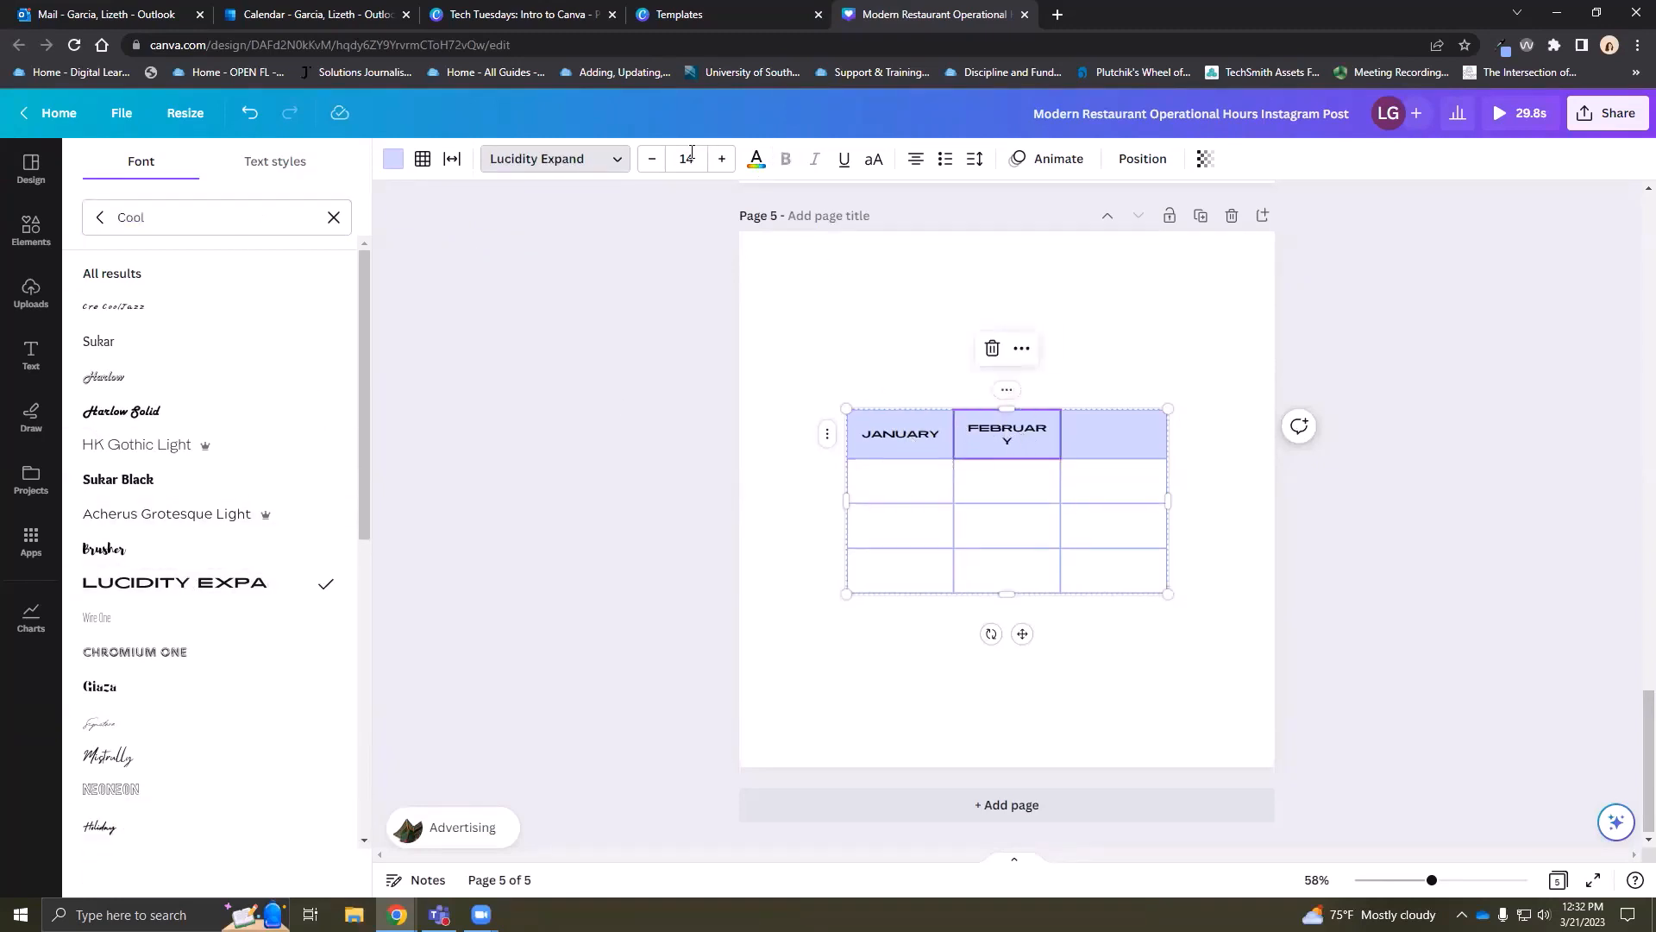
double_click(1001, 434)
mouse_move(1103, 428)
mouse_down()
mouse_move(1137, 428)
mouse_move(1119, 429)
mouse_up()
Type March in the third header cell in Lucidity Expand
click(1128, 432)
text(March)
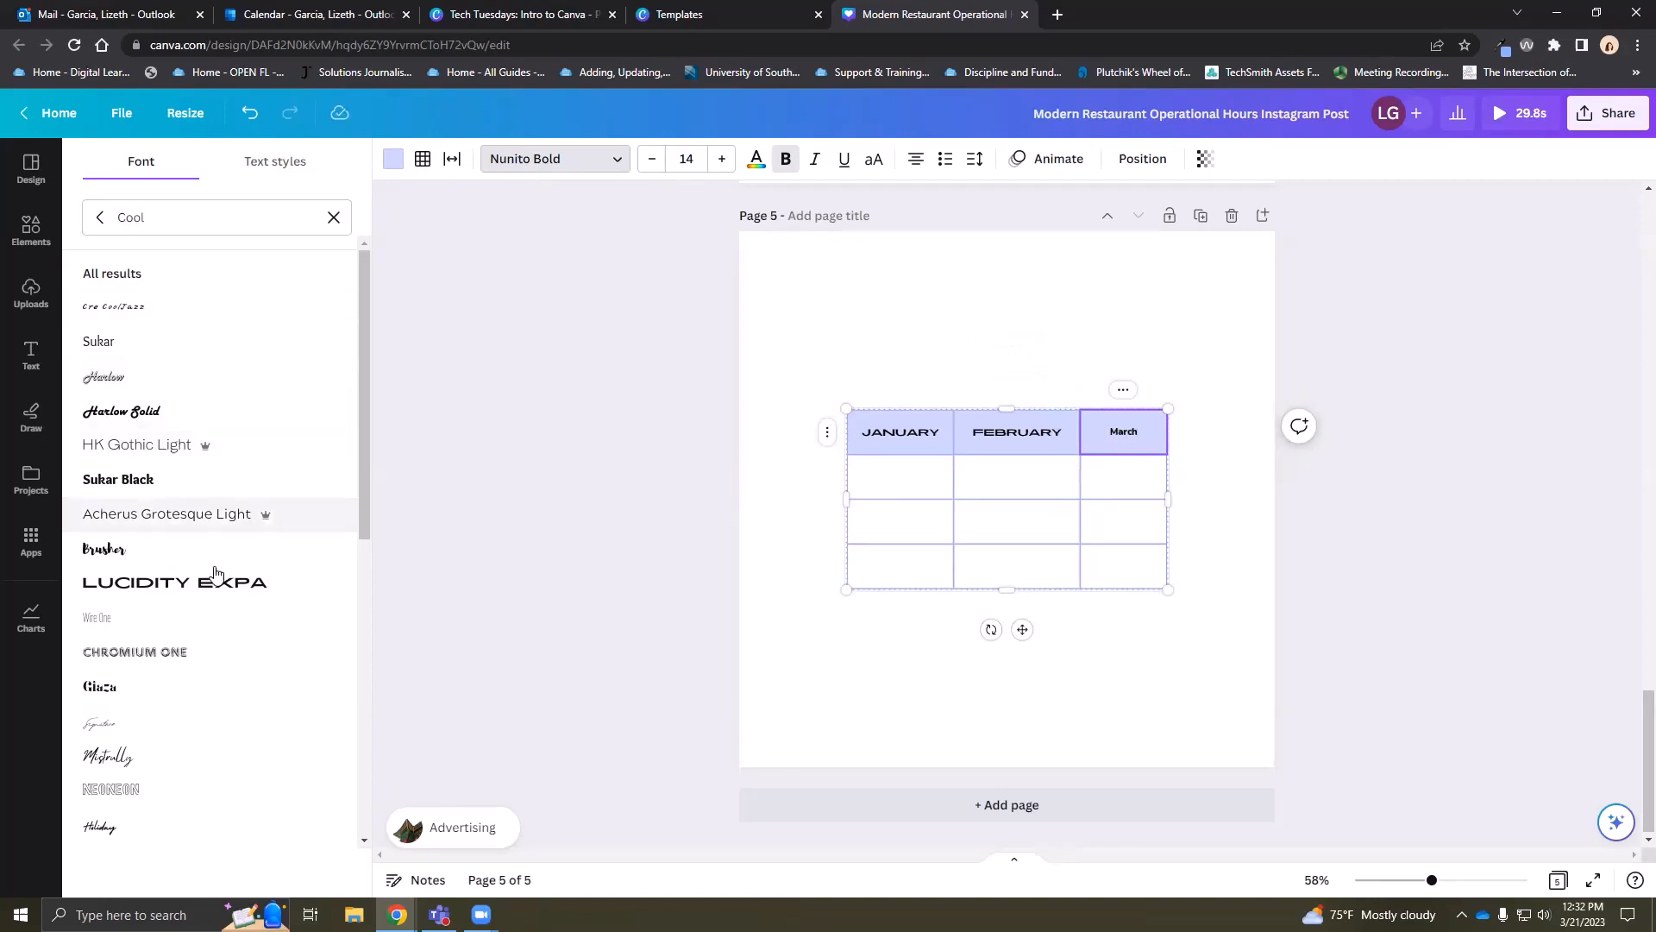
click(259, 583)
click(1224, 483)
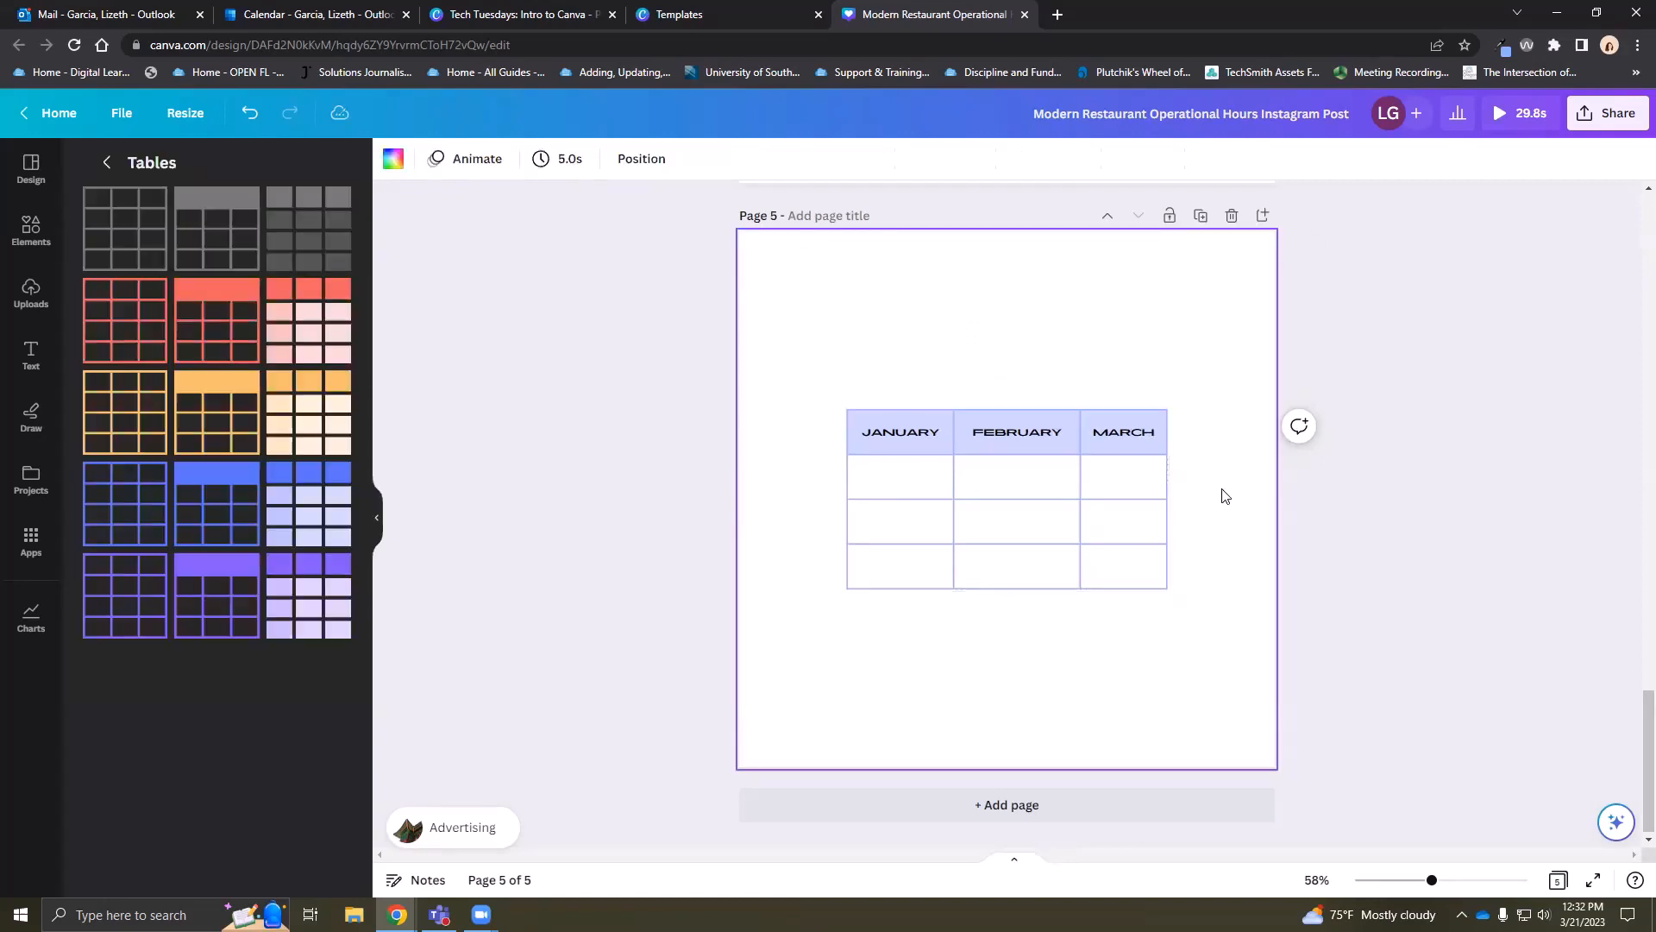
Enter 50, 58 and 10 in the cells under JANUARY
click(891, 493)
click(891, 494)
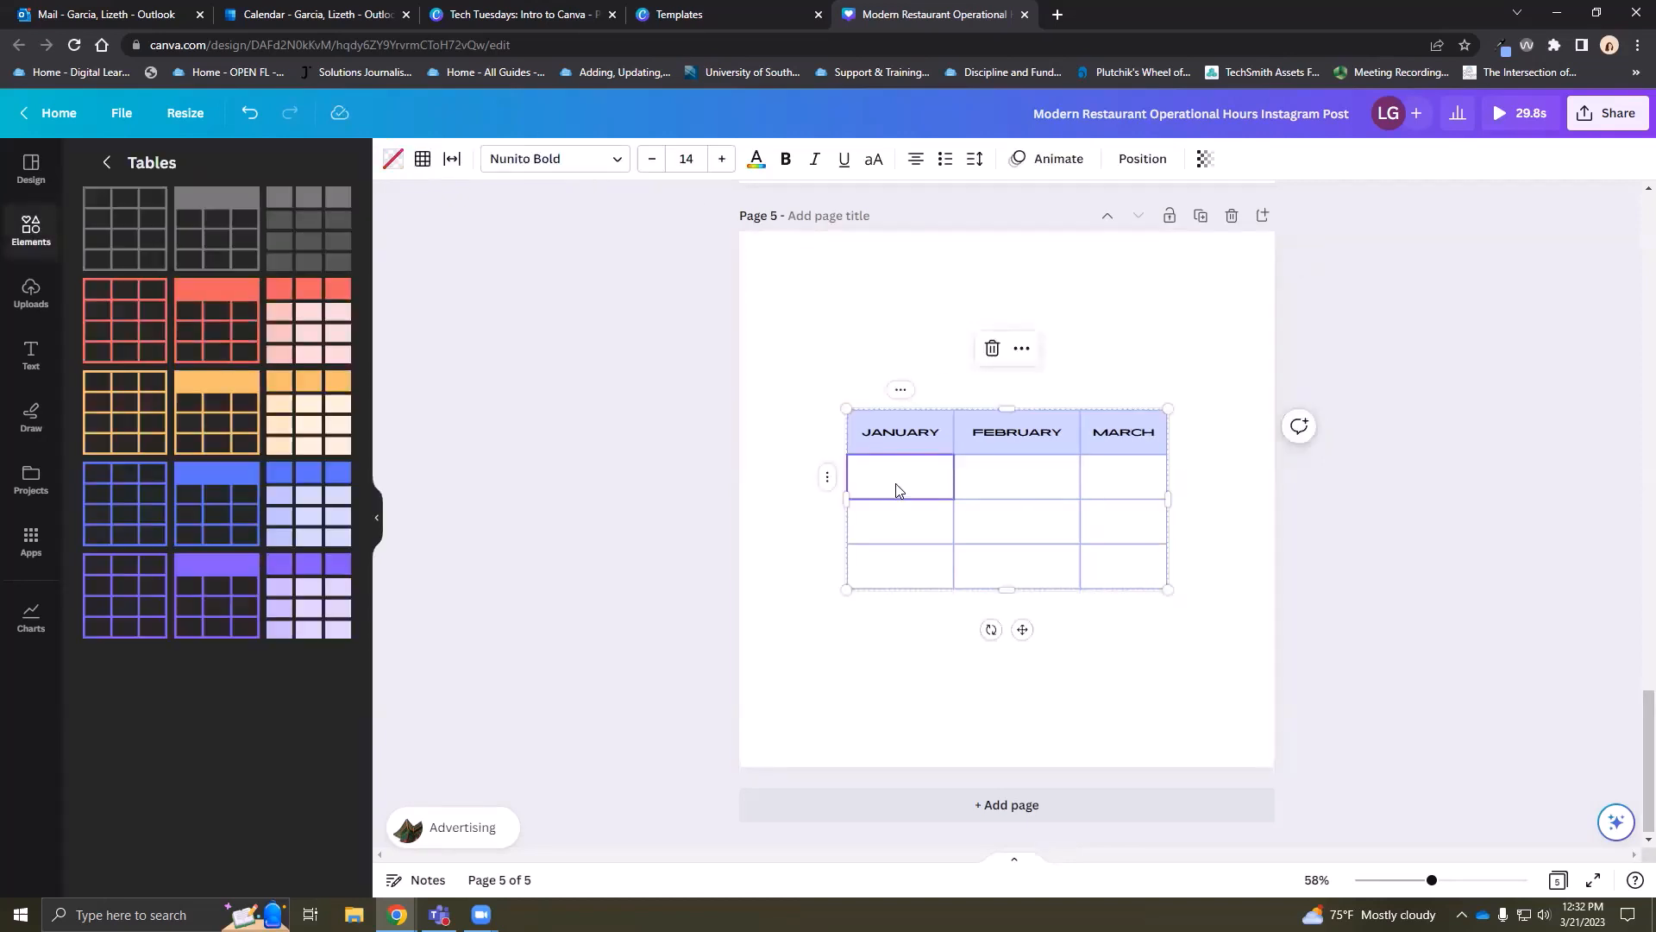
click(898, 490)
click(910, 517)
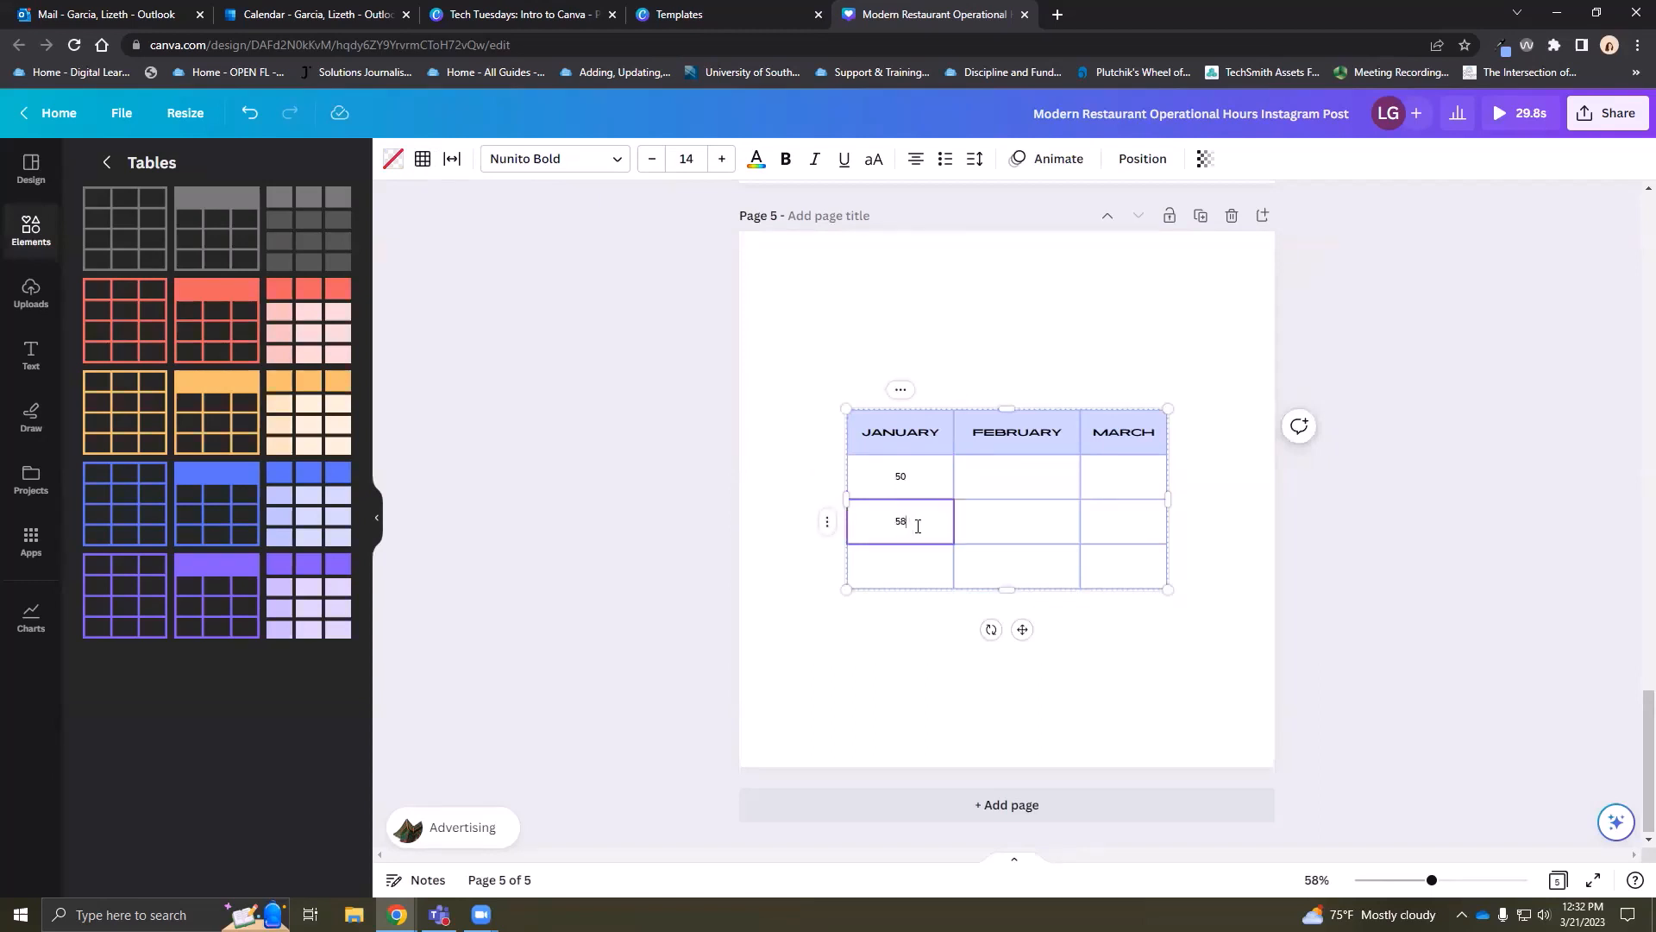
click(916, 565)
click(1311, 516)
Enlarge the table by dragging its corner up and to the right
click(1164, 417)
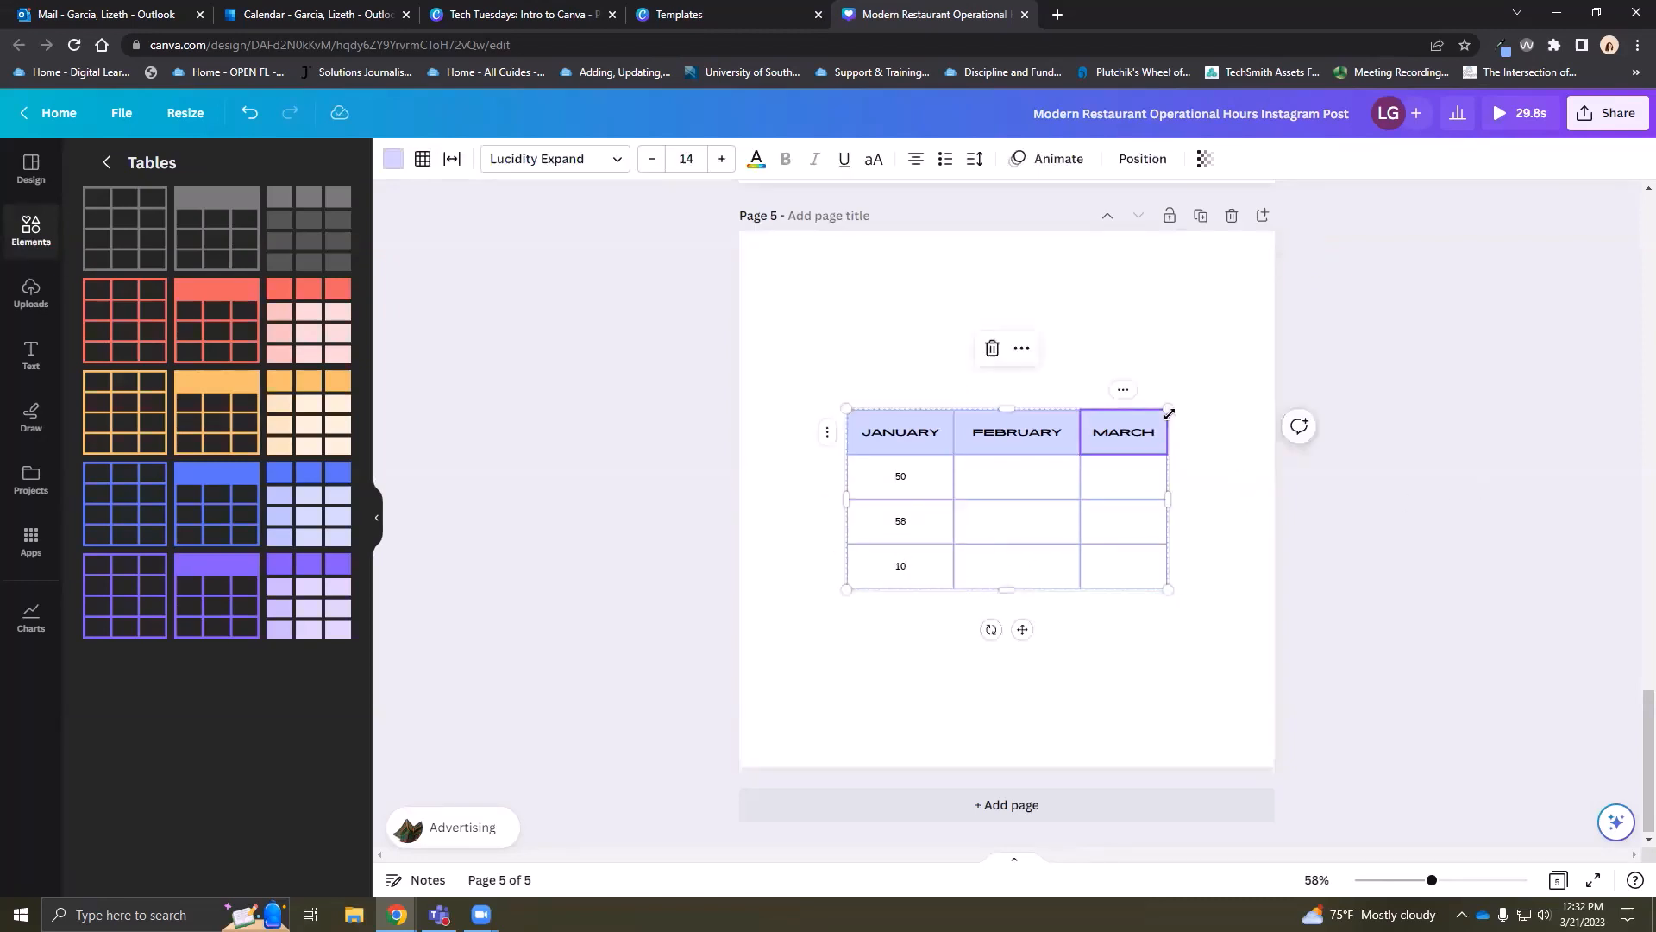
drag(1217, 355, 1250, 347)
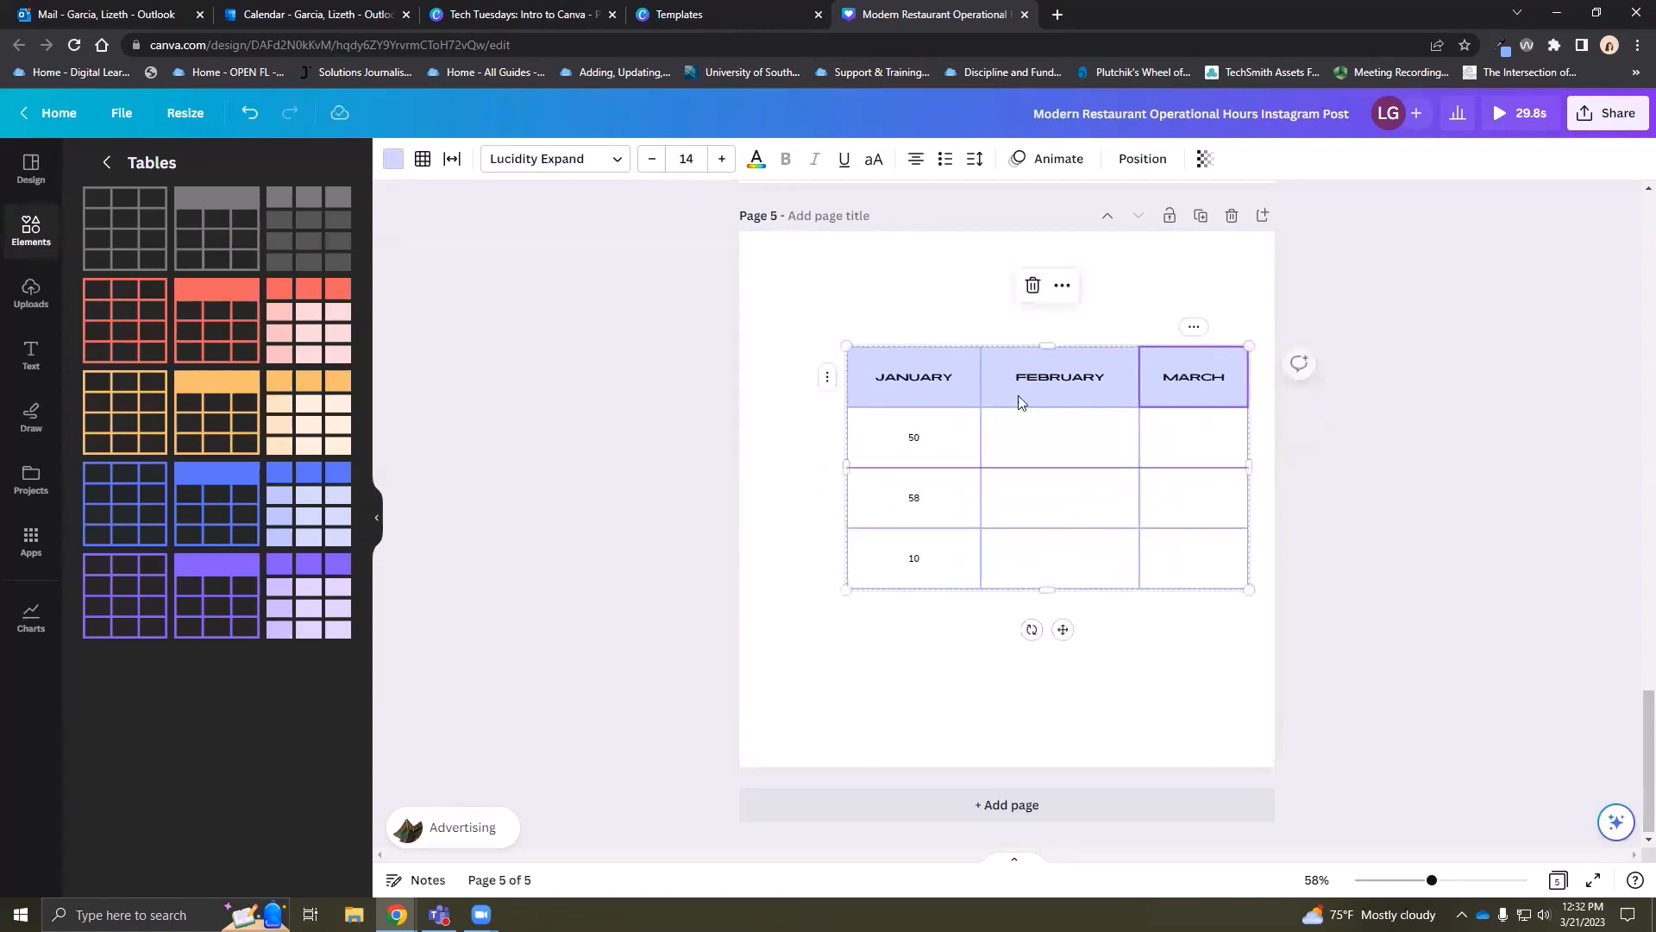
click(1010, 369)
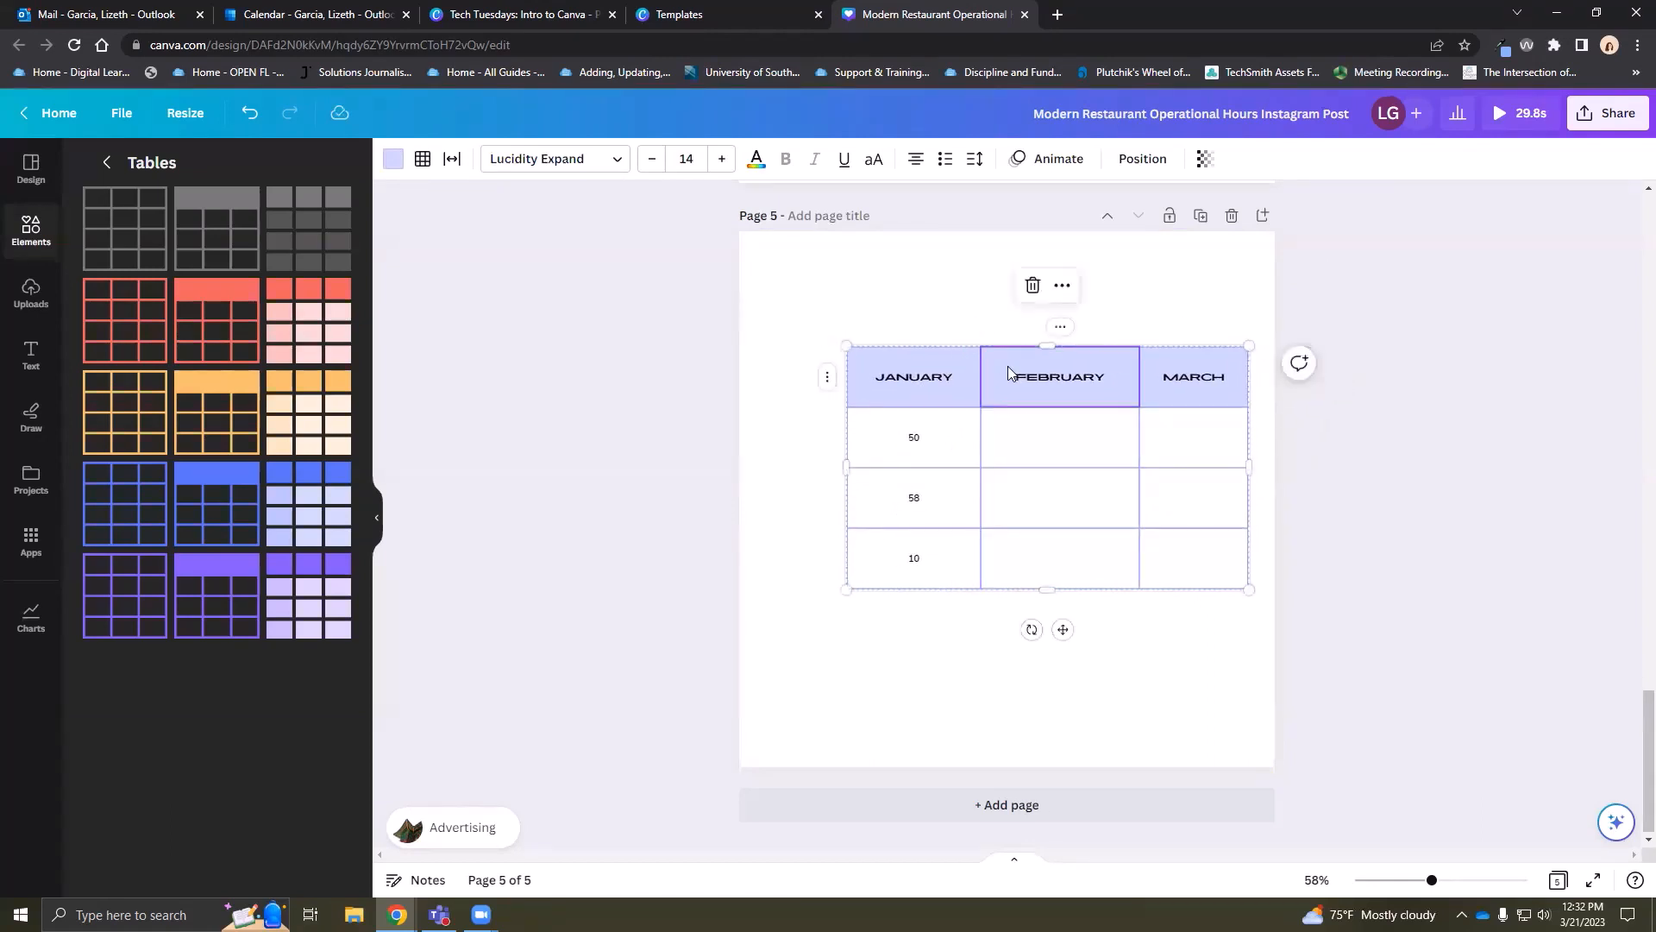
click(1035, 313)
click(958, 348)
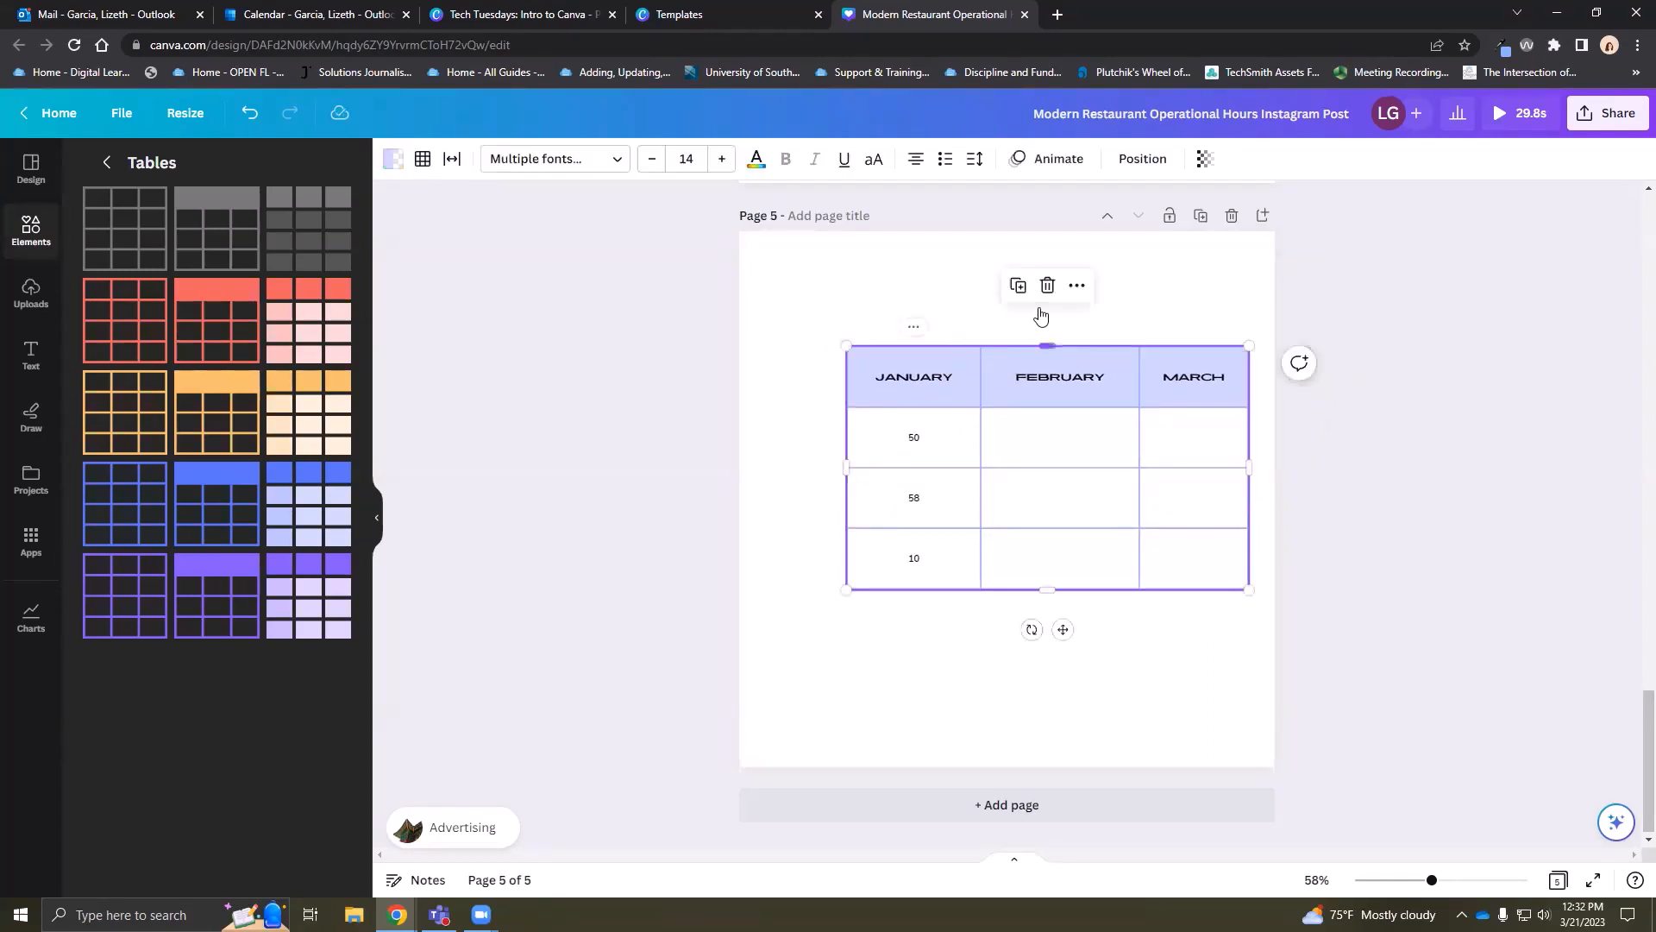
Centre the table horizontally and vertically on page 5
click(1137, 160)
click(275, 349)
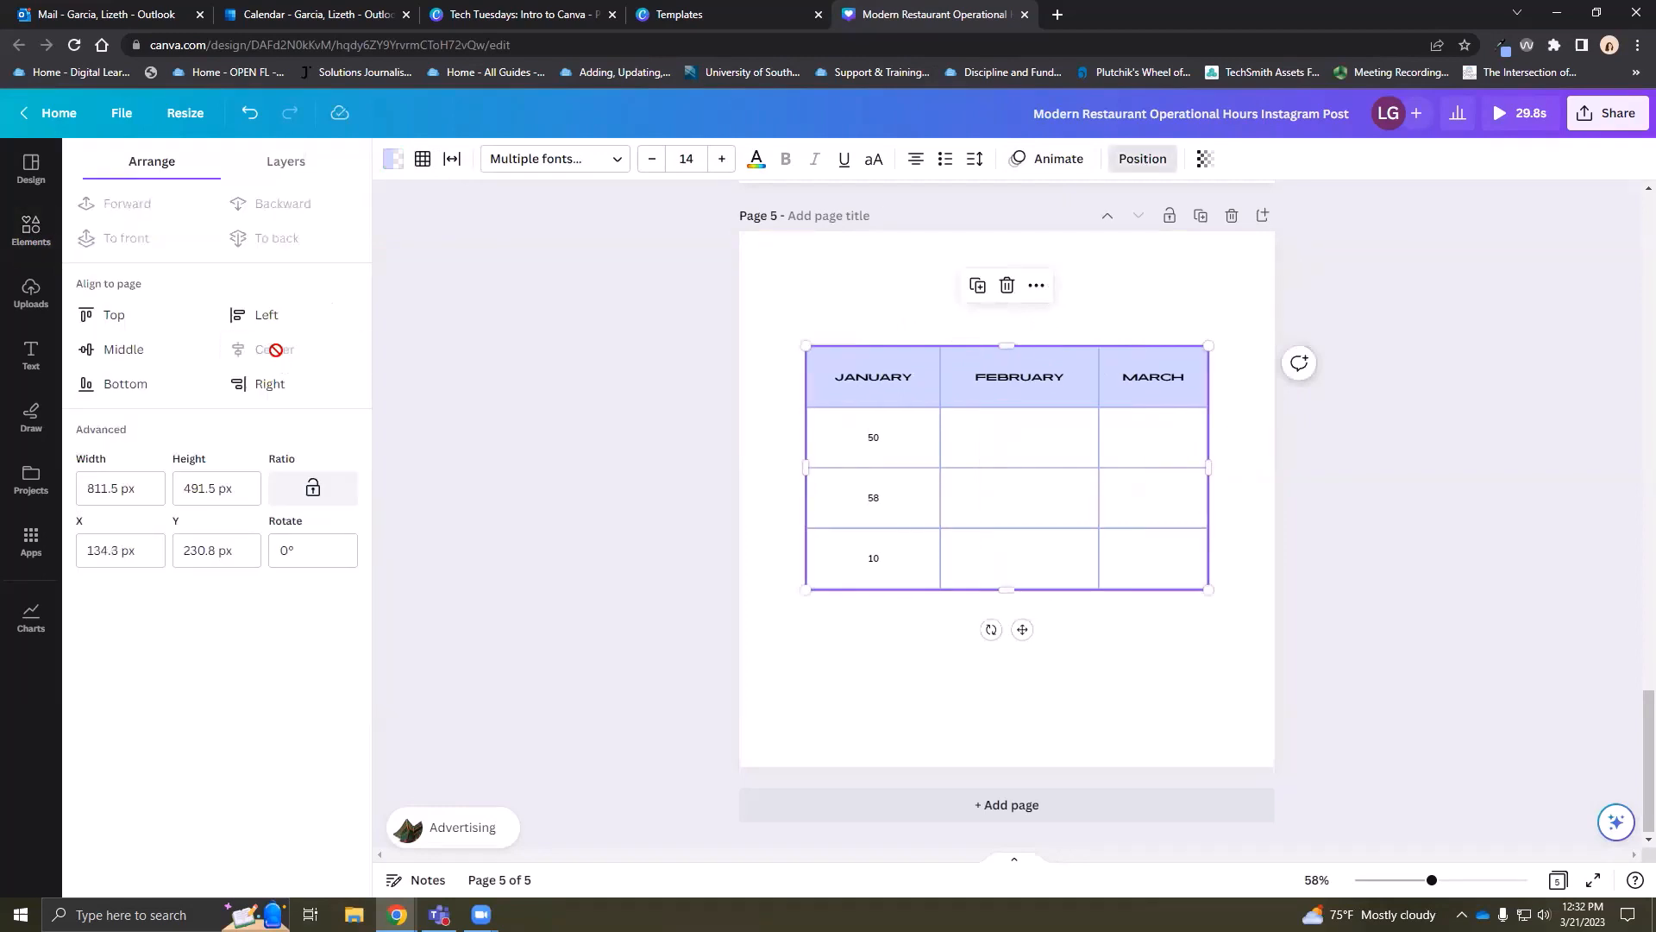
click(125, 350)
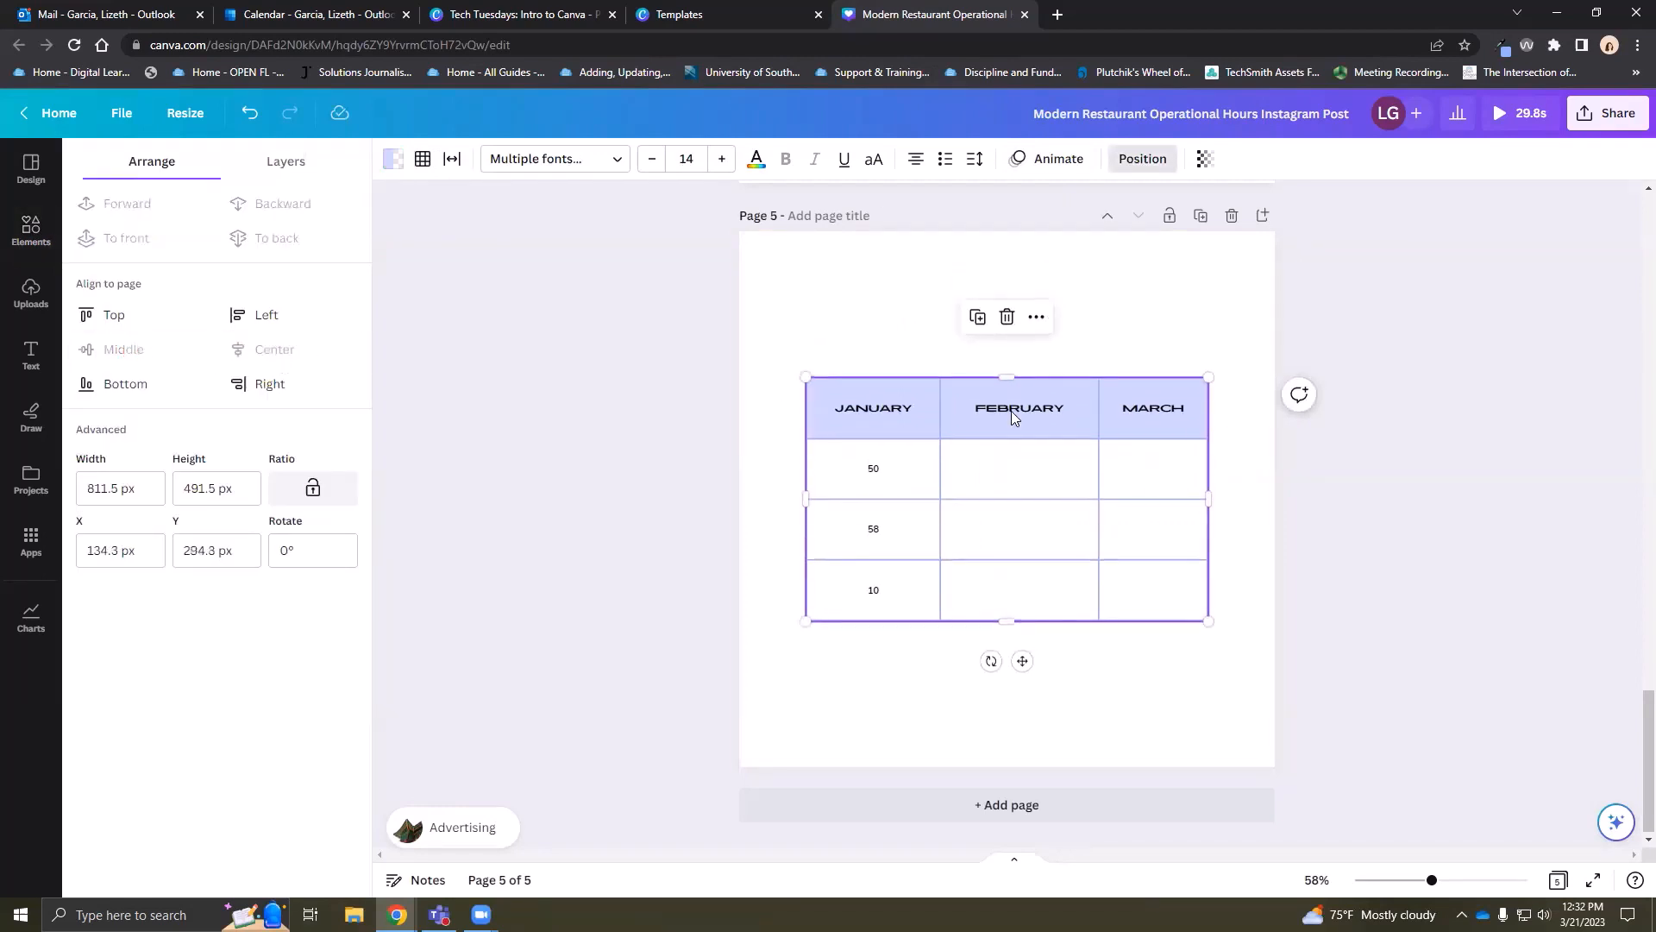
Fill the FEBRUARY header cell pink, after trying purple
click(1186, 329)
double_click(1061, 419)
click(1061, 419)
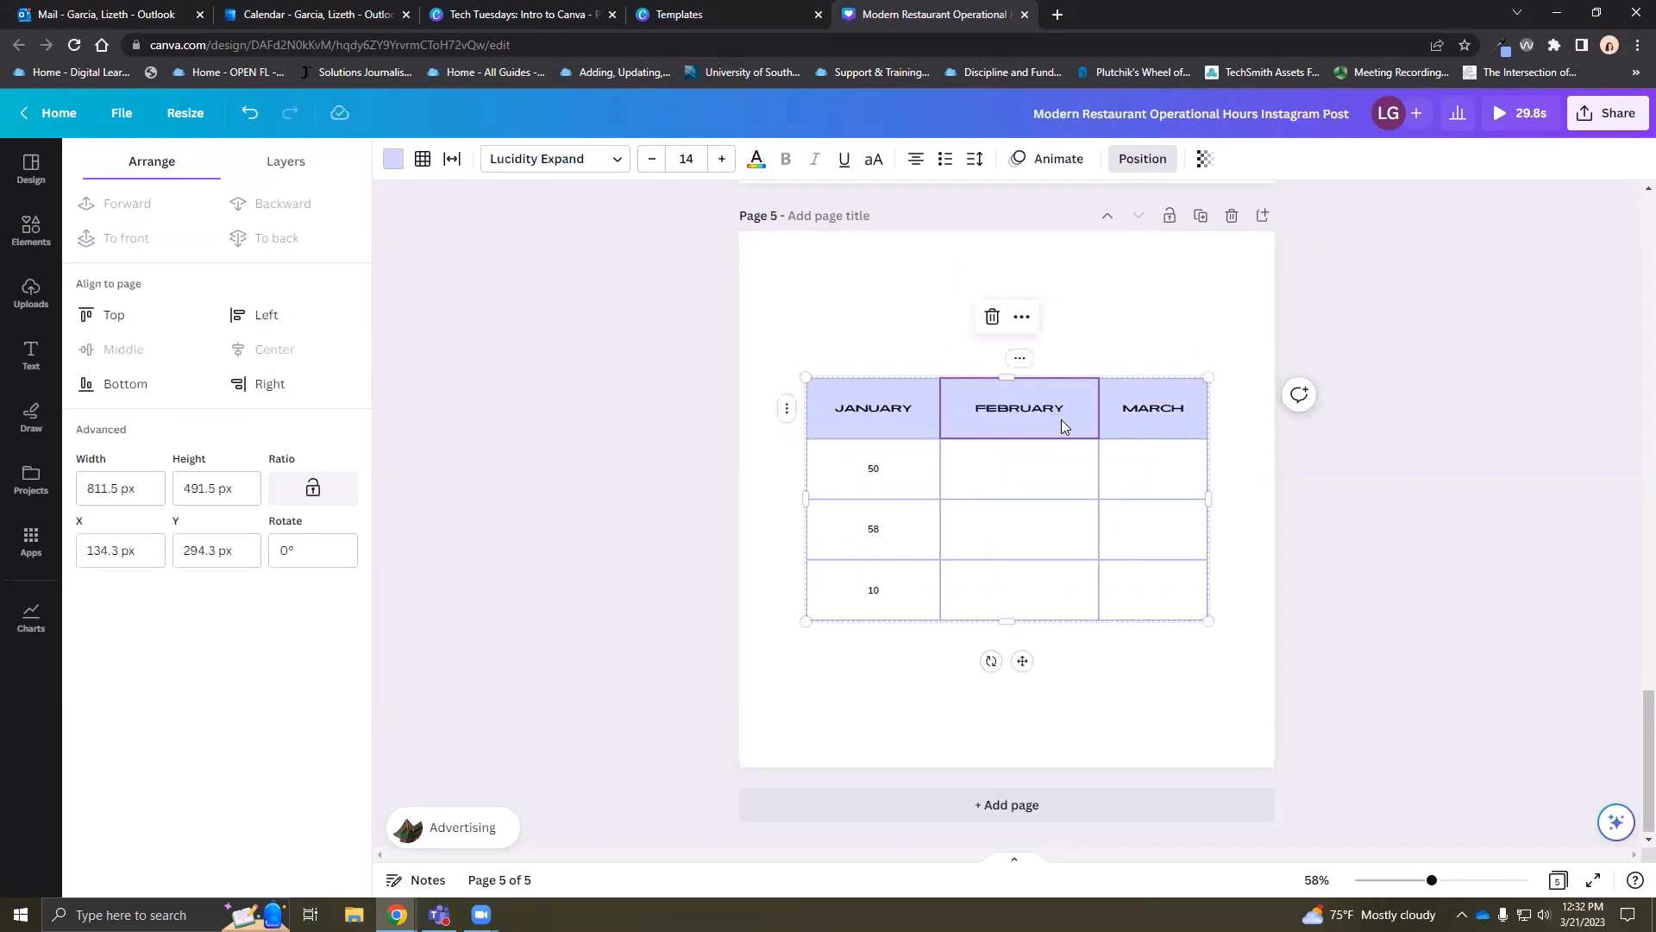
double_click(1061, 419)
click(392, 158)
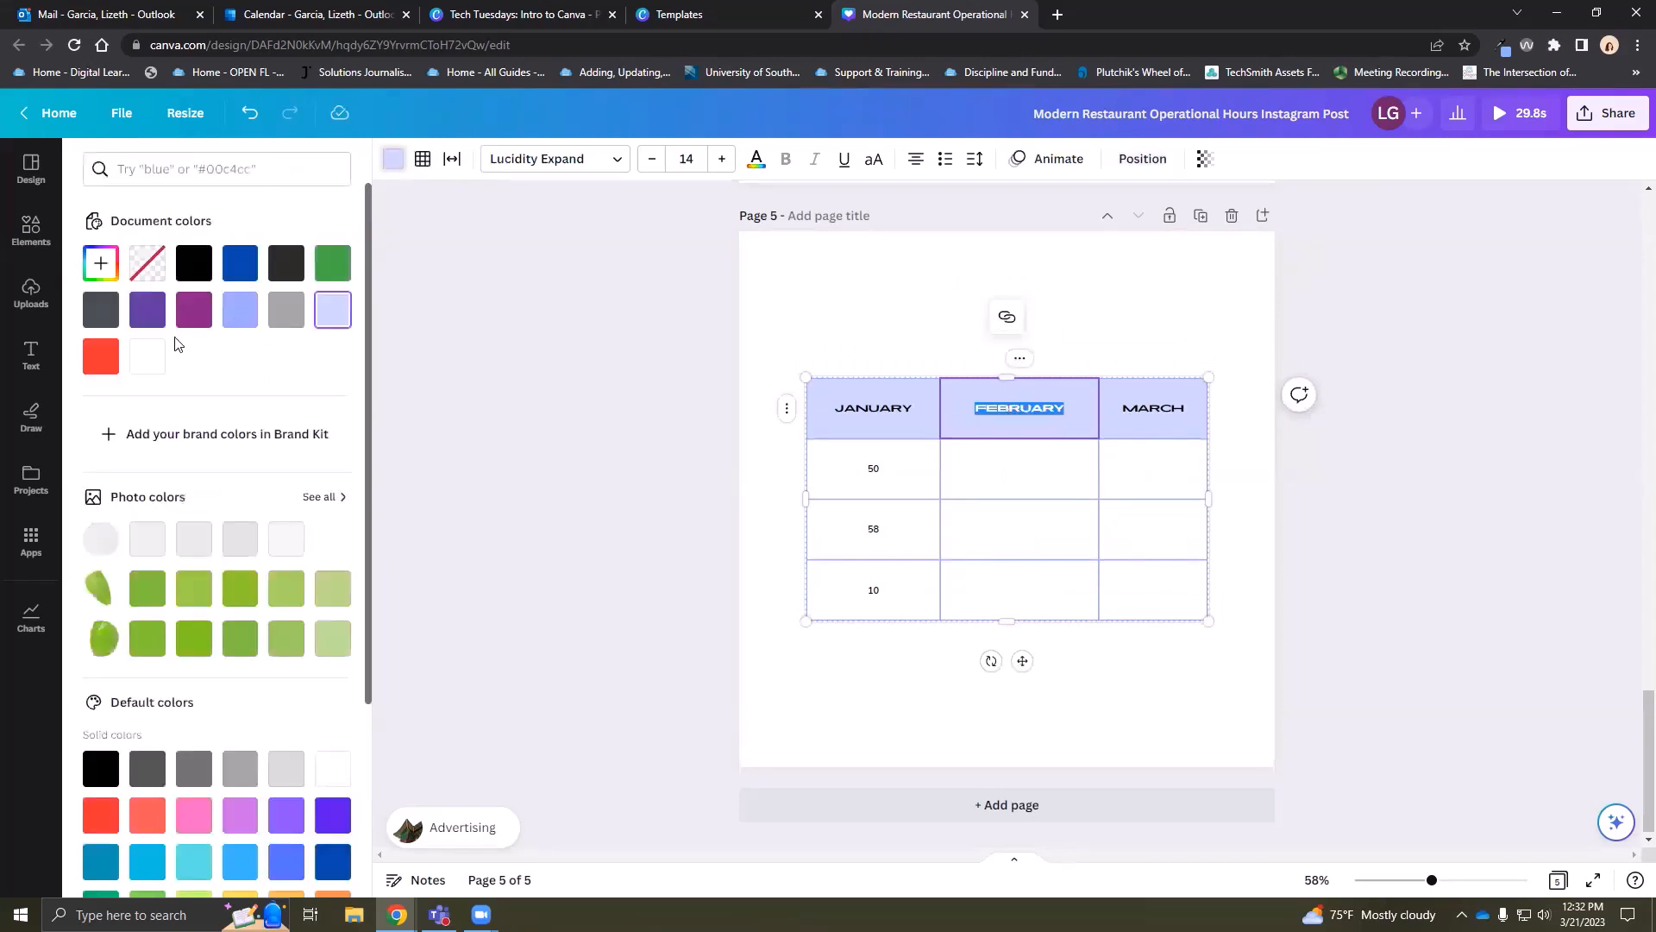
click(194, 309)
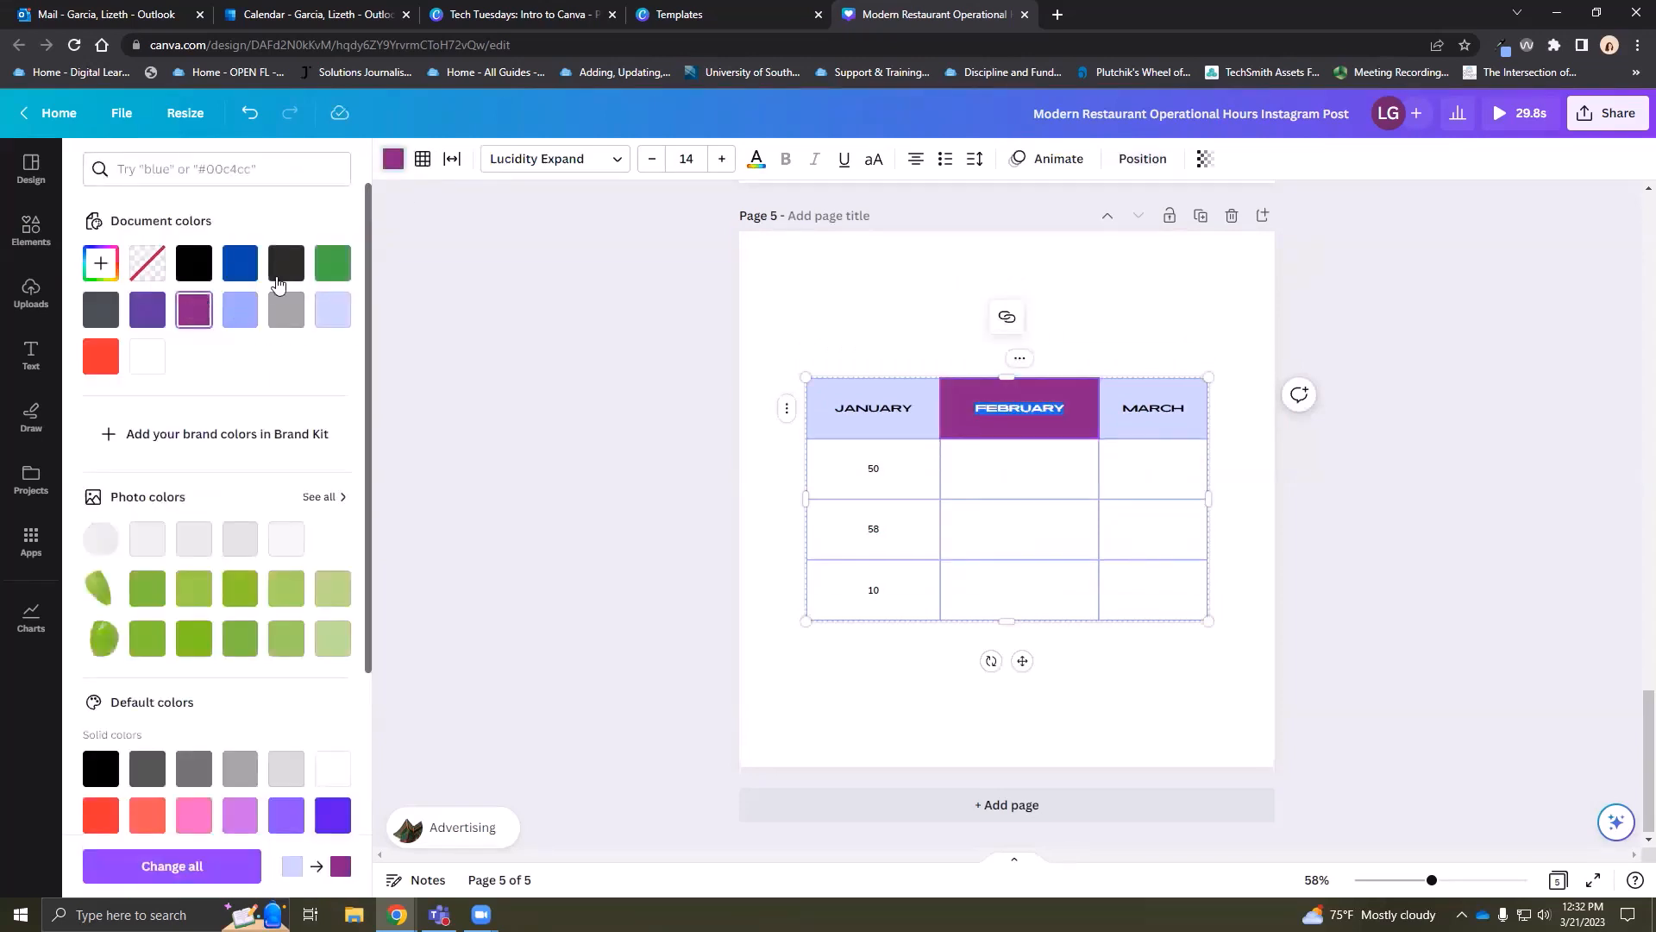
click(193, 817)
Colour the JANUARY header cell periwinkle
click(906, 414)
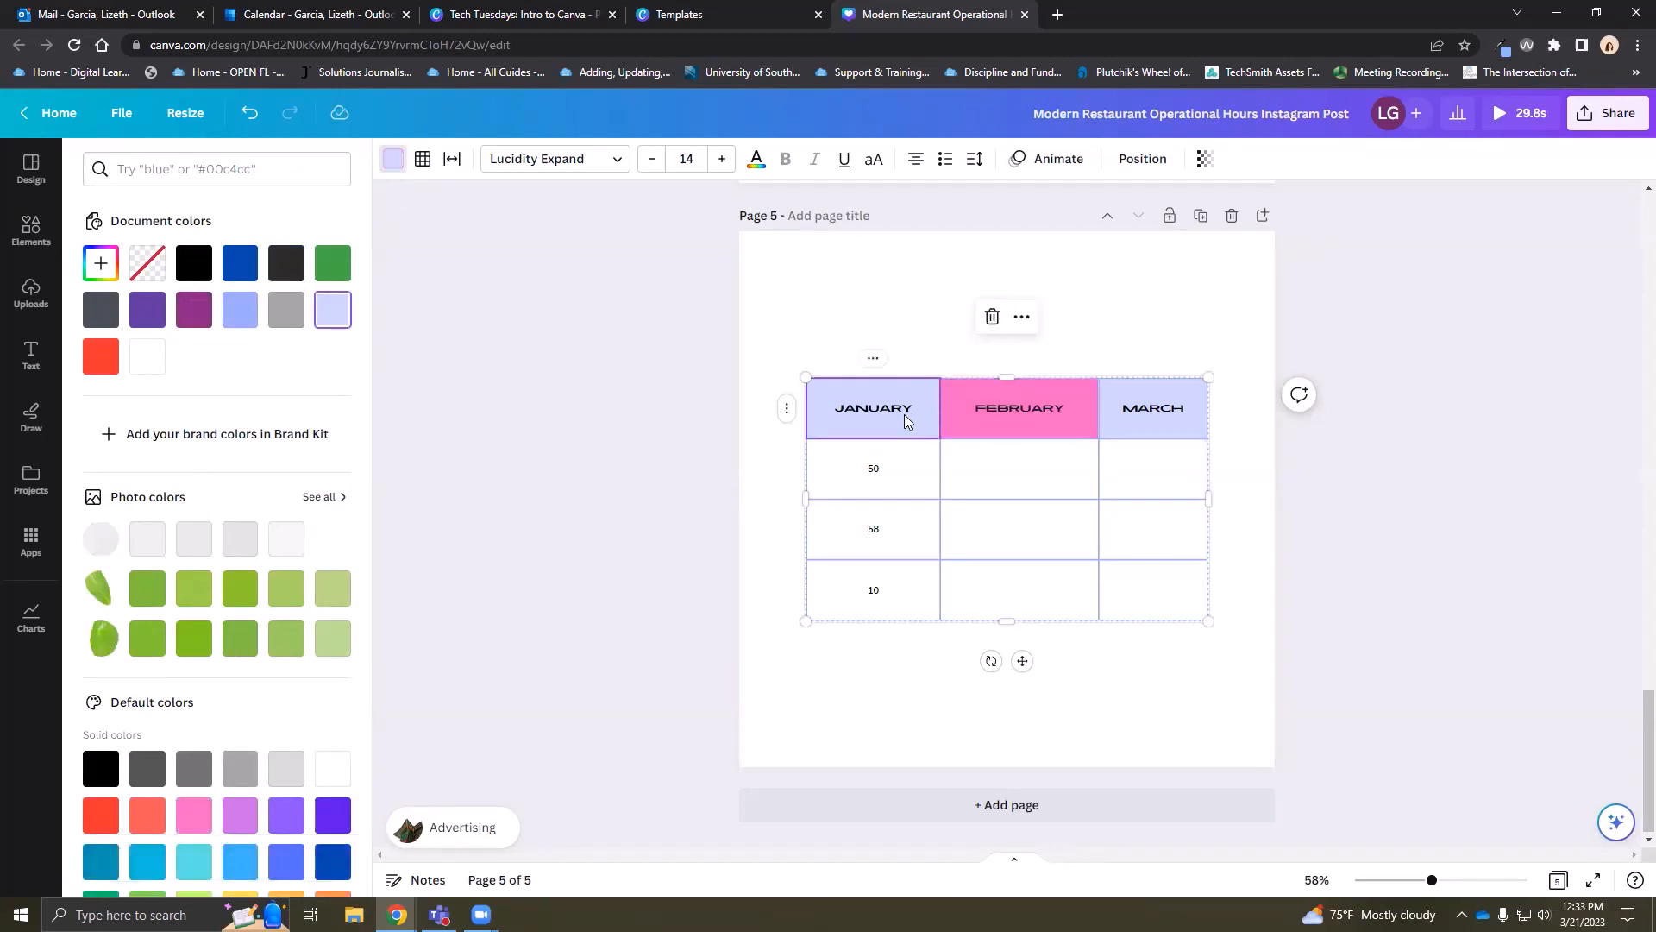
click(240, 309)
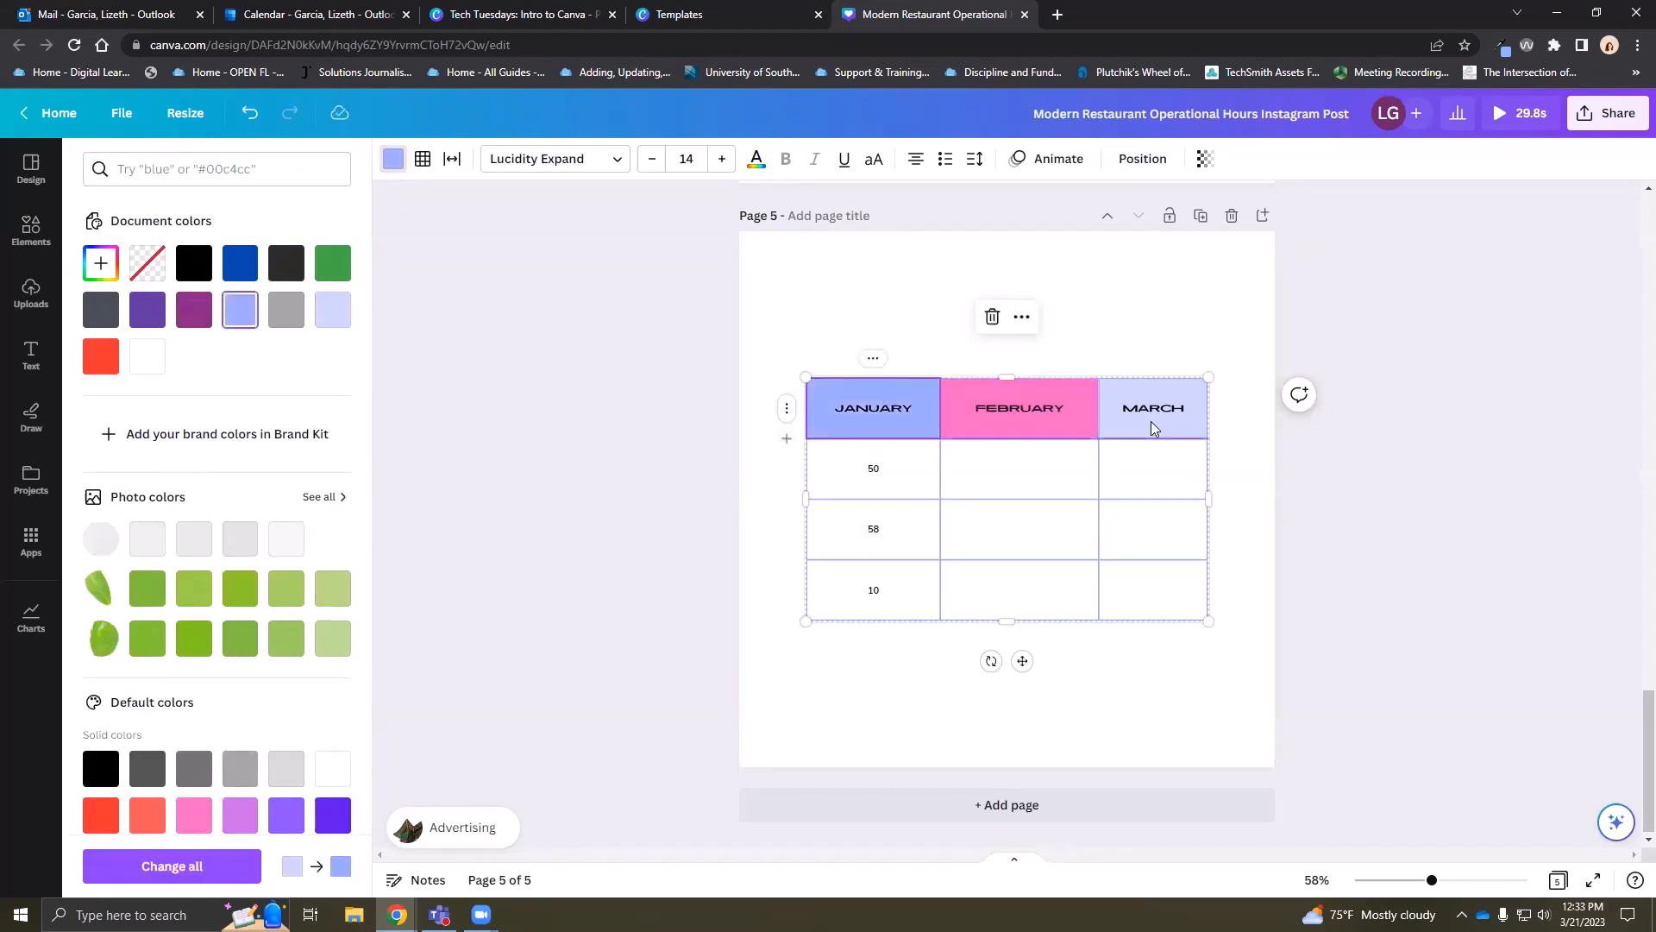
click(1151, 421)
Colour MARCH green, then undo the header colour changes back to lavender
click(158, 638)
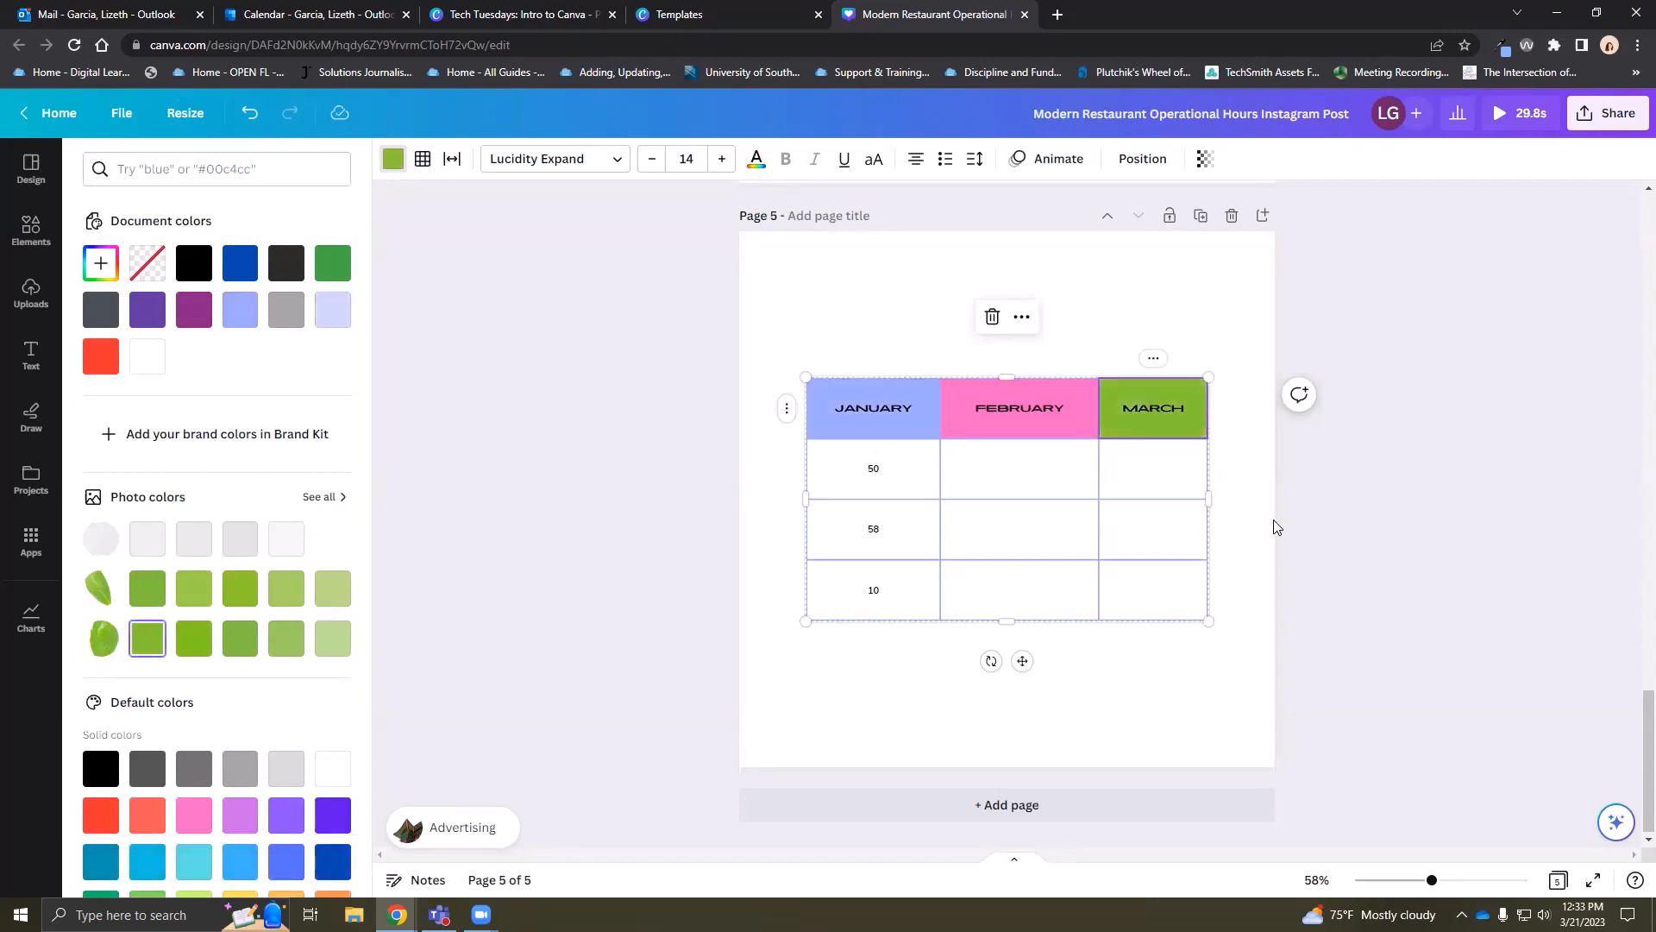
click(1251, 521)
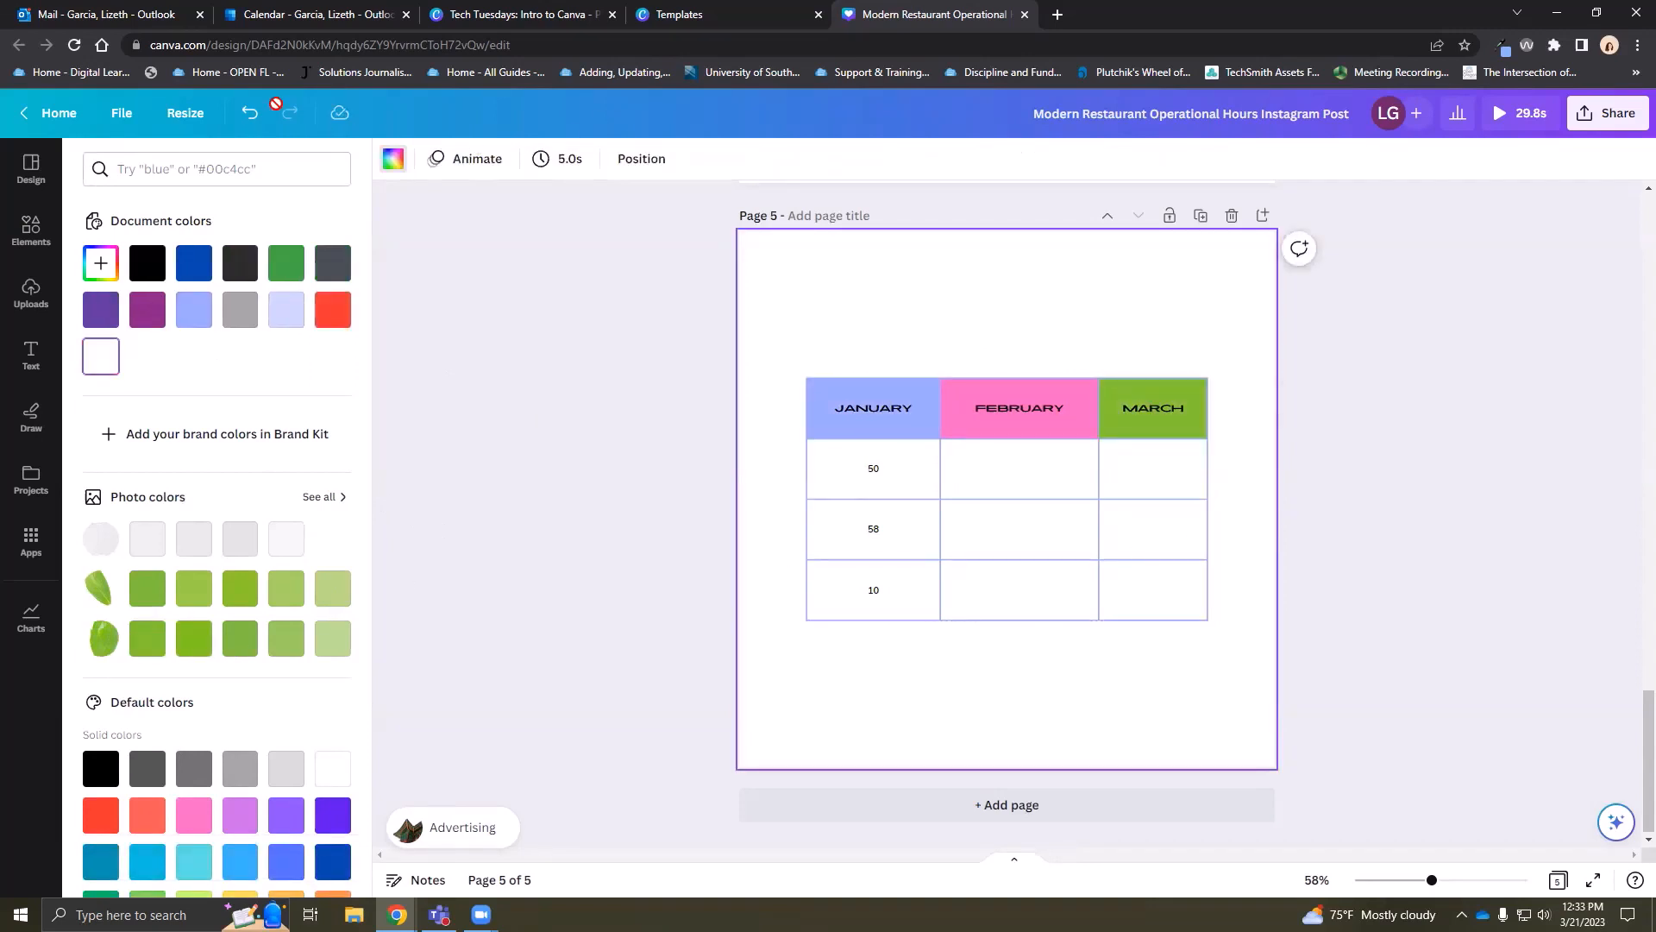
click(247, 111)
click(247, 111)
click(247, 111)
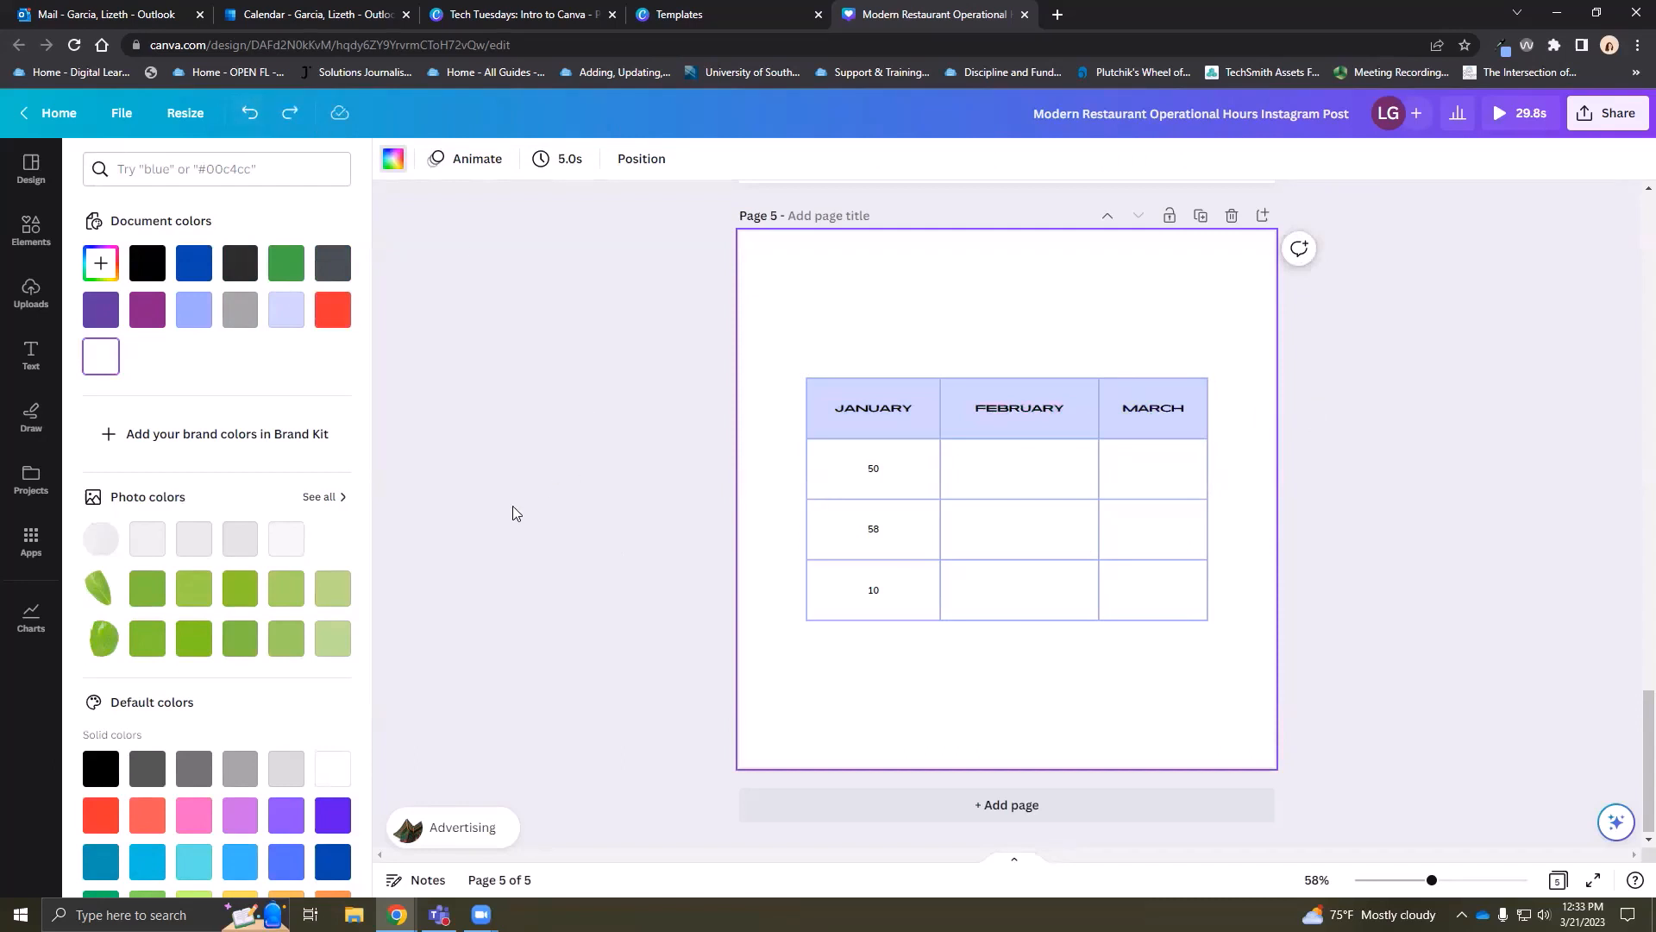
Set page 5's background to a new custom dusty rose, #CDBABA
scroll(218, 647, down, 3)
scroll(230, 639, up, 3)
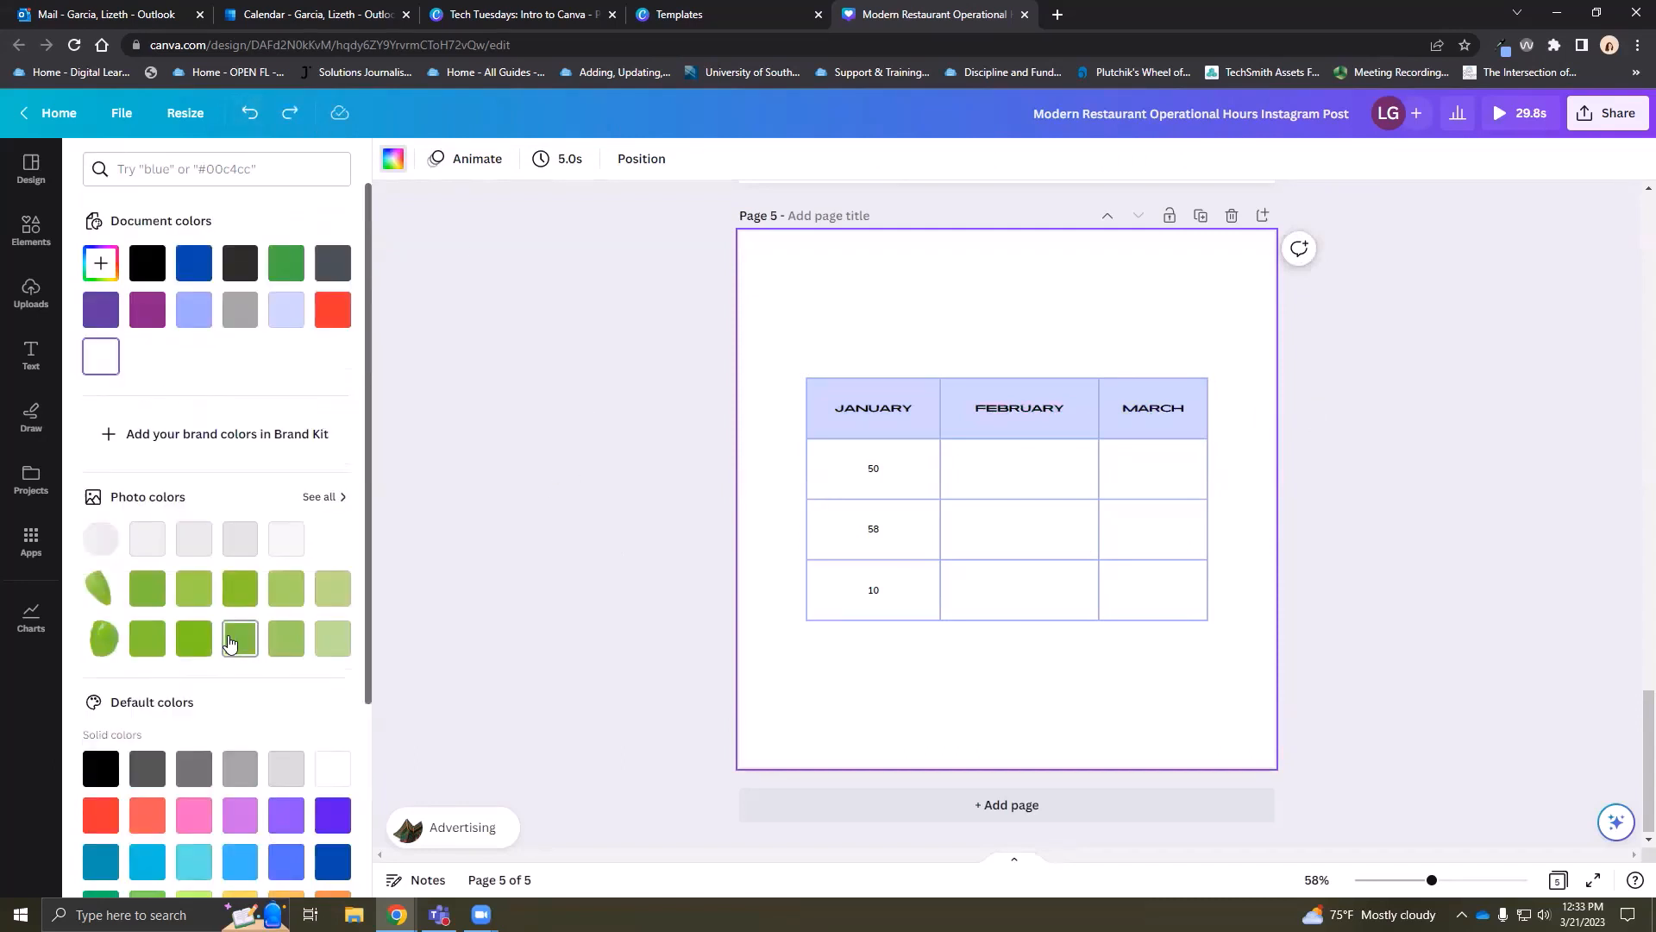
scroll(191, 682, down, 3)
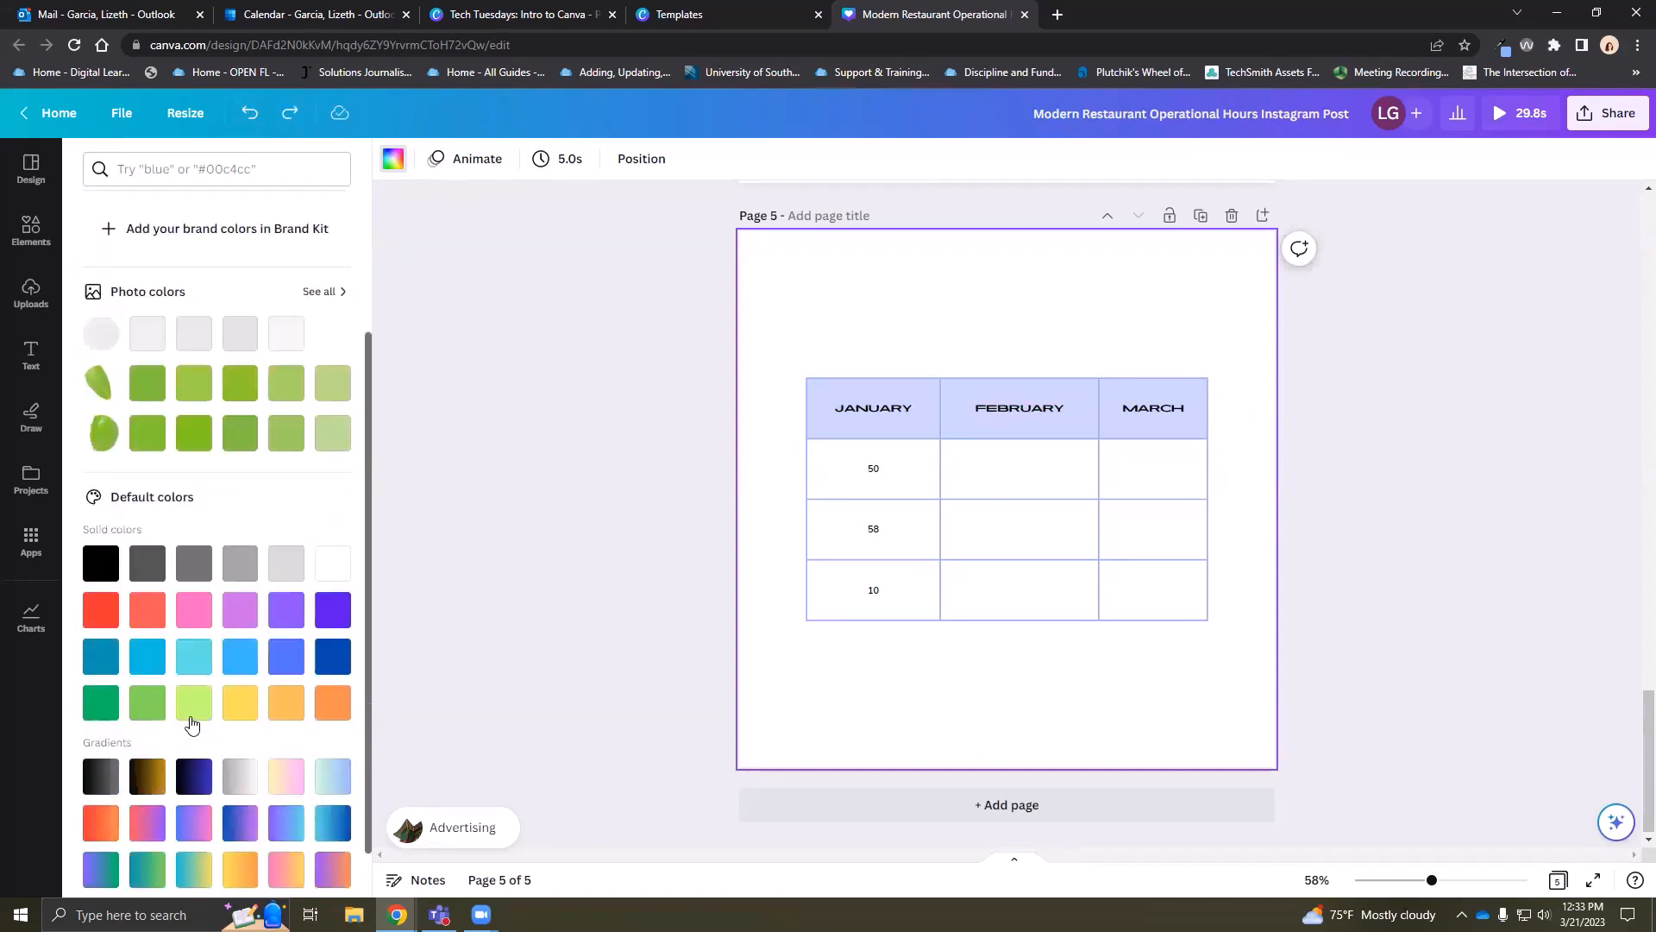
scroll(186, 621, up, 3)
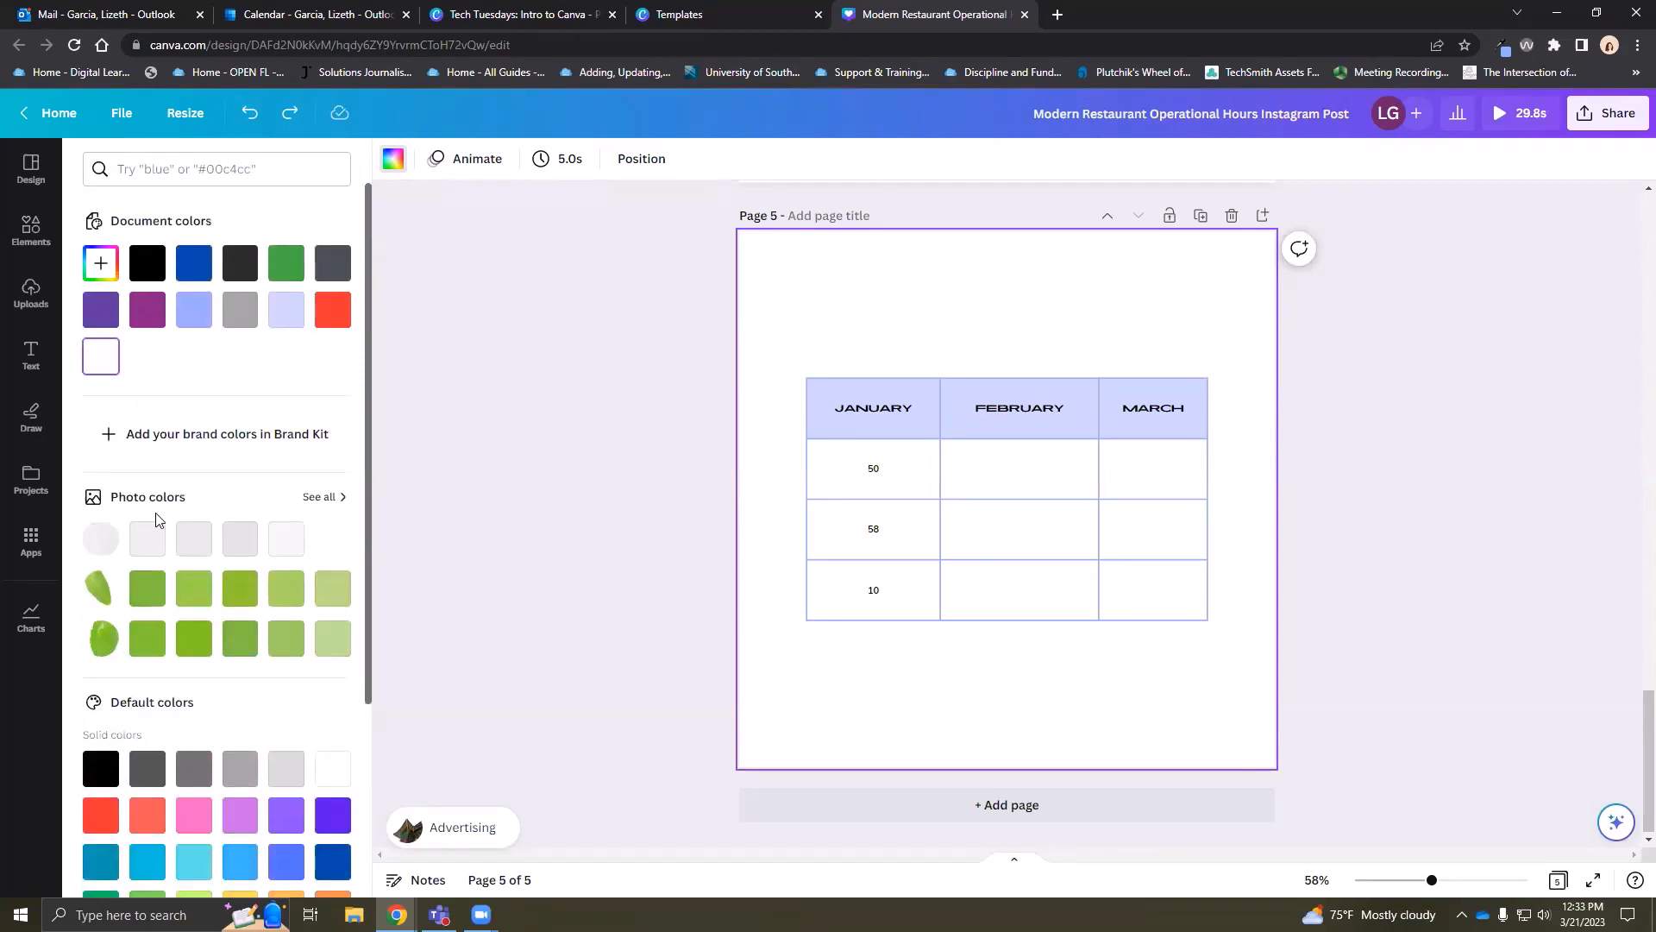
click(101, 266)
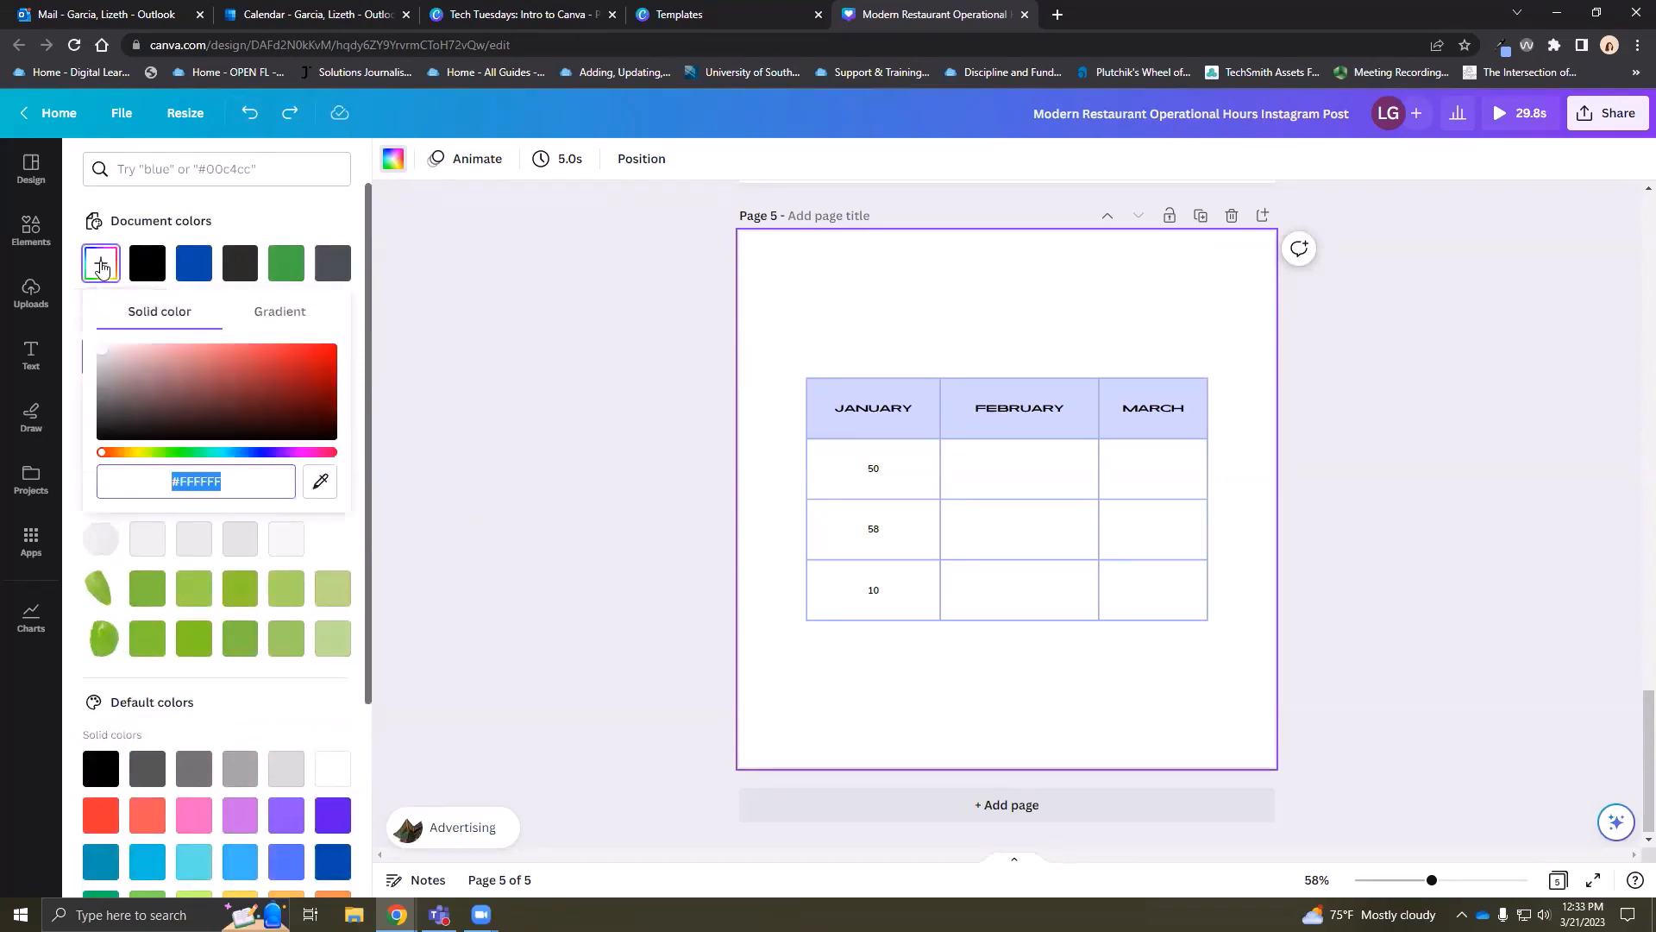
mouse_move(102, 348)
mouse_down()
mouse_move(164, 392)
mouse_move(149, 411)
mouse_move(274, 375)
mouse_move(216, 421)
mouse_move(299, 399)
mouse_move(237, 428)
mouse_move(118, 363)
mouse_up()
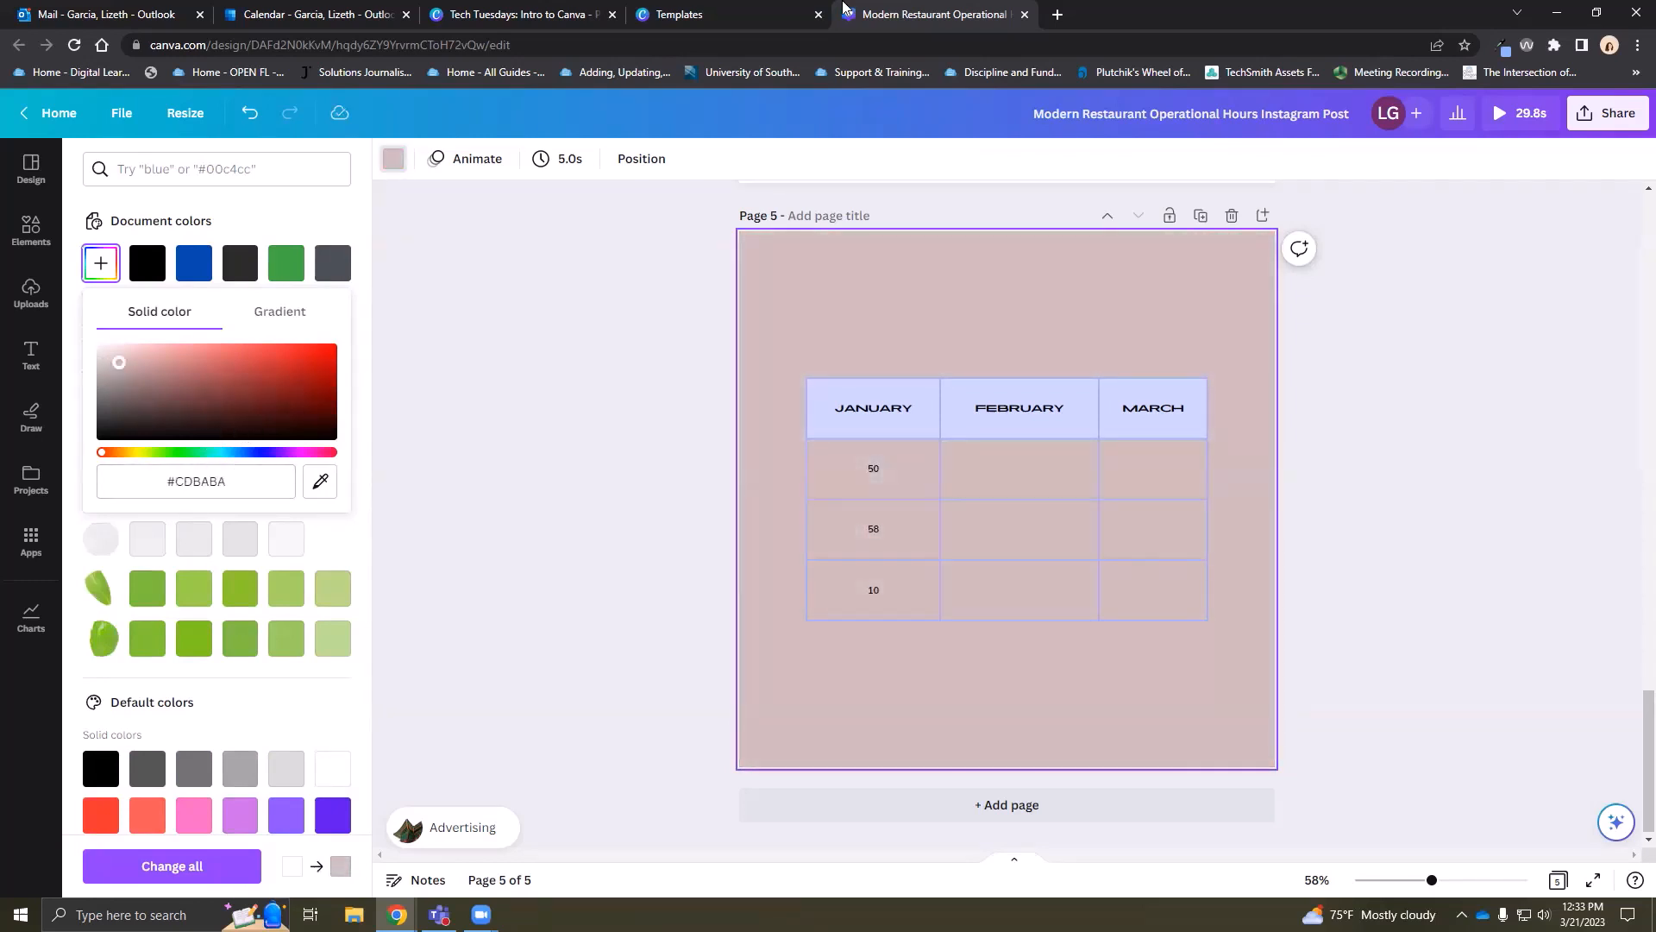
Search 'hex color codes' in a new tab and open HTML Color Codes
click(1059, 15)
text(he)
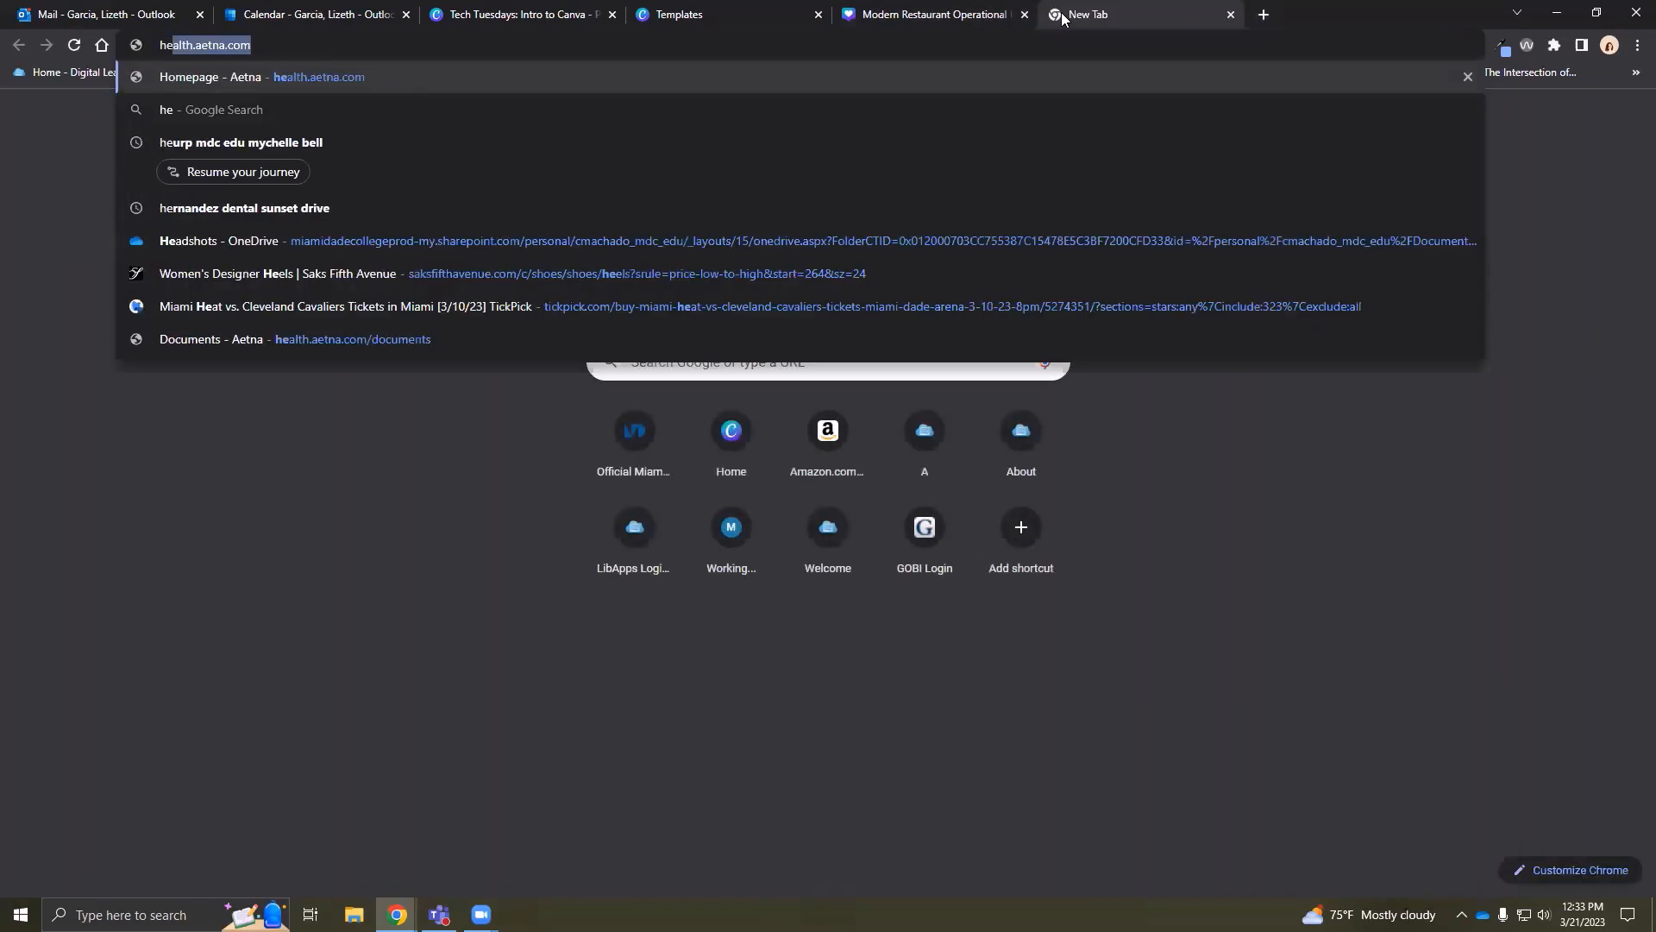
text(x color )
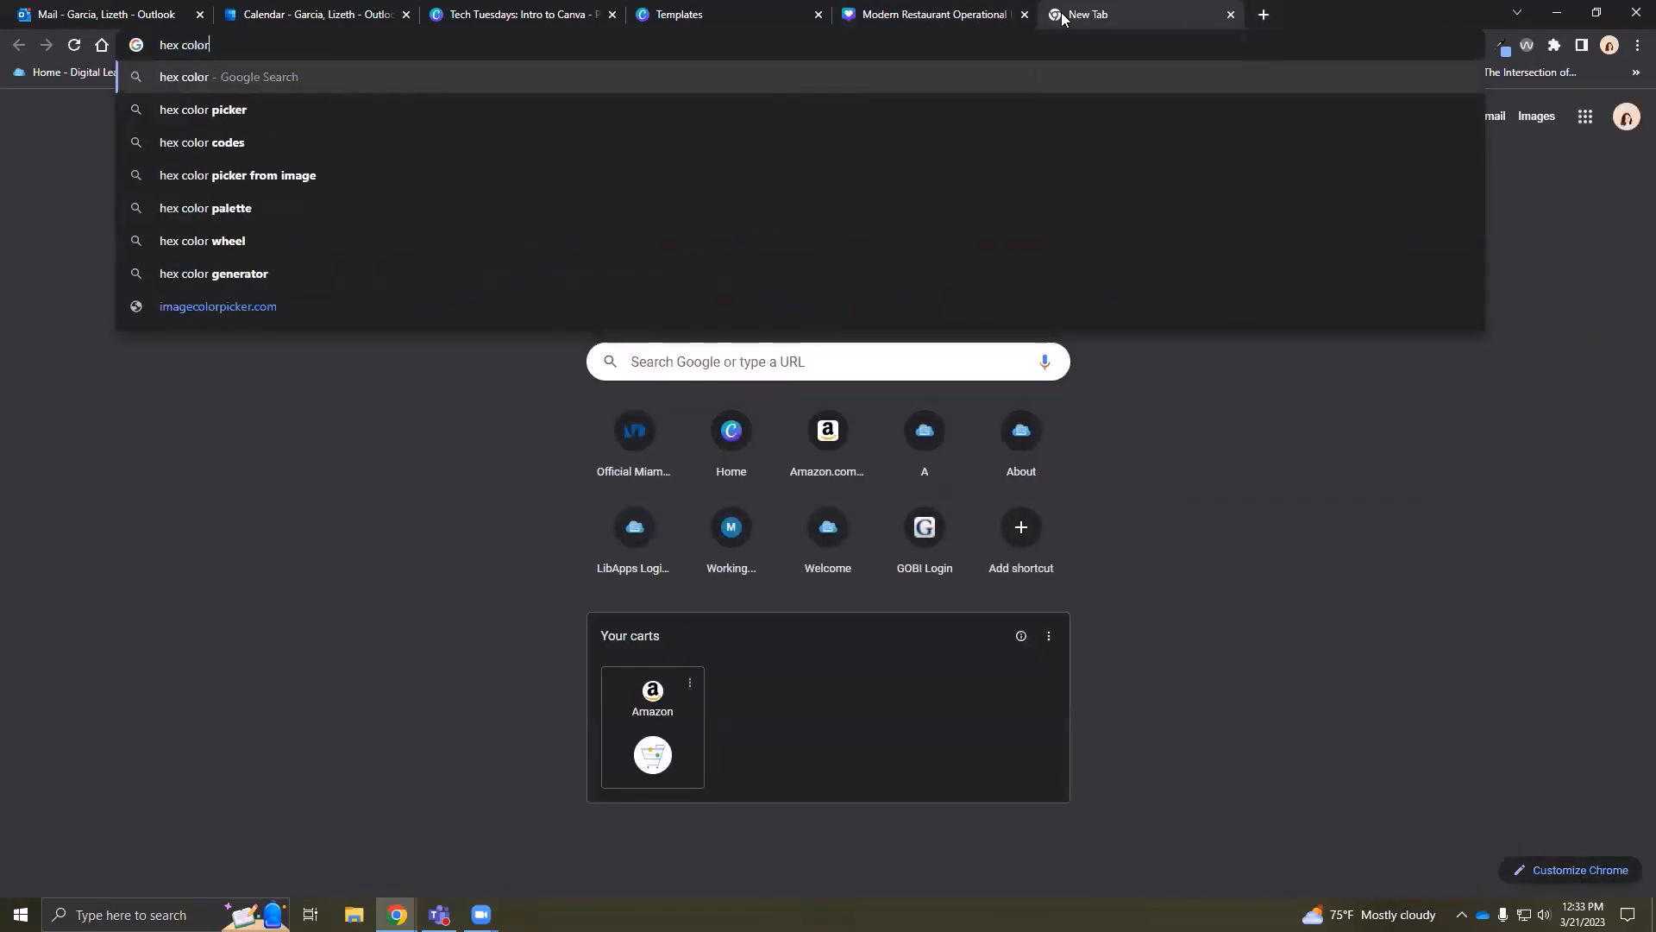
text(codes)
key(Return)
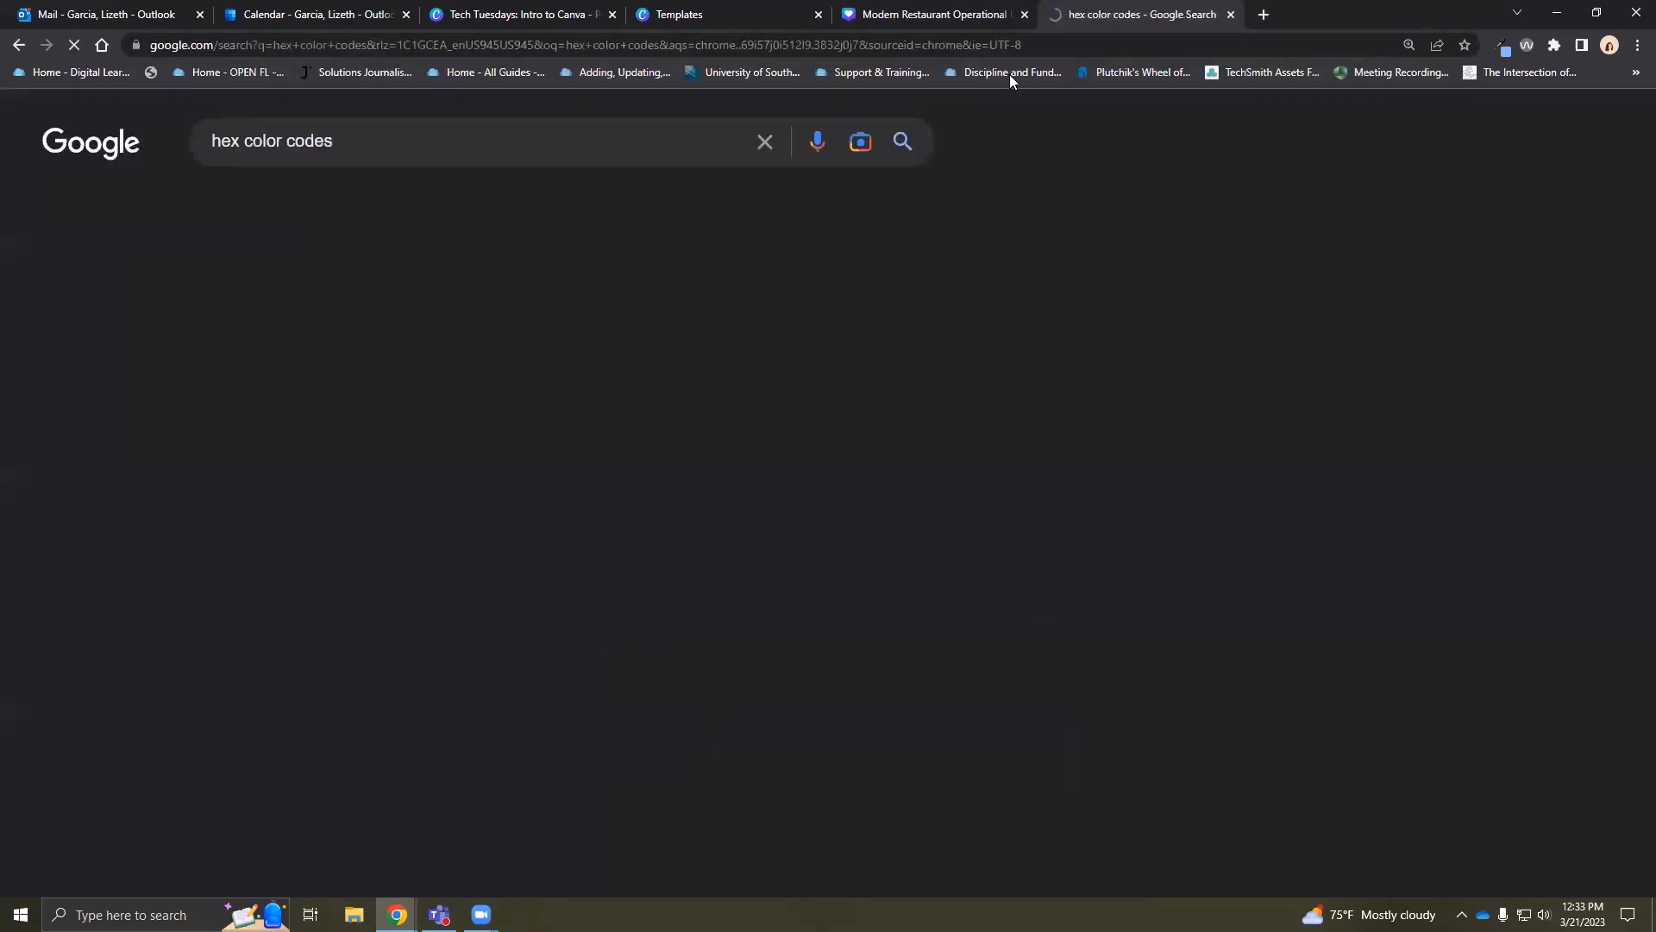
click(367, 295)
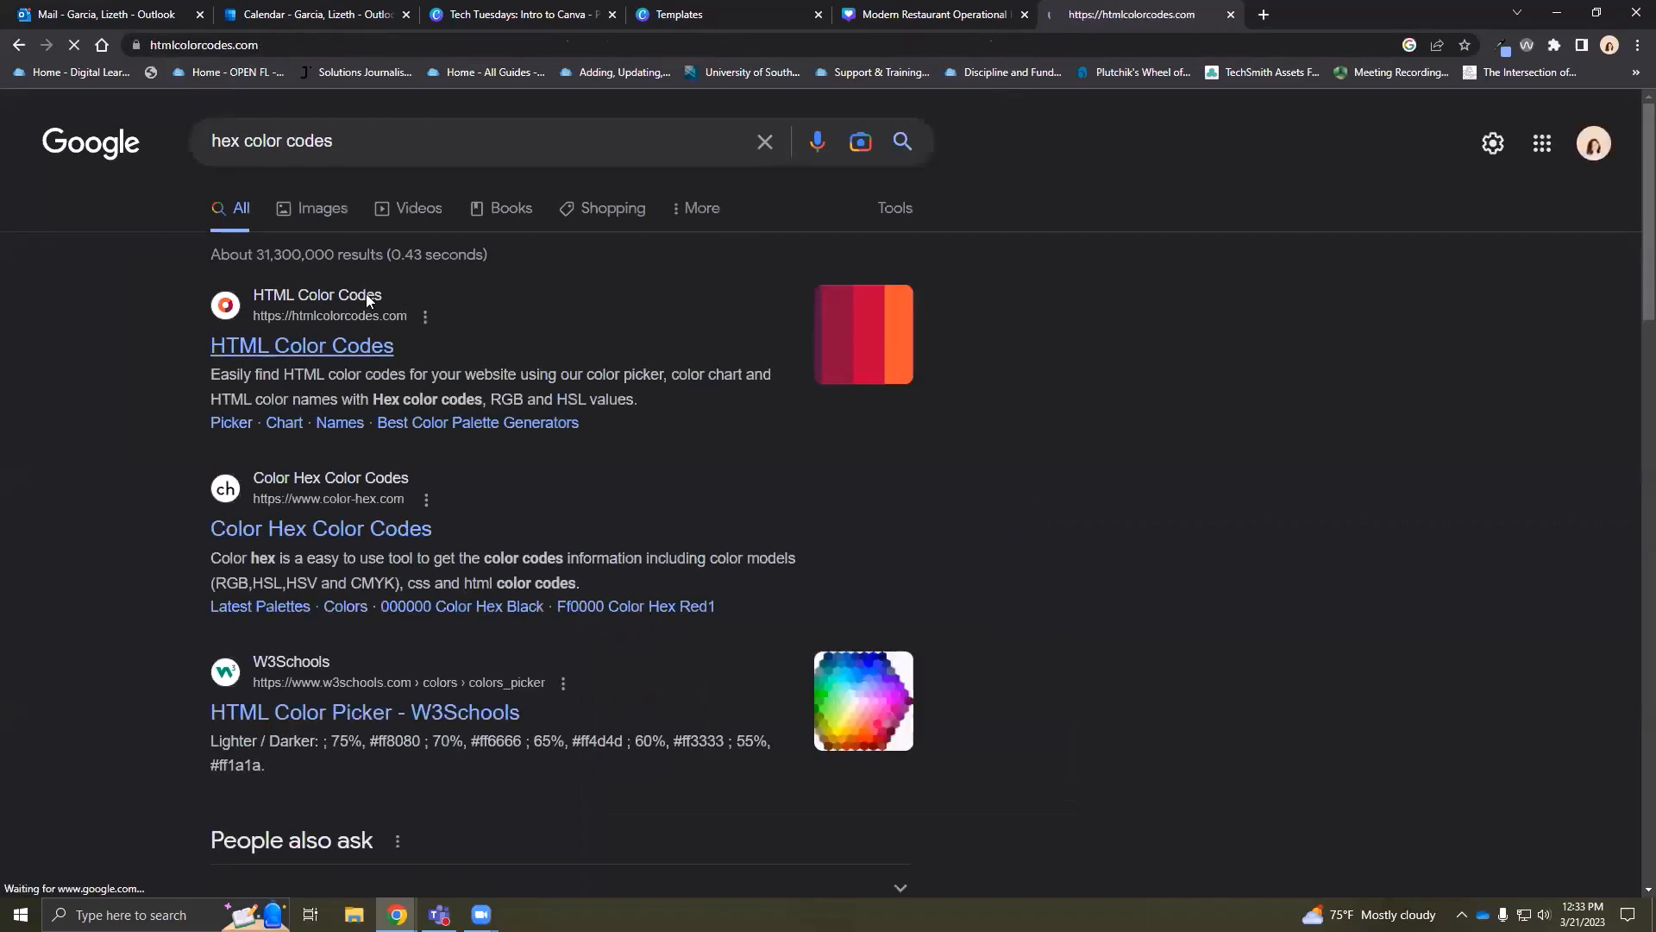
Pick the royal blue #1D5ACB, copy its hex code and return to Canva
scroll(1368, 570, down, 4)
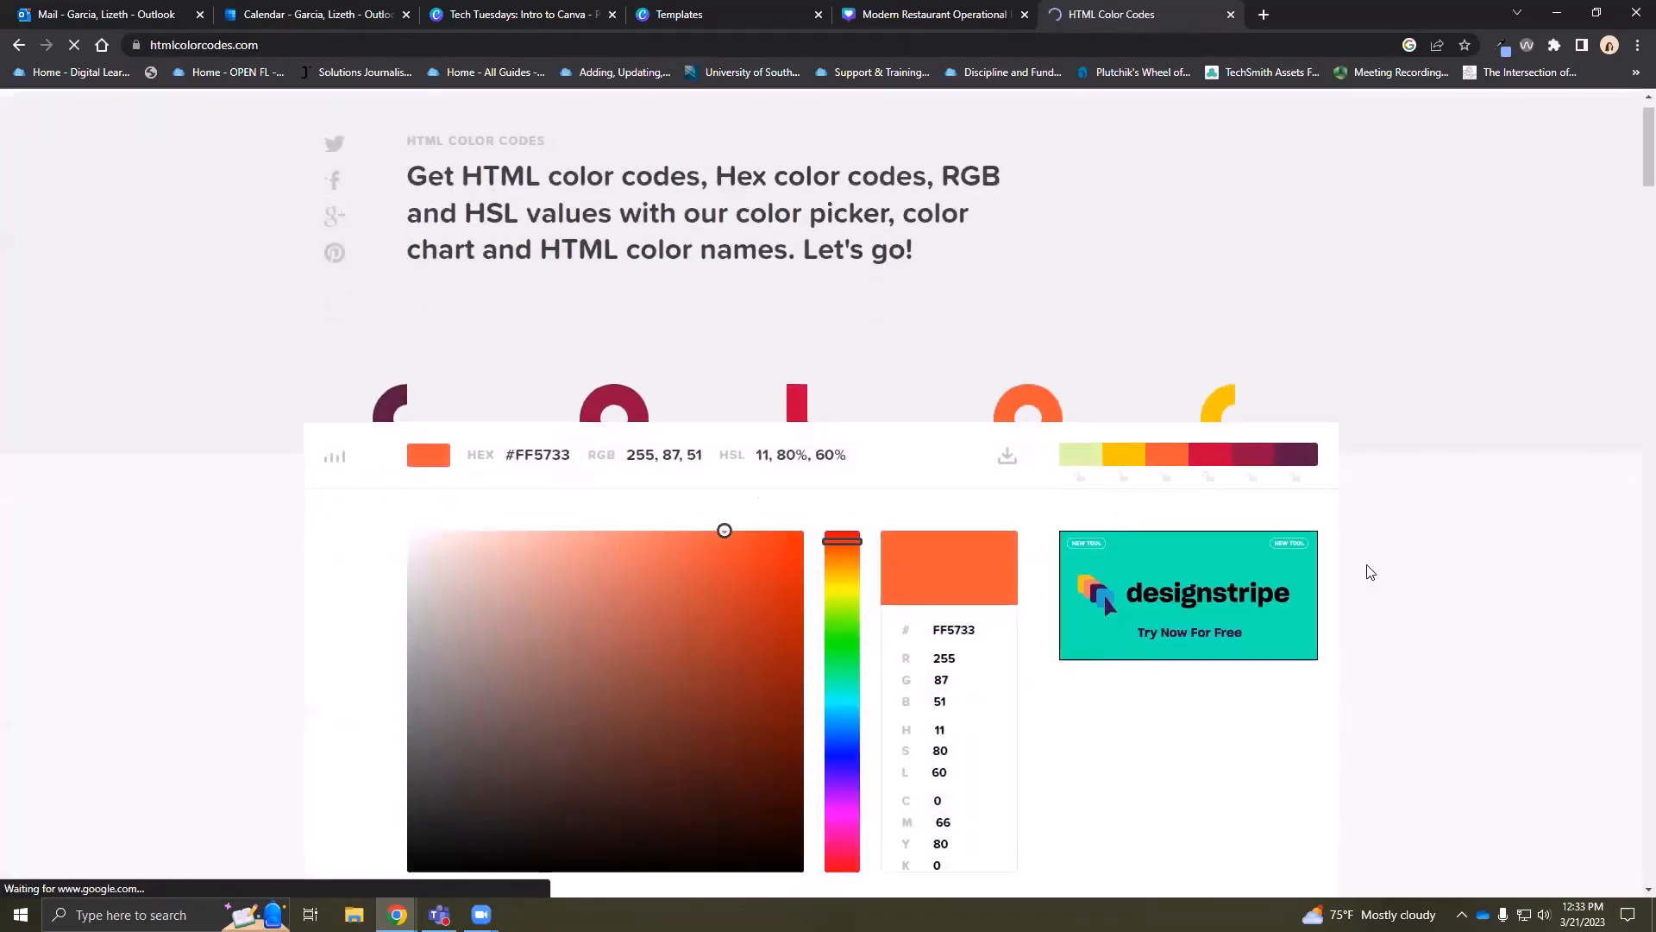
drag(861, 330, 850, 446)
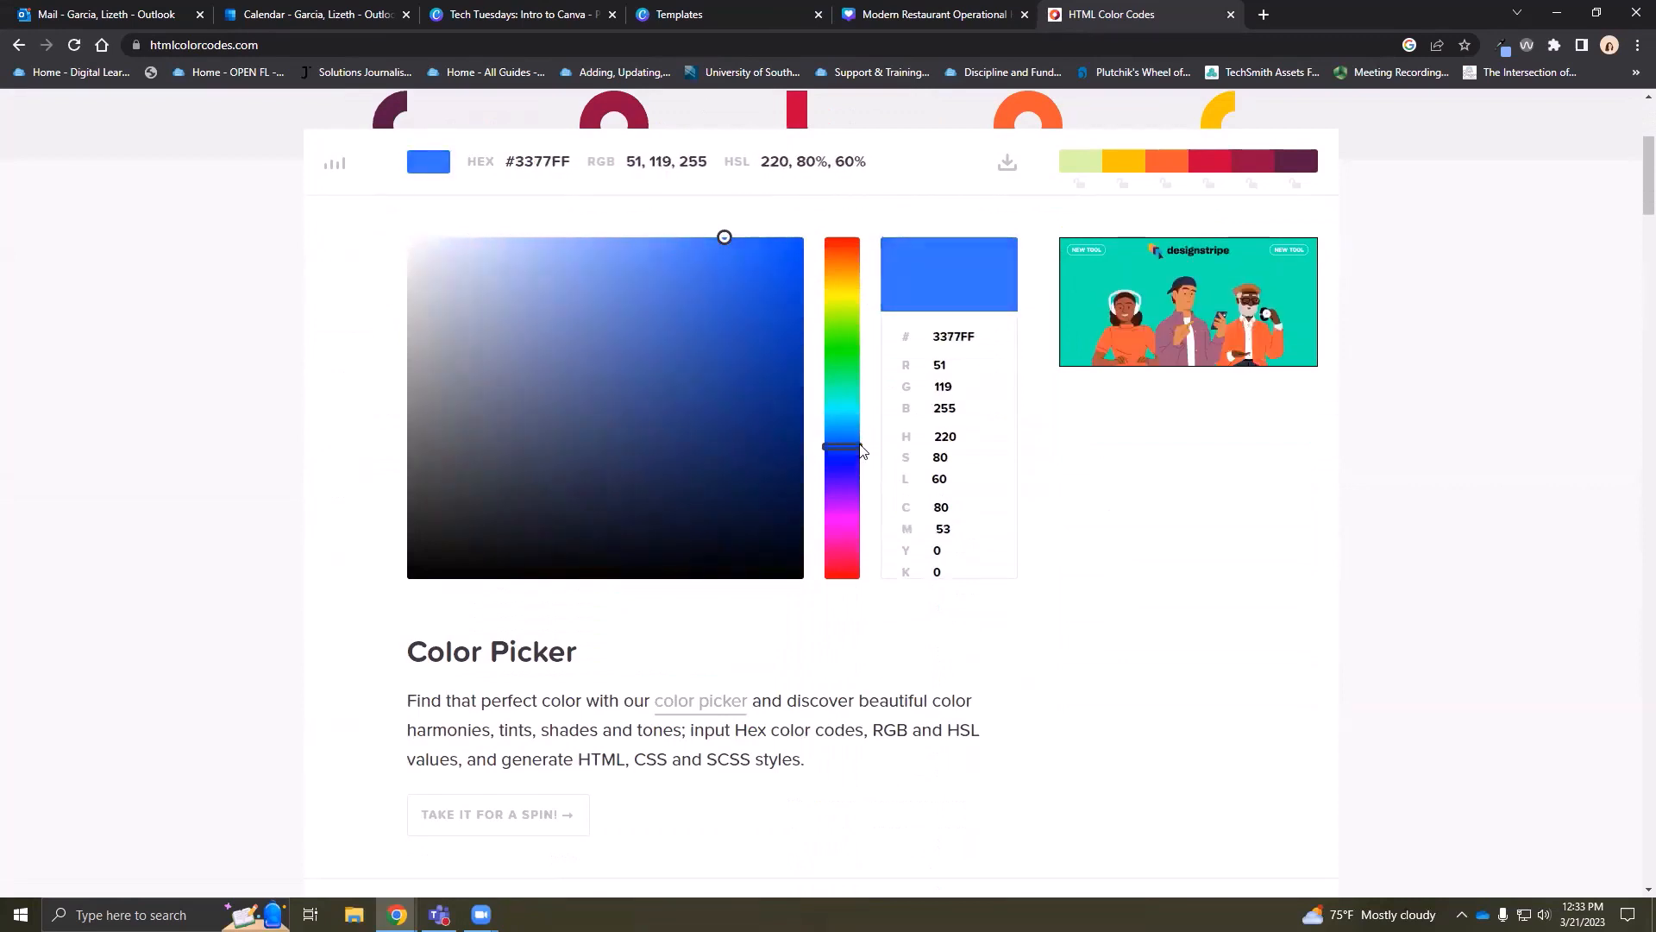
drag(725, 237, 747, 307)
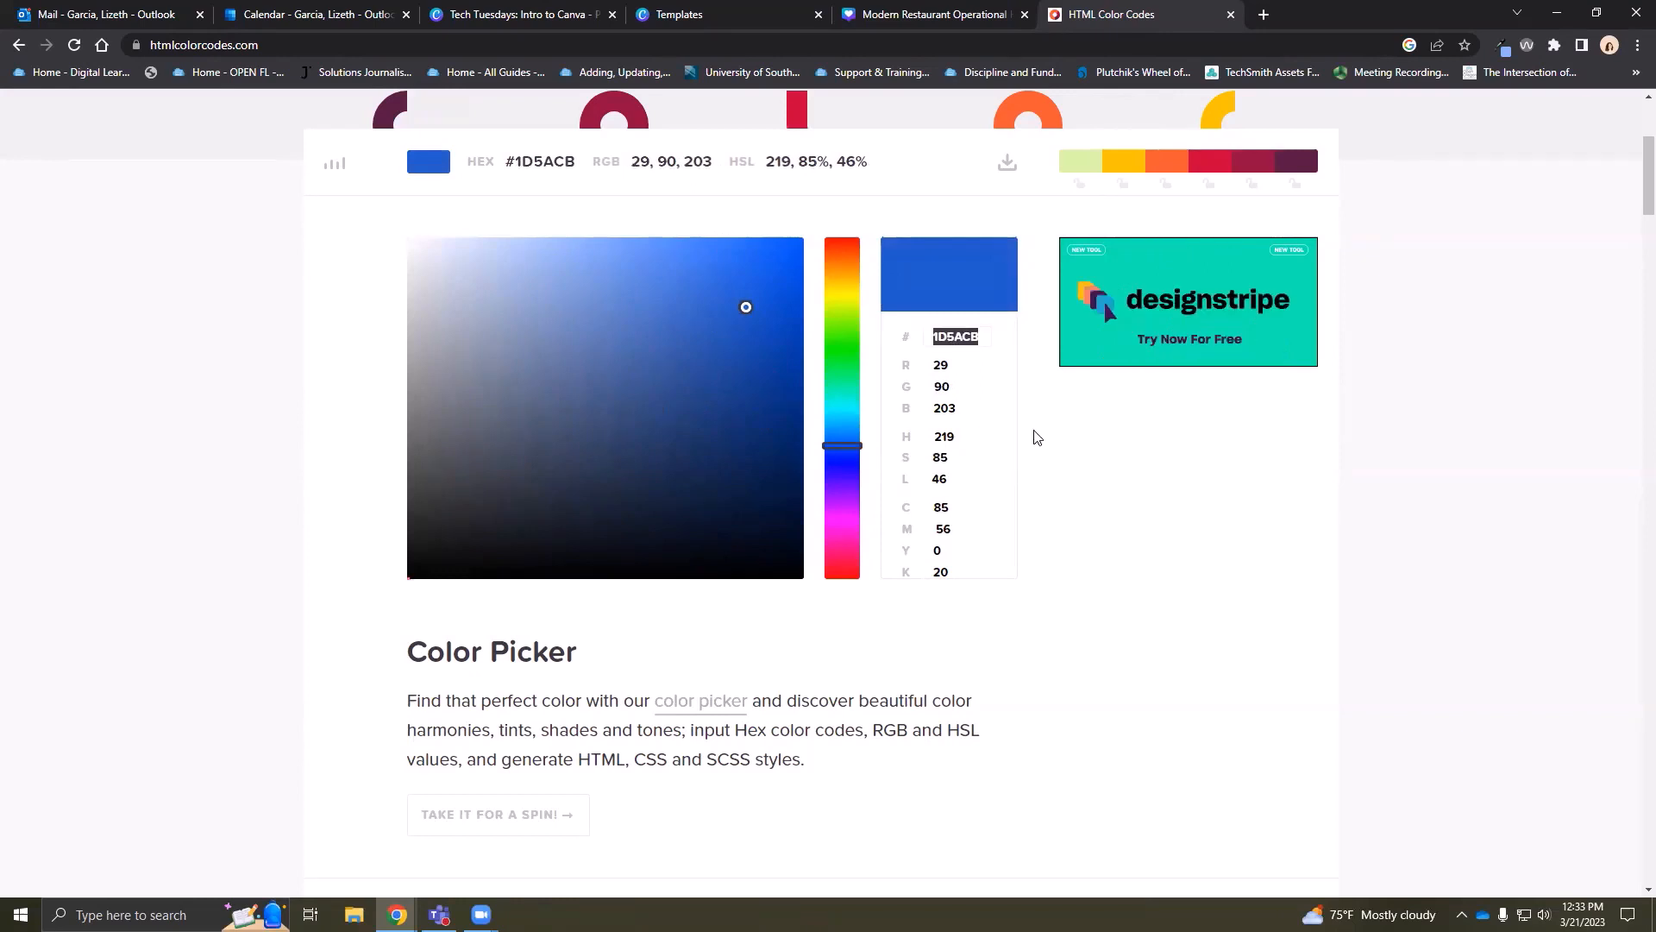
right_click(960, 336)
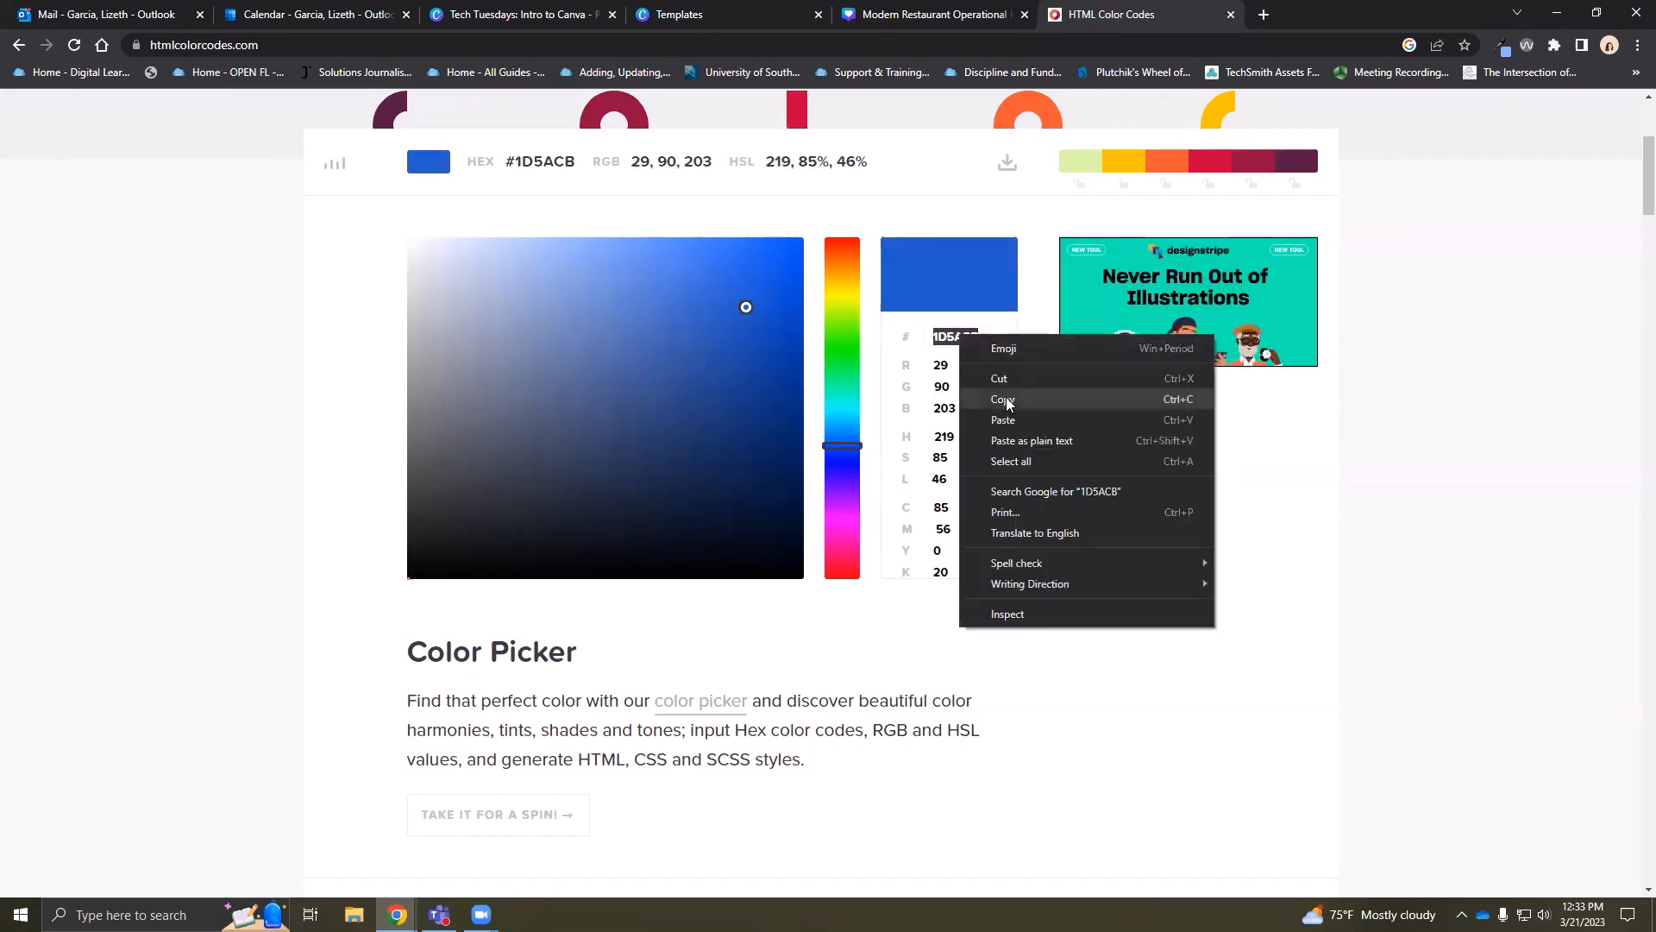
click(1002, 397)
click(901, 15)
click(198, 471)
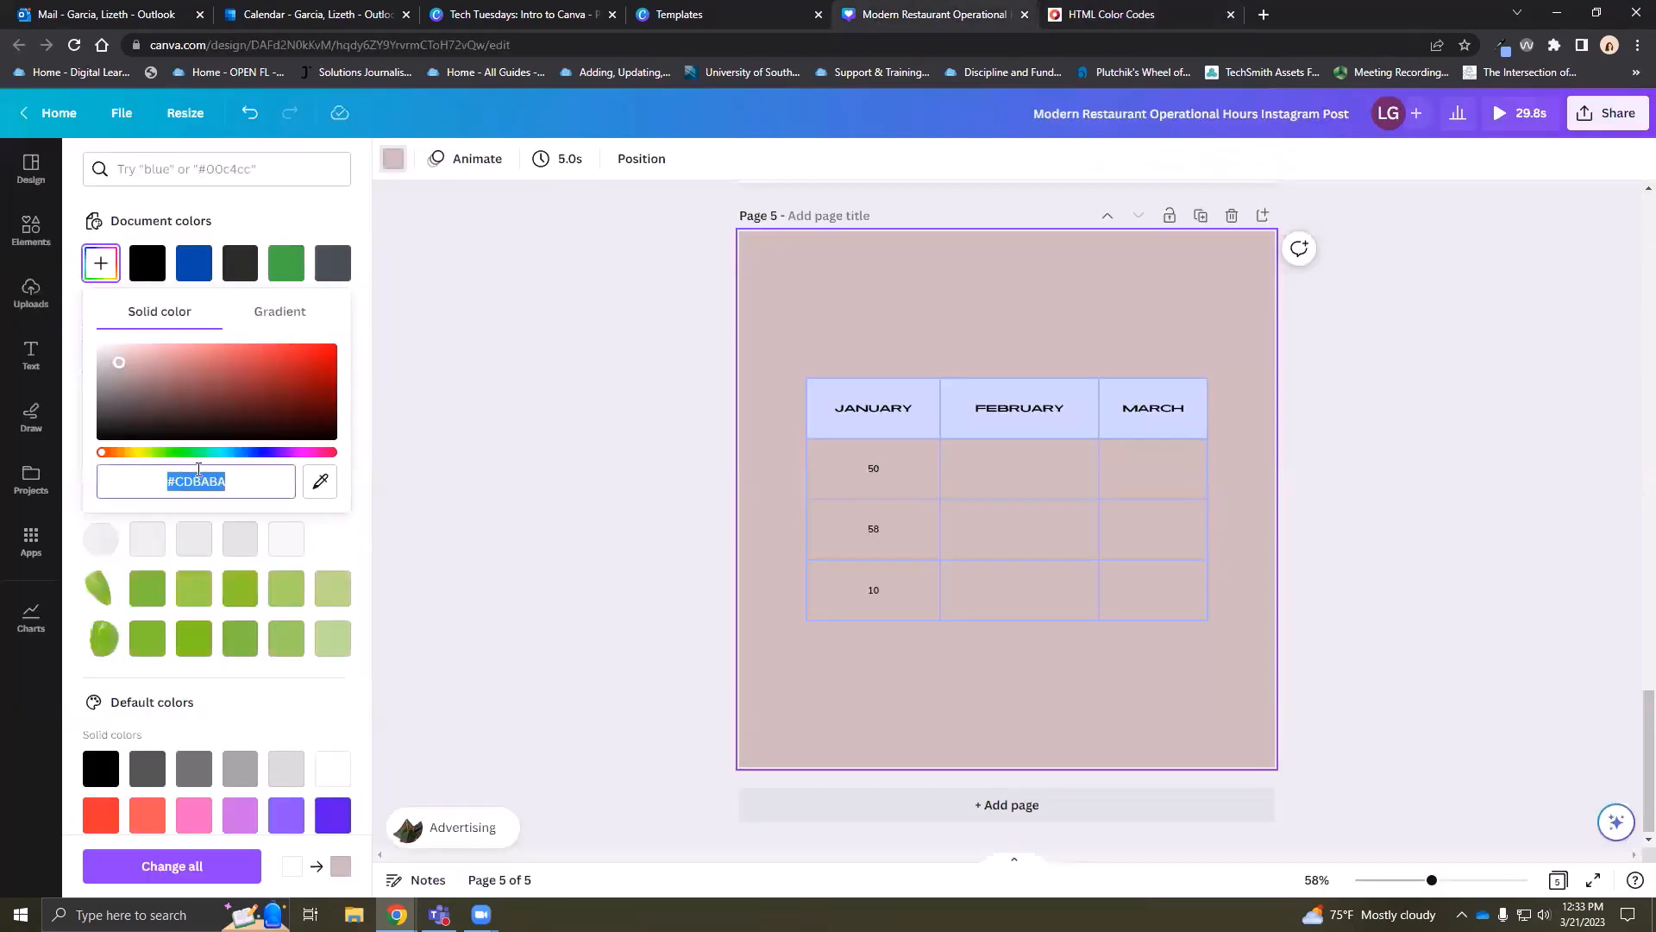
Paste #1D5ACB as the hex value so page 5's background turns royal blue
key(ctrl+v)
key(Return)
click(236, 478)
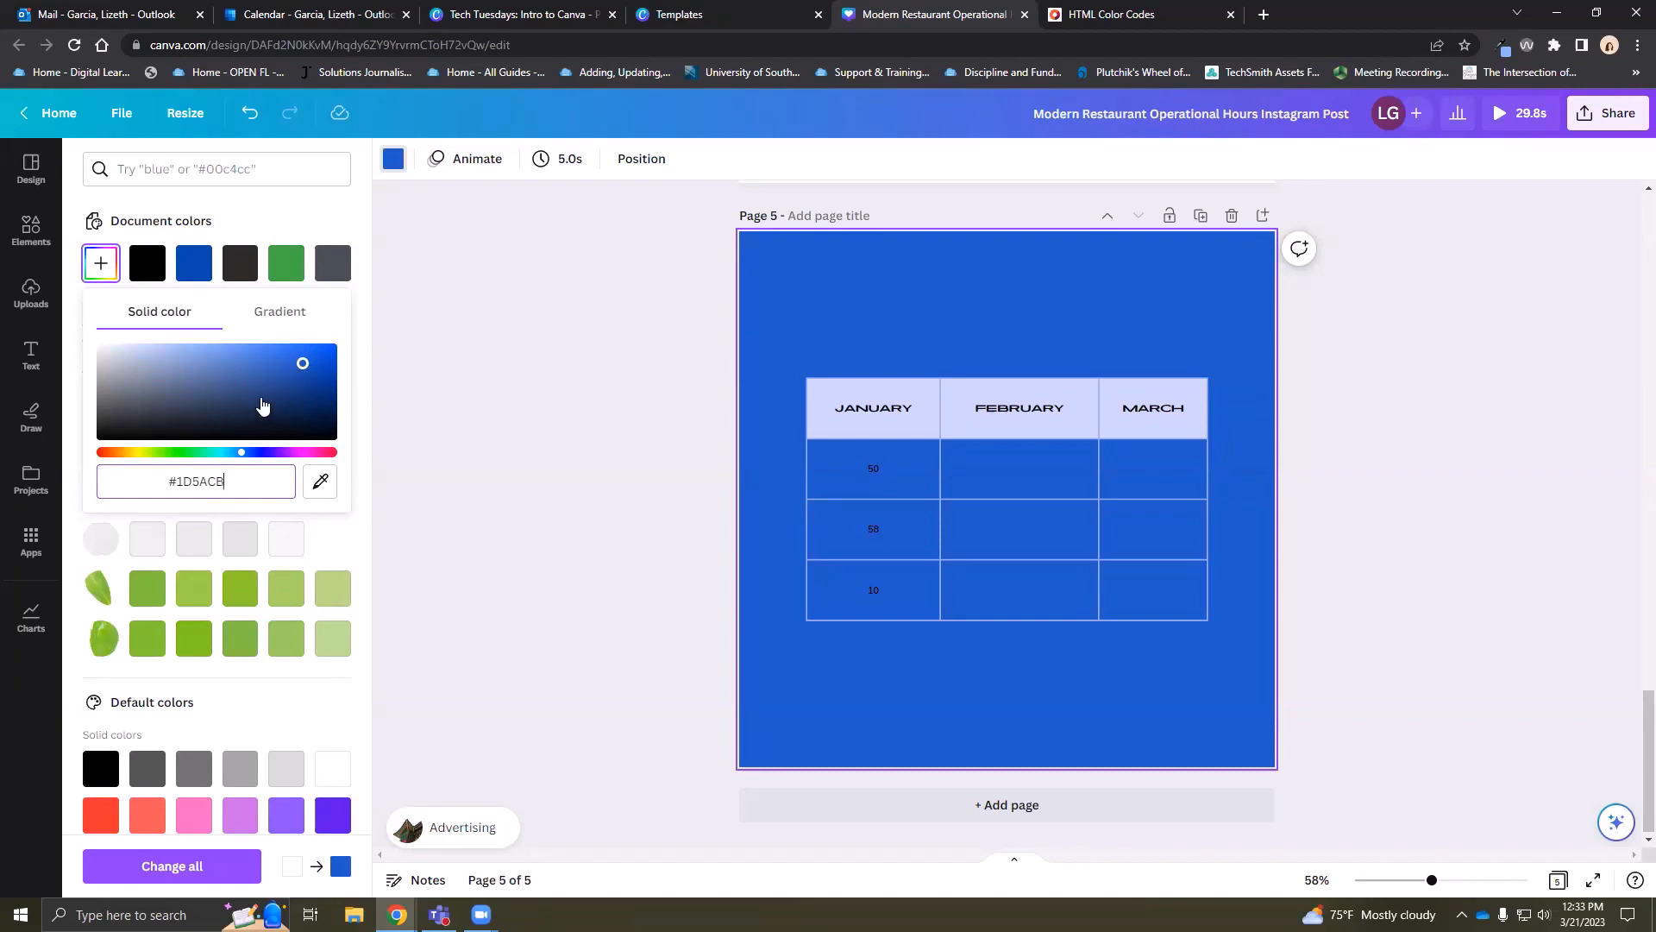
click(595, 323)
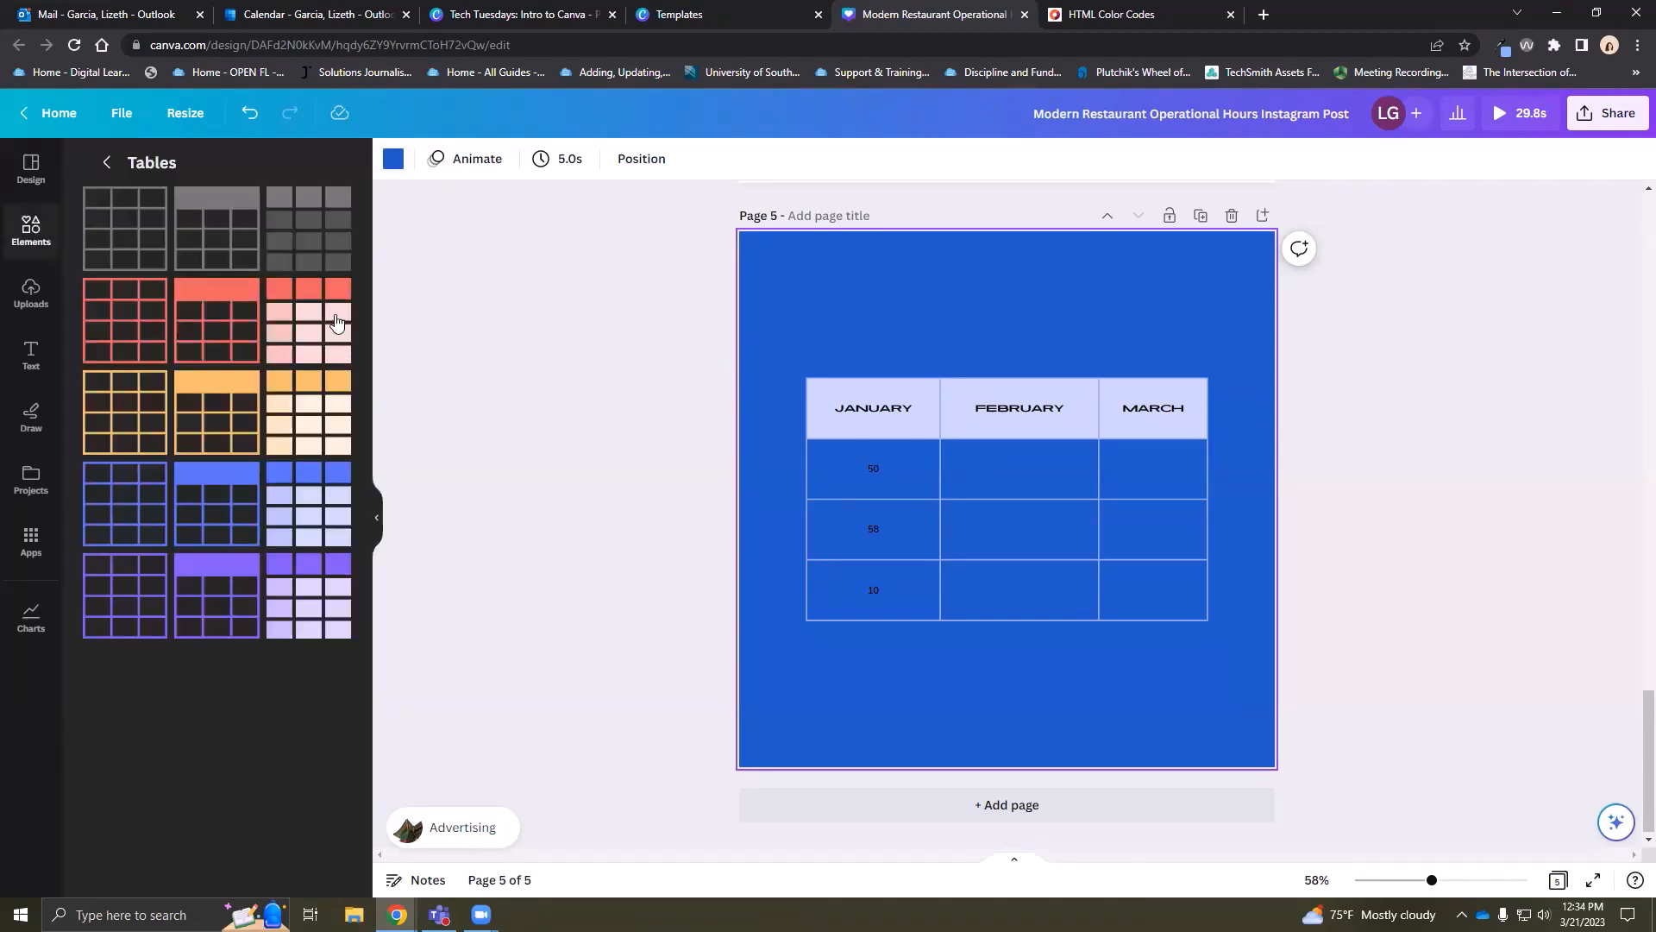
click(1501, 46)
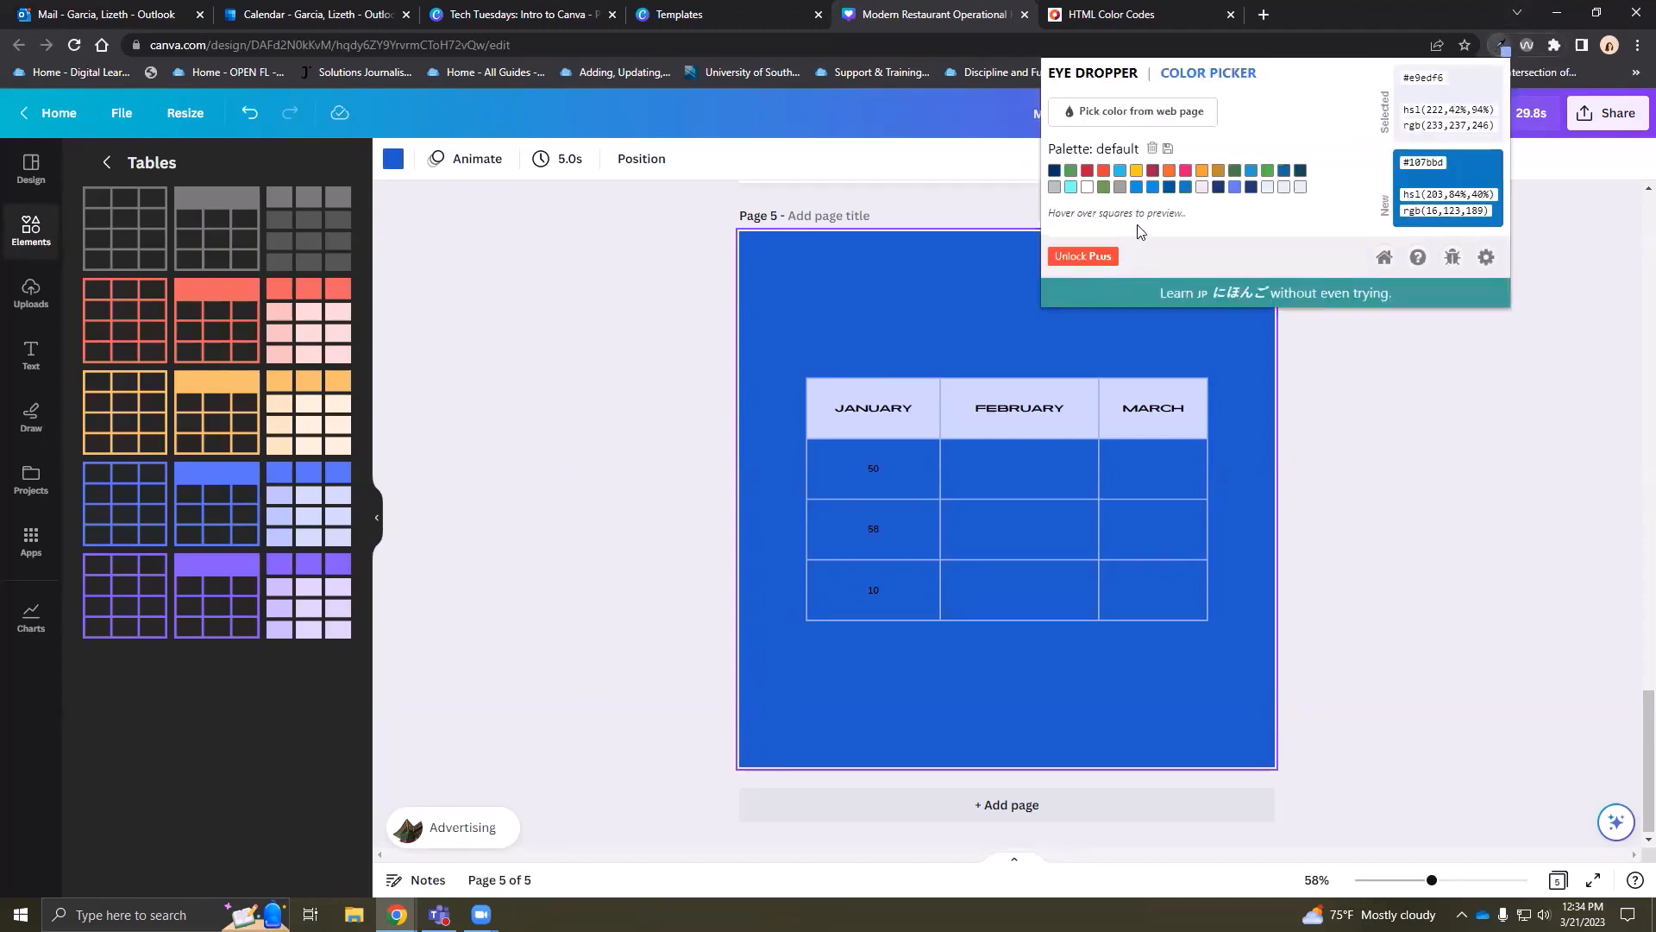
click(1089, 113)
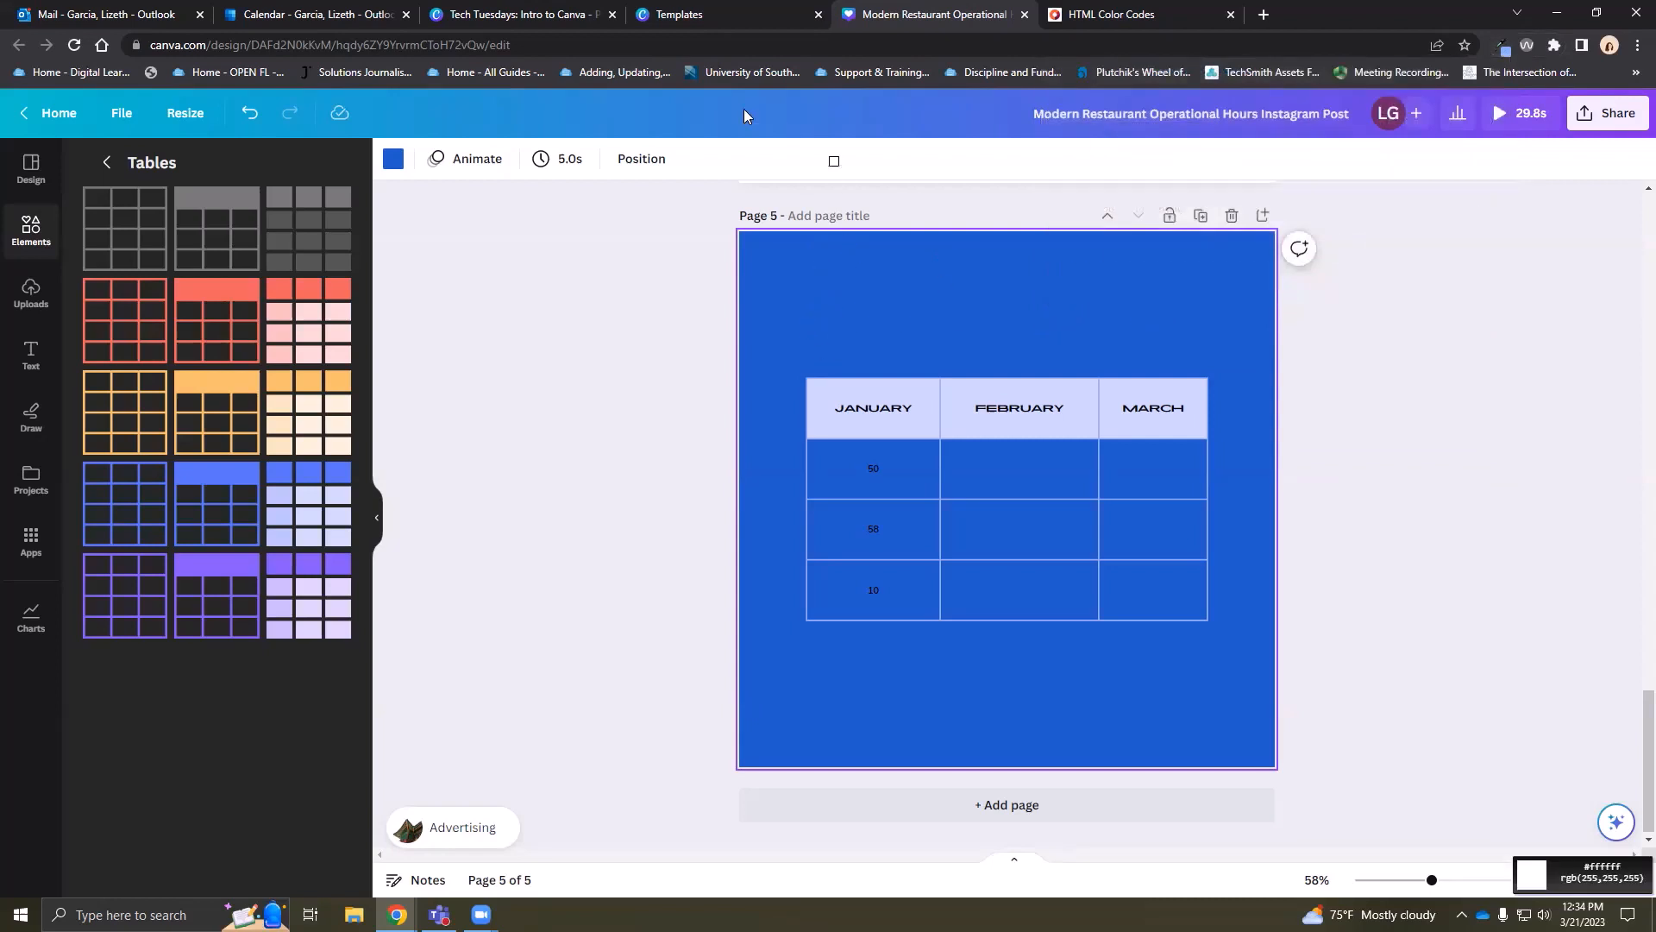
click(1374, 113)
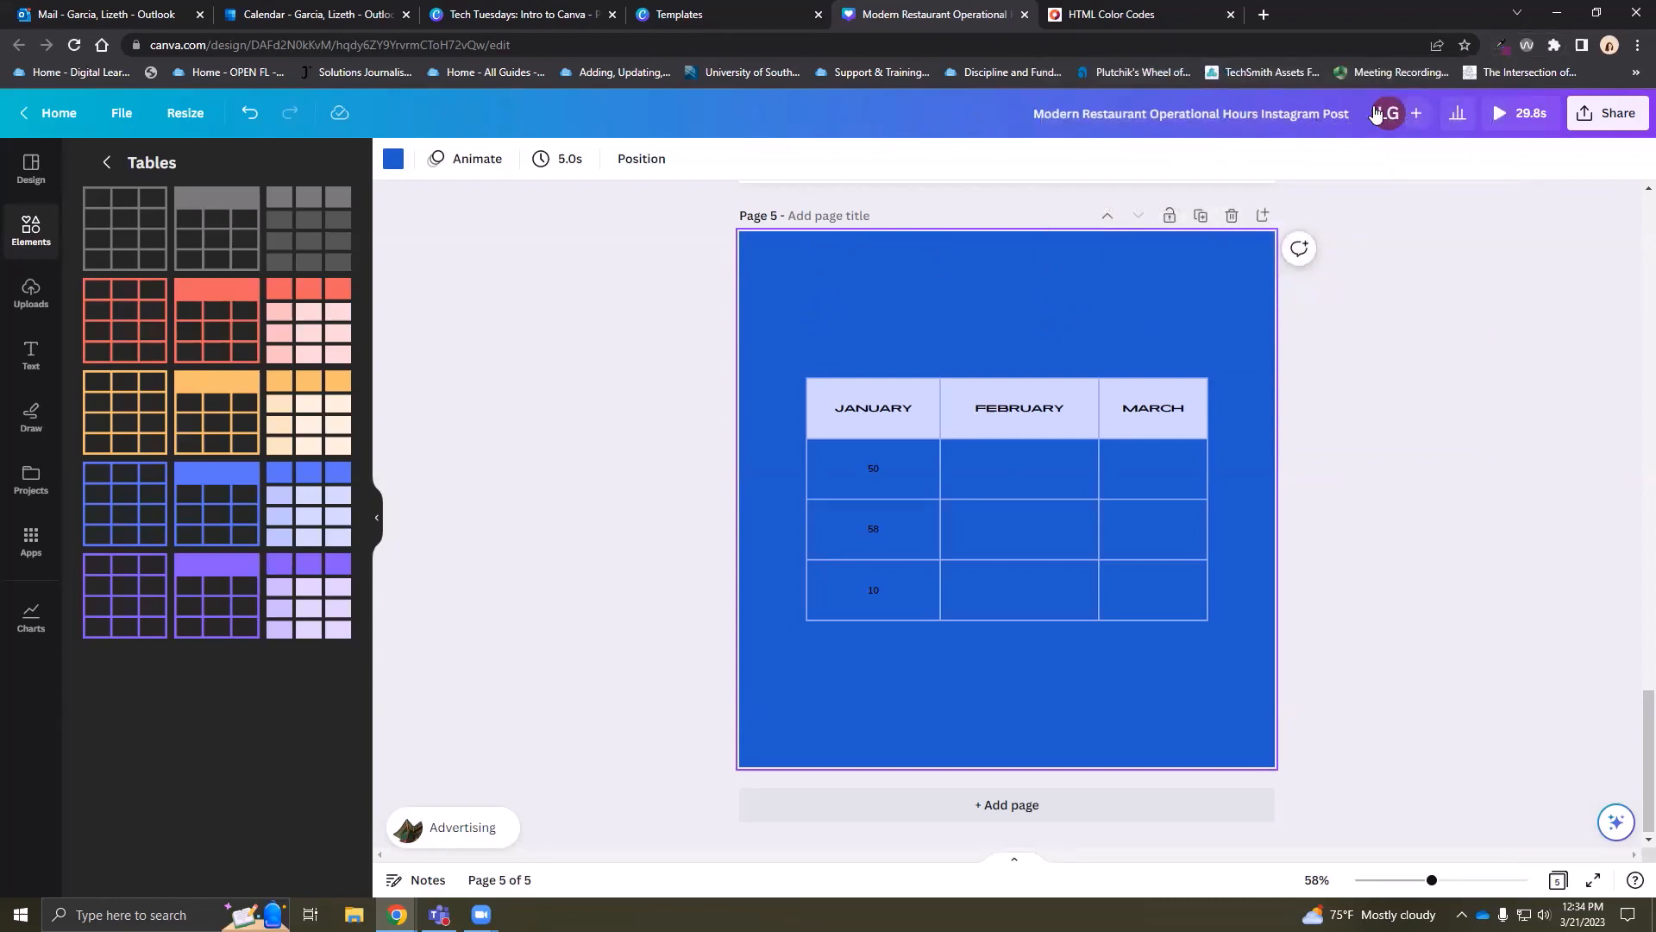
click(1506, 46)
triple_click(1428, 77)
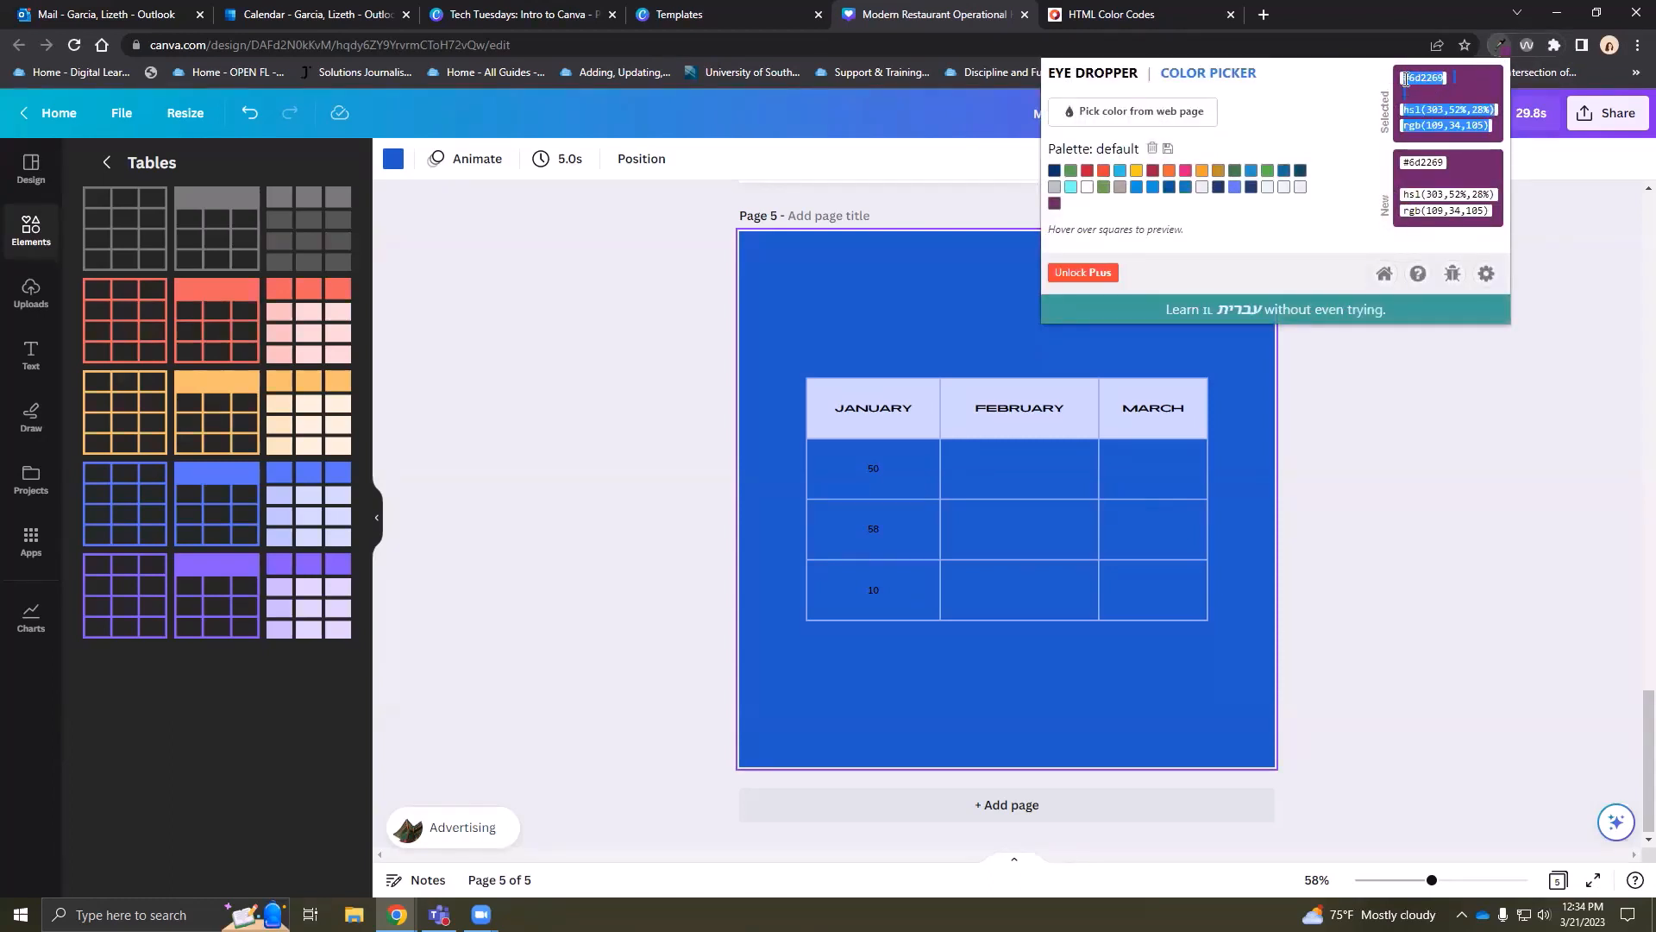
click(1390, 289)
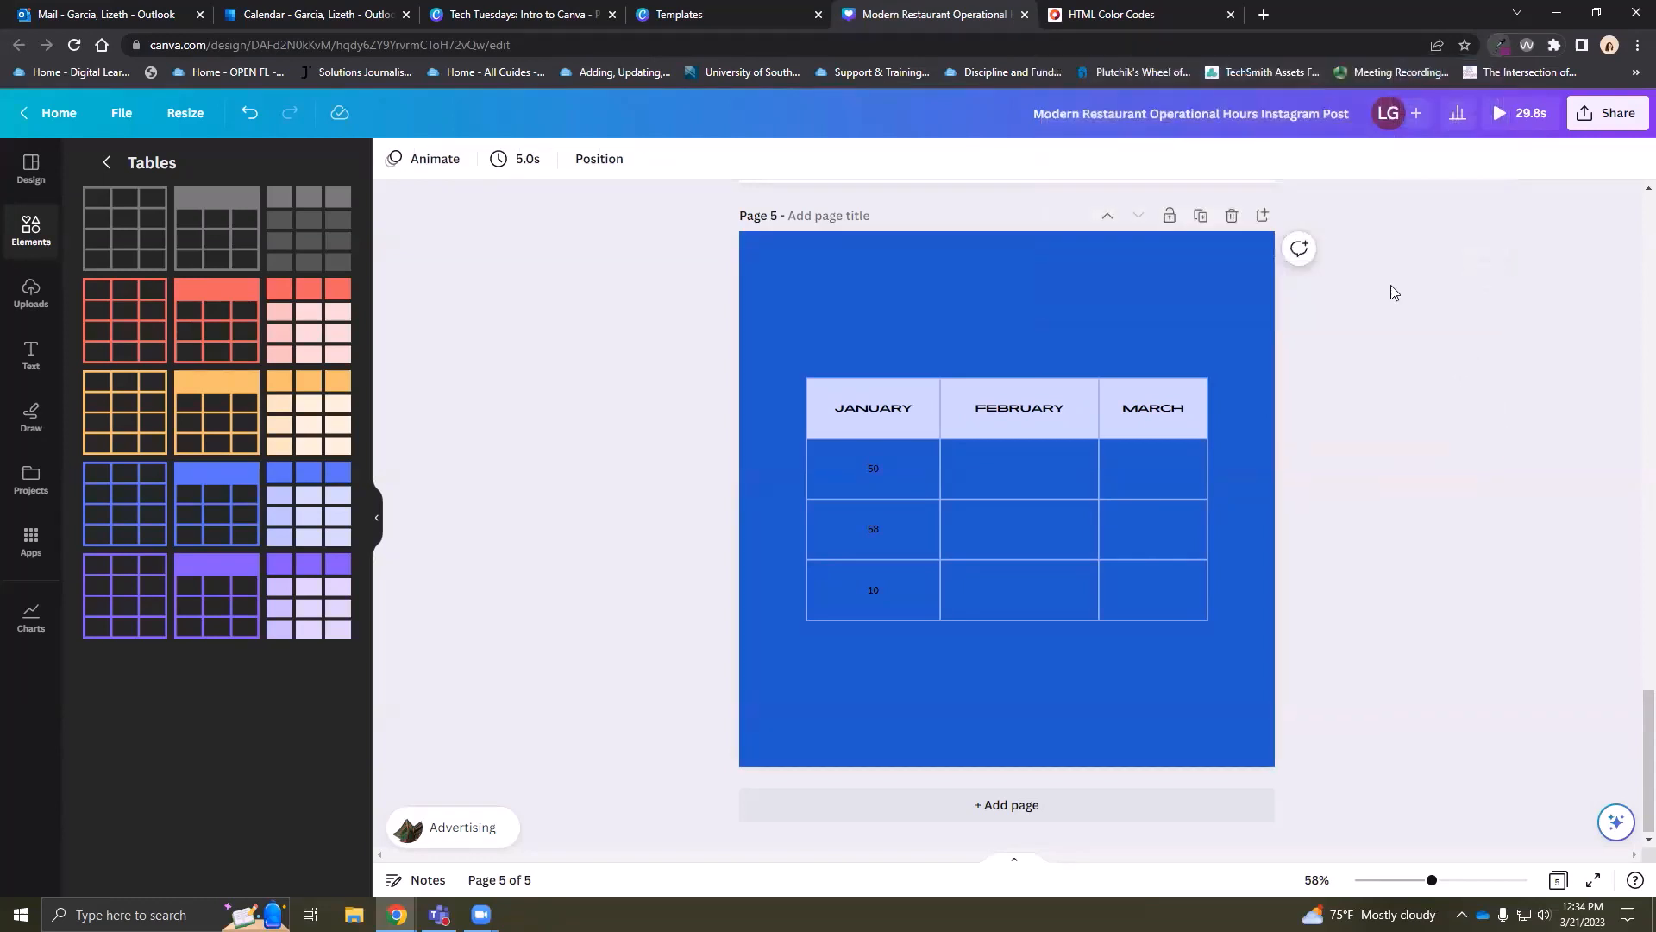
Delete page 5's blue background, leaving the table on white
click(378, 529)
click(29, 236)
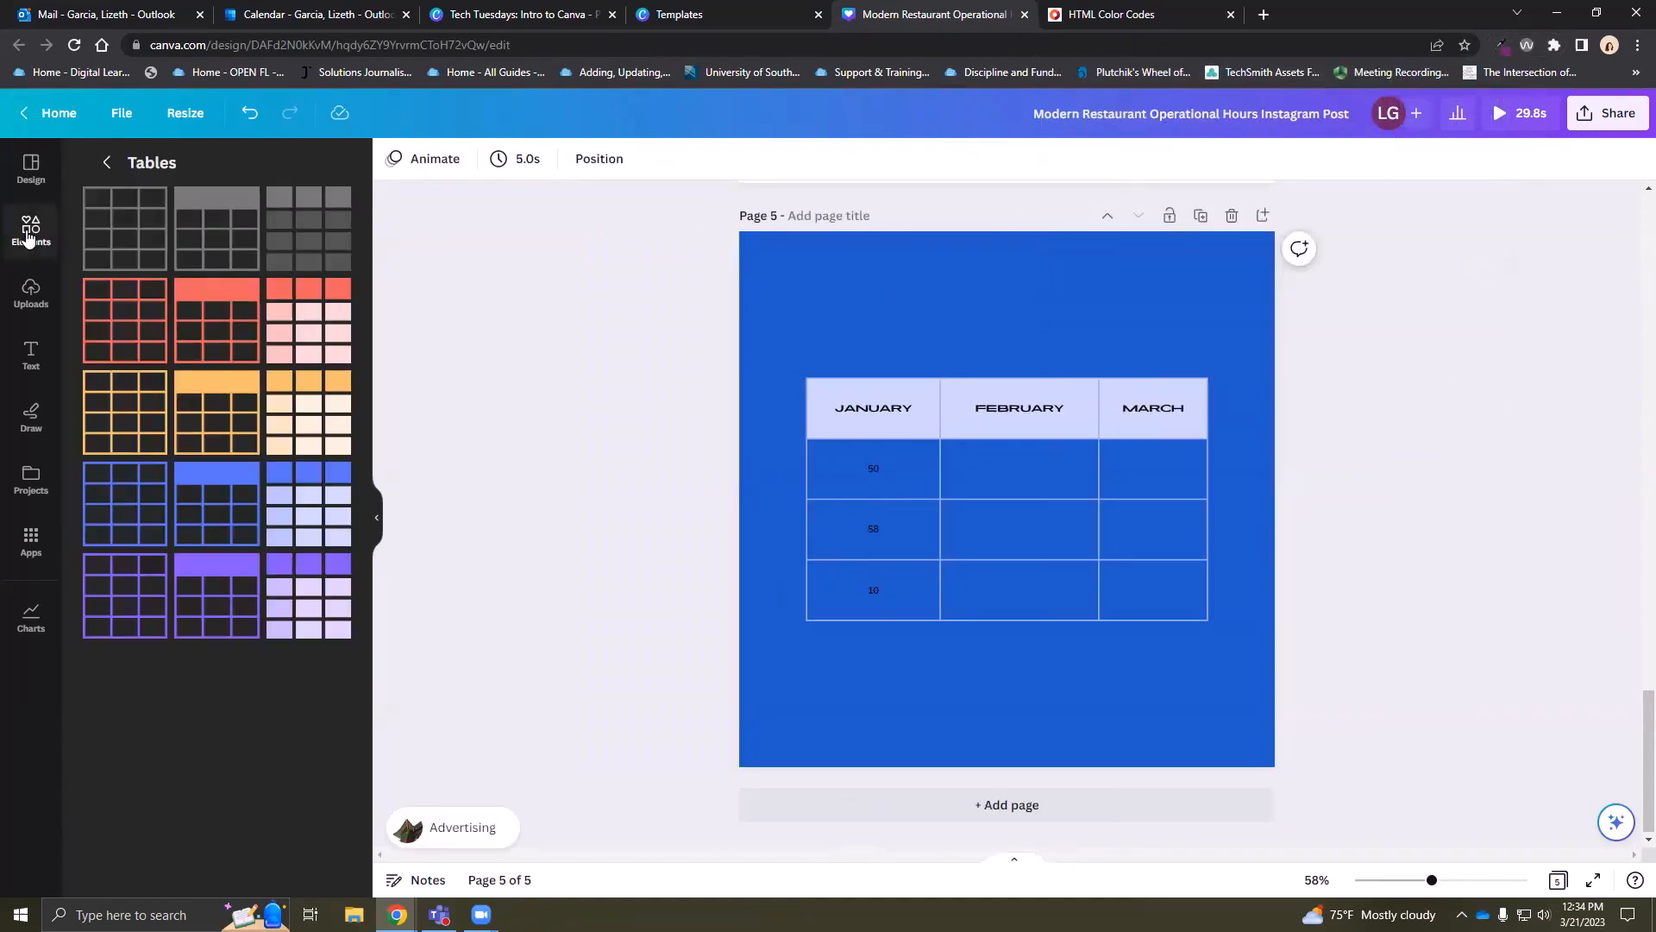
click(106, 163)
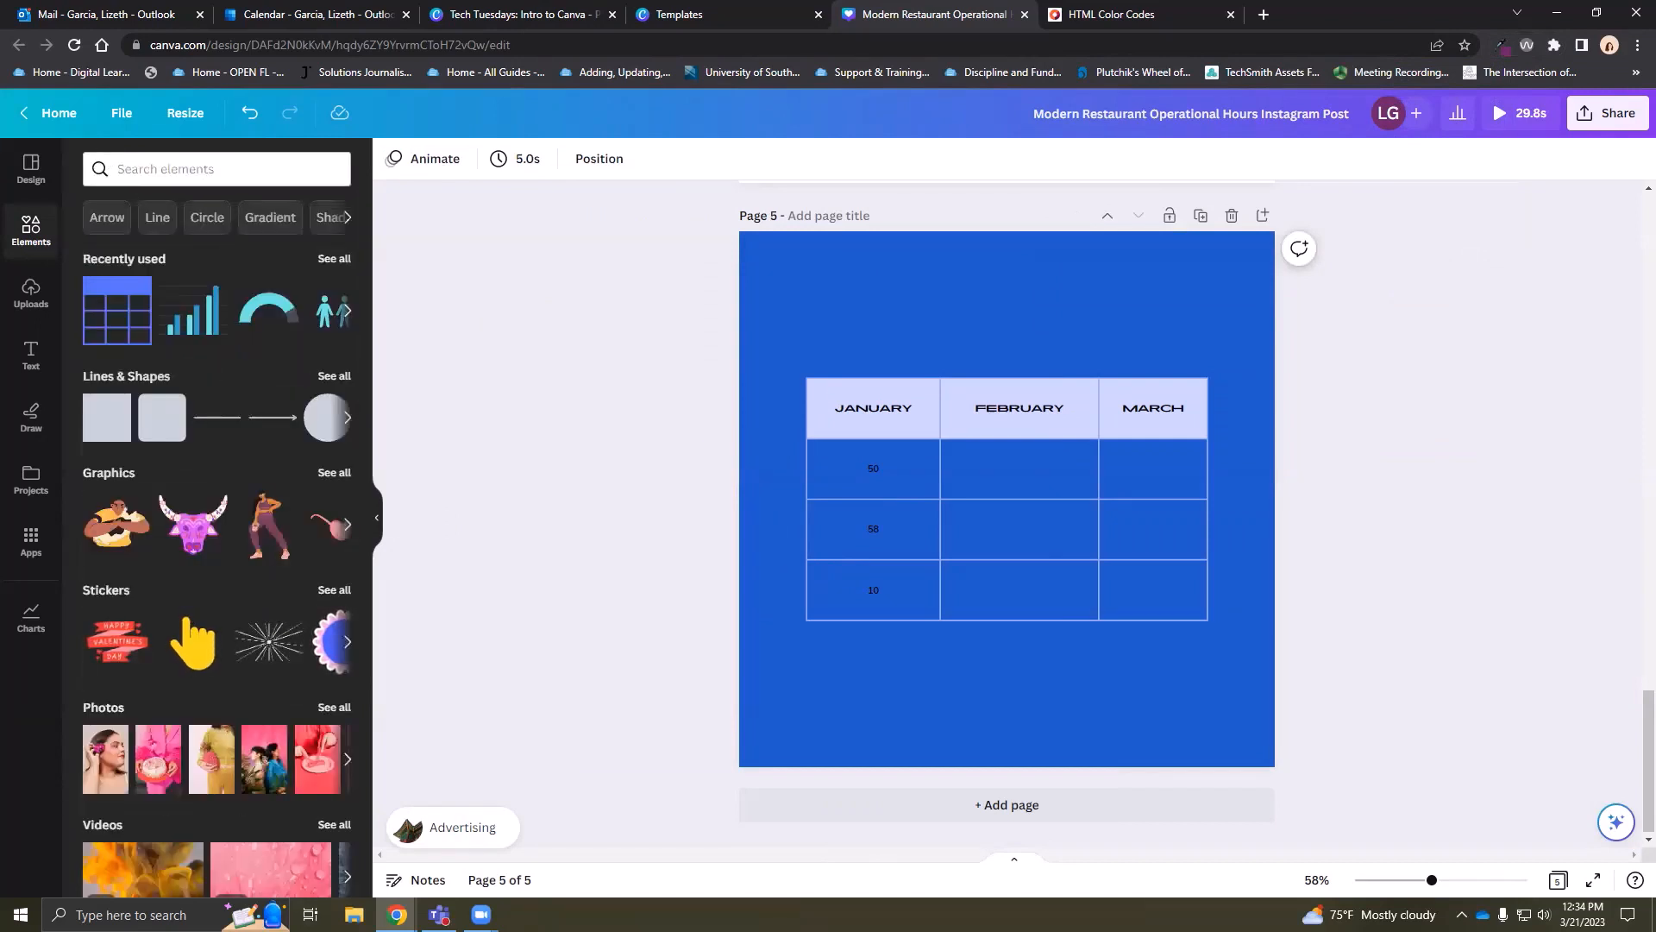
click(823, 293)
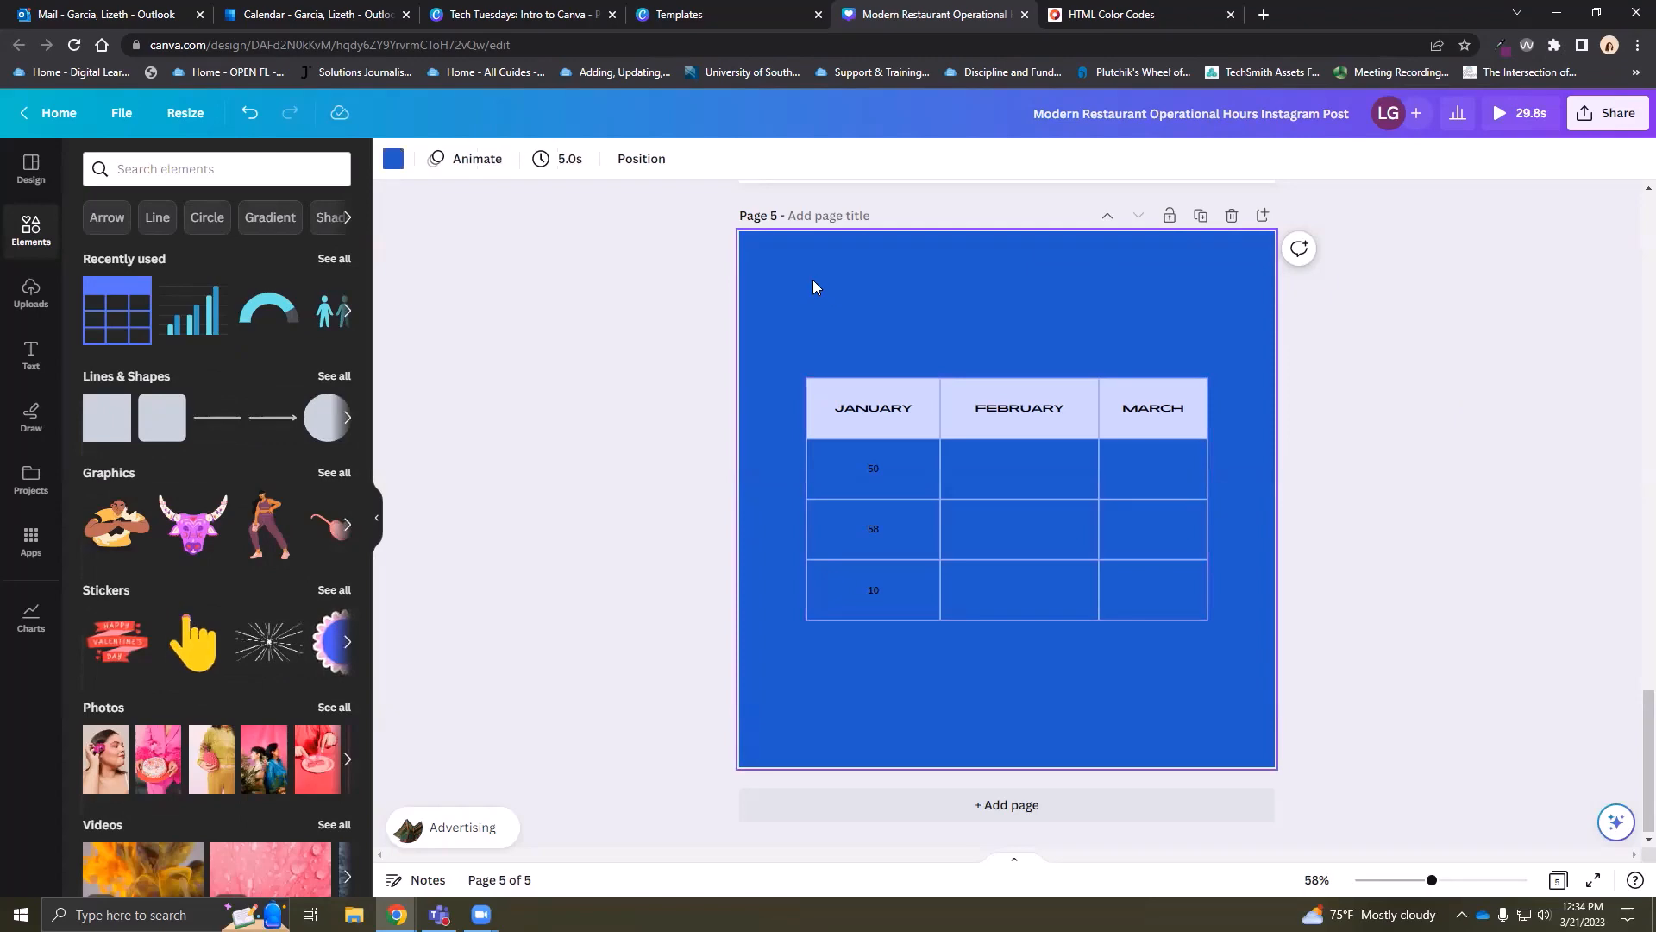
key(Delete)
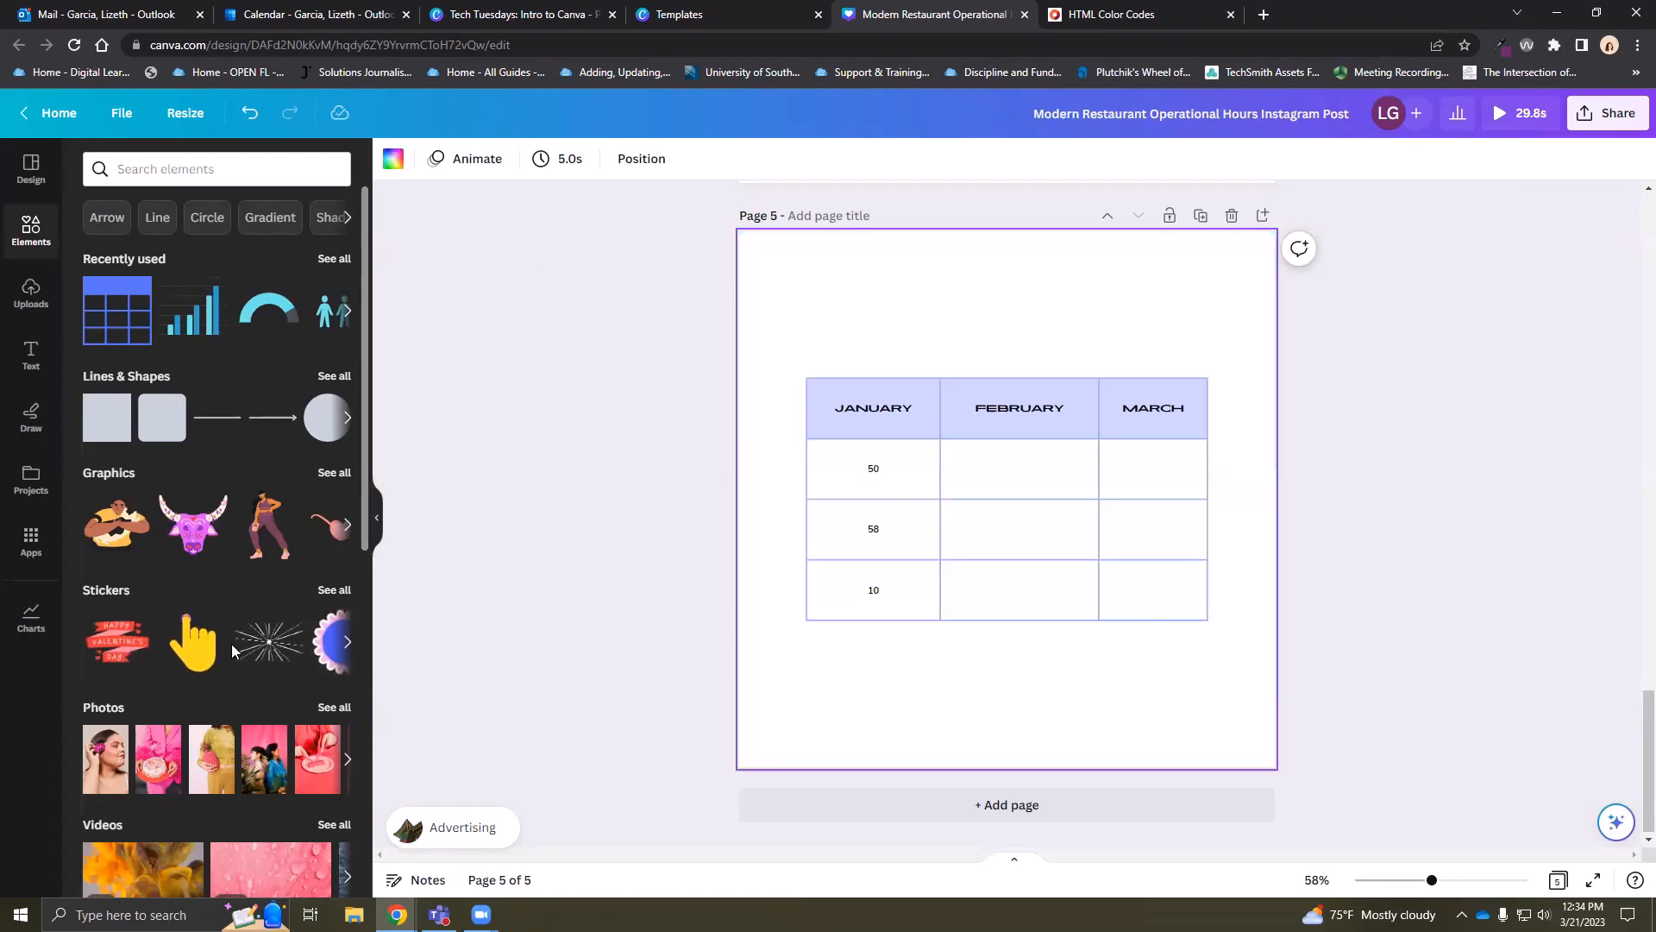
Add a new blank page 6 after page 5
scroll(231, 645, down, 6)
scroll(230, 653, down, 6)
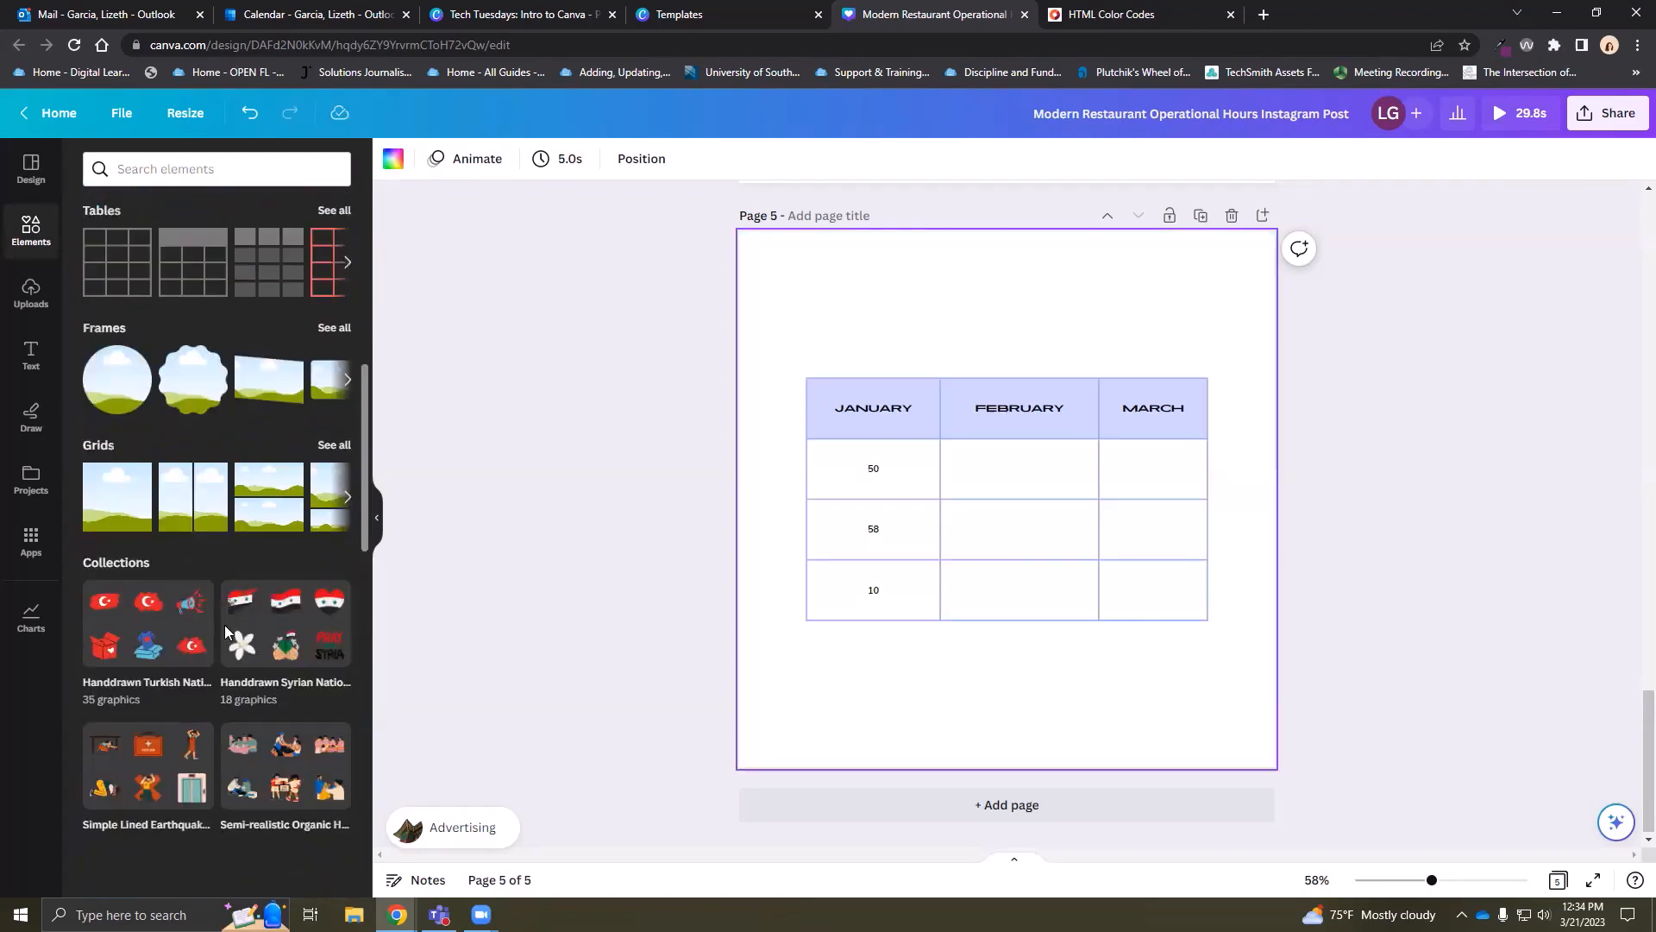
click(984, 804)
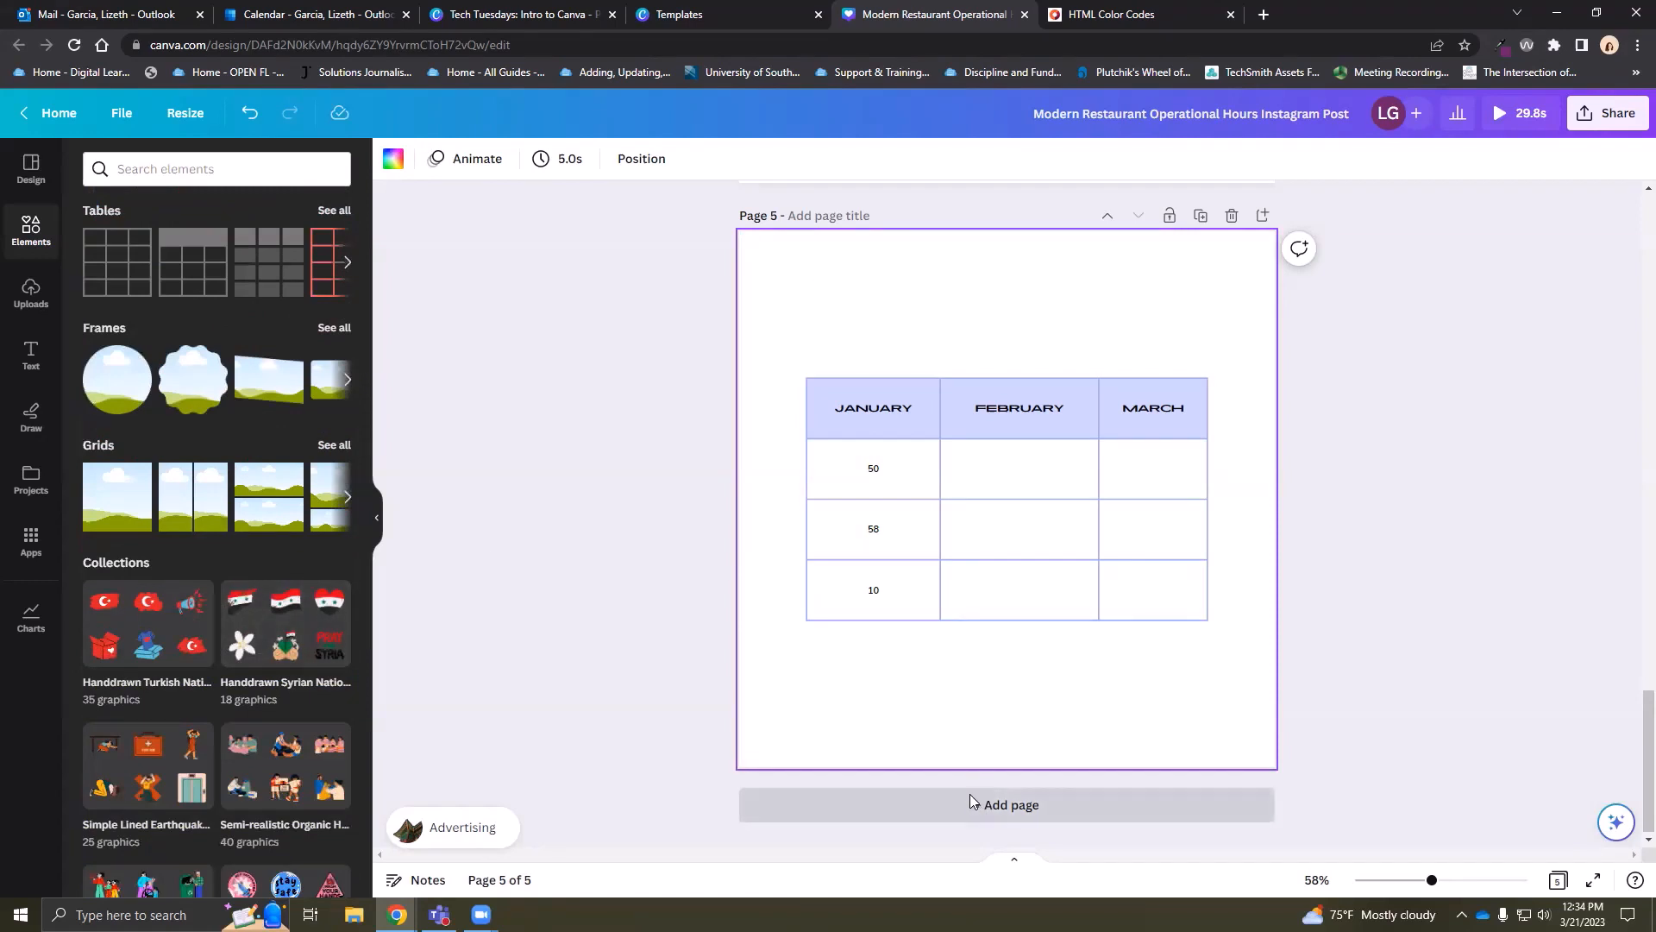
Add a circle frame from all frames and resize it, then add a monitor frame
click(334, 327)
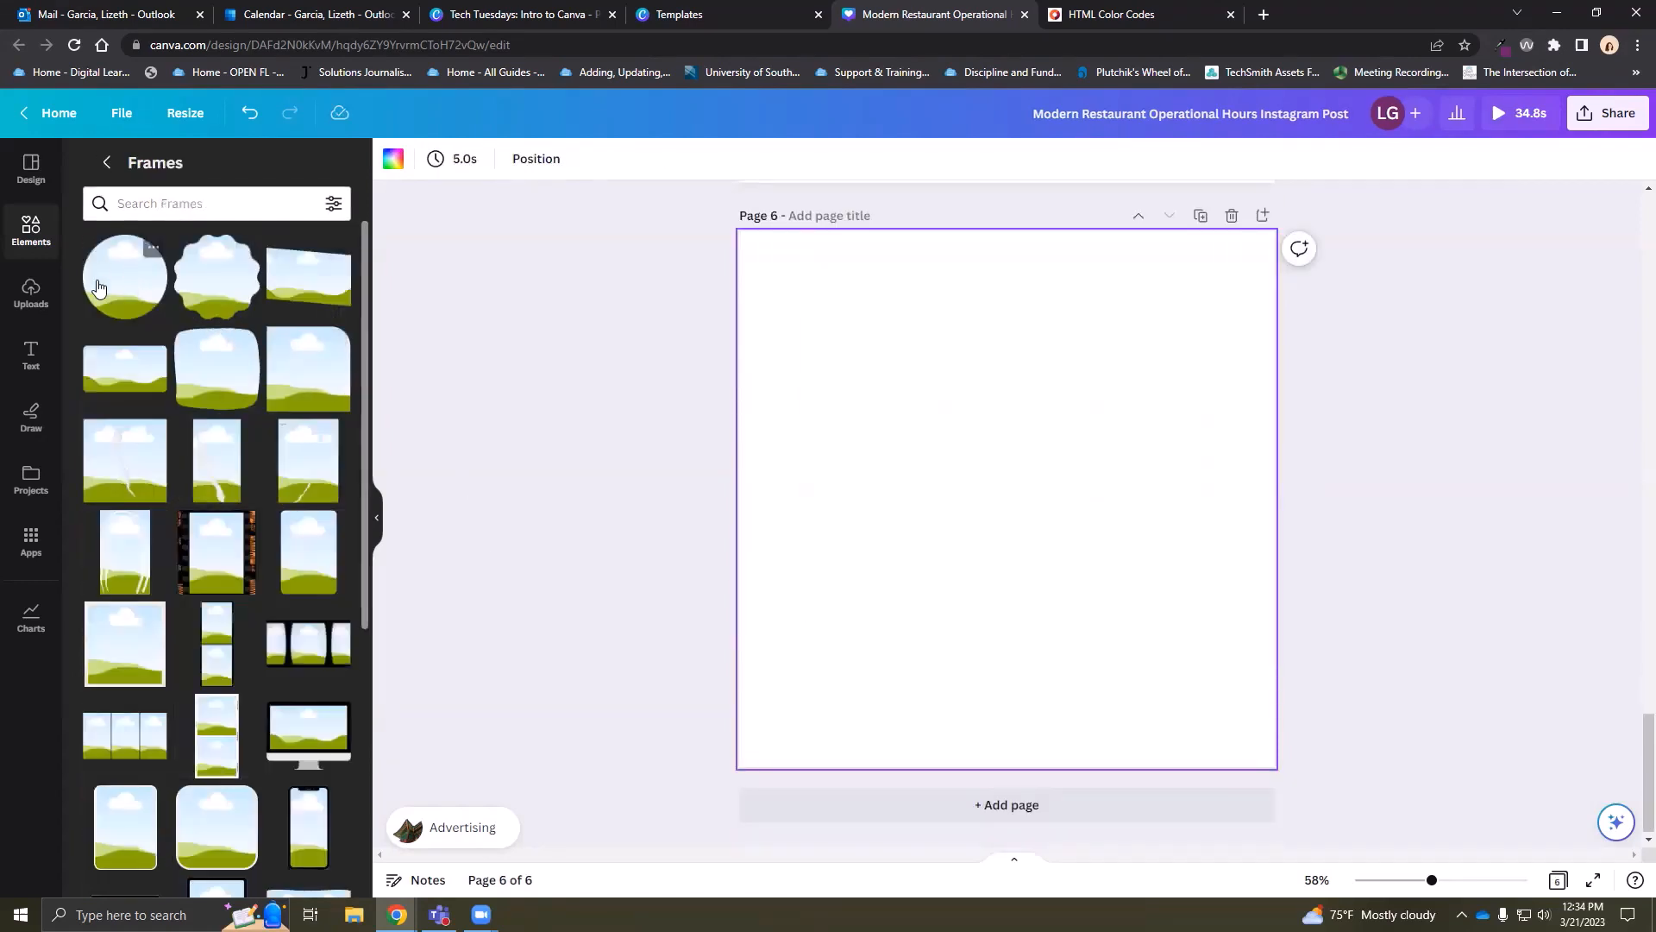
drag(972, 414, 877, 320)
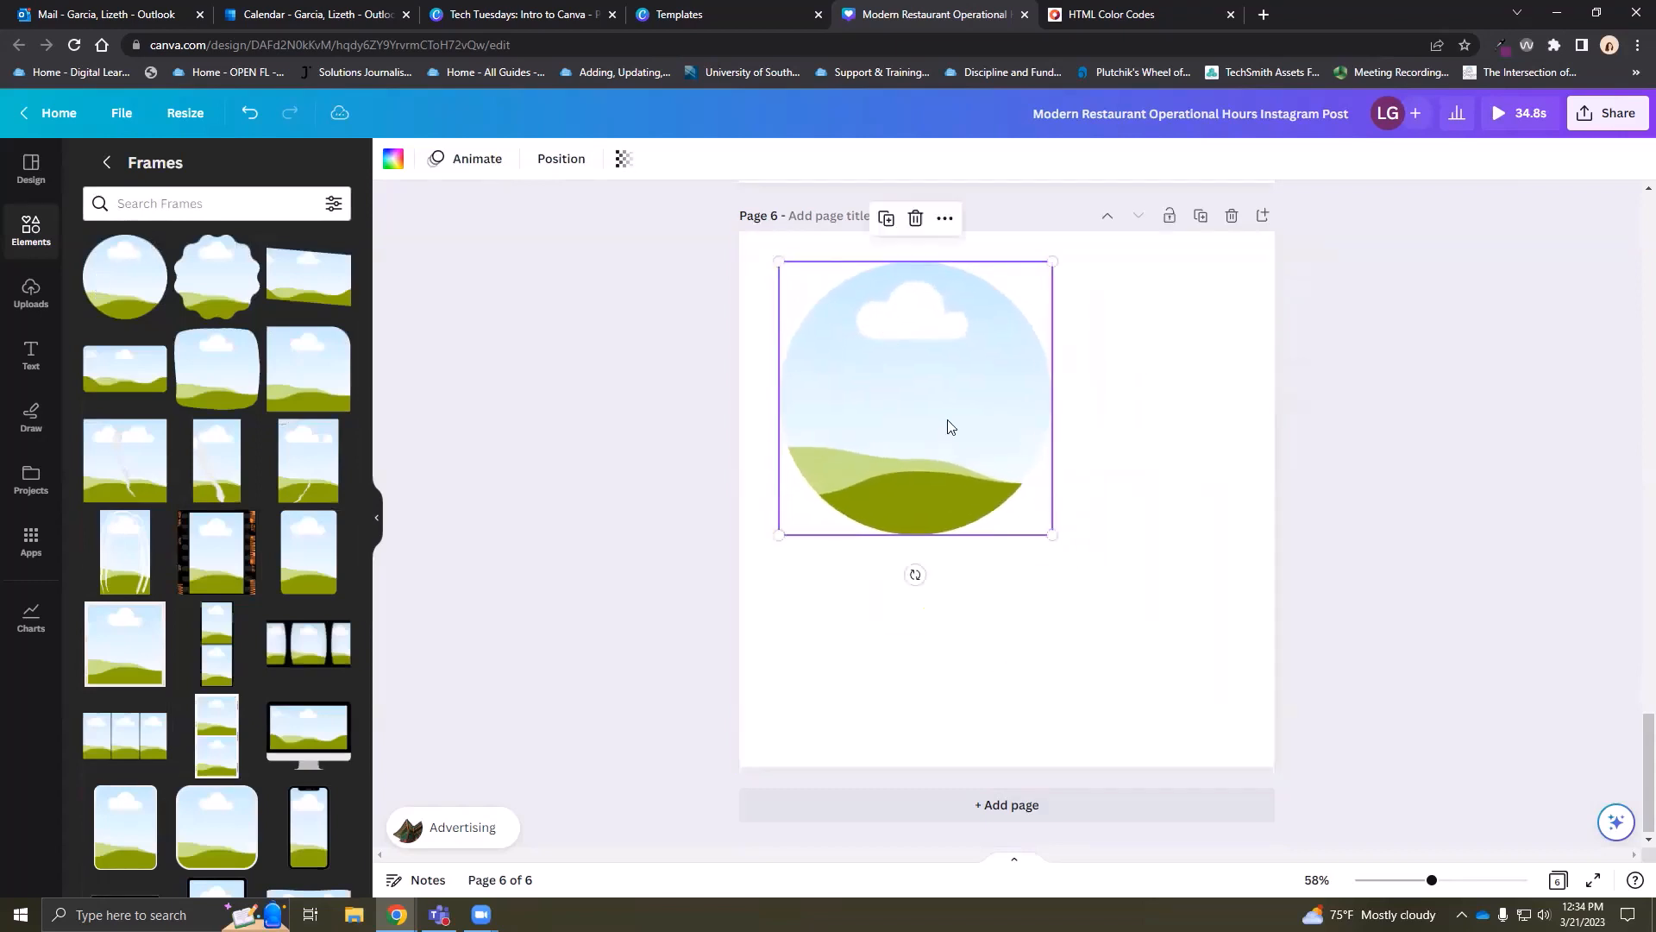
drag(1050, 530, 1140, 627)
scroll(274, 664, down, 1)
click(275, 664)
click(850, 652)
Add a phone frame at the lower left and move the circle frame to the upper right
scroll(308, 621, down, 2)
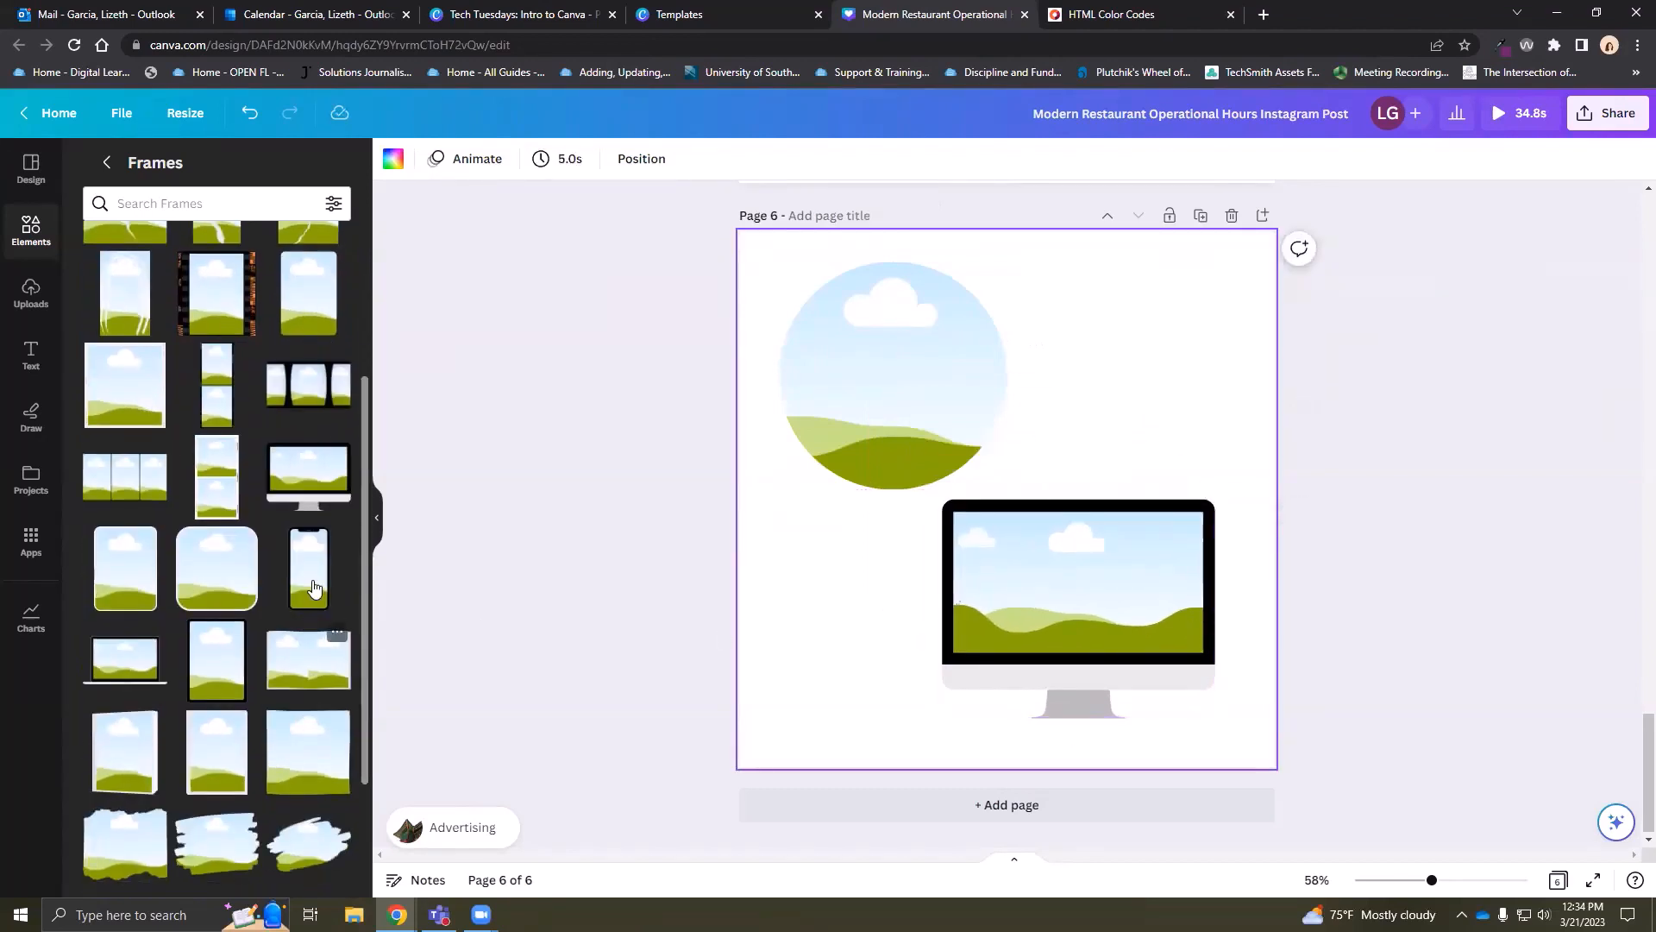
click(309, 569)
drag(981, 497, 815, 593)
drag(958, 358, 1152, 339)
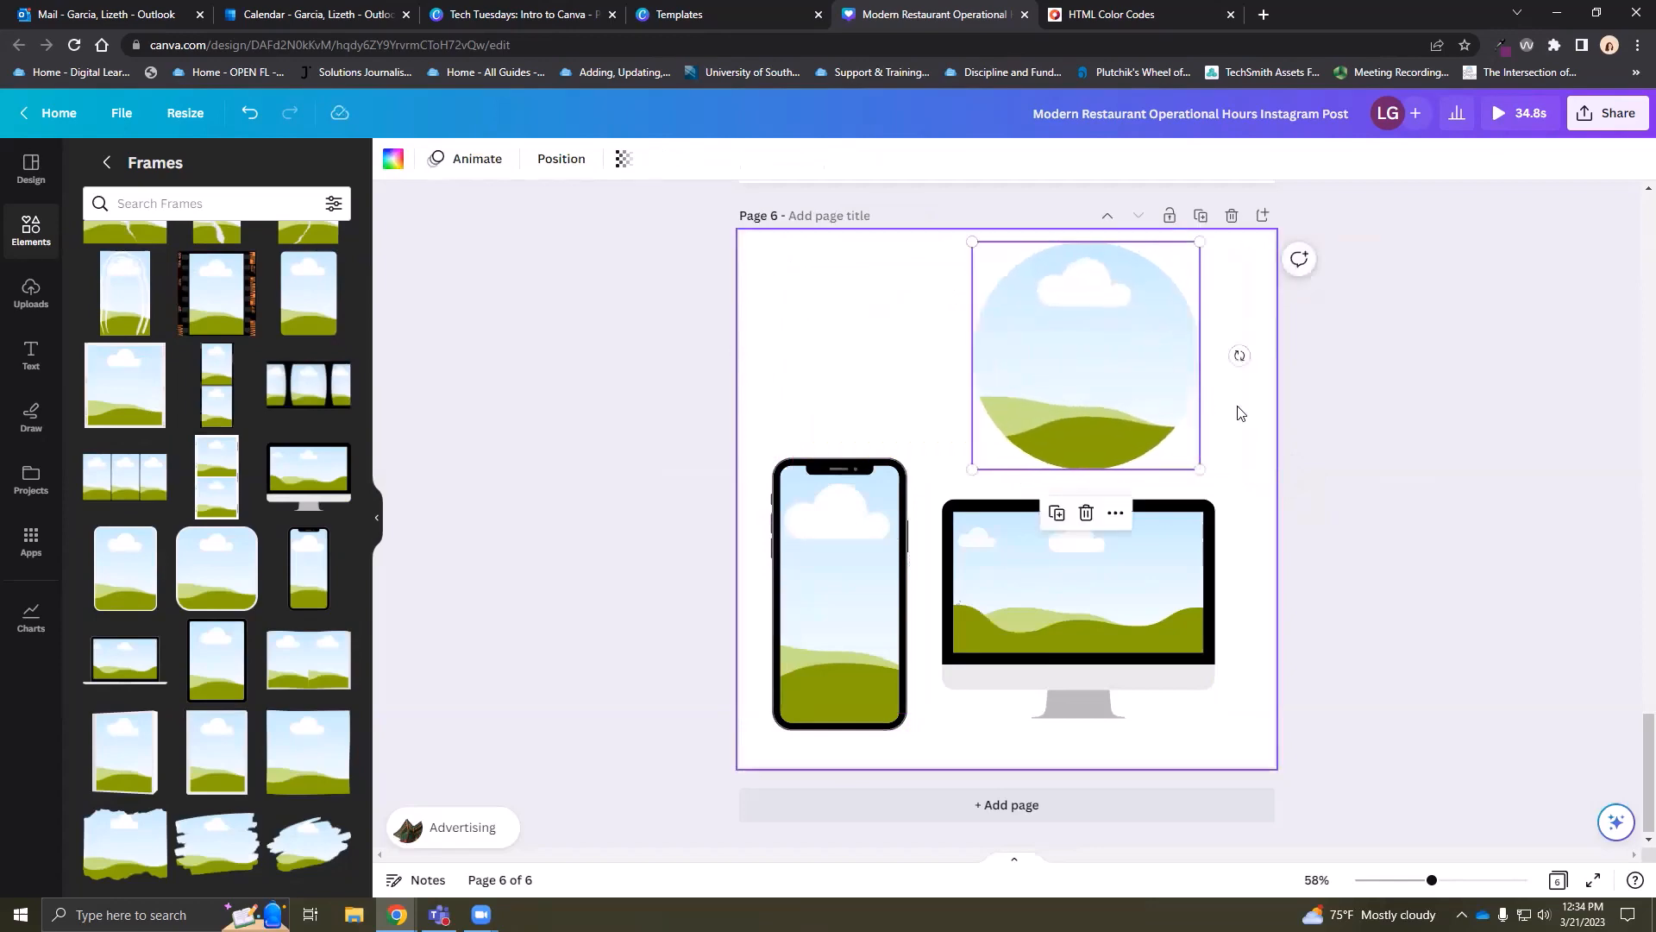
click(863, 345)
click(31, 294)
click(31, 229)
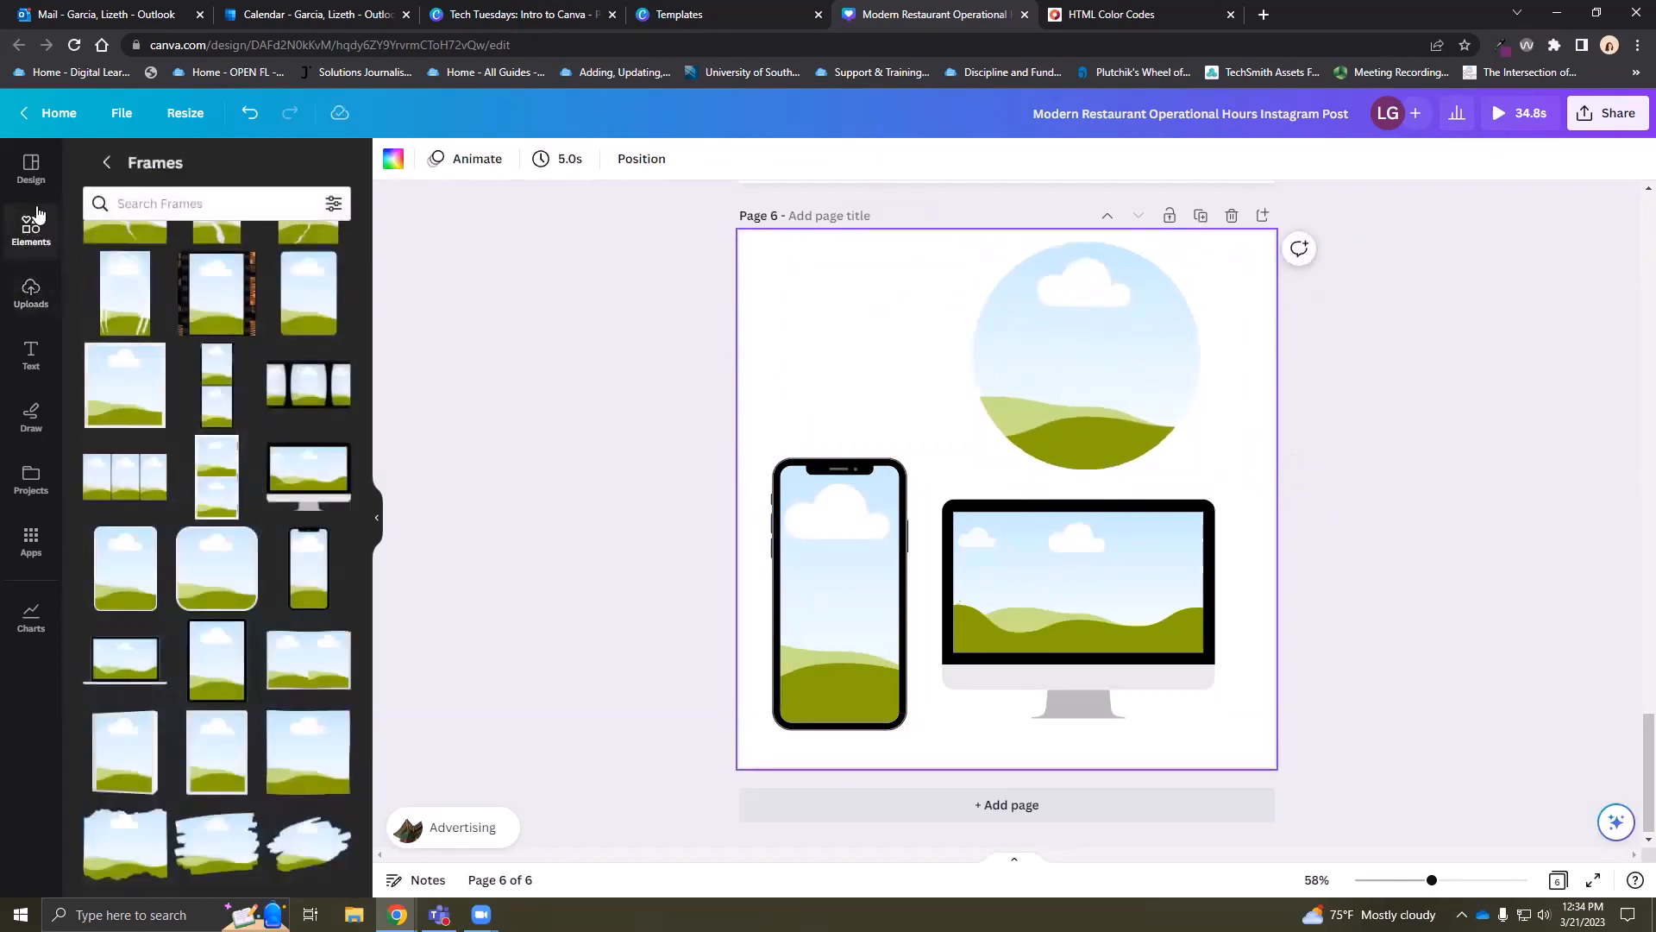
Search Elements for 'medical coding' and show all matching photos
click(106, 162)
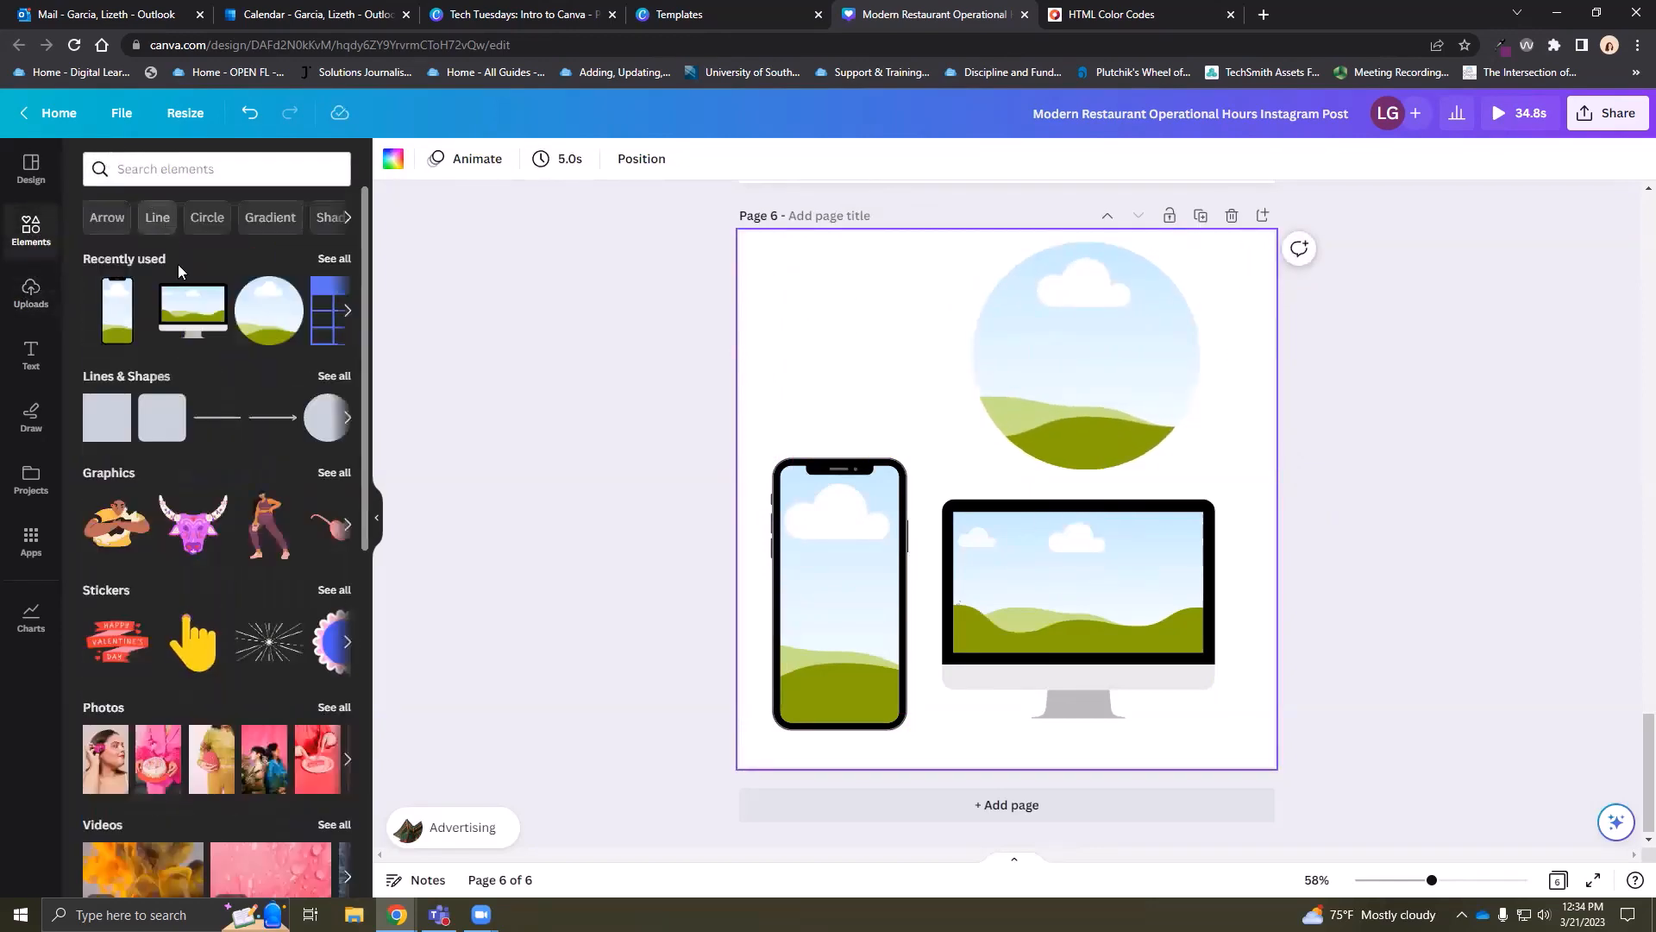
click(178, 170)
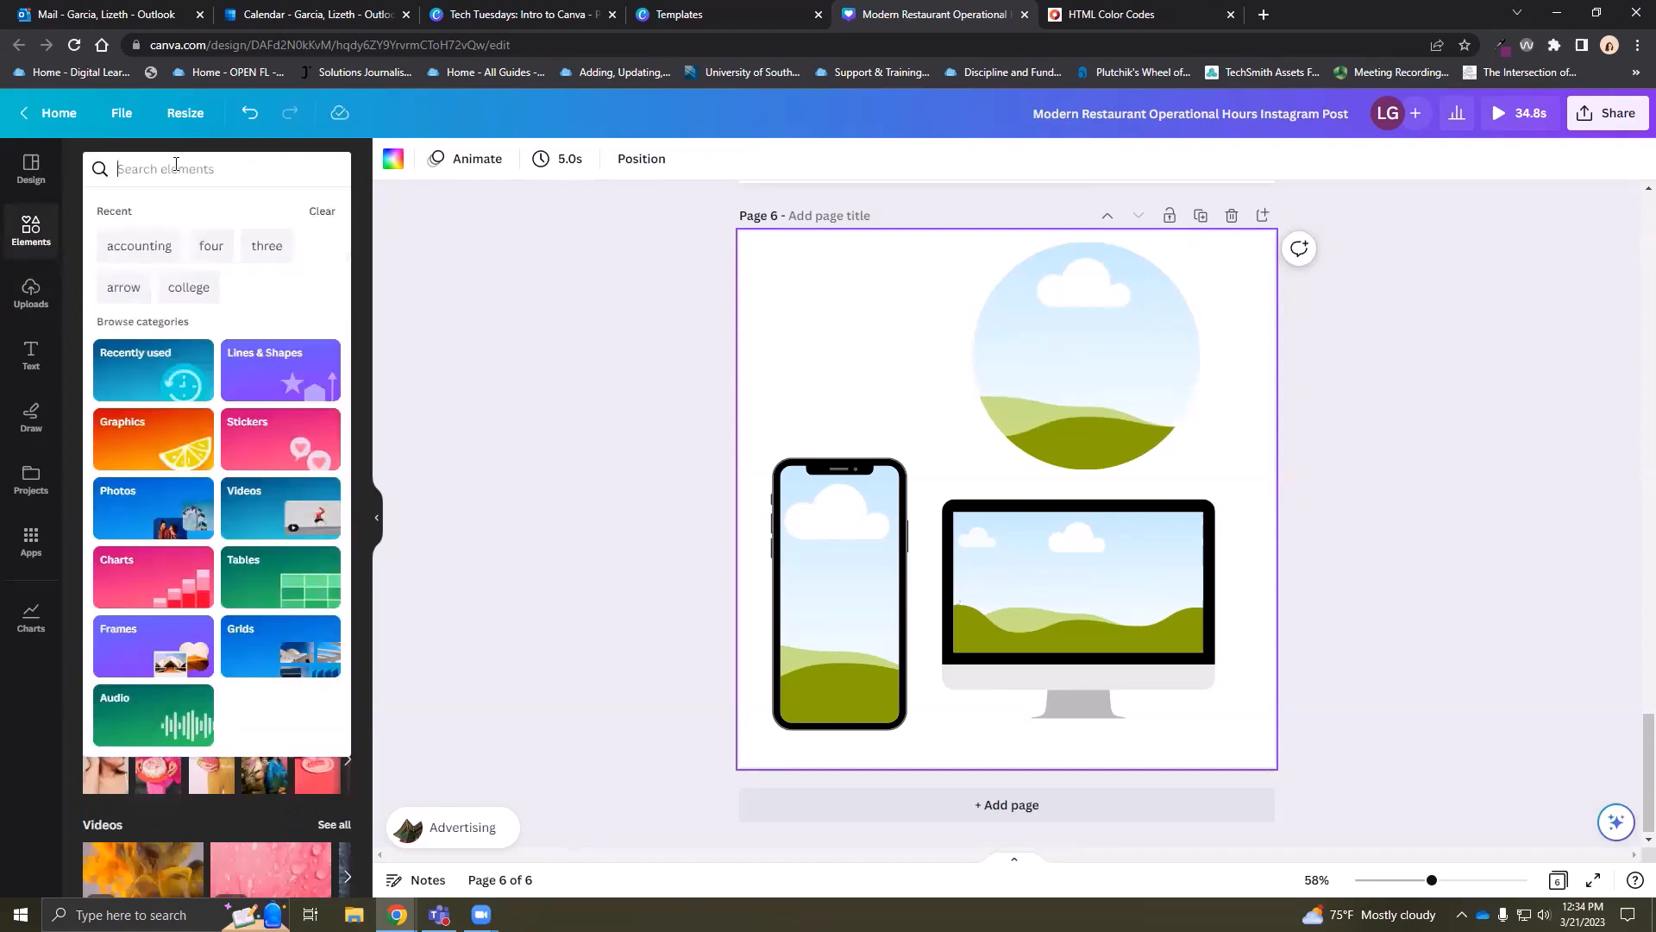
text(medical)
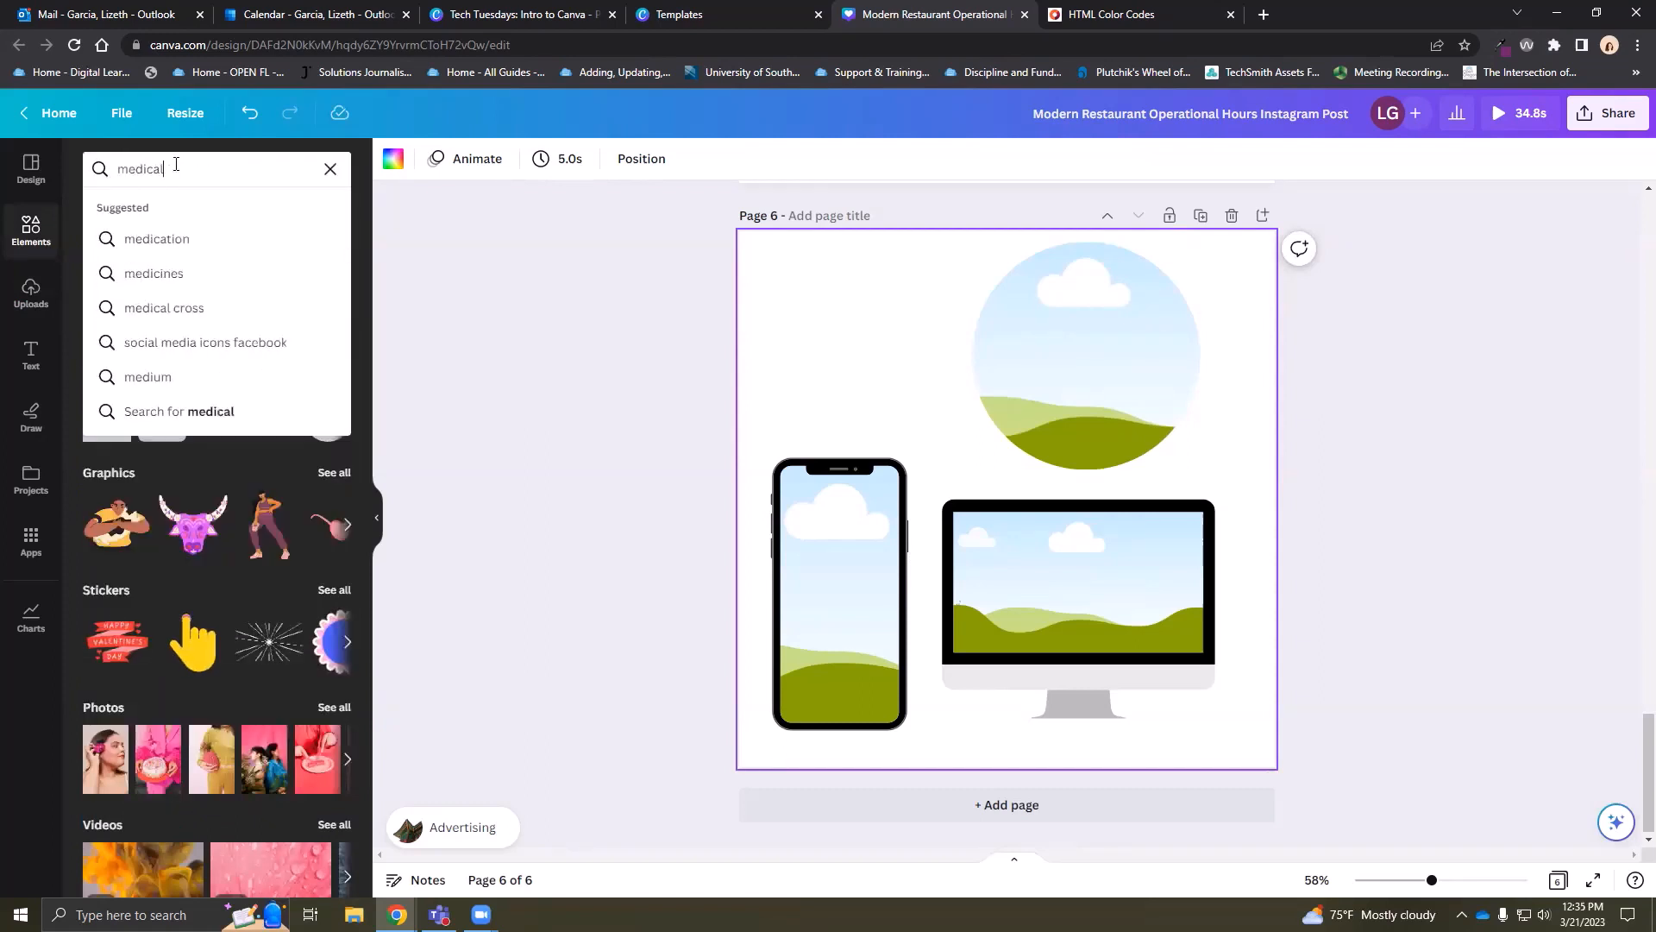
text( coding)
key(Return)
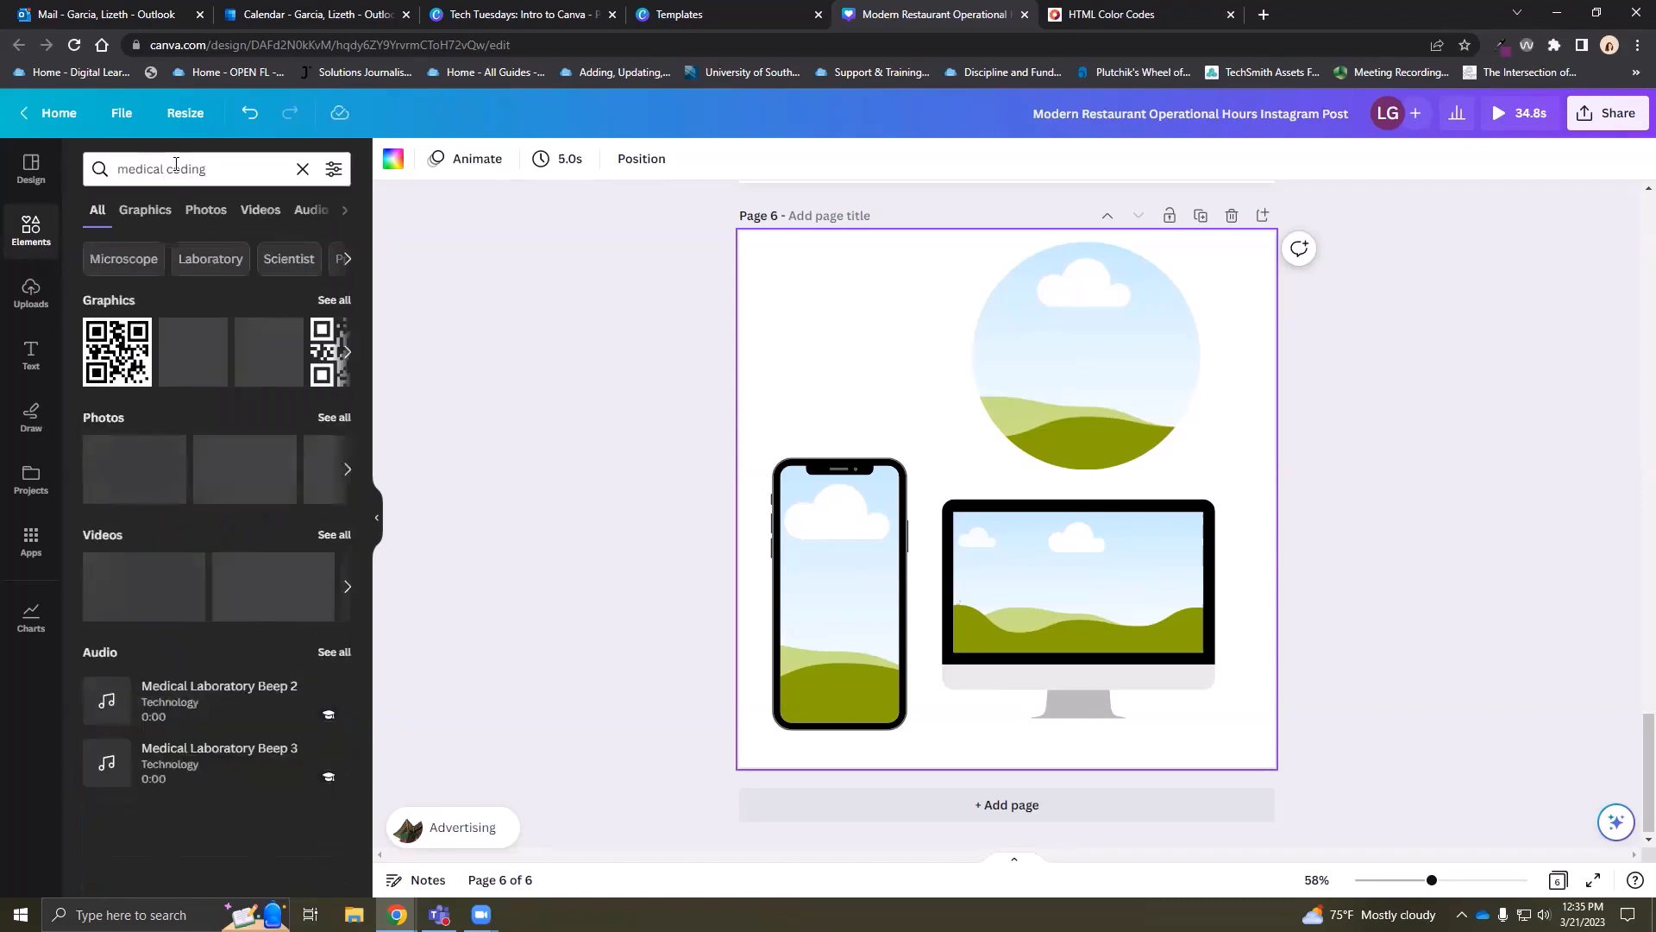
click(333, 418)
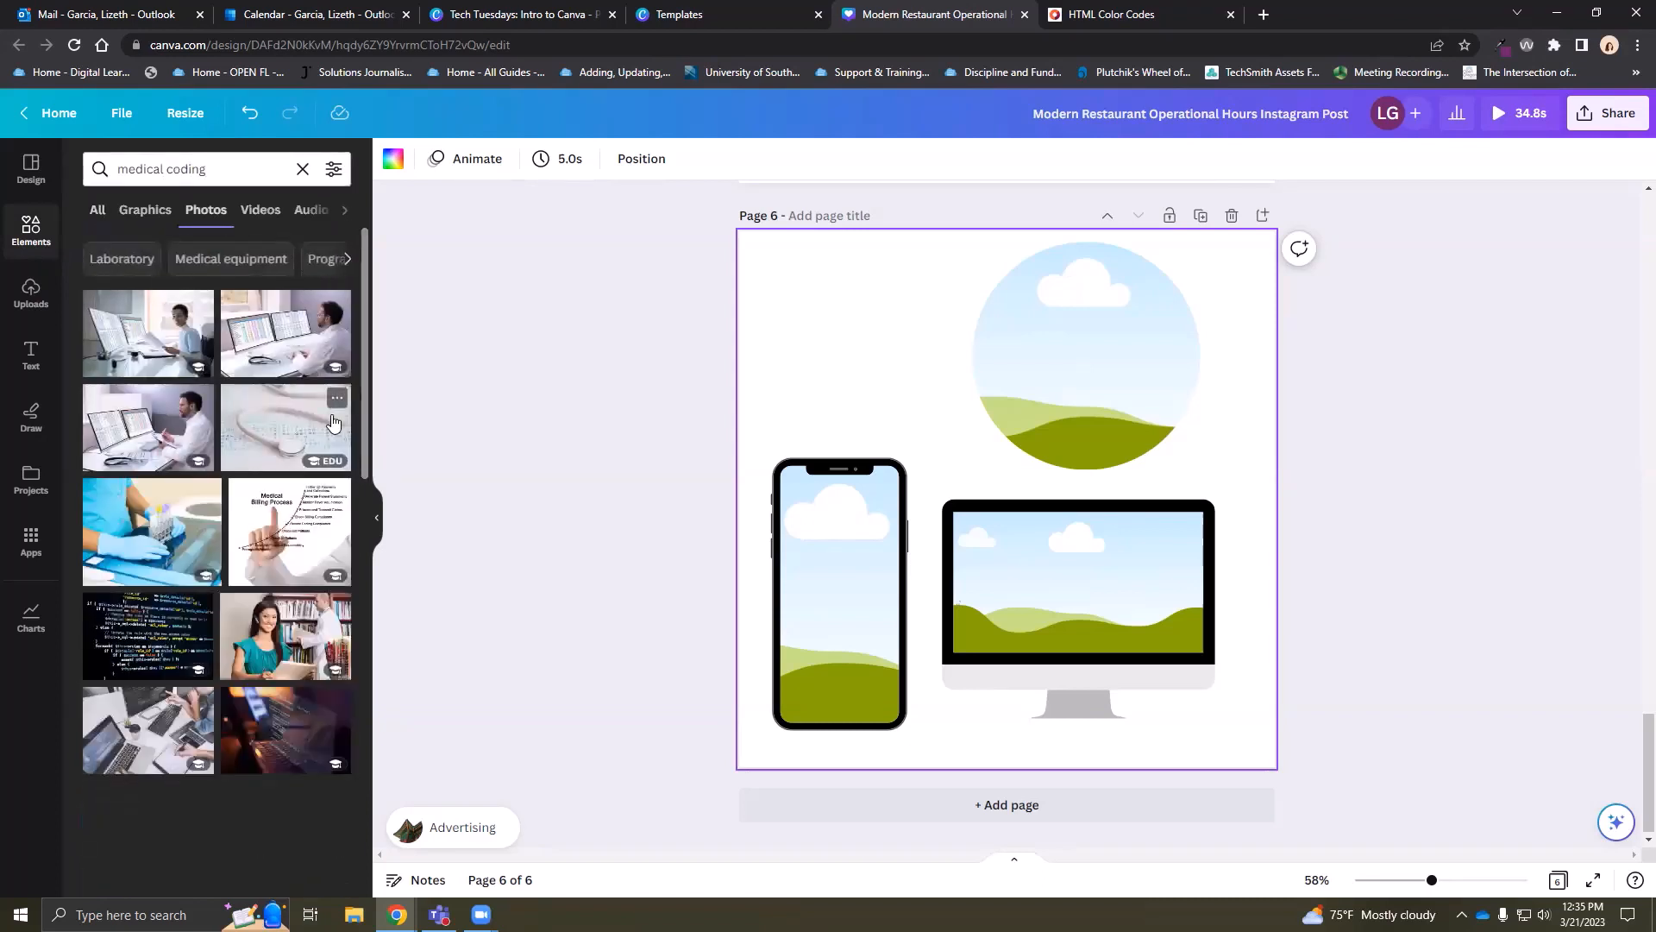
Fill the phone, circle and monitor frames with photos, deleting the extra library image
drag(311, 432, 850, 595)
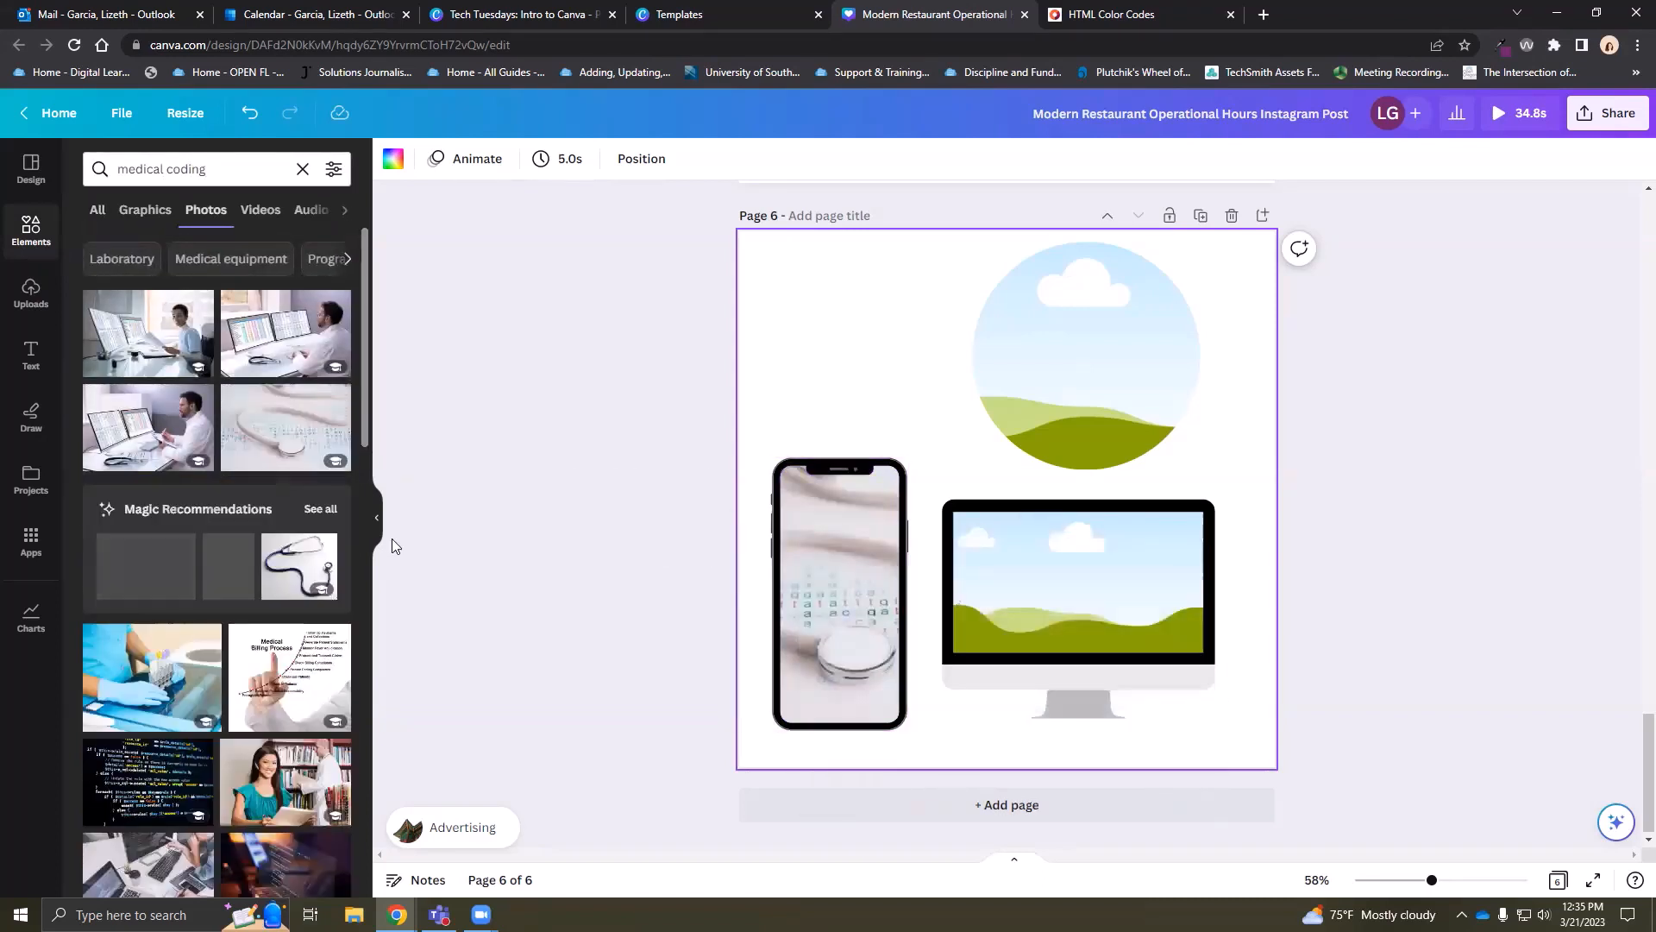
drag(155, 673, 999, 352)
scroll(253, 673, down, 4)
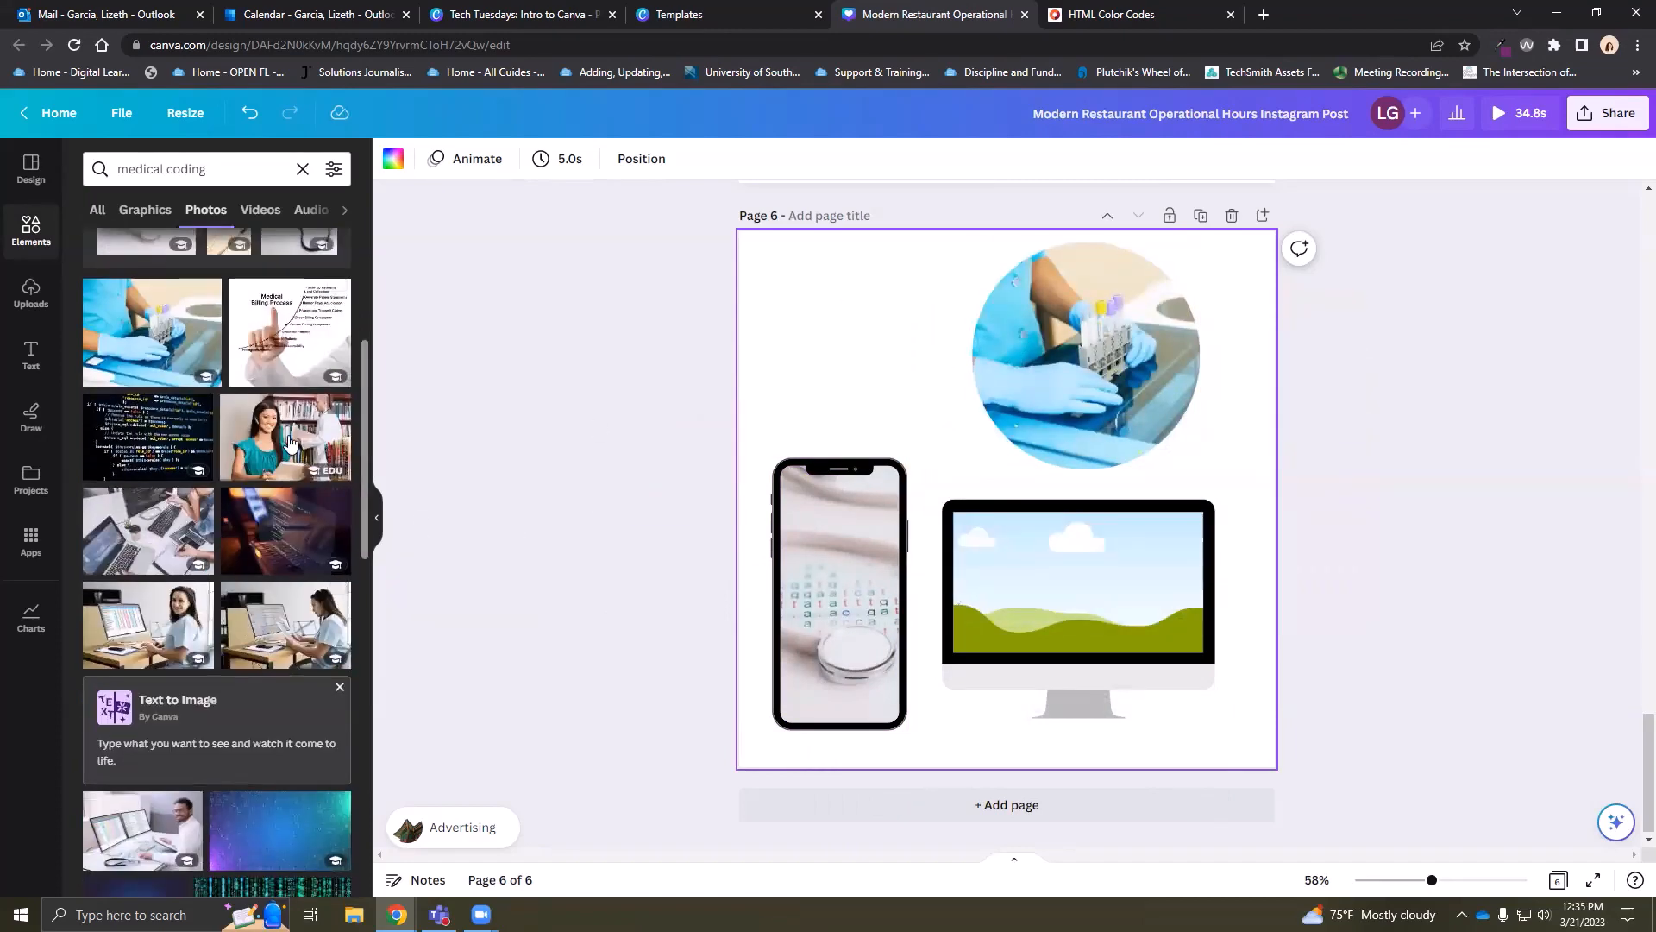
drag(285, 439, 1124, 614)
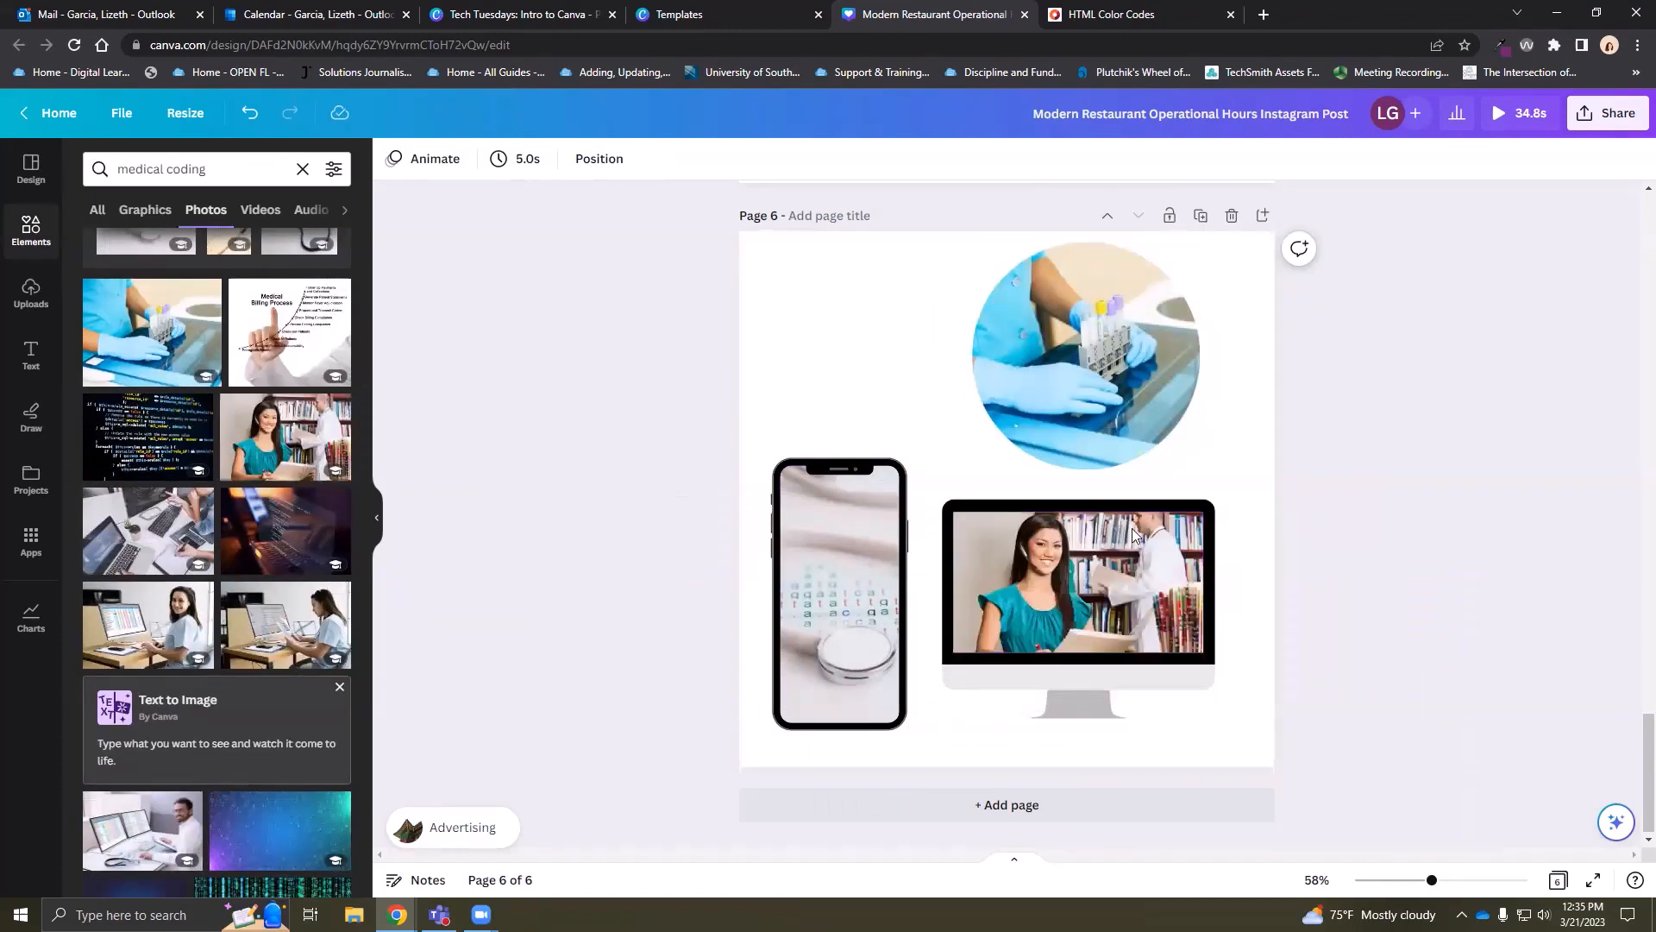
click(292, 423)
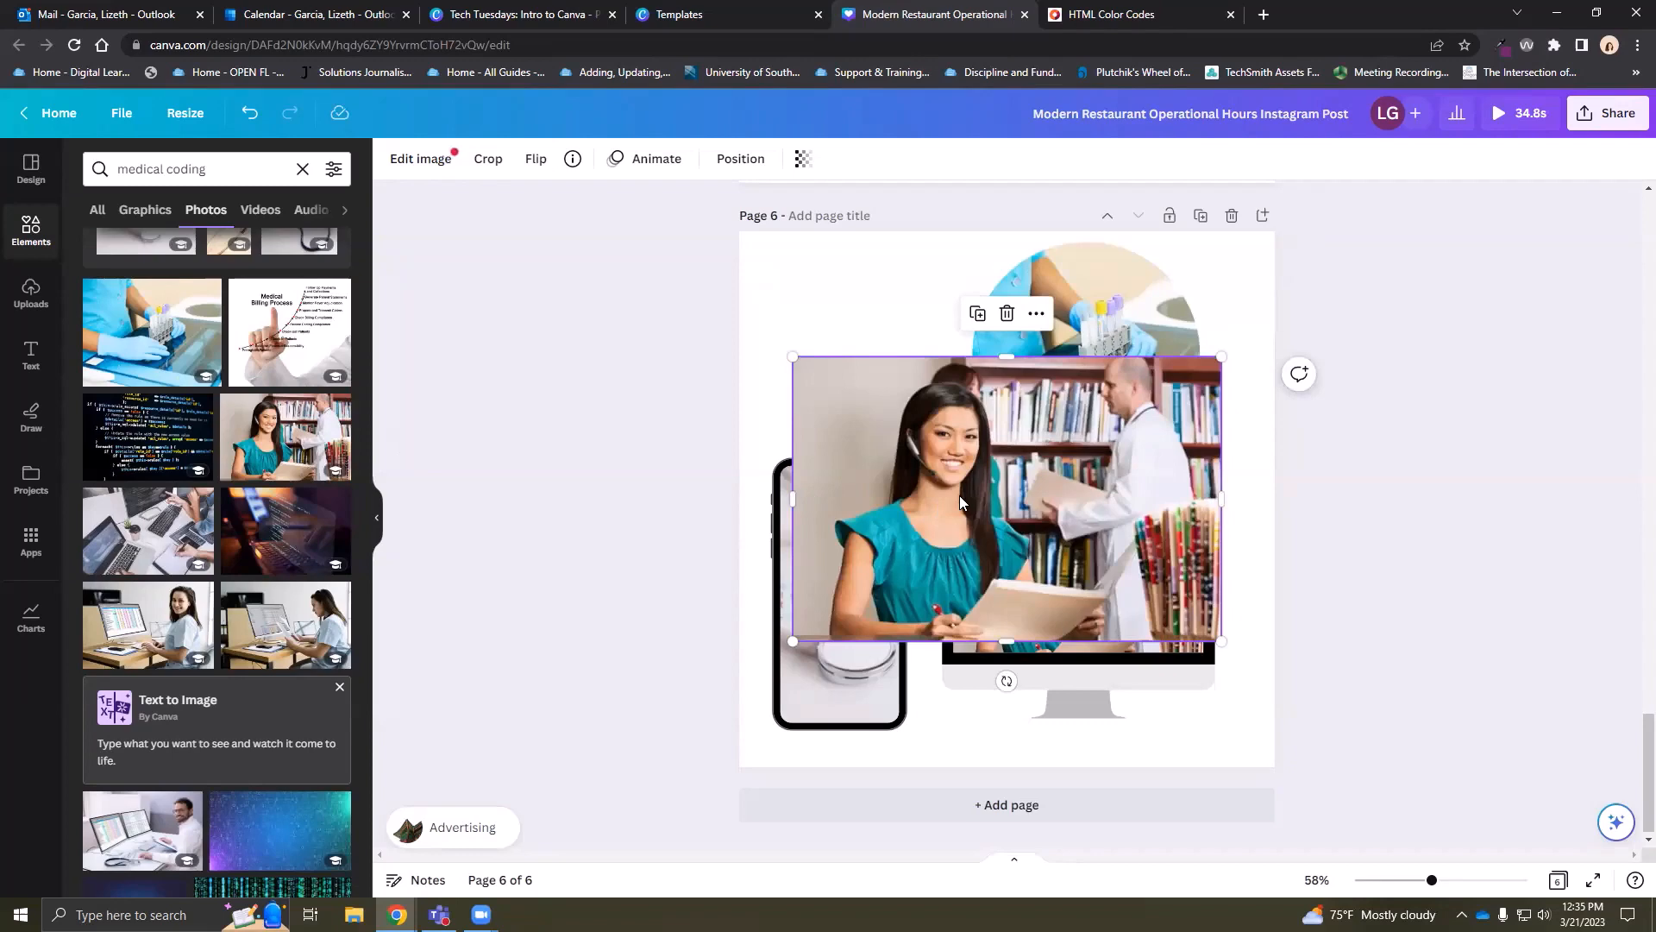
key(Delete)
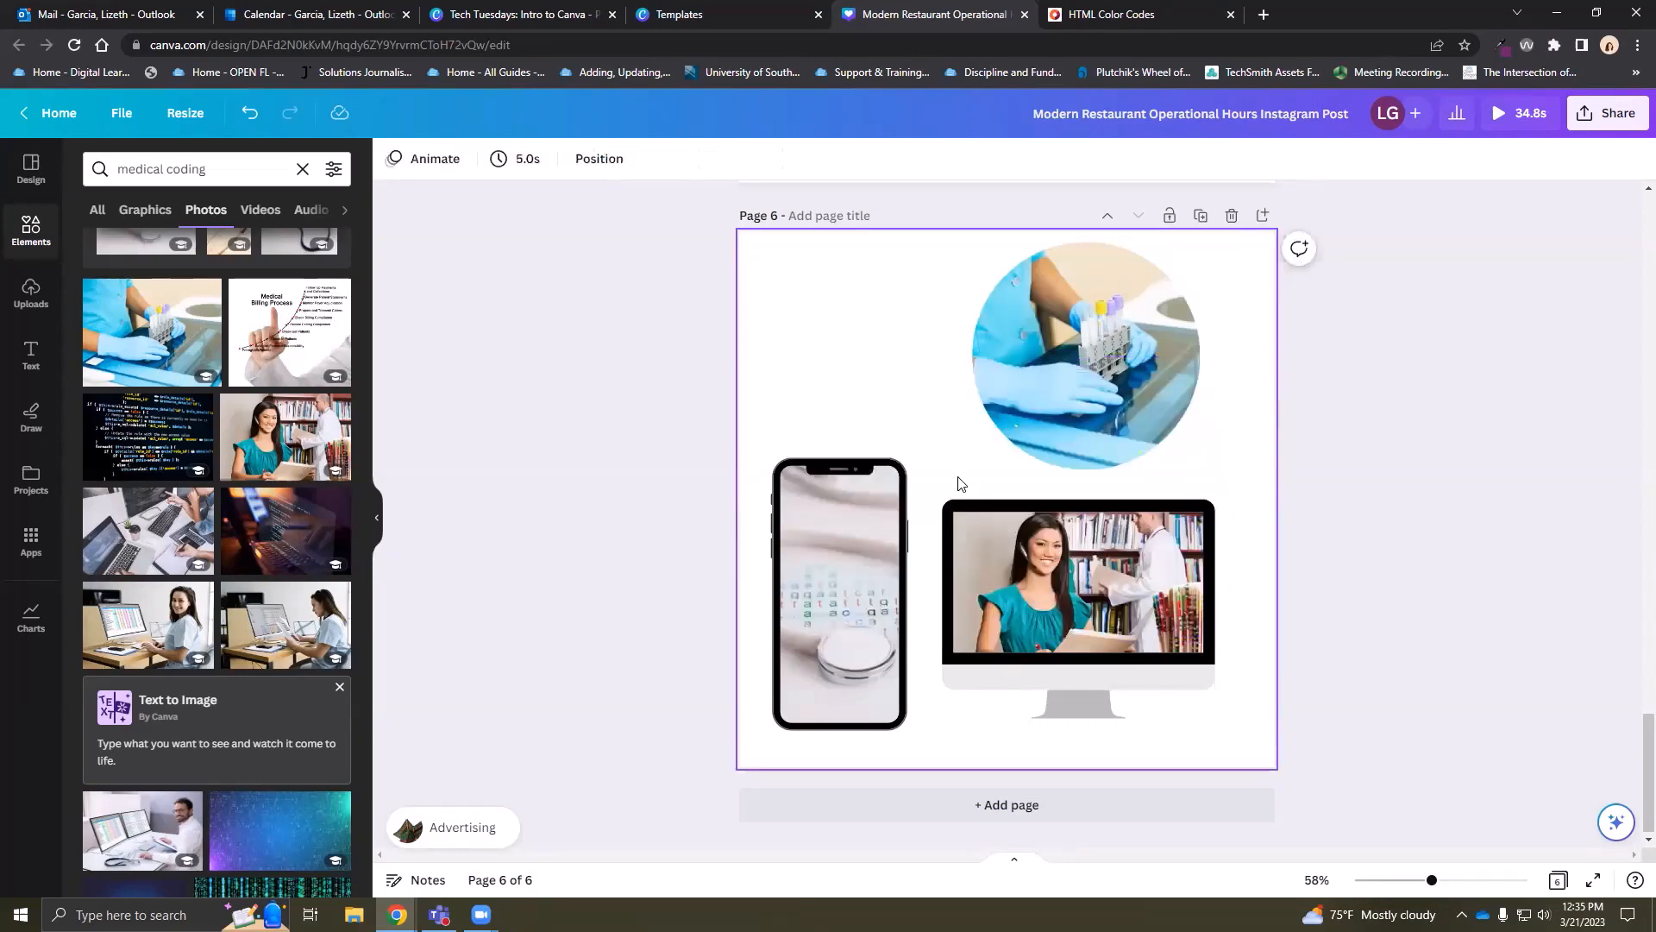
click(31, 230)
scroll(184, 463, down, 12)
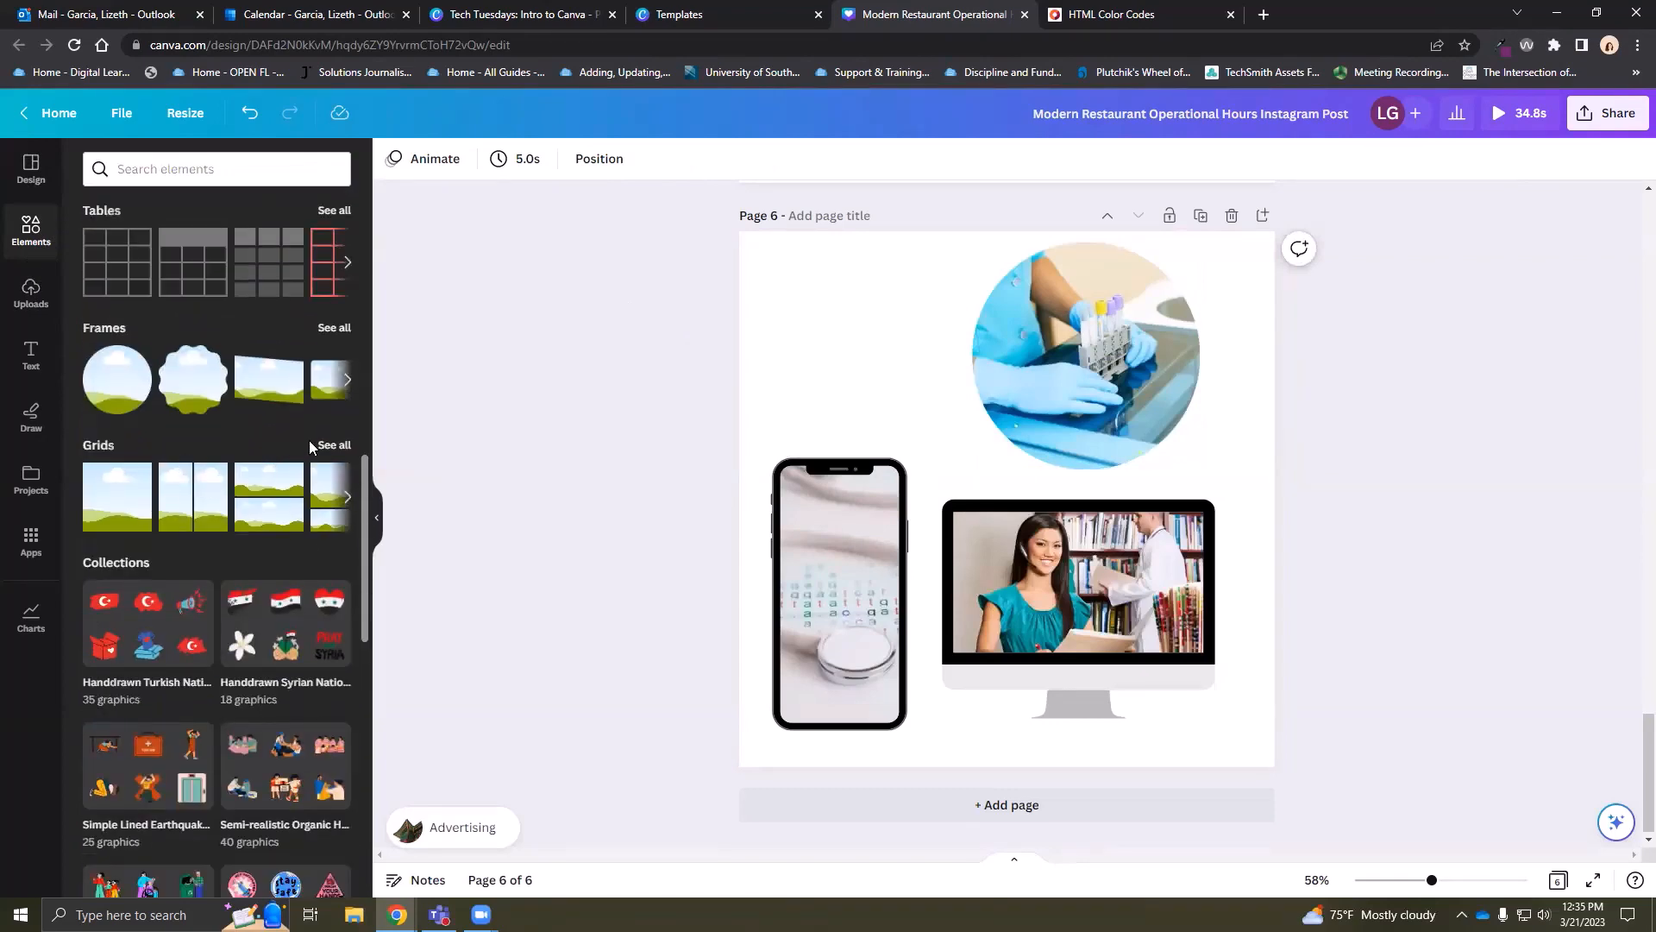
click(334, 445)
scroll(302, 499, down, 5)
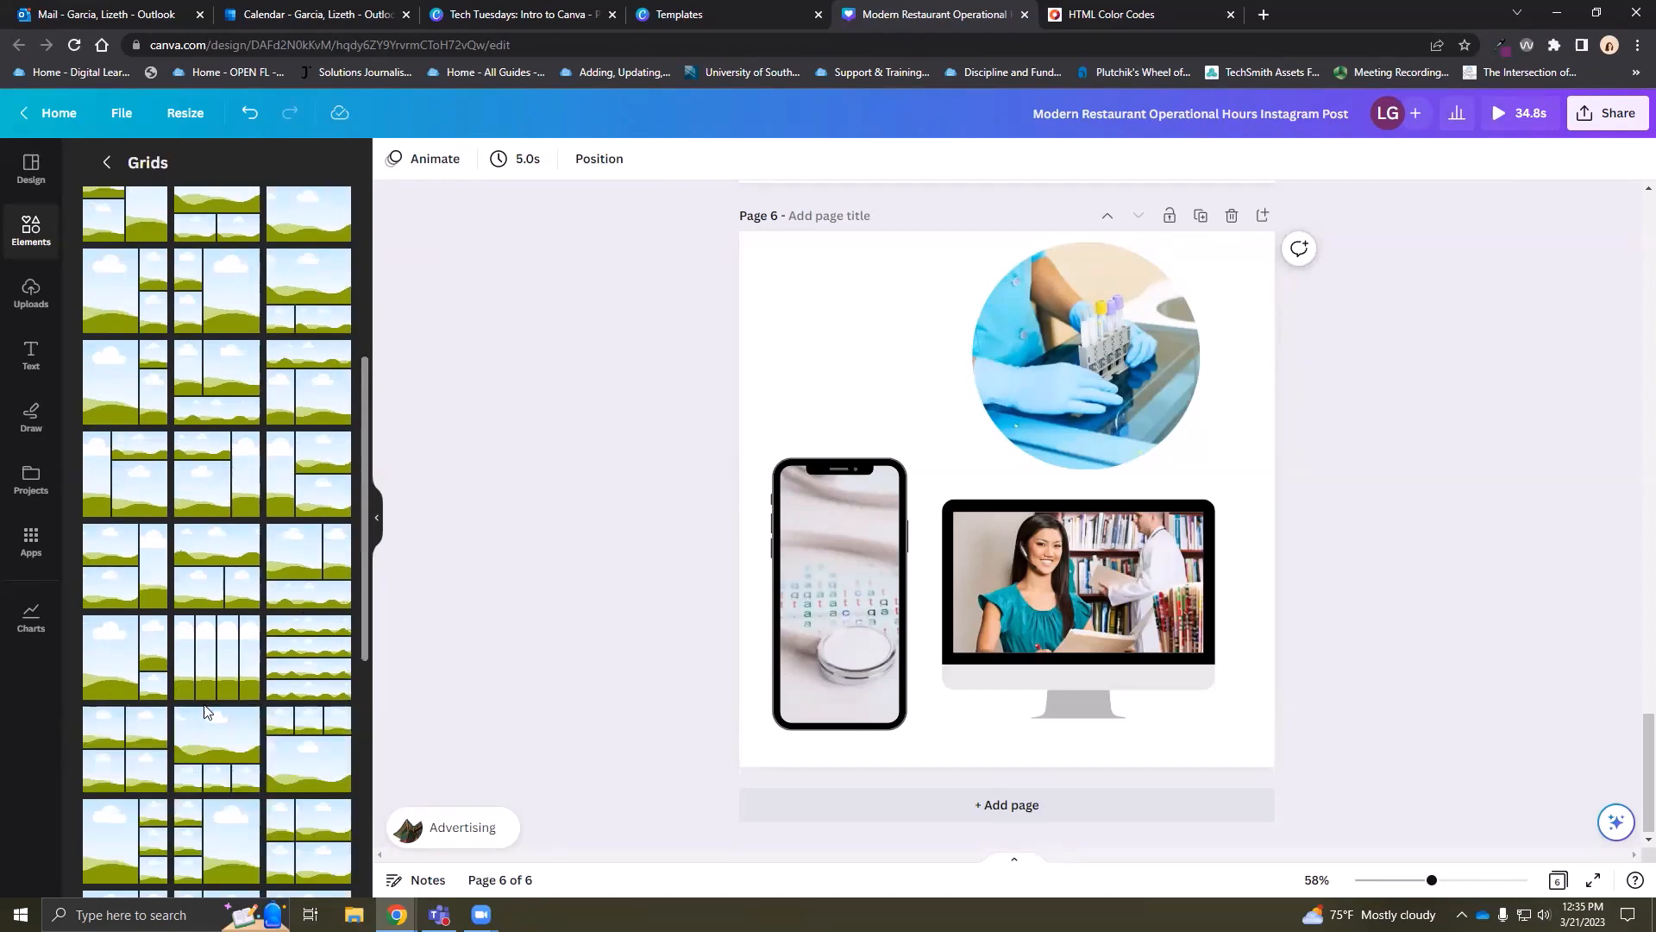
click(106, 162)
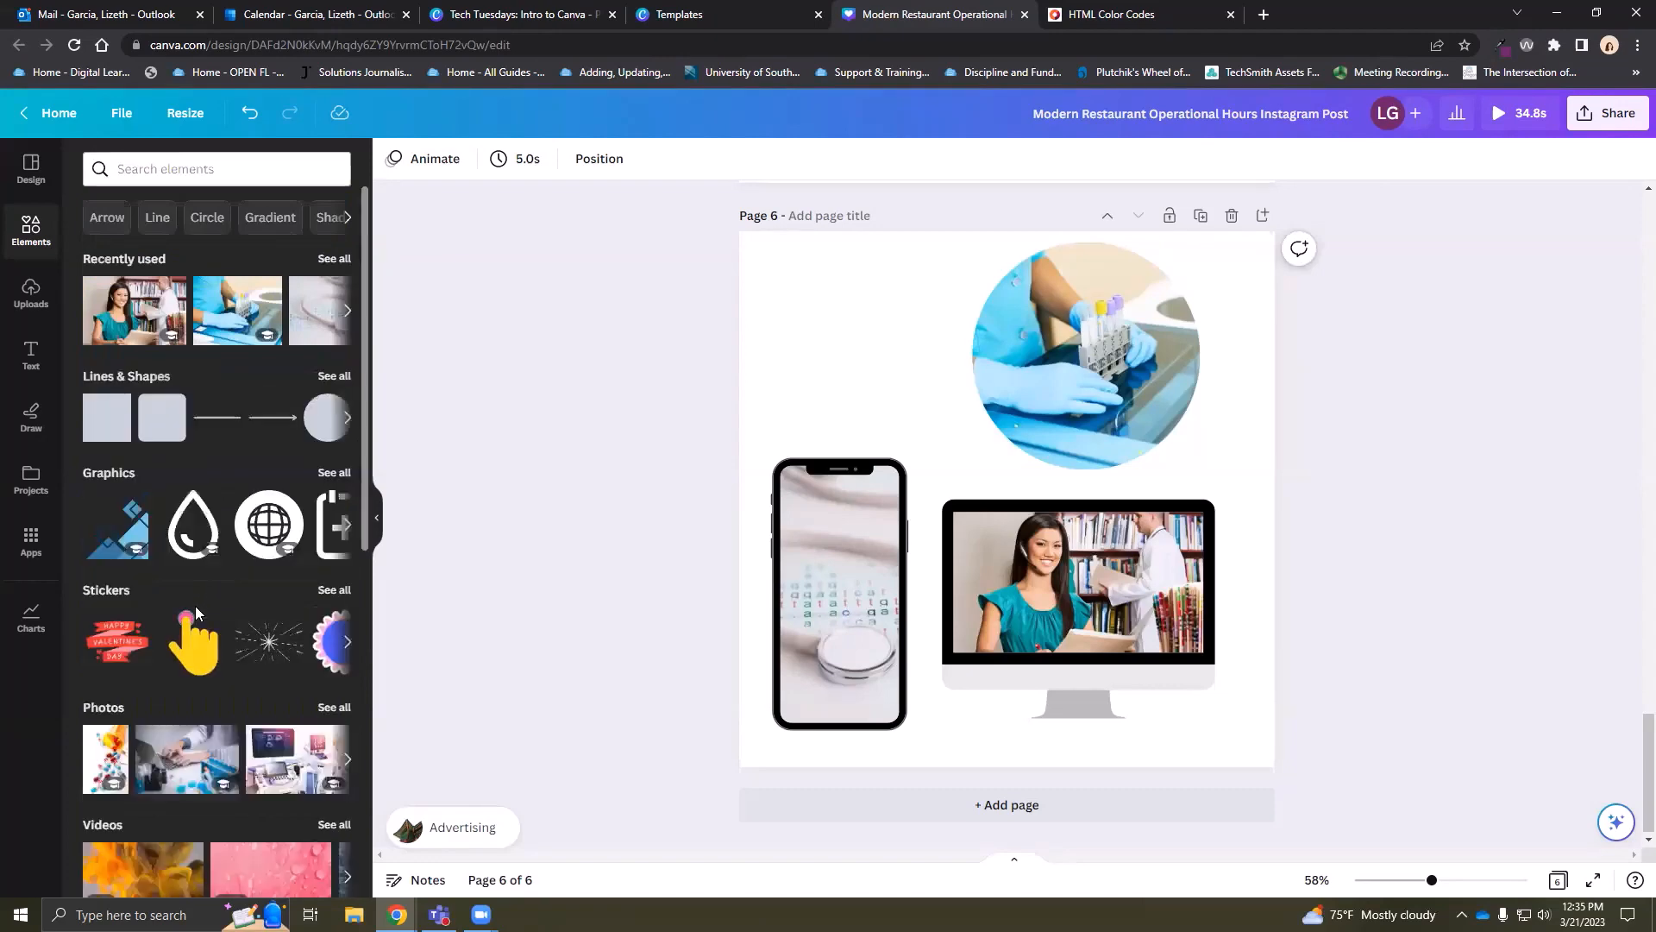
scroll(194, 616, down, 3)
scroll(195, 621, down, 10)
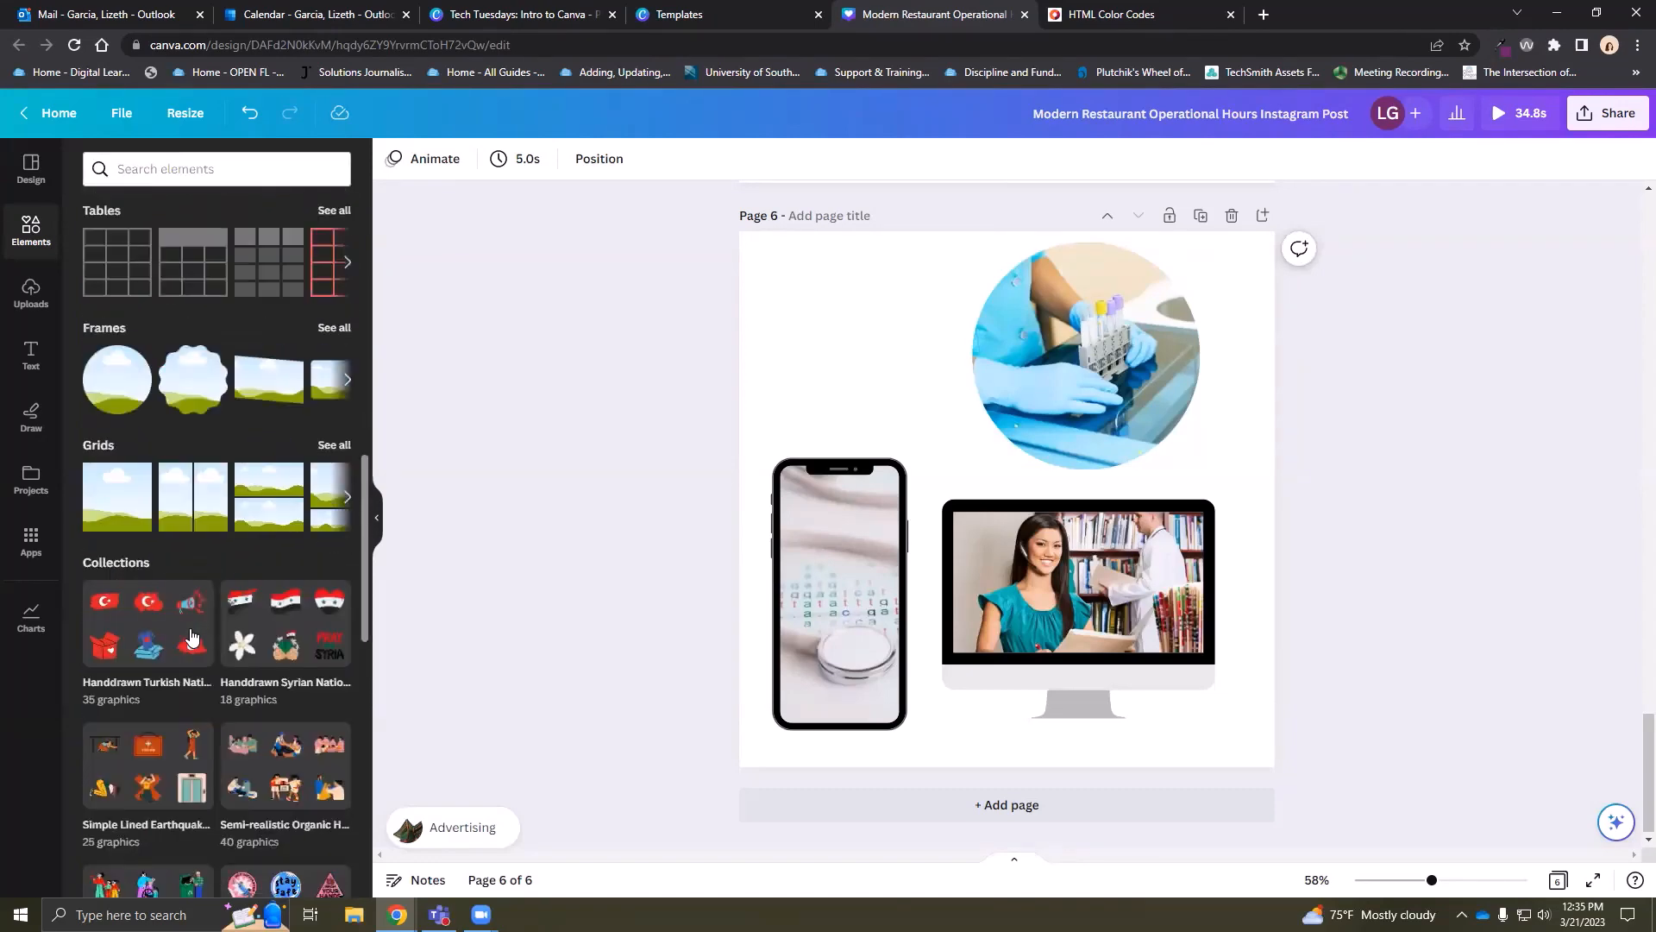
scroll(191, 637, down, 10)
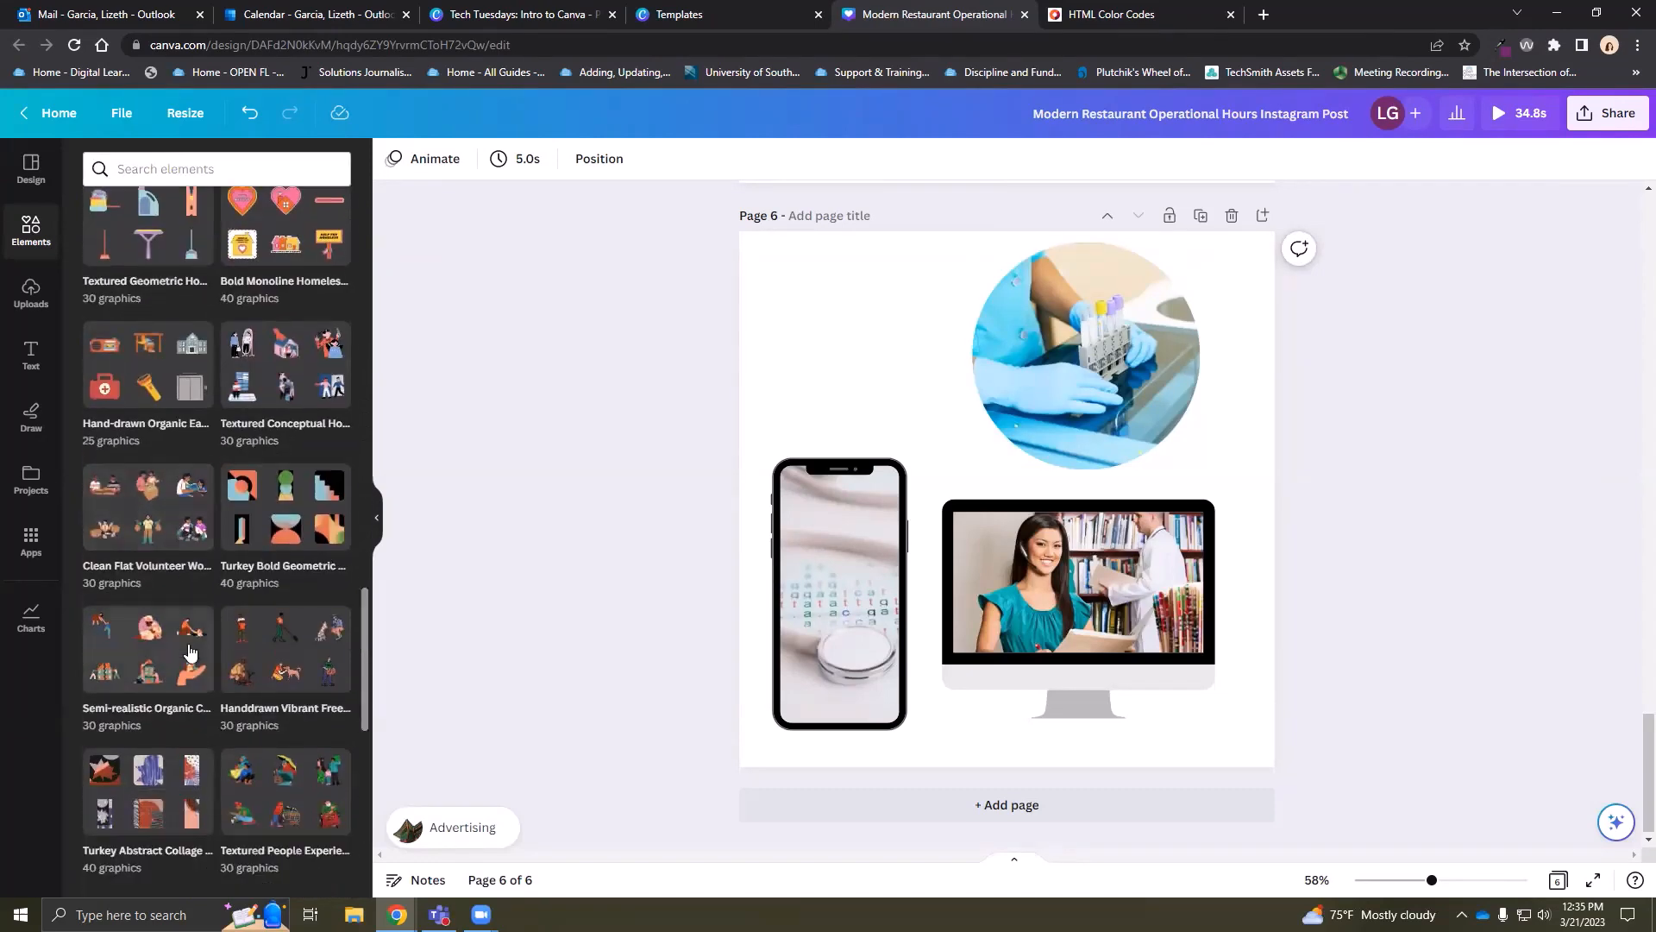
scroll(188, 653, down, 3)
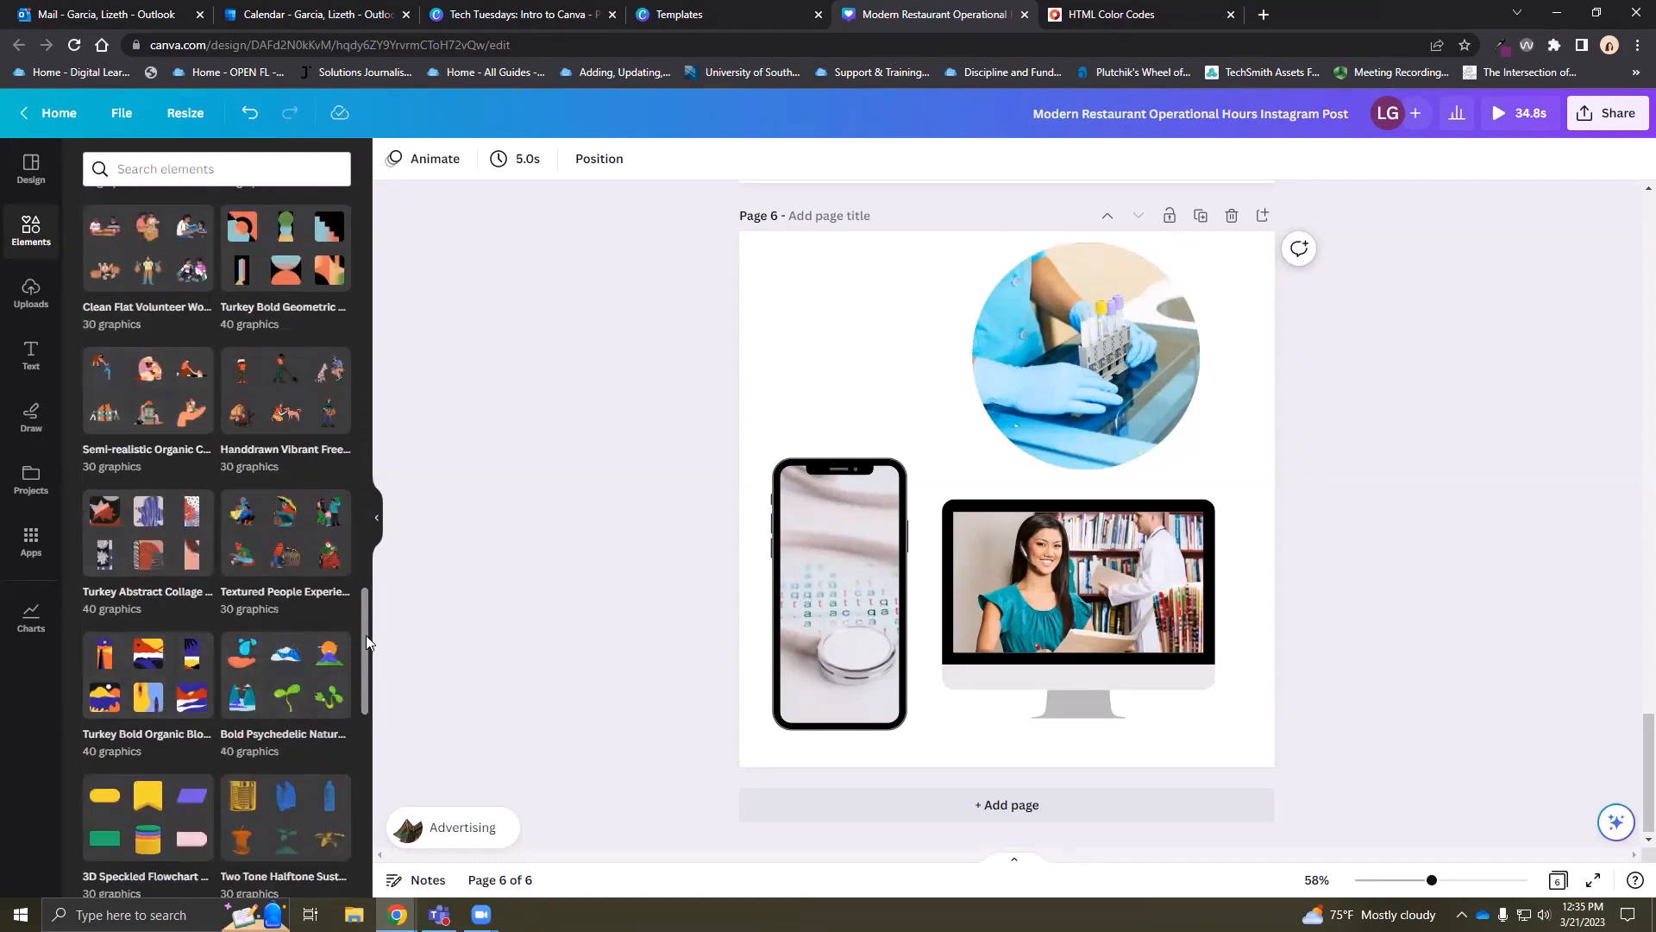
drag(366, 635, 359, 225)
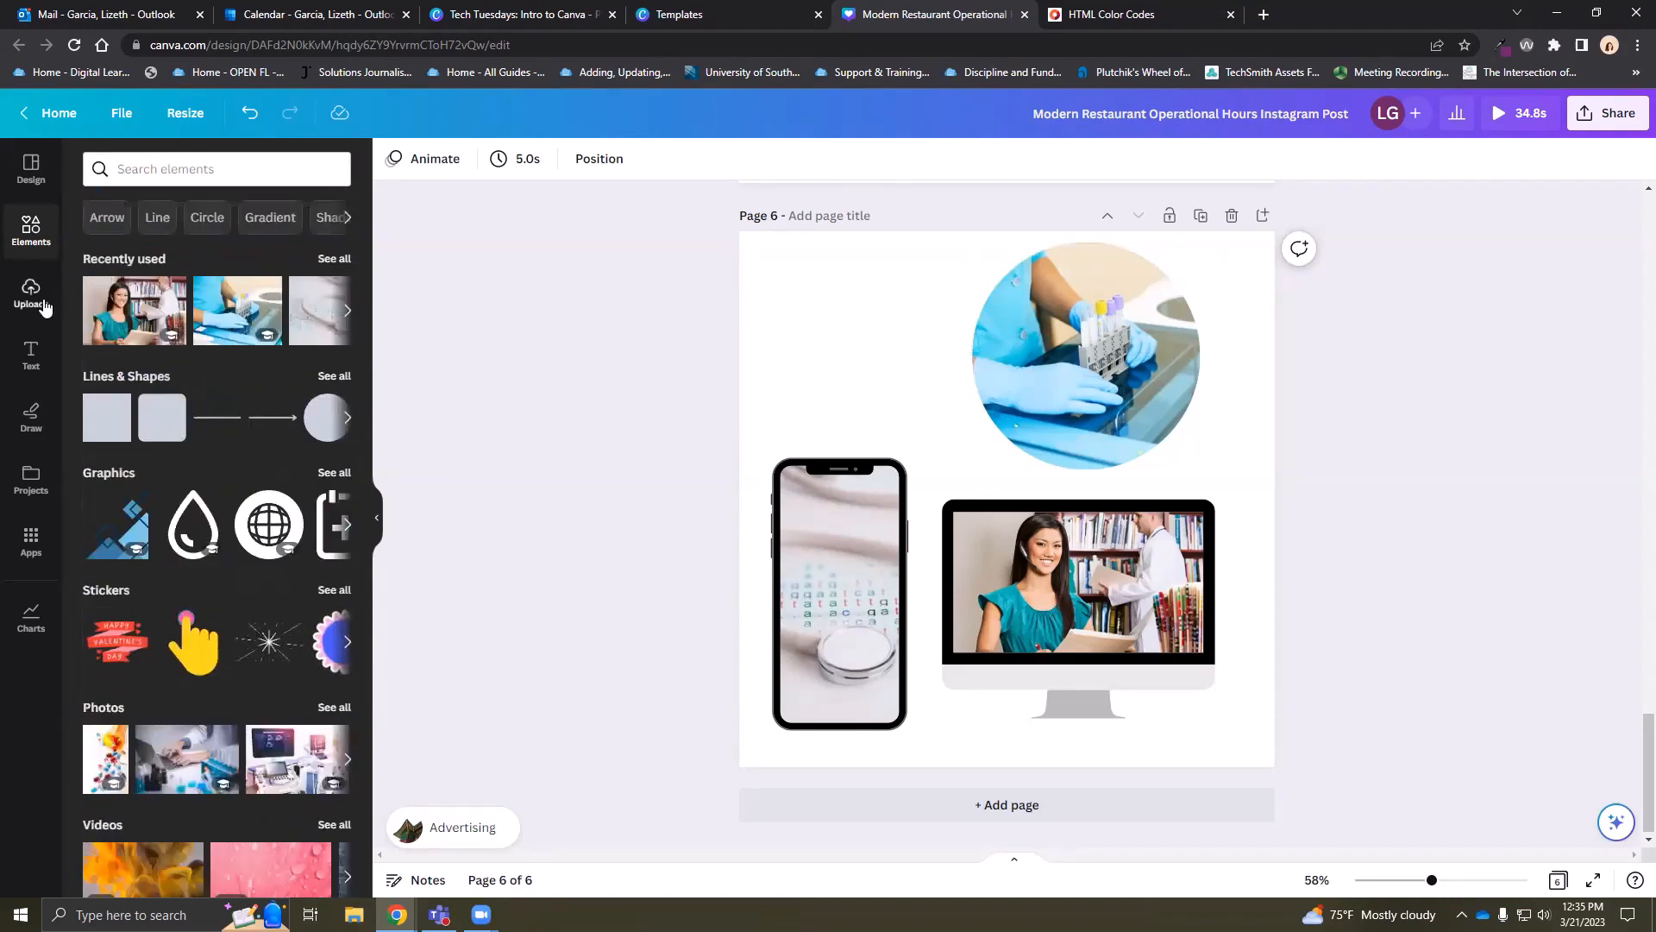
Open Uploads and cancel the file picker without uploading anything
click(31, 294)
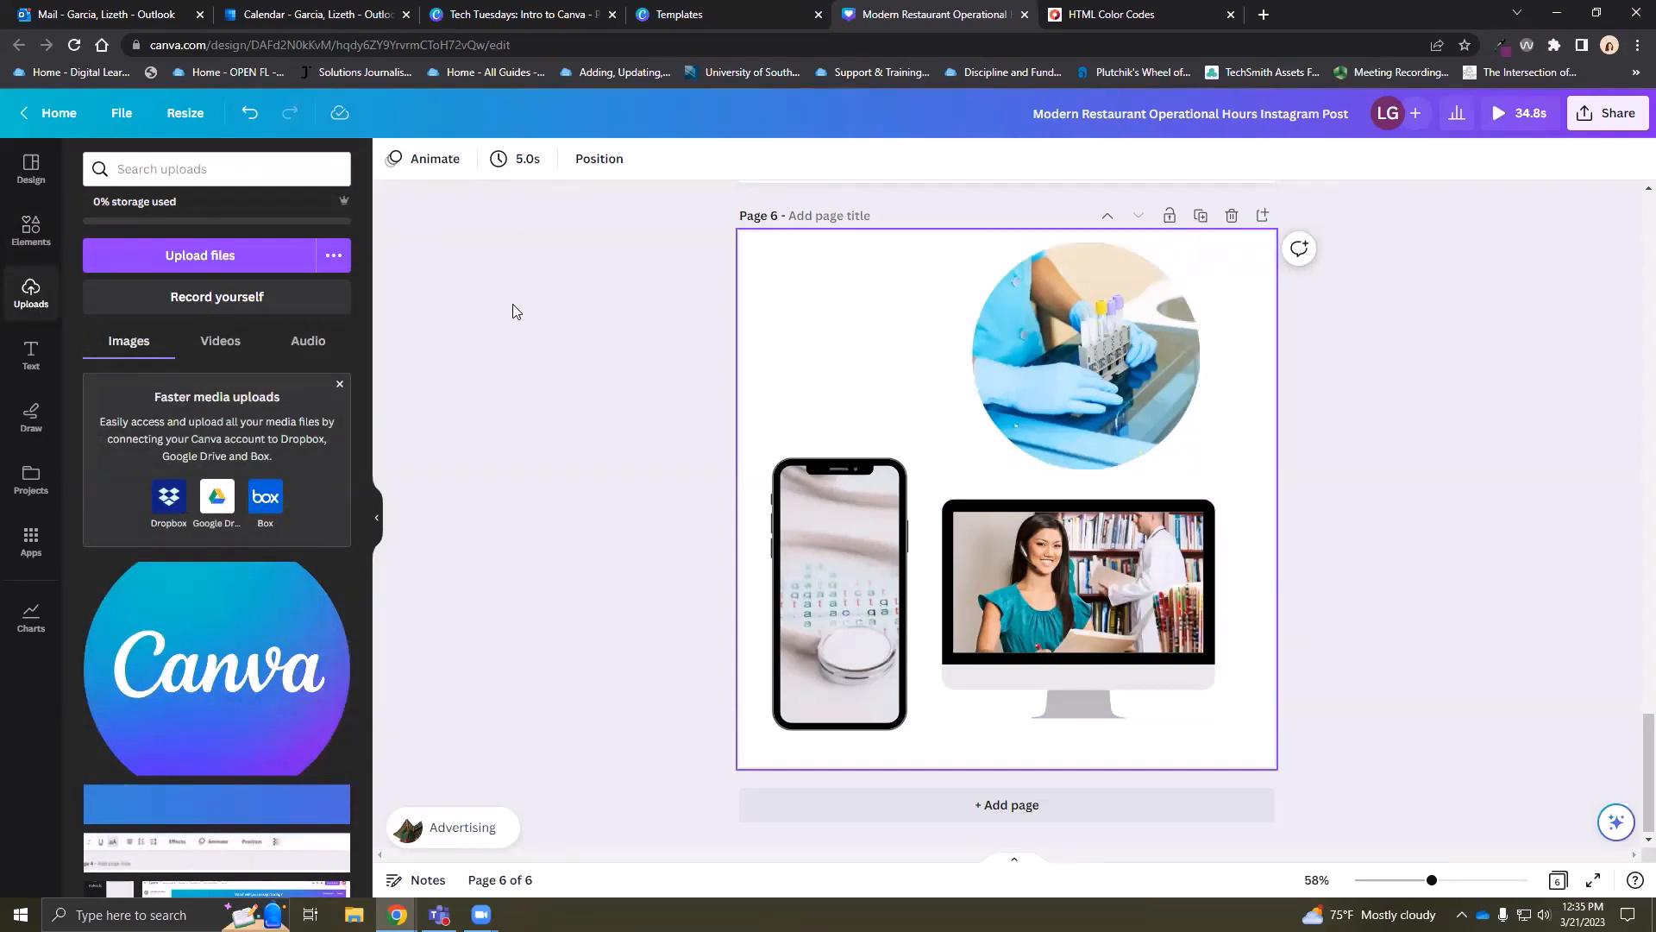
click(226, 265)
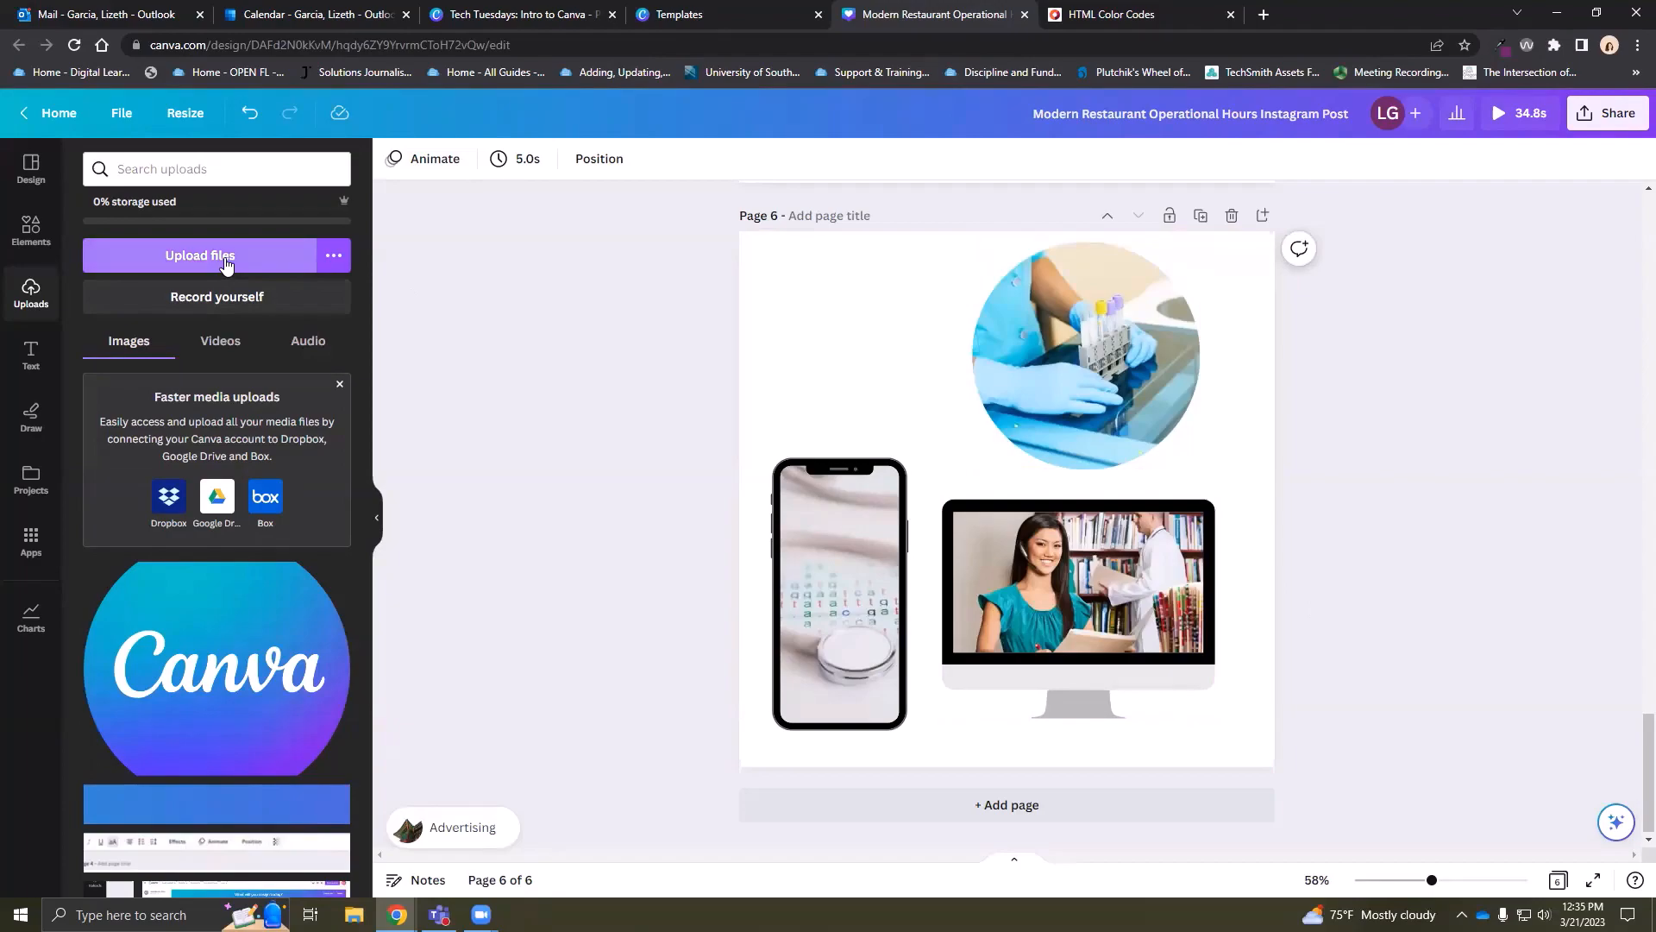
click(225, 259)
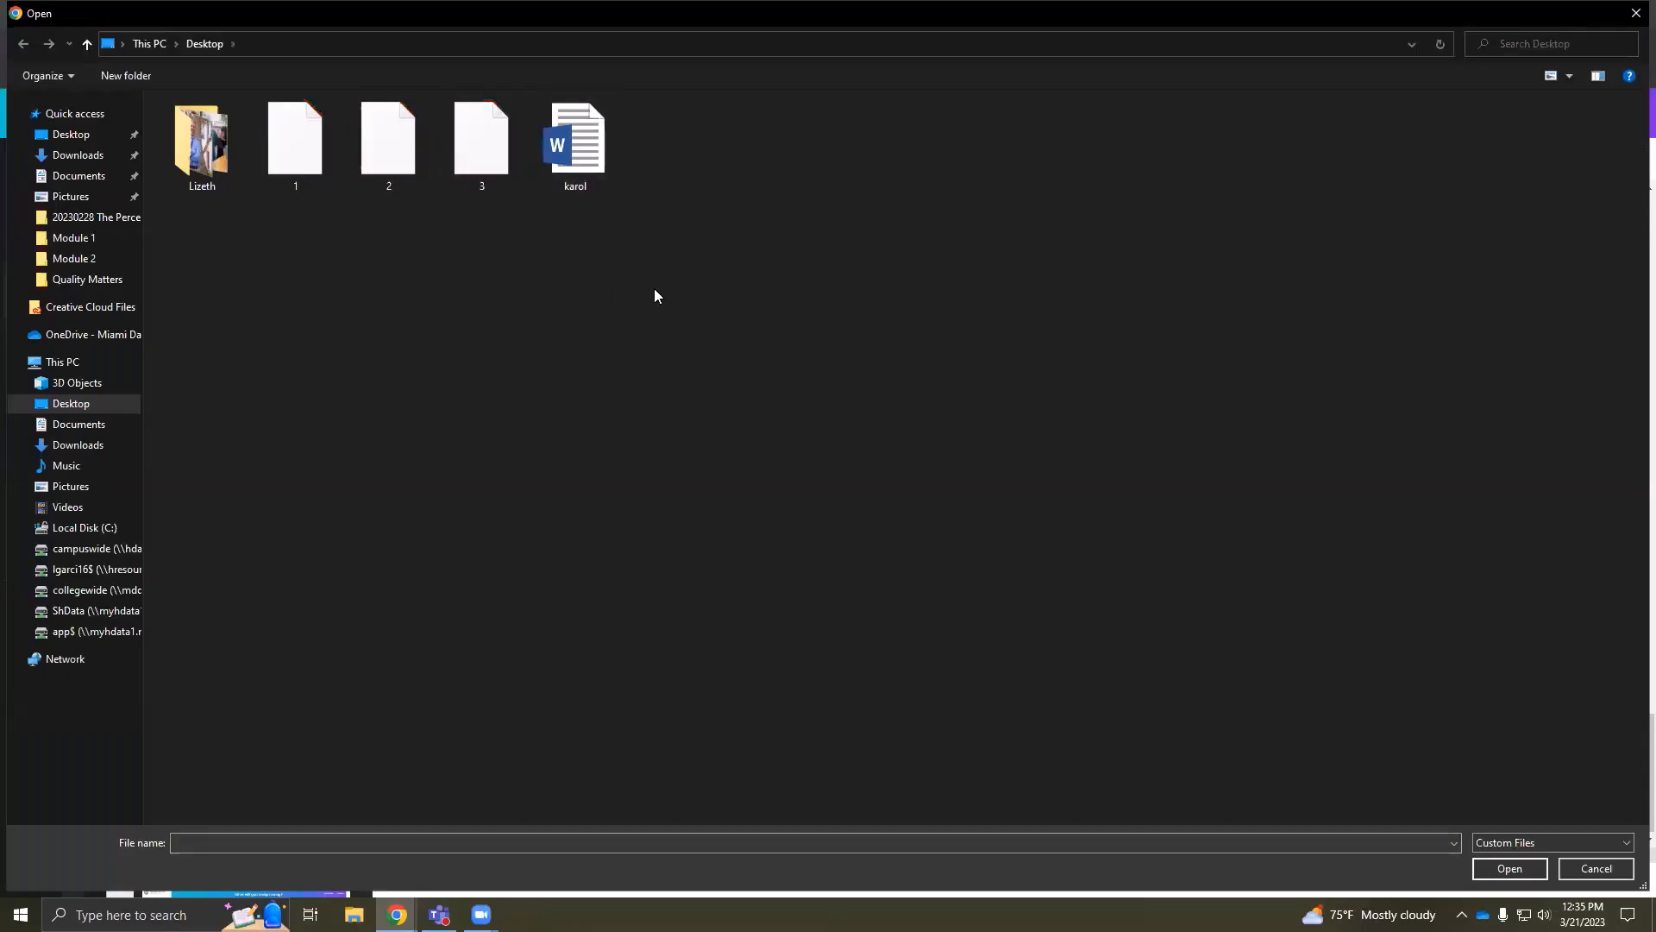
click(1636, 13)
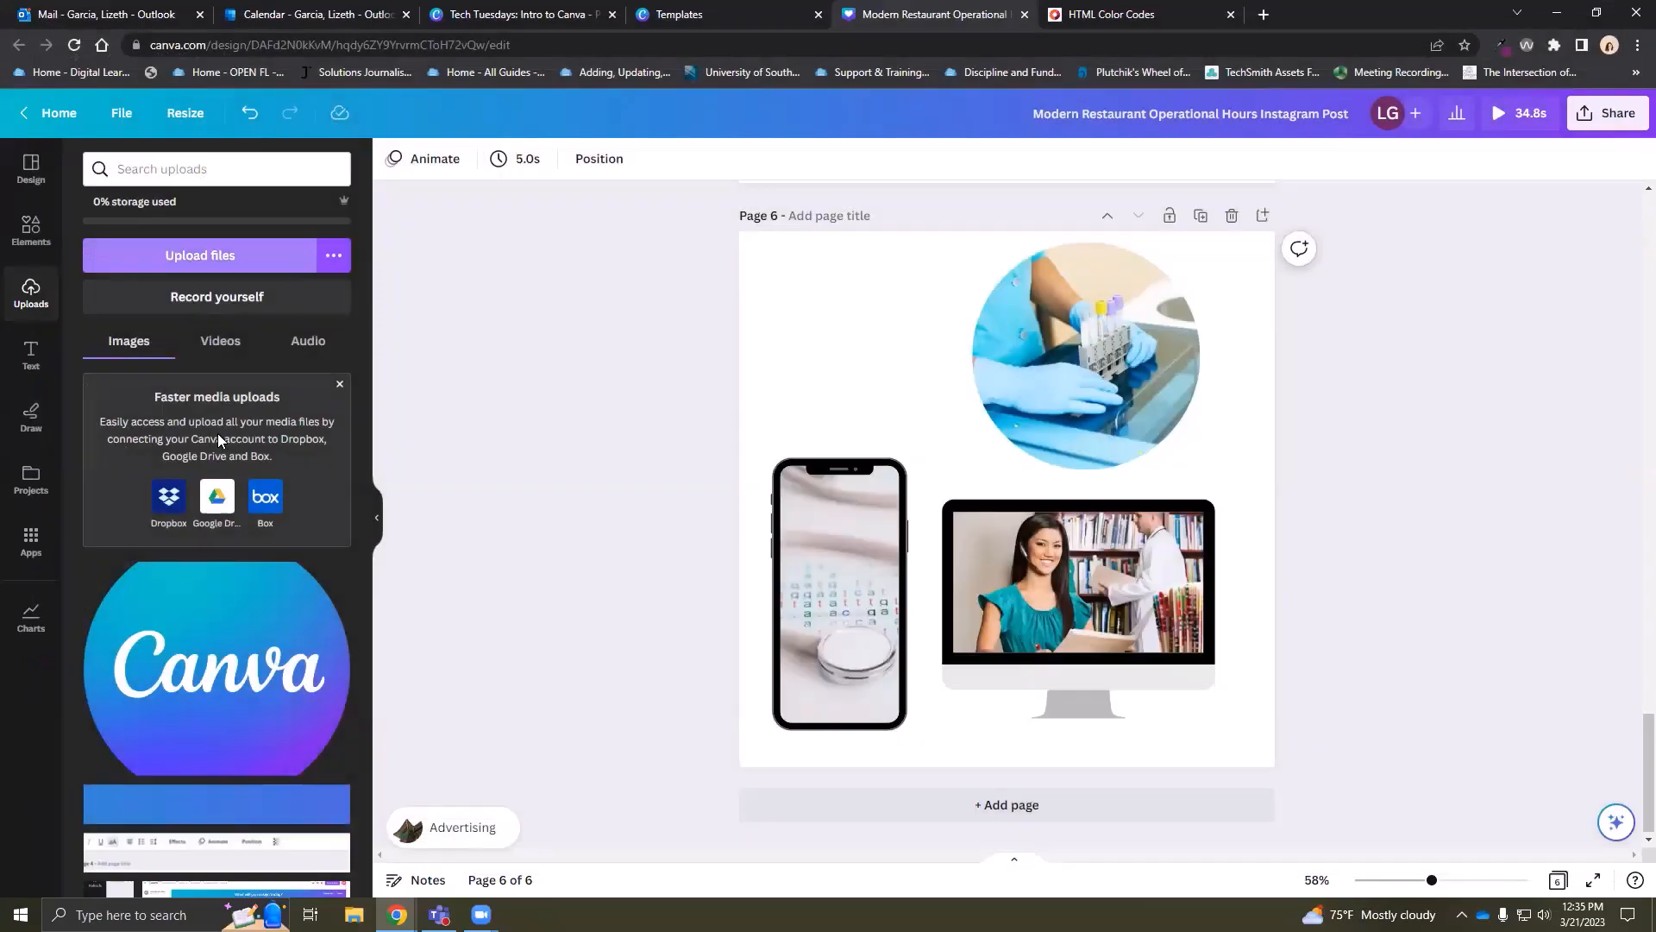
Set the uploaded cat photo as page 6's background and shift the circle lab photo right
click(212, 345)
click(138, 346)
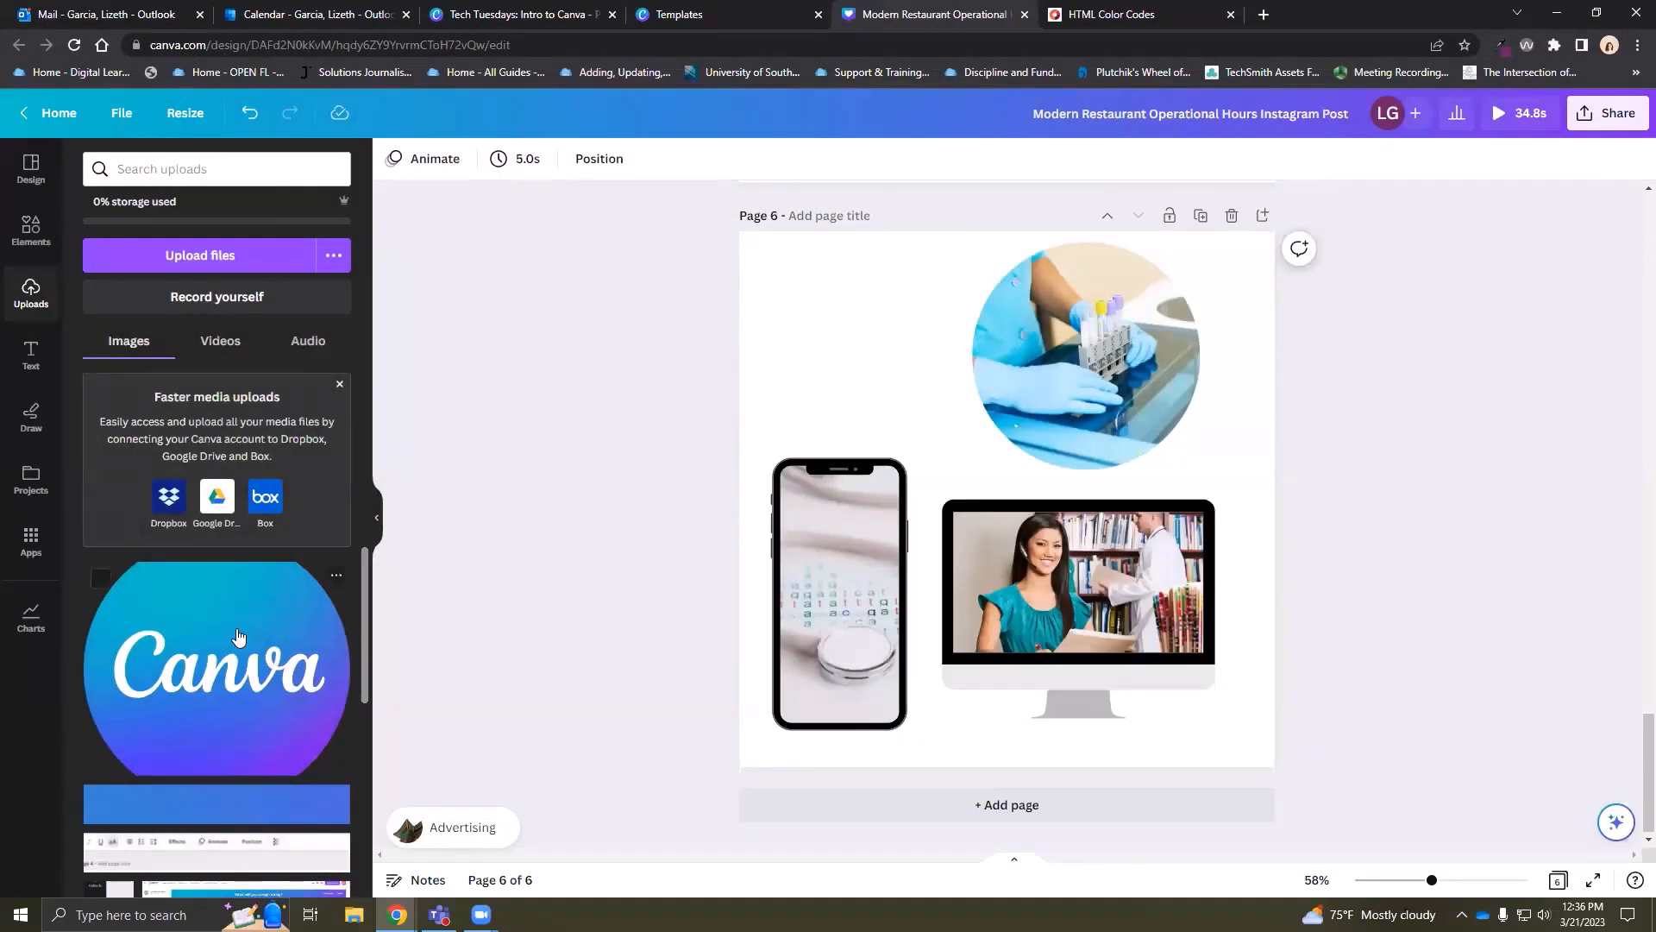
scroll(238, 636, down, 4)
scroll(250, 656, down, 5)
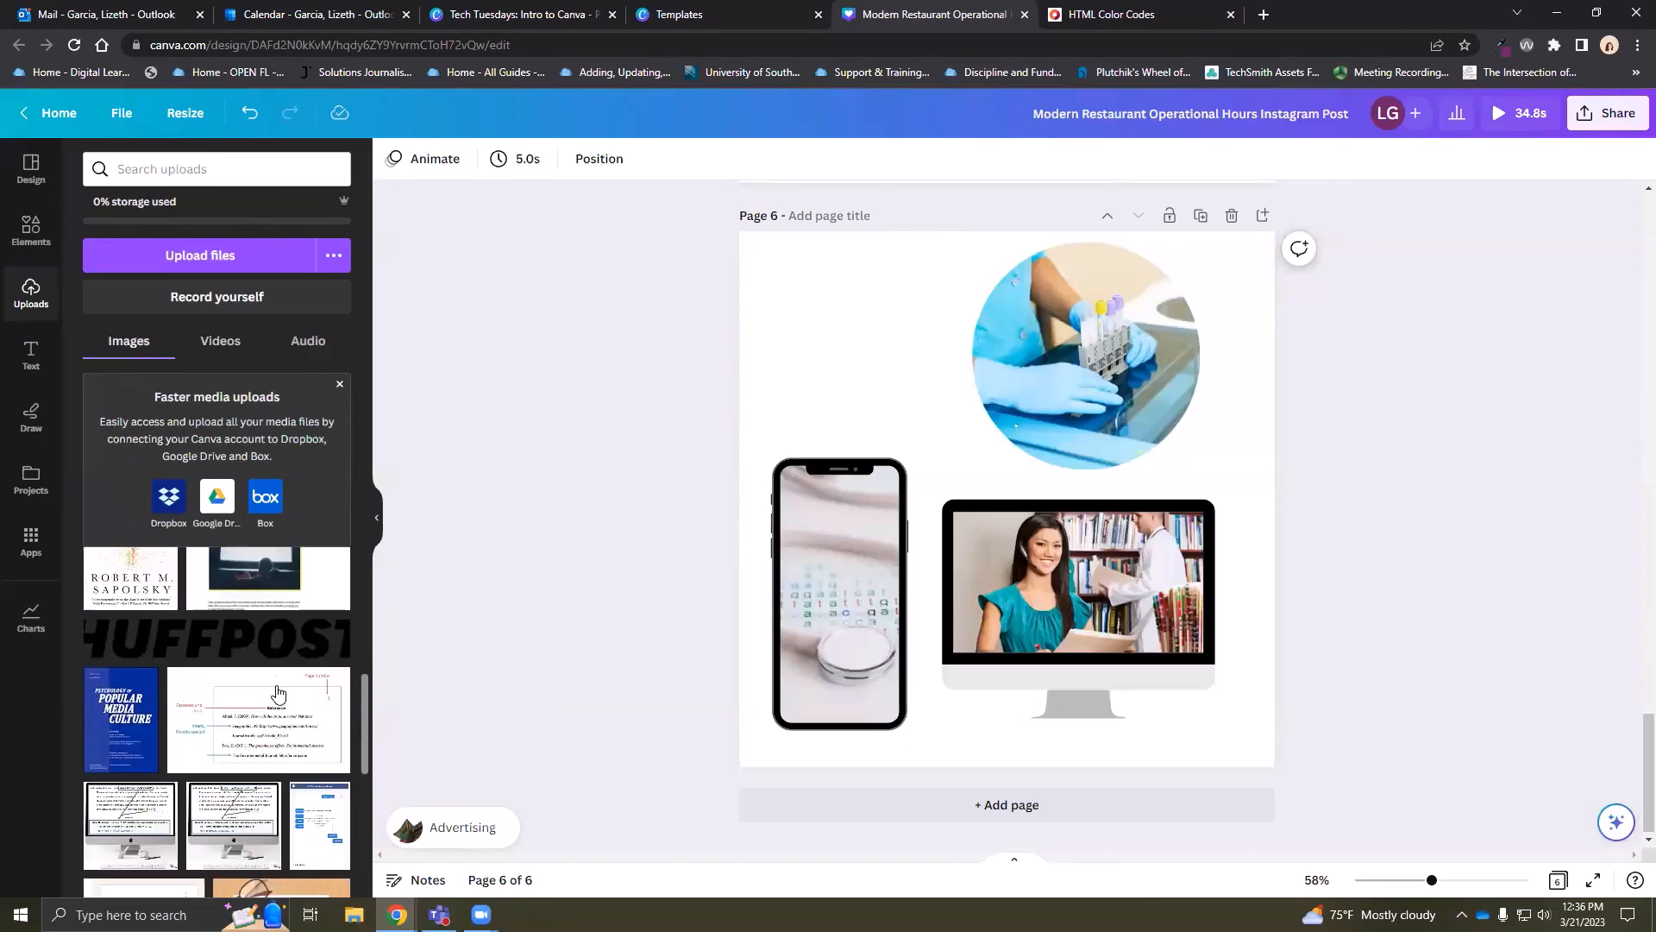
scroll(276, 695, up, 5)
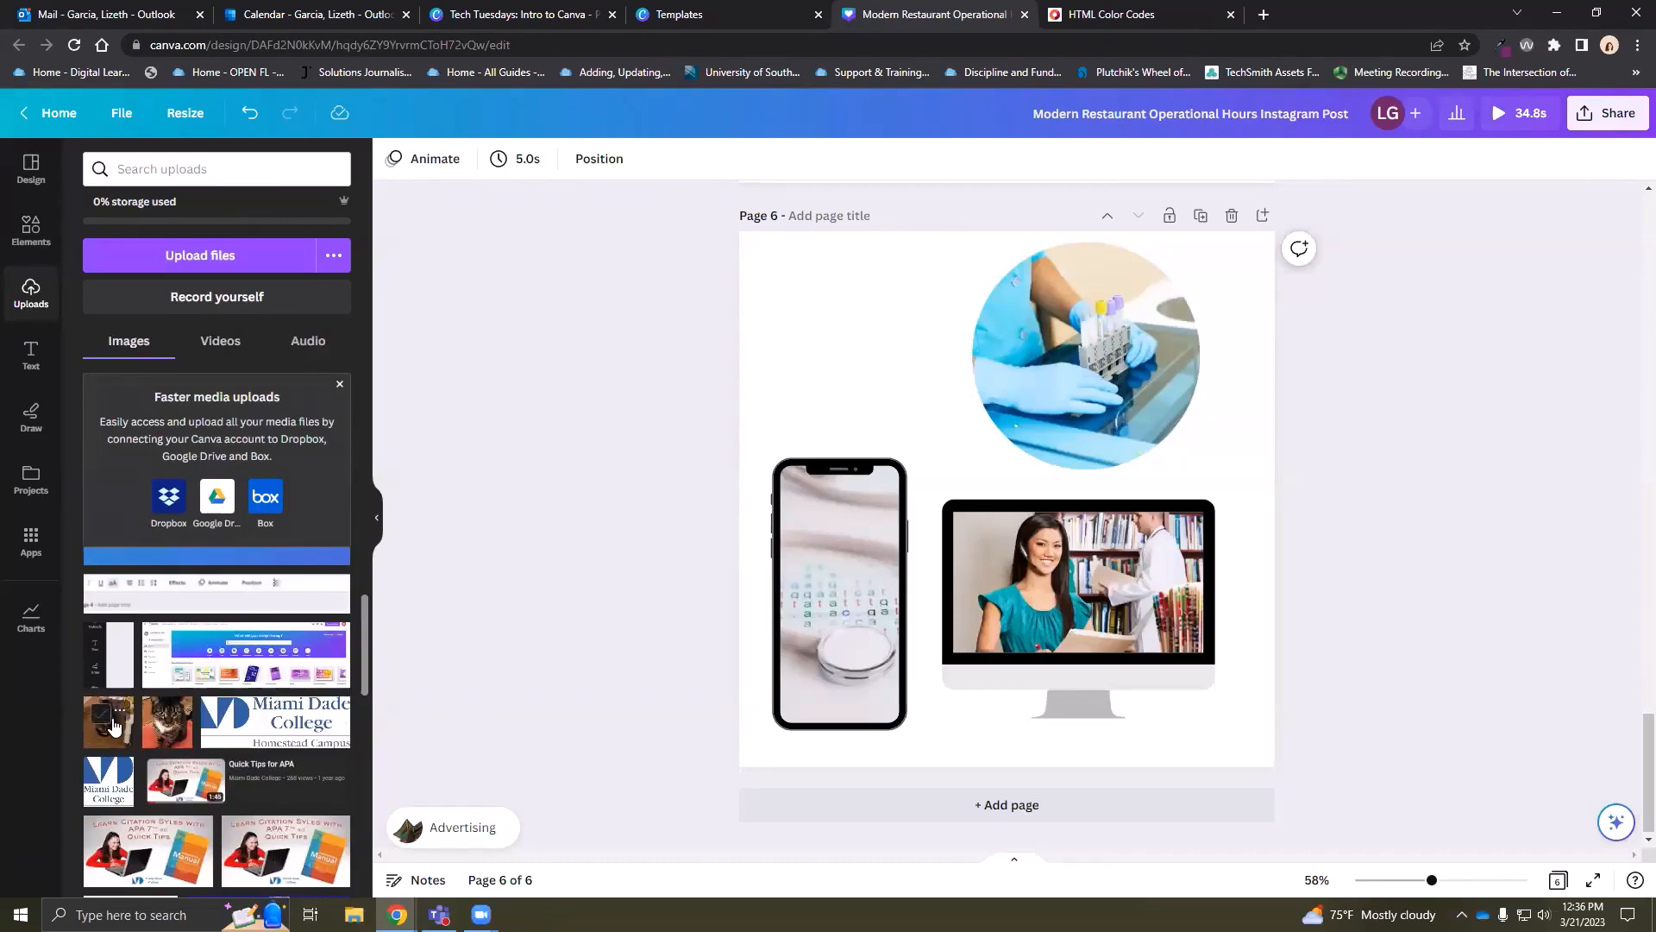
drag(112, 739, 778, 354)
mouse_move(1035, 345)
mouse_down()
mouse_move(1160, 387)
mouse_move(1046, 345)
mouse_up()
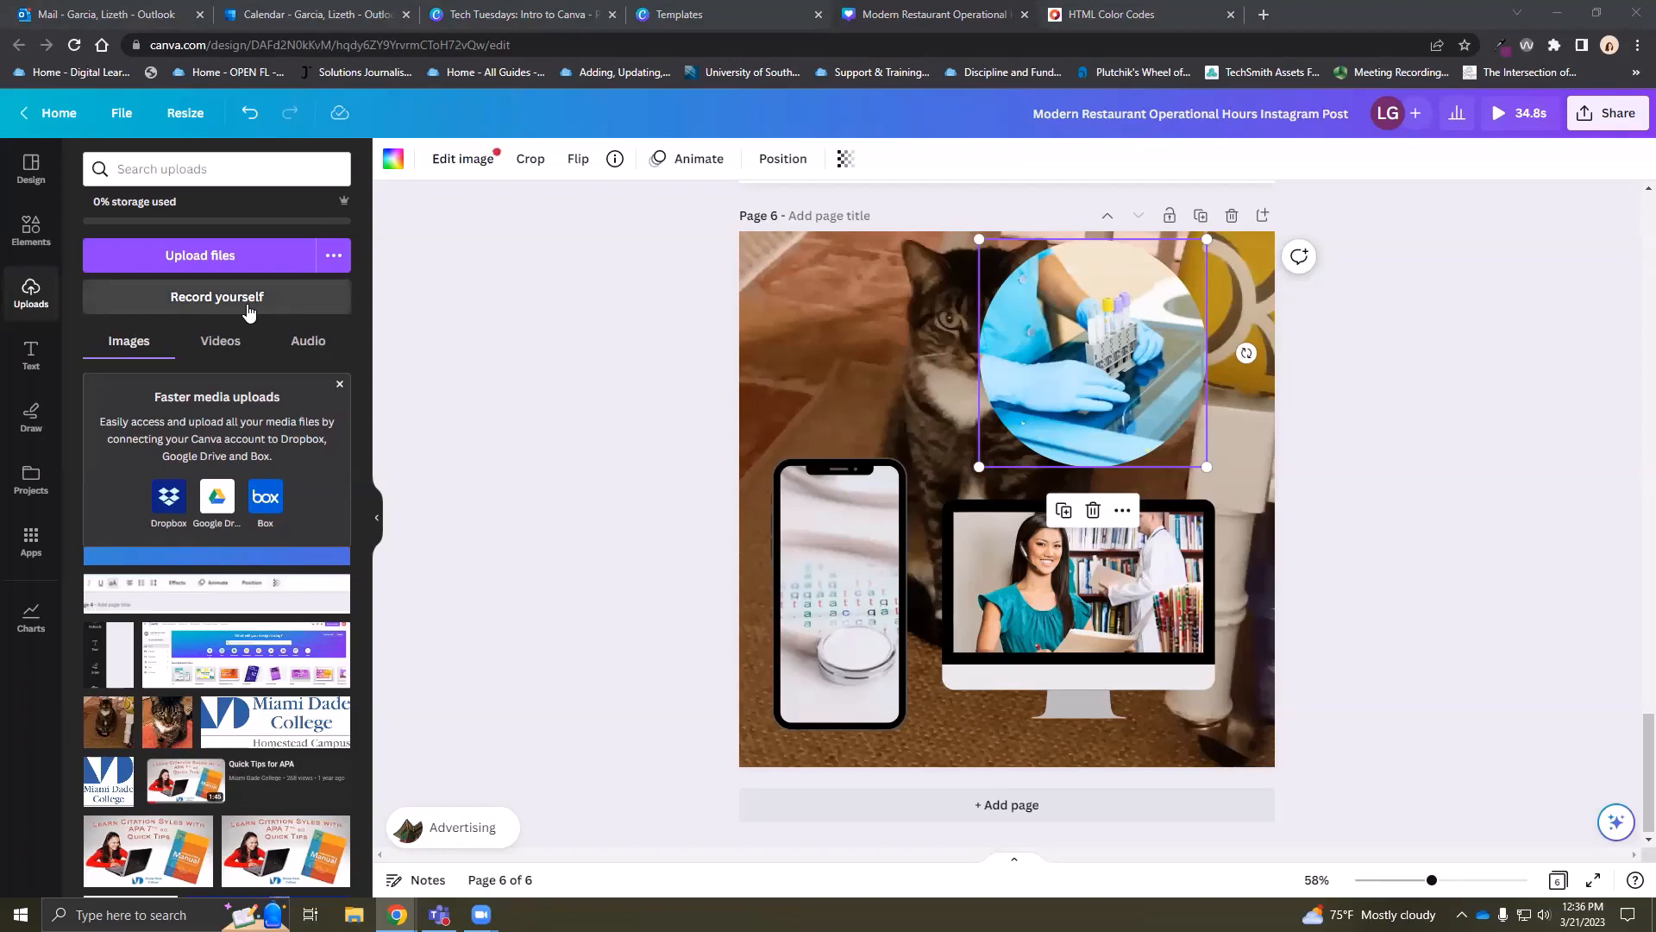
Enter and leave the Record yourself studio, then hide and reopen the Uploads panel
click(248, 312)
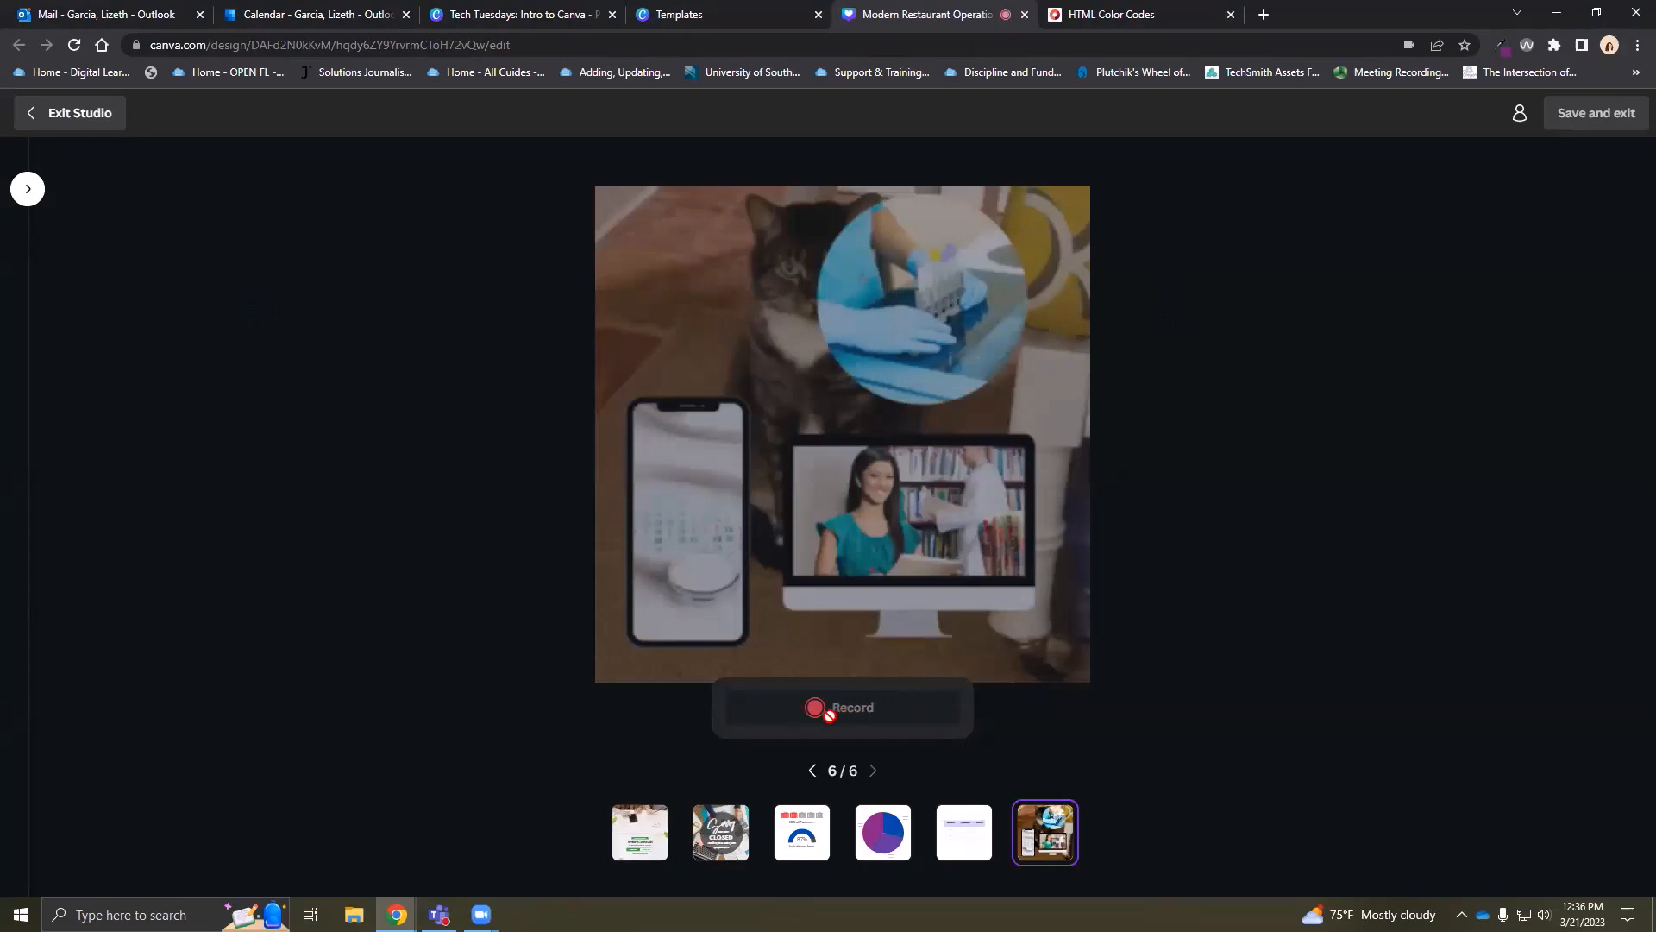
click(74, 116)
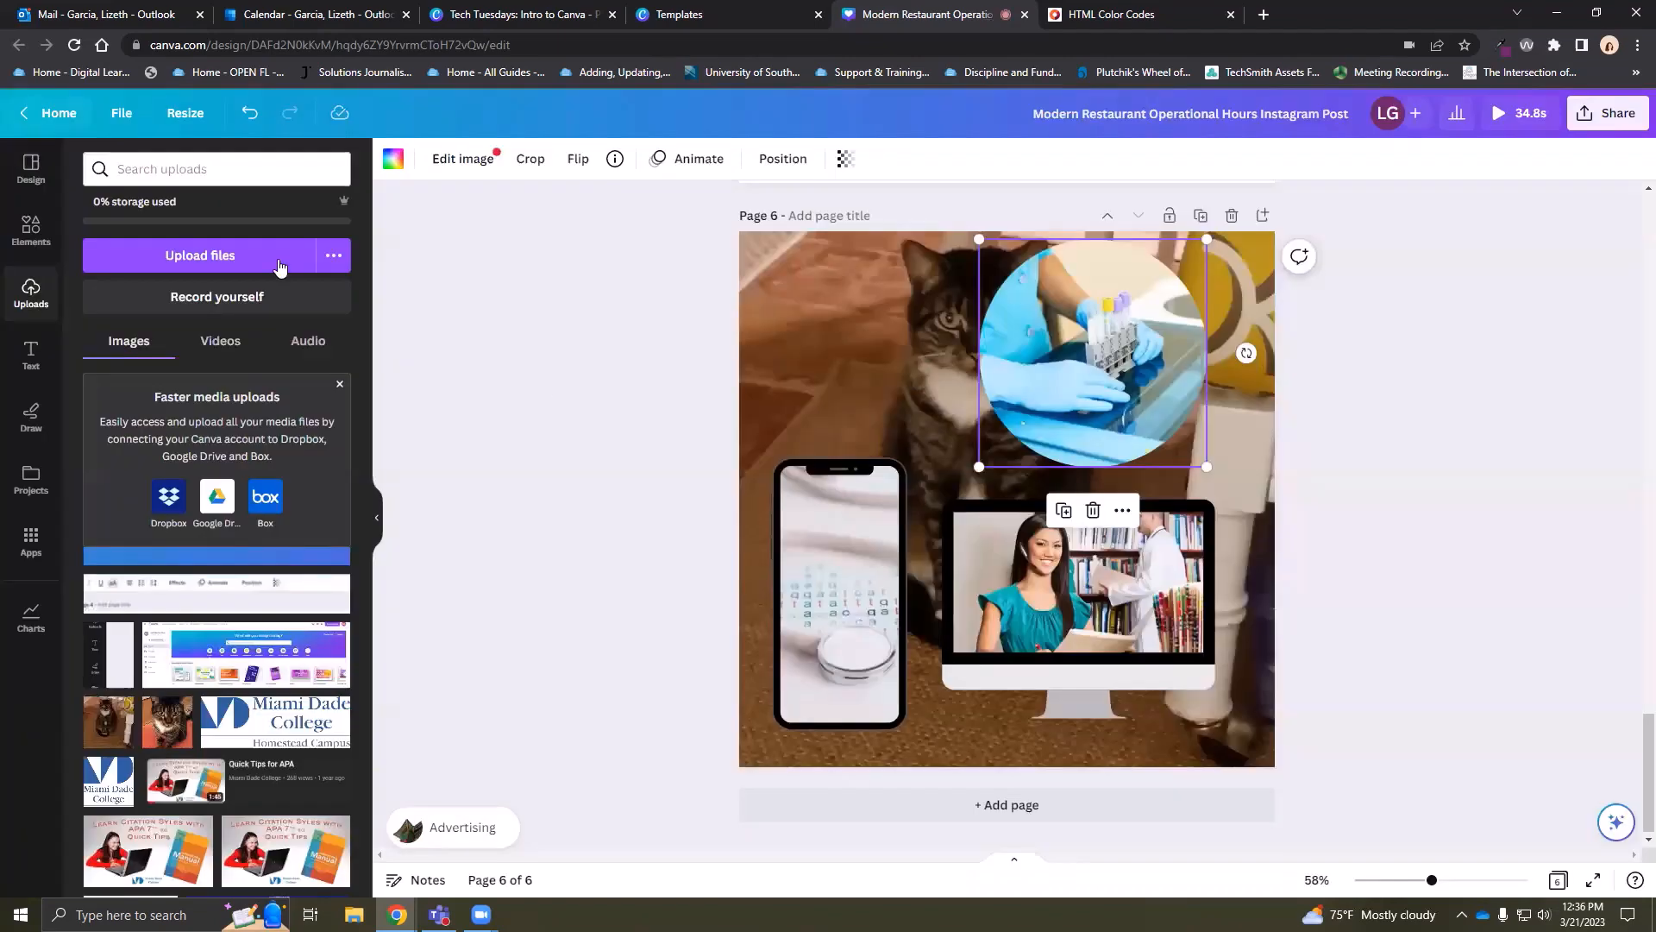
click(380, 505)
click(31, 294)
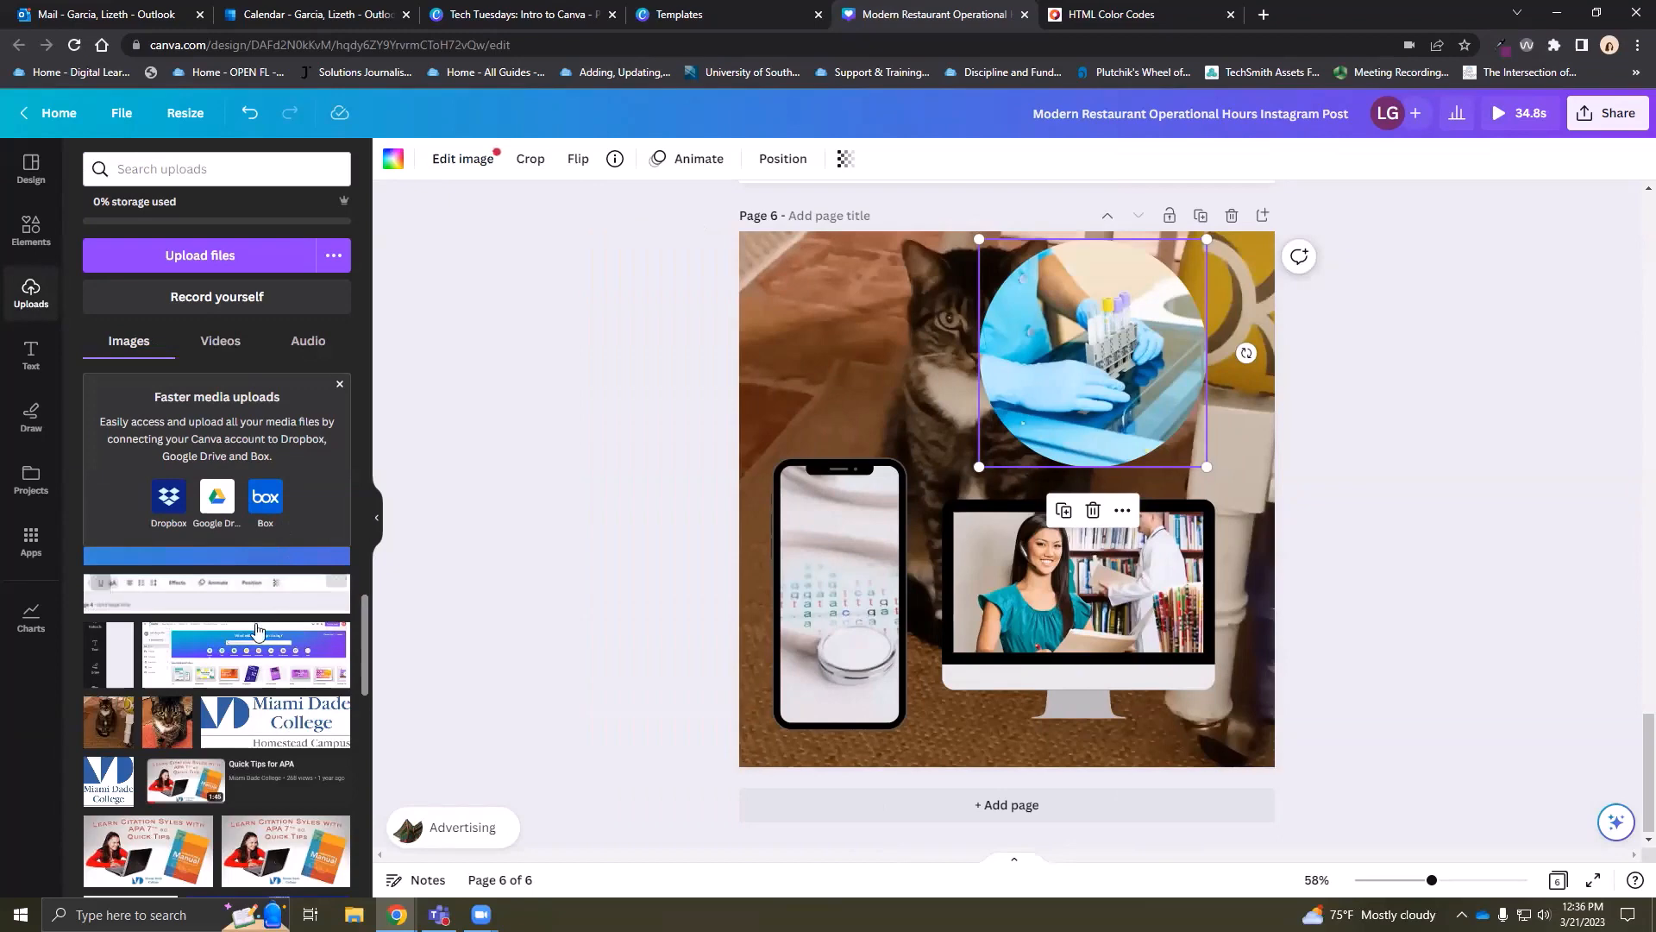
Delete the circle, phone and monitor images and remove the cat and table pages
mouse_move(257, 635)
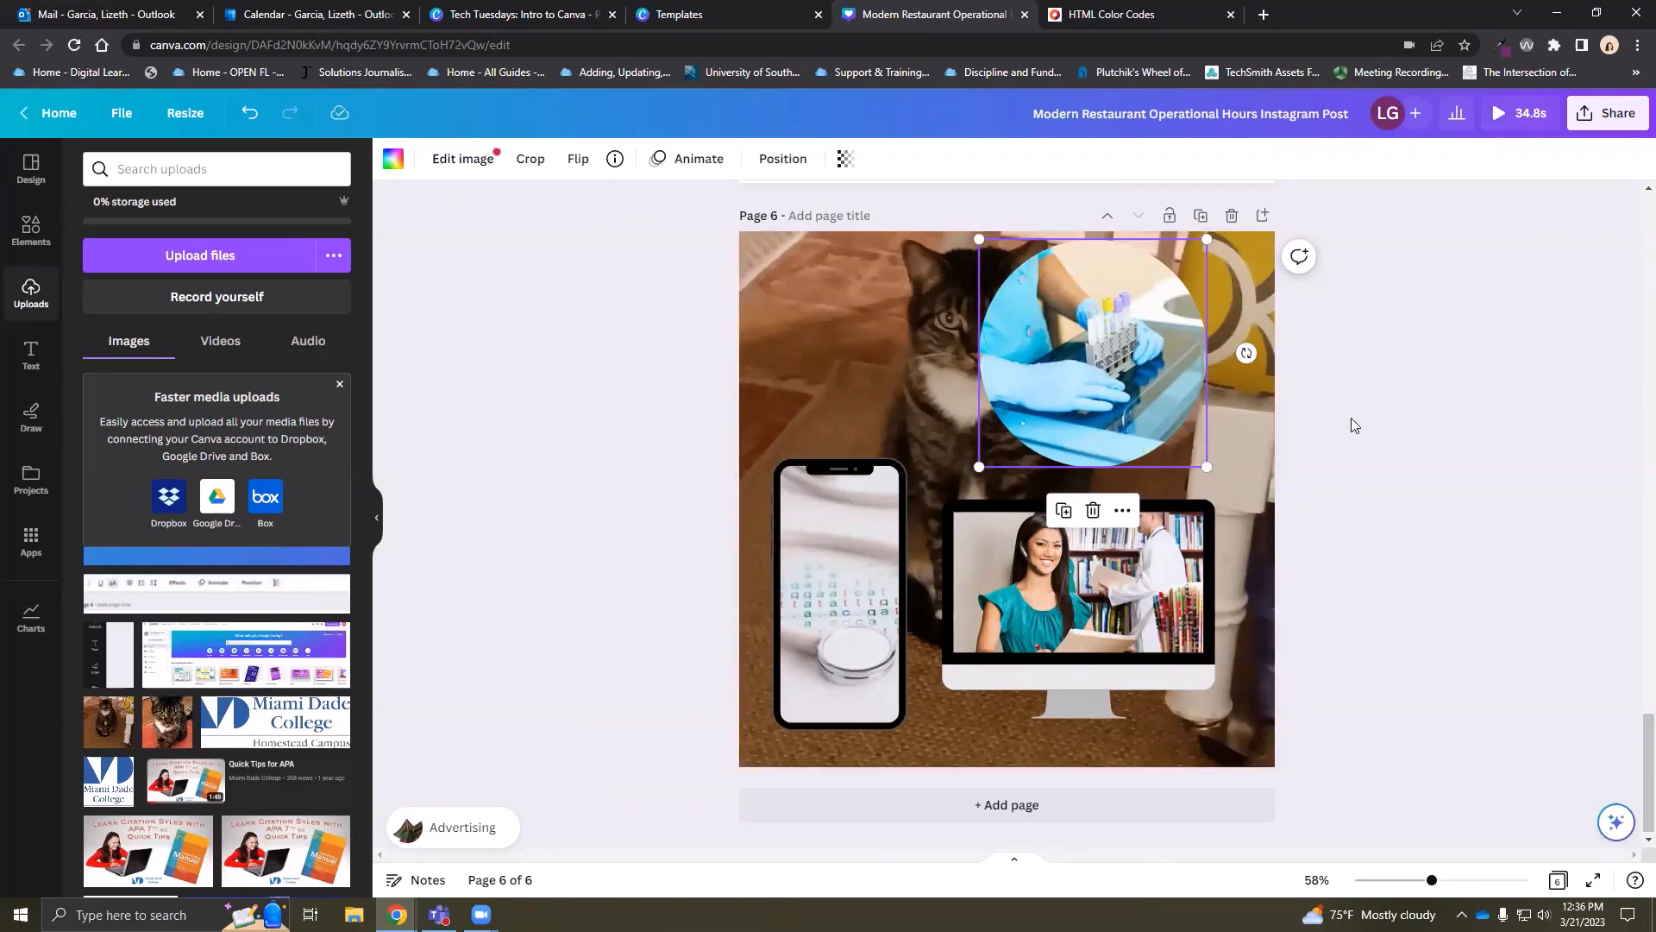
drag(1356, 771, 692, 283)
key(Delete)
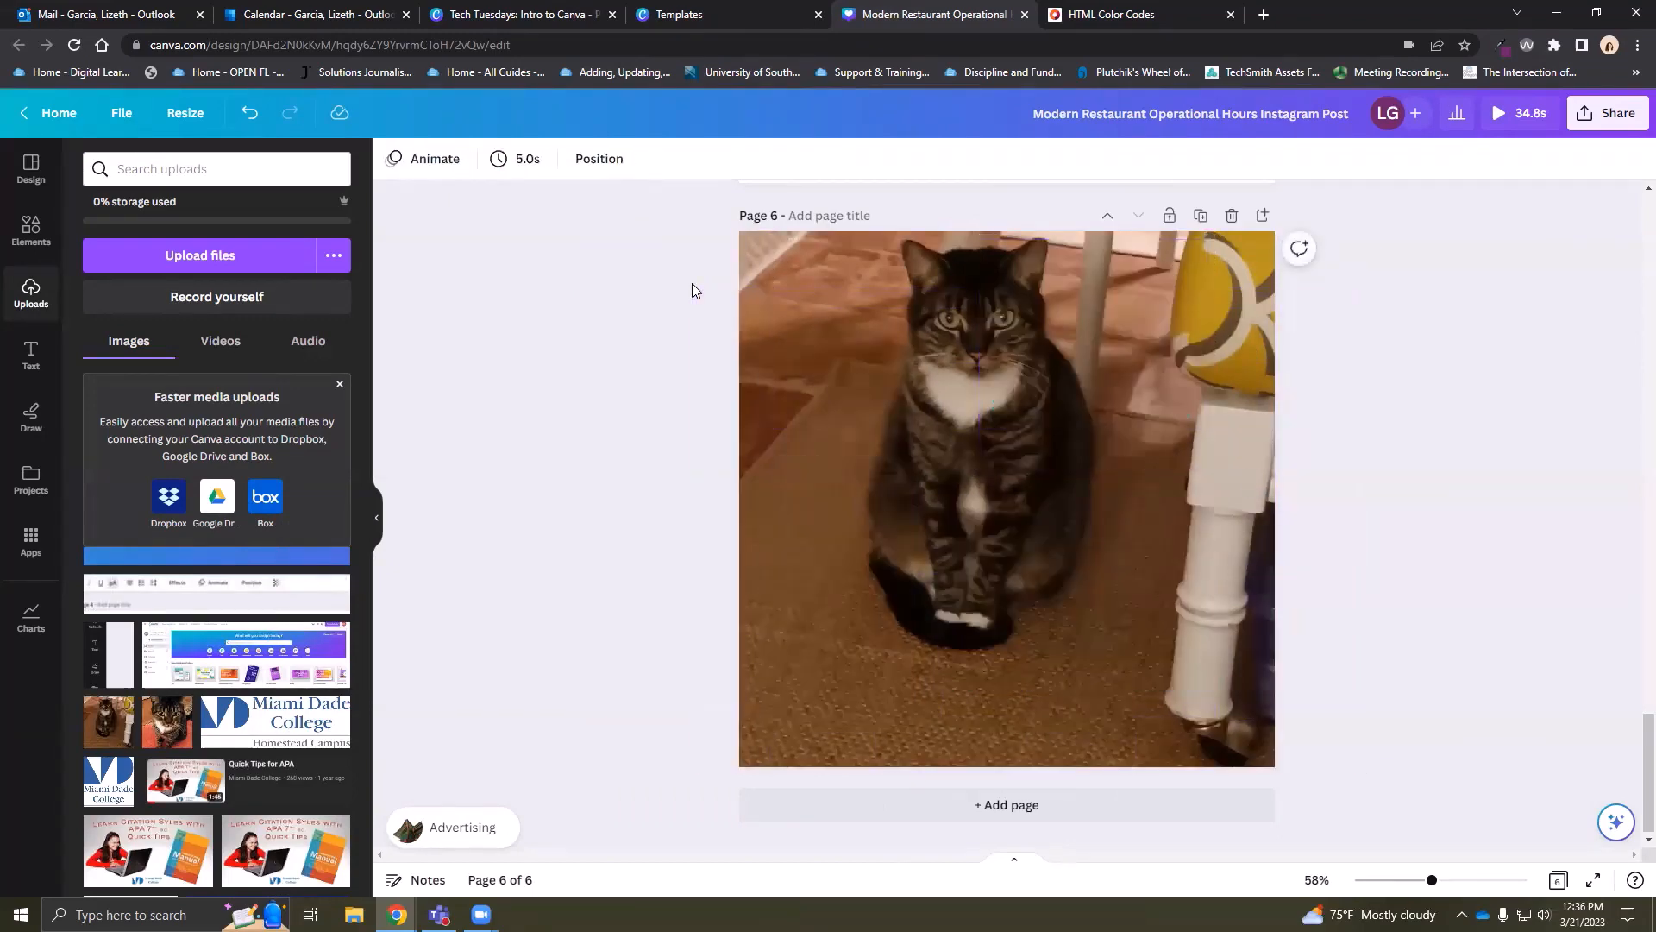
click(1232, 218)
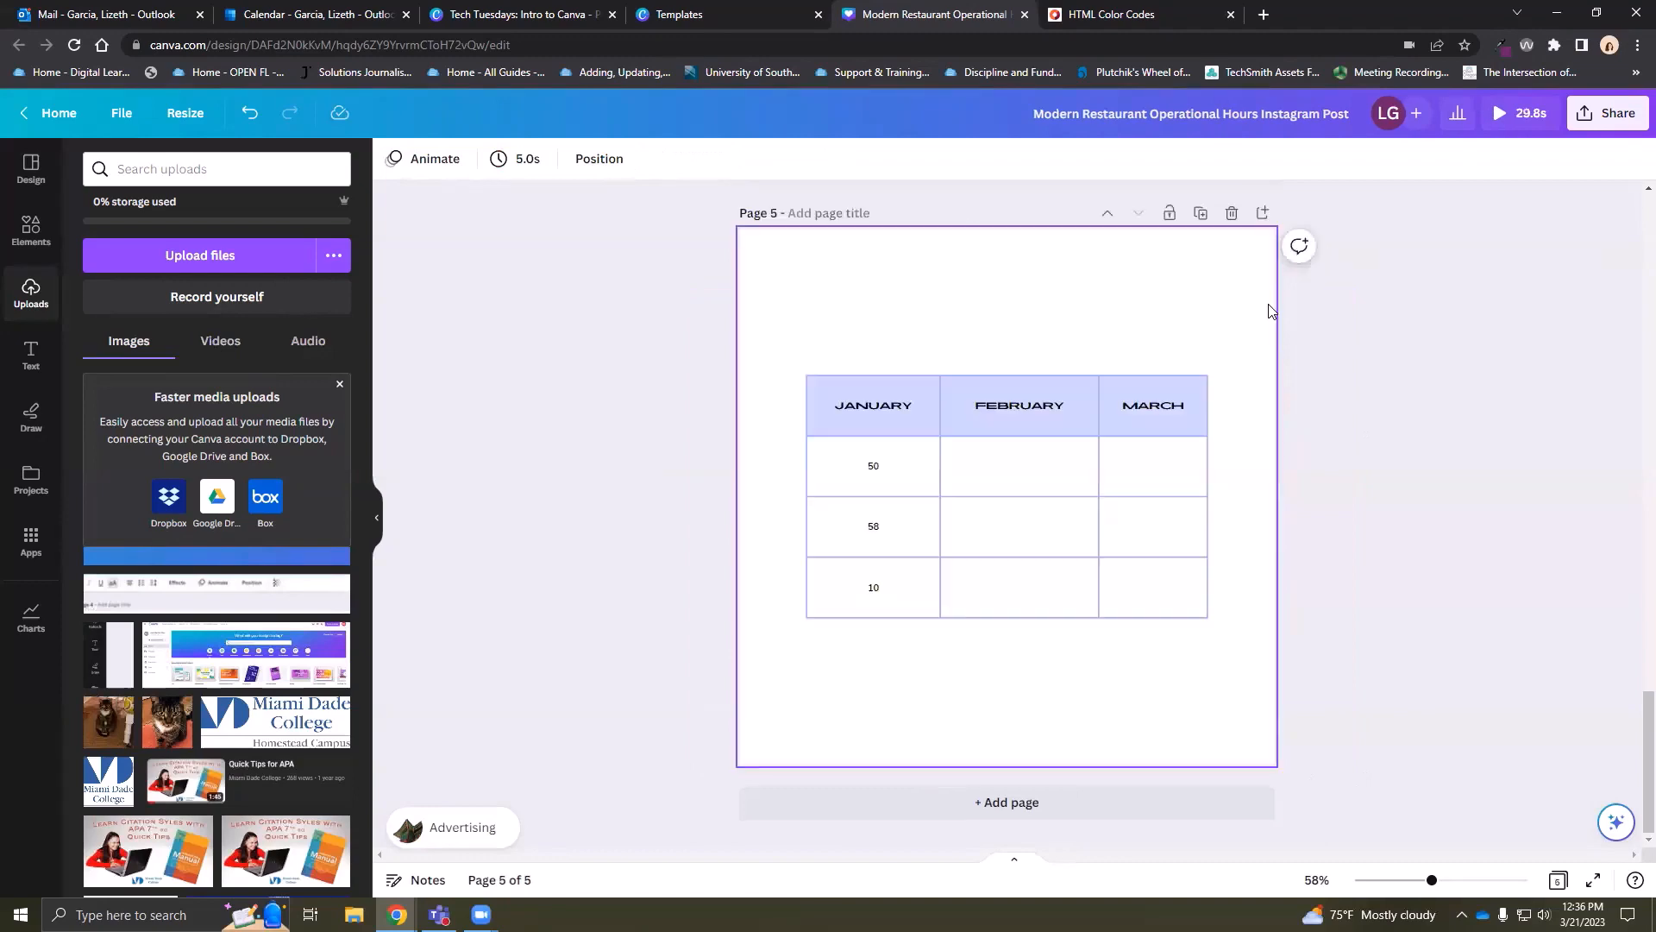
scroll(1309, 466, up, 1)
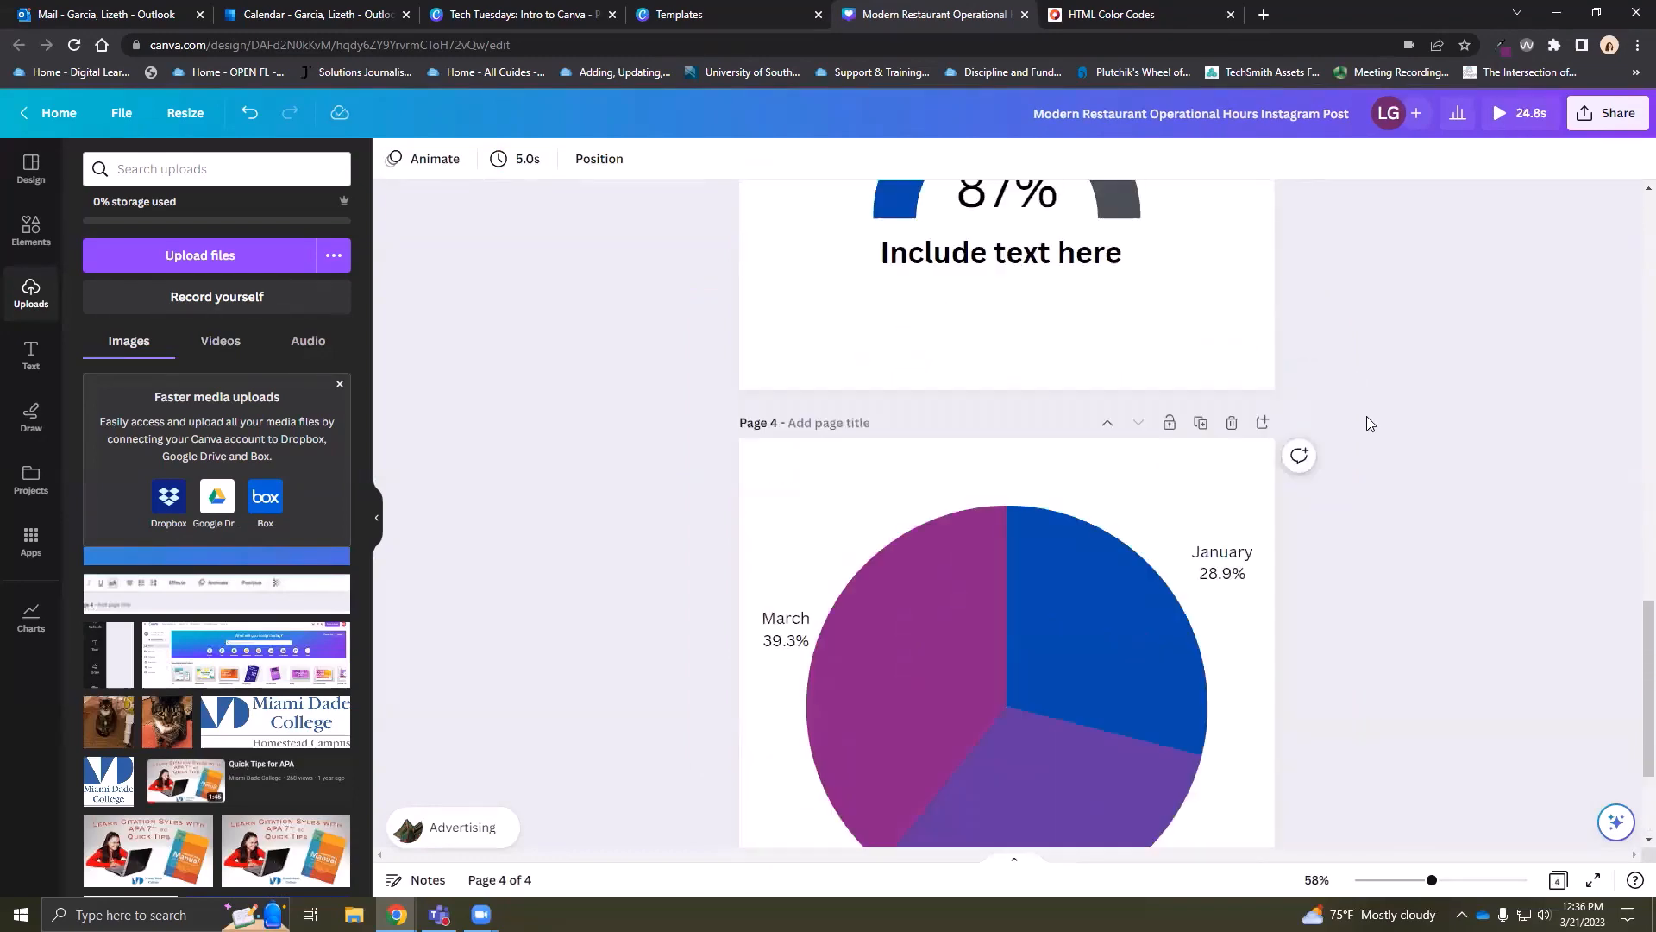
scroll(1367, 416, up, 10)
scroll(1369, 427, down, 3)
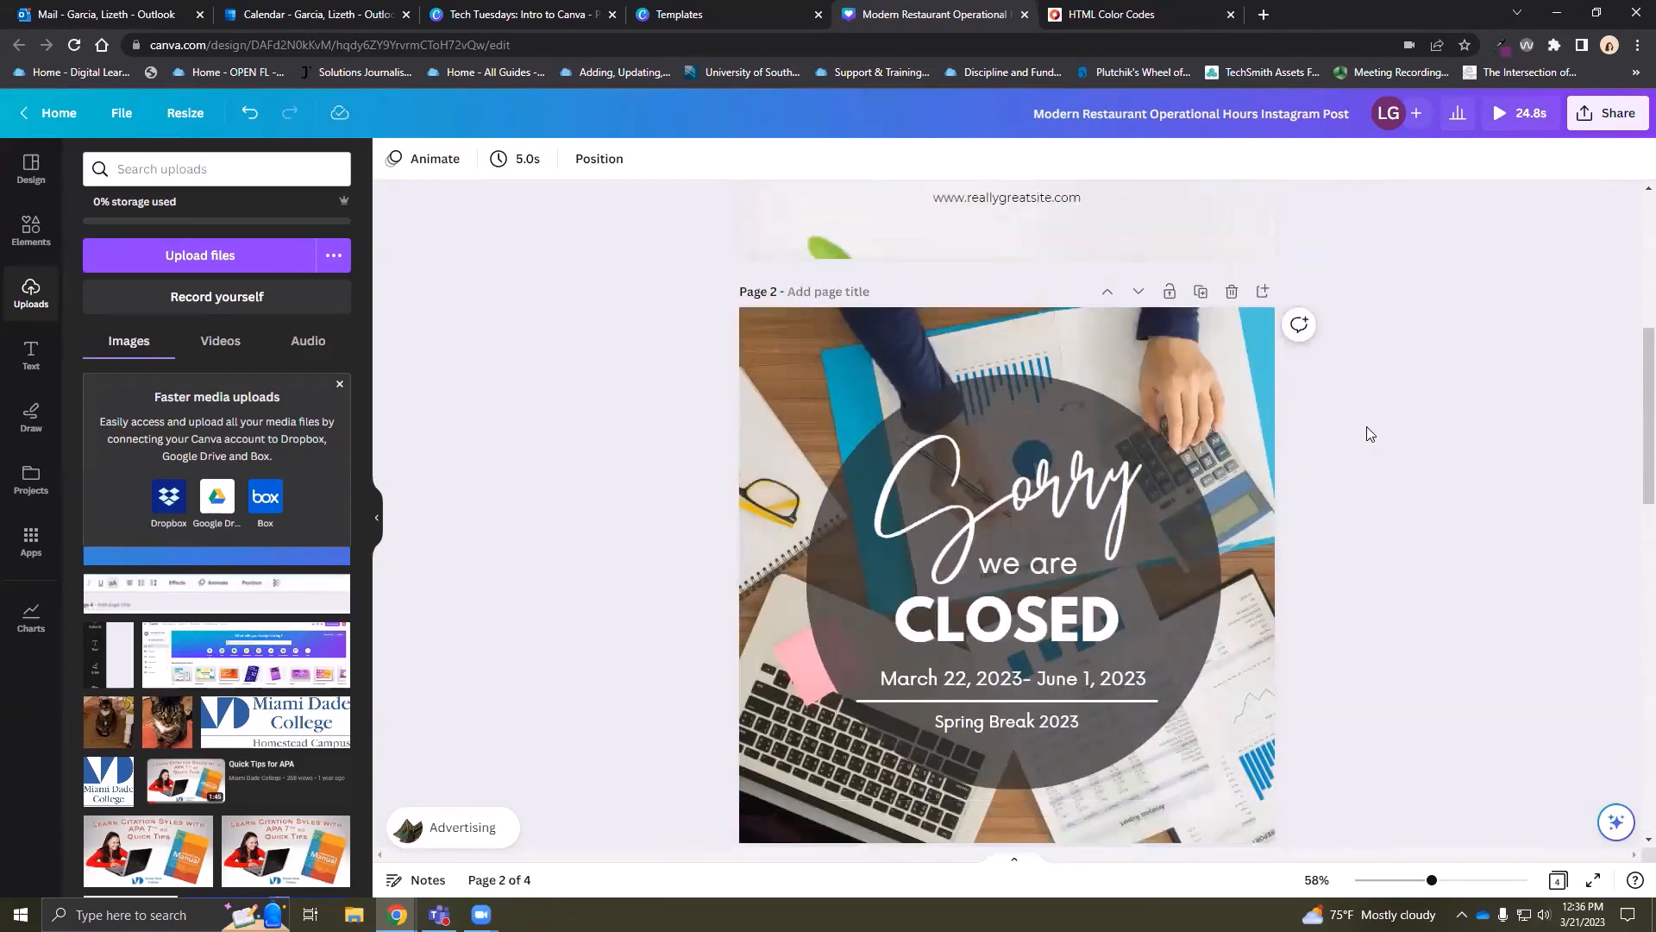
click(31, 363)
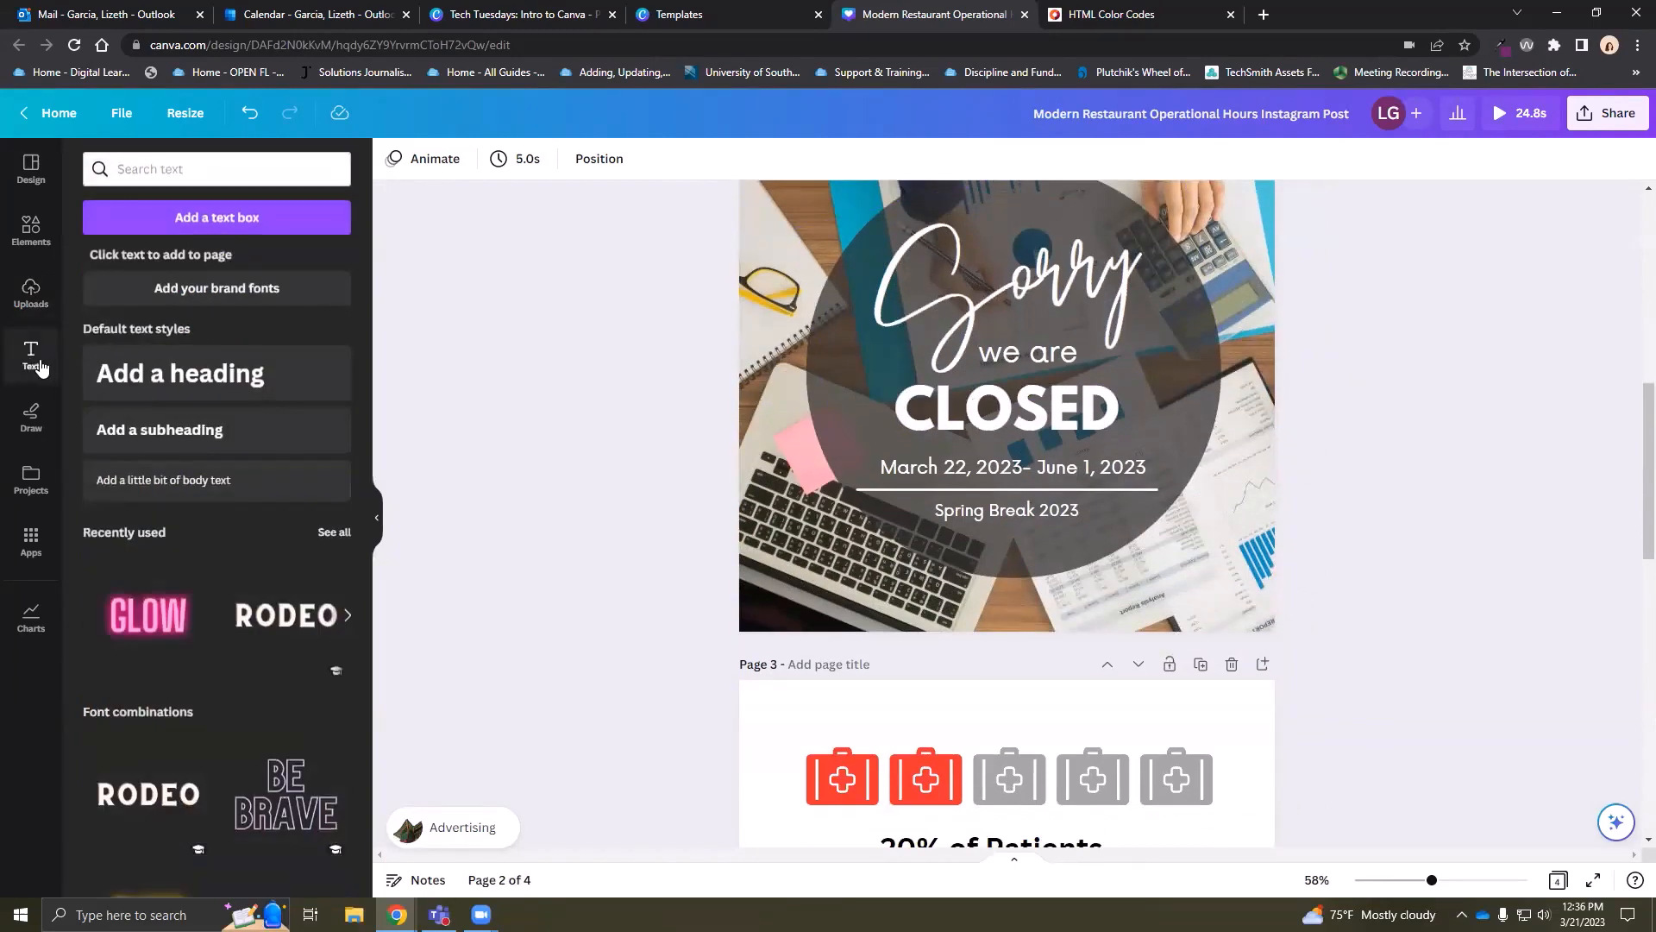
scroll(692, 532, down, 12)
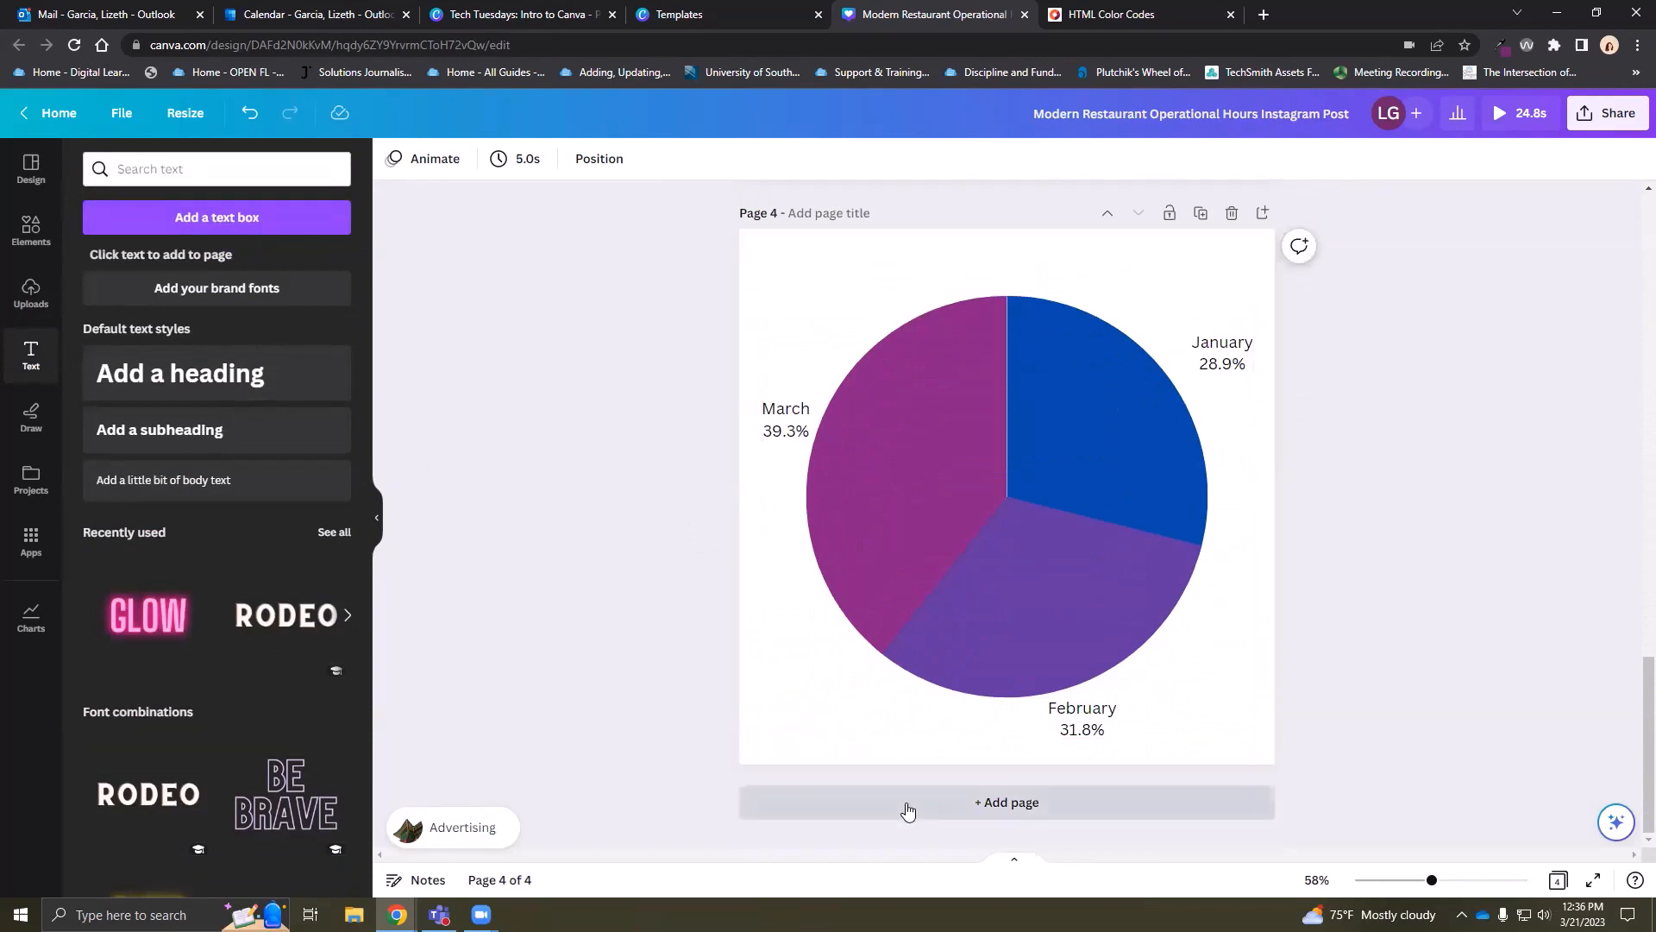
Add a new page 5 with a heading placed near the top
click(984, 801)
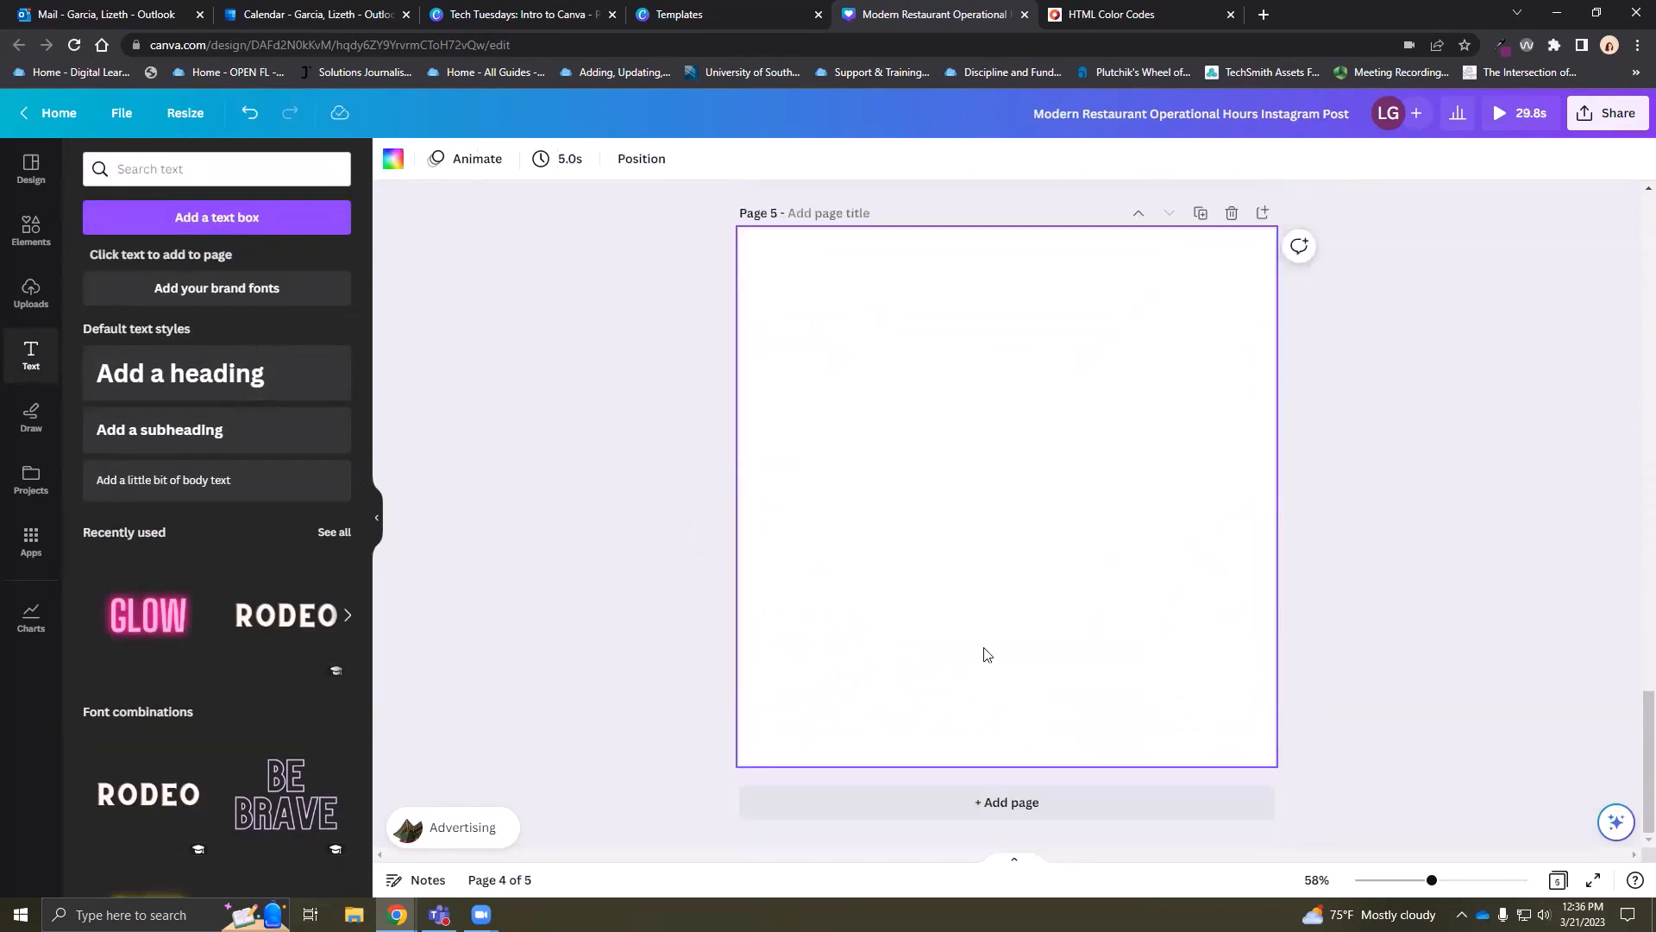
click(240, 226)
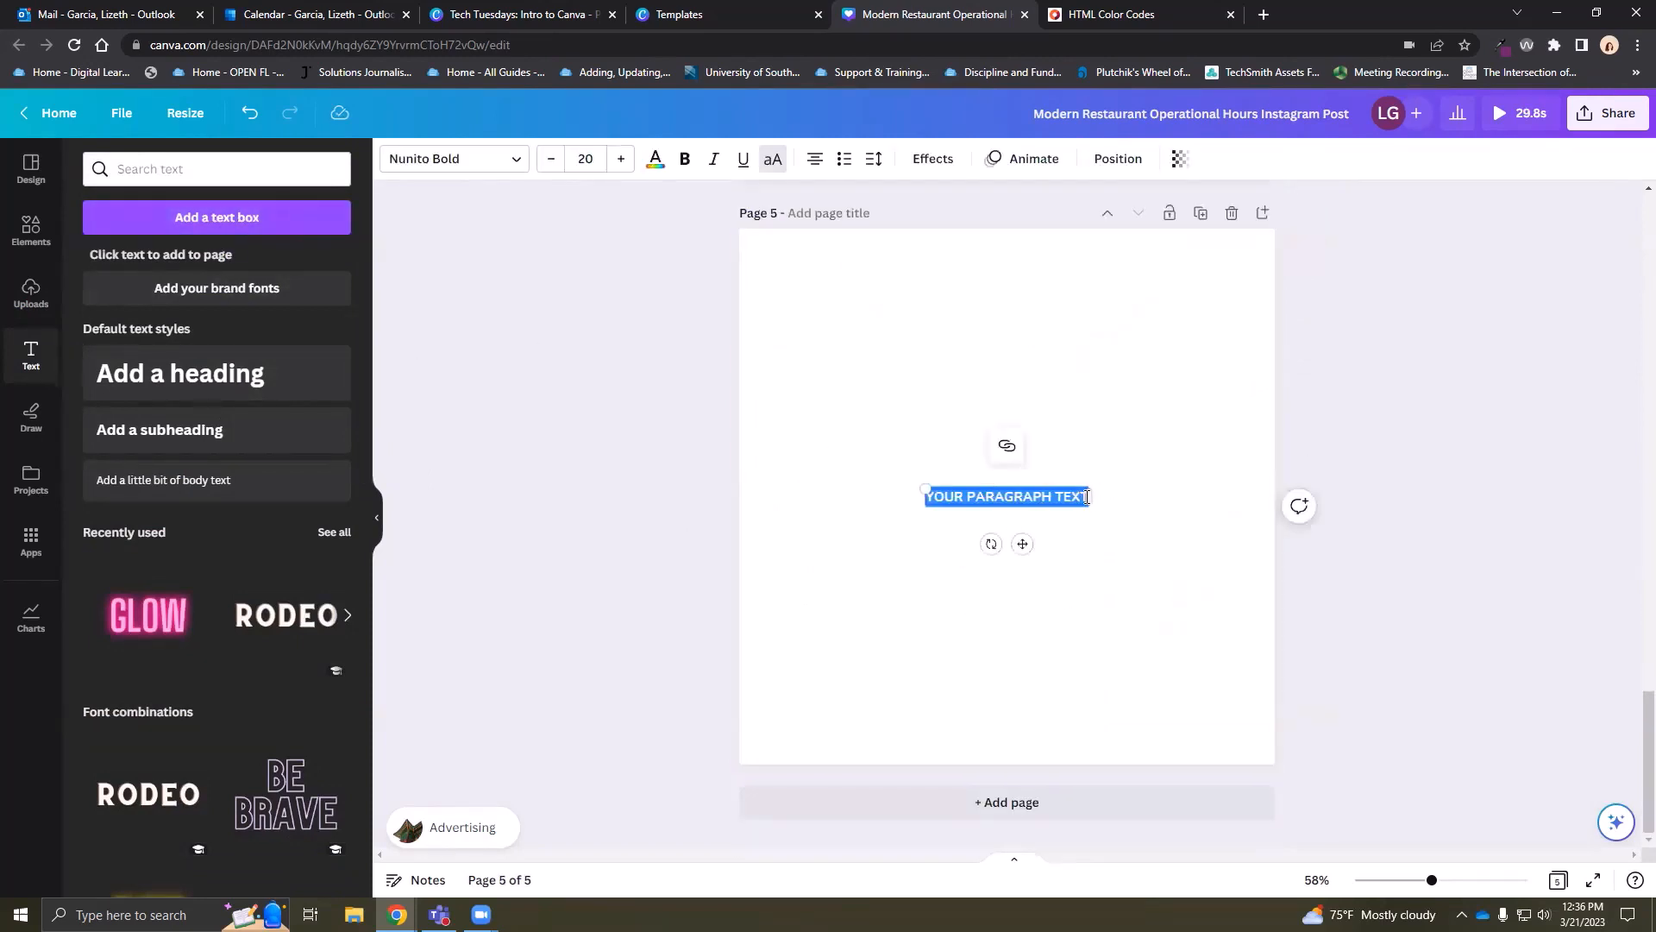
drag(1088, 472, 951, 584)
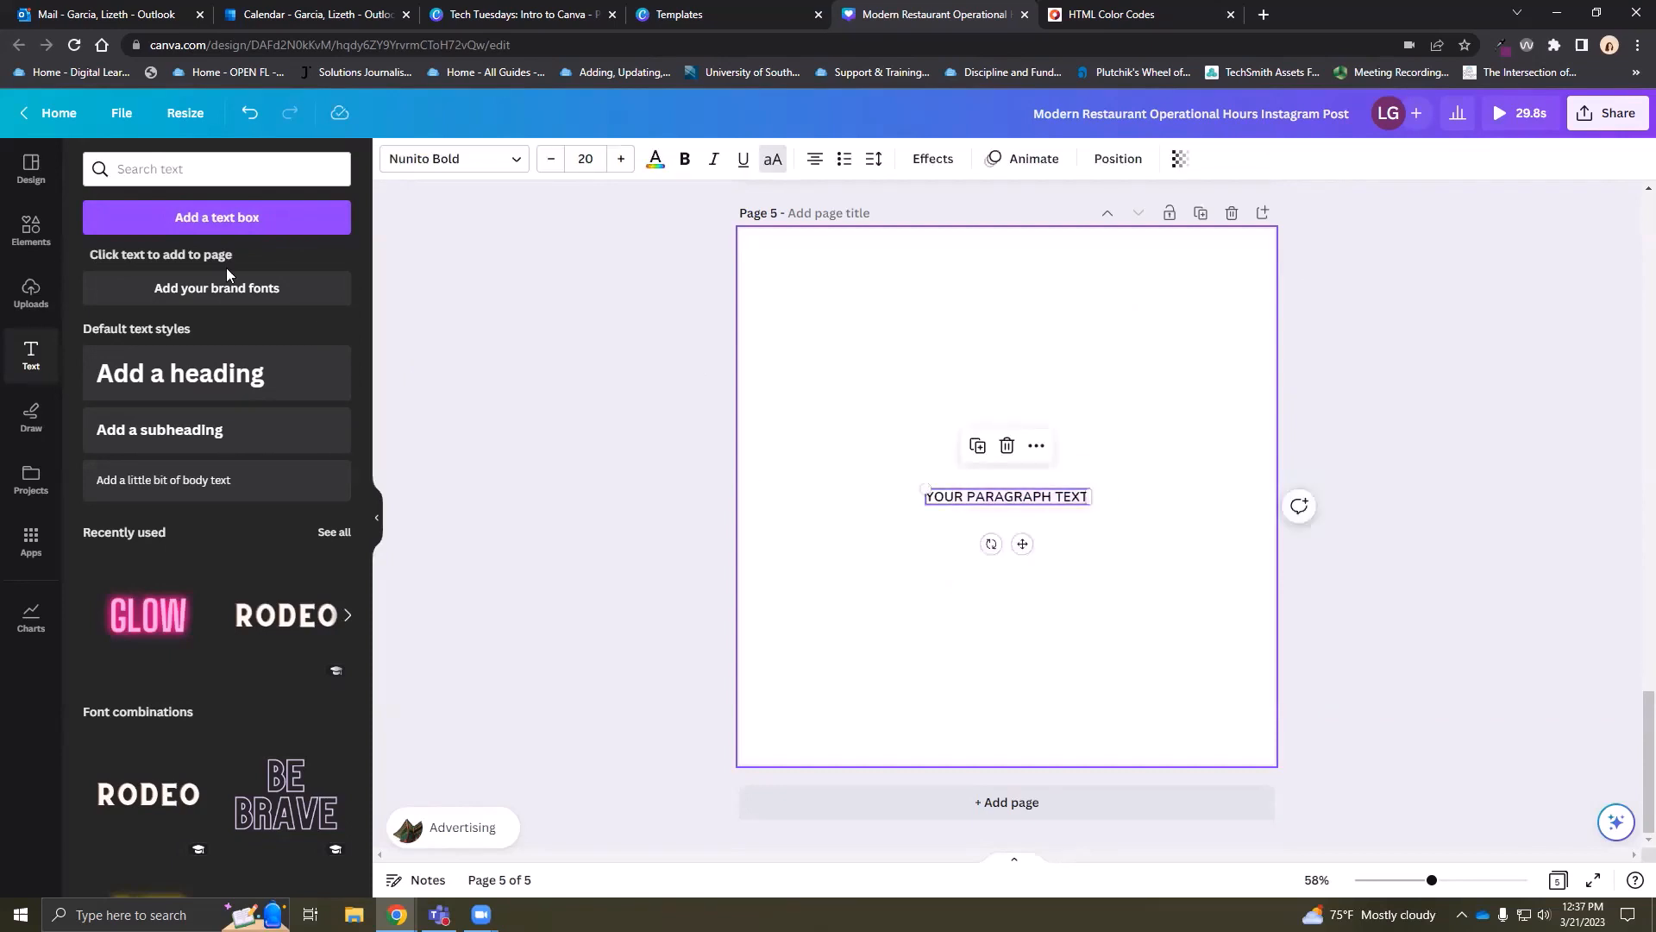
key(Delete)
click(226, 359)
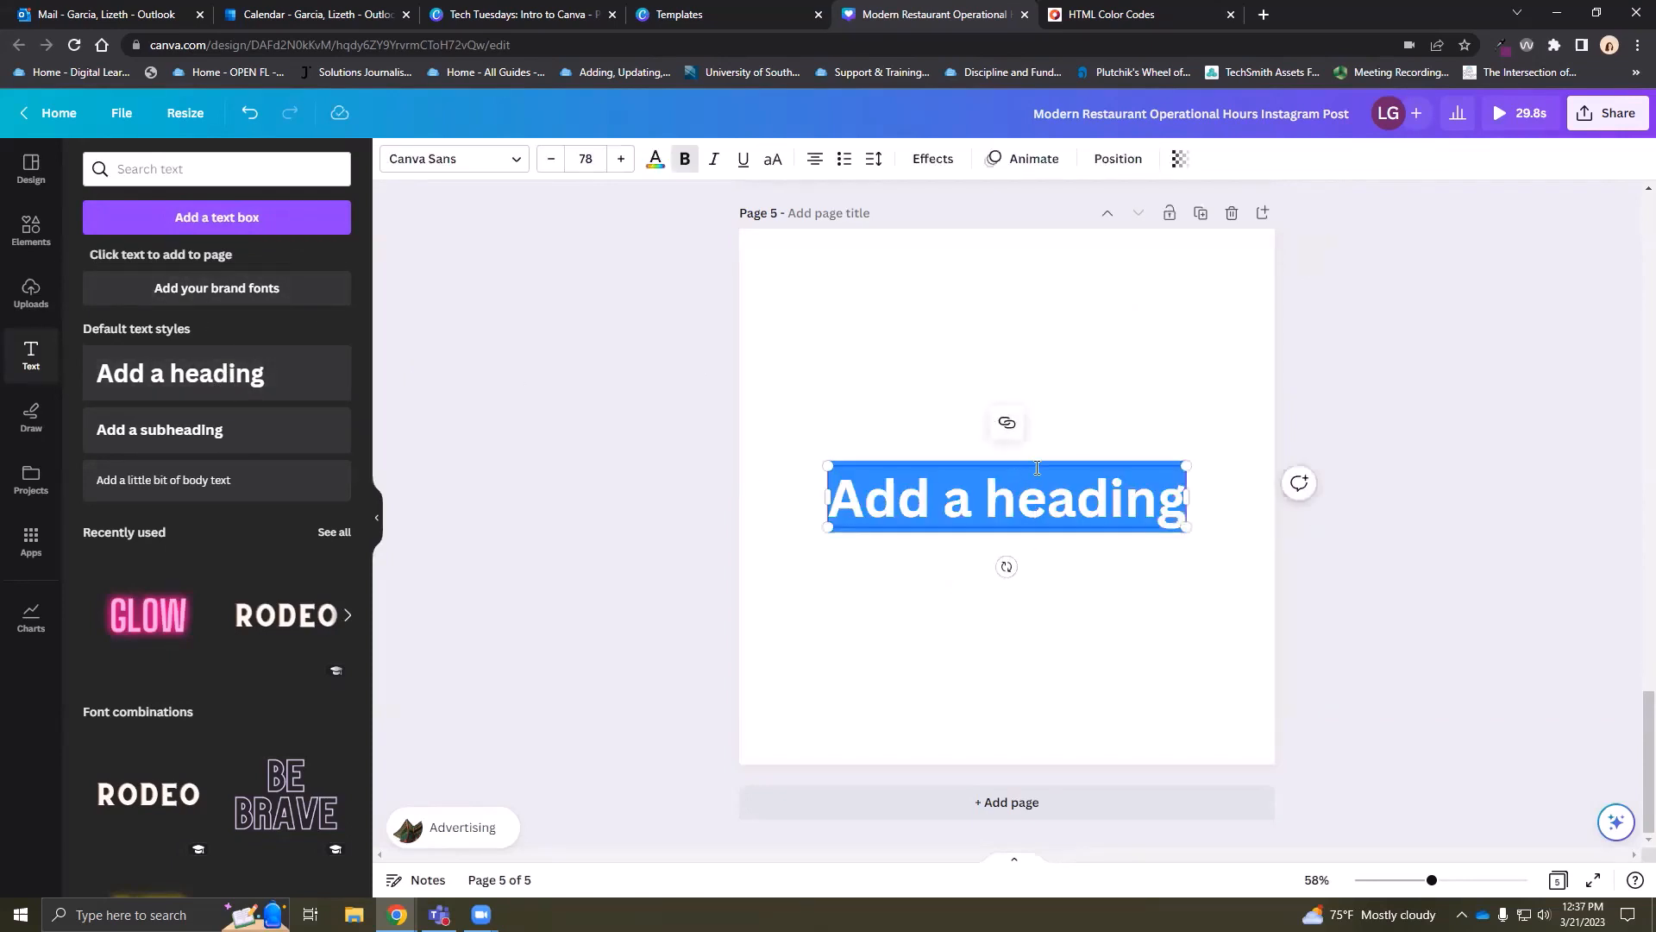
drag(1033, 448, 1021, 278)
click(987, 525)
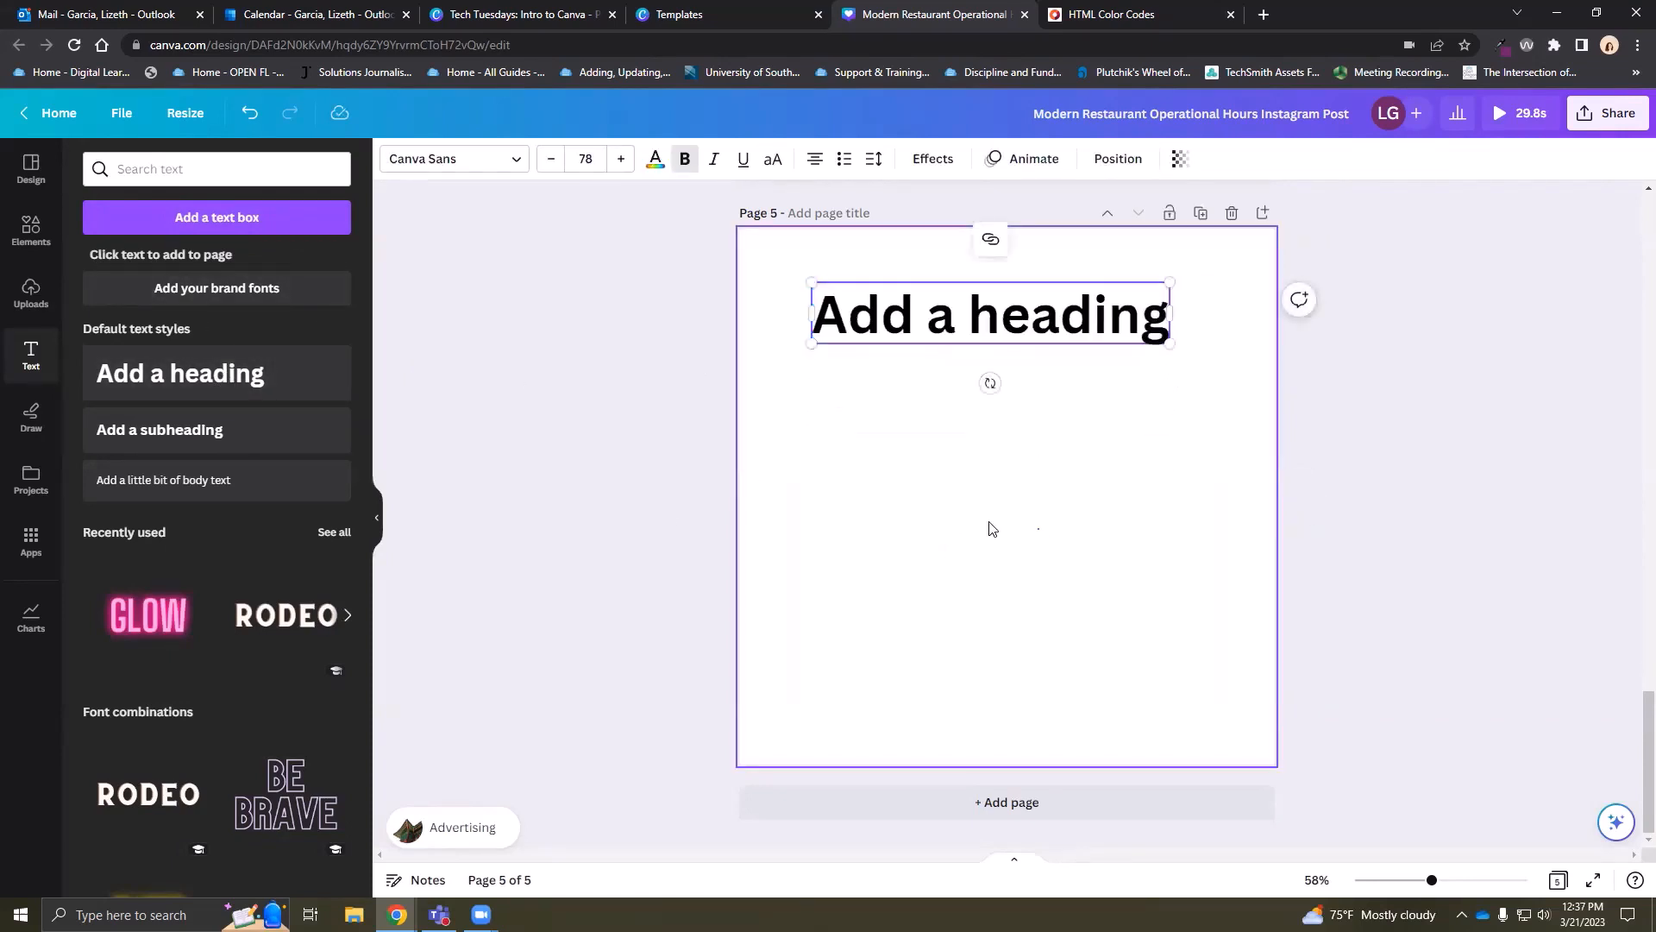
Add the pink neon GLOW text style and change its wording to HELLO
scroll(198, 552, down, 2)
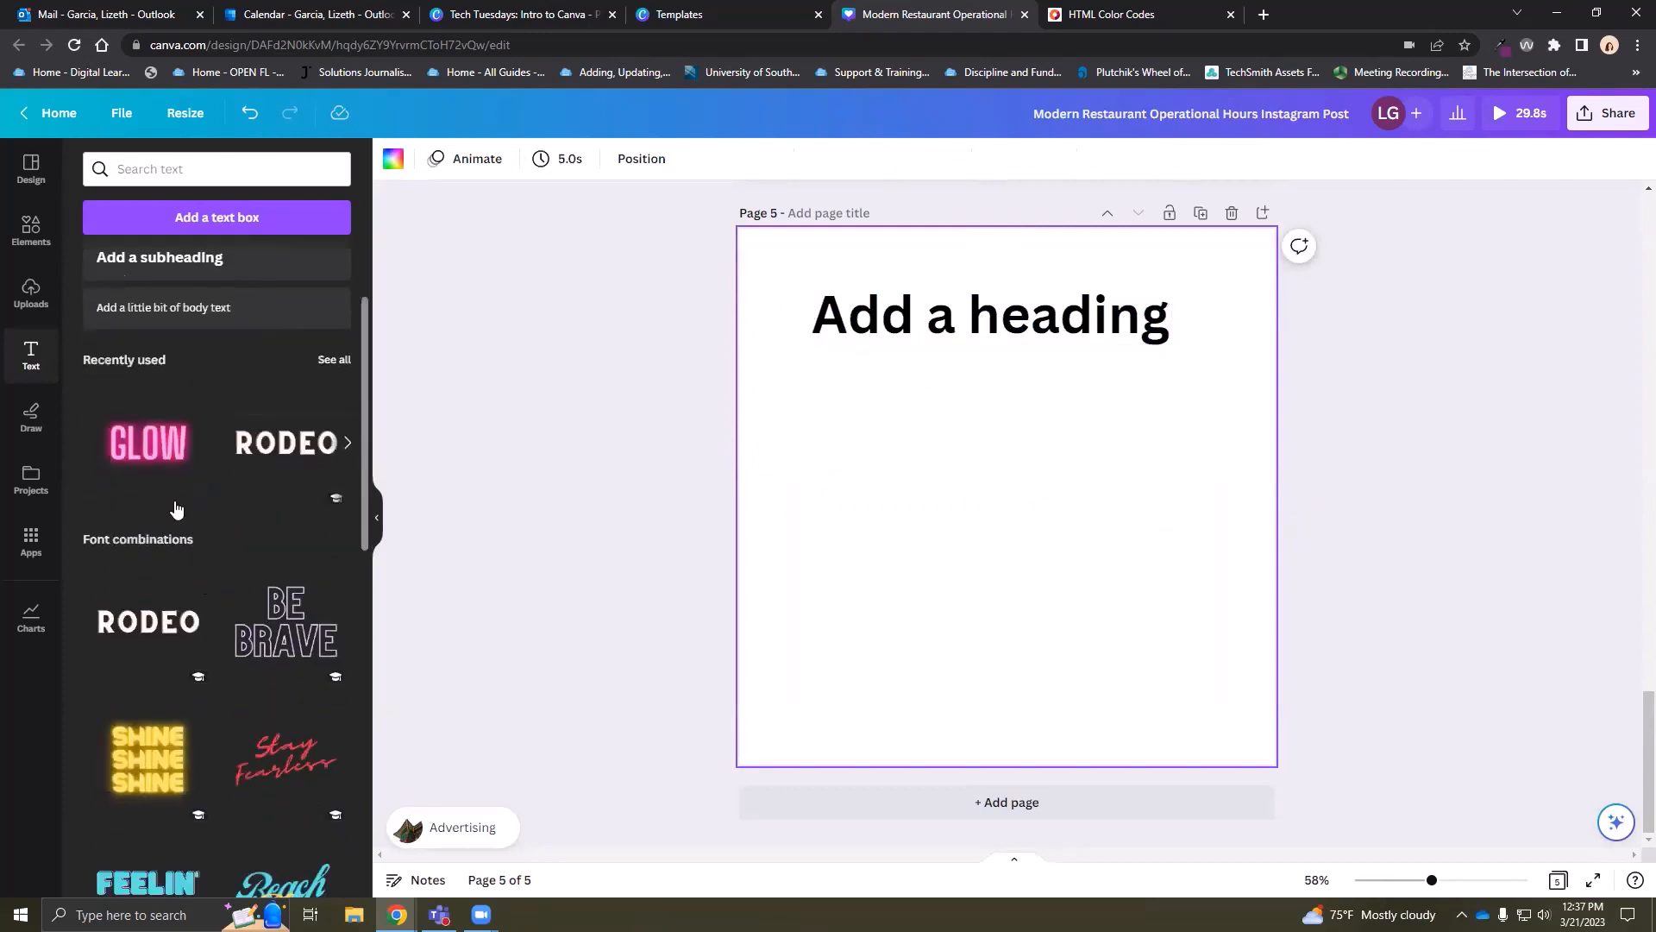
click(134, 459)
click(1088, 678)
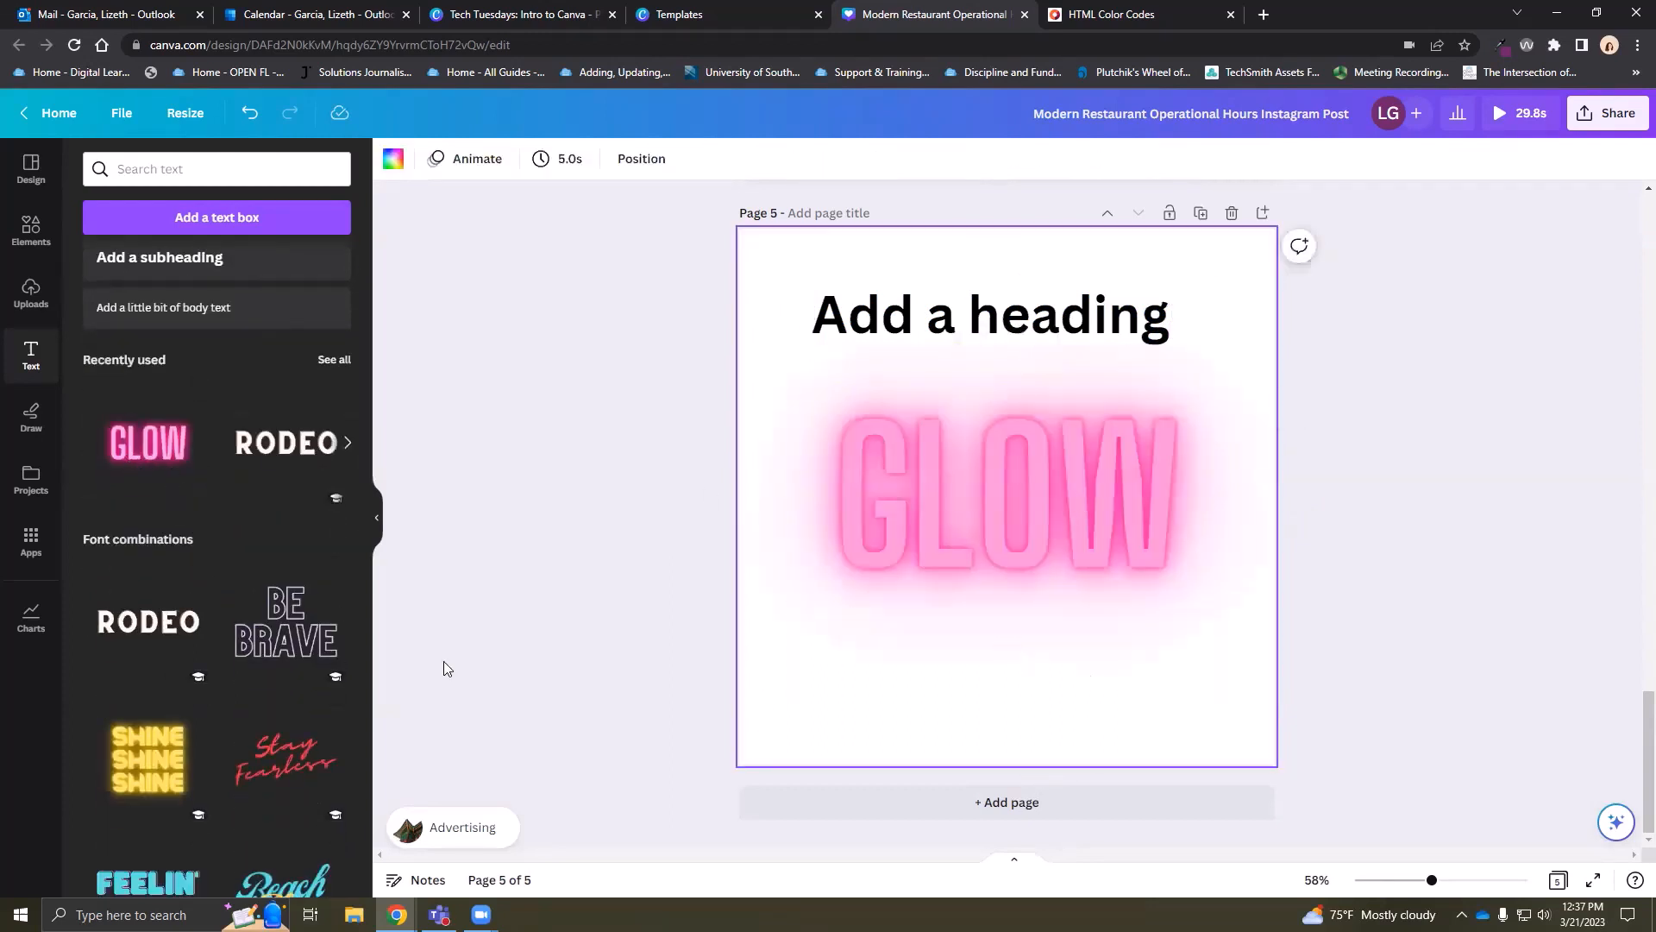
scroll(250, 626, down, 4)
click(897, 493)
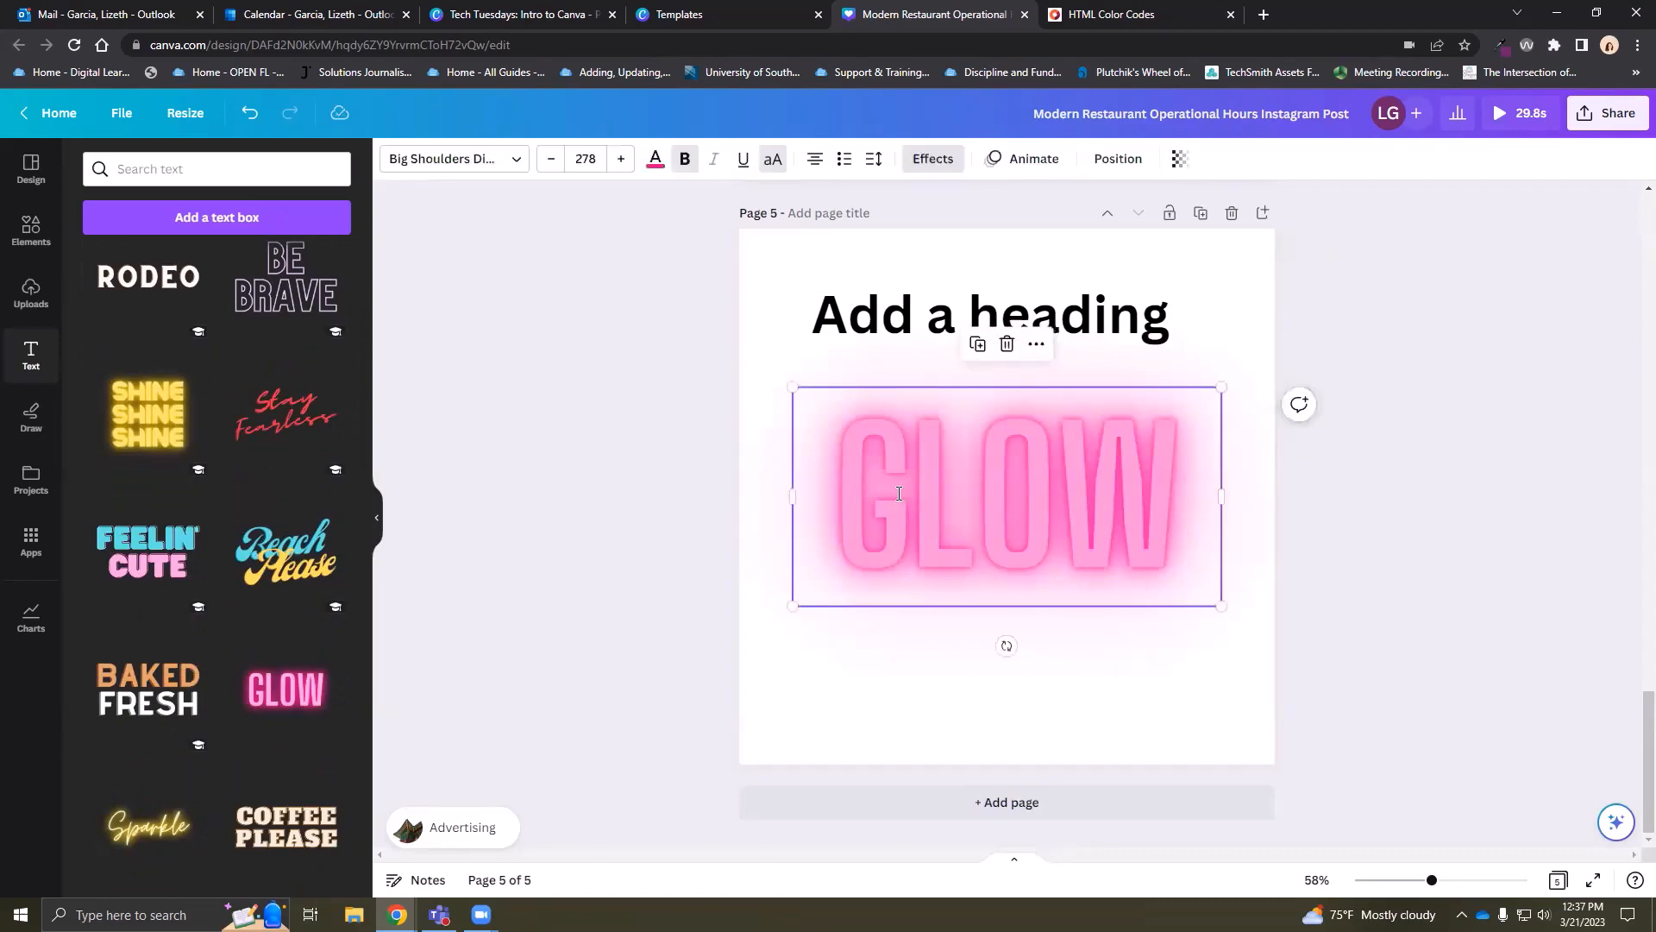
click(899, 496)
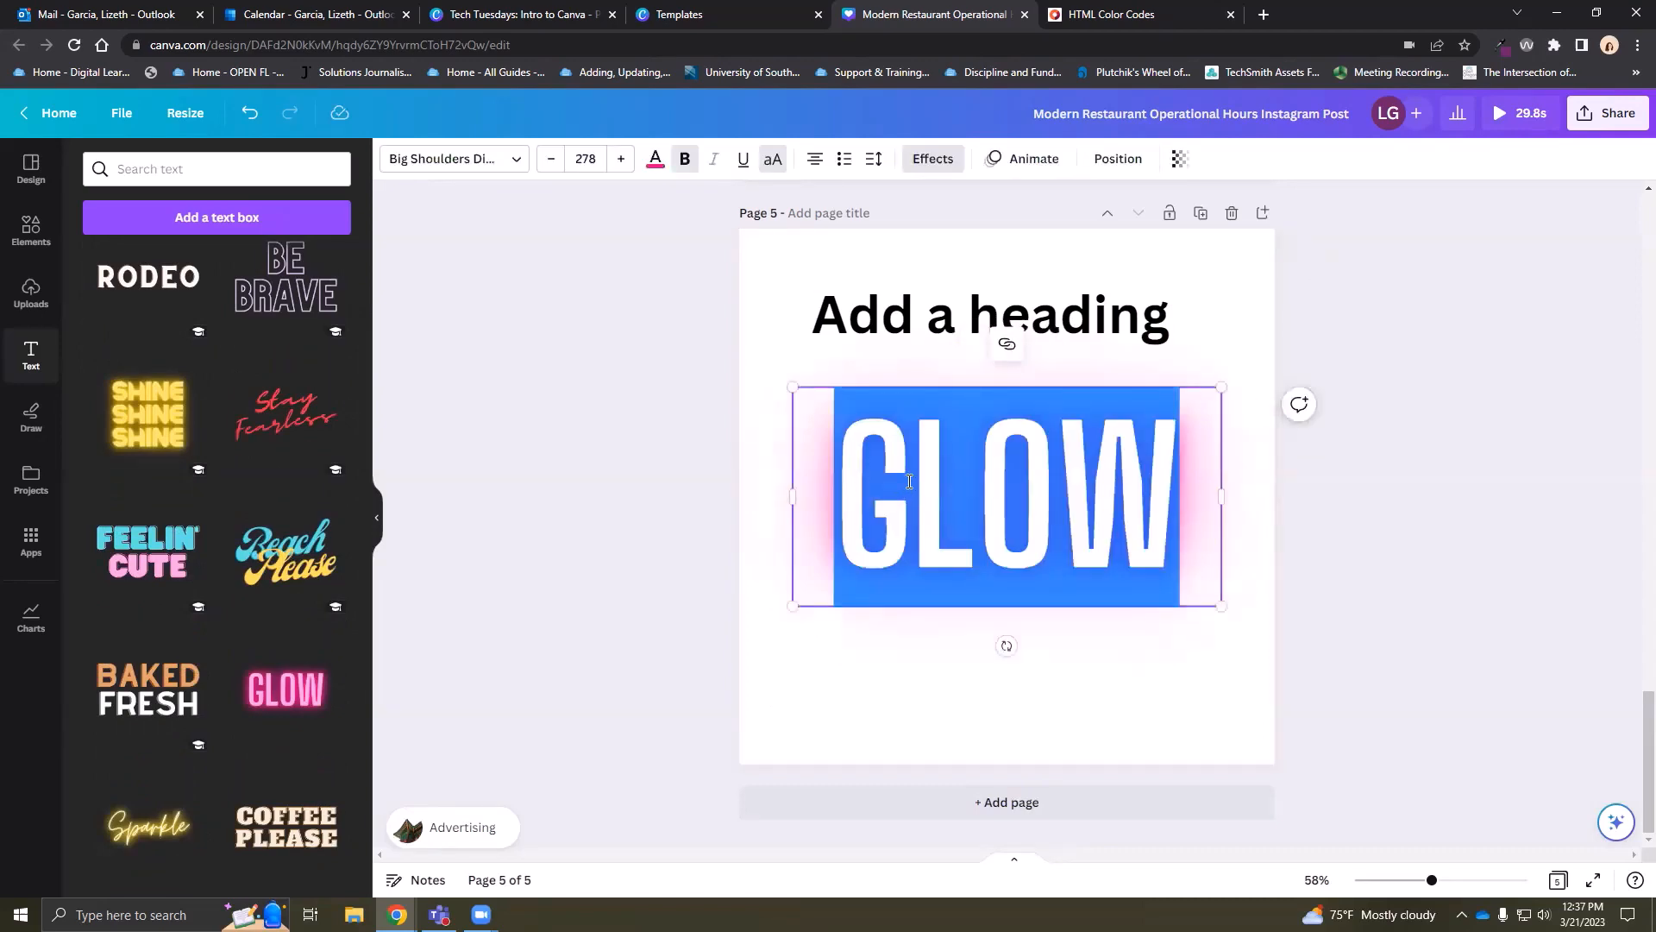
text(HELLO)
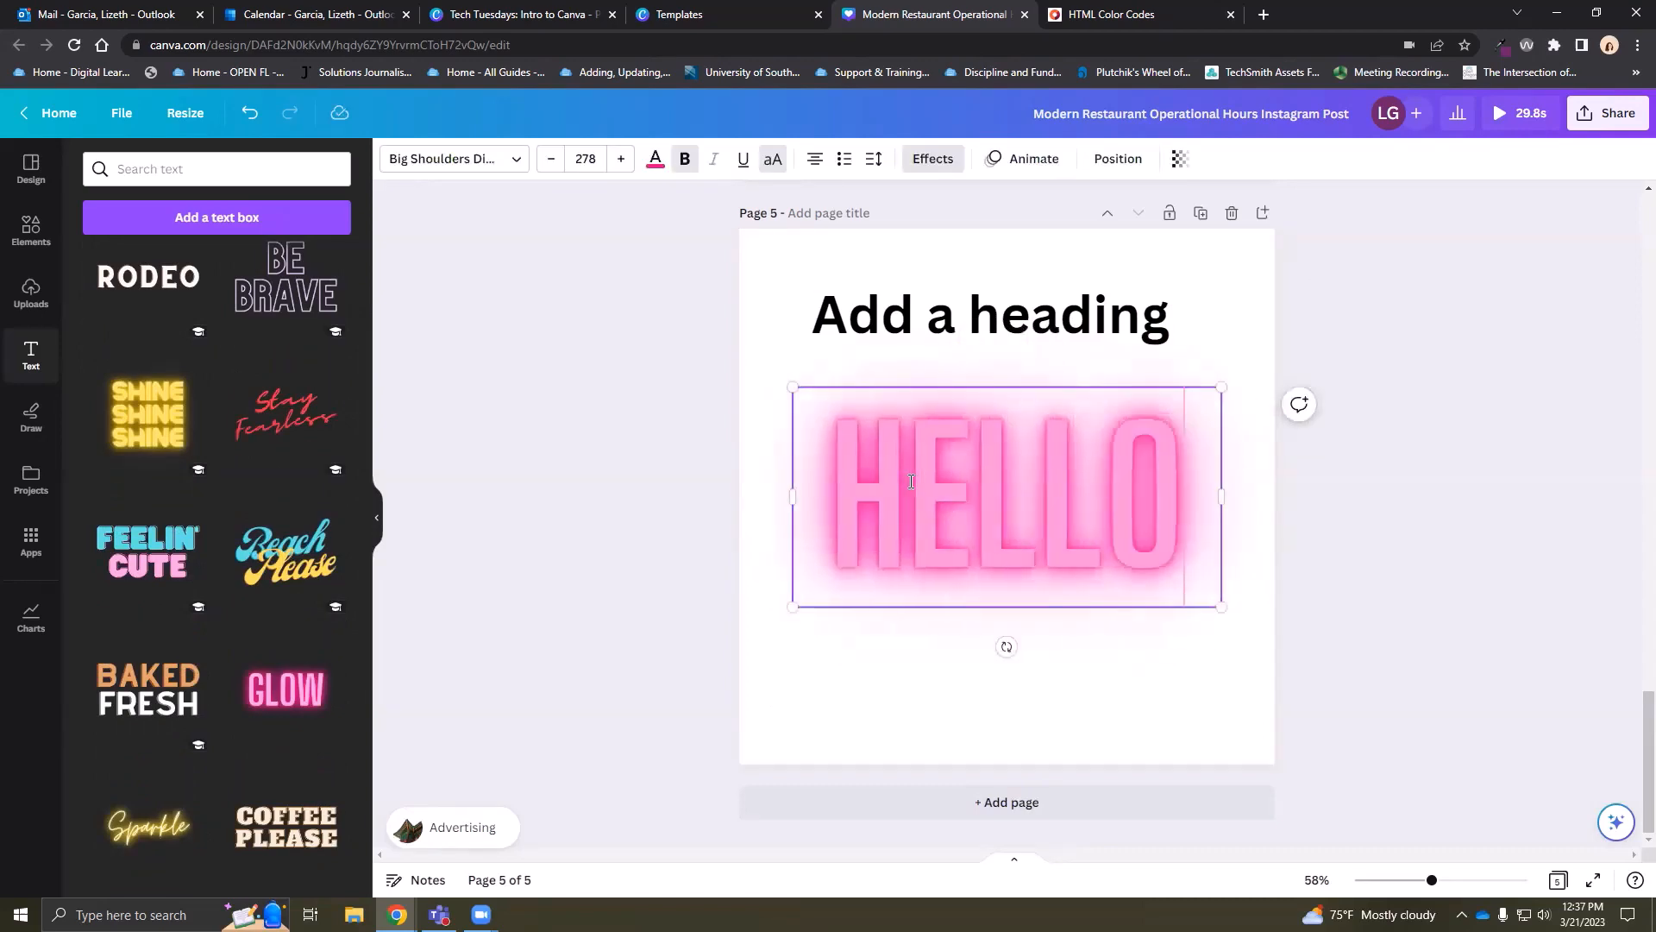
click(1116, 652)
Switch to the Tech Tuesdays: Intro to Canva presentation
scroll(259, 595, down, 10)
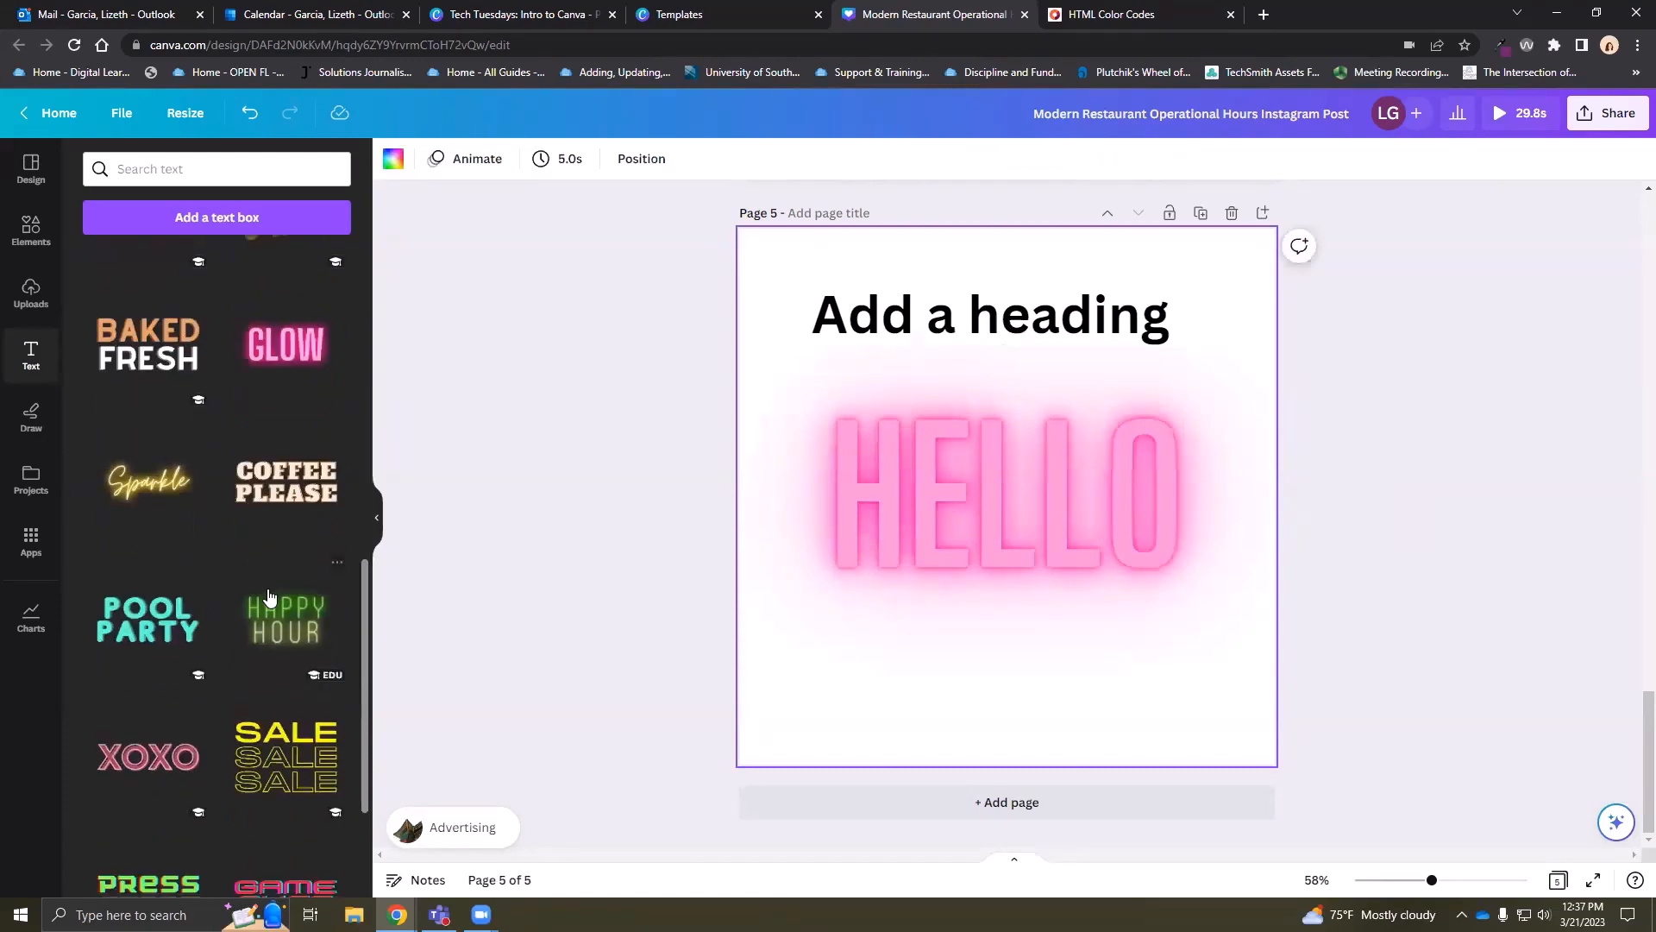
scroll(255, 605, down, 10)
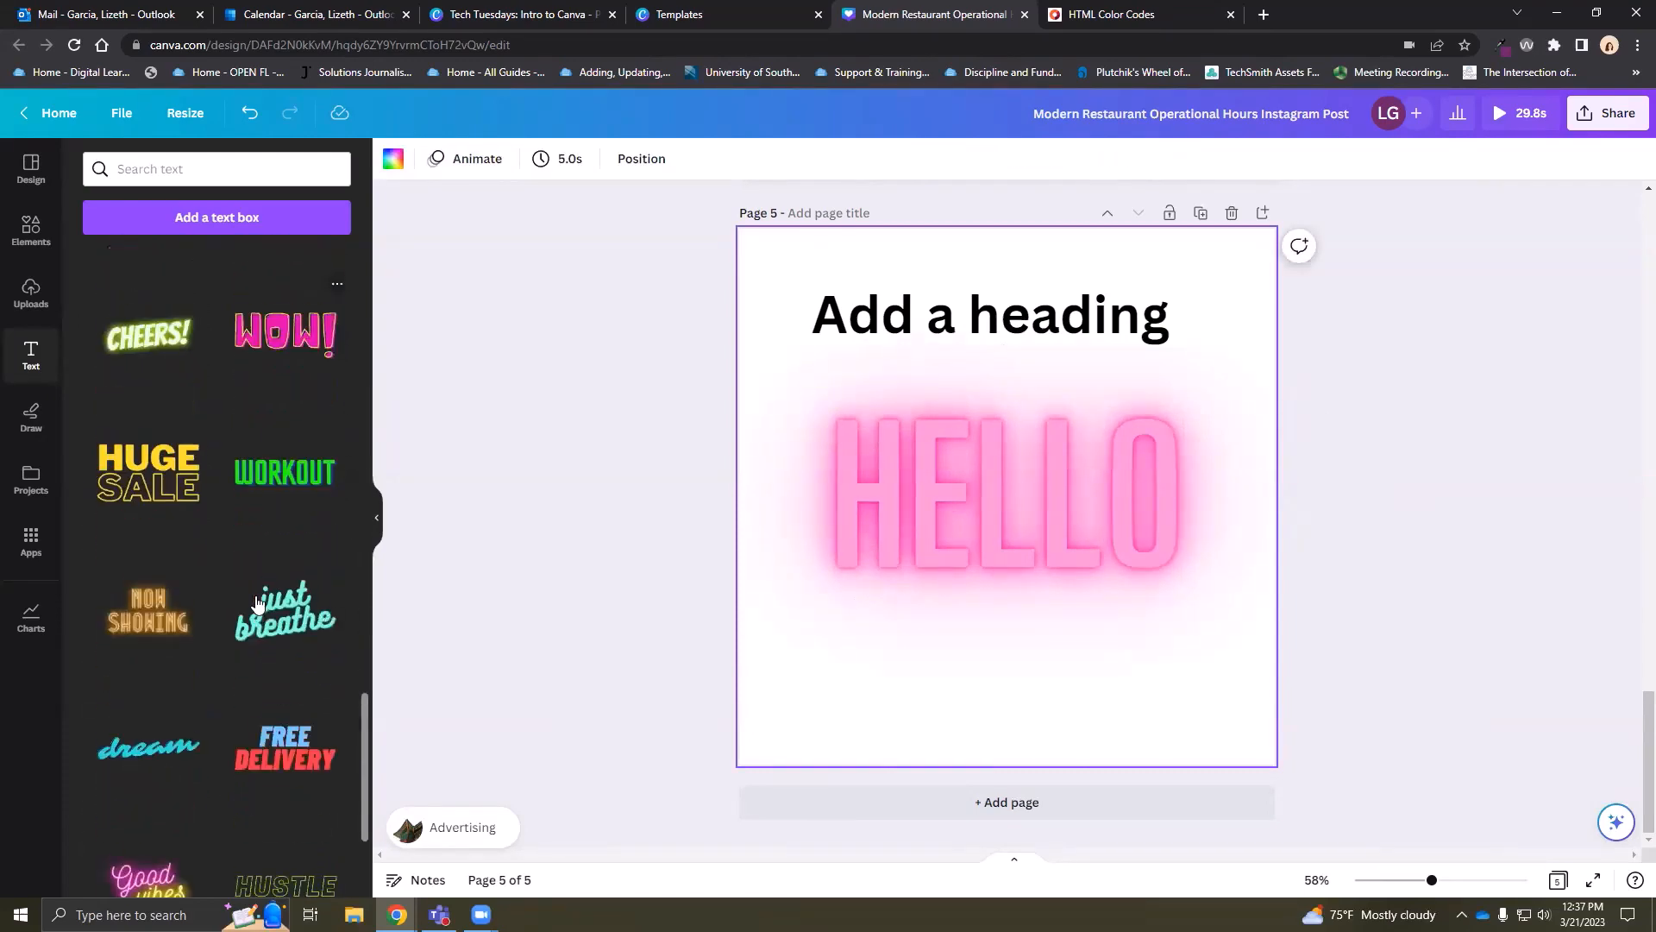
scroll(245, 612, down, 12)
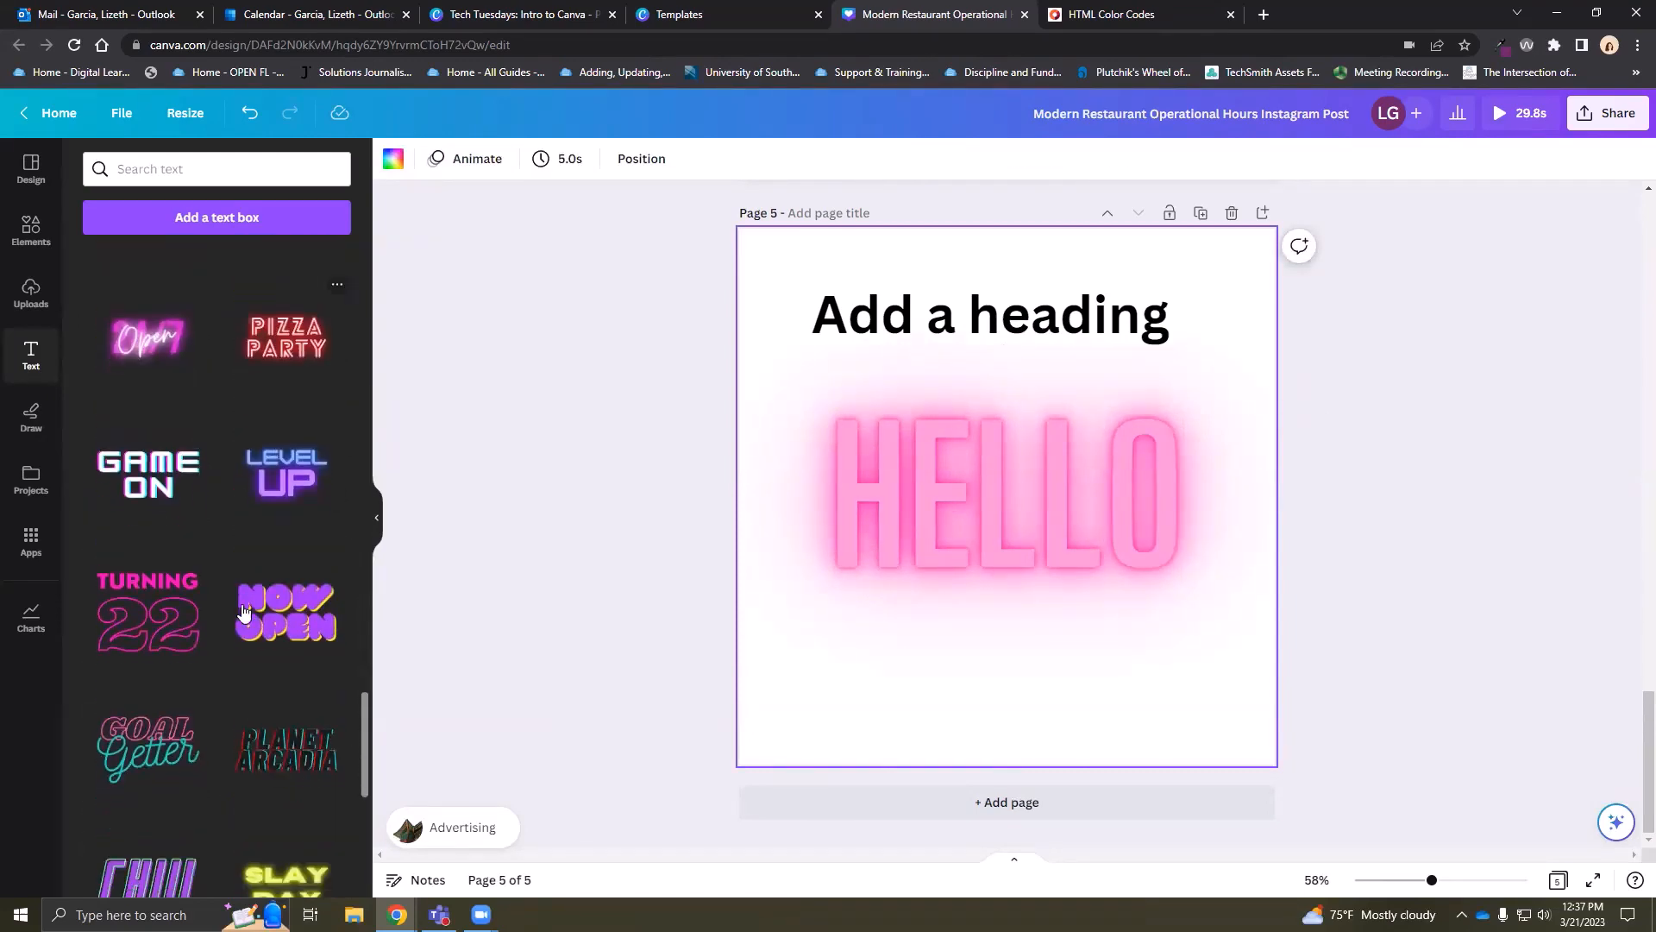
scroll(245, 613, down, 9)
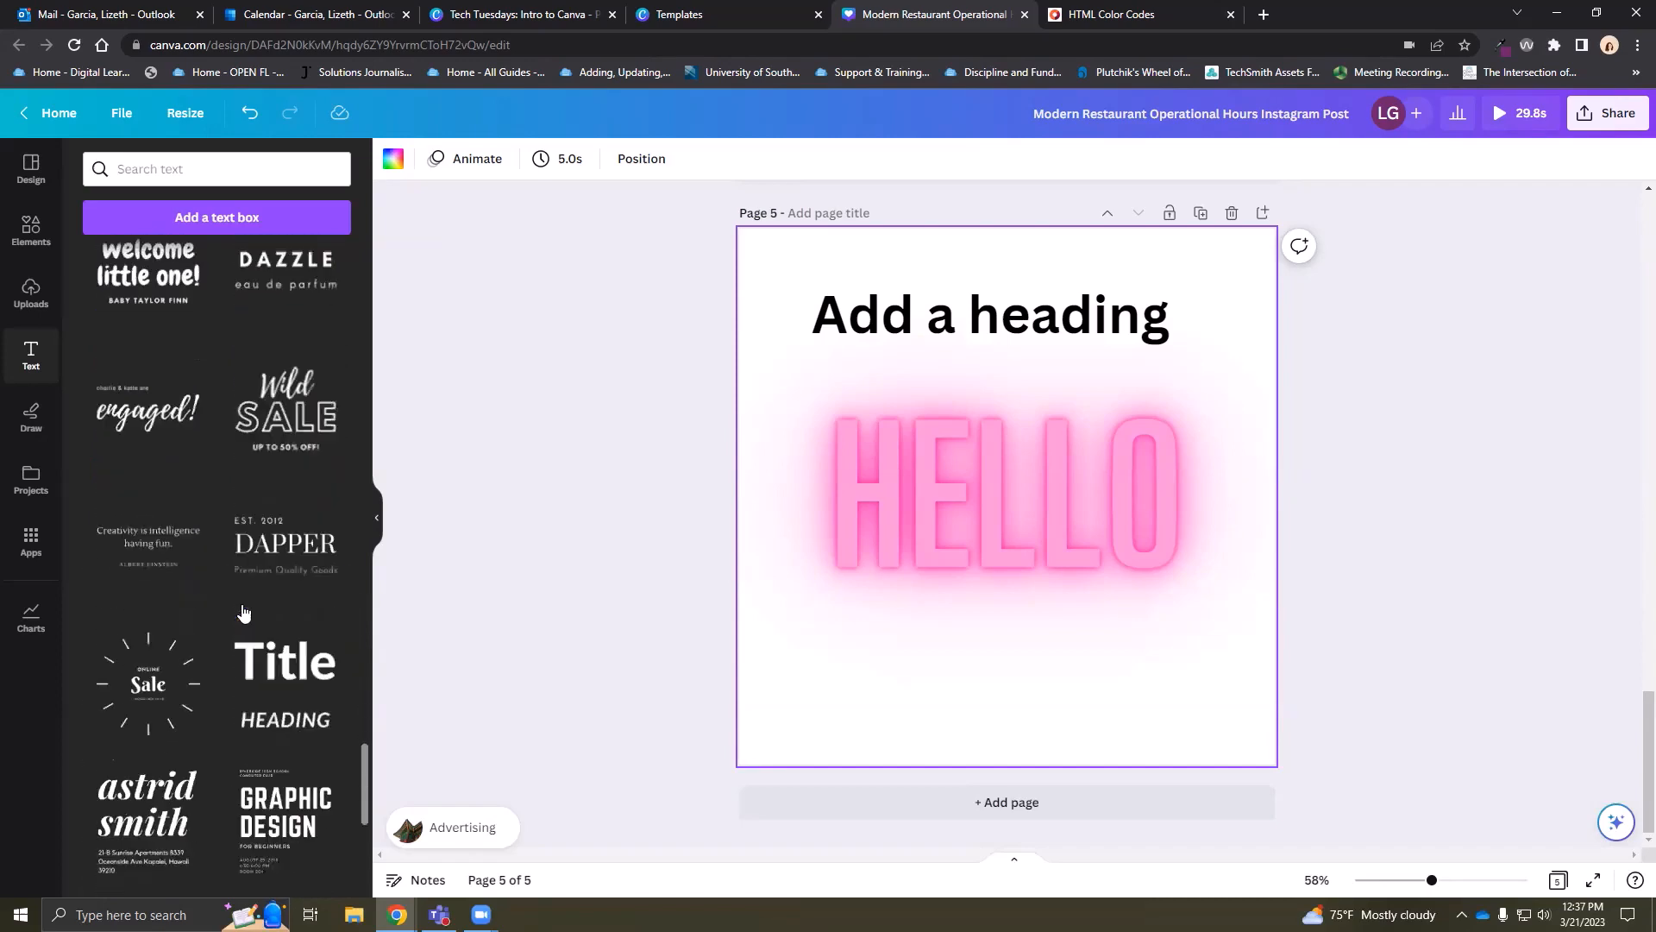
scroll(245, 612, up, 8)
scroll(245, 613, up, 6)
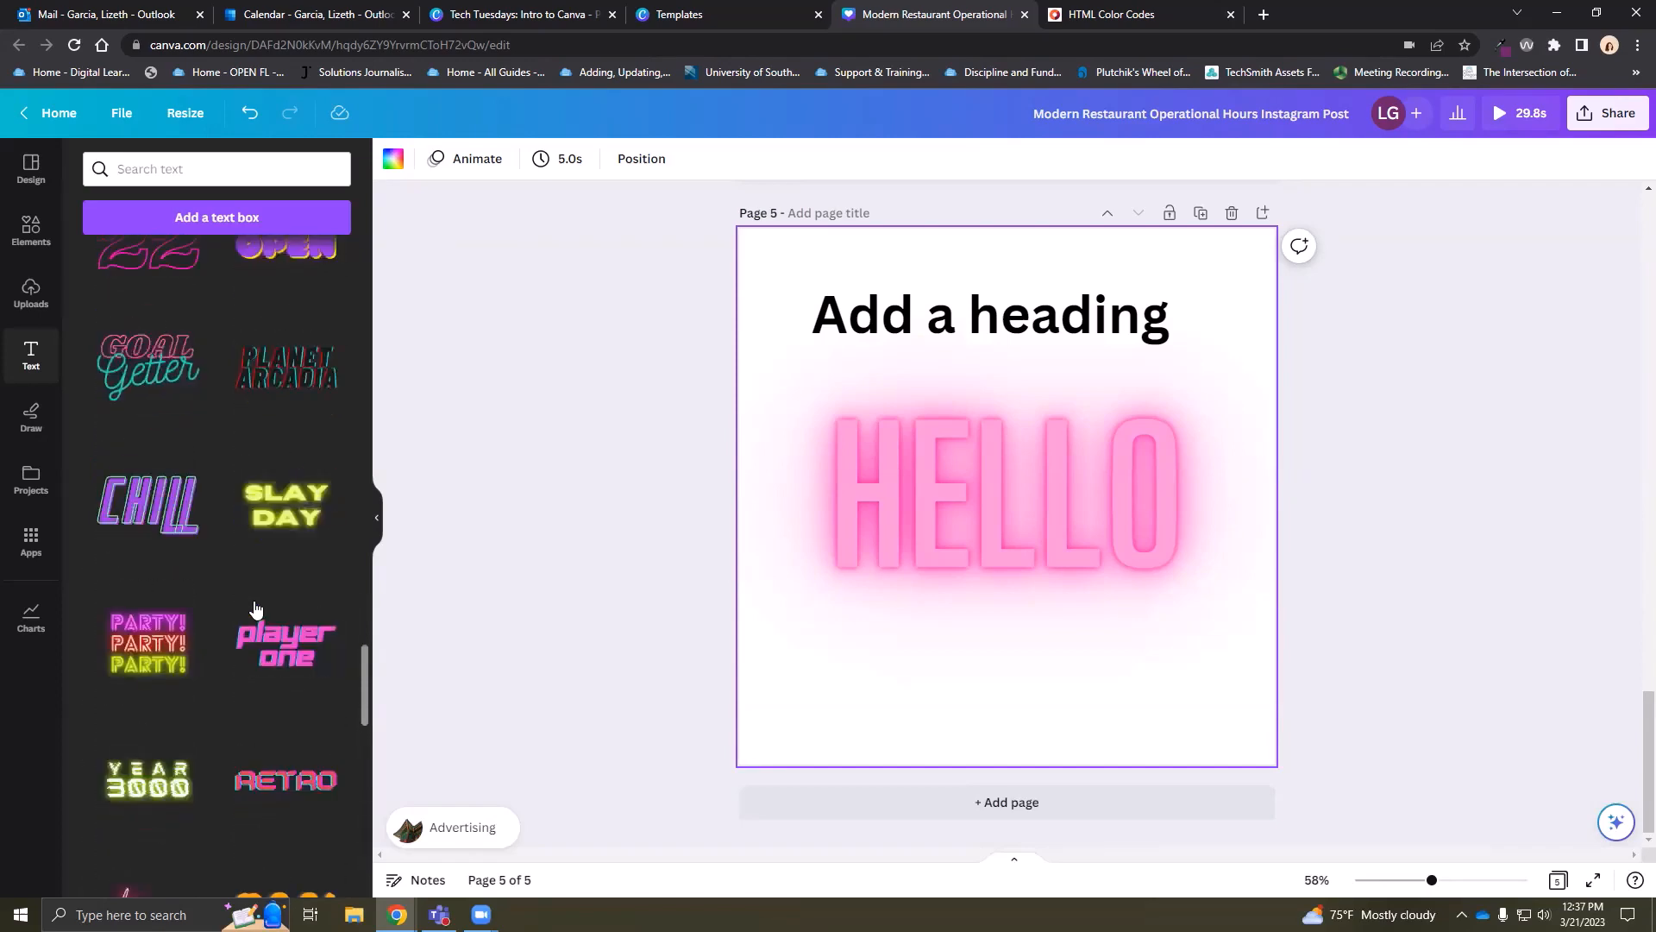
click(377, 517)
click(489, 12)
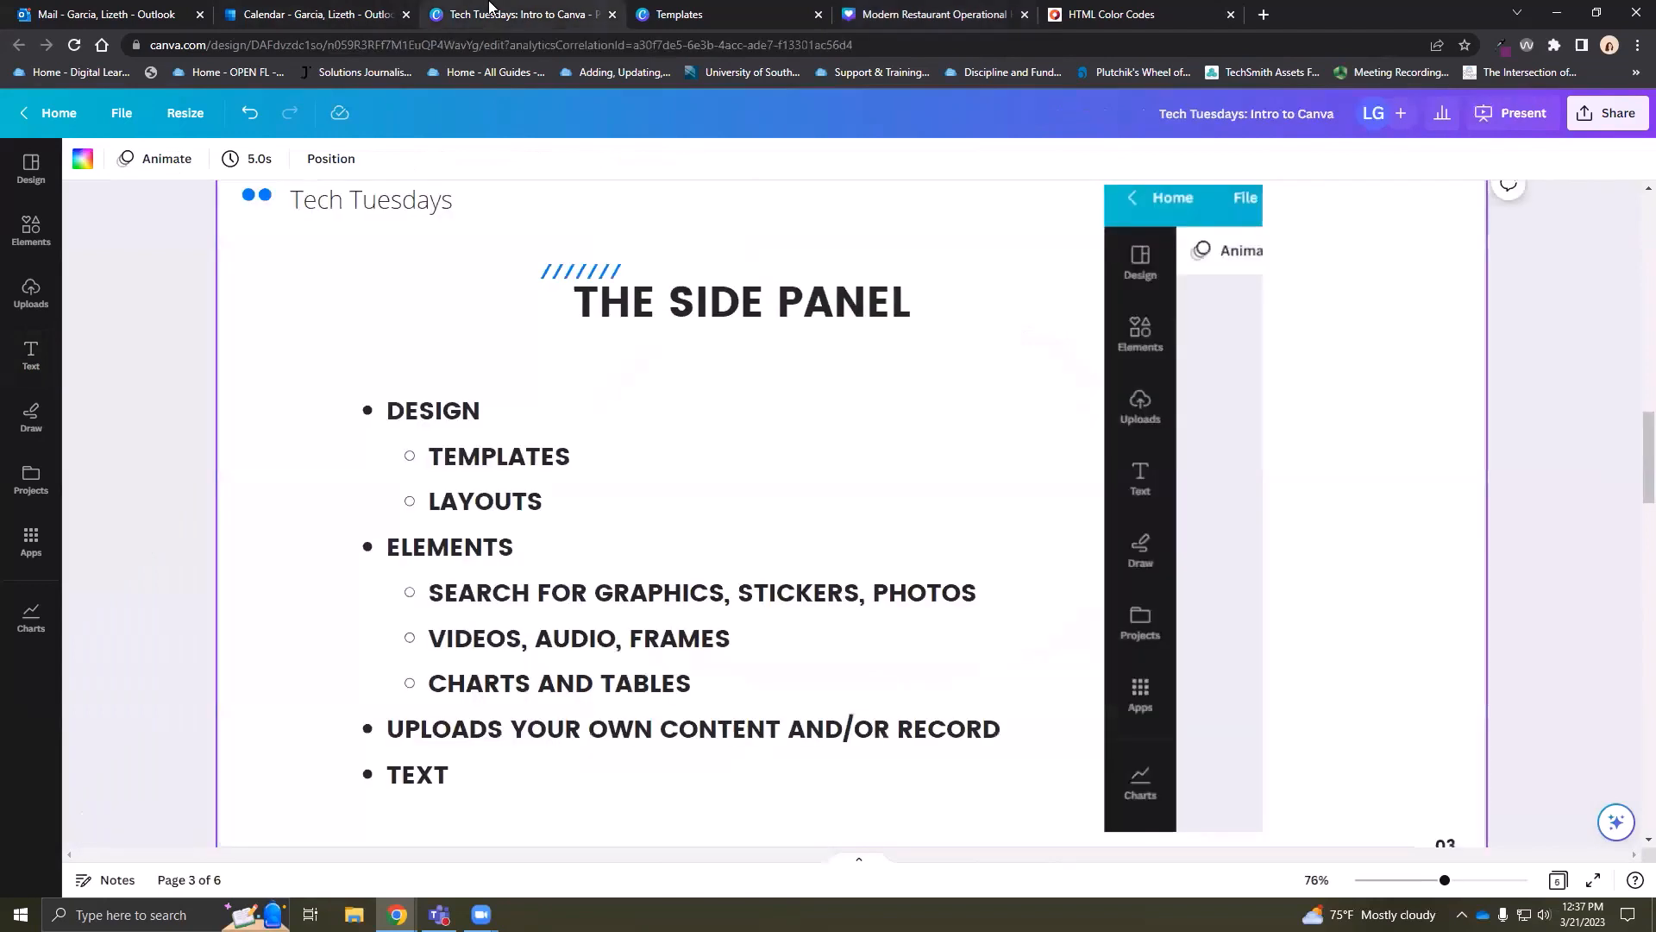
scroll(713, 464, down, 1)
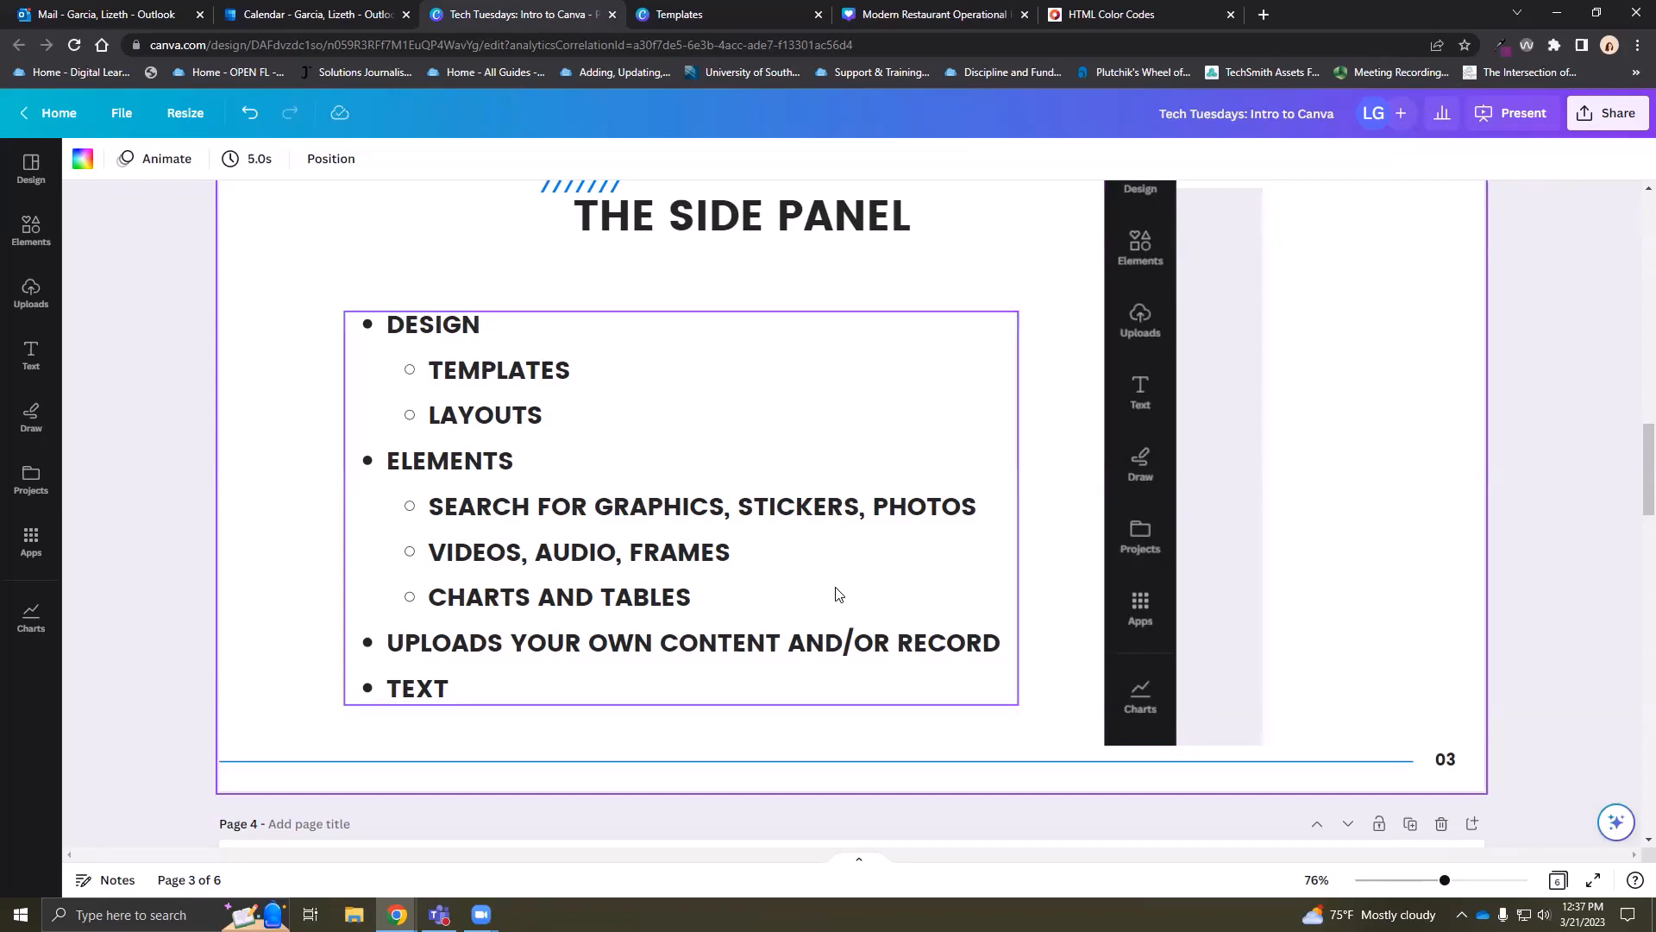
Glance at the Modern Restaurant Operational Hours design, then return to the St. Patrick's Day templates
scroll(836, 600, down, 8)
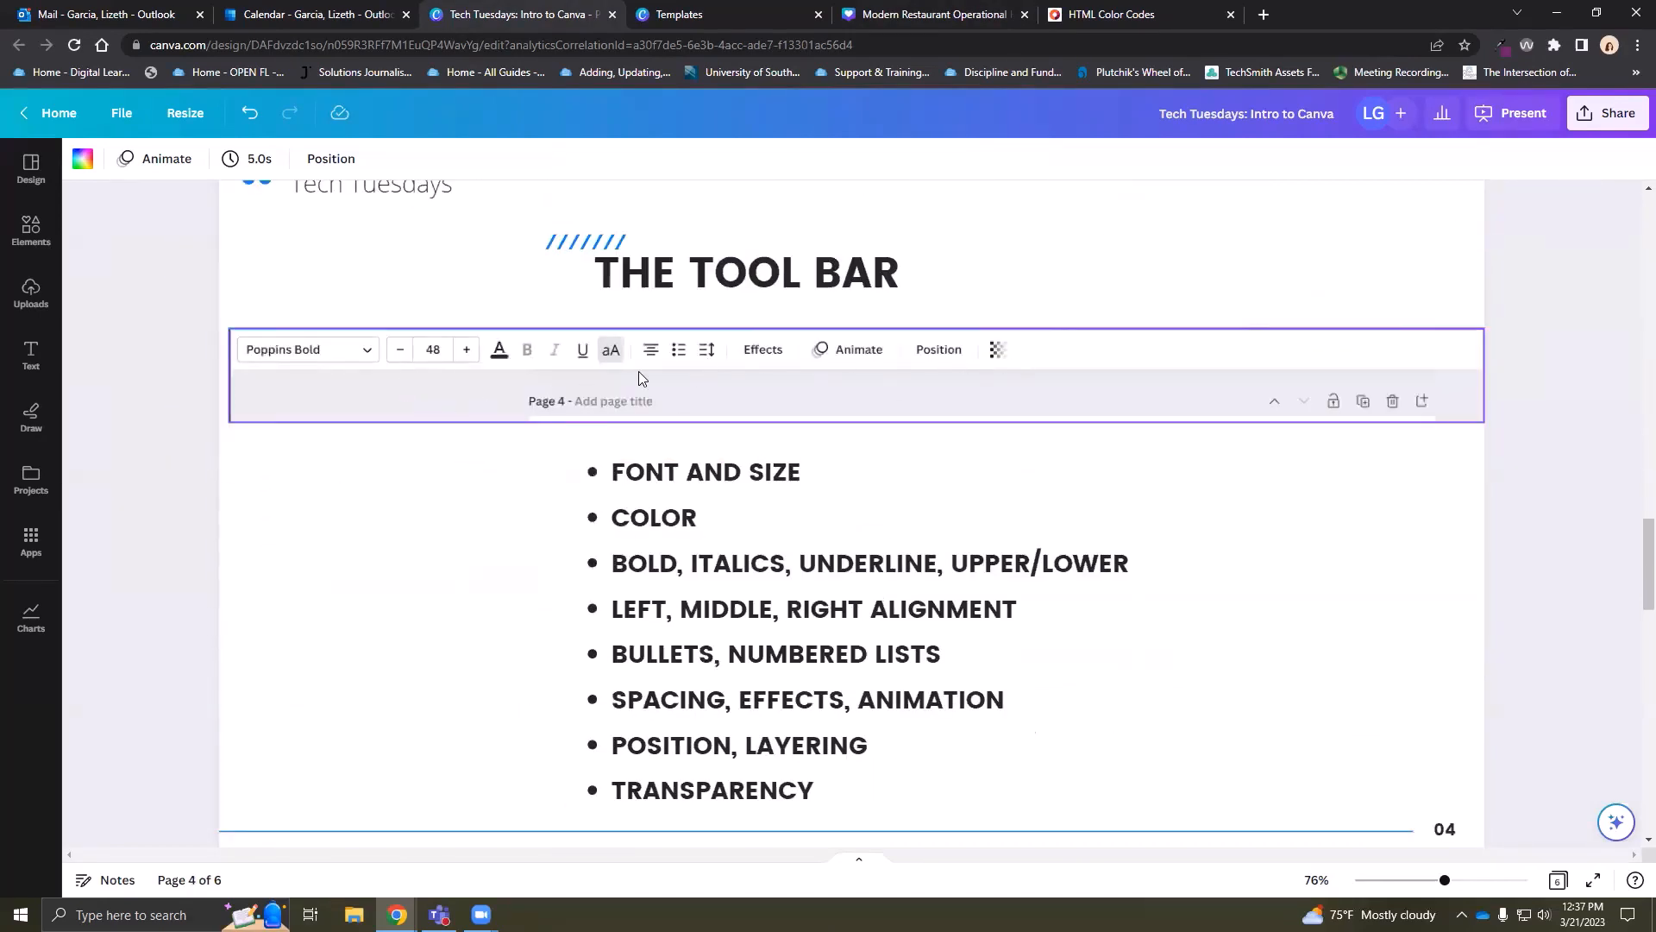
click(734, 14)
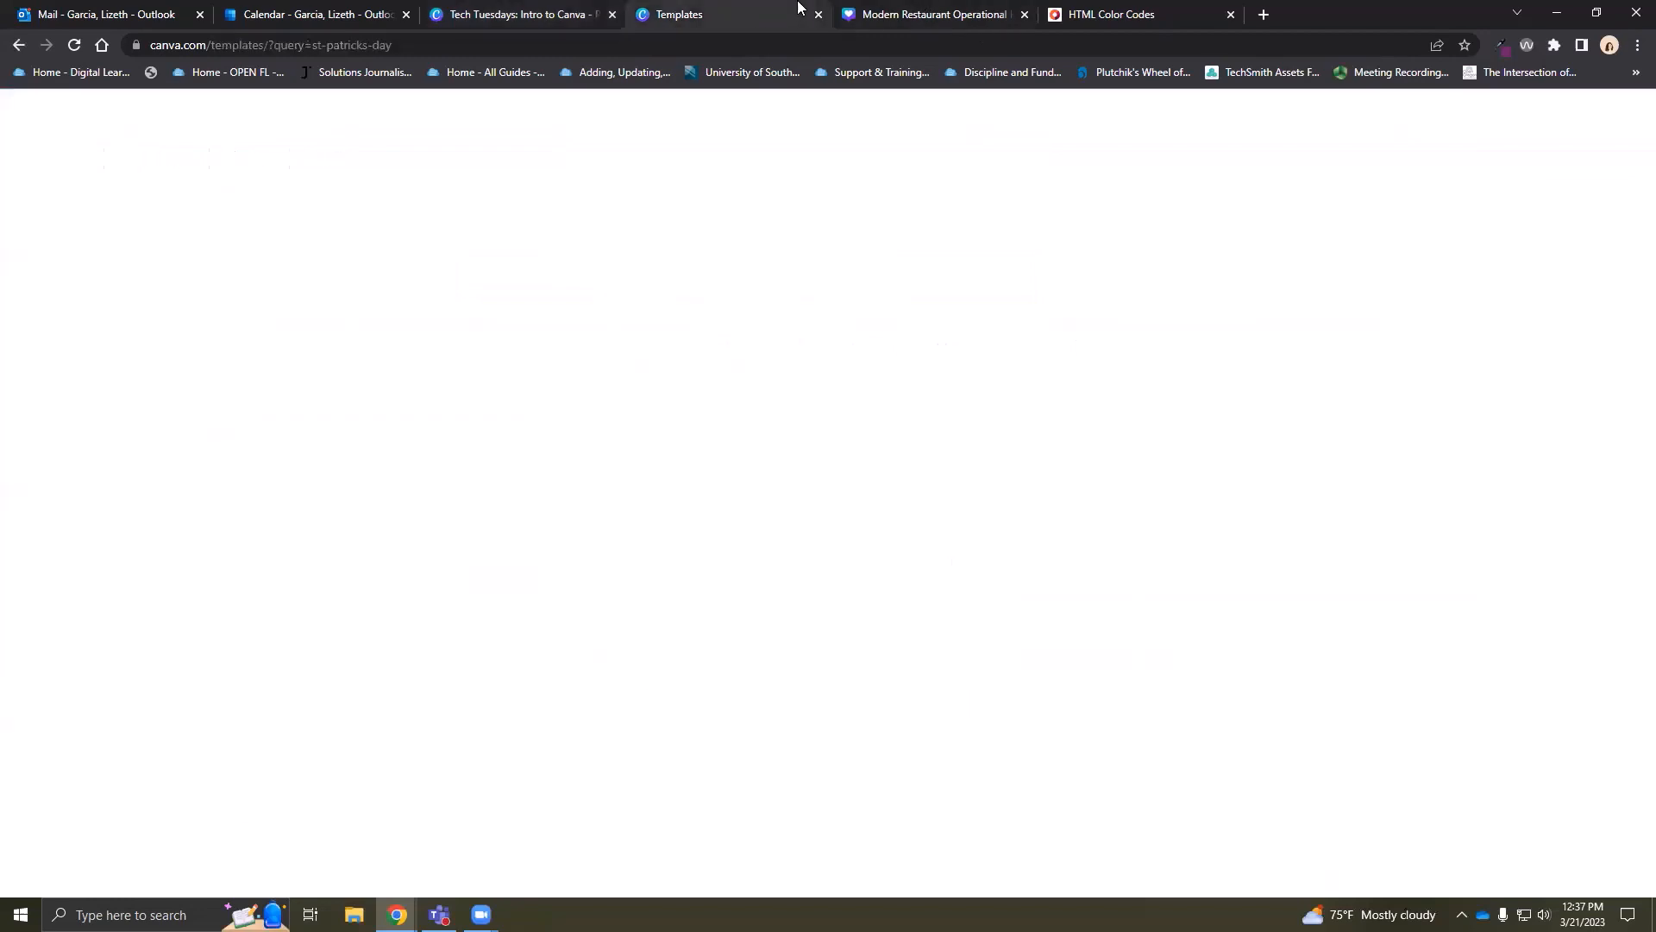
click(896, 12)
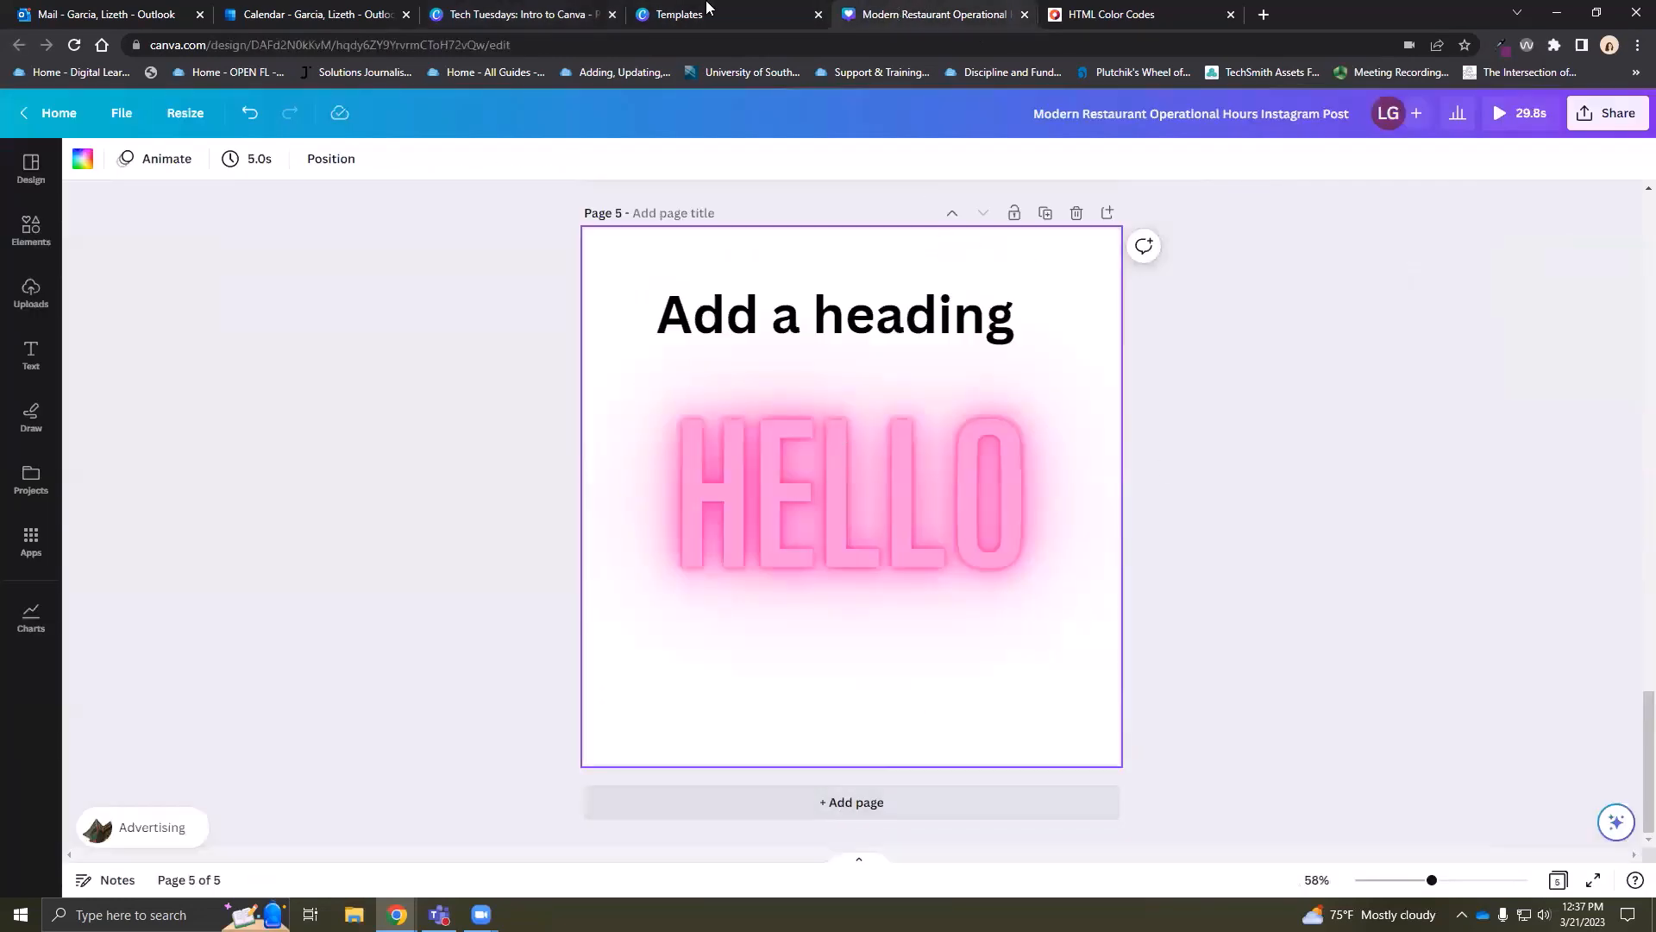
click(658, 9)
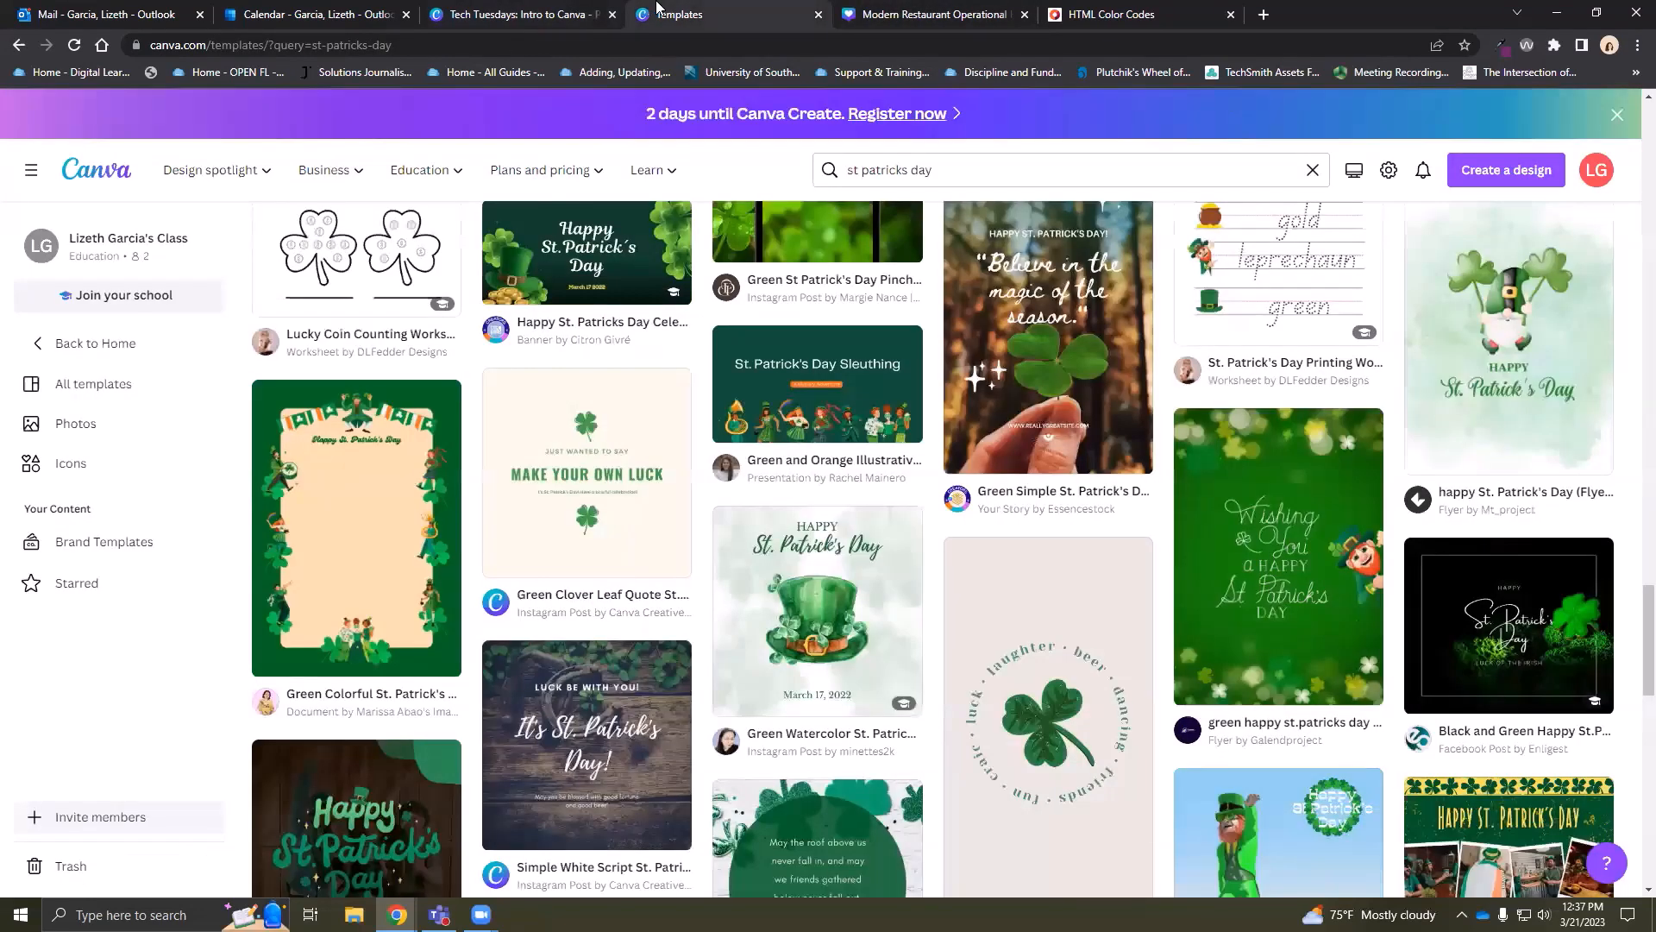
From the Canva home page, replace the old search and search templates for 'computer programming'
click(89, 173)
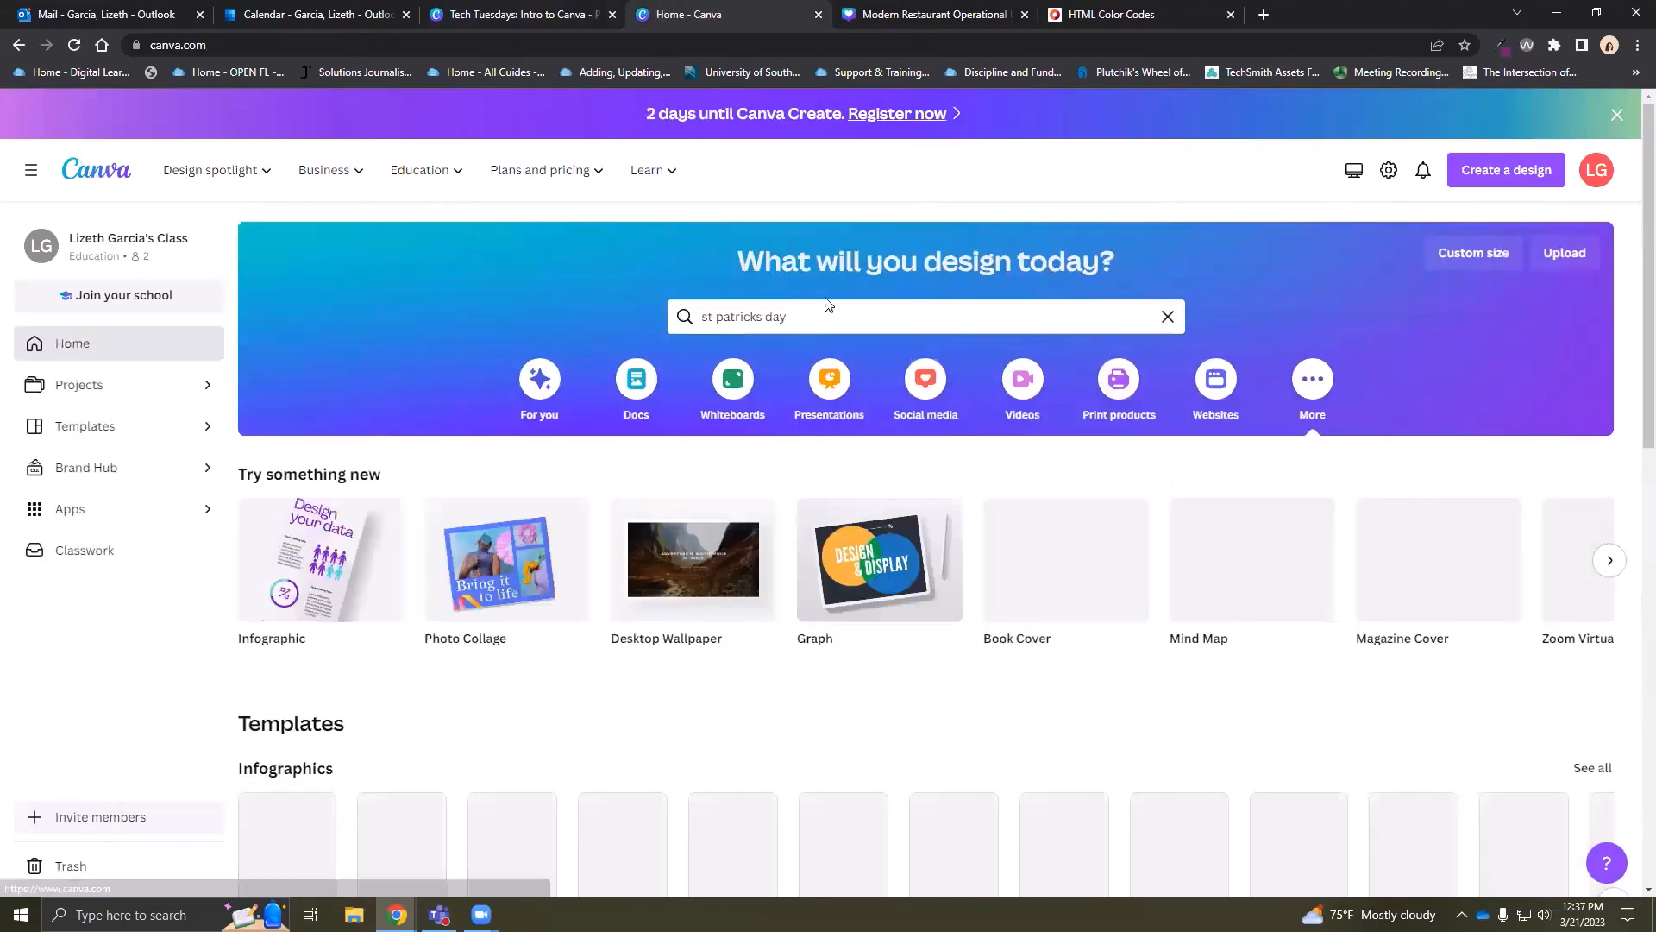
drag(714, 299, 510, 287)
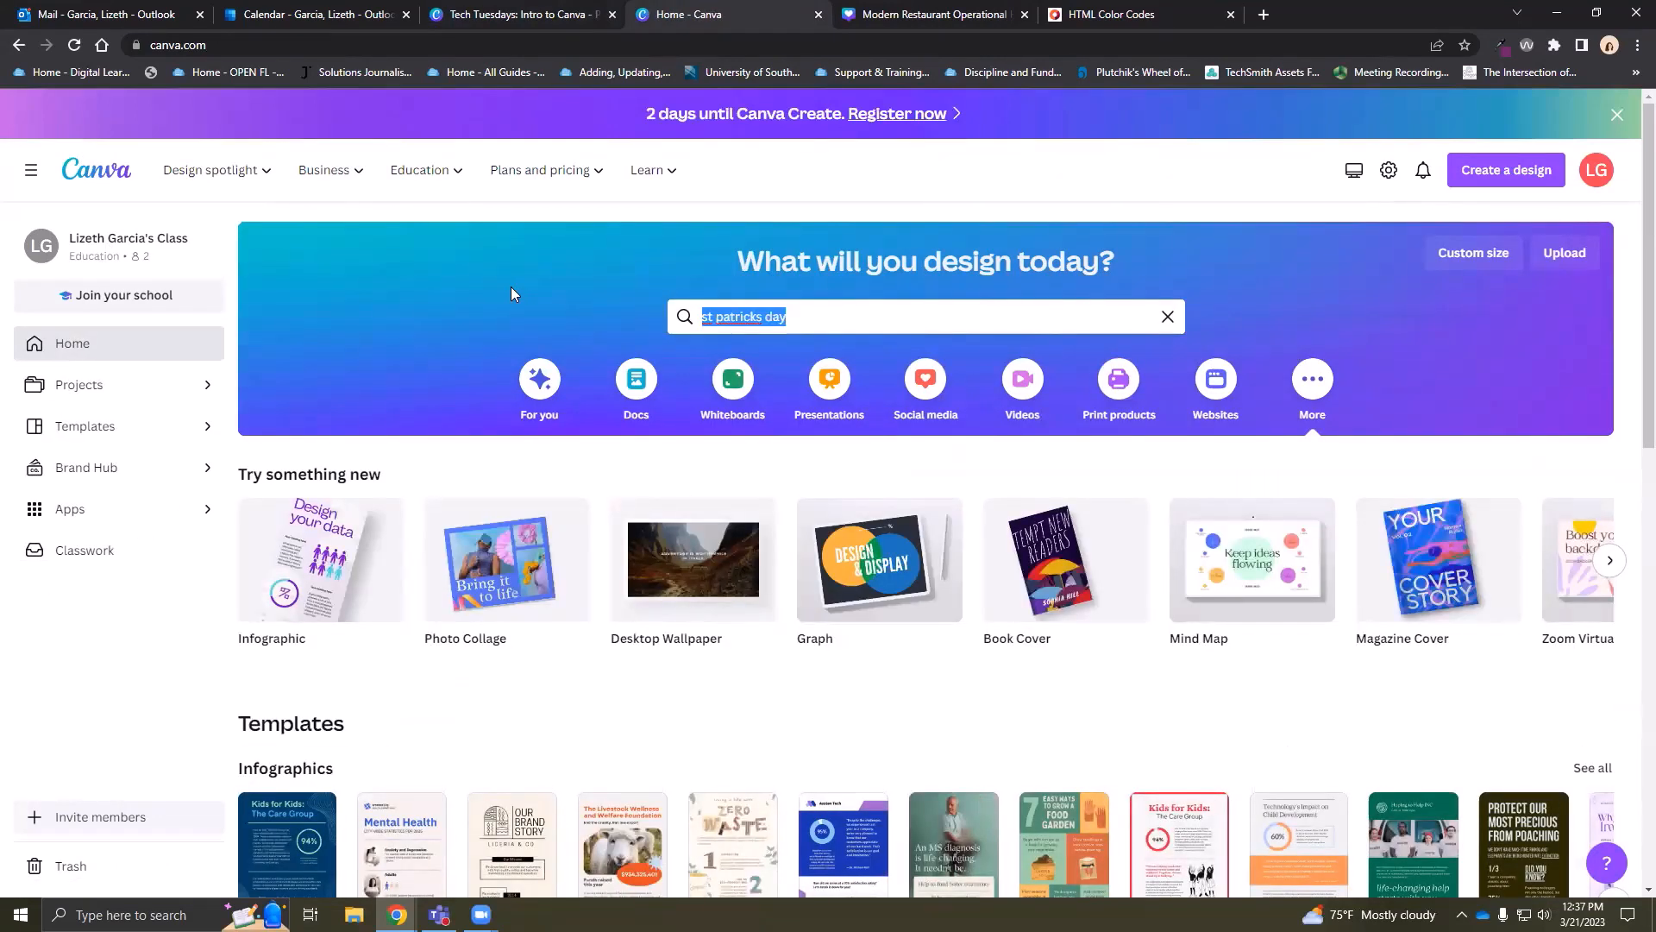
text(medical)
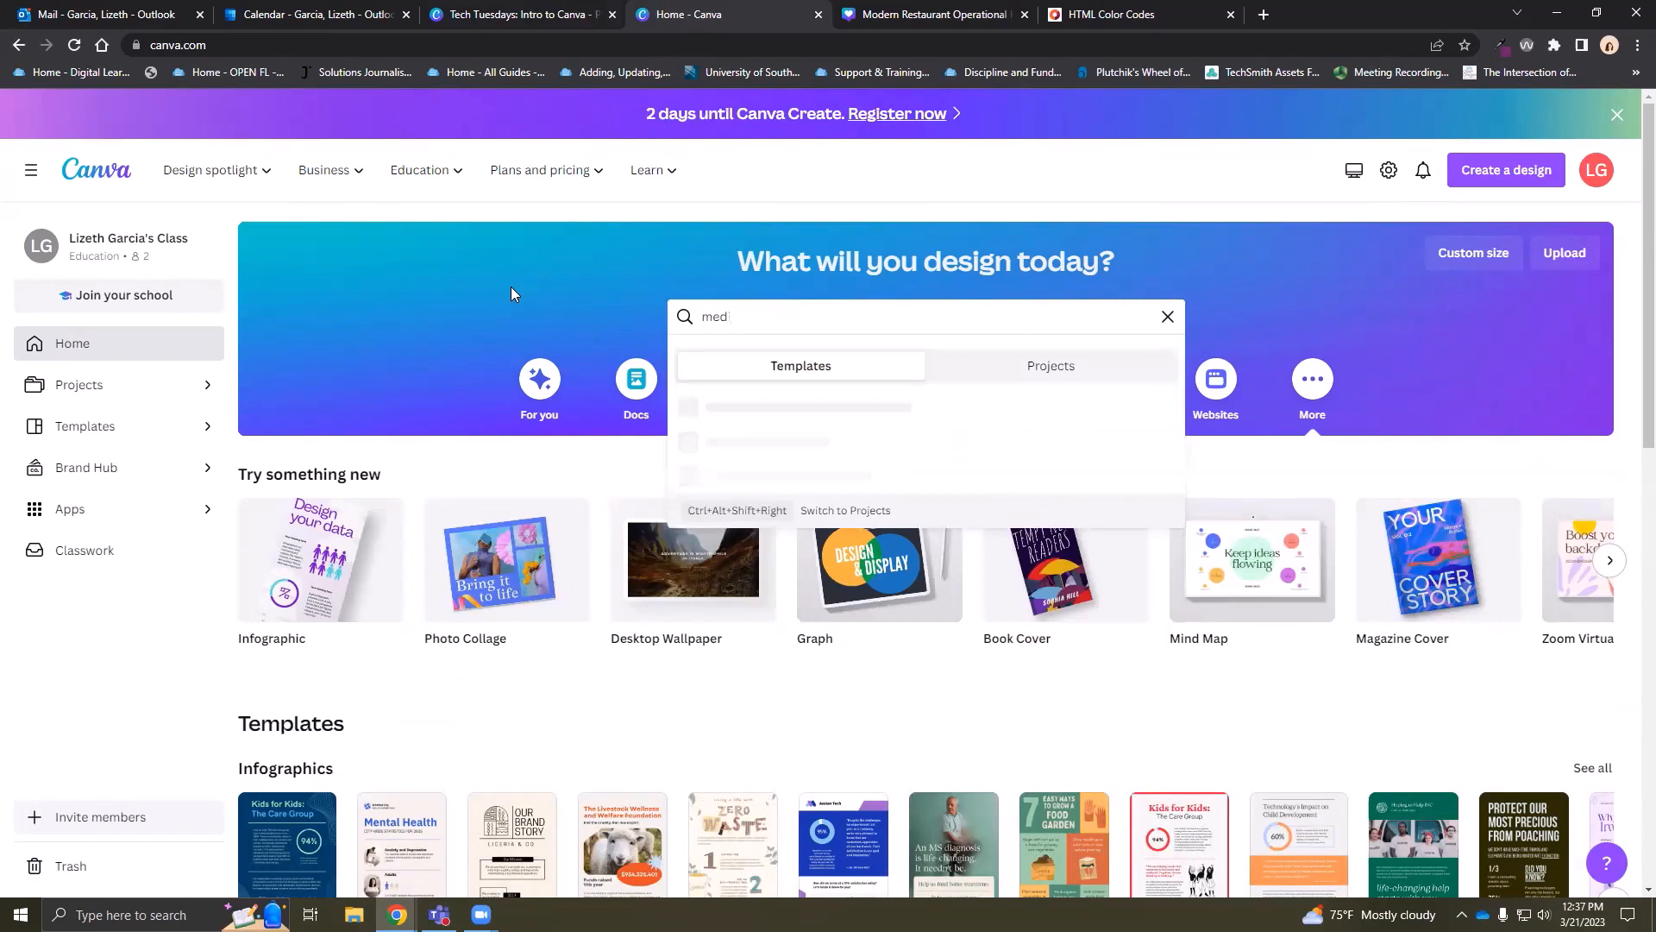
key(BackSpace)
key(BackSpace)
key(BackSpace)
key(BackSpace)
key(BackSpace)
key(BackSpace)
key(BackSpace)
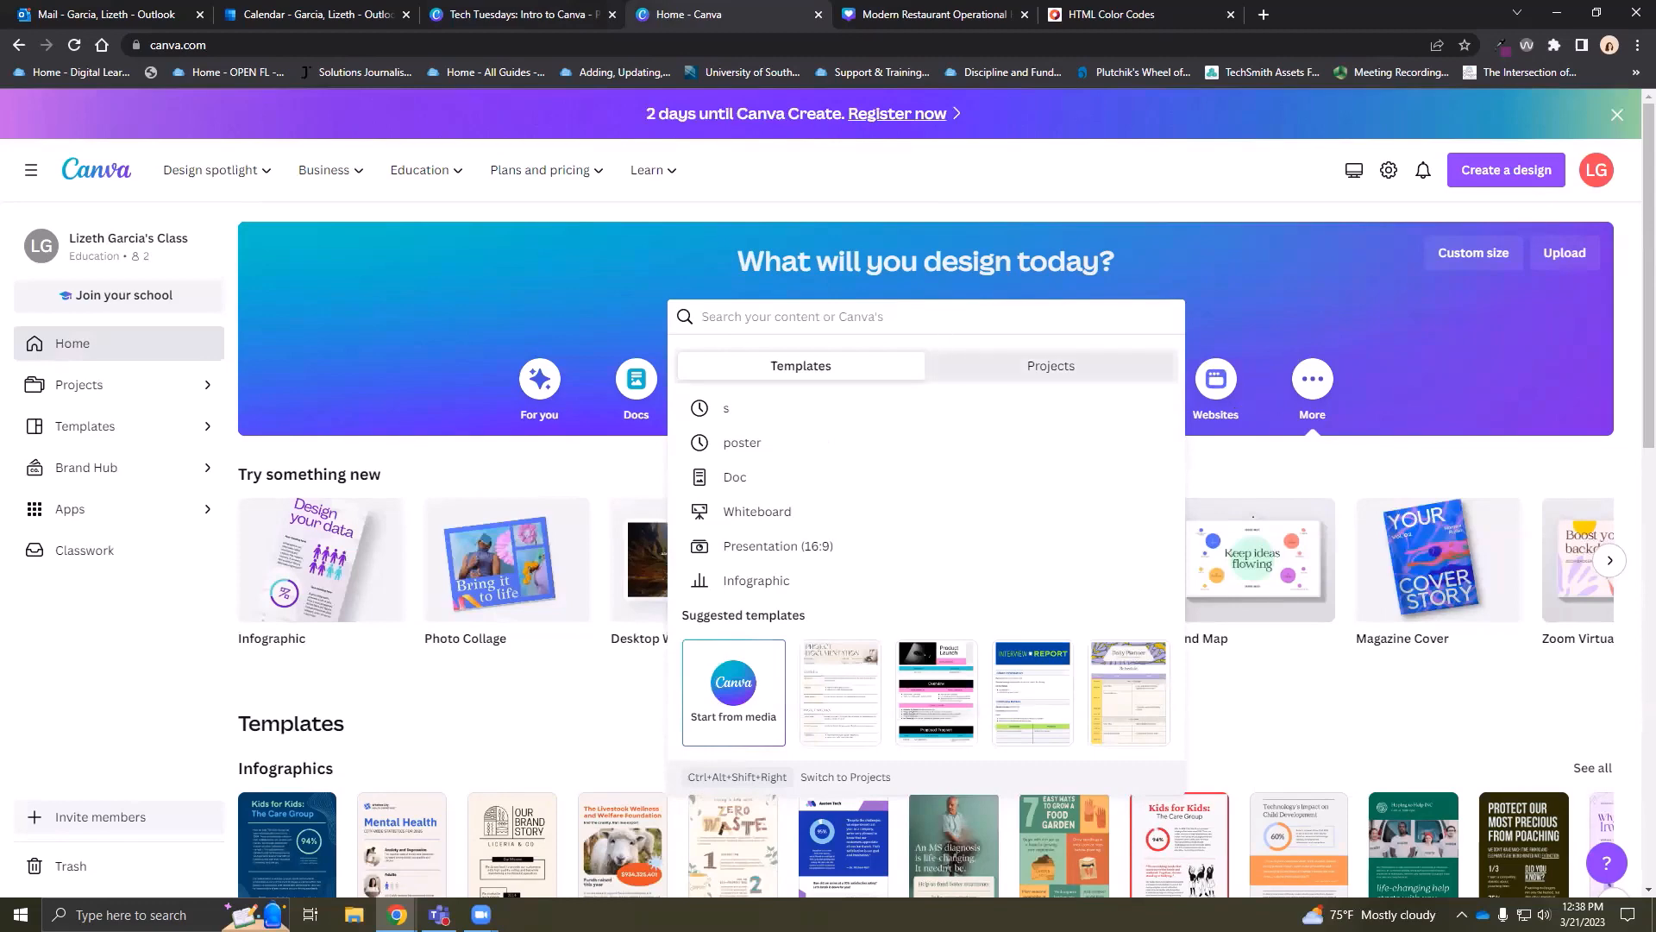
click(893, 317)
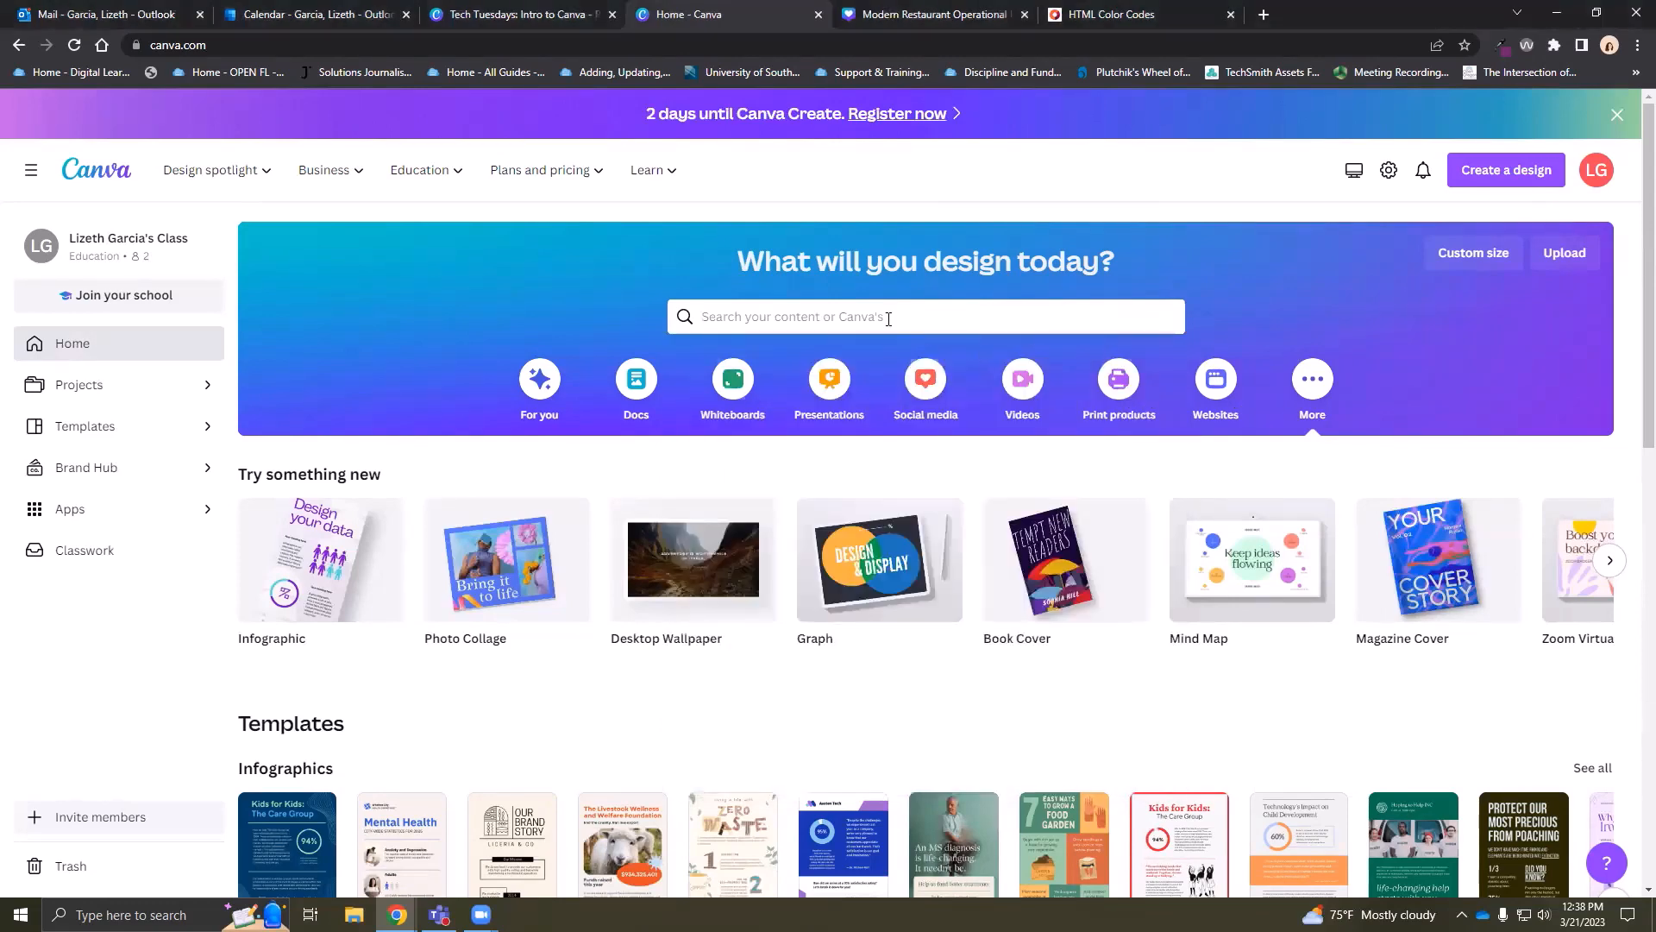
text(compute)
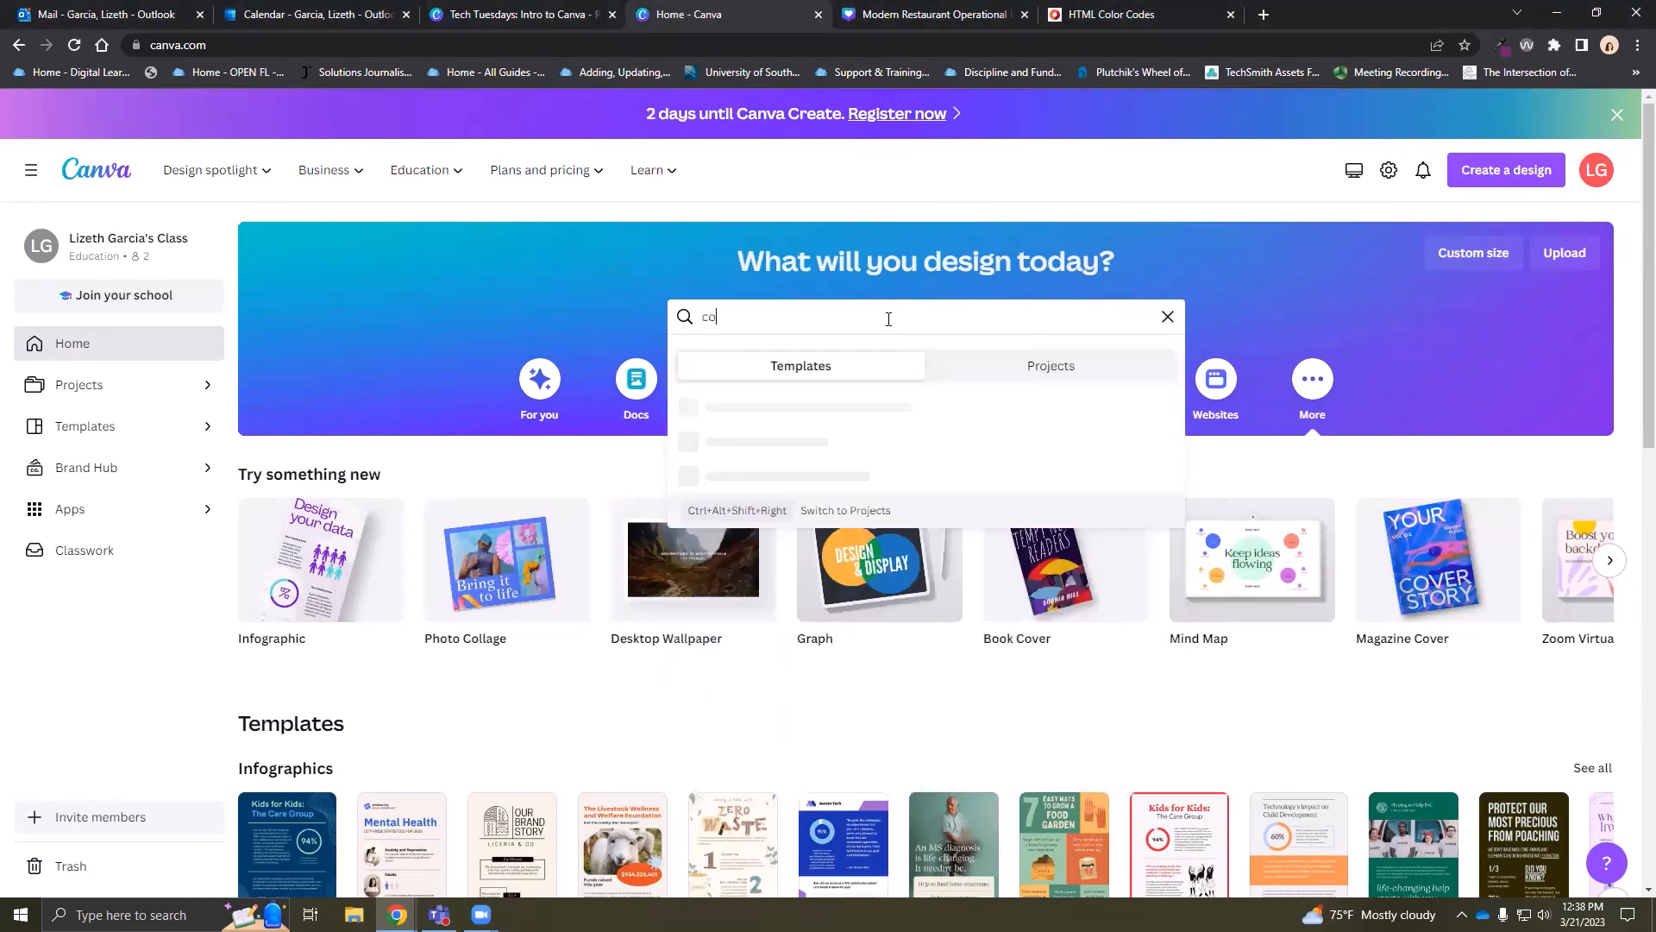
text(r programming)
key(Return)
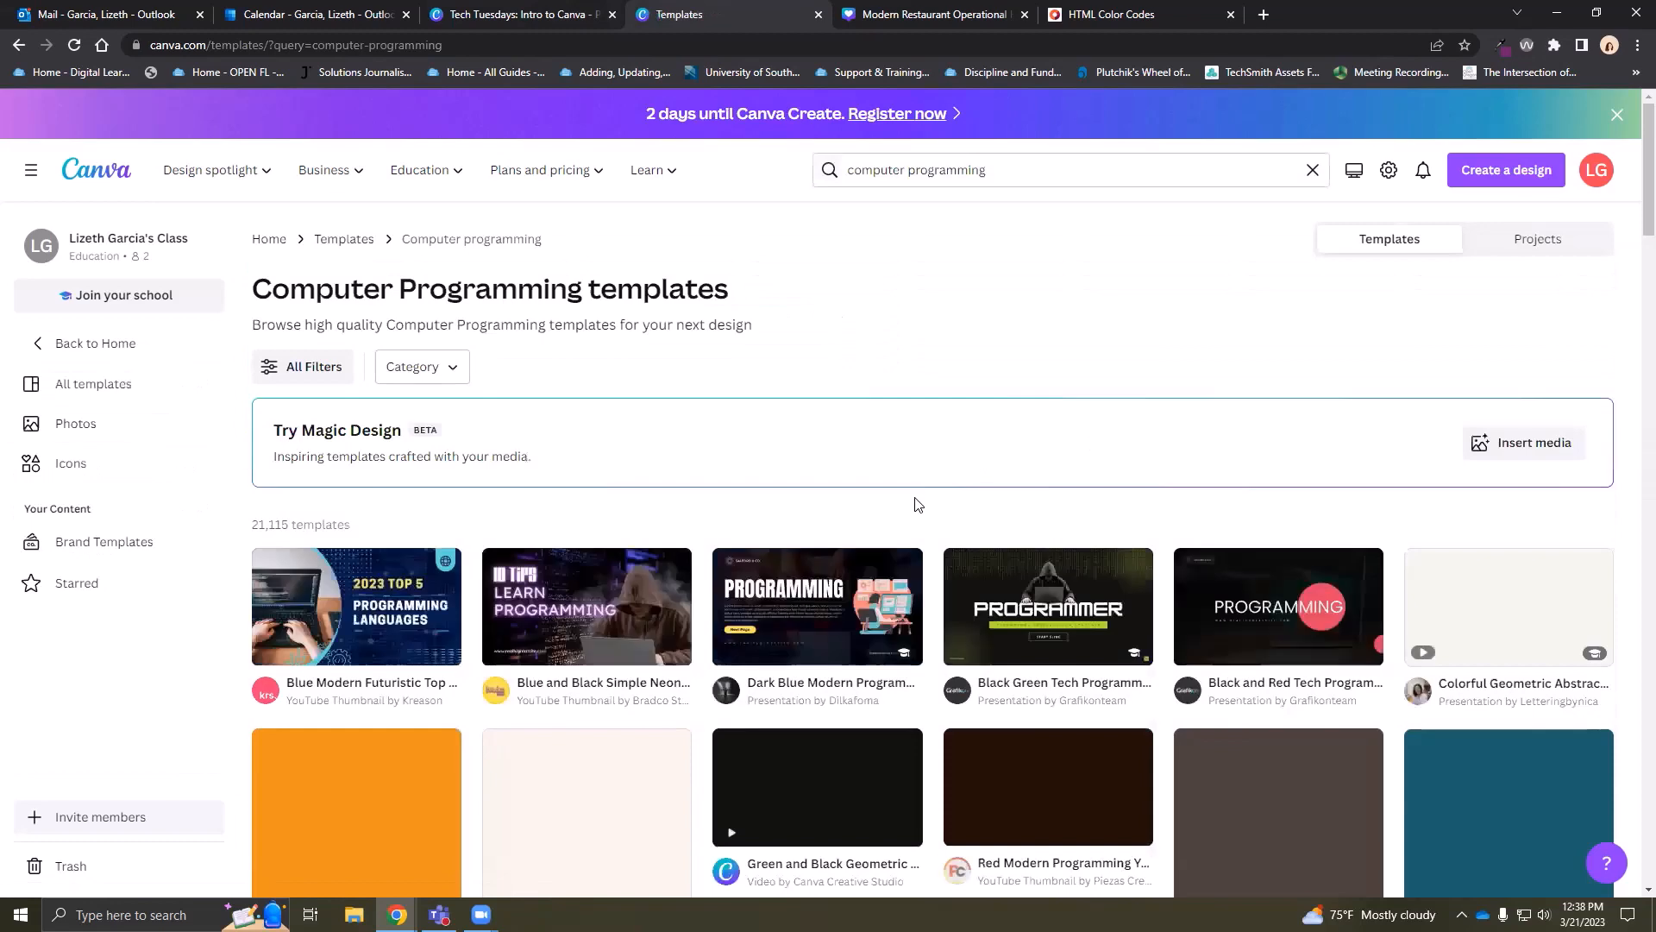
Open the Green and Black Geometric Techno Technology YouTube Intro template (1920 × 1080 px) for editing
scroll(915, 502, down, 3)
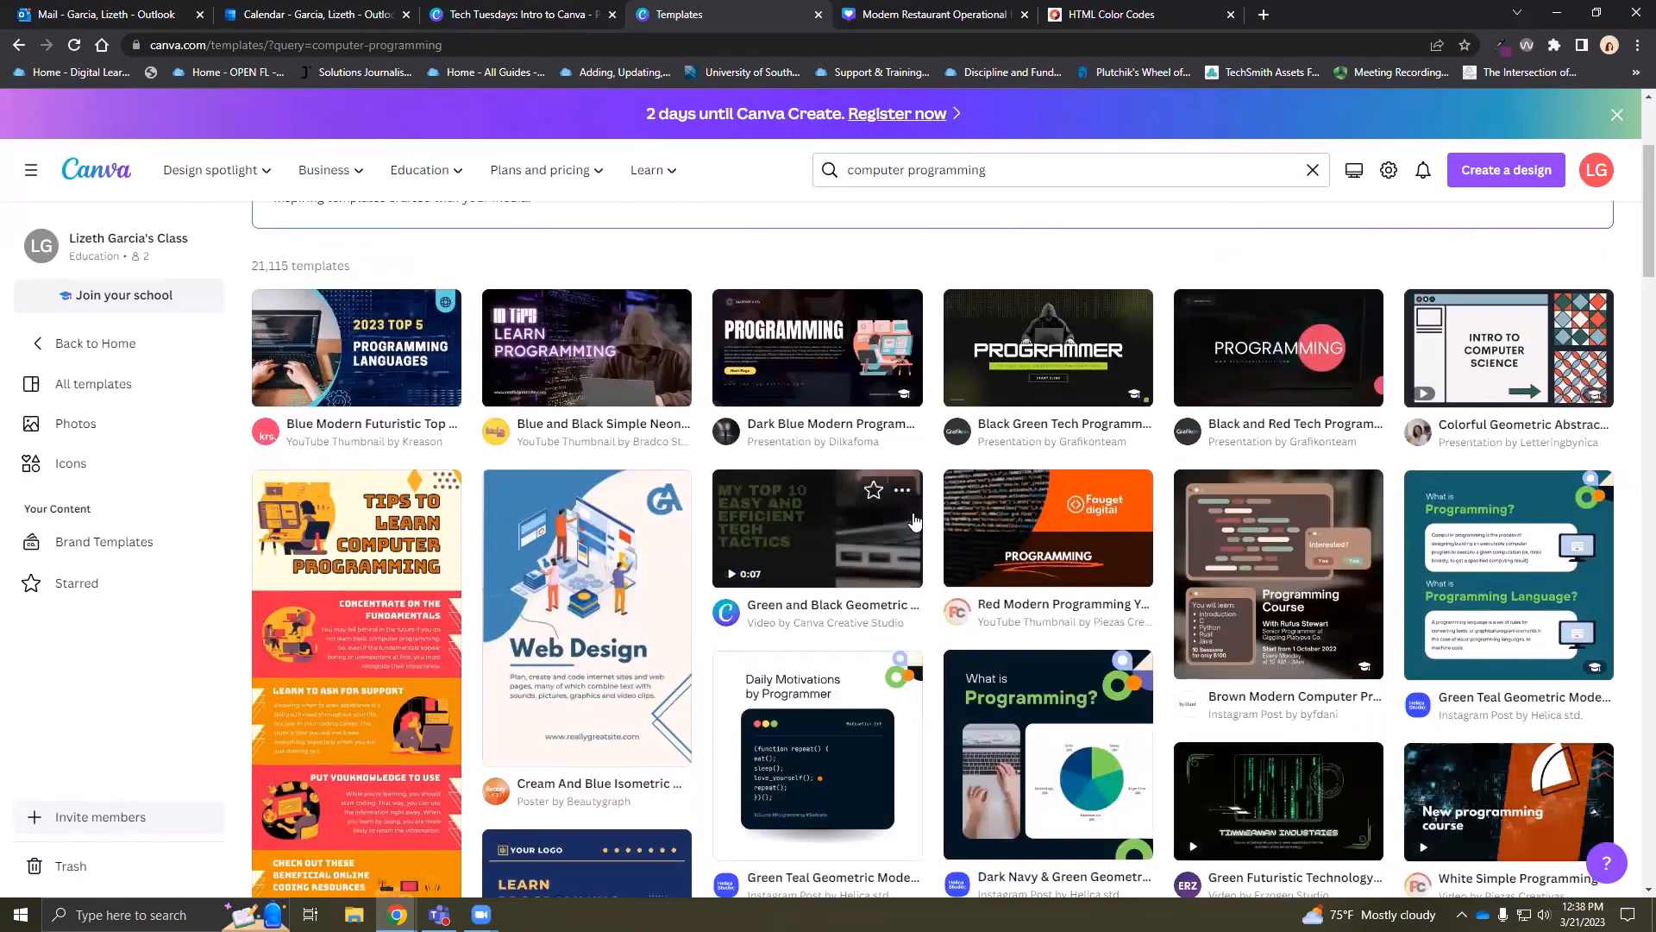
mouse_move(887, 536)
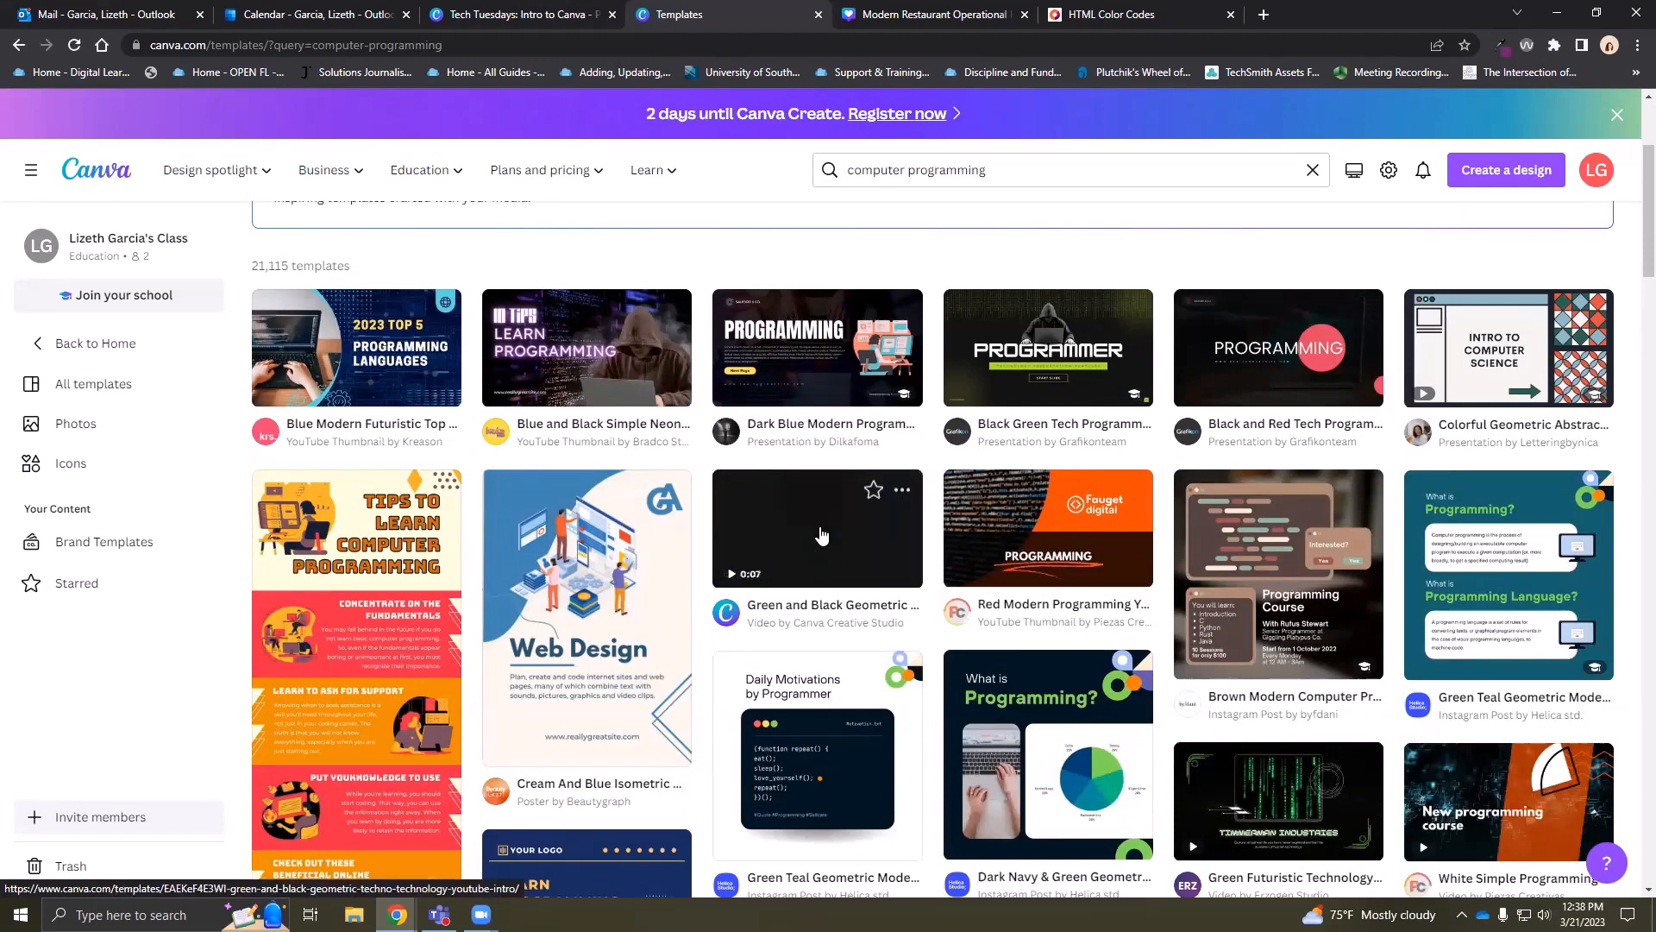
click(822, 559)
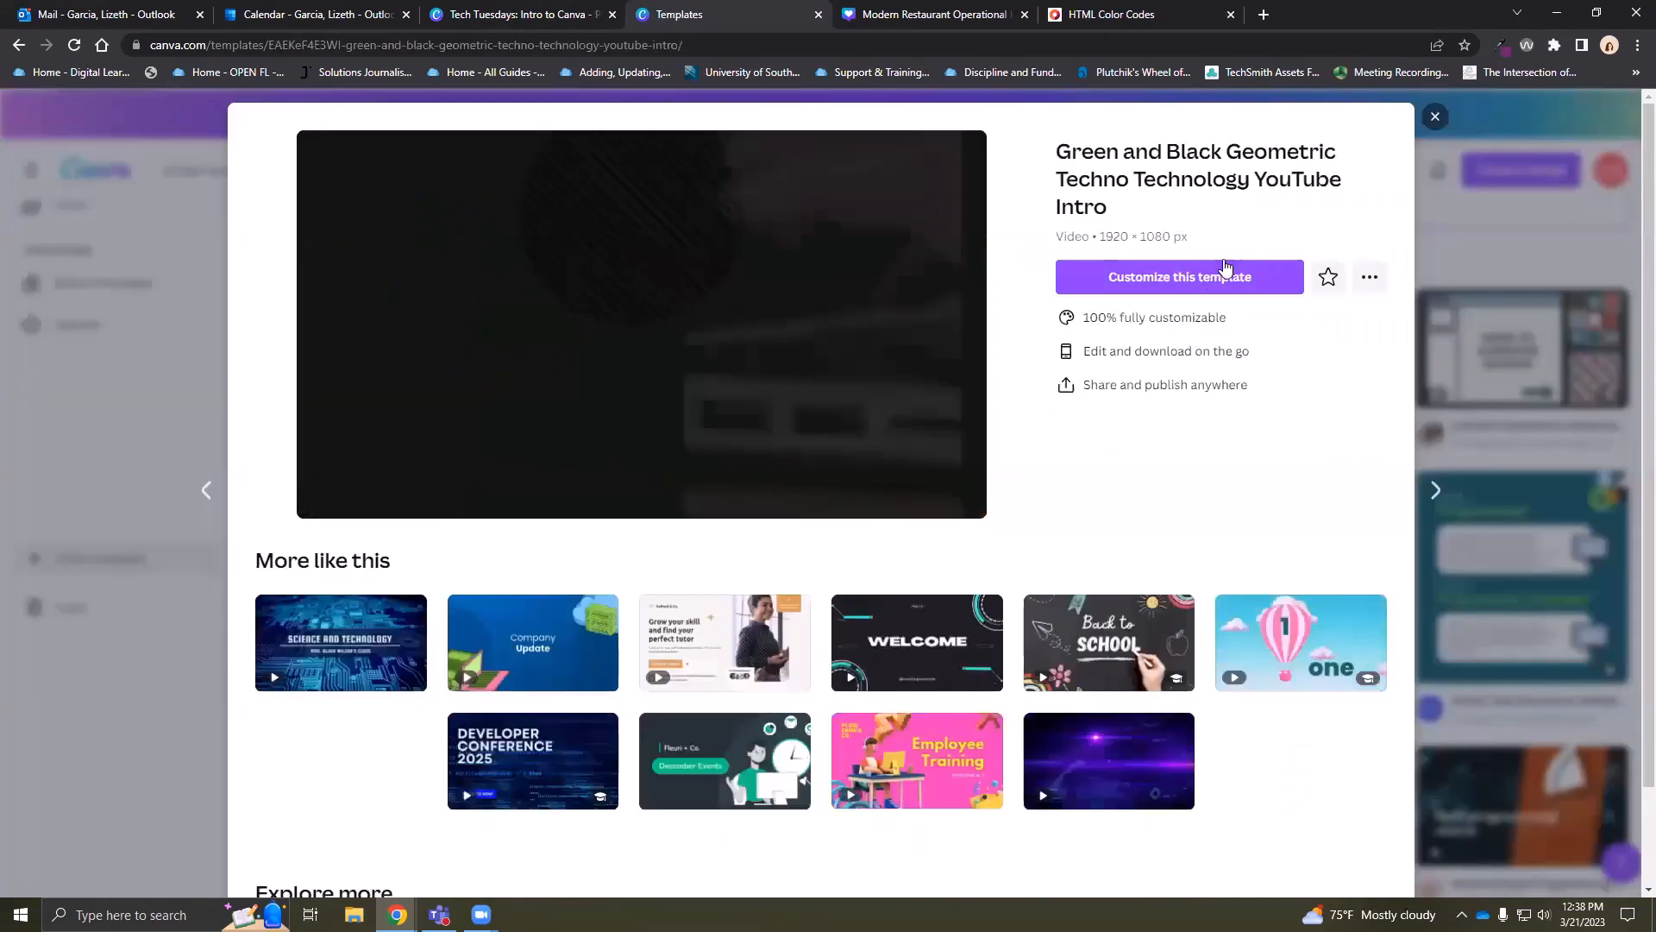
click(1214, 276)
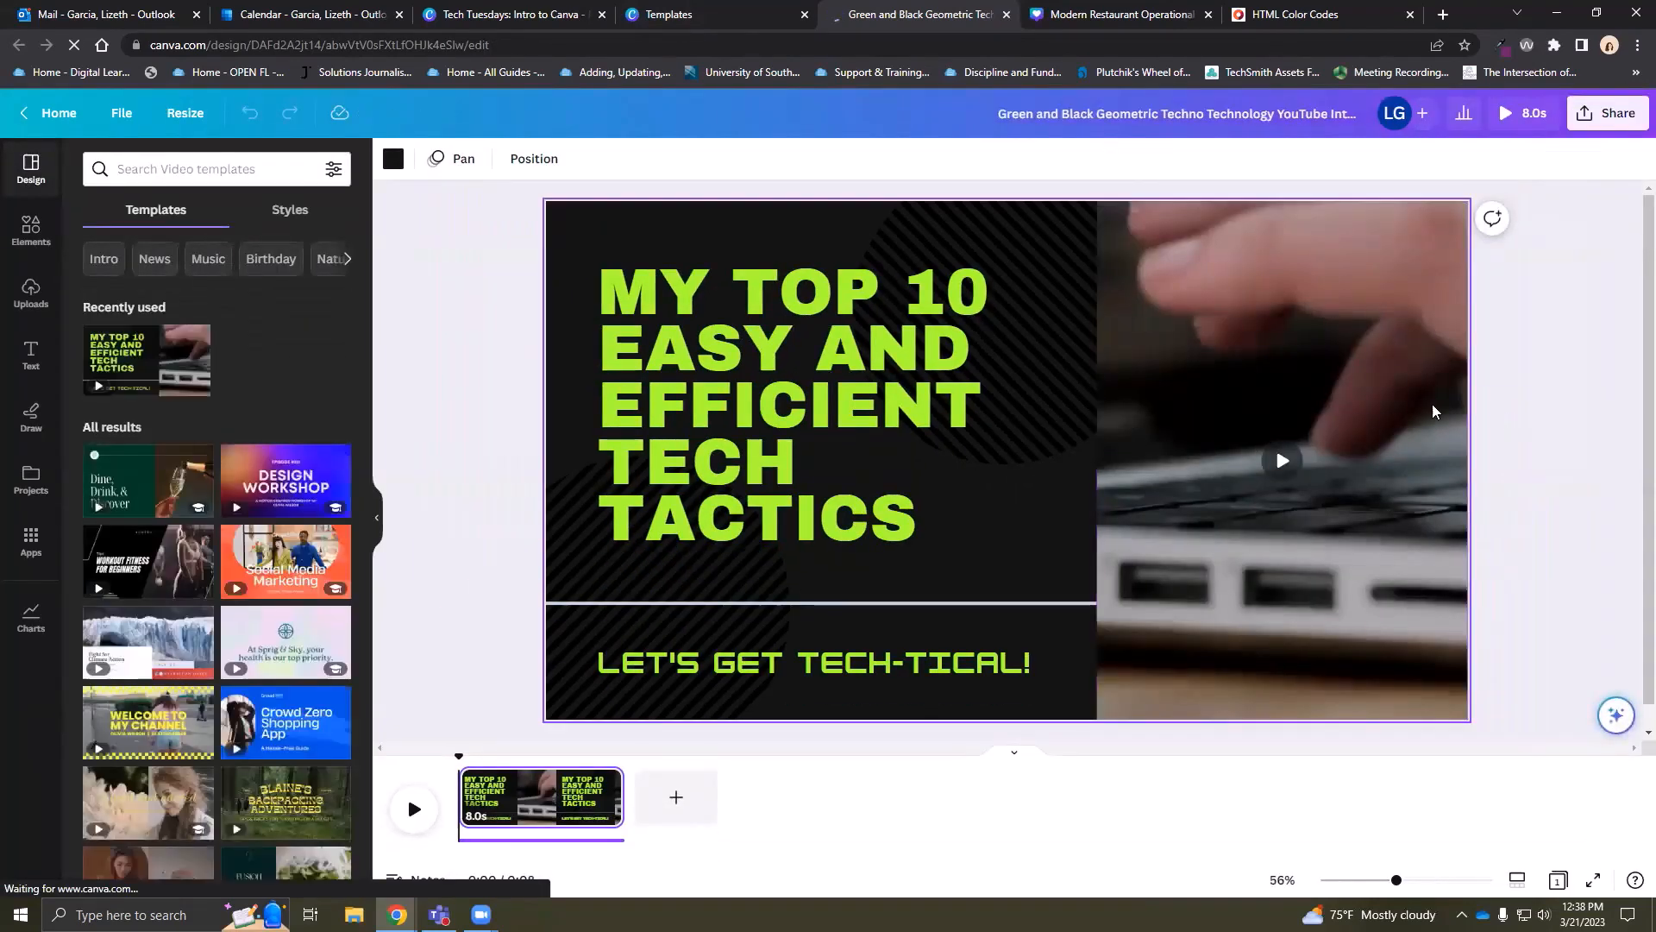
Retype the headline as INTRO TO COMPUTER PROGRAMMING and shrink it to about 80.9 on three lines
click(796, 340)
click(793, 342)
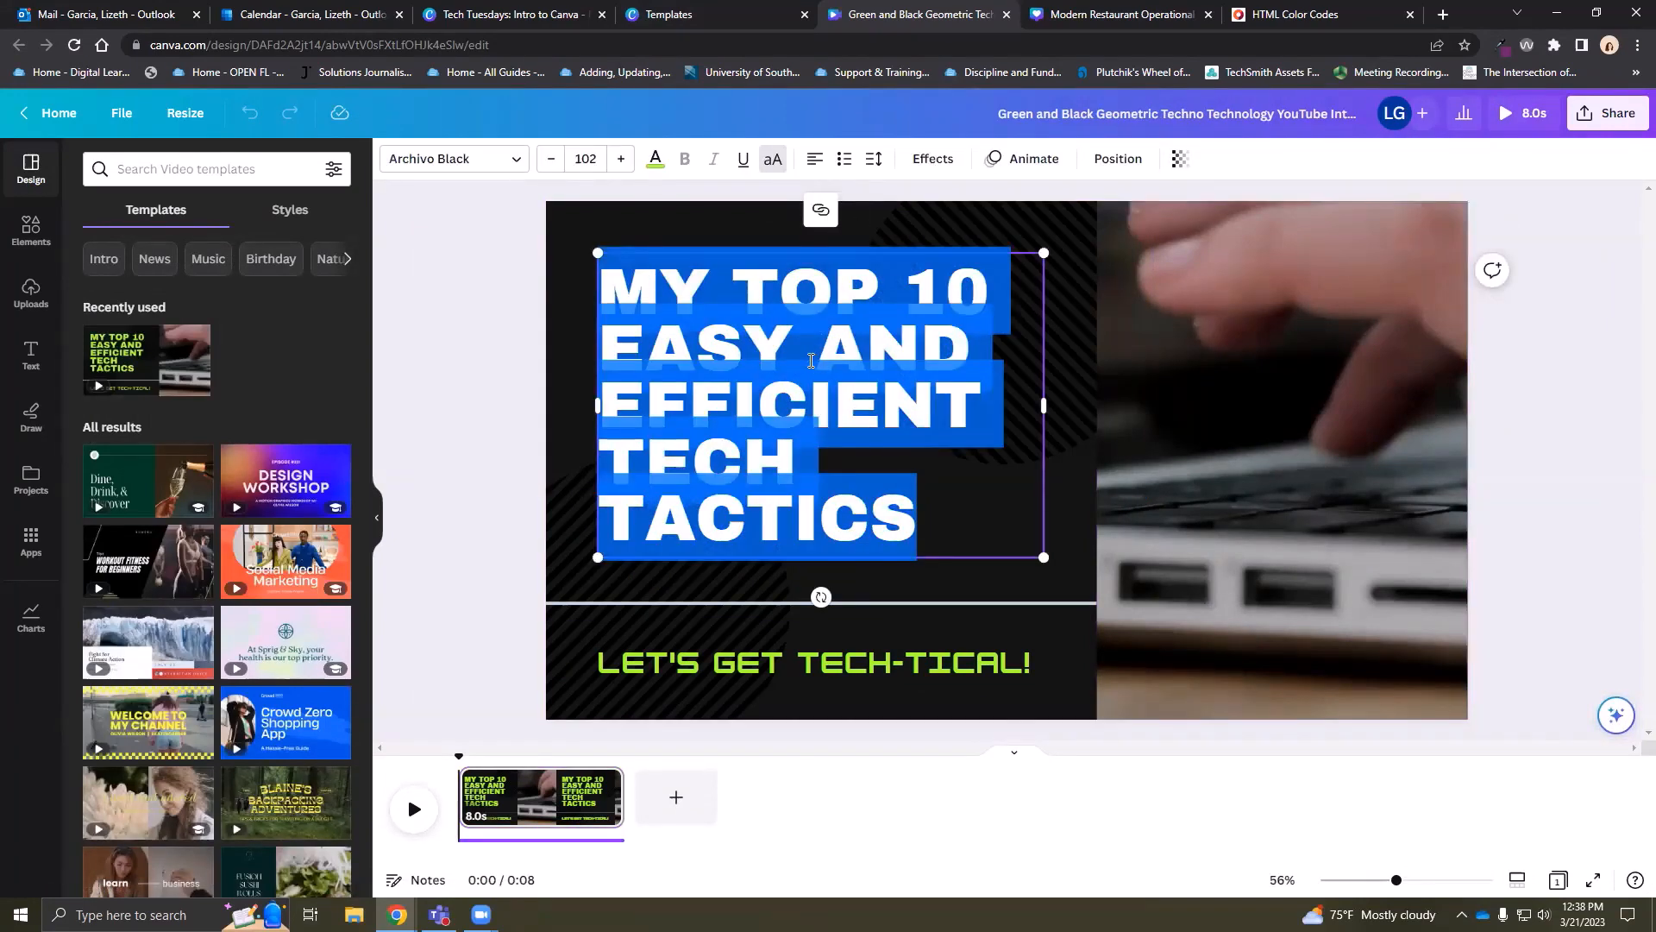
text(INTRO TO)
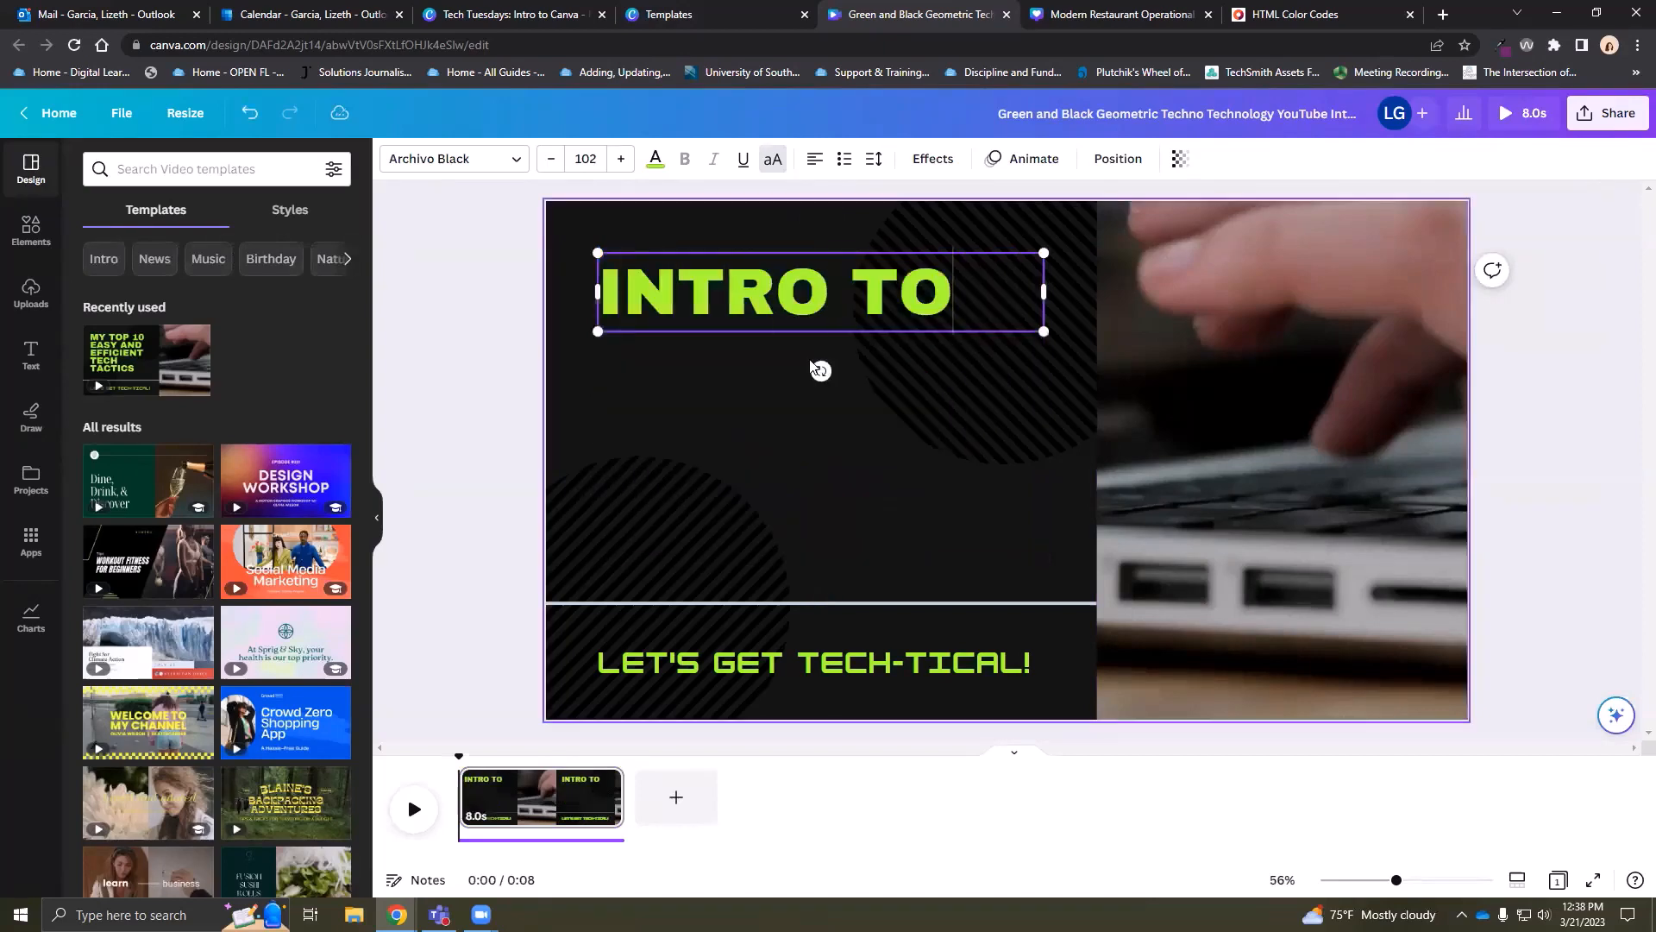
text( COMPUTER)
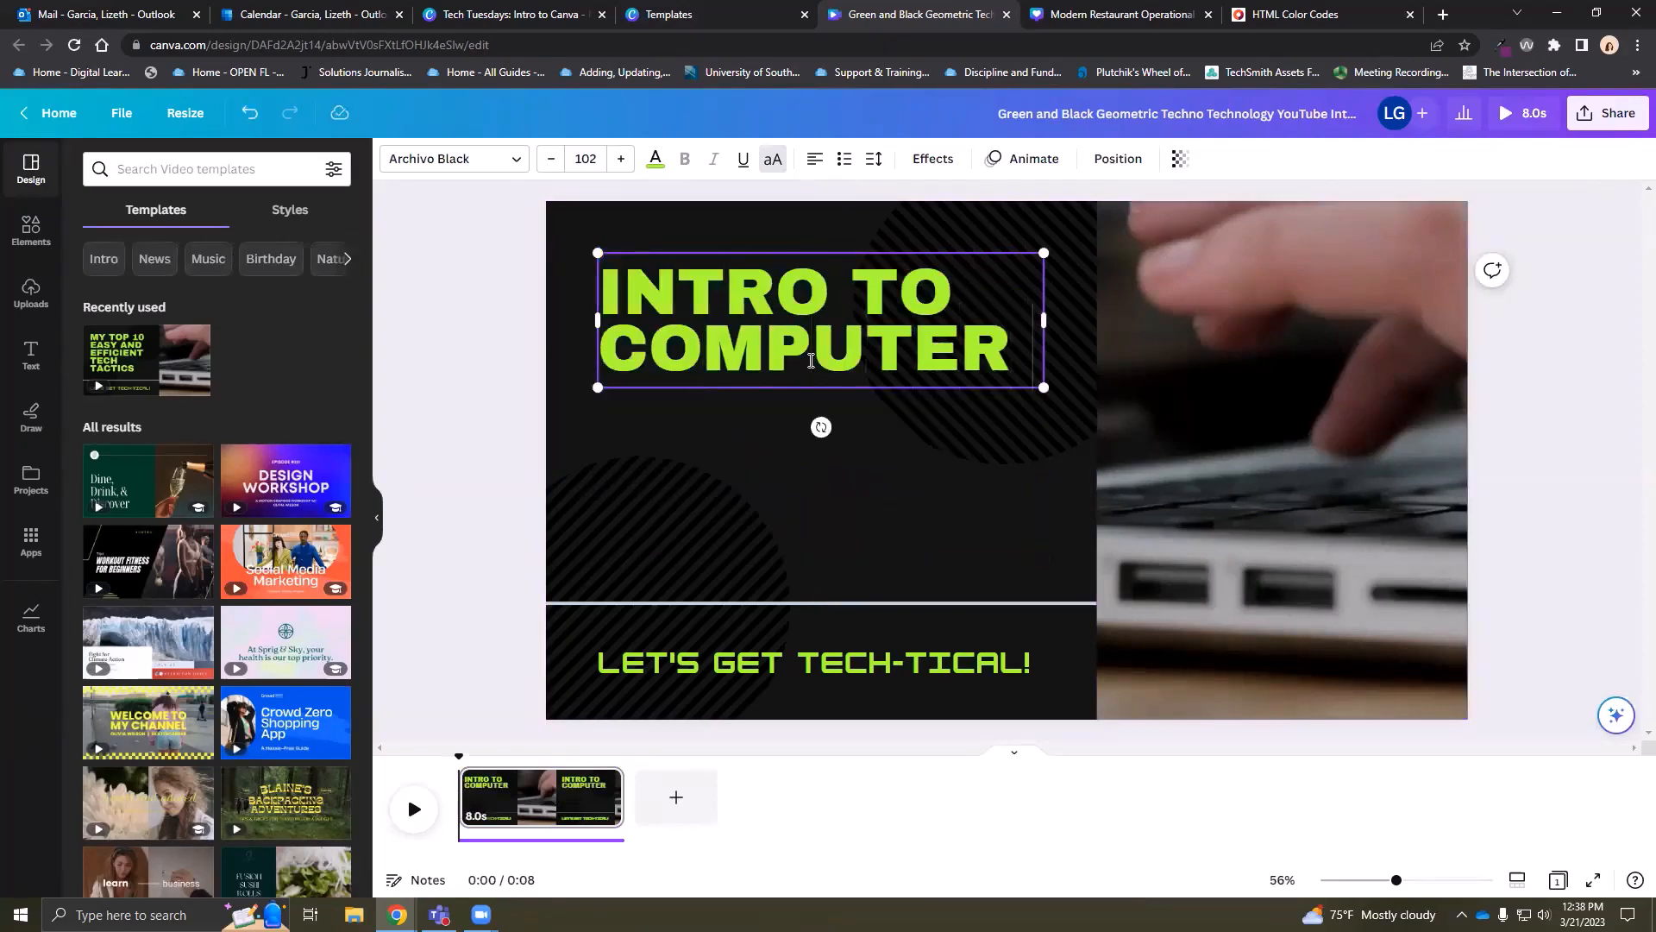
text( PROGRAMMING)
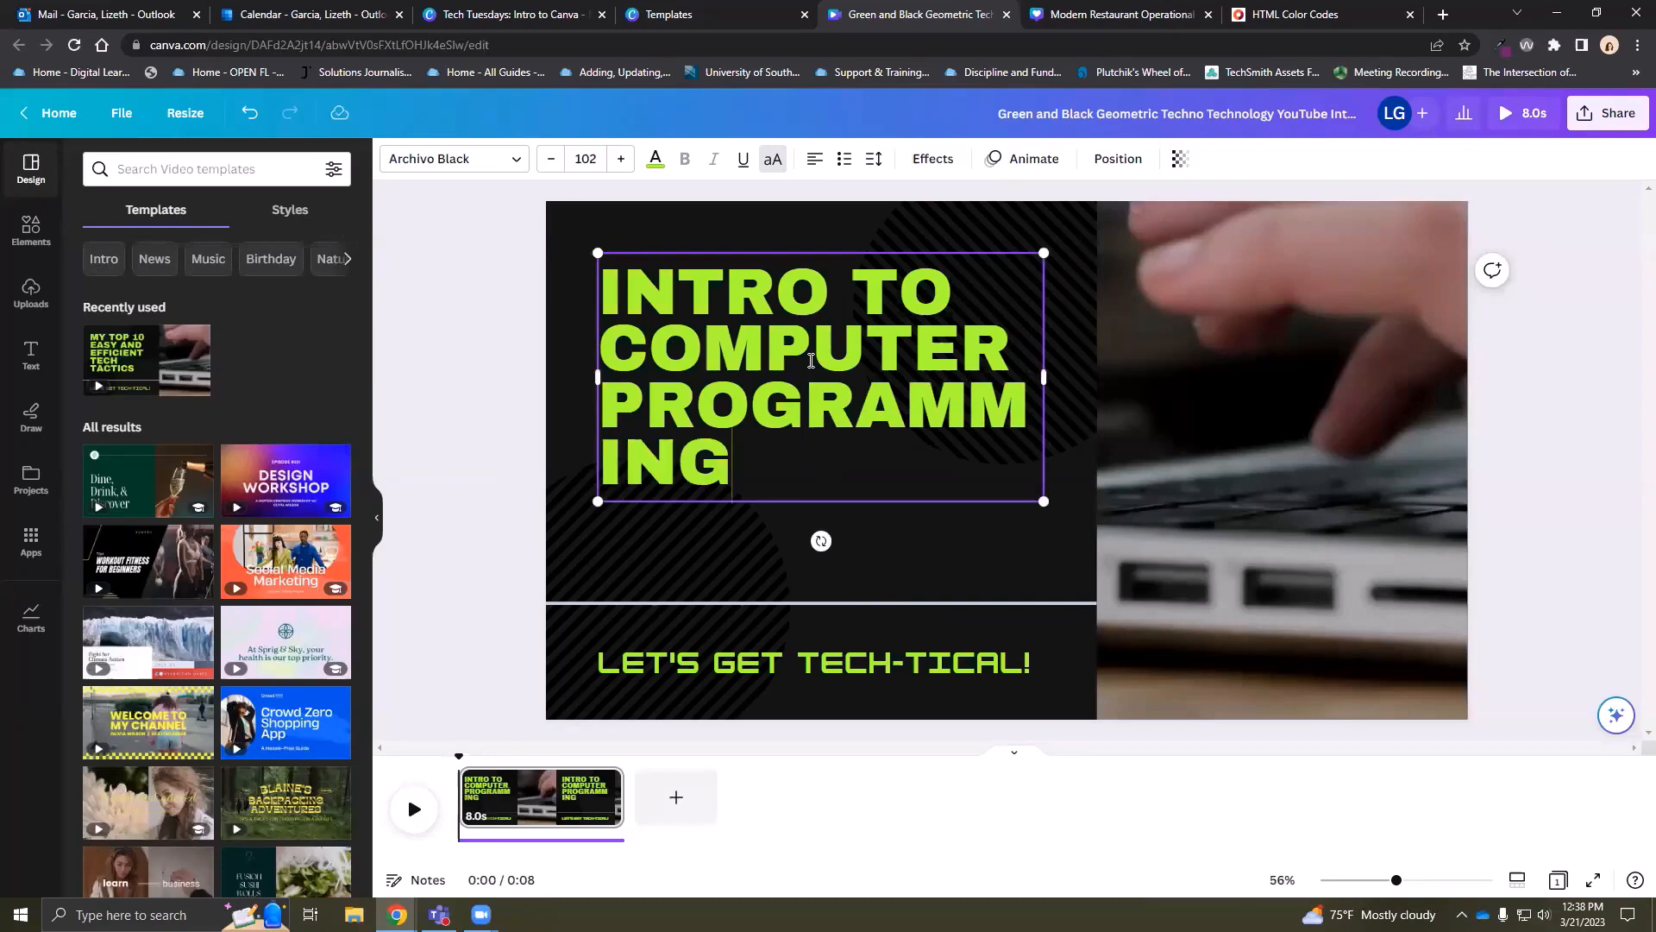
drag(1044, 502, 954, 444)
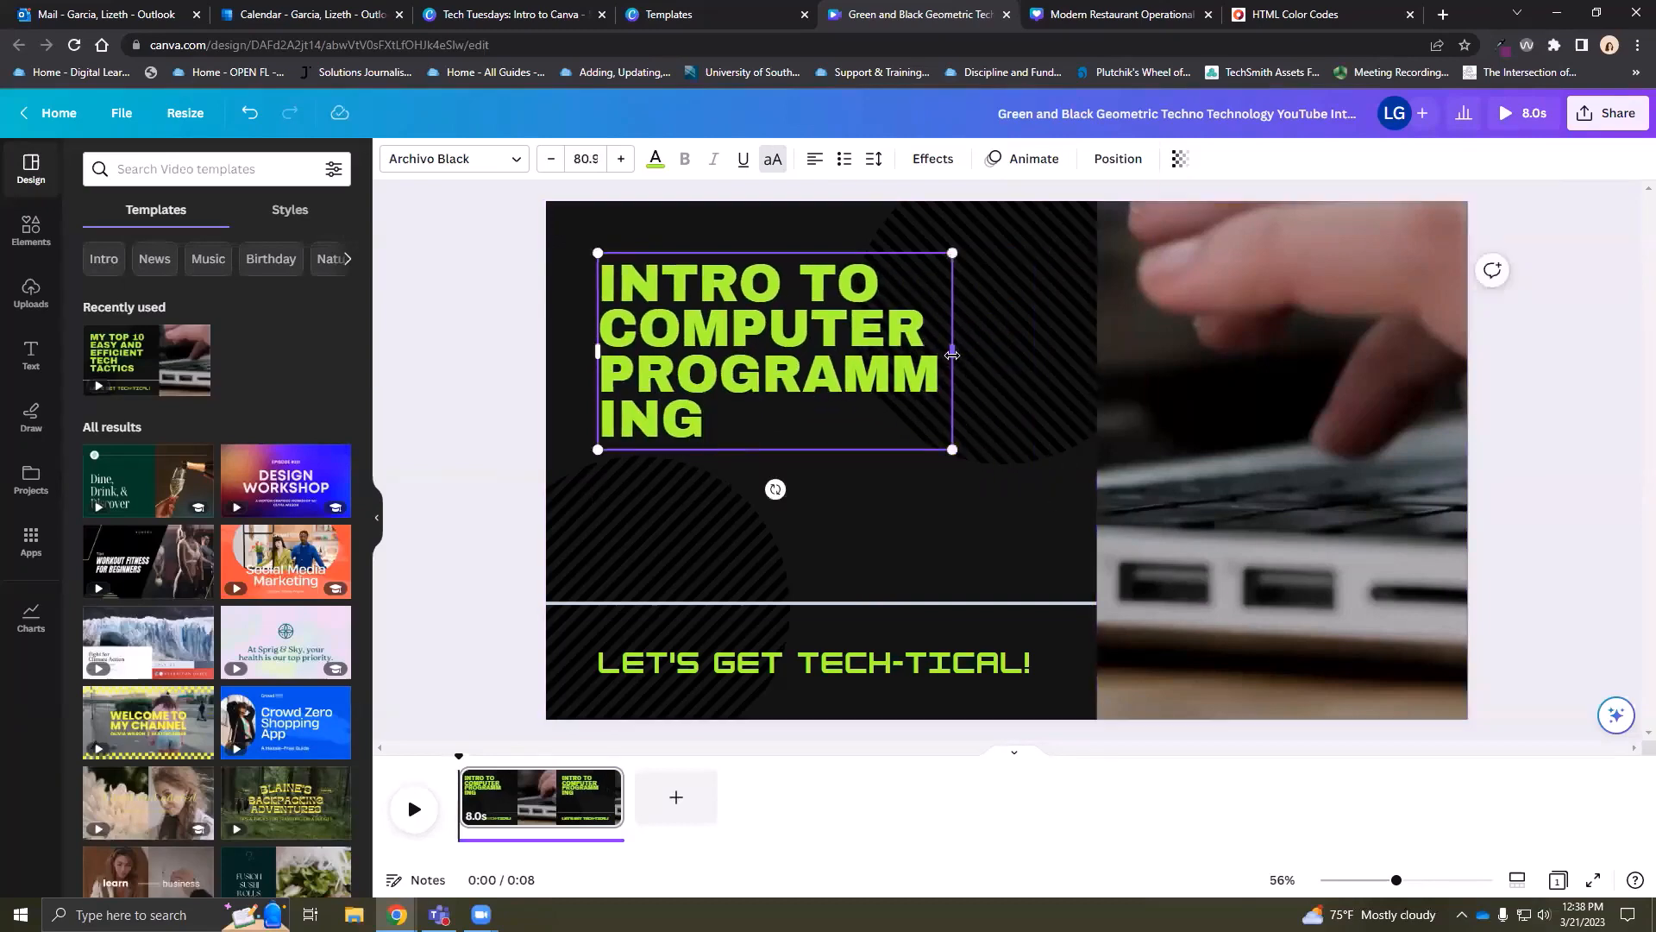
drag(954, 349, 1061, 354)
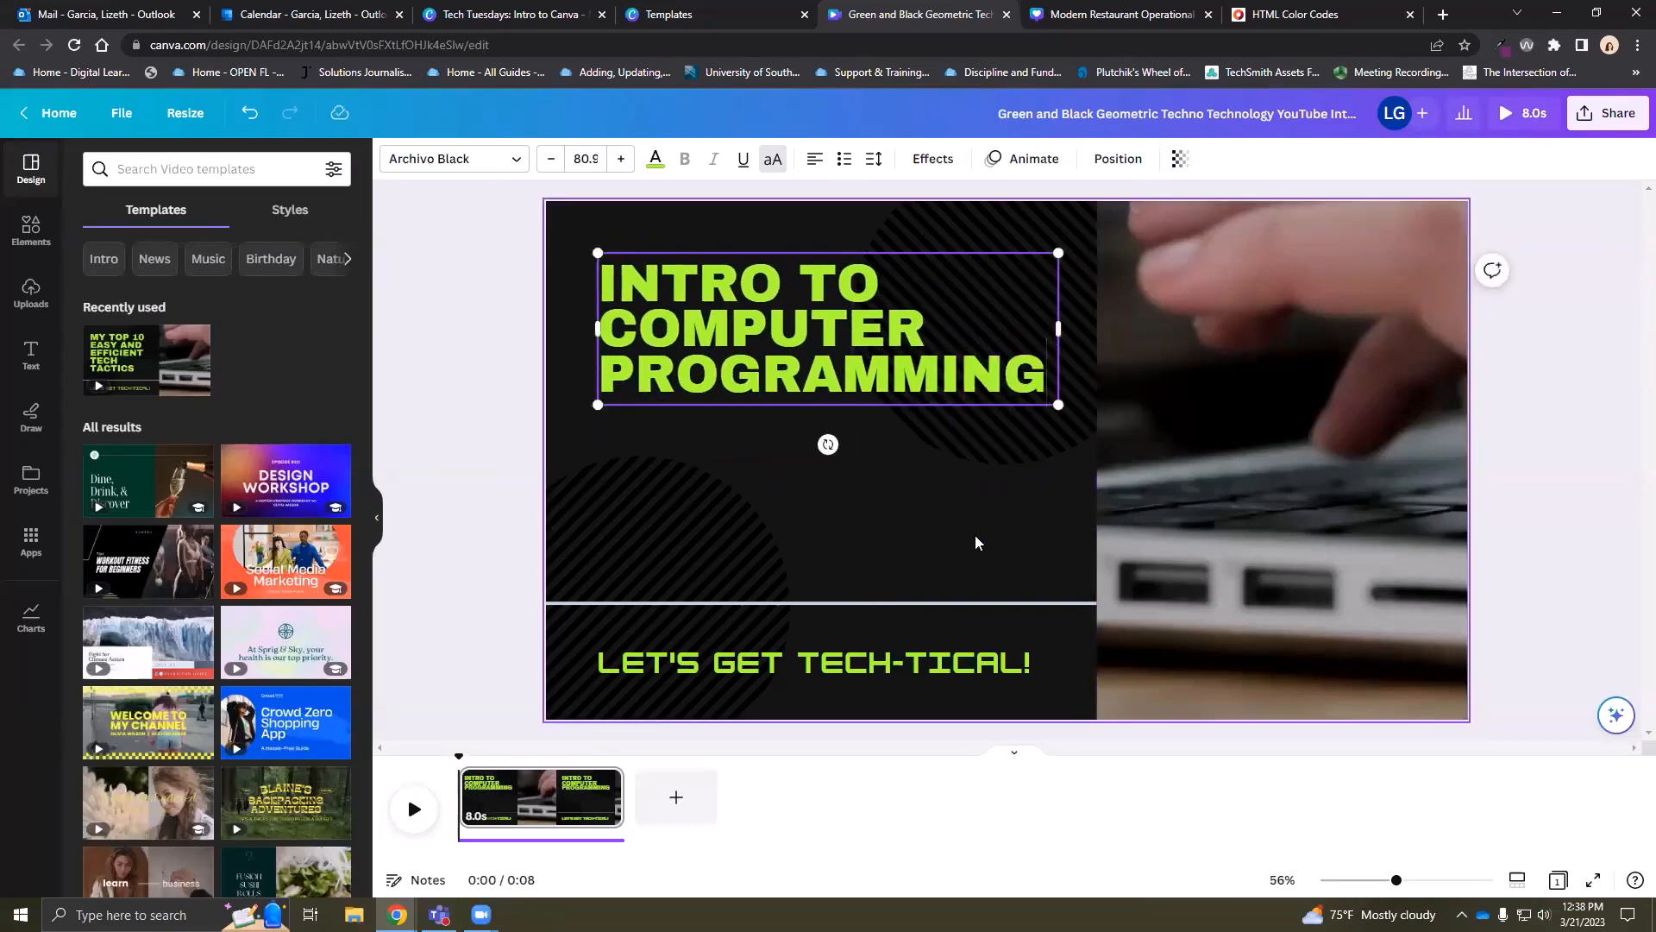
Try light green and then yellow as the headline's text colour
click(656, 158)
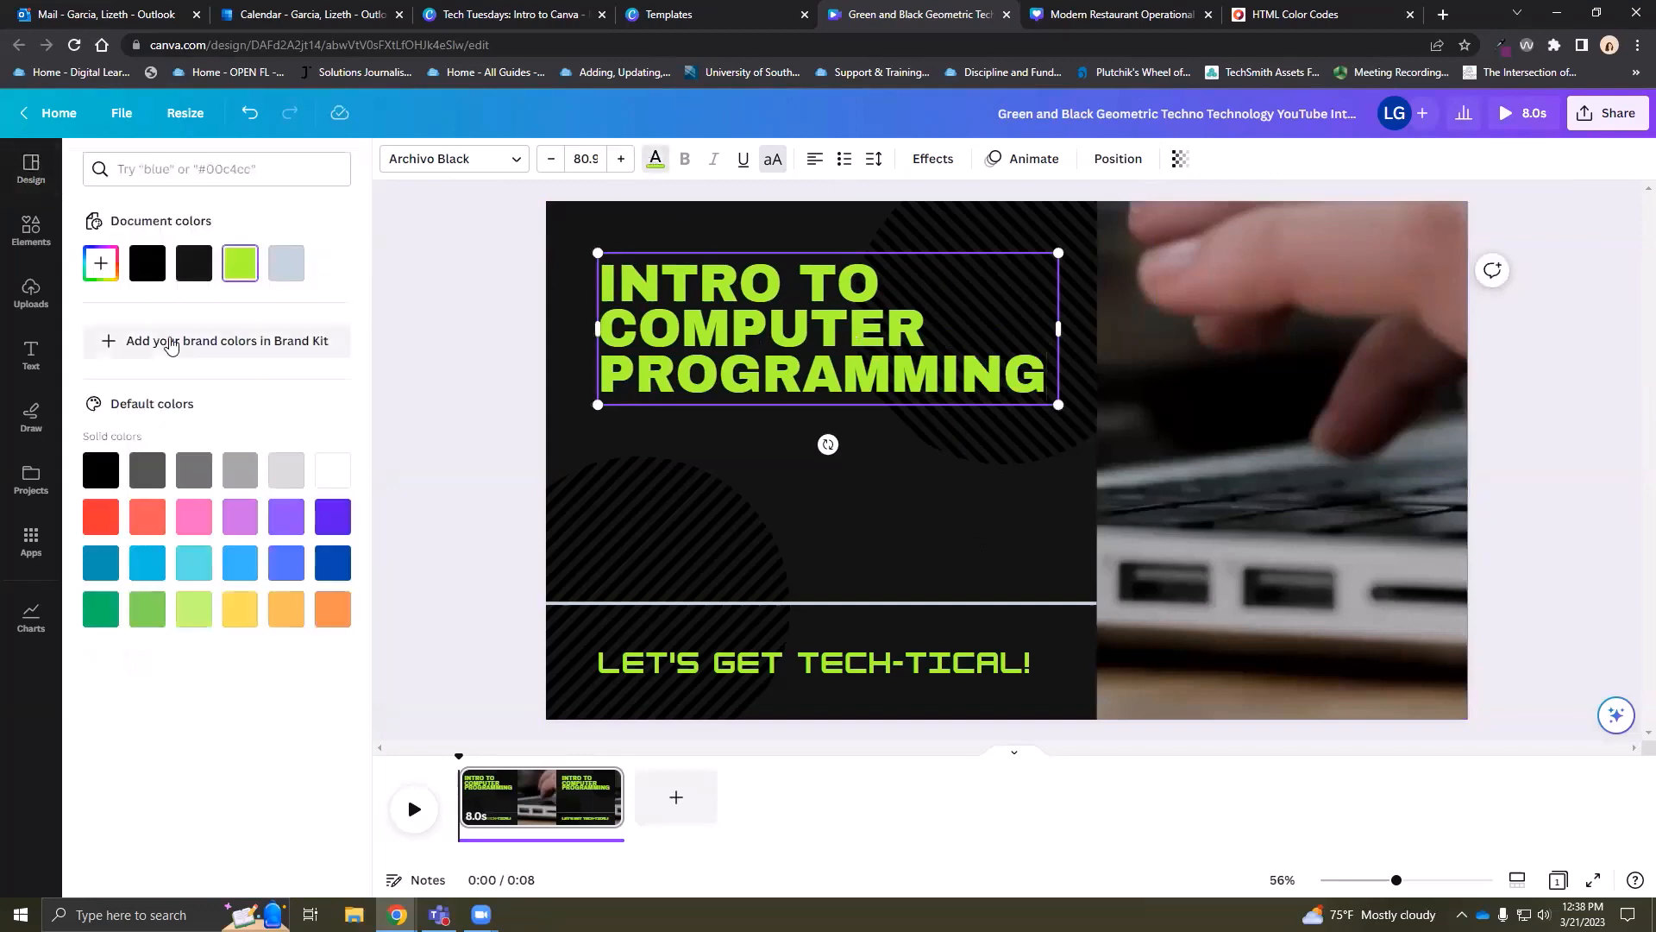
click(194, 609)
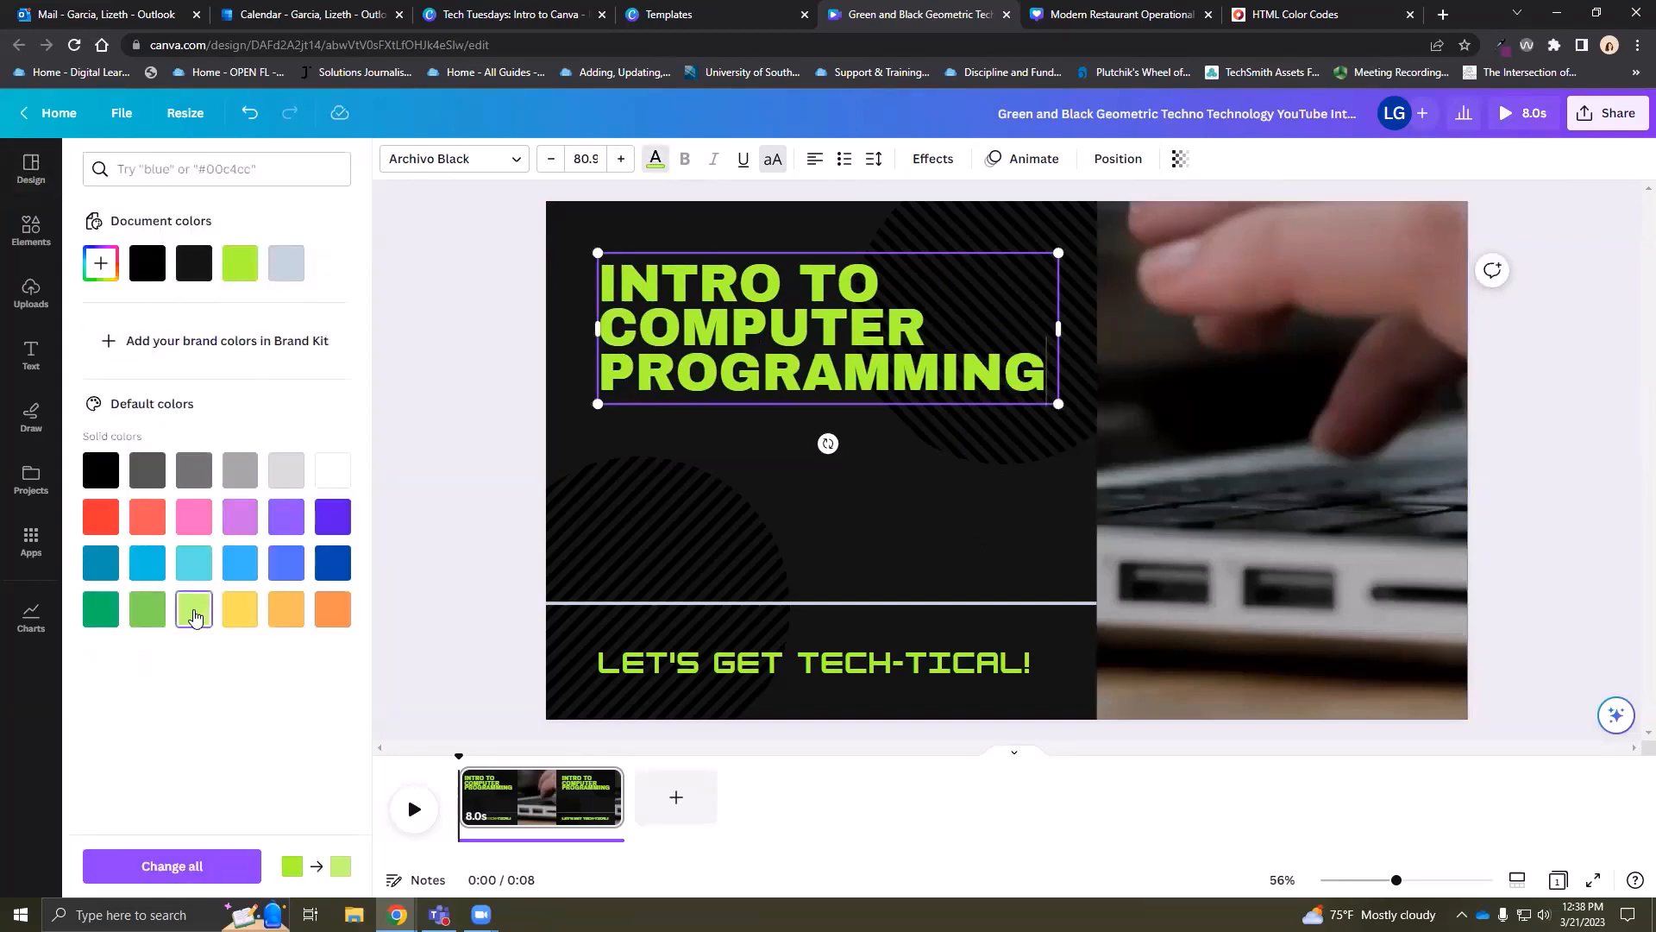
click(243, 614)
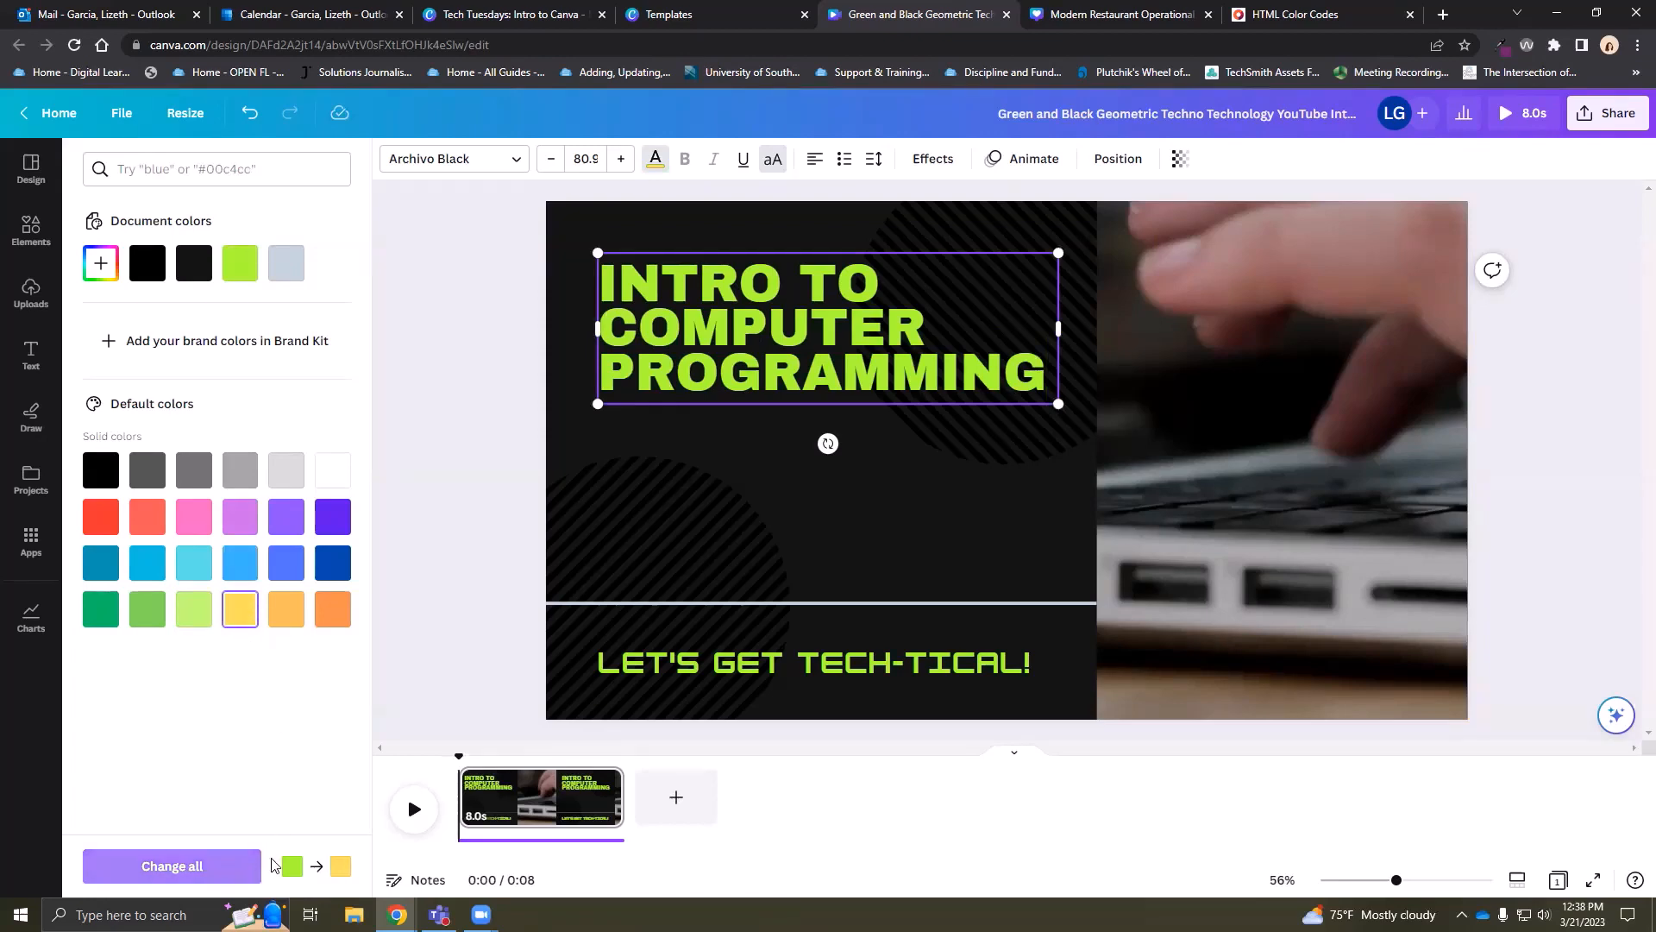
click(580, 461)
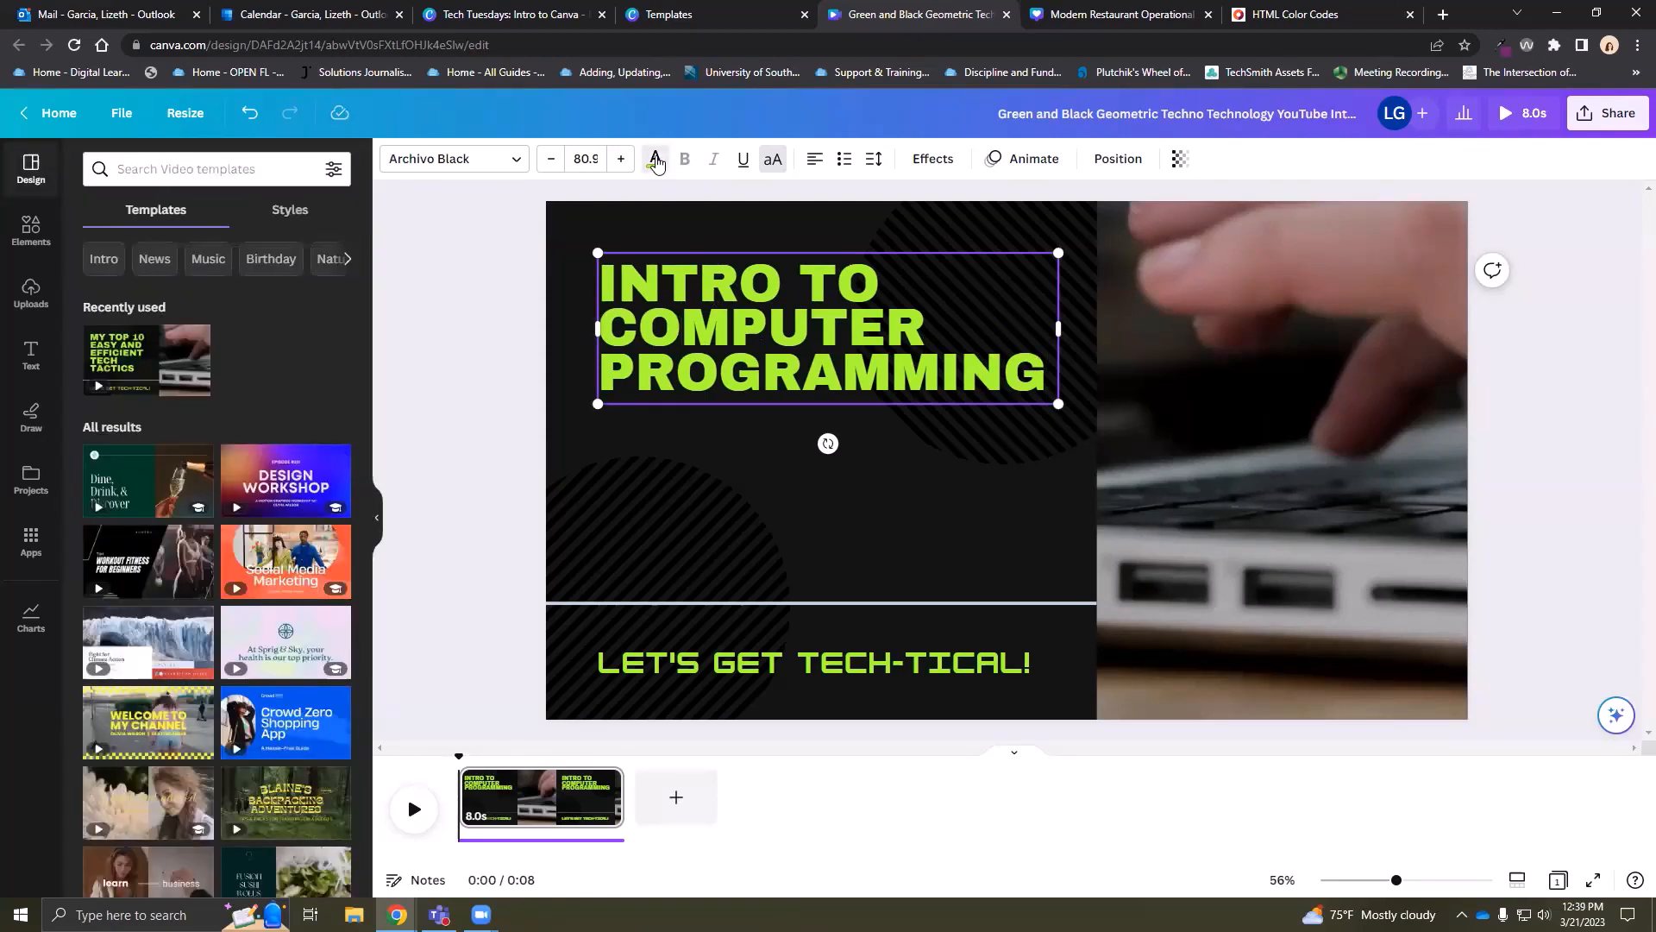
Recolour all green text yellow with Change all, then undo to restore the original green
click(656, 159)
click(246, 613)
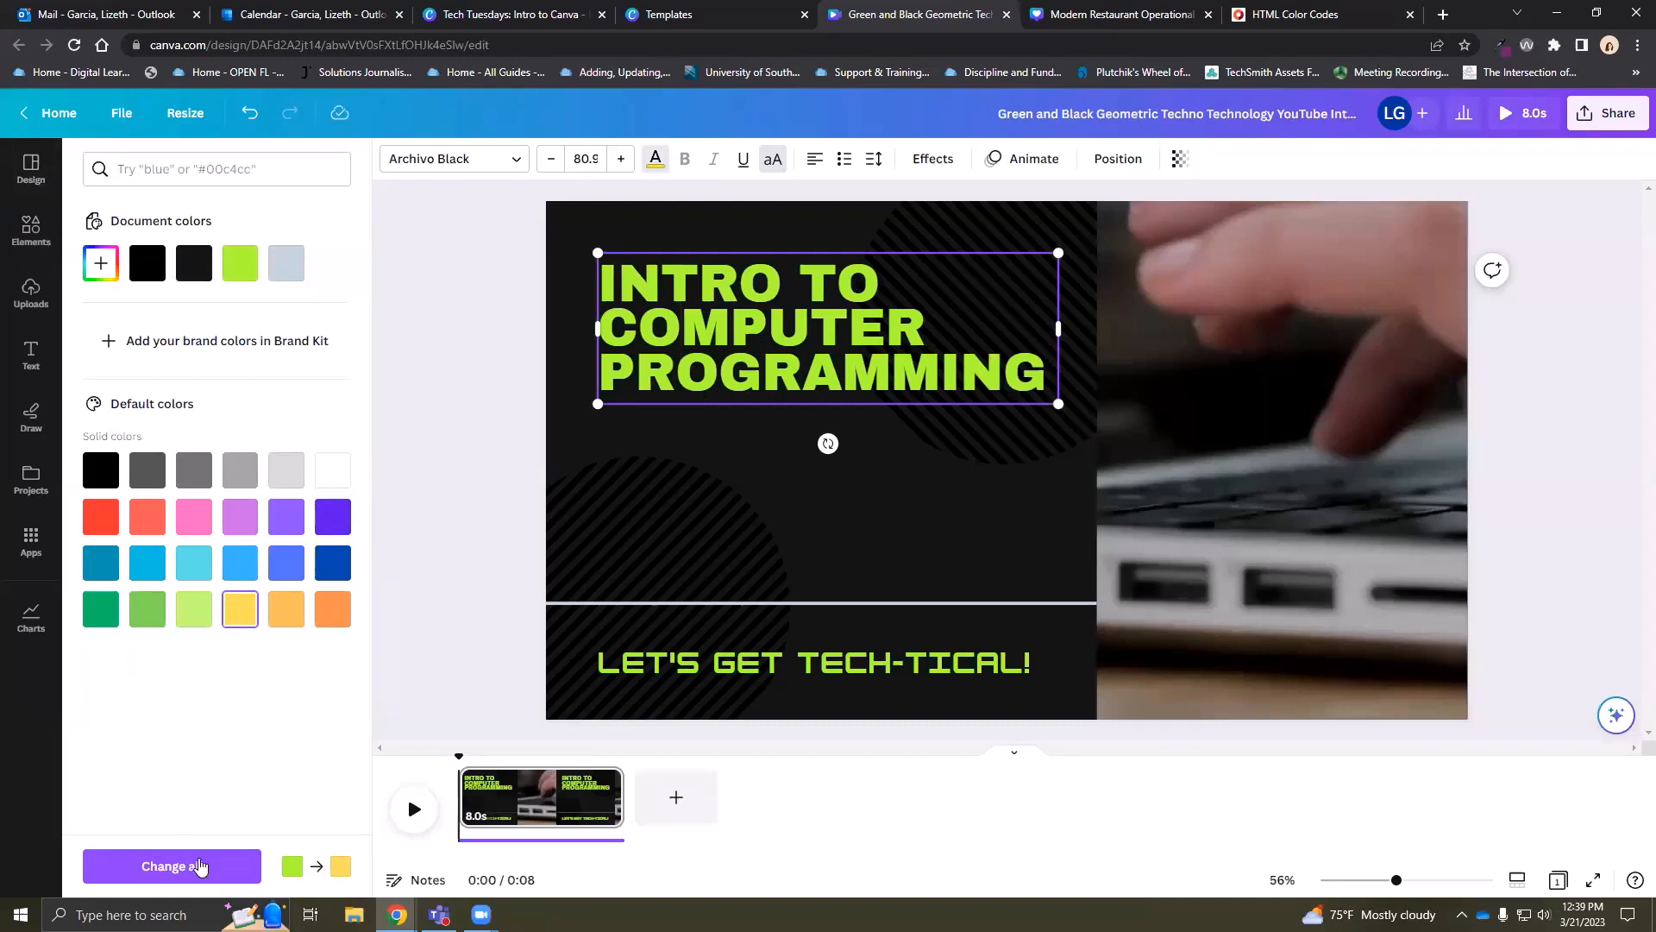
click(208, 862)
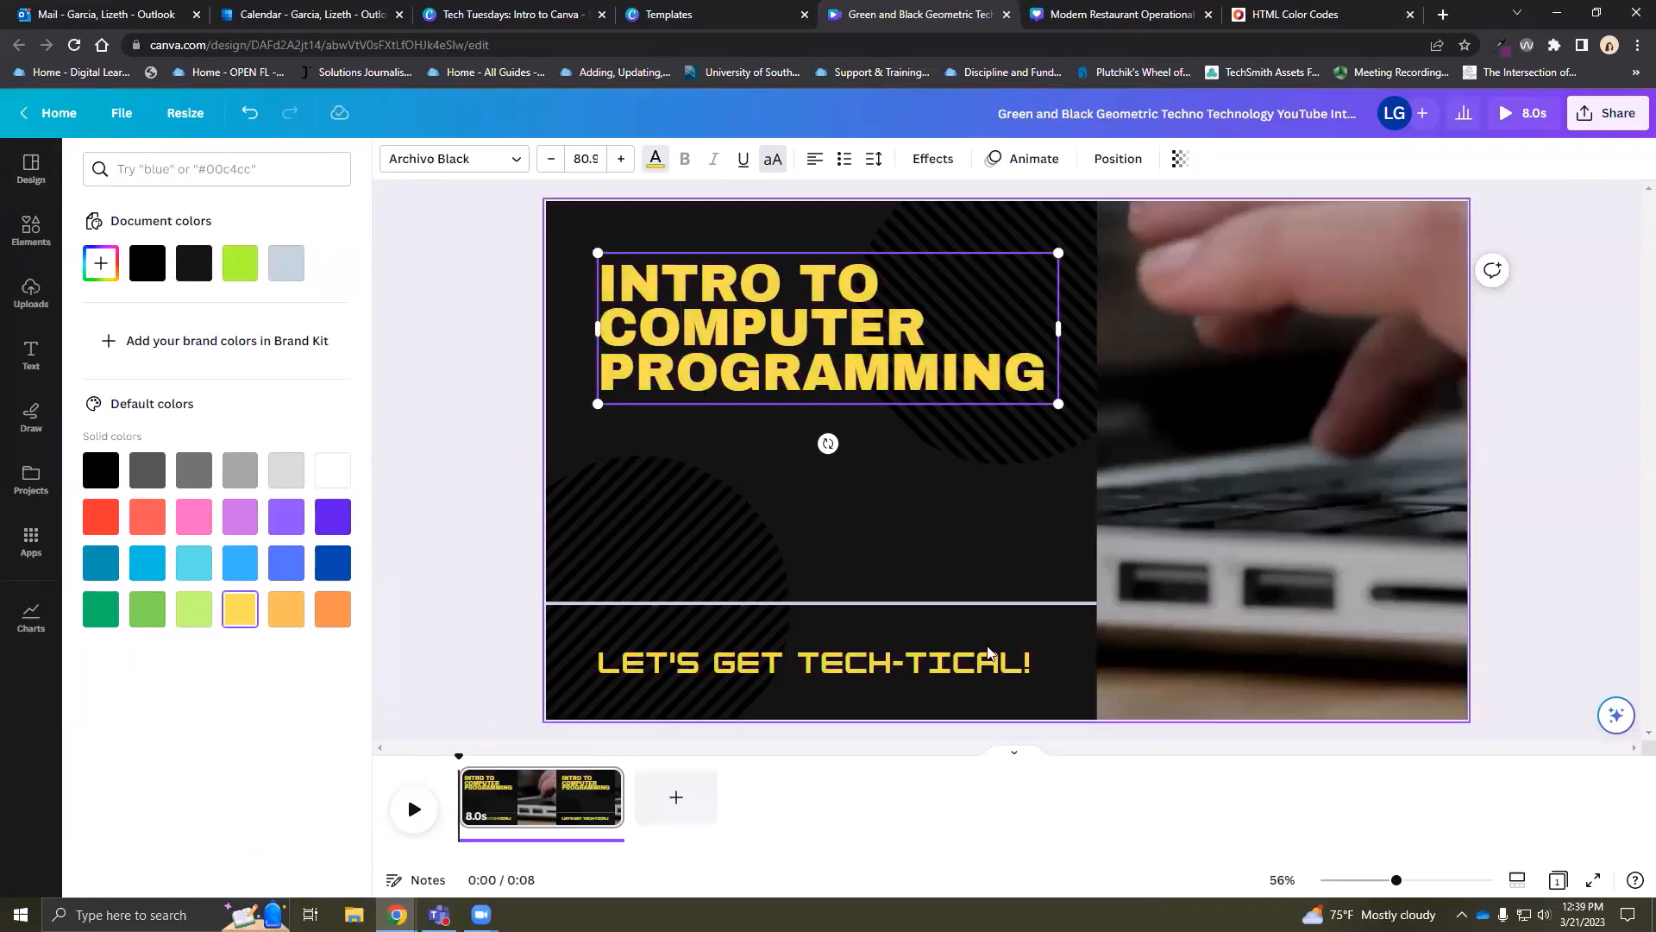
click(250, 113)
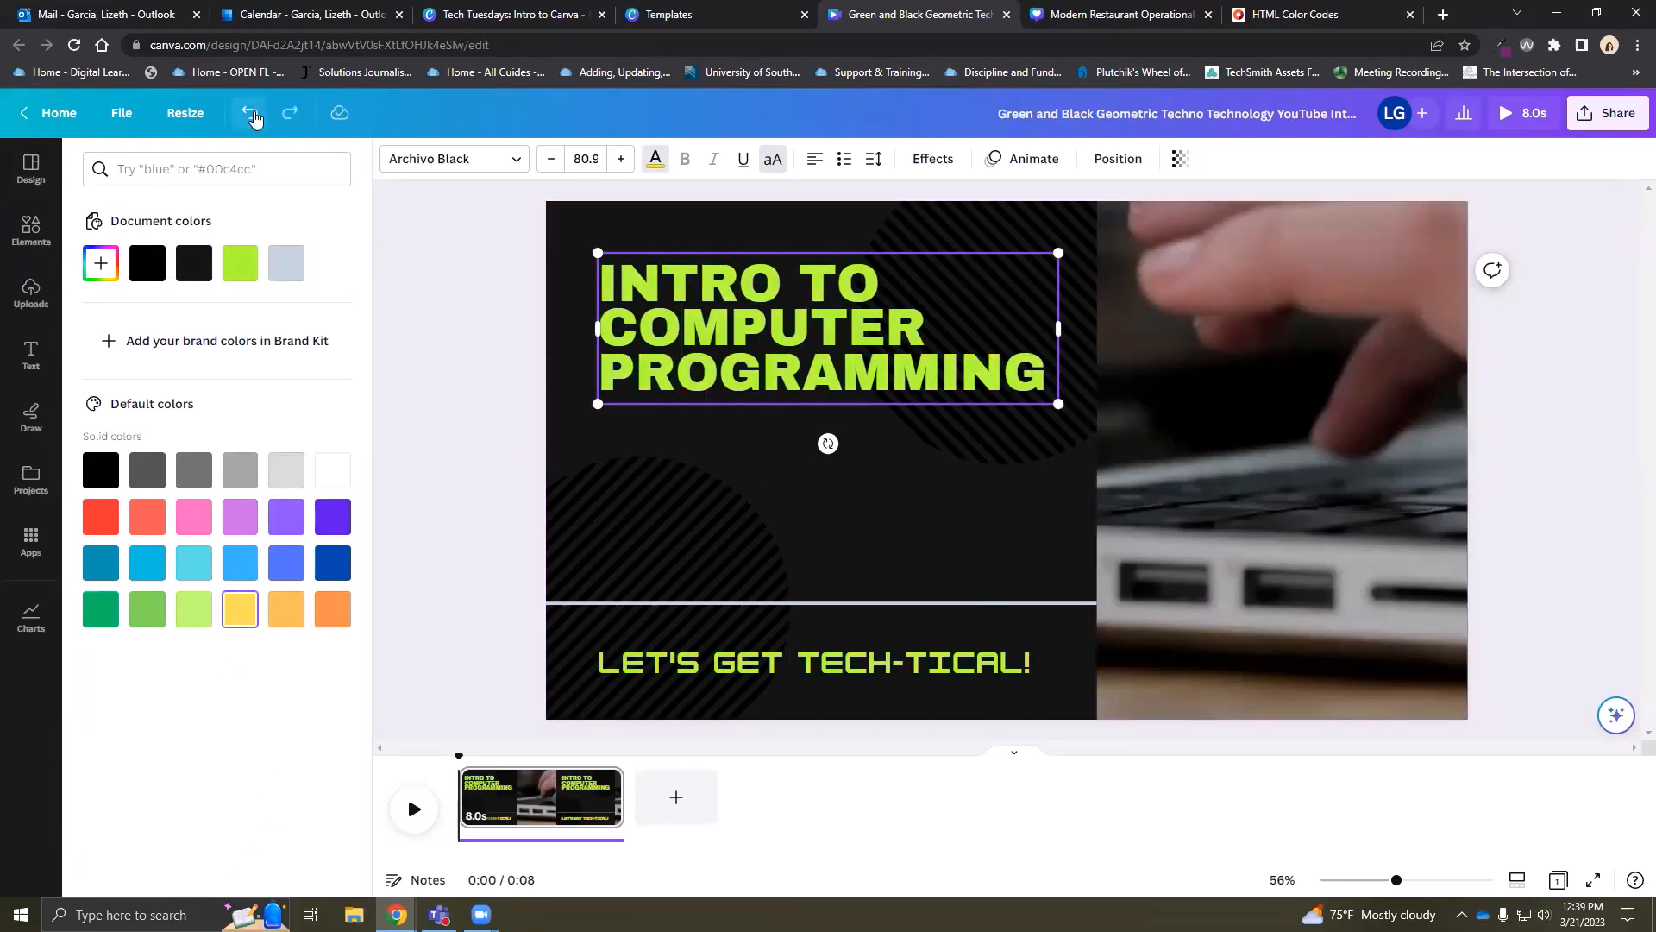
key(Escape)
click(31, 229)
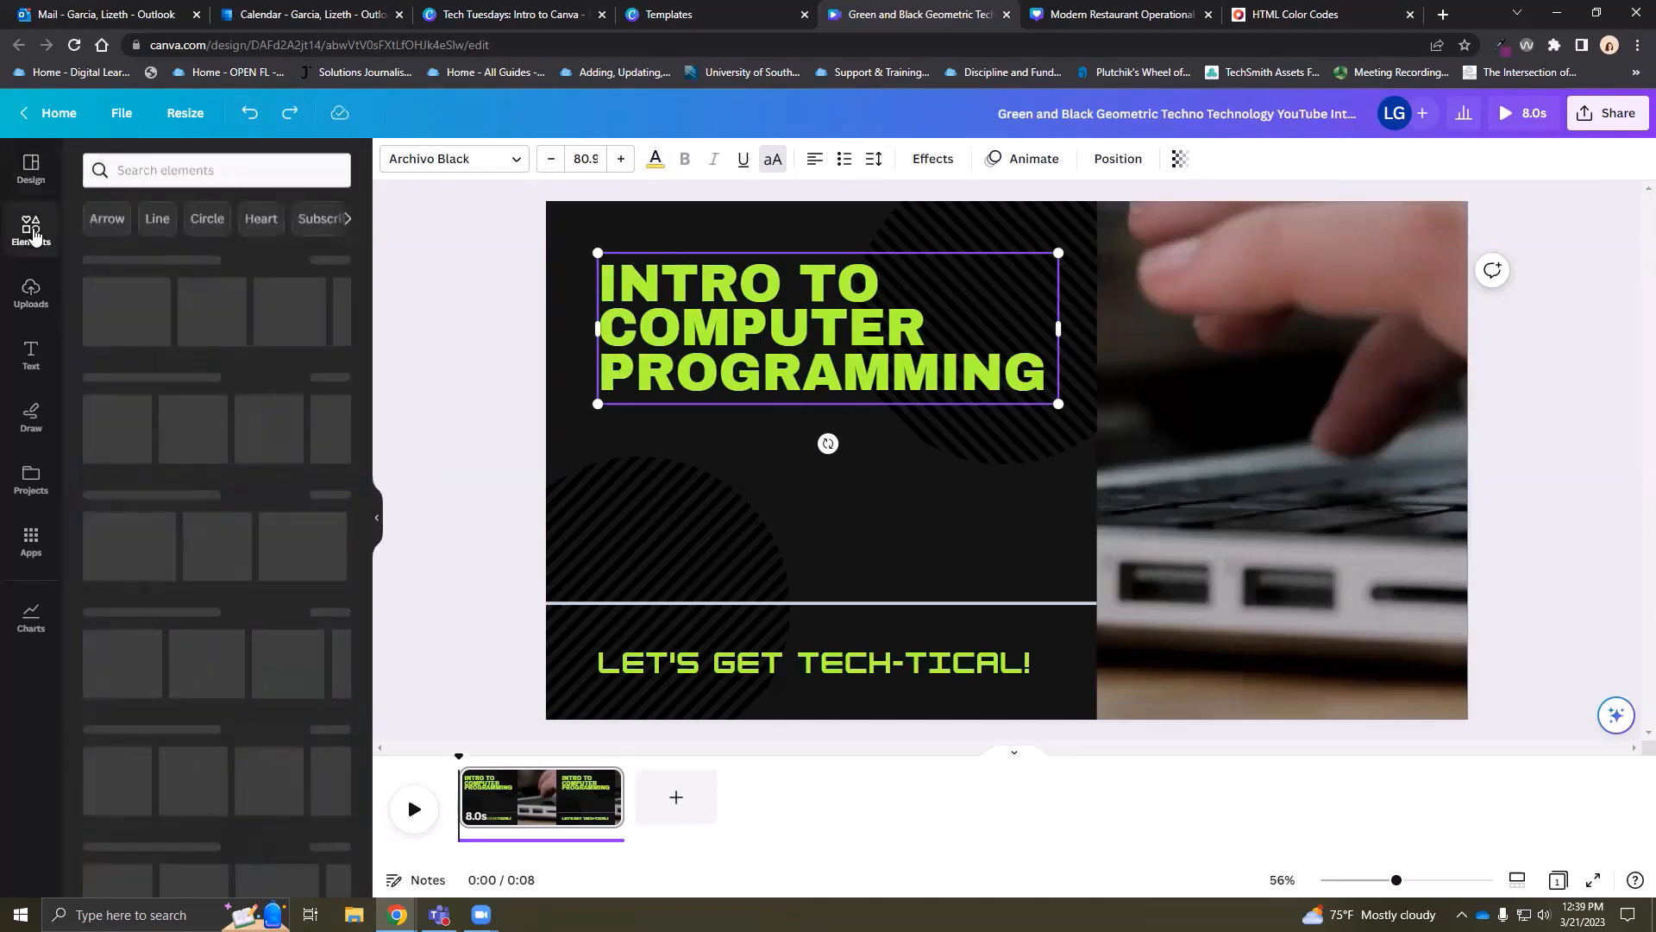
Search element photos for 'computer' and drop a code-screen laptop photo into the right-side frame
click(158, 168)
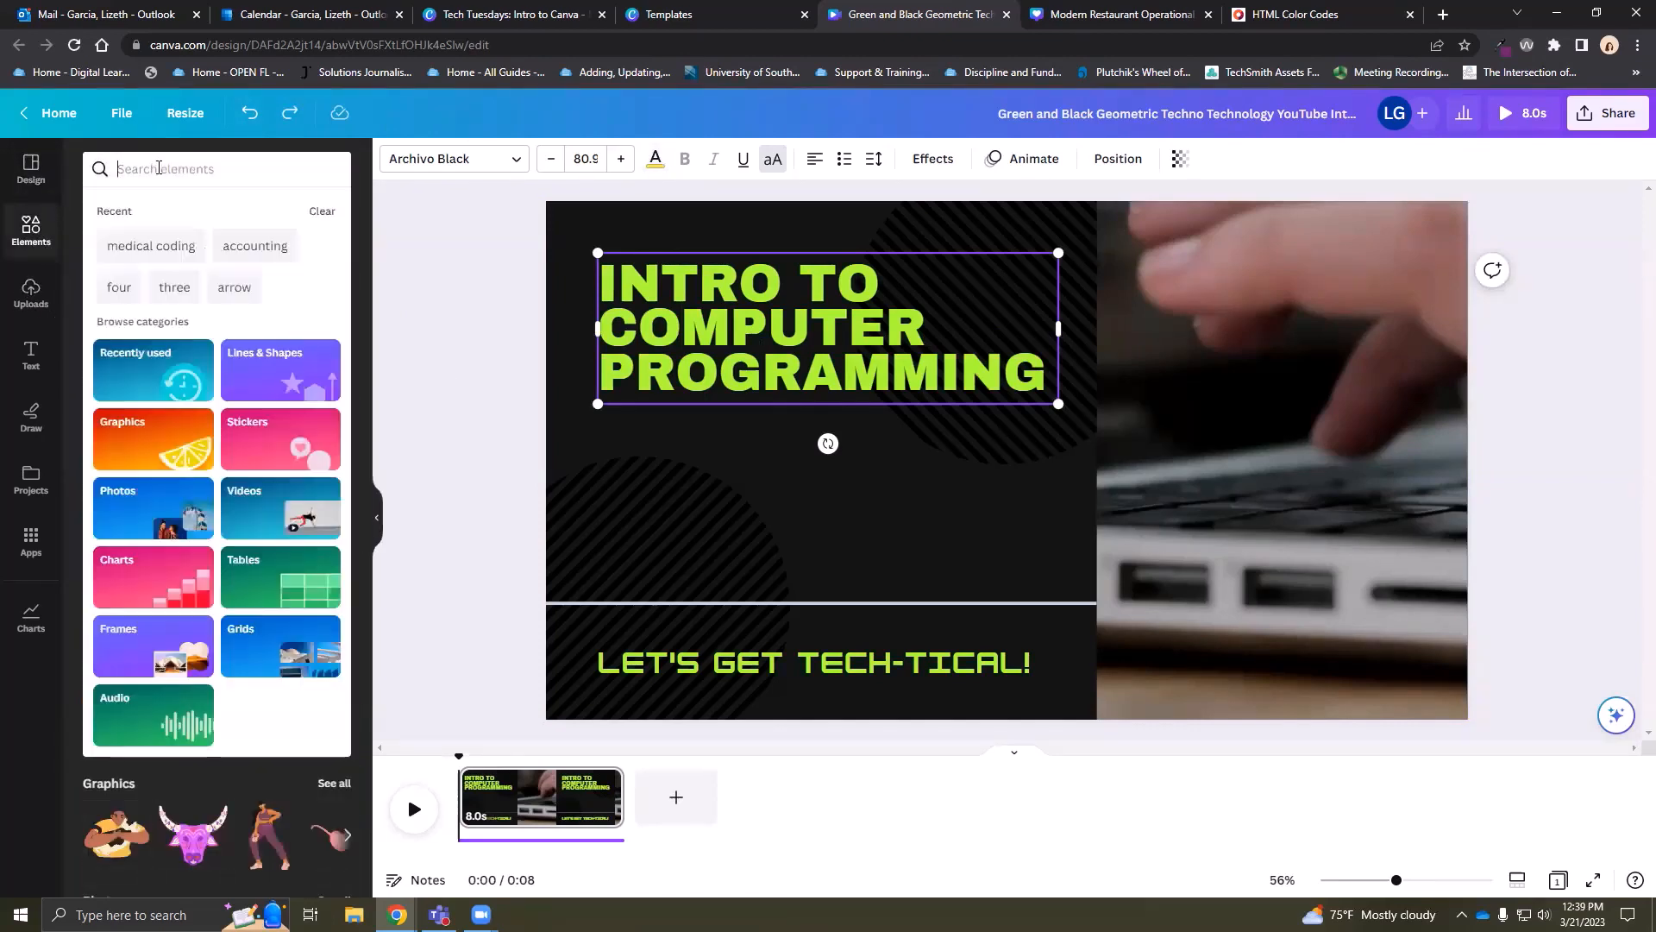
text(copm)
key(BackSpace)
key(BackSpace)
key(BackSpace)
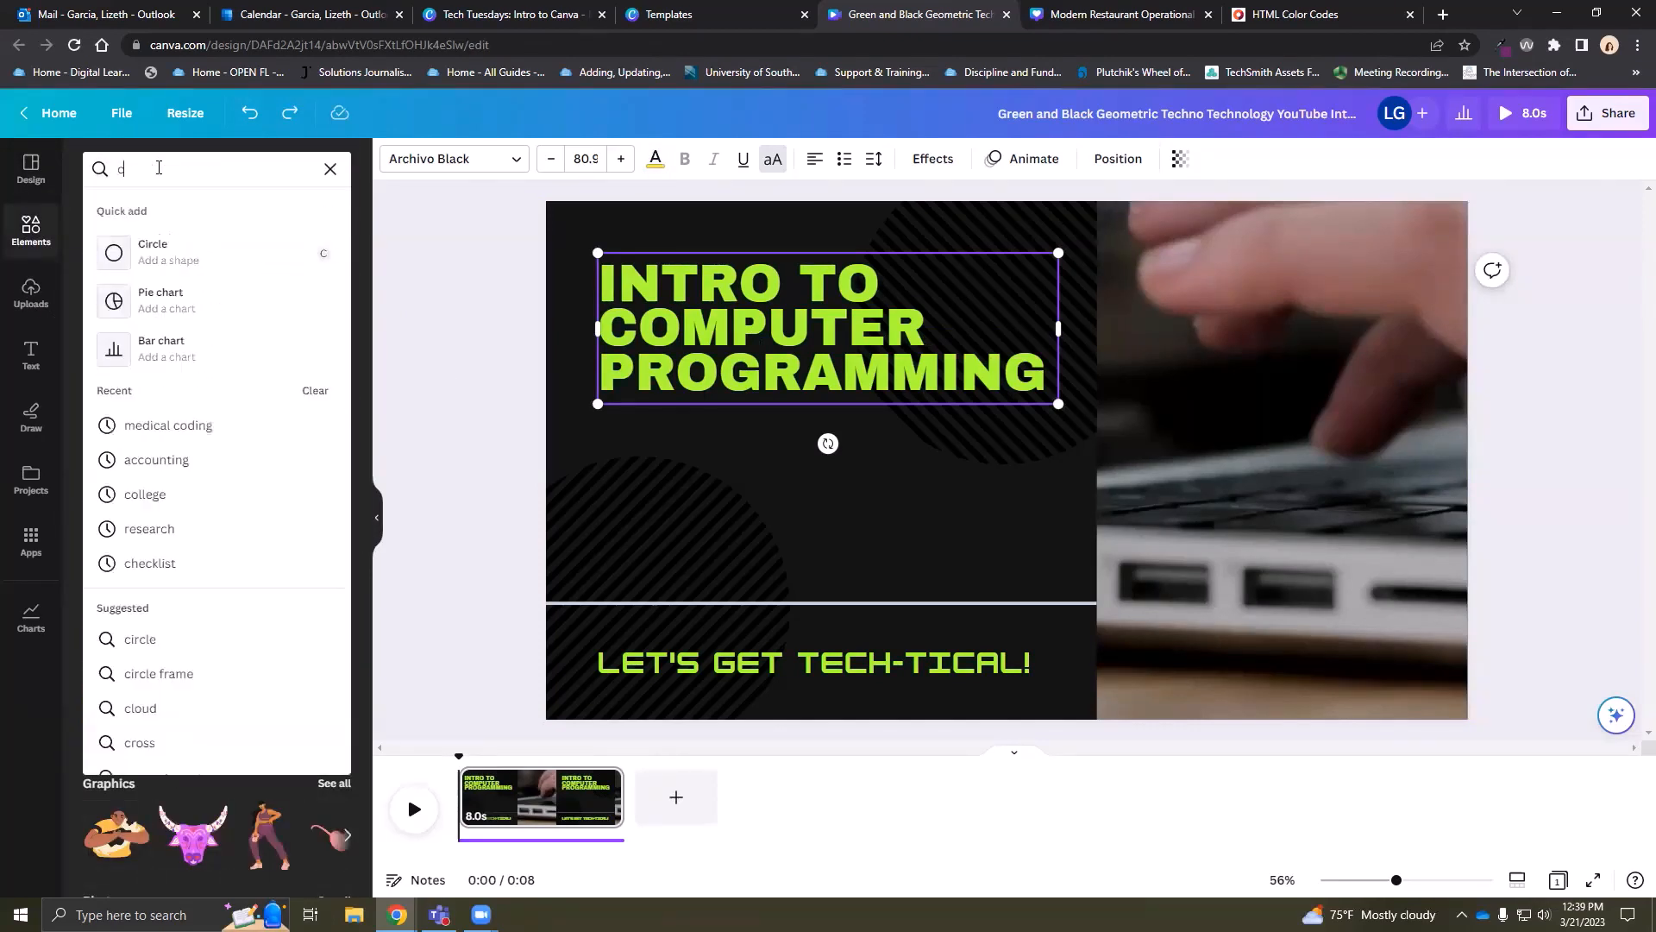
text(computer)
key(Return)
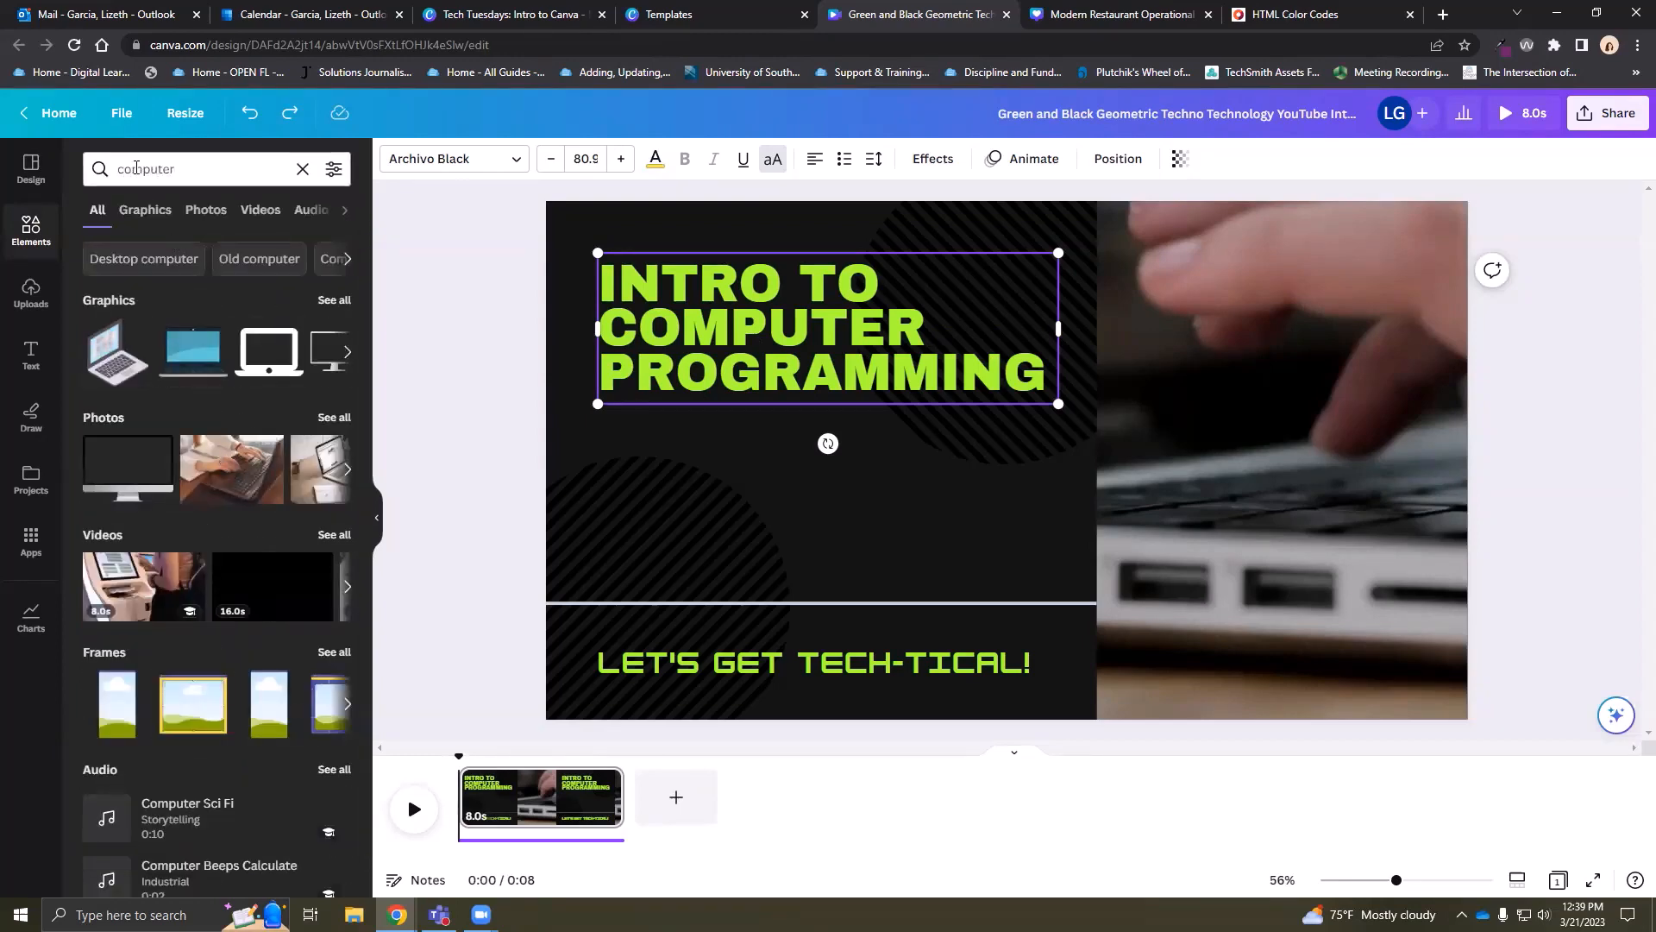
click(333, 421)
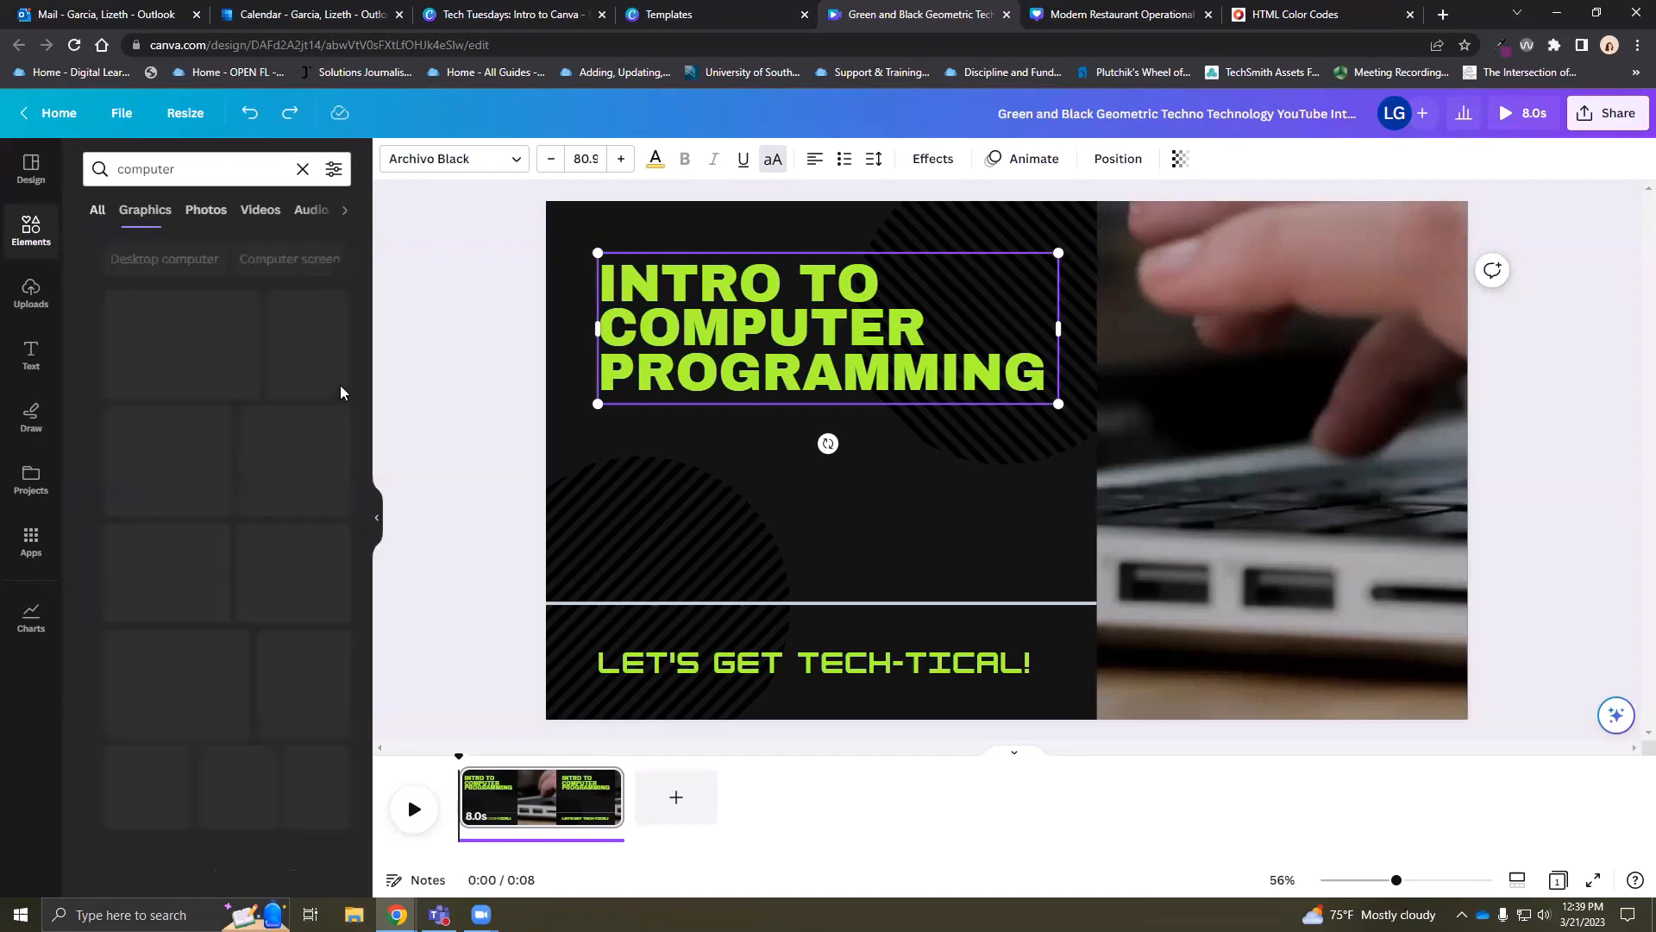
click(166, 537)
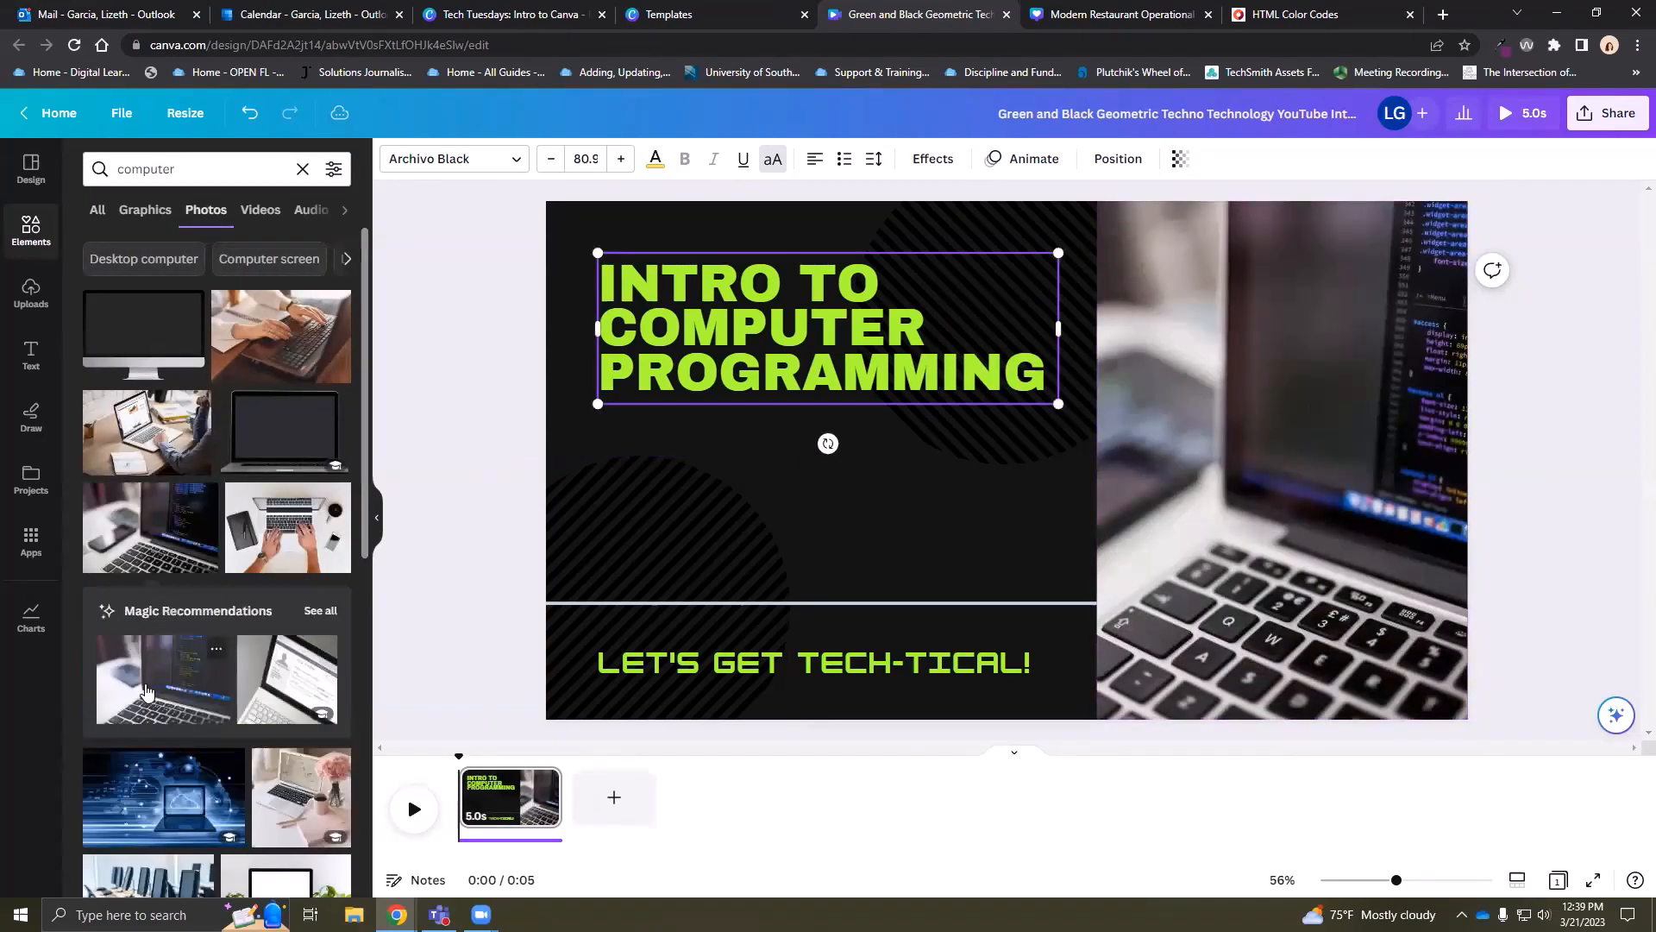
drag(143, 682, 1311, 363)
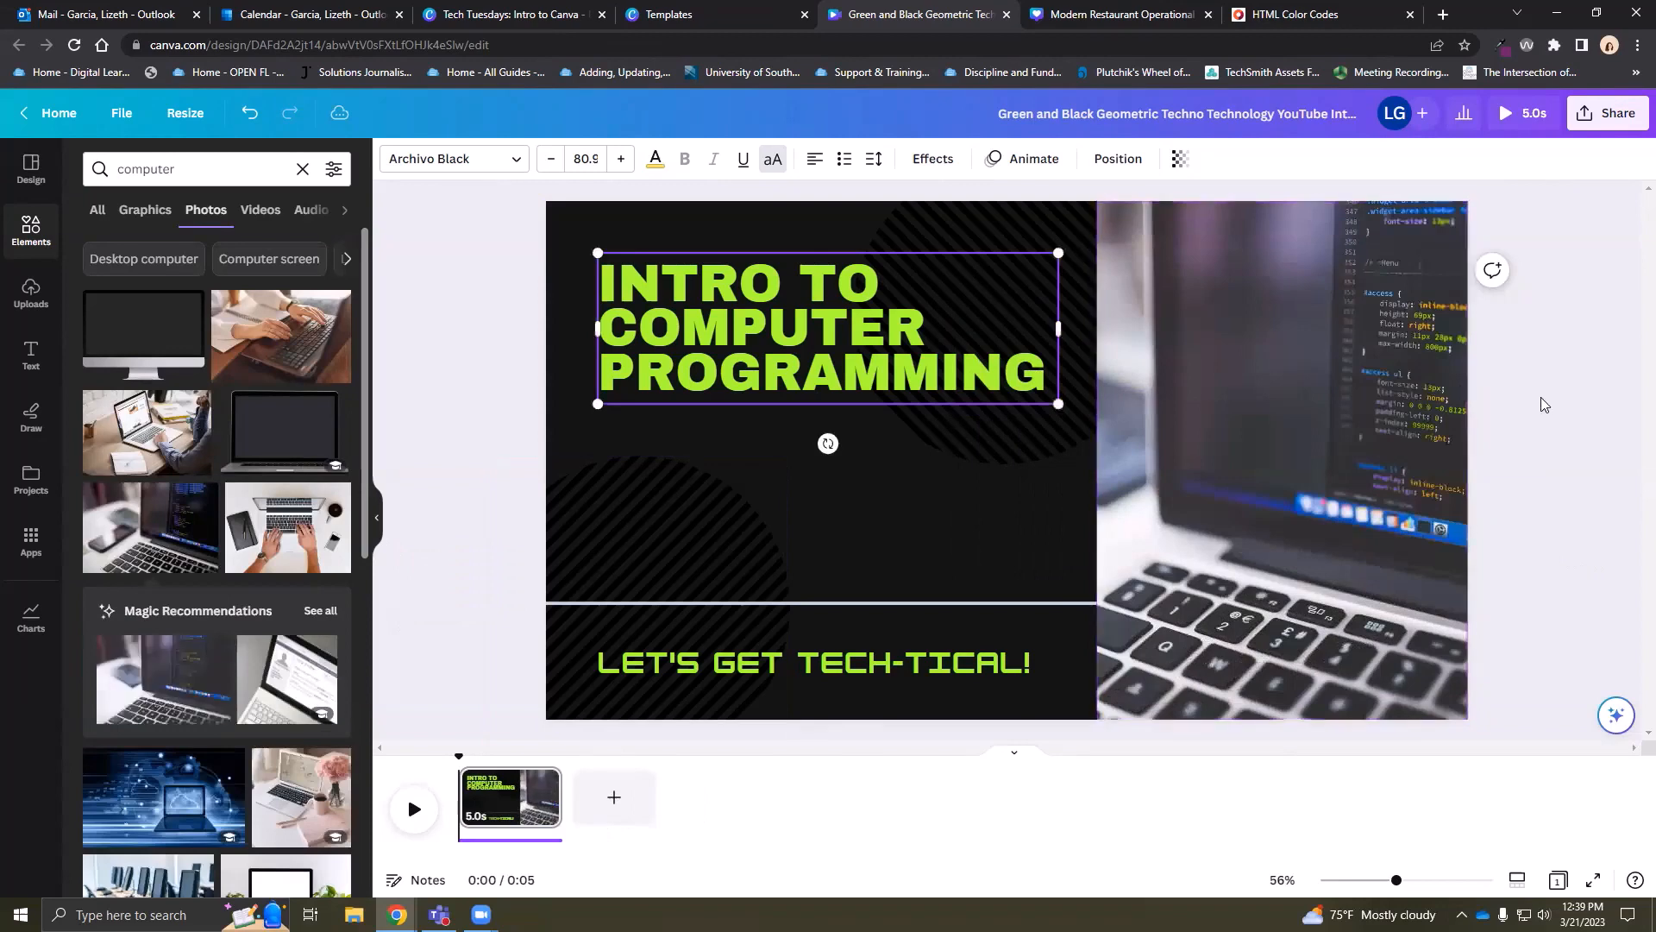
Reposition the laptop photo within its frame and add a blank second page
click(1326, 458)
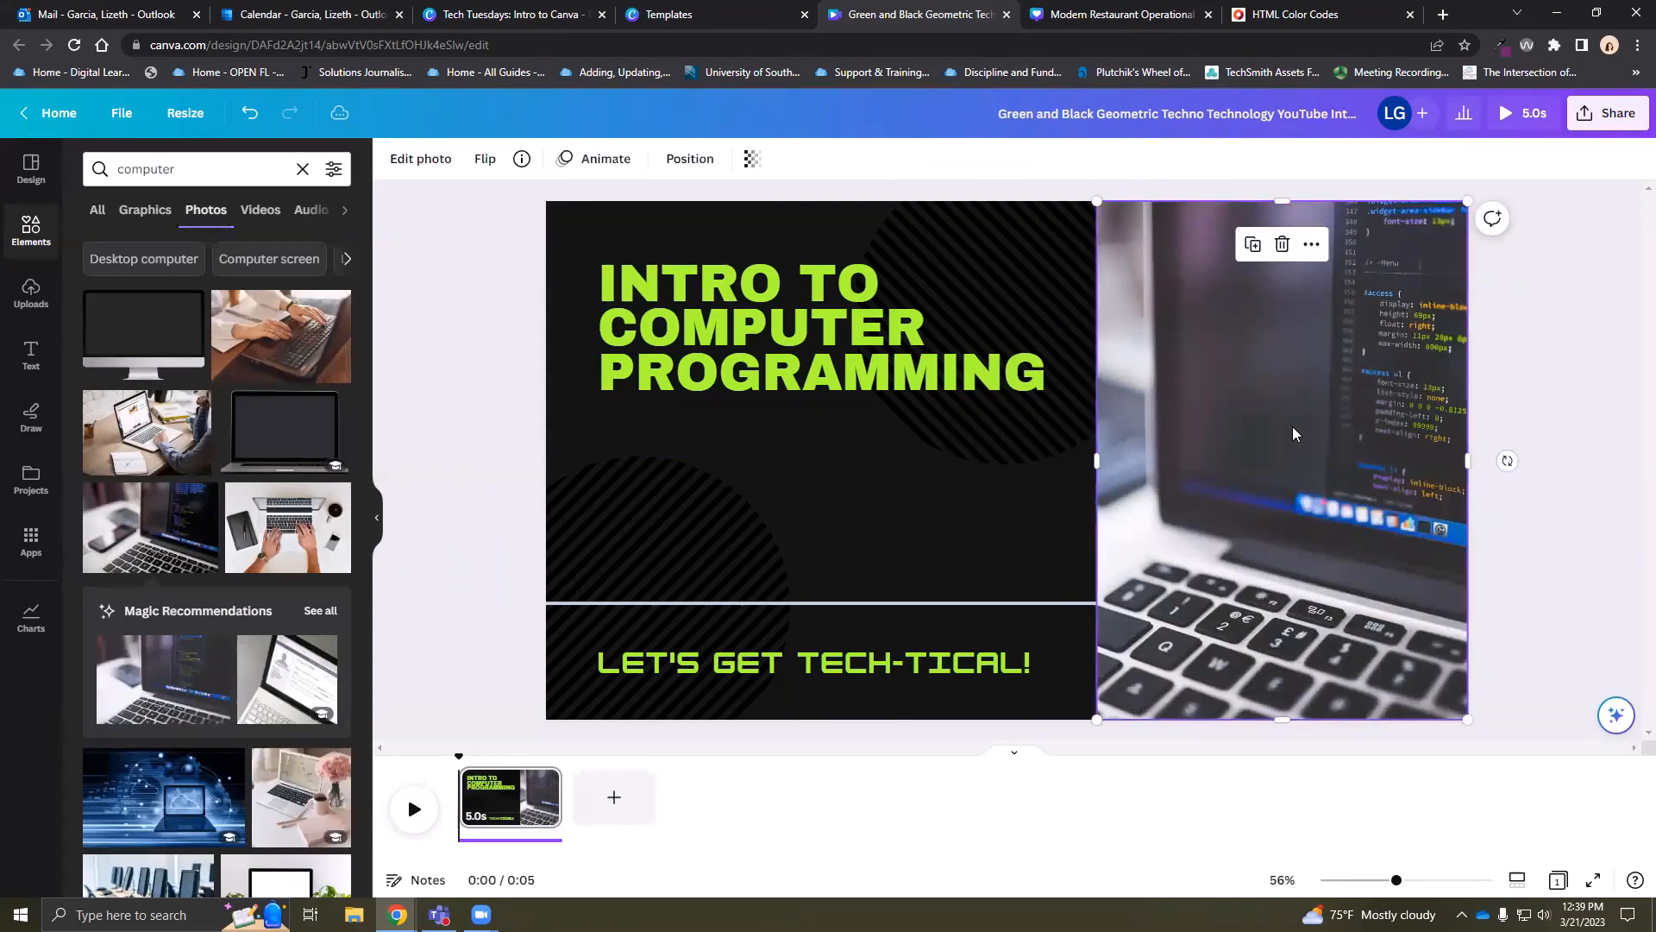
double_click(1297, 435)
drag(1156, 422, 1228, 393)
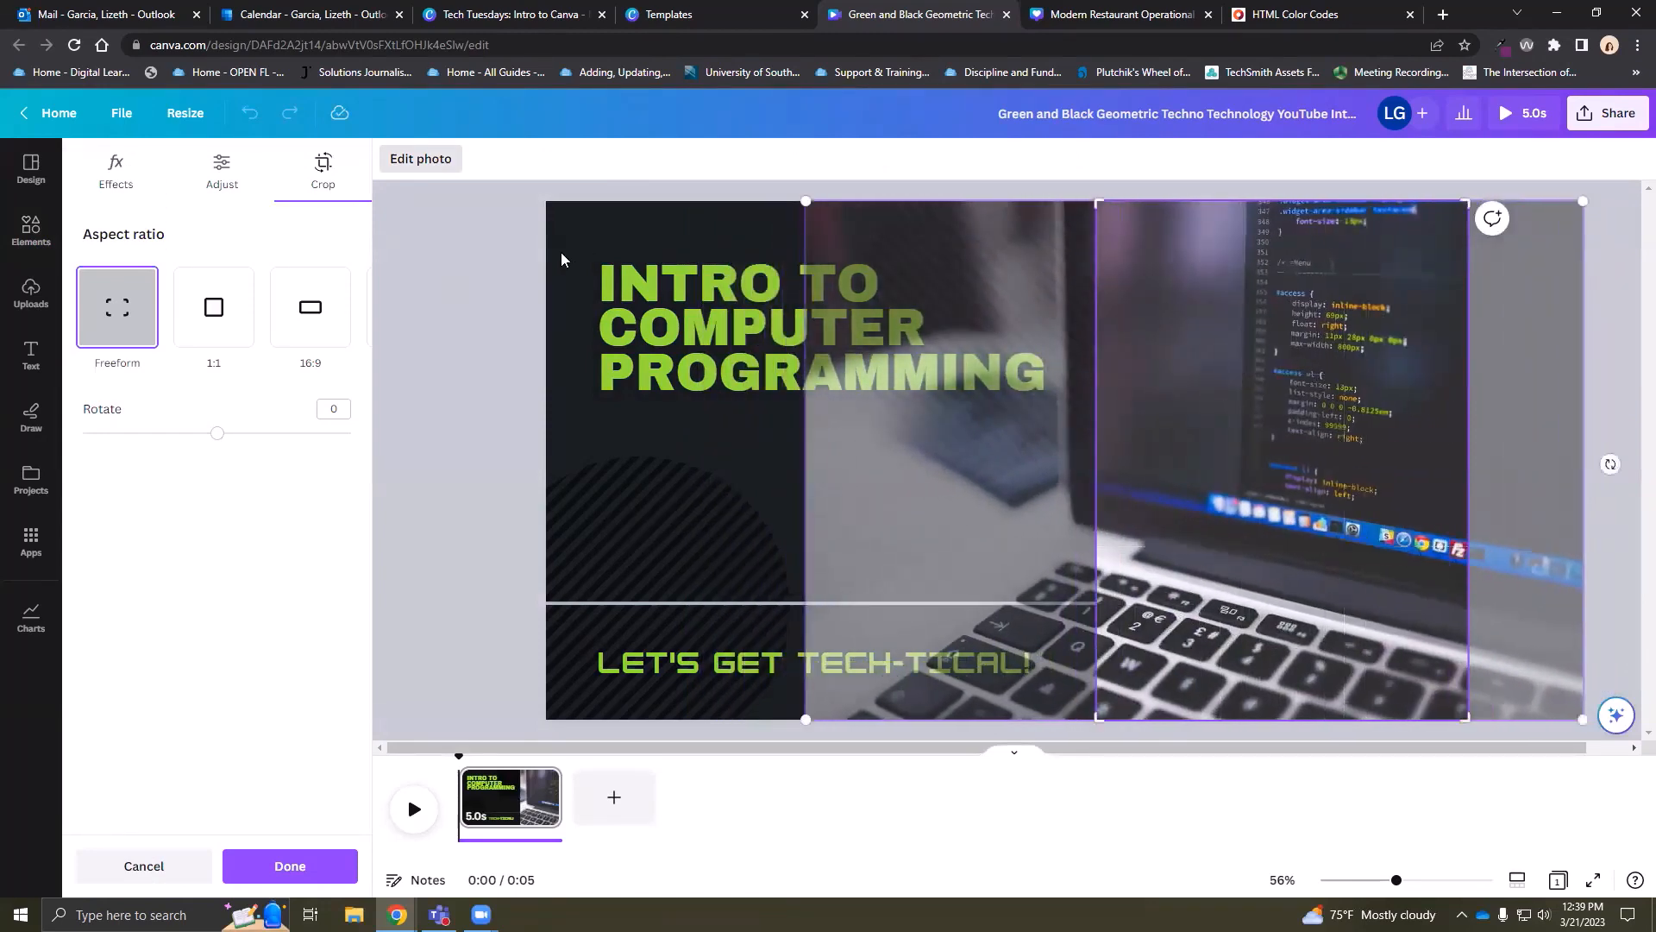
click(432, 309)
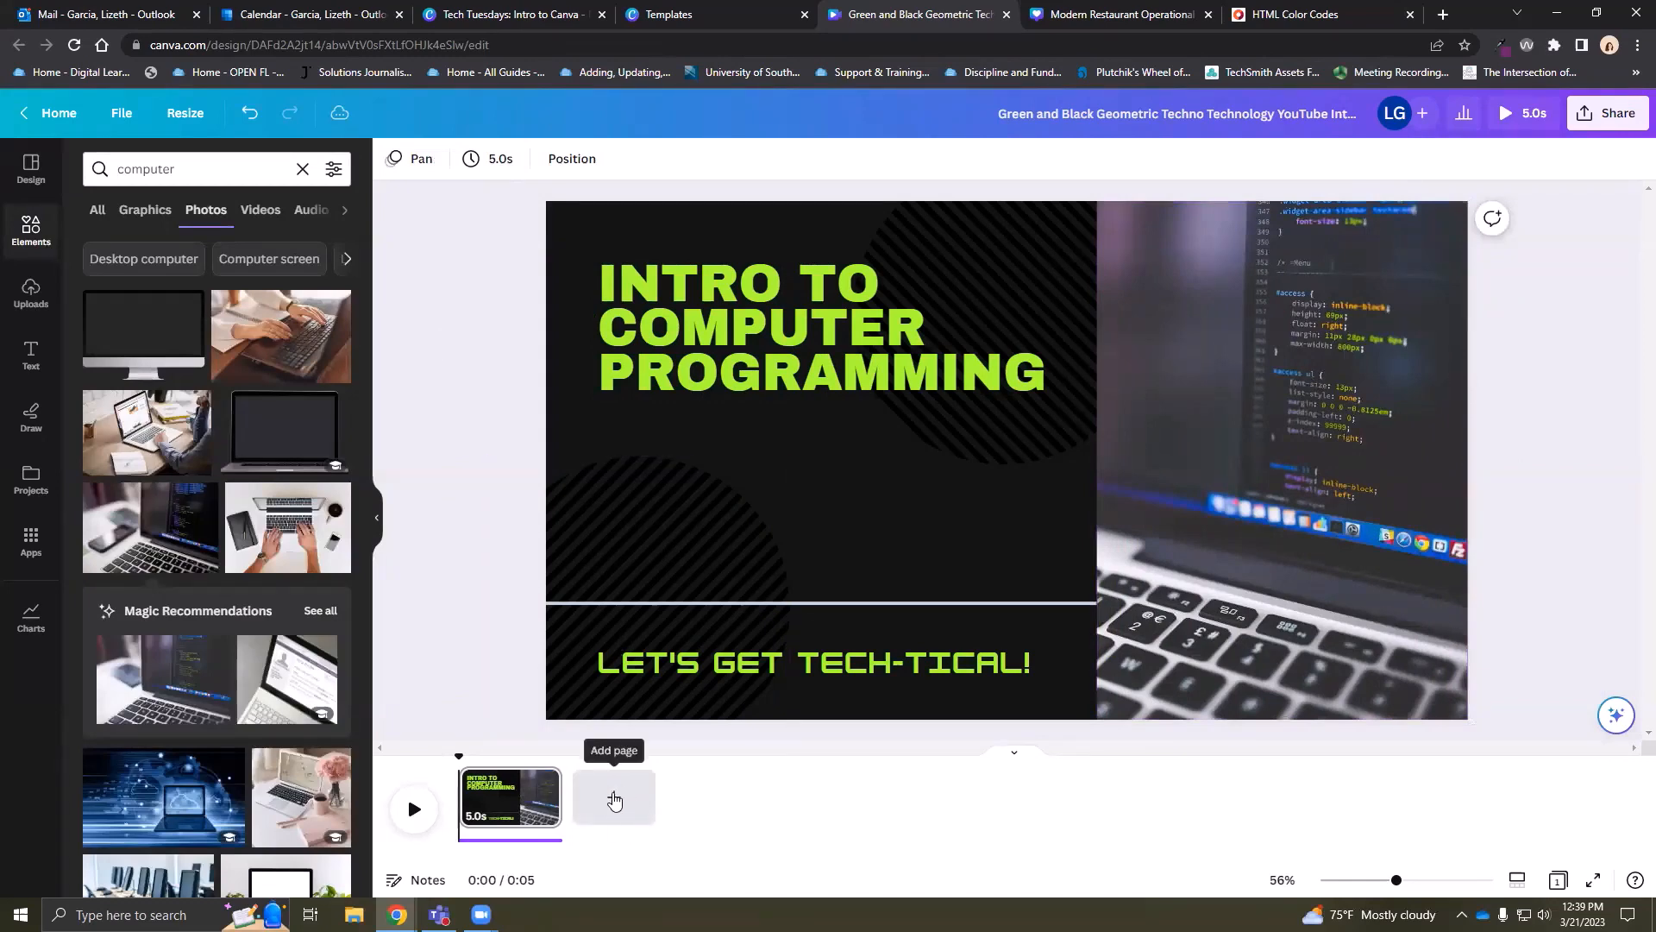
click(615, 800)
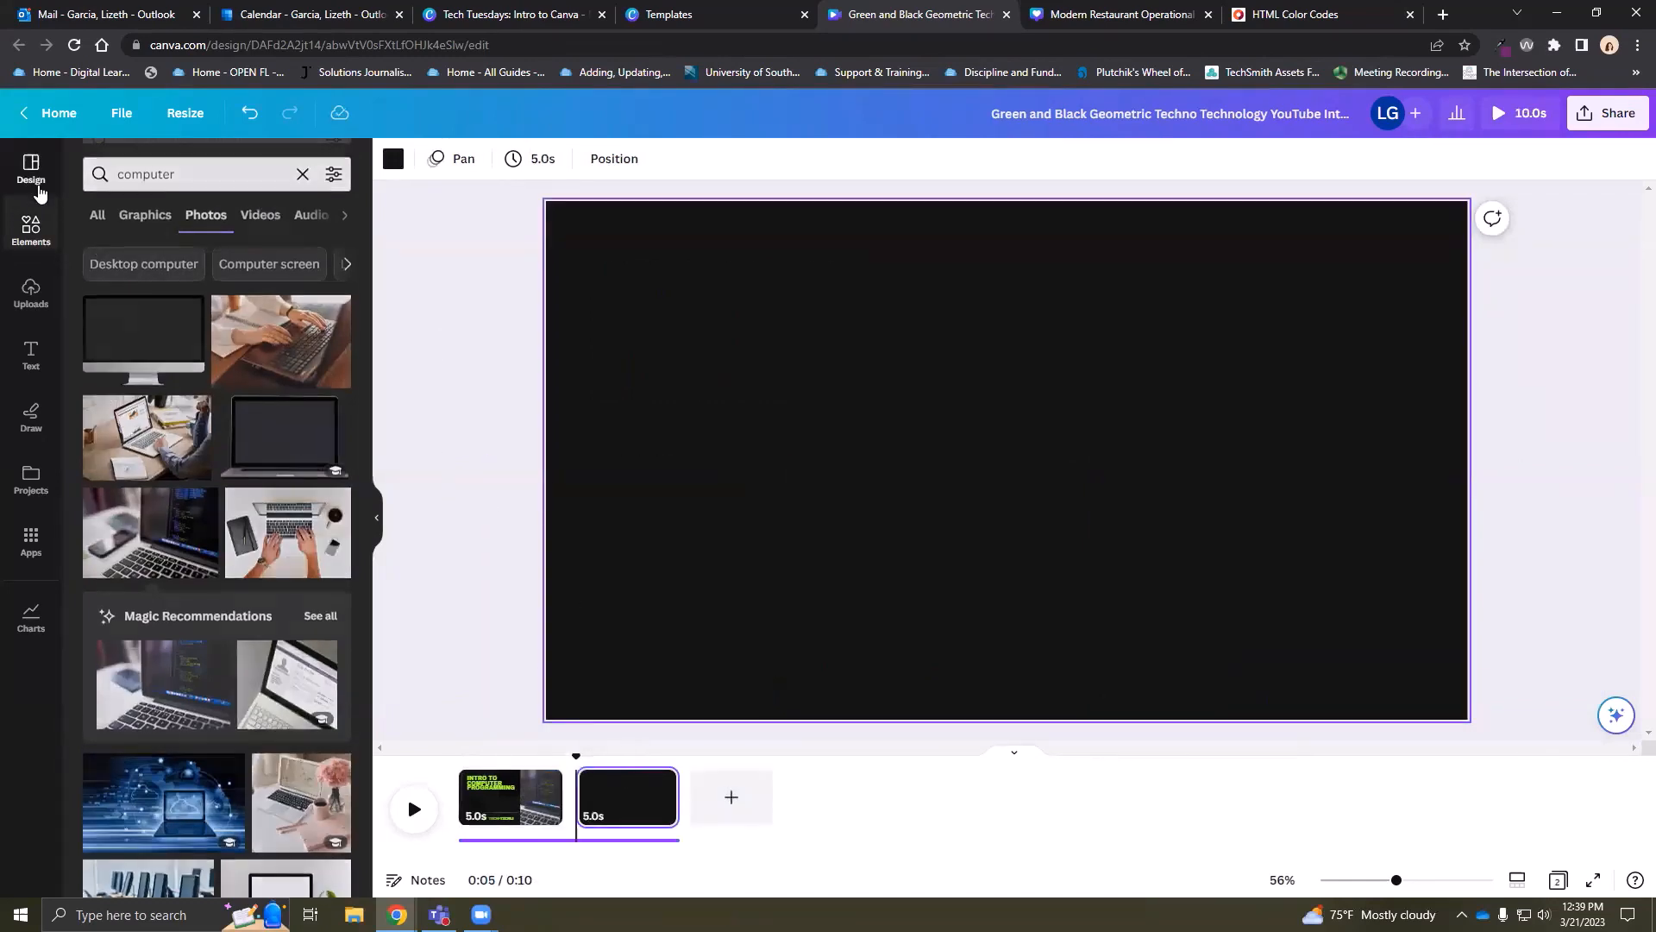
click(34, 183)
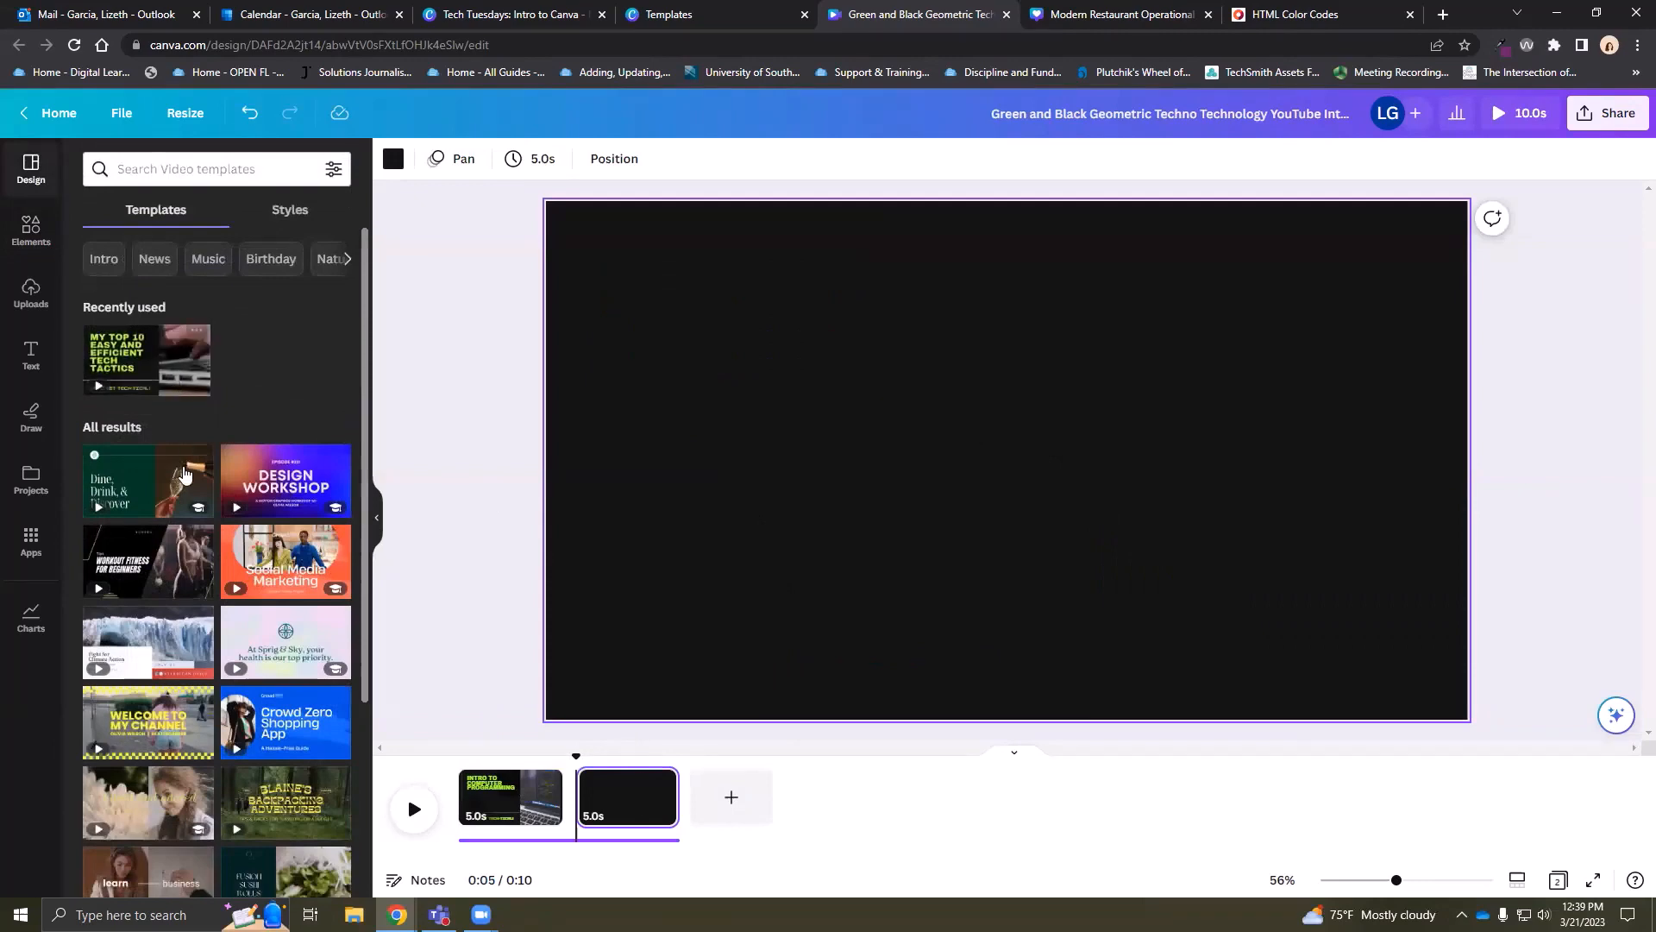
Apply the Social Media Marketing template's first page to page 2
scroll(284, 490, down, 1)
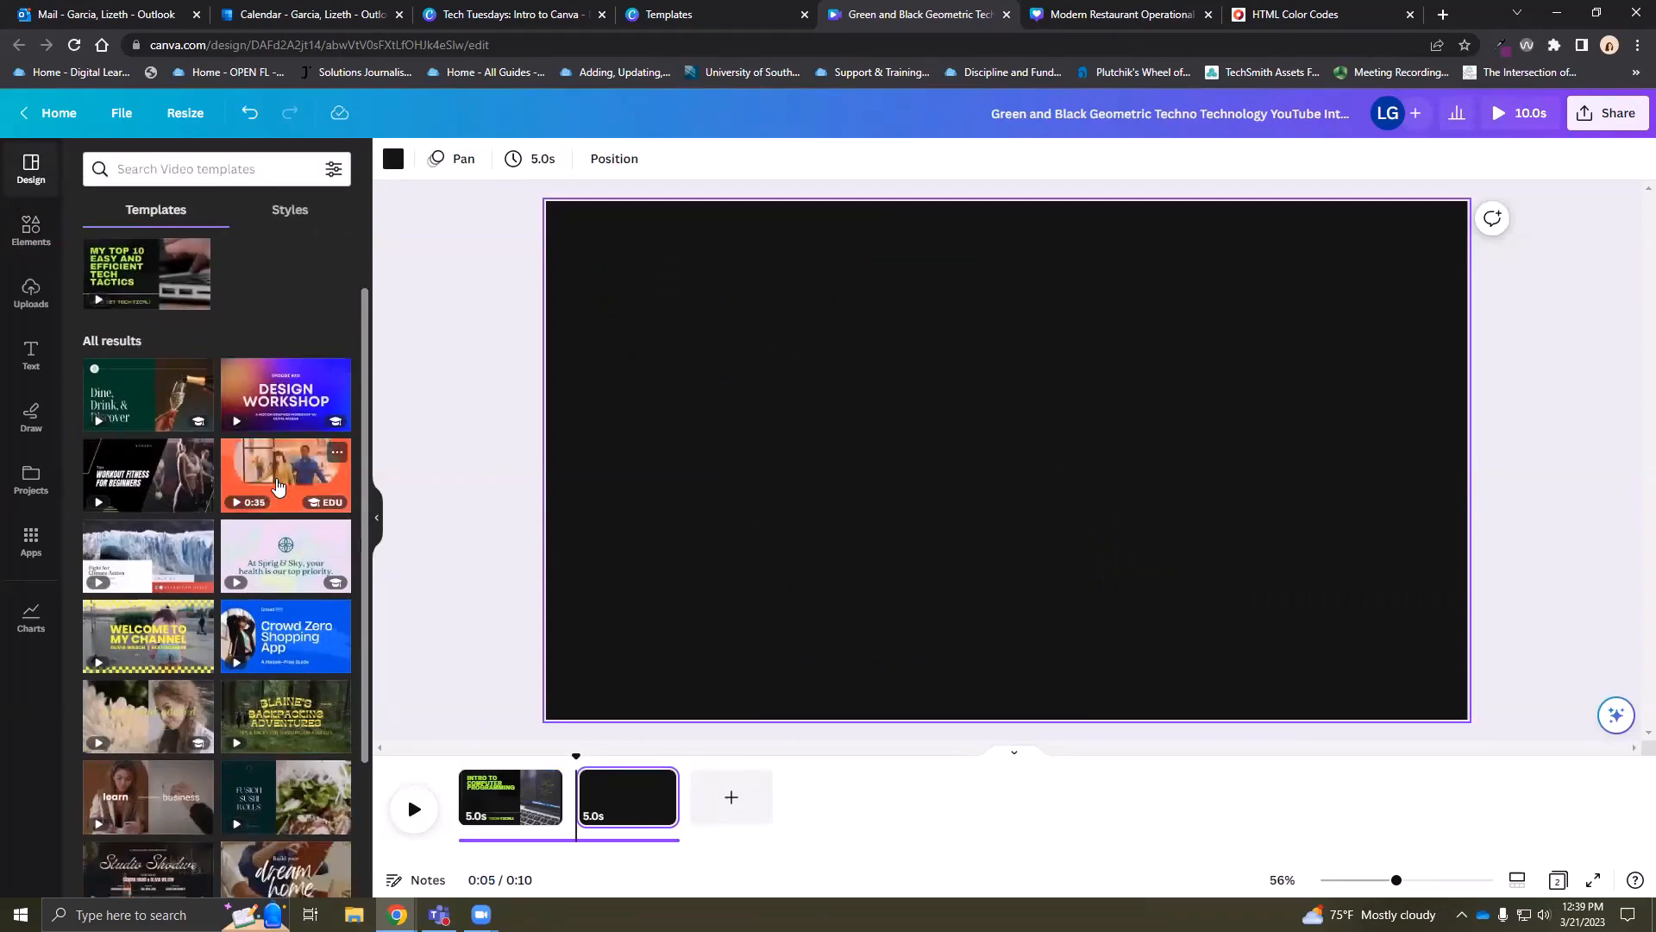
click(278, 487)
click(153, 342)
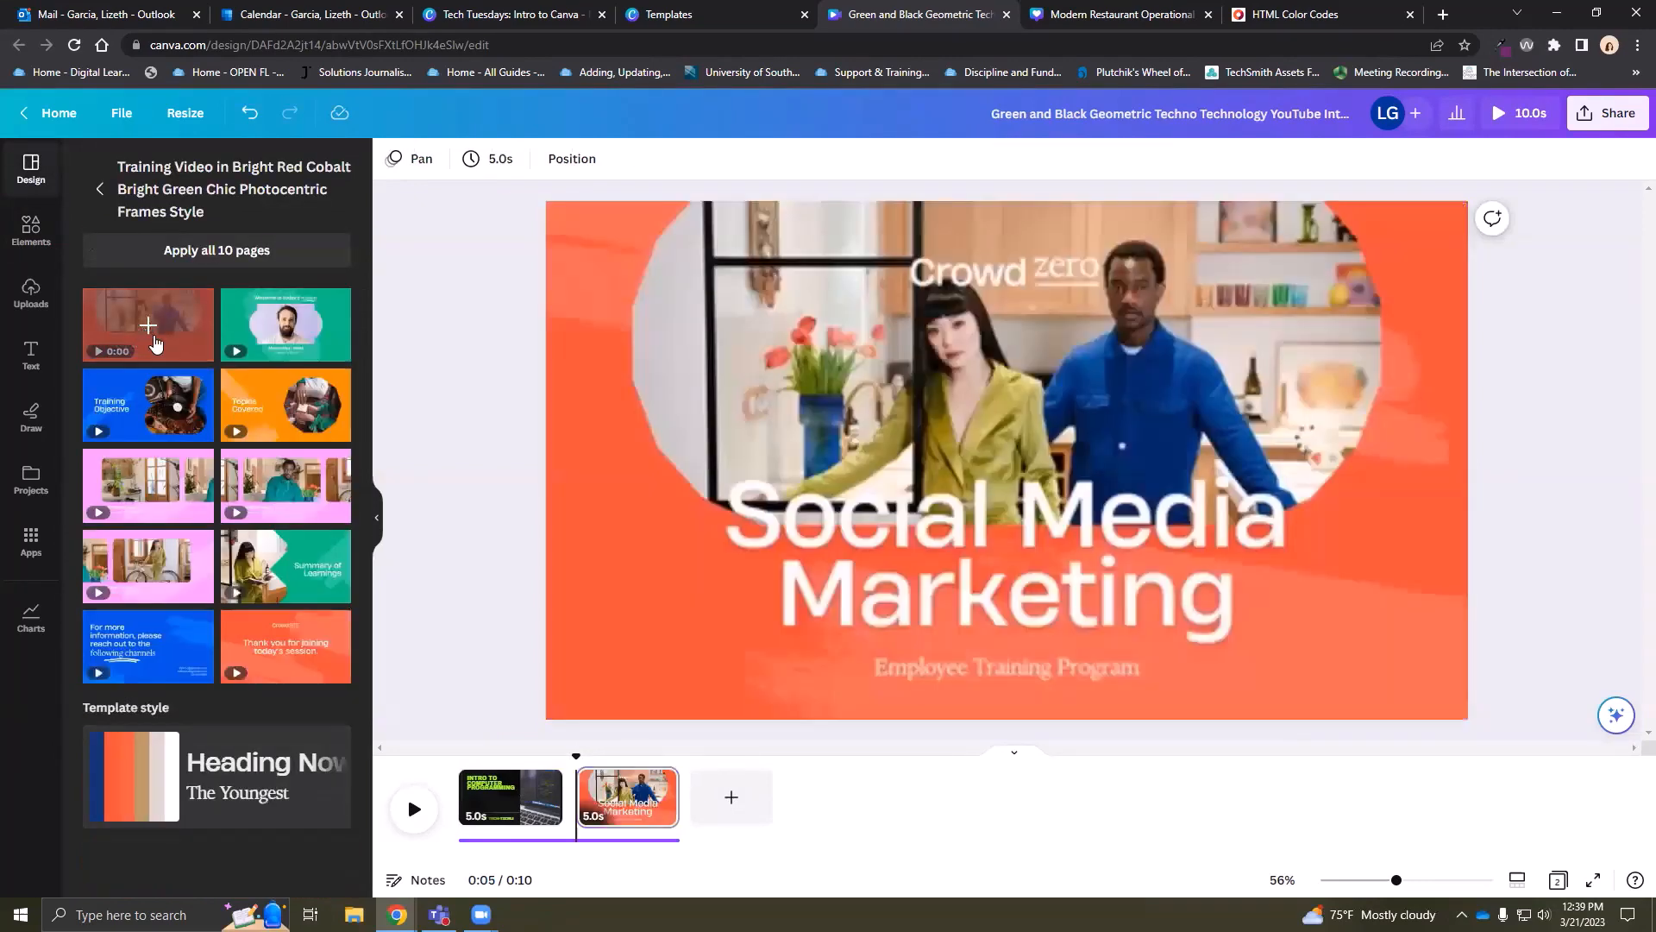
Set the page 2 background colour to black
click(596, 573)
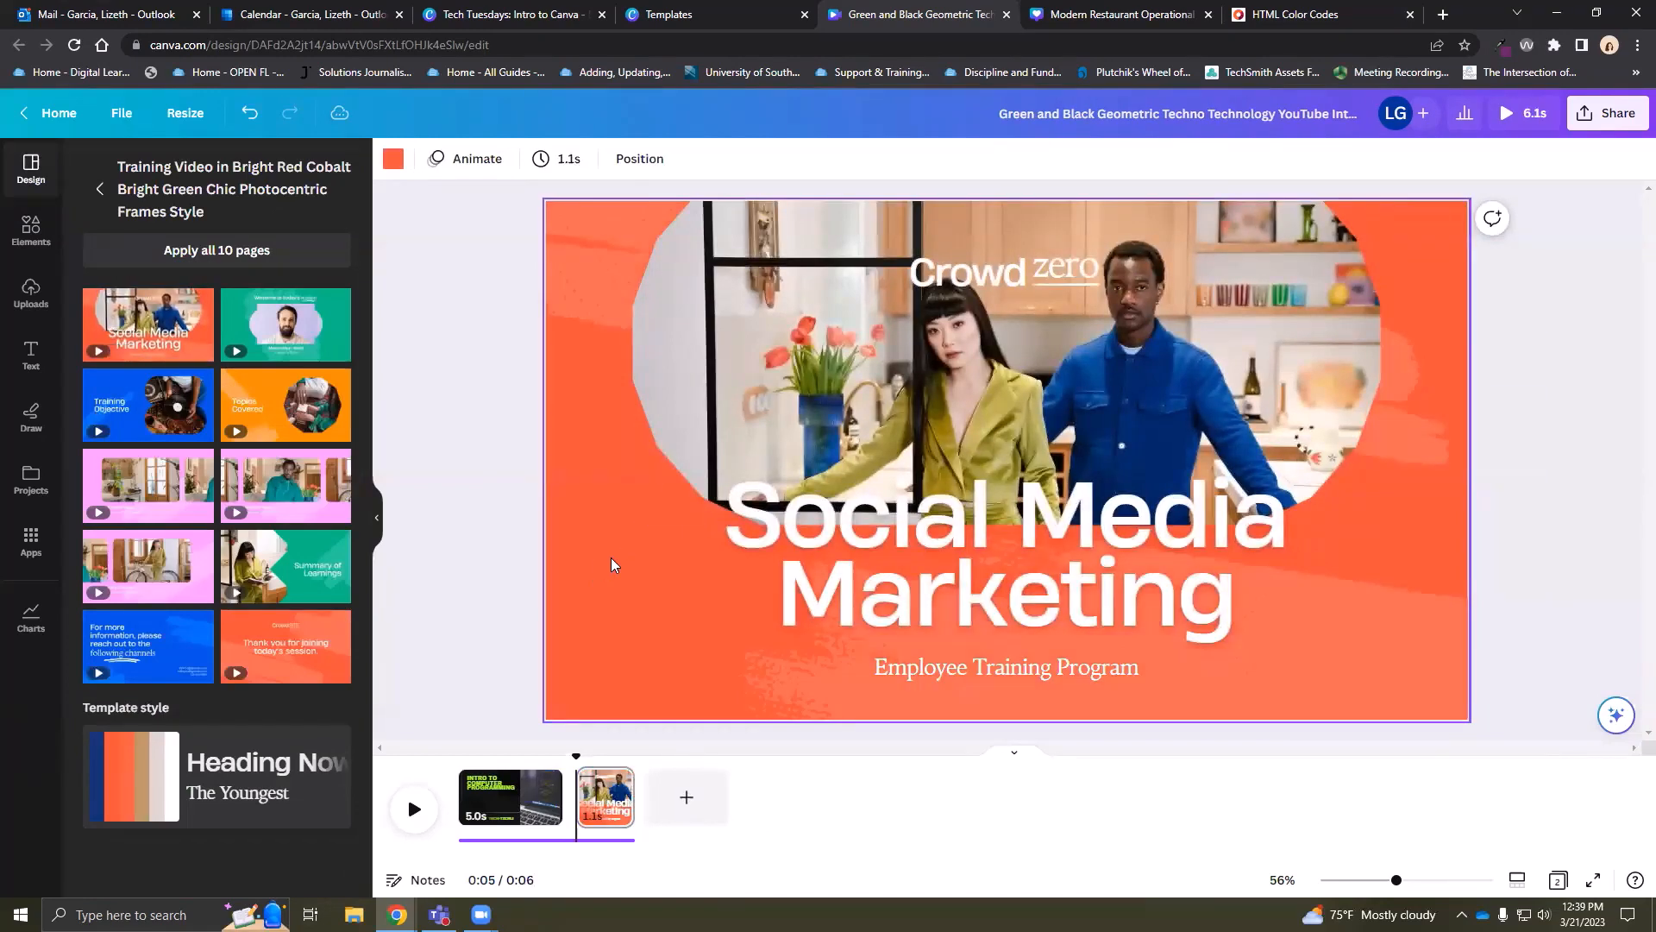
click(394, 159)
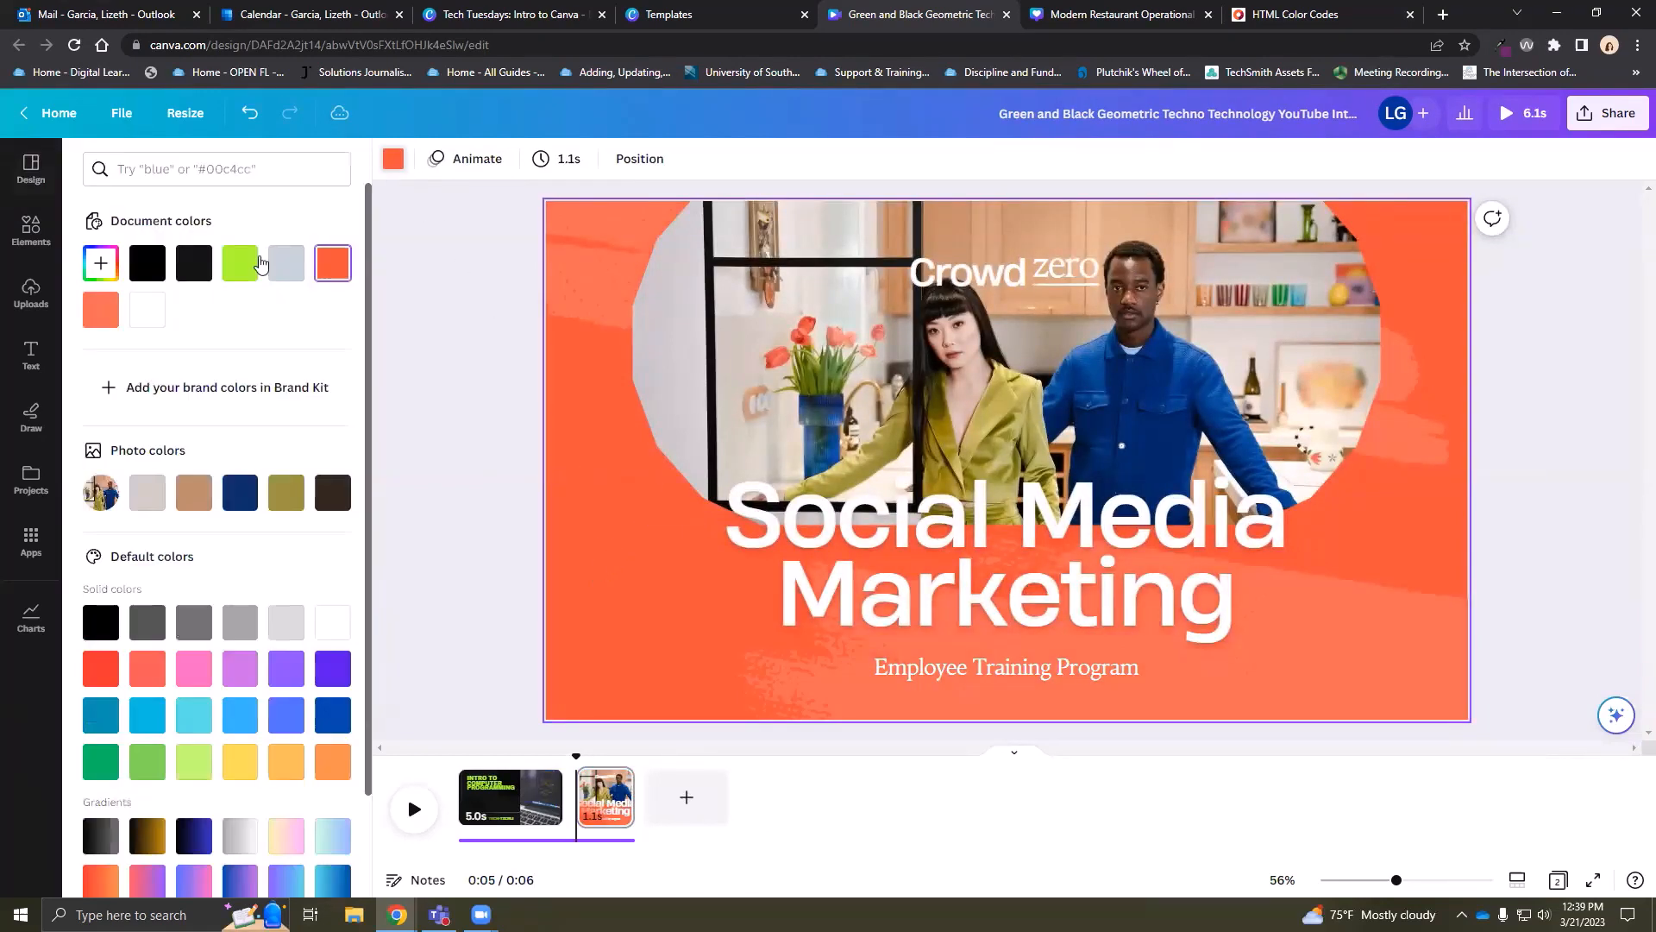
click(228, 276)
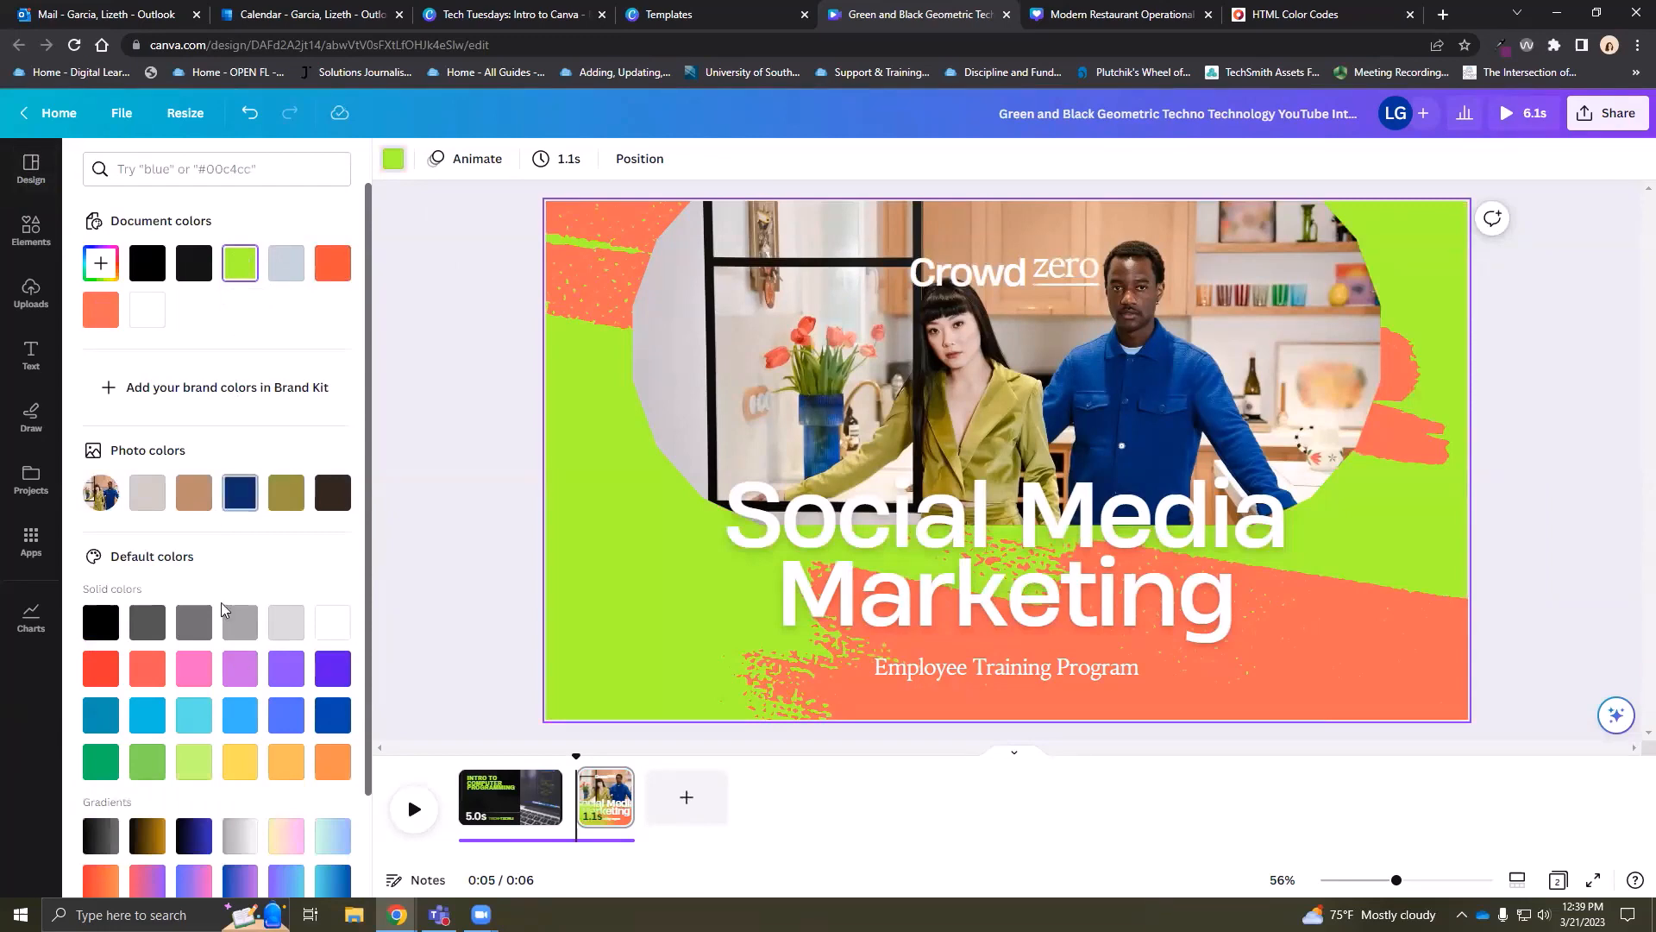
click(101, 625)
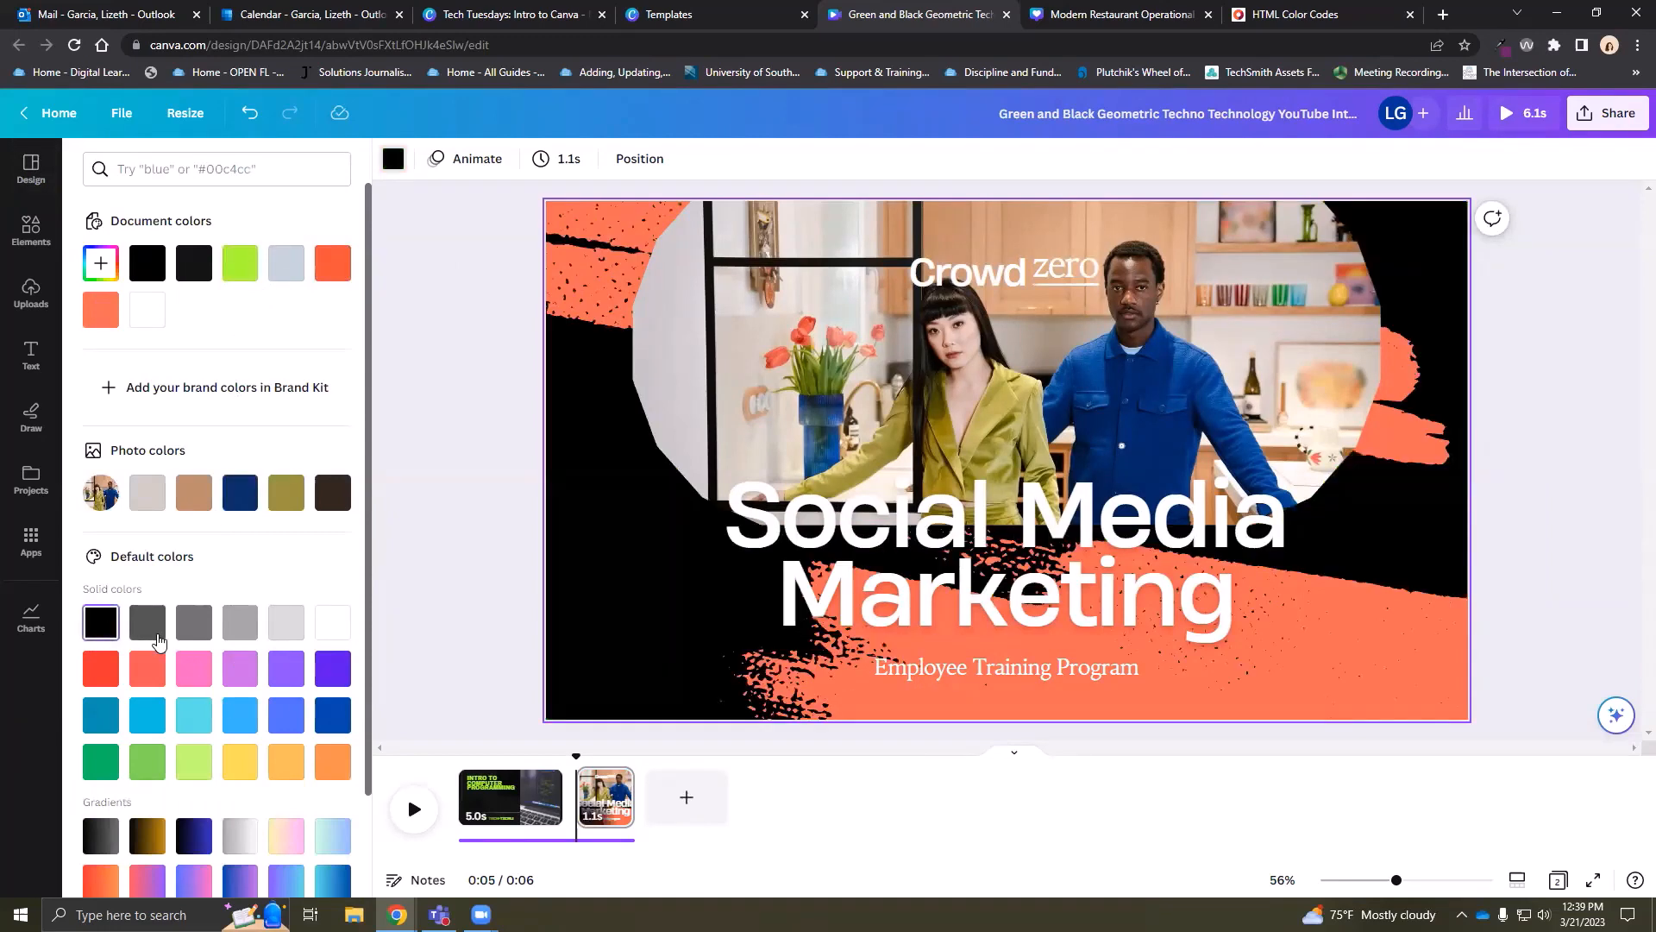
Recolour every orange brush stroke on the page lime green
click(1418, 649)
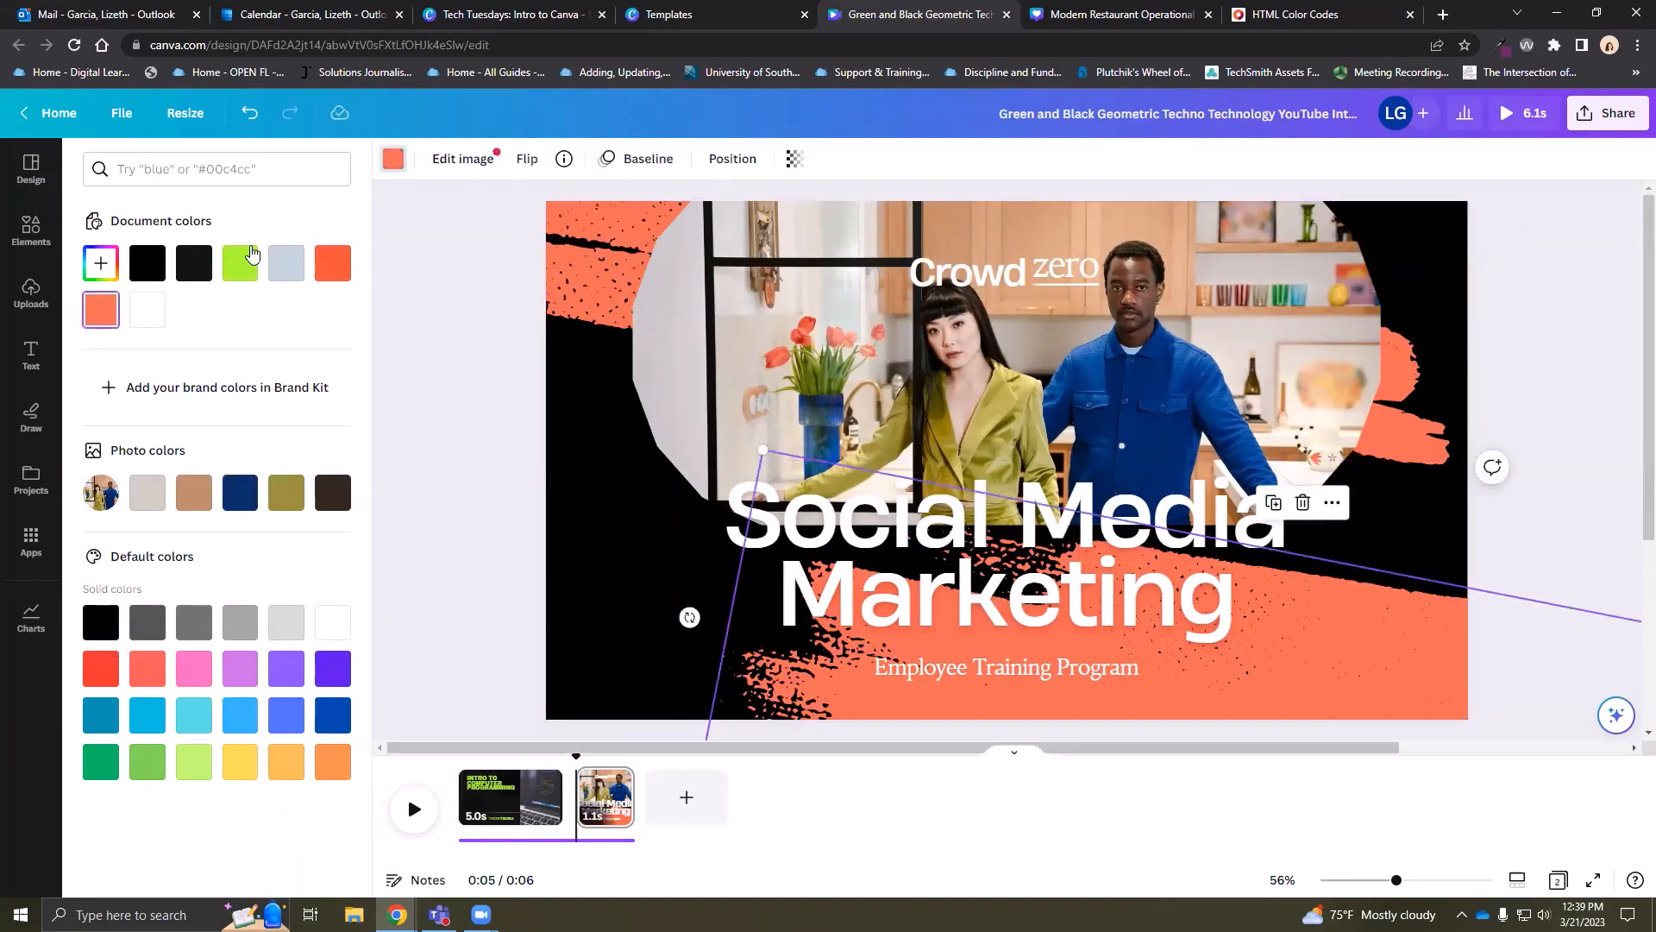
click(241, 263)
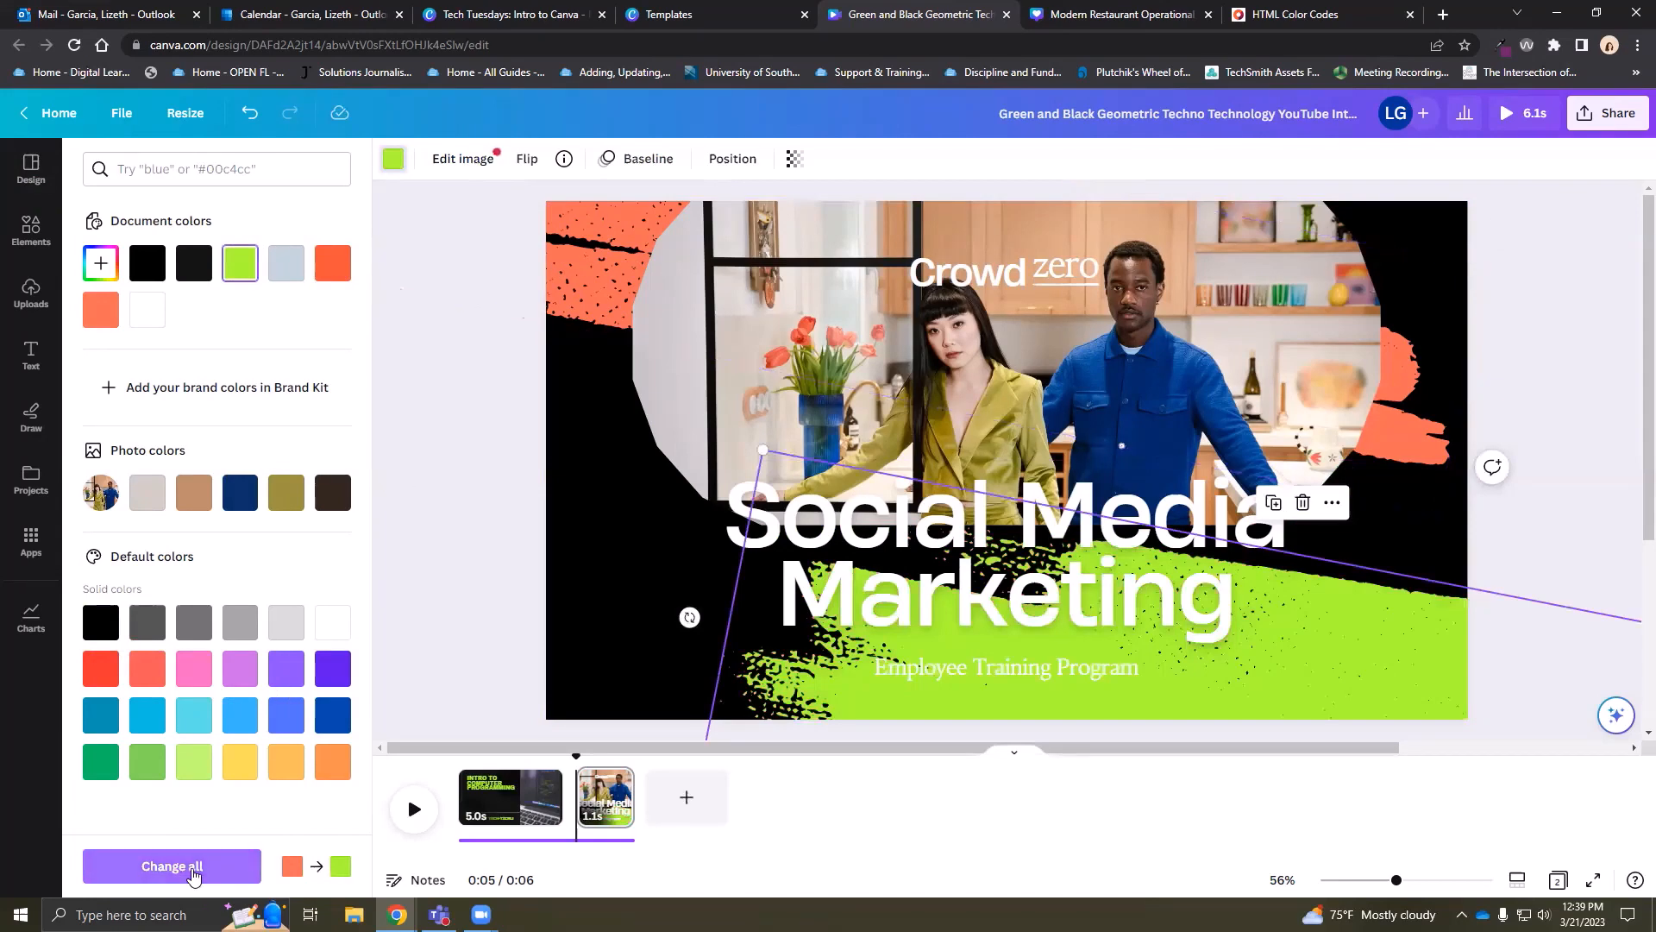
click(195, 867)
click(1540, 323)
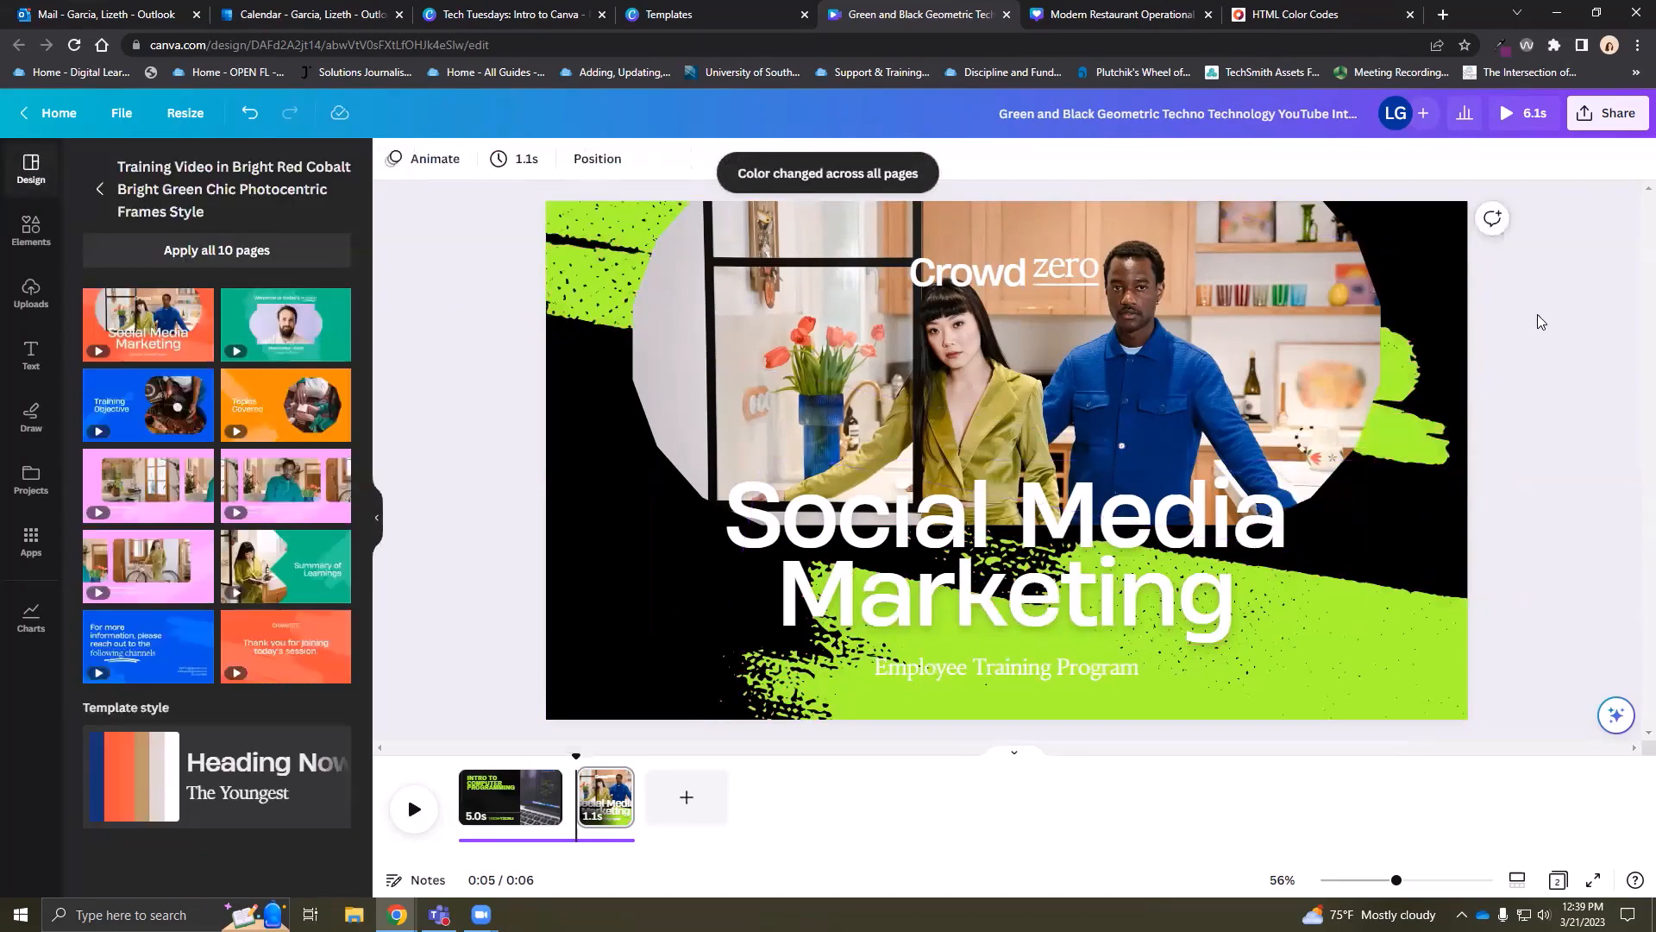
Change the slide title to '10 Tips'
double_click(1041, 562)
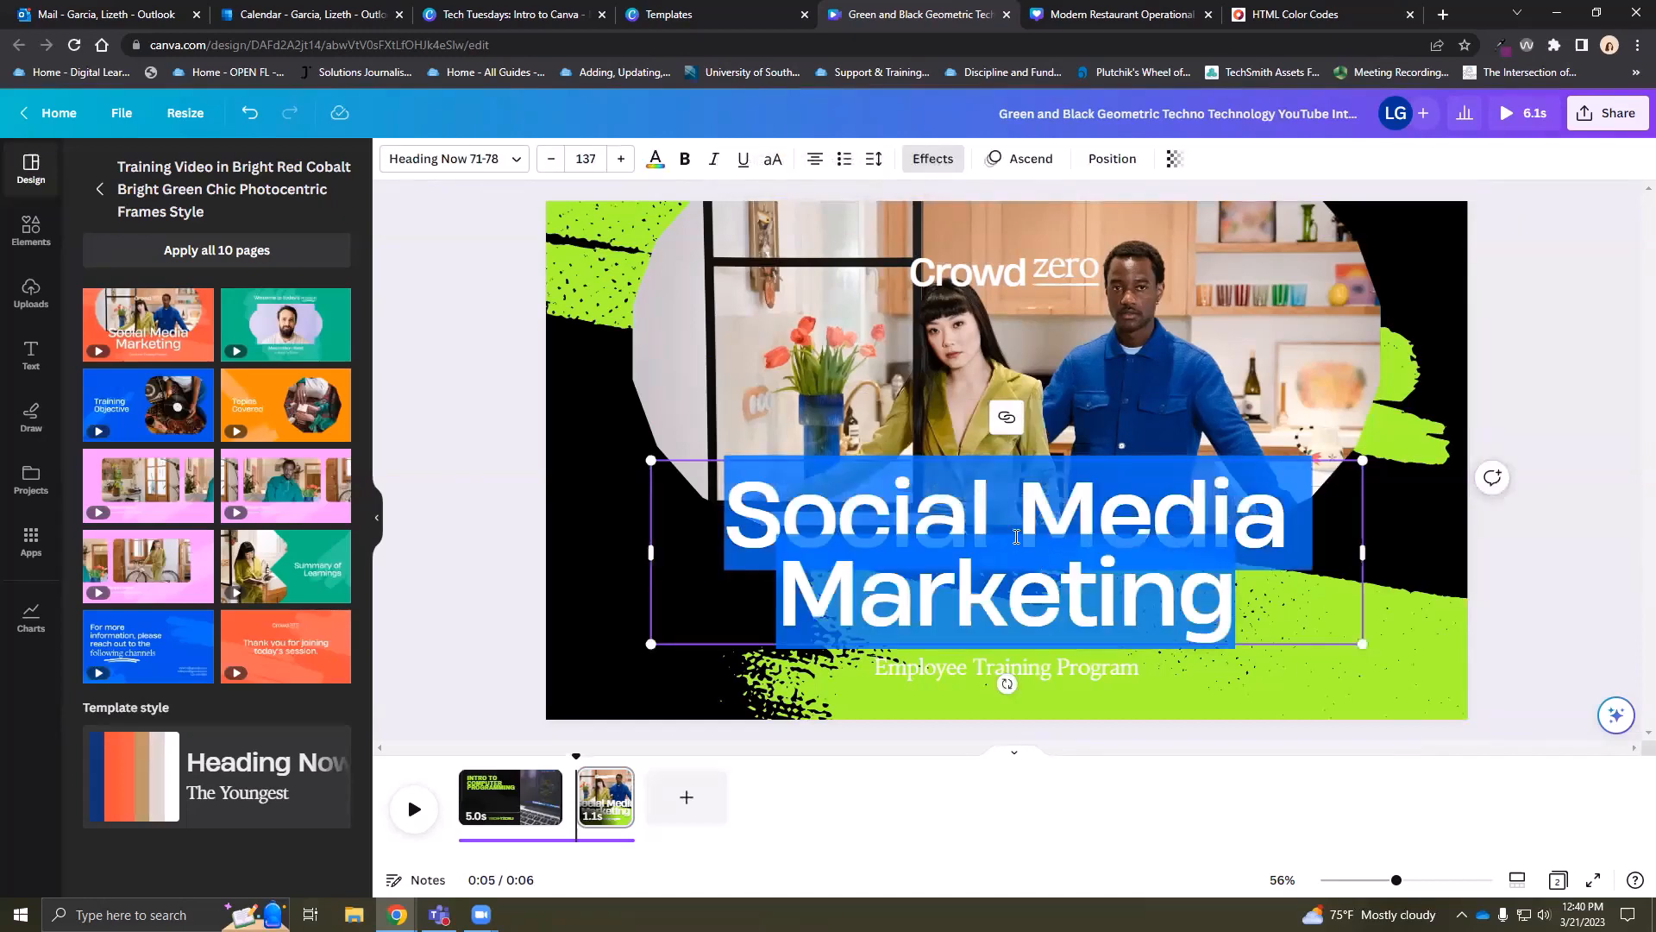
text(10 tips)
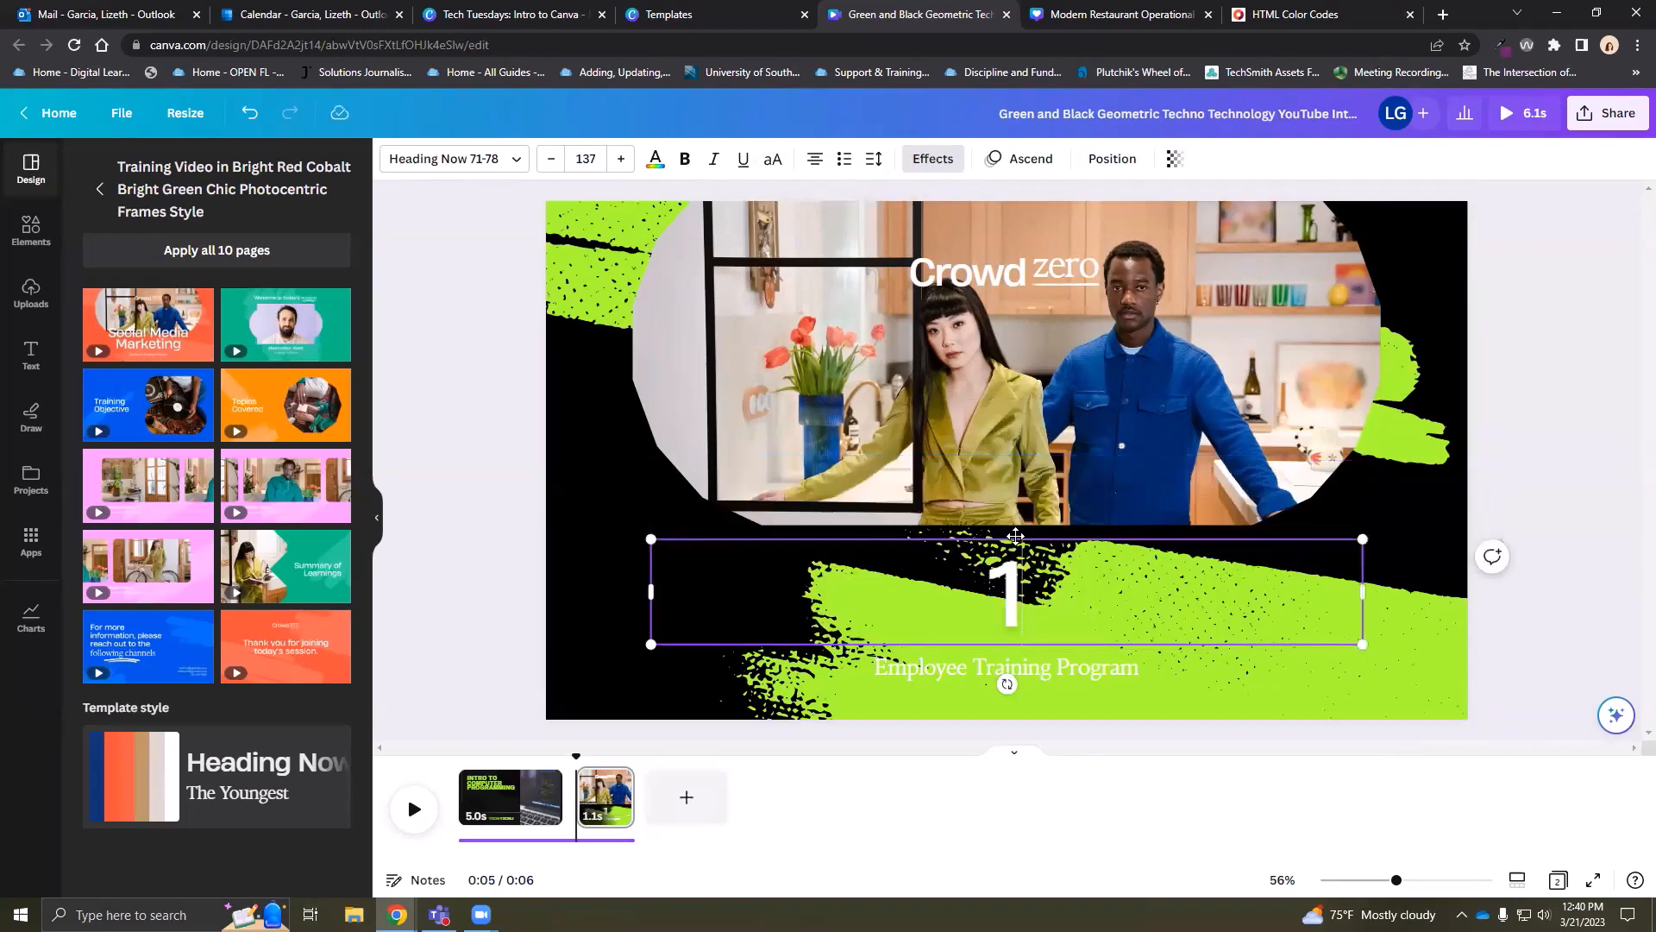
key(BackSpace)
key(BackSpace)
key(BackSpace)
key(BackSpace)
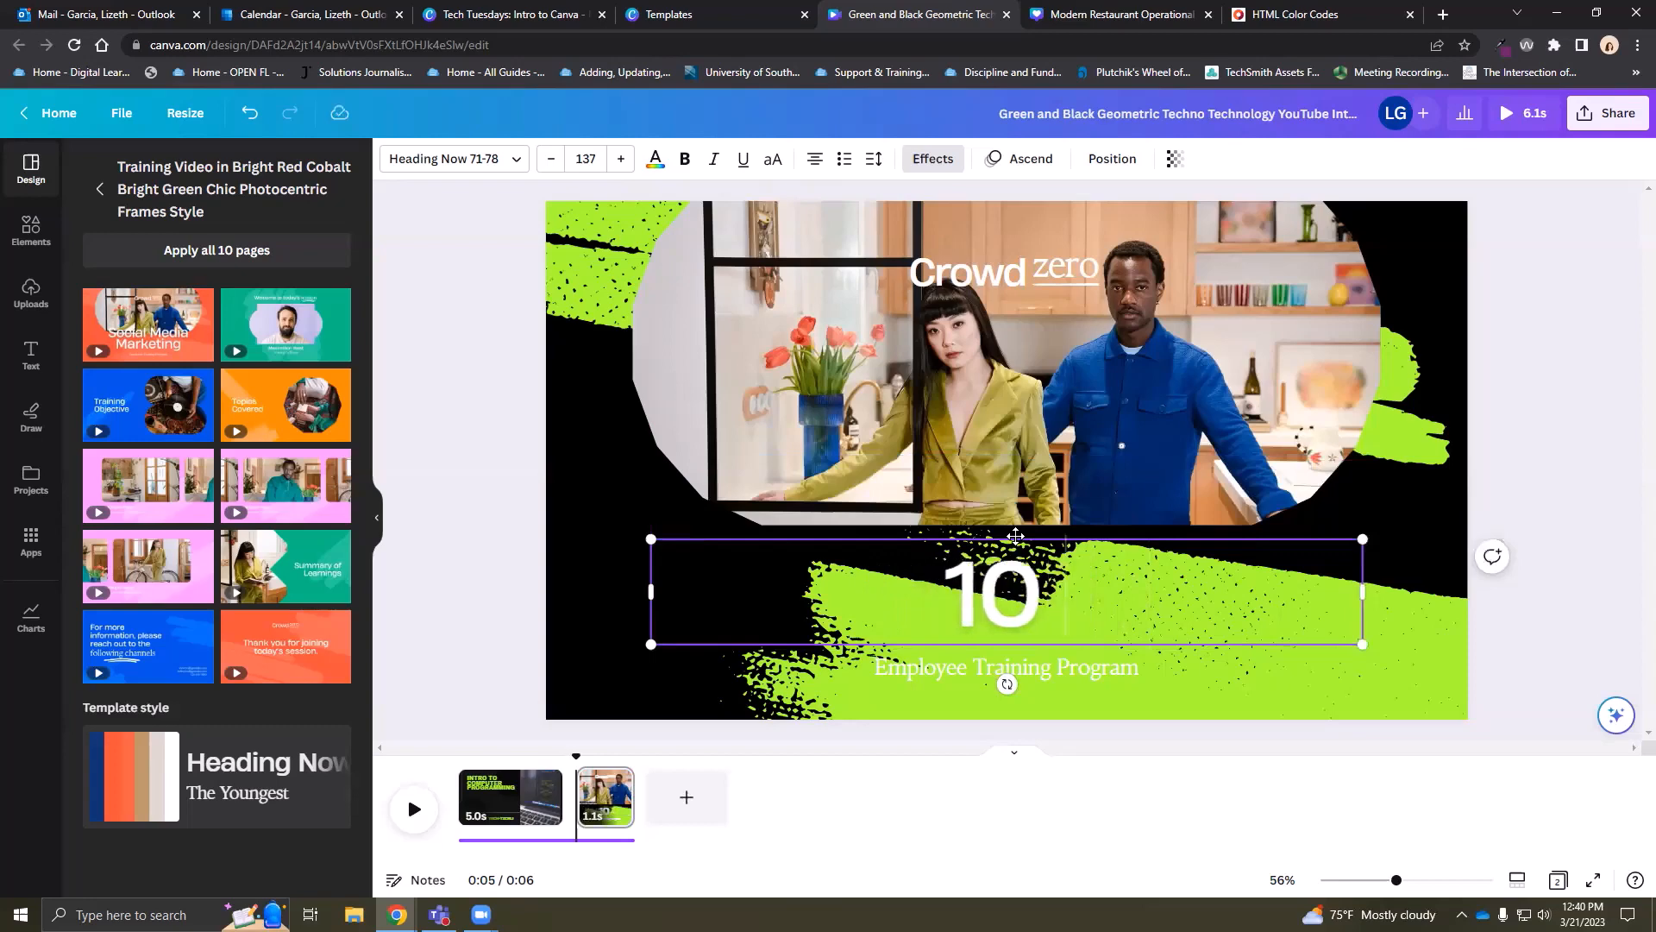
text(Tips)
click(1389, 615)
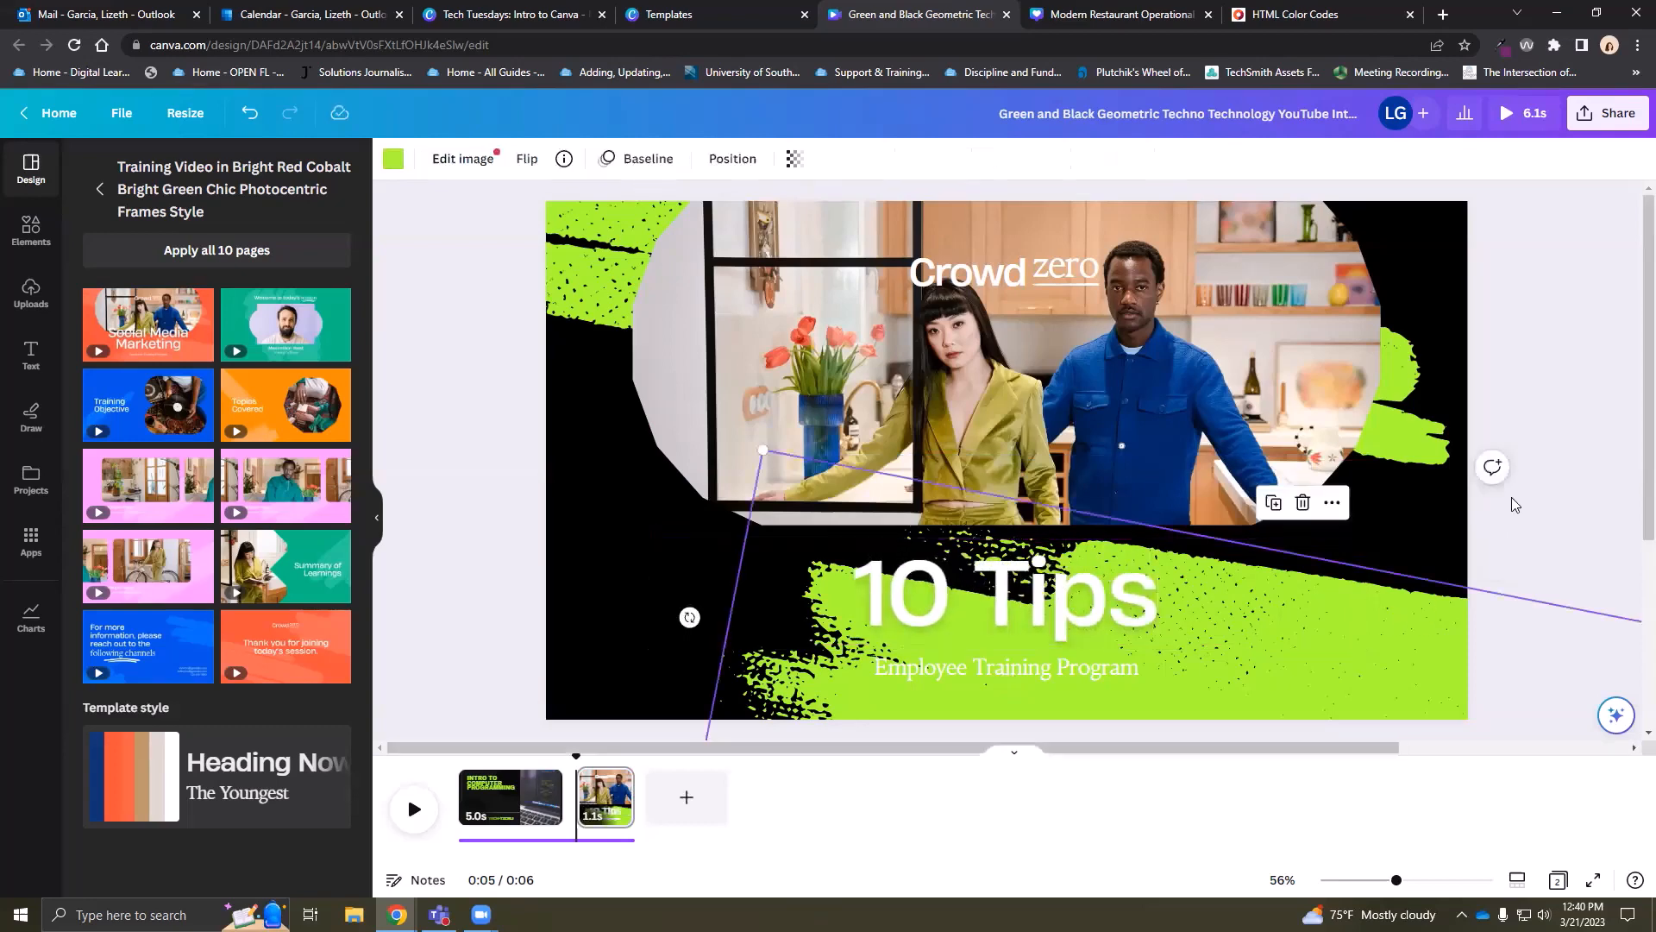
Move the green brush graphic to the lower right of the page
click(1545, 473)
click(1370, 672)
mouse_move(1408, 687)
mouse_down()
mouse_move(1497, 717)
mouse_move(1530, 696)
mouse_move(1613, 710)
mouse_move(1652, 768)
mouse_up()
mouse_move(1501, 707)
mouse_down()
mouse_move(1524, 675)
mouse_move(1571, 672)
mouse_up()
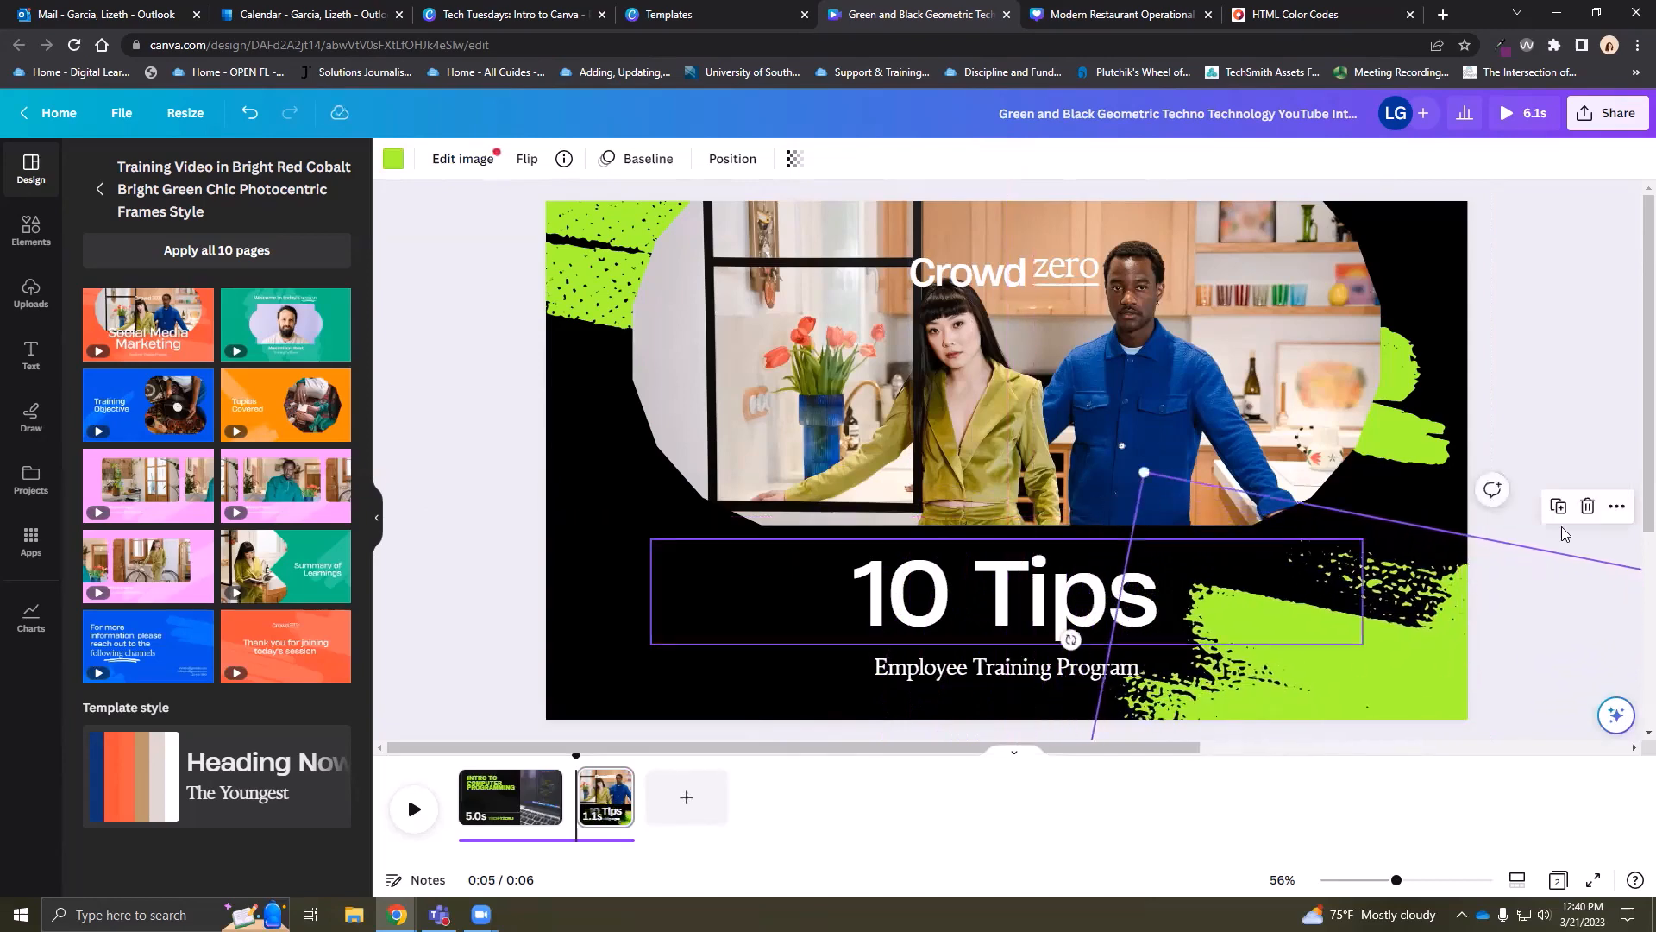
click(1059, 684)
Replace the Employee Training Program subtitle with the course code GEB1011
click(1059, 682)
click(1063, 671)
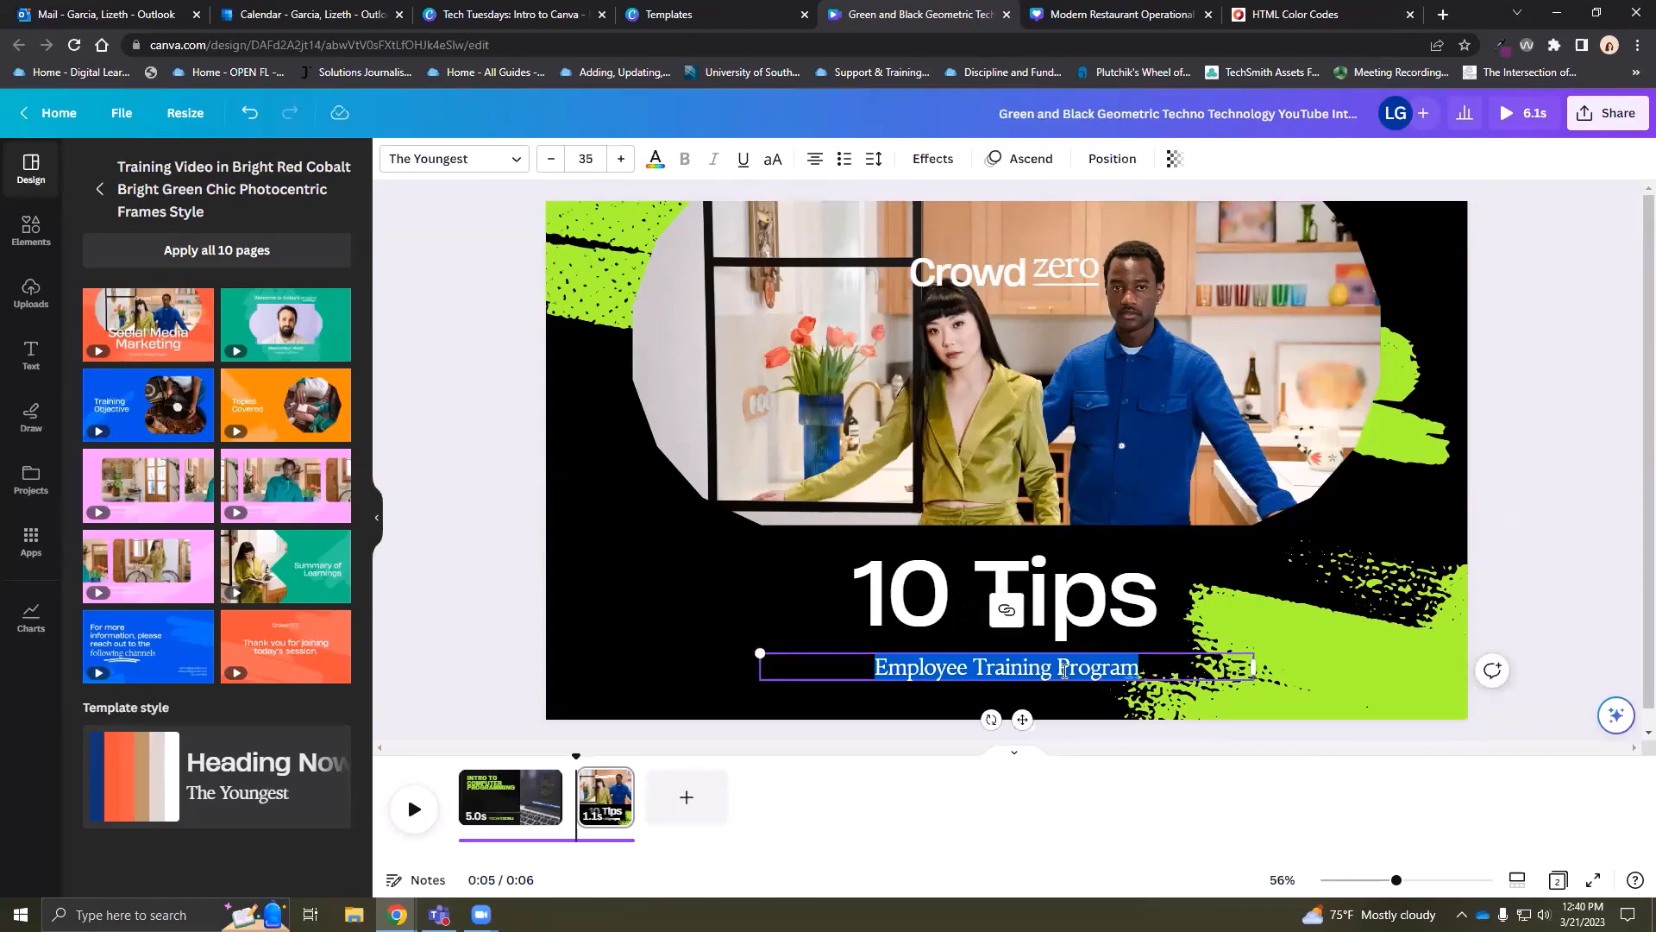
text(GEB1011)
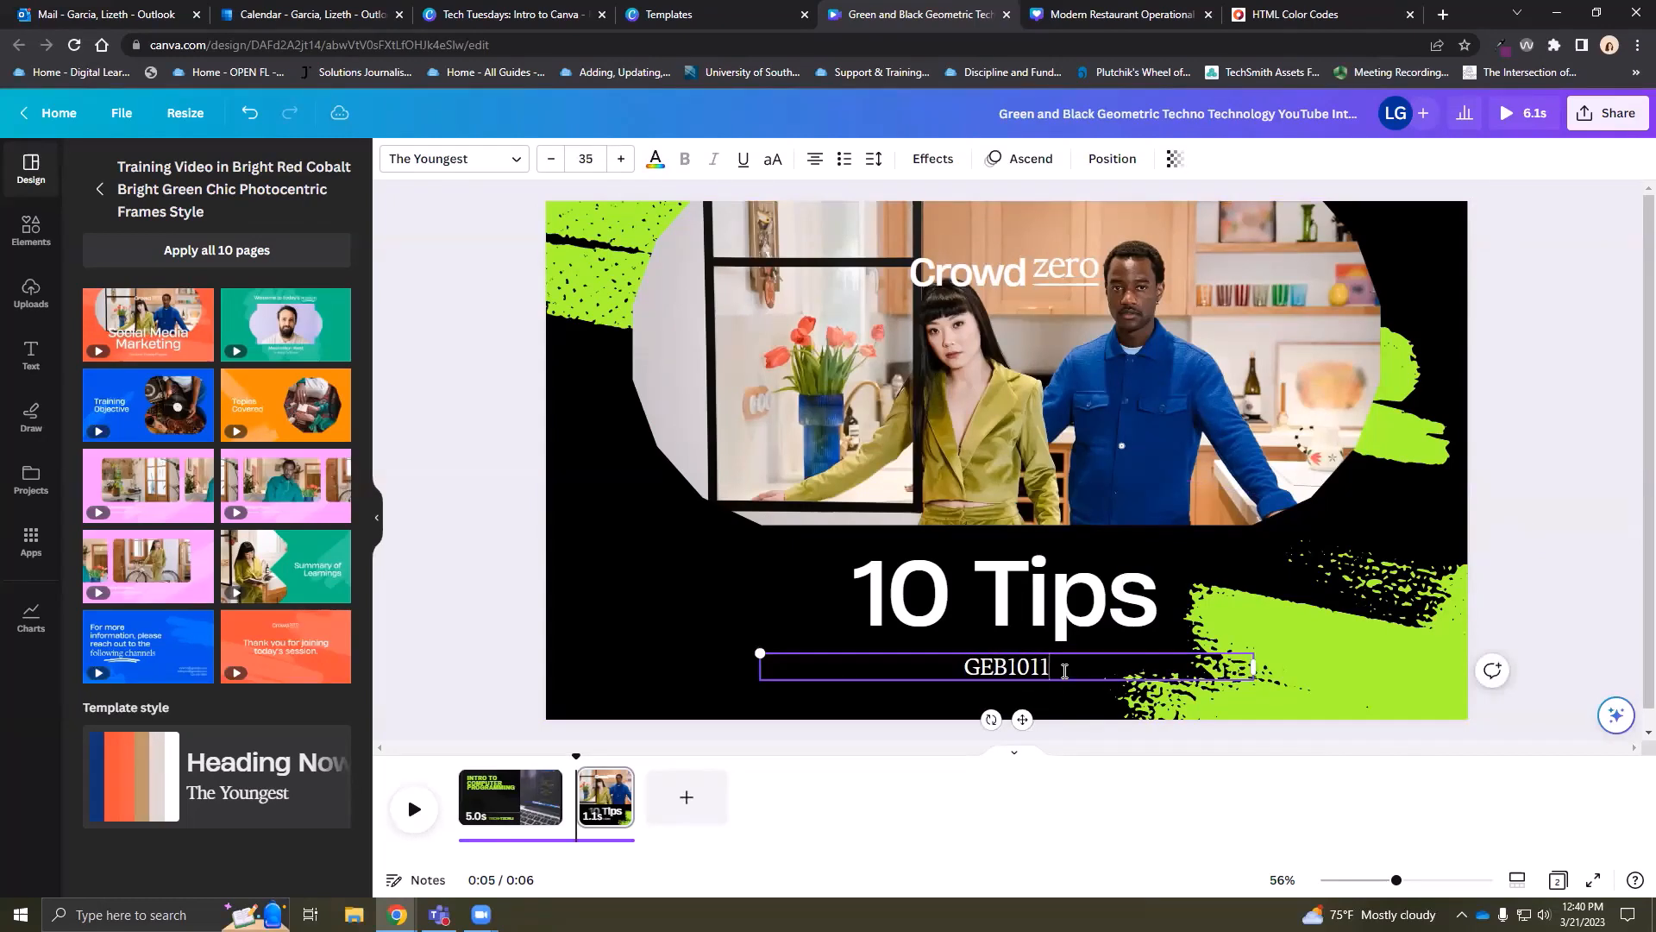
click(1010, 272)
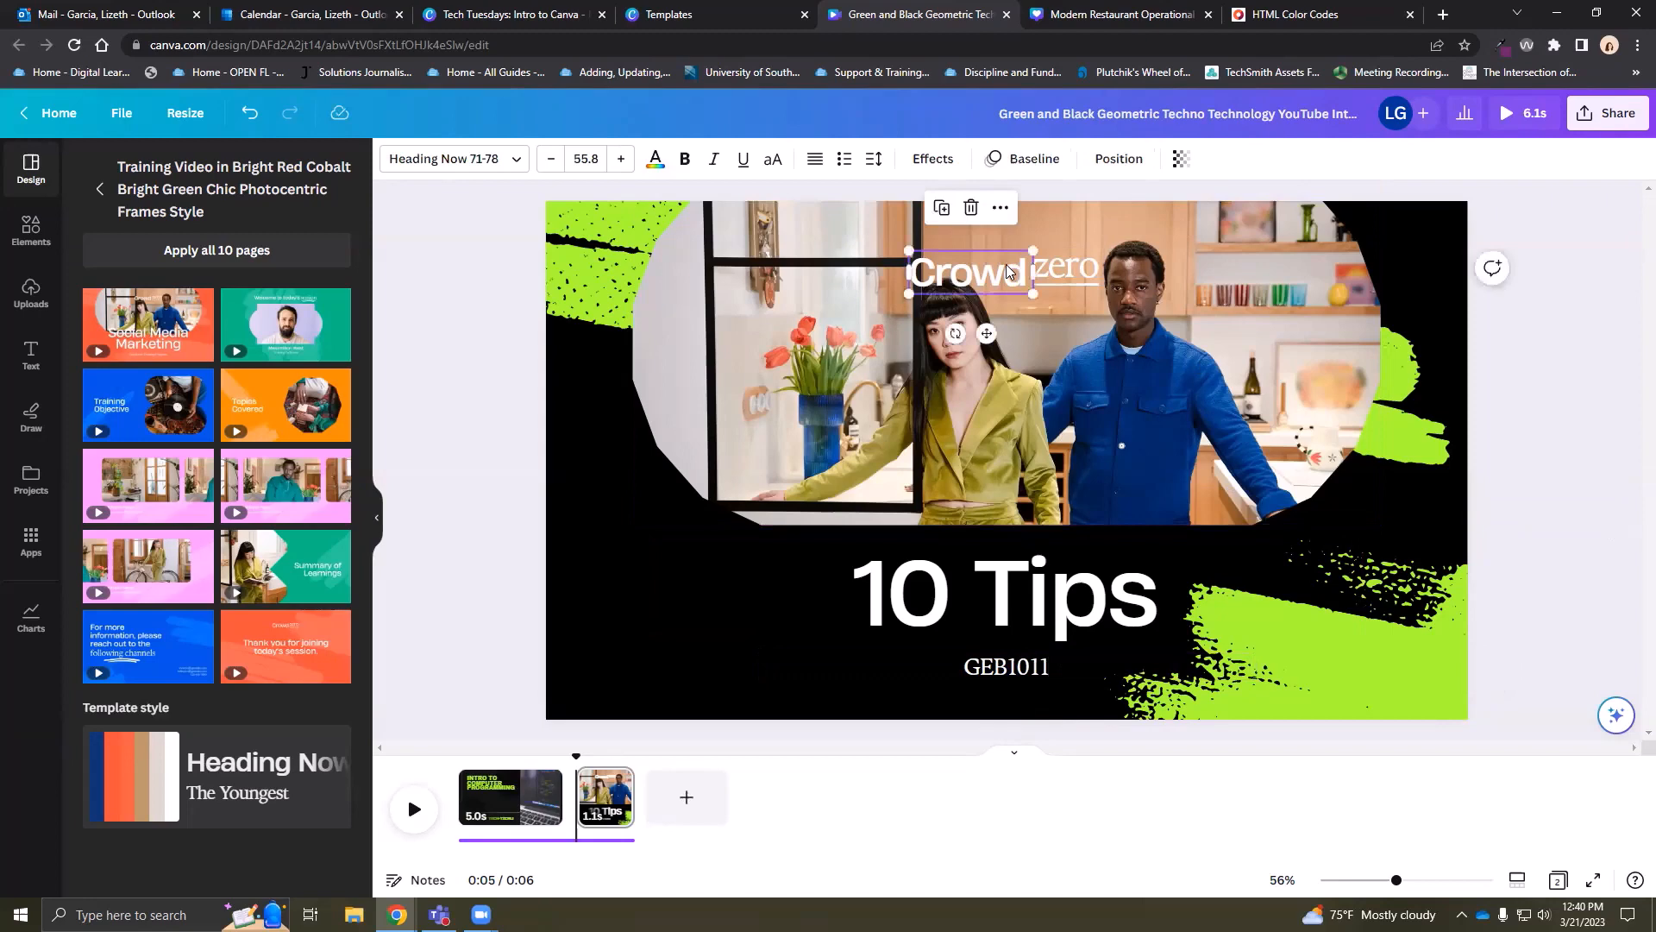
click(1007, 270)
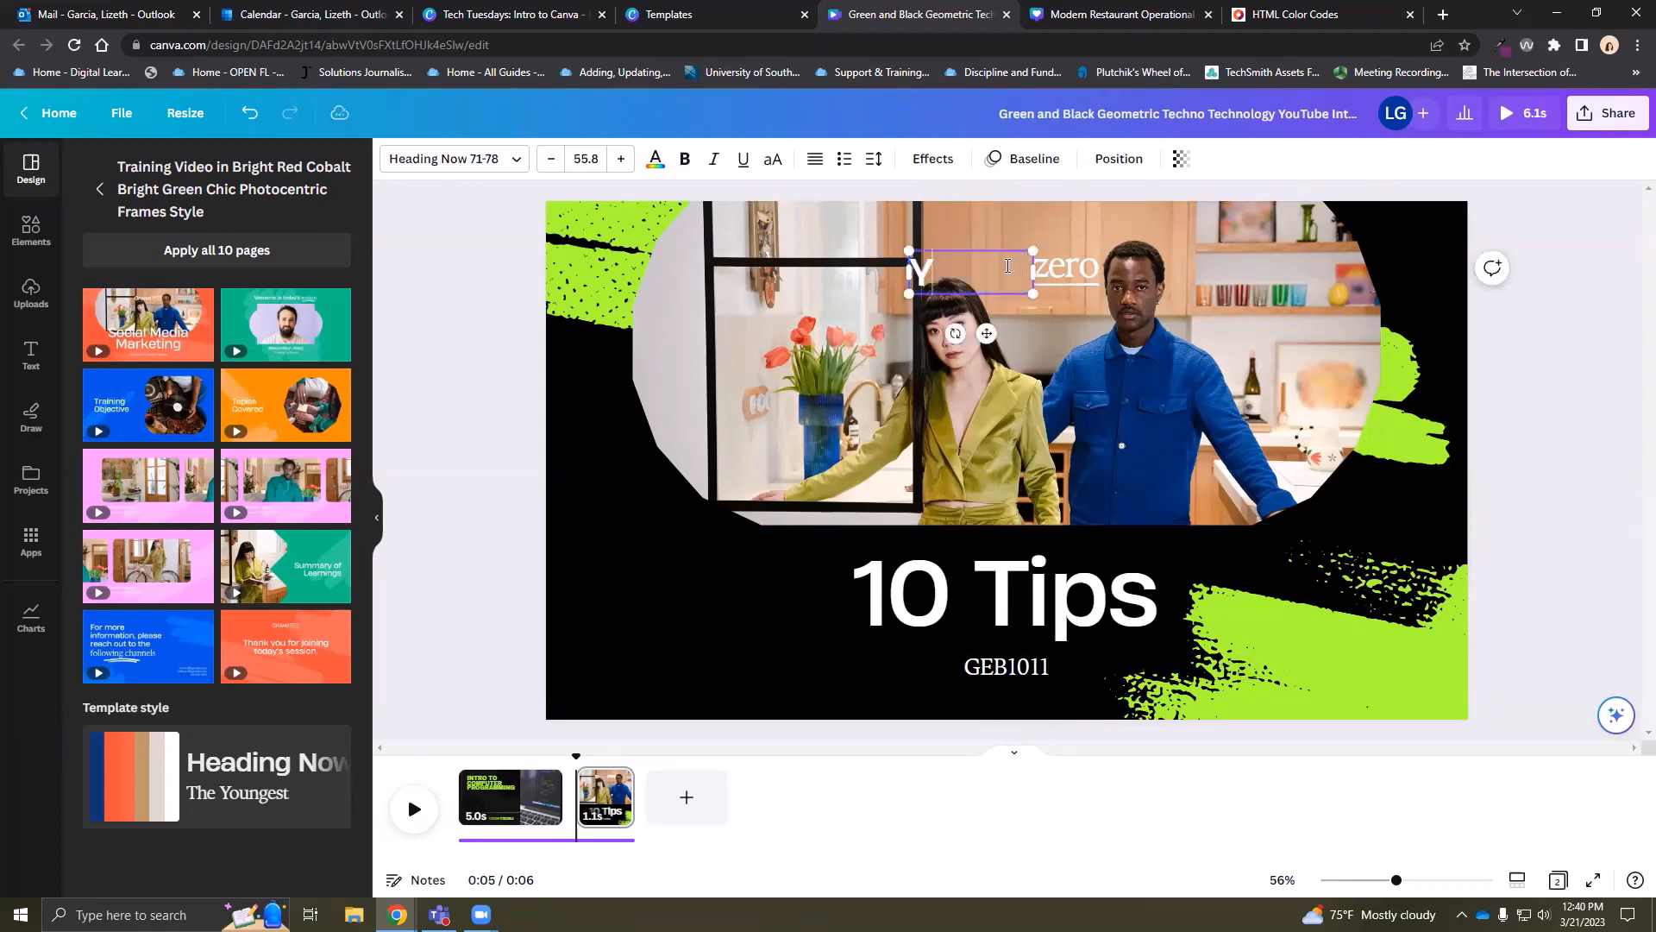
click(1062, 271)
click(1063, 270)
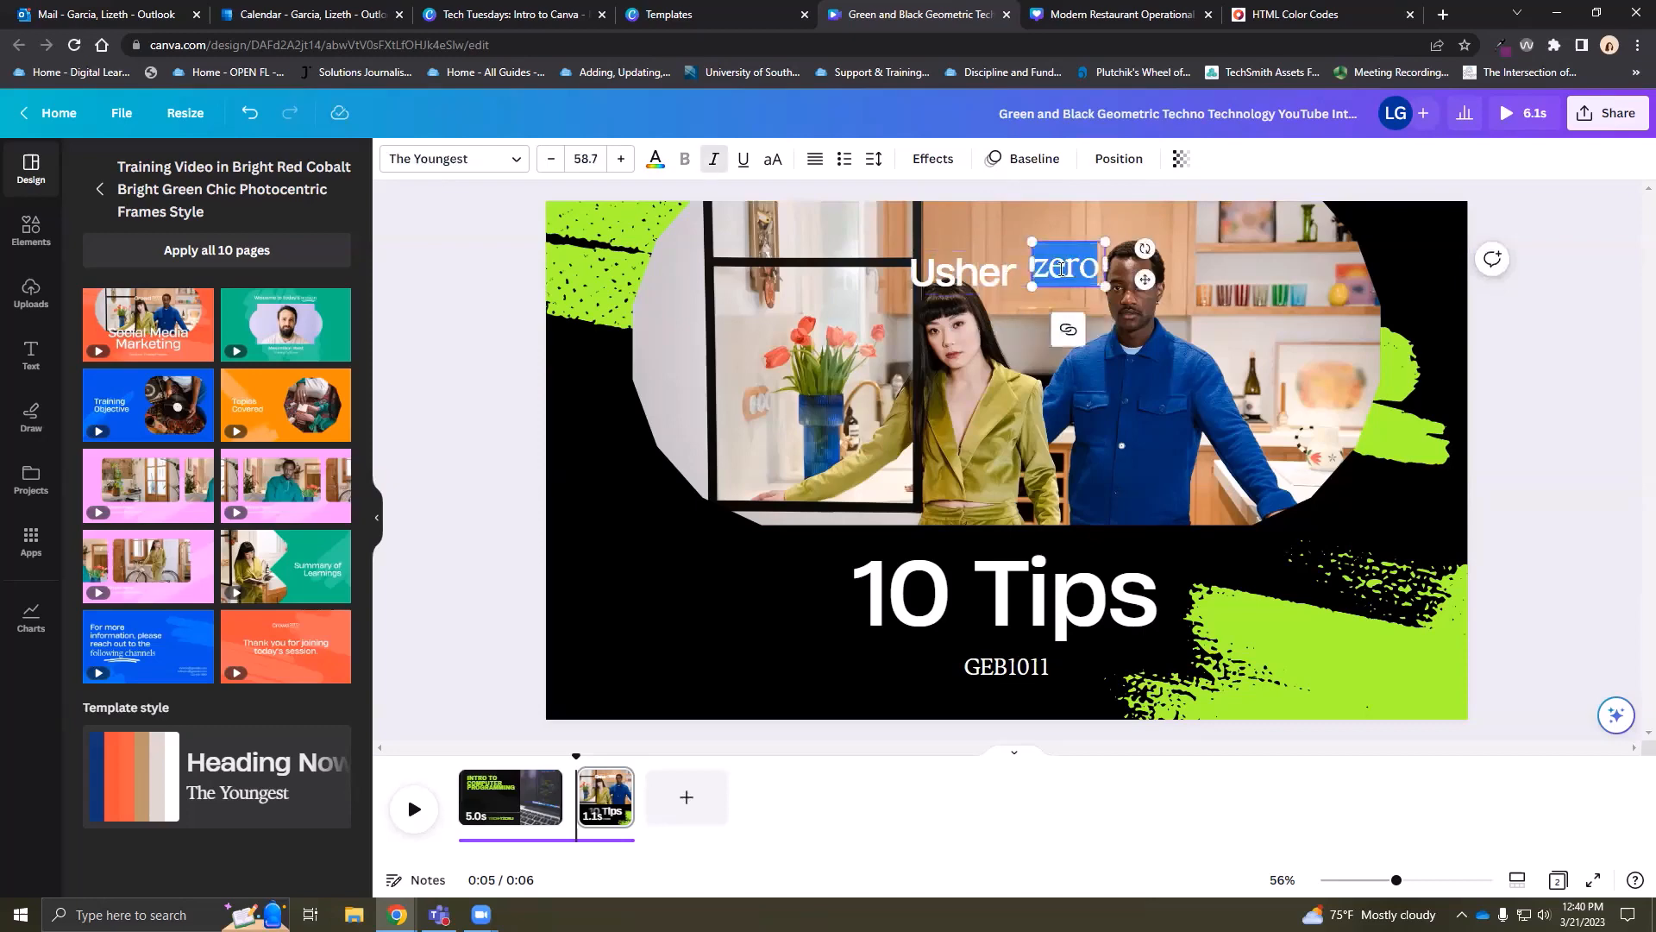
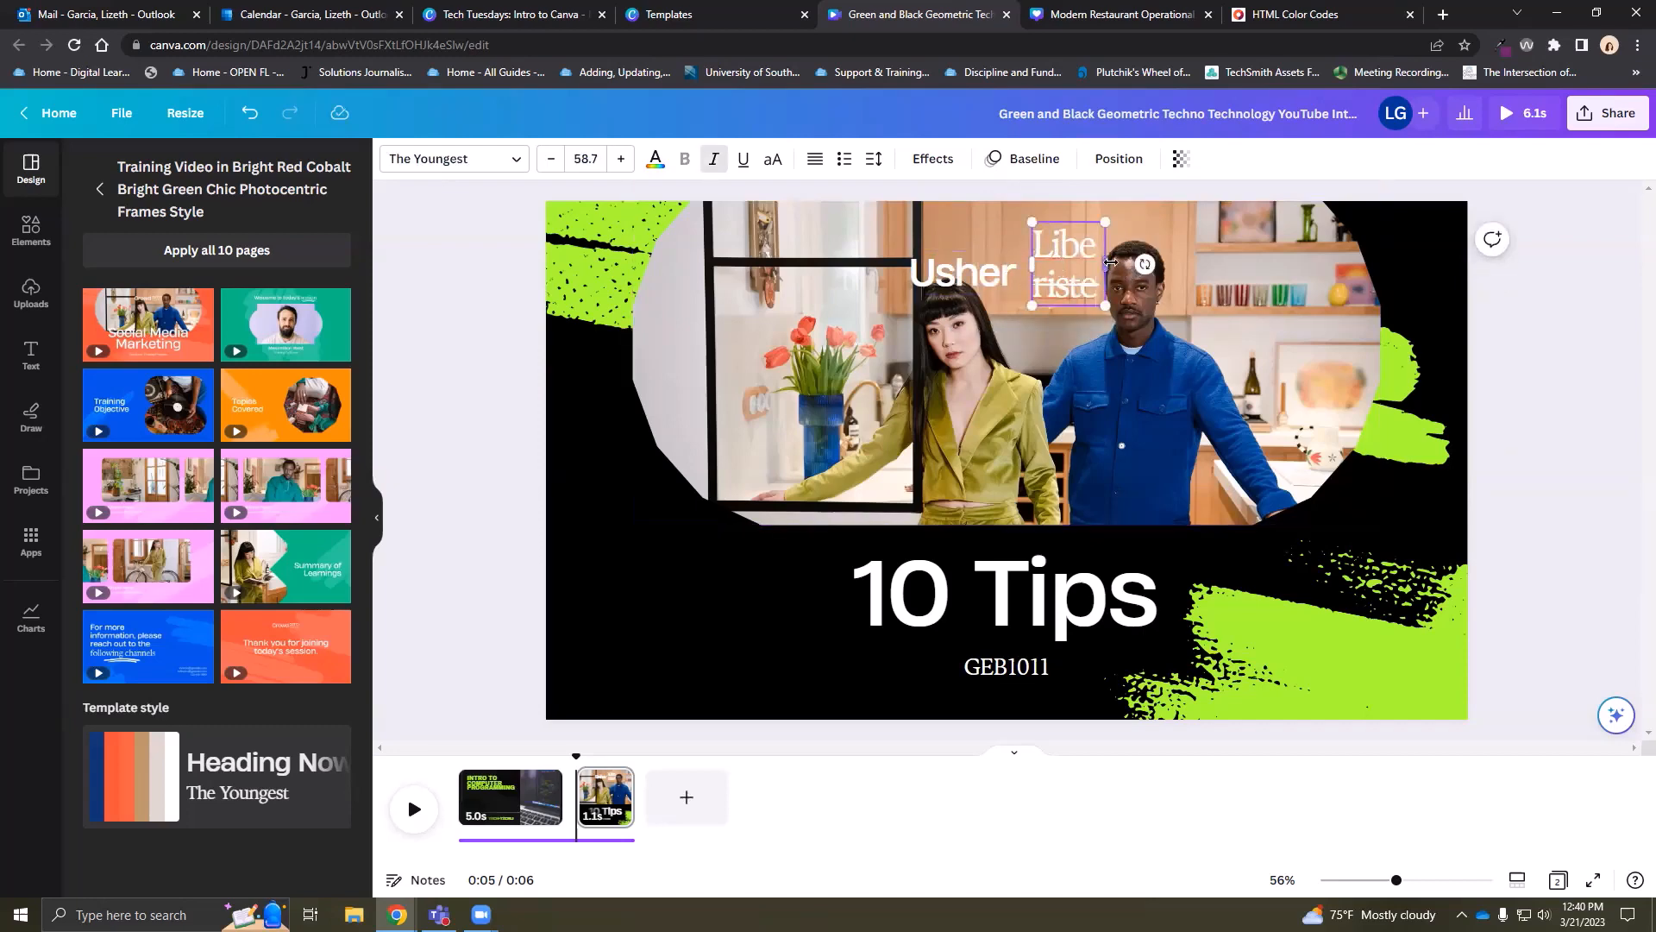
drag(1110, 262, 1214, 263)
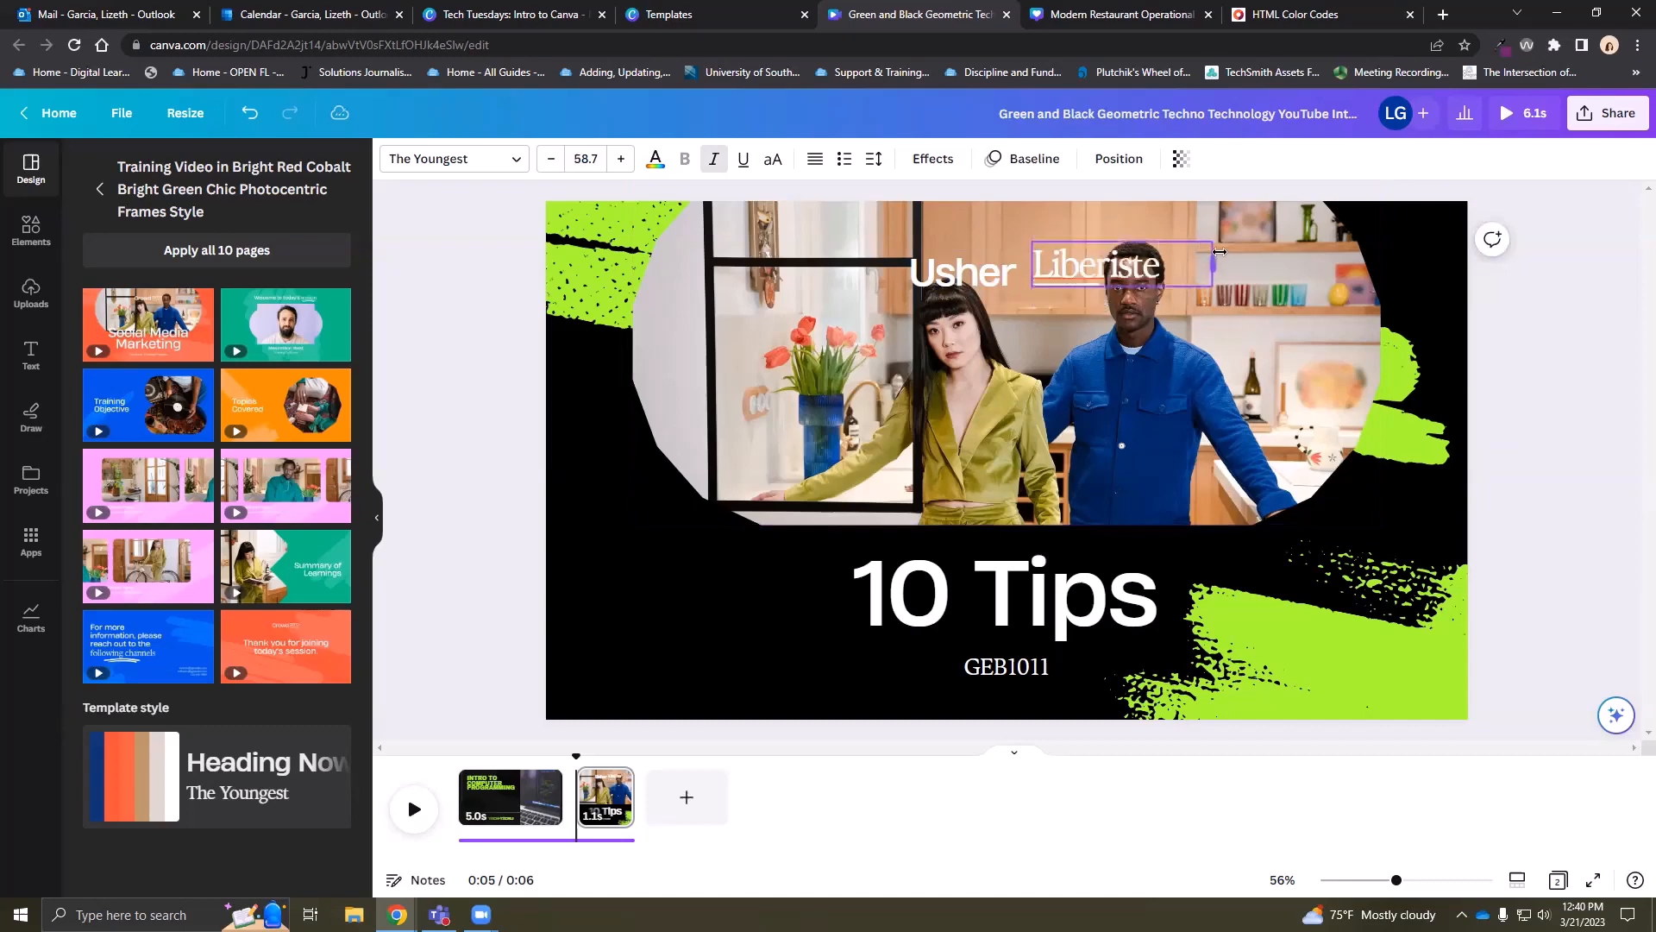
click(504, 421)
click(31, 227)
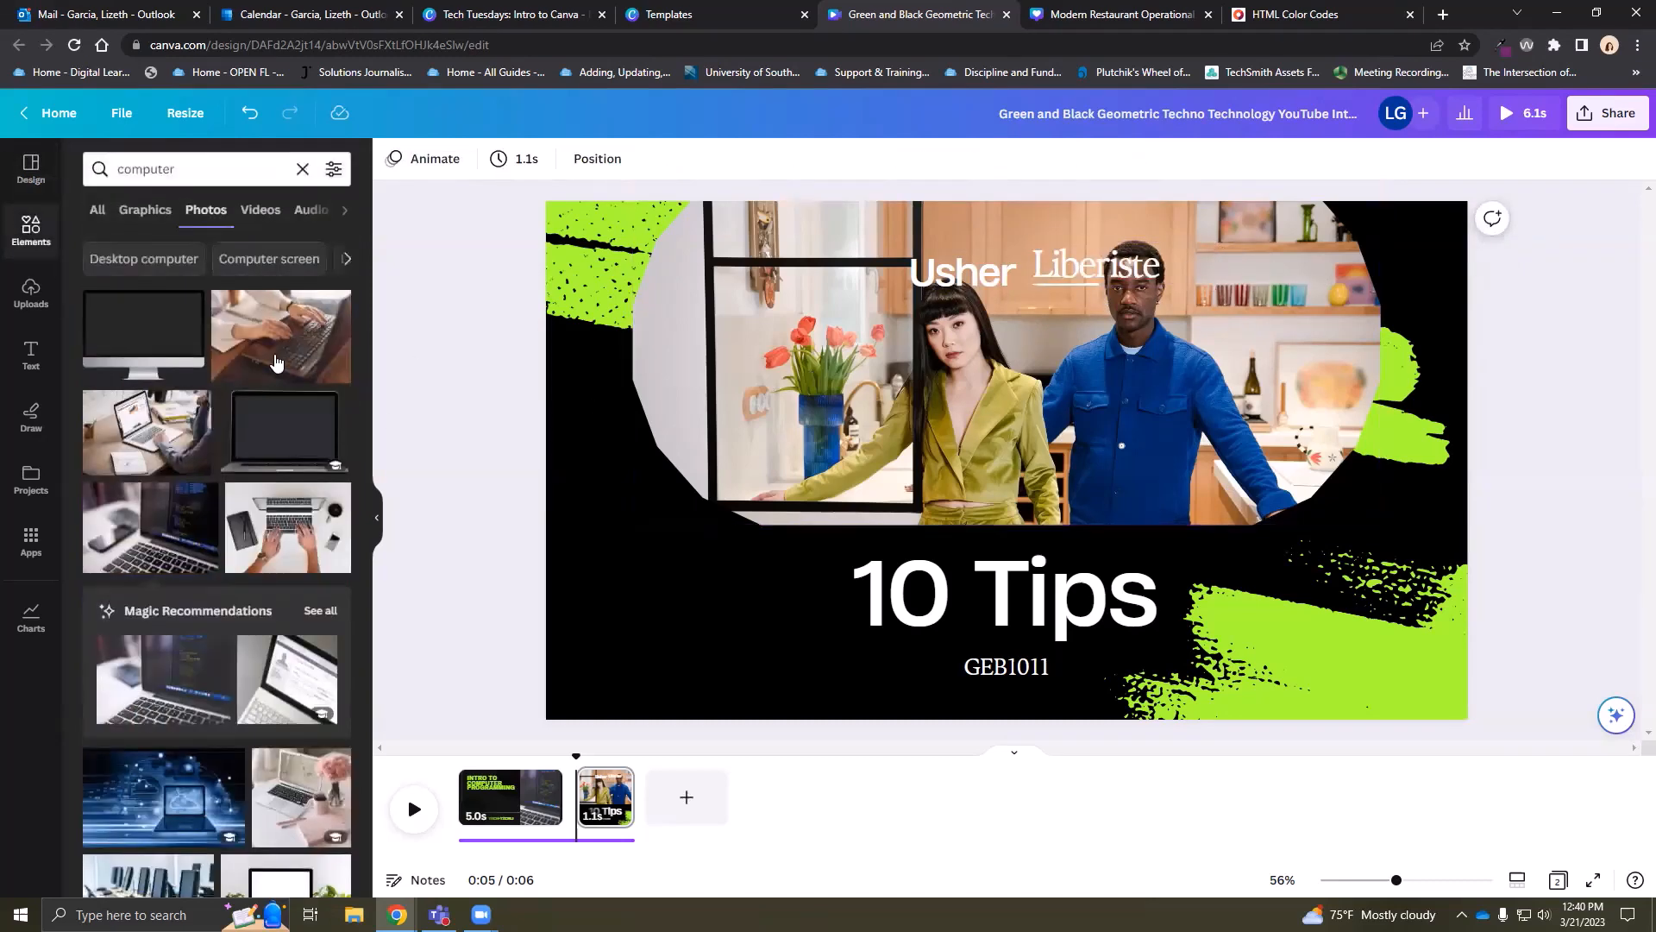
Swap the kitchen photo for laptop images until a hands-typing-on-laptop photo fills the frame
scroll(198, 671, down, 3)
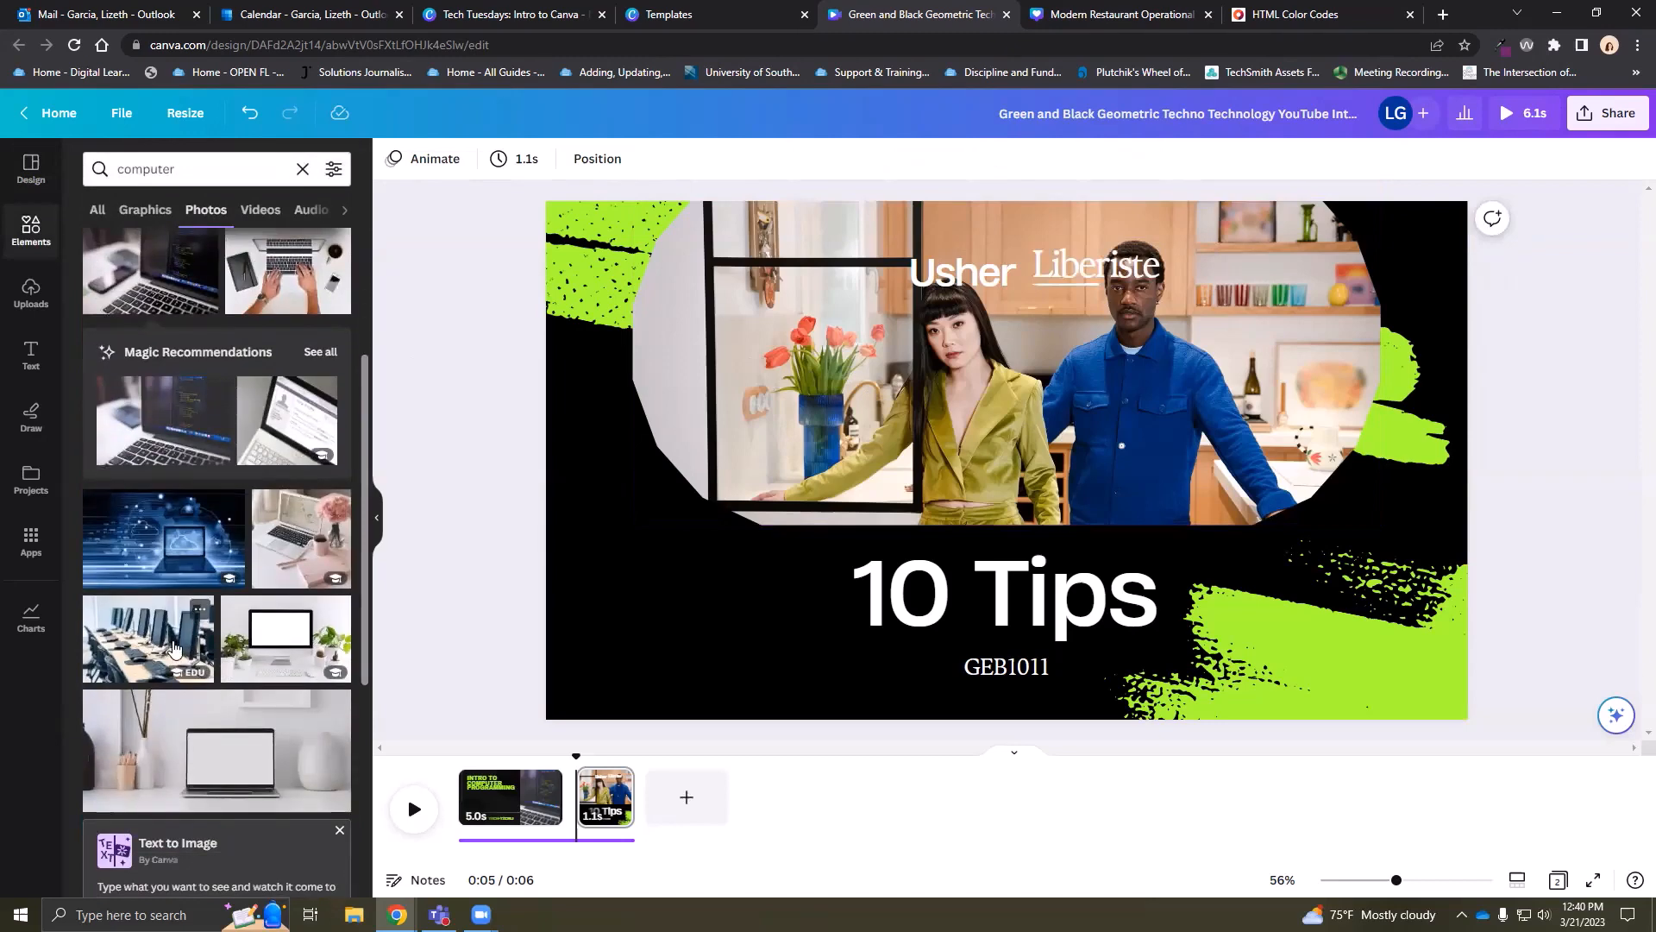
drag(167, 541, 811, 371)
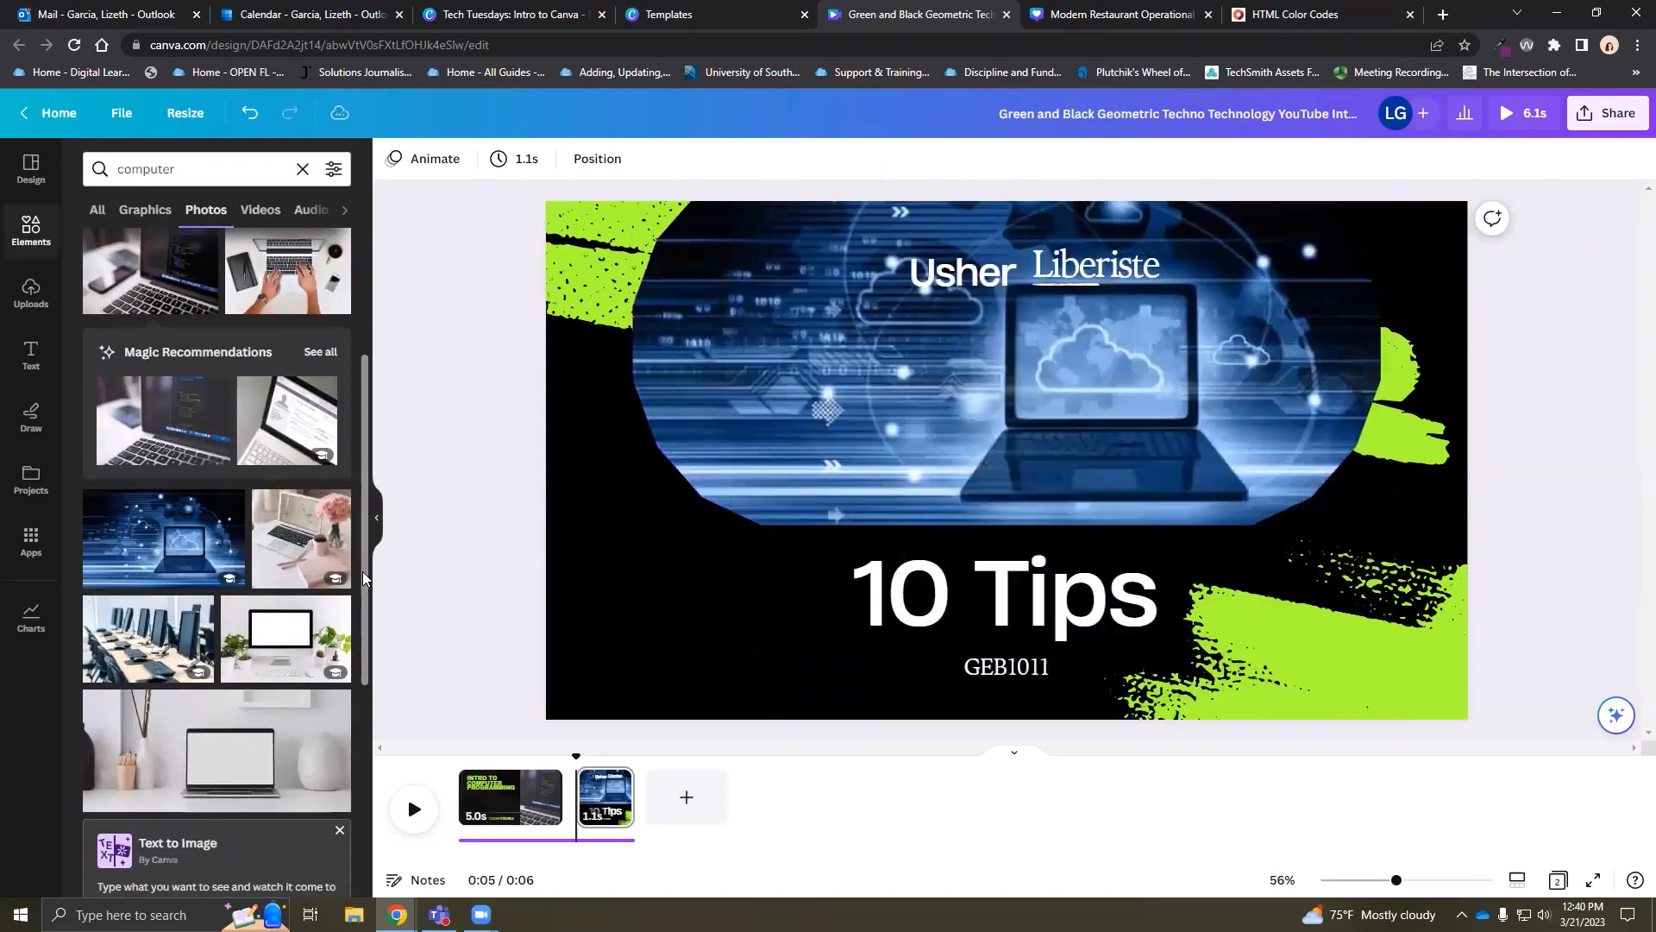
drag(95, 717, 742, 384)
scroll(224, 680, down, 3)
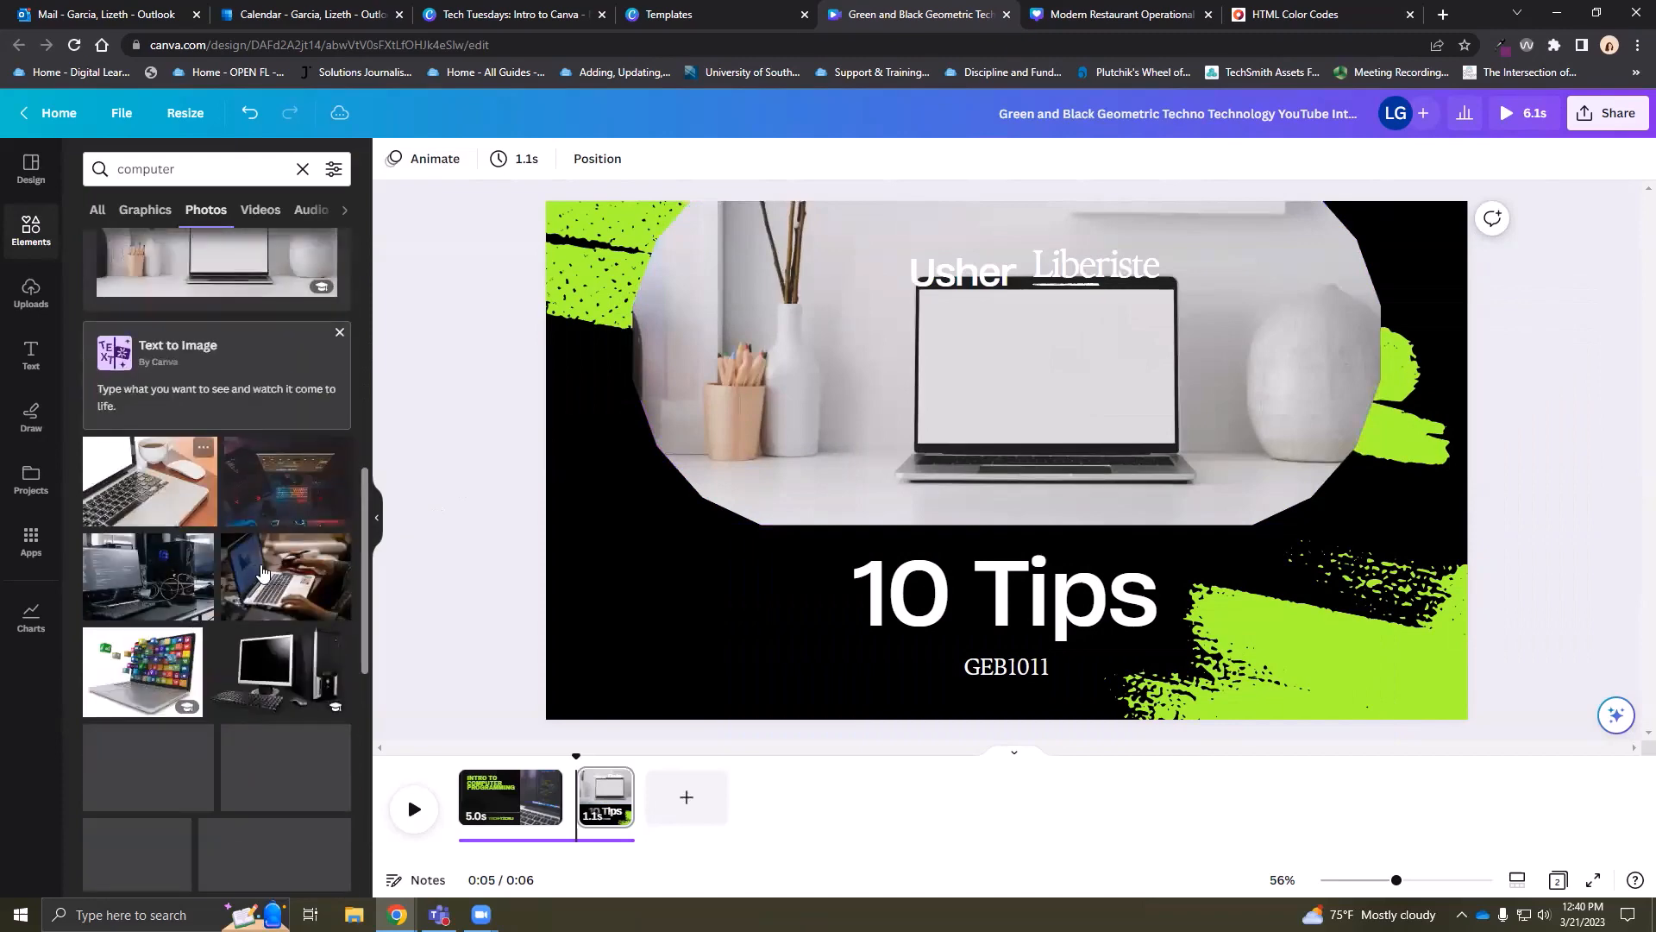
drag(286, 577, 557, 506)
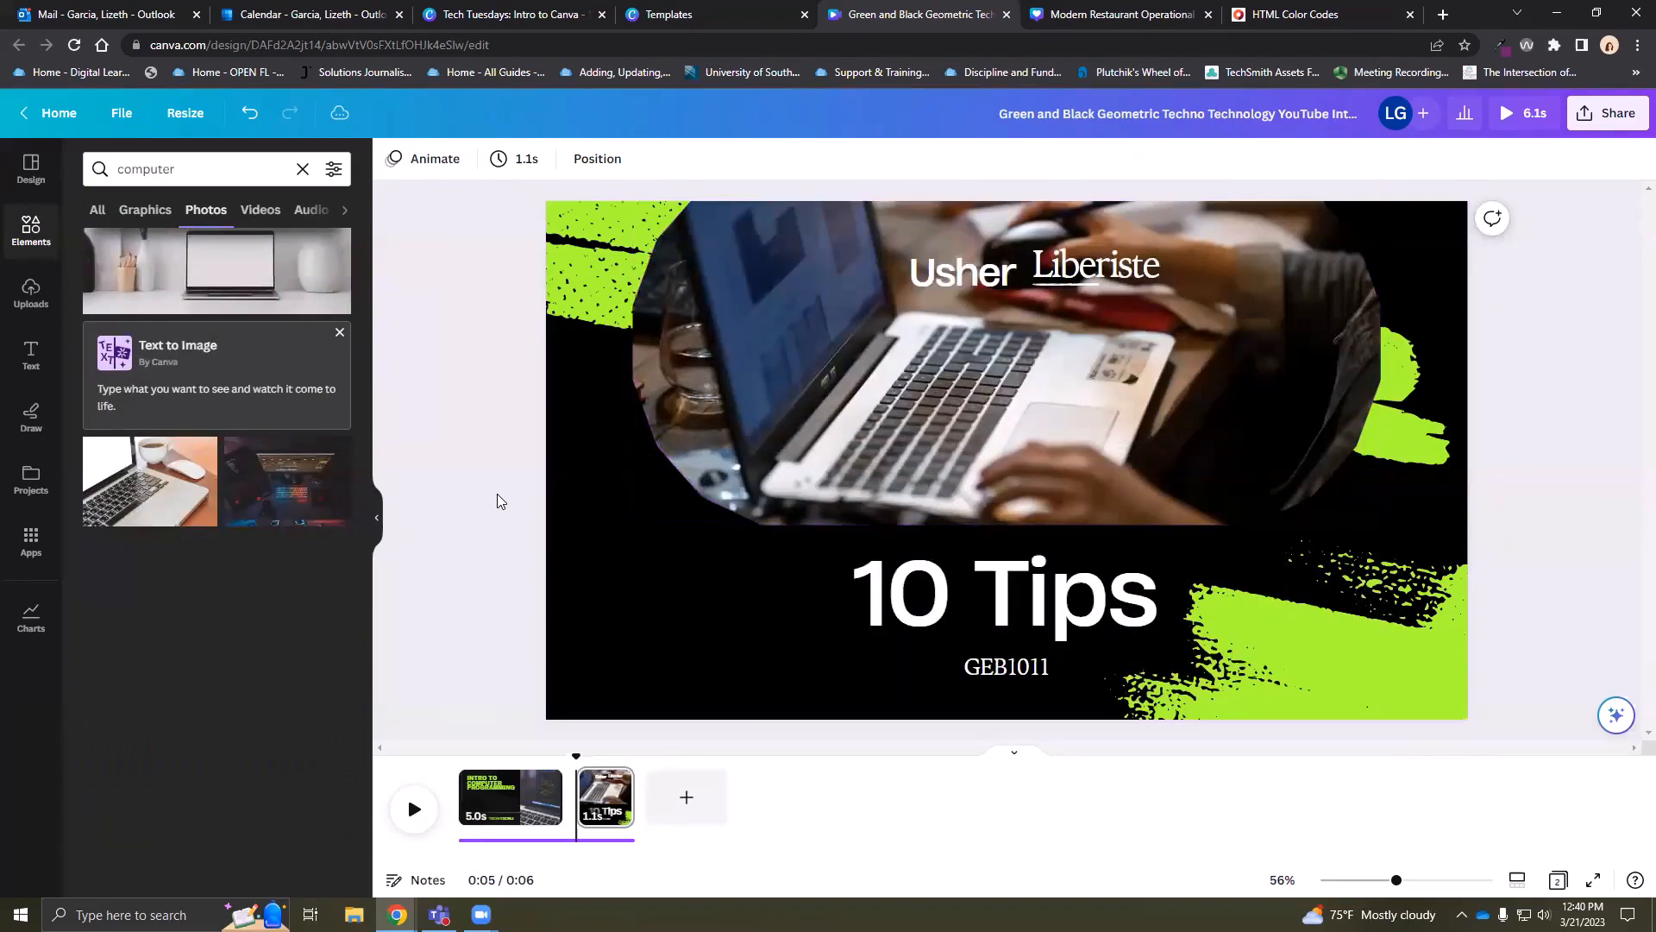
click(1068, 276)
drag(1068, 276, 645, 678)
drag(983, 274, 690, 721)
click(501, 536)
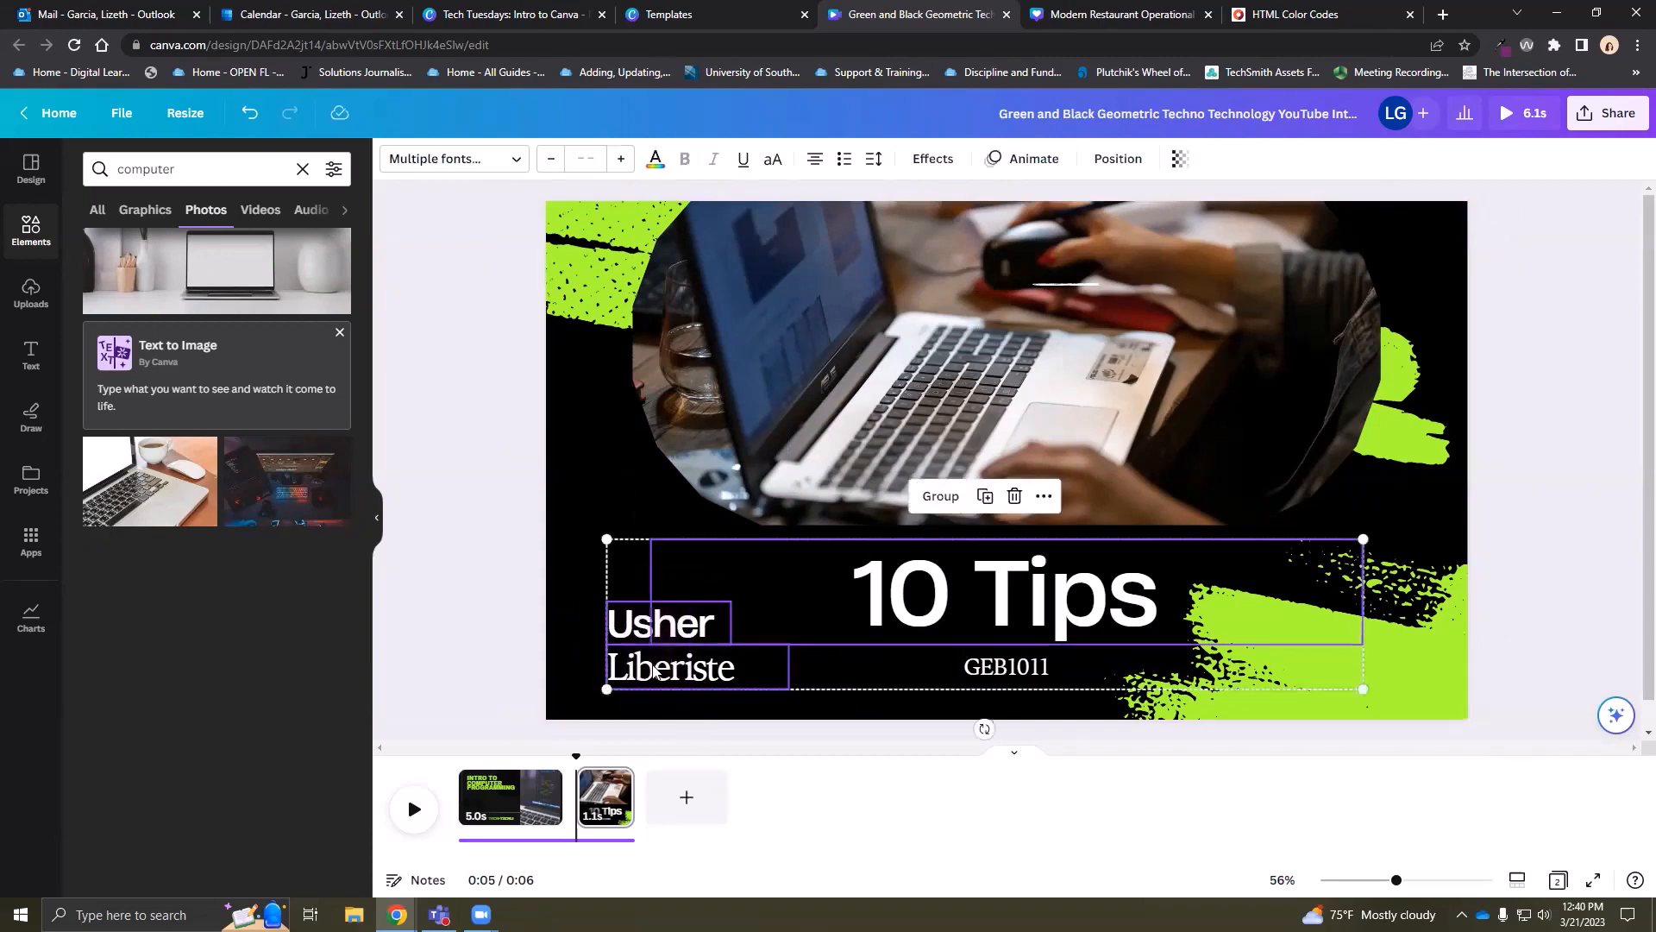
click(586, 650)
click(631, 670)
key(Delete)
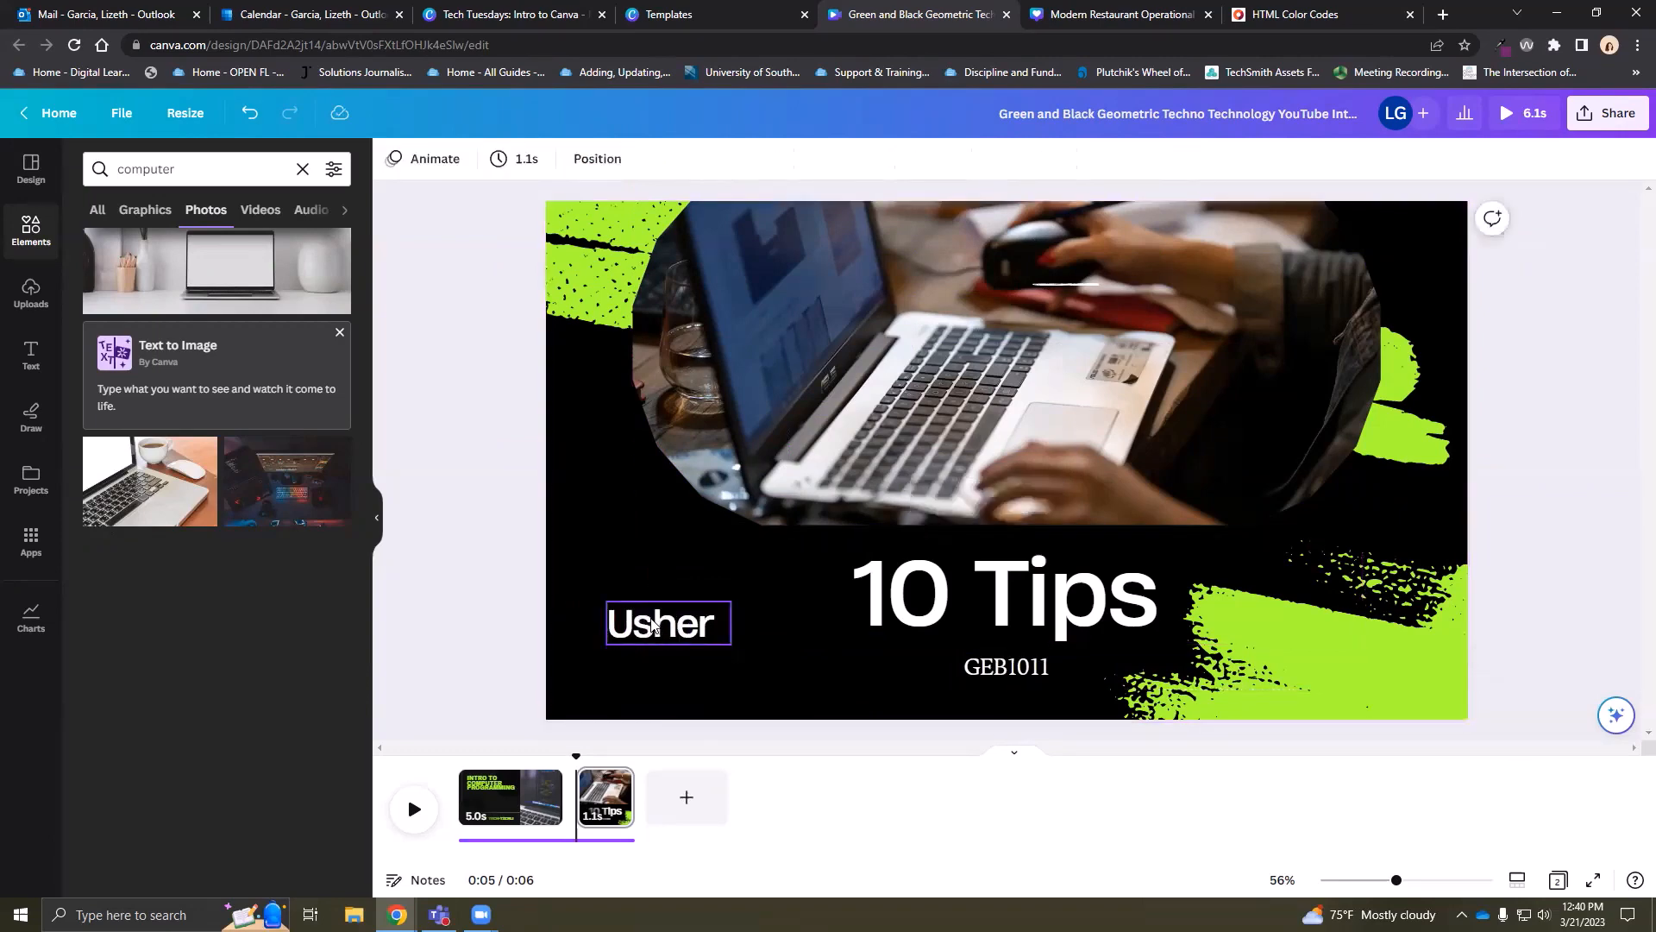
click(664, 623)
key(Delete)
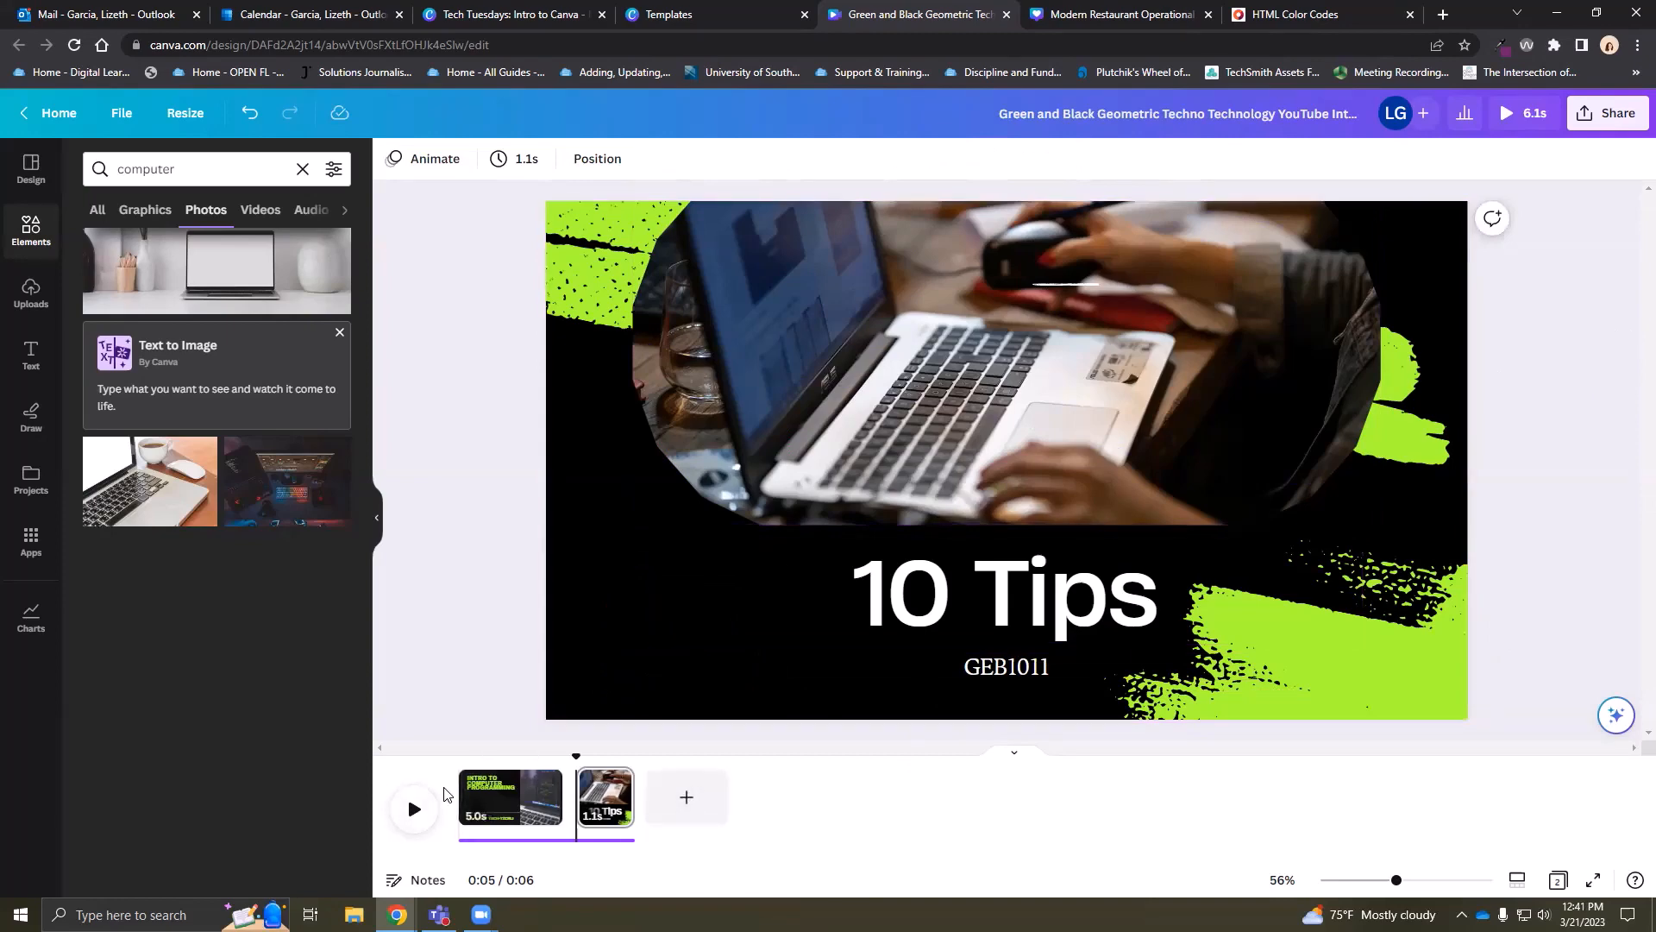
click(375, 525)
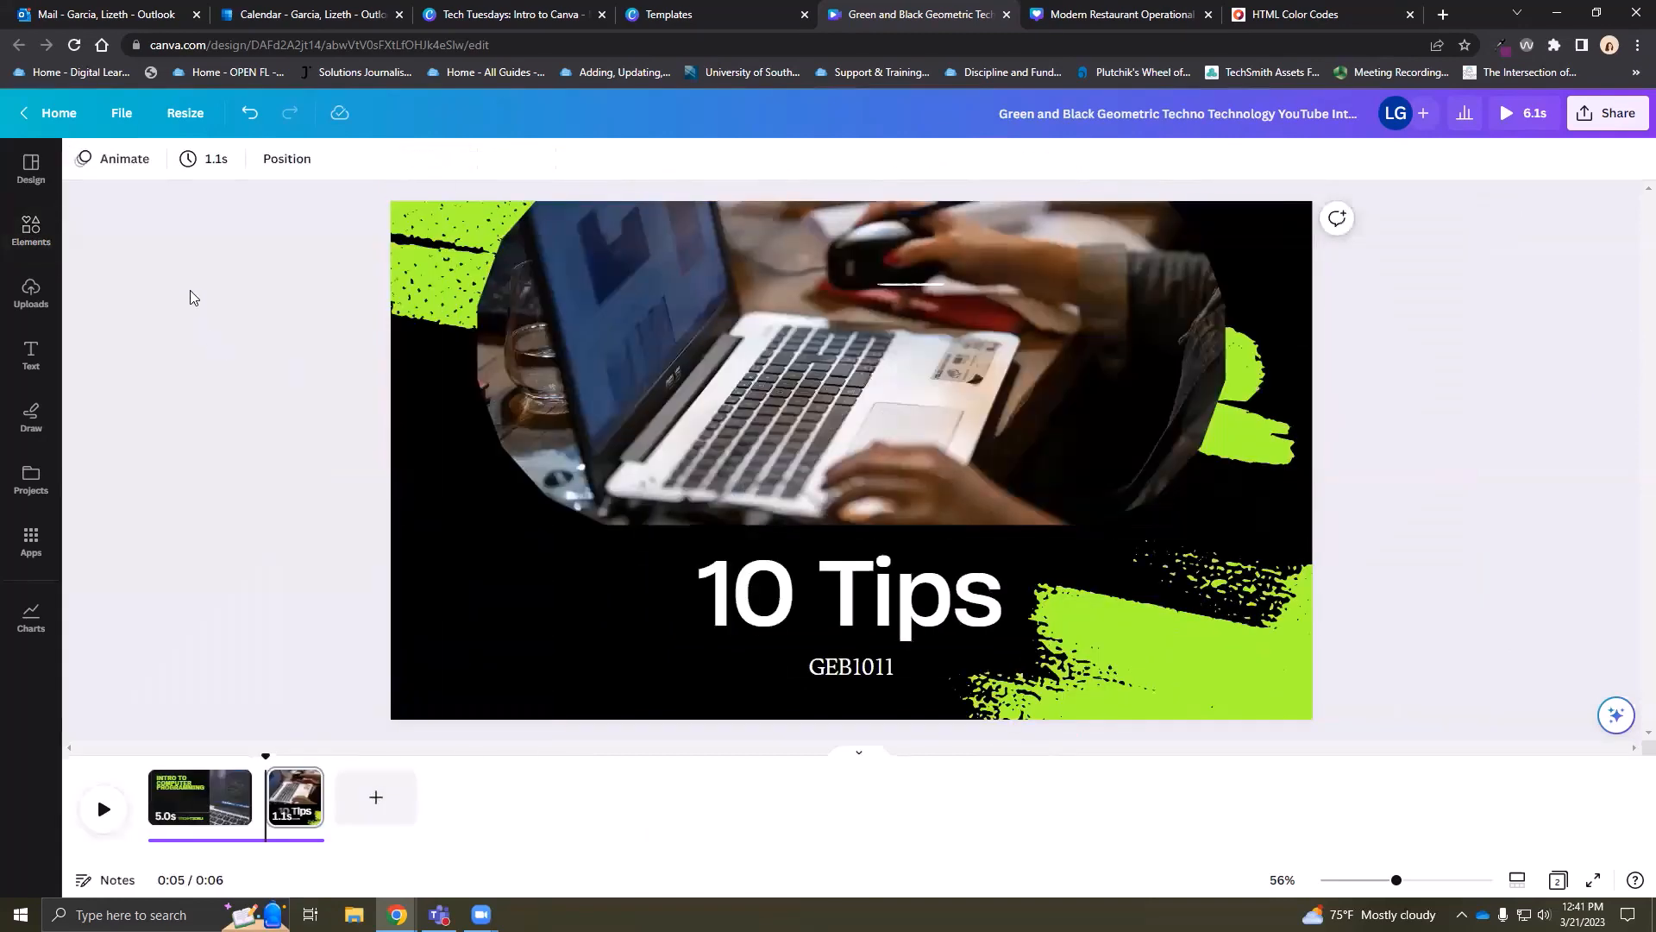
Preview the Simple, Fun and Corporate page animations, then apply Chill to the page
click(437, 609)
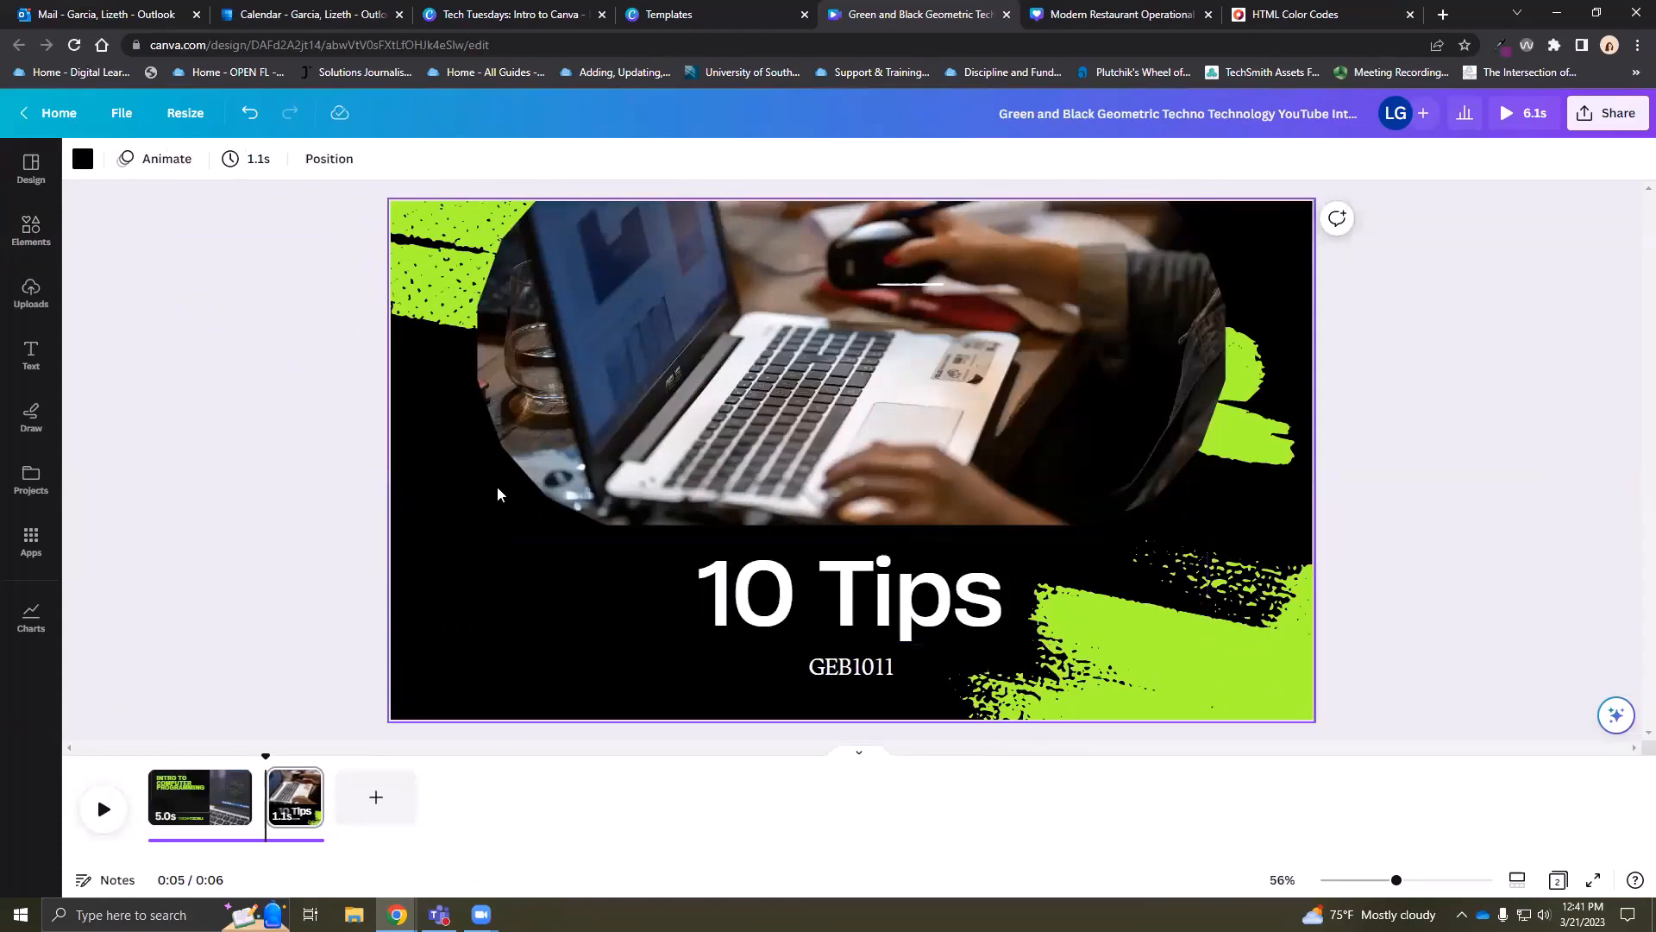
click(169, 161)
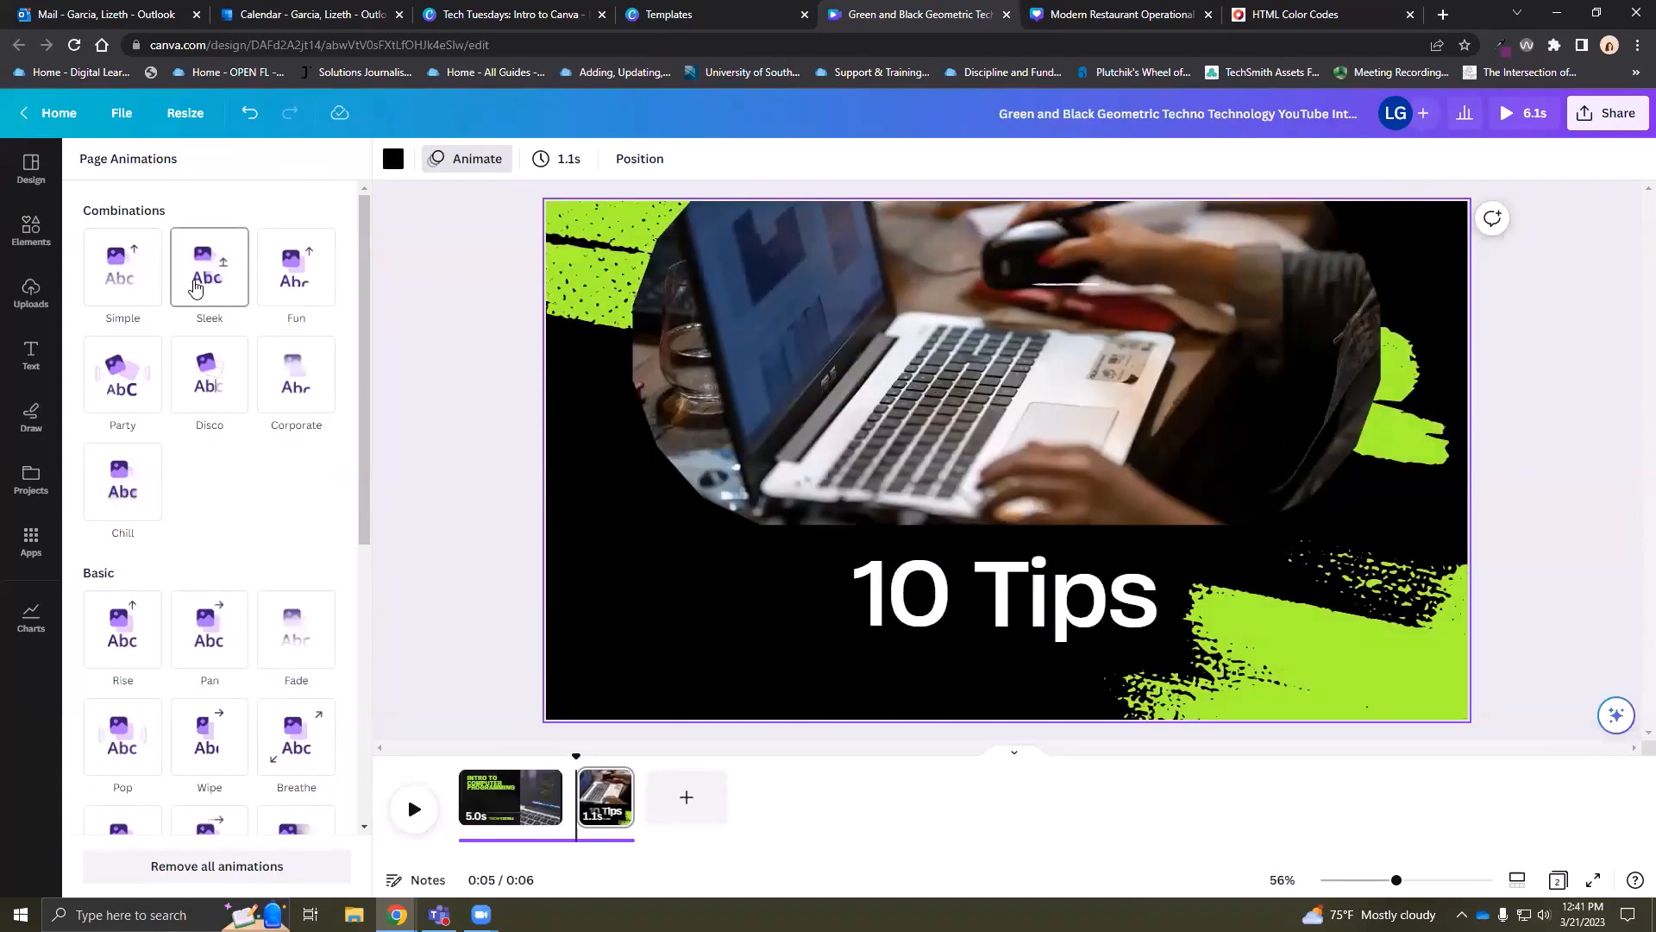
click(115, 277)
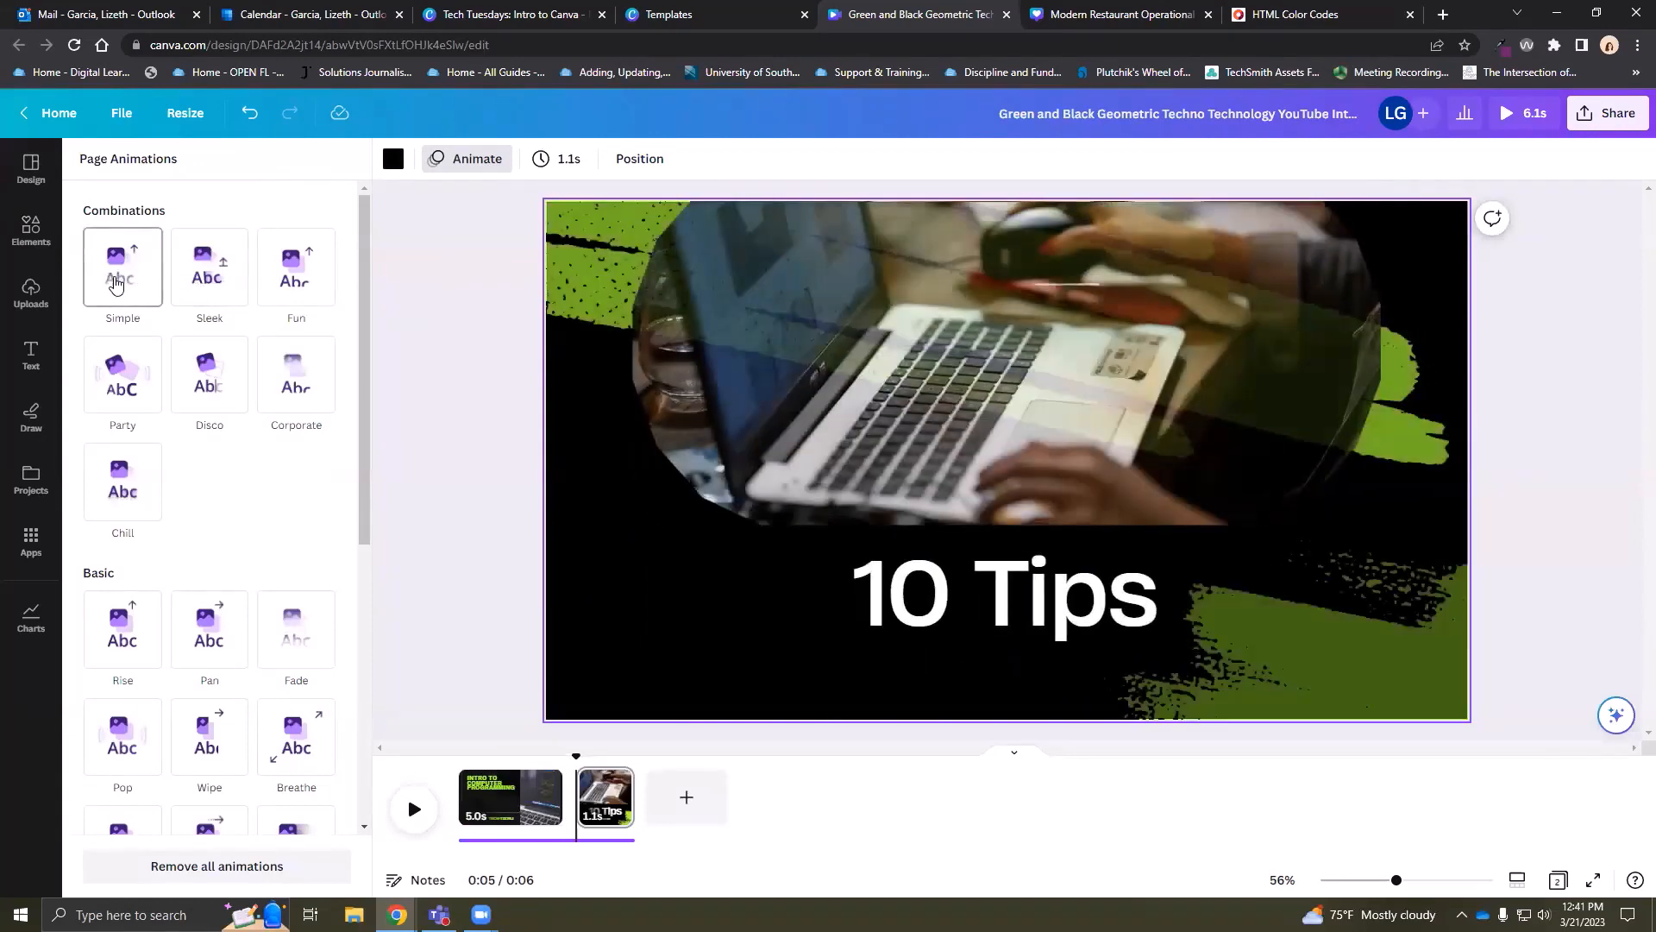
click(296, 274)
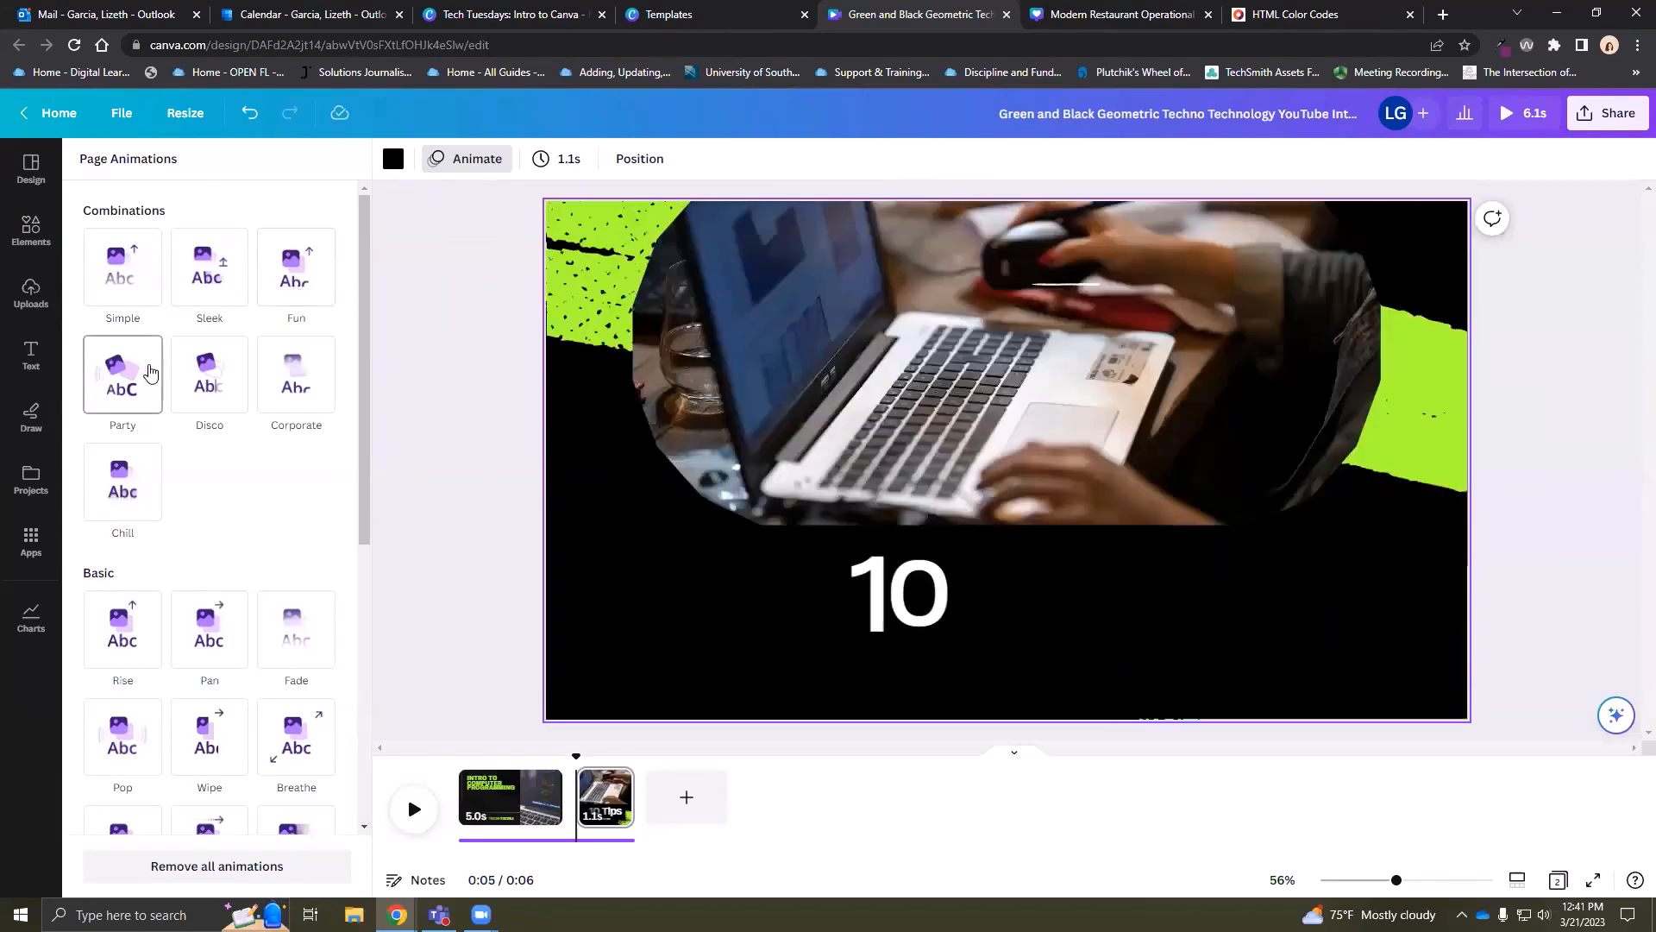
click(292, 374)
click(104, 489)
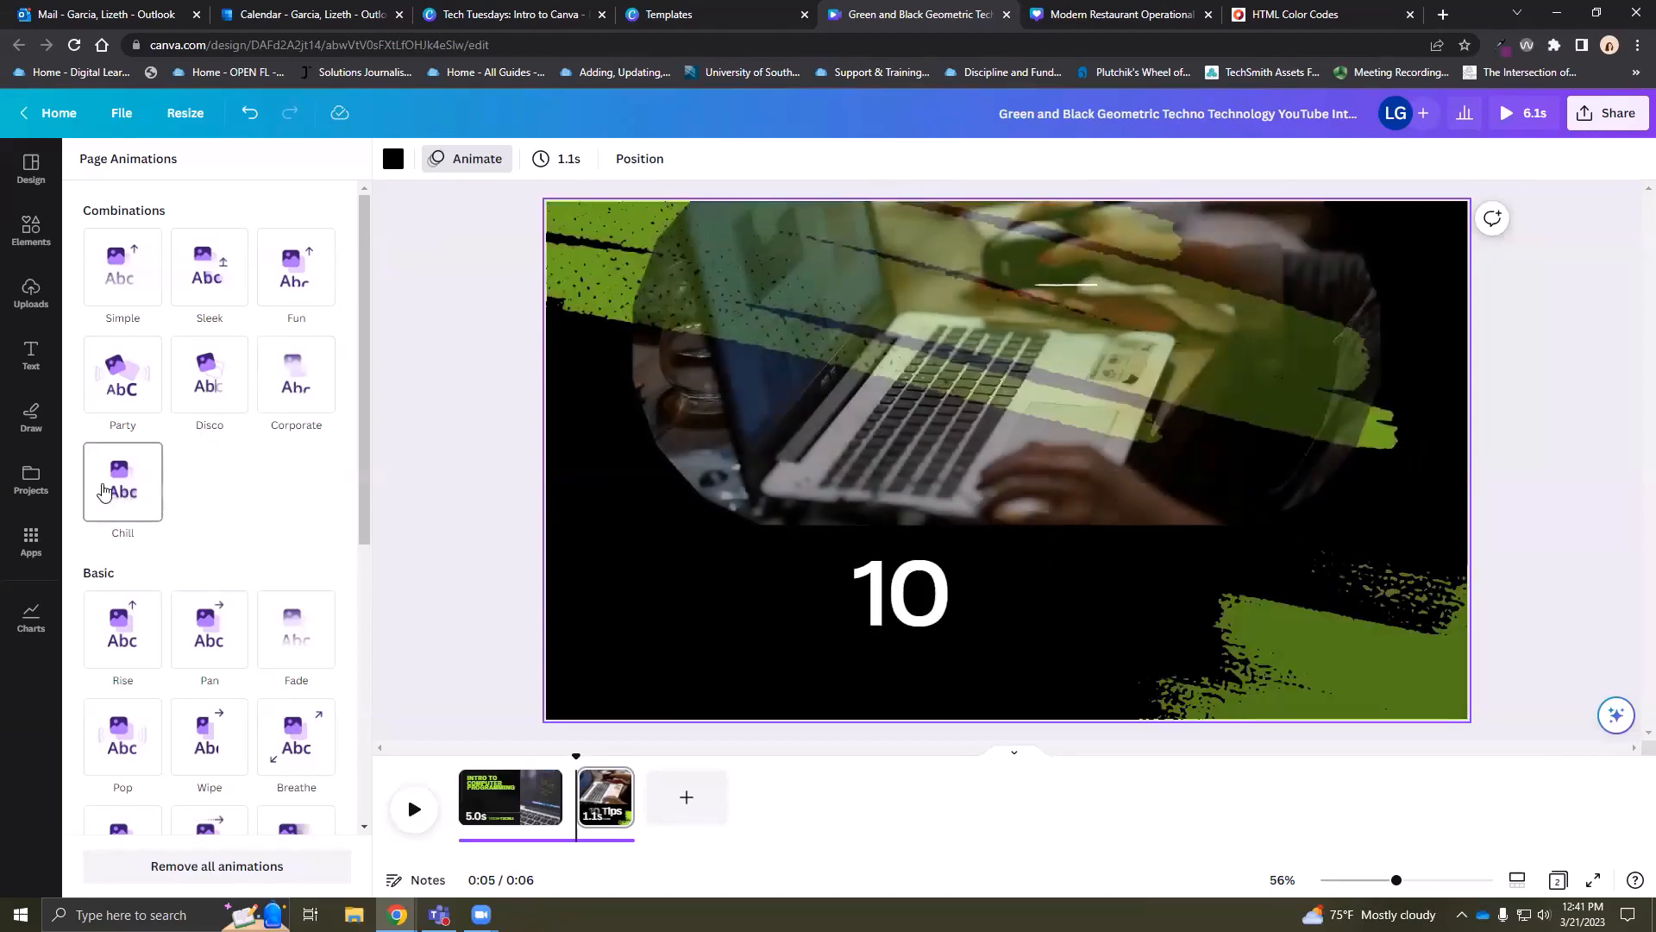
click(115, 490)
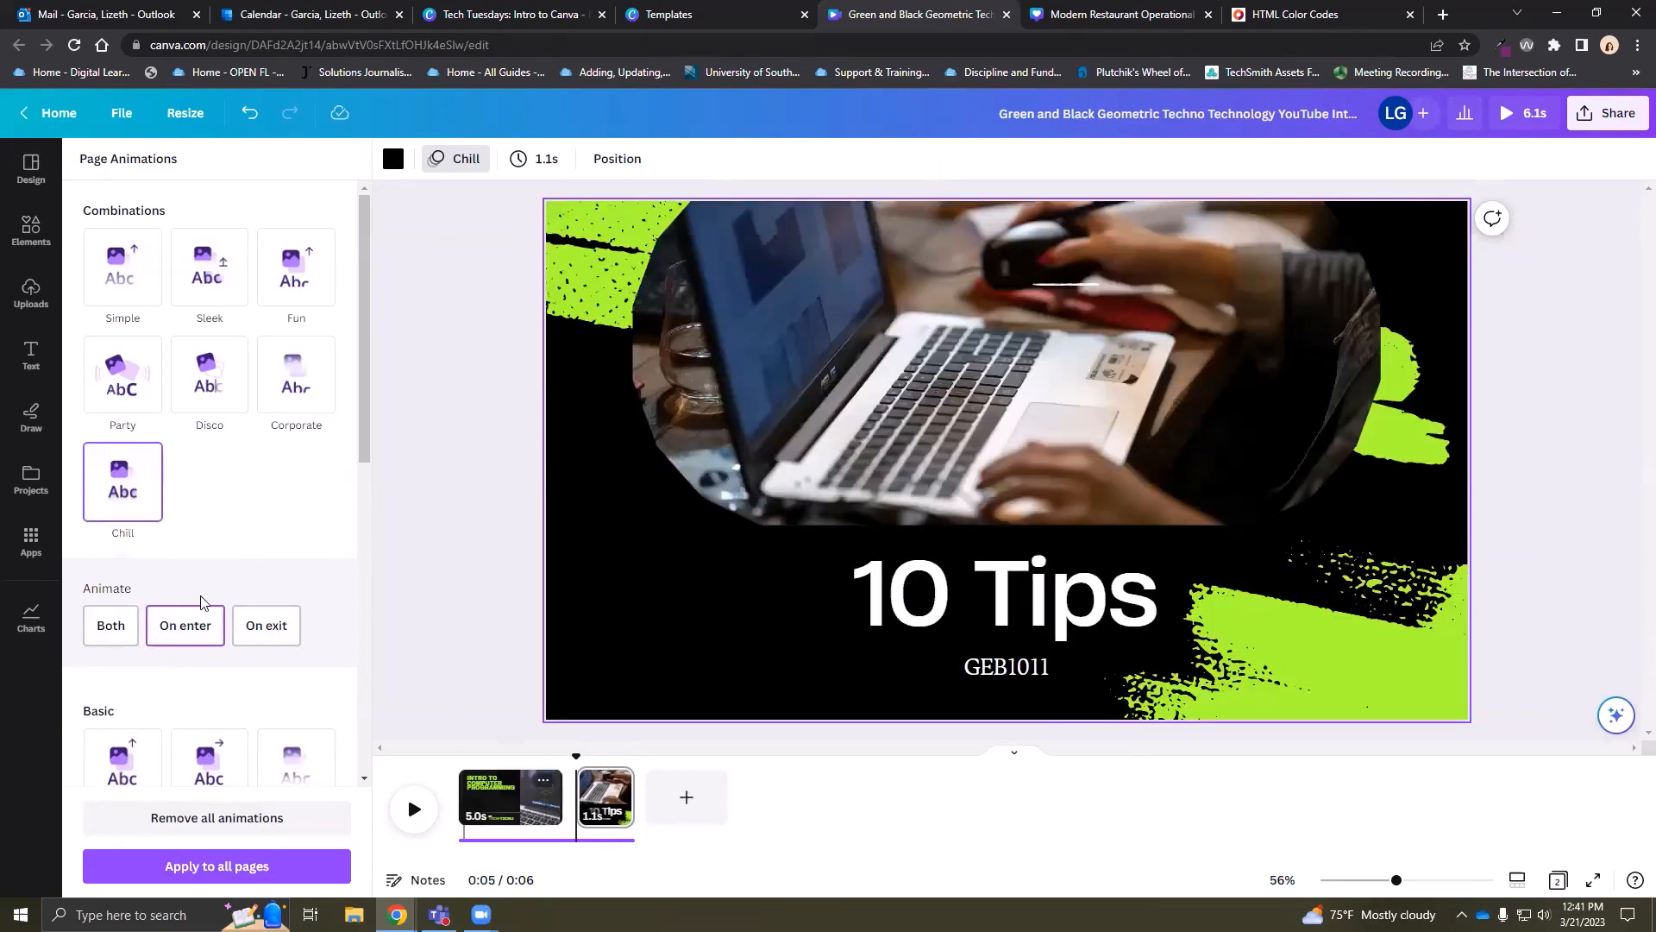
Set Chill to animate on both entry and exit across all pages, then return to page 1
click(108, 625)
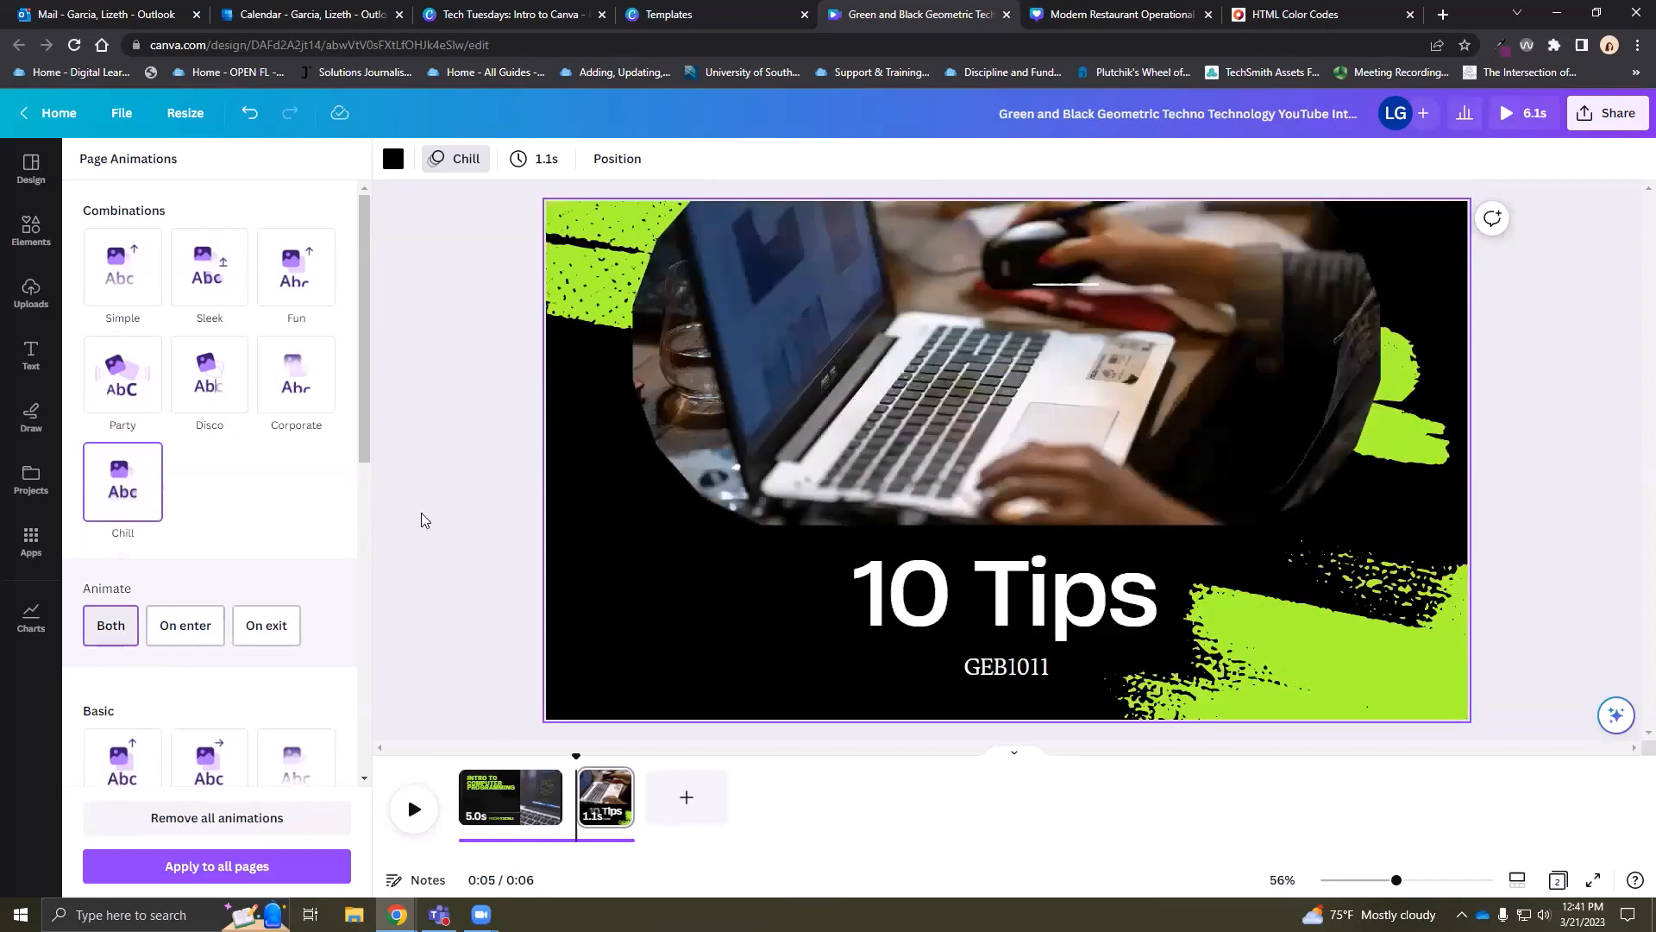
click(223, 866)
click(496, 410)
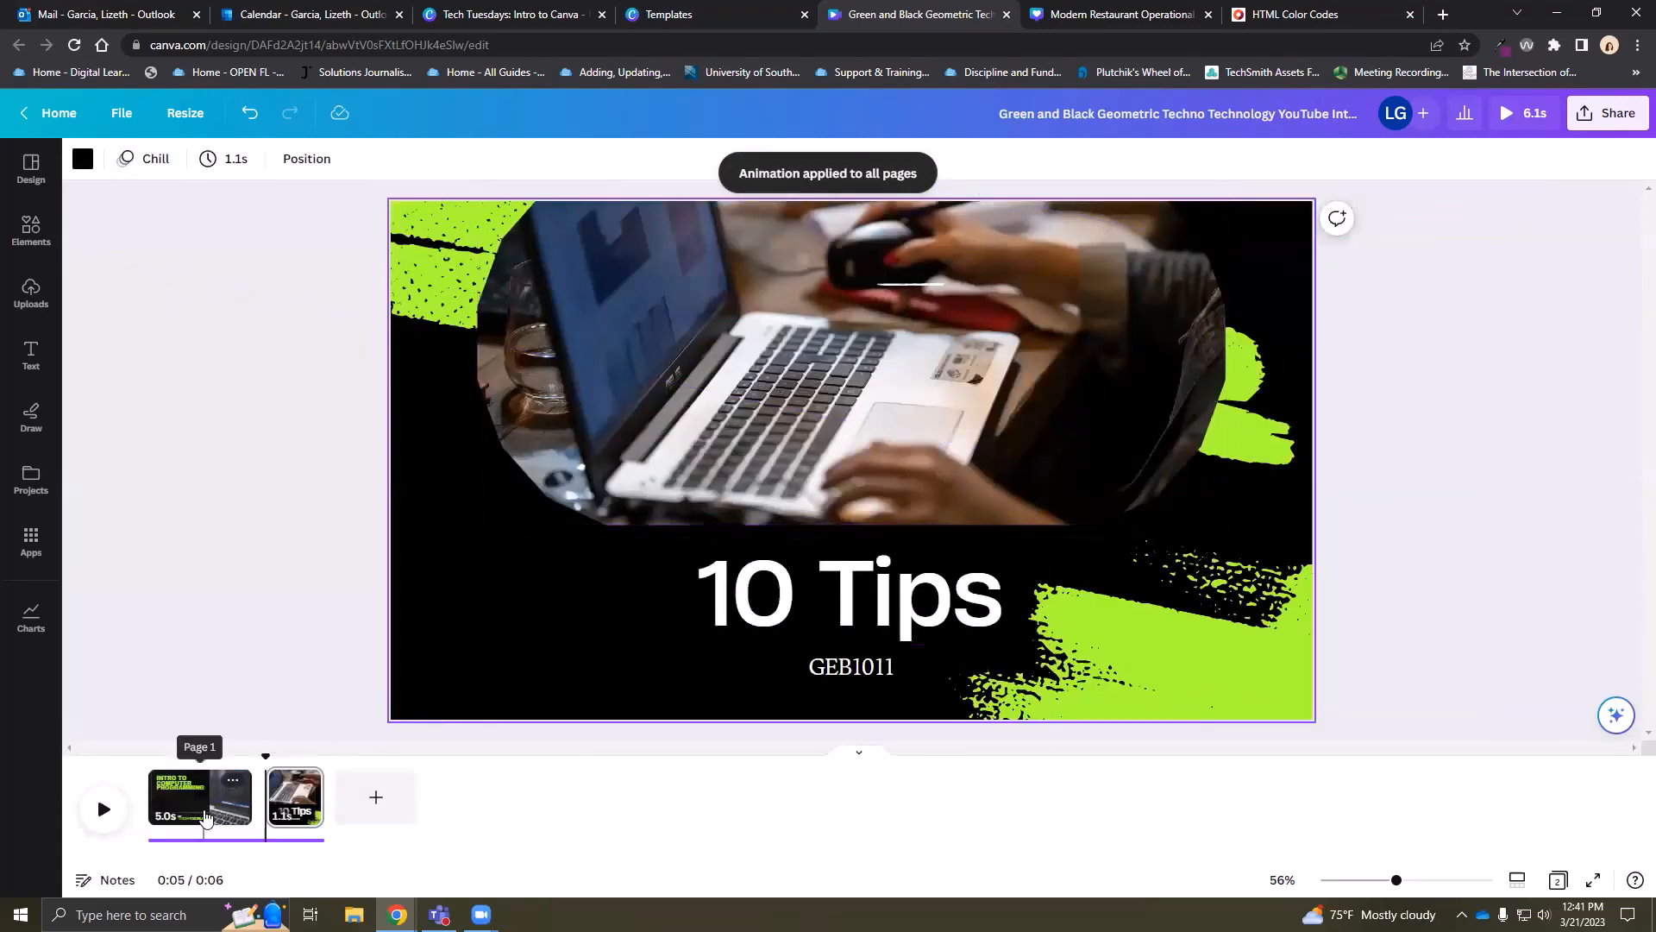
click(205, 816)
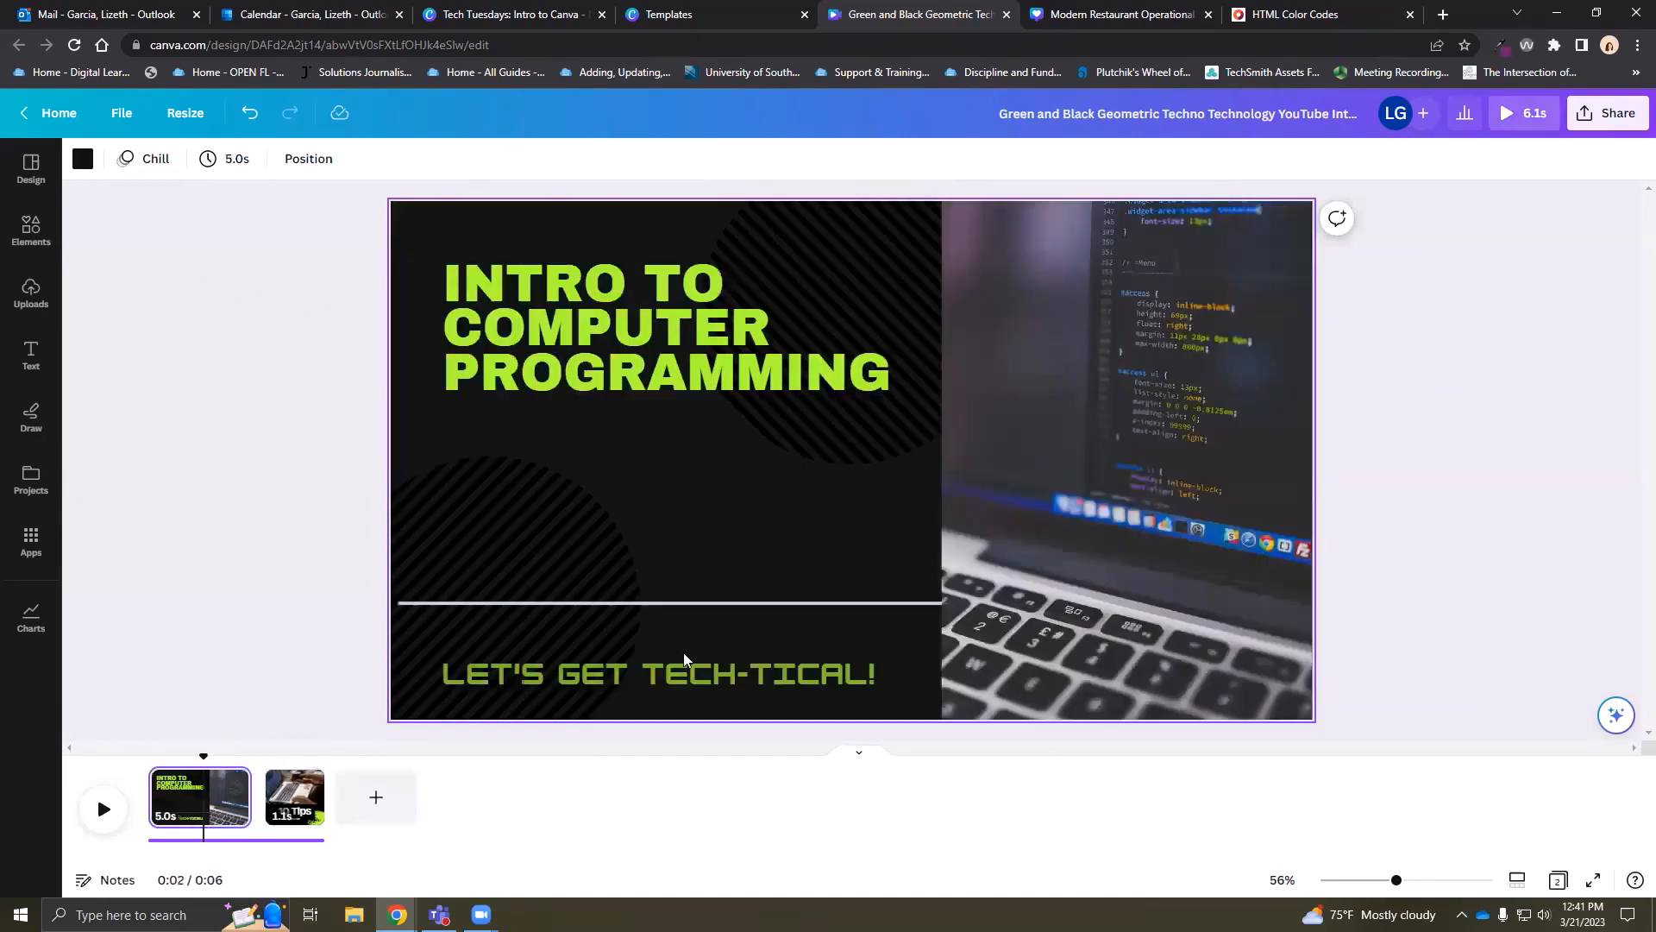
Set the page duration to 5.0 seconds and apply it to all pages
click(240, 164)
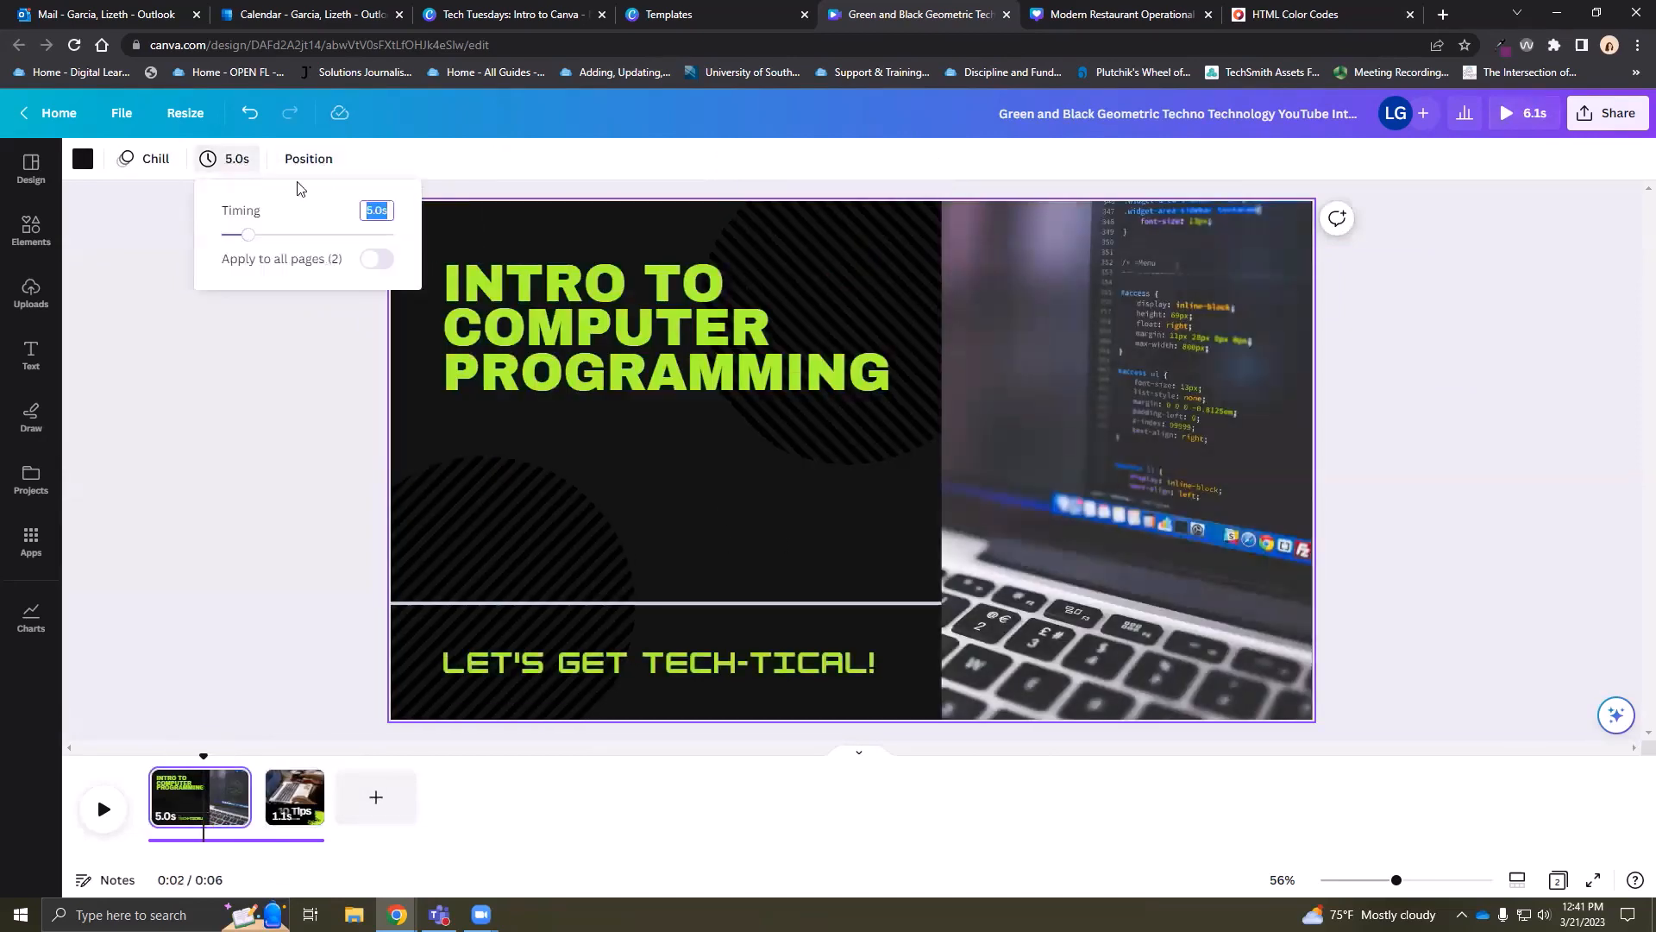
mouse_move(259, 241)
mouse_down()
mouse_move(244, 230)
mouse_move(248, 245)
mouse_up()
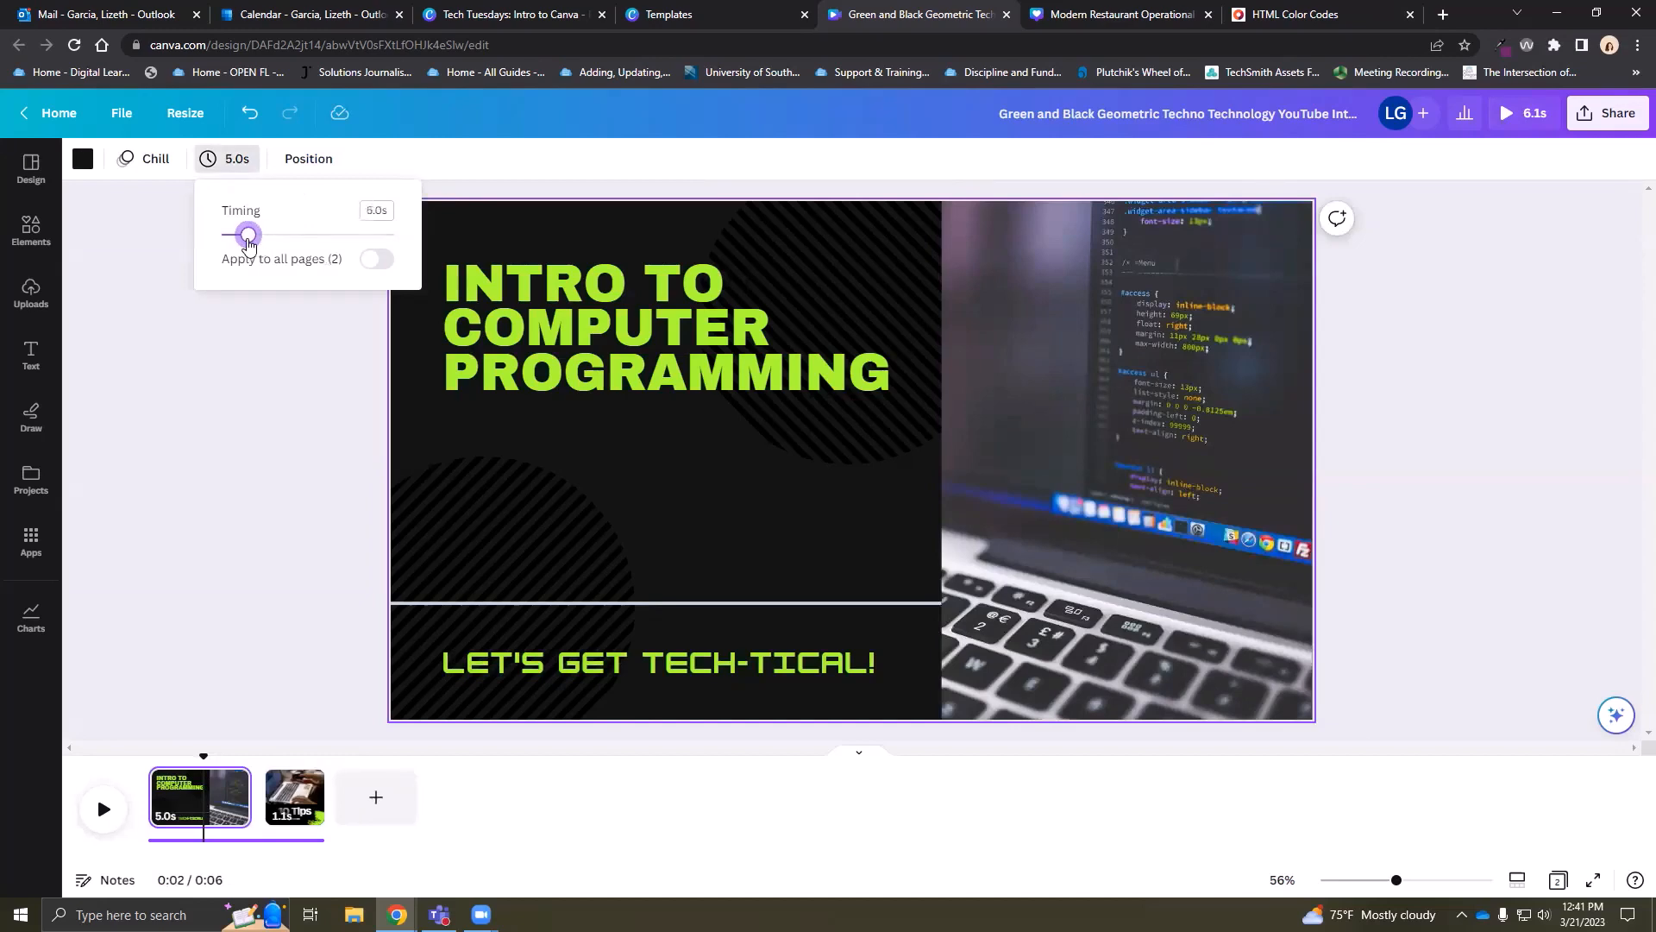
click(377, 259)
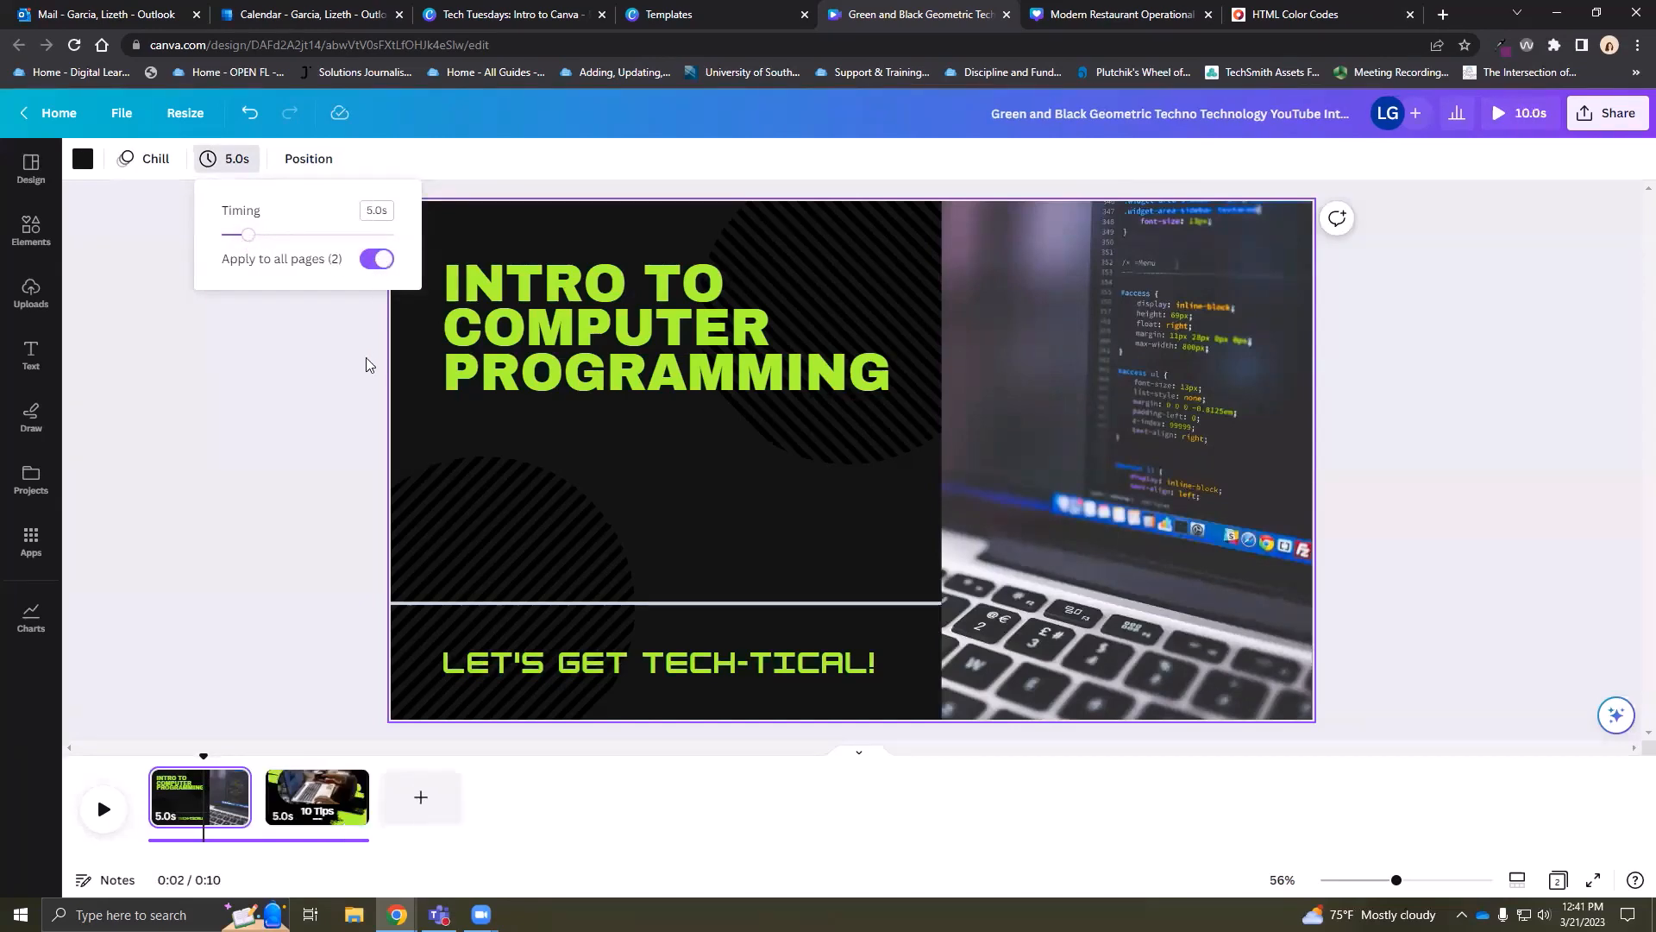
click(284, 585)
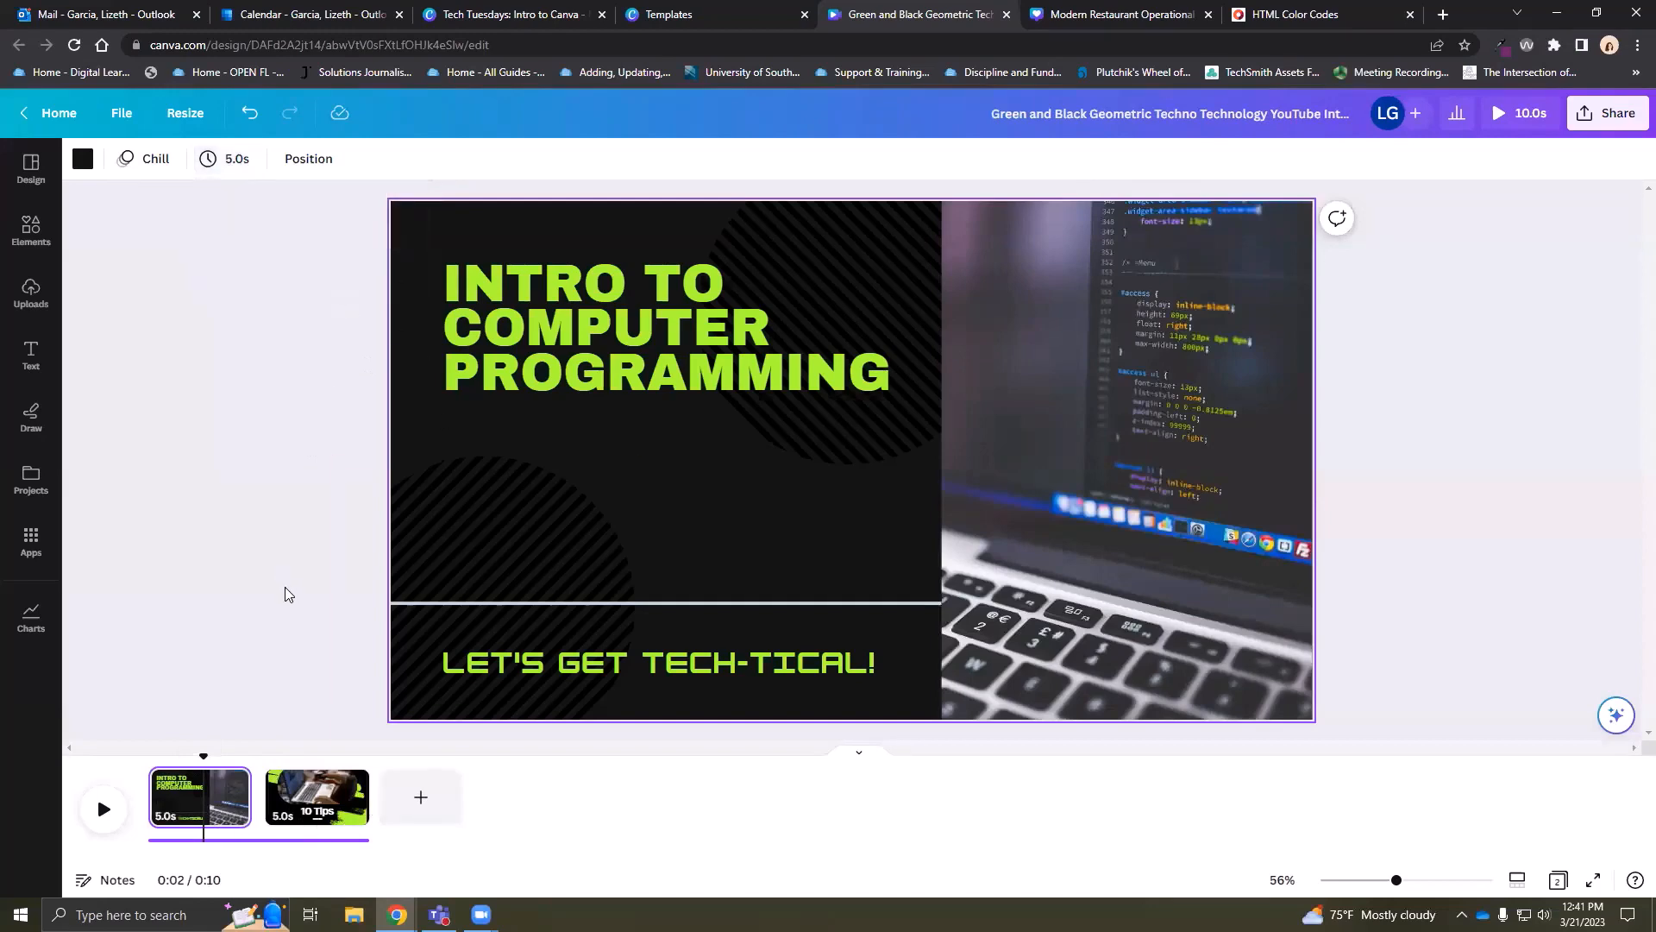
Try case and alignment options on the title, leaving it all caps and left-aligned
click(596, 269)
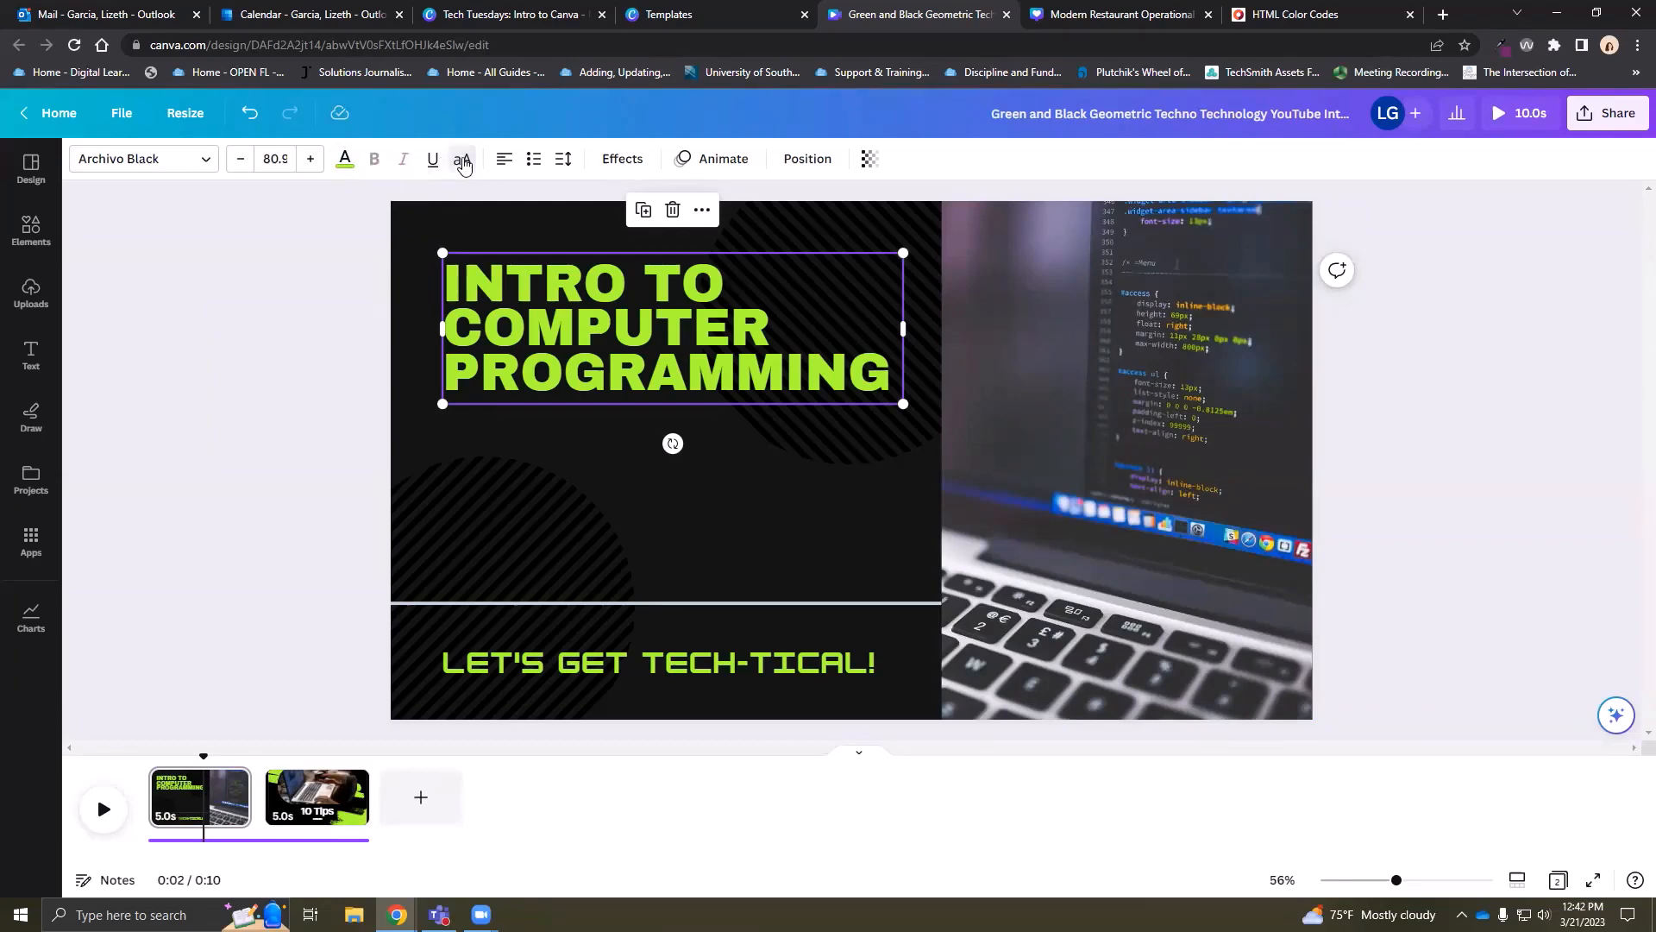
click(464, 161)
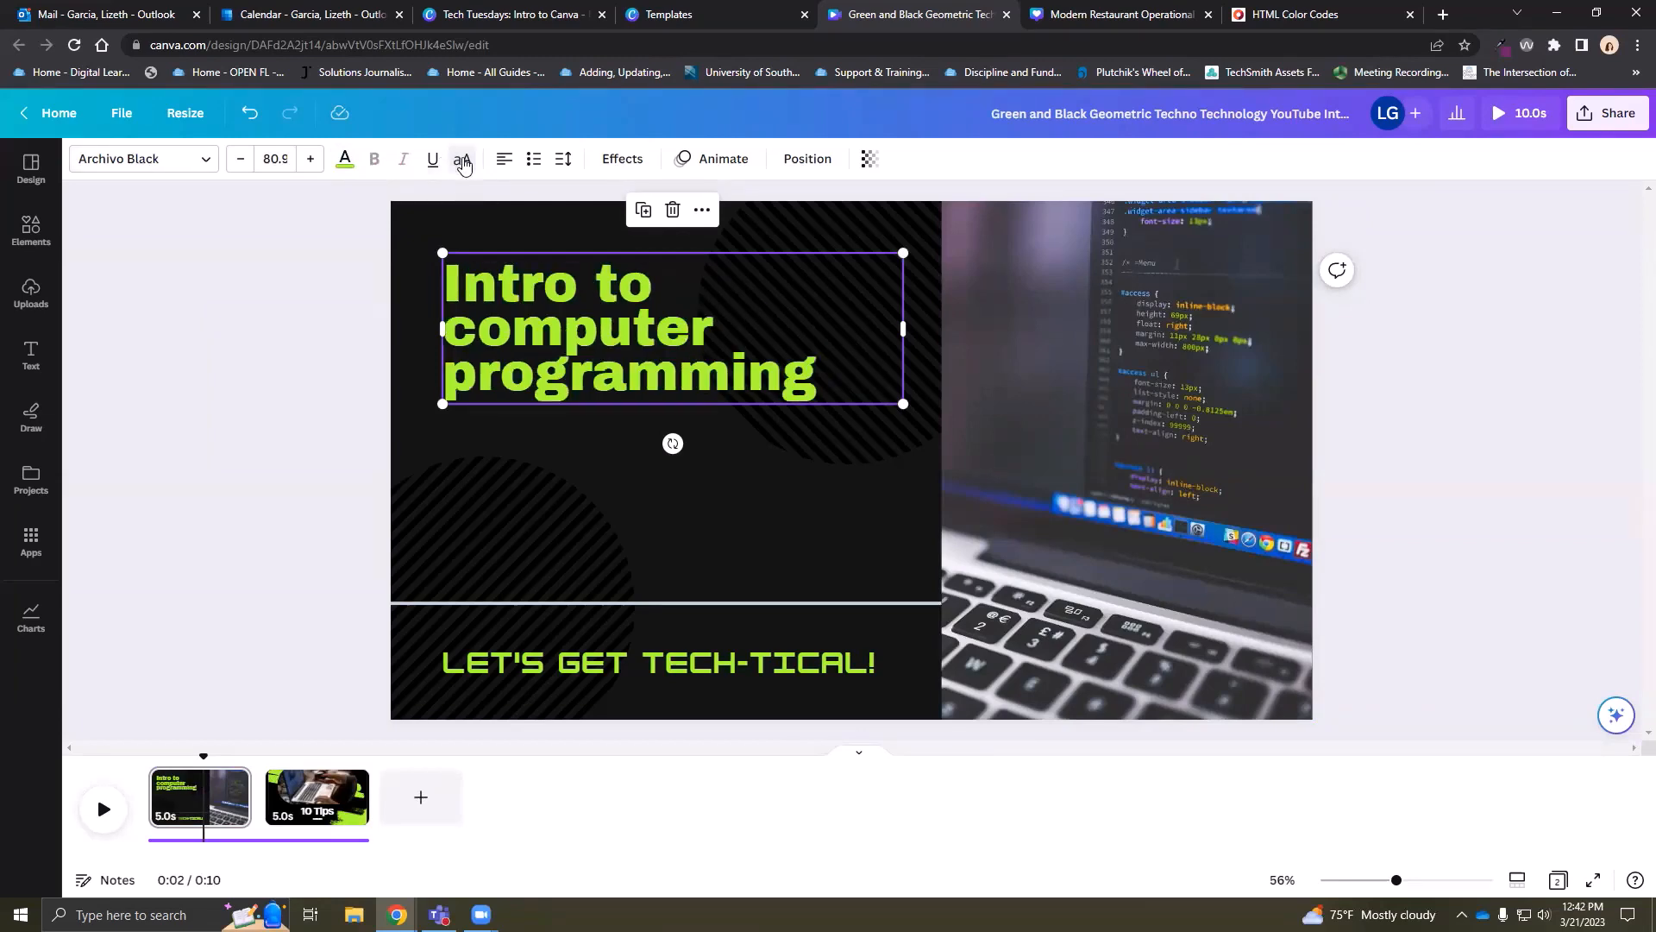
click(463, 160)
click(463, 161)
click(462, 161)
click(504, 161)
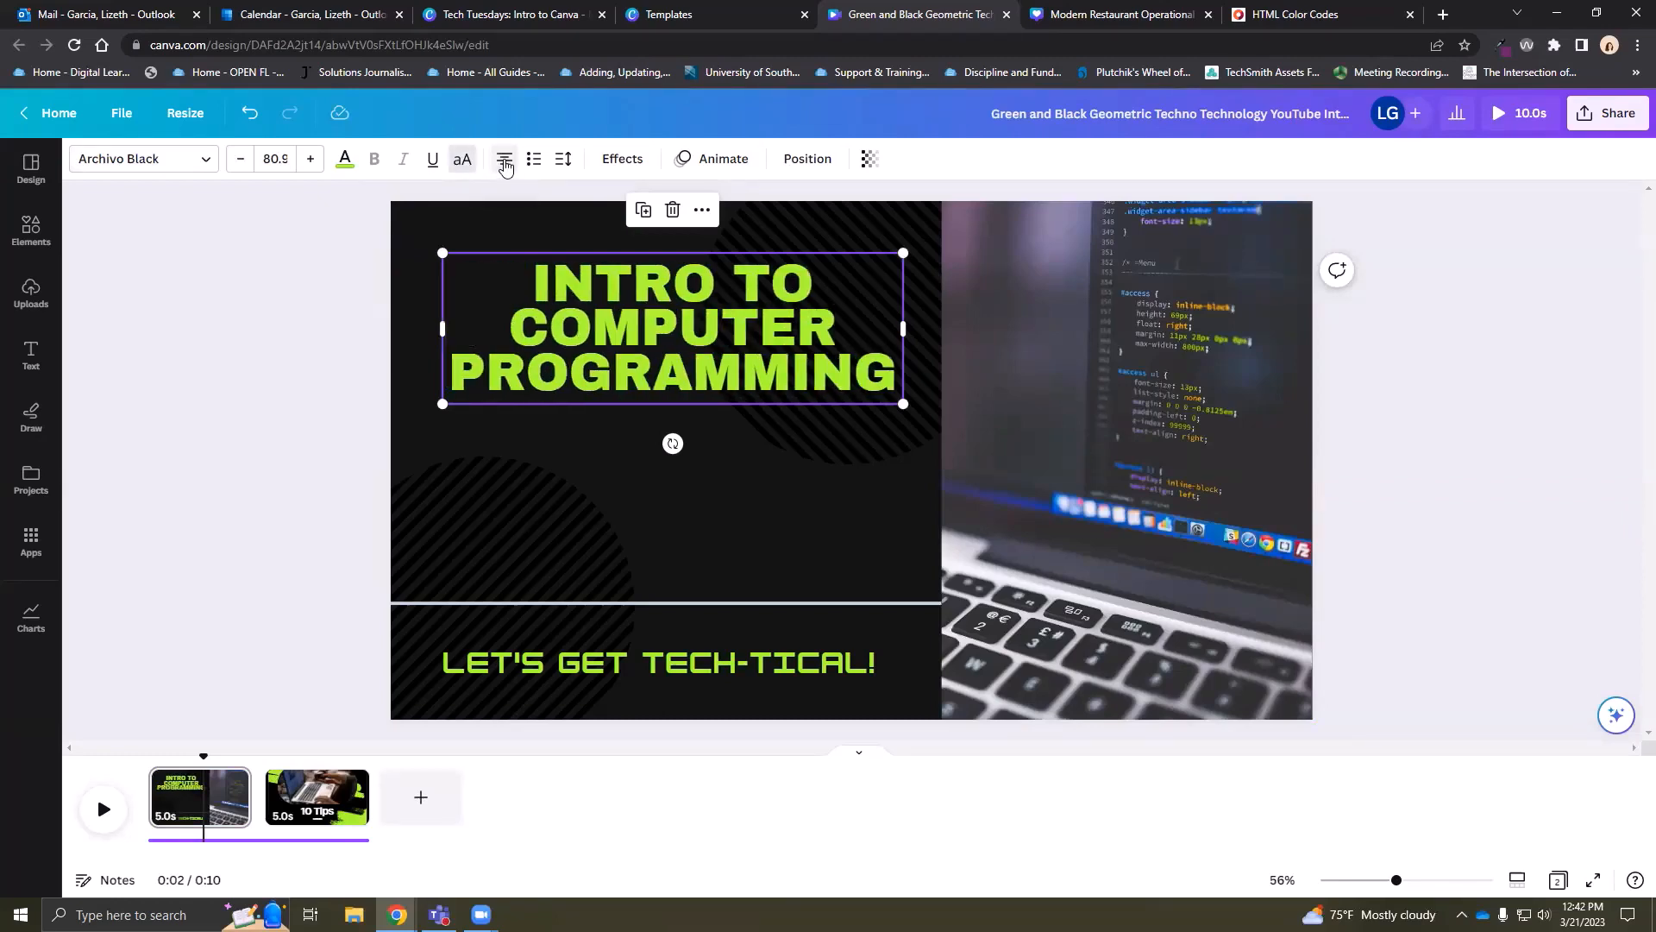
click(505, 162)
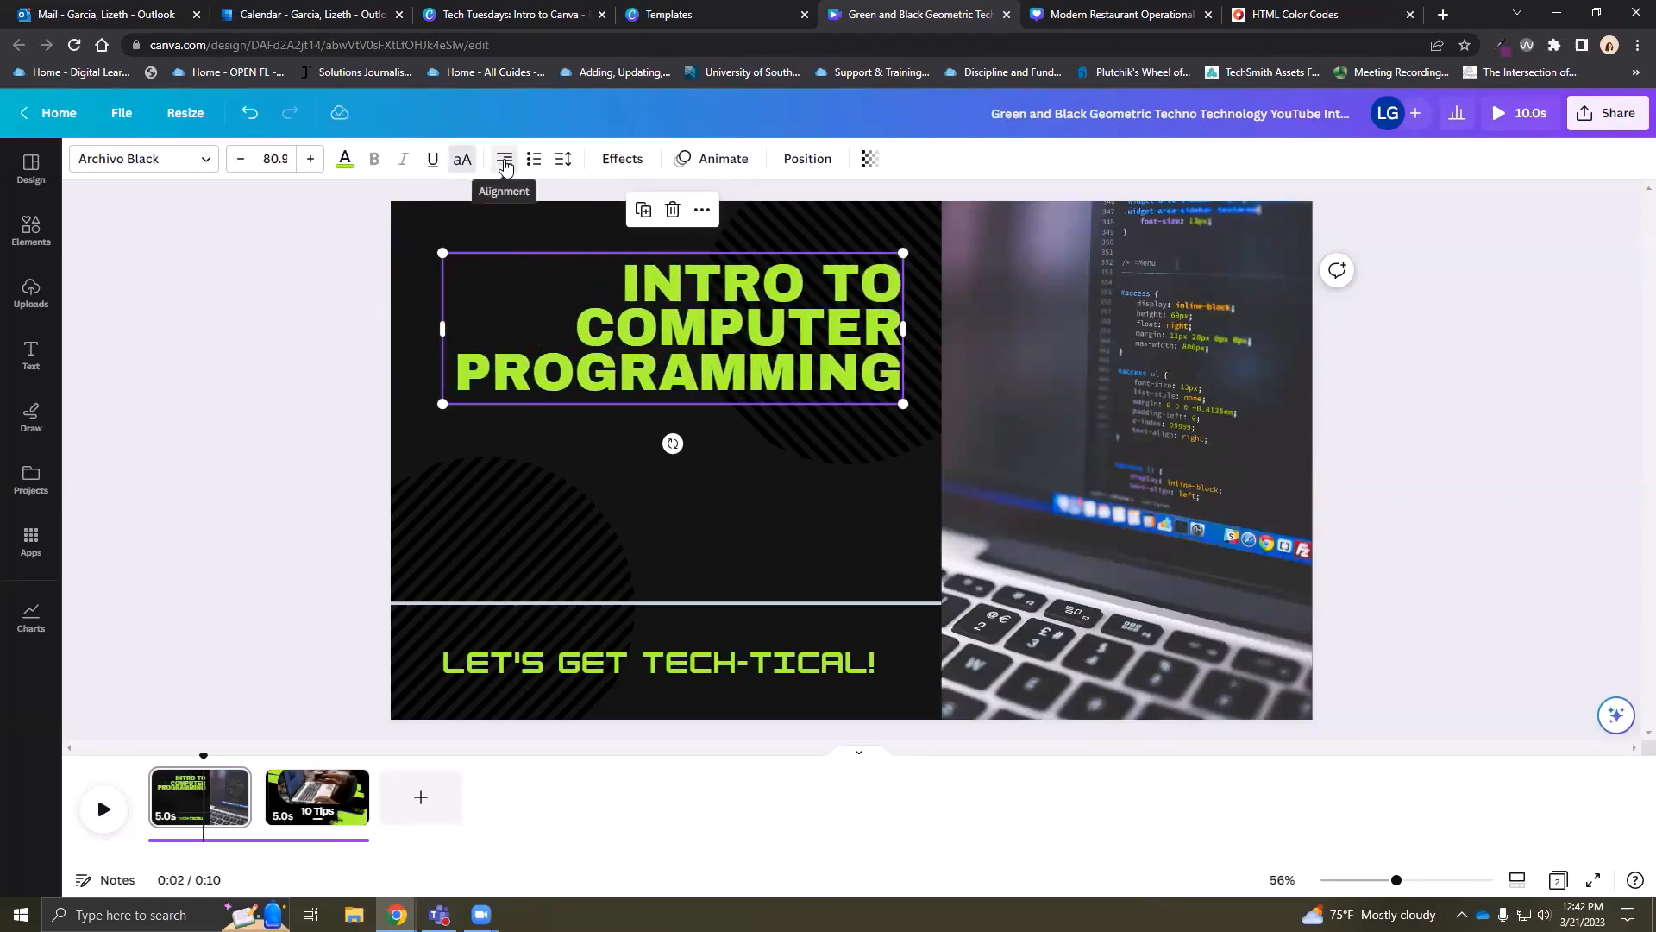
click(505, 162)
click(505, 163)
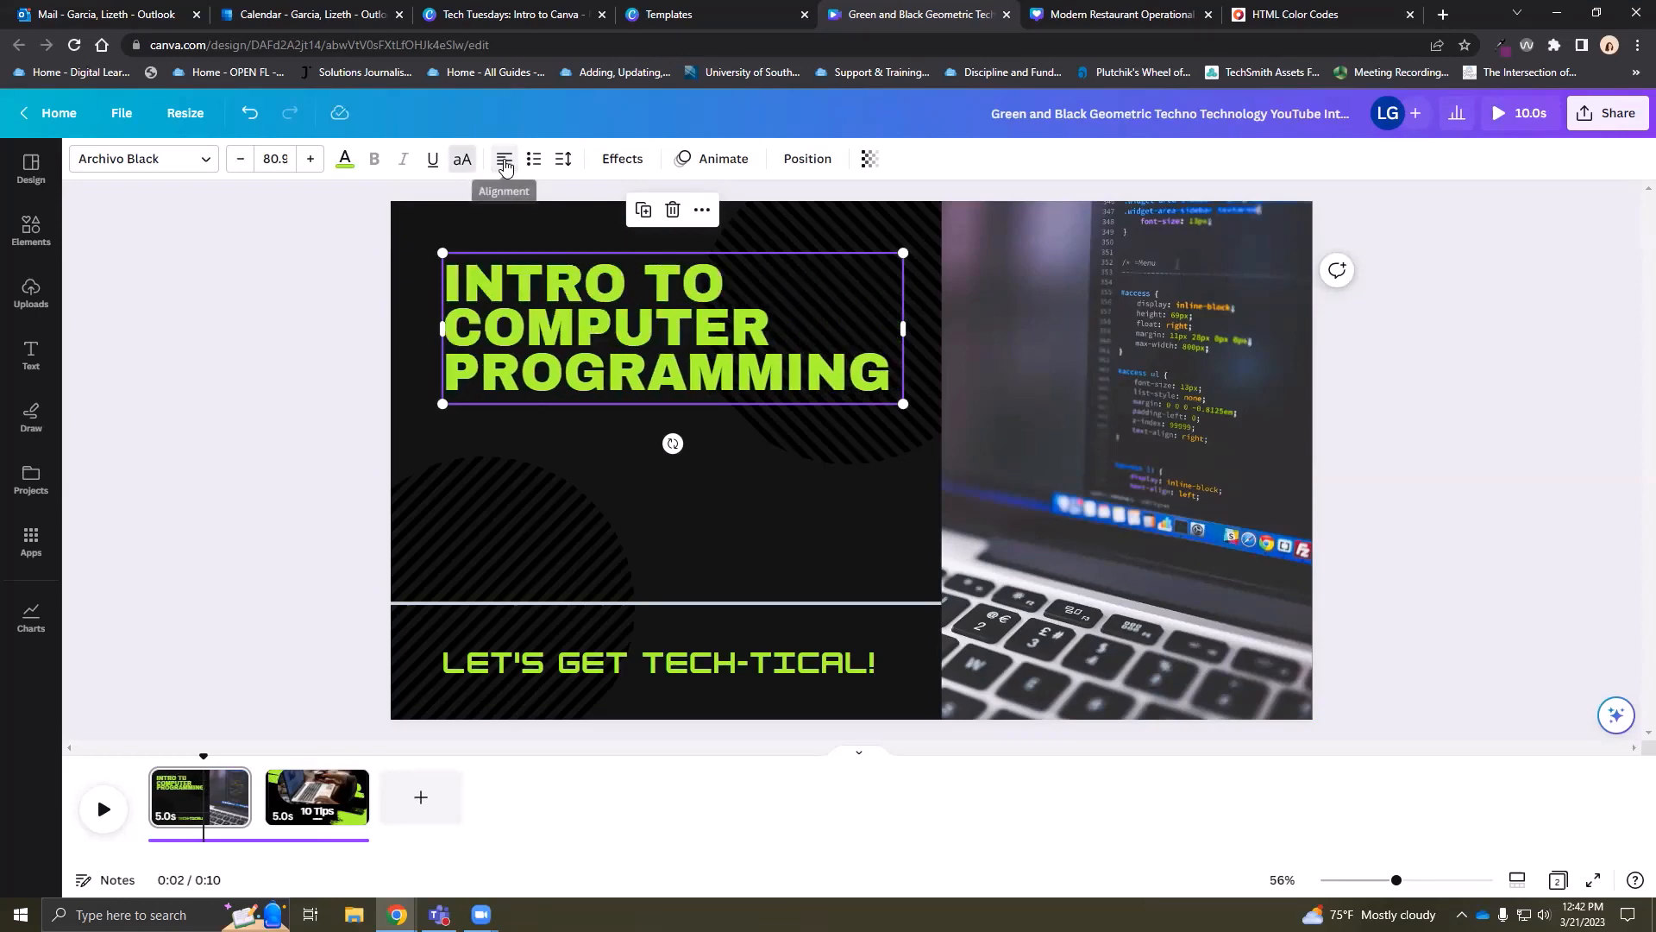
Cycle the title through bulleted and numbered list styles, then remove list formatting
click(533, 161)
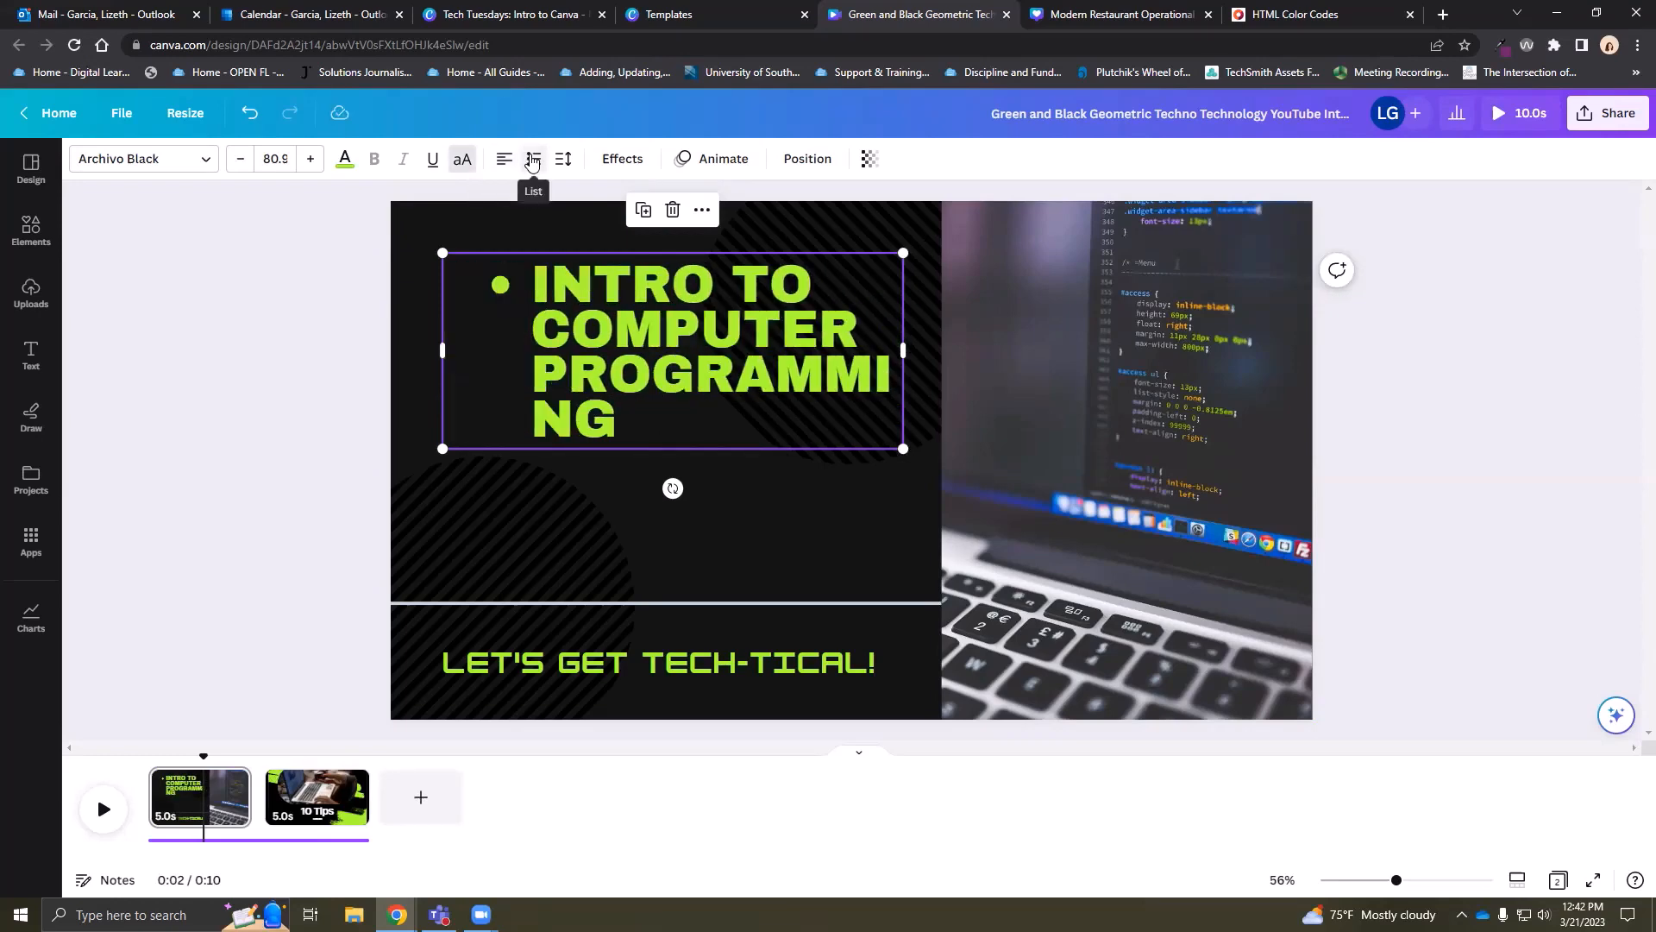
click(533, 160)
click(533, 160)
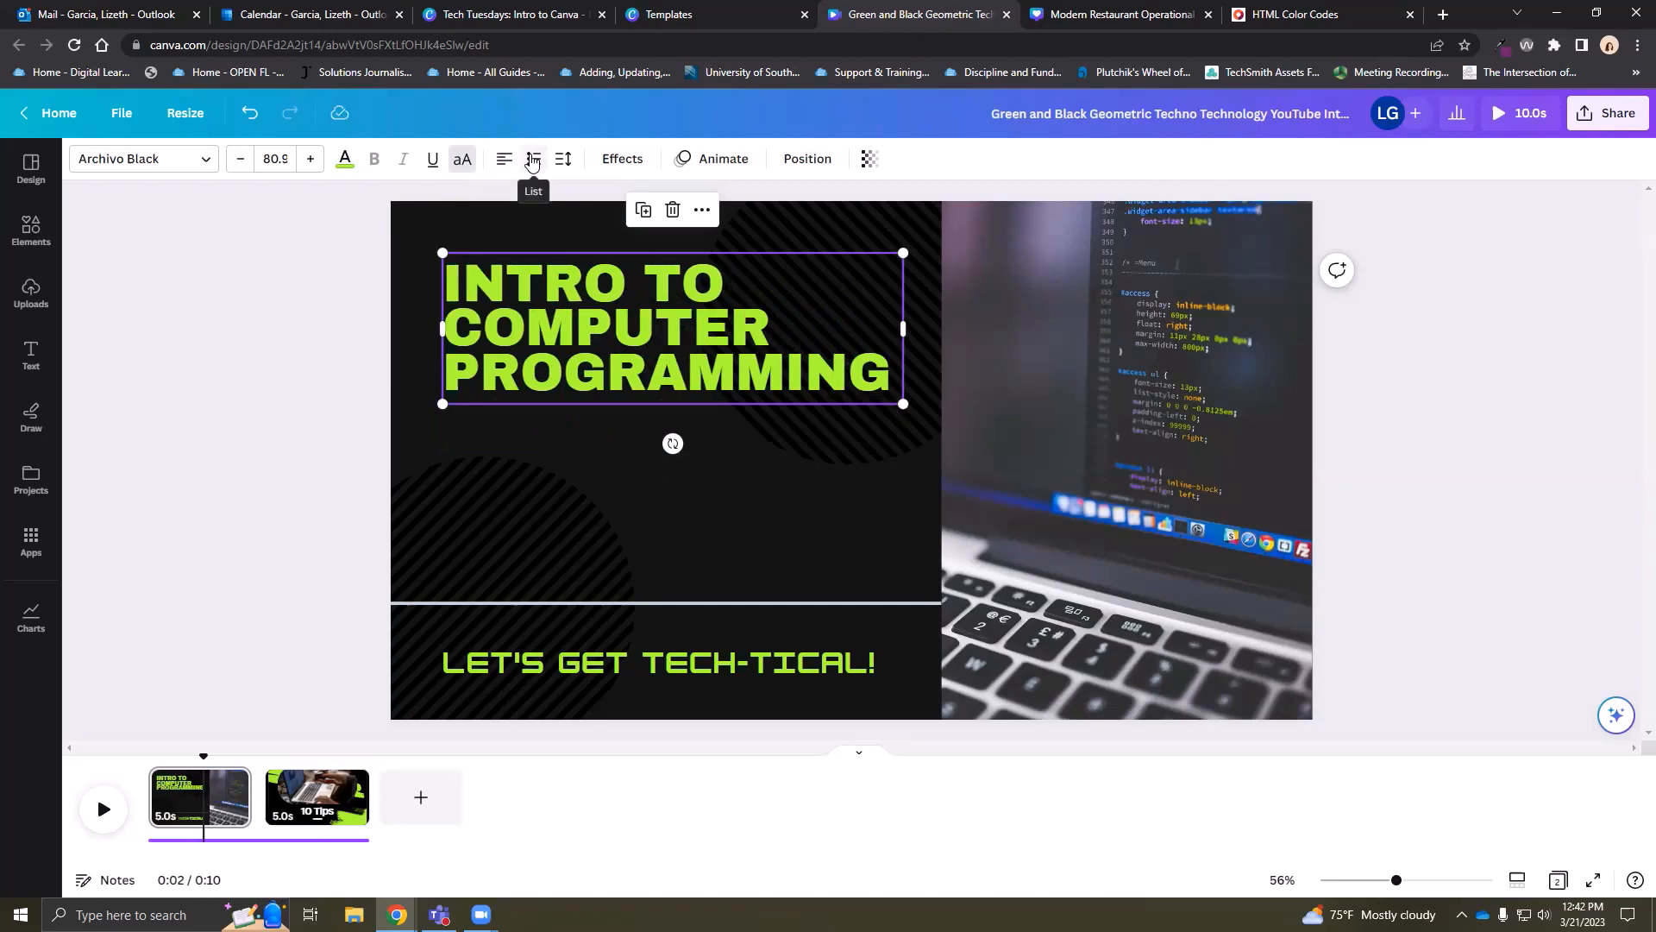
click(533, 160)
click(533, 160)
click(533, 161)
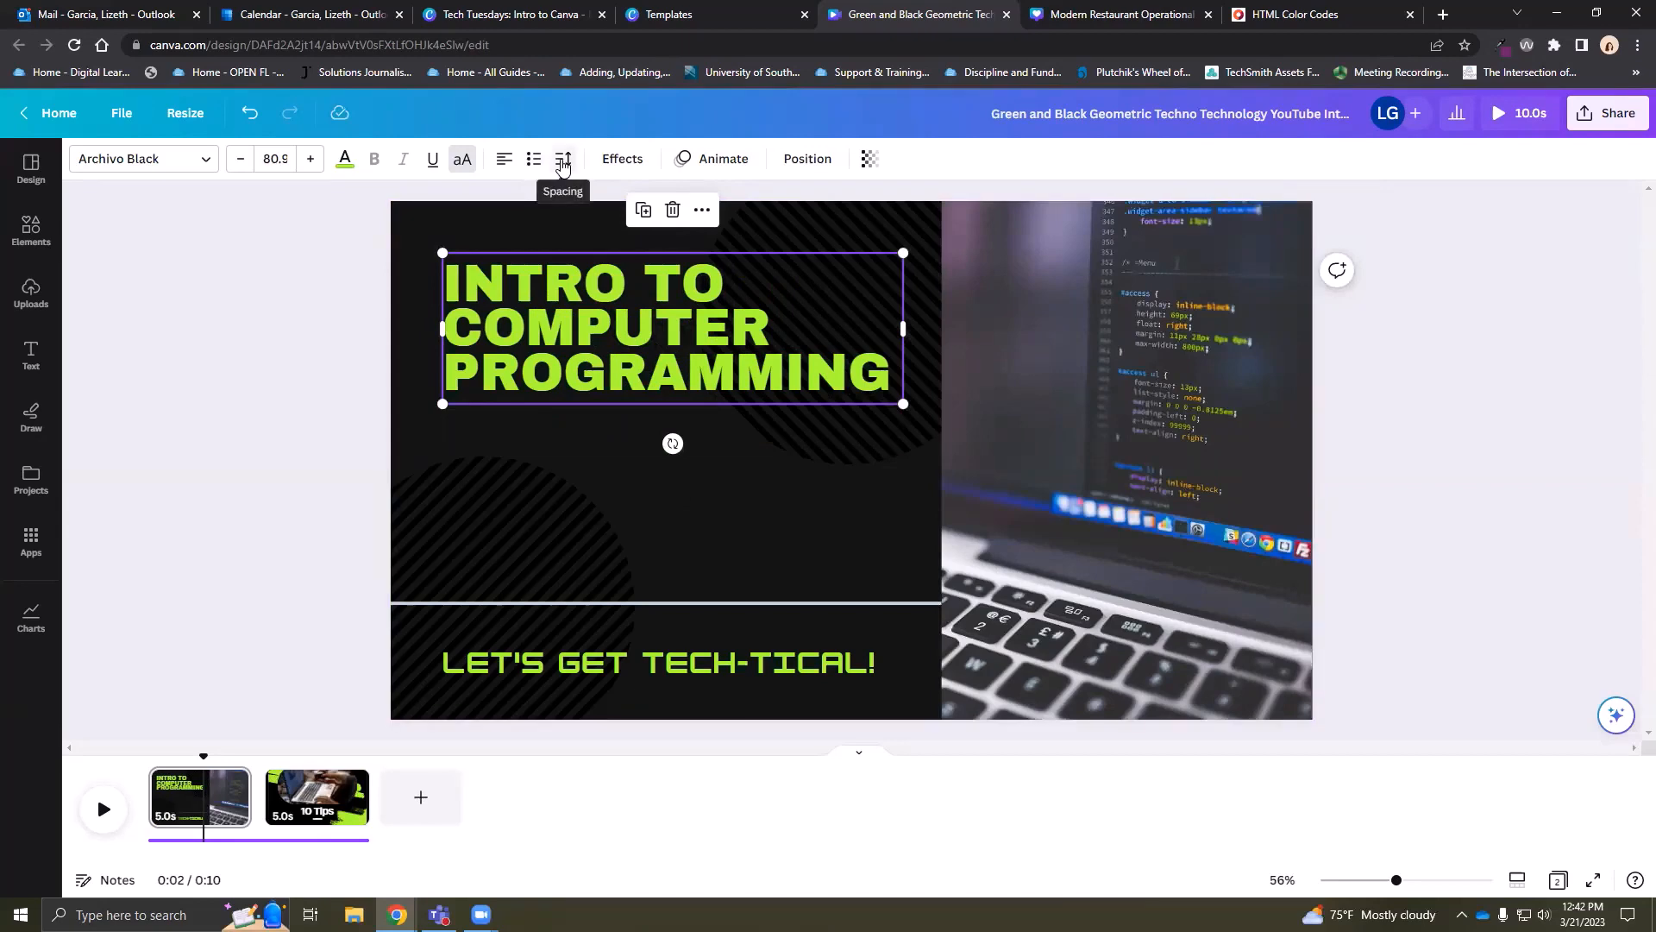
Widen the title's line spacing to 1.04 and bring up the Effects styles
click(562, 164)
click(276, 284)
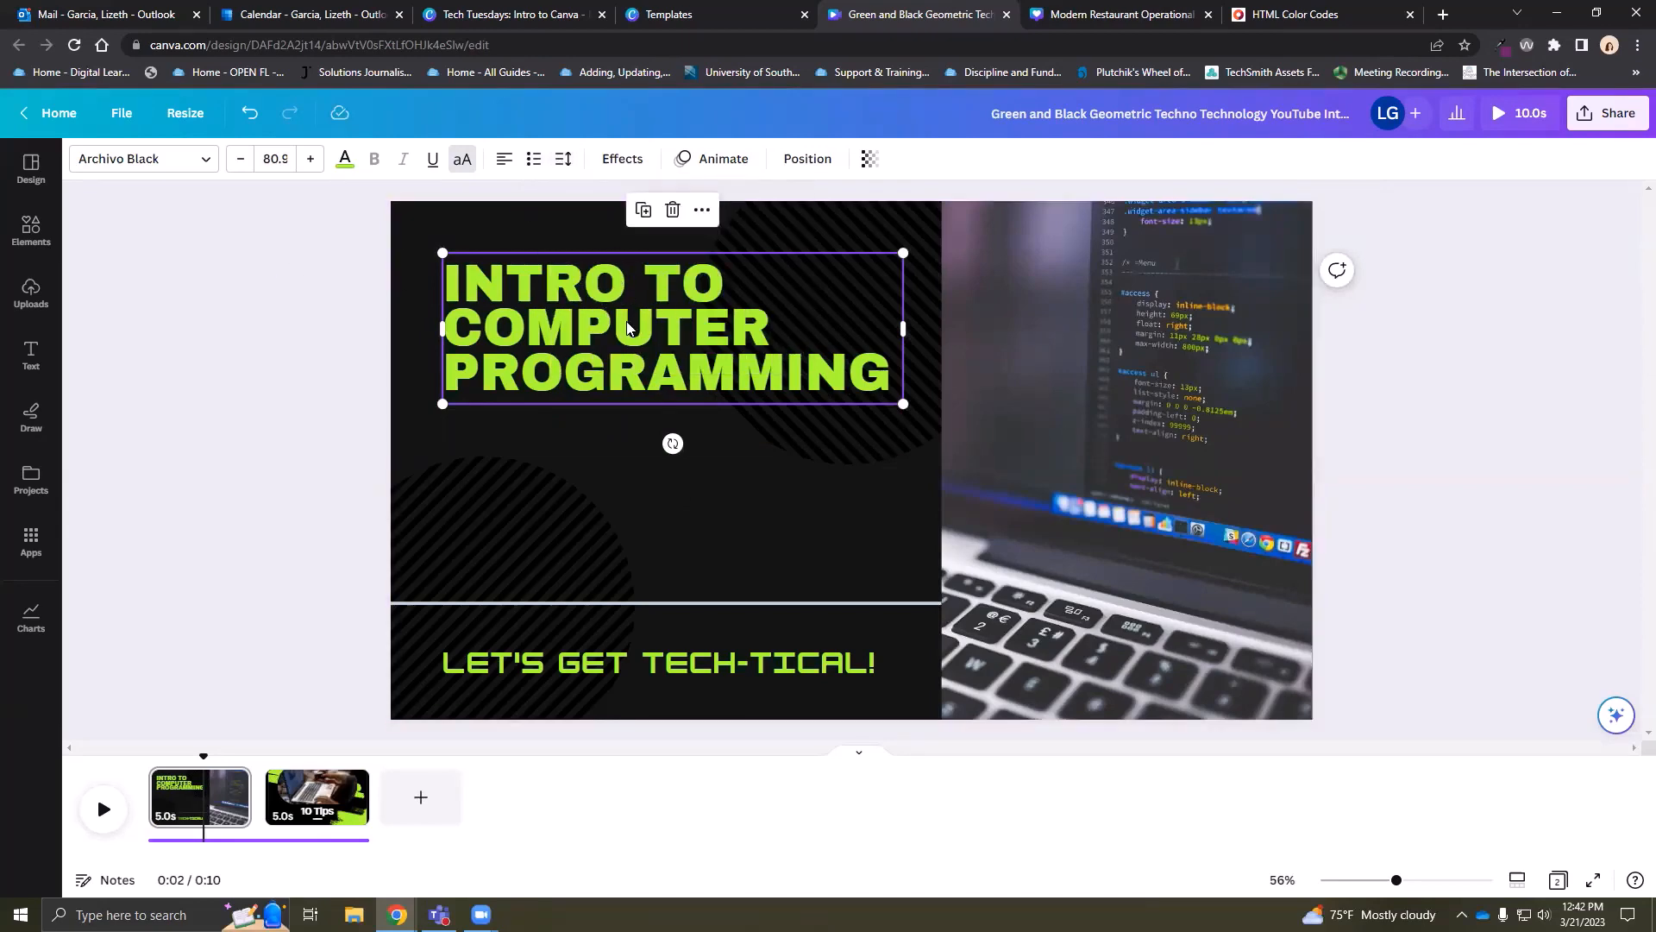
click(565, 164)
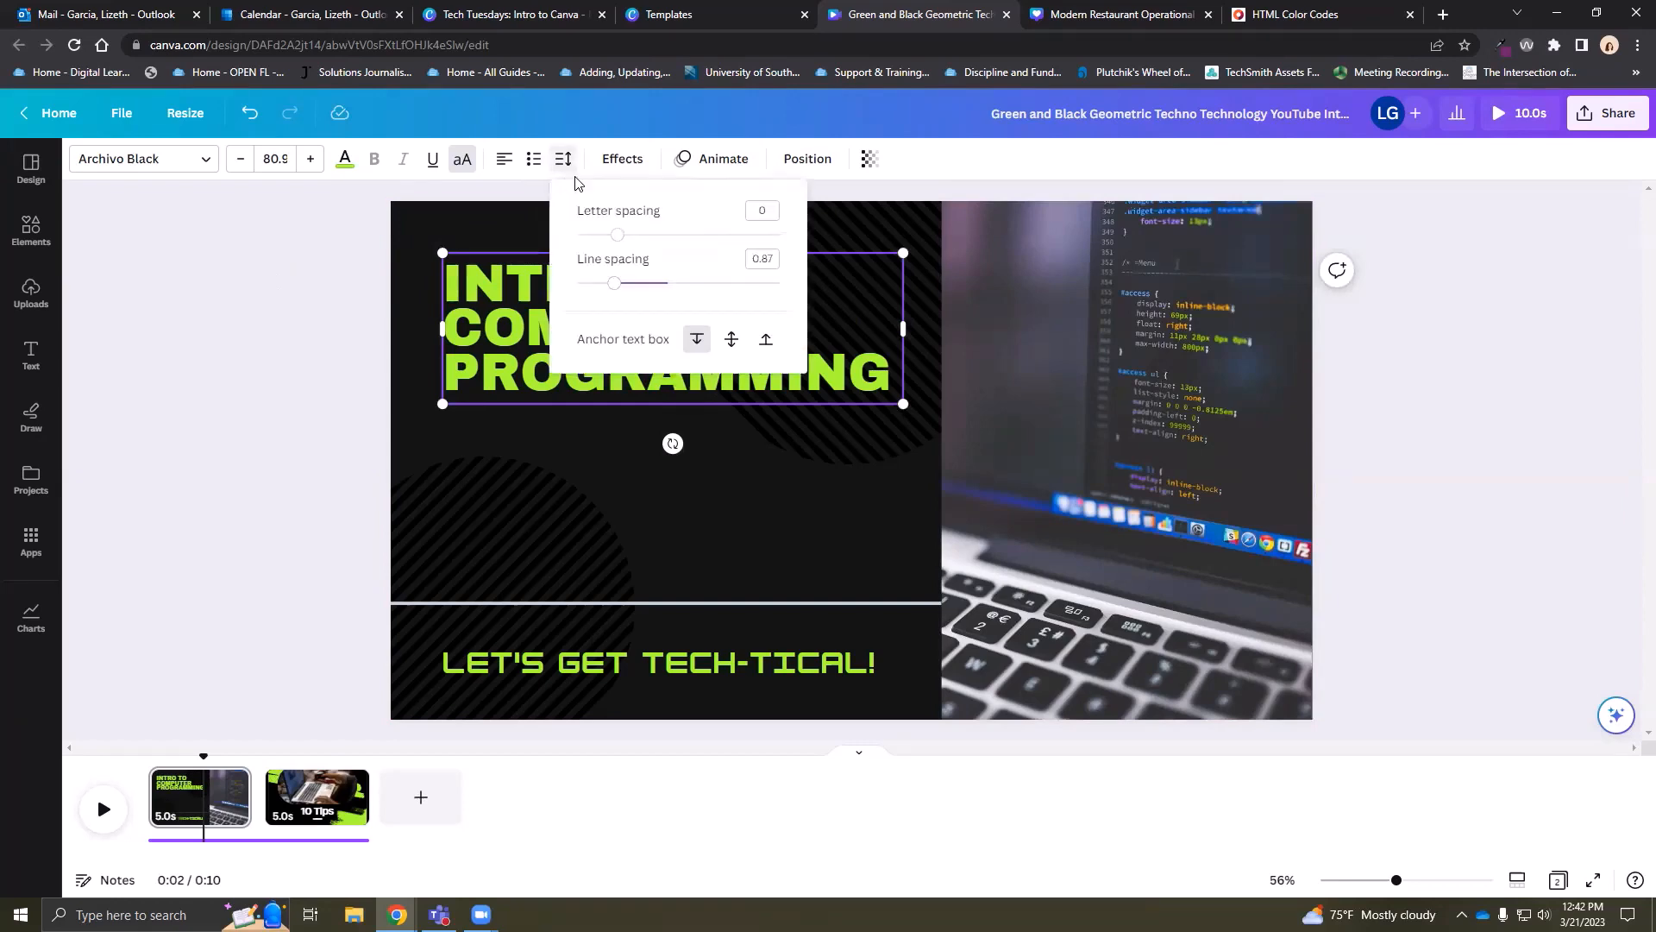
drag(619, 238, 632, 284)
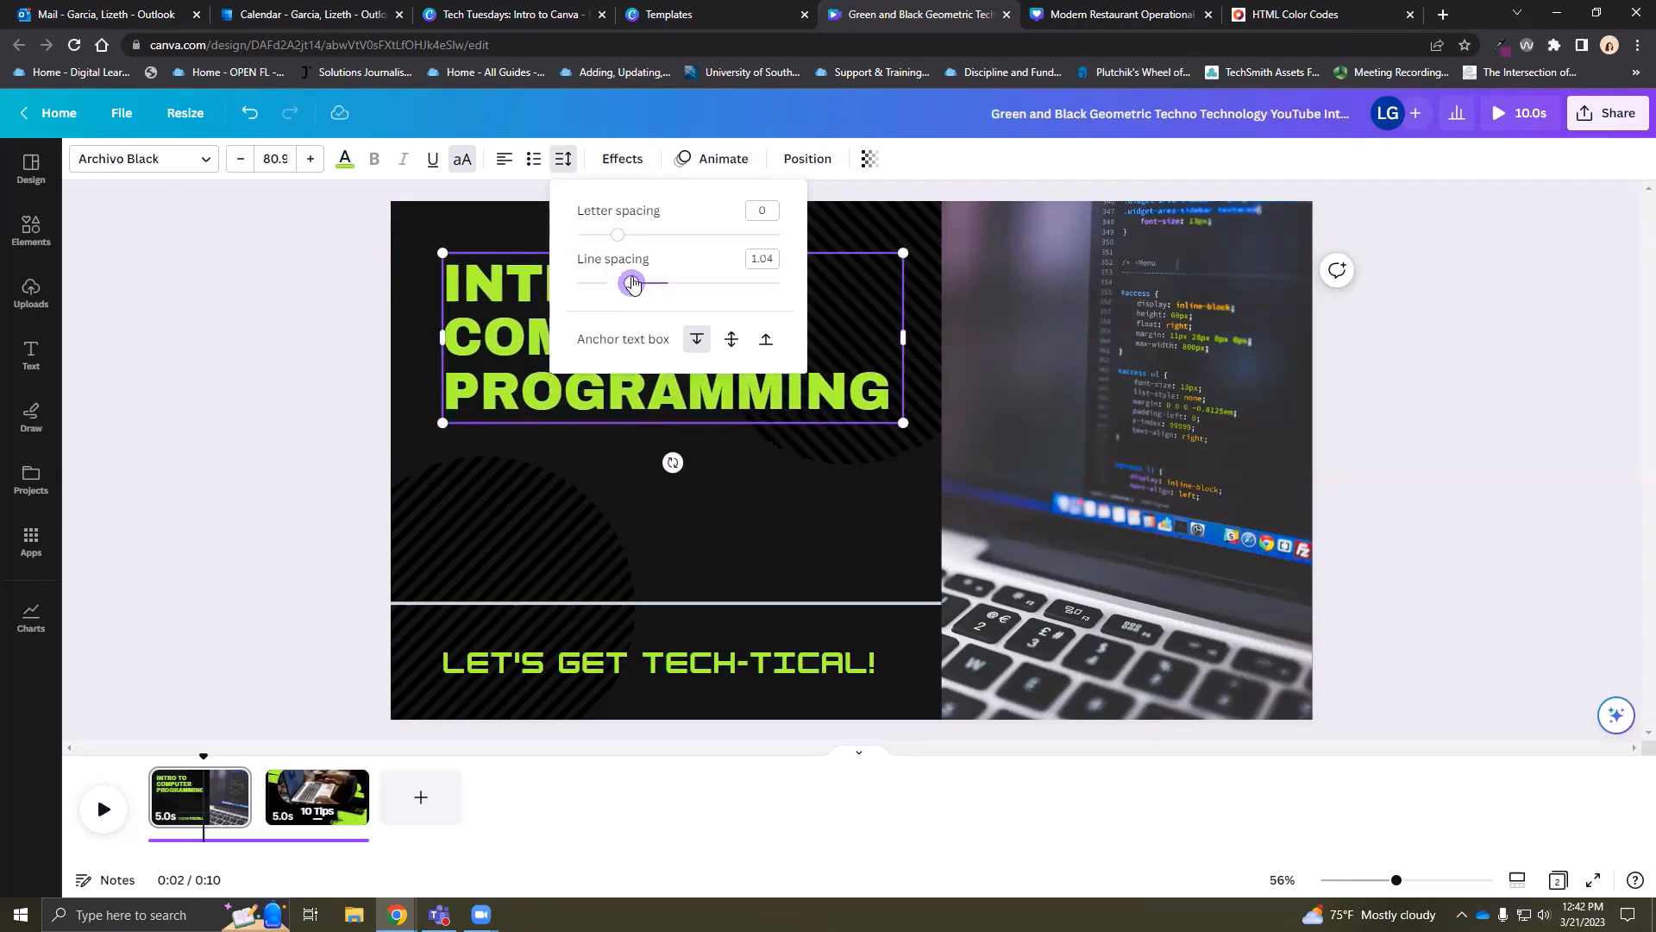
click(335, 369)
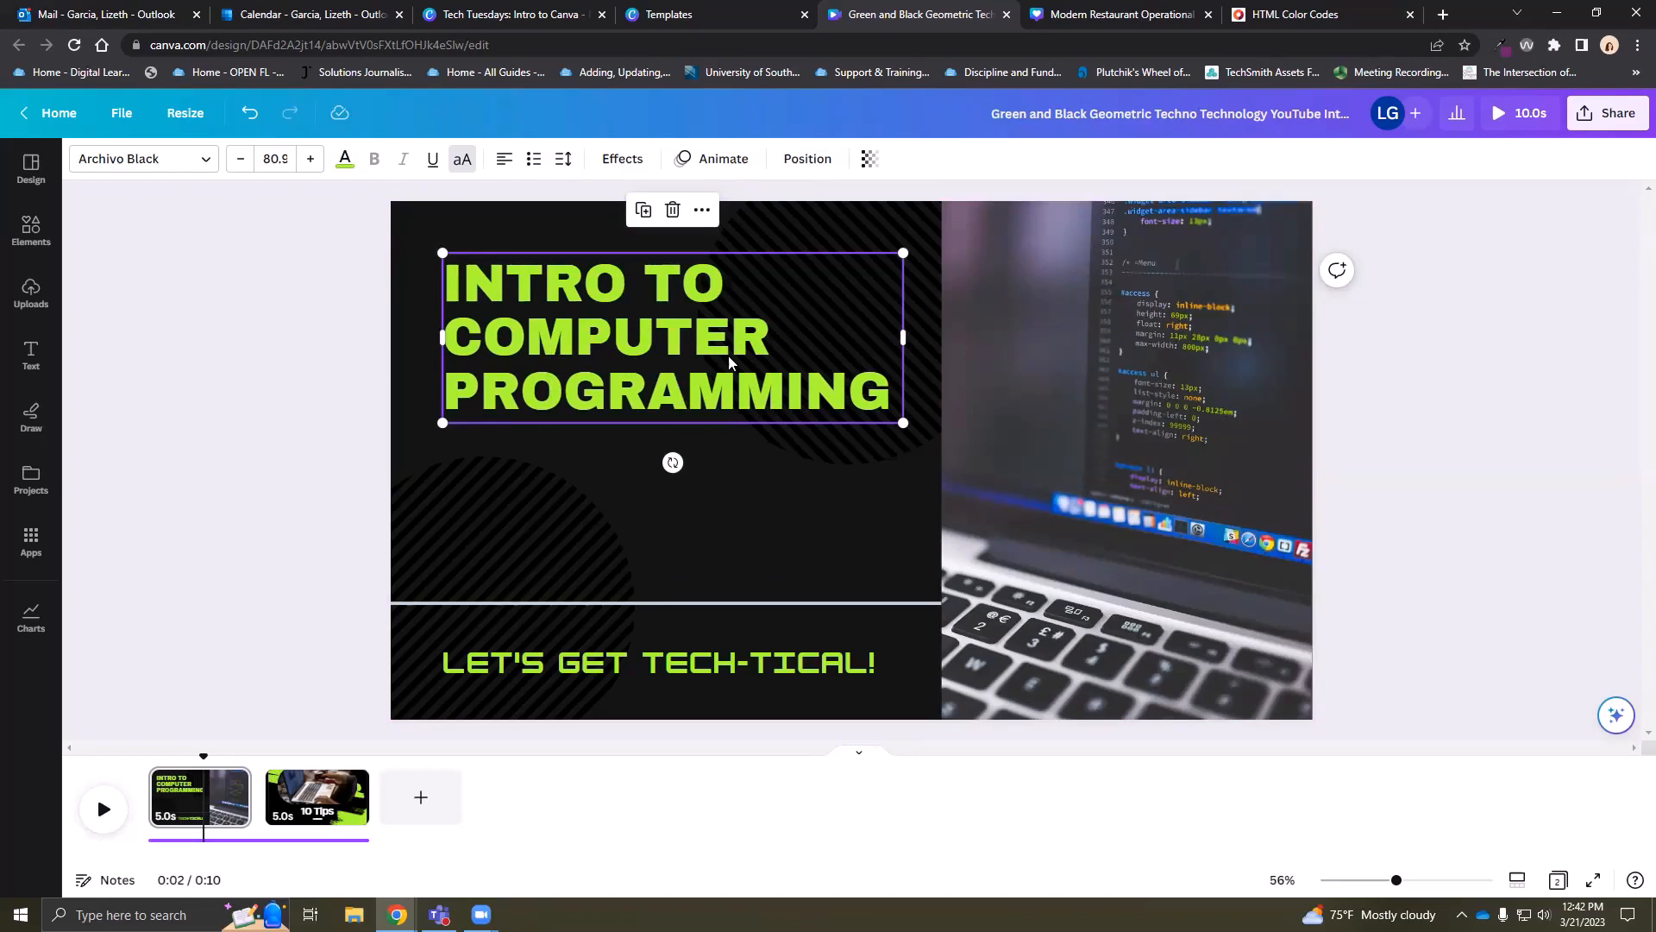
click(622, 159)
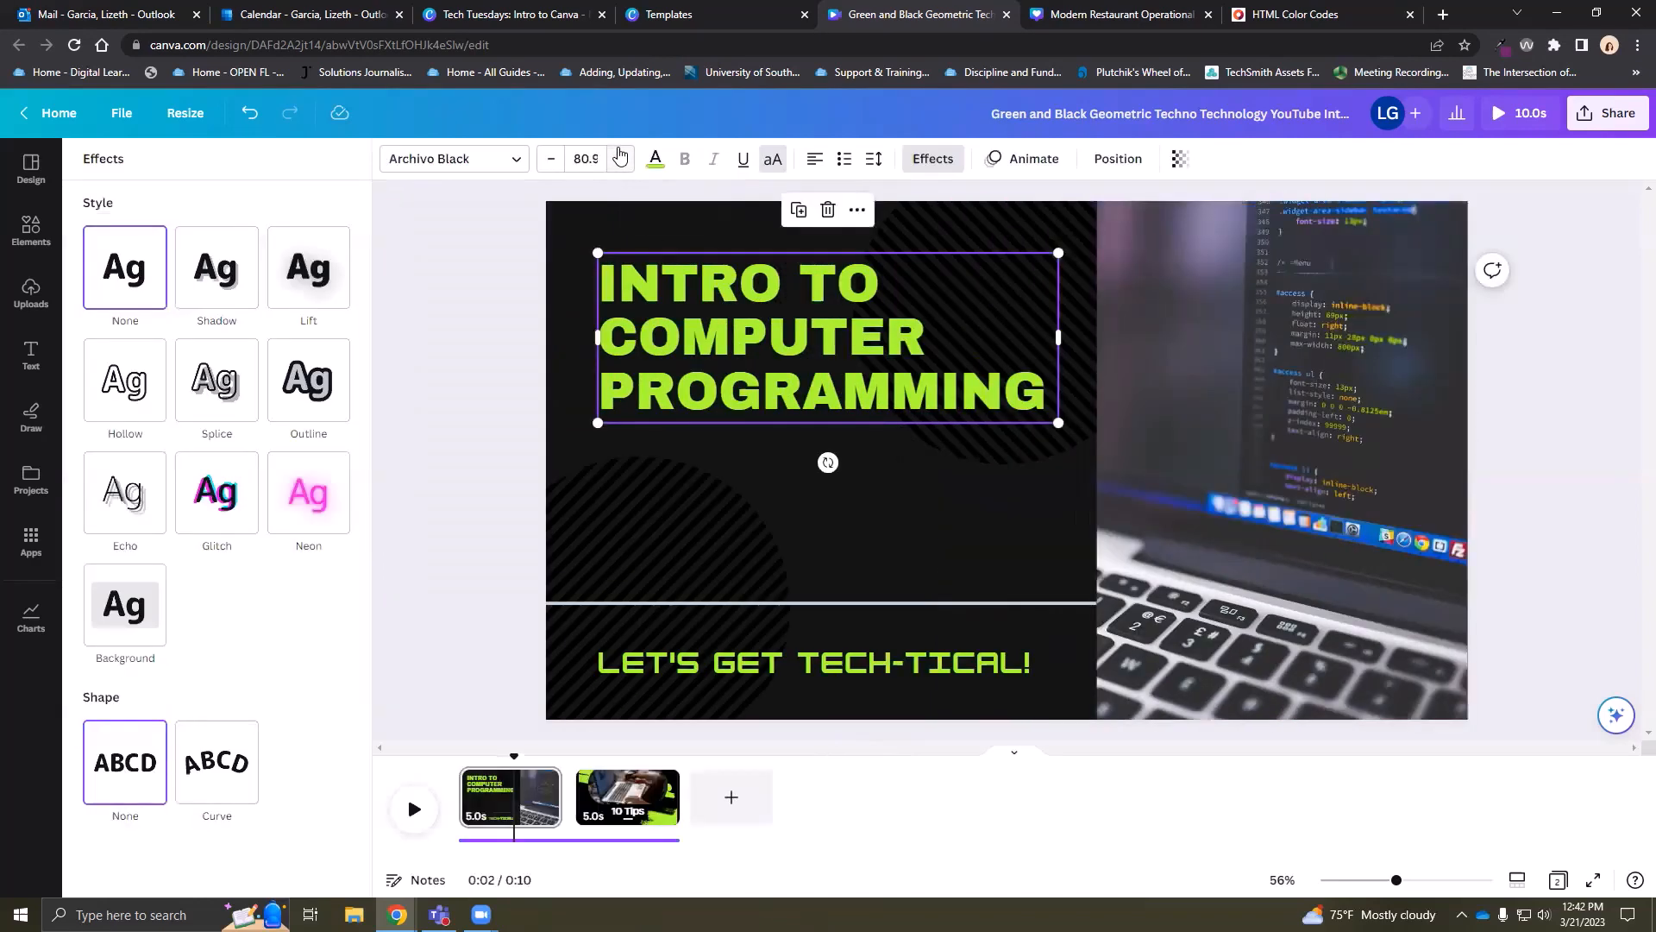
Try the Shadow, Lift, Glitch, Neon and Curve effects on the title
click(239, 269)
click(302, 268)
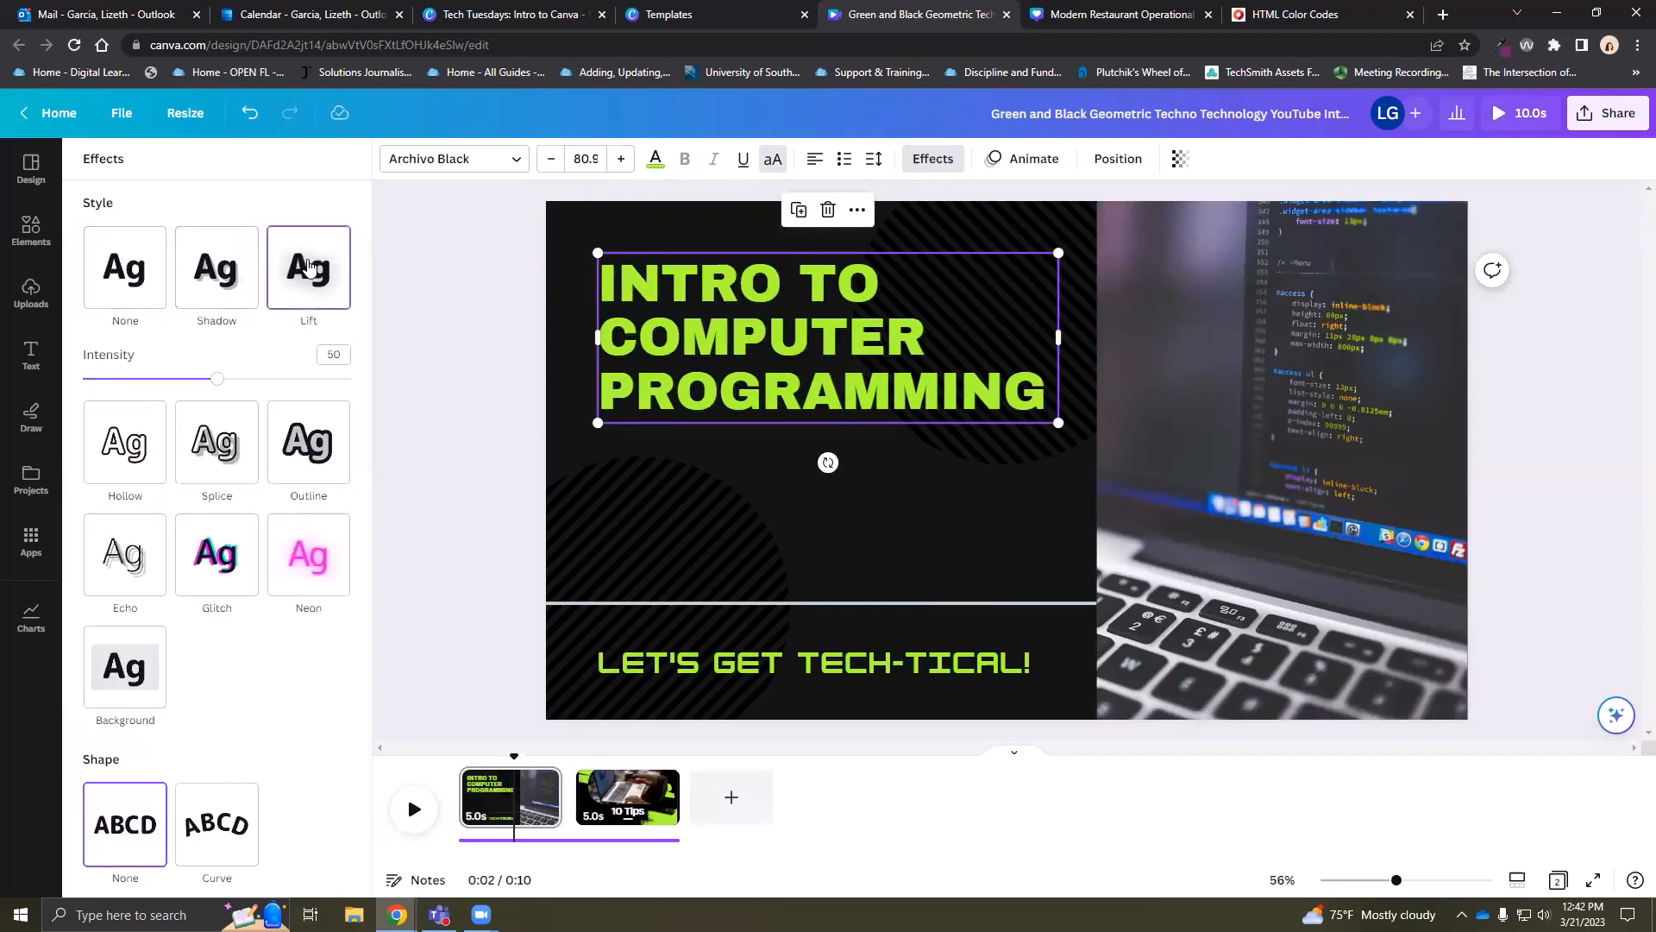
click(209, 563)
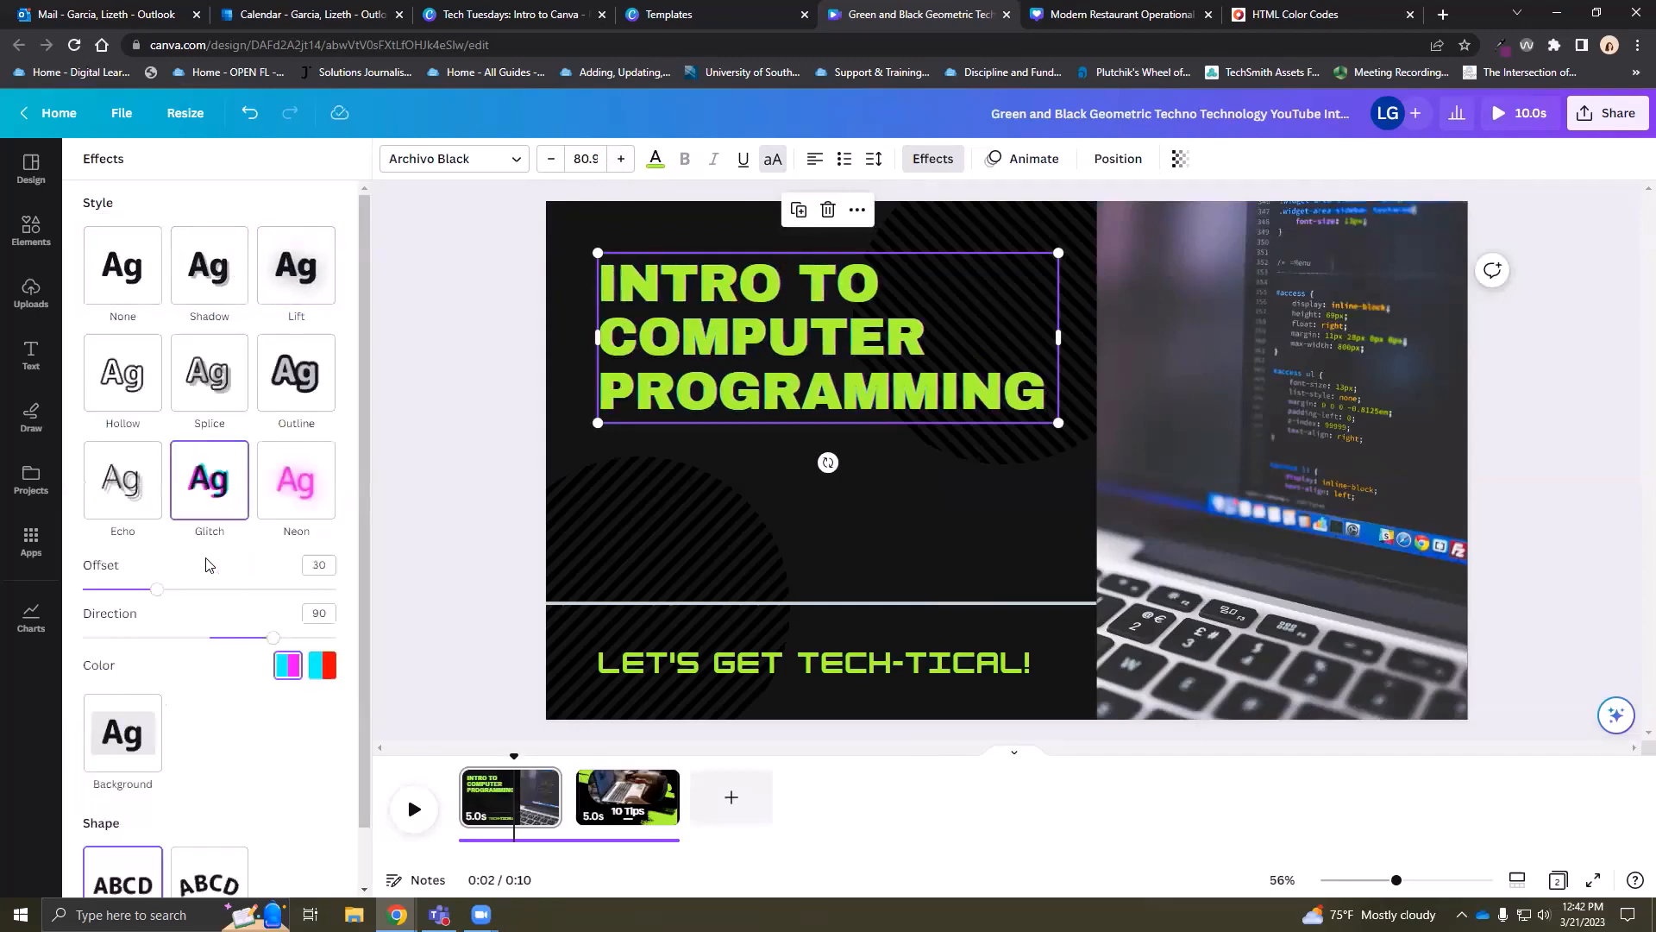
click(299, 495)
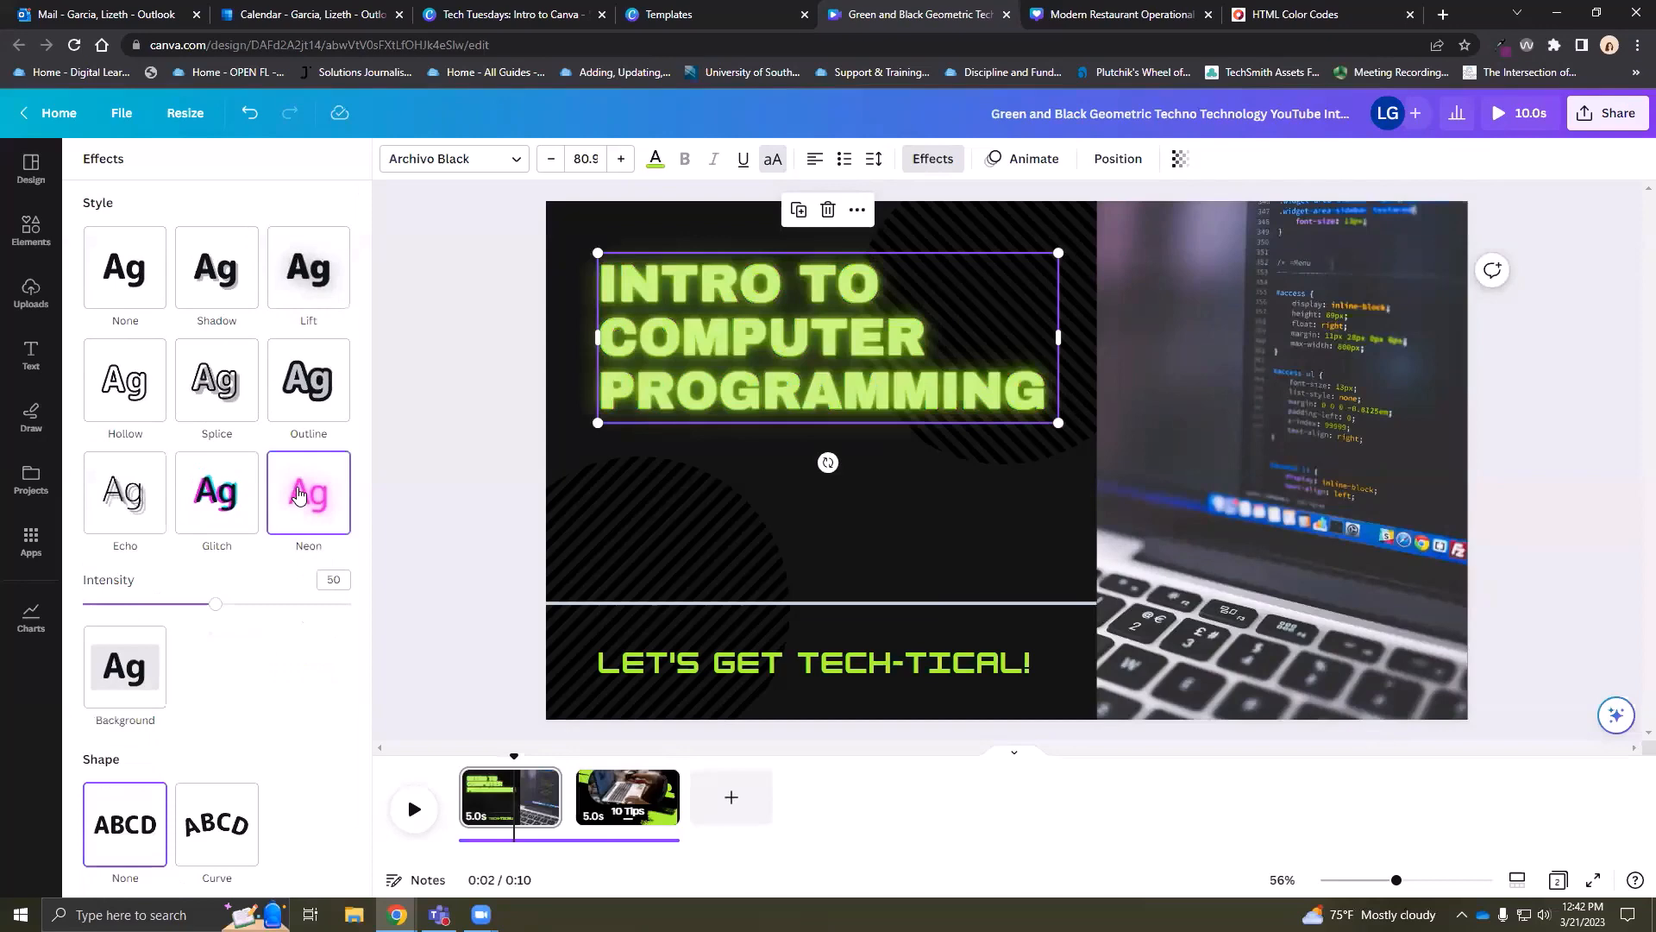
click(216, 499)
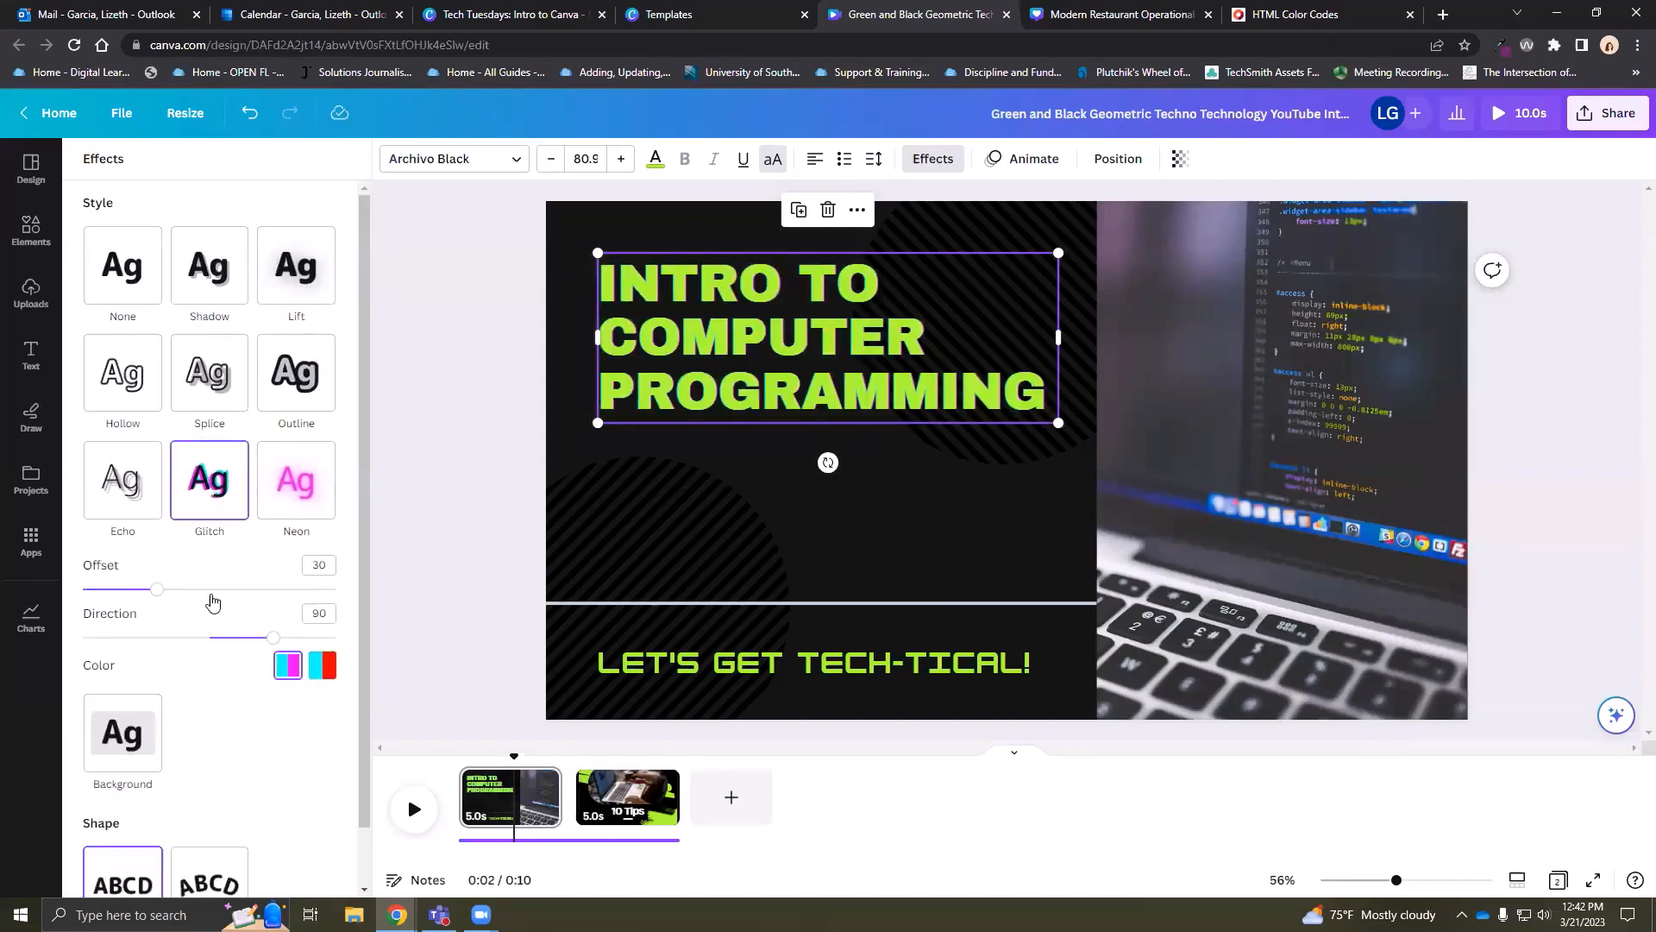
scroll(172, 723, down, 1)
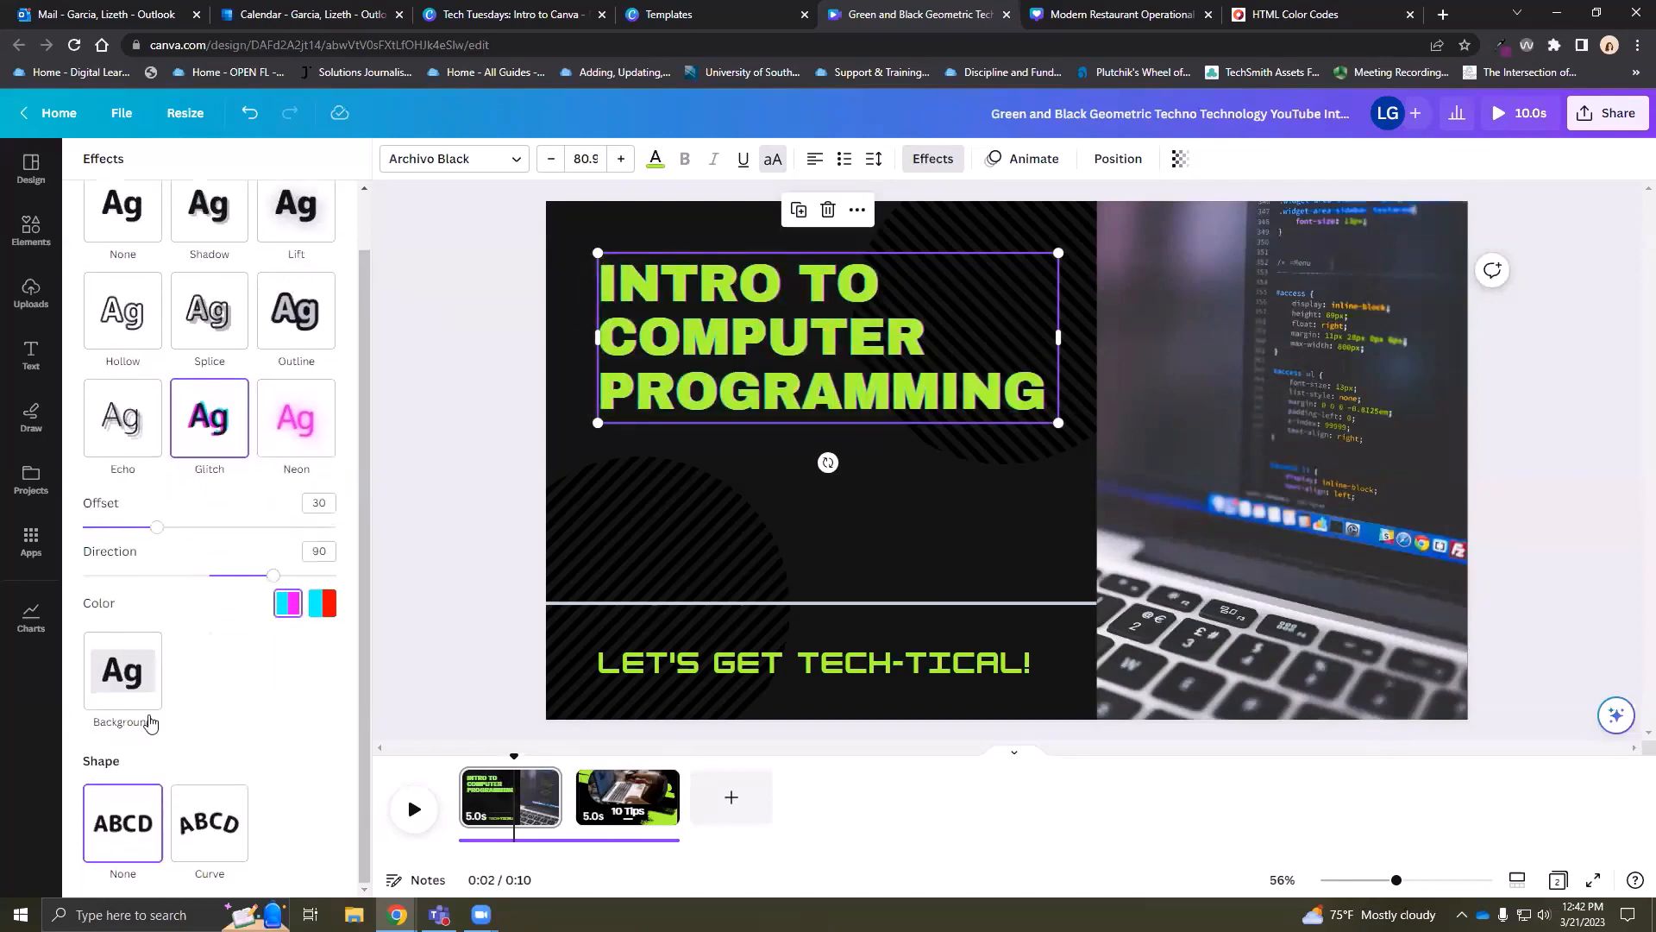
click(212, 833)
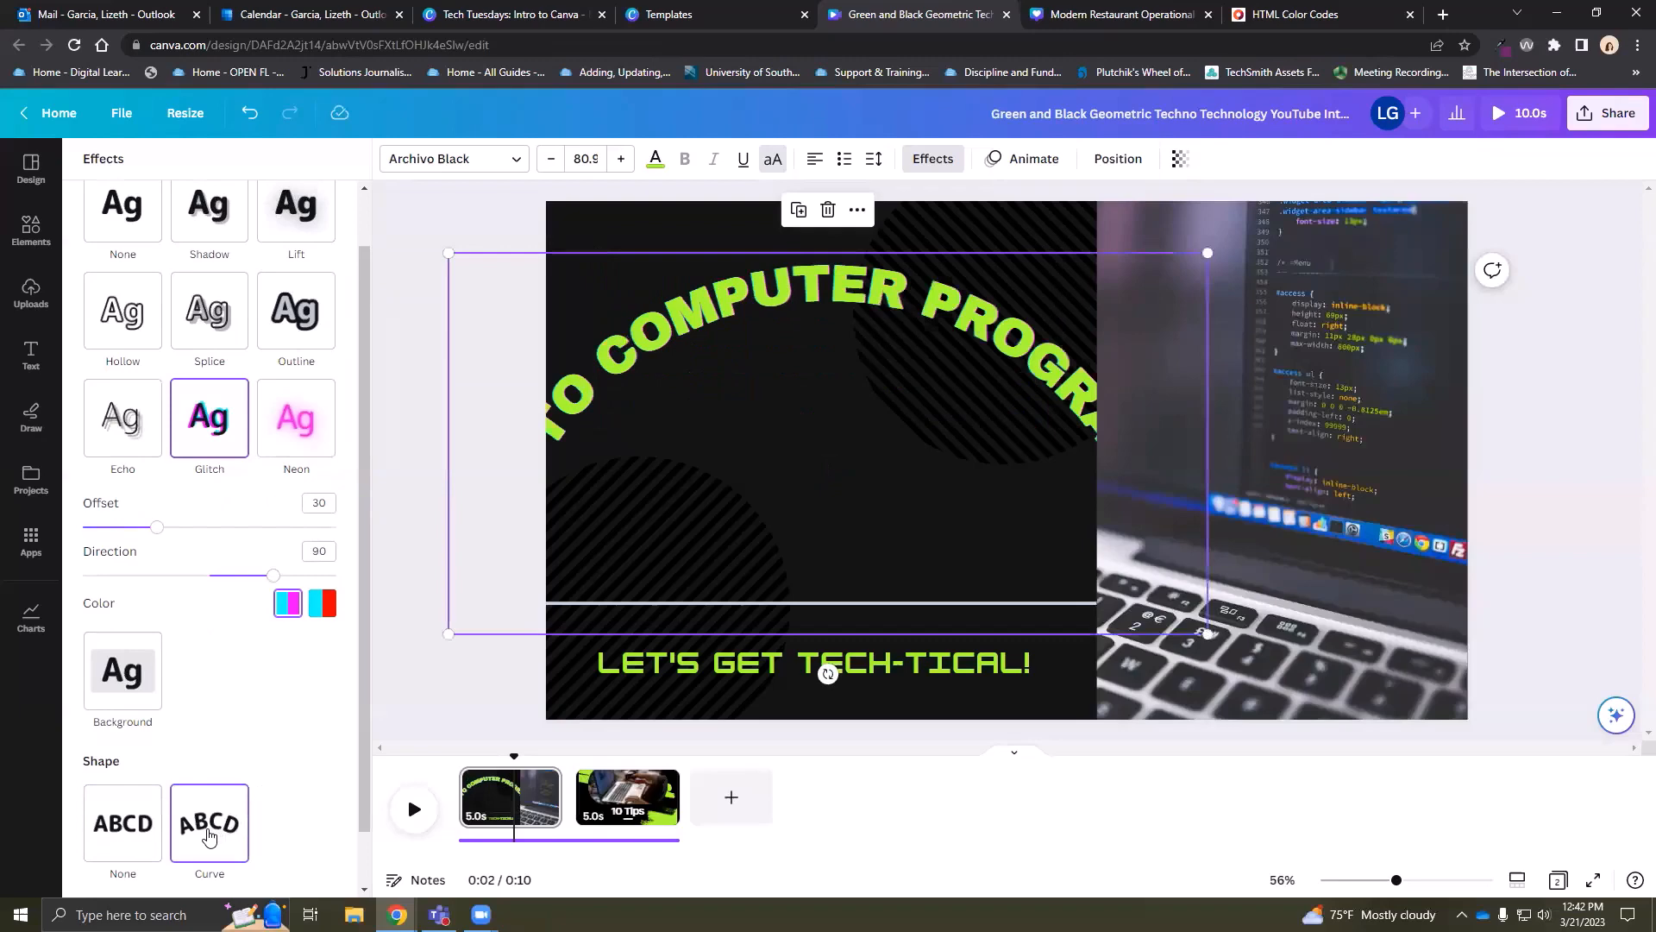
click(110, 830)
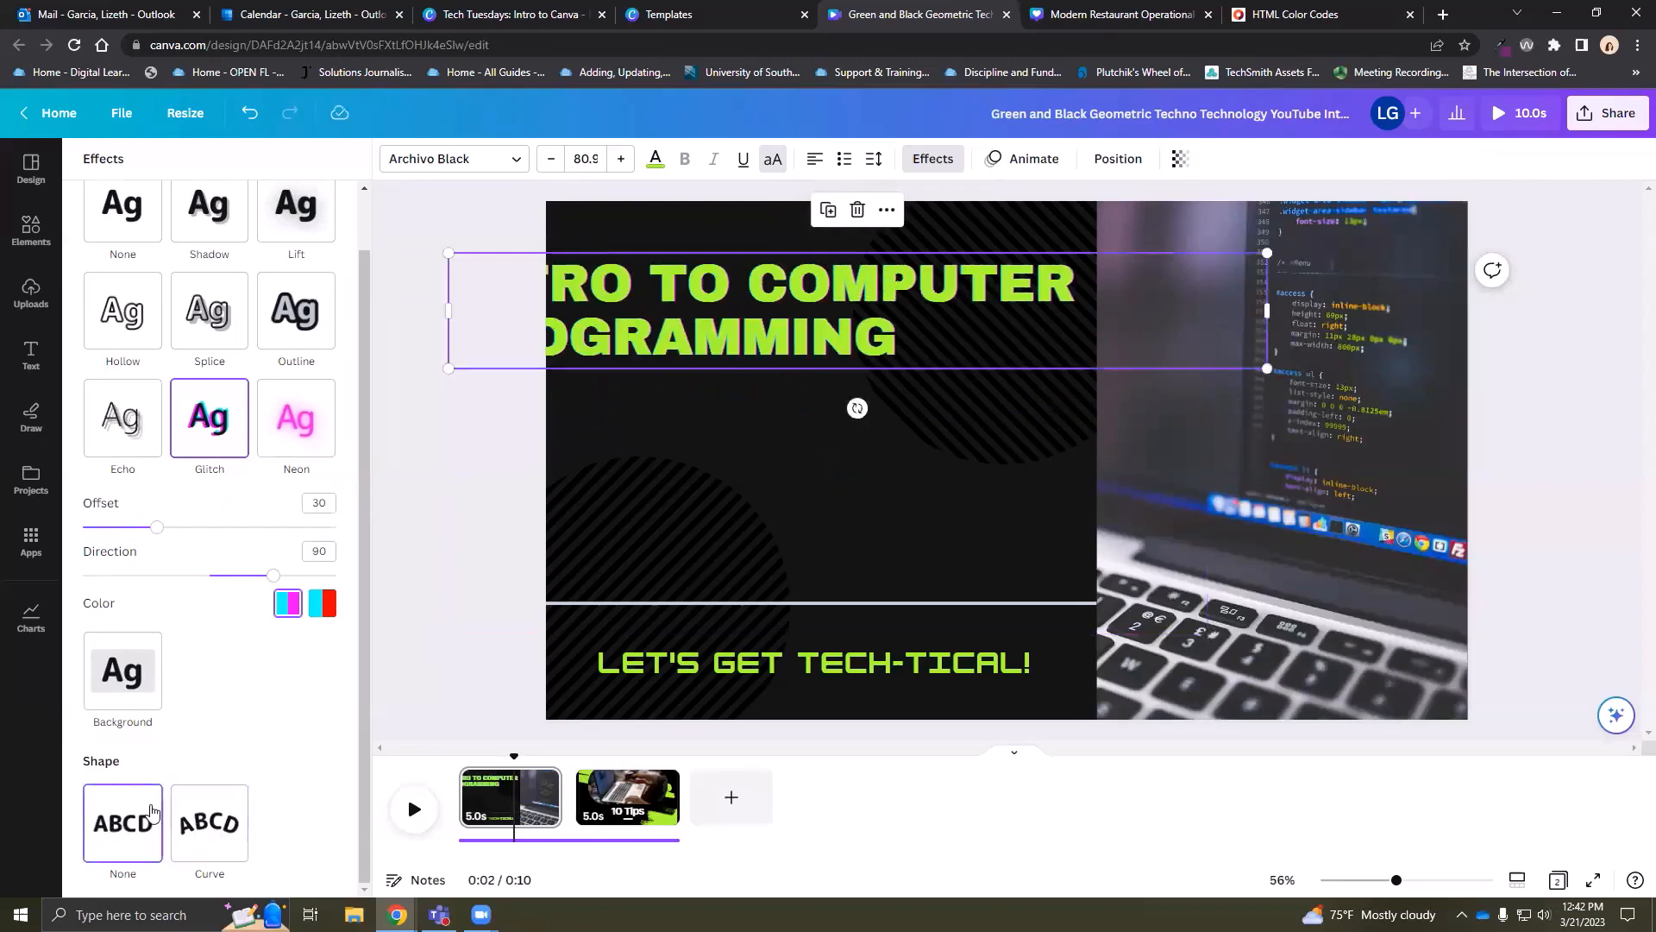
Undo back to the Lift effect, then preview and close the text animation choices
click(250, 115)
click(250, 115)
click(250, 115)
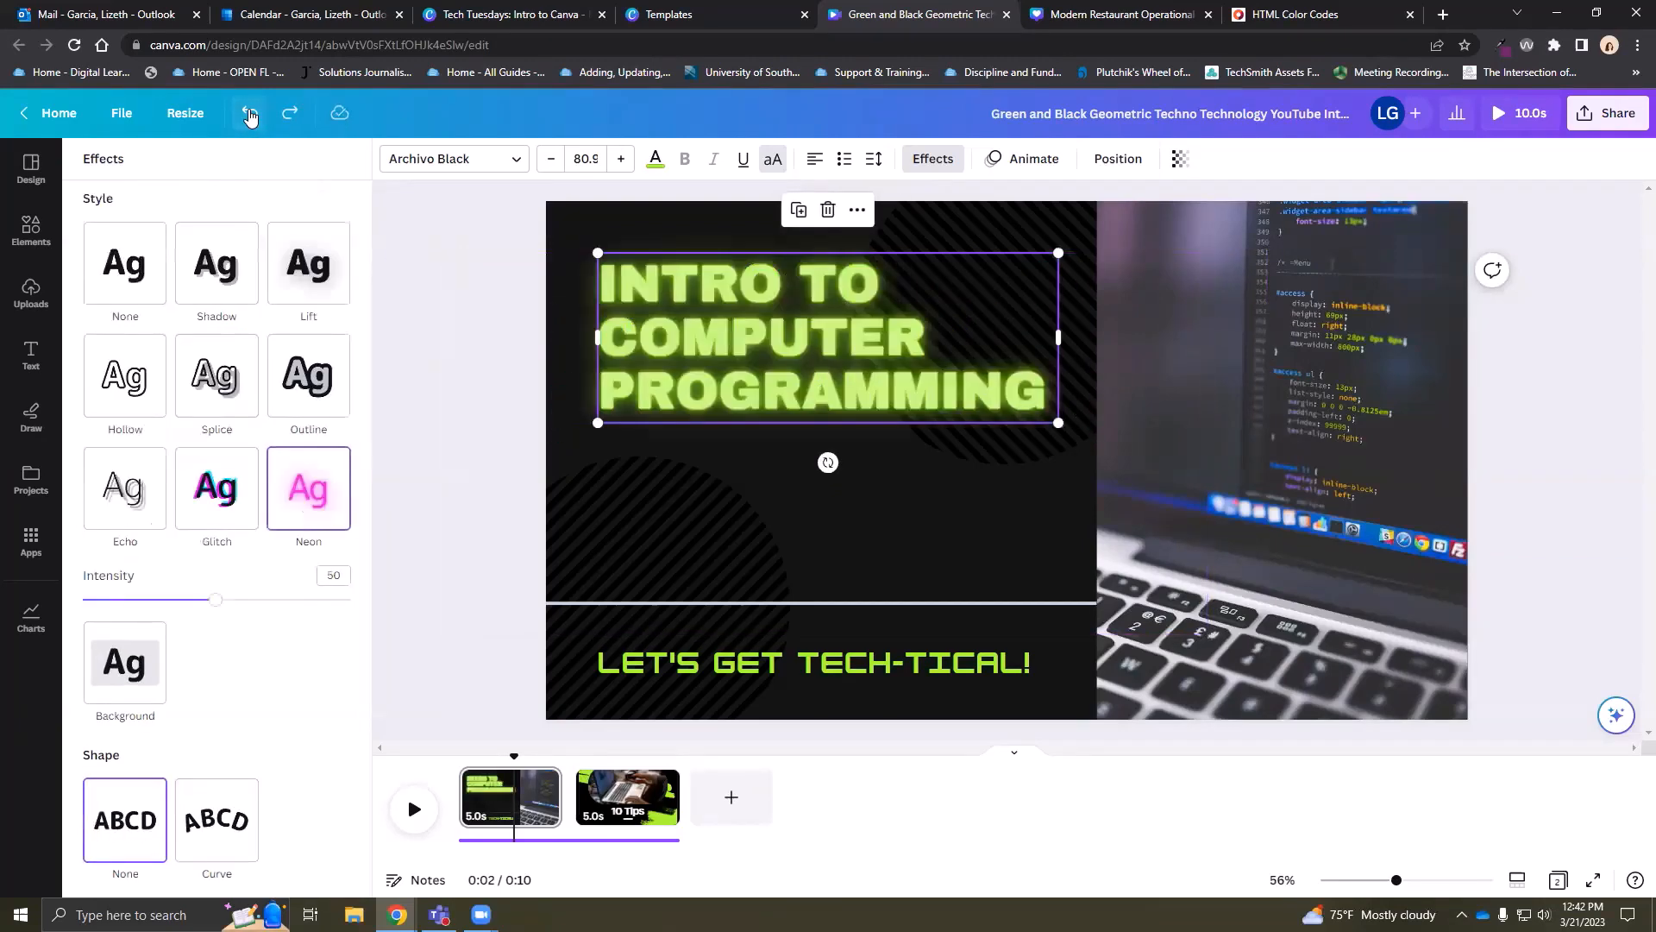
click(249, 115)
click(249, 115)
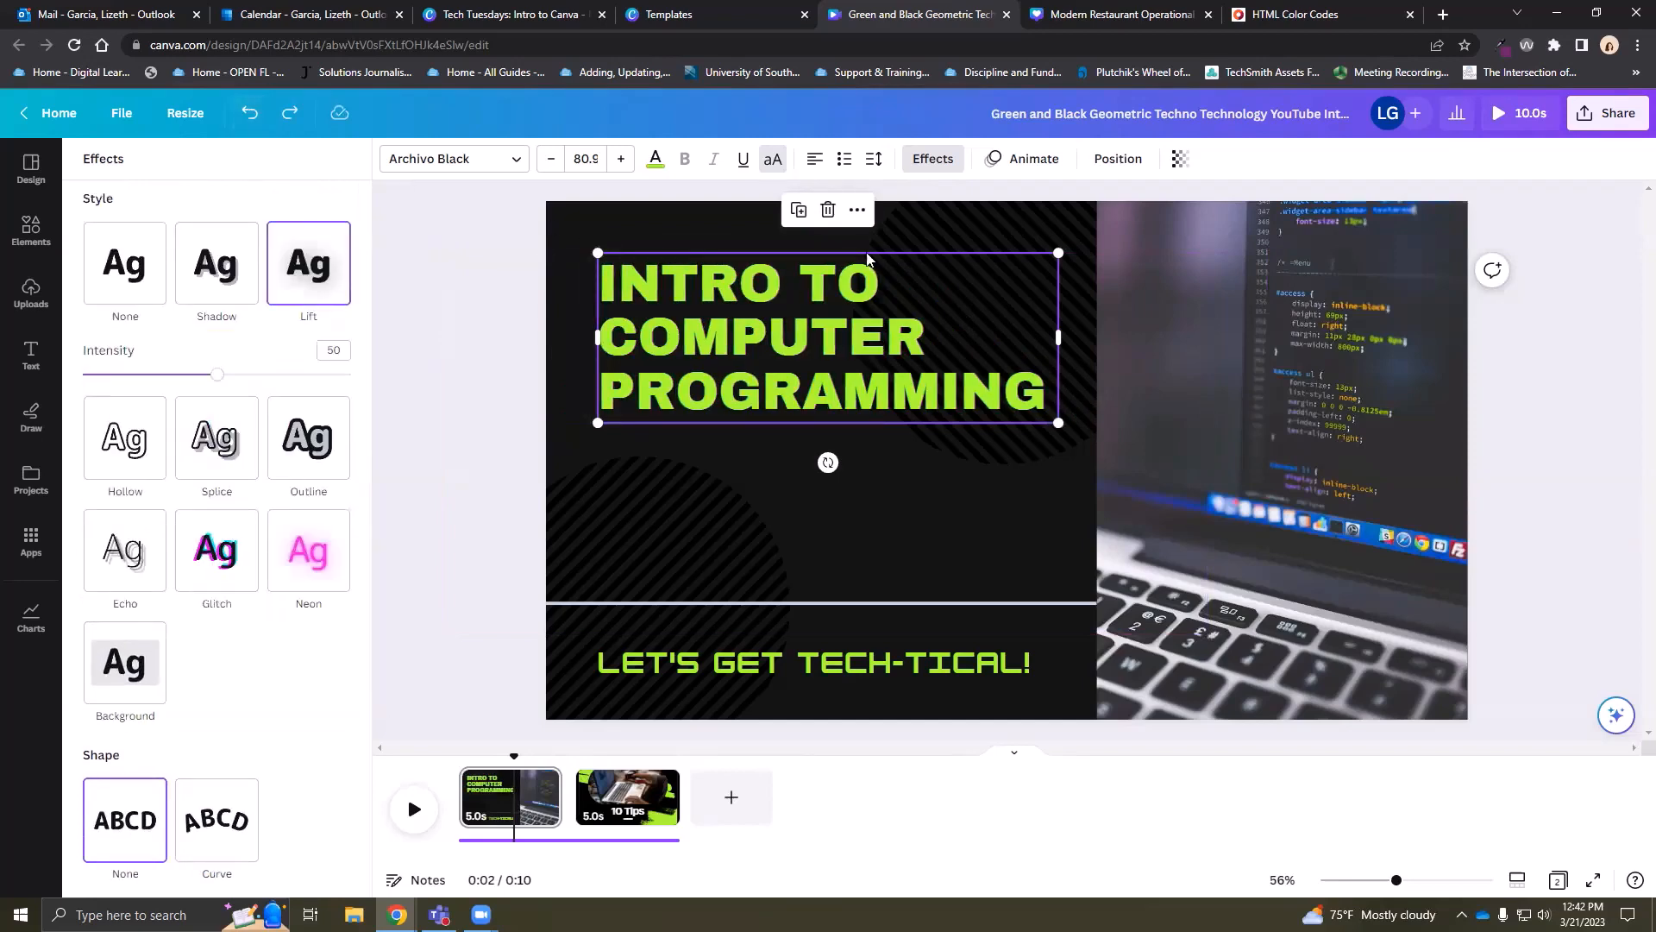
click(1024, 163)
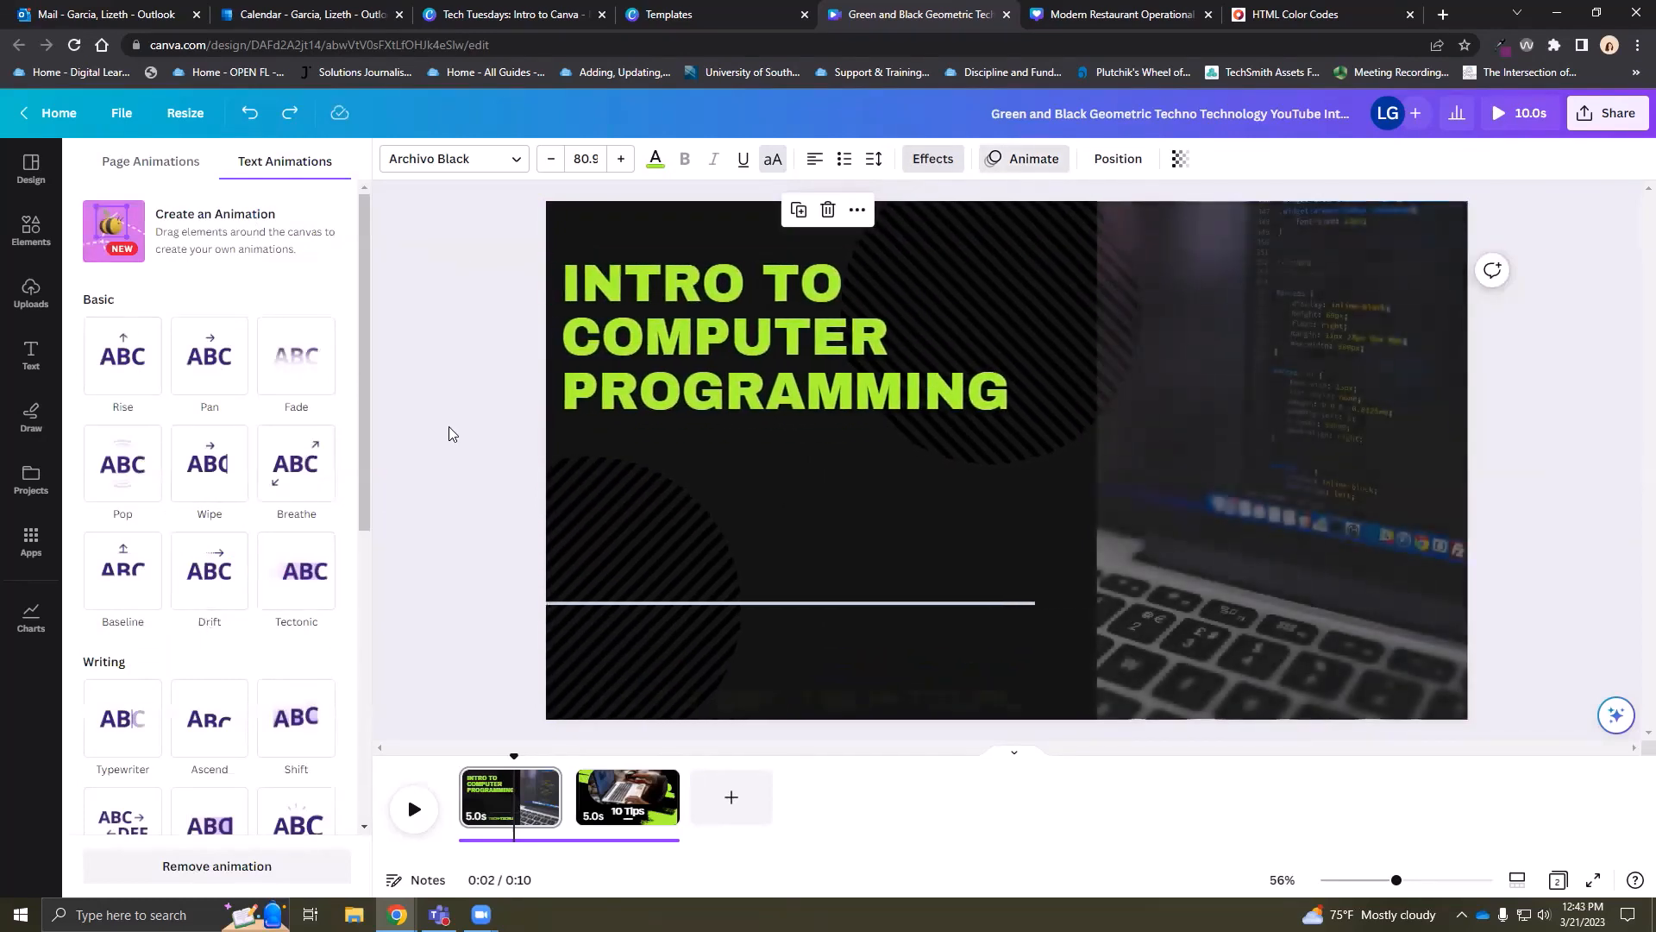
click(452, 423)
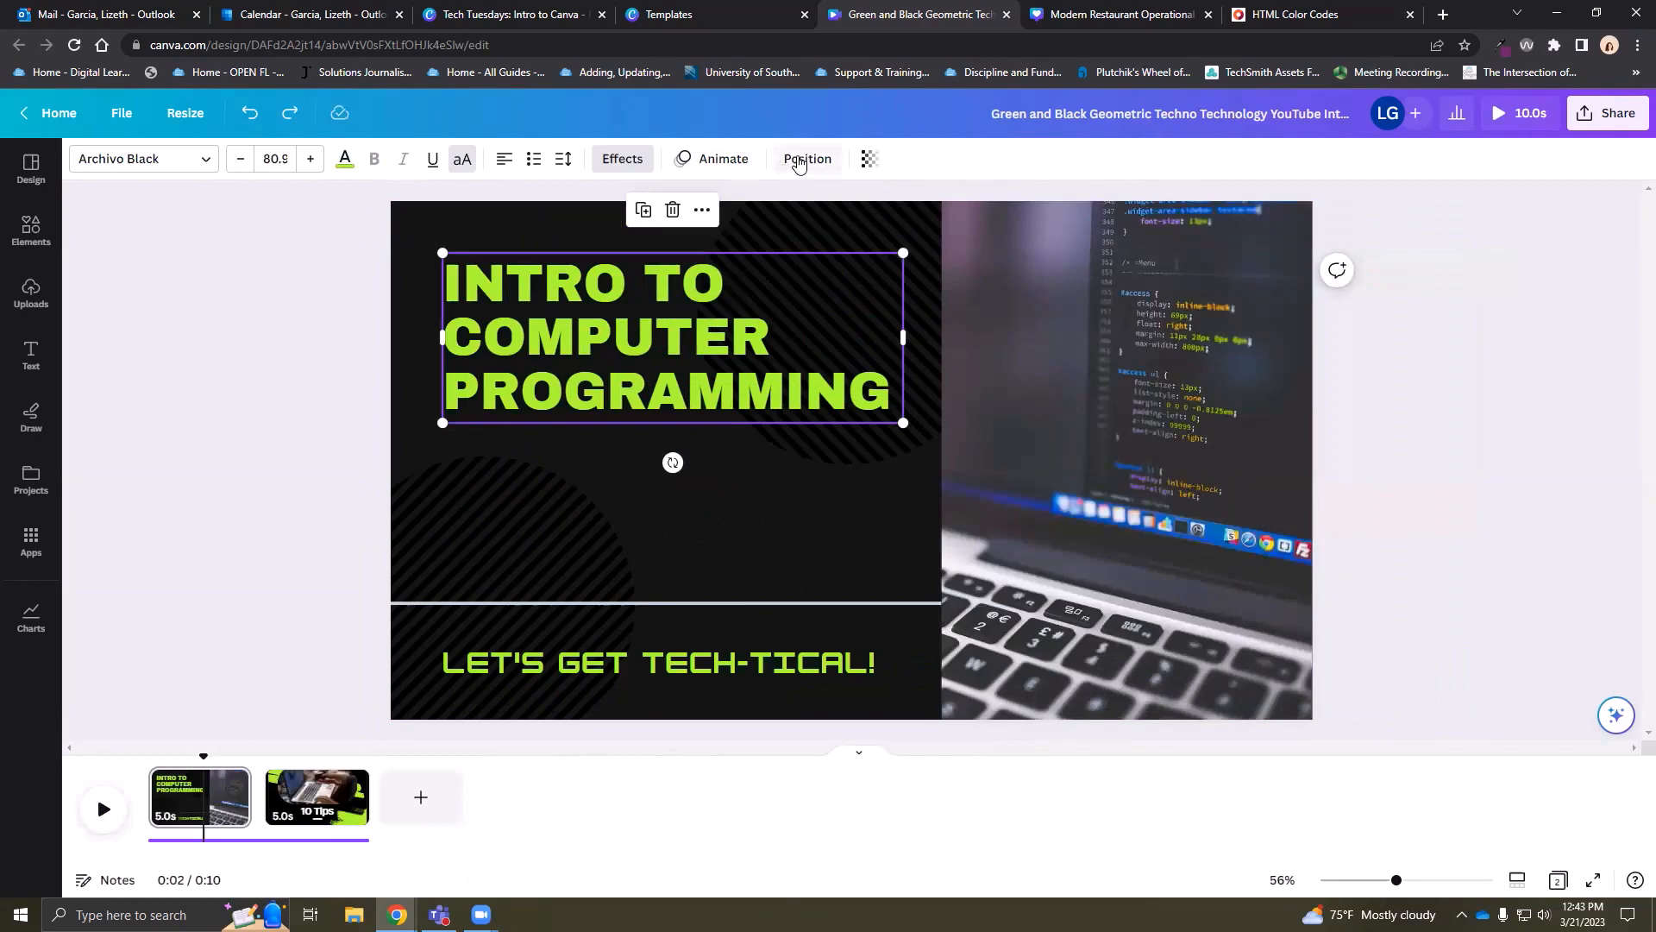
Try aligning the title to the page's centres, left, top, bottom and right edges
click(799, 160)
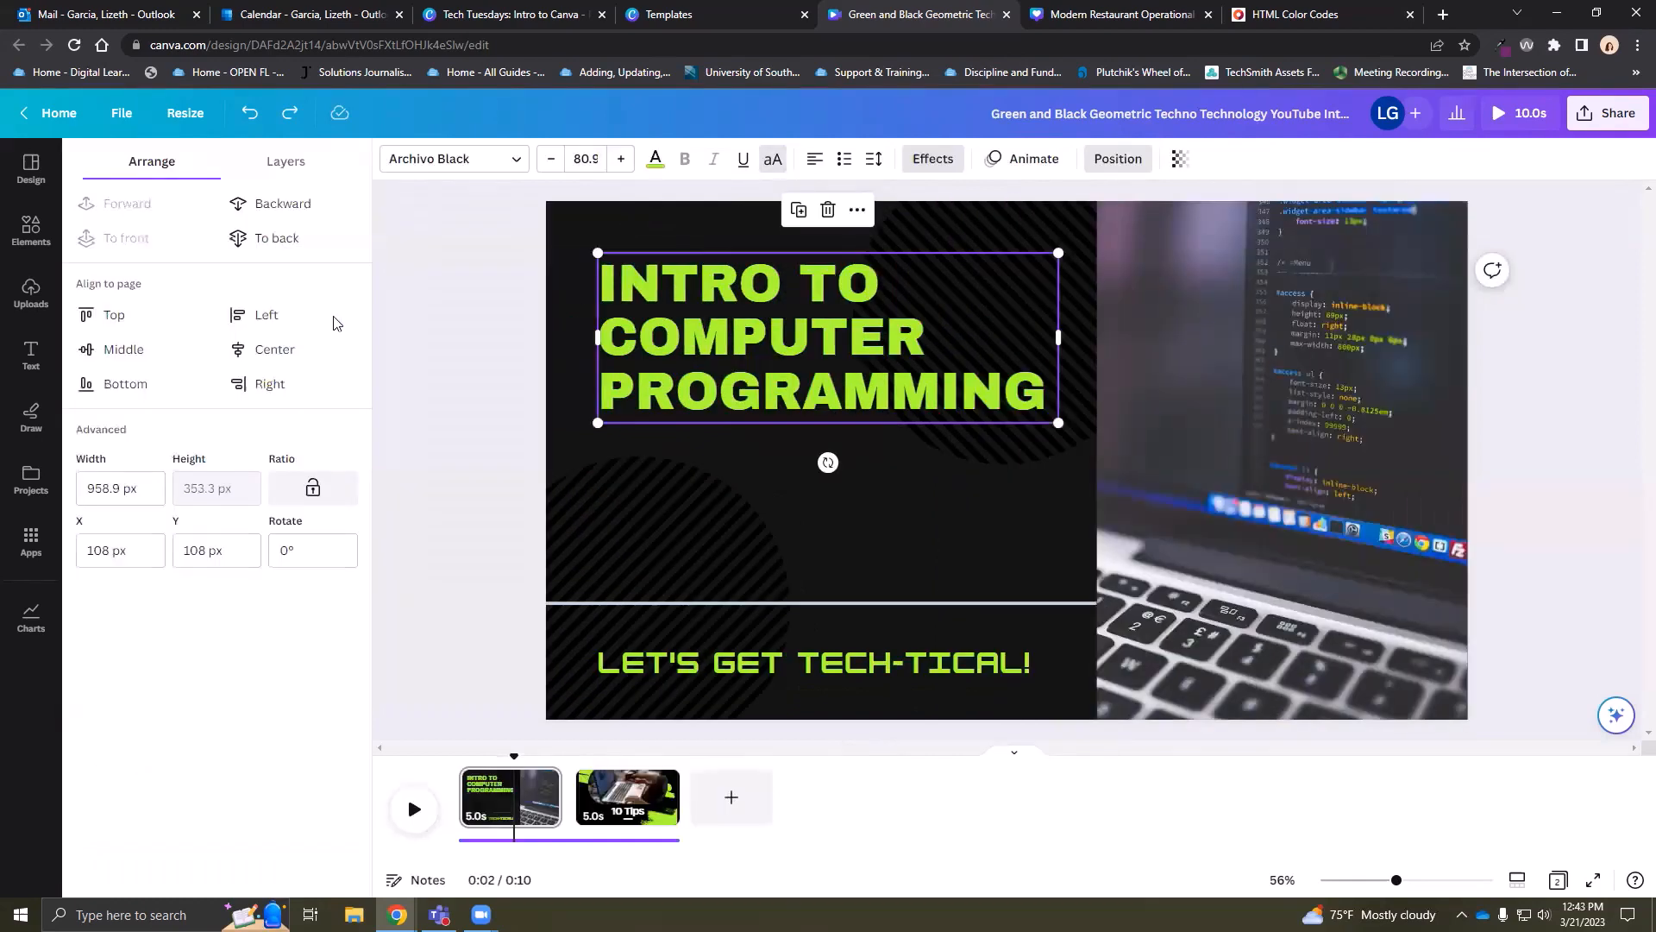
click(124, 348)
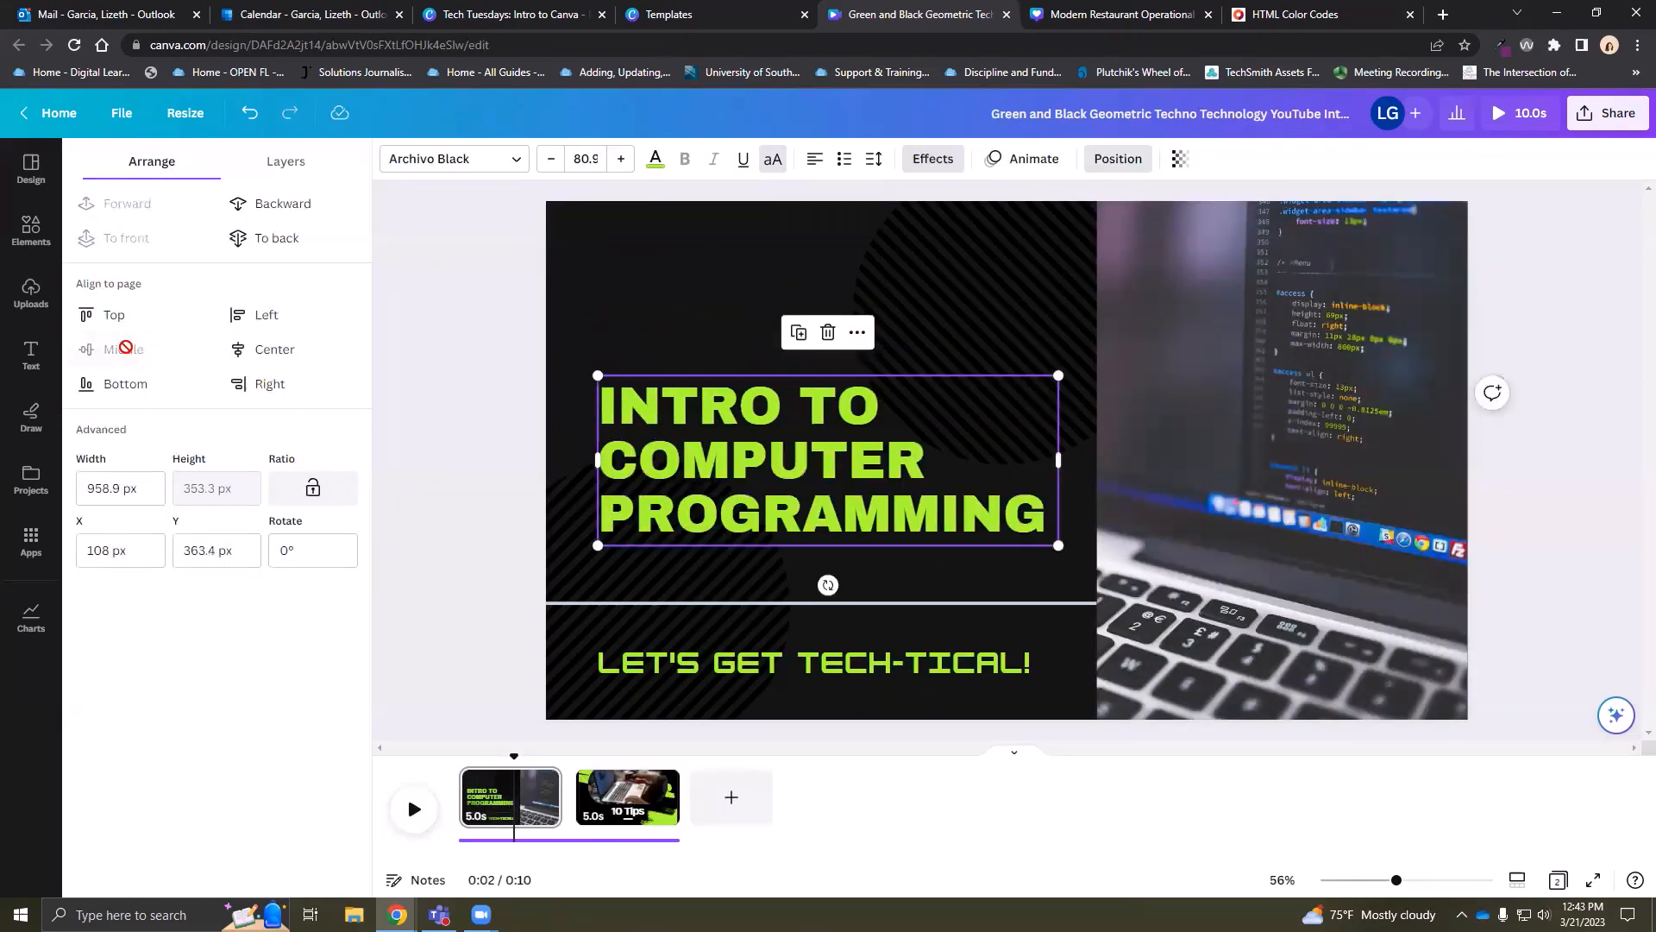
click(270, 350)
click(250, 314)
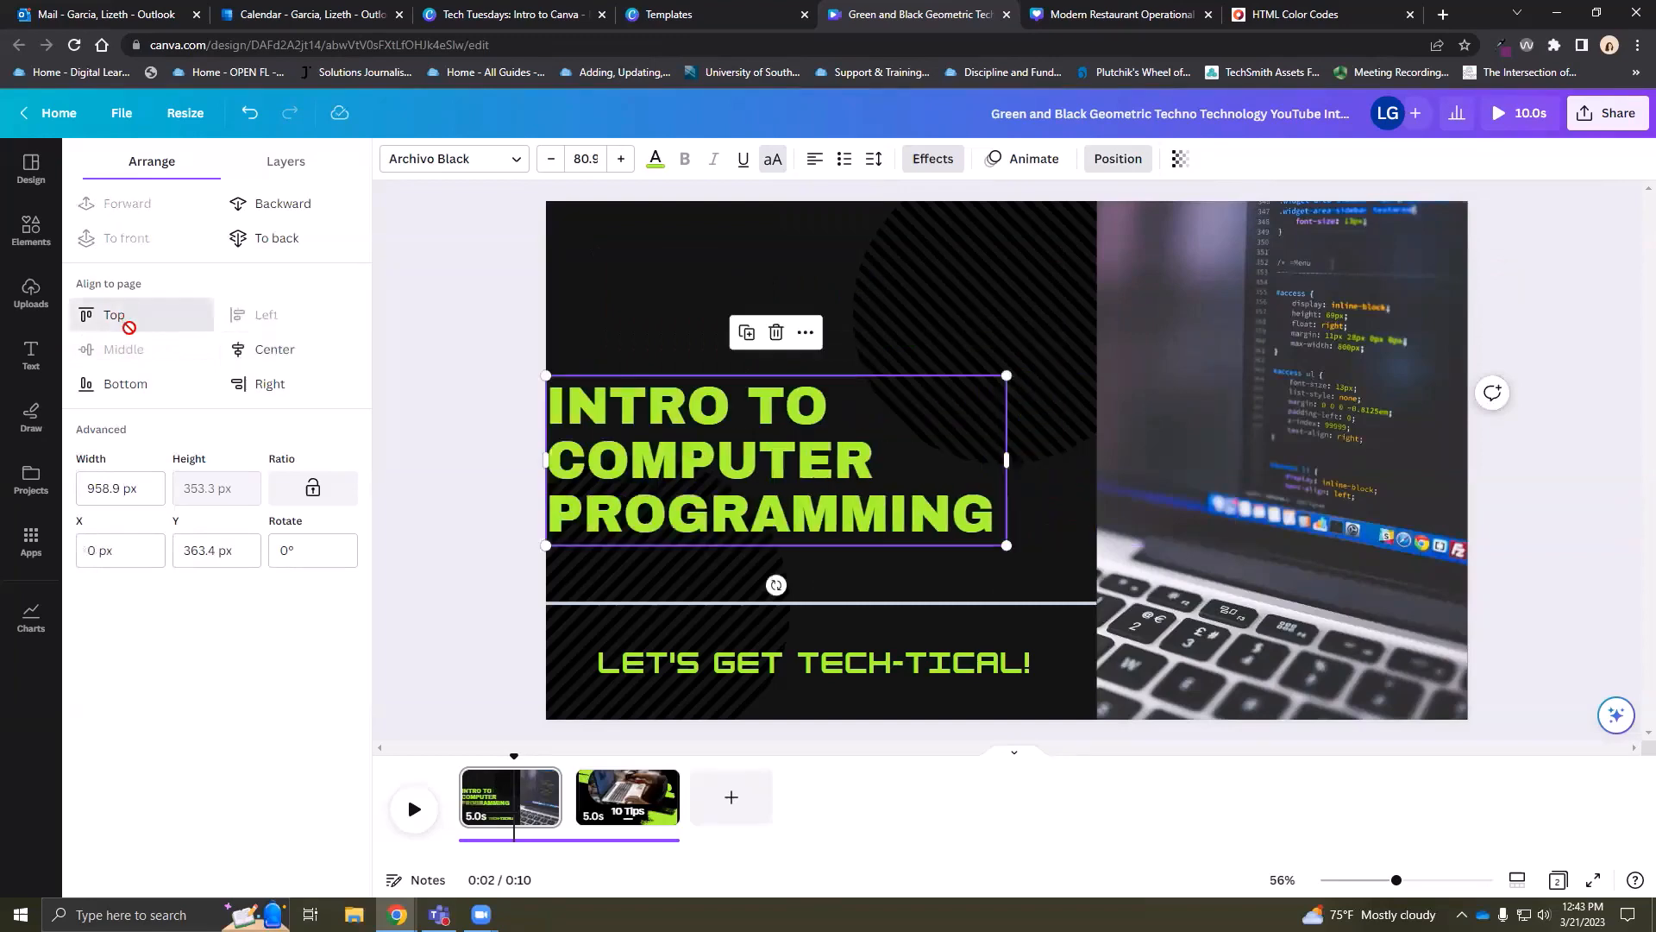
click(95, 314)
click(129, 383)
click(260, 383)
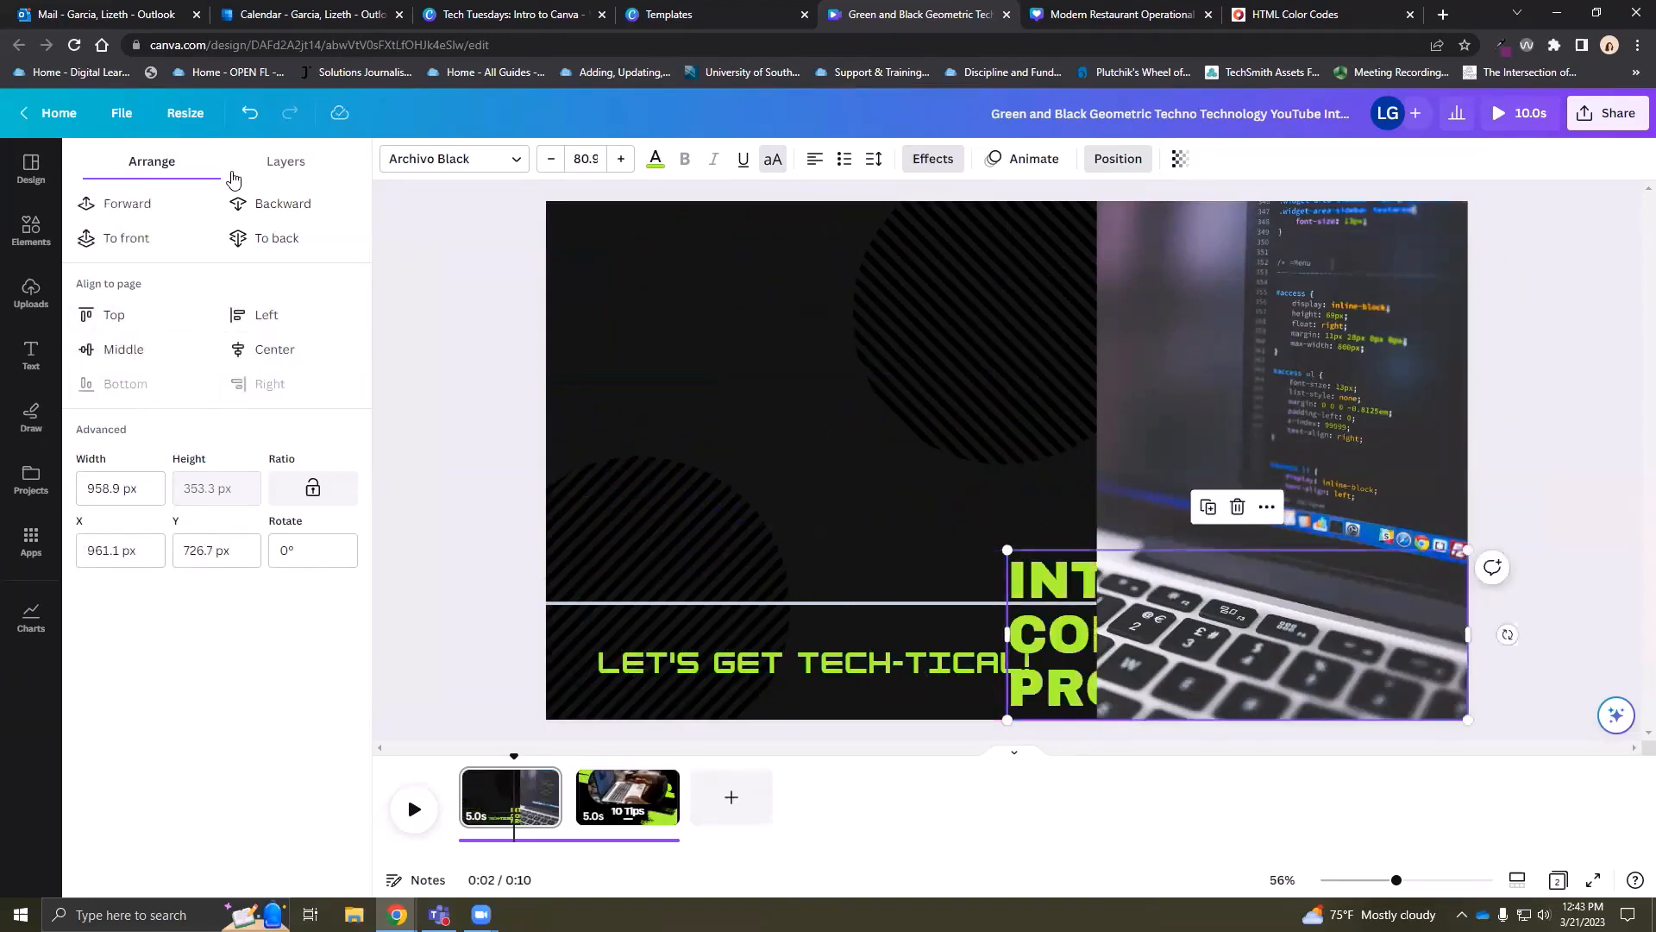
Undo all six alignment changes, restoring the title's original position
click(248, 112)
click(249, 113)
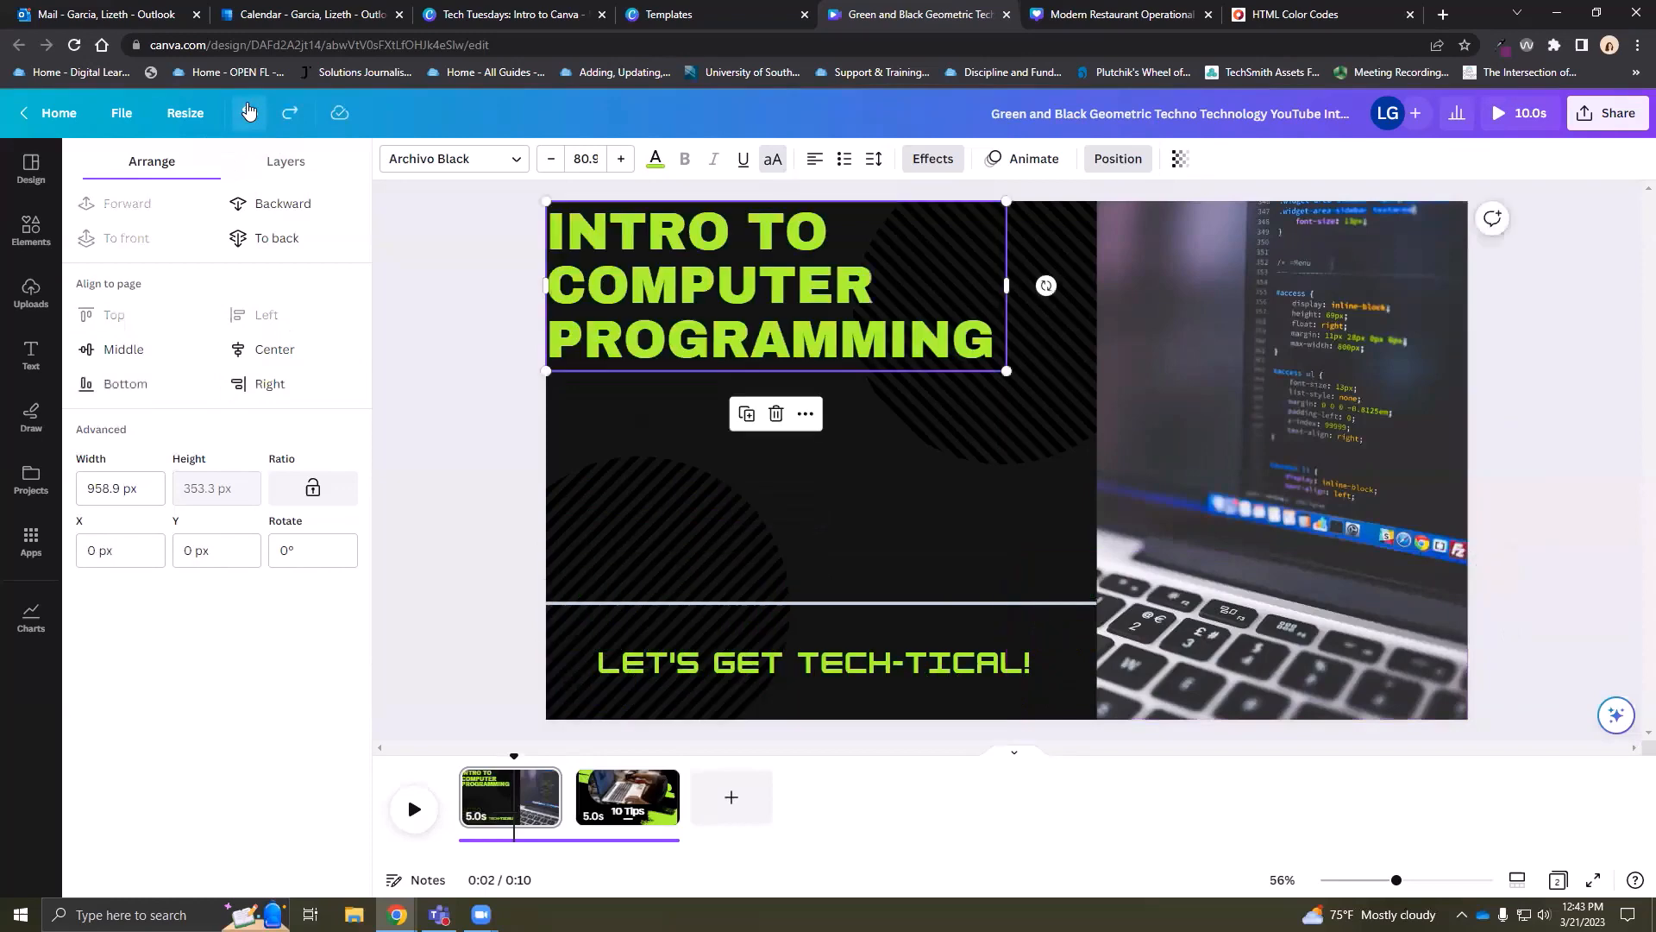
click(248, 112)
click(249, 112)
click(249, 112)
click(248, 112)
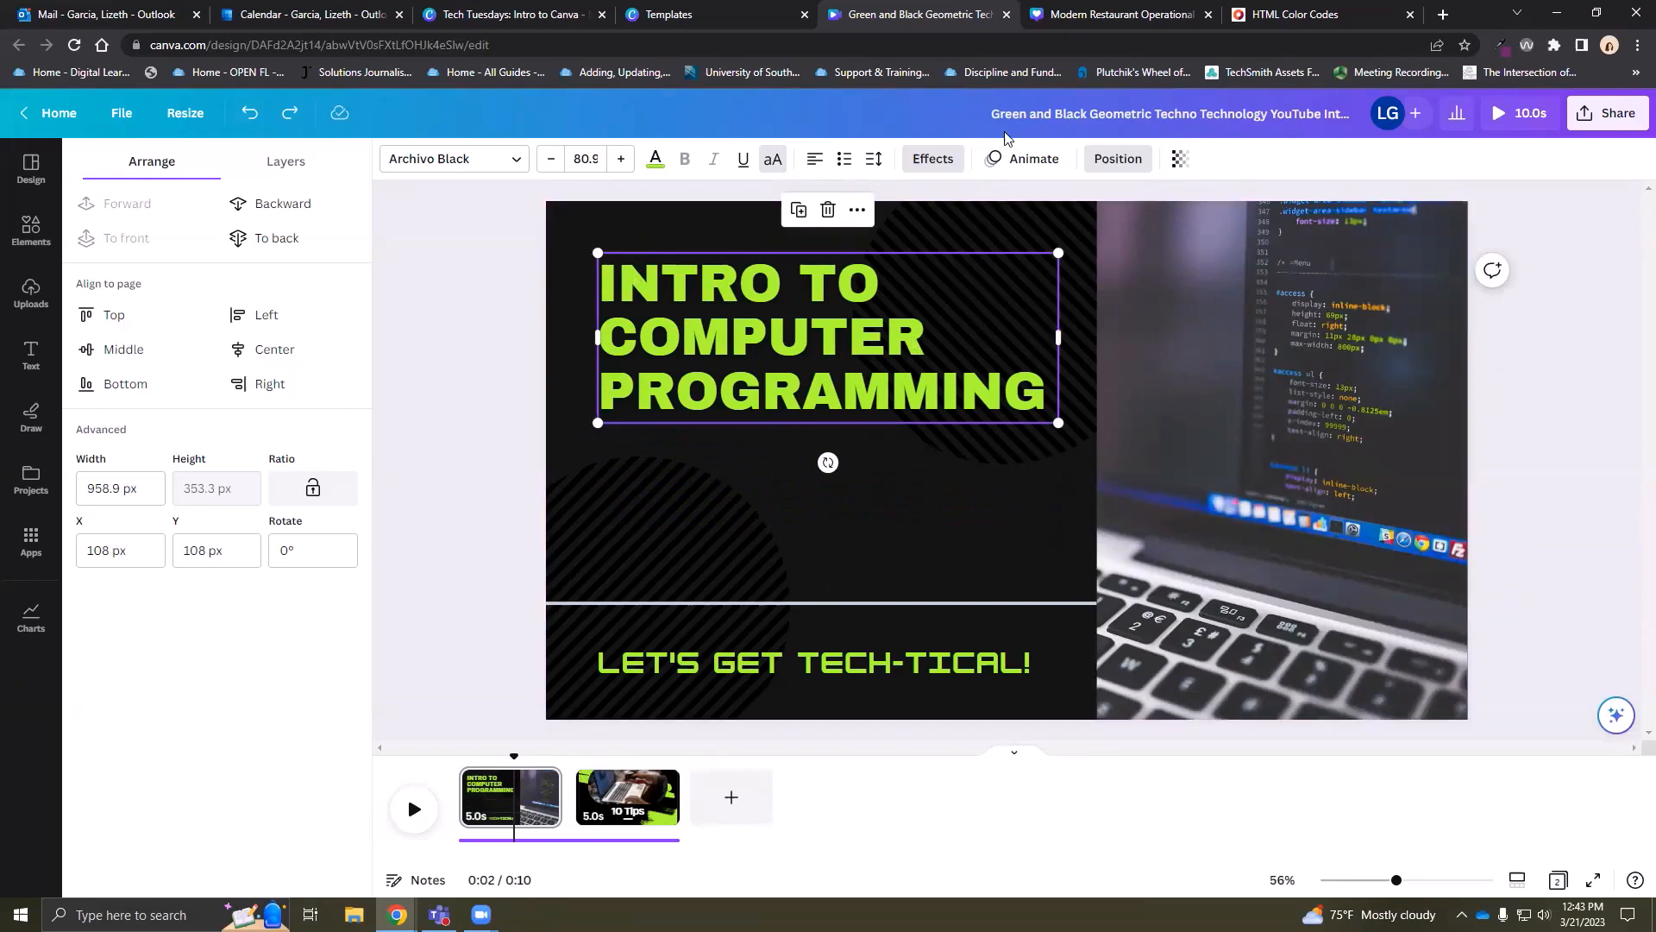
Try and undo a semi-transparent title, deselect it, and return to Tech Tuesdays: Intro to Canva
click(1179, 161)
drag(1050, 227, 1115, 225)
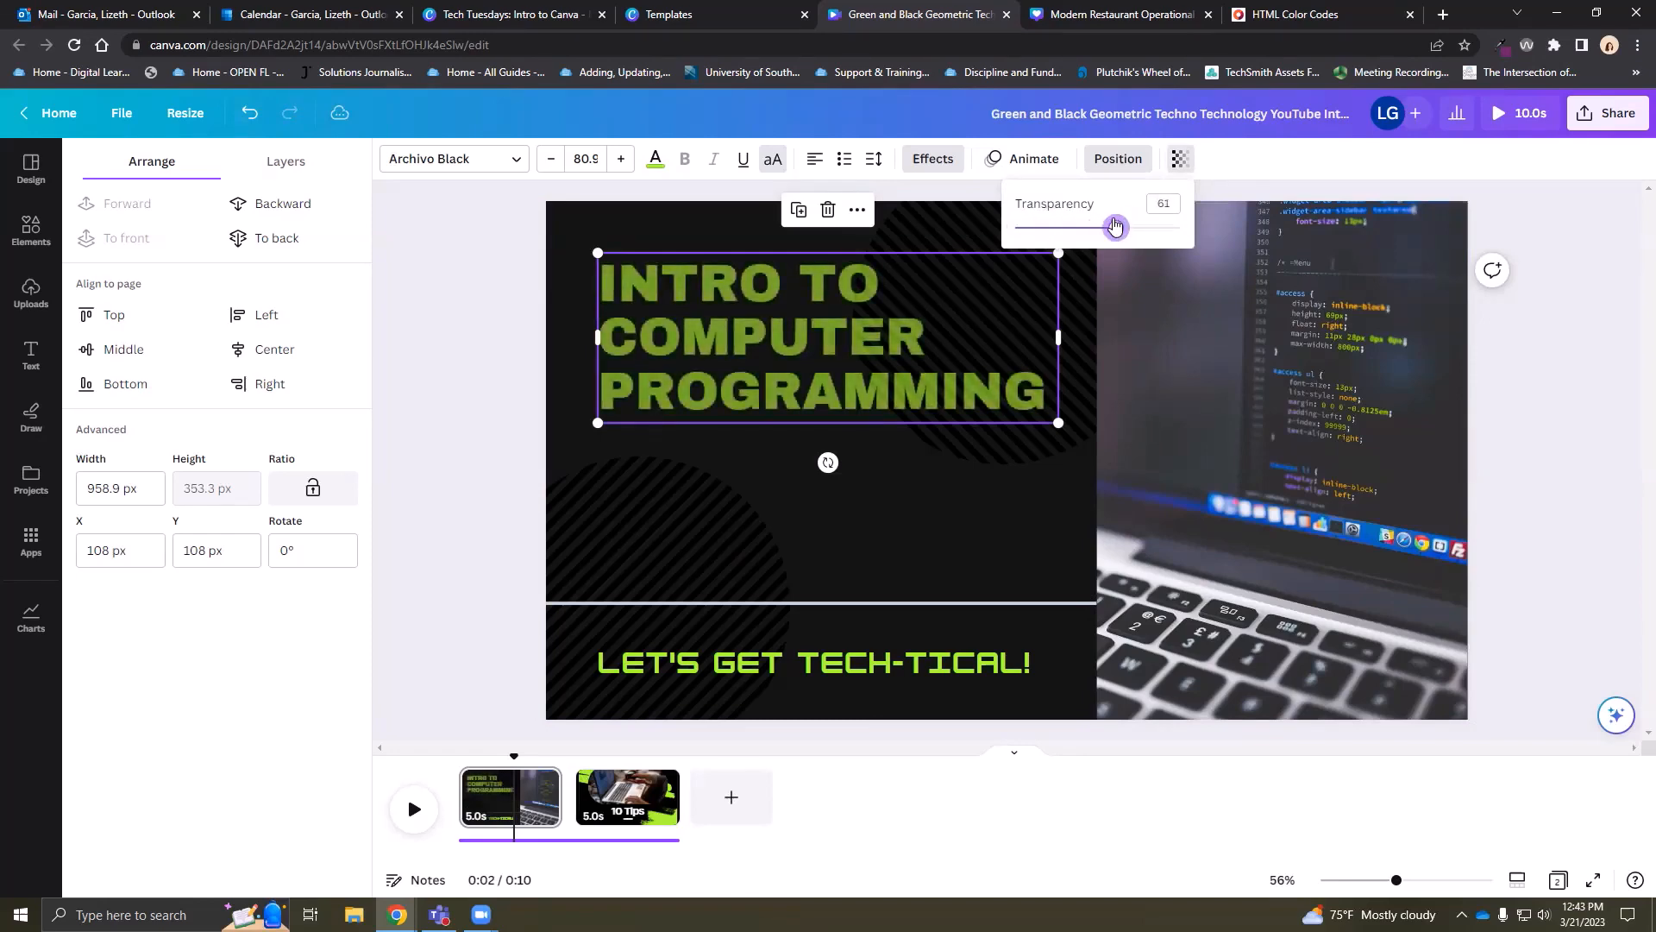
click(493, 345)
click(252, 120)
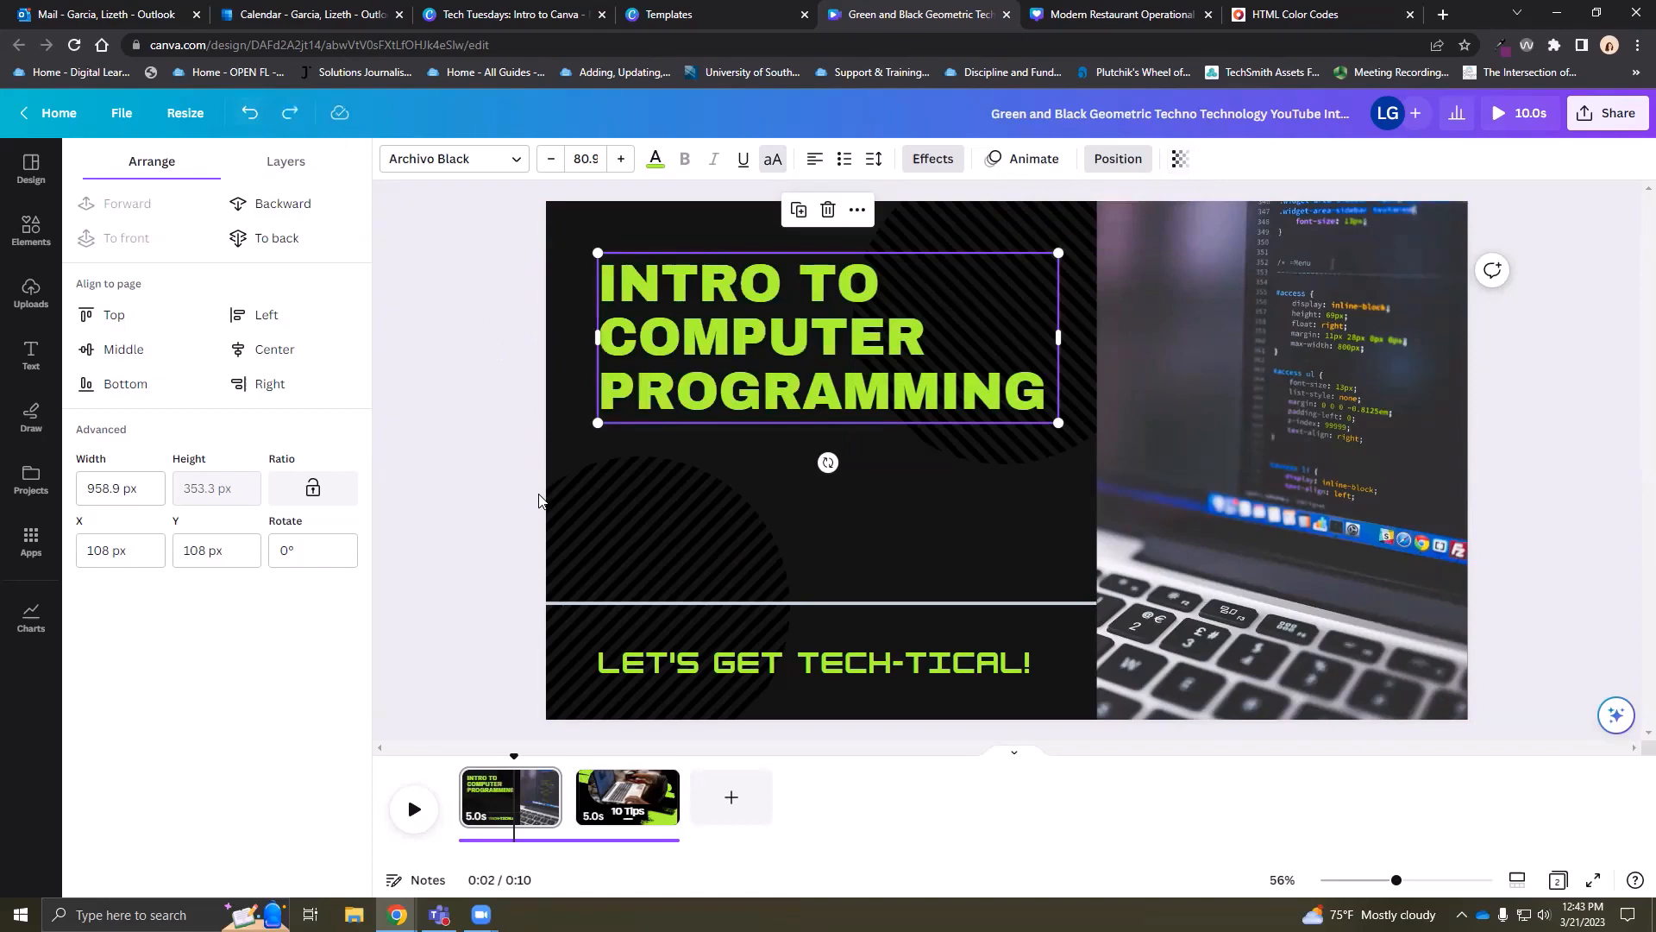
click(483, 475)
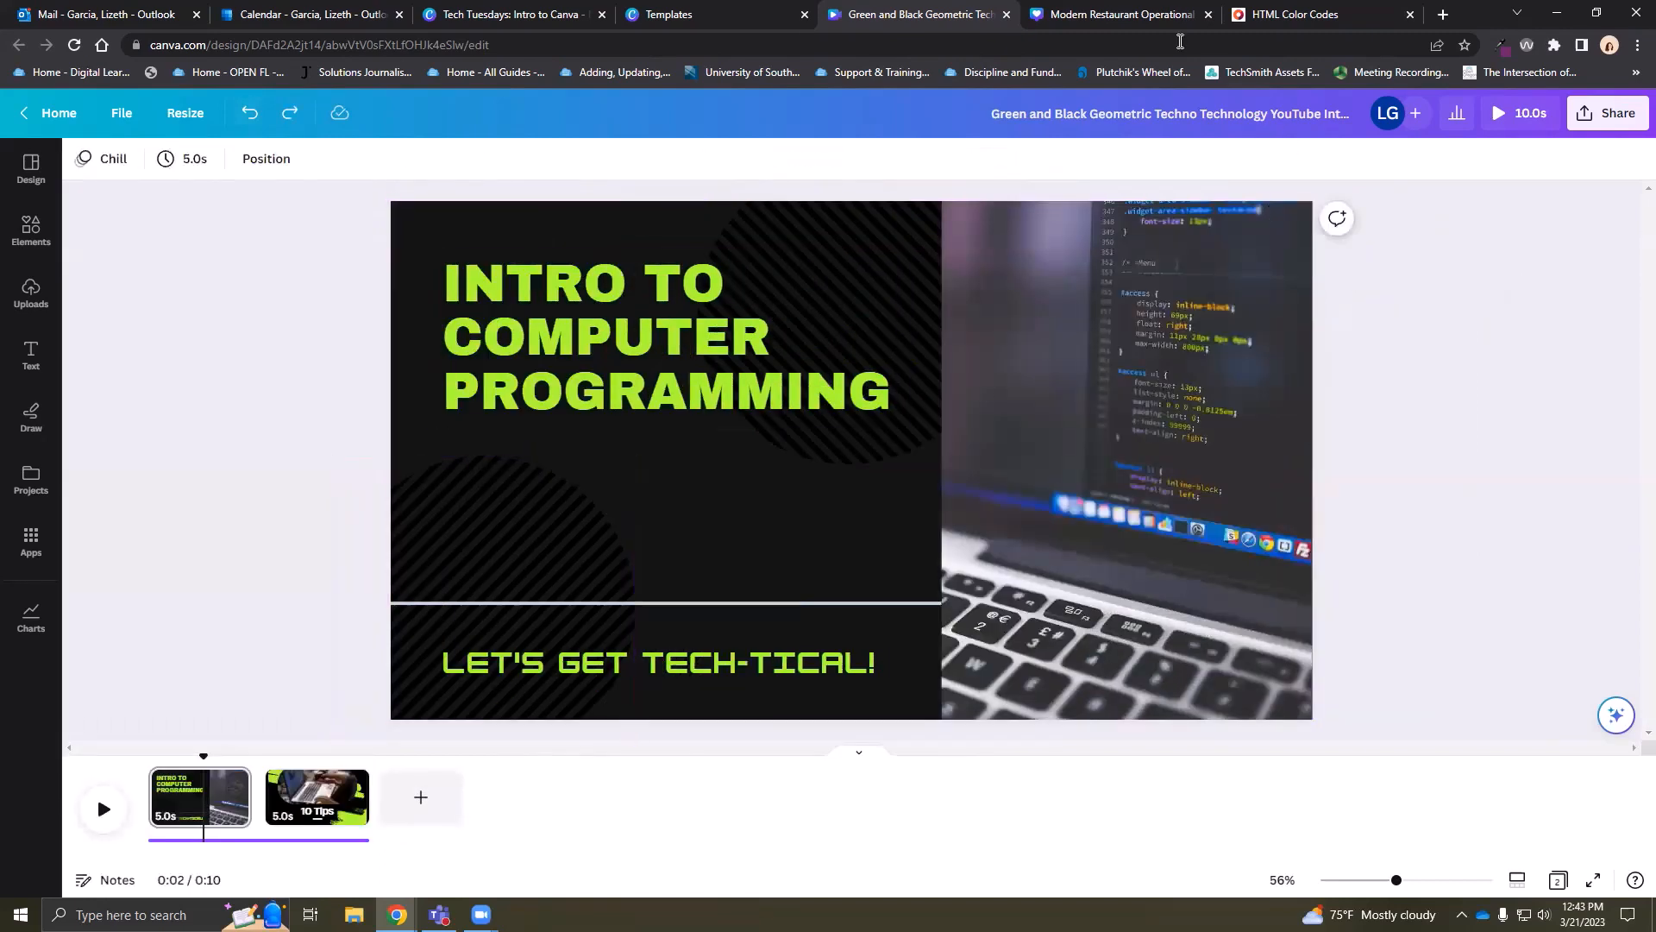
click(723, 15)
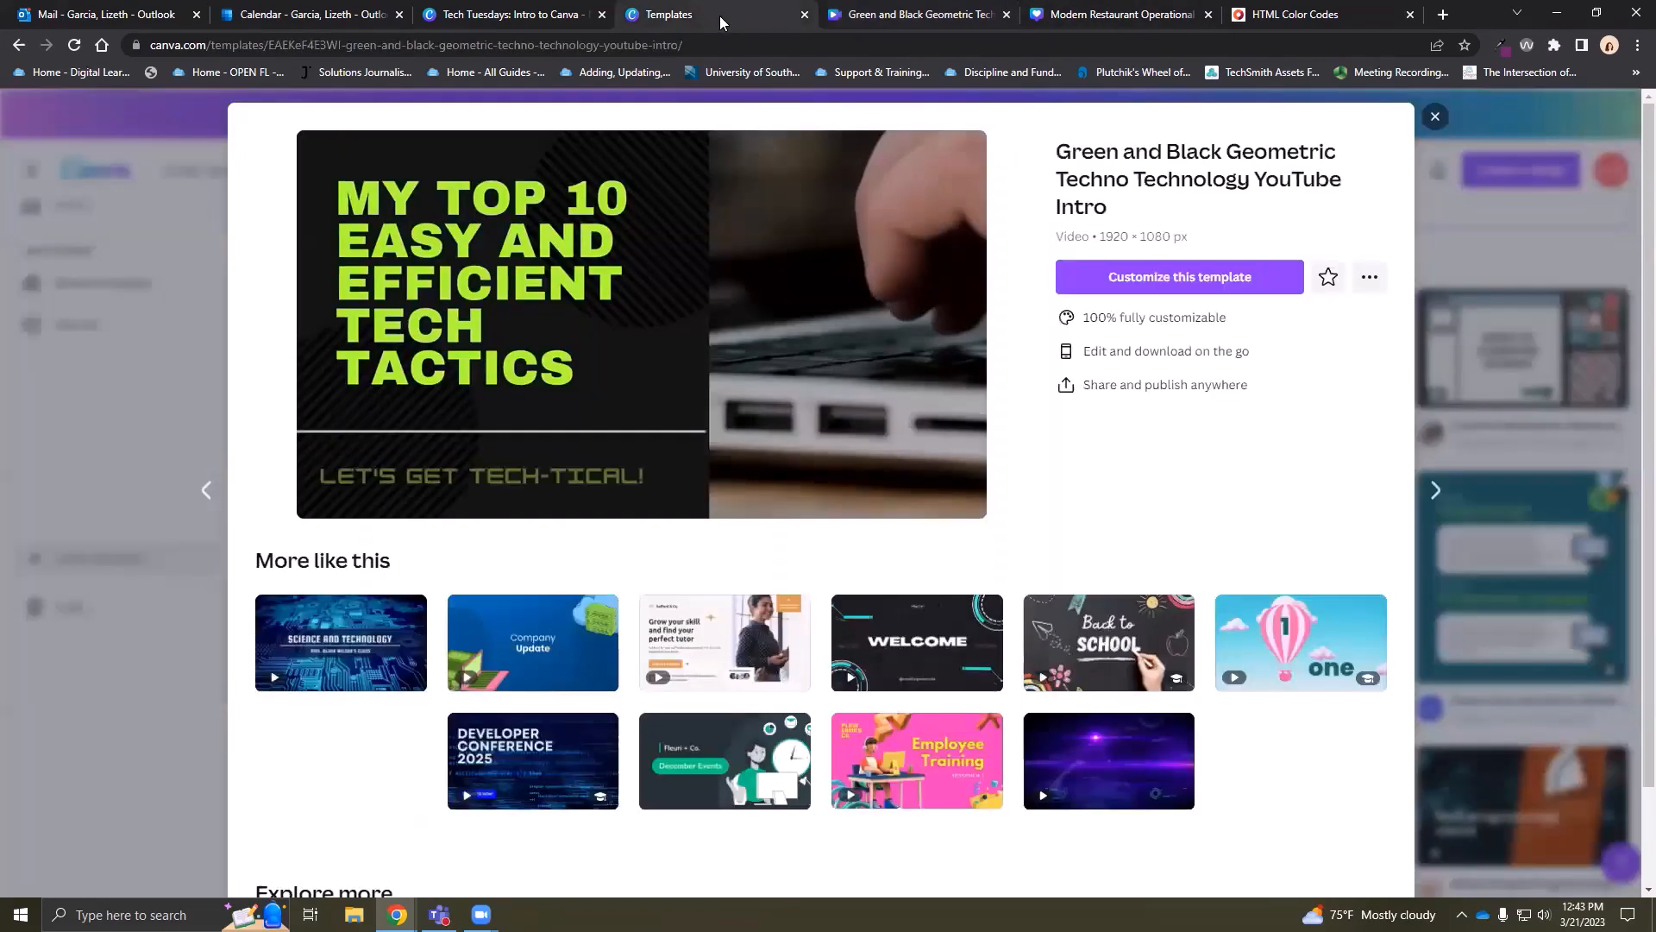
click(559, 15)
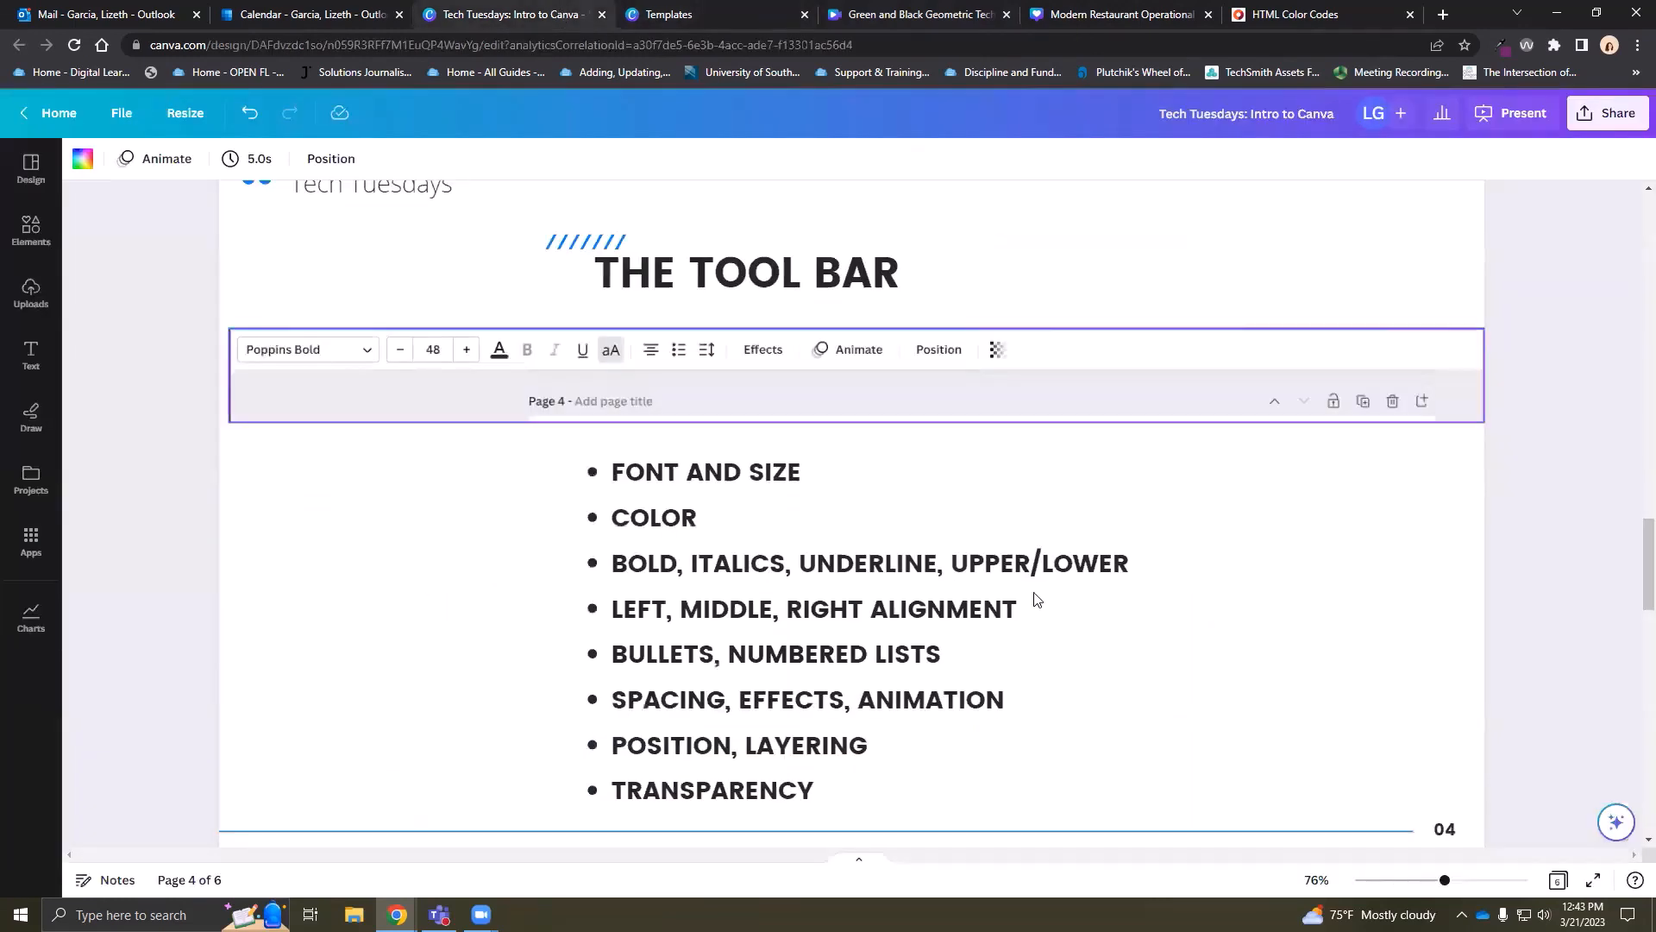